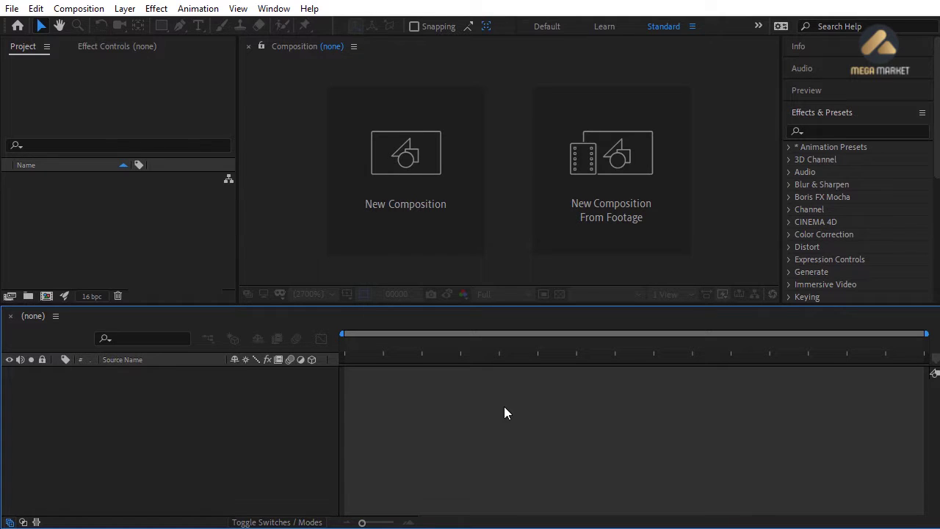
- Create a new composition named Triangle with a duration of 200 frames
click(78, 11)
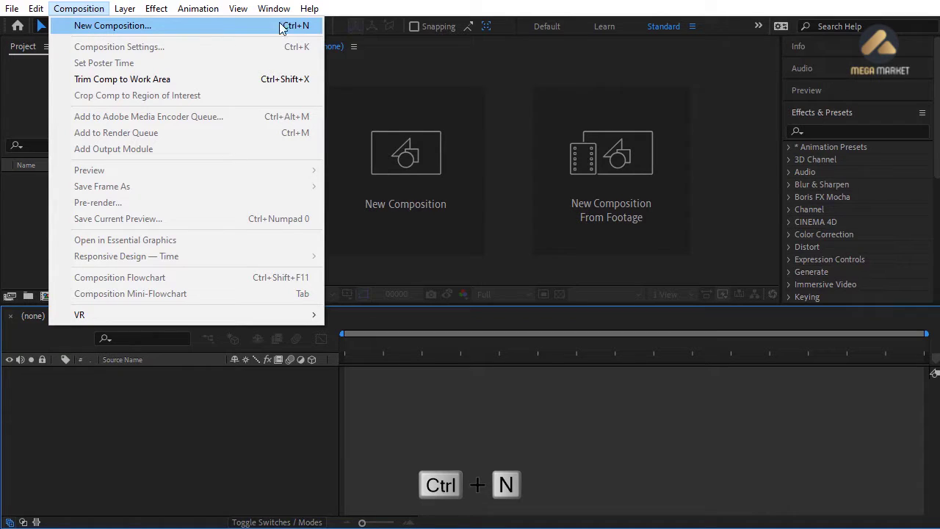
click(121, 26)
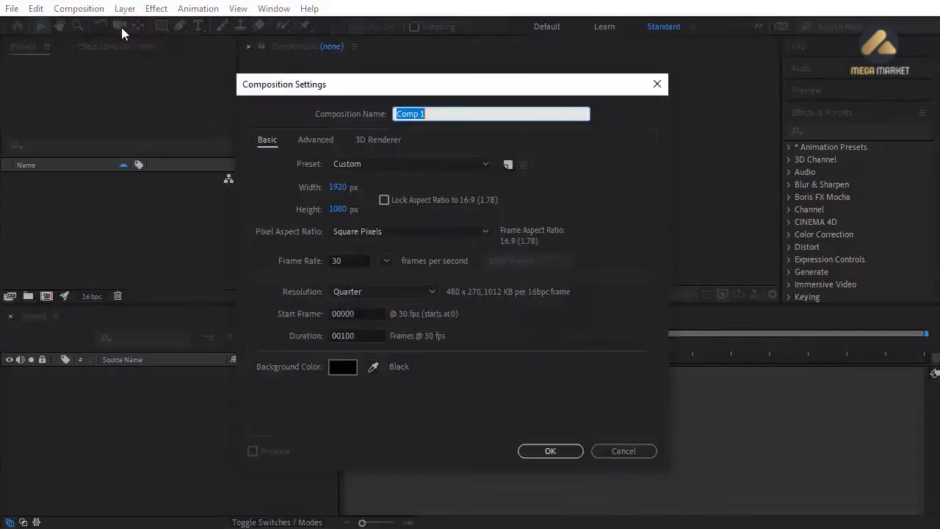
text(Tri)
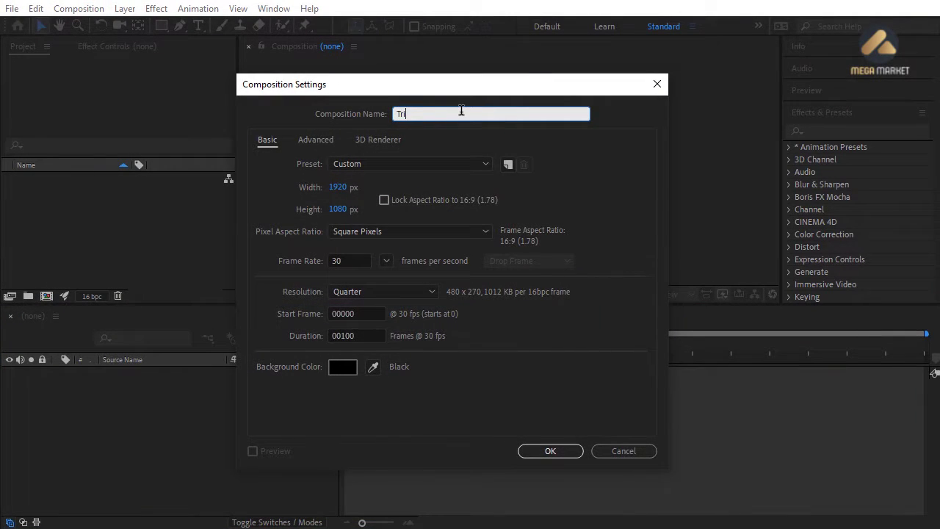
text(angle)
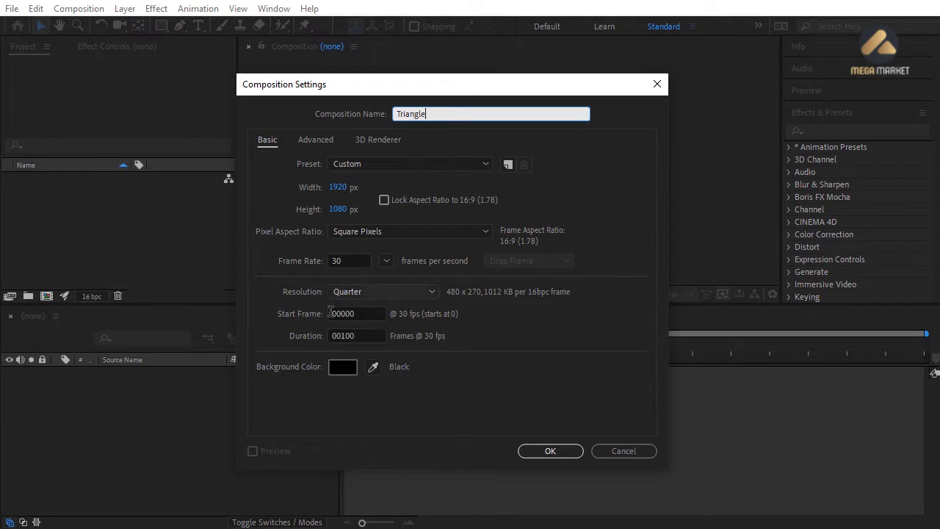
click(330, 338)
text(200)
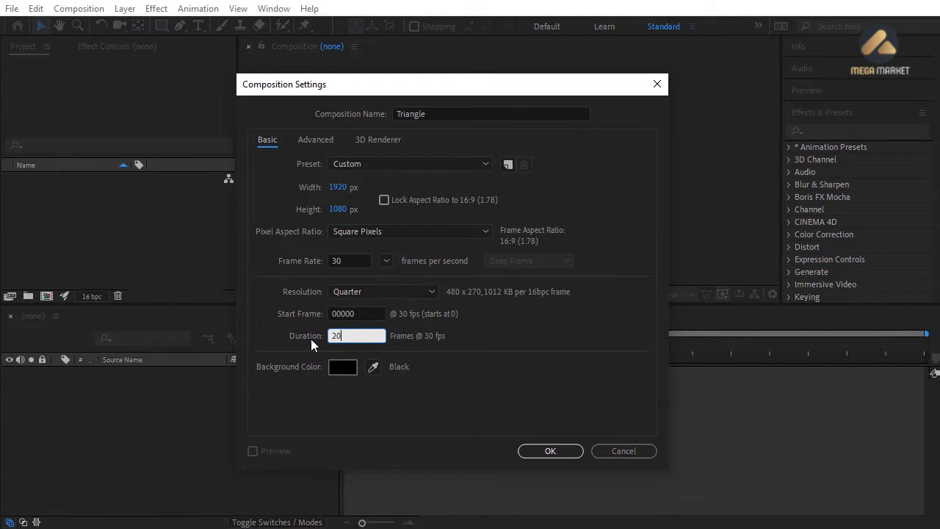
key(Tab)
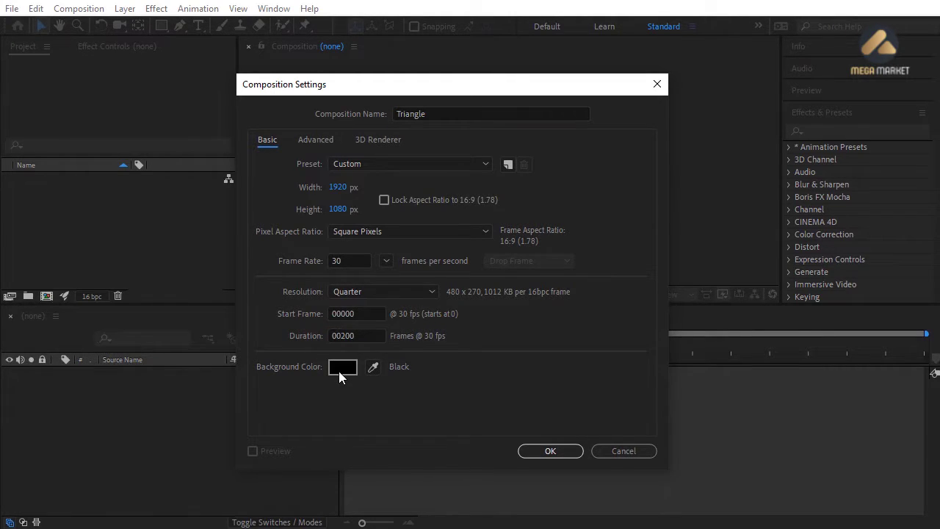
click(550, 451)
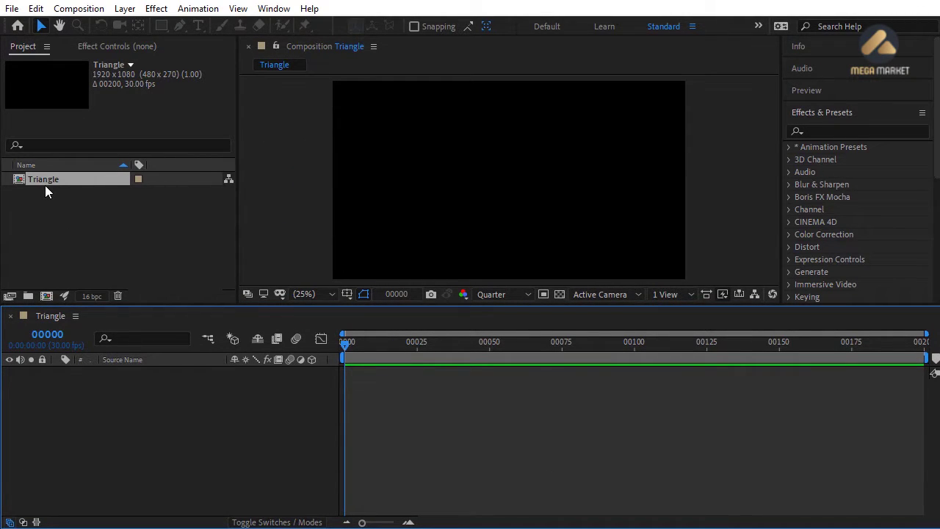
click(59, 204)
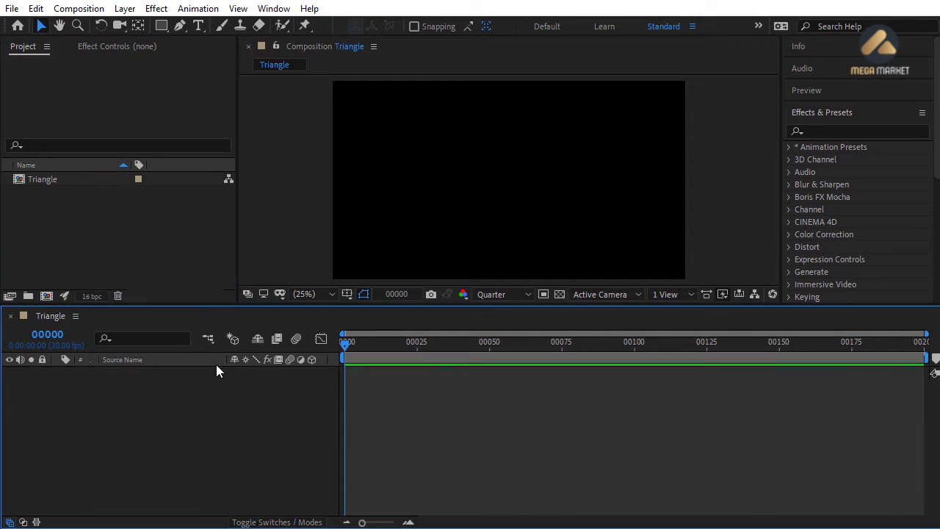
- Draw an upright polygon with an outer radius of about 295 near the middle of the composition
drag(197, 307, 197, 370)
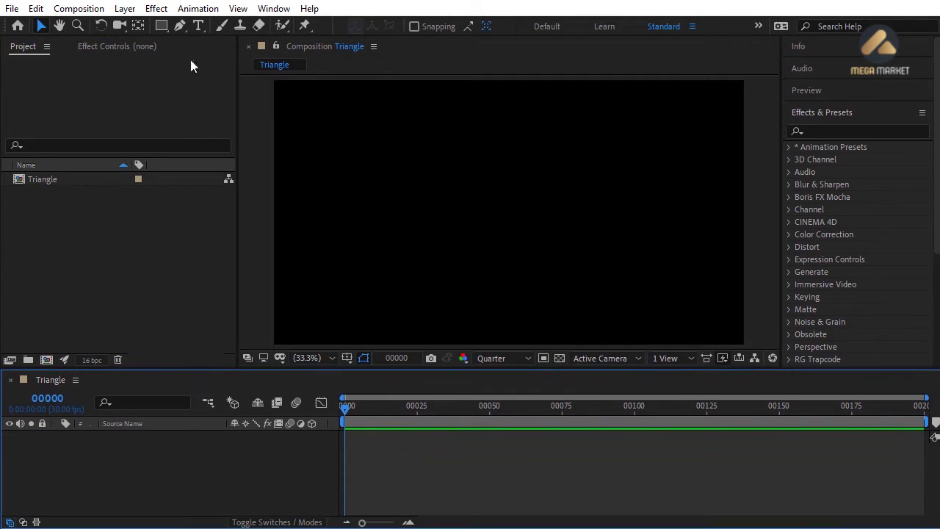
click(162, 26)
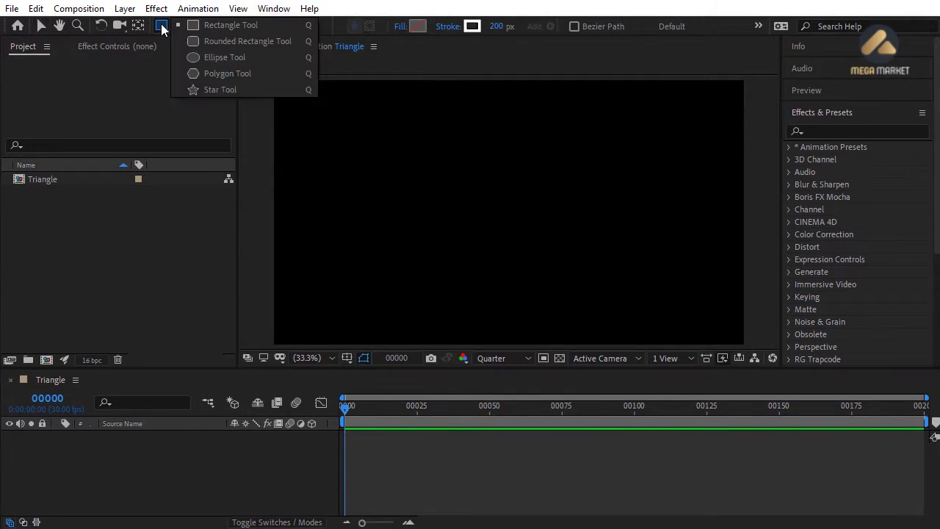
click(211, 76)
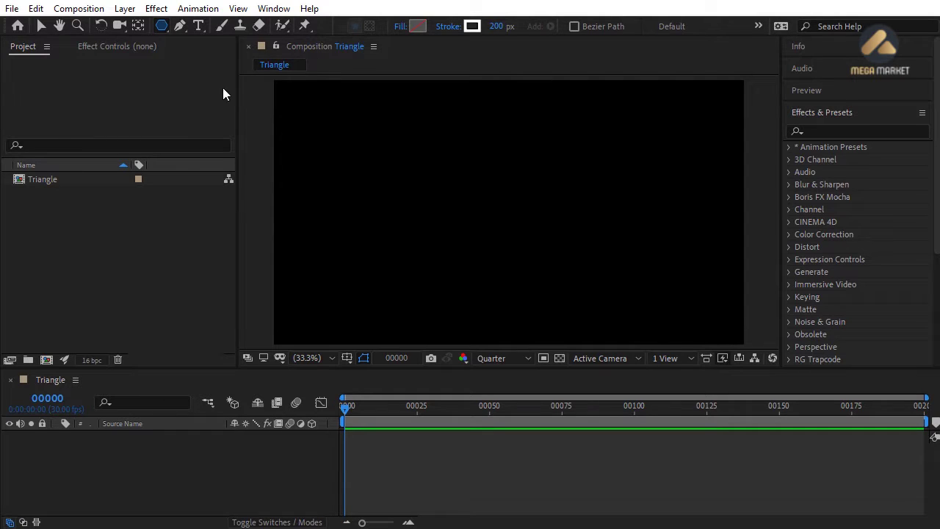
key(shift)
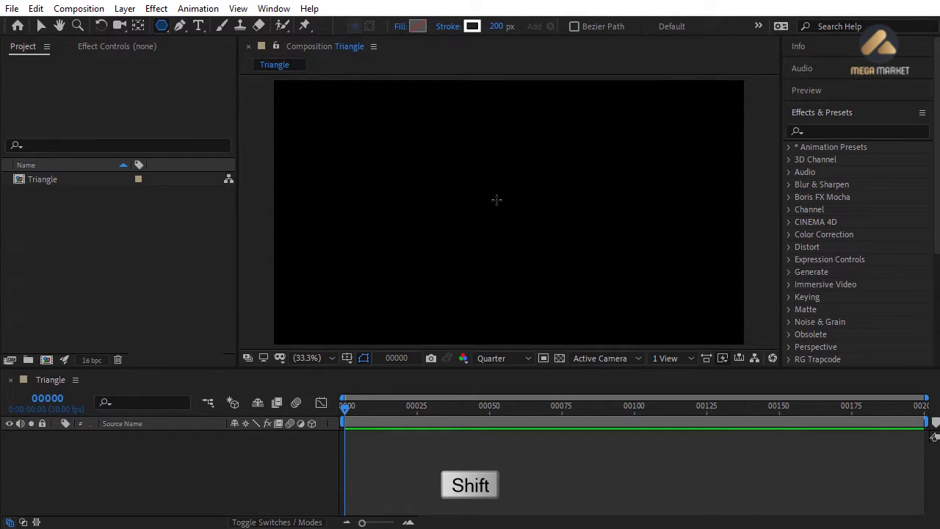
drag(495, 198, 532, 260)
- Turn the polygon into a triangle by setting its points to 3 and its outer radius to 370
click(81, 462)
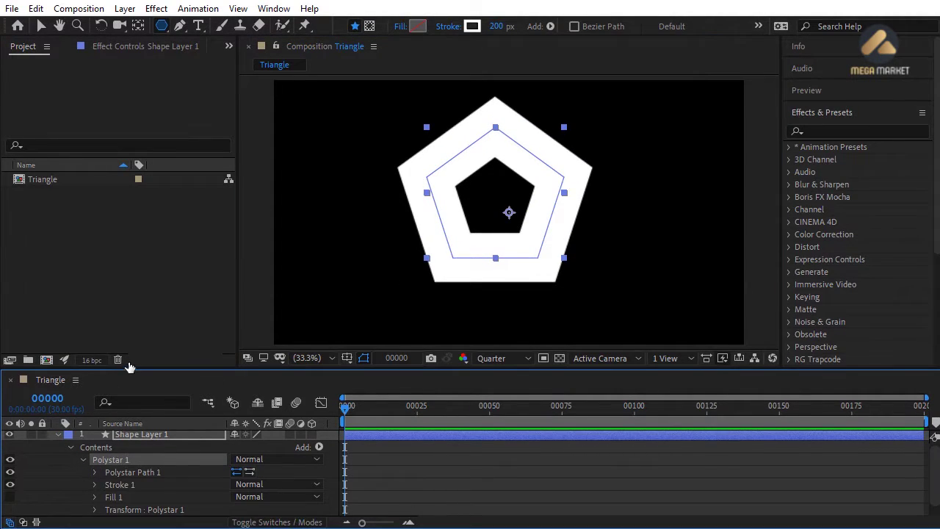
drag(129, 366, 130, 312)
click(94, 418)
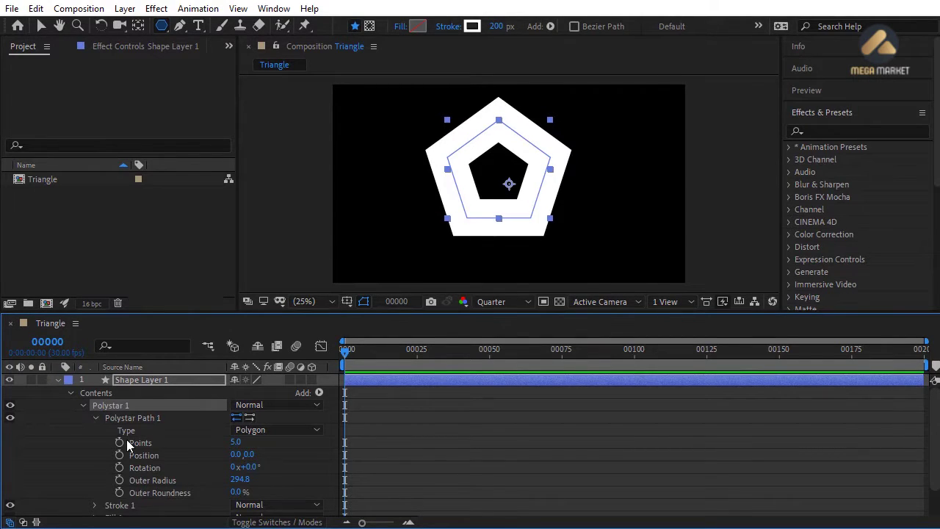
click(238, 443)
text(3)
key(Return)
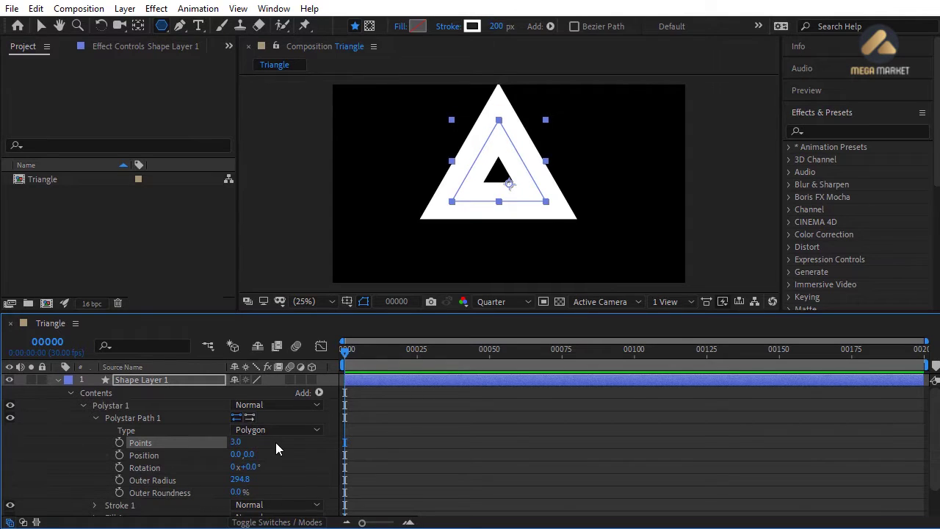
click(241, 479)
text(370)
key(Return)
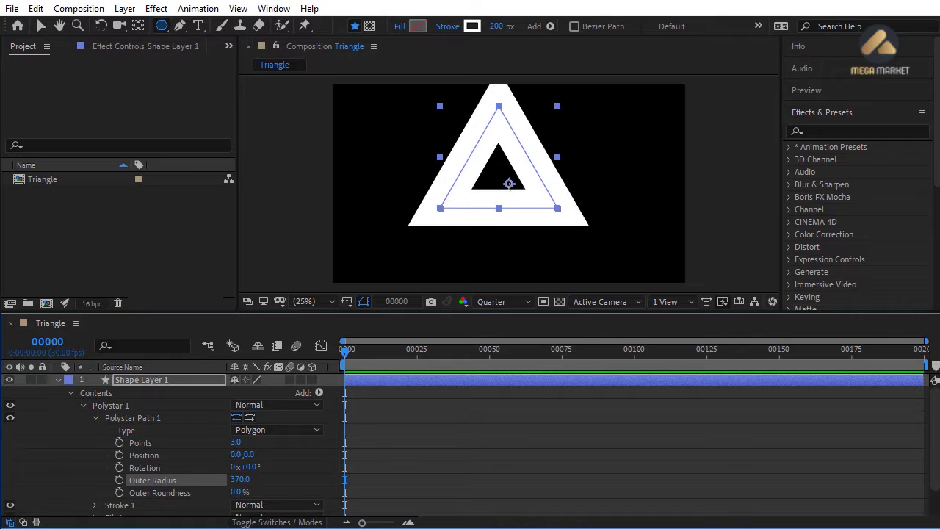
- Set the triangle's stroke width to 150 px
click(497, 26)
text(150)
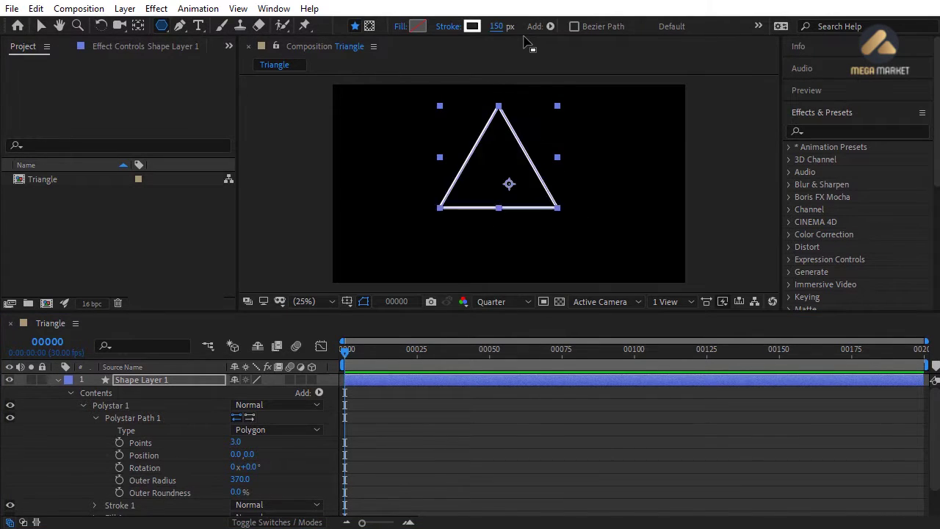
key(Return)
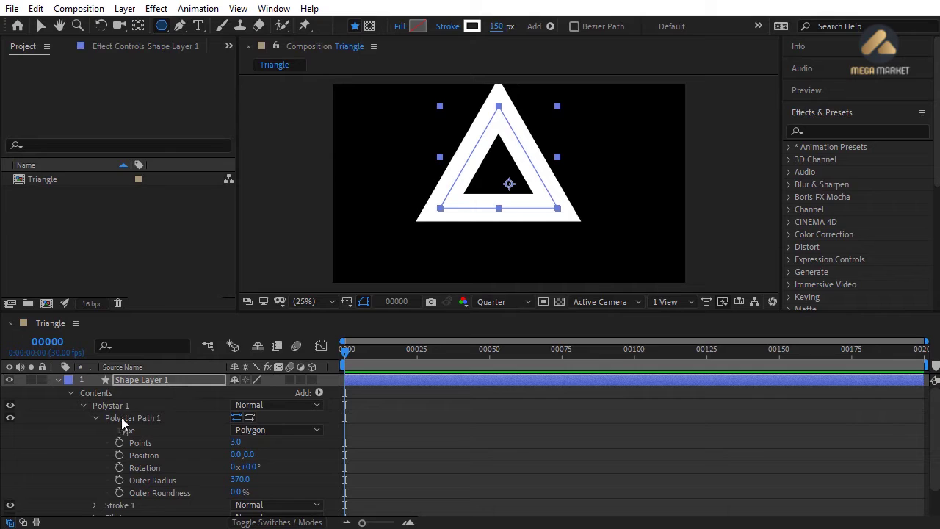
- Change the triangle's stroke color to yellow FFE400
click(95, 419)
click(95, 430)
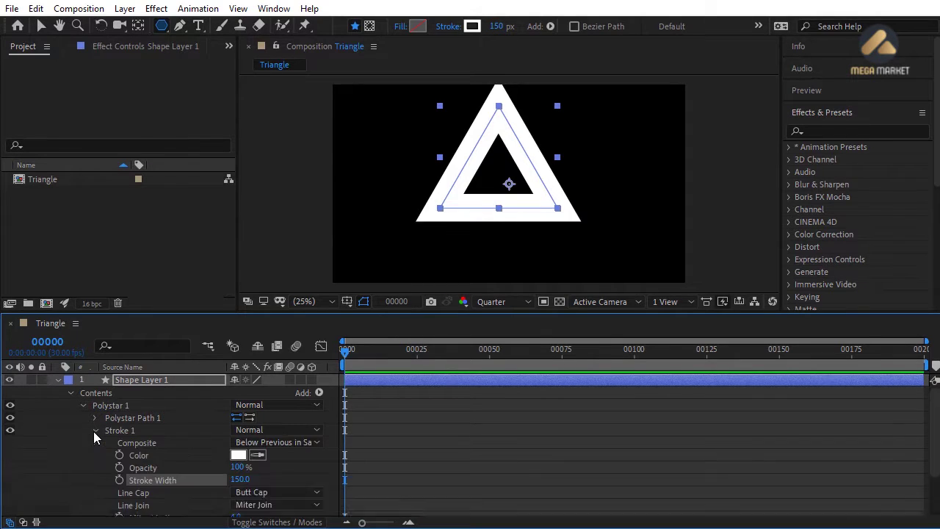
scroll(94, 432, down, 1)
click(152, 439)
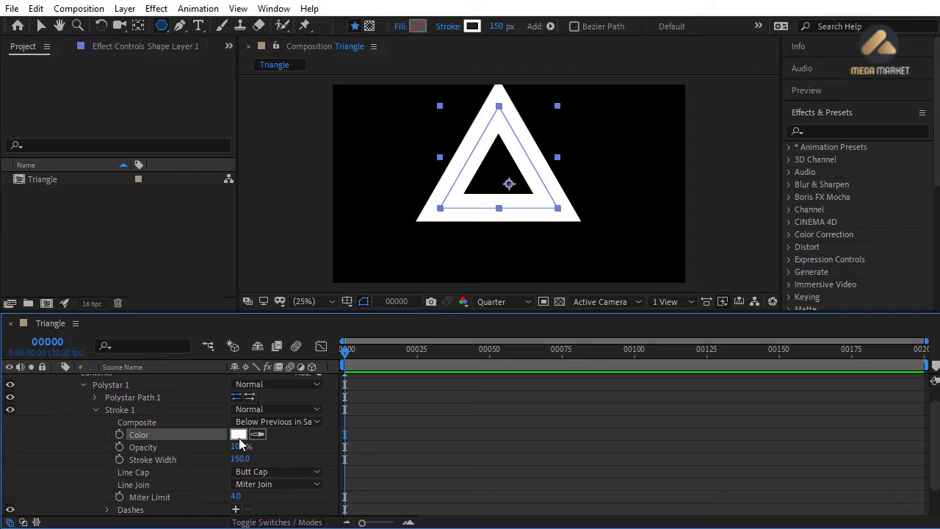
click(472, 27)
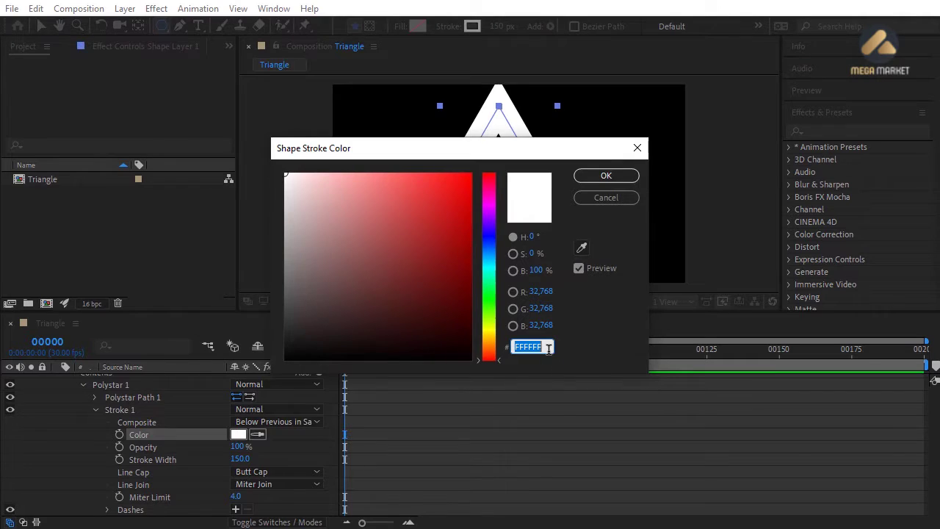
text(FF)
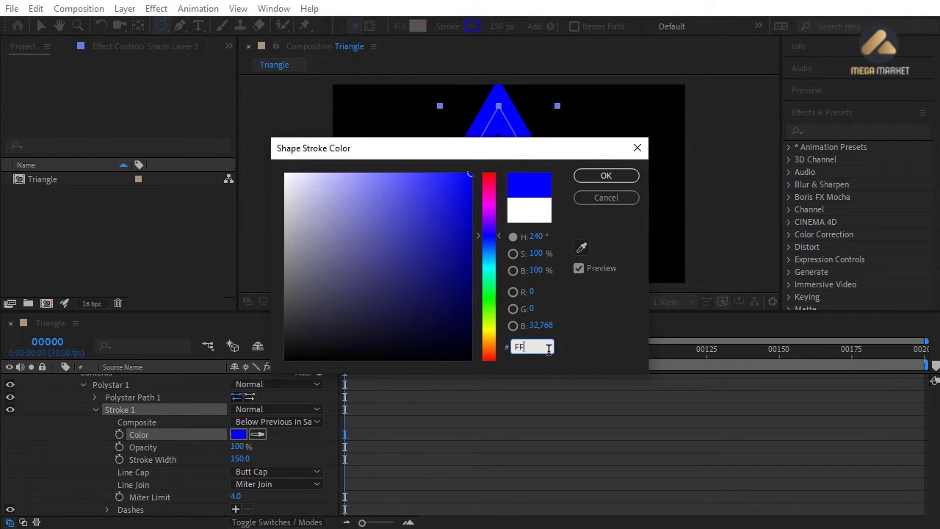
text(E400)
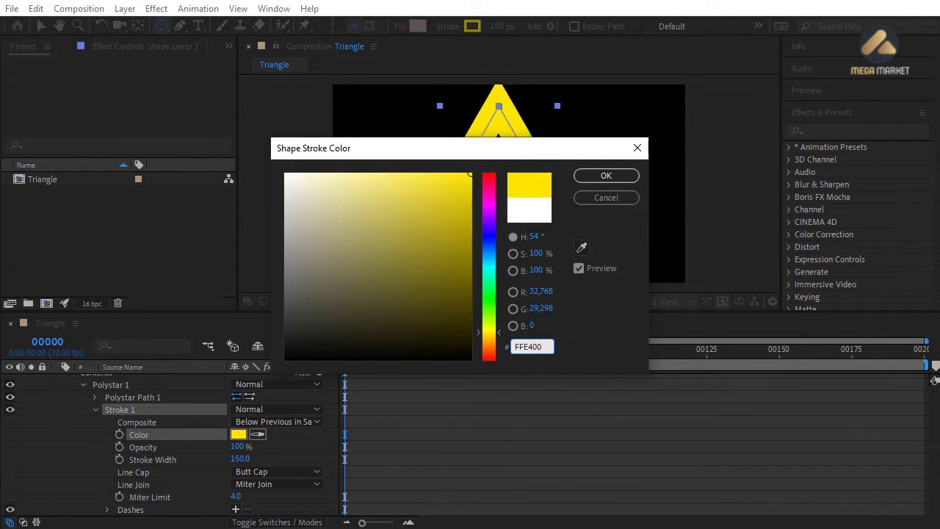
click(594, 176)
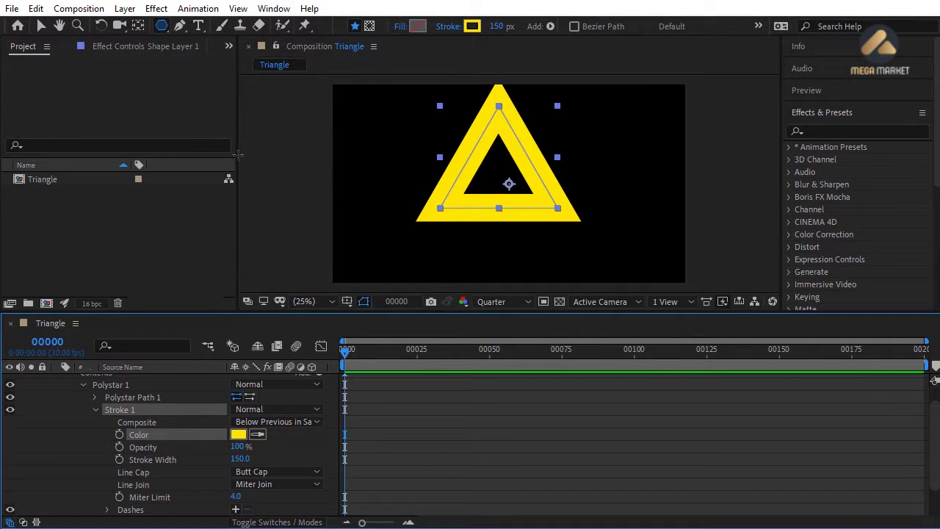
- Move the triangle slightly down and to the right so it fits inside the frame, and collapse its layer properties
click(40, 27)
drag(548, 180, 562, 200)
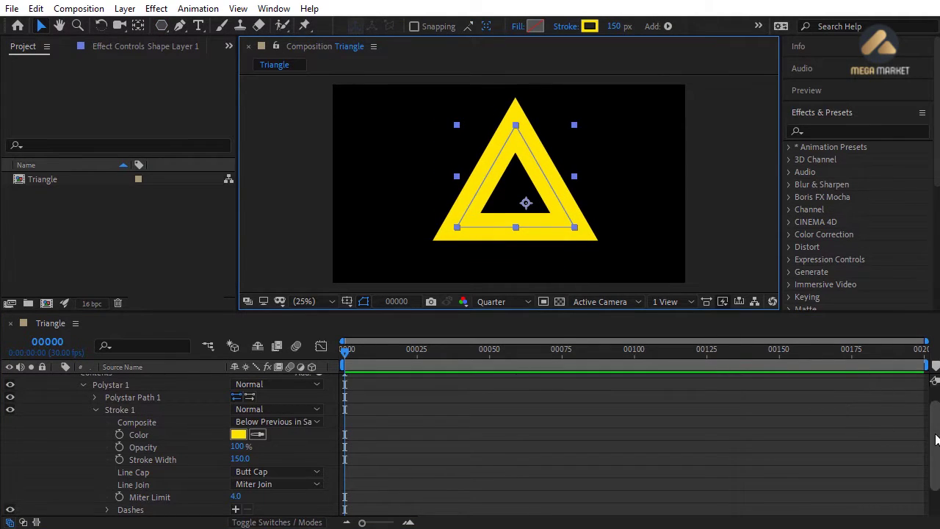
click(771, 396)
click(58, 380)
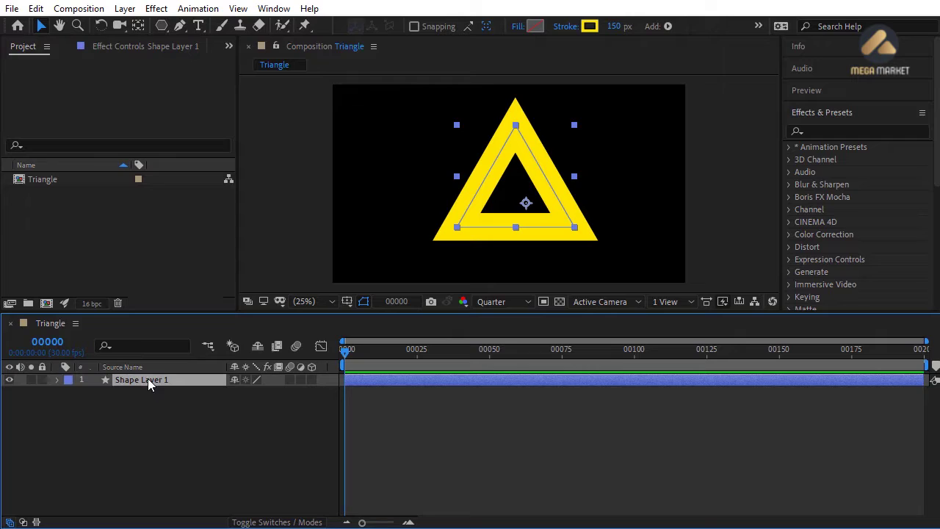
- Rename the shape layer as Triangle-01 and give it the Yellow label color
key(Return)
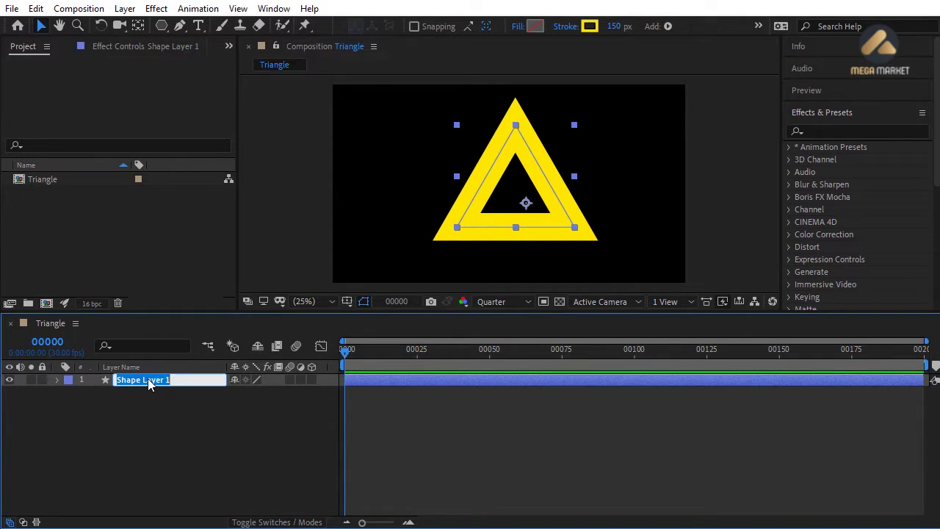
text(Triangle-01)
key(Return)
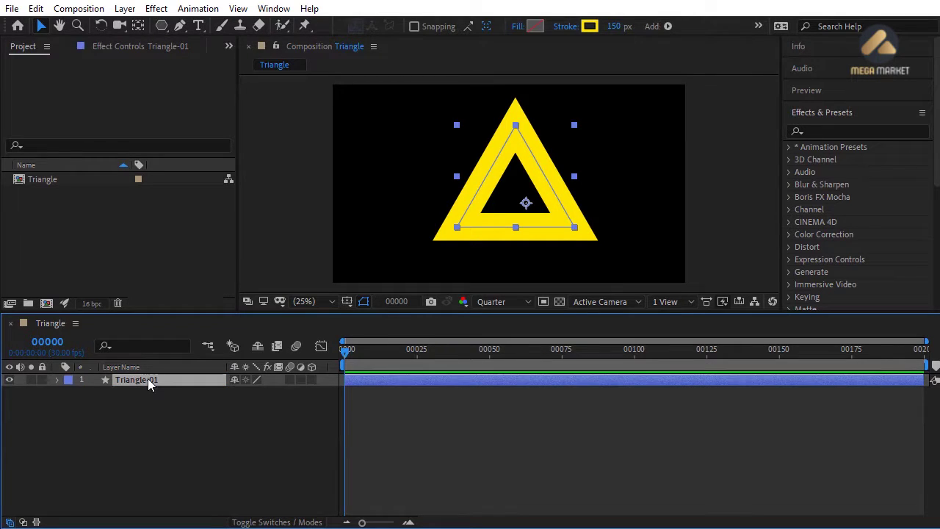
click(68, 380)
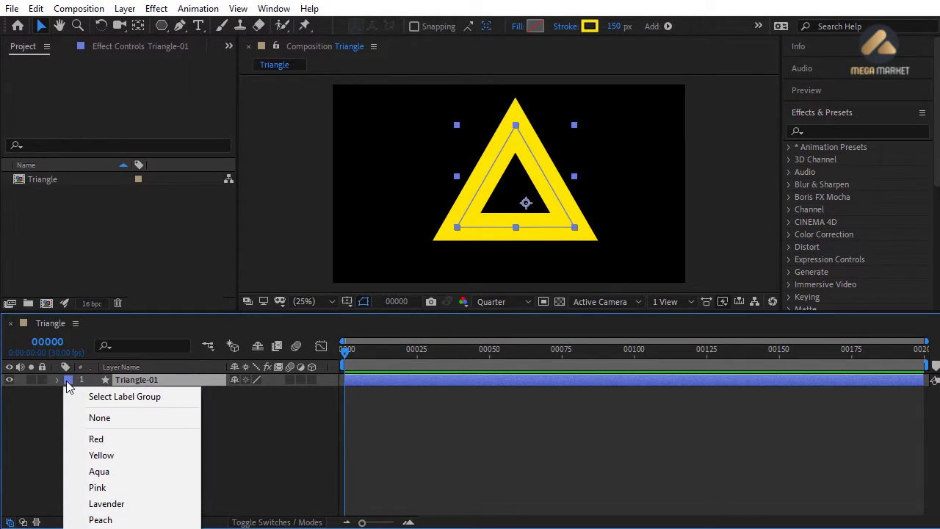
click(101, 455)
click(136, 441)
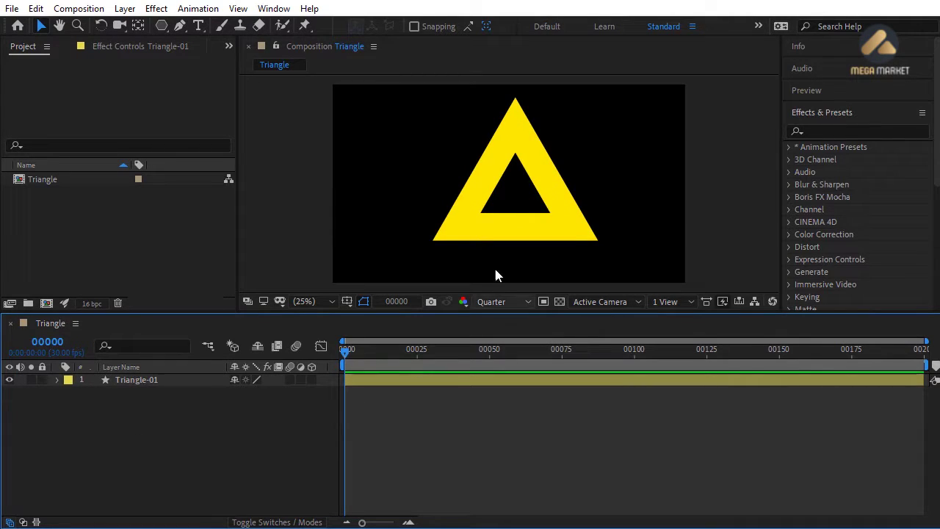
- Center the anchor point of Triangle-01 within its shape and center the layer in the composition
mouse_move(518, 204)
mouse_down()
mouse_move(526, 211)
mouse_move(512, 211)
mouse_up()
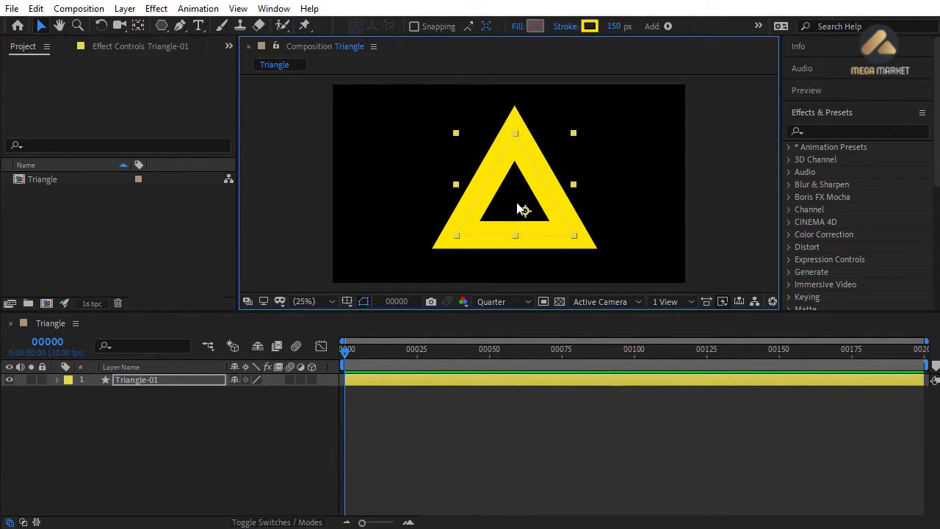
key(ctrl+alt+Home)
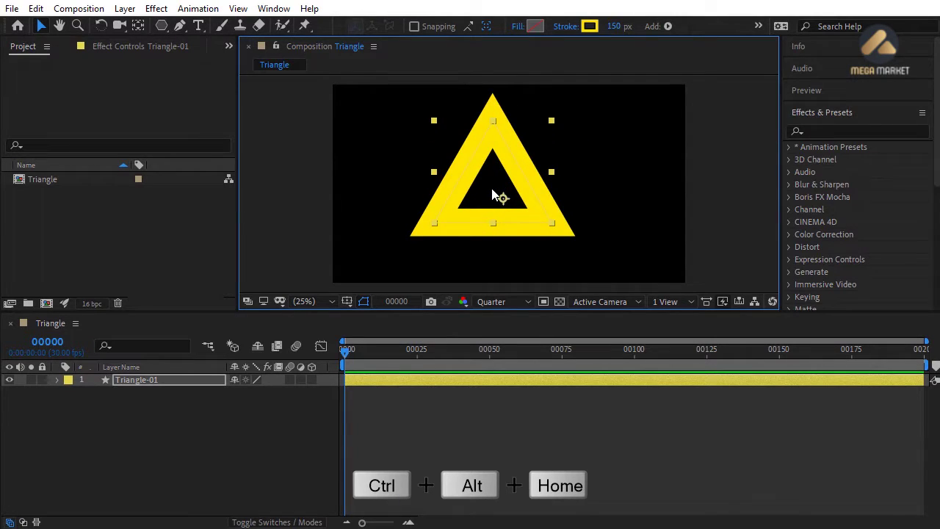
key(ctrl+alt+Home)
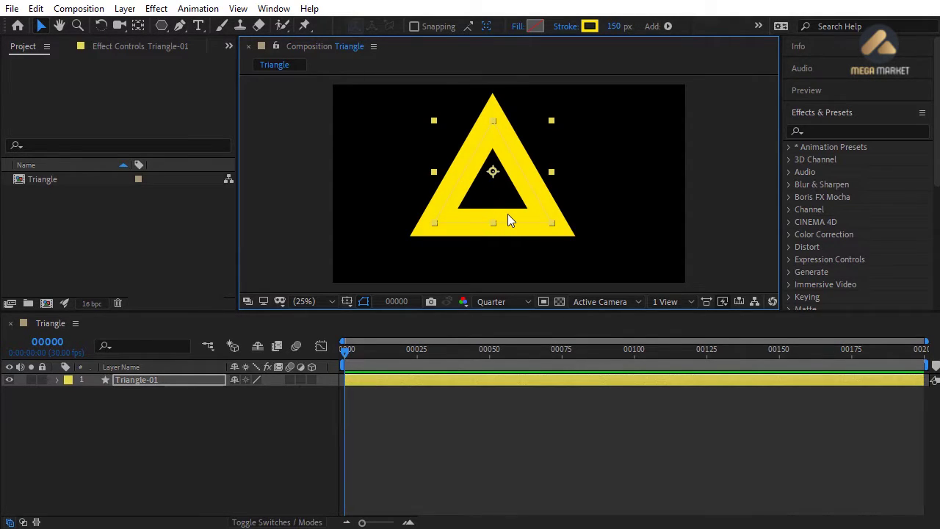
key(ctrl+Home)
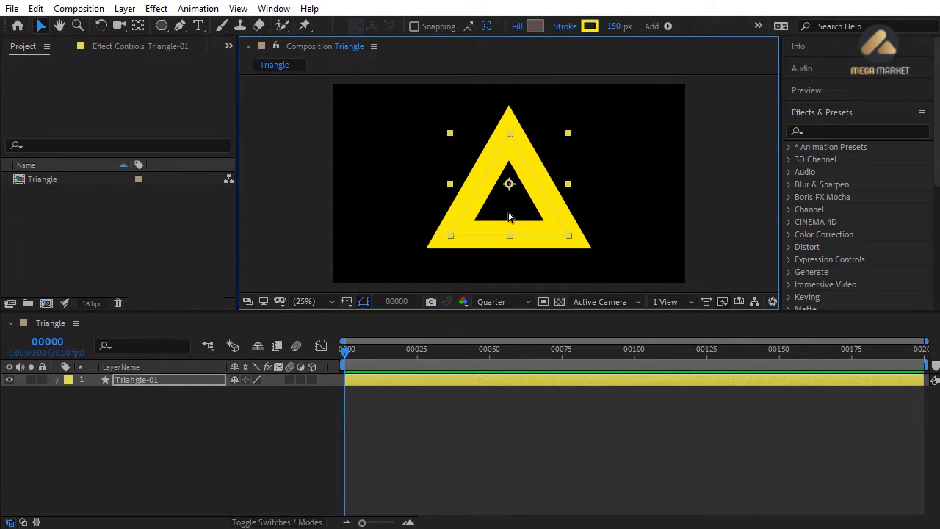
- Reveal the rotation of Triangle-01, try rotating the layer around its anchor point, and undo that rotation
click(137, 384)
key(r)
drag(251, 392, 329, 395)
key(ctrl+z)
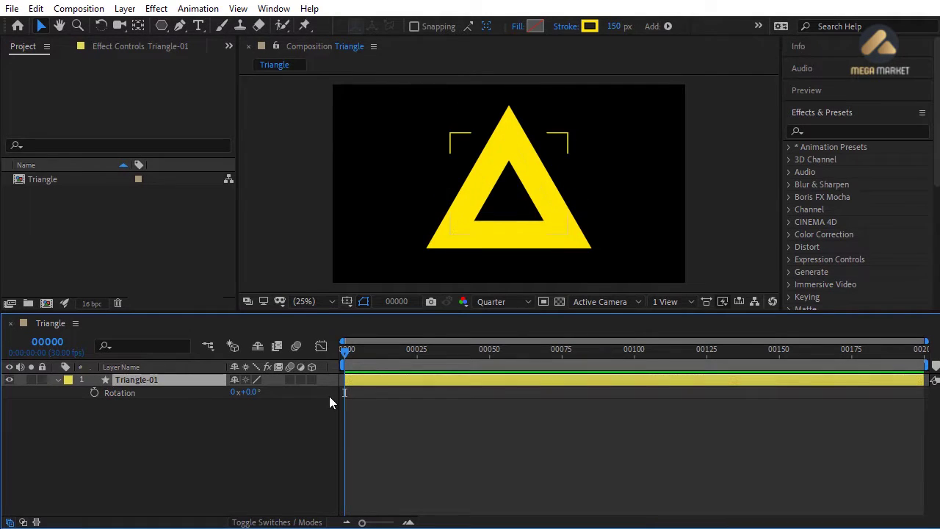
- With no layer selected, activate the Ellipse tool and set its stroke to a blue-violet color with a hue of 246°
click(323, 392)
click(162, 28)
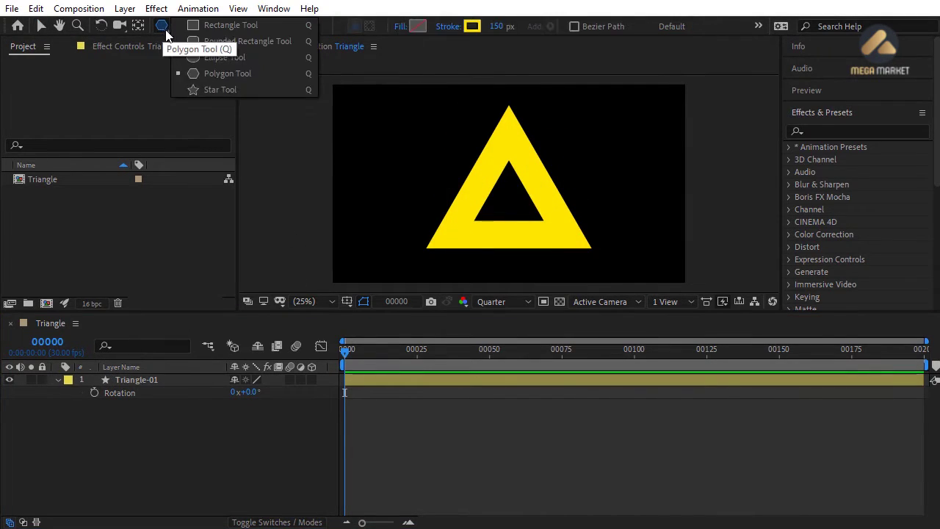
click(226, 58)
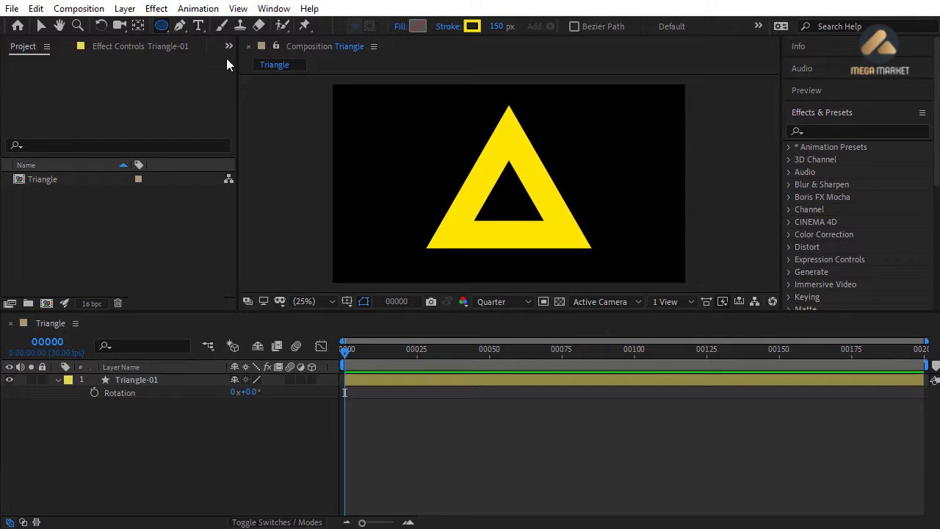
click(472, 25)
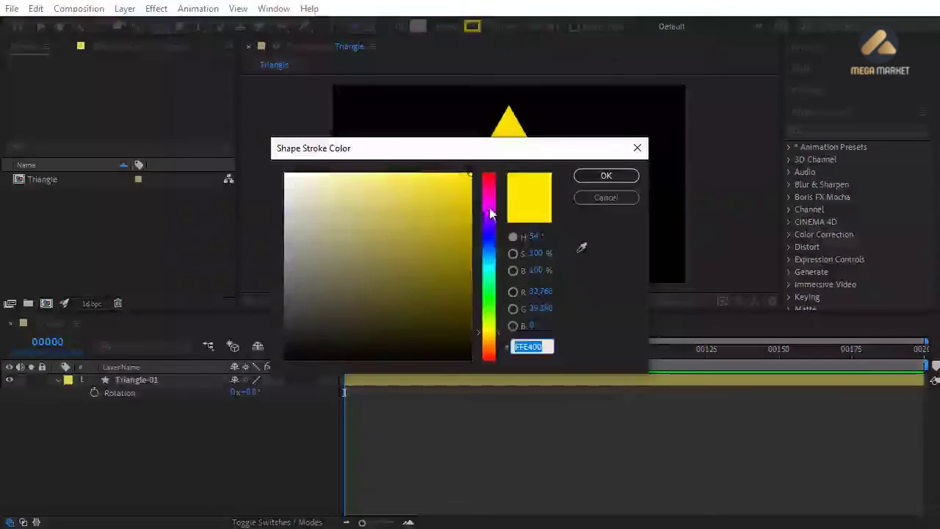
drag(489, 323, 490, 233)
click(433, 174)
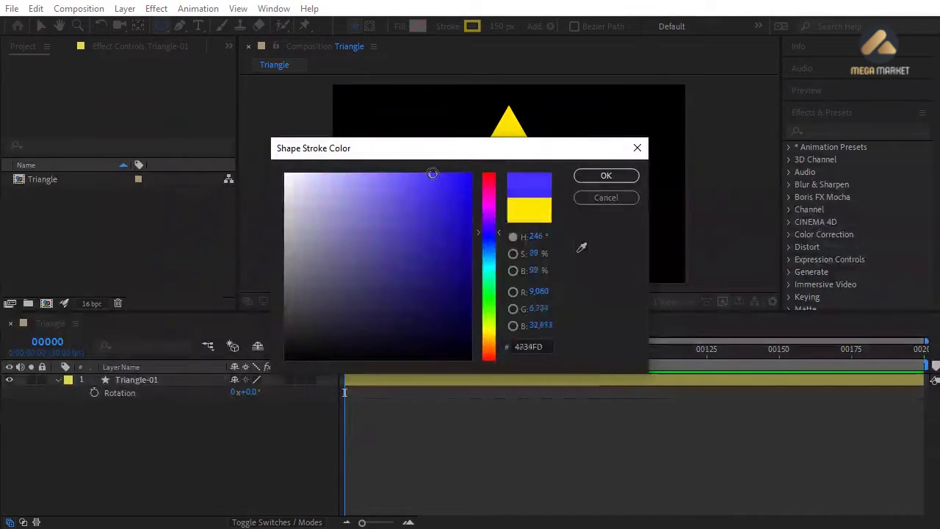
click(606, 176)
- Draw a circle about 684 px in diameter as a new shape layer and move it over the triangle
click(523, 207)
drag(504, 196, 630, 288)
key(v)
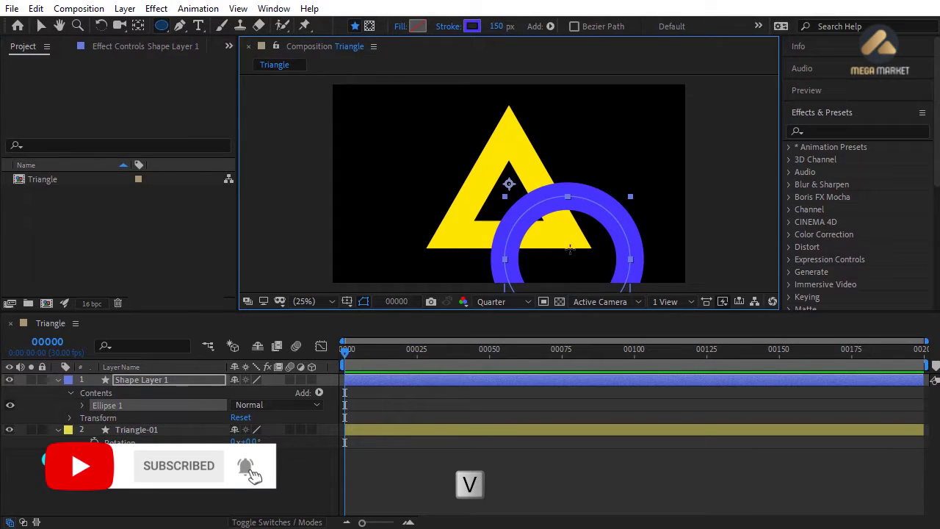
mouse_move(569, 254)
mouse_down()
mouse_move(544, 202)
mouse_move(458, 147)
mouse_move(457, 133)
mouse_move(465, 136)
mouse_up()
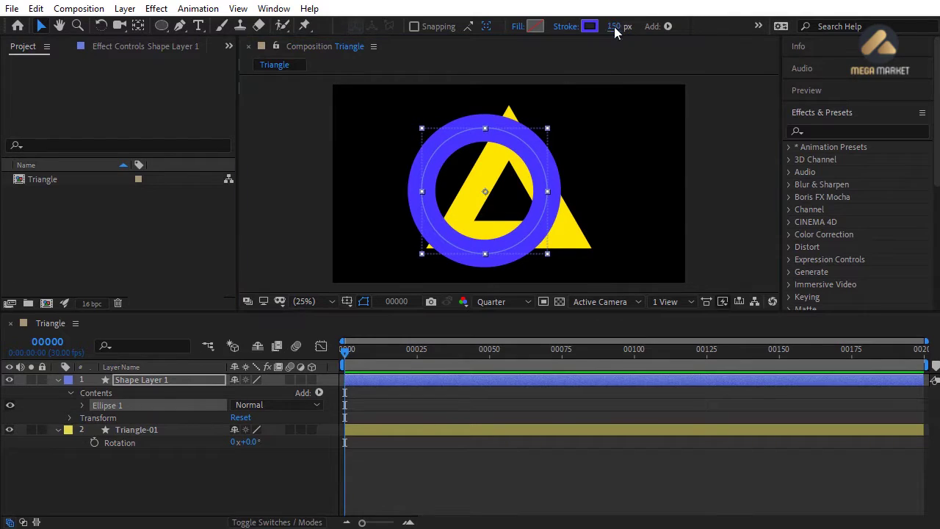
- Set the circle's stroke width to 20 px and rename its shape layer as Circle
click(615, 26)
text(20)
key(Return)
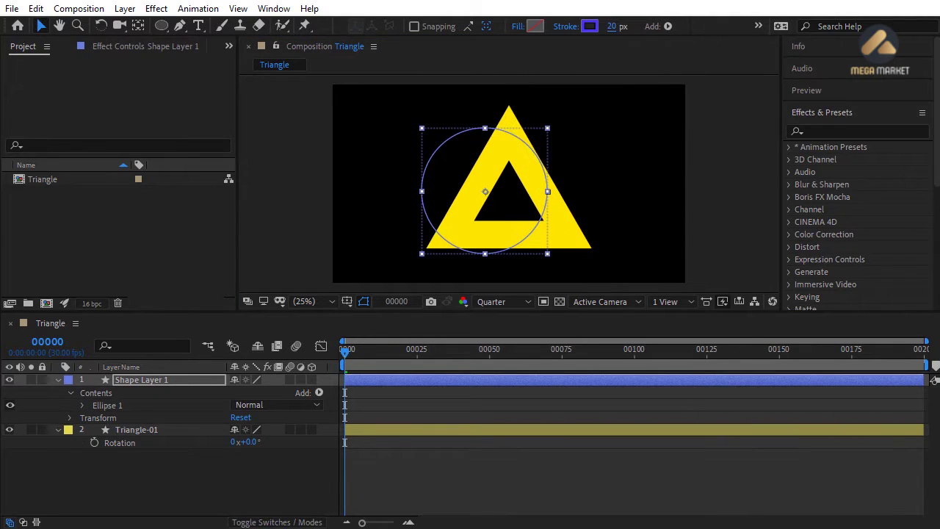
click(168, 381)
key(Return)
text(Circle)
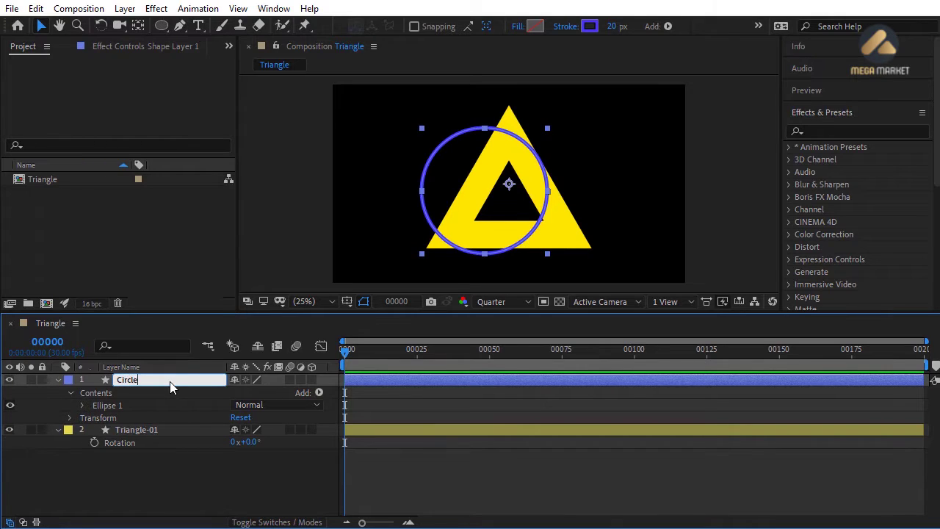
key(Return)
- Enlarge the circle's ellipse path to about 1023 px and move the circle so it surrounds the triangle
click(82, 405)
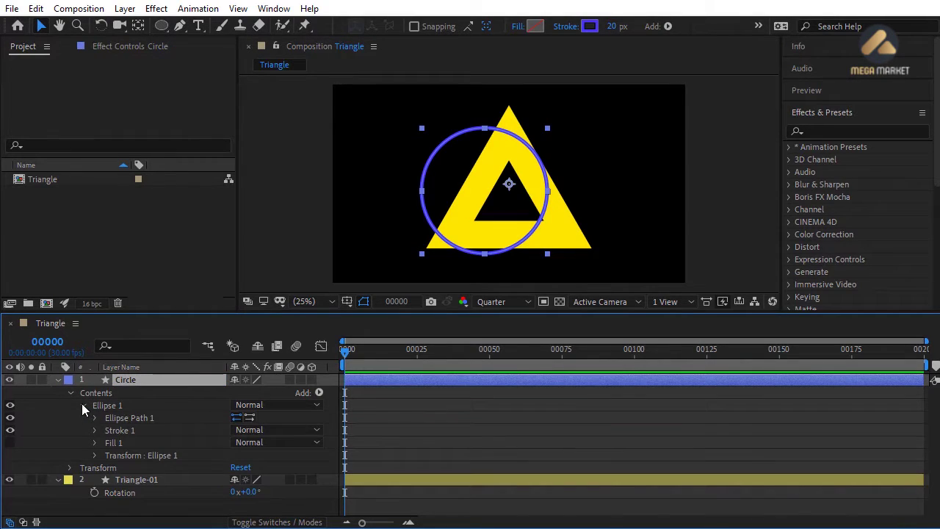
click(94, 418)
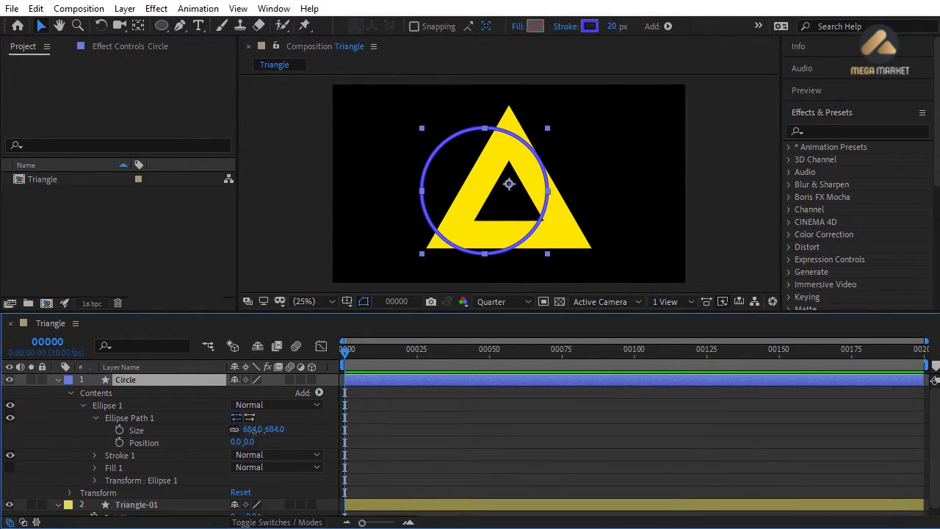
drag(253, 430, 507, 441)
click(488, 281)
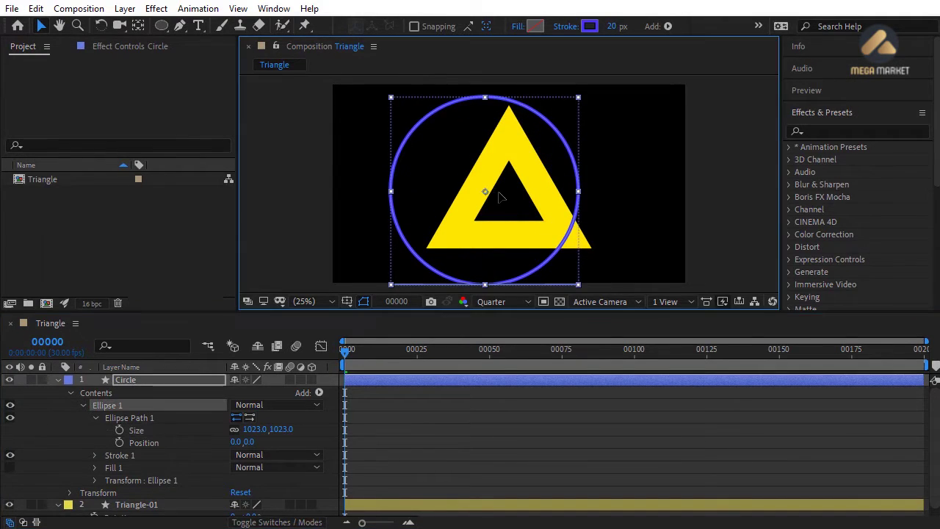
mouse_move(499, 197)
mouse_down()
mouse_move(525, 205)
mouse_move(511, 205)
mouse_up()
- Set the size of the circle's ellipse path to 1050 px
click(257, 429)
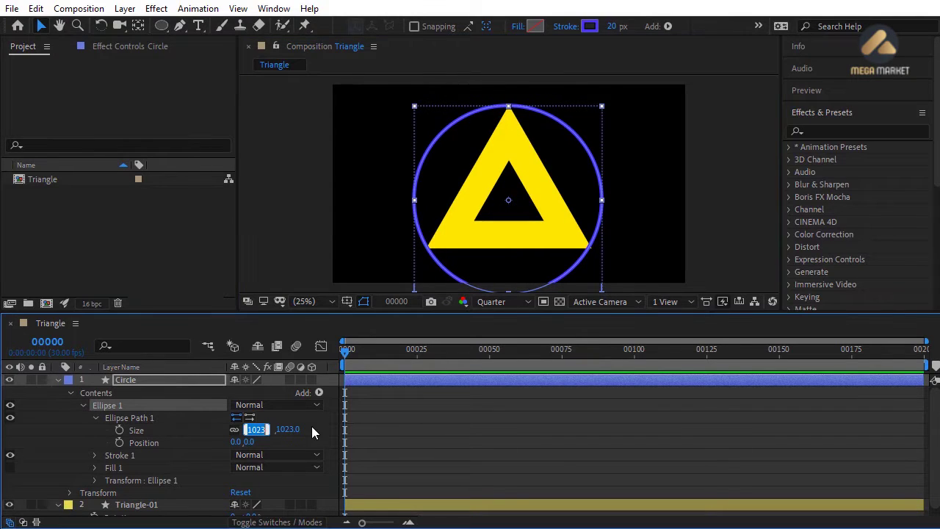
text(1050)
key(Return)
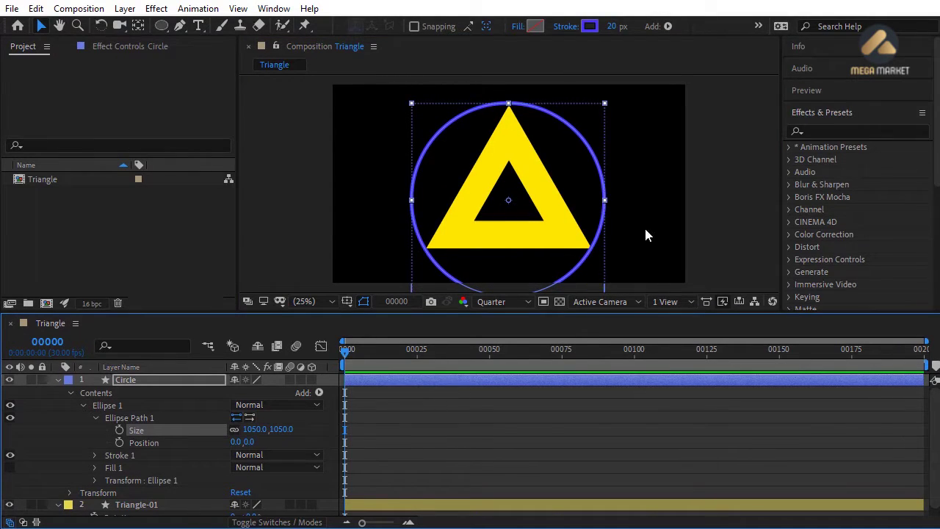
- Center the anchor point of the Circle layer within its shape, center the layer in the composition, and collapse its properties
scroll(645, 235, down, 1)
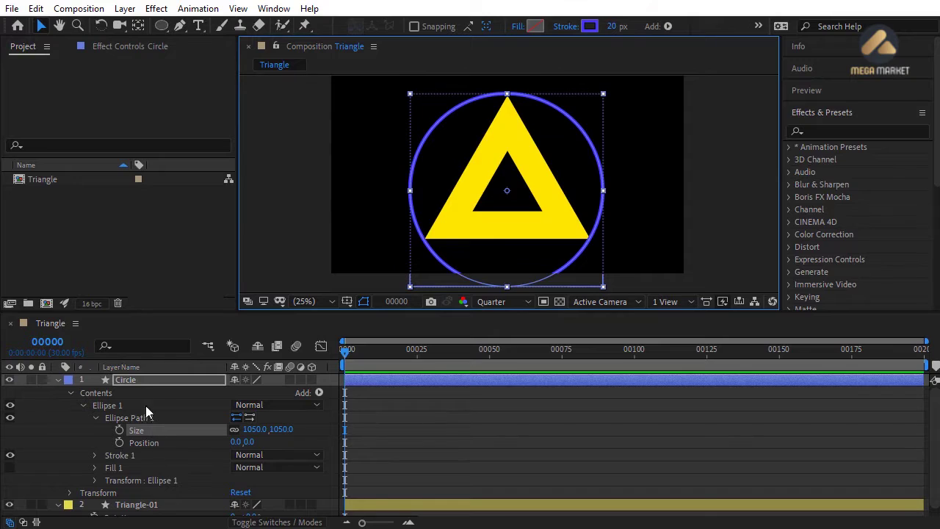
click(144, 379)
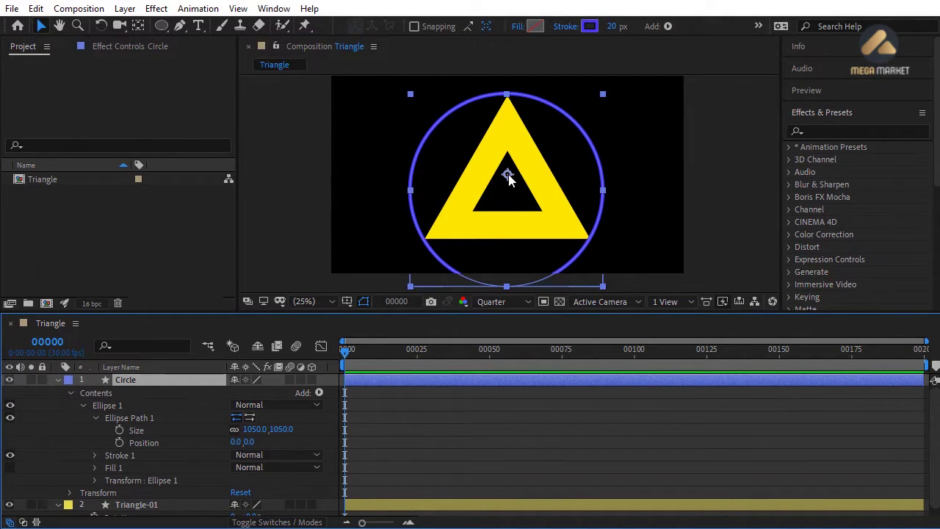
key(ctrl+alt+Home)
key(ctrl+Home)
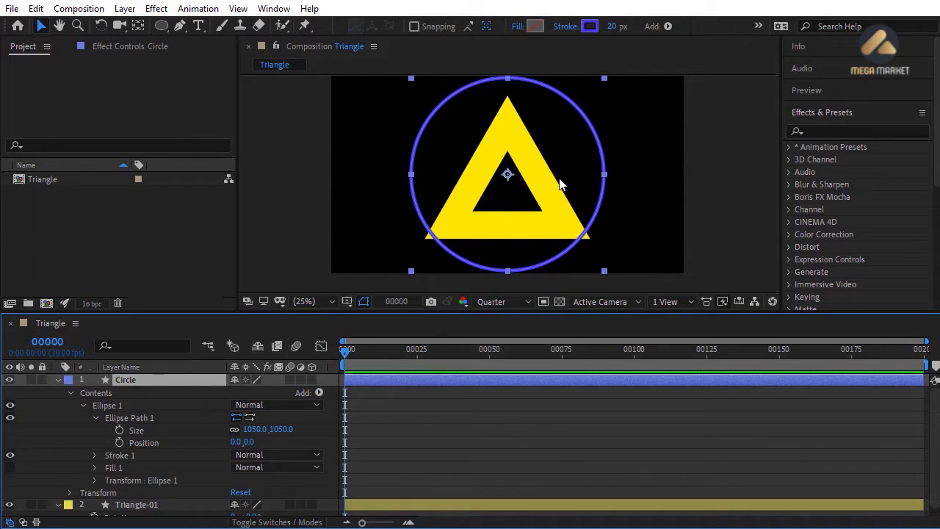
click(55, 382)
- Move Triangle-01 up and fine-tune its position until its three corners meet the circle
click(157, 393)
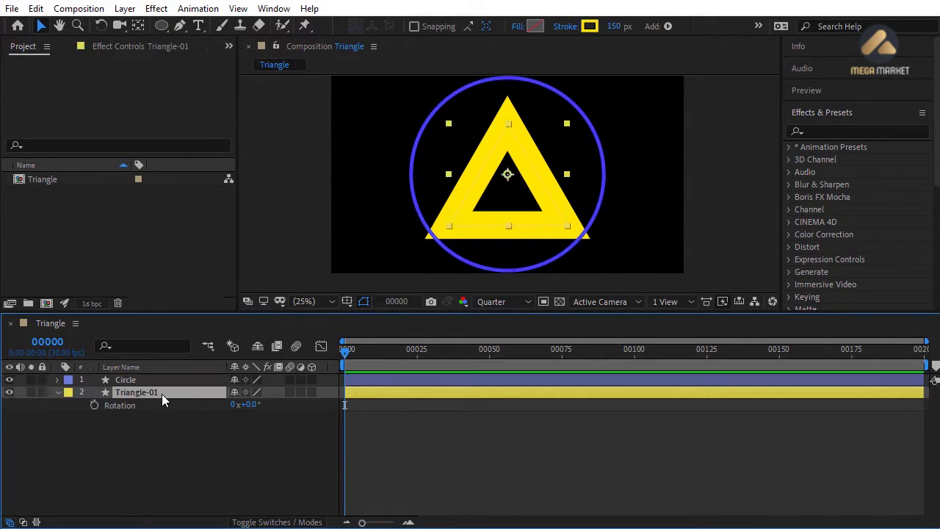
drag(512, 178, 505, 159)
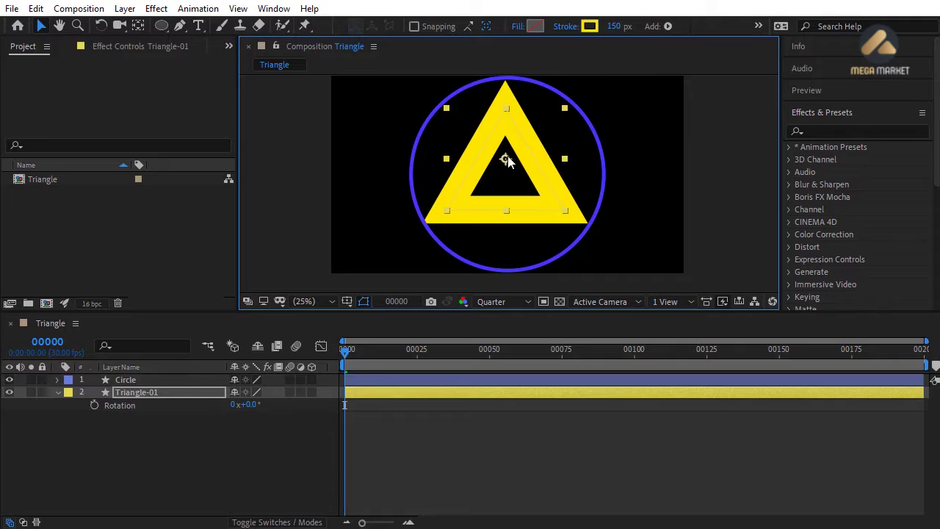
key(Up)
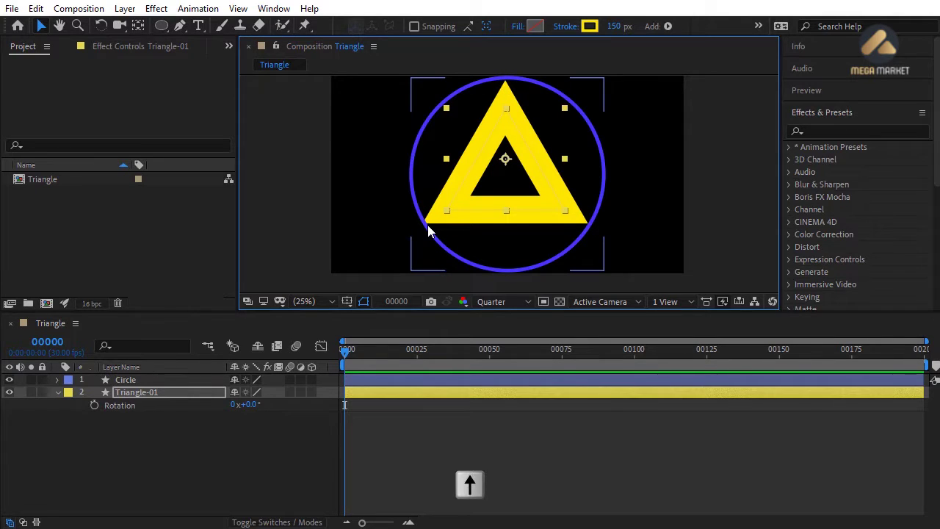
key(Down)
key(Right)
key(Left)
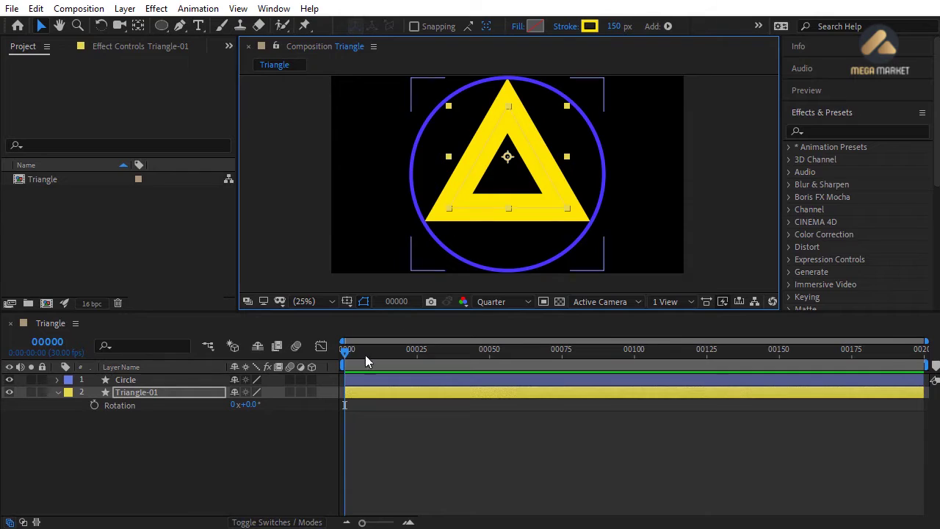
- Test the rotation of Triangle-01 at 50° and 95° inside the circle and reset it to 0°
click(248, 406)
drag(251, 404, 290, 407)
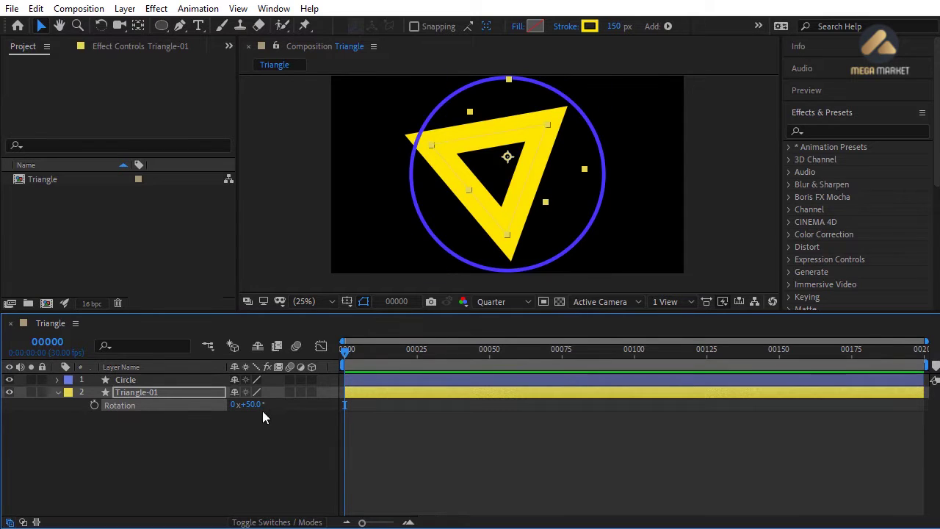
drag(257, 404, 288, 404)
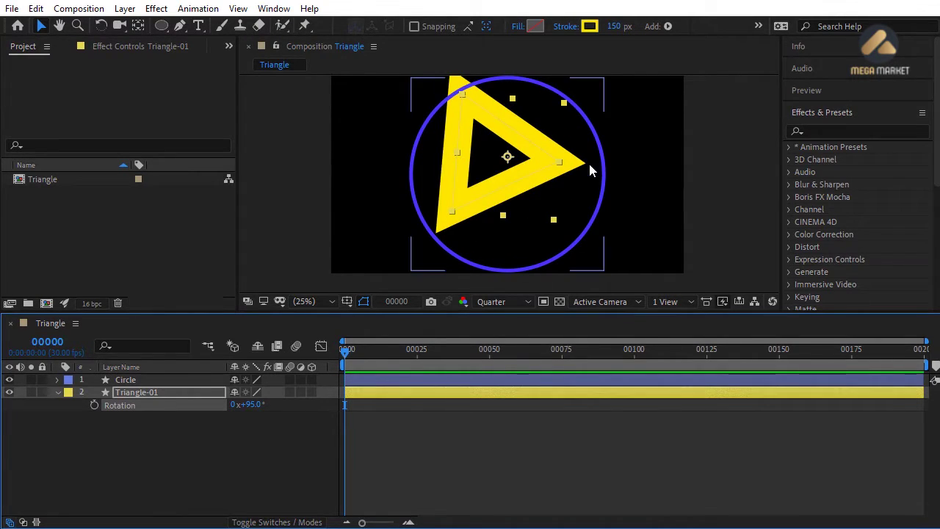
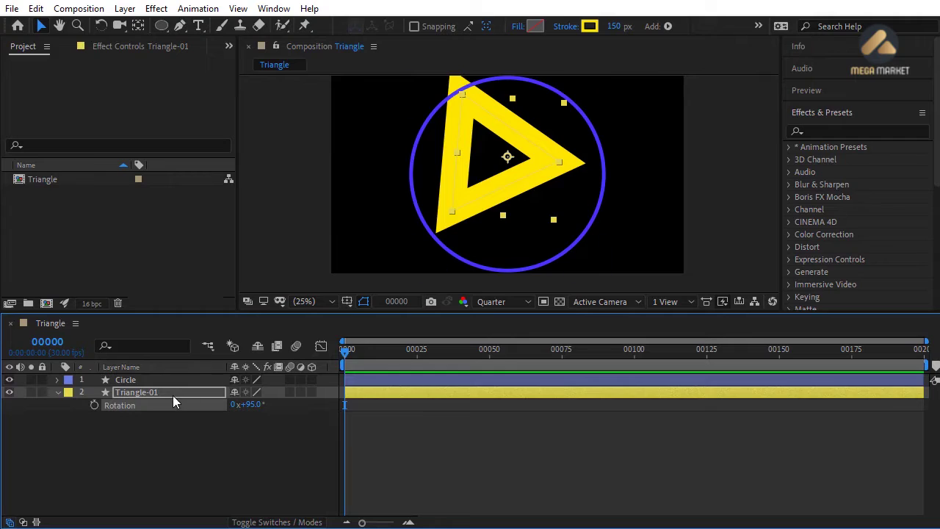
click(240, 406)
text(0)
key(Return)
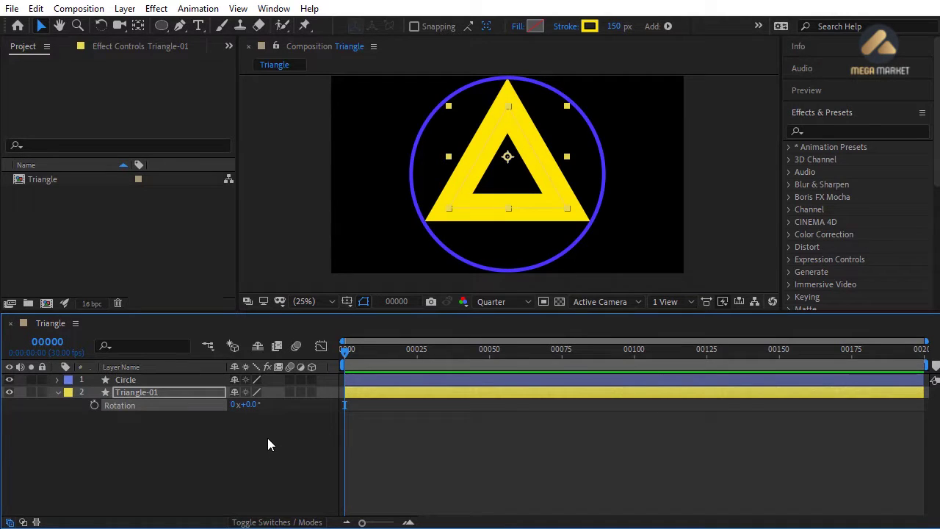
- Show the rulers and place a vertical guide through the anchor point of the Circle layer
click(203, 380)
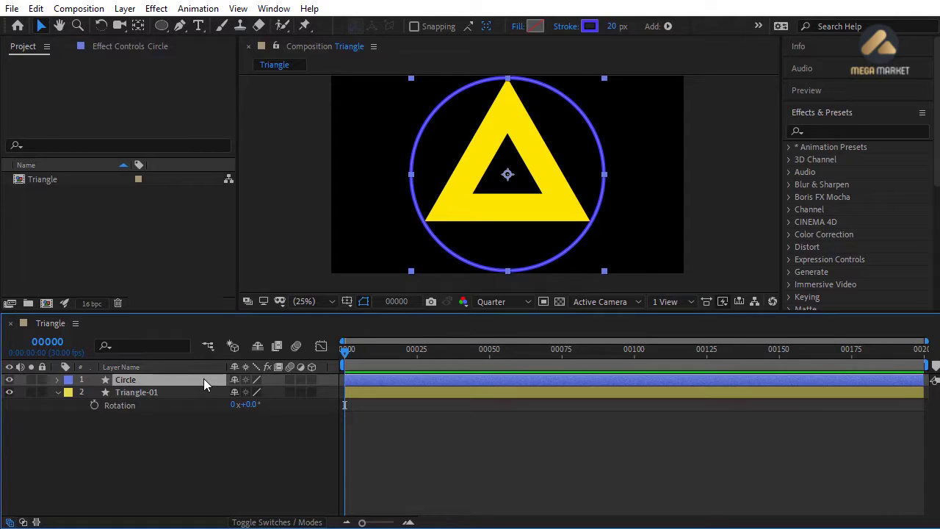
click(239, 9)
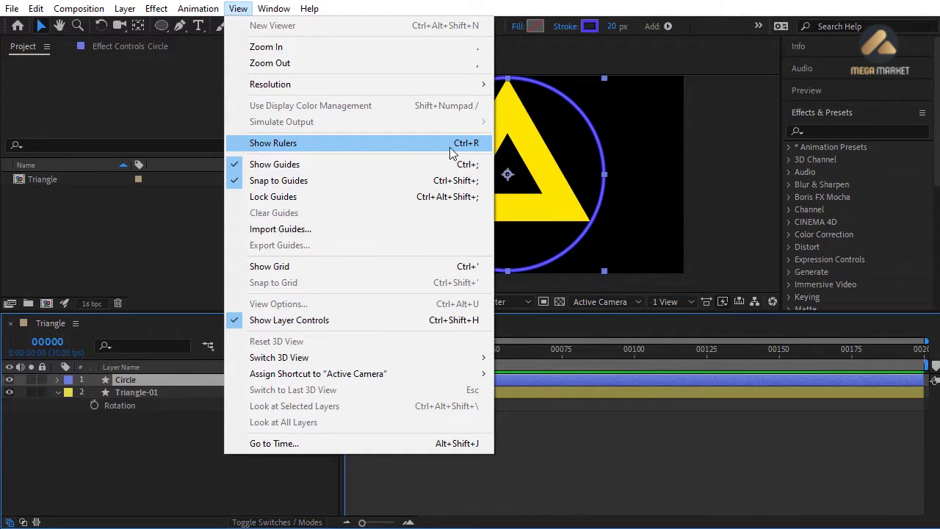
click(267, 149)
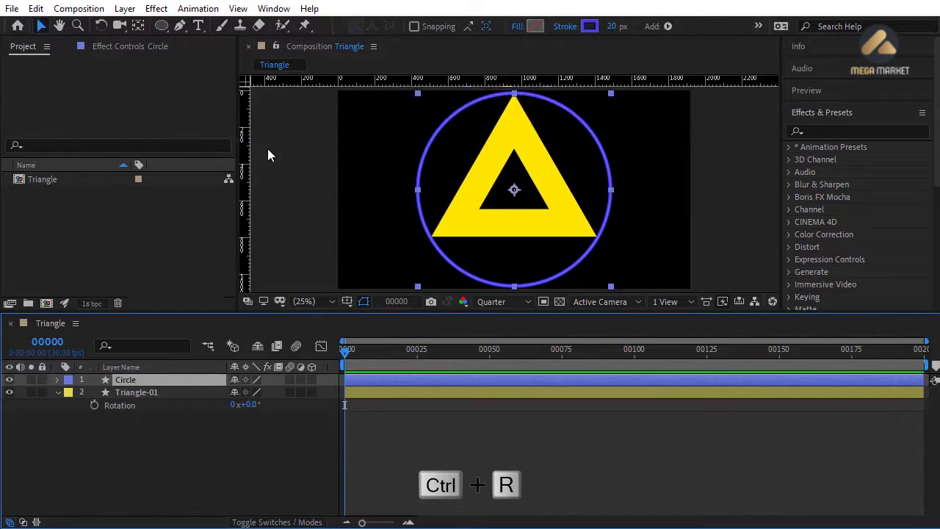
drag(244, 140, 514, 133)
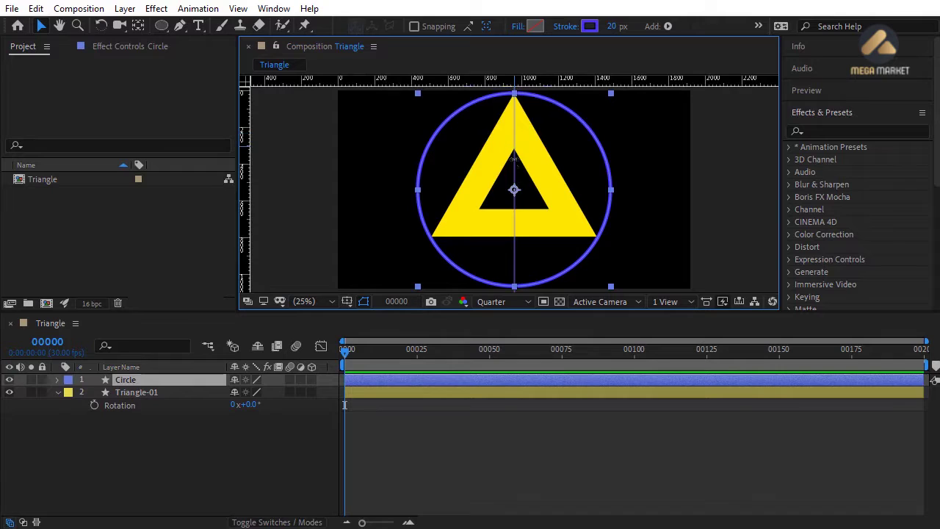
- Place a horizontal guide exactly through the Circle layer's anchor point and return the view to 25%
scroll(515, 191, up, 5)
scroll(514, 191, up, 4)
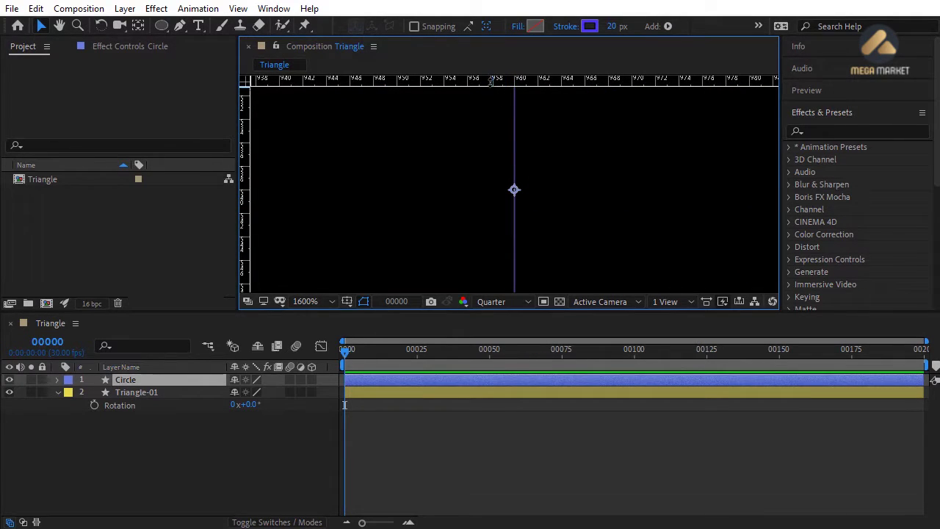
drag(491, 81, 482, 191)
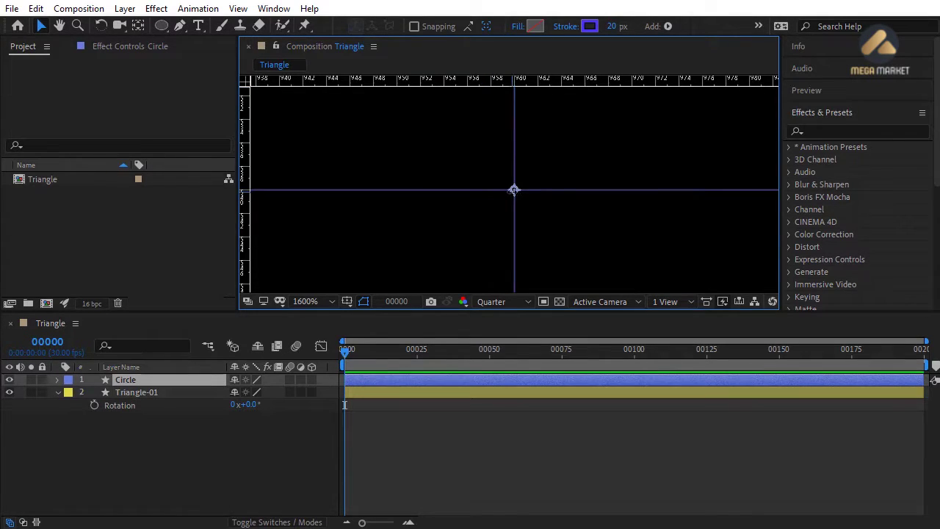
click(302, 301)
click(310, 317)
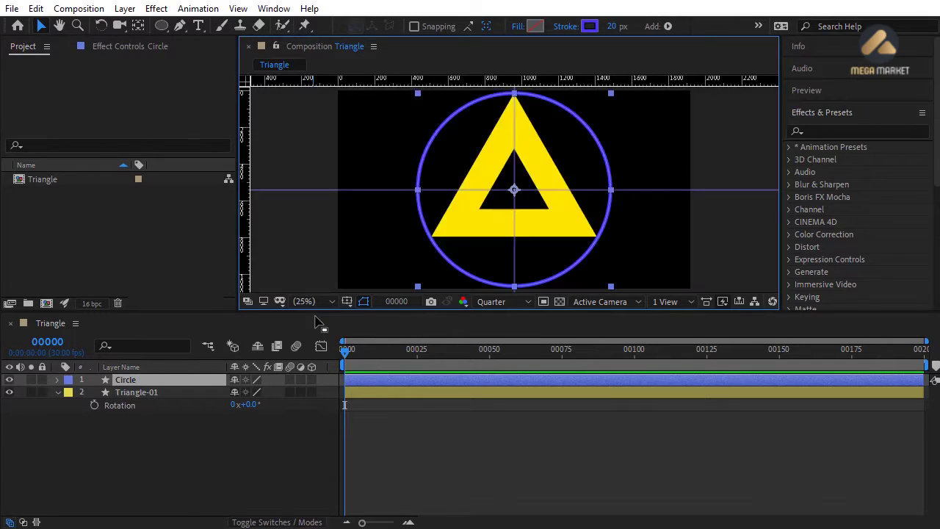
- Deselect all layers and lock the guides
click(389, 237)
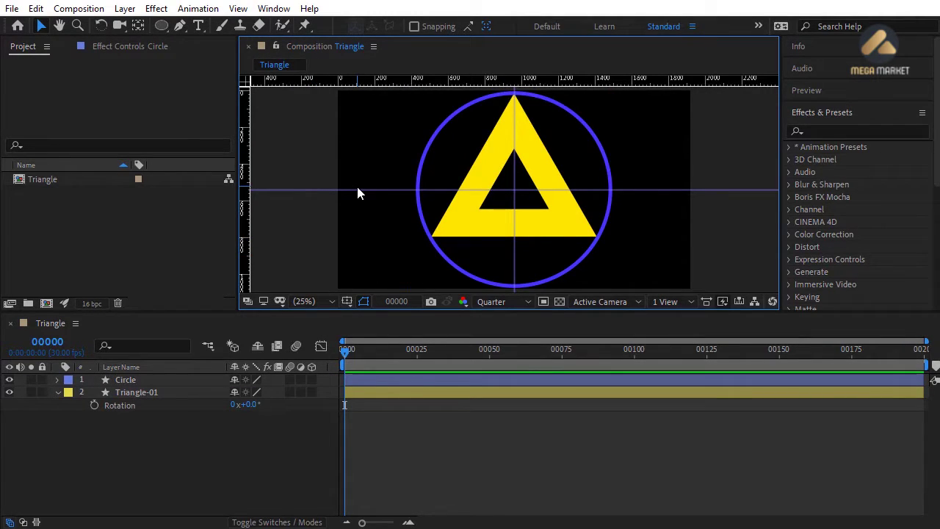
click(238, 8)
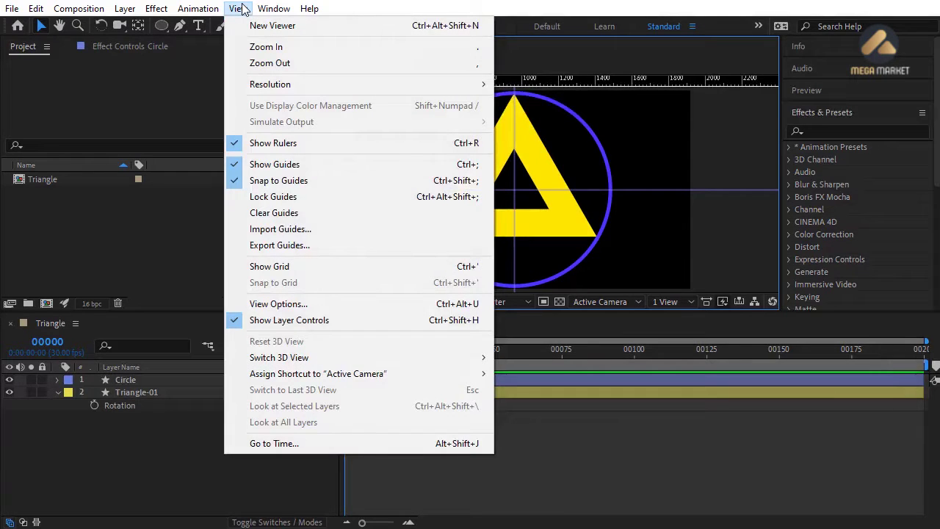
click(273, 196)
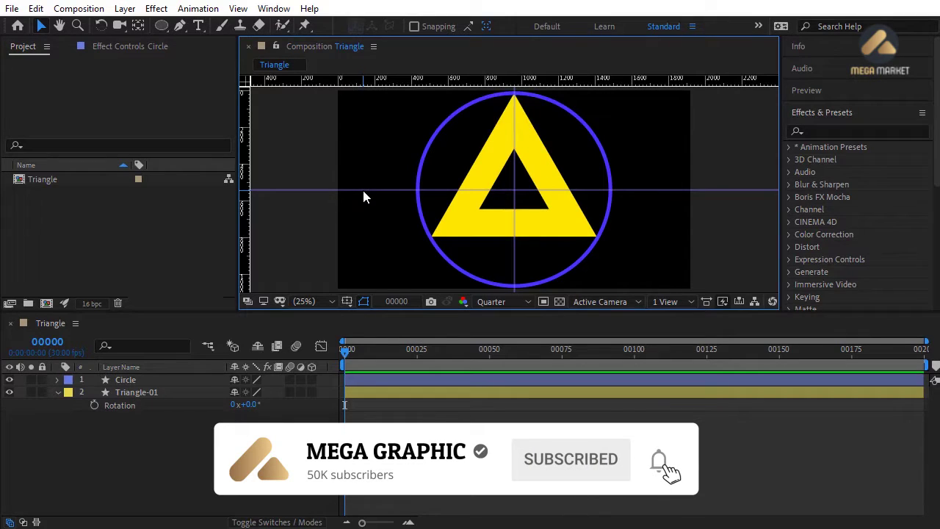
- Move the anchor point of Triangle-01 exactly onto the intersection of the two guides with the Pan Behind tool
click(164, 391)
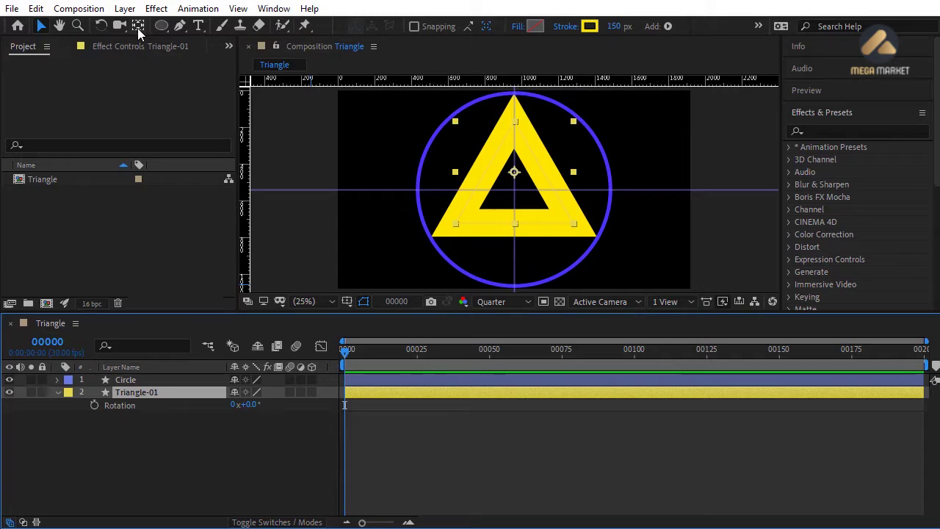
key(y)
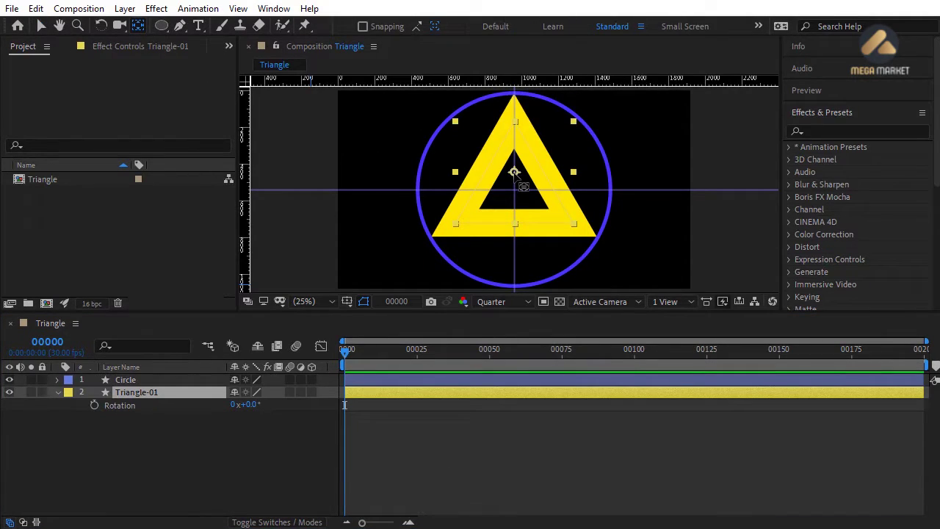
key(period)
key(period)
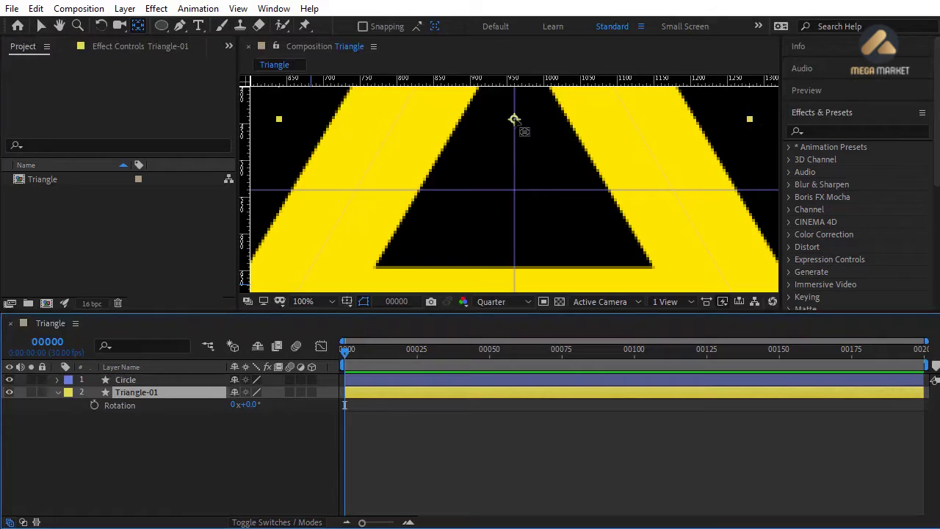
drag(515, 121, 514, 190)
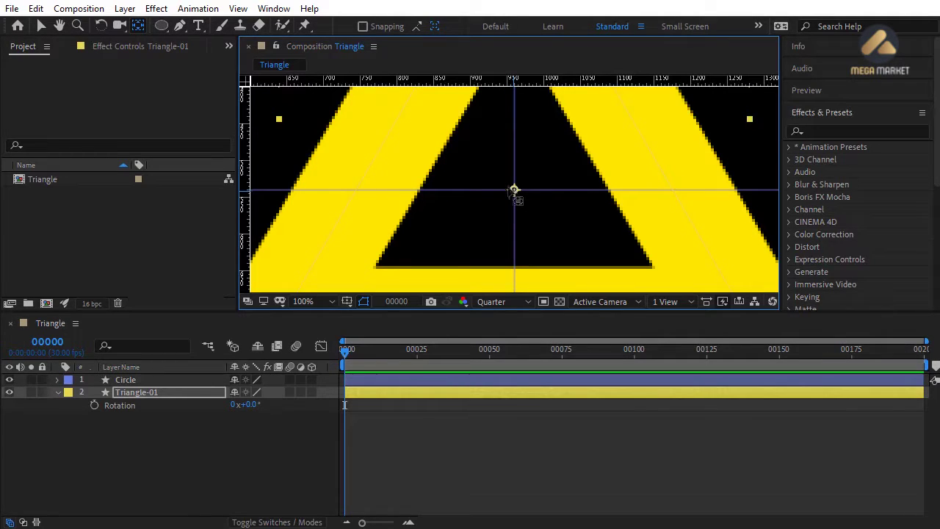
- Check the Snap to Guides setting and return the composition view to 25%
click(238, 9)
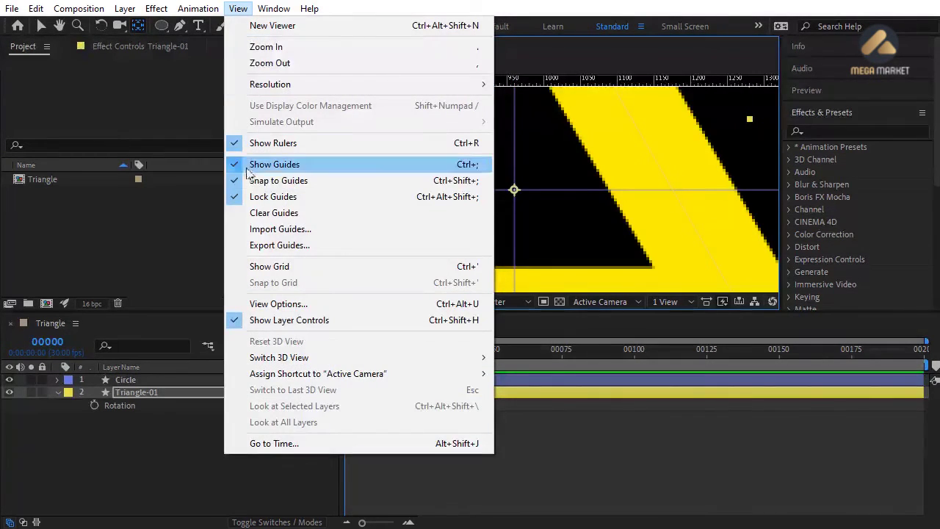
key(ctrl)
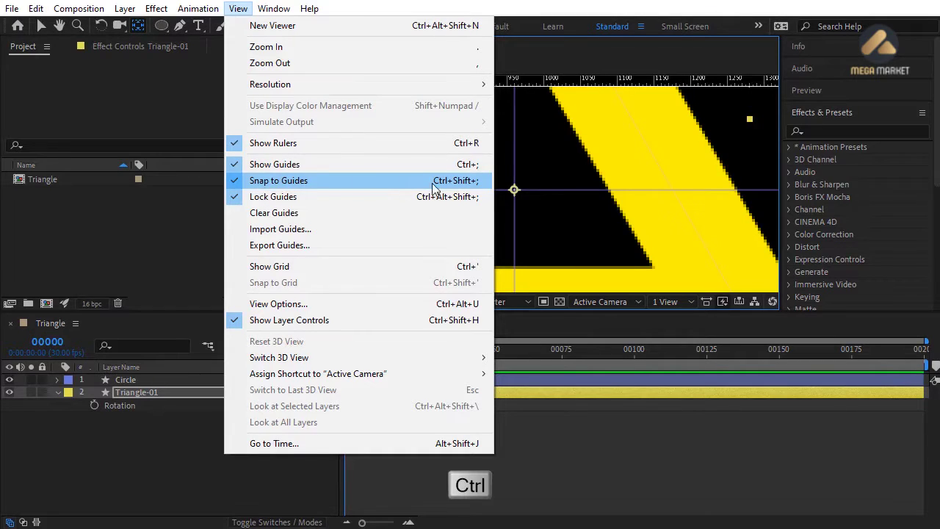
click(529, 177)
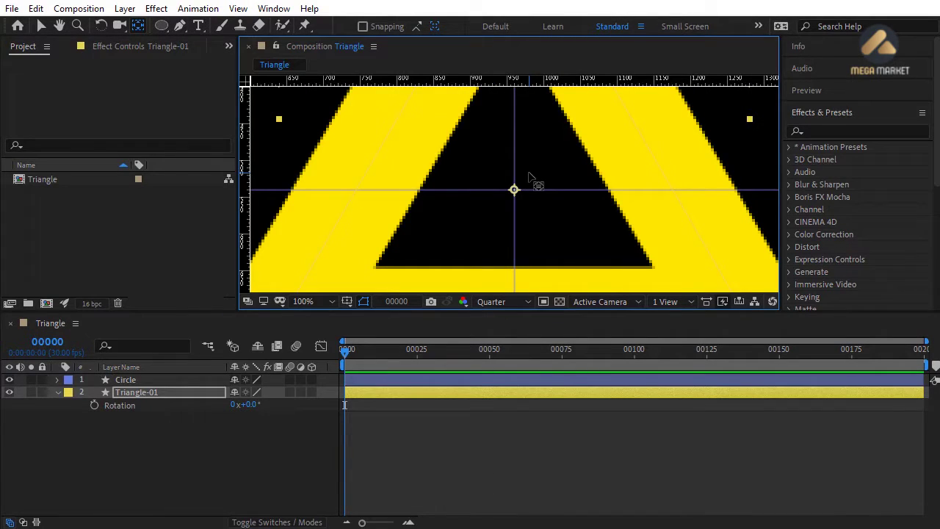
scroll(529, 176, down, 4)
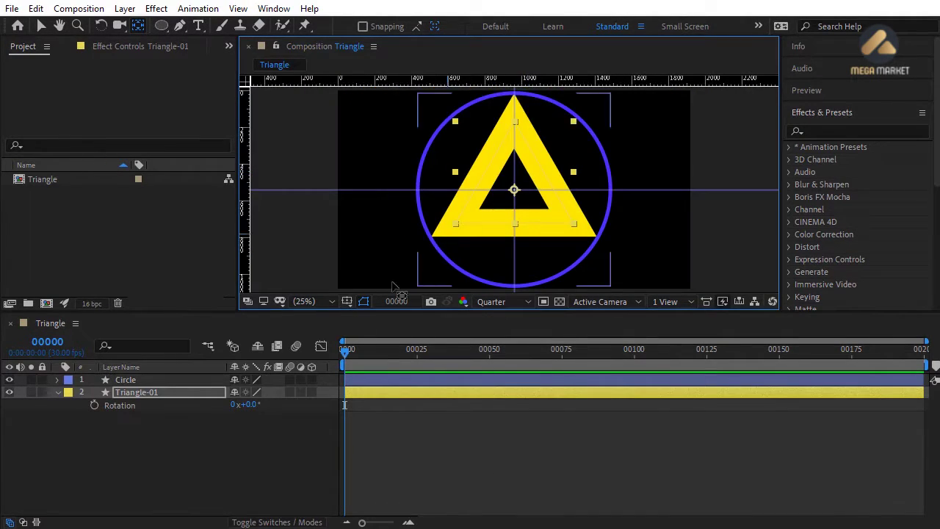
- Test the rotation of Triangle-01 around its new anchor point at 133° and reset it to 0°
click(232, 422)
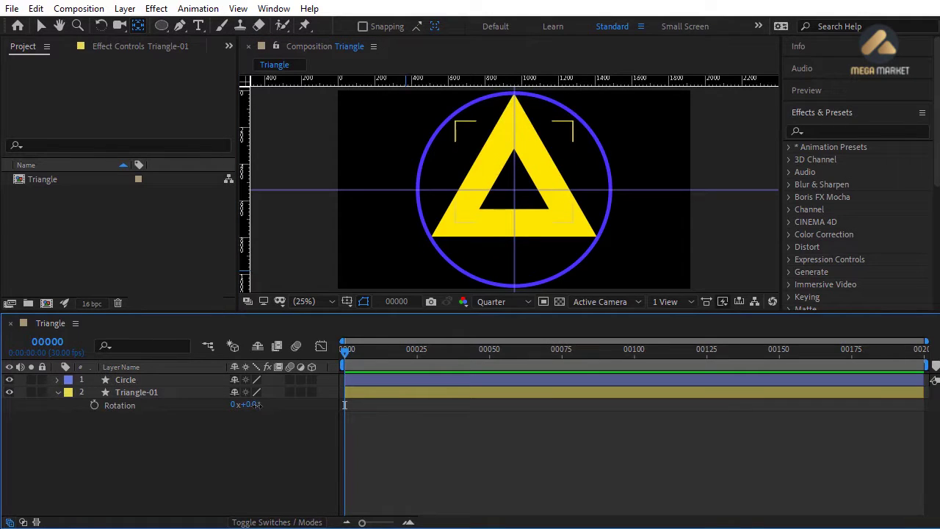
drag(254, 404, 338, 405)
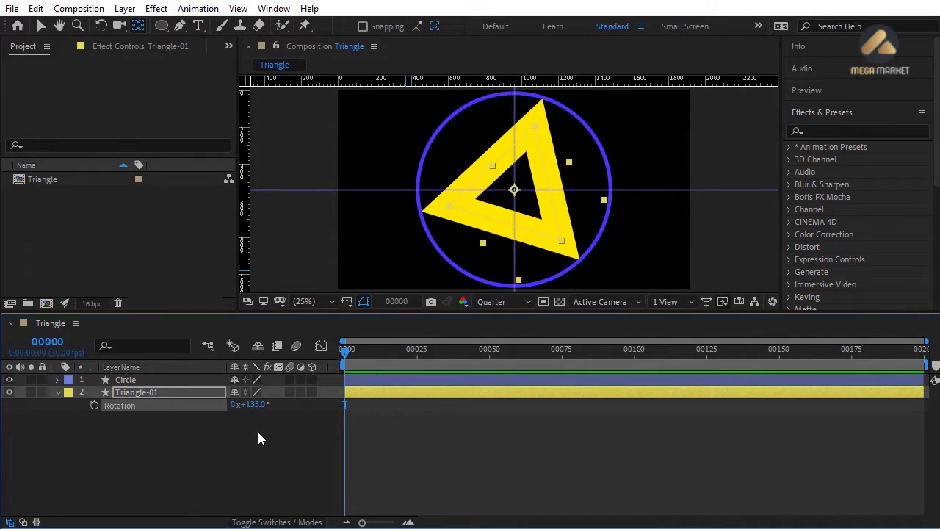
click(252, 405)
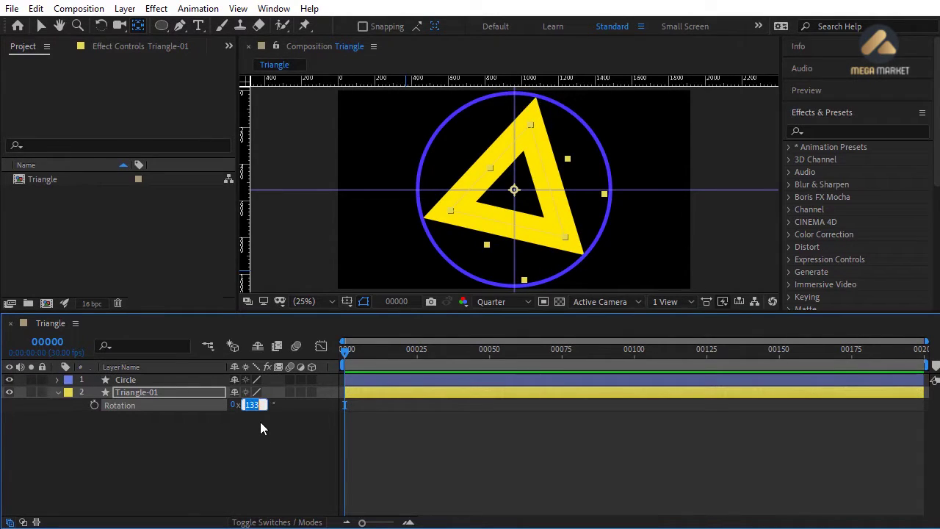
text(0)
key(Return)
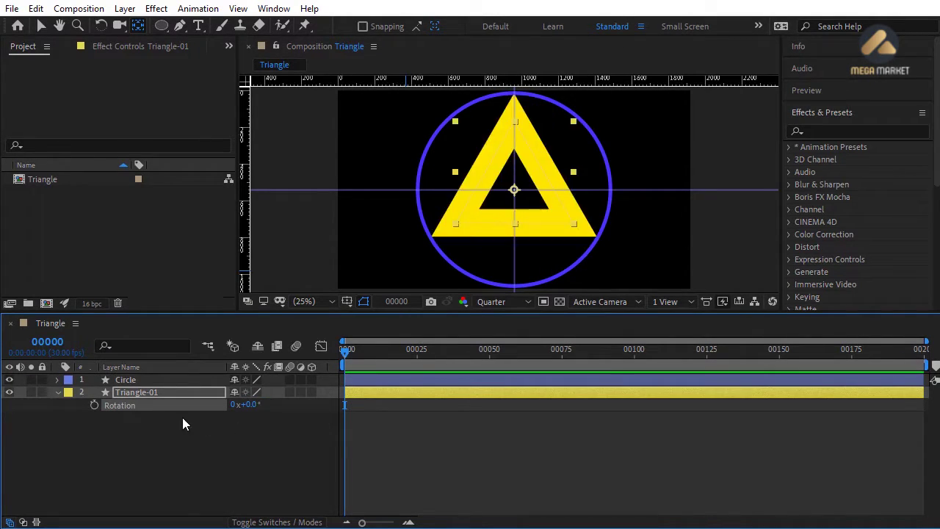
- Collapse the properties of Triangle-01 and delete the Circle reference layer
click(56, 391)
click(133, 421)
click(136, 380)
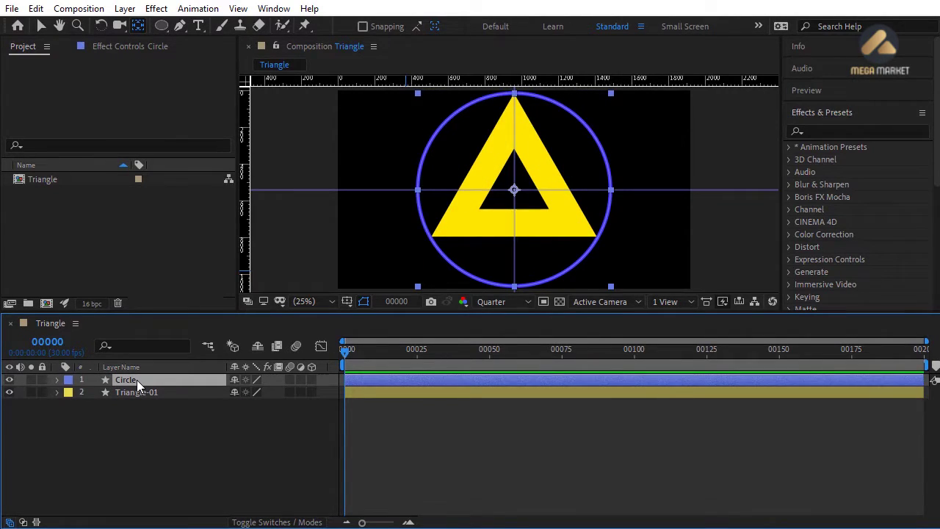
key(Delete)
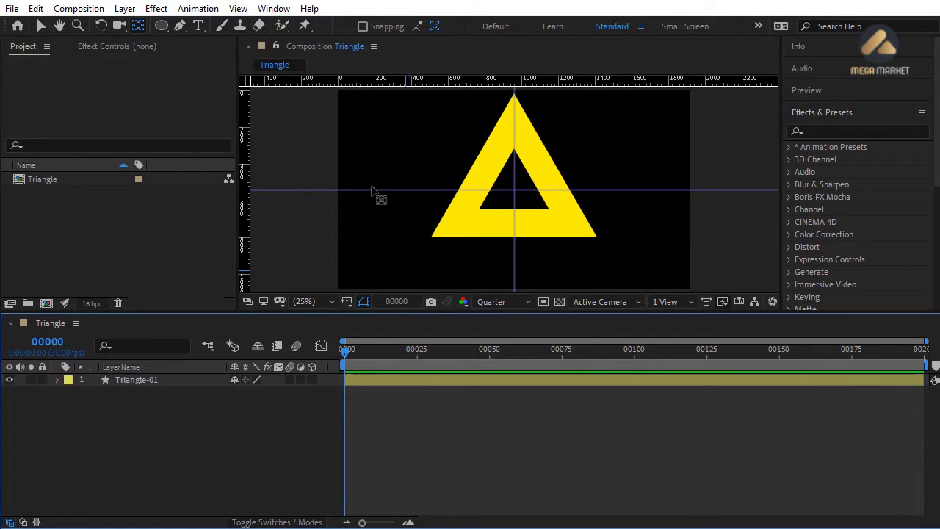
- Hide the guides, then move Triangle-01 straight down to position 960, 676 and deselect it
click(238, 9)
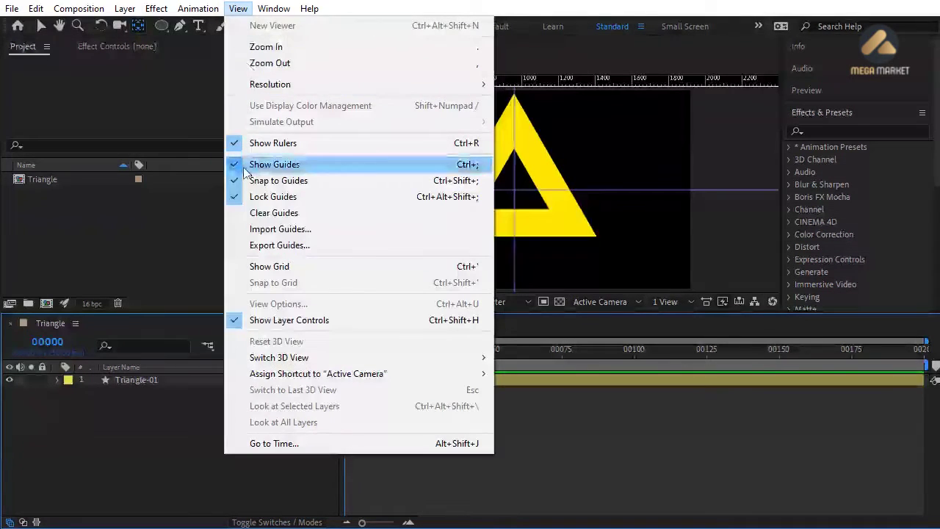
click(274, 164)
key(comma)
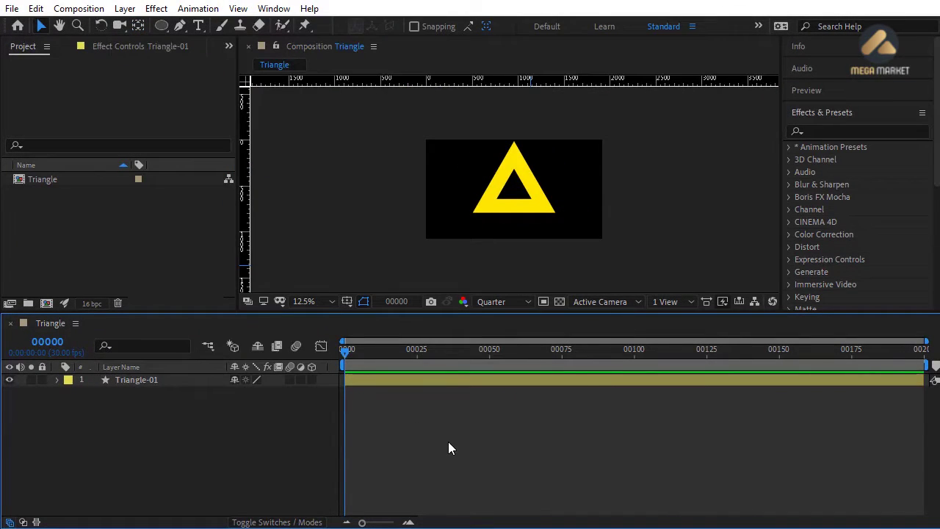
key(ctrl+a)
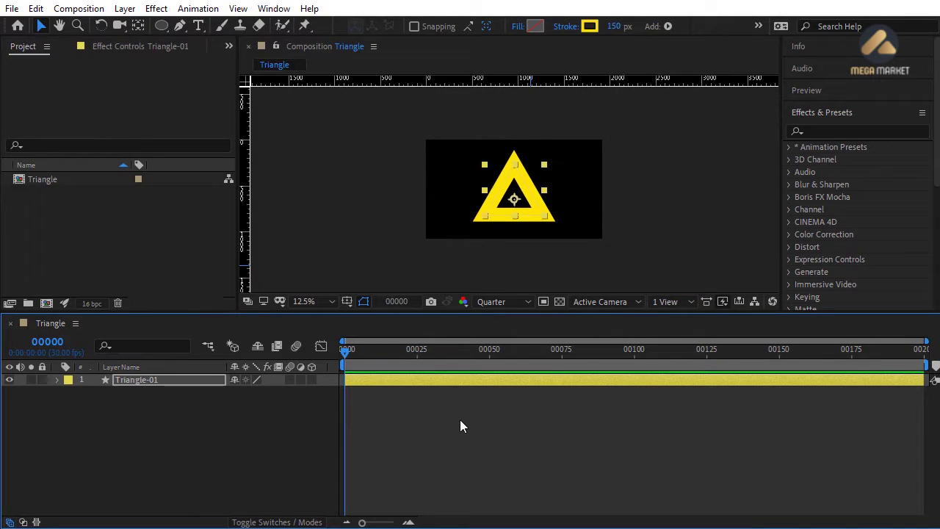
key(period)
key(ctrl+shift+a)
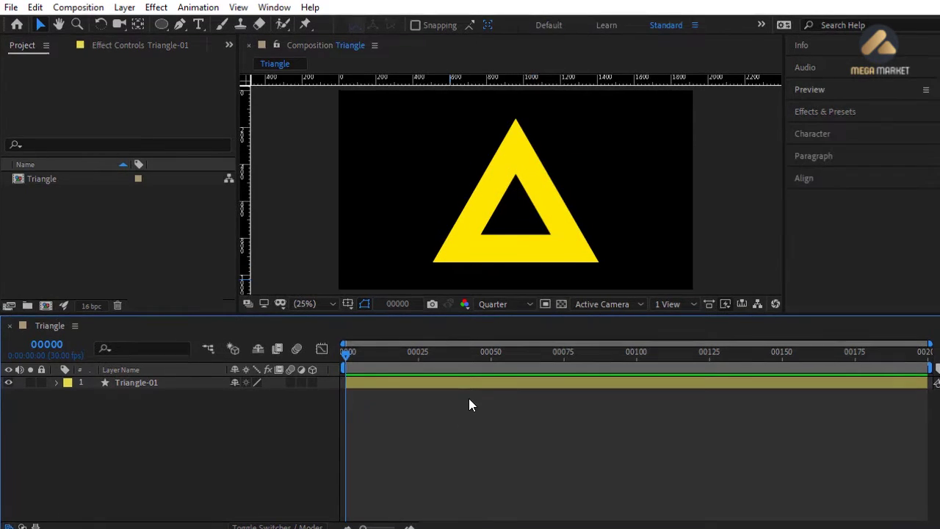
- Set the Scale of Triangle-01 to 0% and add a Scale keyframe at frame 0
click(147, 385)
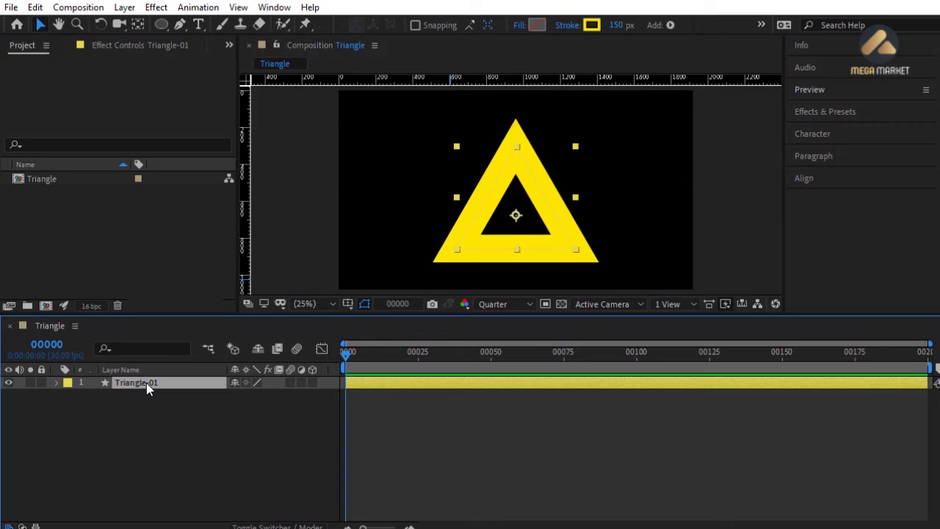
click(56, 383)
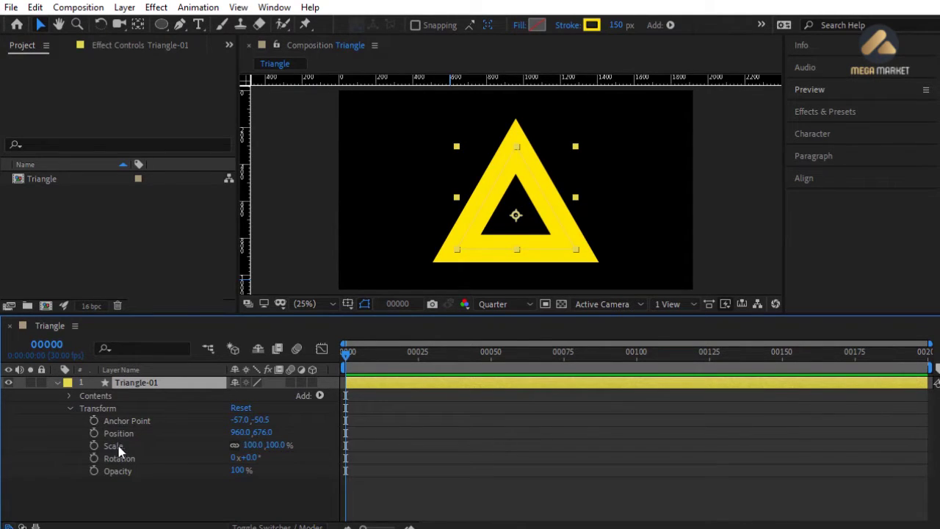
key(s)
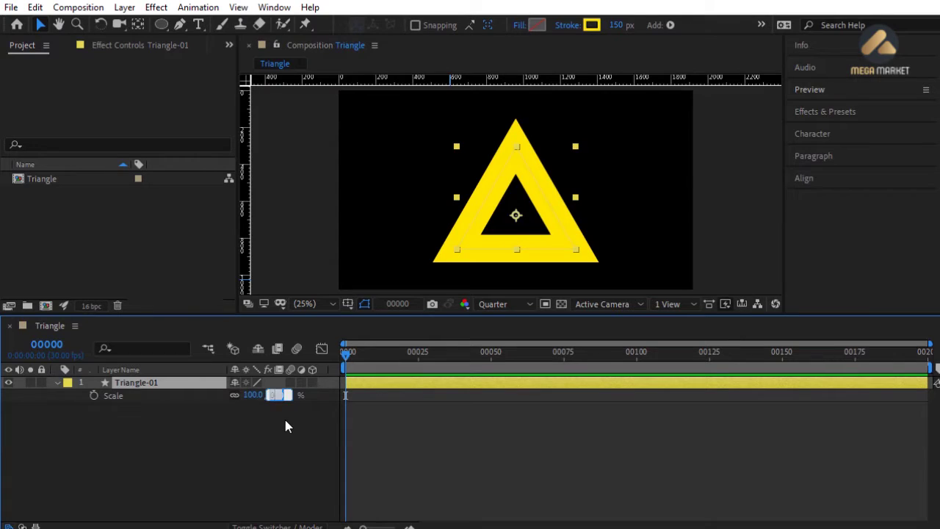
text(0)
key(Return)
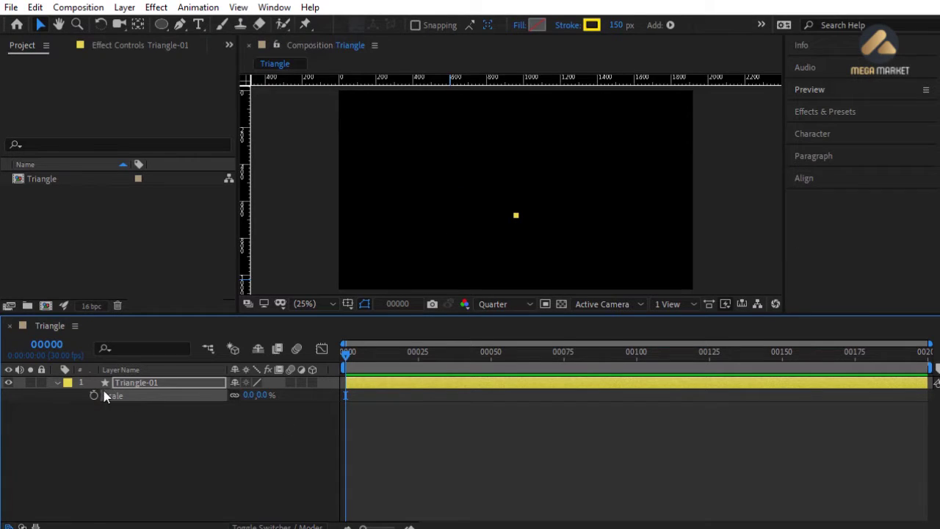
click(94, 396)
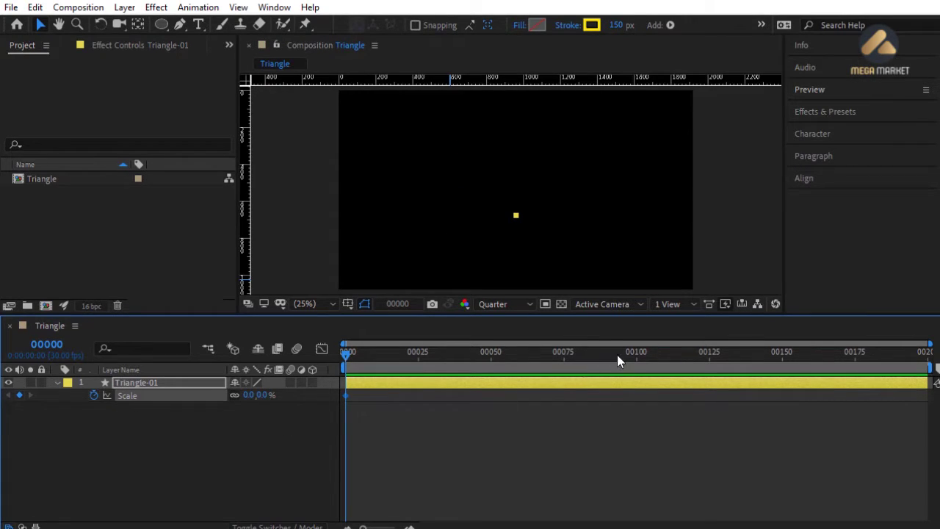
- Add a Scale keyframe of 900% for Triangle-01 at frame 85
drag(601, 353, 593, 354)
drag(253, 399, 294, 400)
click(276, 394)
text(900)
key(Return)
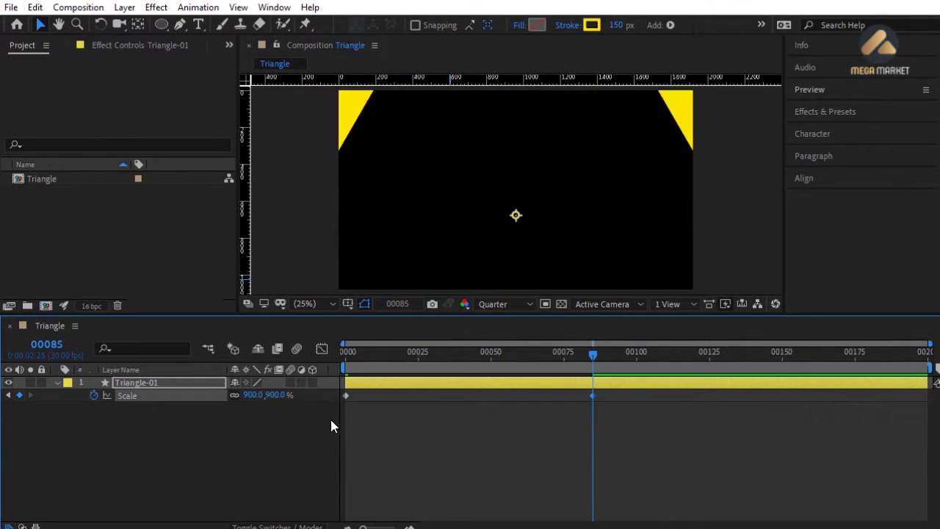
- Scrub the start of the scale animation to frame 14 and examine its speed curve in the Graph Editor
click(377, 424)
drag(366, 354, 389, 367)
drag(356, 417, 334, 391)
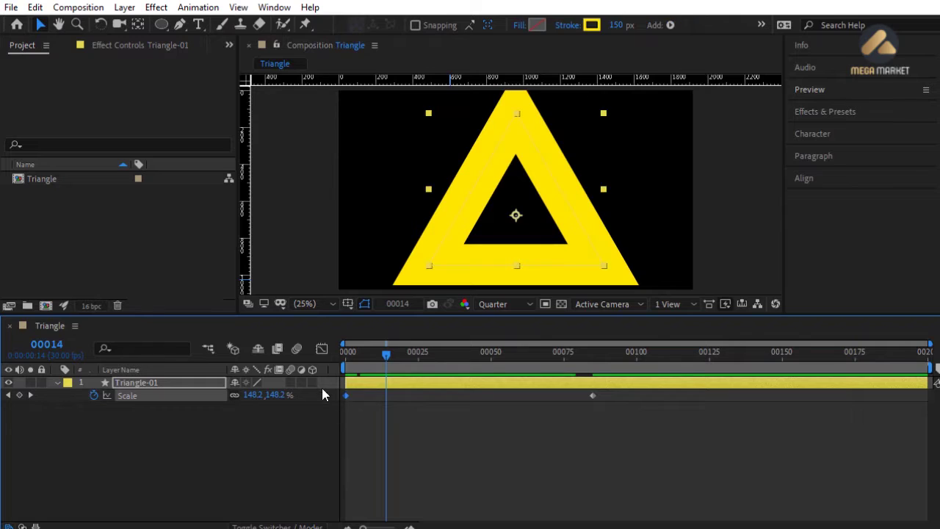
click(320, 350)
click(359, 412)
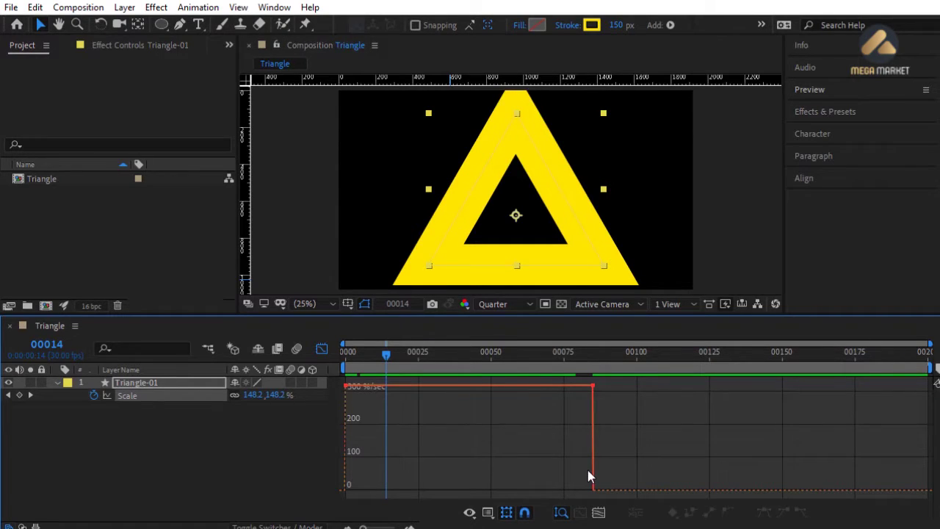
click(319, 349)
- Apply Easy Ease to both Scale keyframes of Triangle-01
drag(626, 417, 335, 396)
right_click(345, 397)
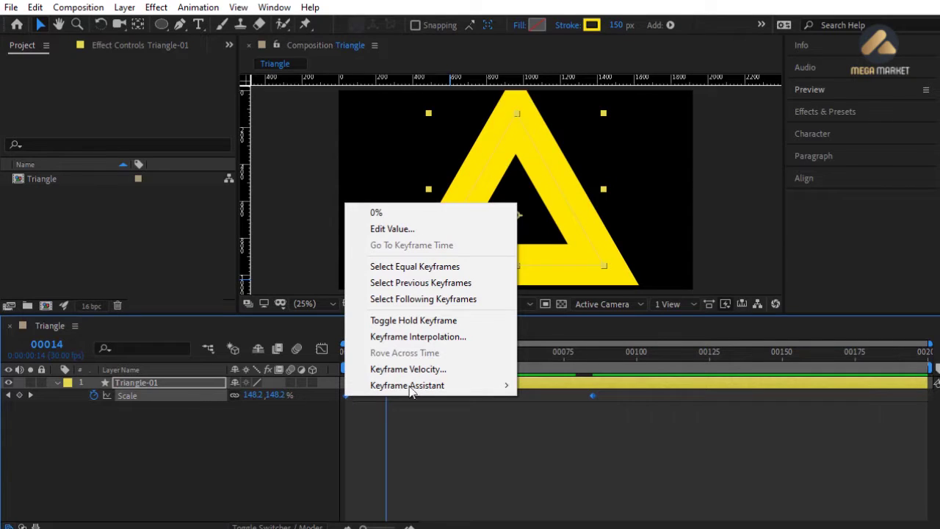
mouse_move(419, 385)
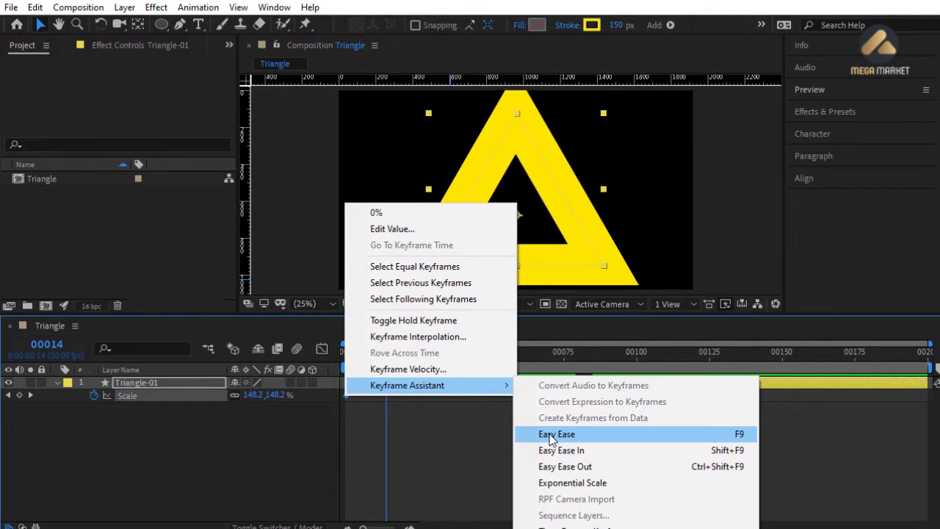
key(F9)
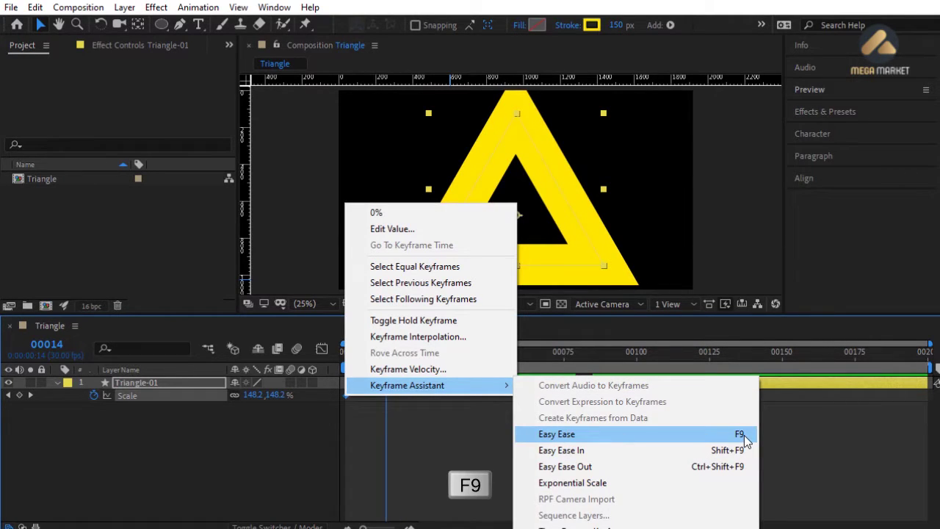
click(556, 438)
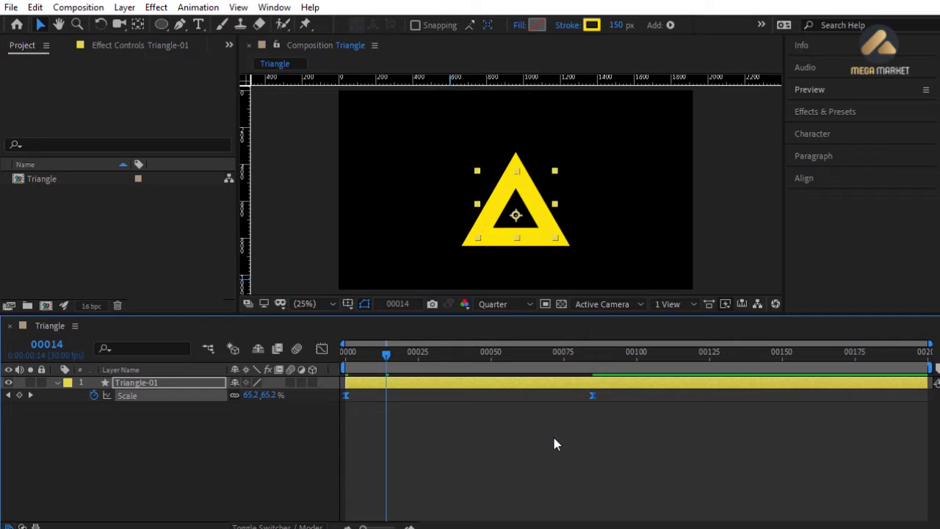
- Show the eased Scale animation in the Graph Editor and select its first keyframe
click(322, 351)
mouse_move(360, 477)
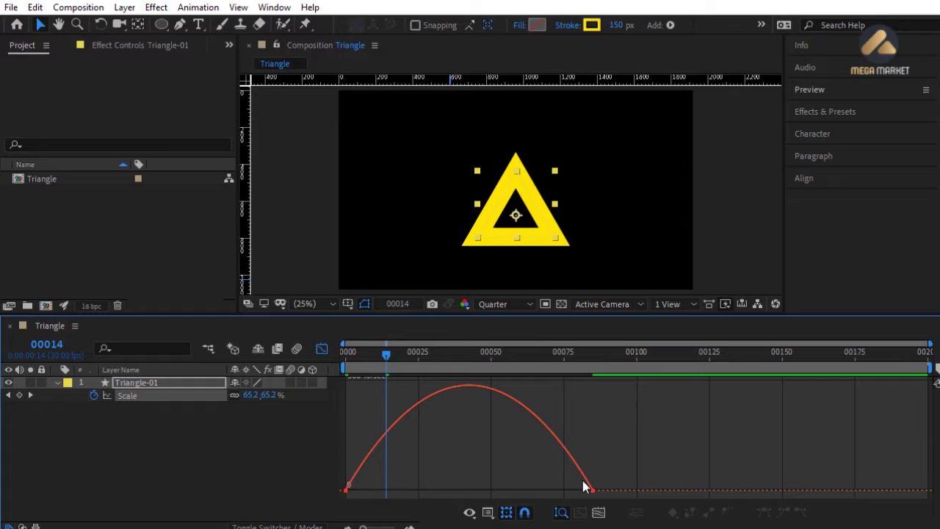
drag(420, 467, 343, 496)
- View the Scale animation as a value graph and switch it back to the speed graph
click(488, 512)
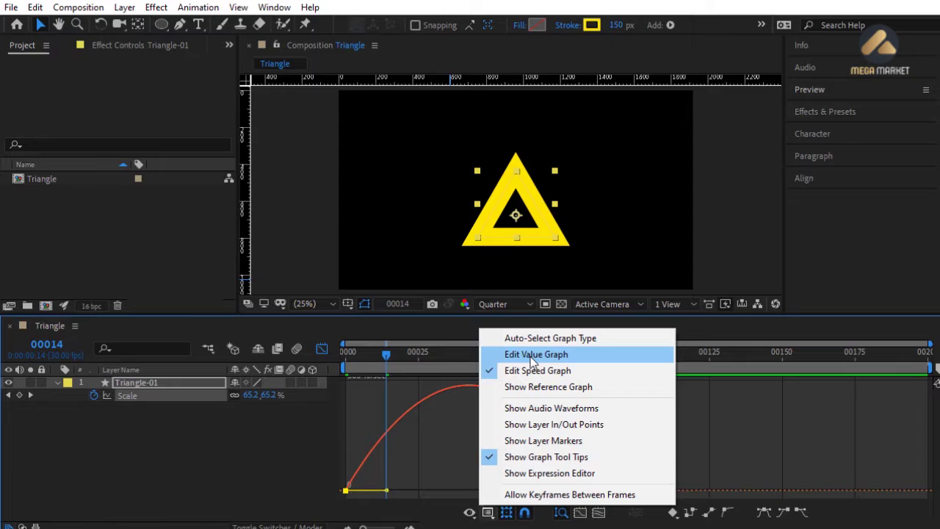
click(534, 355)
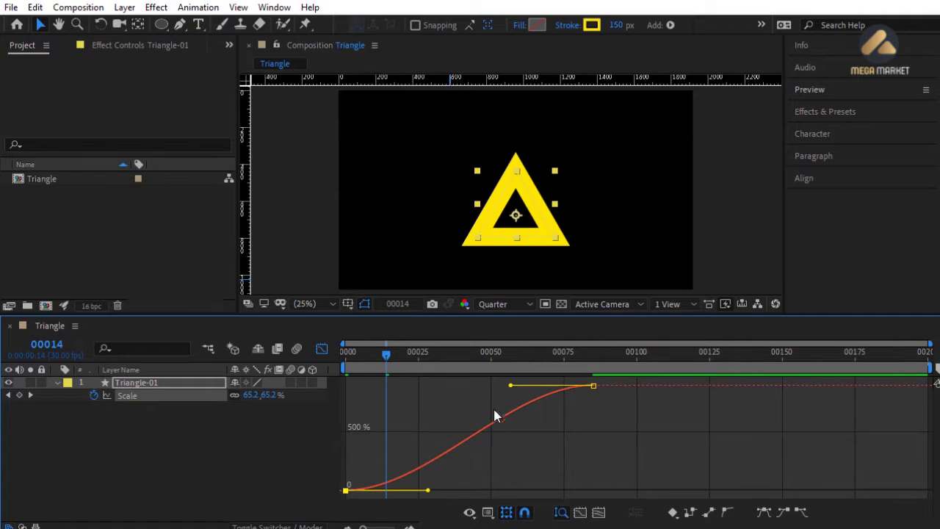
click(488, 512)
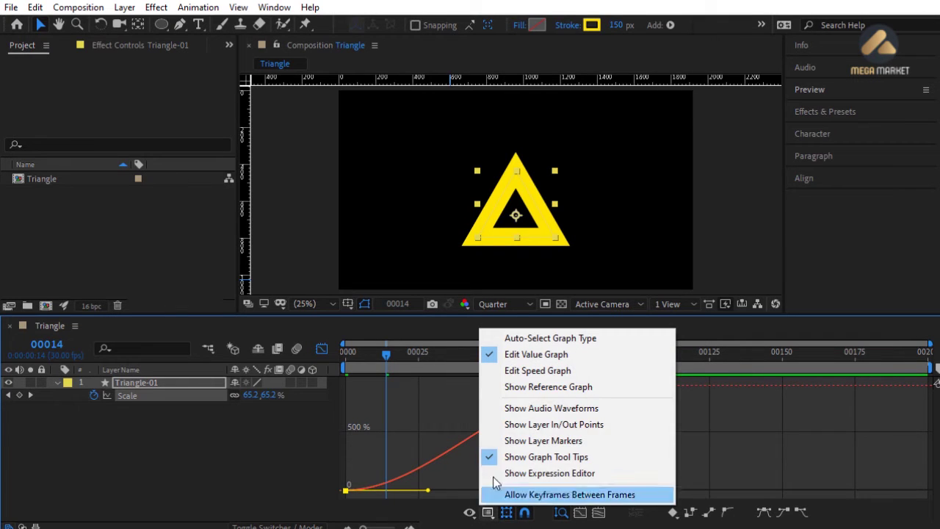
click(520, 370)
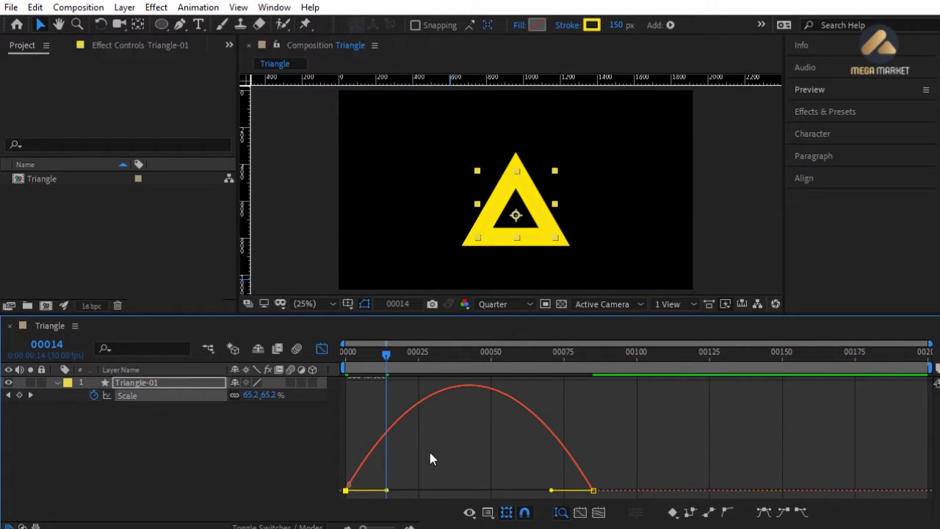
- Increase the incoming velocity influence of the second Scale keyframe of Triangle-01 at frame 85
click(322, 349)
drag(572, 433, 611, 392)
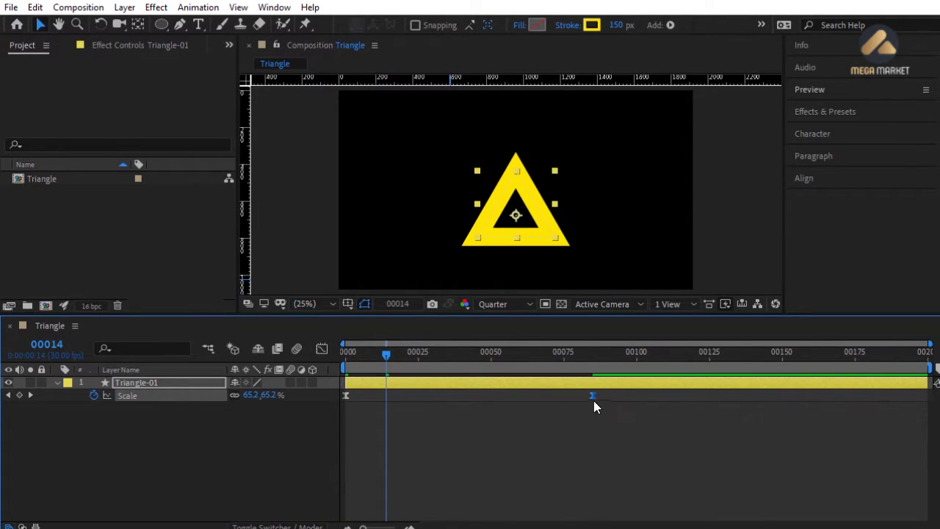
right_click(591, 396)
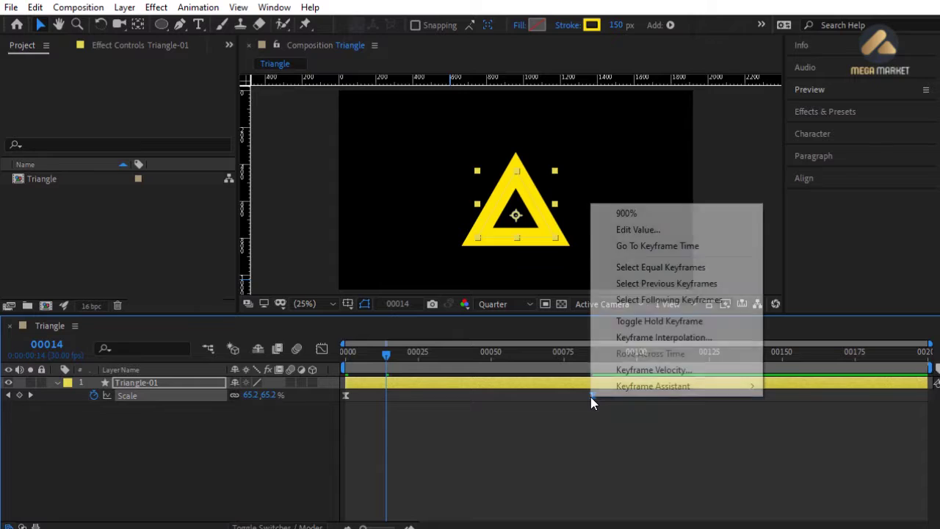
click(636, 373)
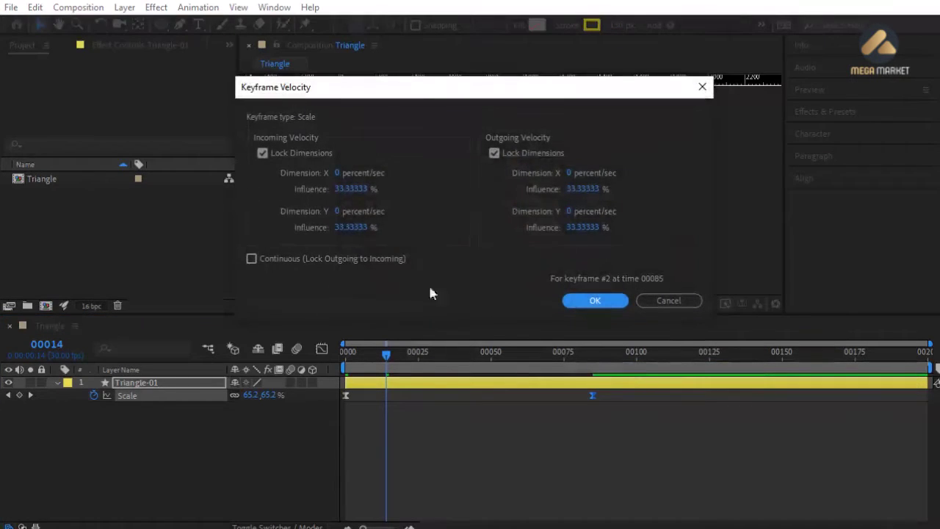
click(342, 188)
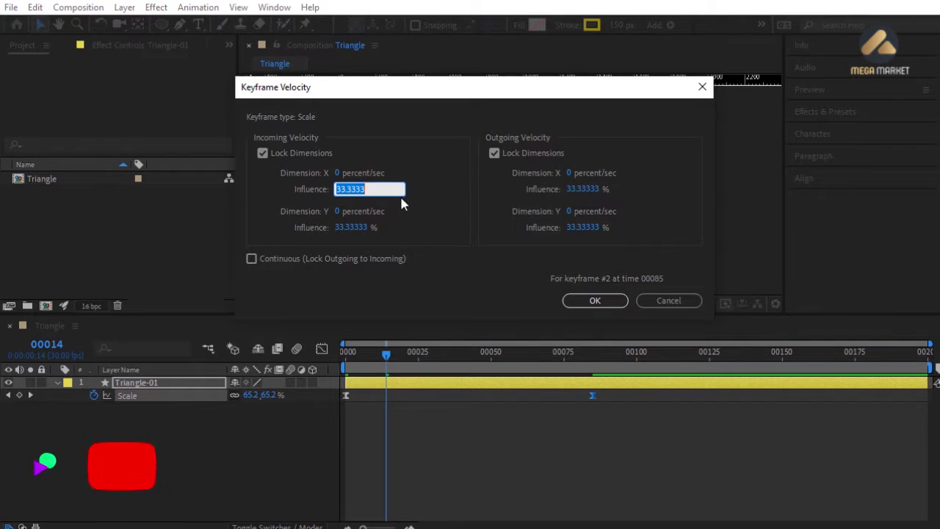
text(75)
key(Return)
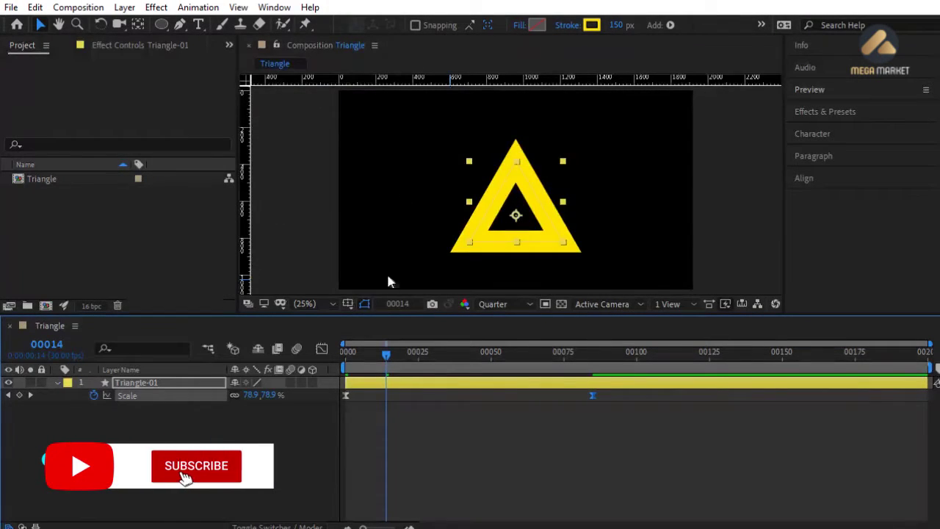
- Examine the Scale speed curve in the Graph Editor and try a slightly longer incoming handle on the last keyframe
click(321, 351)
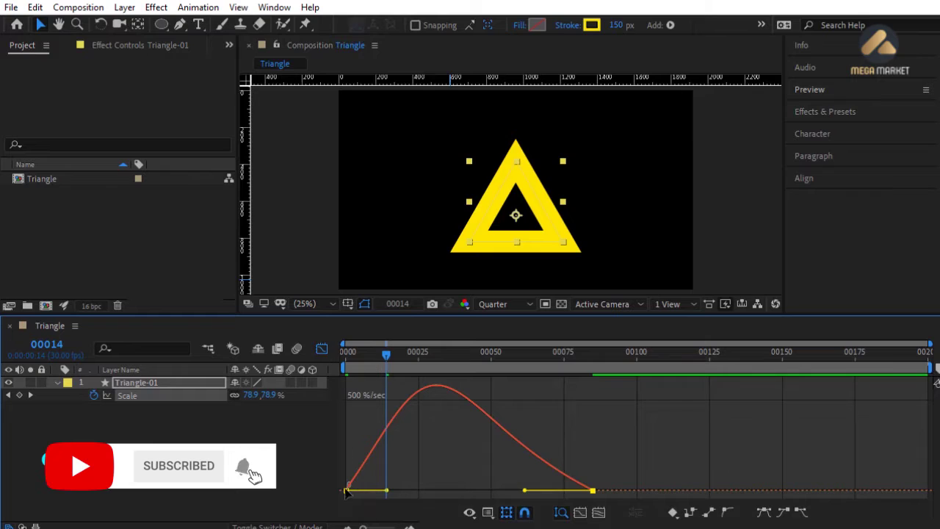
mouse_move(489, 419)
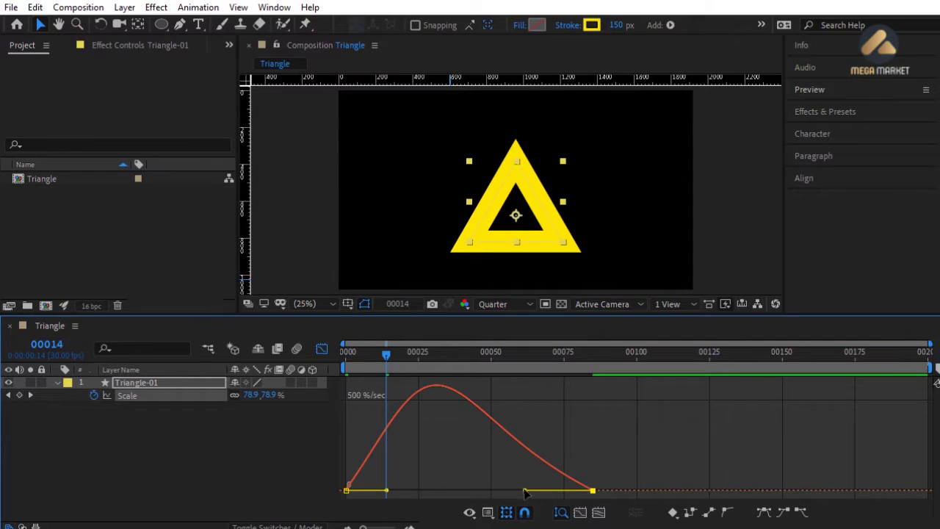
drag(525, 492, 520, 495)
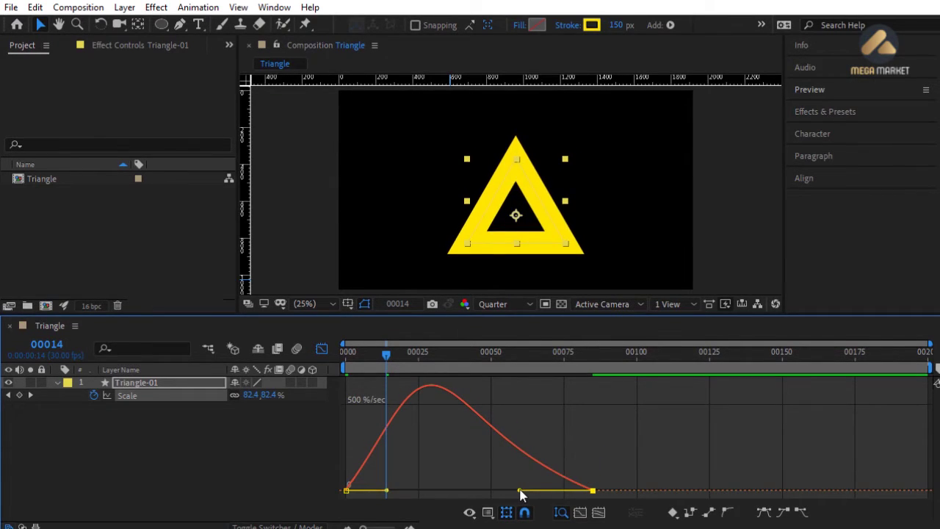
key(ctrl+z)
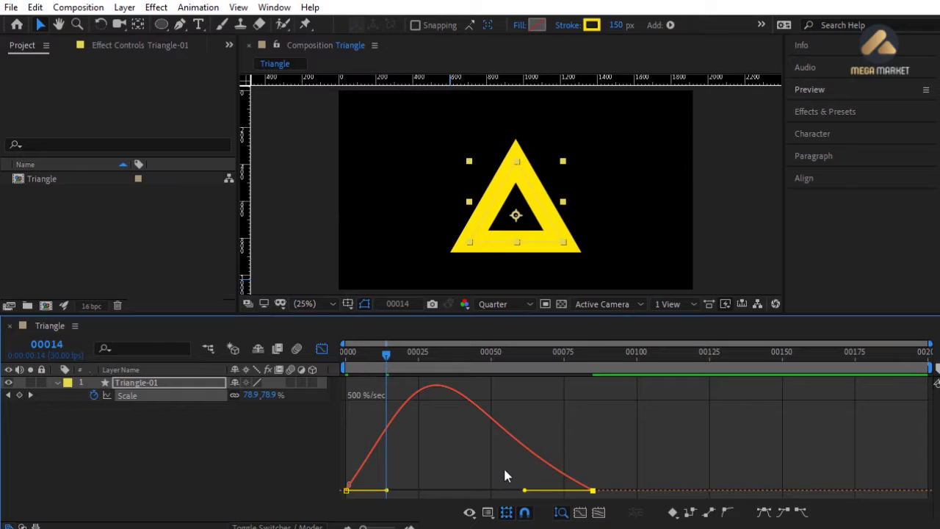
click(321, 350)
click(443, 447)
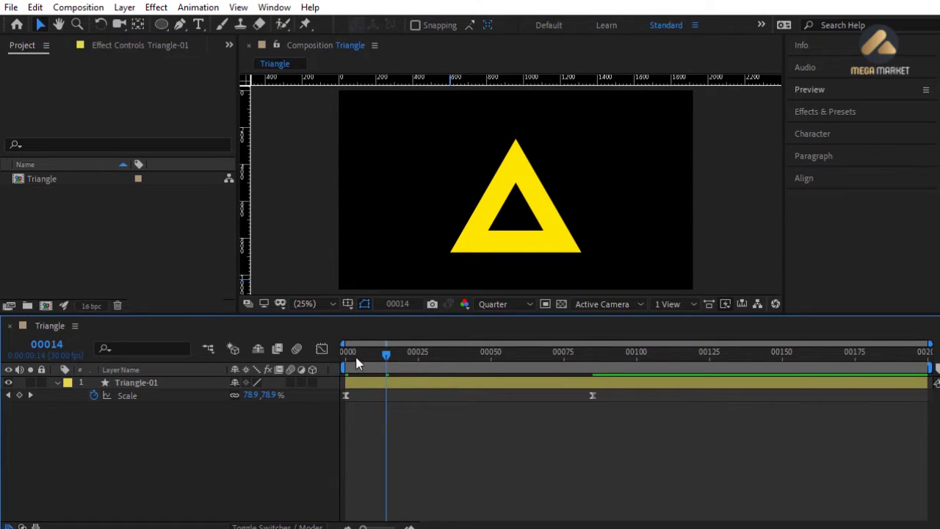
- Scrub through the scale animation to frame 100 and end the work area there
drag(357, 363, 637, 360)
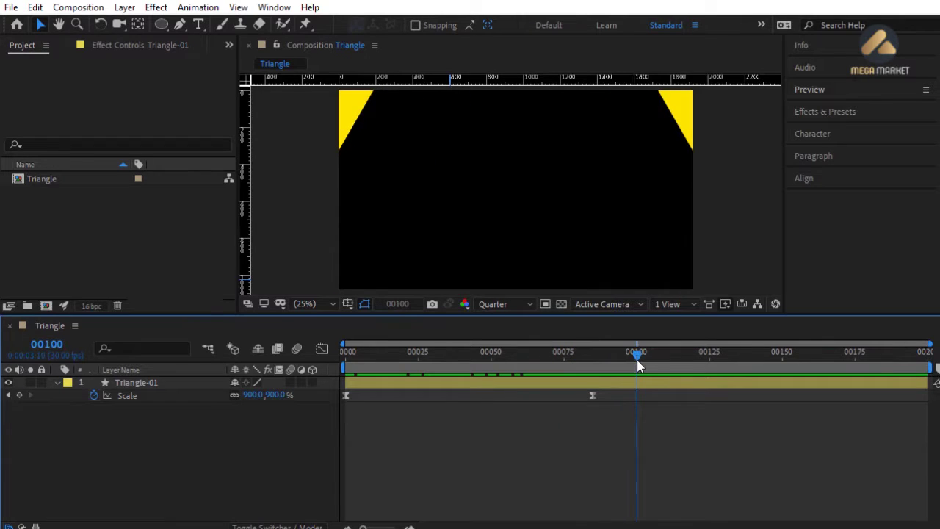
key(n)
key(n)
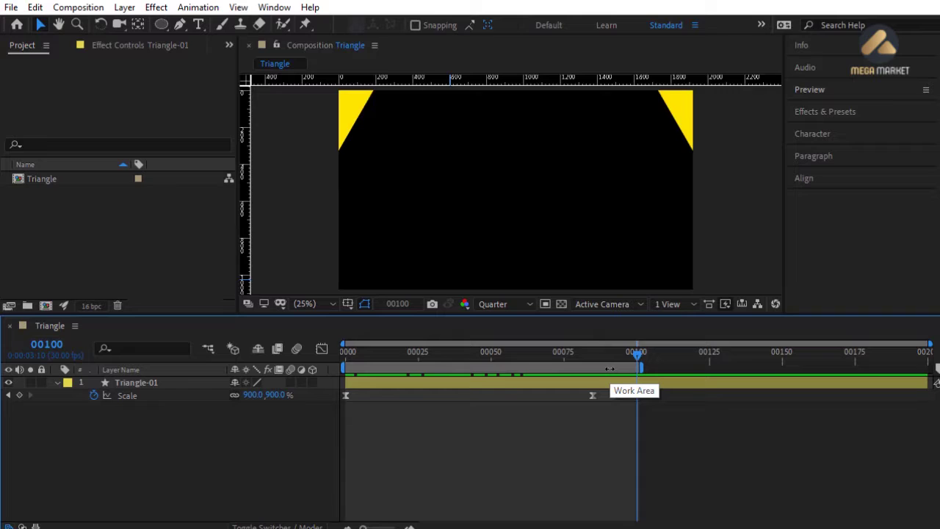
- Play a preview of the scale animation over the work area and stop it
click(809, 90)
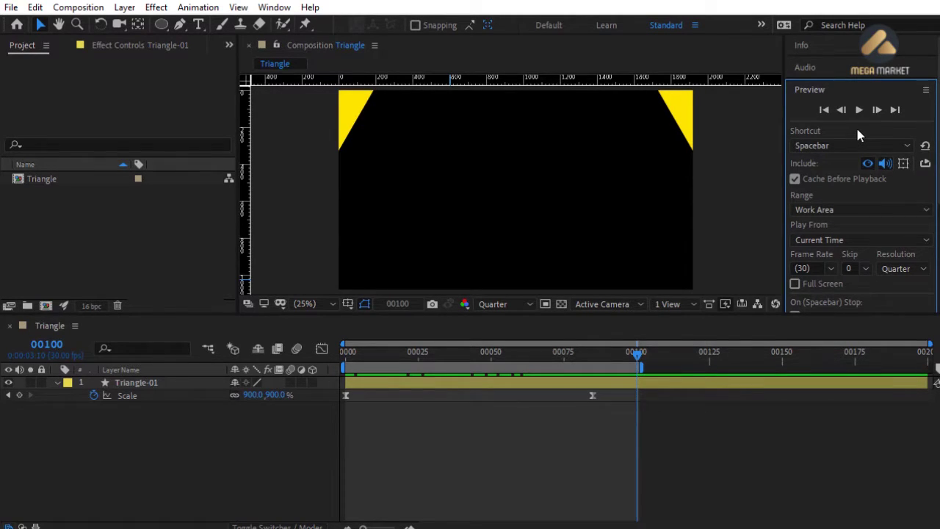
key(space)
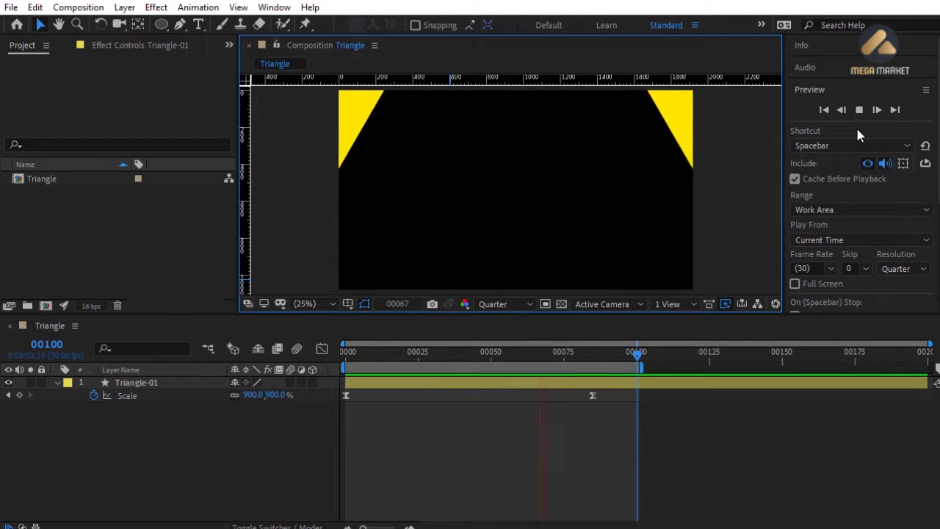
key(space)
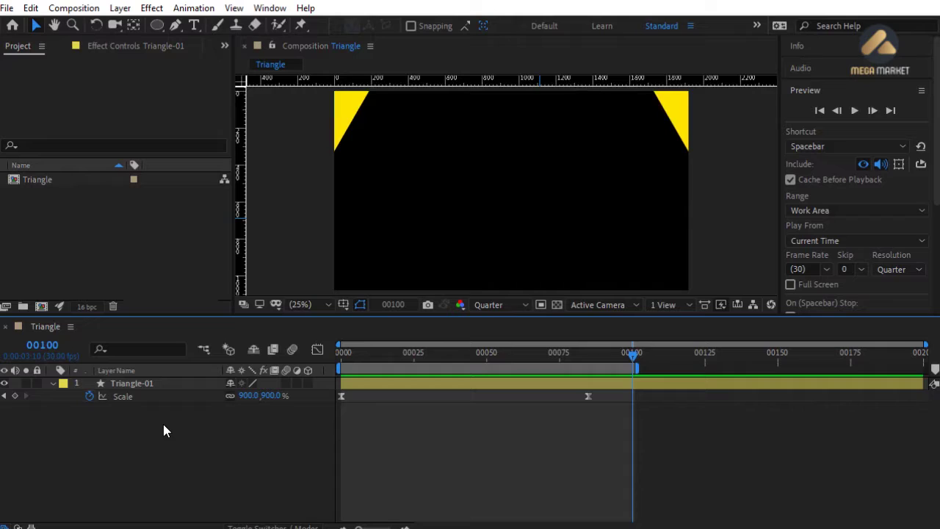
- Reveal the Rotation property of Triangle-01 and set a starting Rotation keyframe of -150° at frame 0
click(152, 387)
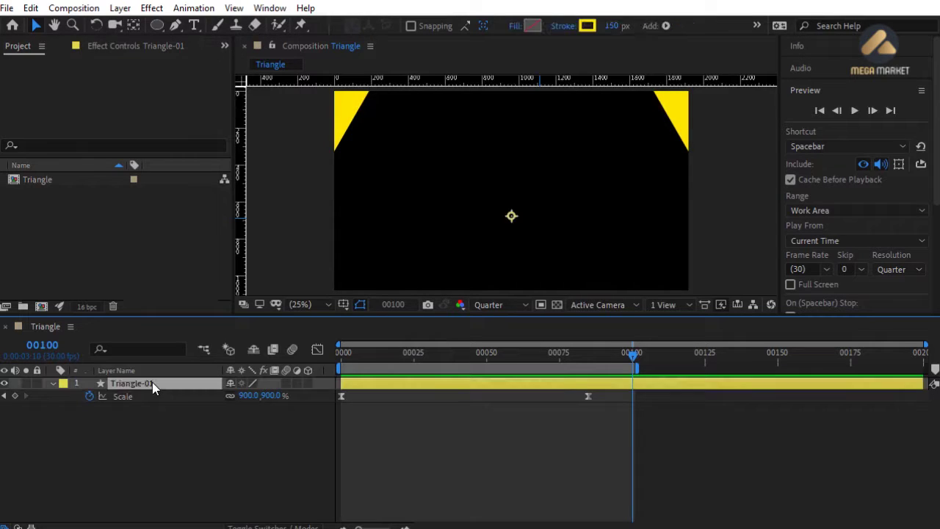
key(shift+r)
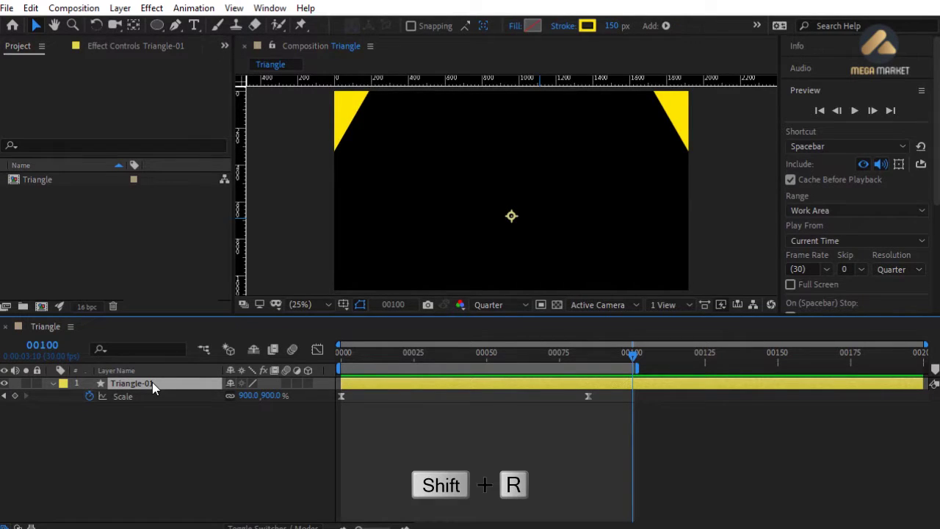
key(shift+r)
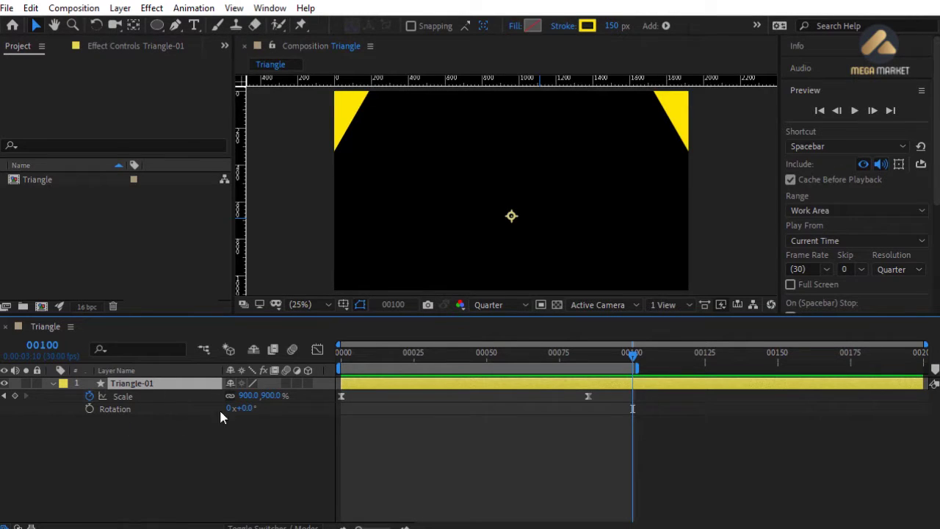
drag(363, 352, 339, 367)
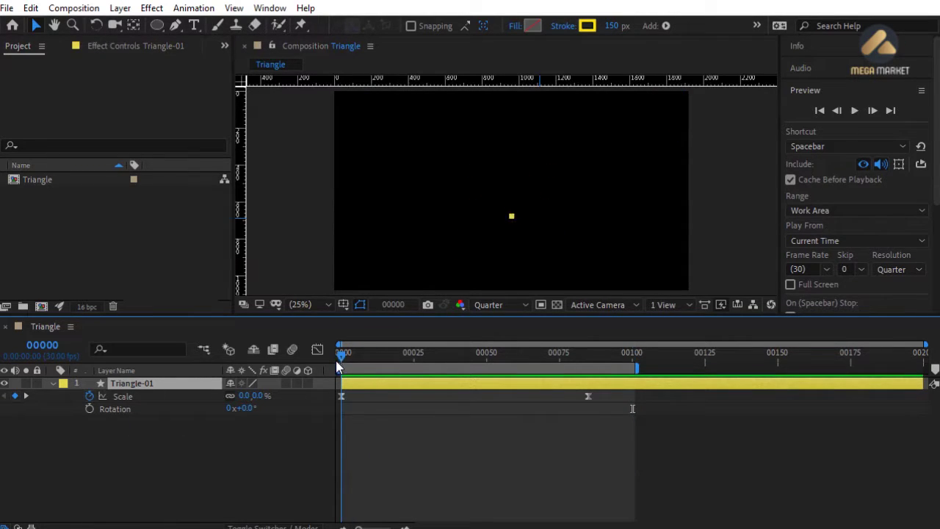
drag(246, 407, 126, 413)
click(249, 408)
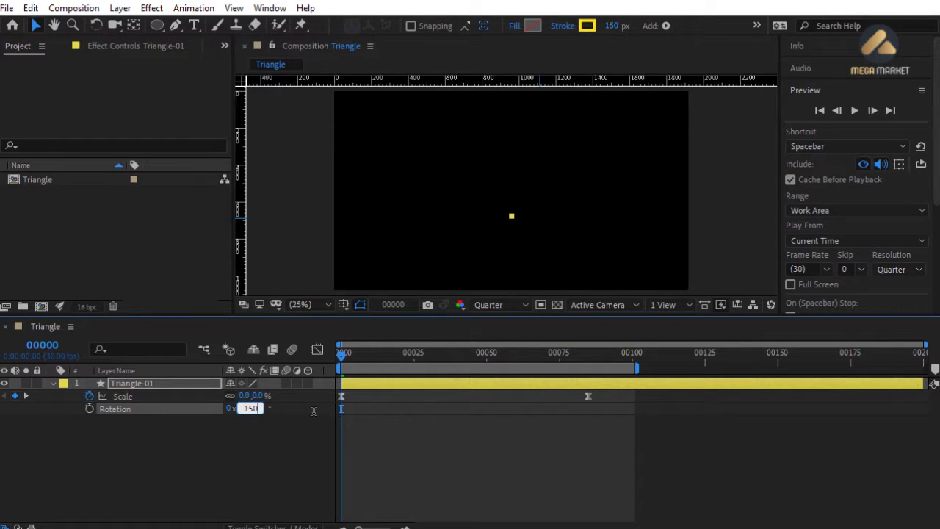
key(Return)
click(89, 409)
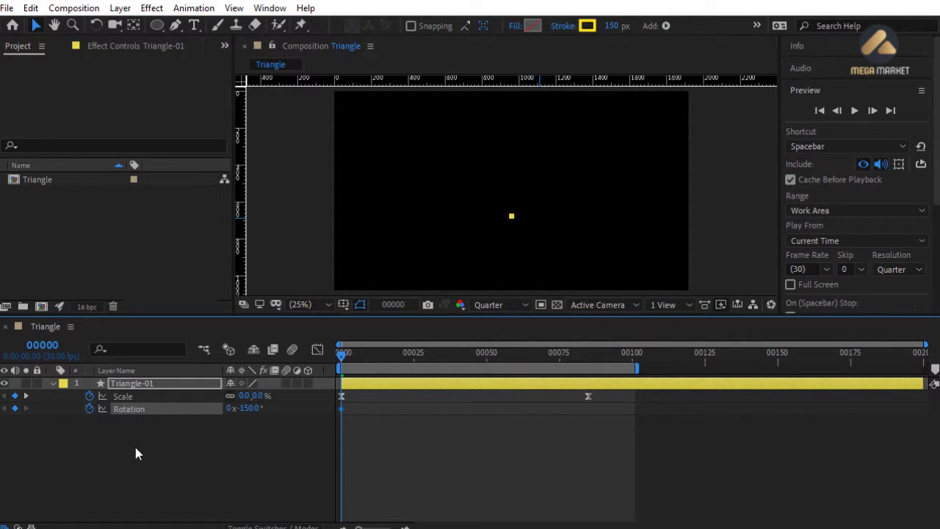
- Add a Rotation keyframe of 35° at frame 85, in line with the last Scale keyframe
drag(378, 360, 587, 358)
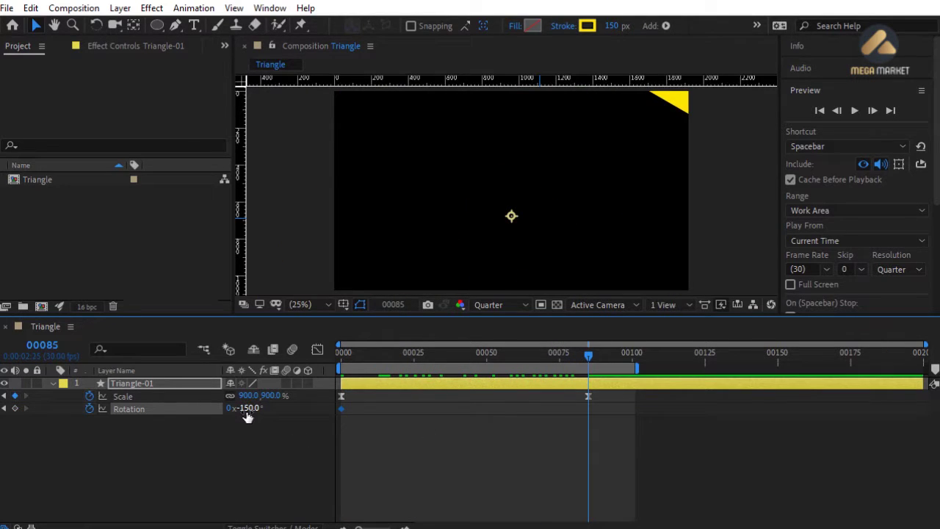
drag(247, 416, 406, 419)
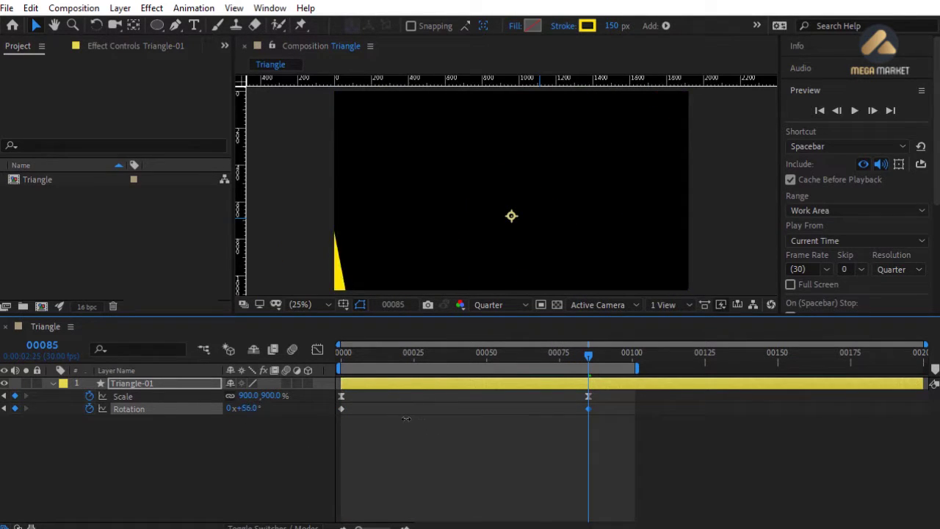
click(246, 409)
text(35)
key(Return)
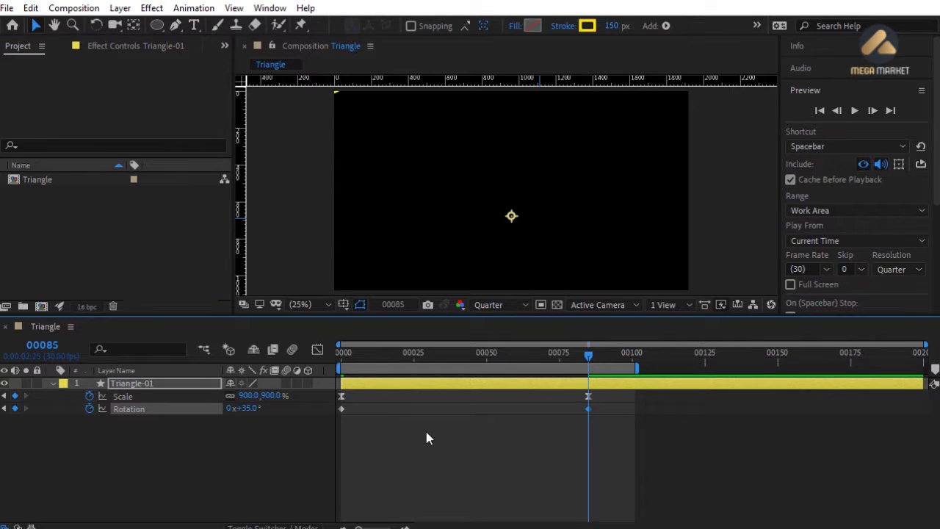
- Scrub the rotating triangle to frame 42 and apply Easy Ease to both Rotation keyframes
click(426, 438)
drag(353, 361, 462, 364)
drag(615, 429, 332, 408)
right_click(342, 408)
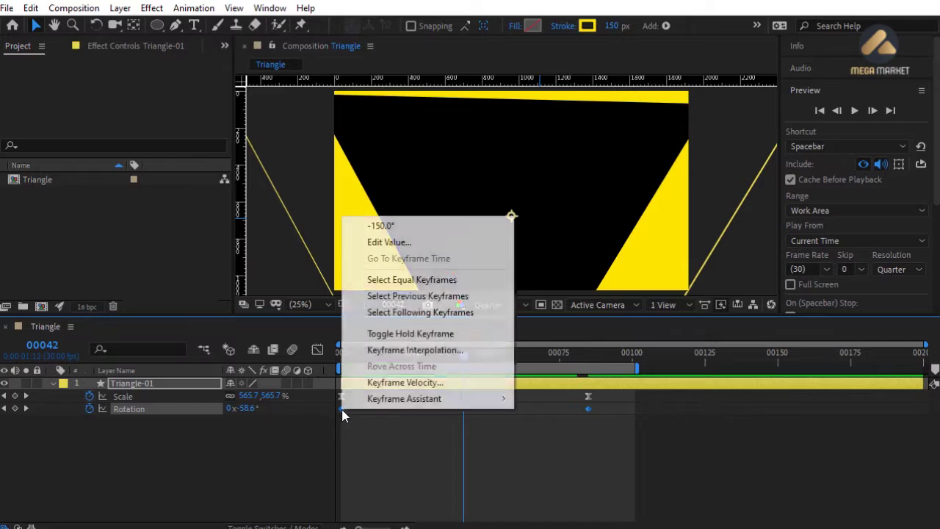
mouse_move(445, 398)
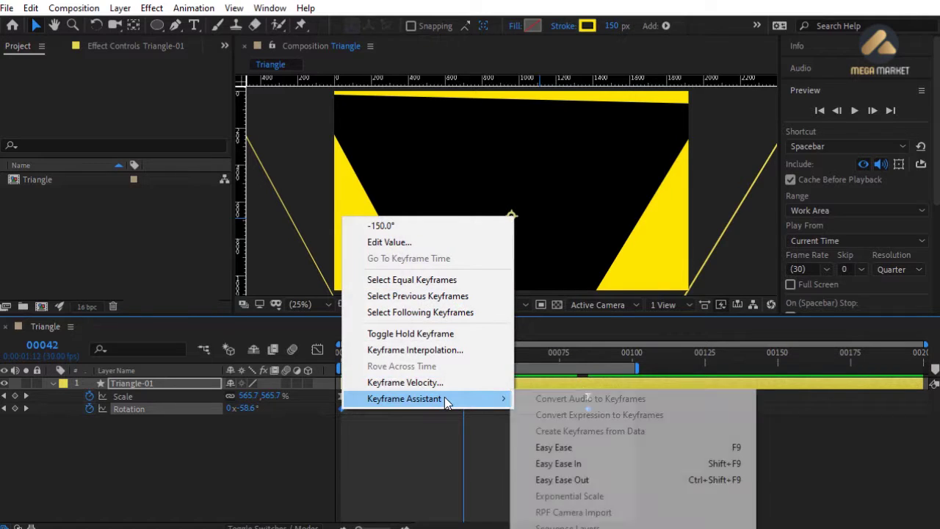
click(557, 448)
- Increase the incoming velocity influence of the second Rotation keyframe at frame 85
drag(566, 441, 602, 410)
right_click(588, 411)
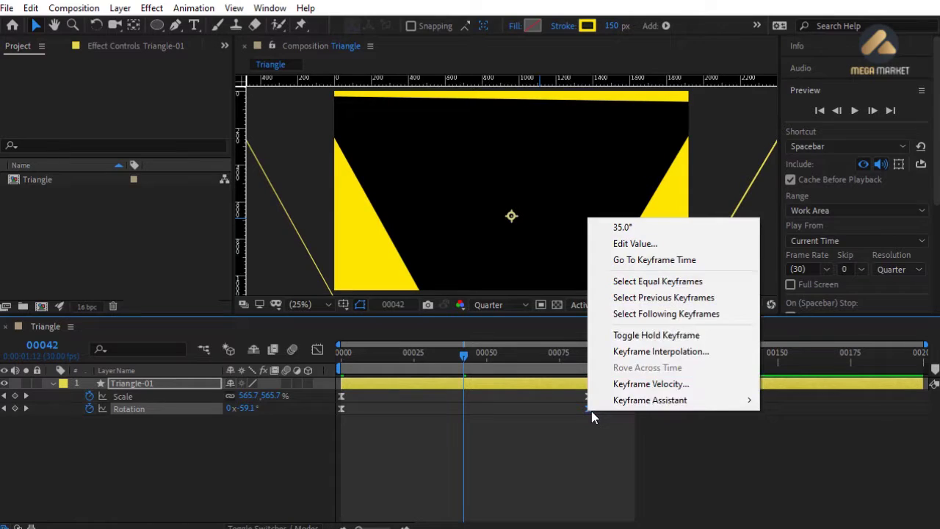
click(640, 385)
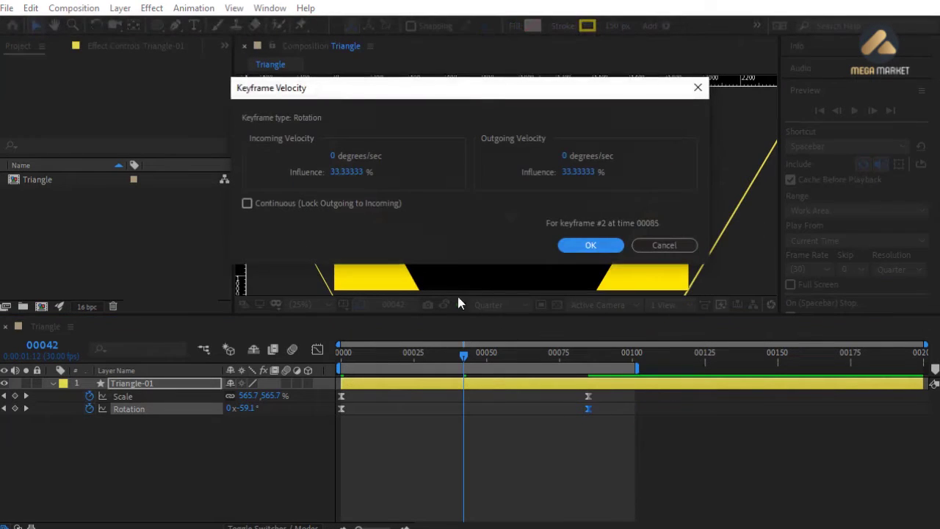
click(348, 173)
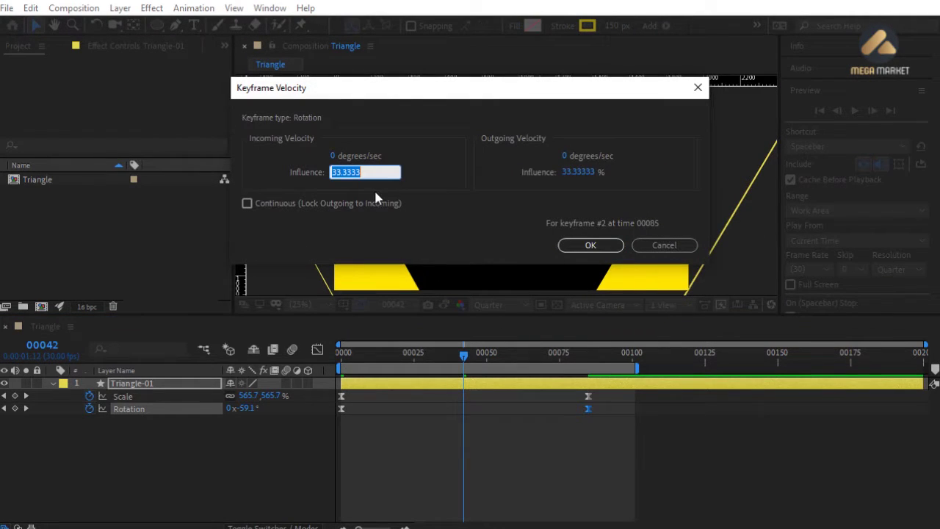
text(80)
key(Return)
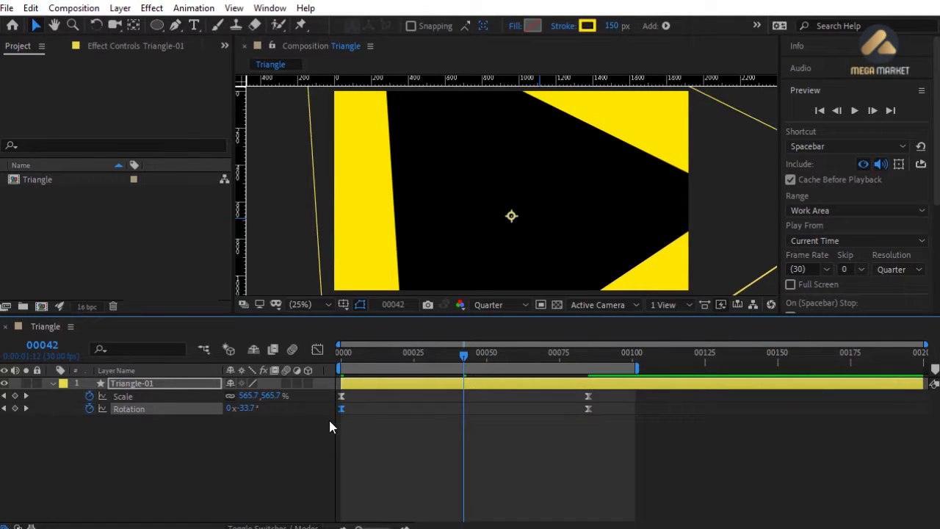
- Examine the Rotation speed curve in the Graph Editor, then return to the layer bar view
click(317, 349)
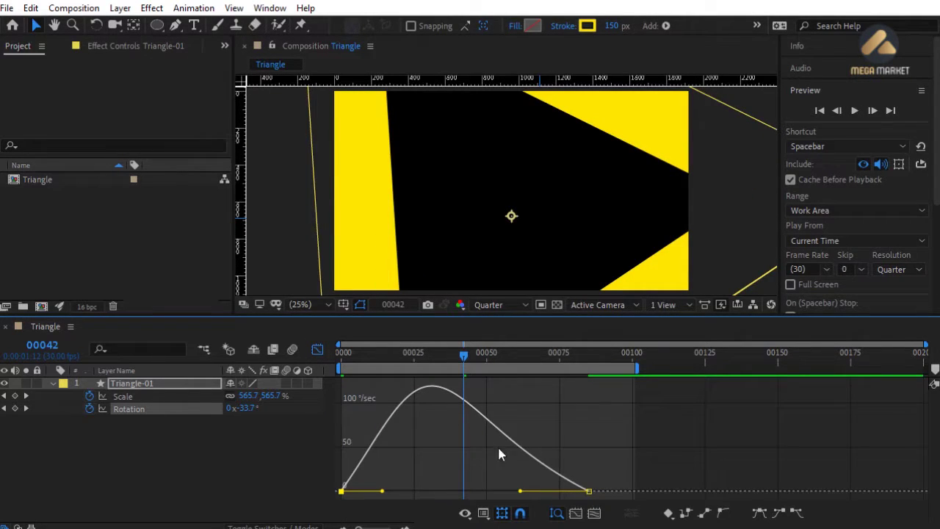
mouse_move(596, 497)
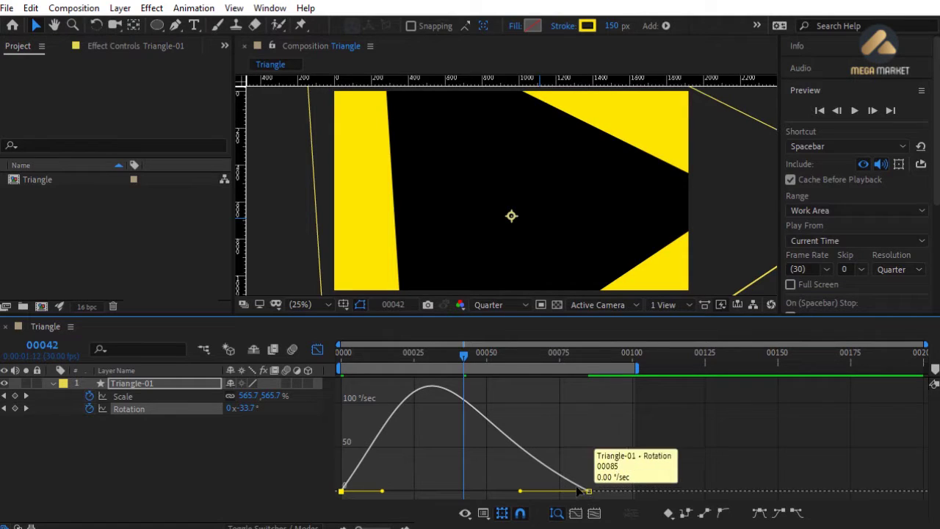
click(319, 351)
click(390, 437)
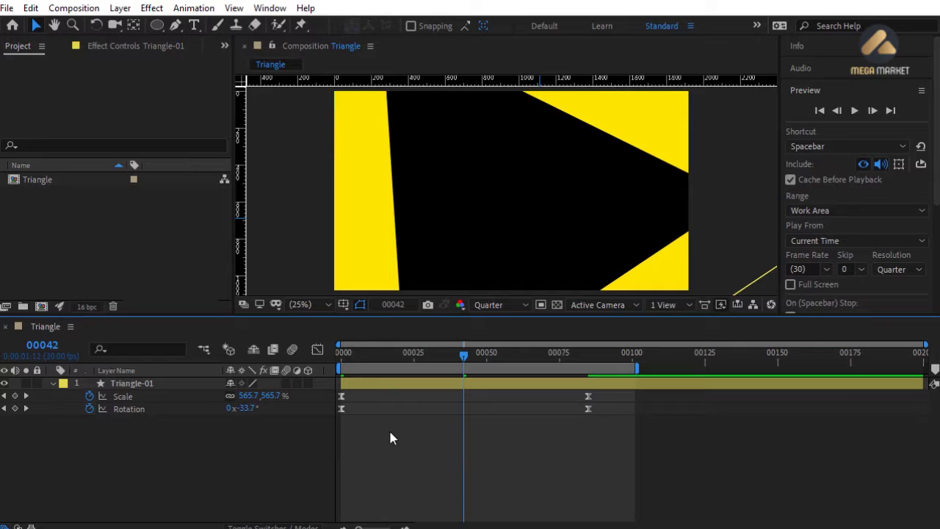
- Duplicate the Triangle-01 layer and rename the copy BG
click(52, 384)
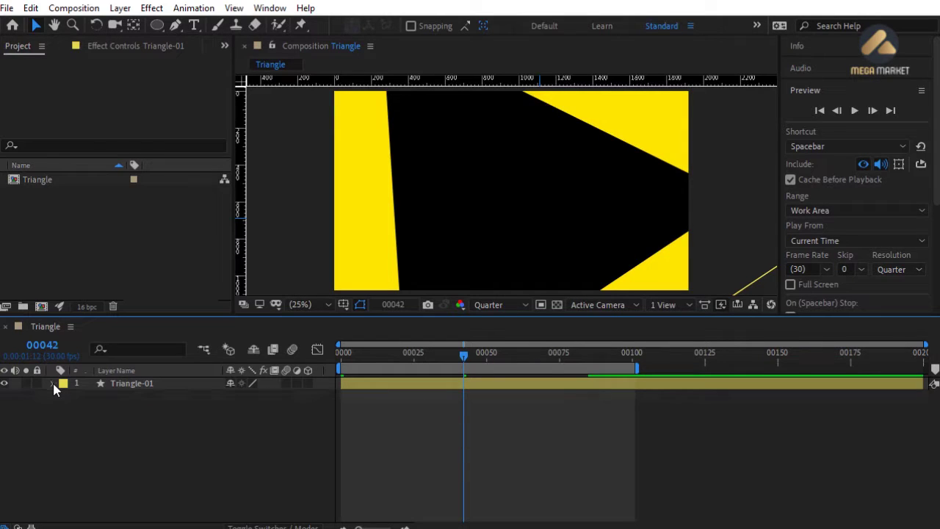
click(143, 386)
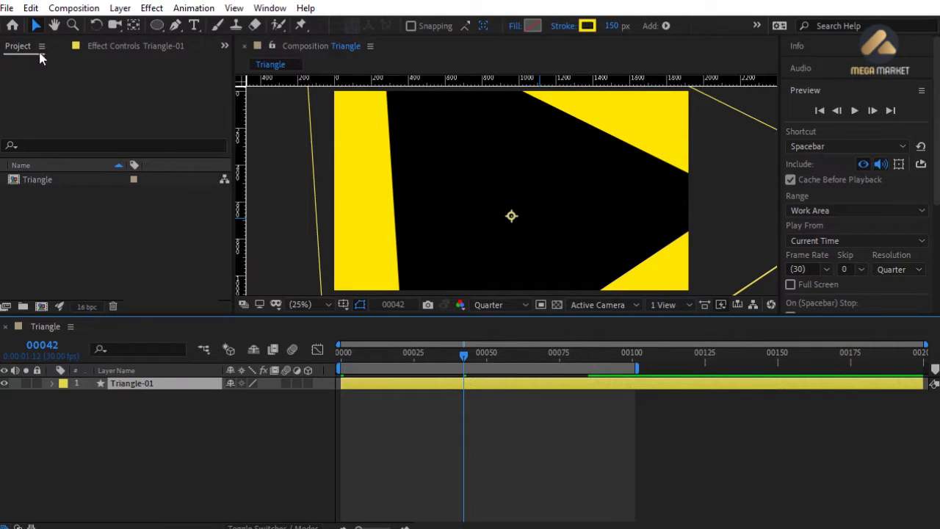
click(31, 8)
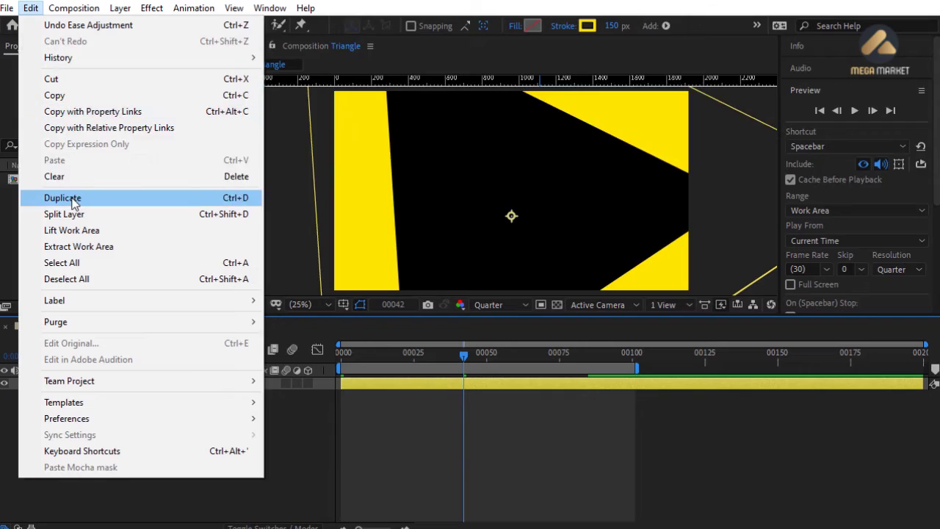
click(108, 202)
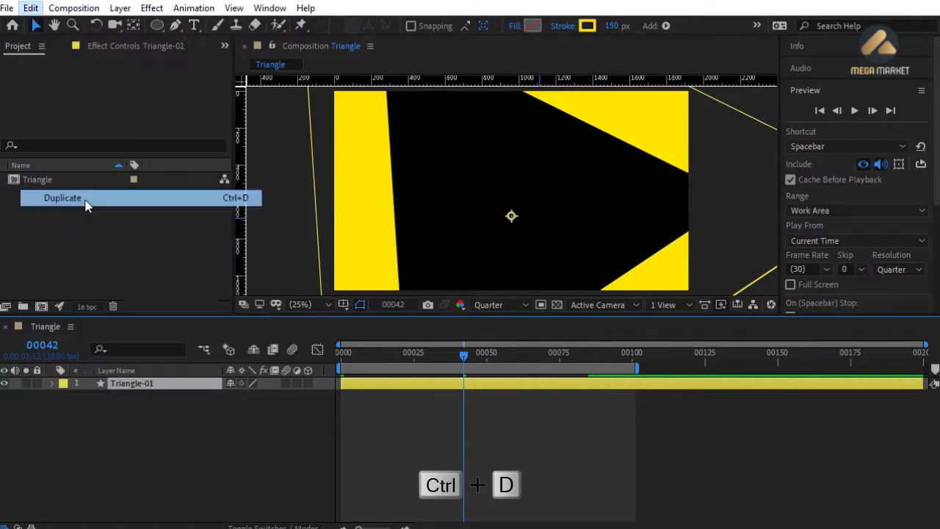
key(Return)
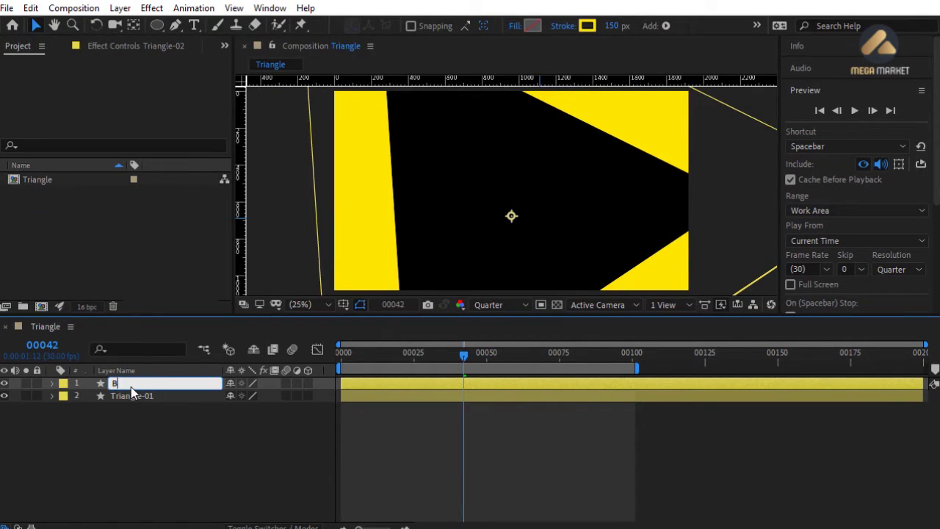
text(BG)
key(Return)
- Place the BG layer below Triangle-01 and set its label color to Blue
drag(131, 387, 129, 402)
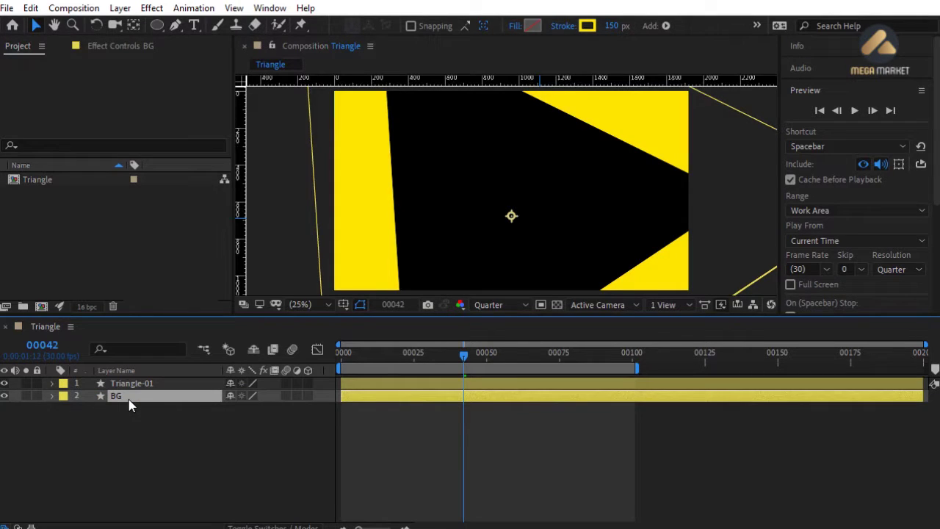
click(64, 396)
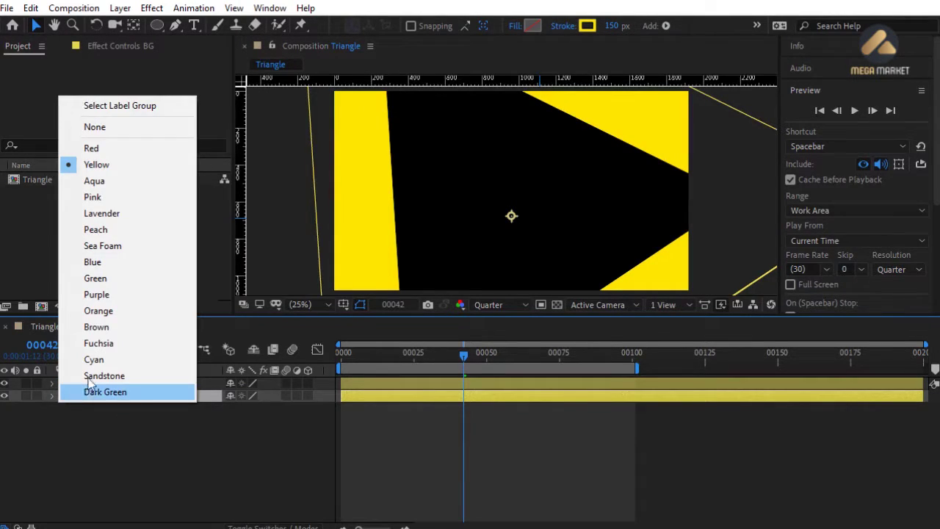
click(92, 262)
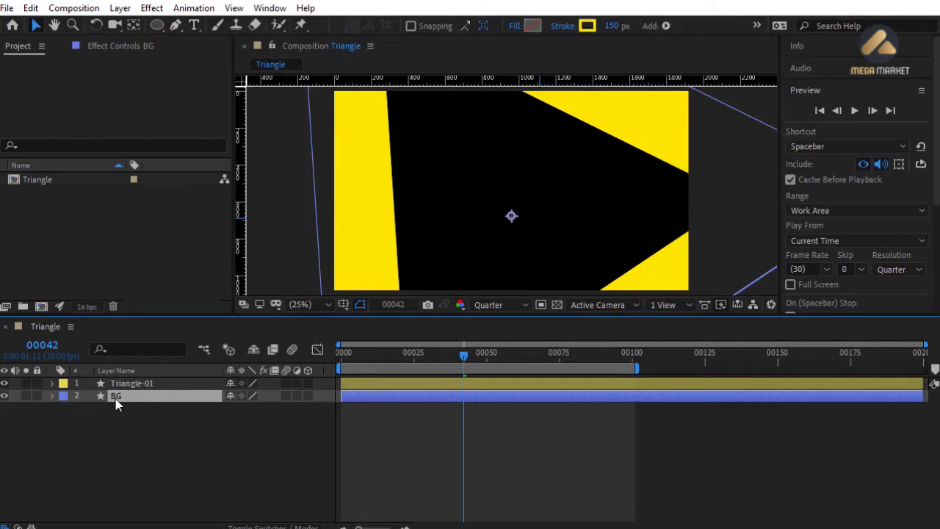
- Set the BG layer's stroke to None
click(561, 29)
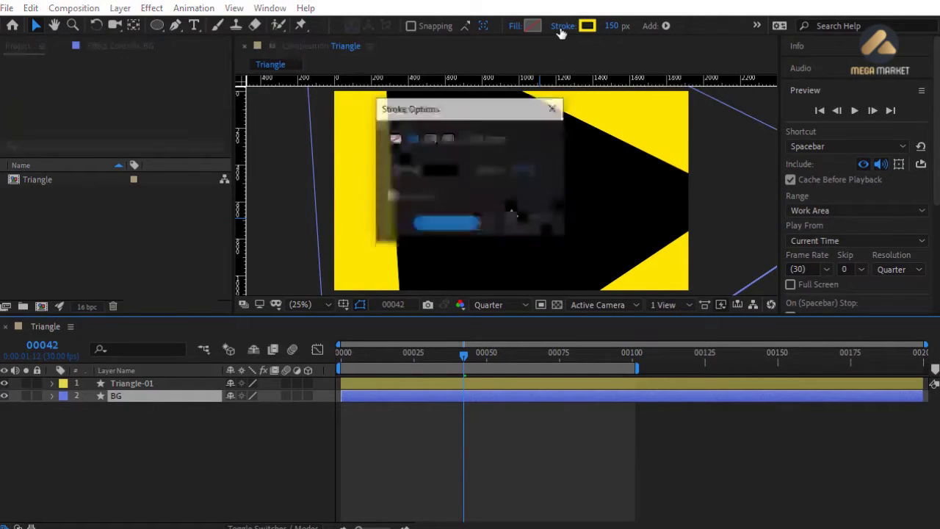
click(394, 138)
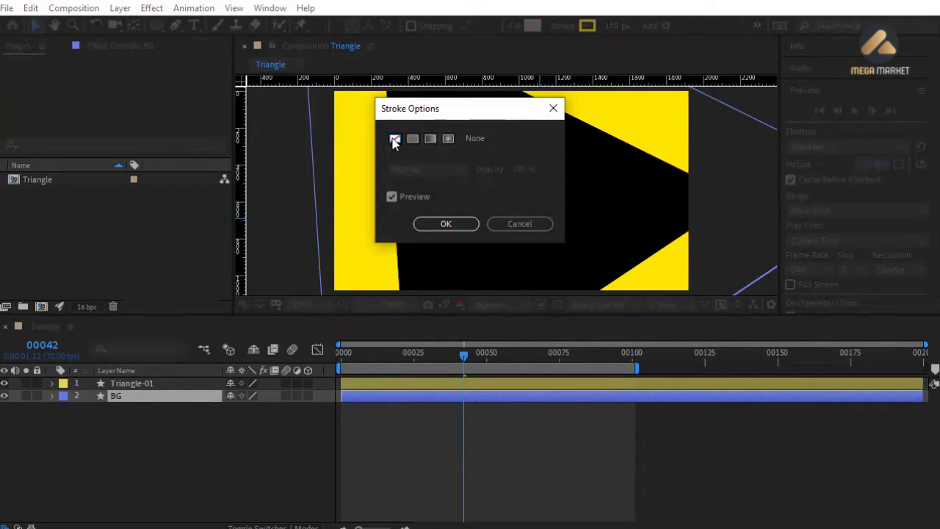
click(444, 224)
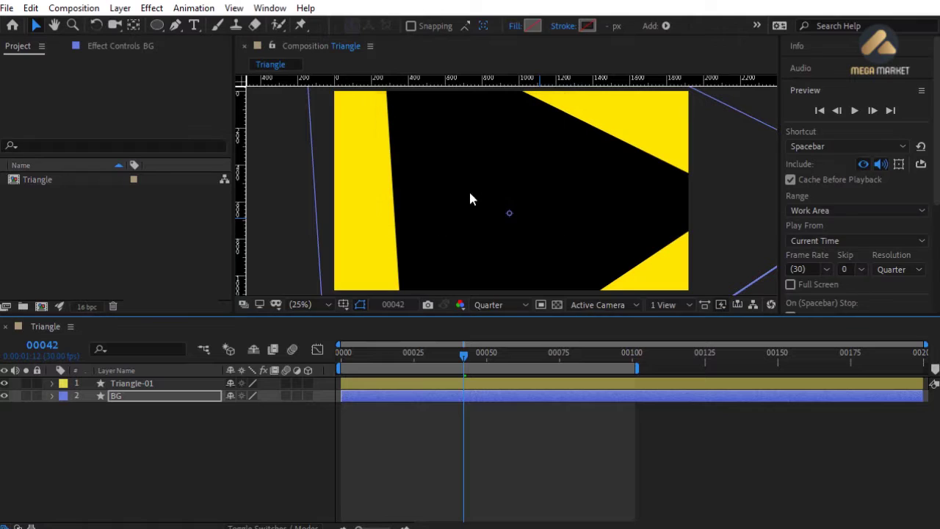
- Set the BG layer's fill color to dark purple, hex 2F0252
click(531, 26)
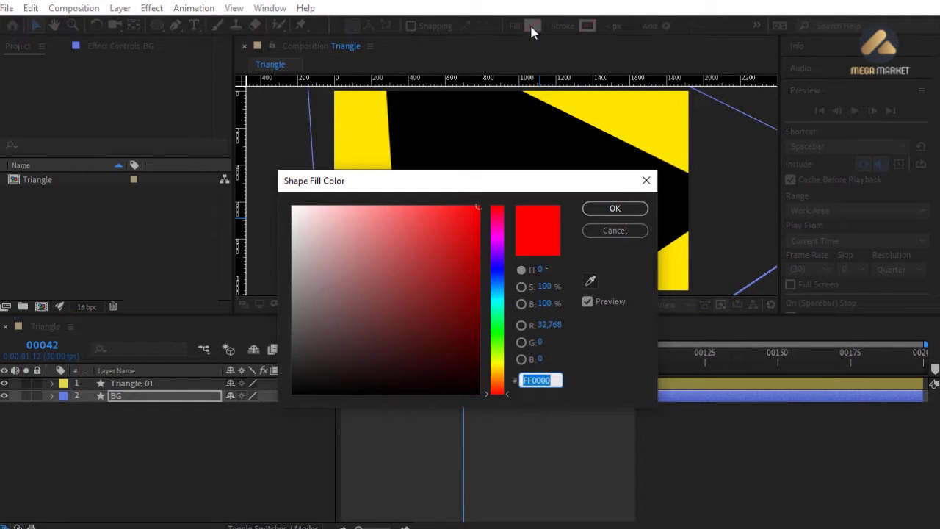
text(2)
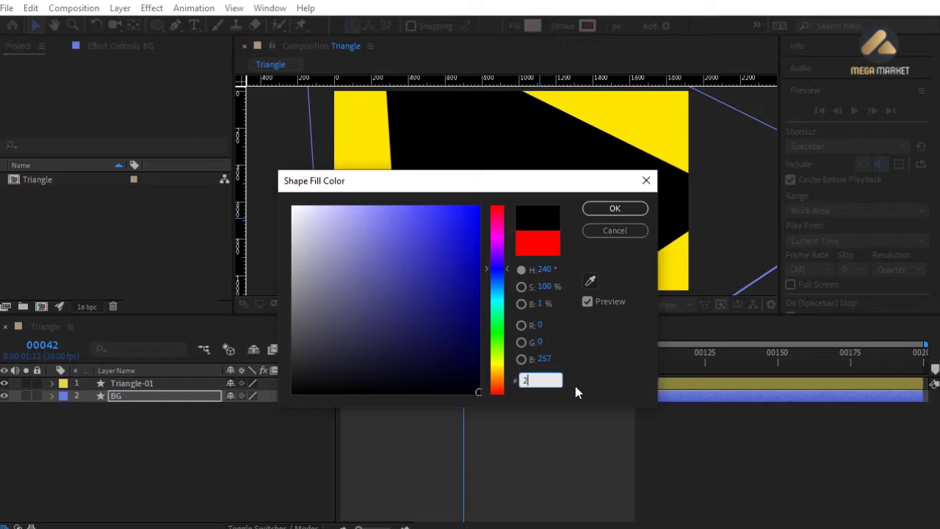
text(F)
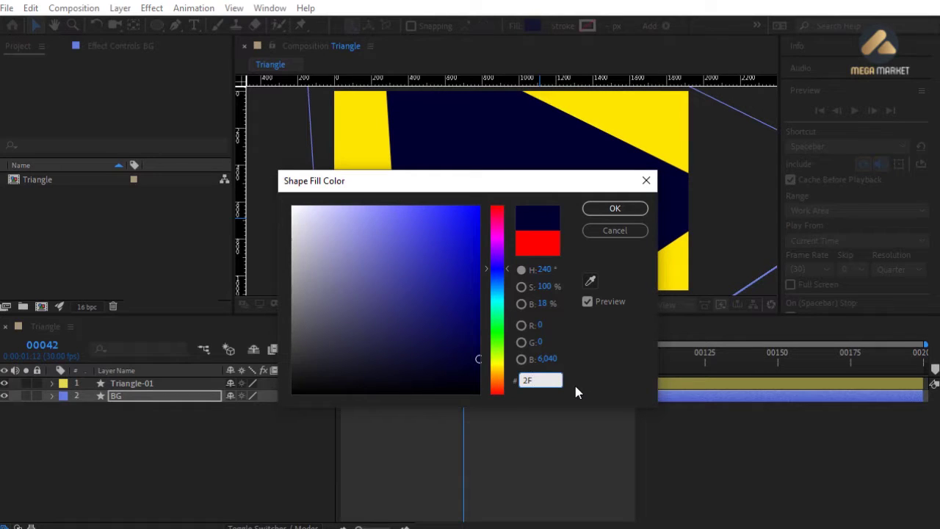
text(0252)
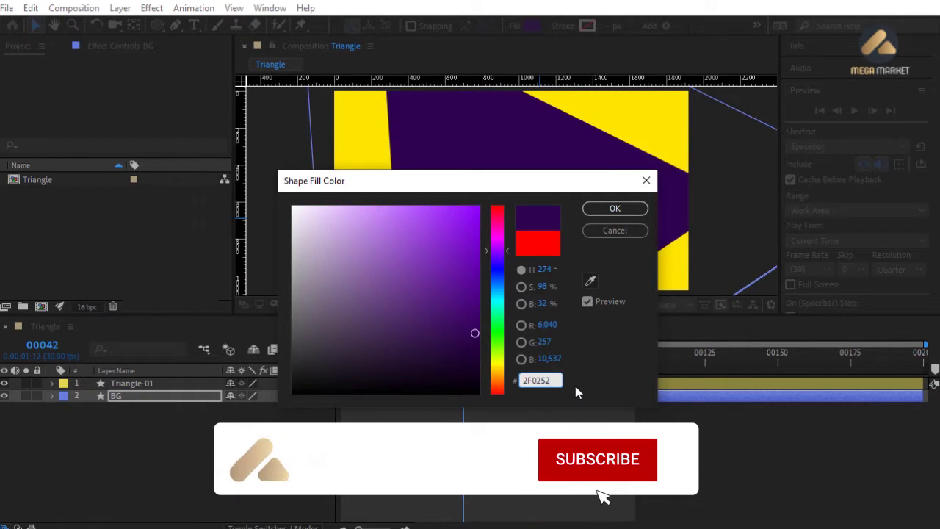
click(615, 209)
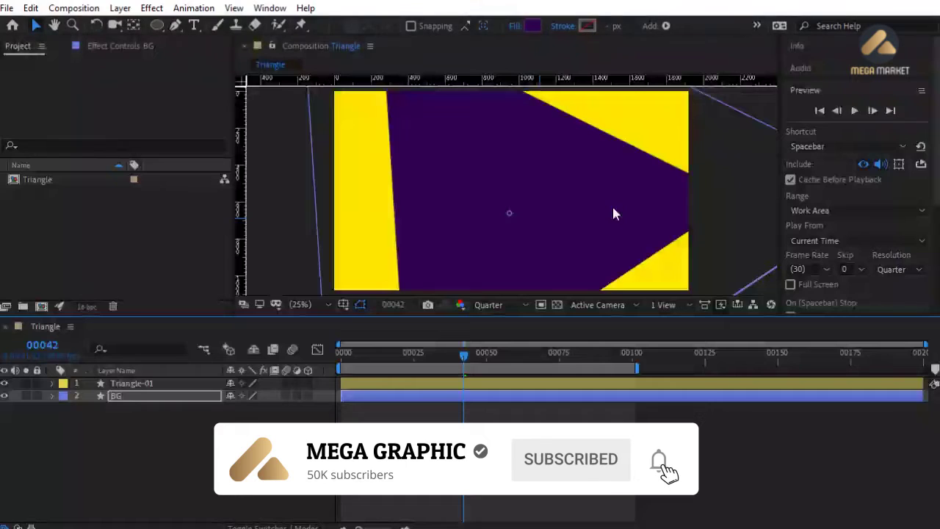
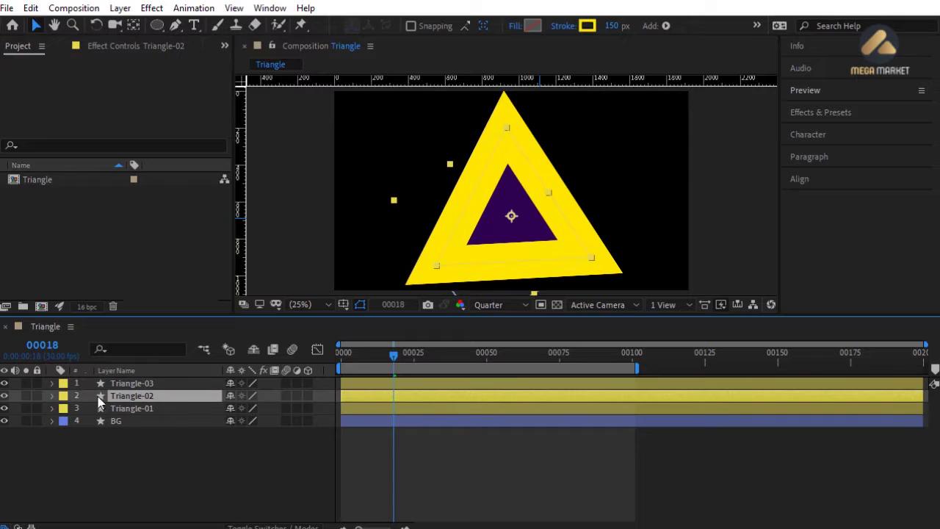
- Set the label color of Triangle-02 to Green and of Triangle-03 to Brown
click(64, 396)
click(89, 282)
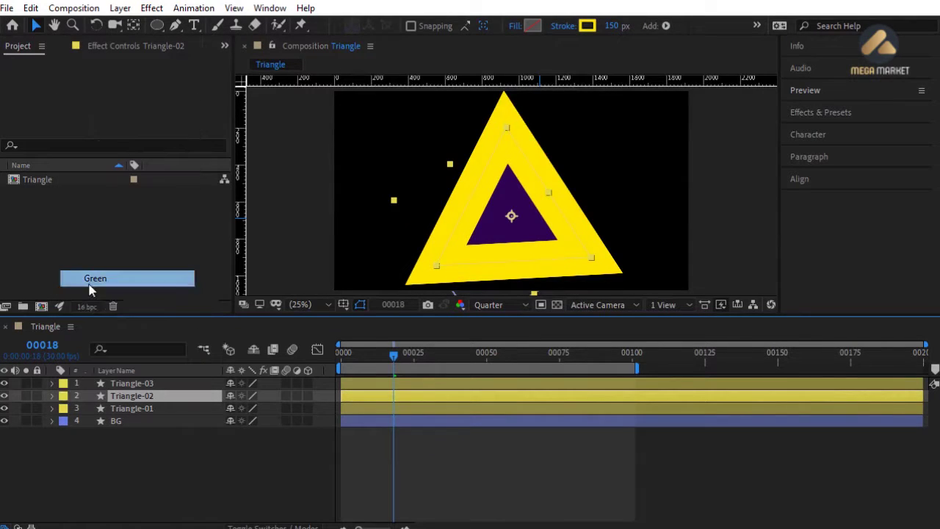
click(64, 383)
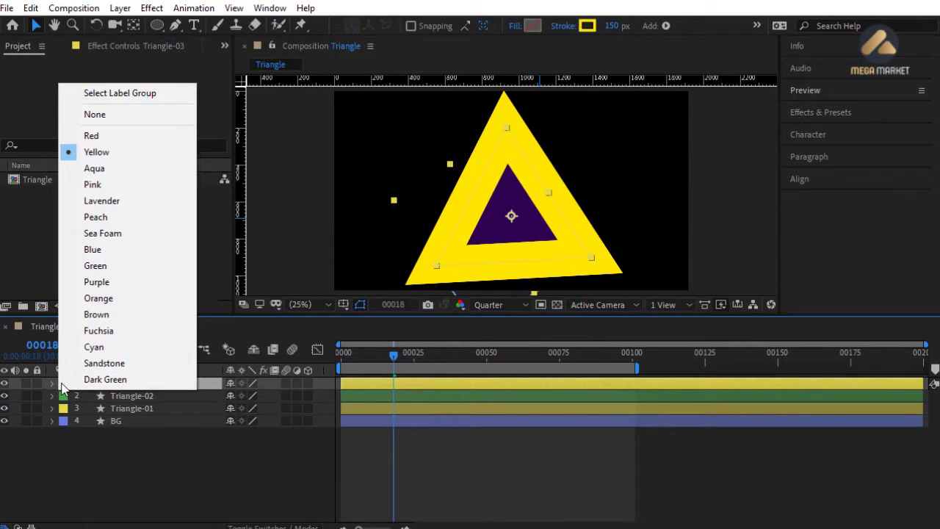
click(96, 315)
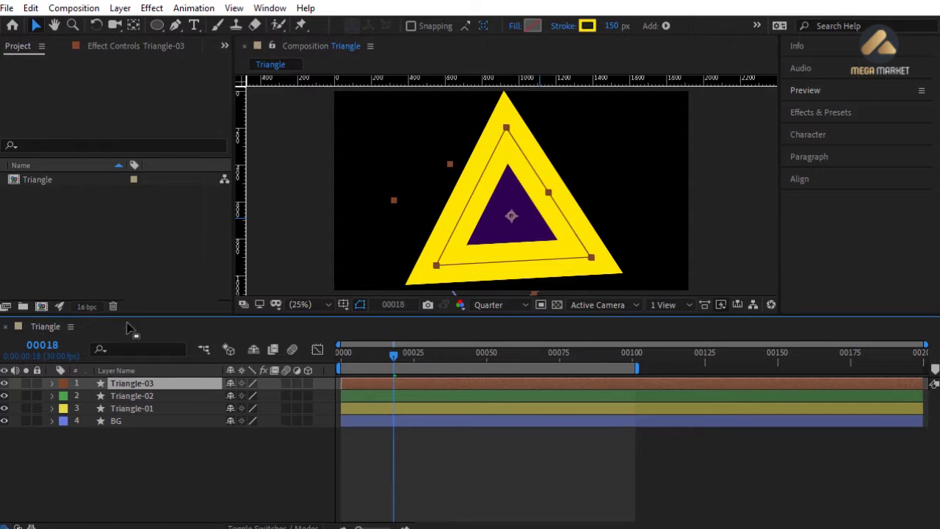
- Add a null object above the triangle layers and rename it Control
click(120, 8)
mouse_move(140, 25)
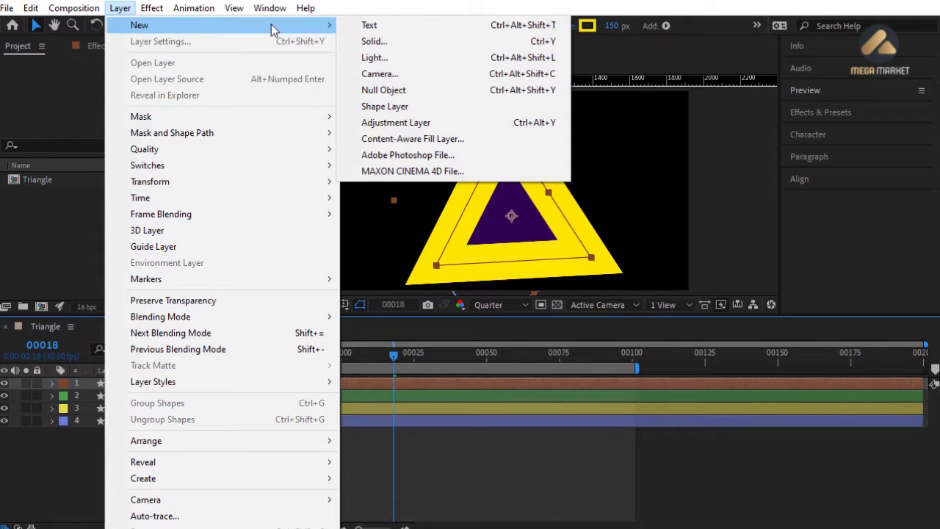
click(394, 89)
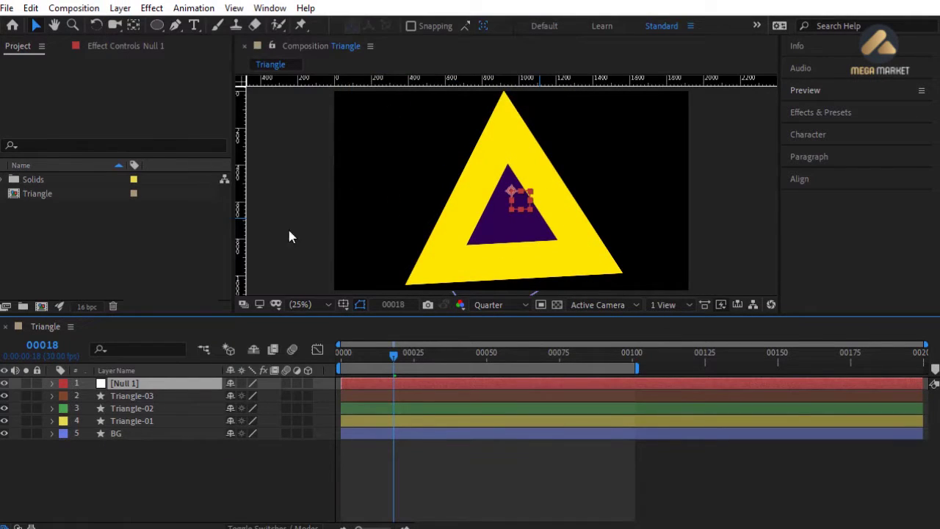
key(Return)
text(Control)
key(Return)
- Apply a Color Control expression effect to the Control layer and show its effect settings
click(152, 9)
mouse_move(206, 217)
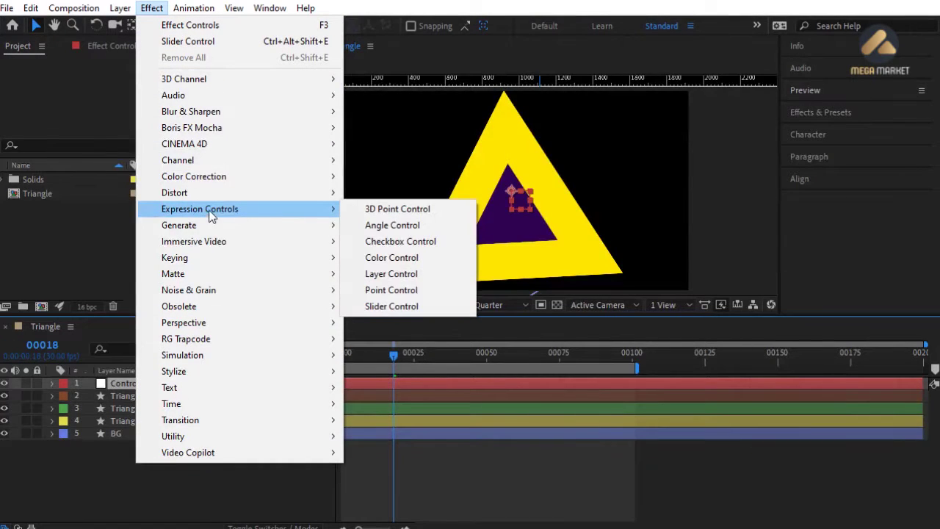
click(409, 265)
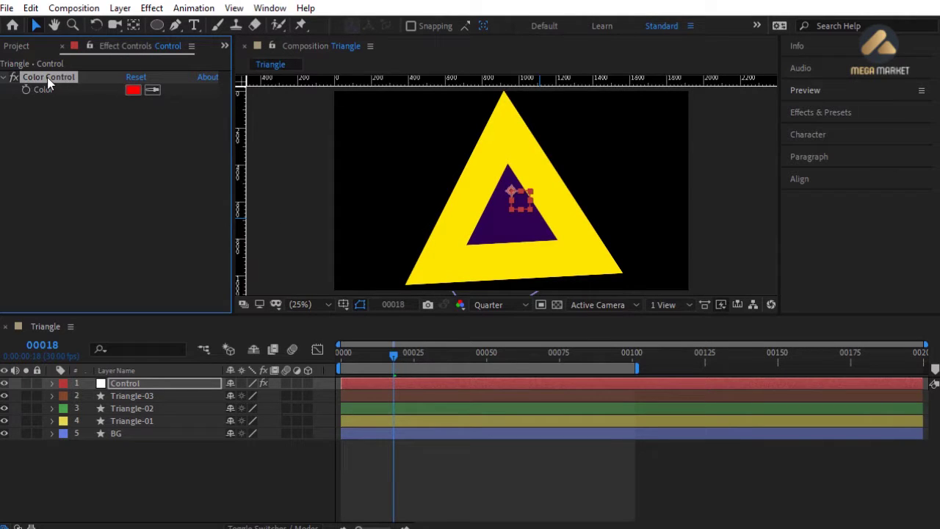
click(150, 9)
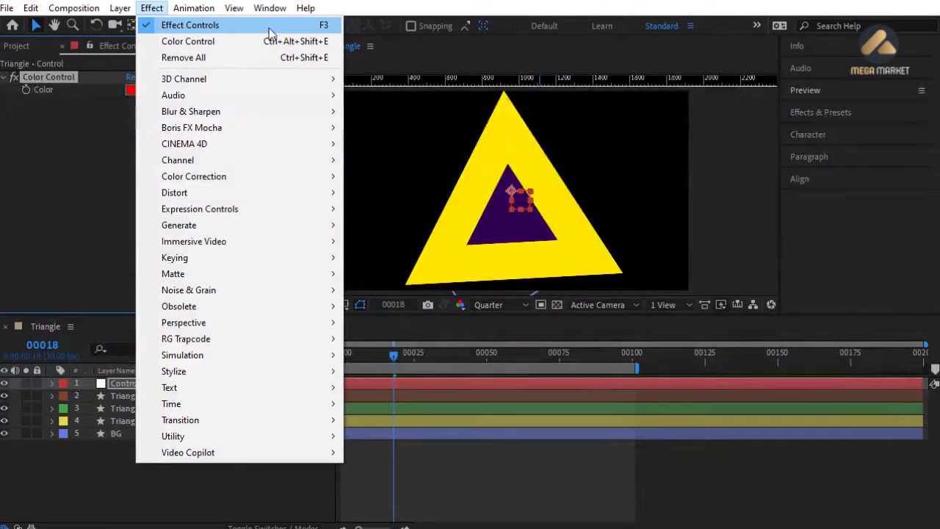
key(F3)
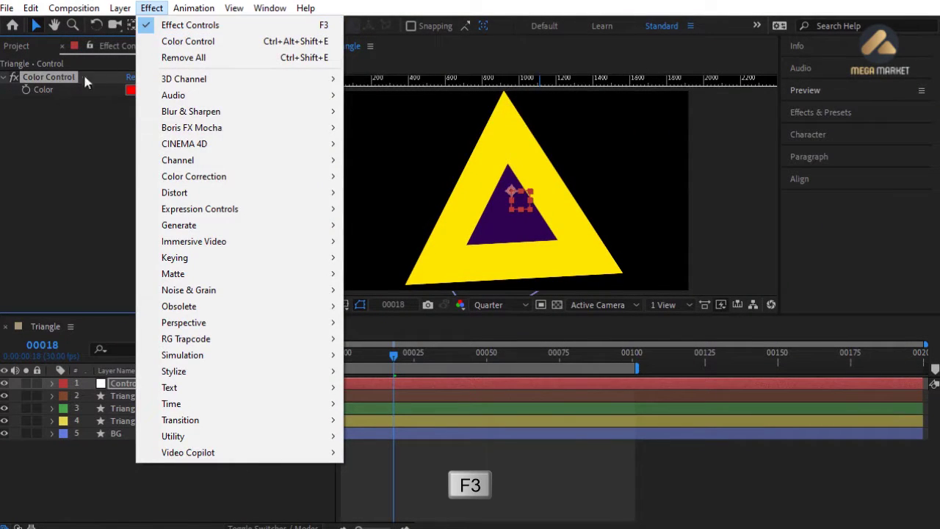
- Rename the Color Control effect Color-1 and duplicate it twice
click(43, 79)
key(Return)
text(Color-1)
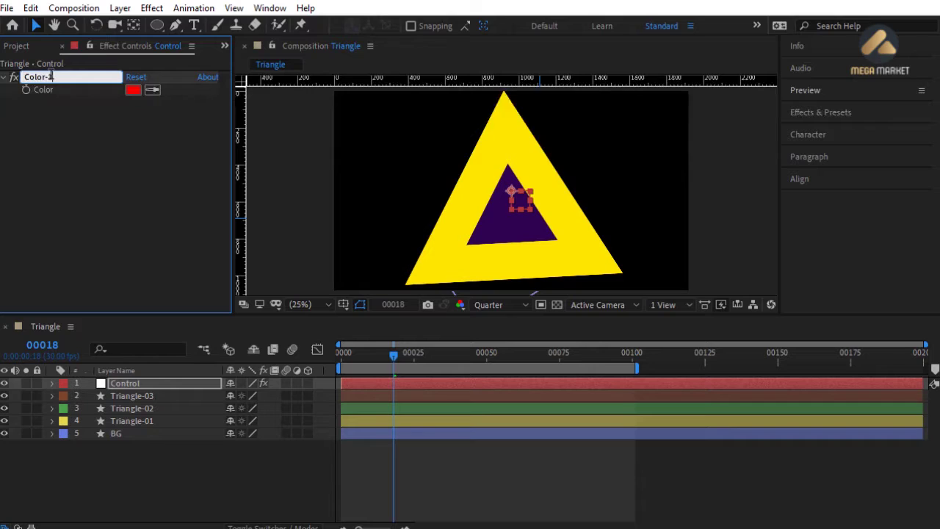
key(Return)
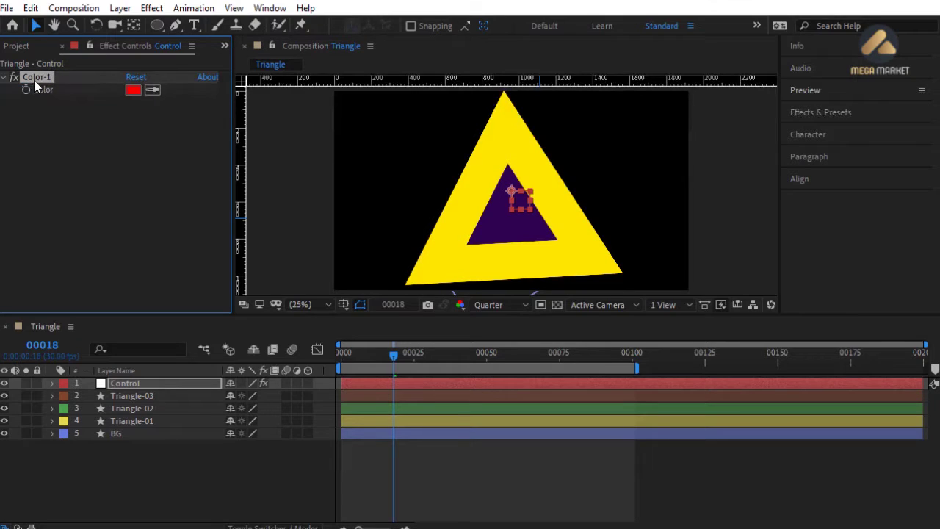
key(ctrl+d)
key(ctrl+d)
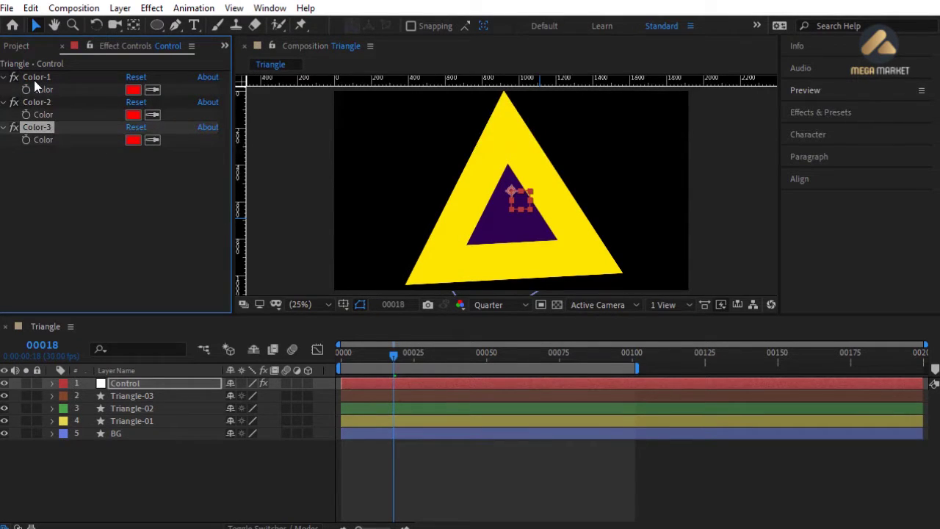
- Set the Color-1 control to yellow, hex FFE400
click(134, 90)
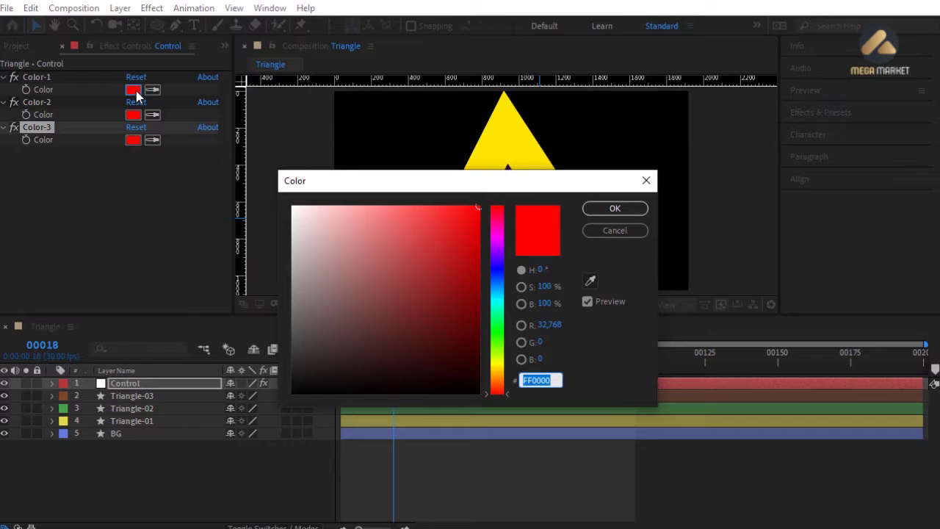
text(FFE400)
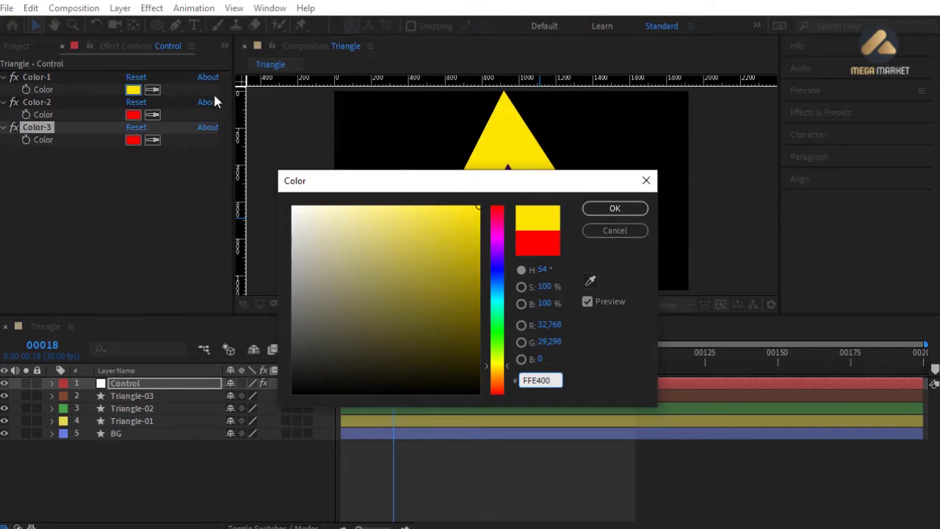
click(614, 208)
- Set the Color-2 control to purple, hex B253FE
click(136, 119)
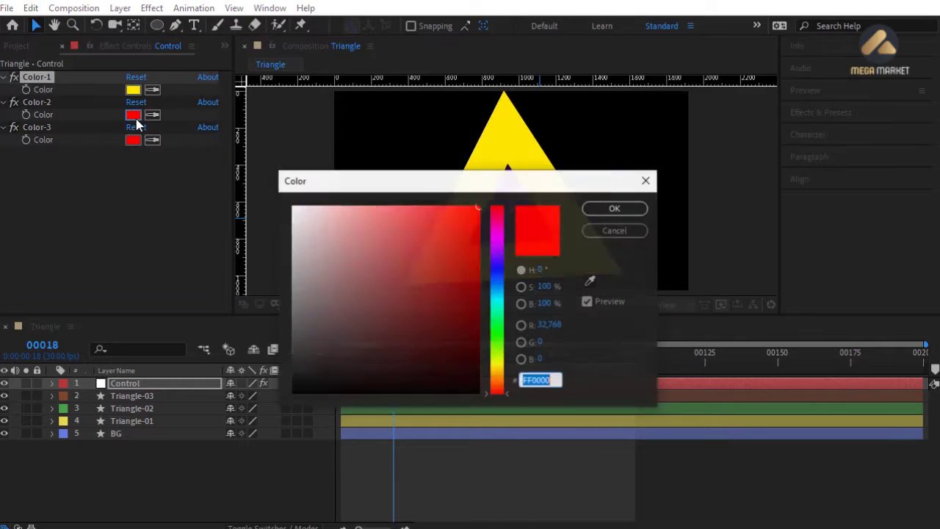
text(00B253)
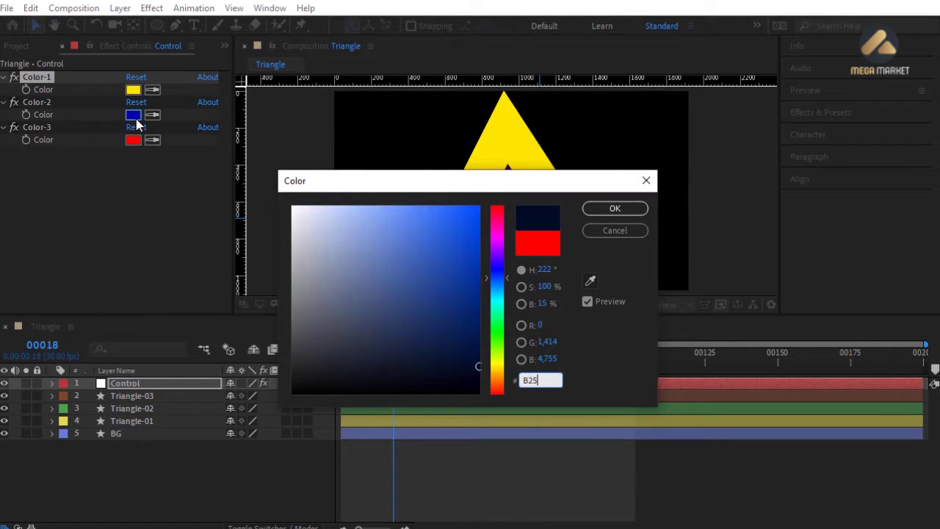
text(A64DFF)
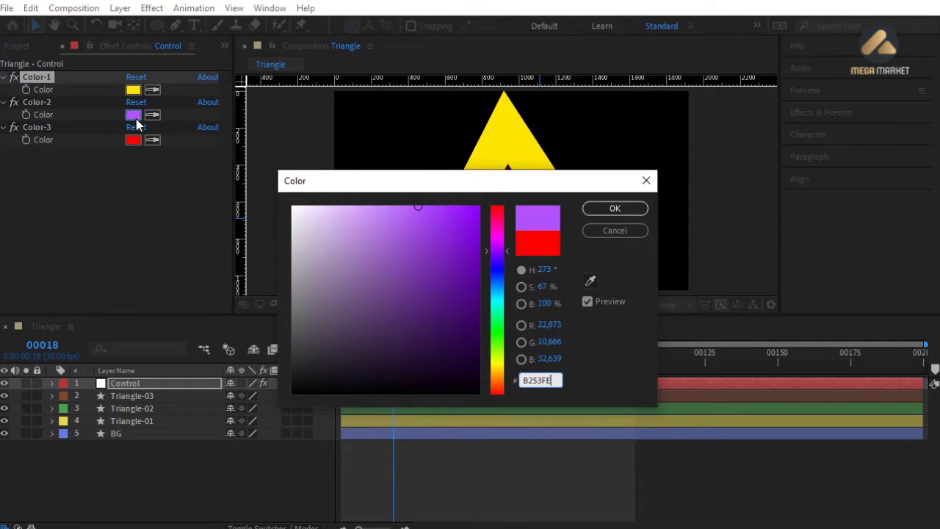
key(Return)
- Set the Color-3 control to dark purple, hex 7312BF
click(134, 142)
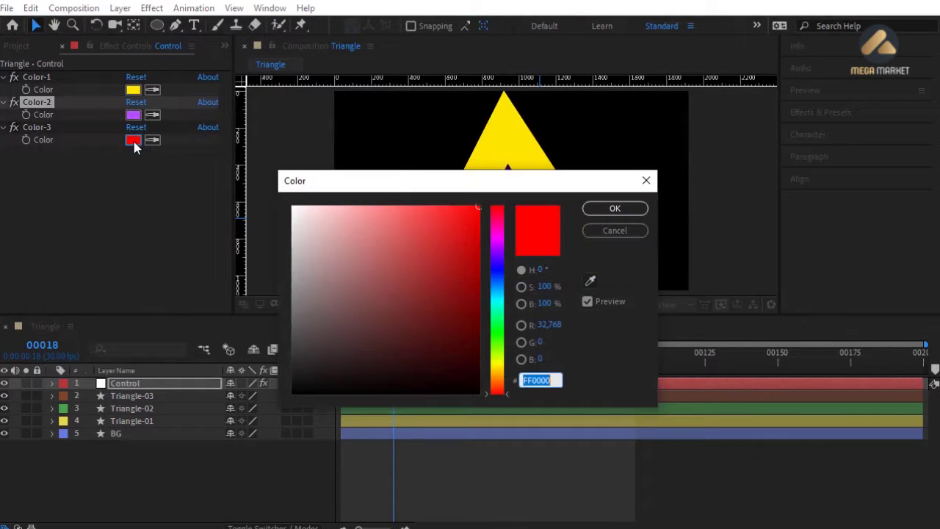
text(731)
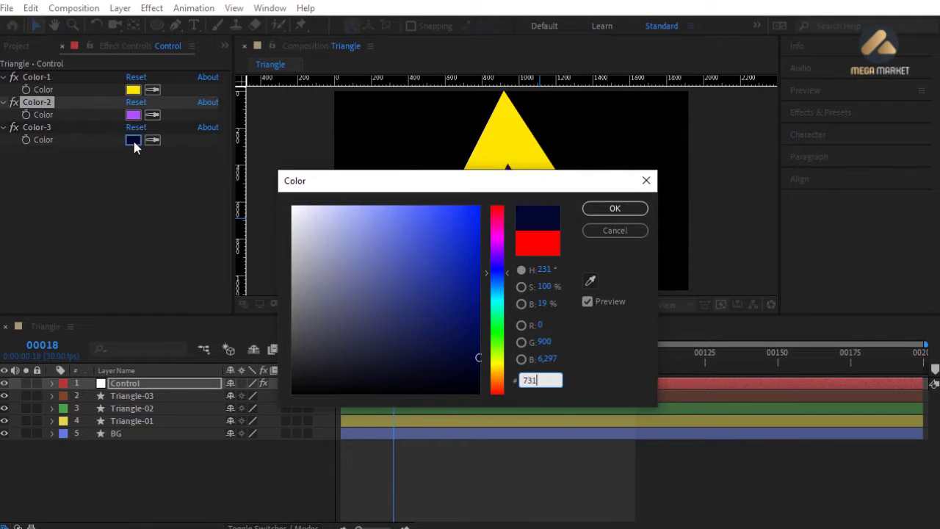
text(2BF)
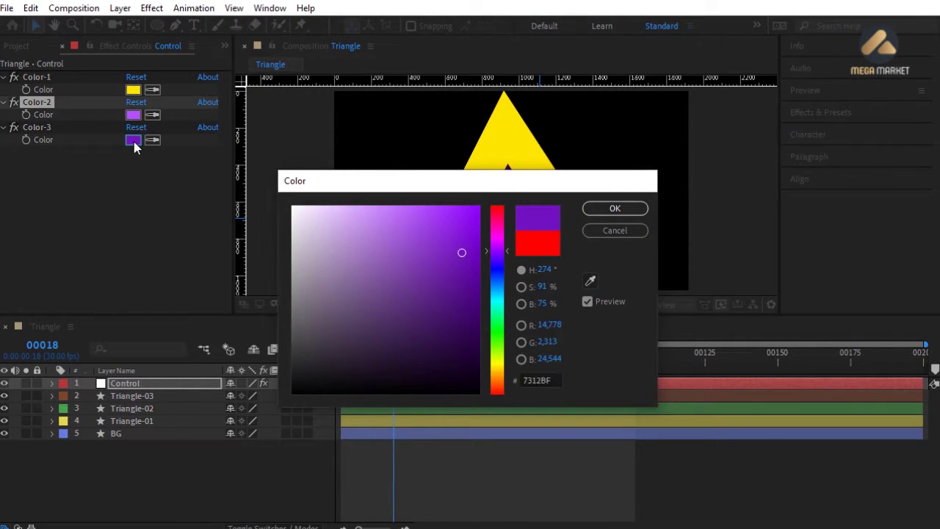
key(Return)
click(130, 188)
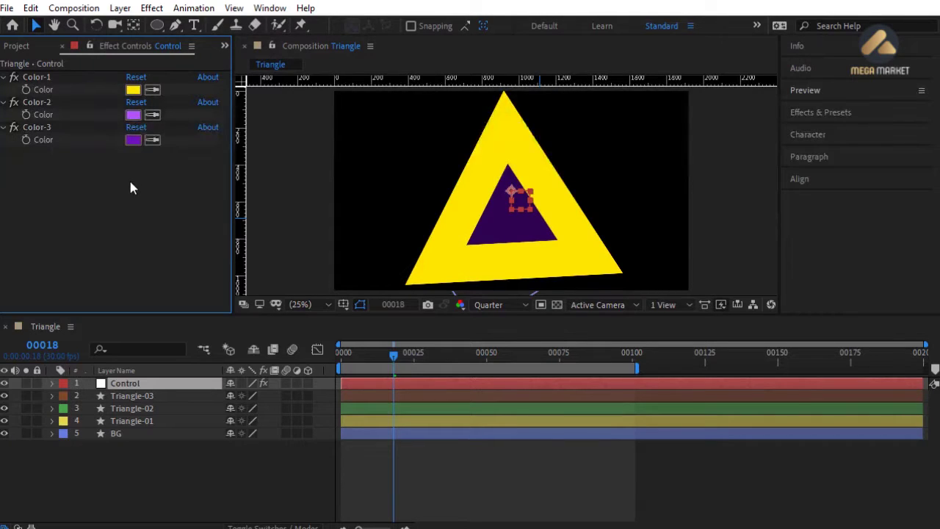
- Reorder the triangle layers below Control so Triangle-01 is on top, followed by Triangle-02 and Triangle-03
click(132, 408)
click(151, 420)
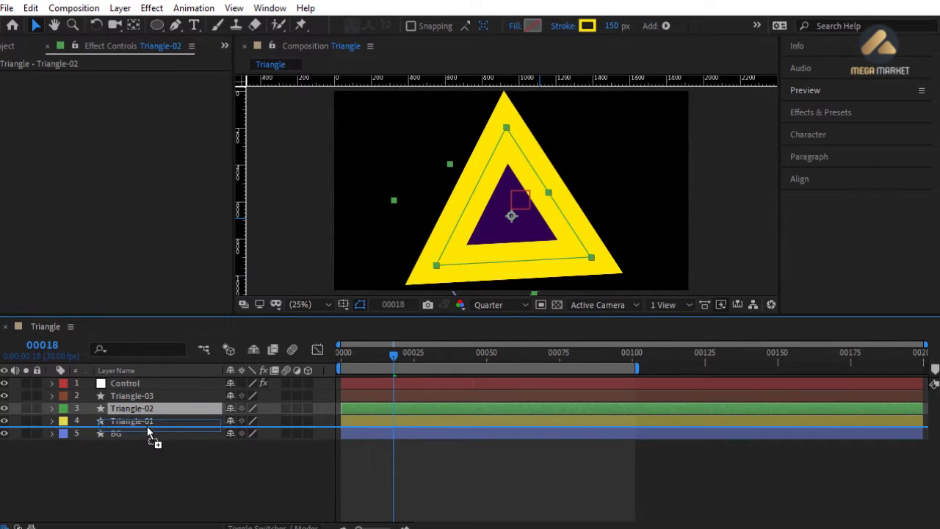
mouse_move(151, 421)
mouse_down()
mouse_move(151, 411)
mouse_move(152, 427)
mouse_up()
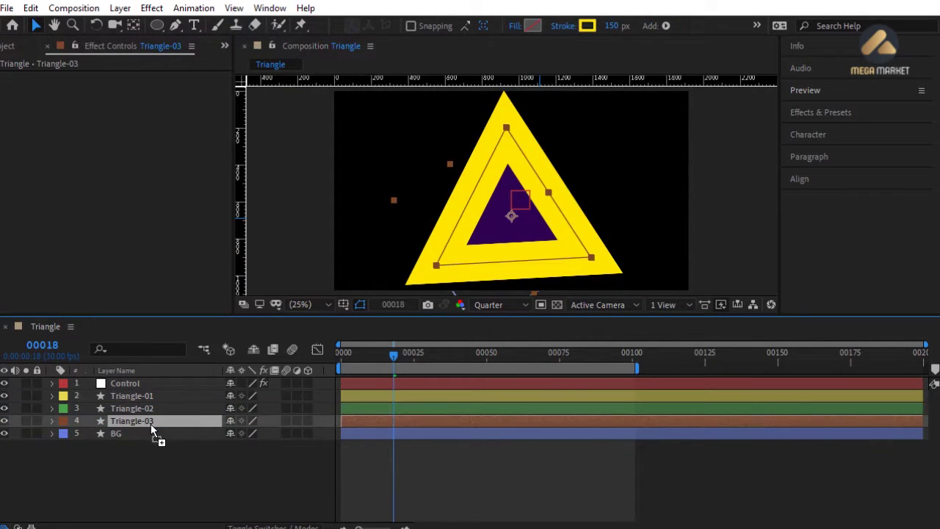
click(160, 456)
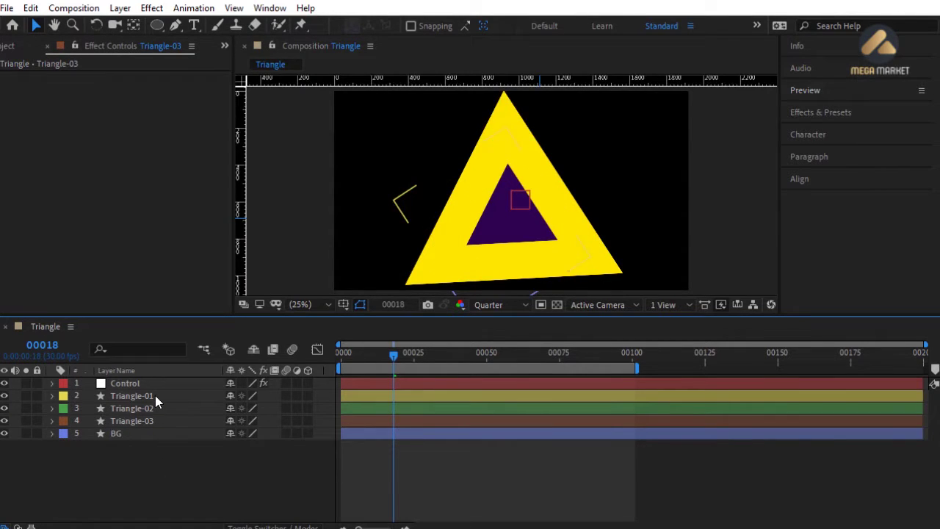
- Shift the Triangle-02 and Triangle-03 layers together so both start at frame 4
click(350, 409)
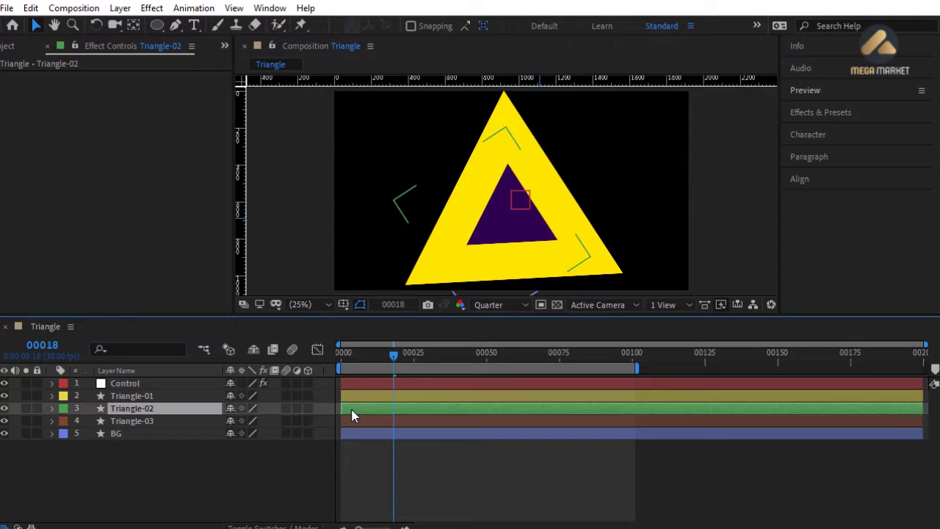
shift+click(350, 420)
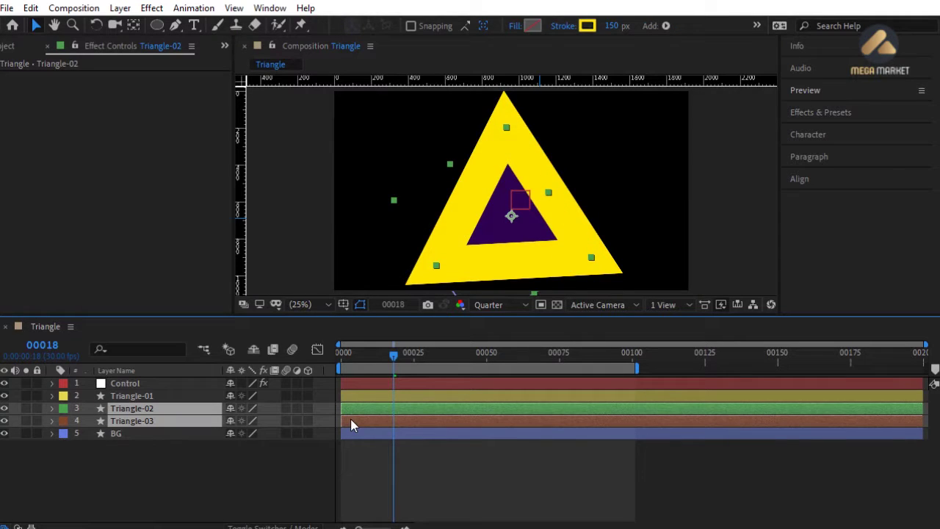
drag(348, 357, 353, 358)
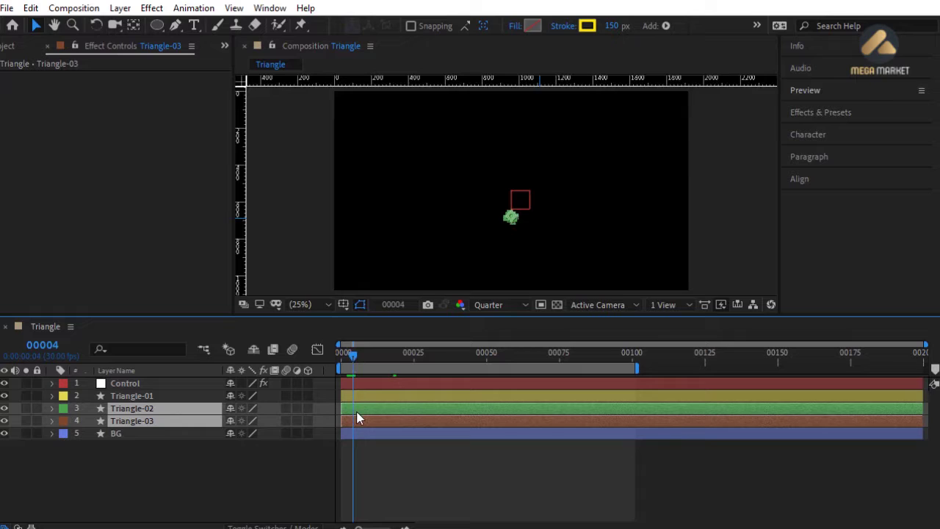
key(shift)
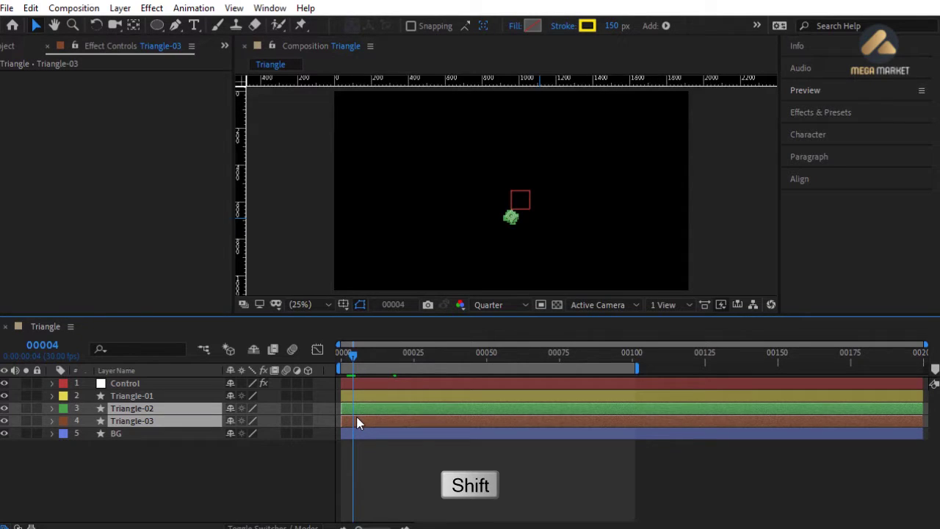
drag(357, 424, 377, 426)
- Offset the Triangle-03 layer another four frames so it starts at frame 8
click(380, 428)
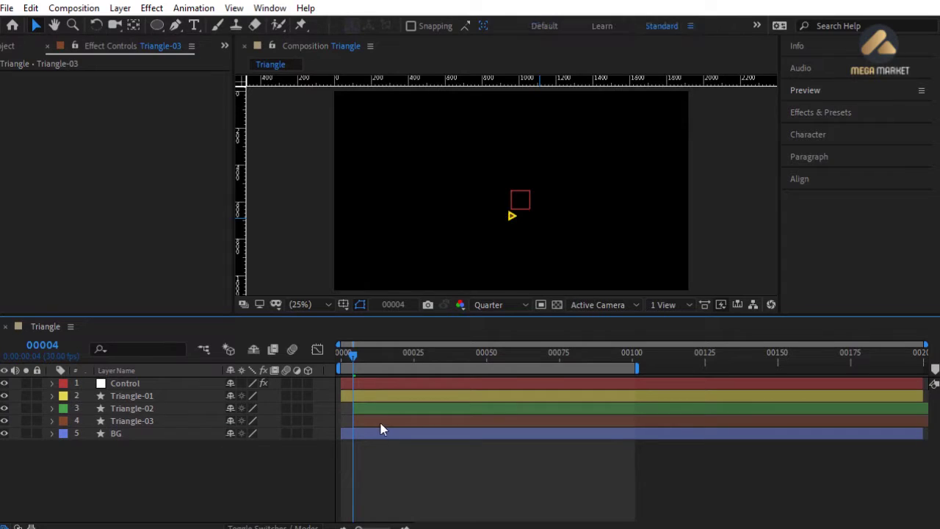
key(alt+Page_Down)
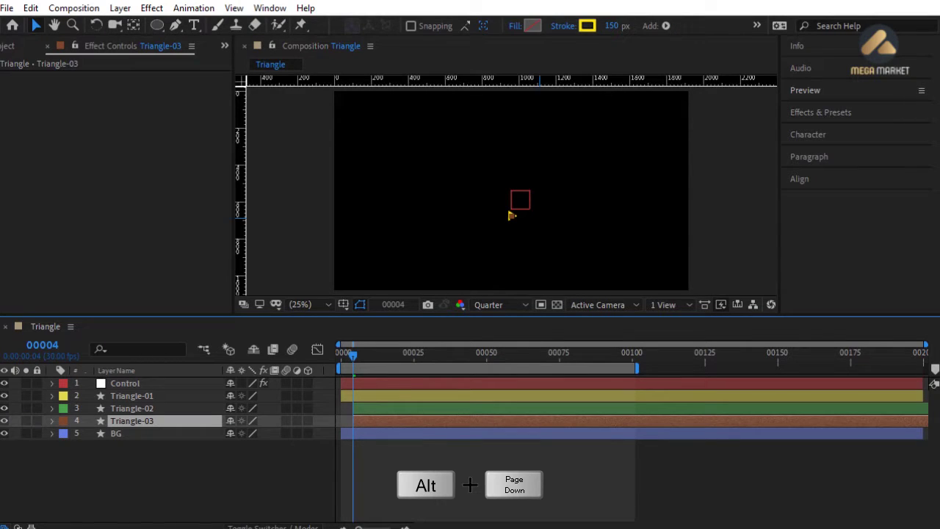
key(alt+Page_Down)
key(alt+Page_Down)
key(alt+Page_Down)
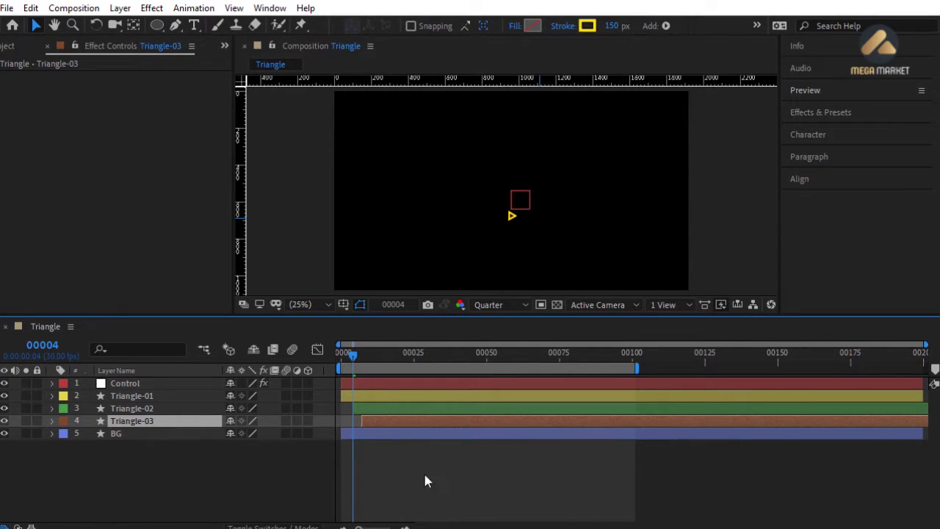
- Reveal the three triangles' keyframes and move the ending Scale and Rotation keyframes of Triangle-02 and Triangle-03 to frame 85
shift+click(392, 397)
key(u)
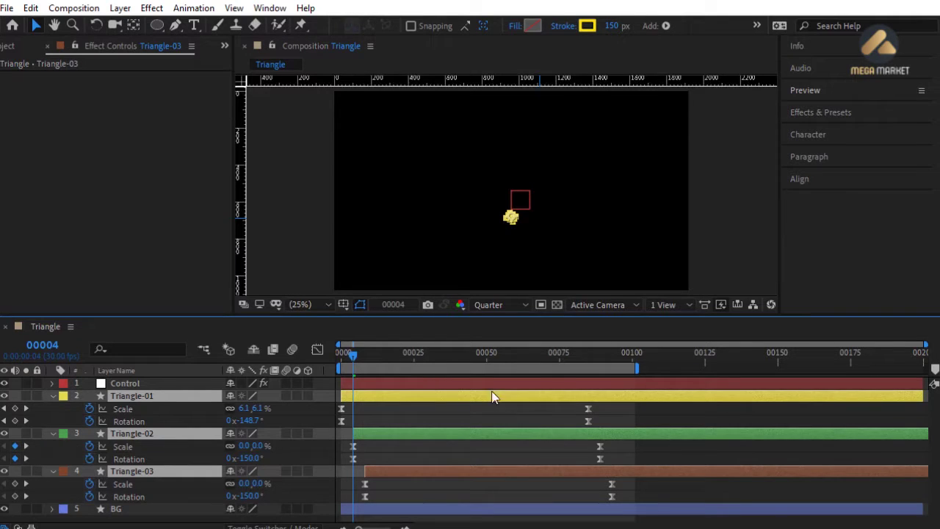
click(591, 358)
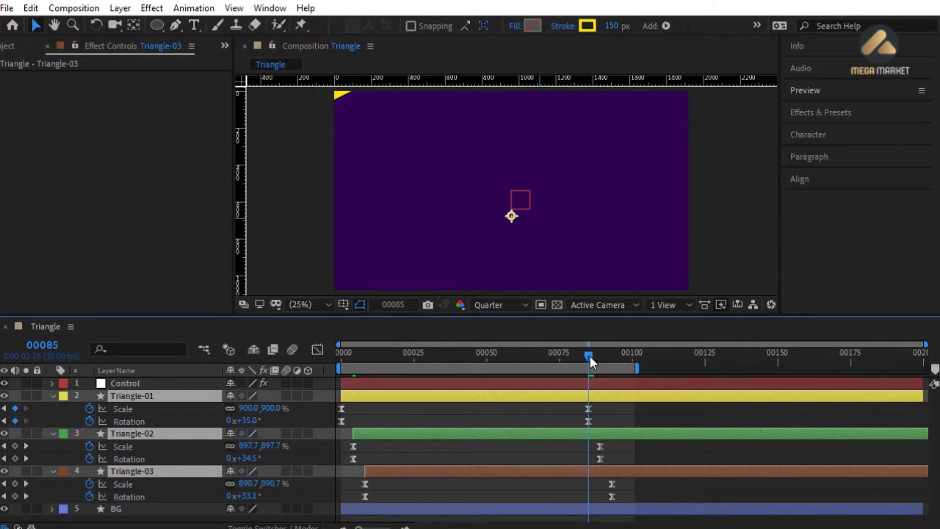
drag(577, 448, 614, 498)
drag(612, 487, 588, 492)
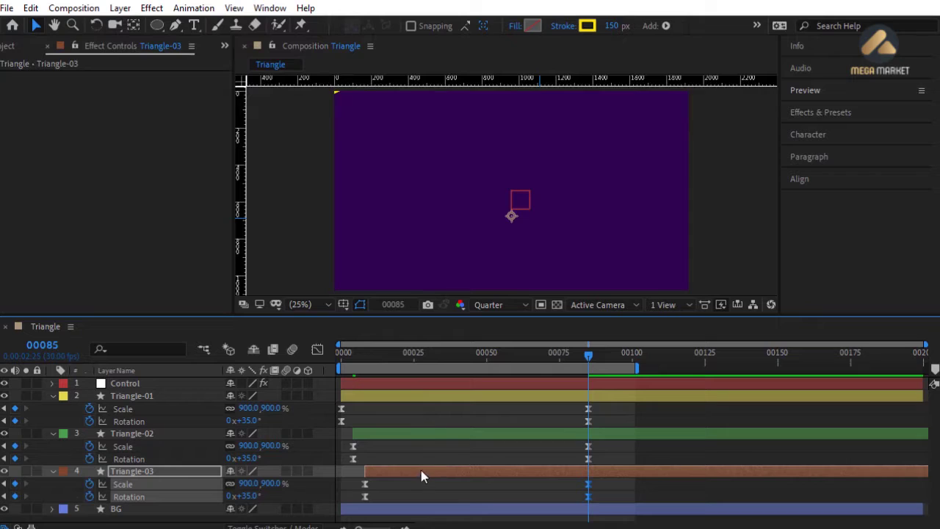
- Collapse the three triangle layers and lock the effect settings view to the Control layer
click(51, 395)
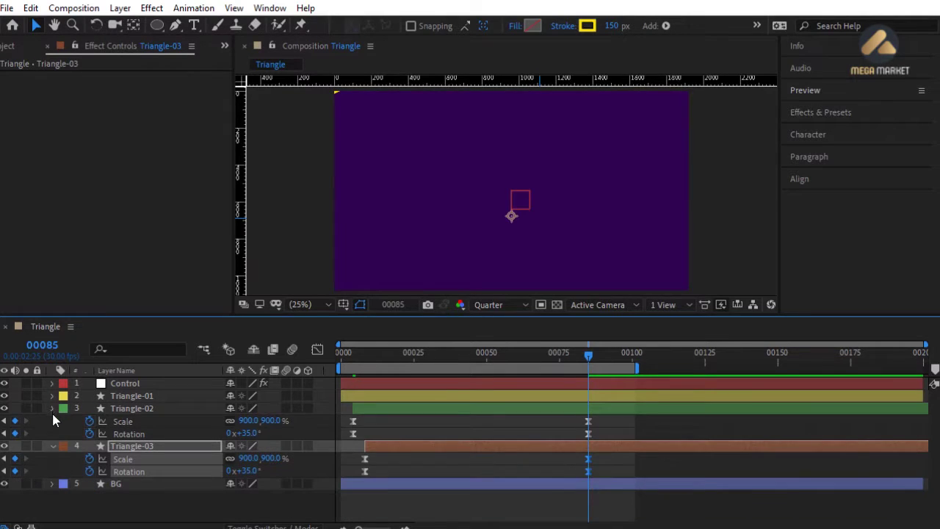
click(52, 409)
click(52, 420)
click(131, 383)
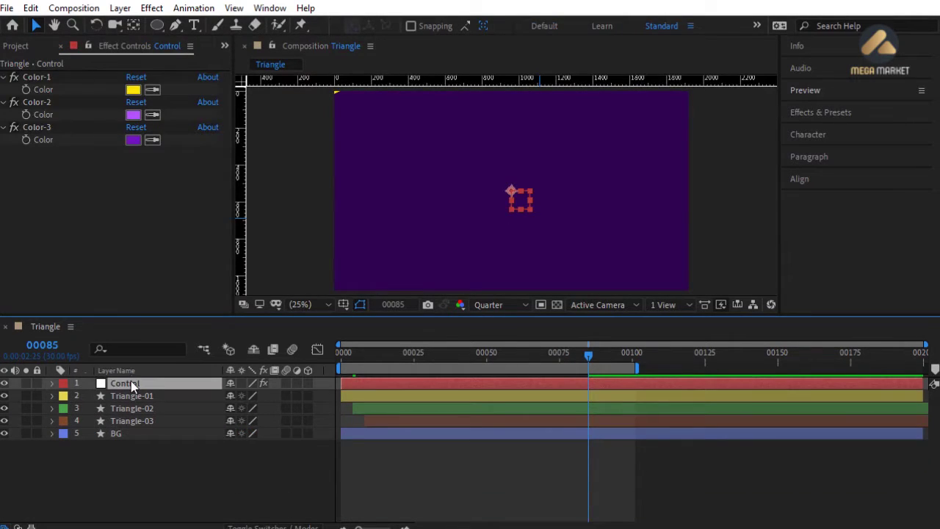
click(90, 49)
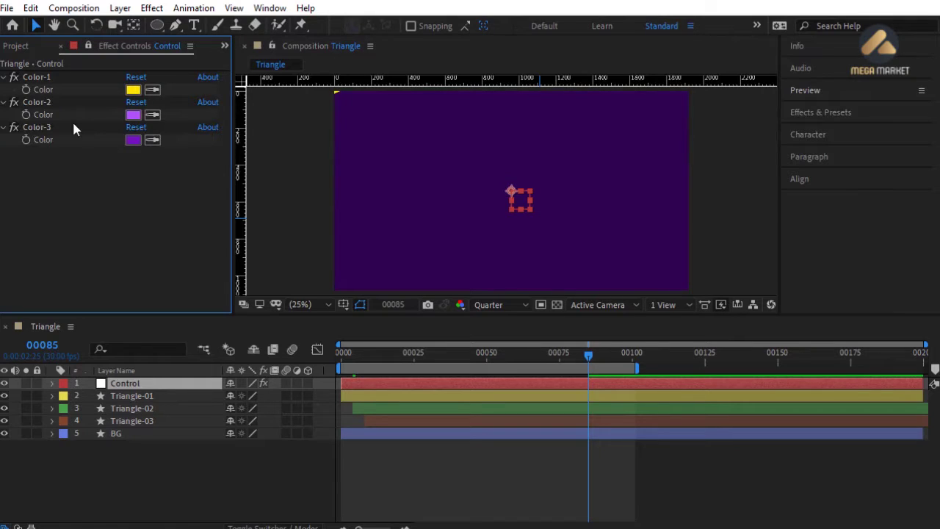
- Link Triangle-01's stroke color by expression to Control's Color-1, go to frame 30, and collapse the layer
click(139, 395)
key(u)
key(u)
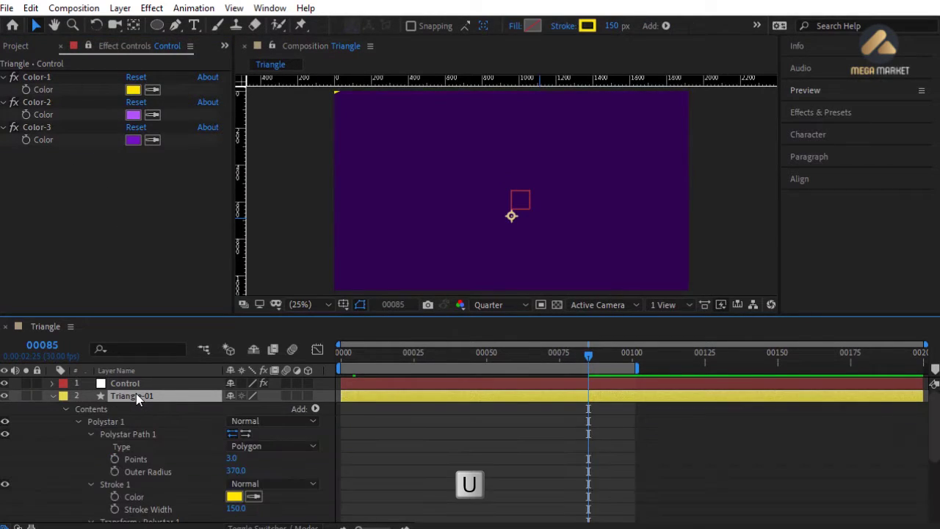
key(alt)
alt+click(114, 498)
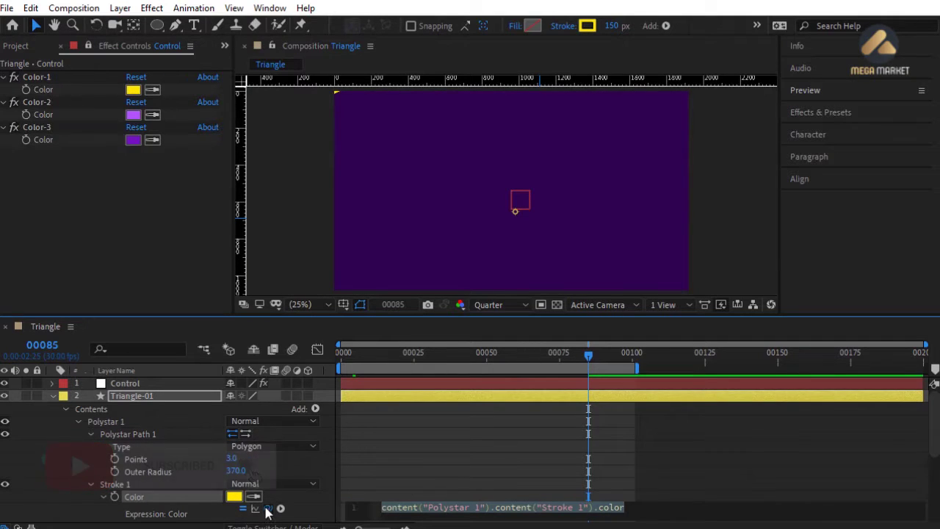
drag(267, 508, 52, 89)
click(115, 231)
drag(588, 355, 428, 358)
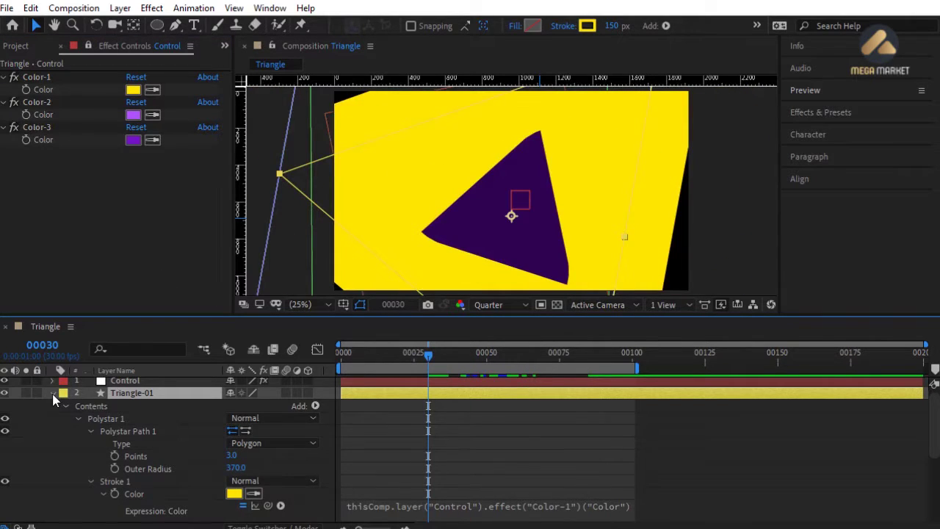
click(53, 393)
- Link Triangle-02's stroke color by expression to the Color-2 control on the Control layer
click(122, 410)
click(52, 409)
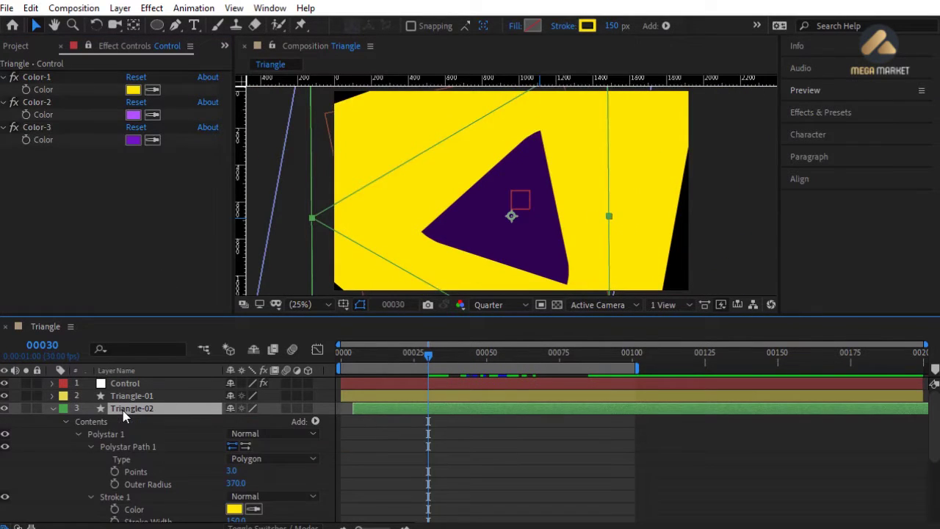
alt+click(114, 510)
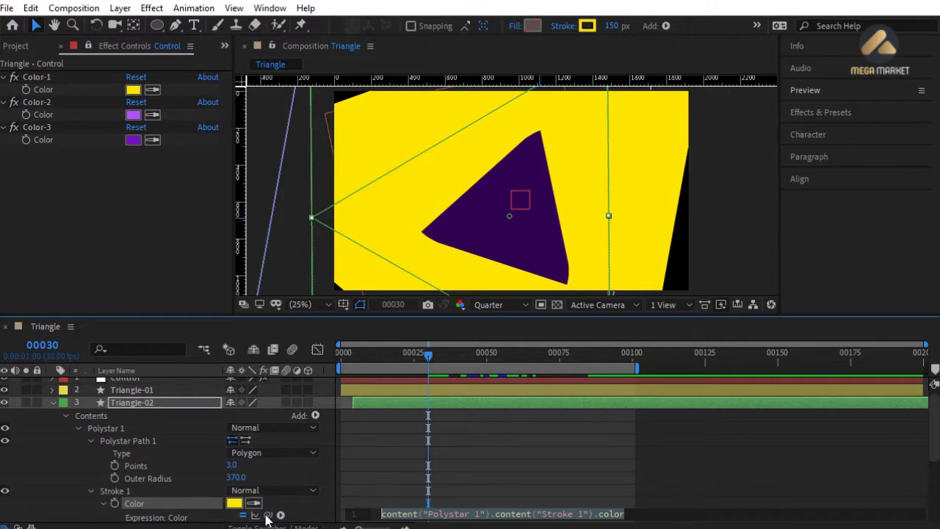
mouse_move(268, 511)
mouse_down()
mouse_move(103, 180)
mouse_move(37, 114)
mouse_up()
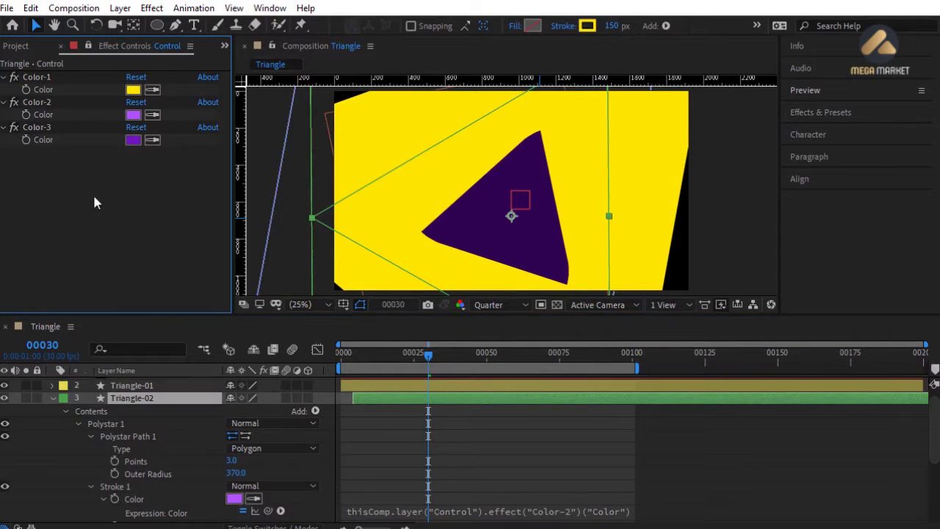
click(52, 398)
- Link Triangle-03's stroke color by expression to Control's Color-3 and scrub through the animation to check the colors
click(132, 420)
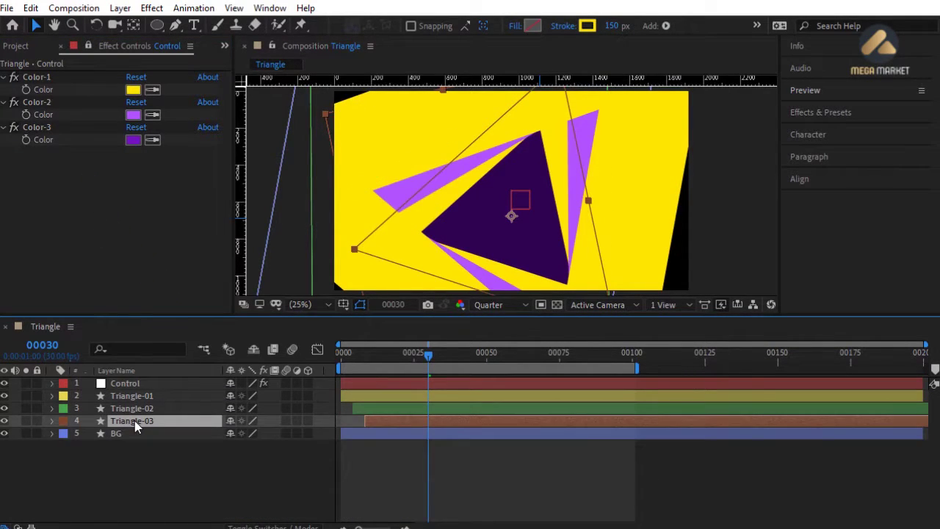
key(u)
key(u)
scroll(506, 455, down, 1)
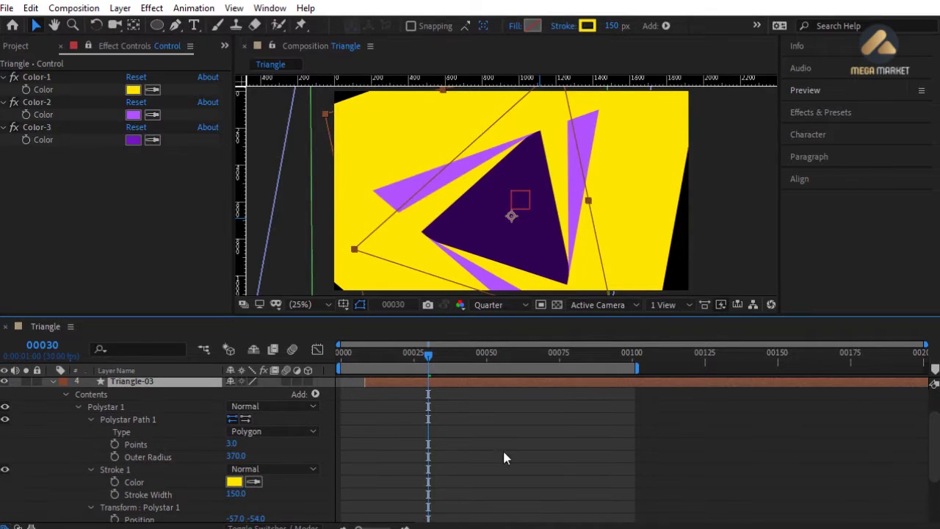
alt+click(115, 482)
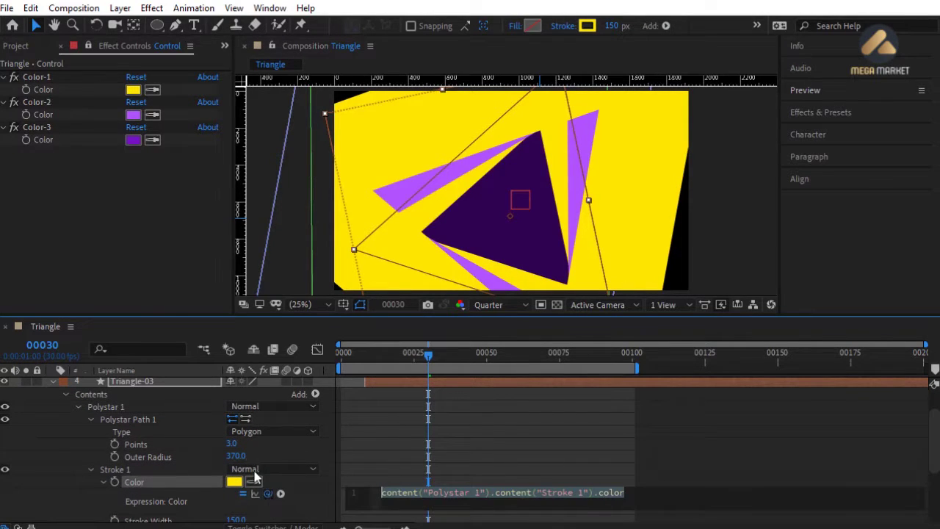
drag(268, 493, 47, 139)
click(83, 210)
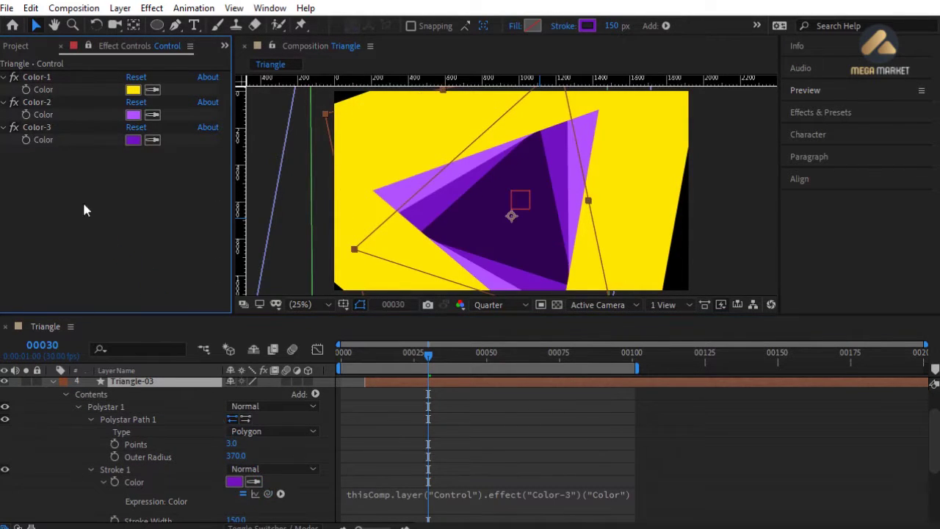
click(52, 382)
click(430, 456)
mouse_move(347, 355)
mouse_down()
mouse_move(592, 369)
mouse_move(447, 363)
mouse_move(421, 443)
mouse_up()
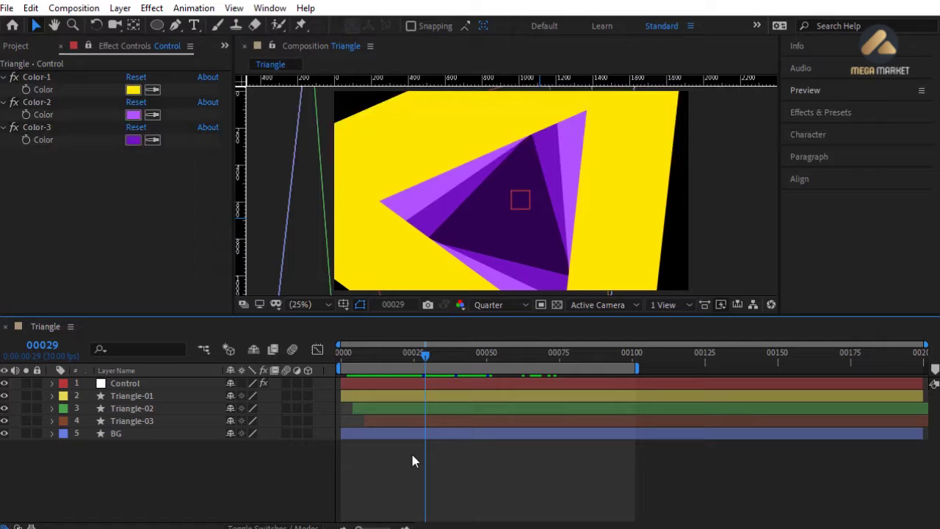
- Duplicate the three triangle layers and stack the copies between Triangle-03 and BG in yellow, green, brown label order
click(381, 422)
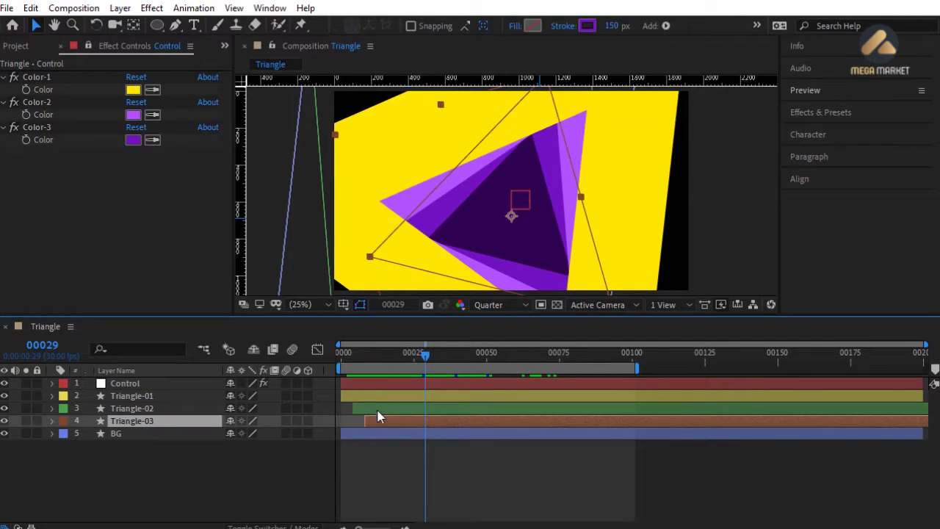
shift+click(369, 397)
key(ctrl+d)
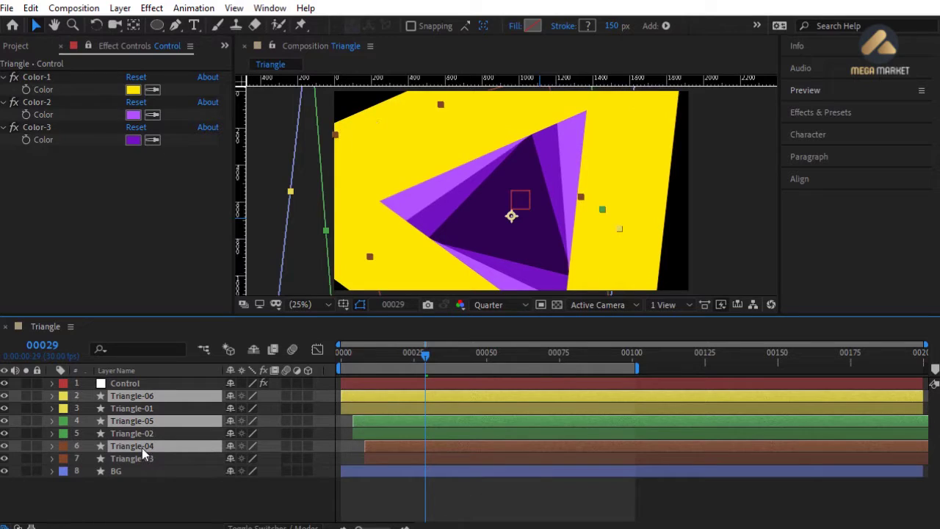
drag(141, 447, 143, 460)
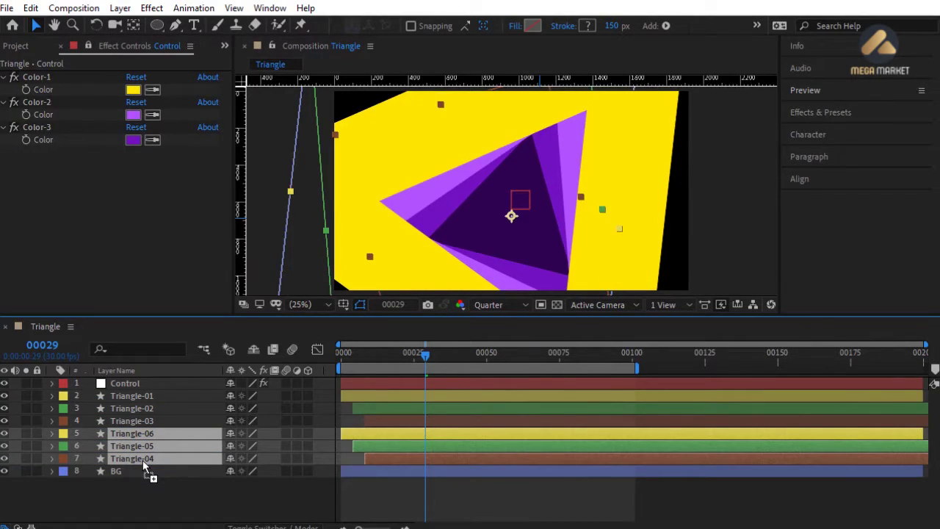
- Shift Triangle-06, Triangle-05 and Triangle-04 together so Triangle-06 starts at frame 8, and offset all three five more frames to the right
click(365, 355)
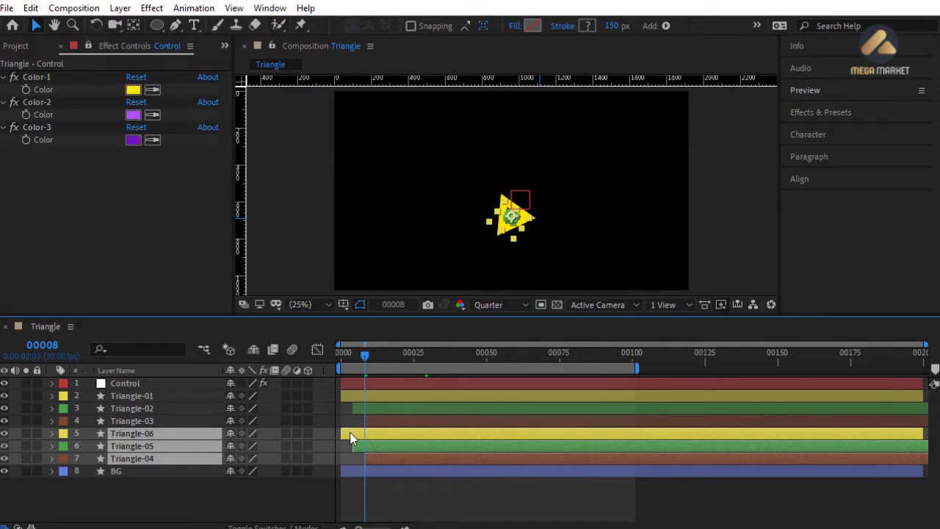
drag(349, 432, 372, 435)
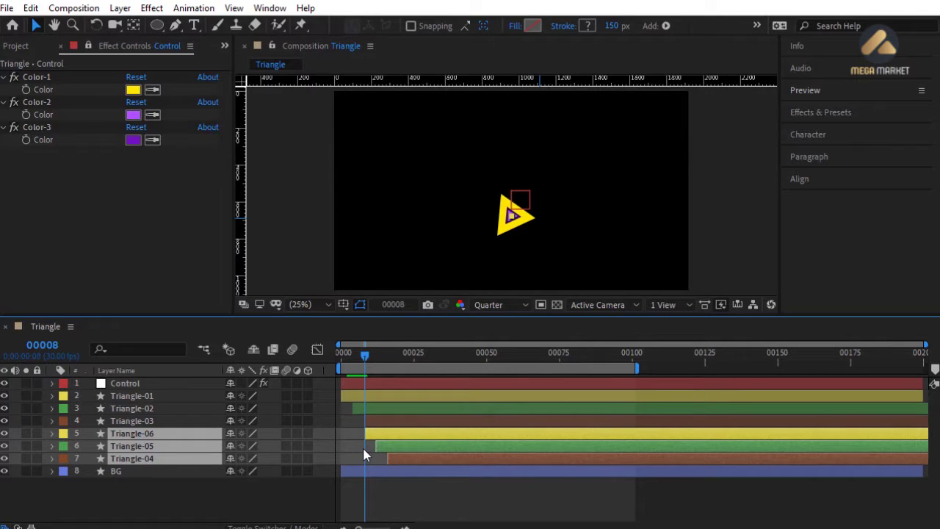
key(alt+Page_Down)
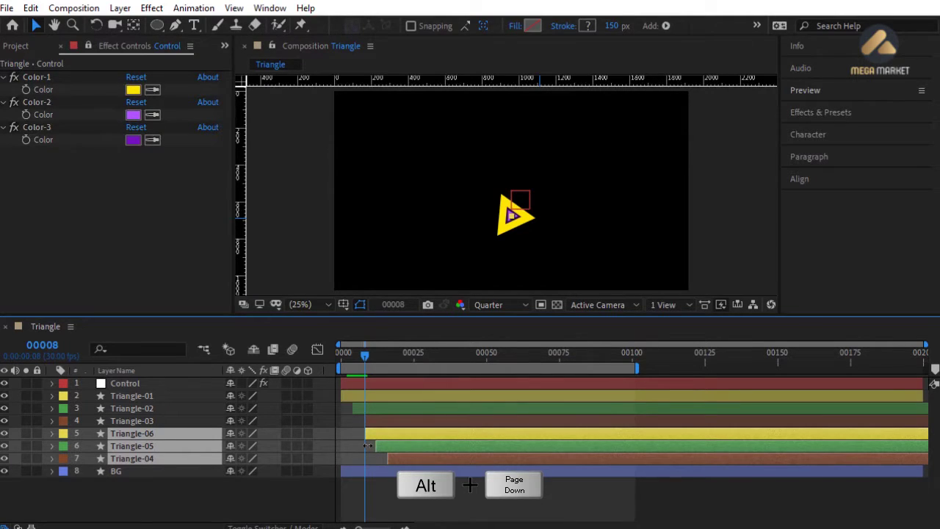
key(alt+Page_Down)
key(alt+Page_Down)
key(alt+Page_Down)
key(alt+Page_Down)
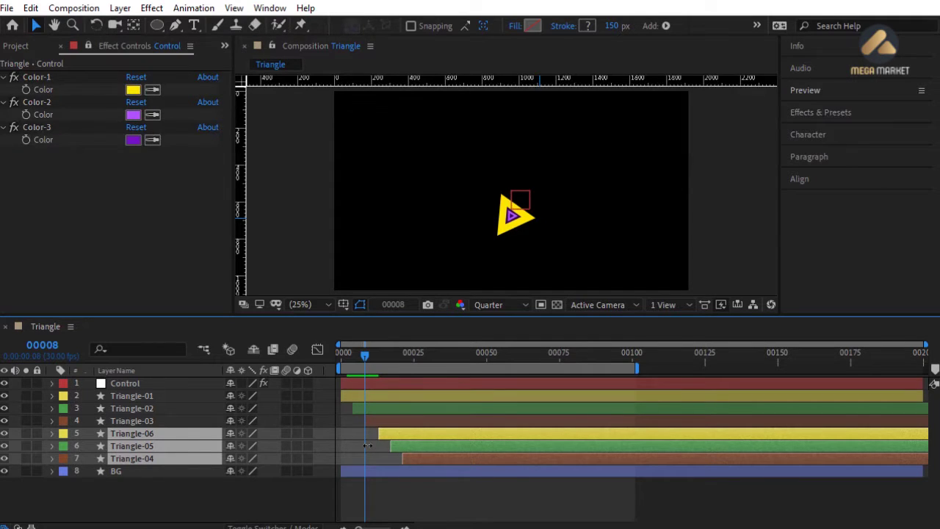
- Duplicate Triangle-06, Triangle-05 and Triangle-04, stack the copies just above BG, and offset them to start five frames after frame 21
key(ctrl+d)
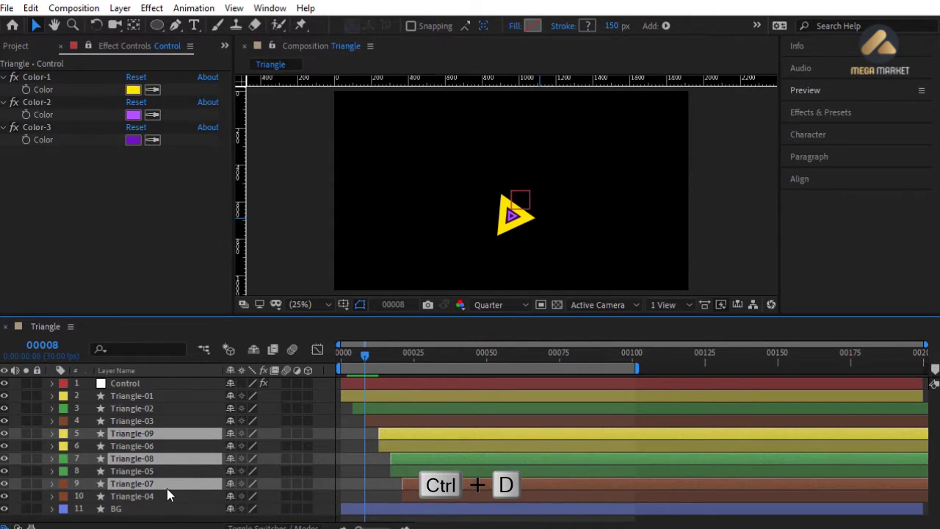
drag(167, 488, 168, 506)
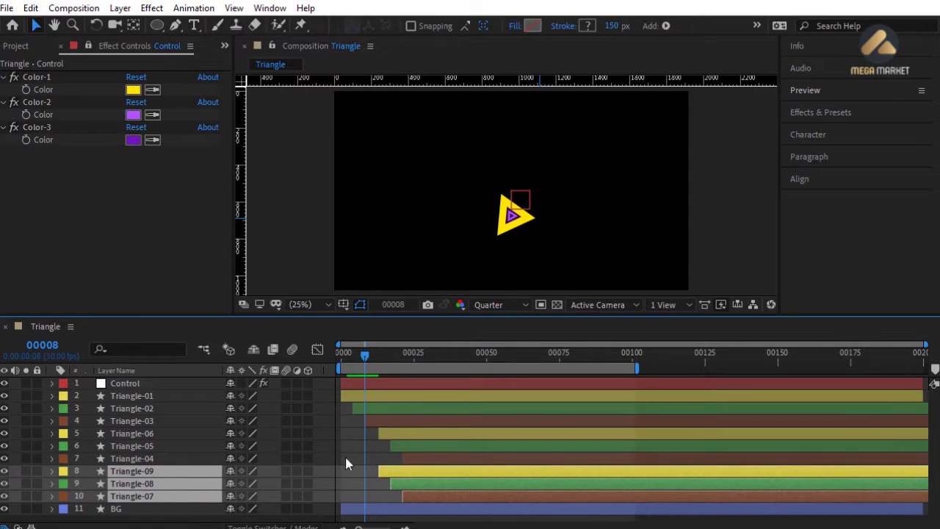
click(404, 354)
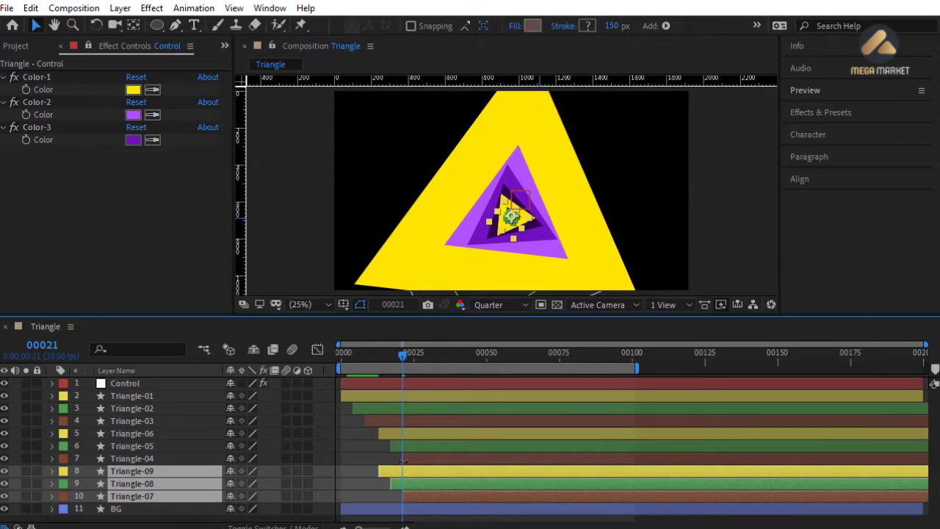
drag(411, 472, 419, 474)
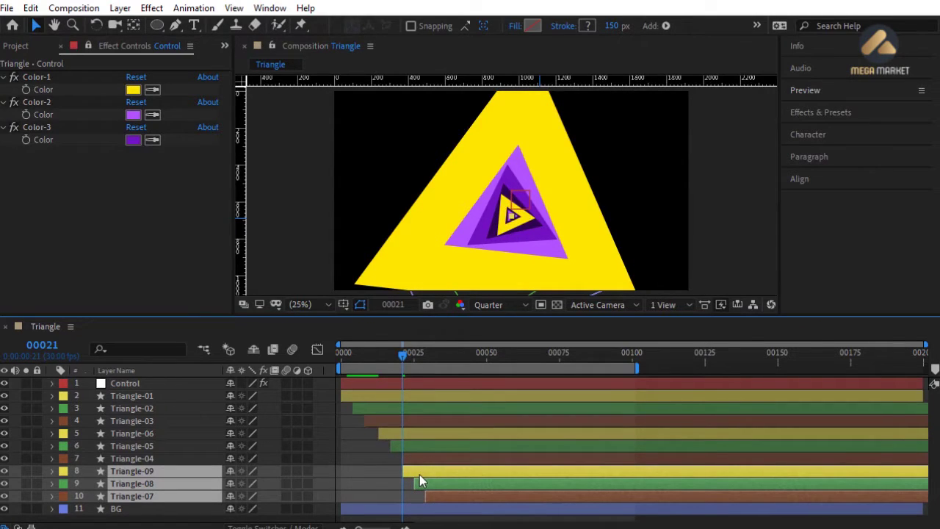
key(alt+Page_Down)
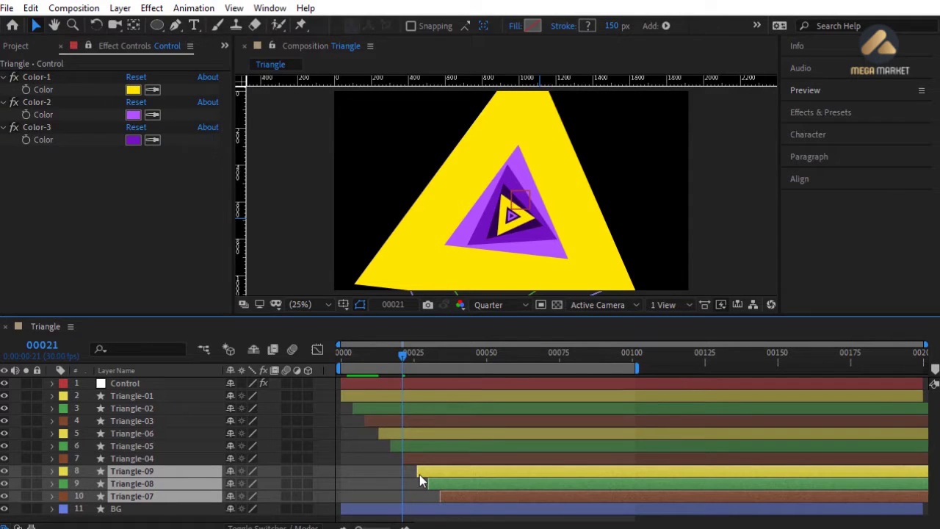
- Reveal the keyframed properties of all nine triangle layers and maximize the timeline
click(447, 394)
shift+click(473, 495)
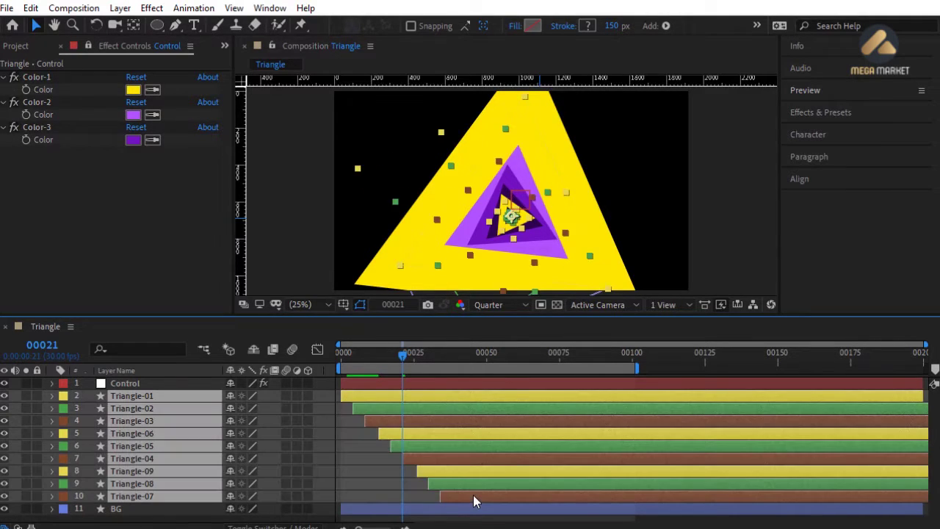
key(u)
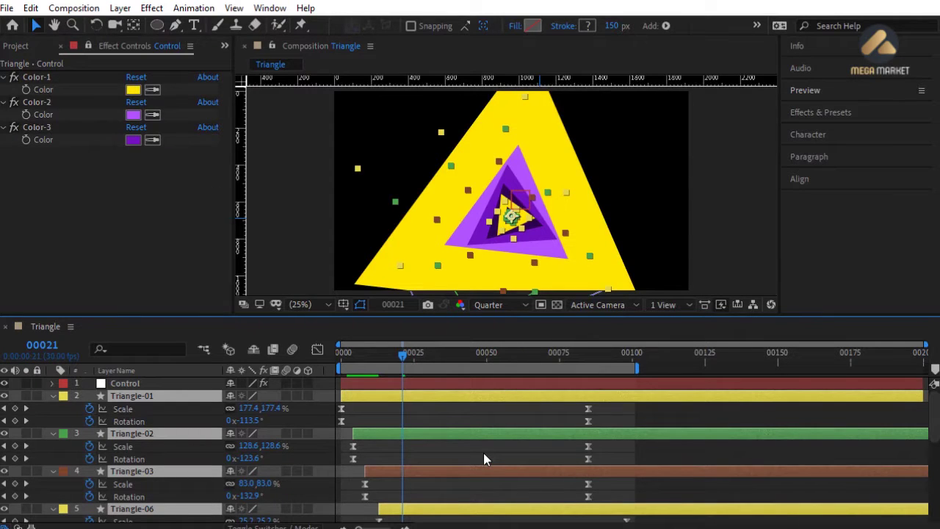
key(grave)
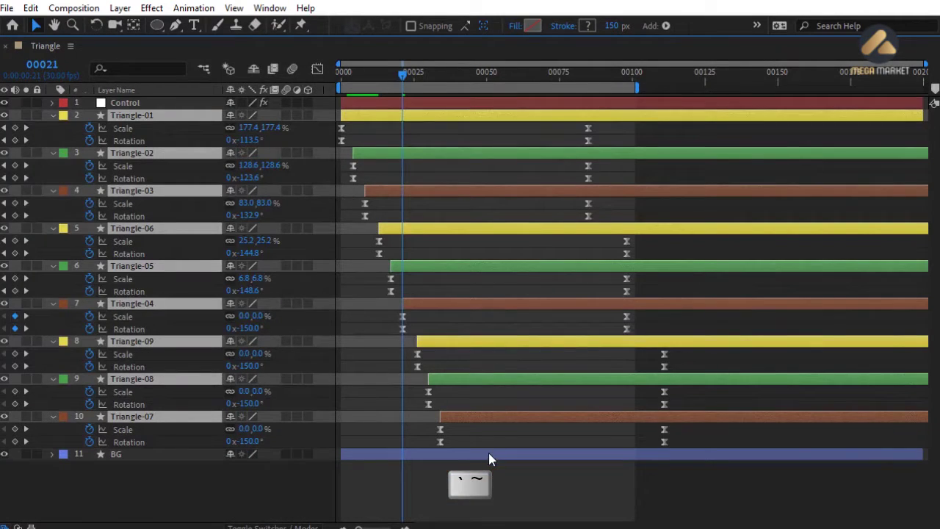
- Move the ending Scale and Rotation keyframes of Triangle-06, Triangle-05 and Triangle-04 to frame 90
click(591, 75)
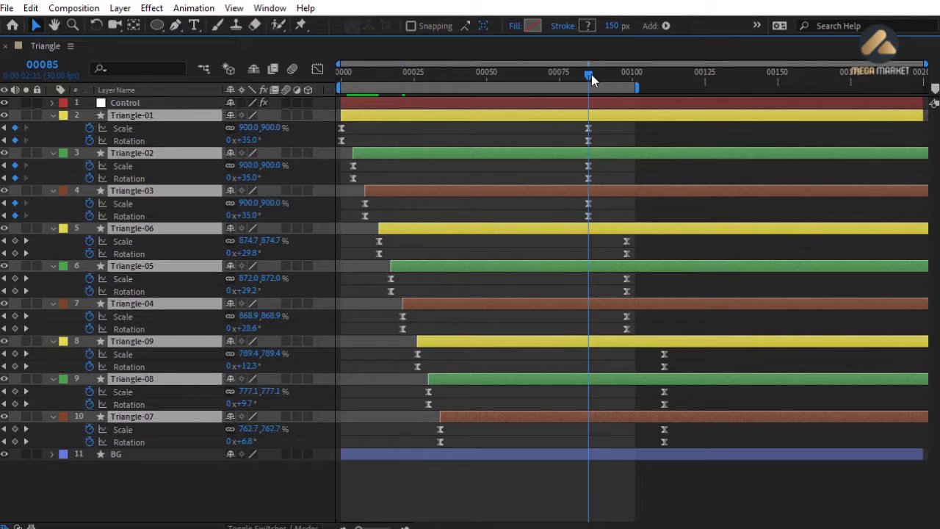
click(563, 117)
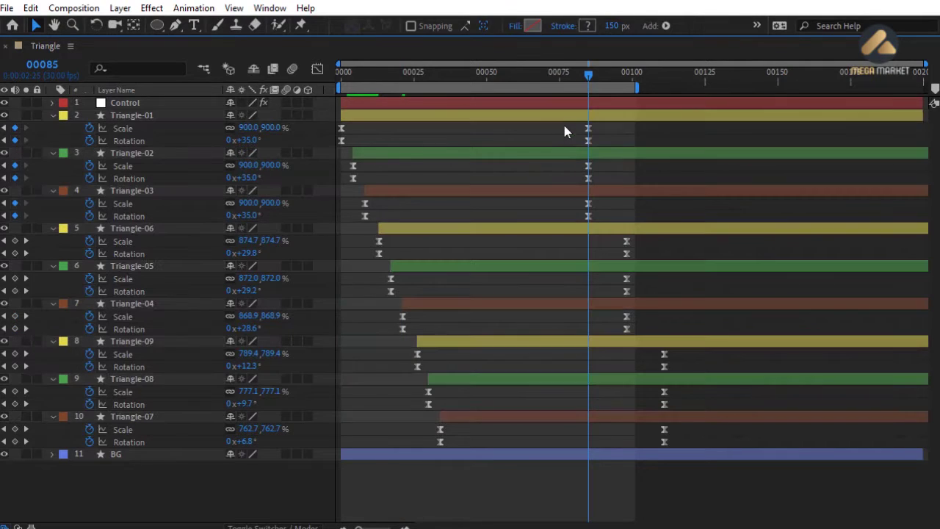
shift+click(567, 190)
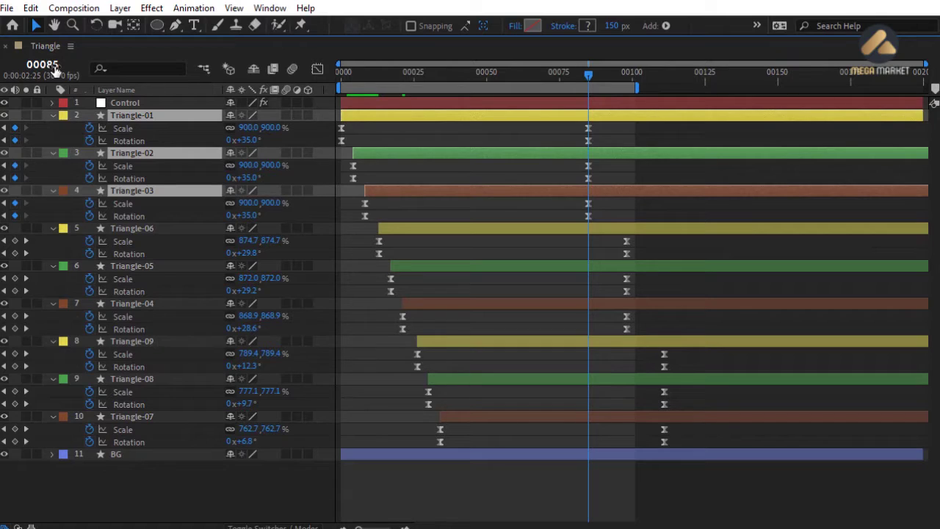
click(625, 76)
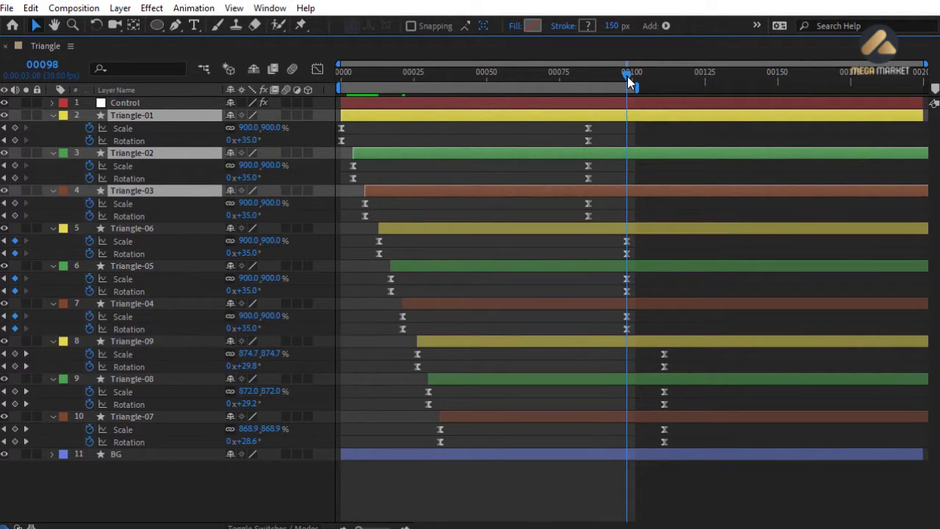
drag(627, 80, 605, 82)
drag(609, 238, 635, 334)
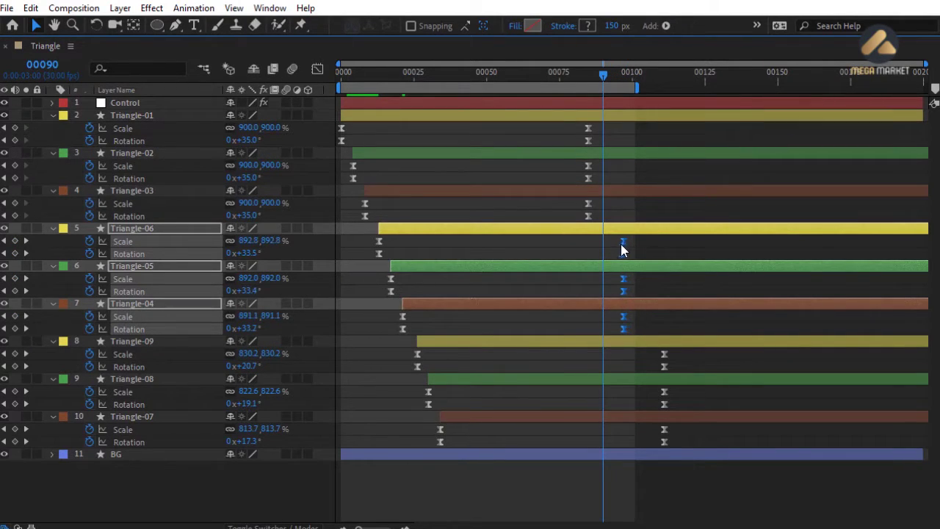
drag(622, 248, 613, 245)
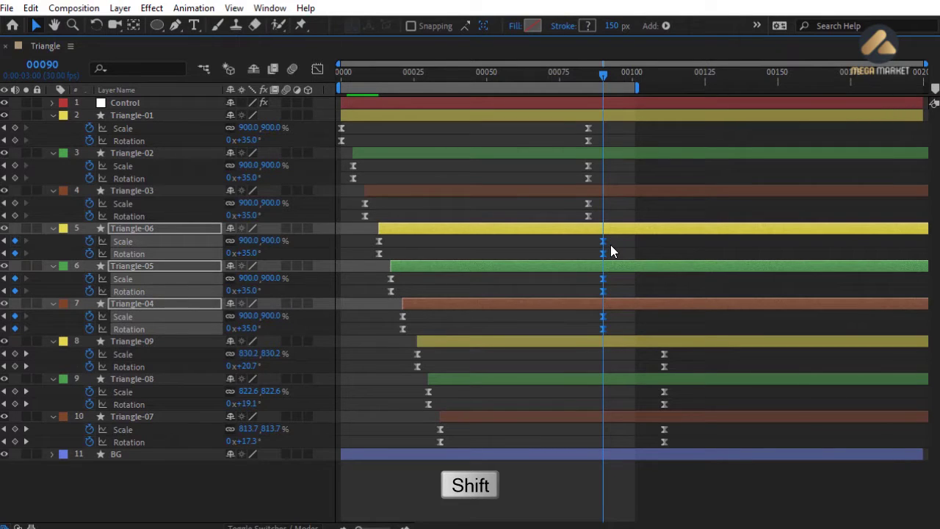
- Move the ending Scale and Rotation keyframes of Triangle-09, Triangle-08 and Triangle-07 to frame 95
drag(603, 75, 618, 80)
drag(653, 347, 685, 435)
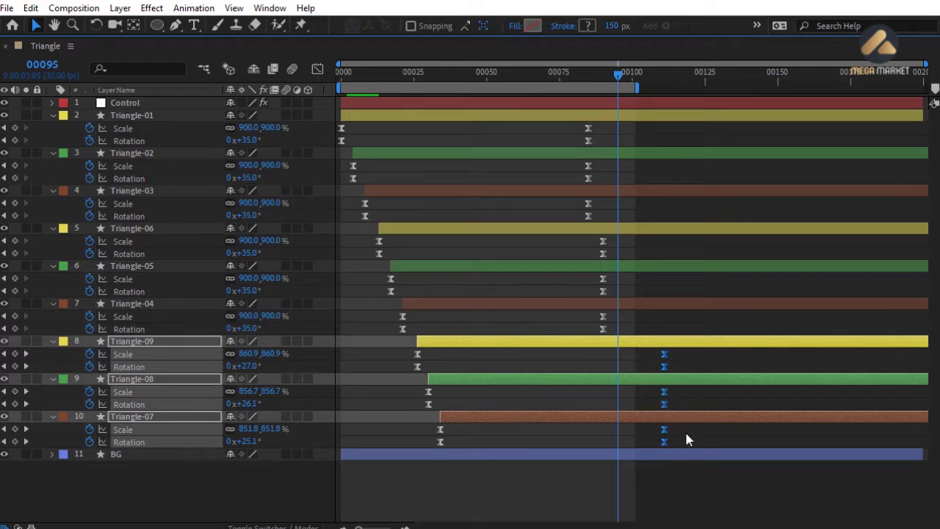
drag(663, 356, 619, 362)
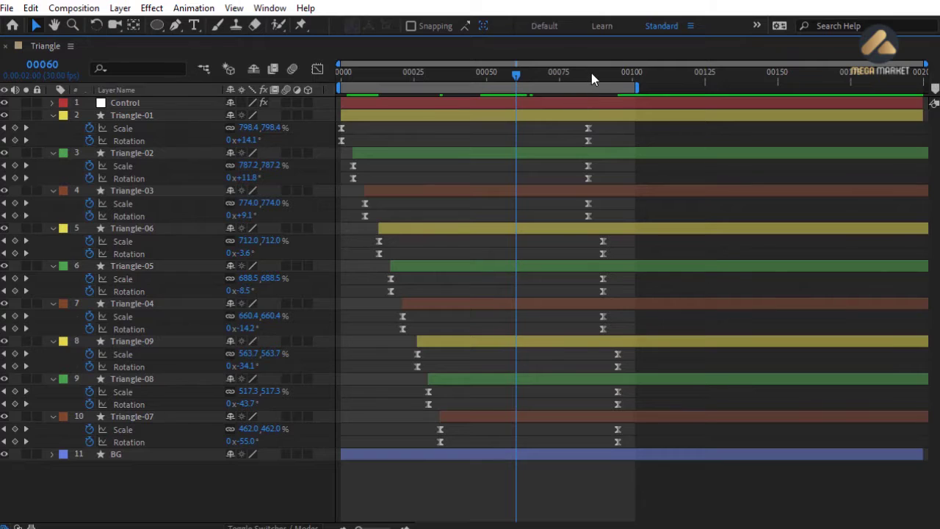
- At frame 85, set the ending Scale of Triangle-02 to 850% and of Triangle-03 to 800%
click(591, 73)
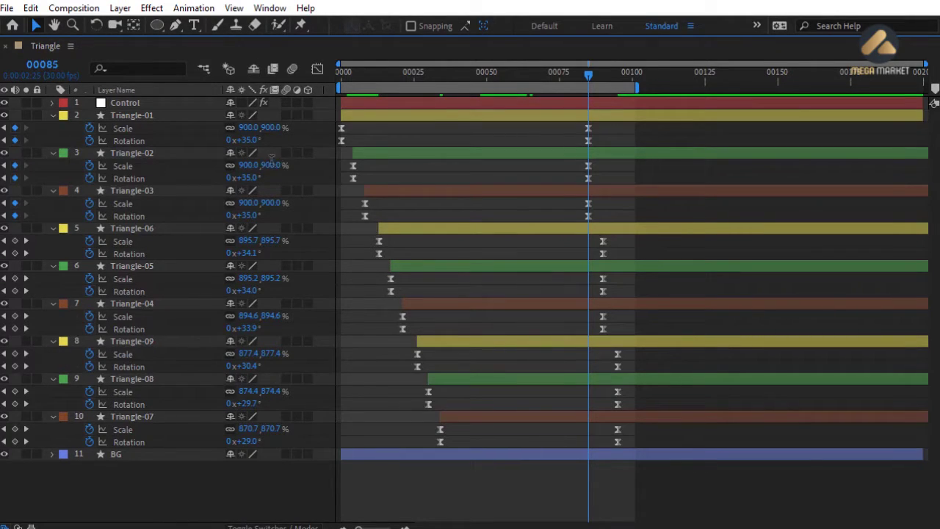
click(272, 163)
text(850)
key(Return)
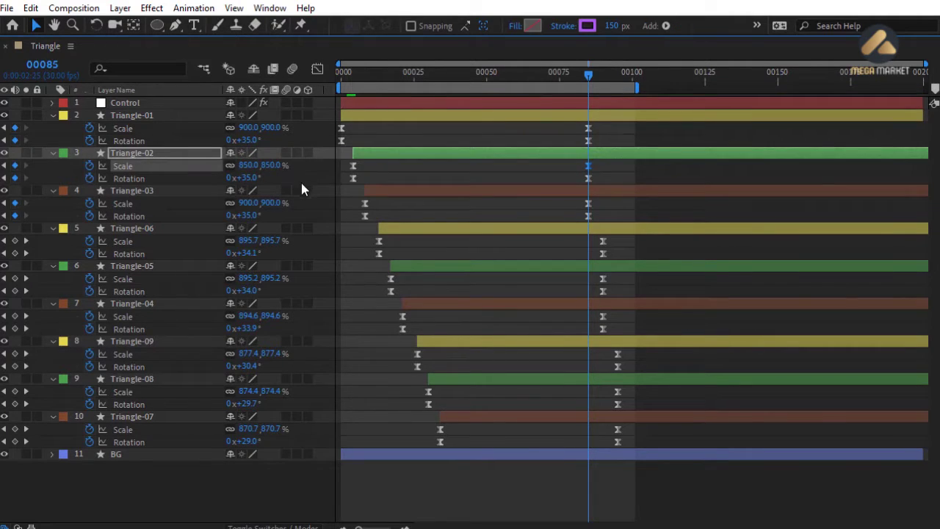
click(270, 203)
text(8)
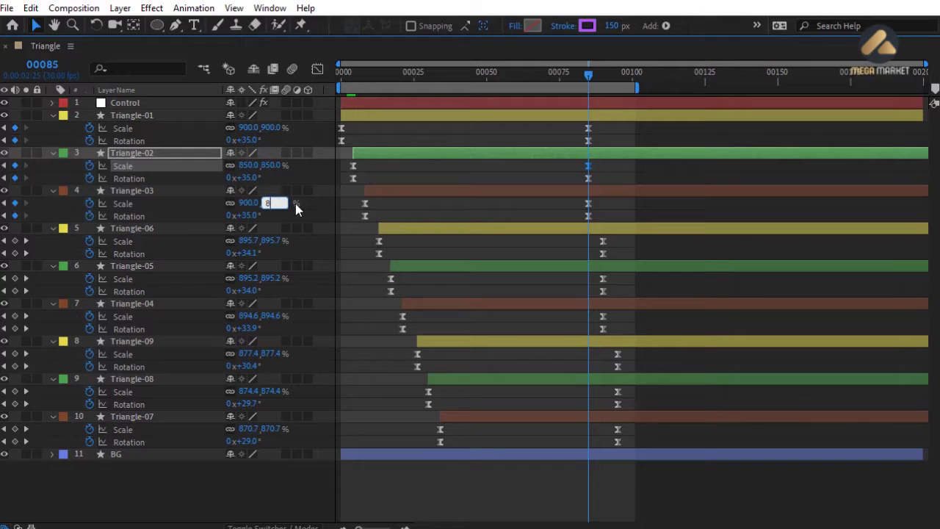
text(00)
key(Return)
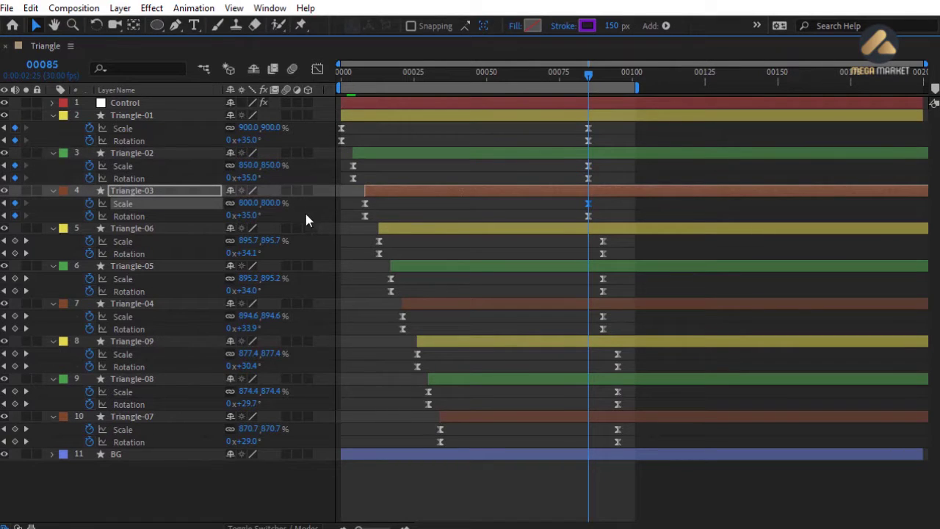
- At frame 90, set the ending Scale of Triangle-06 to 750%, Triangle-05 to 700% and Triangle-04 to 650%
click(574, 234)
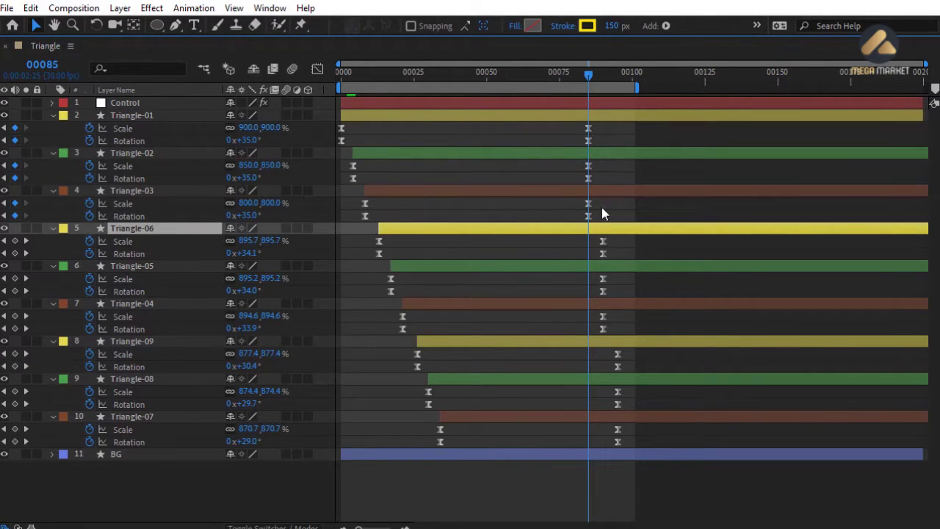
drag(592, 77, 603, 76)
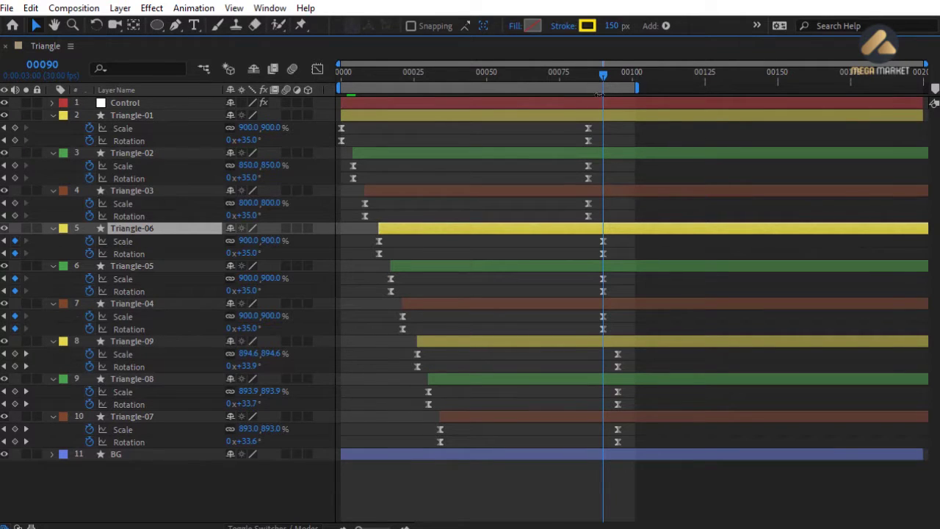
click(270, 242)
text(750)
key(Return)
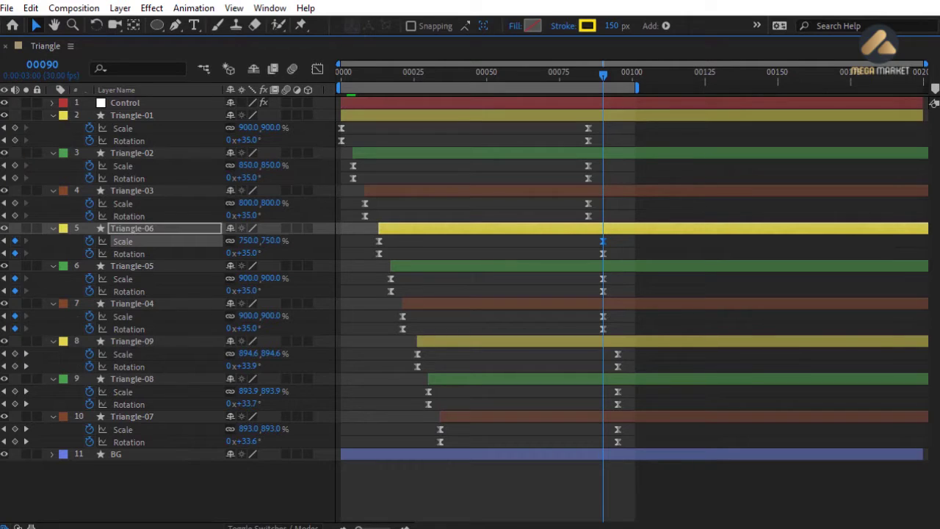
click(270, 279)
text(700)
key(Return)
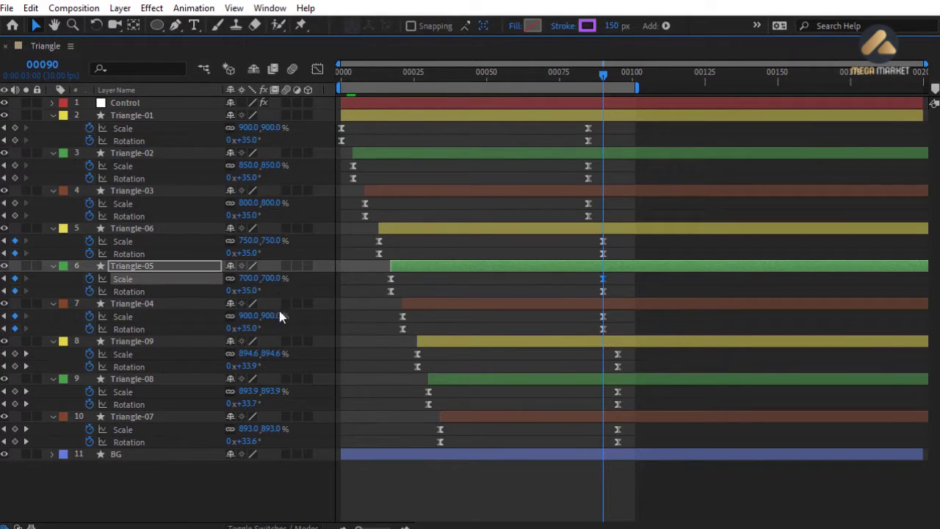
click(272, 316)
text(650)
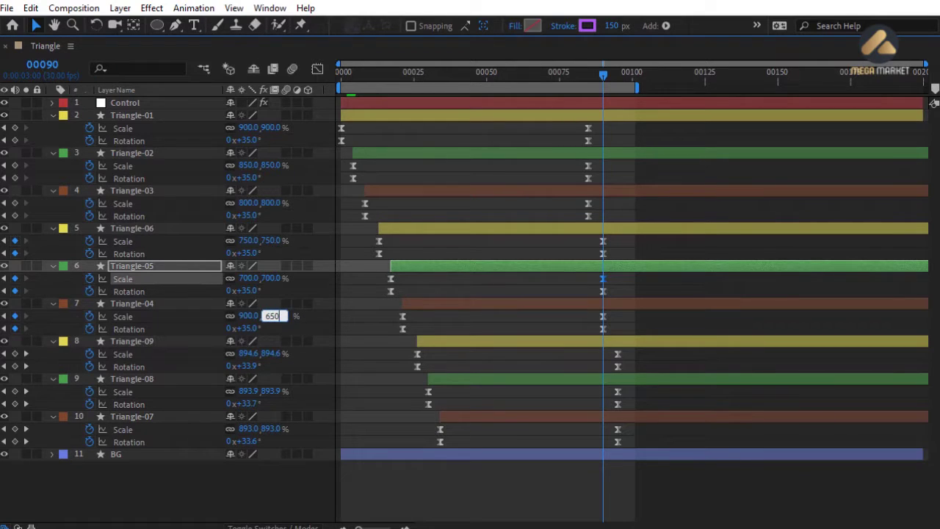
key(Return)
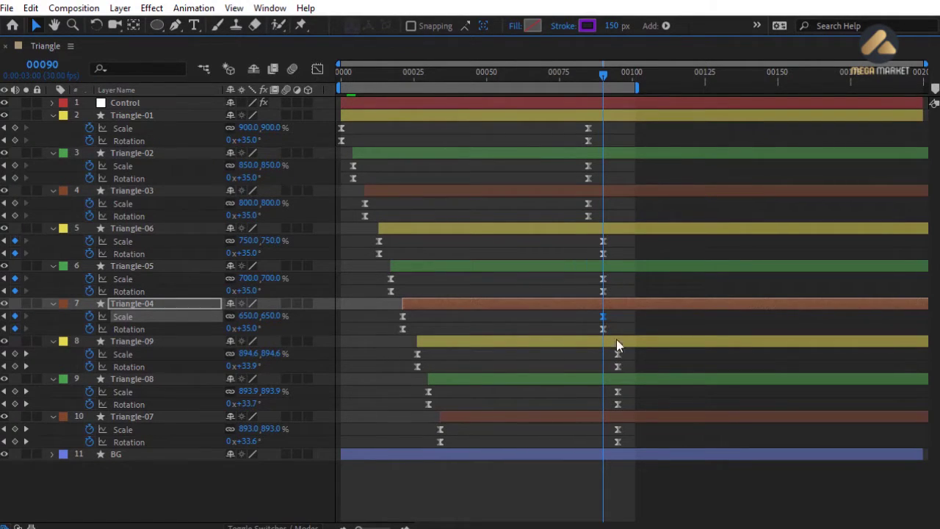
- At frame 95, set the ending Scale of Triangle-09 to 600%, Triangle-08 to 550% and Triangle-07 to 500%
drag(615, 75, 618, 75)
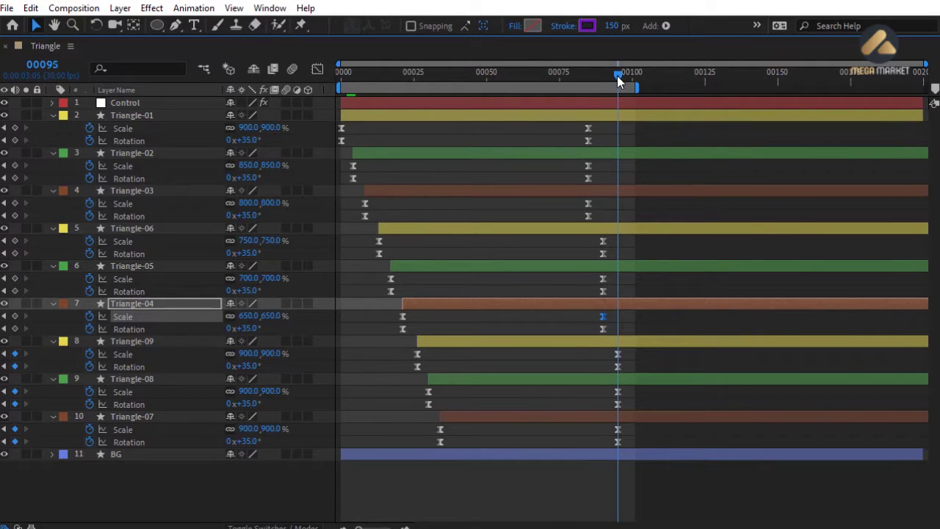
click(270, 354)
text(600)
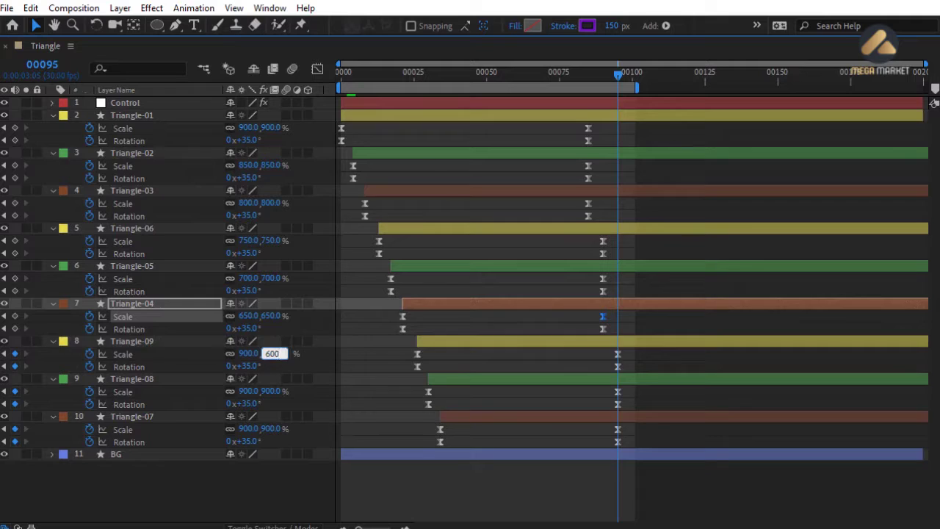
key(Return)
click(270, 392)
text(55)
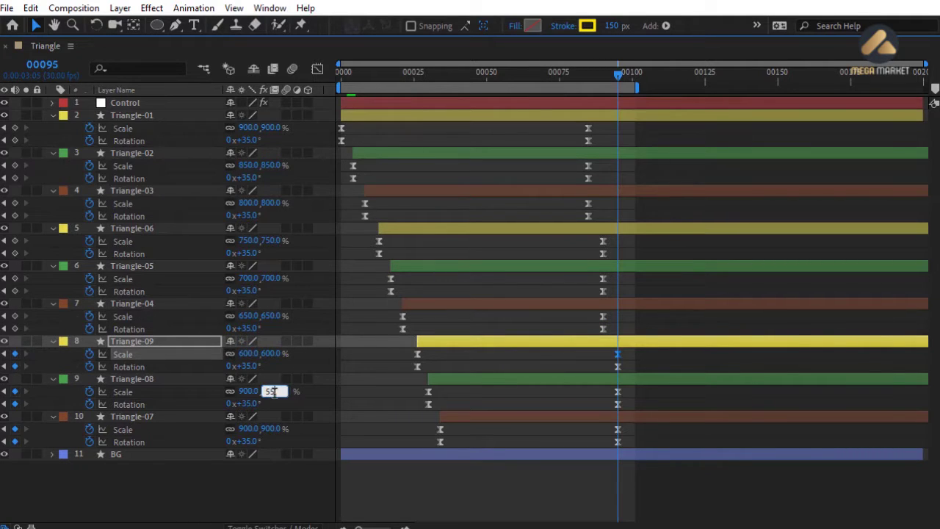
text(0)
key(Return)
click(270, 429)
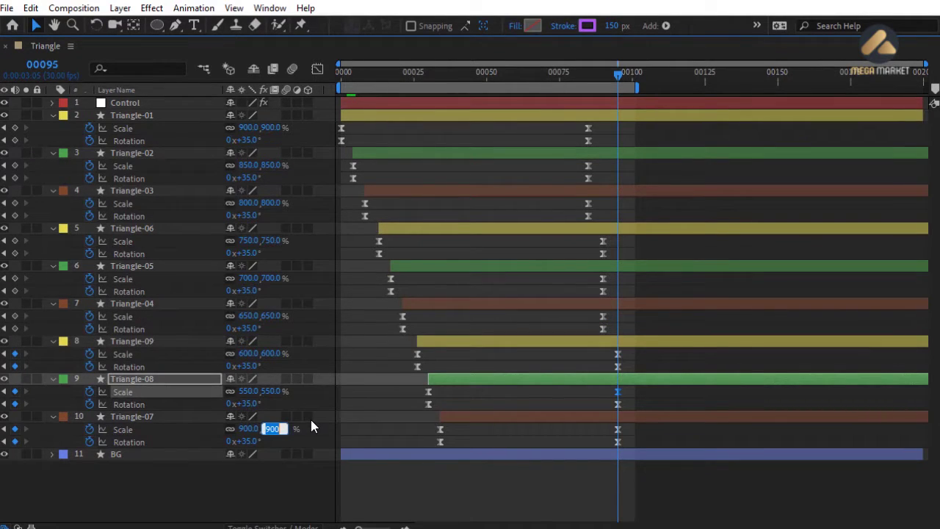
text(500)
key(Return)
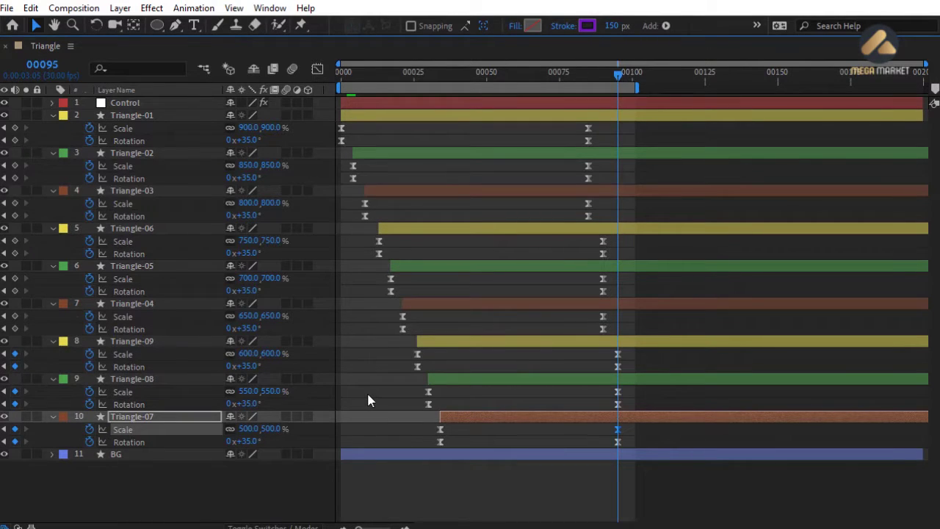
- At frame 85, set the ending Rotation of Triangle-02 to 25° and of Triangle-03 to 15°
click(368, 394)
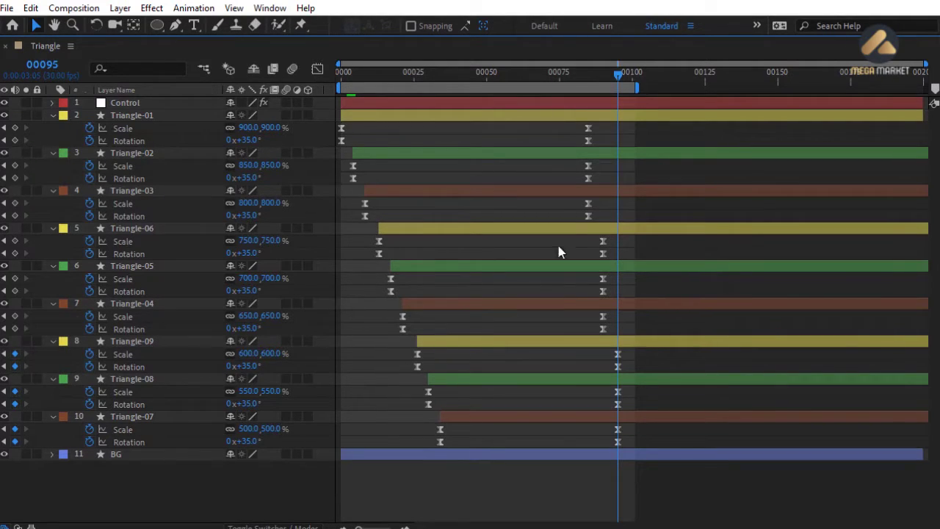
click(588, 73)
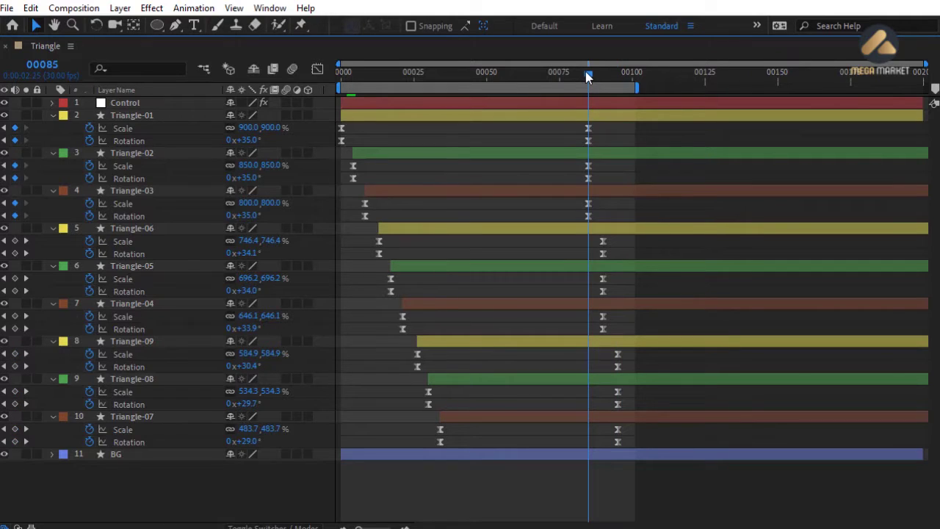
click(257, 177)
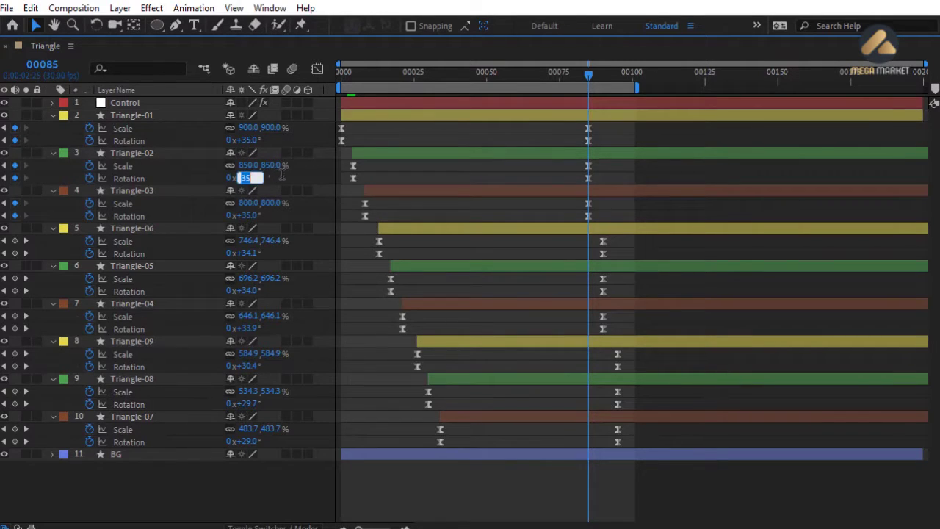
text(25)
key(Return)
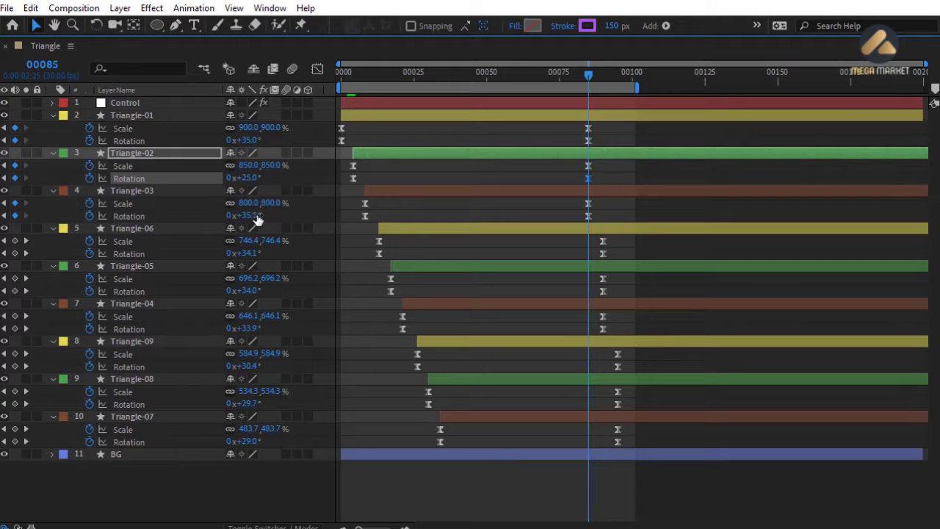
click(248, 216)
text(15)
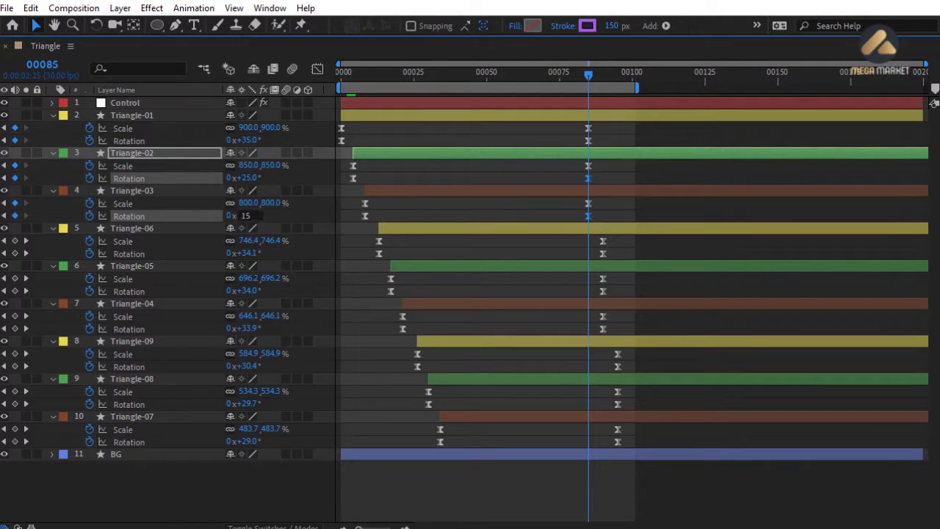
key(Return)
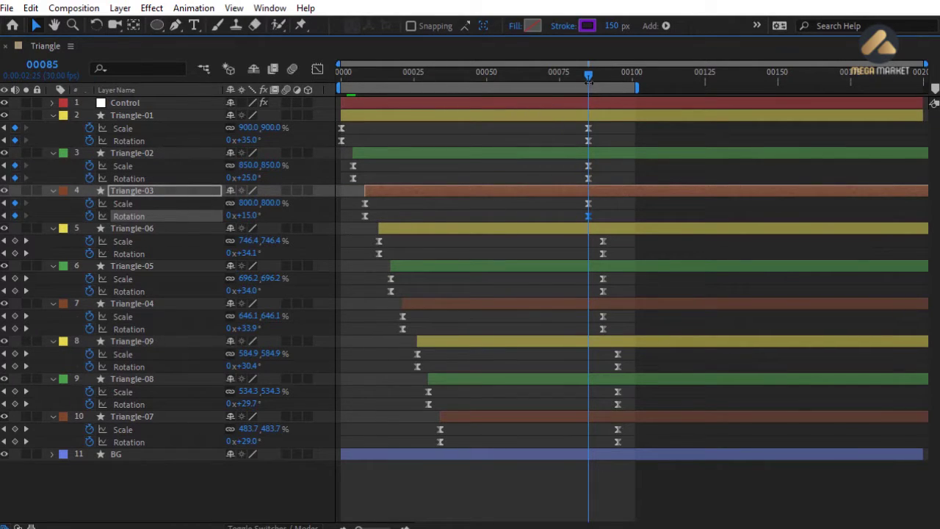
- At frame 90, set the ending Rotation of Triangle-06 to 5°, Triangle-05 to -5° and Triangle-04 to -15°
click(601, 76)
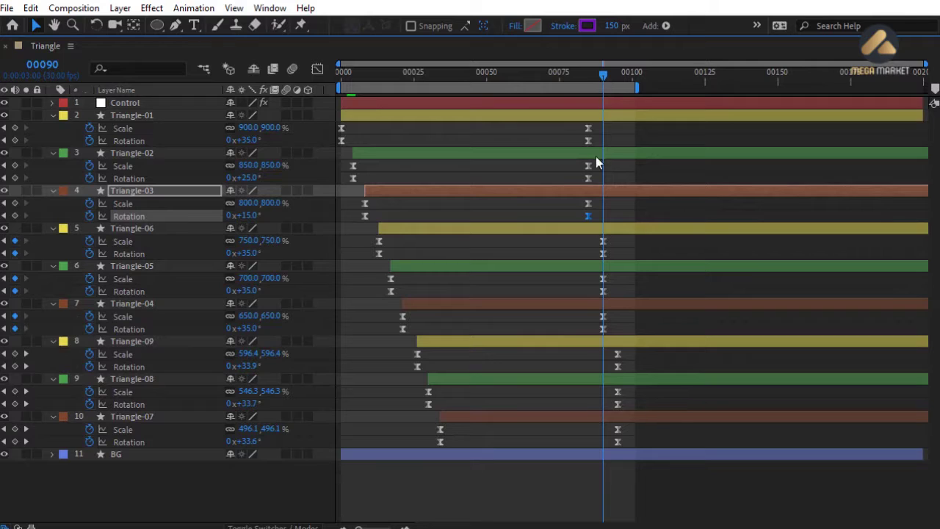
click(571, 227)
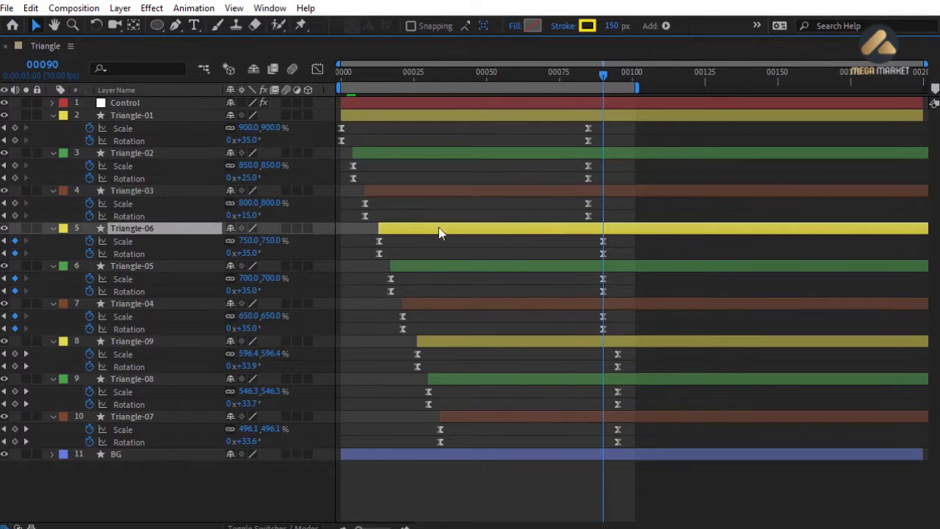
click(248, 254)
text(5)
key(Return)
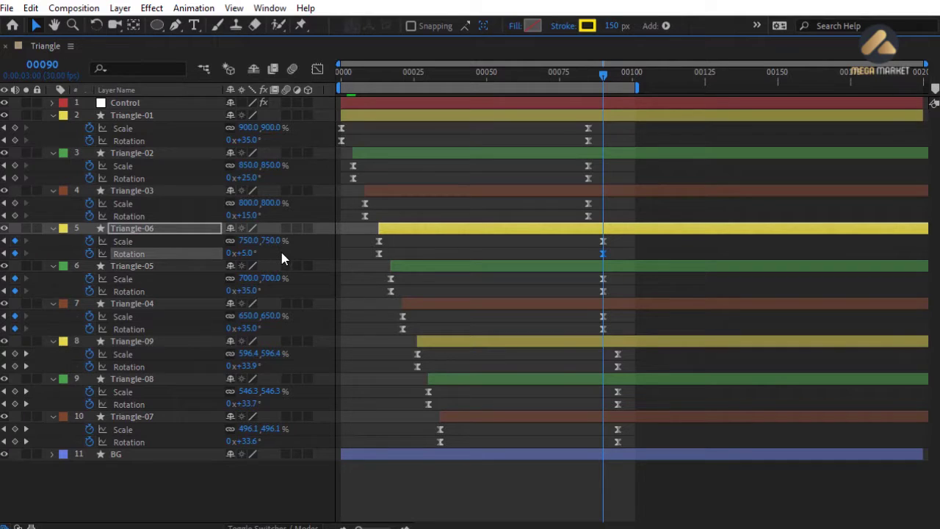
click(247, 290)
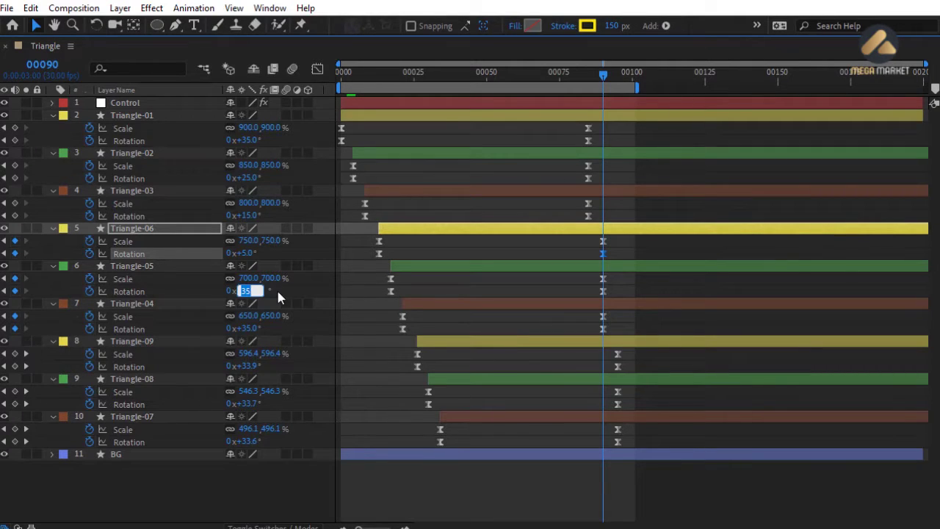
text(-5)
key(Return)
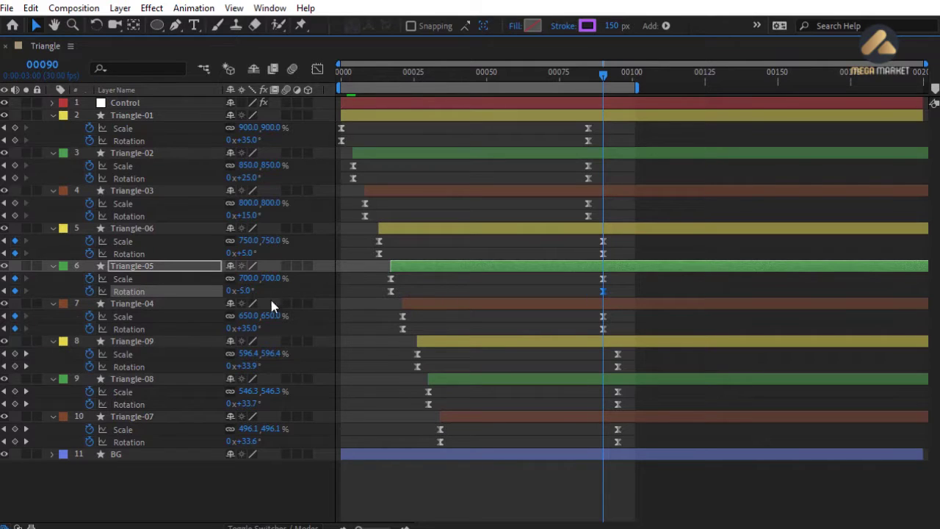
click(275, 332)
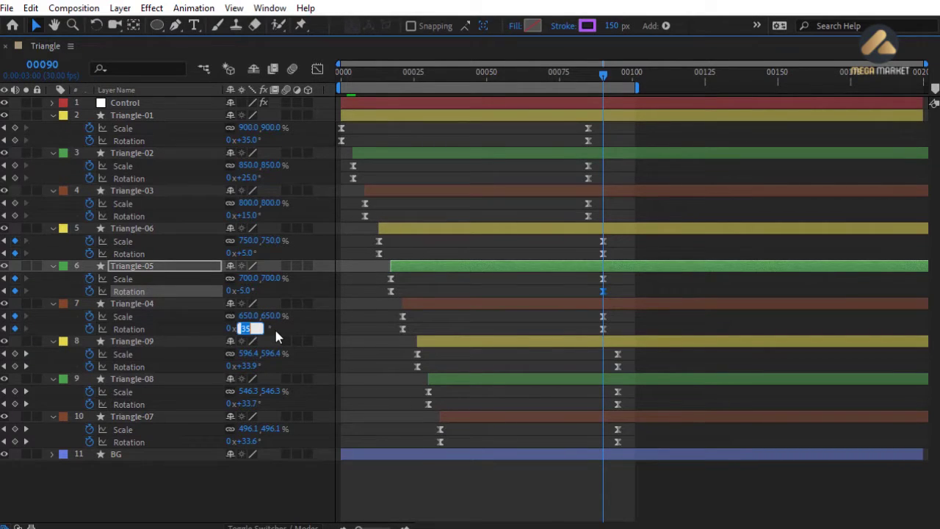
text(-15)
key(Return)
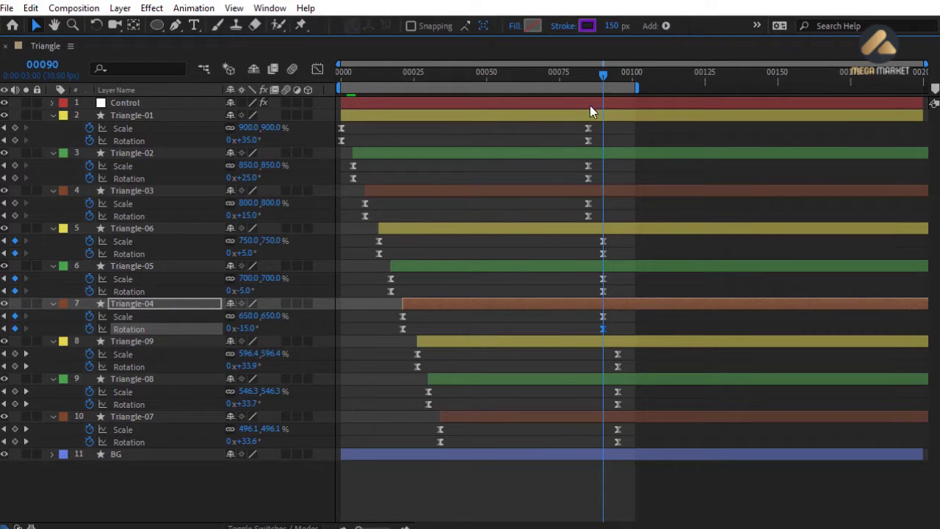
- At frame 95, set the ending Rotation of Triangle-09 to -25°, Triangle-08 to -35° and Triangle-07 to -45°
click(614, 75)
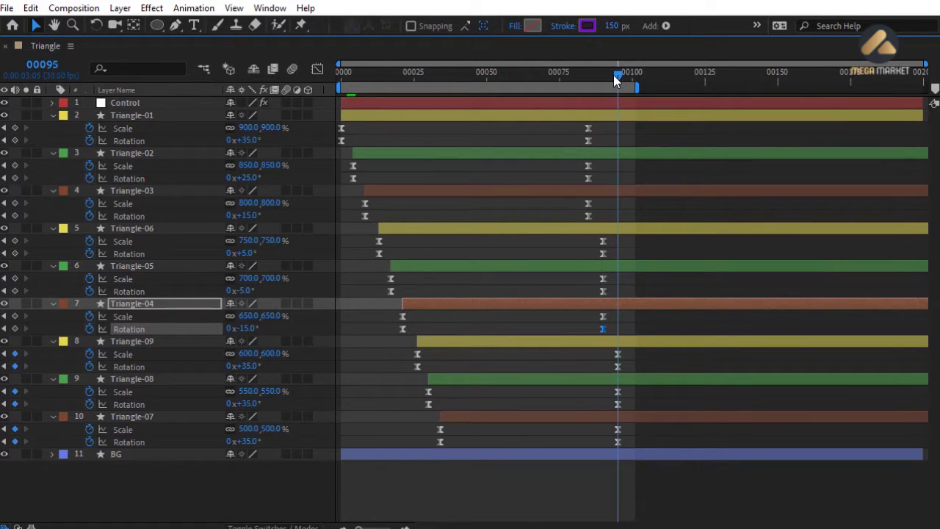
click(248, 366)
text(-25)
key(Return)
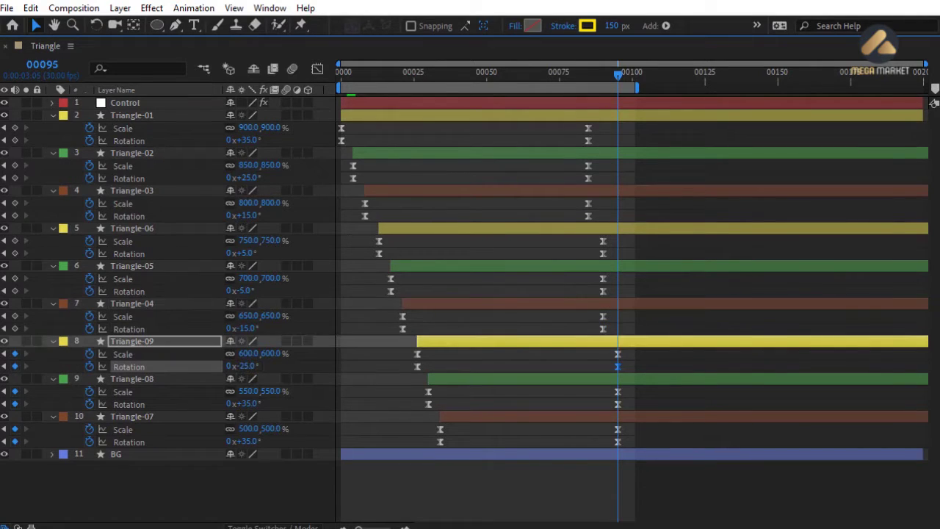
click(257, 404)
text(-35)
key(Return)
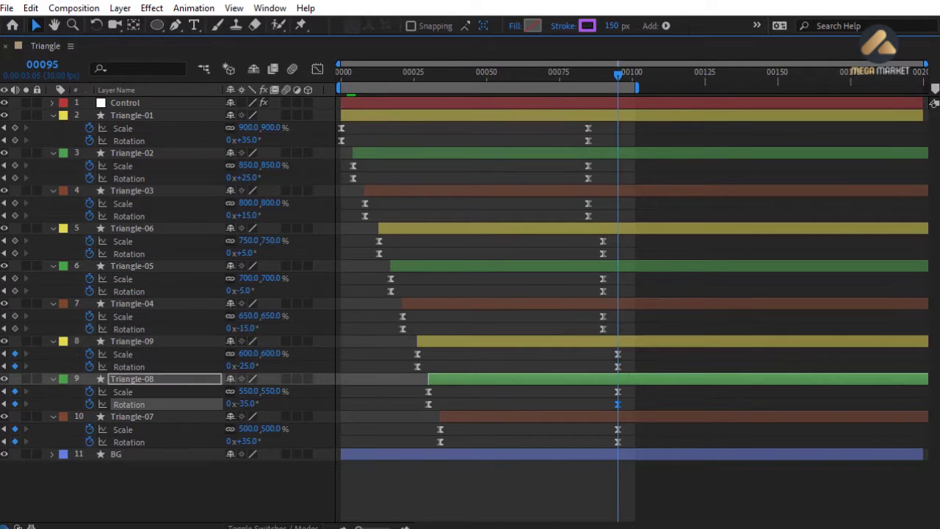
click(248, 439)
text(-45)
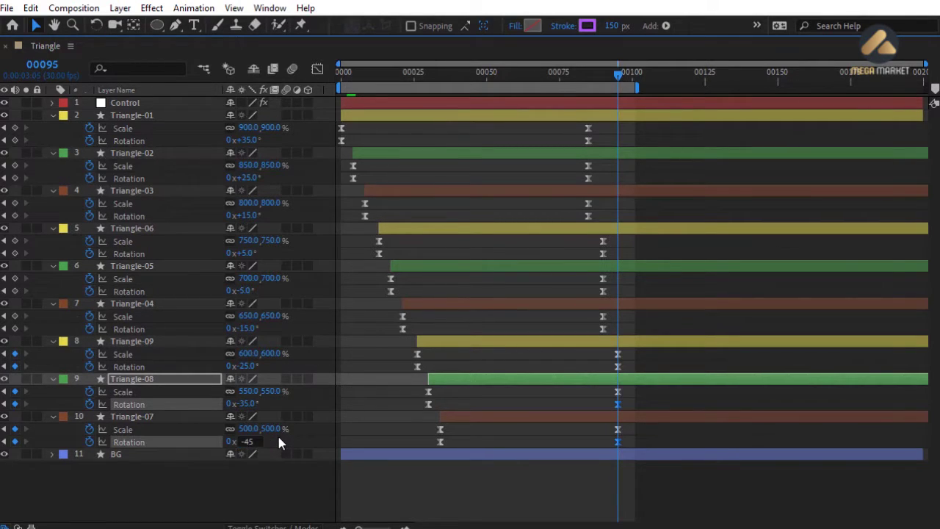
key(Return)
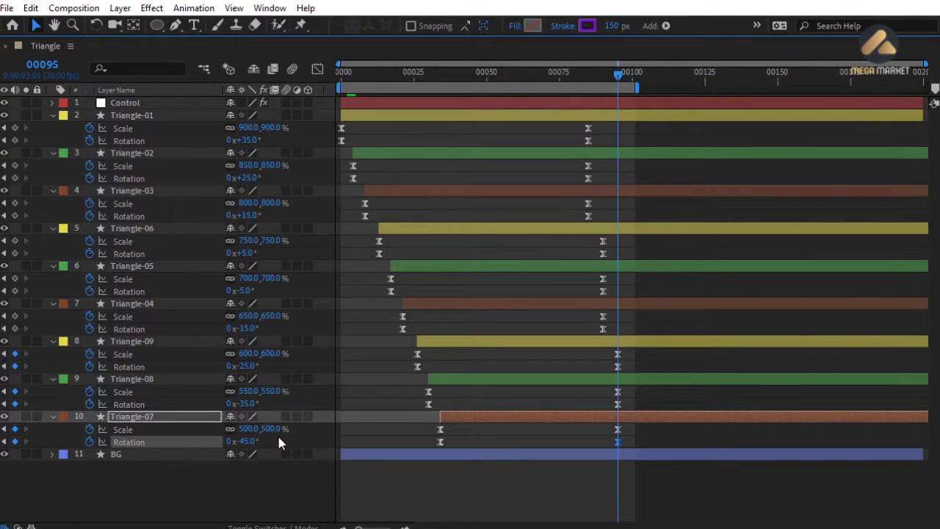
click(379, 432)
- Restore the full workspace, scrub from the start to frame 85 and play a preview of the triangle animation
key(grave)
click(356, 356)
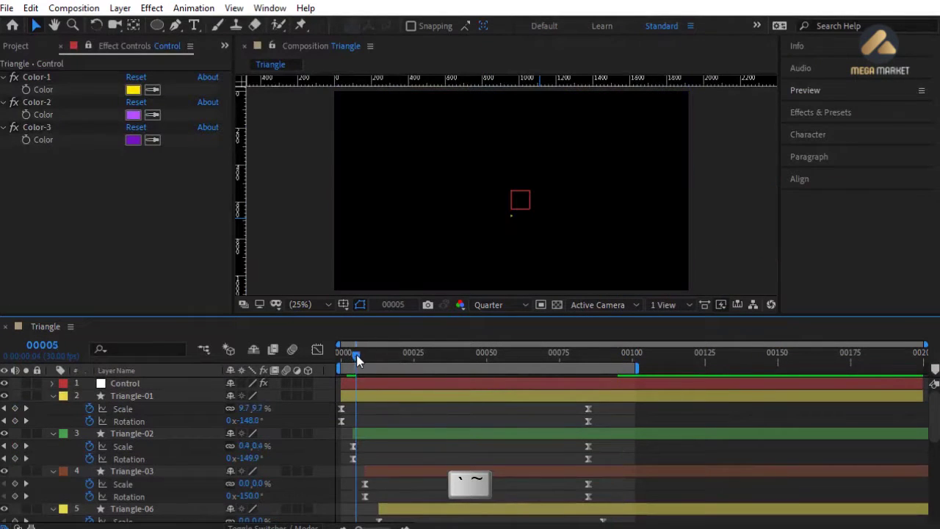
drag(357, 358, 588, 357)
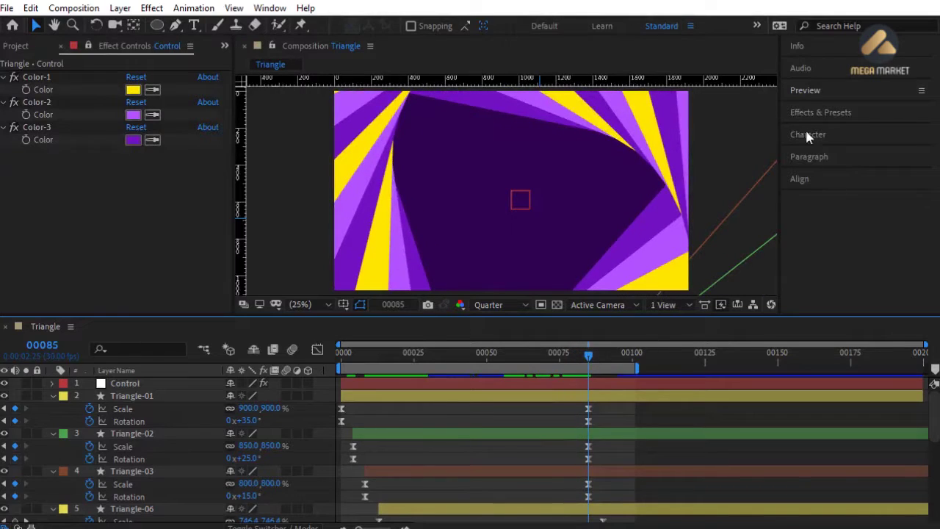
click(805, 90)
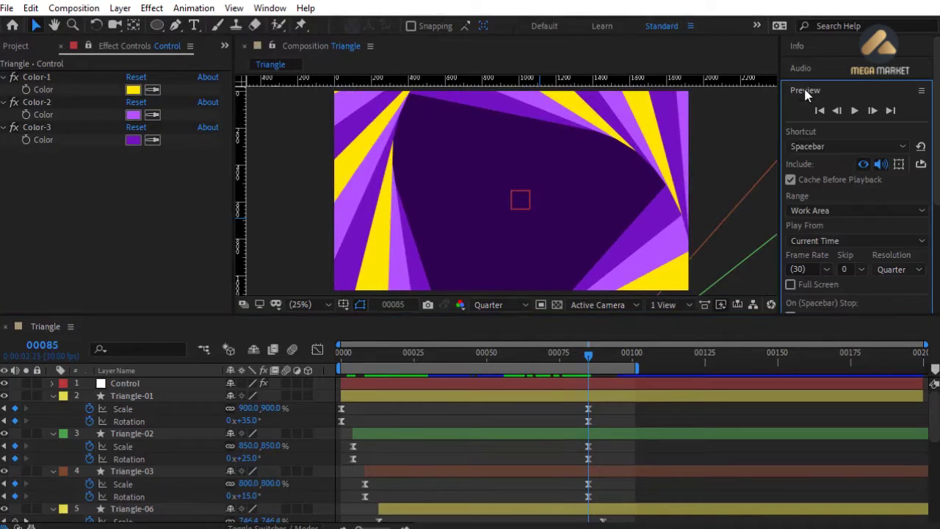
click(855, 112)
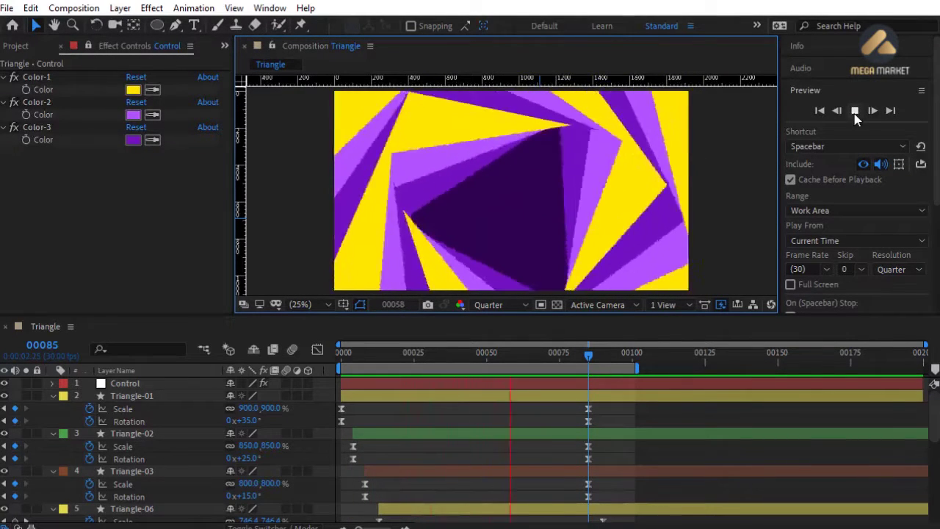
key(space)
- Collapse the properties of all layers in the timeline
key(ctrl+a)
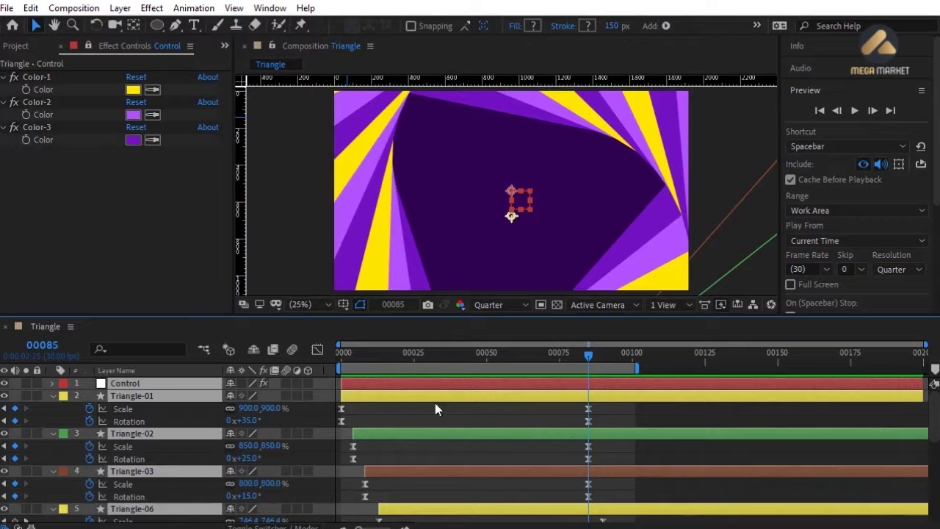
click(53, 396)
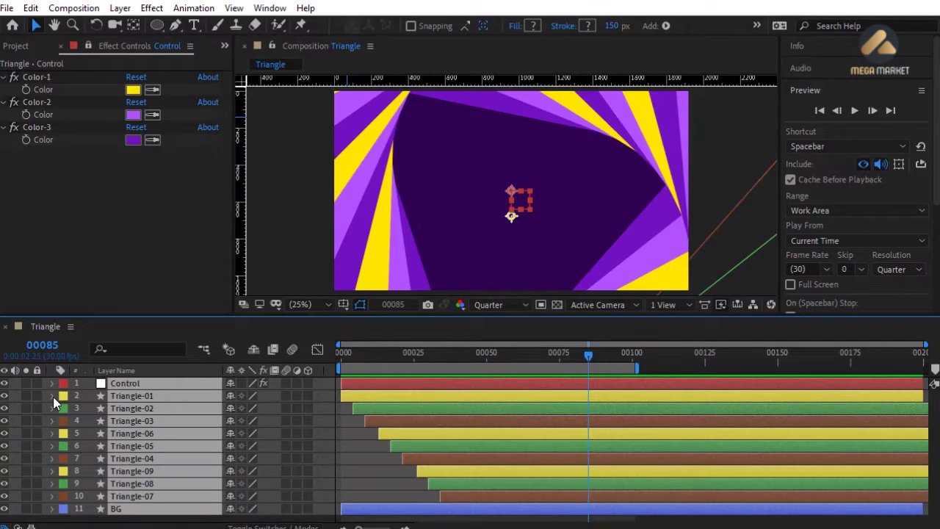
click(366, 452)
- Move to frame 130 and reveal the keyframed properties of all layers in an enlarged timeline
drag(614, 355, 719, 358)
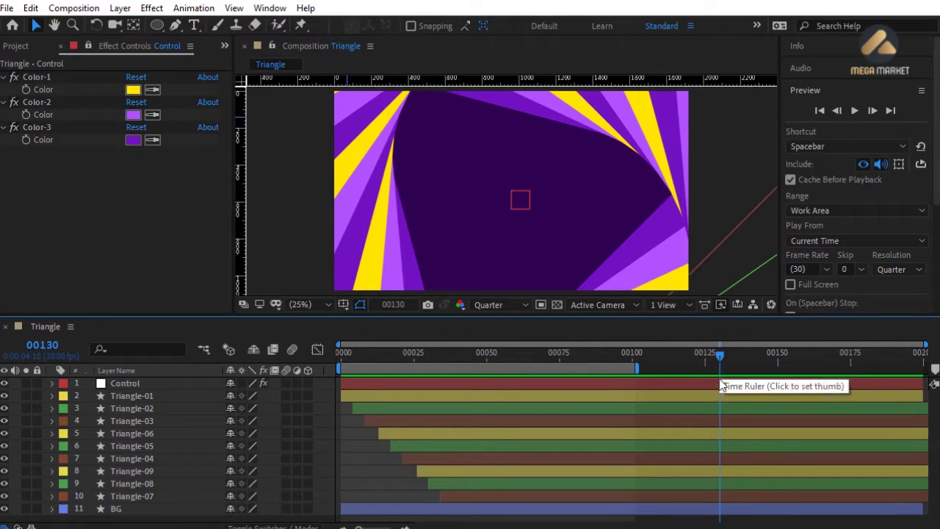
click(719, 387)
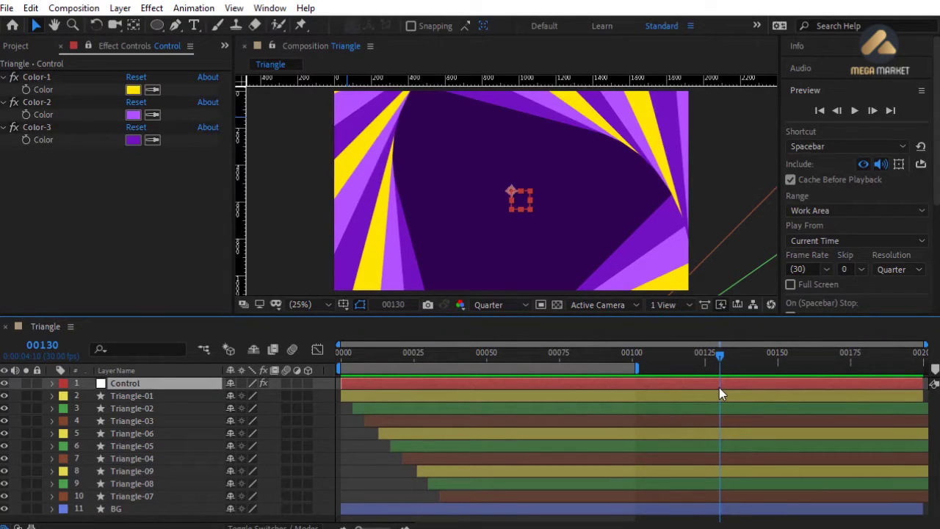
key(ctrl+a)
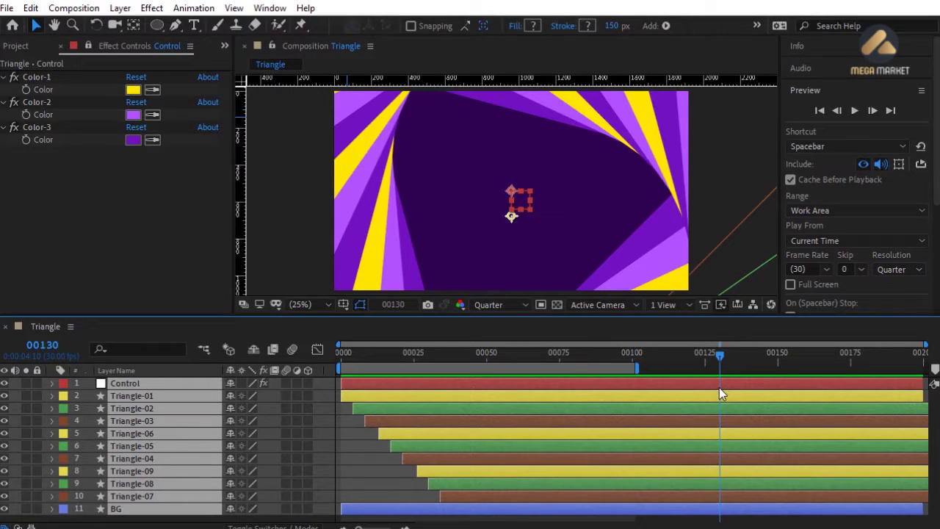
key(u)
click(725, 420)
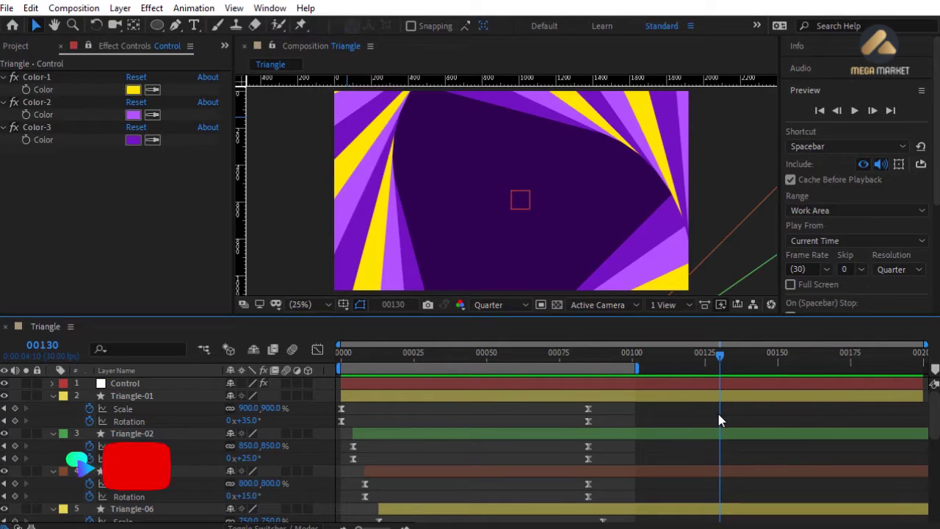
key(grave)
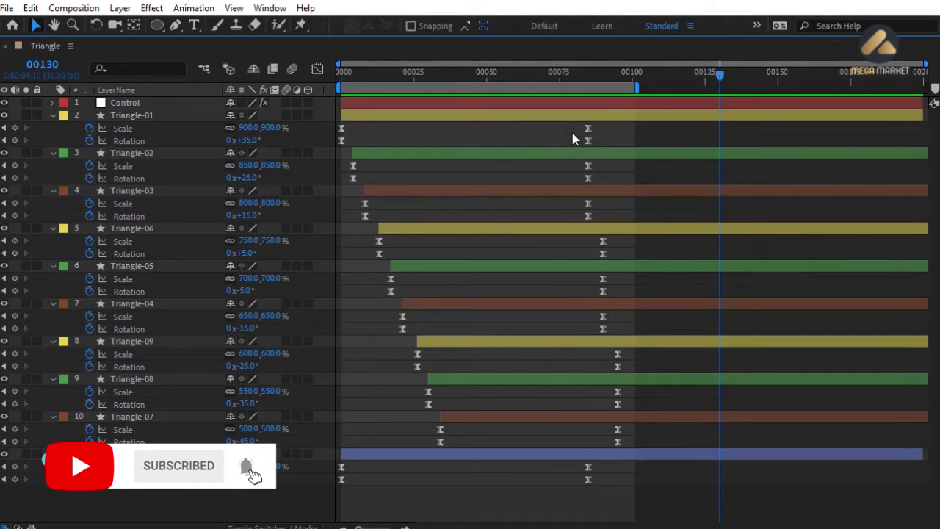
- Copy Triangle-01's ending Scale and Rotation keyframes from frame 85 to frame 130
drag(572, 132, 596, 141)
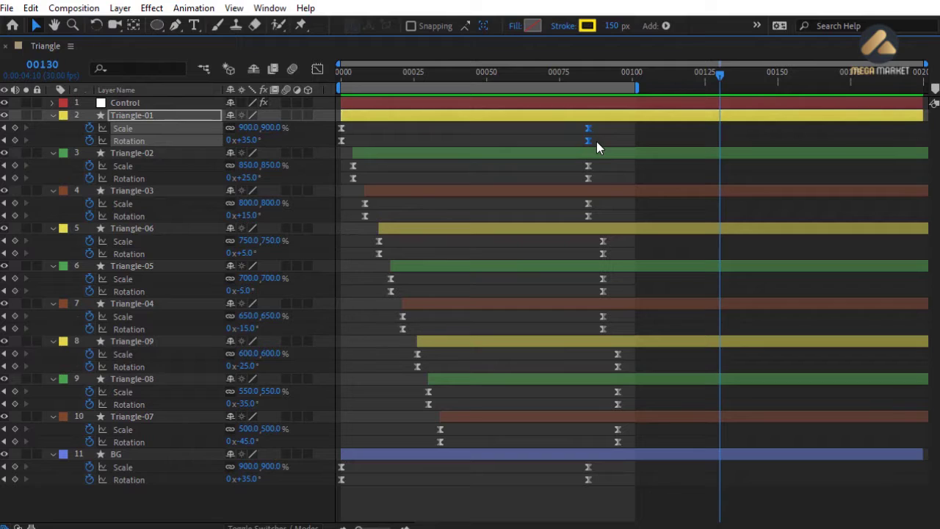
key(ctrl+c)
key(ctrl+v)
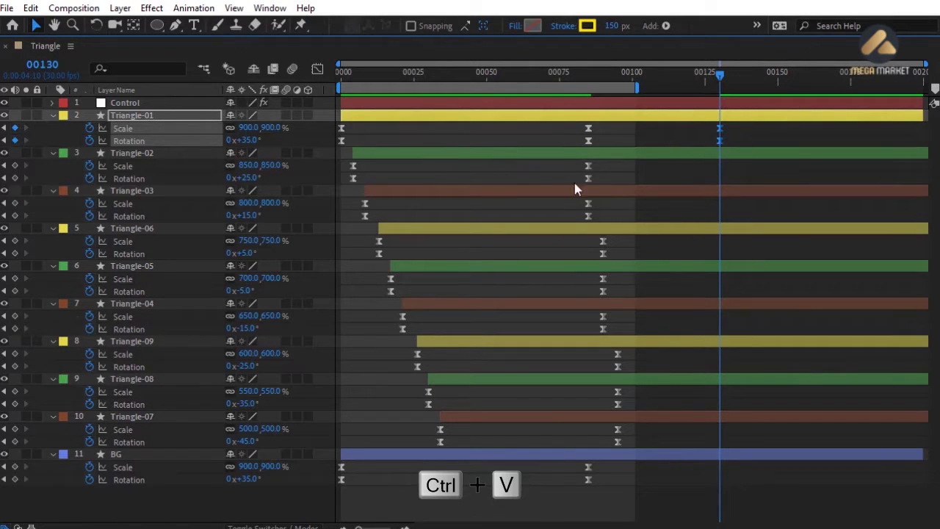
- Copy the ending Scale and Rotation keyframes of Triangle-02 through Triangle-09 to frame 130, each on its own layer
drag(577, 158, 593, 183)
key(ctrl+v)
drag(569, 220, 637, 443)
key(ctrl+v)
key(ctrl+v)
key(ctrl+v)
key(ctrl+v)
key(ctrl+v)
key(ctrl+v)
key(ctrl+v)
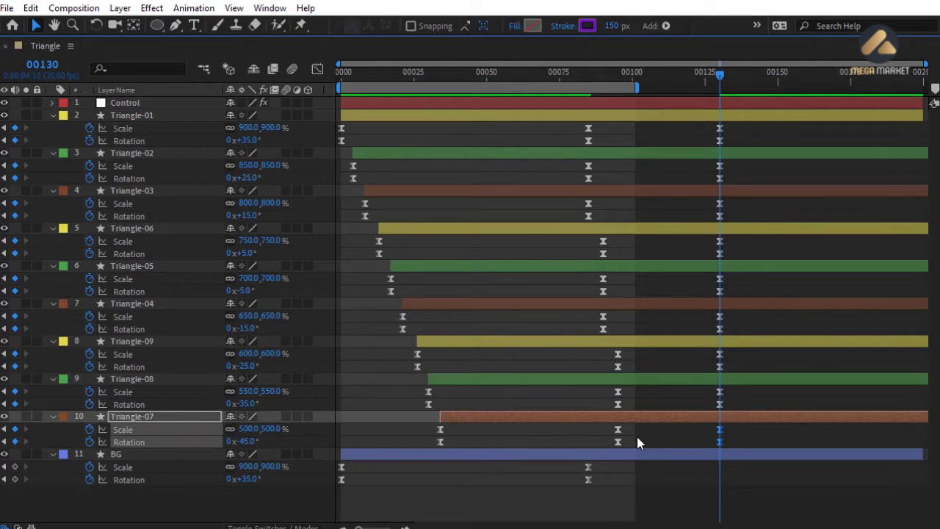
- At frame 160, add a Scale keyframe to all nine triangle layers at once
click(719, 128)
click(737, 74)
drag(759, 75, 807, 83)
click(804, 118)
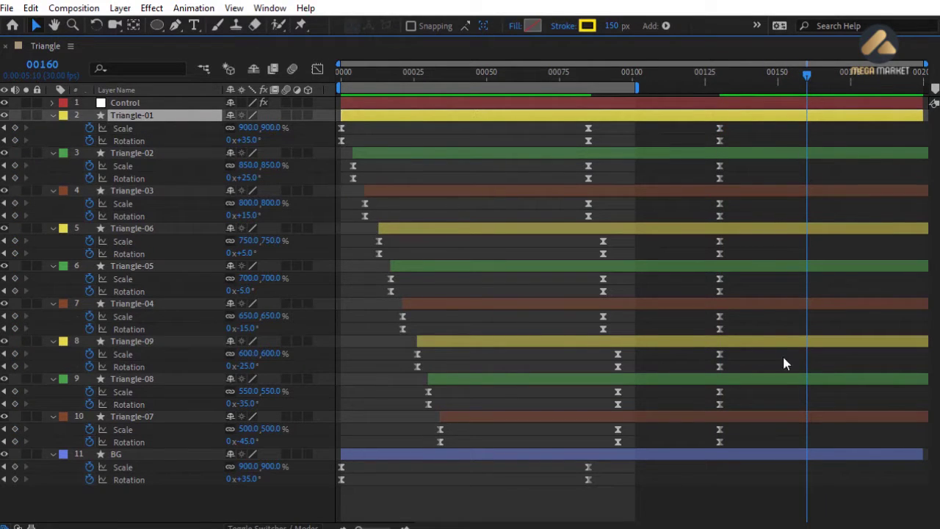
shift+click(777, 418)
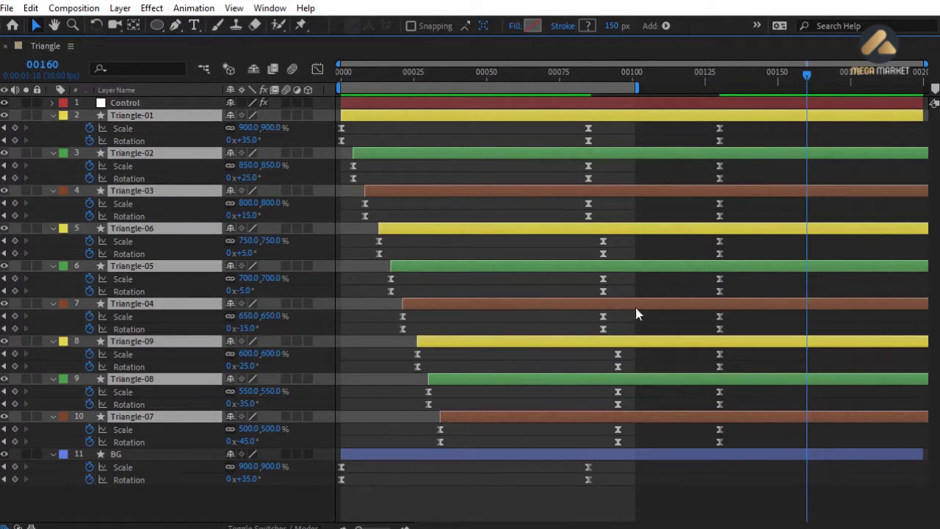
click(15, 132)
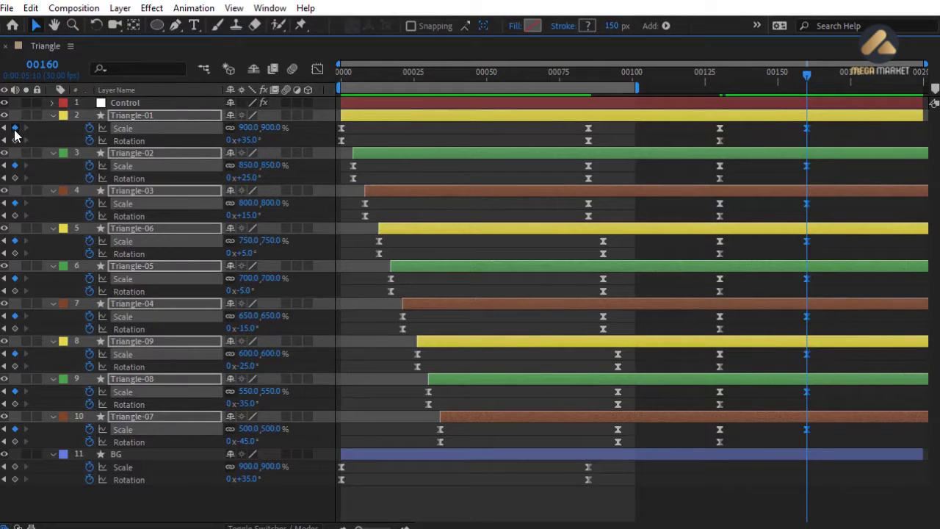
- Set the Scale of all nine triangle layers to 1200% at frame 160
click(270, 129)
text(120)
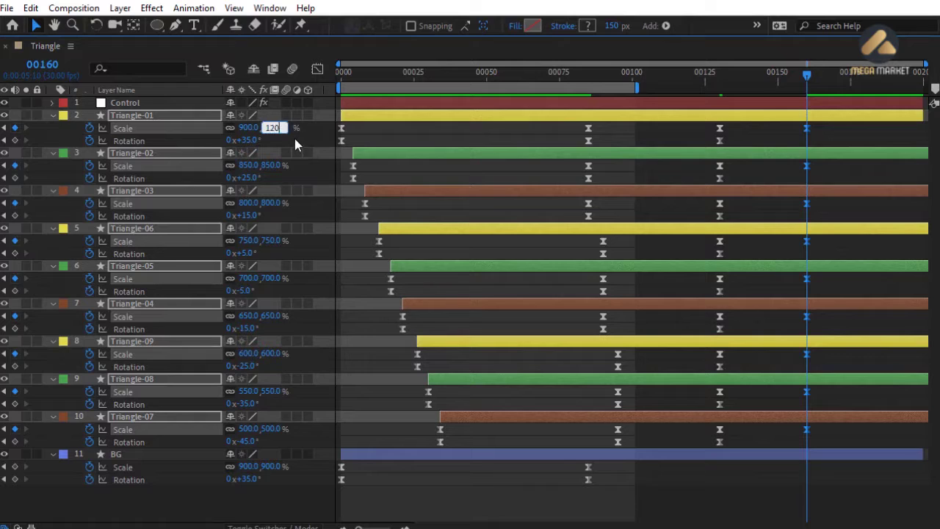
text(0)
key(Return)
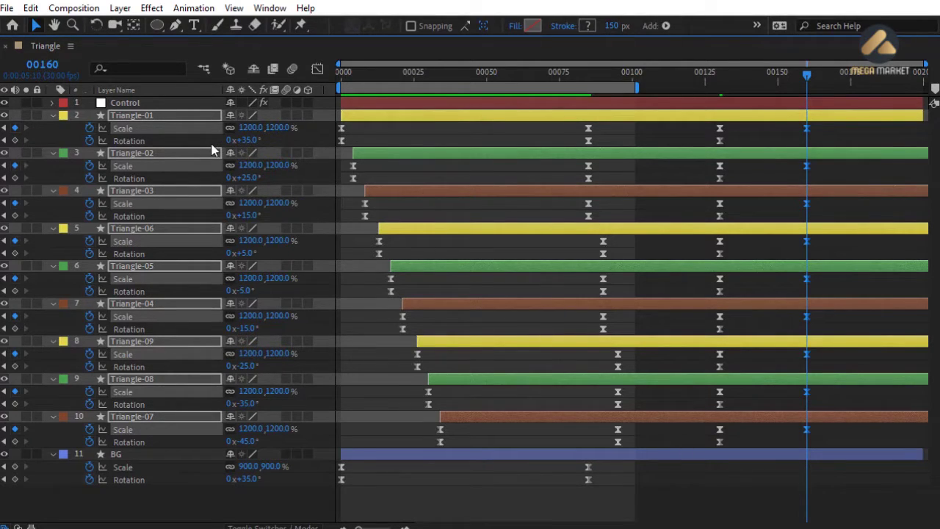
- Add a Rotation keyframe at frame 160 on all the triangle and BG layers and set the rotation to 70°
key(ctrl+a)
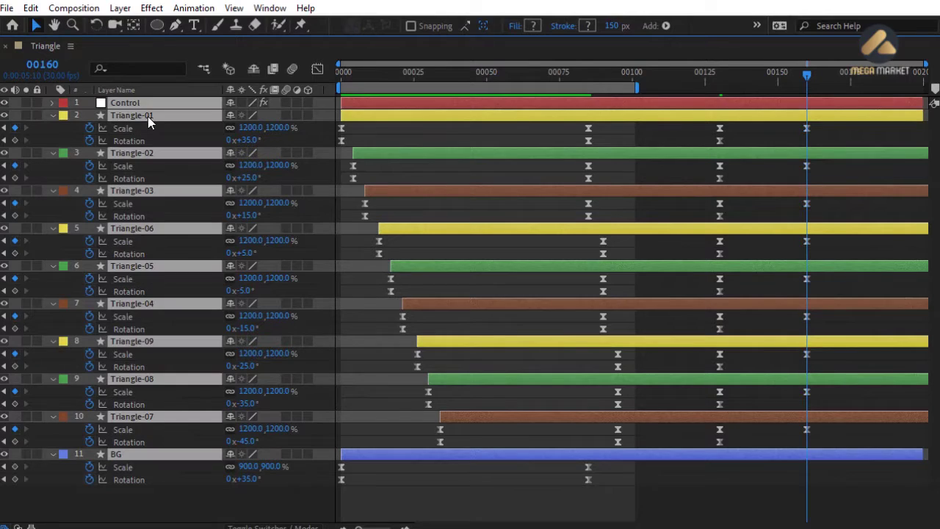
click(15, 141)
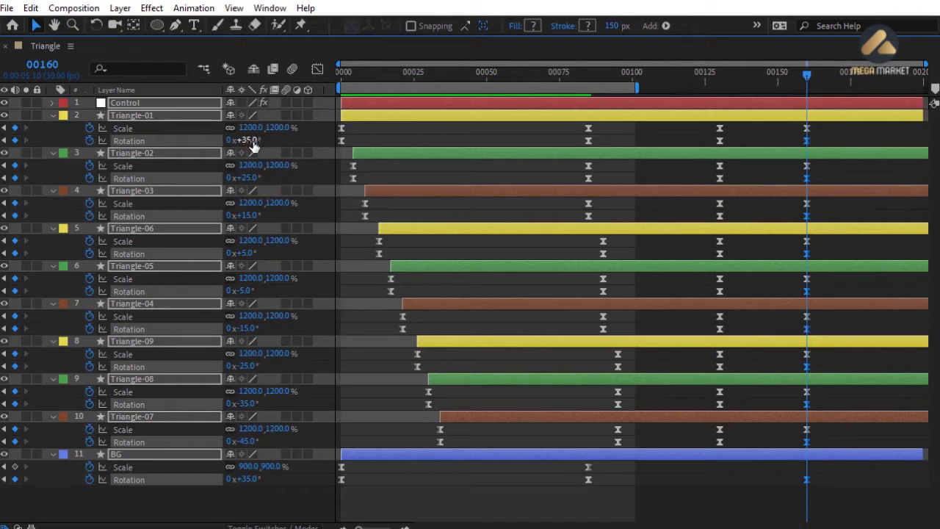
click(250, 140)
text(70)
key(Return)
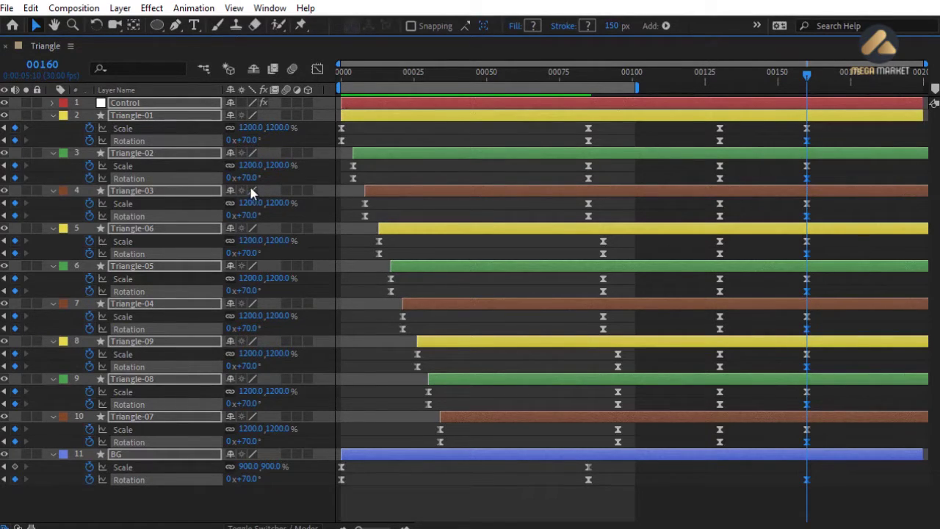
- Delete the BG layer's Rotation keyframe at frame 160
click(379, 436)
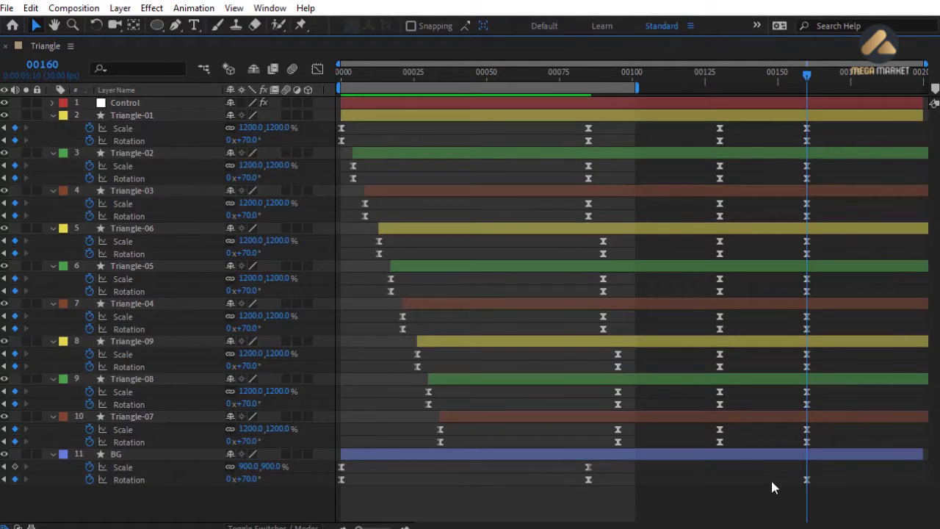
drag(823, 494, 812, 500)
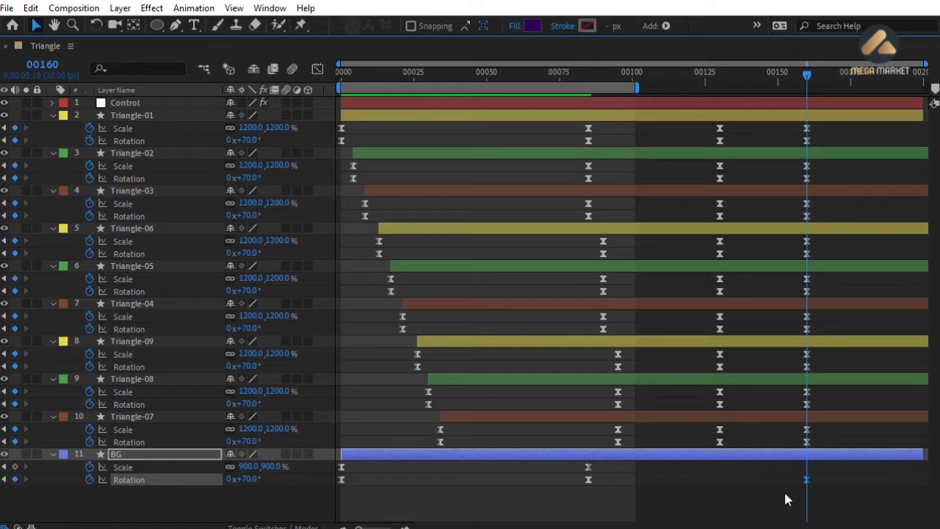
key(Delete)
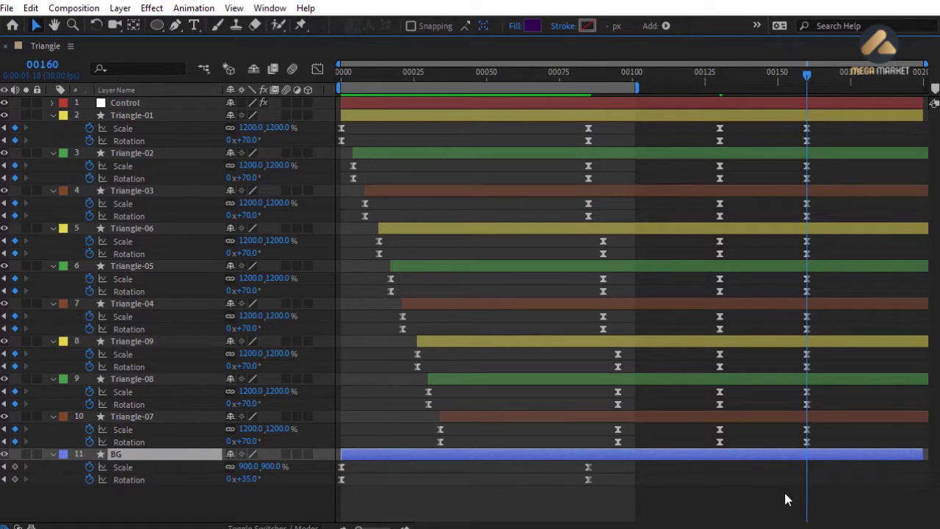
- Set the outgoing velocity influence of all nine triangles' Rotation keyframes at frame 130 to 55%
click(775, 116)
shift+click(759, 417)
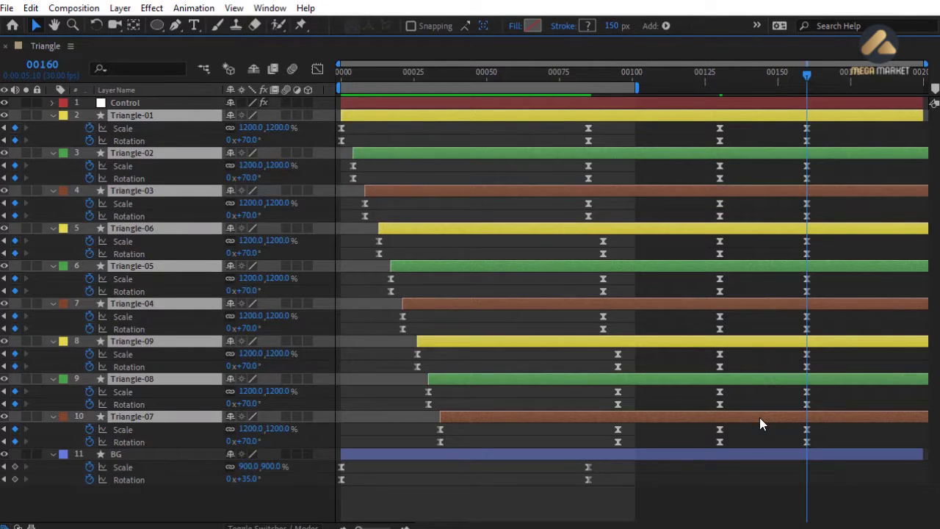
key(u)
key(r)
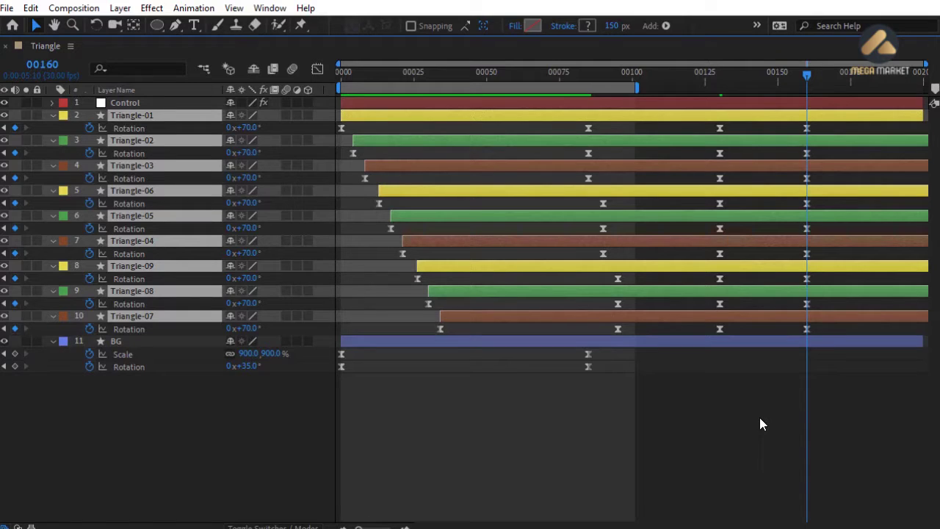
drag(701, 131, 741, 334)
right_click(720, 334)
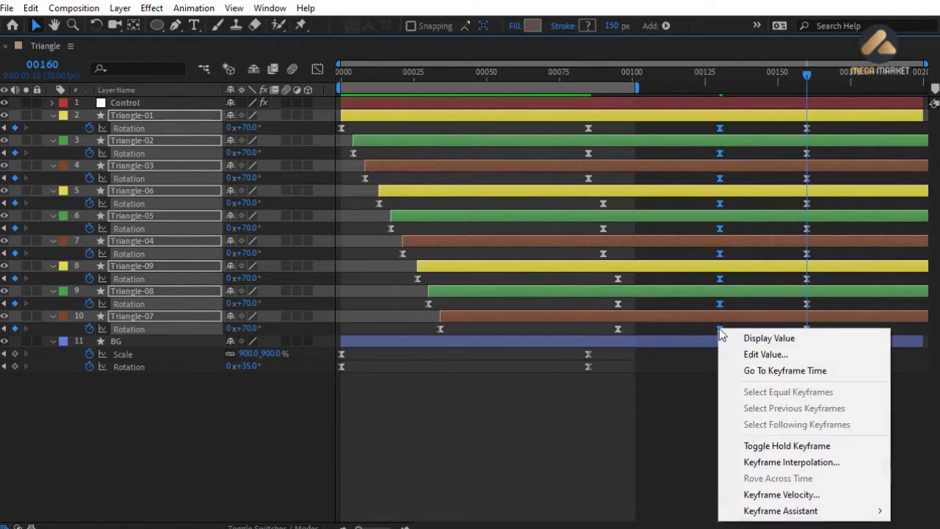
click(771, 494)
click(571, 171)
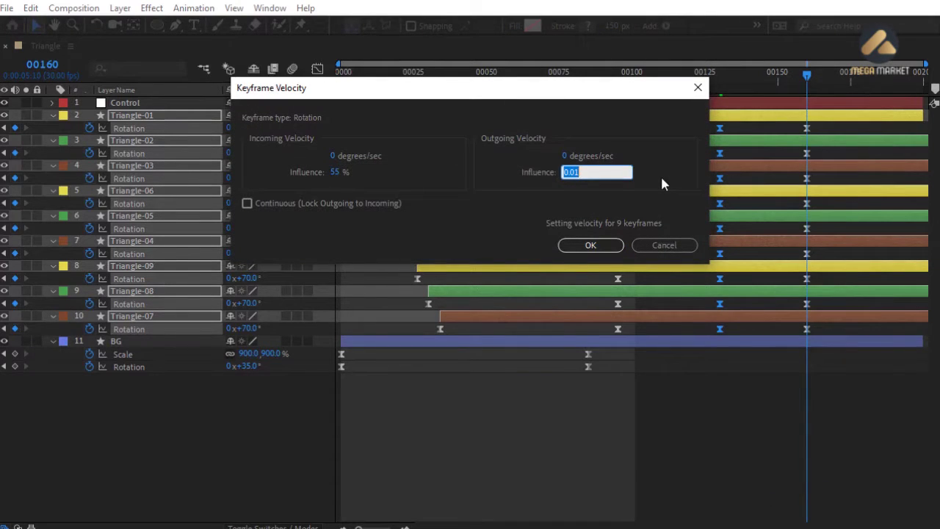
text(55)
click(611, 245)
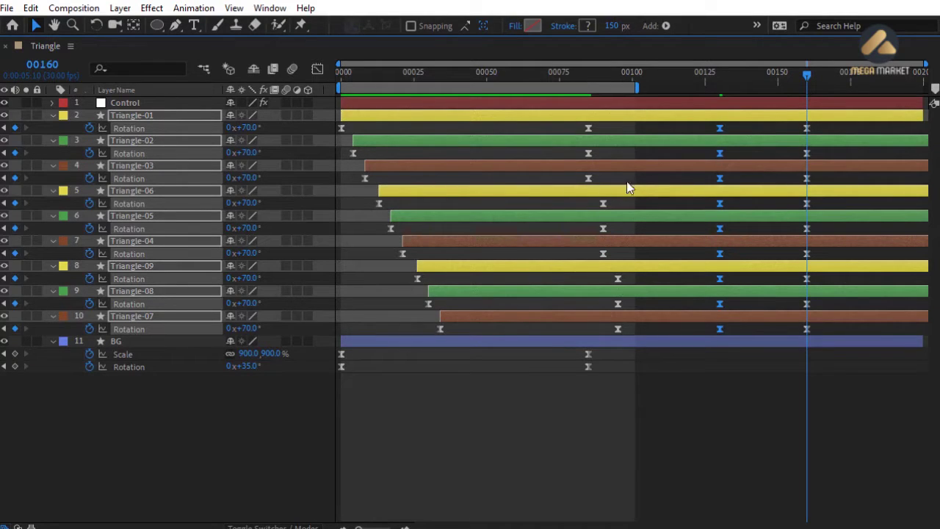
- Set the outgoing velocity influence of all nine triangles' Scale keyframes at frame 130 to 55%
key(s)
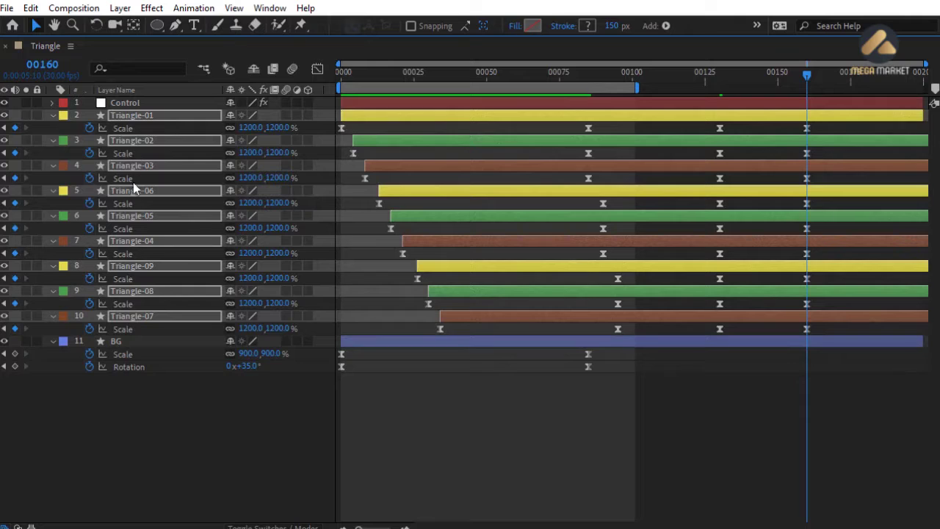
drag(709, 123, 727, 330)
right_click(722, 329)
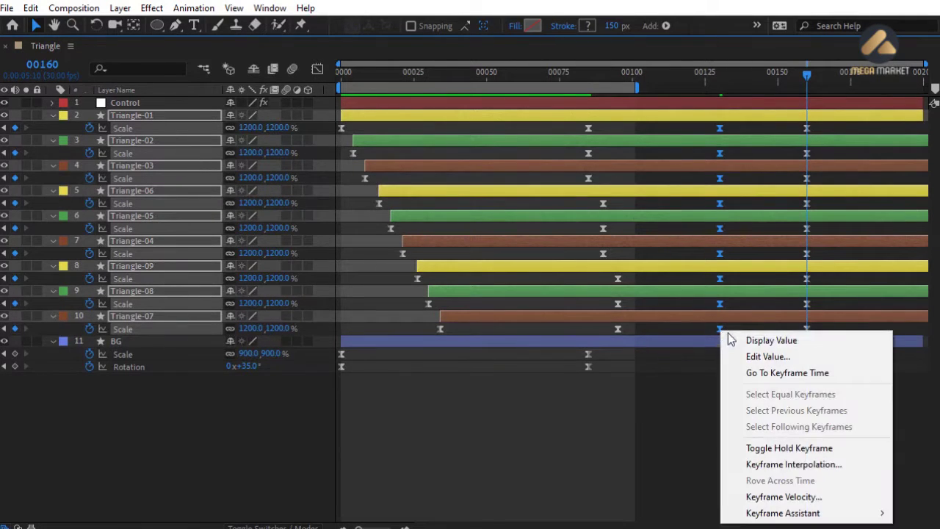
click(793, 497)
click(572, 229)
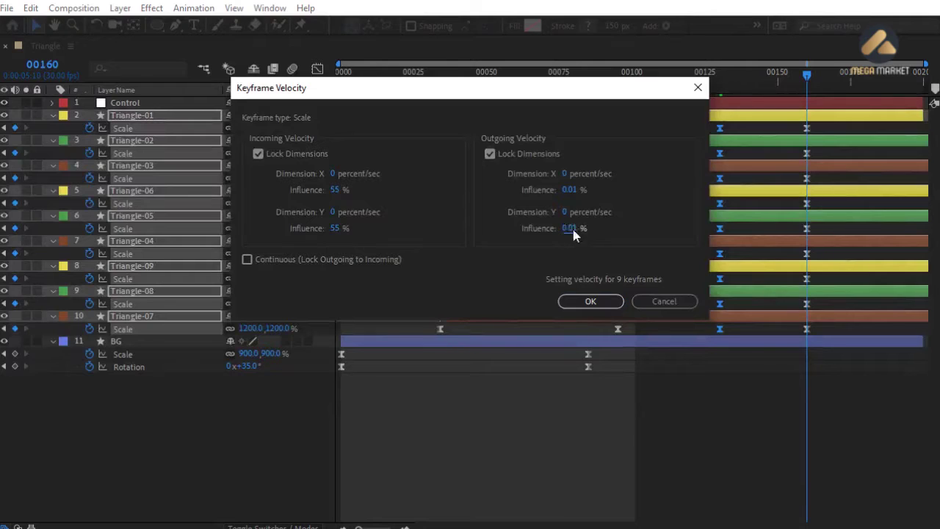
text(95)
key(Return)
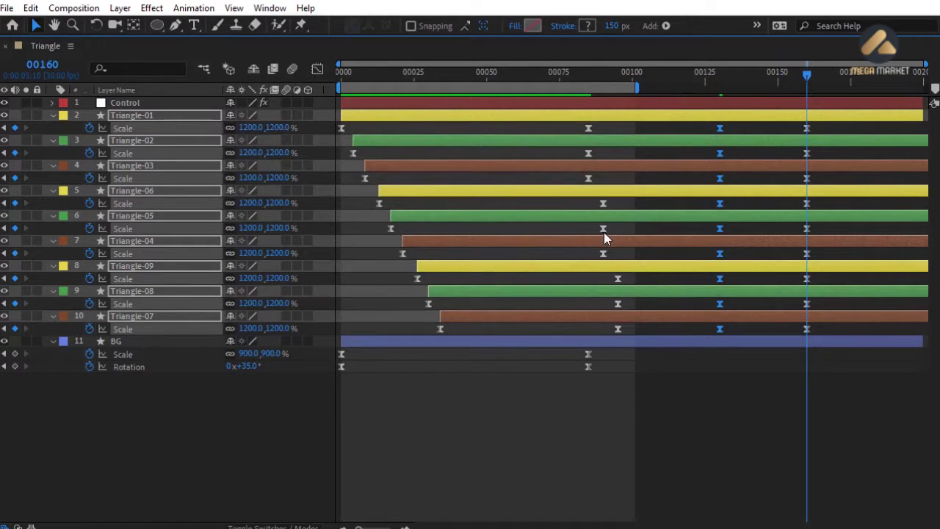
- Examine the Scale speed curves in the Graph Editor, including Triangle-01's segment between its two middle keyframes
click(317, 70)
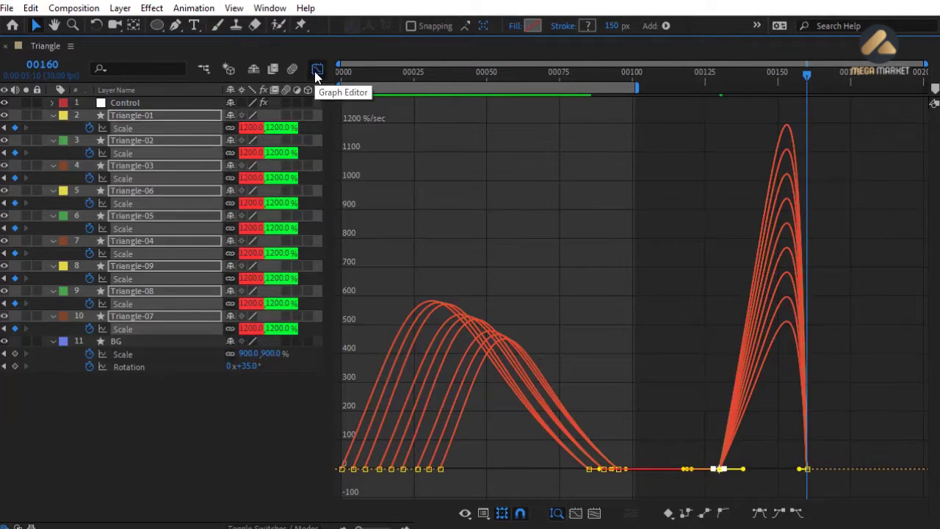
key(F2)
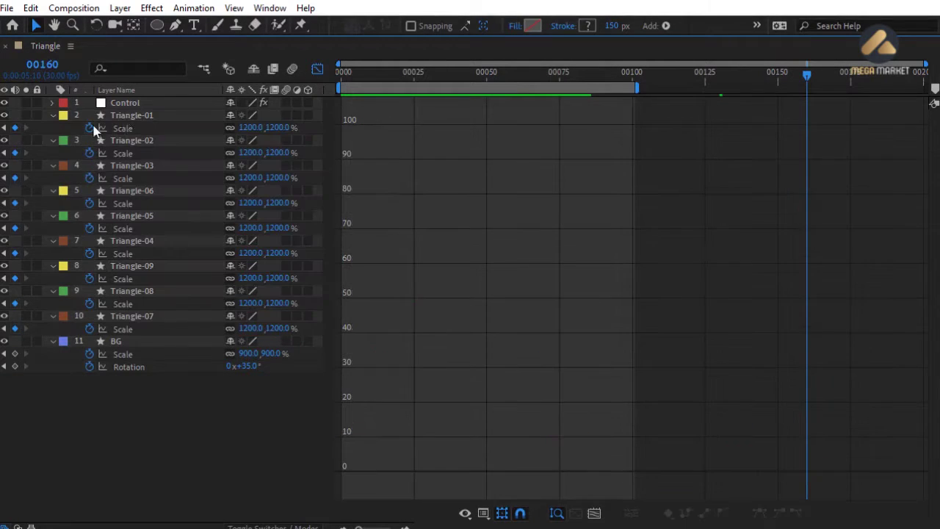
click(122, 117)
click(123, 129)
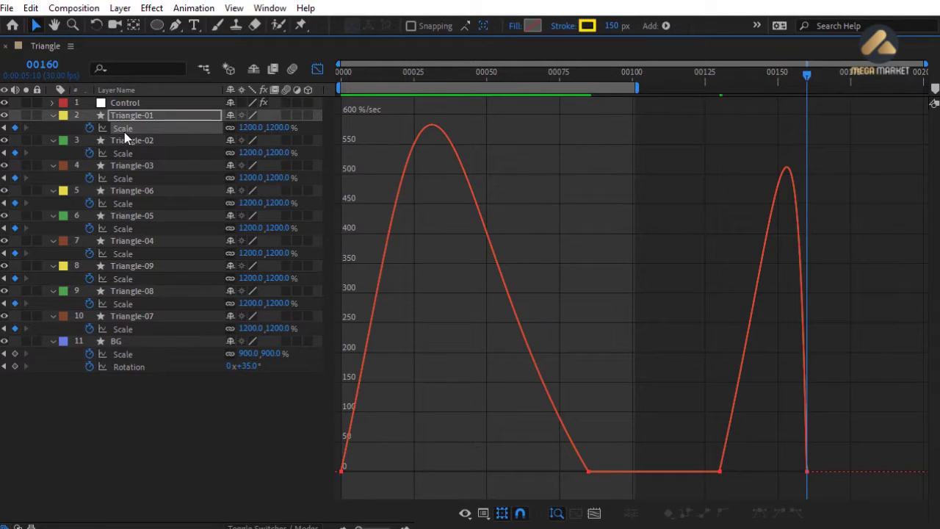
mouse_move(537, 451)
mouse_down()
mouse_move(781, 497)
mouse_move(769, 471)
mouse_up()
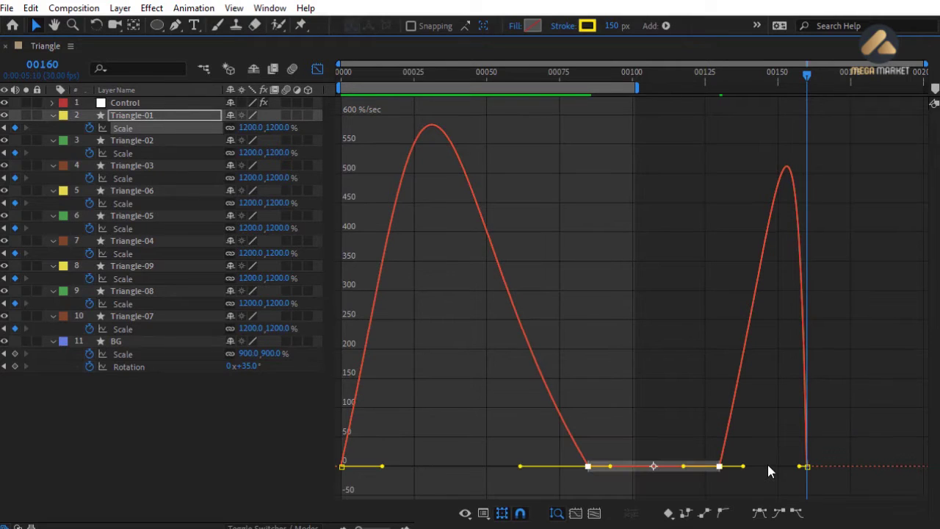
click(318, 69)
click(532, 408)
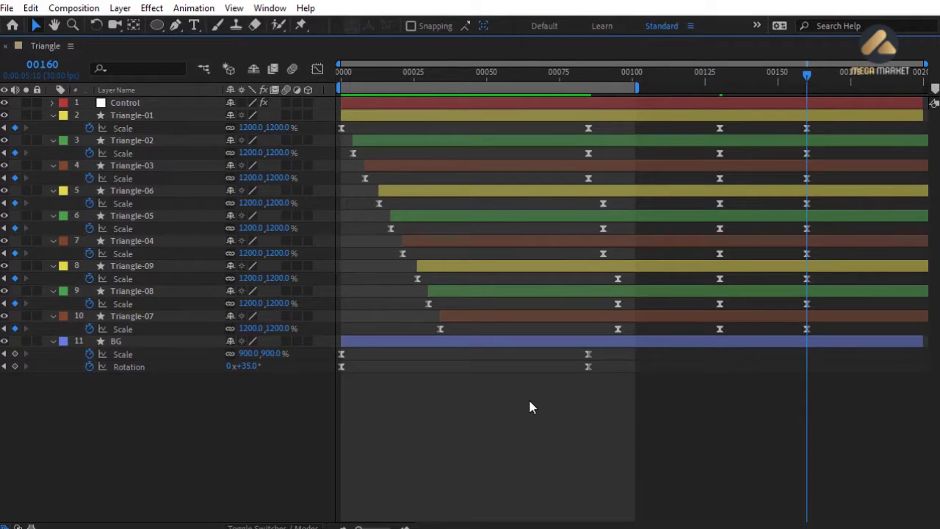
- Reveal all triangle keyframes and move the final Scale and Rotation keyframes of Triangle-02 to frame 165 and of Triangle-03 and the layers below to 170
click(406, 120)
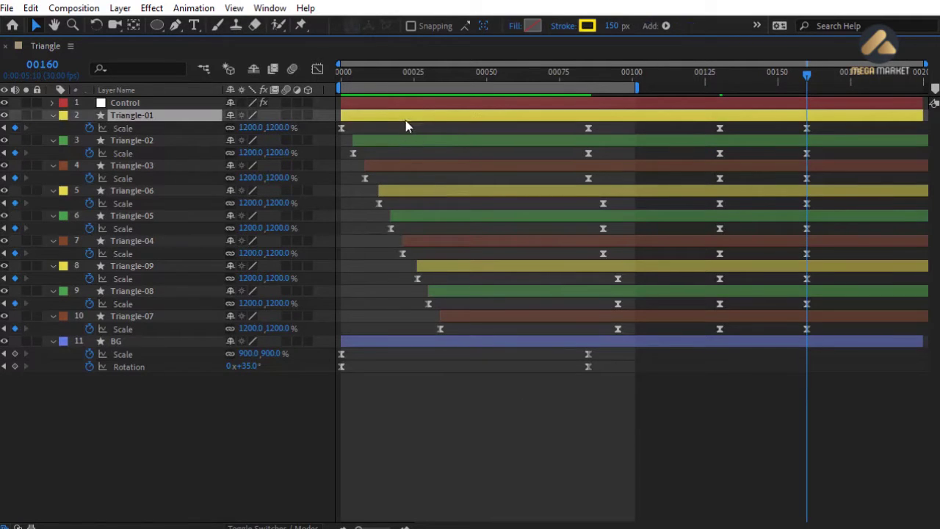
shift+click(488, 317)
key(u)
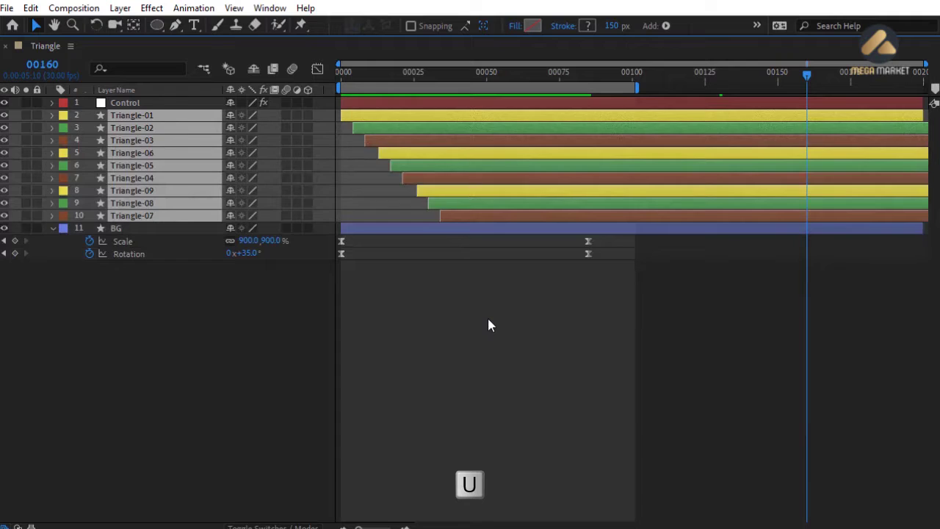
key(u)
click(800, 164)
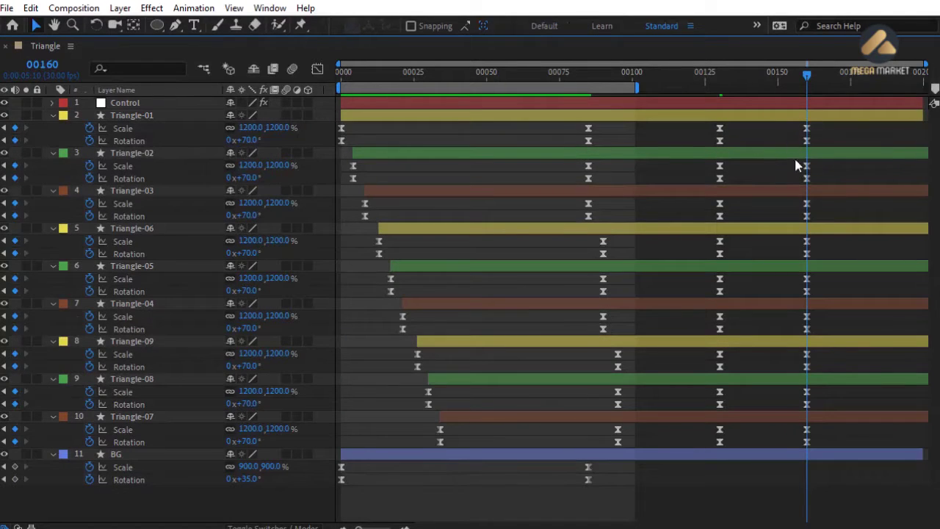
drag(794, 158, 824, 456)
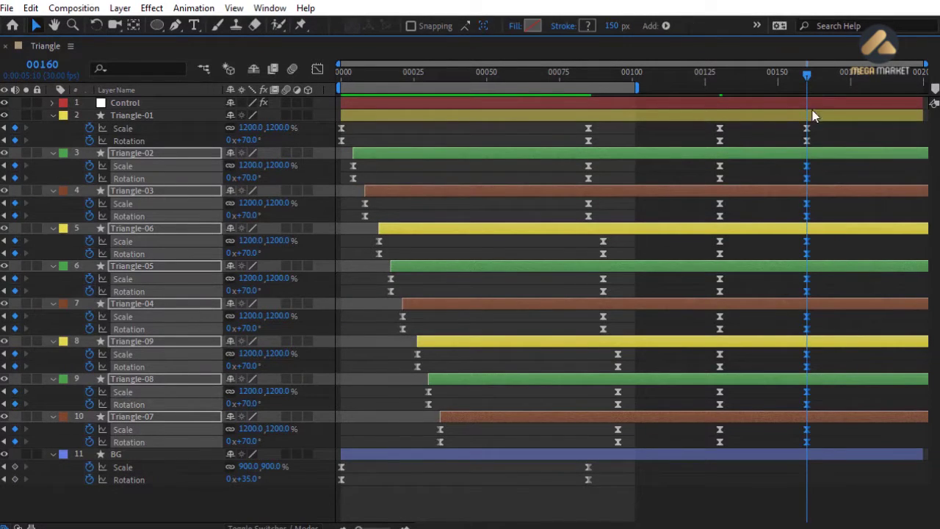
drag(807, 75, 821, 82)
drag(808, 170, 821, 171)
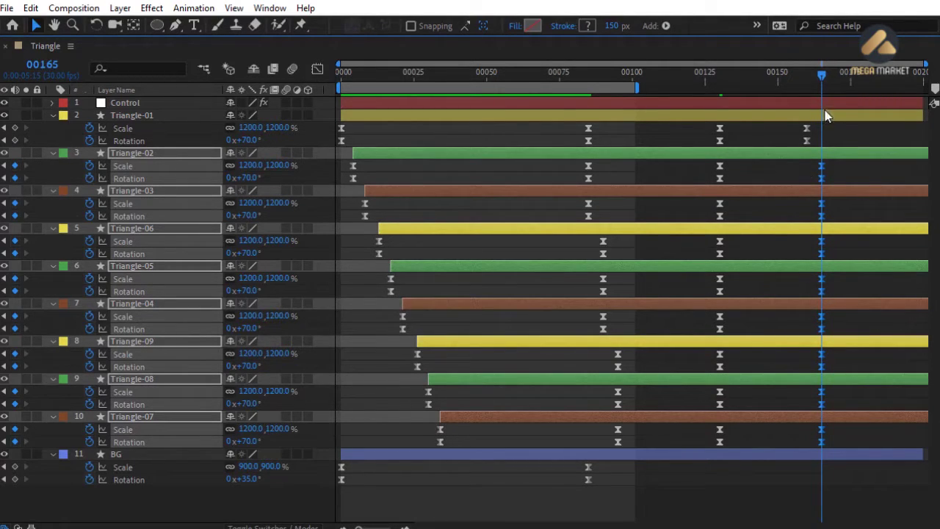
click(837, 74)
drag(808, 194, 836, 213)
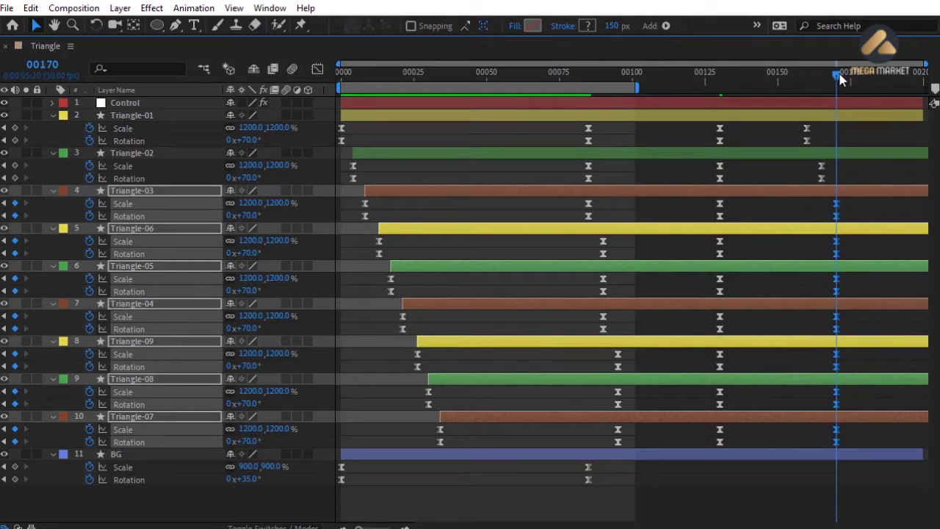
- Move the final Scale and Rotation keyframes of Triangle-06 to frame 180, Triangle-05 to 185, and Triangle-04 and the layers below to 190
drag(838, 74, 853, 74)
shift+click(835, 203)
drag(836, 243, 883, 446)
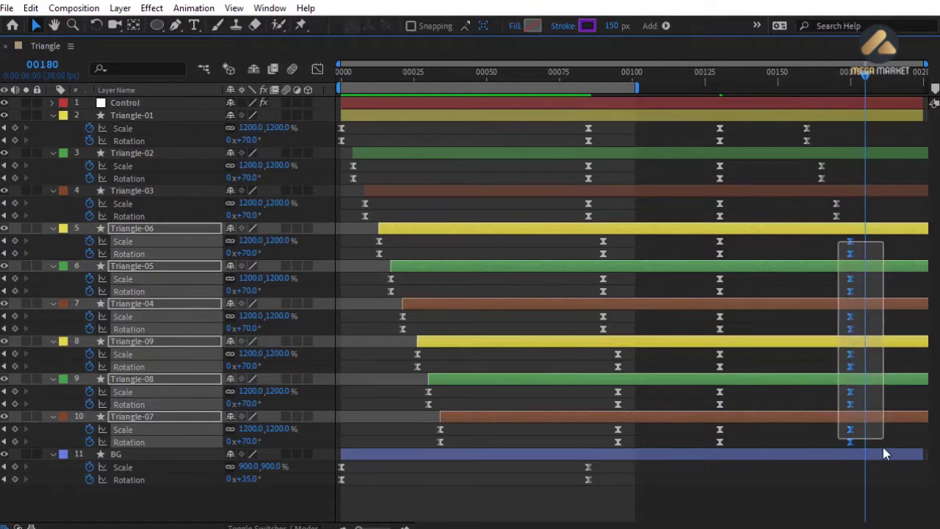
click(883, 75)
drag(864, 291, 895, 317)
click(895, 75)
shift+click(879, 279)
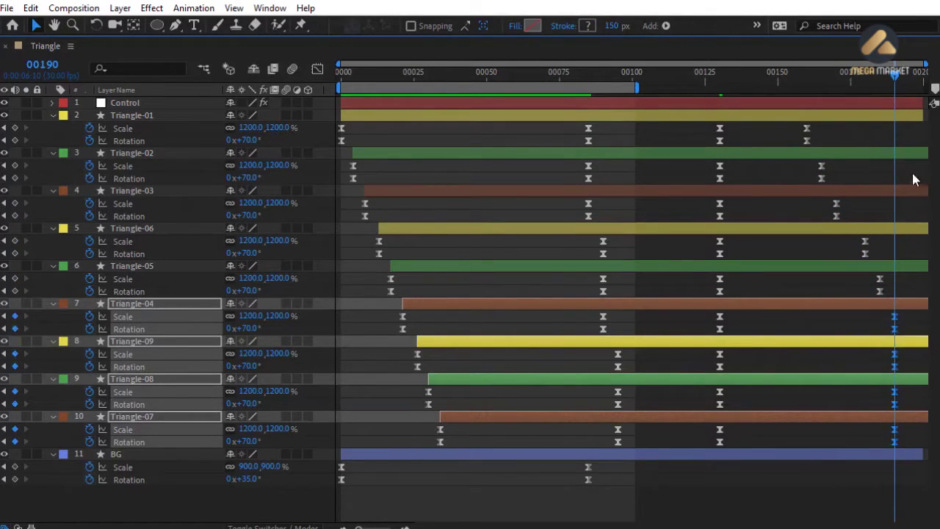
- Move the final Scale and Rotation keyframes of Triangle-09 to frame 195 and those of Triangle-08 and Triangle-07 to frame 200
click(909, 74)
shift+click(894, 317)
drag(895, 354, 908, 354)
click(921, 75)
shift+click(908, 353)
drag(909, 392, 923, 391)
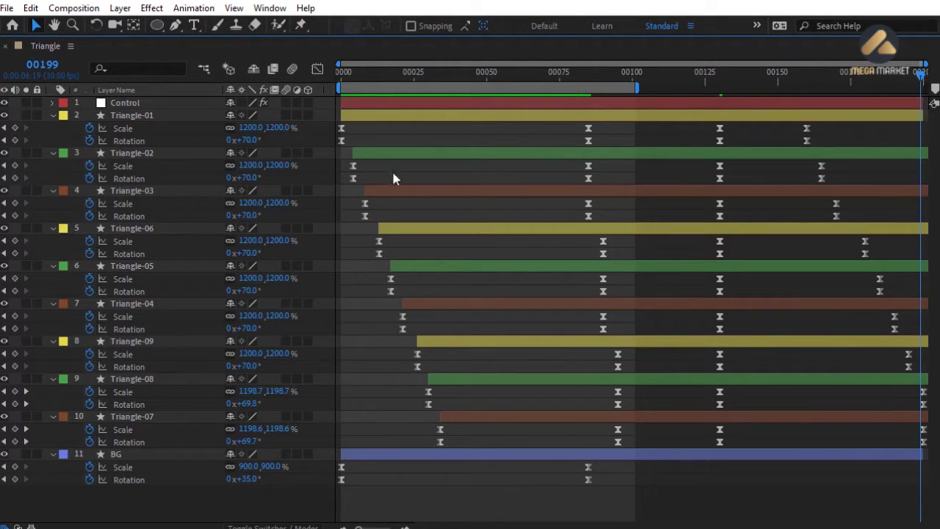
- Set the Triangle composition's duration to 250 frames
click(93, 8)
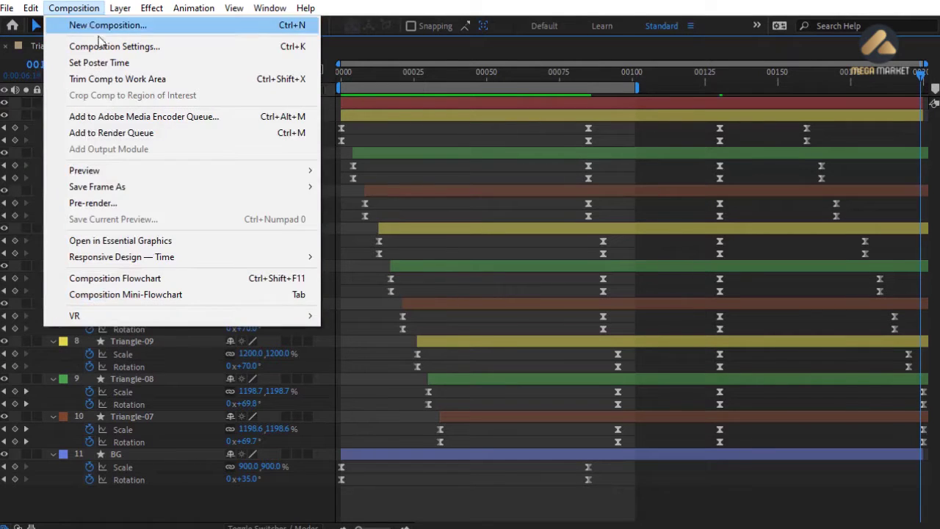
click(96, 47)
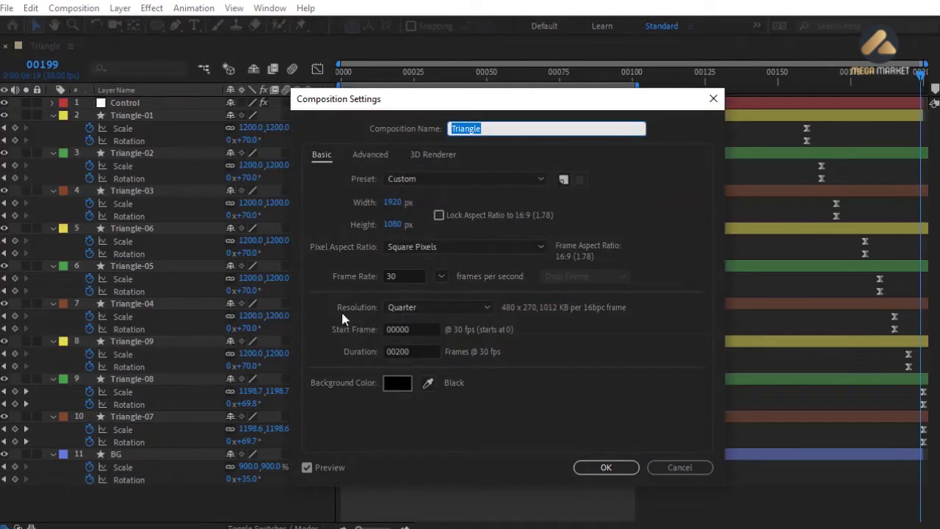
click(402, 351)
text(250)
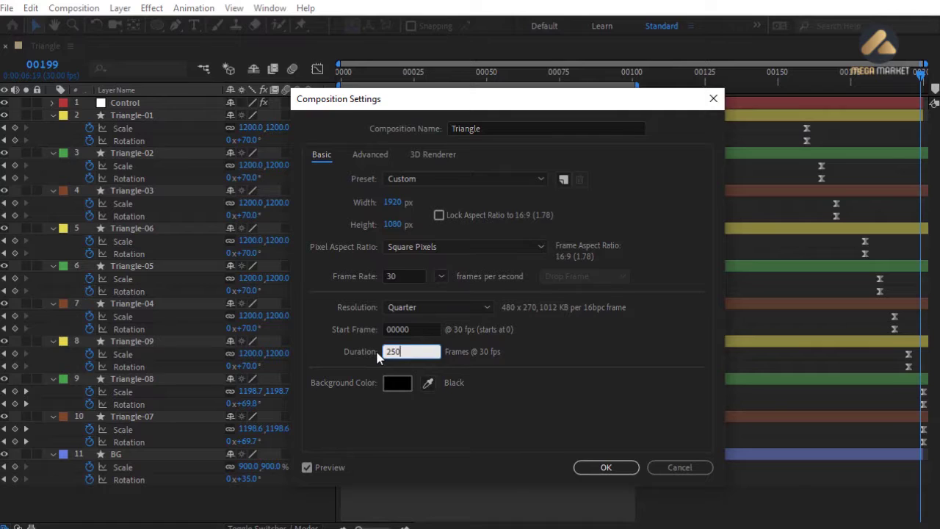
key(Return)
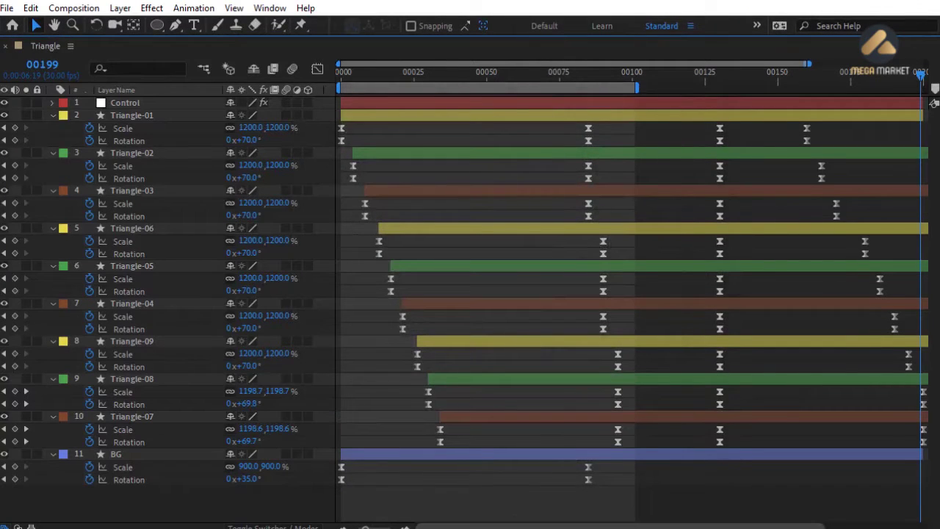
- Extend the BG layer's end to about frame 239 and move Triangle-07's final Scale and Rotation keyframes to frame 205
scroll(639, 484, right, 5)
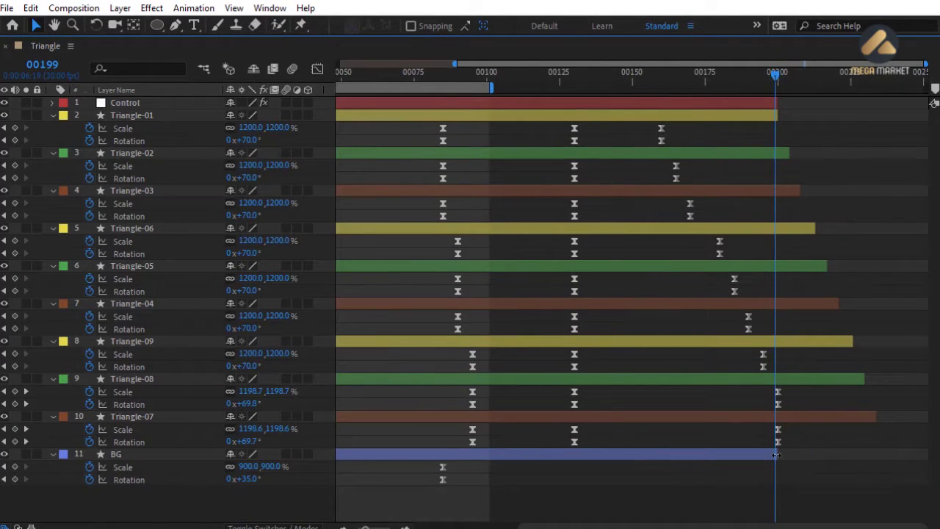
drag(777, 453, 891, 454)
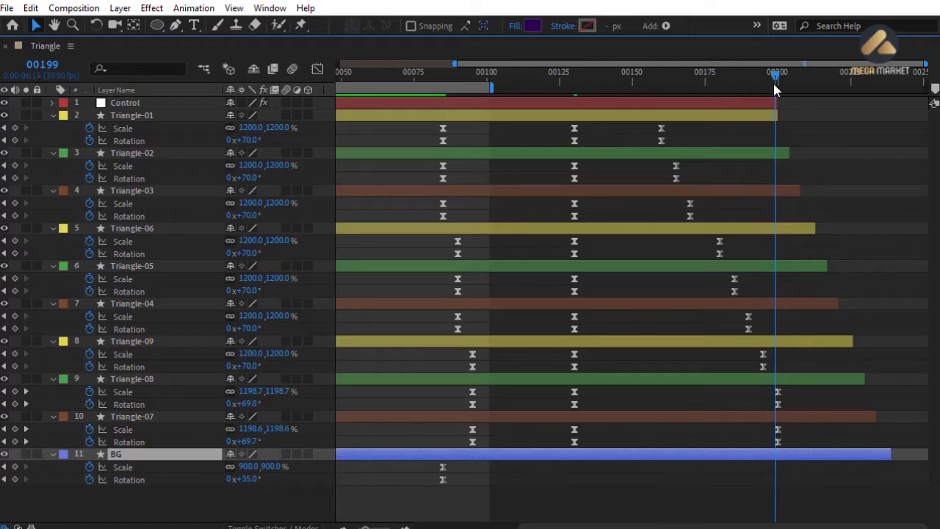
drag(777, 78, 795, 84)
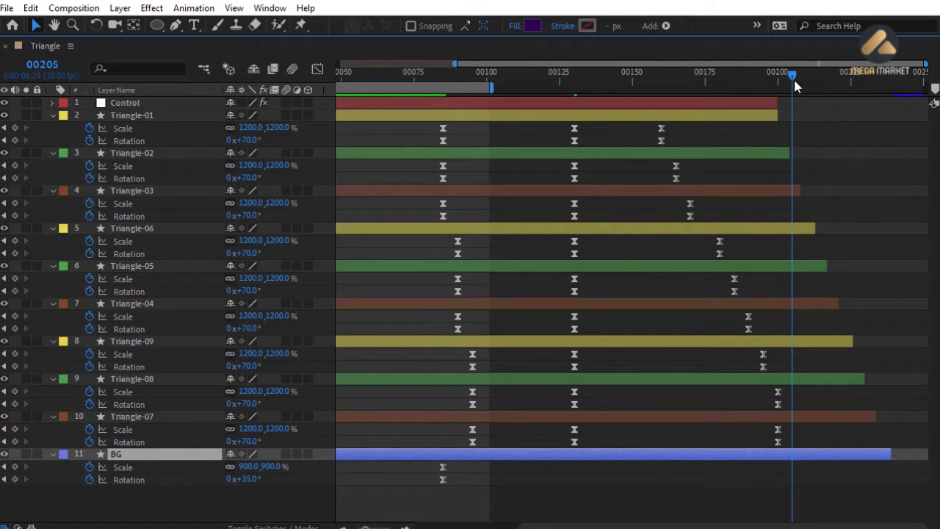
drag(764, 439, 793, 441)
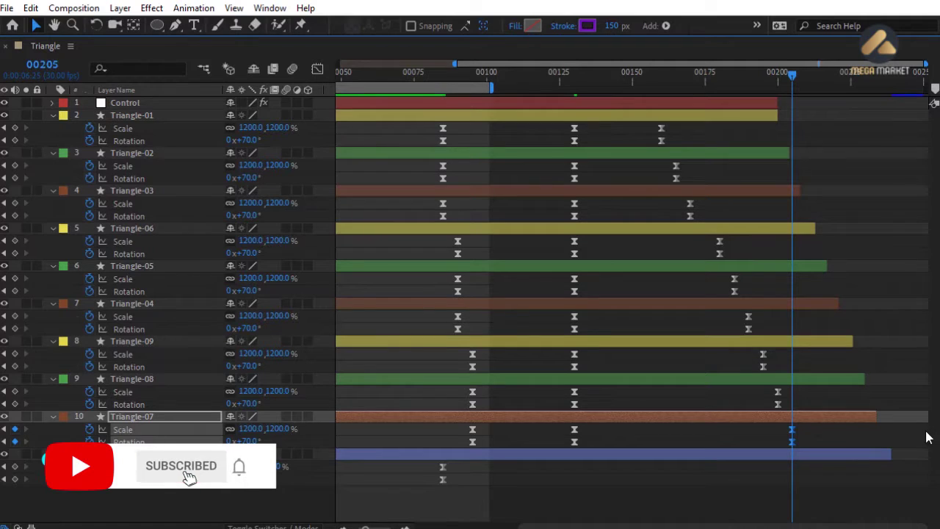
- Make all layers end at frame 210 and extend the end of the work area to the same frame
key(ctrl+a)
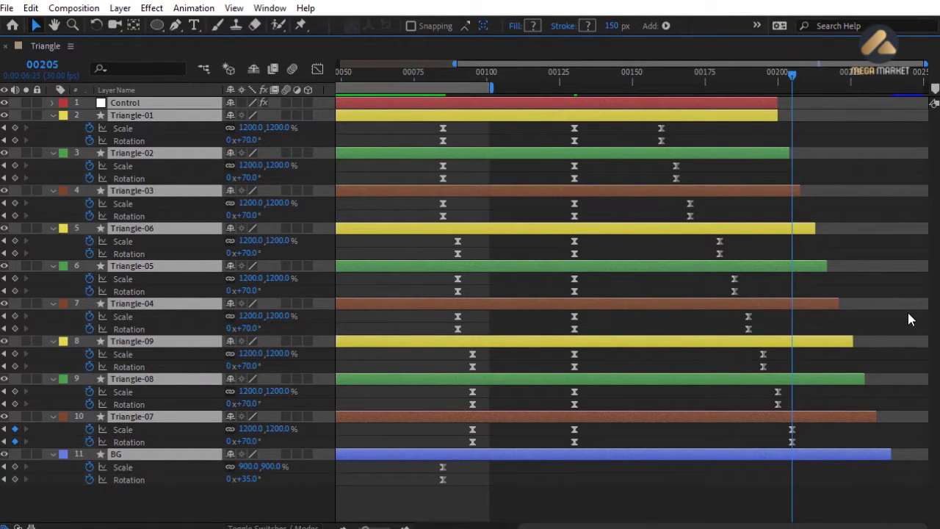
key(alt+bracketright)
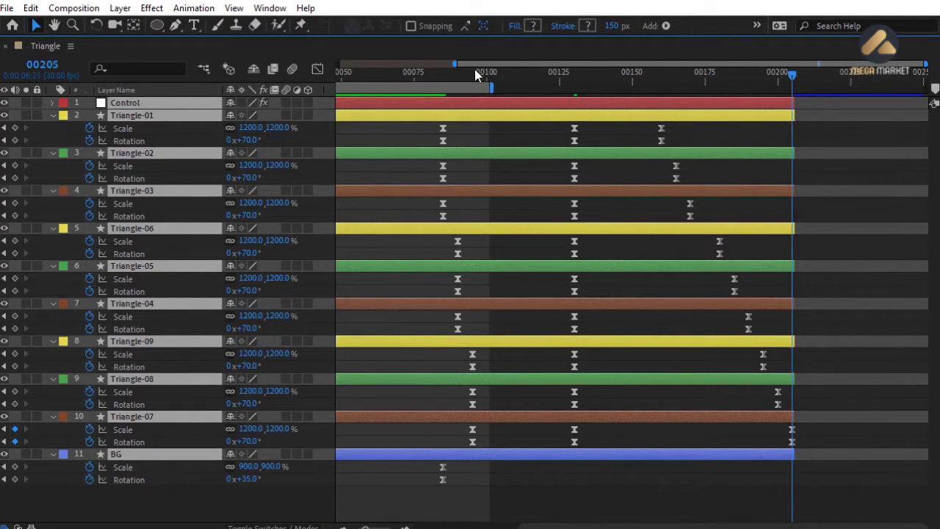
drag(490, 88, 797, 89)
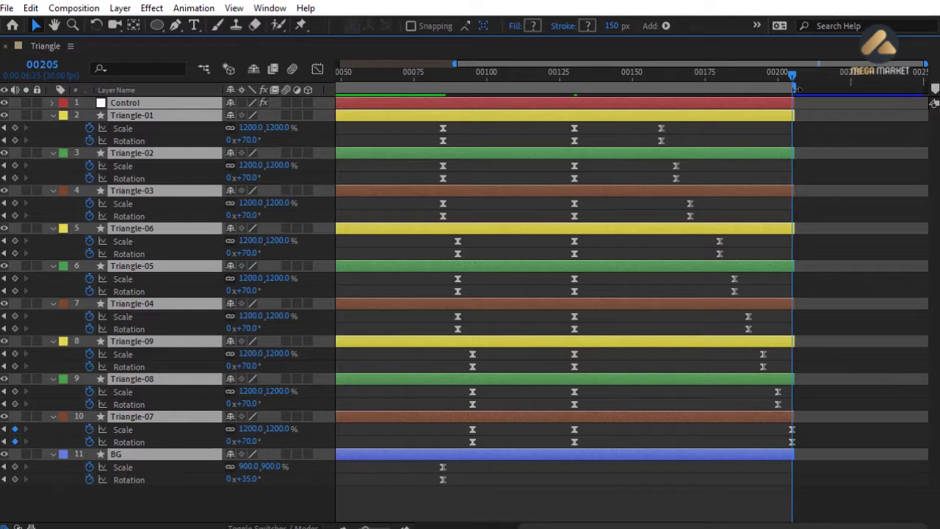
drag(793, 76, 809, 83)
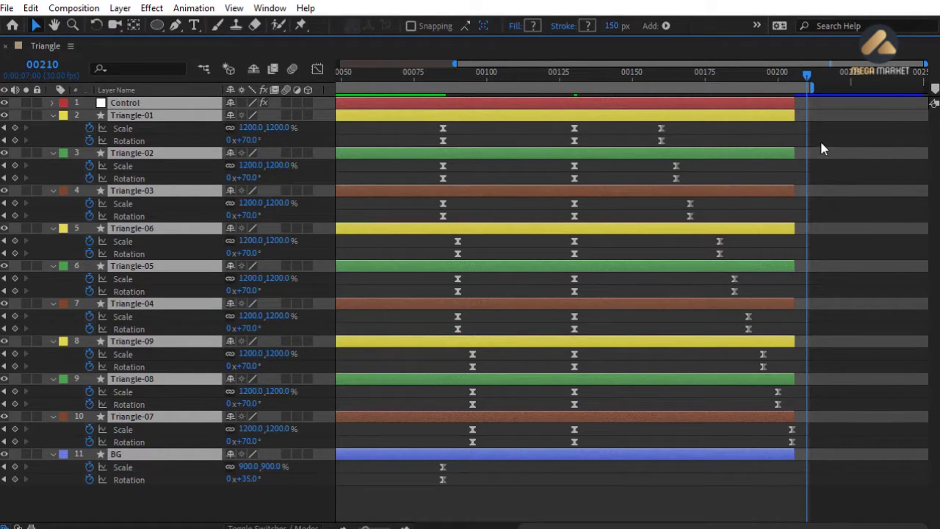
key(alt+bracketright)
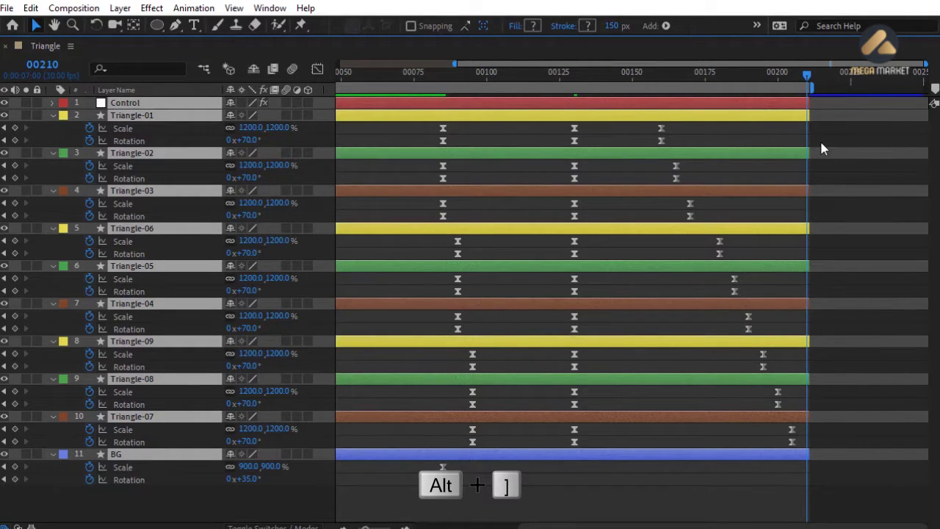
- Trim the composition to the work area and collapse the properties of all layers
key(minus)
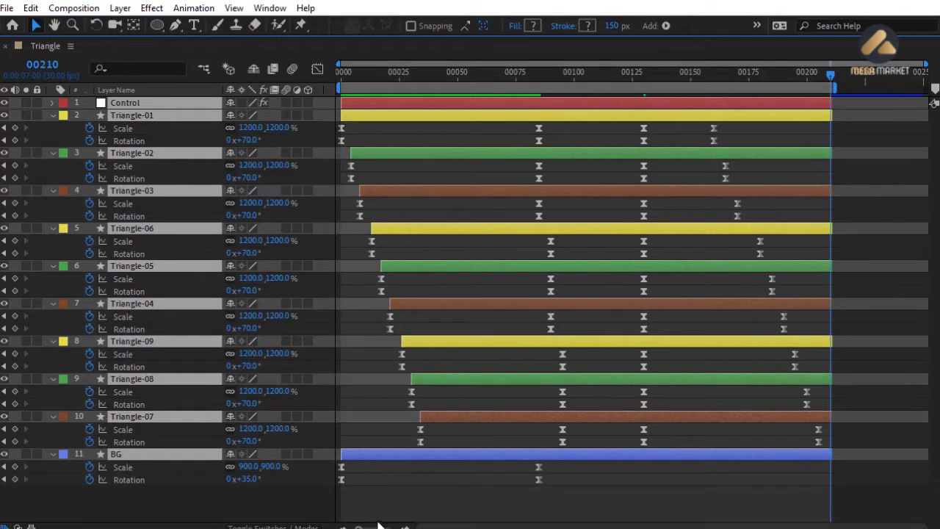
right_click(555, 87)
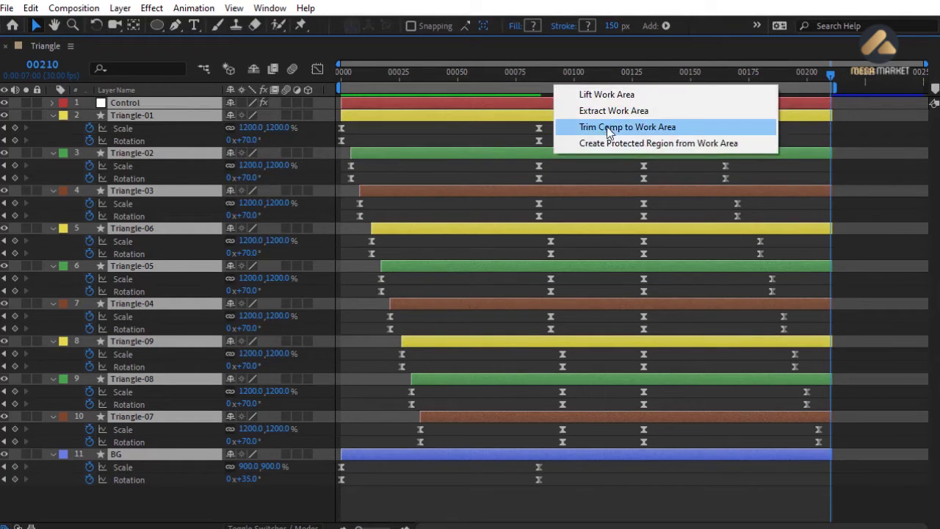
click(636, 126)
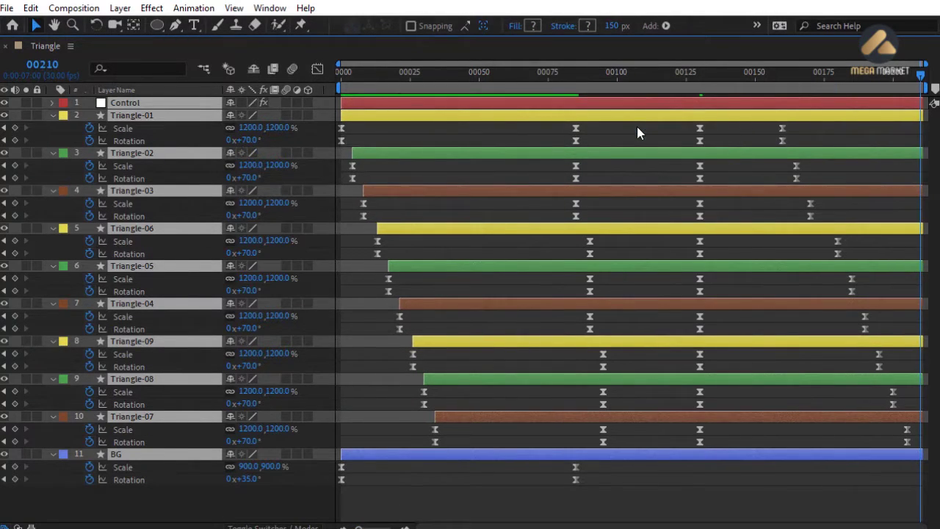
click(636, 123)
click(52, 115)
click(172, 282)
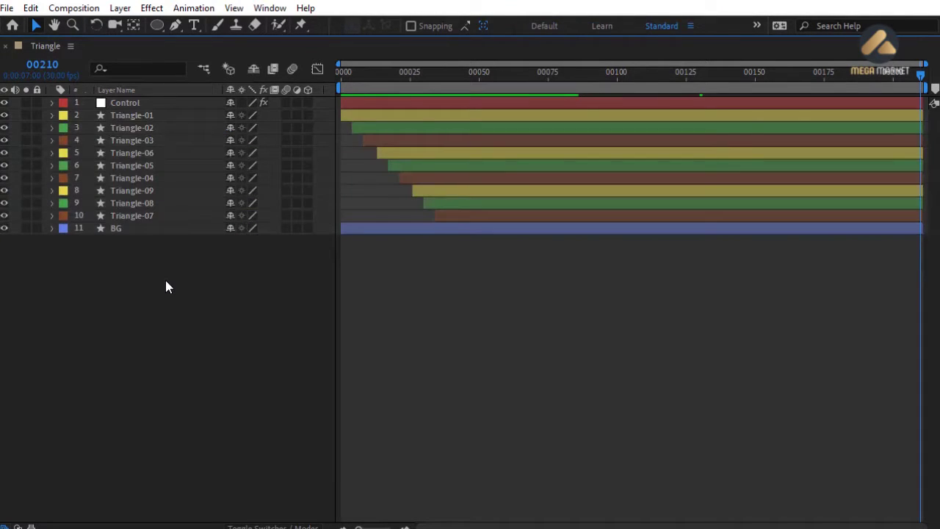
- Duplicate the Triangle-01 layer and rename the copy as Exit
click(139, 118)
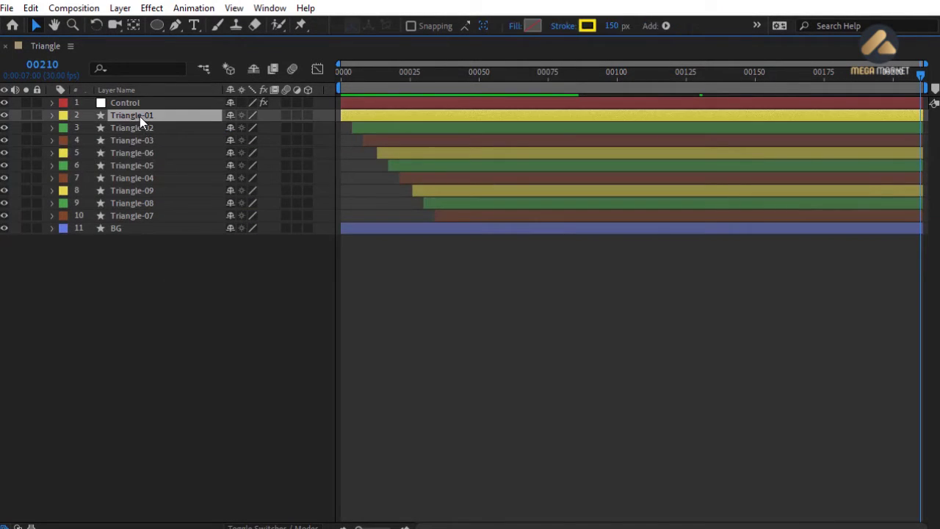
key(ctrl+d)
key(Return)
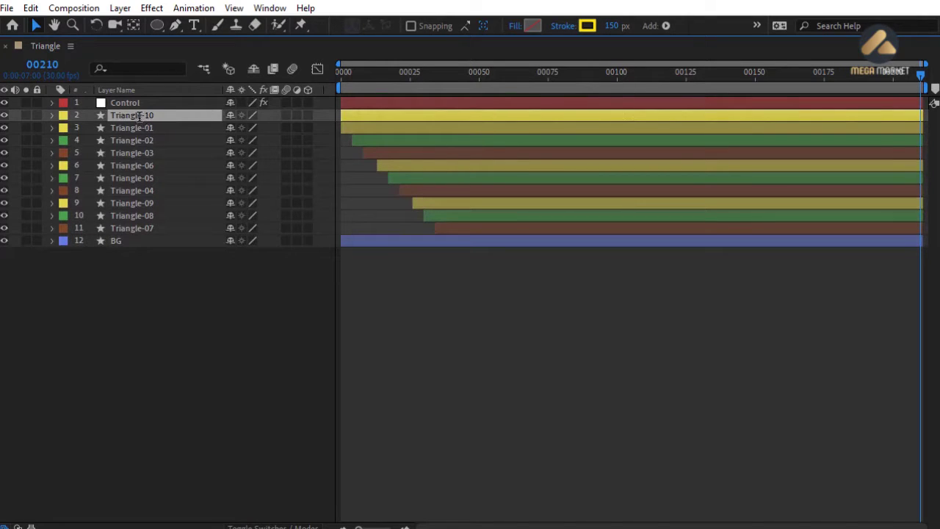
text(Exit)
key(Return)
- Give the Exit layer a Purple label, place it directly above BG, and restore the timeline panel to its normal size
click(63, 116)
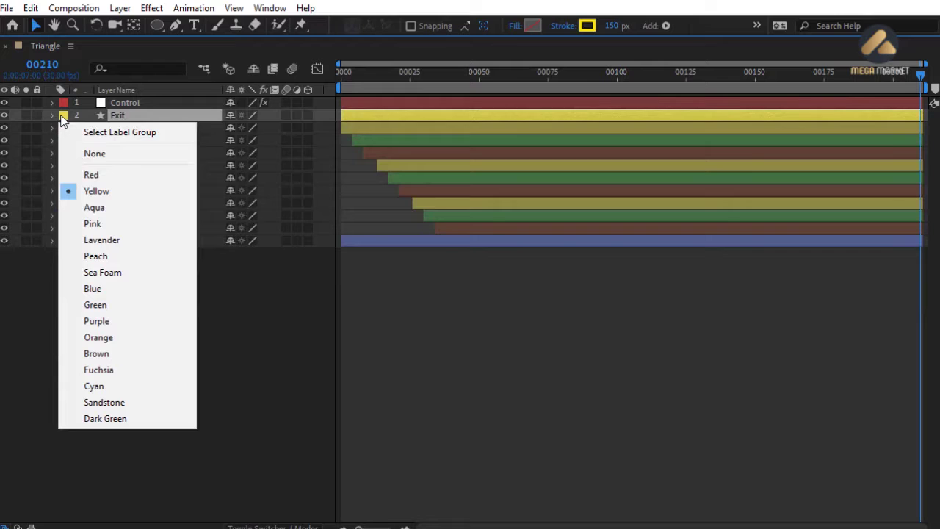
click(101, 323)
drag(140, 118, 141, 235)
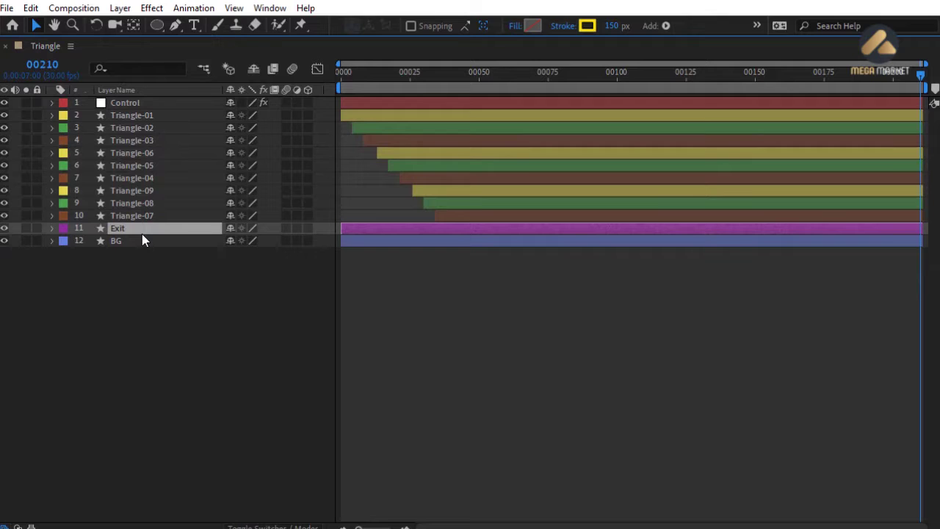
key(grave)
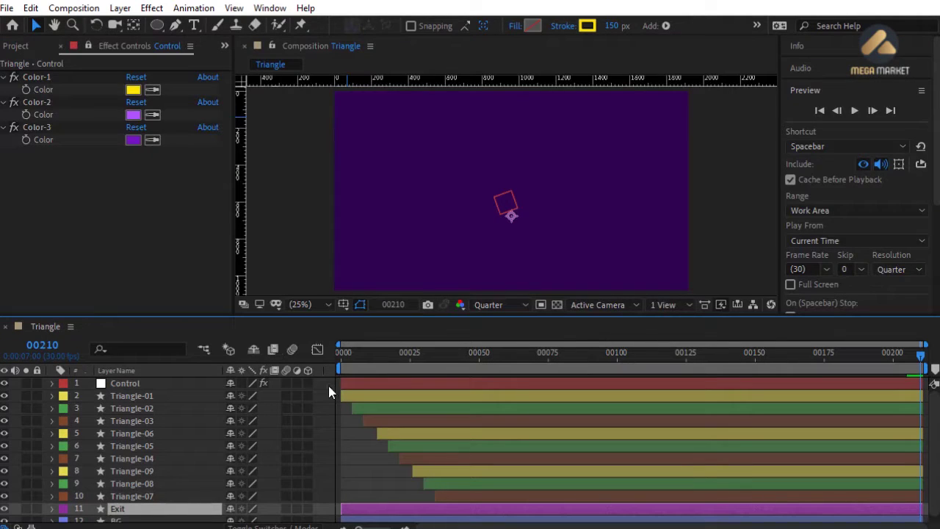
- Play back and scrub through the Triangle composition to review the triangle animation
click(350, 358)
key(space)
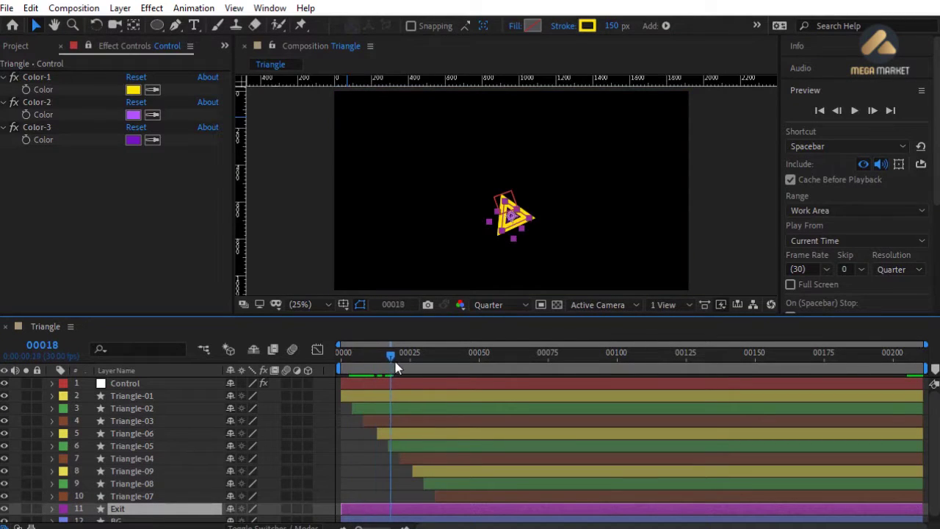
click(349, 459)
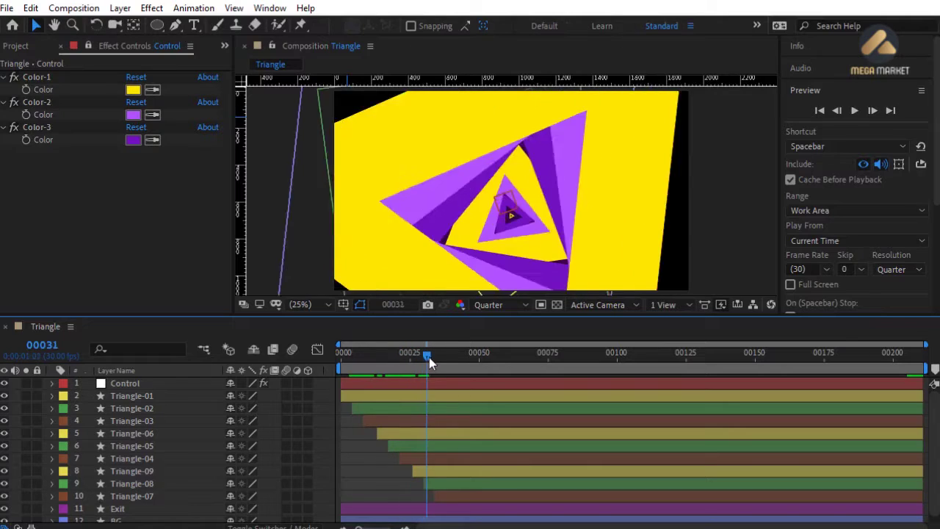
drag(465, 357, 736, 355)
click(854, 110)
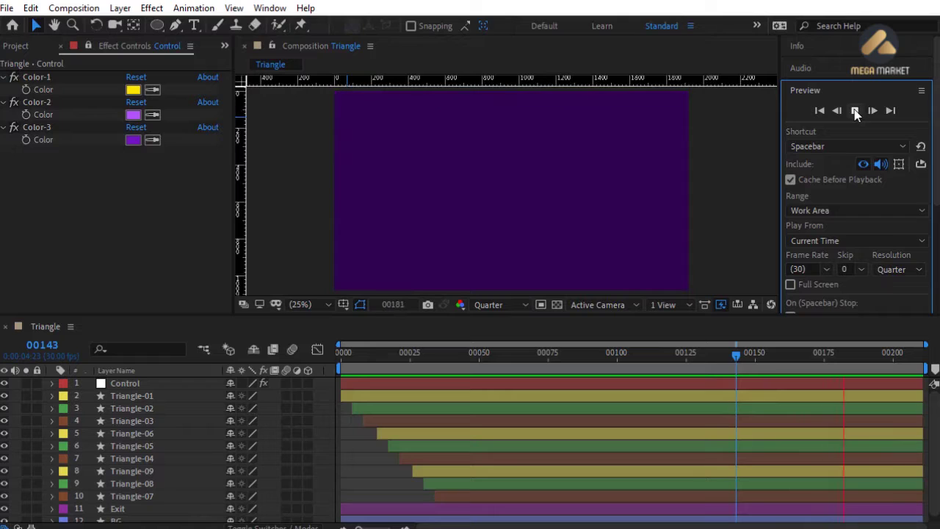
click(854, 111)
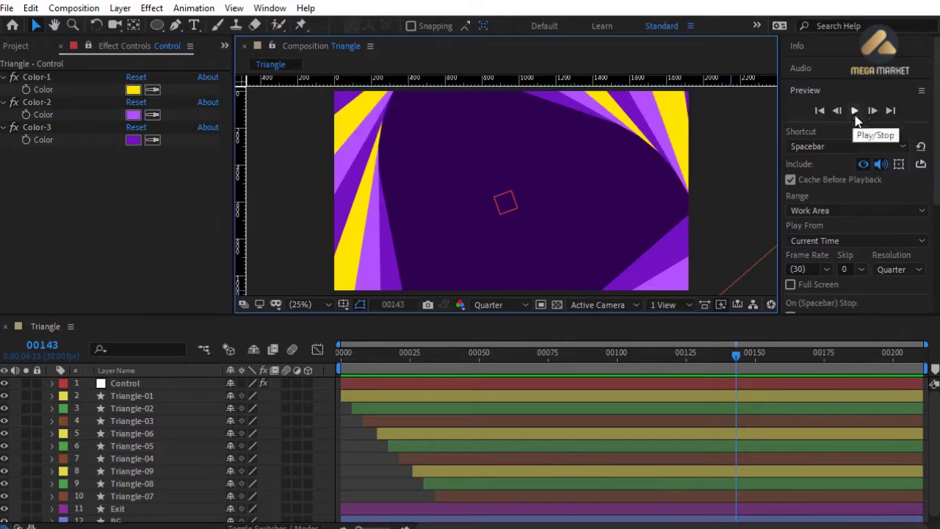
- Shift the Exit layer in time so it starts at frame 145 and check its triangle growing in
click(432, 512)
scroll(433, 514, down, 1)
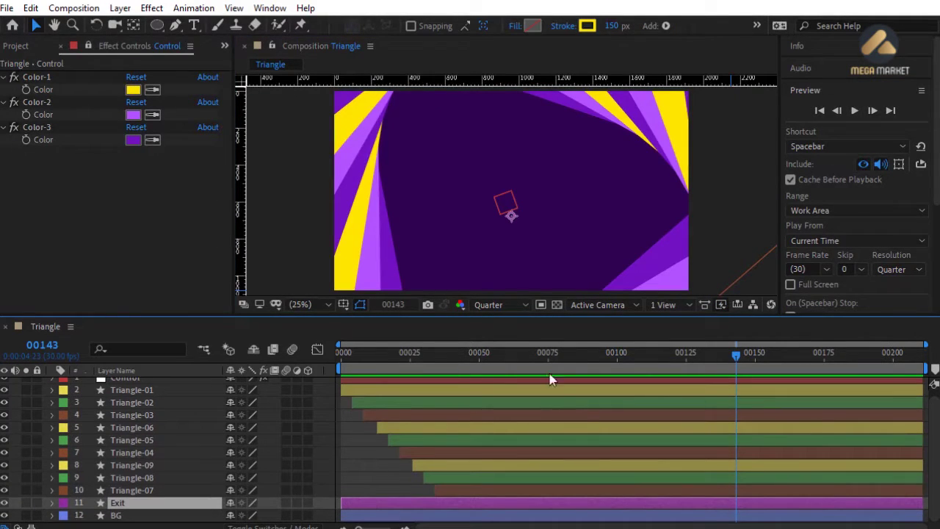
drag(556, 358, 740, 362)
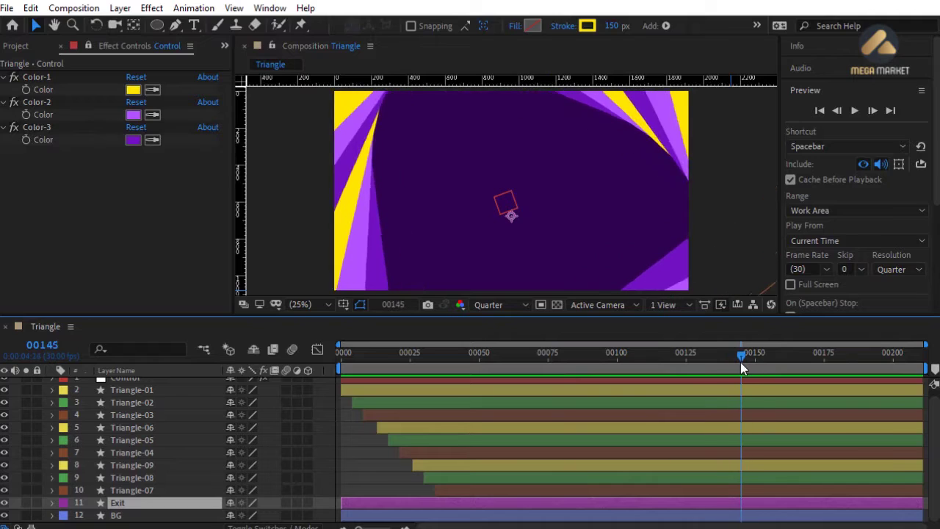
drag(351, 506, 750, 507)
key(F2)
click(750, 358)
drag(753, 363, 786, 359)
click(754, 508)
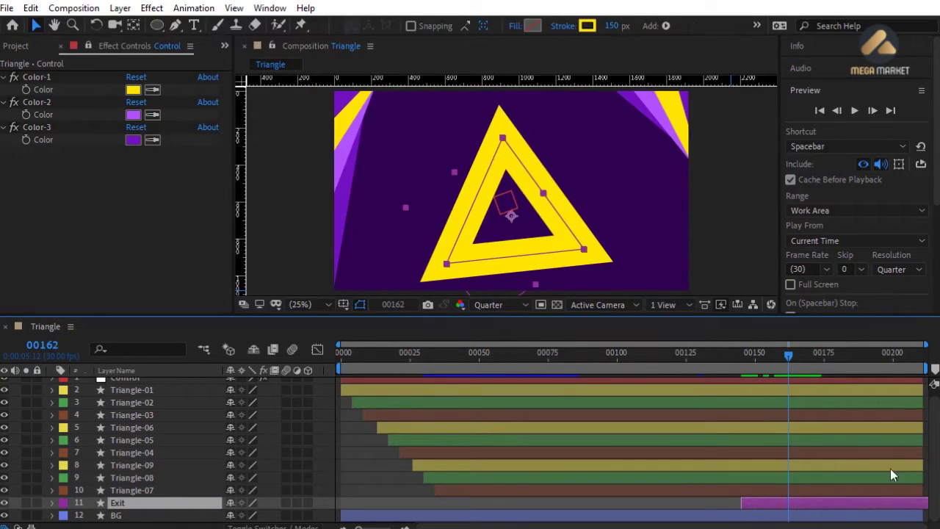
- Set the BG layer's track matte to Alpha Inverted Matte "Exit"
click(276, 526)
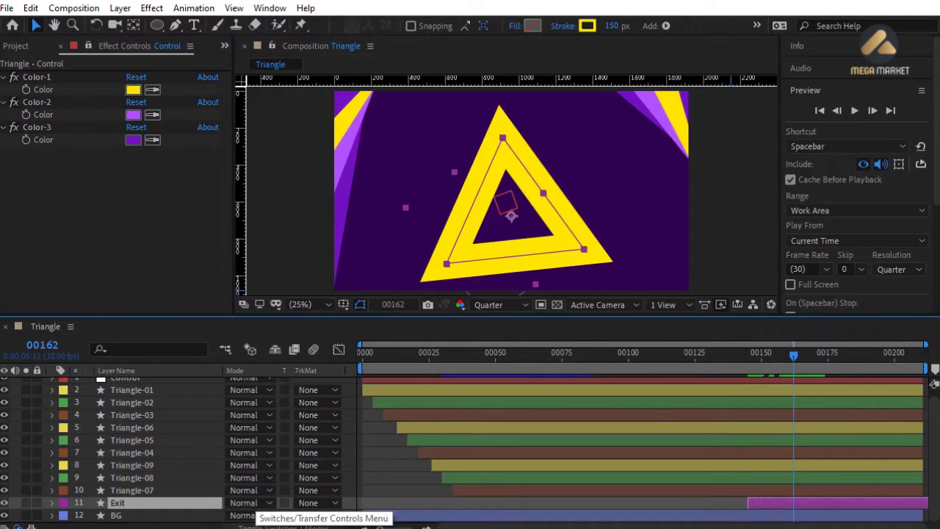
click(208, 514)
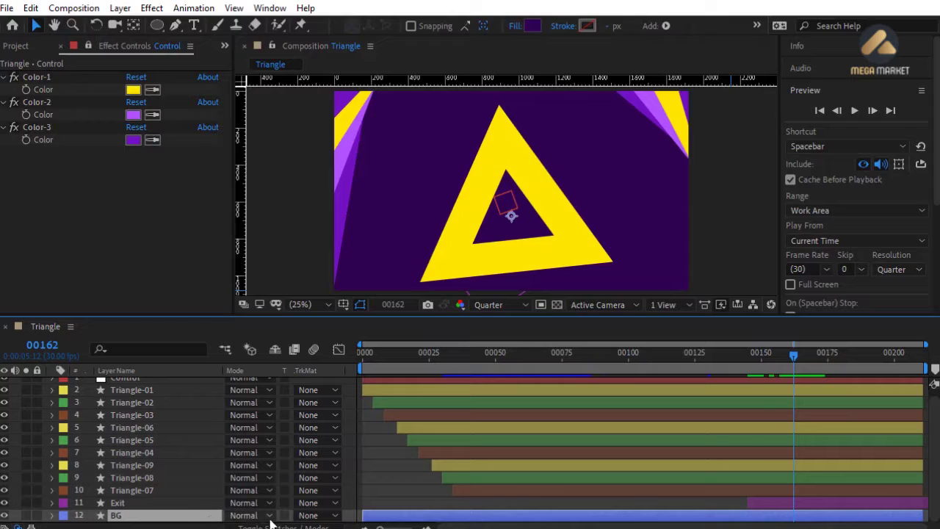
click(319, 516)
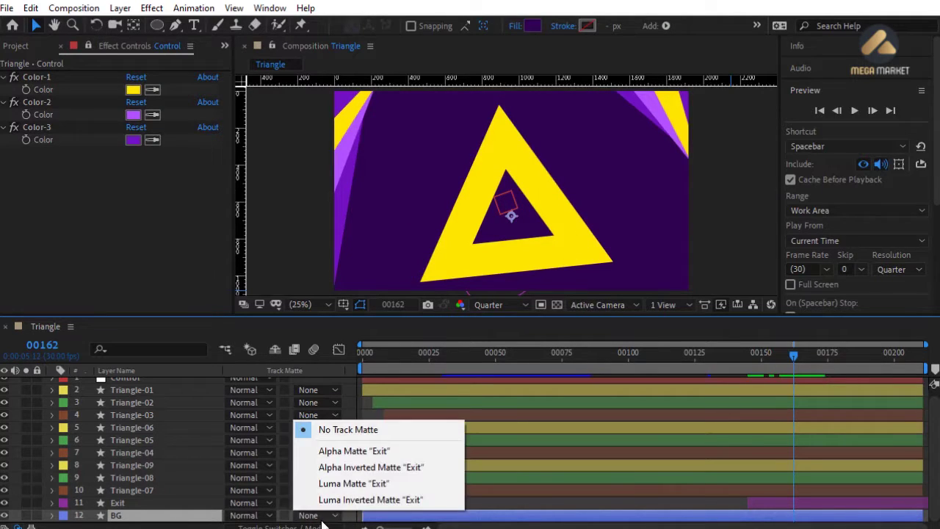
click(348, 471)
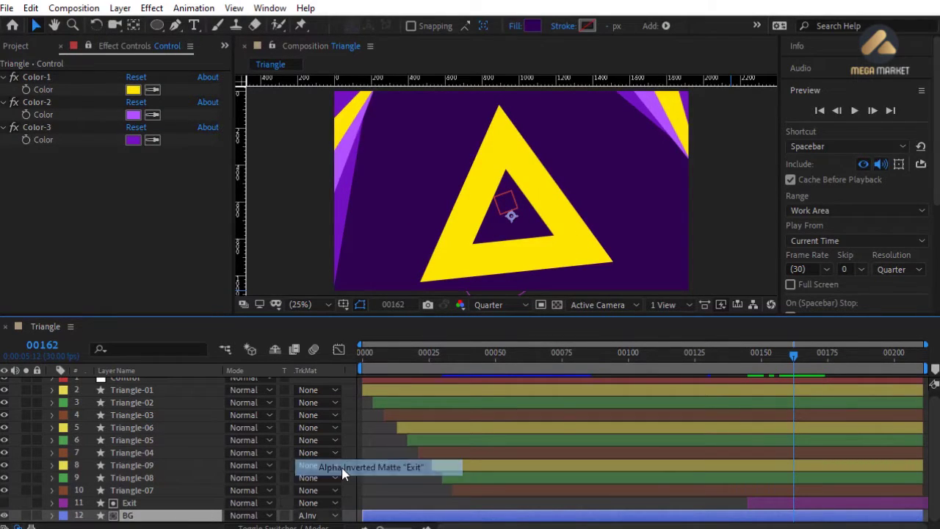
- Give the Exit layer's triangle a solid white fill
click(769, 507)
click(533, 26)
click(333, 253)
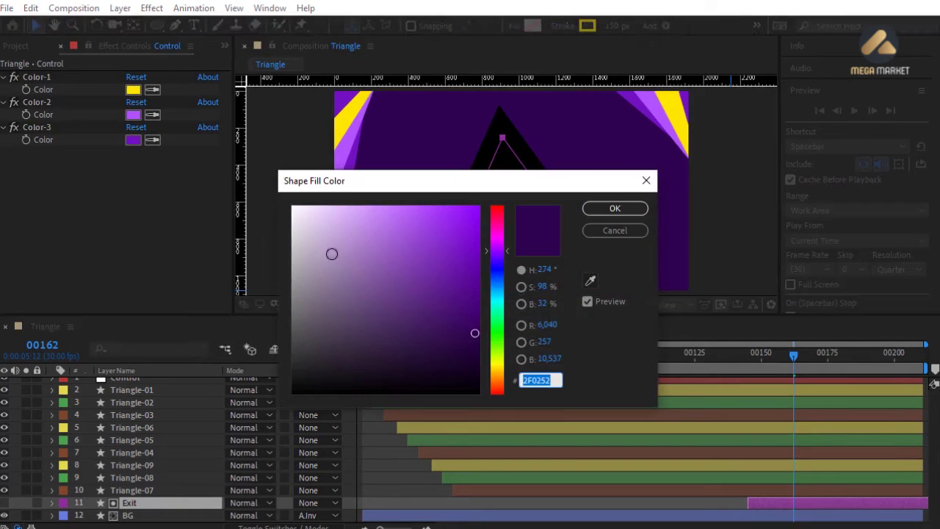
drag(333, 253, 283, 196)
click(615, 208)
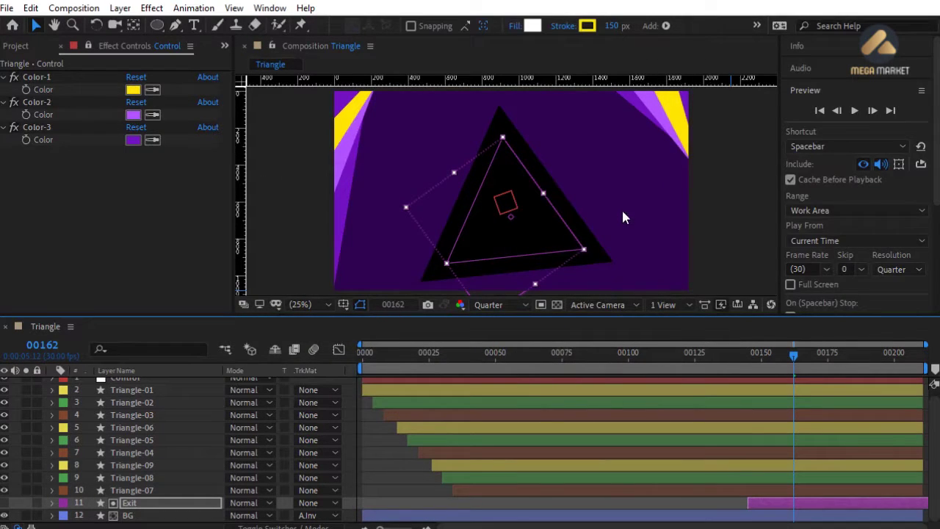
- Try to set the Exit triangle's stroke color to white (FFFFFF)
click(587, 27)
drag(314, 230, 292, 207)
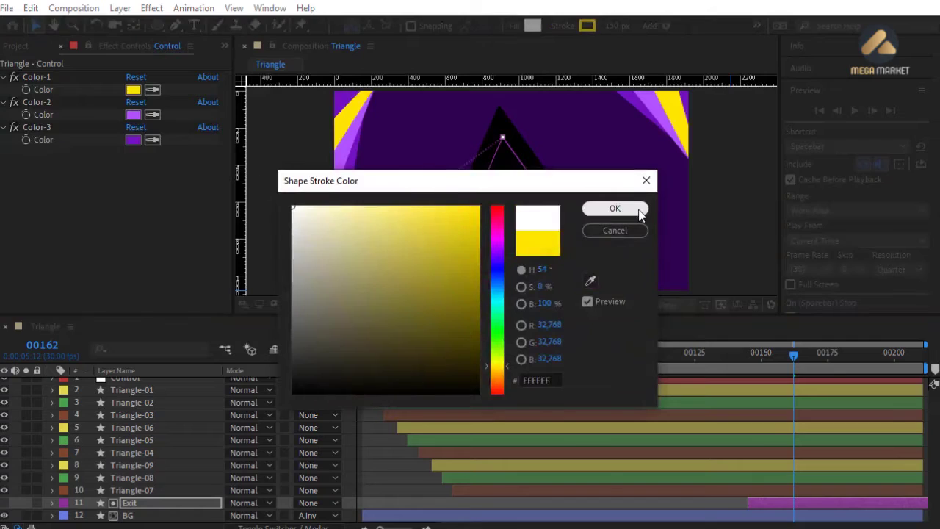
click(638, 207)
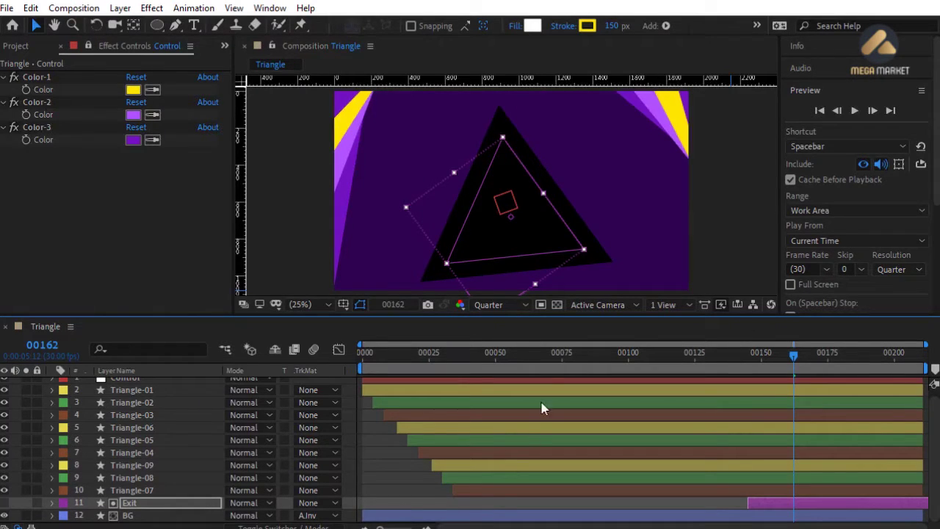
- Turn on the transparency grid and scrub through the composition to check the Exit cutout
click(558, 305)
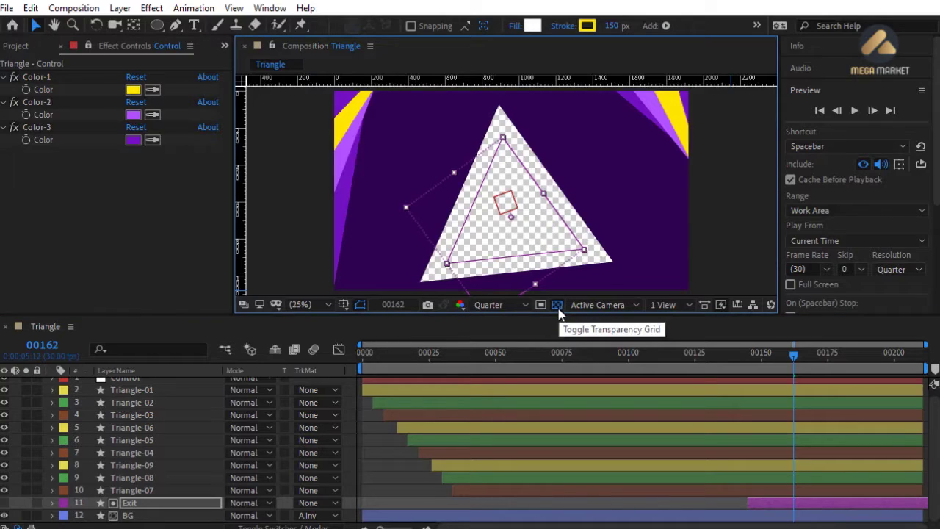
click(386, 463)
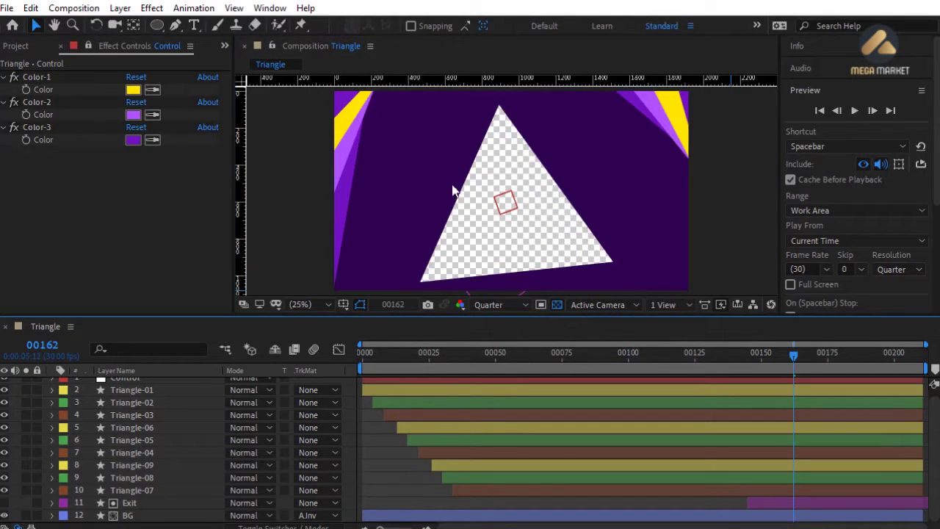
click(765, 506)
mouse_move(793, 356)
mouse_down()
mouse_move(882, 358)
mouse_move(733, 360)
mouse_up()
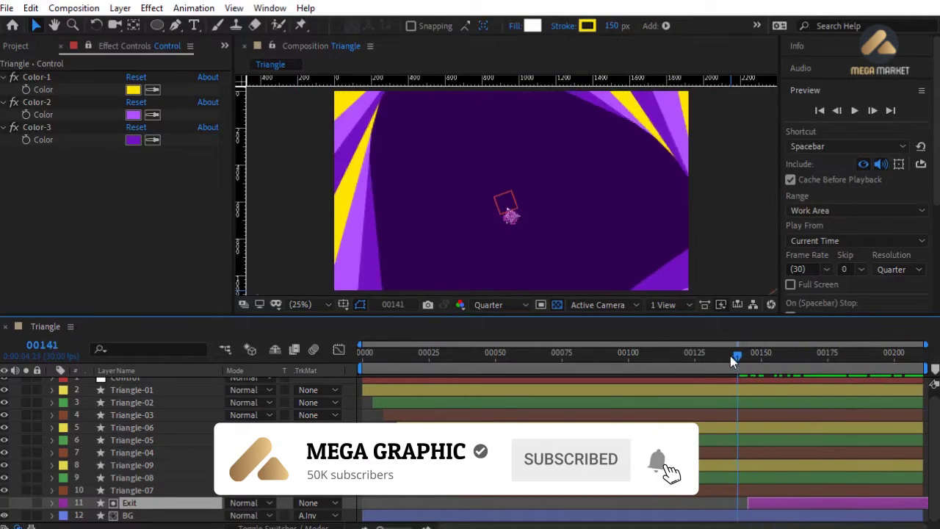
key(F2)
mouse_move(376, 357)
mouse_down()
mouse_move(844, 357)
mouse_move(817, 358)
mouse_move(824, 365)
mouse_up()
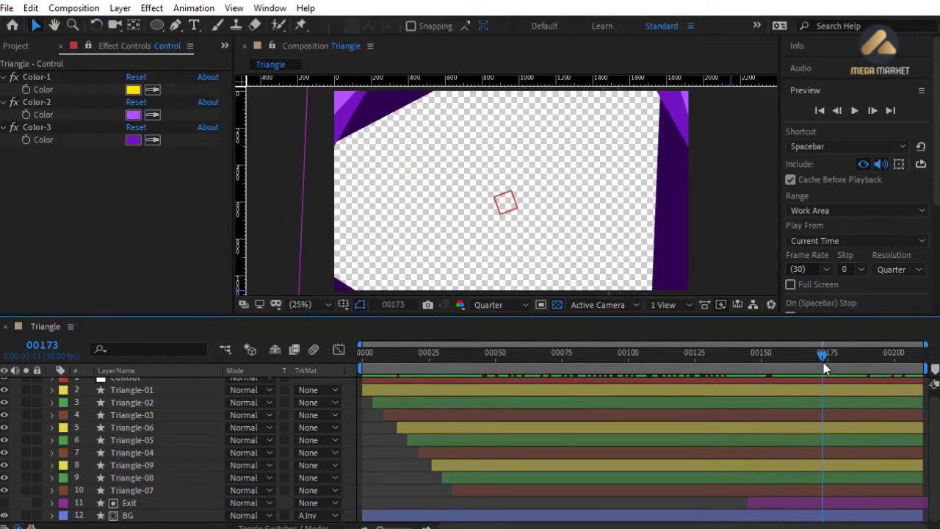
- Delay the Exit layer to start at about frame 150, checking the timing of the transparent opening
drag(757, 502, 768, 504)
drag(812, 364, 847, 363)
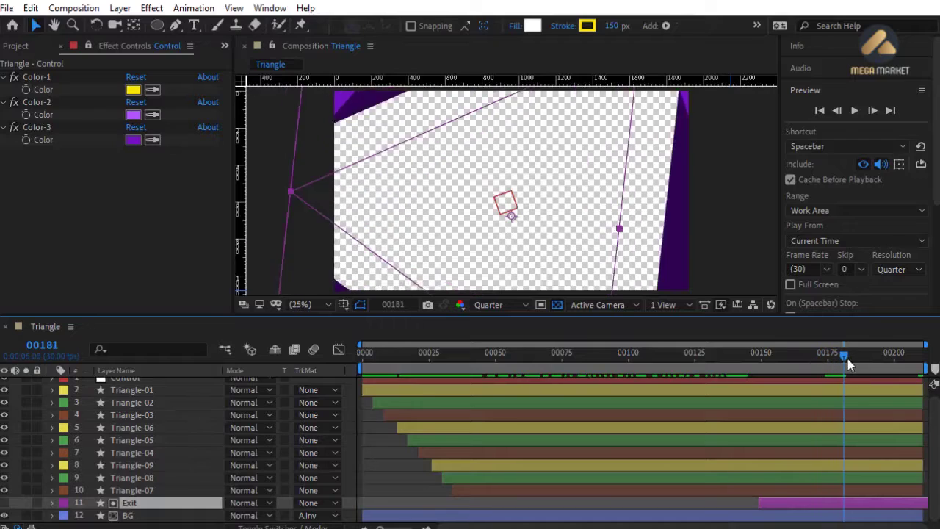
drag(774, 504, 780, 505)
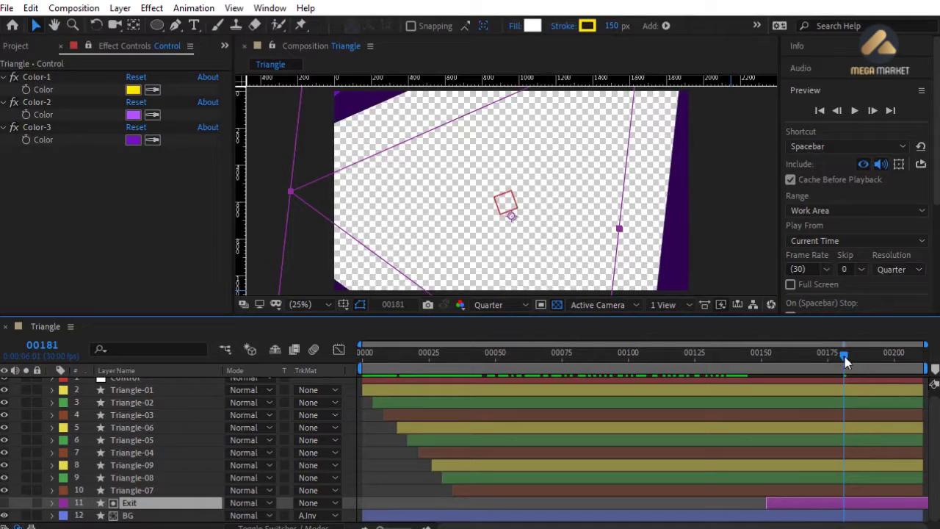
drag(845, 360, 852, 360)
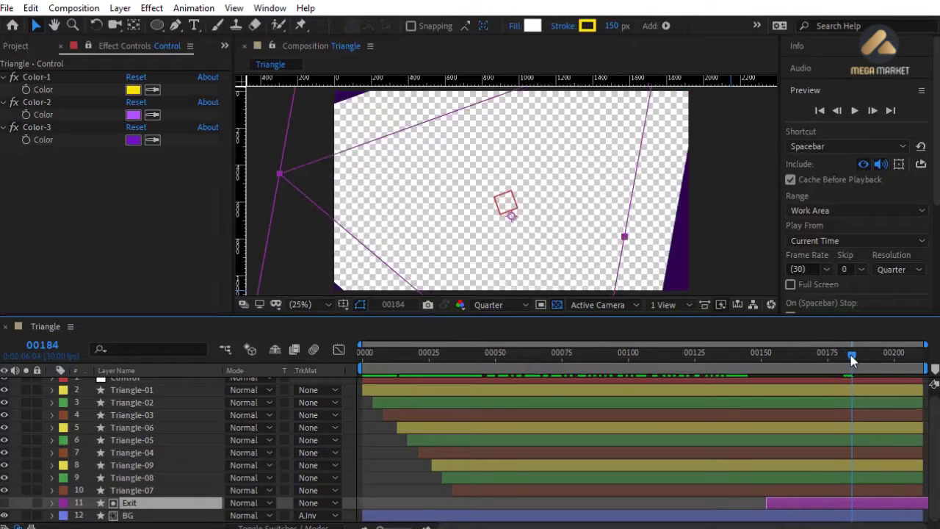
click(766, 359)
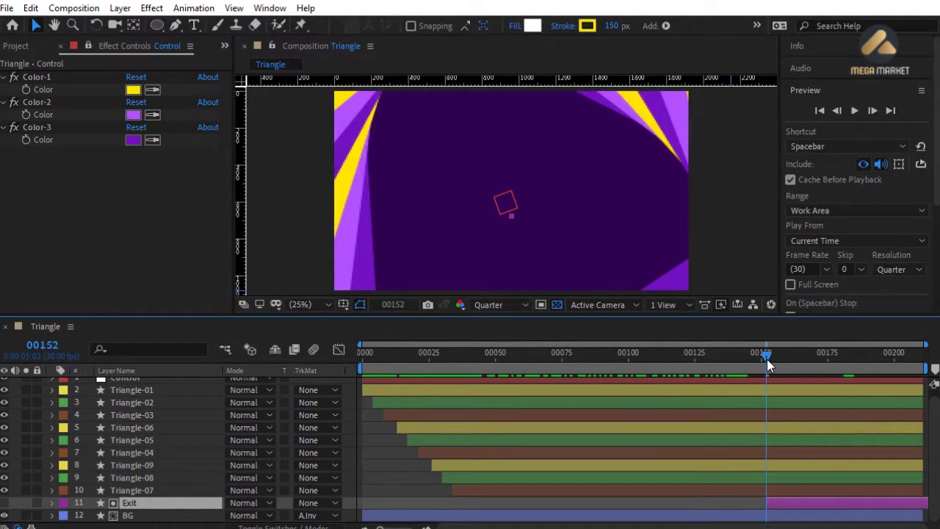
drag(766, 359, 794, 360)
click(416, 478)
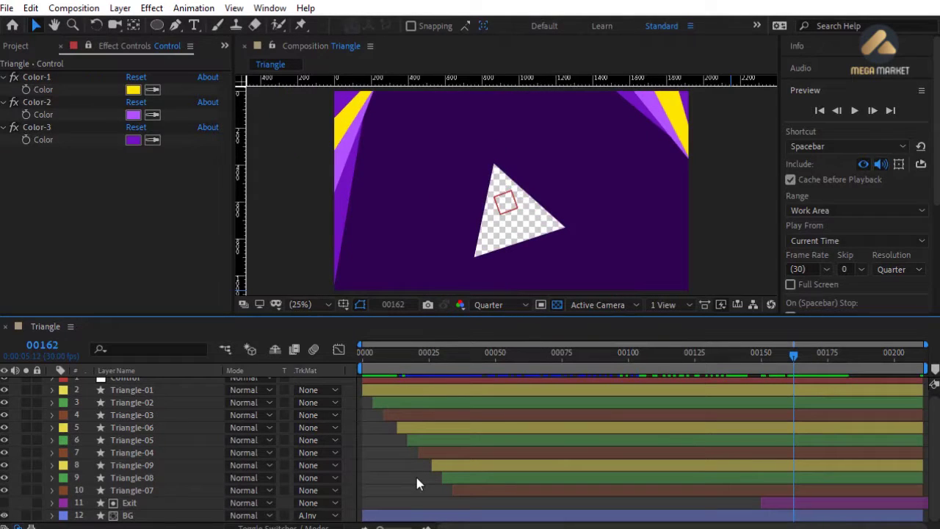
- Go to frame 35 and apply the Drop Shadow effect to the Triangle-01 layer
drag(467, 355, 454, 356)
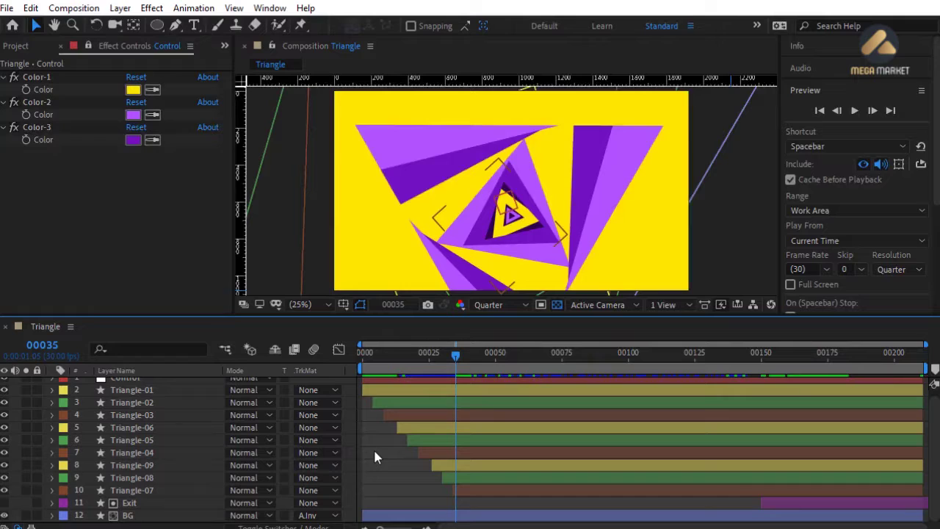
click(147, 389)
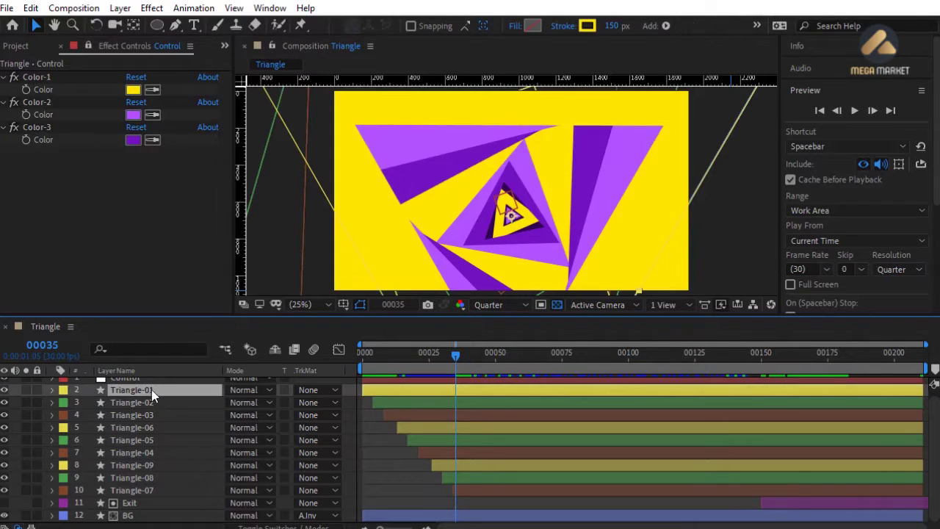
scroll(931, 412, up, 1)
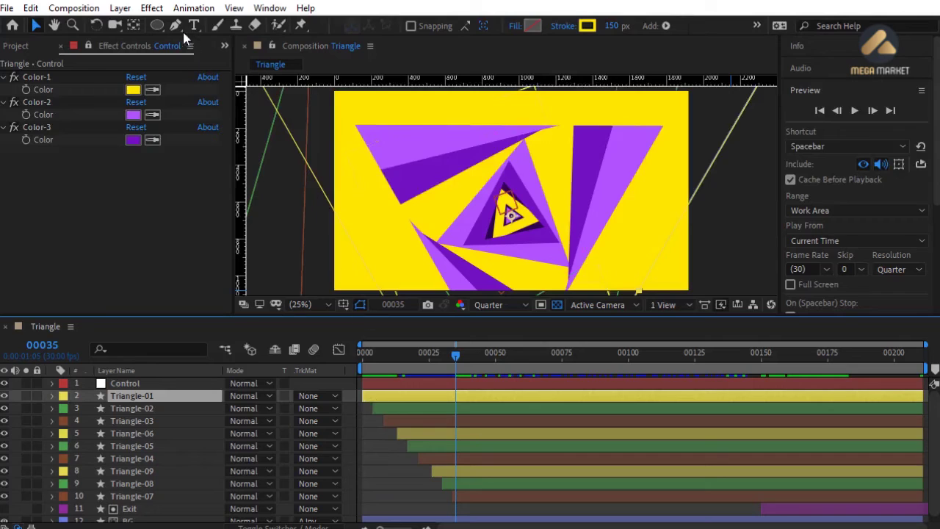
click(154, 8)
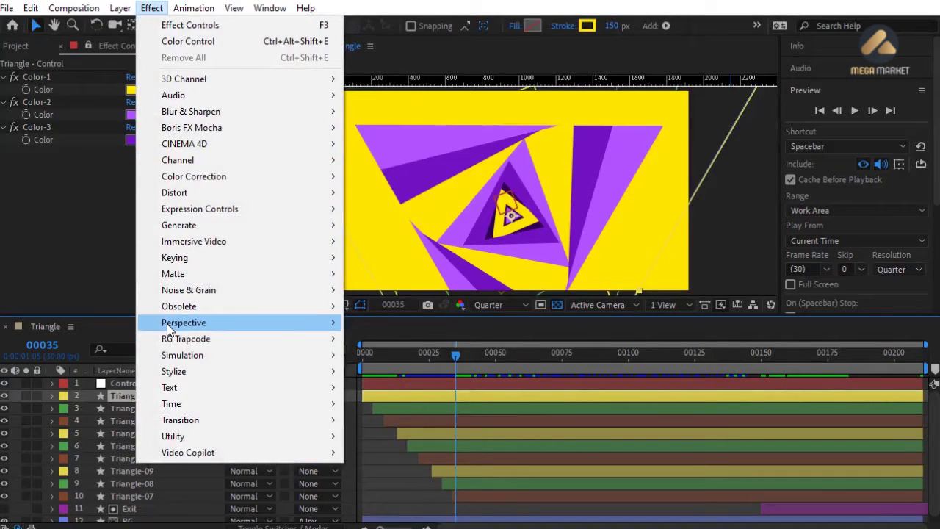
mouse_move(307, 329)
click(387, 454)
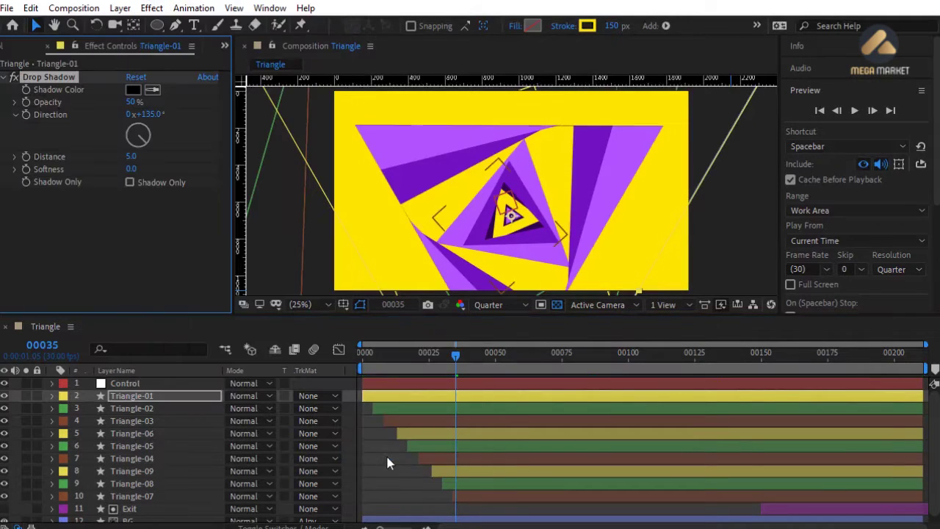
- Set the drop shadow's color on Triangle-01 to 2D0150
click(133, 90)
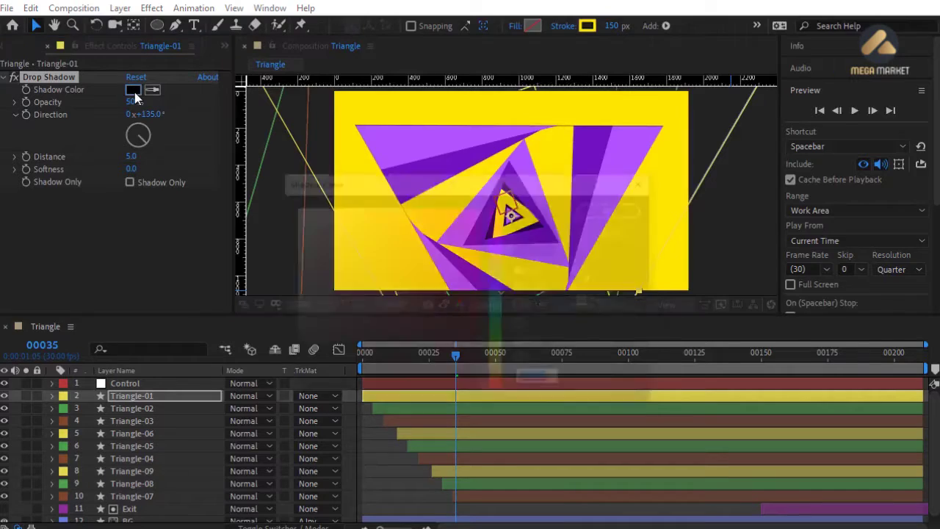
text(2D)
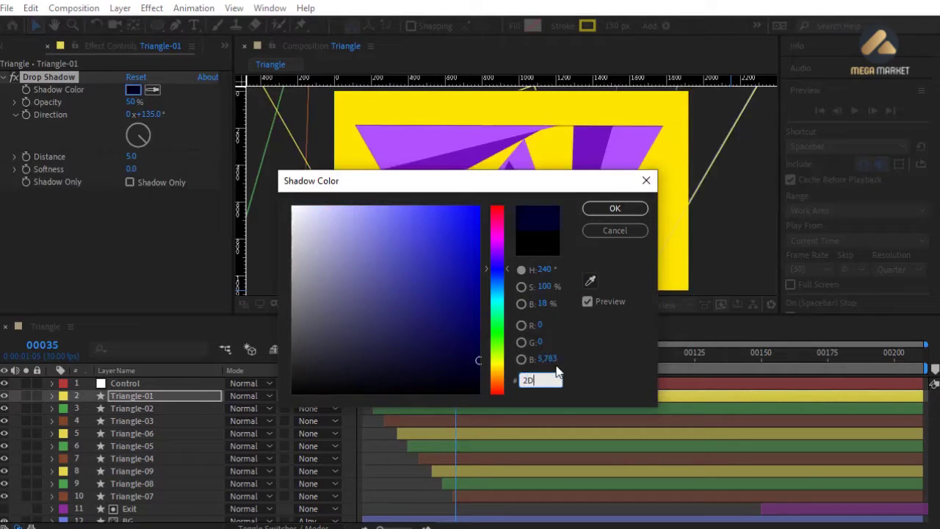
text(0150)
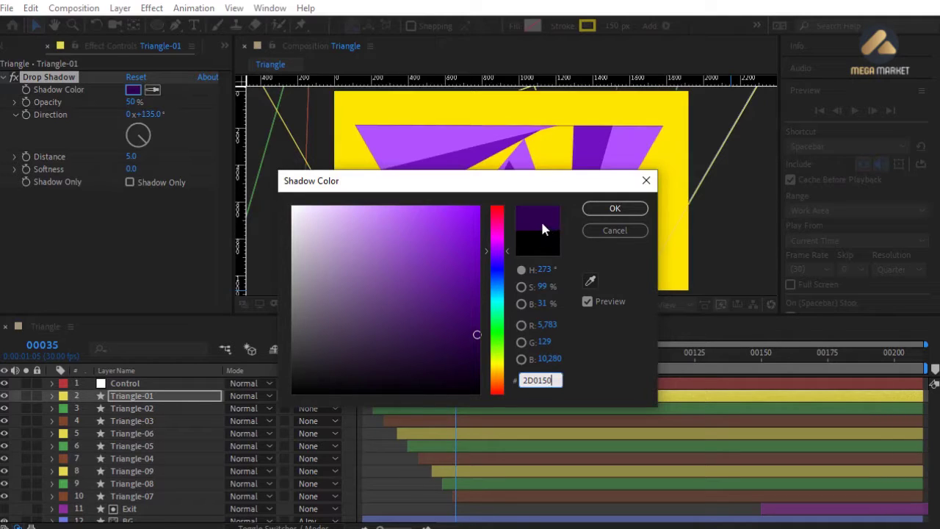
click(612, 211)
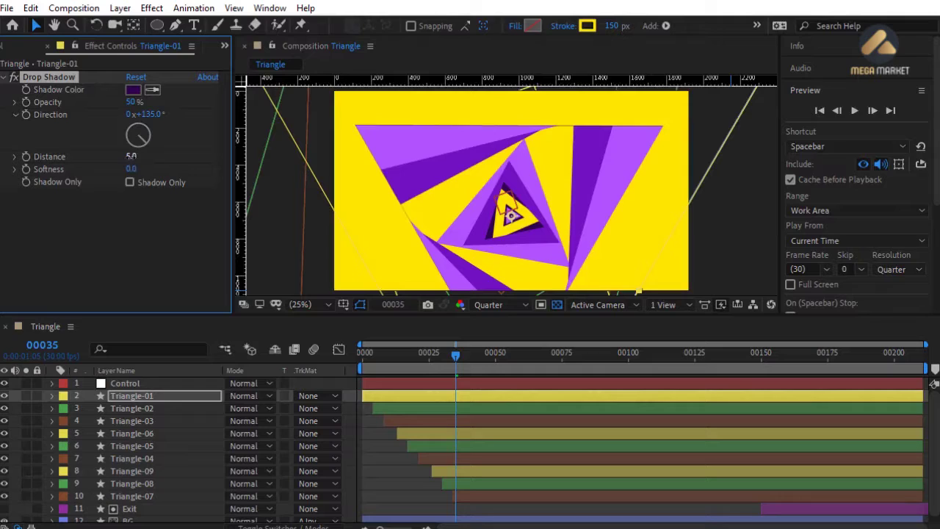
- Set the drop shadow's distance on Triangle-01 to 10
drag(139, 155, 151, 156)
click(152, 155)
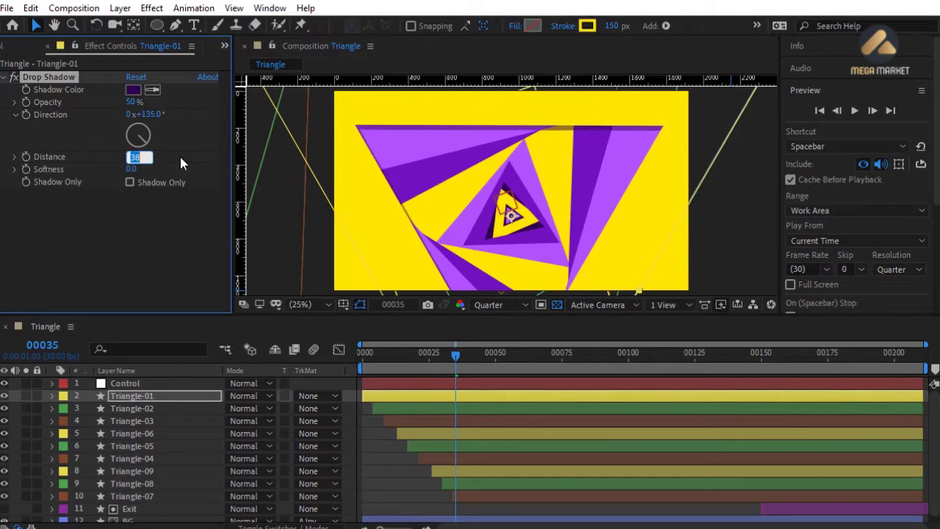
text(10)
key(Return)
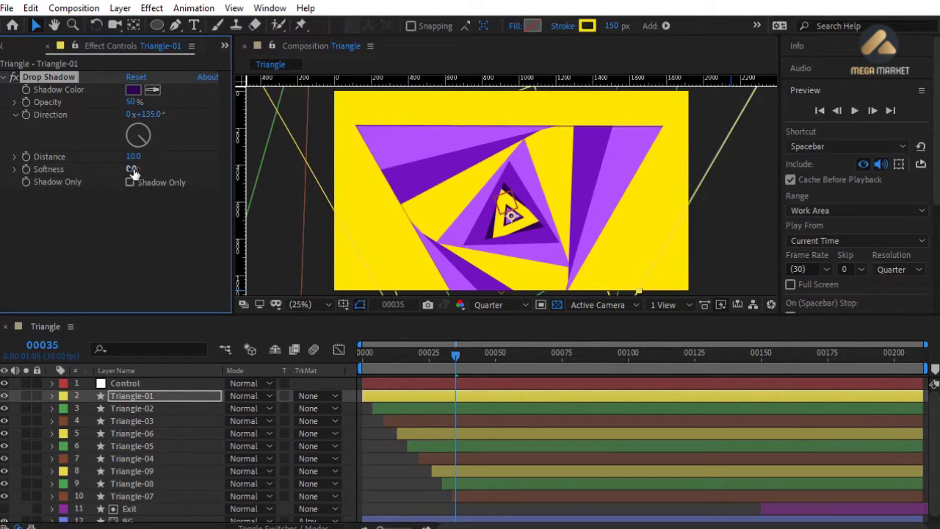
- Set the drop shadow's softness on Triangle-01 to 200
click(133, 170)
text(200)
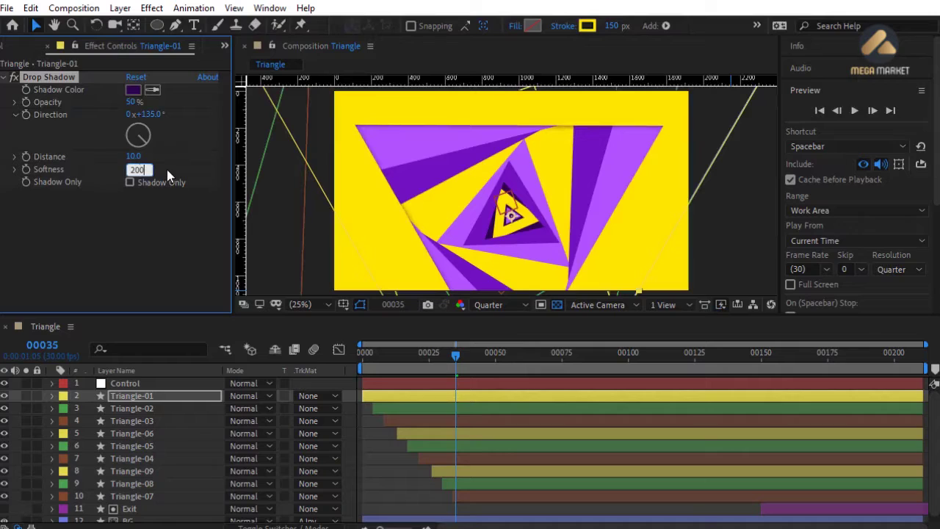
key(Return)
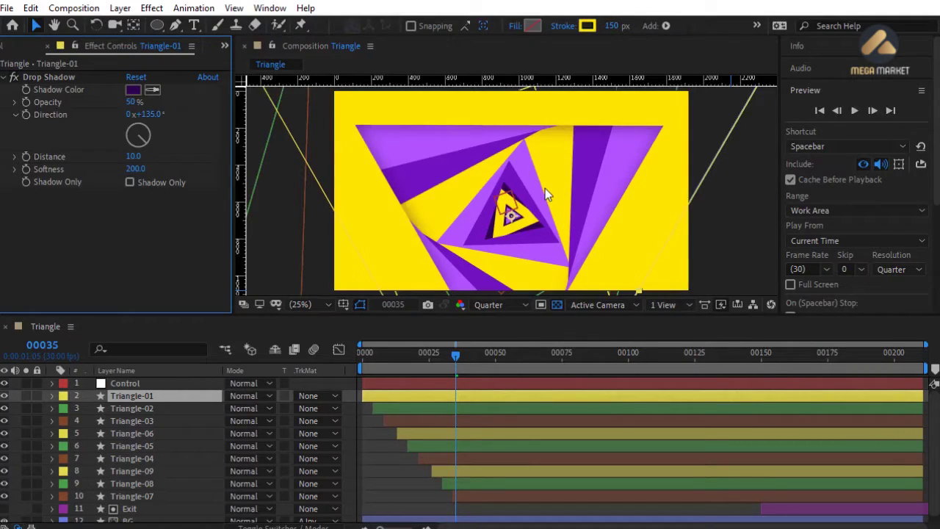
- Show the Control layer's effects and add a Slider Control named Shadow-Opacity
click(153, 381)
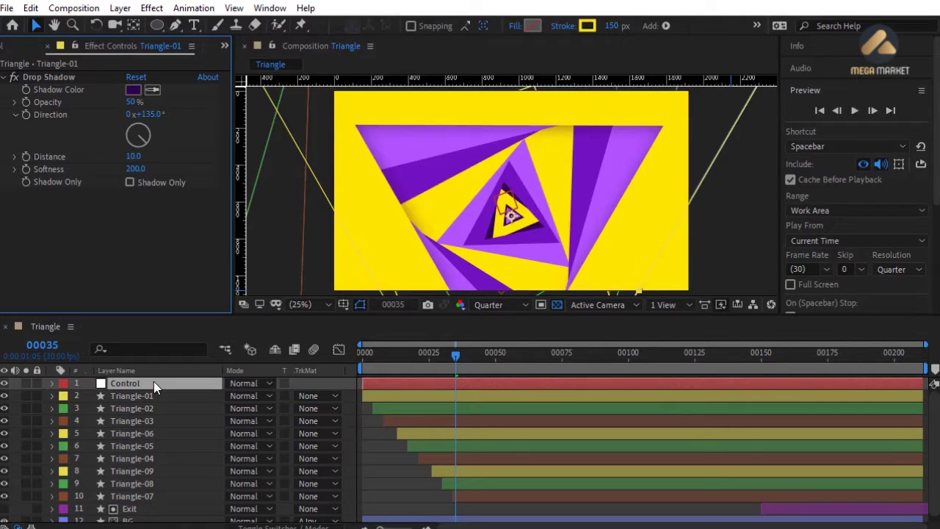
key(F3)
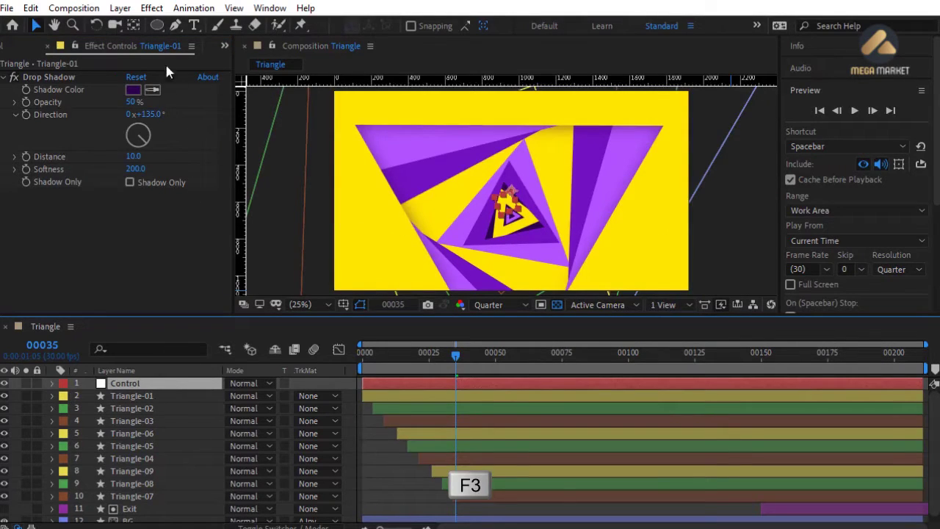
click(151, 9)
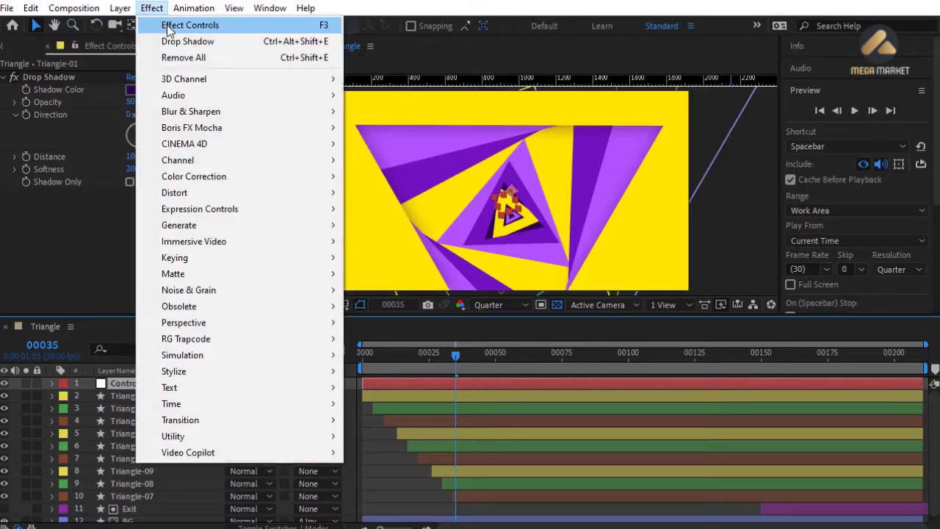
click(163, 24)
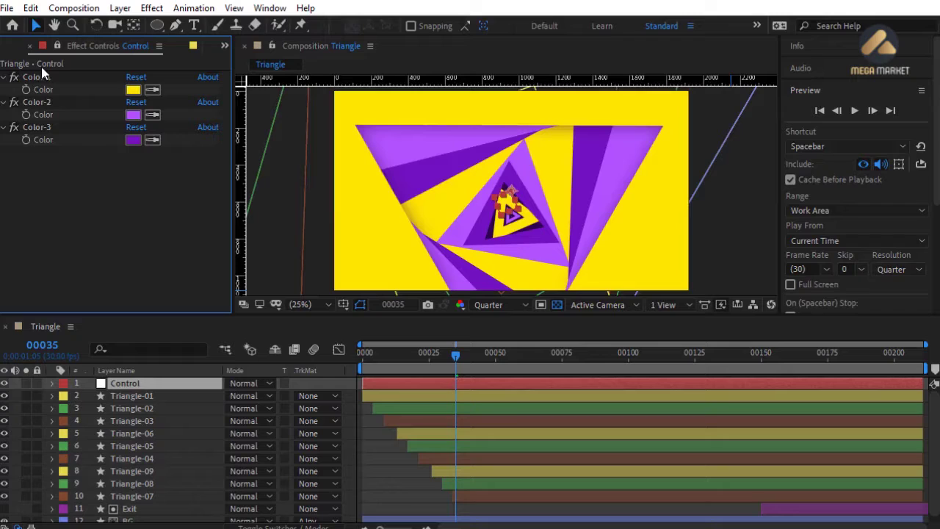
click(151, 8)
mouse_move(244, 209)
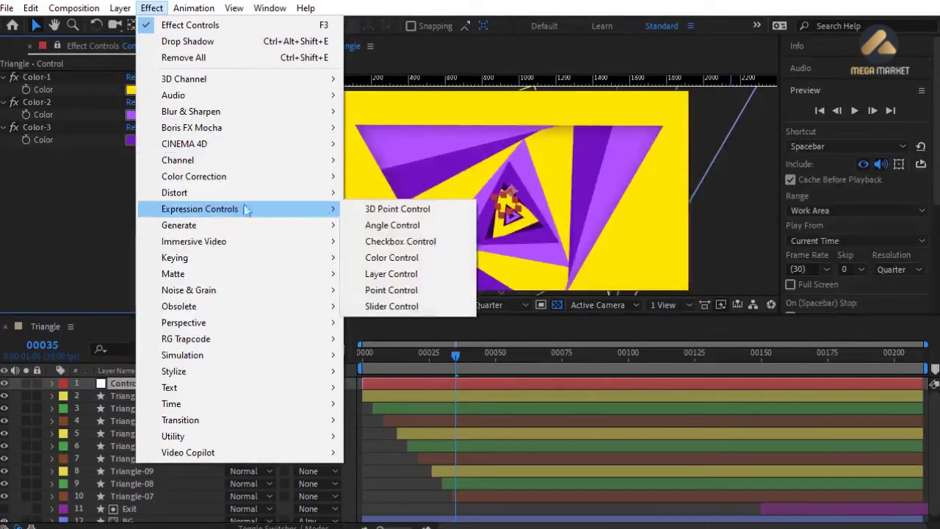
click(389, 307)
key(Return)
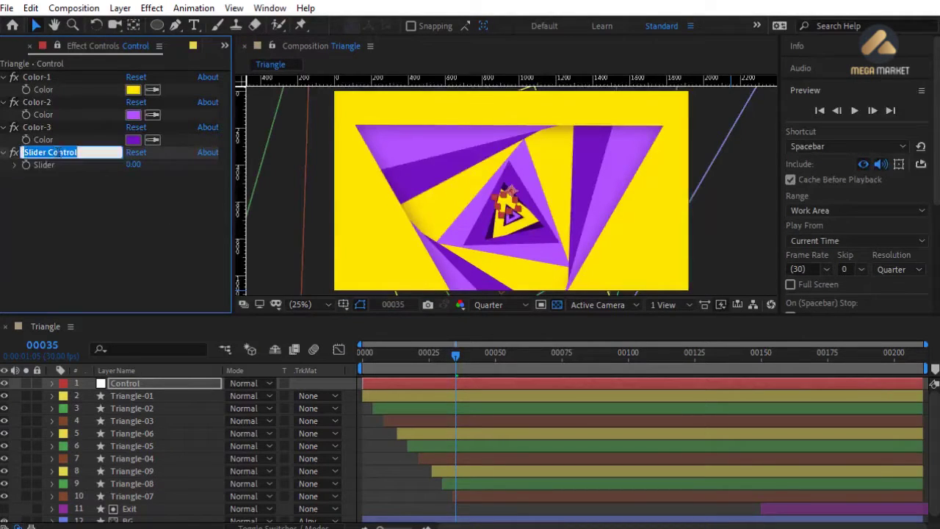
text(Shadow-Opacity)
key(Return)
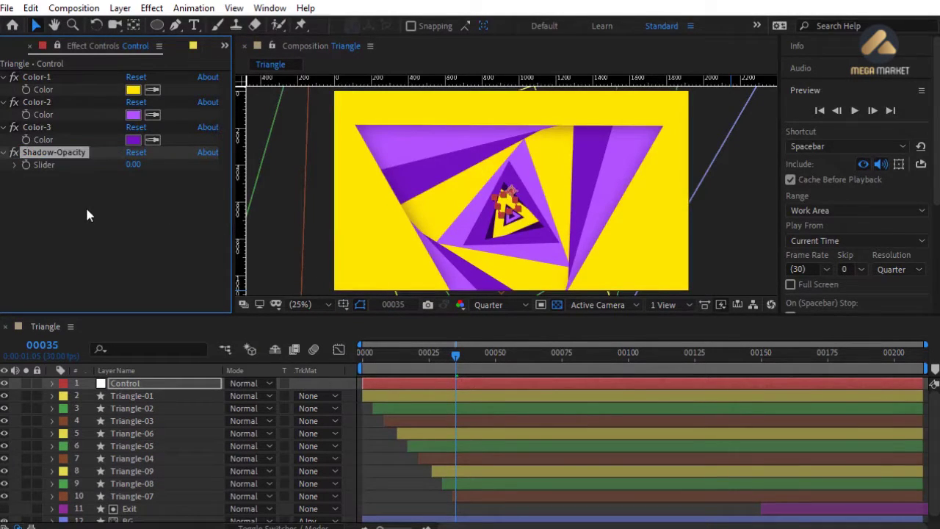
- Add a Color Control to the Control layer and name it Shadow-Color
click(152, 8)
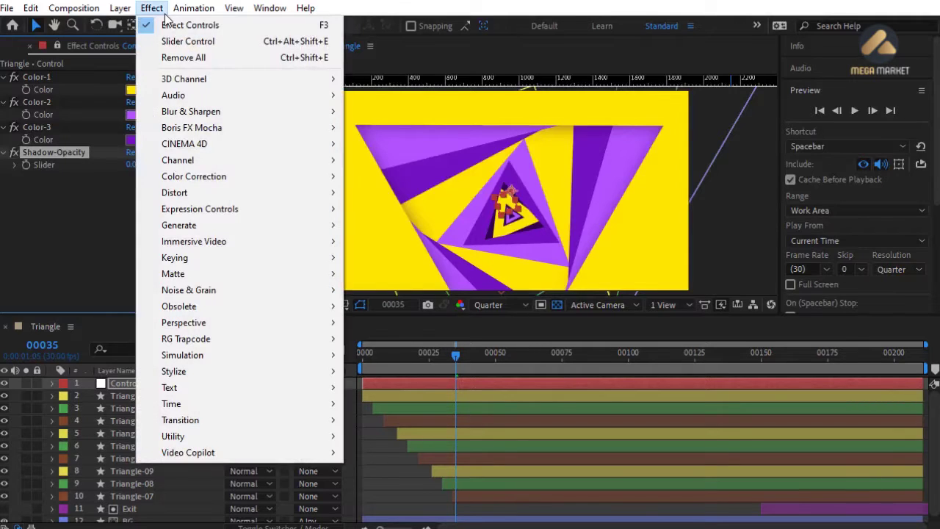
mouse_move(196, 213)
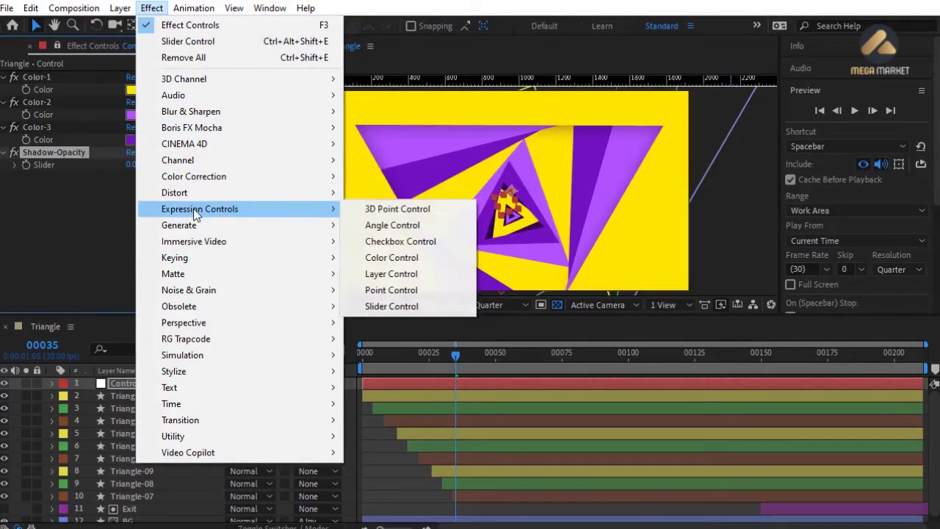
click(382, 257)
text(Shadow-Color)
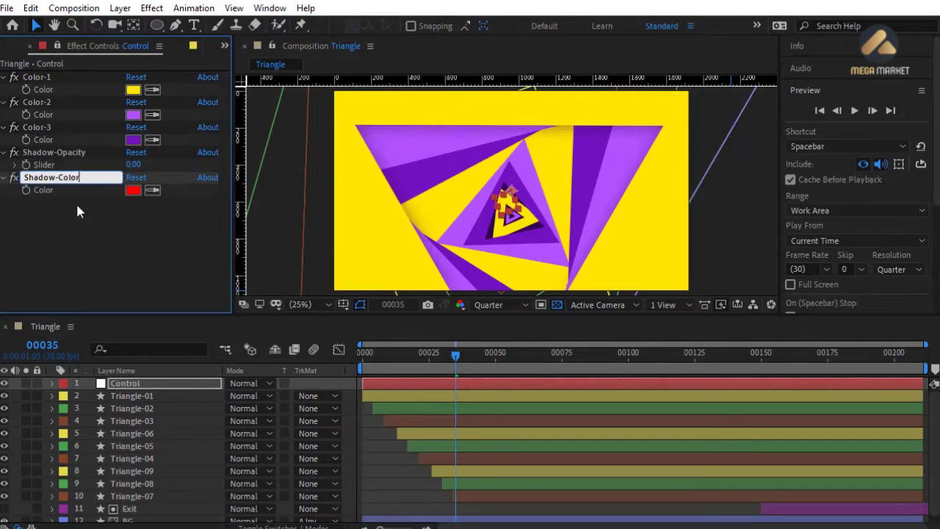
key(Return)
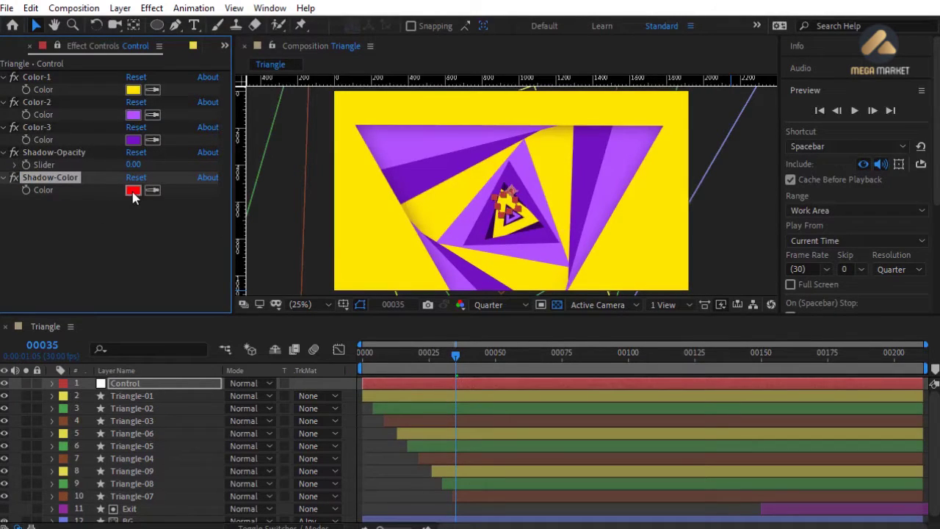
- Expand the Drop Shadow properties of Triangle-01 in the timeline and copy the shadow color's hex code
click(139, 396)
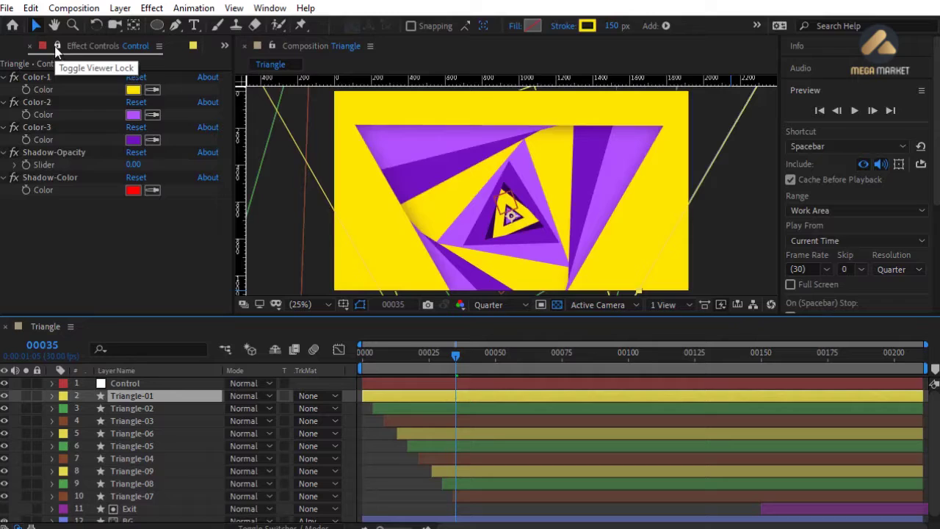
key(e)
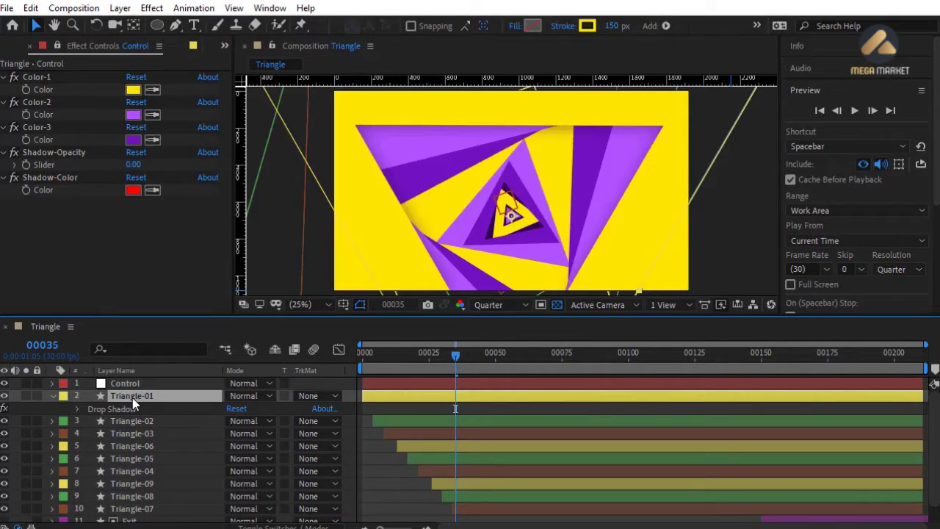
click(77, 409)
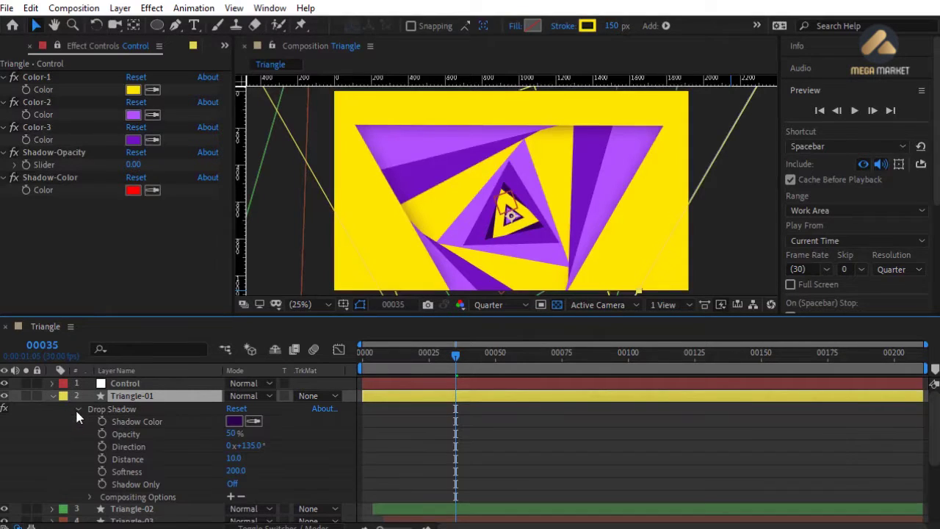
click(233, 420)
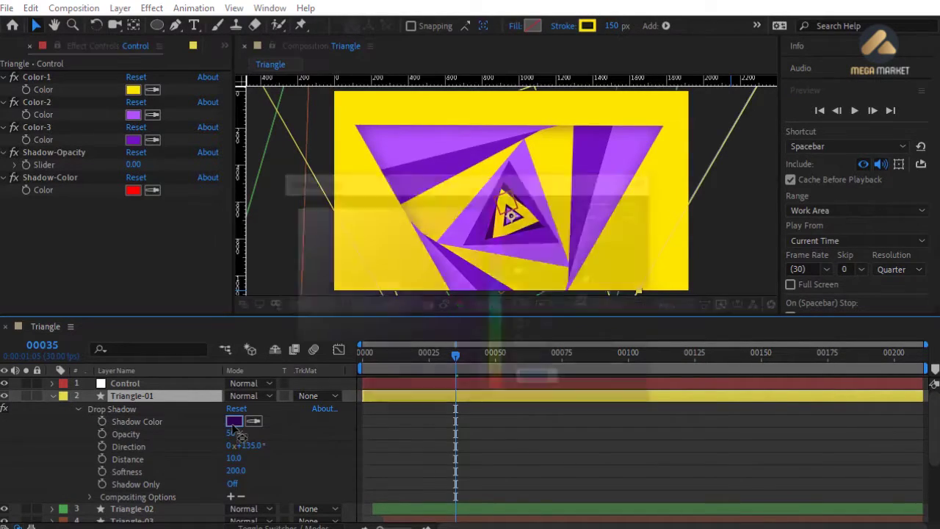
right_click(530, 380)
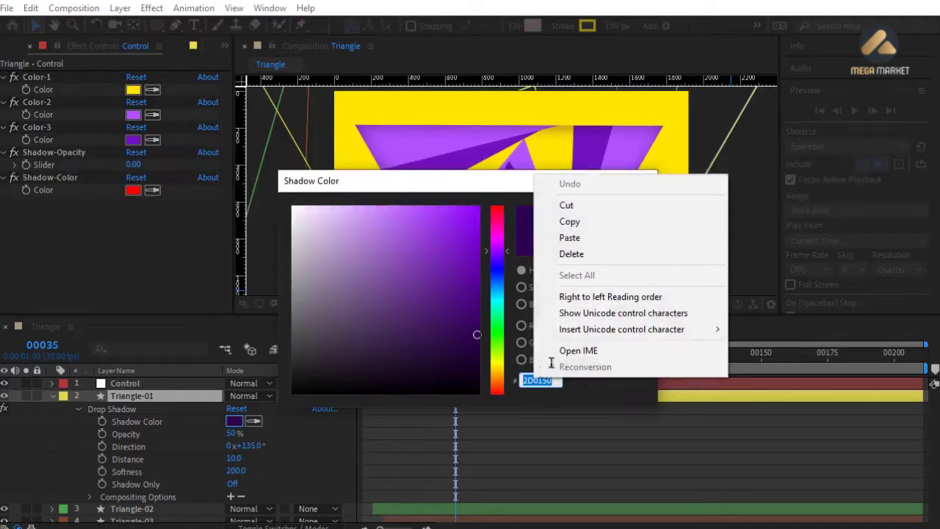
click(578, 225)
click(602, 230)
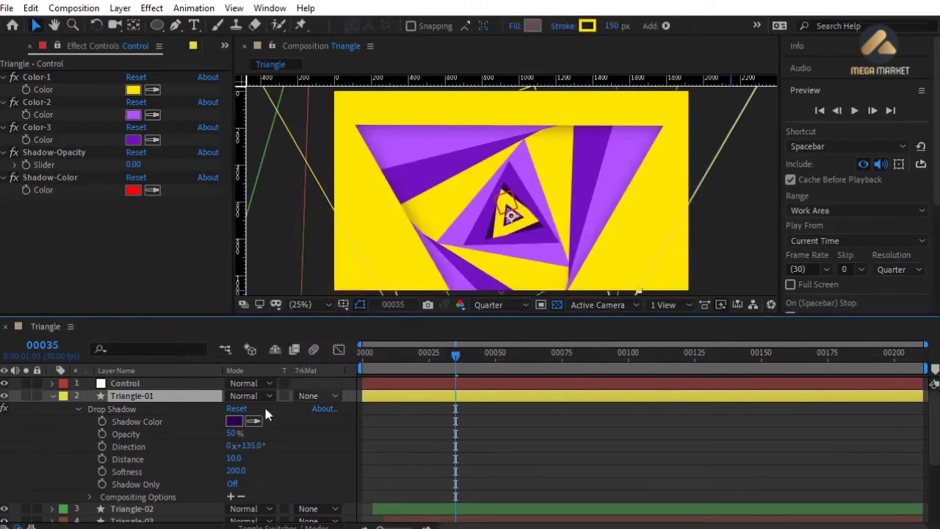
- Link Triangle-01's Shadow Color through an expression to the Shadow-Color control on the Control layer
alt+click(102, 421)
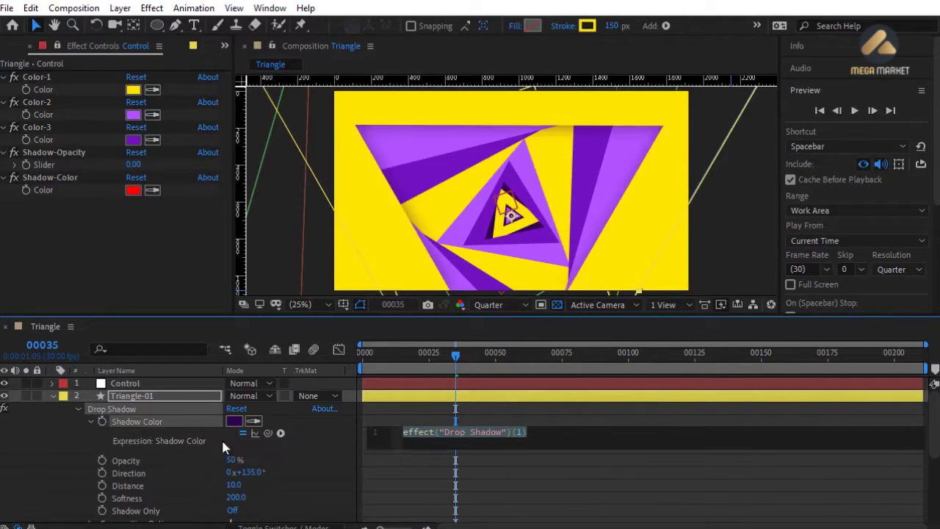
drag(268, 433, 51, 185)
click(97, 243)
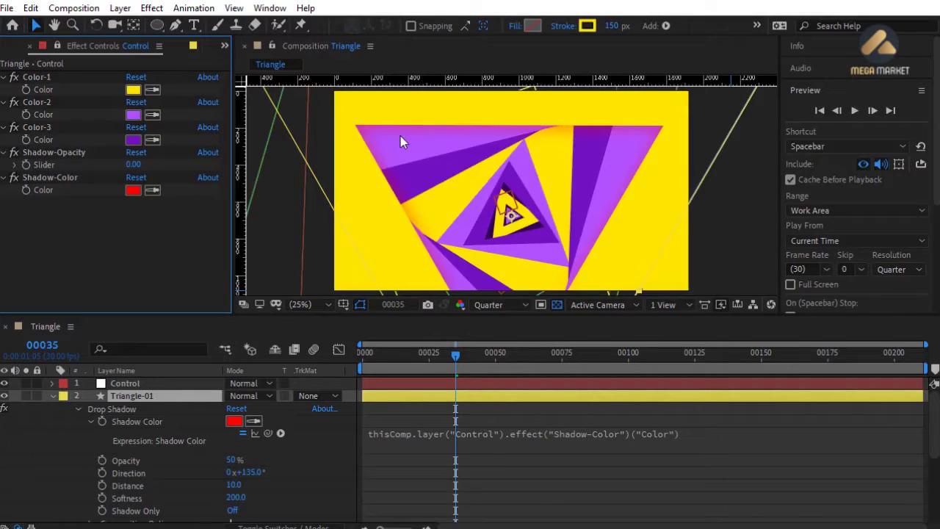
- Link Triangle-01's shadow Opacity through an expression to the Control layer's Shadow-Opacity slider and set that slider to 50
alt+click(102, 458)
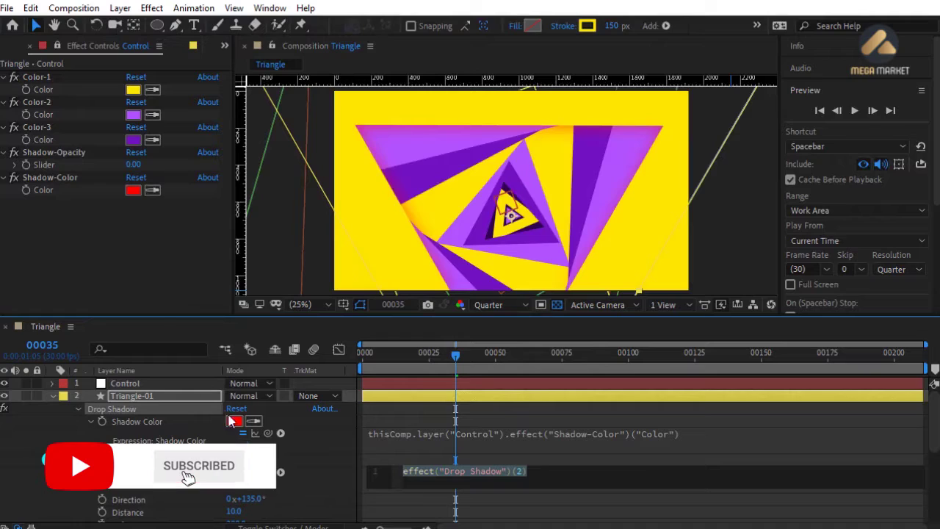
drag(268, 470, 50, 169)
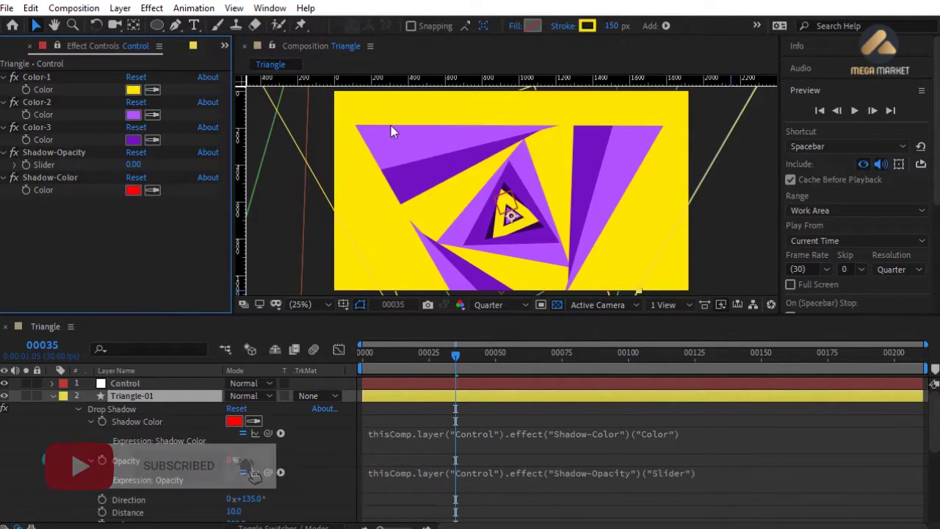
click(133, 165)
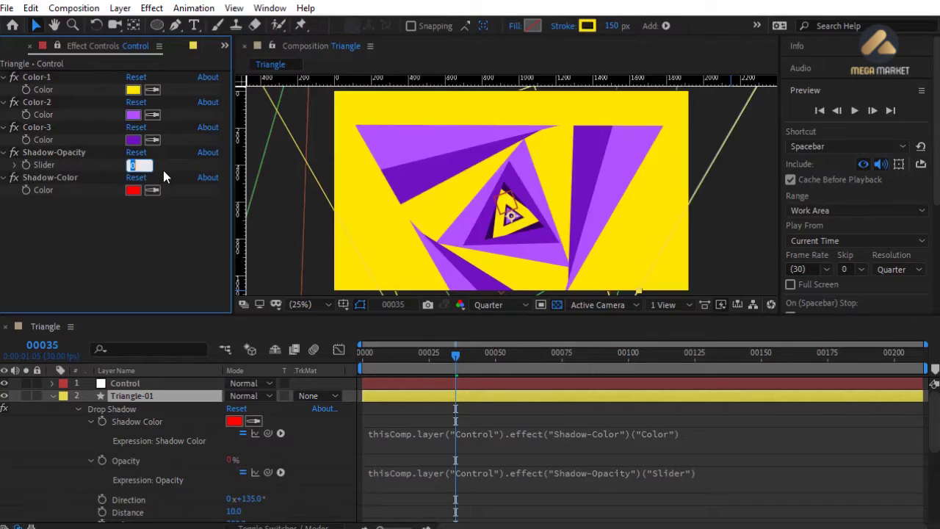
text(50)
key(Return)
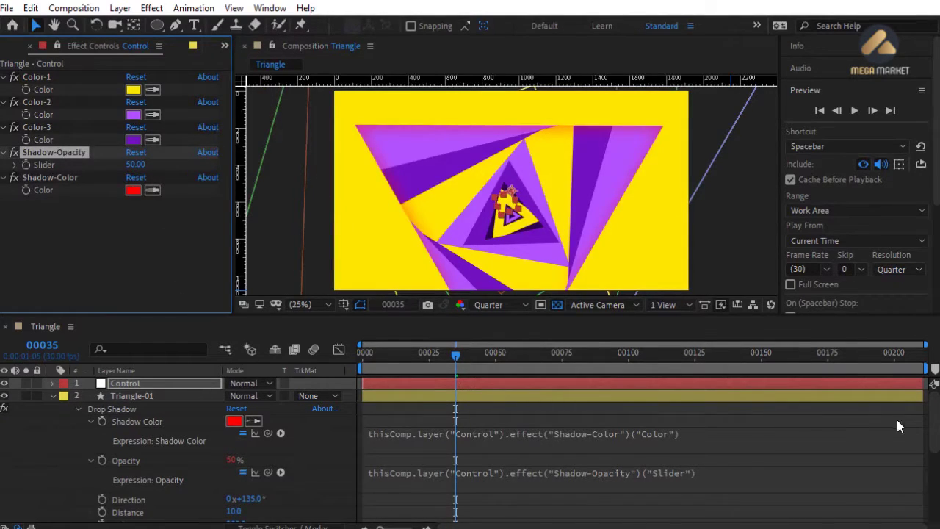
- Add another Slider Control to the Control layer and name it Shadow-Softness
drag(933, 420, 934, 441)
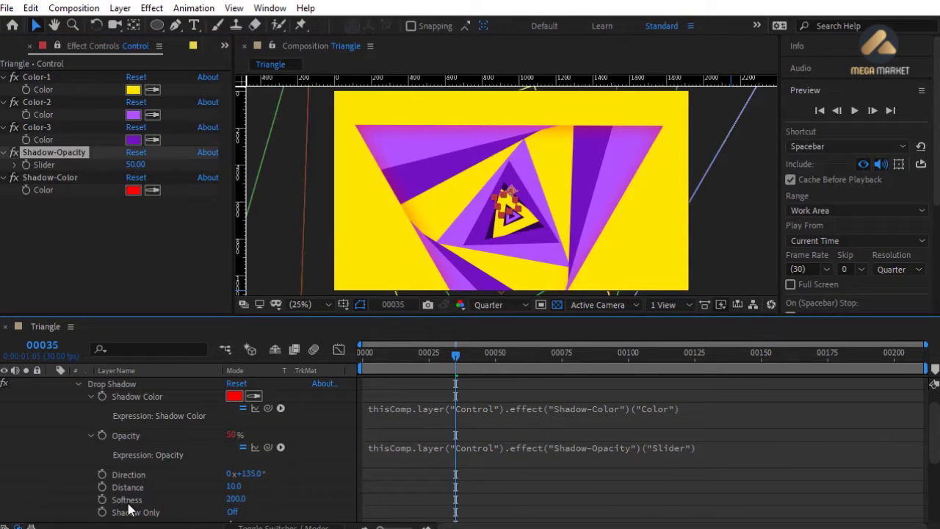
click(53, 153)
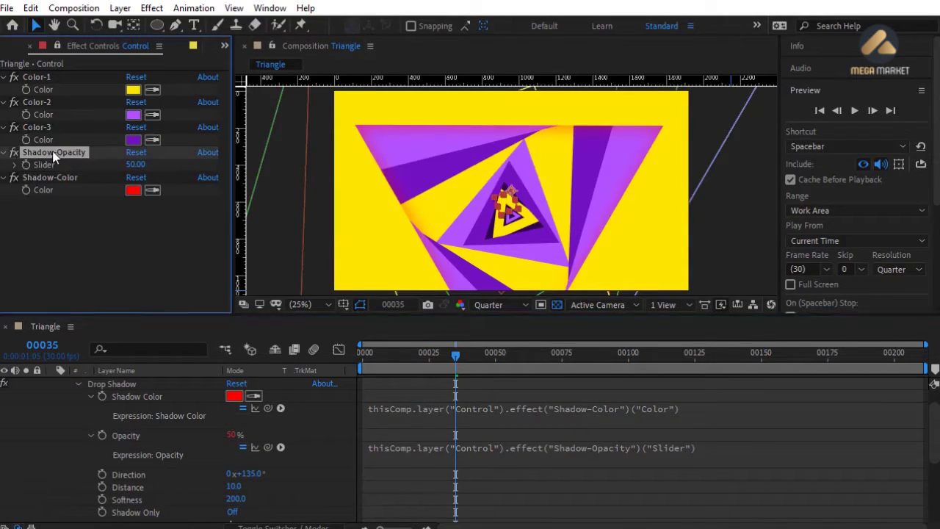
click(151, 8)
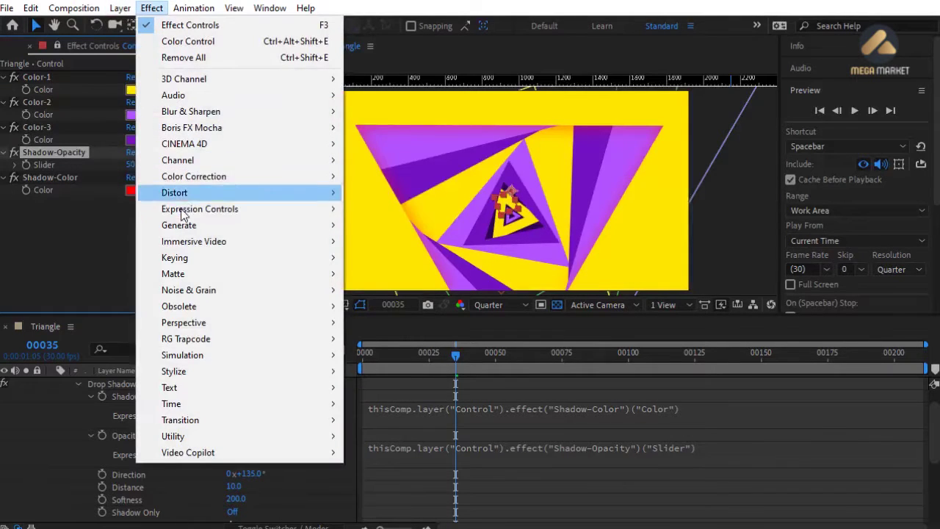
click(385, 307)
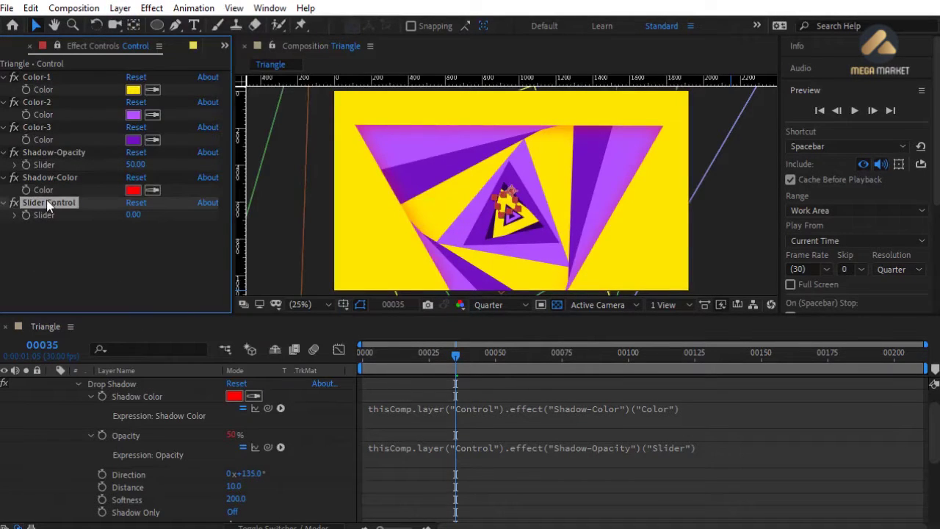
key(Return)
text(Shadow-Soft)
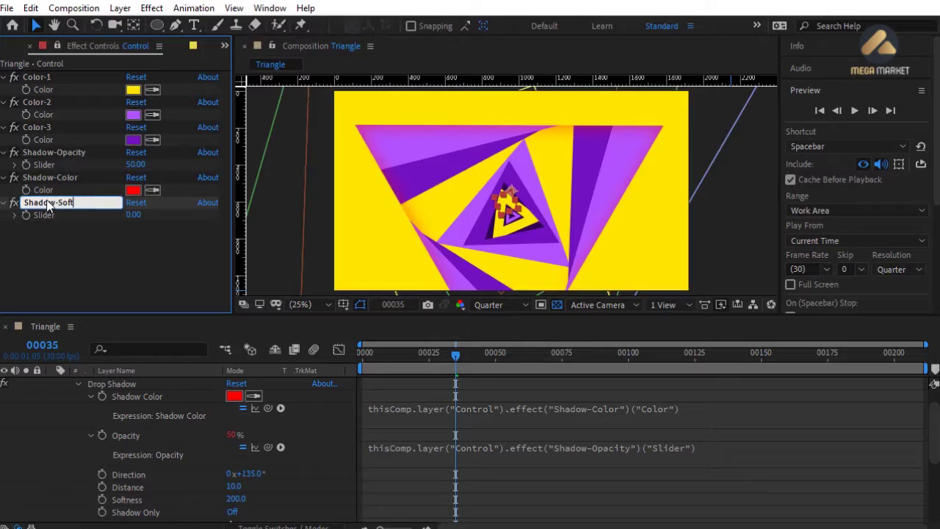
text(ness)
key(Return)
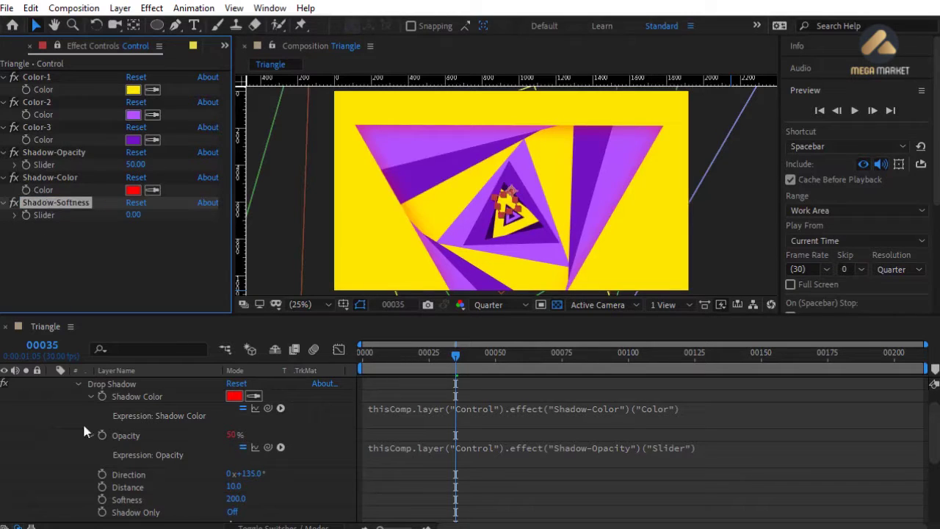
- Link Triangle-01's shadow Softness through an expression to the Shadow-Softness slider and set that slider to 200
alt+click(102, 500)
drag(268, 516, 60, 213)
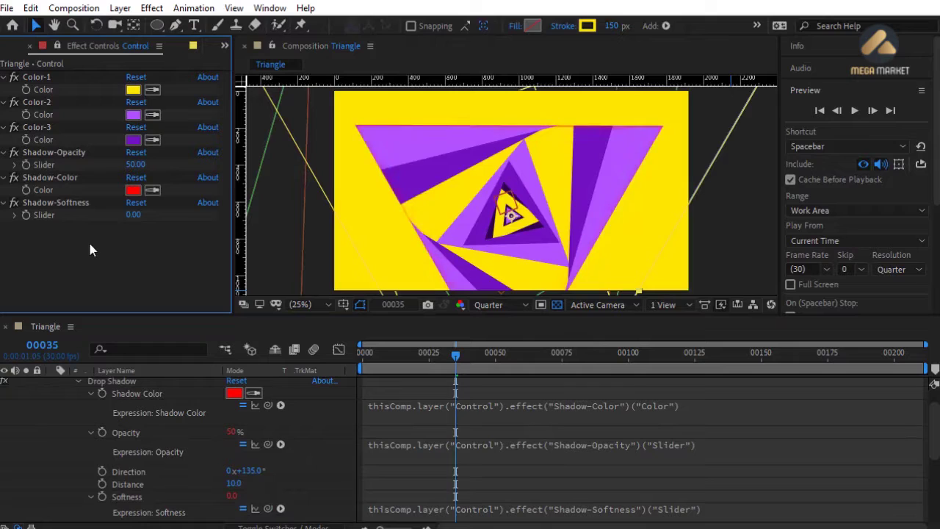
click(132, 215)
text(200)
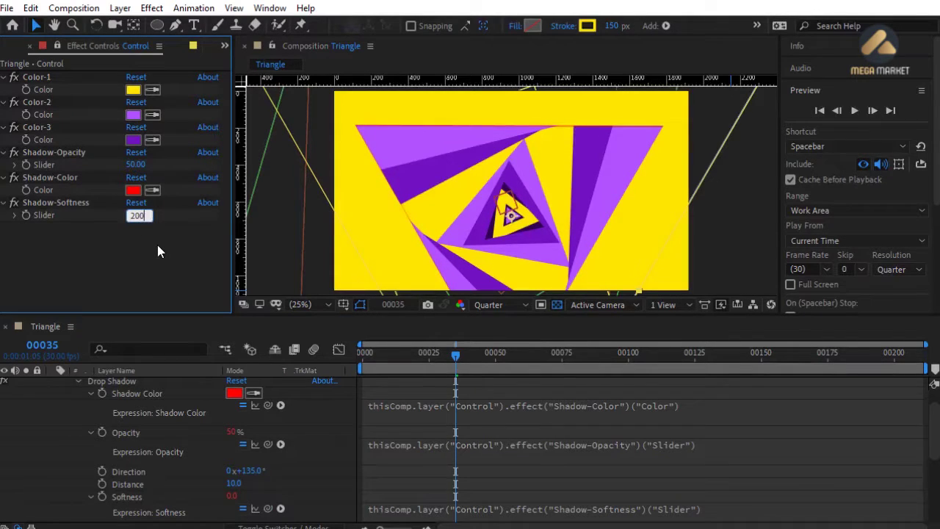
key(Return)
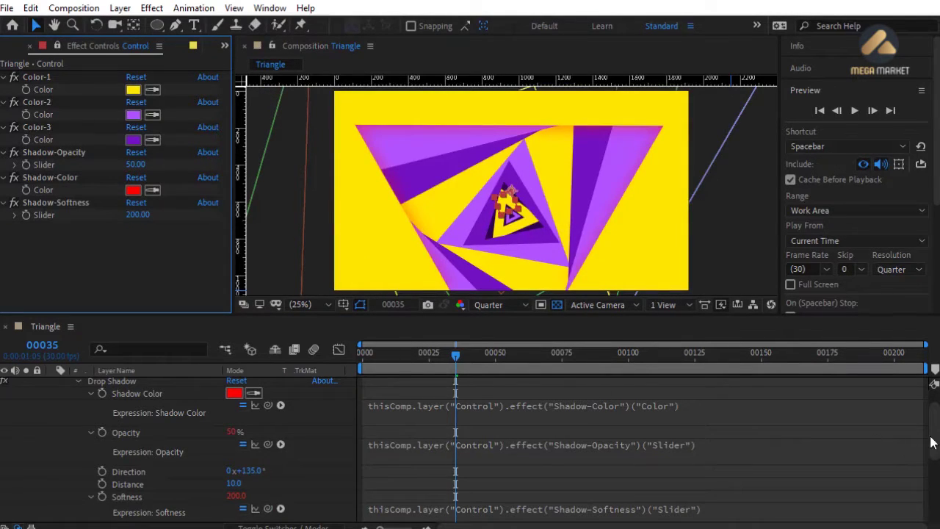
- Collapse the Drop Shadow properties of Triangle-01 and select the effect in the timeline
drag(935, 443, 716, 396)
click(78, 408)
click(127, 410)
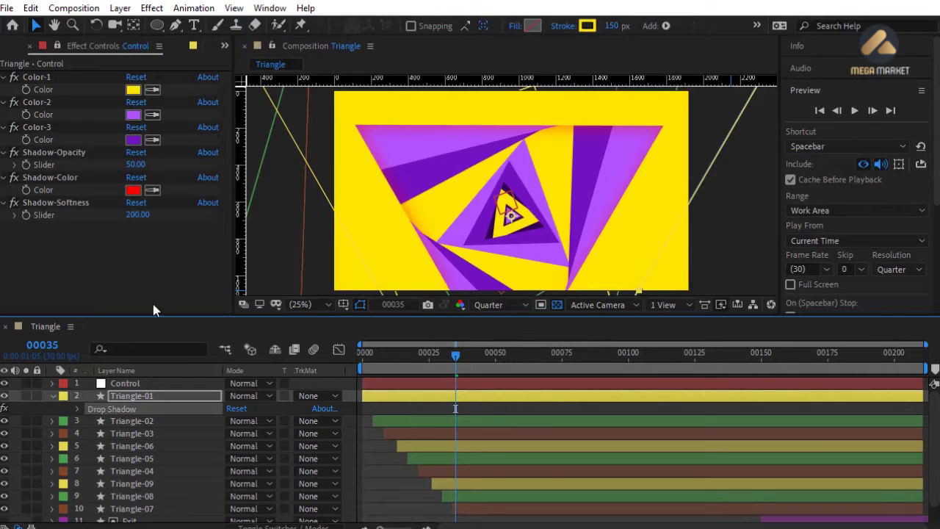
- Set the Shadow-Color control on the Control layer to dark purple 2D0150
click(132, 191)
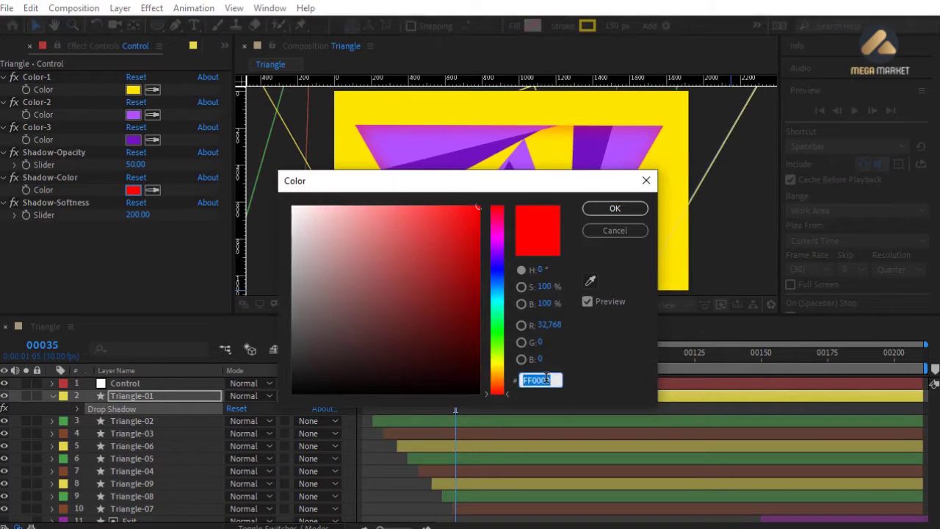
key(BackSpace)
right_click(549, 379)
click(578, 240)
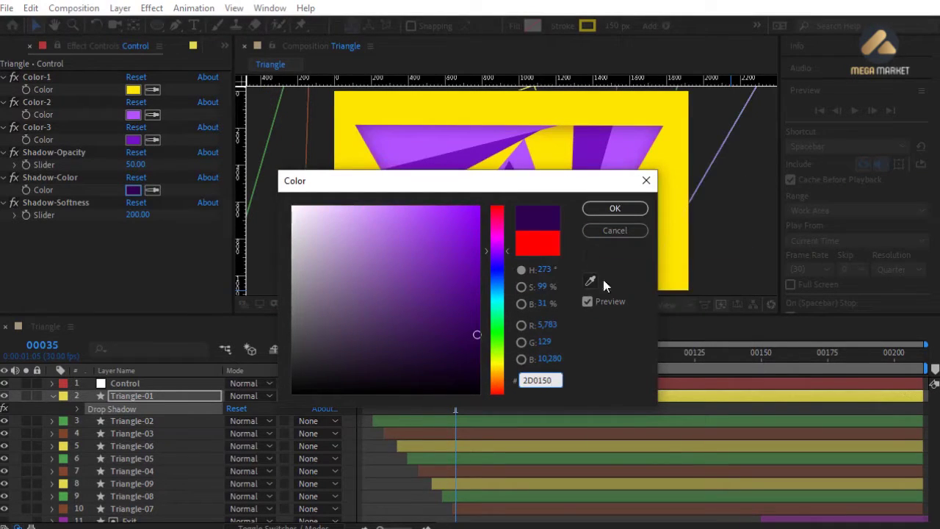
click(617, 208)
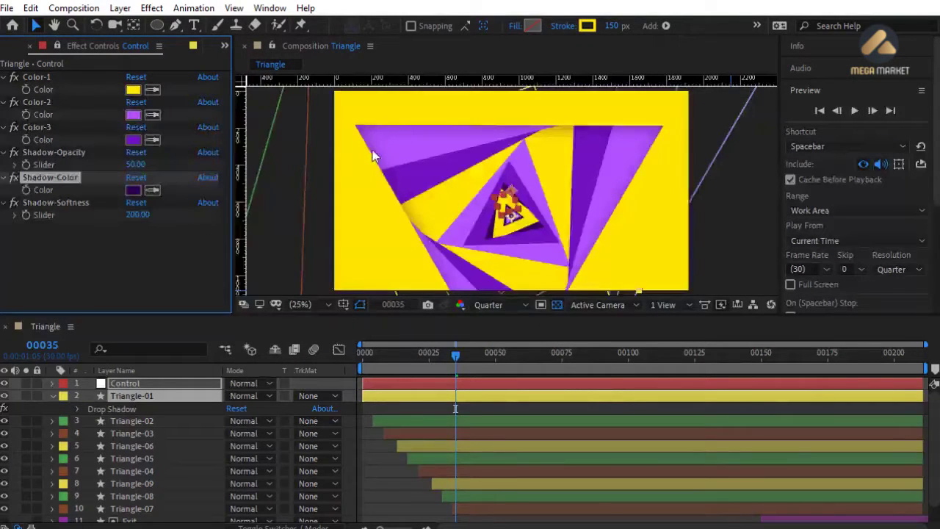
- Copy the Drop Shadow effect from Triangle-01 and paste it onto all the other triangle layers, Triangle-02 to Triangle-09
click(113, 412)
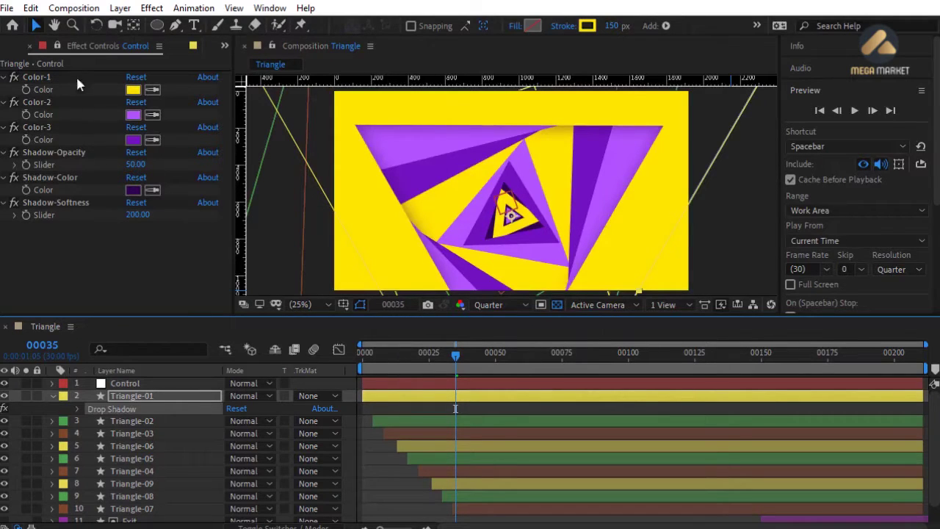
click(30, 8)
click(54, 95)
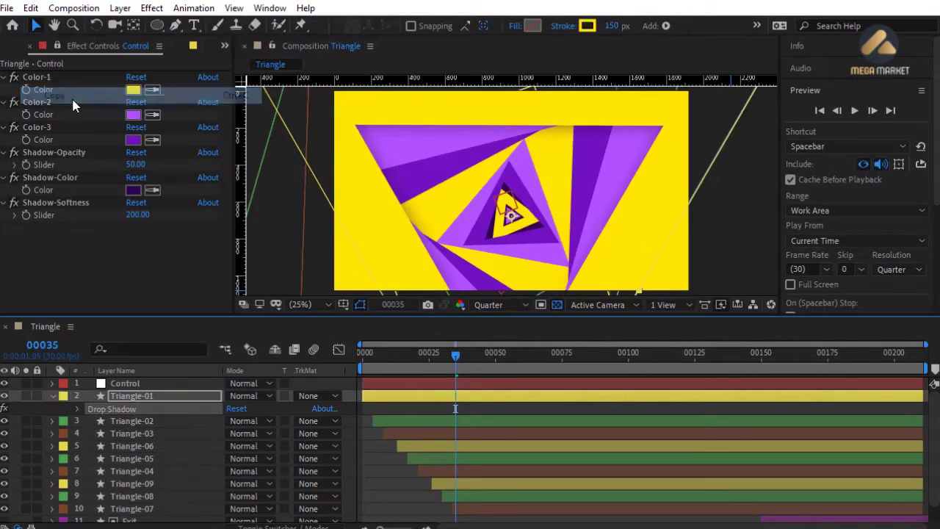
click(52, 396)
click(140, 410)
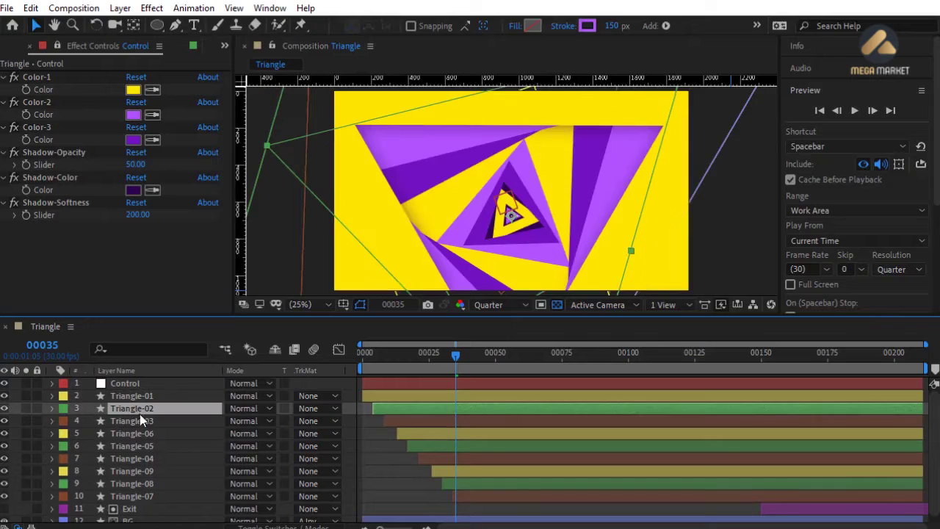
shift+click(147, 499)
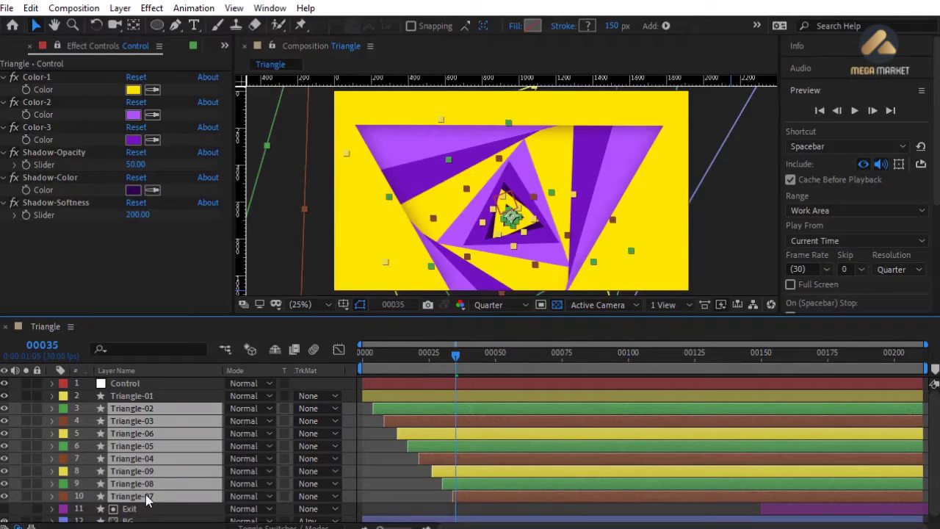
click(30, 8)
click(63, 160)
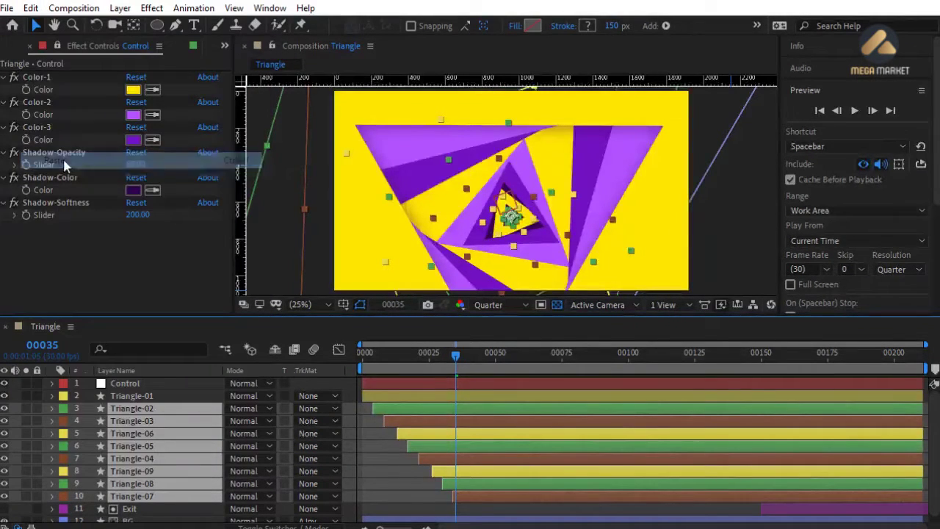
click(177, 300)
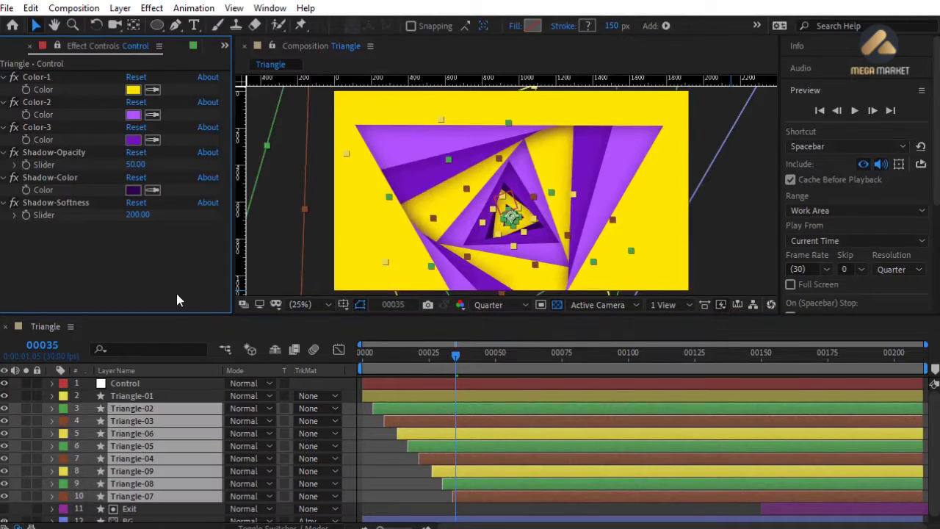
click(377, 452)
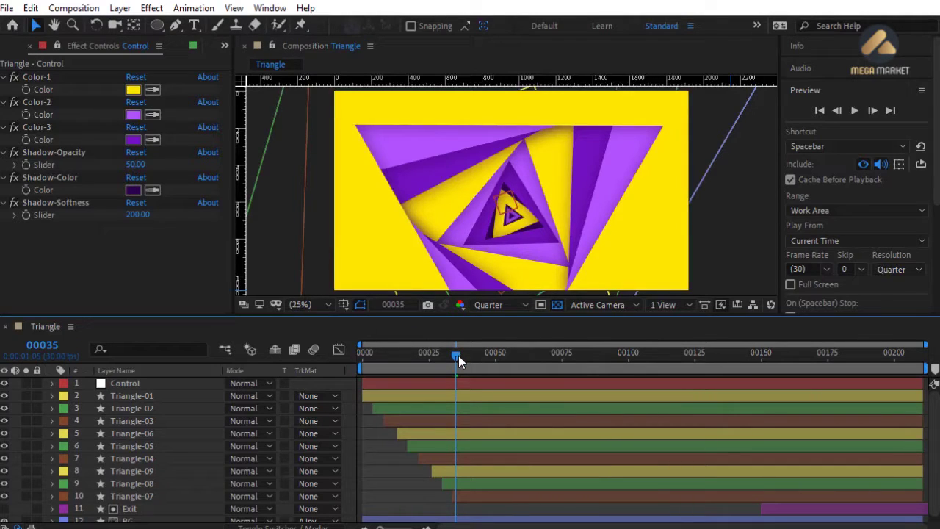
- Check the shadows at frame 65 and change the BG layer's fill color to 7312BF
drag(459, 356, 540, 363)
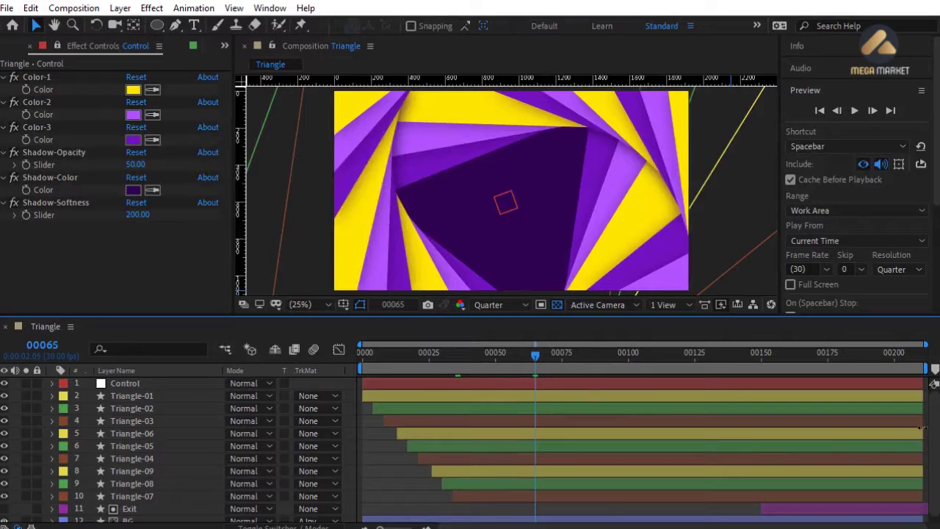
scroll(934, 448, down, 1)
click(169, 518)
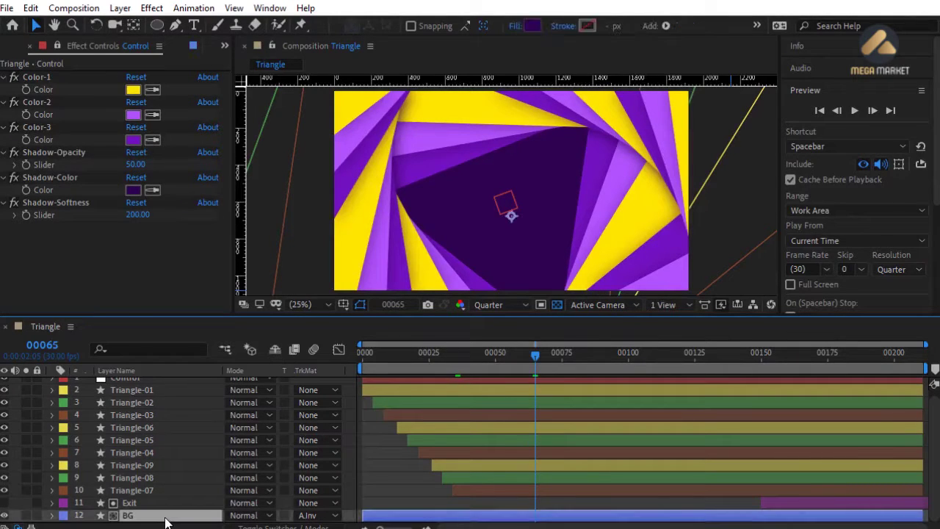
click(532, 26)
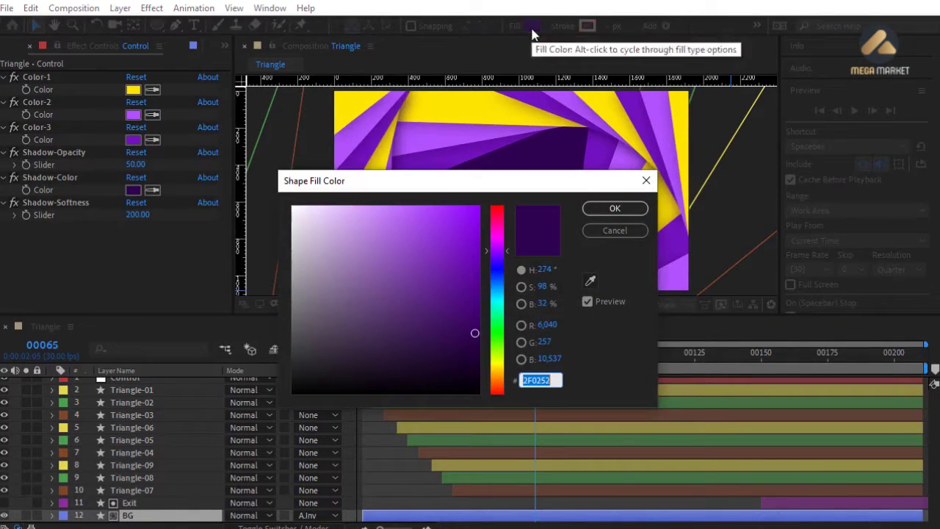
text(731)
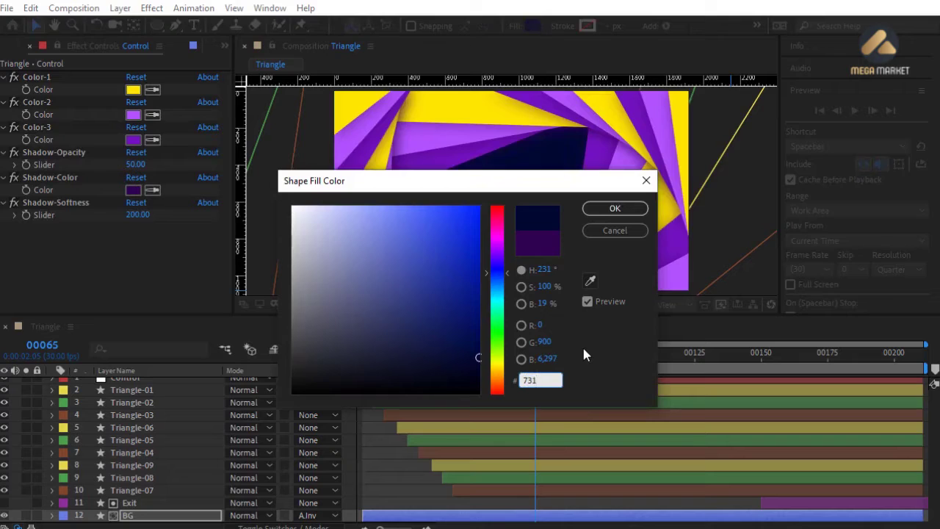
text(2BF)
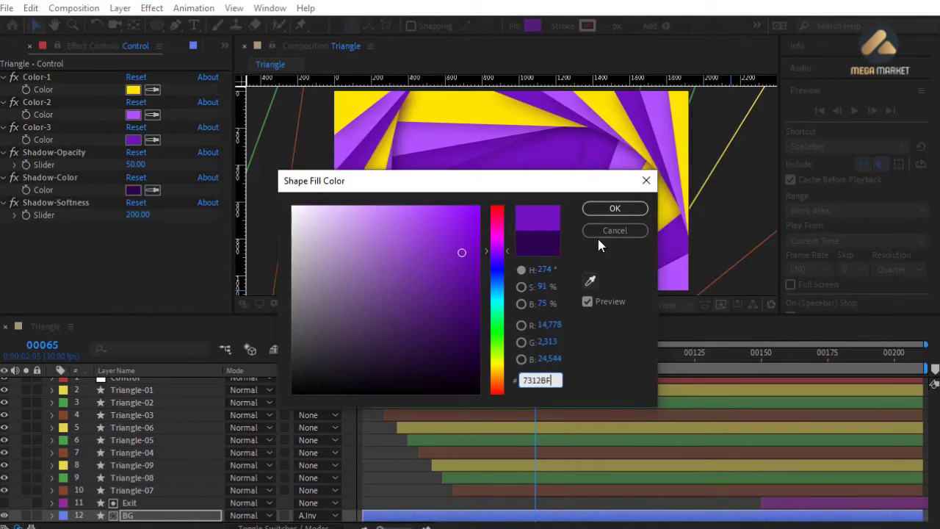
click(602, 208)
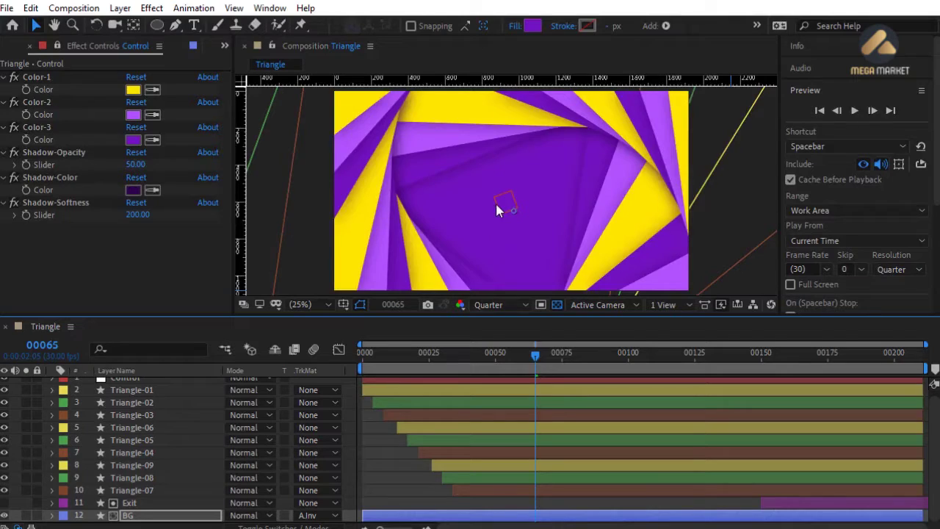
click(399, 468)
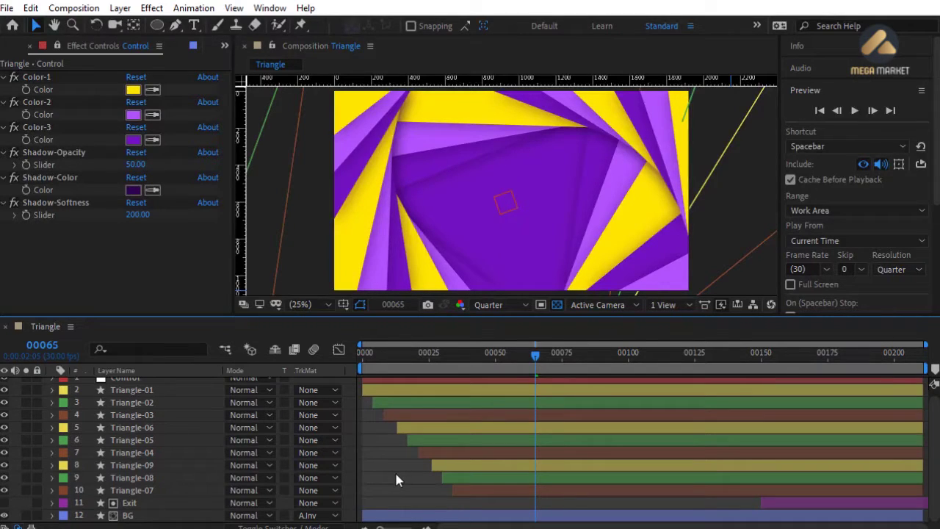
- Maximize the timeline and reveal the keyframed properties of all layers, with the playhead at frame 95
key(grave)
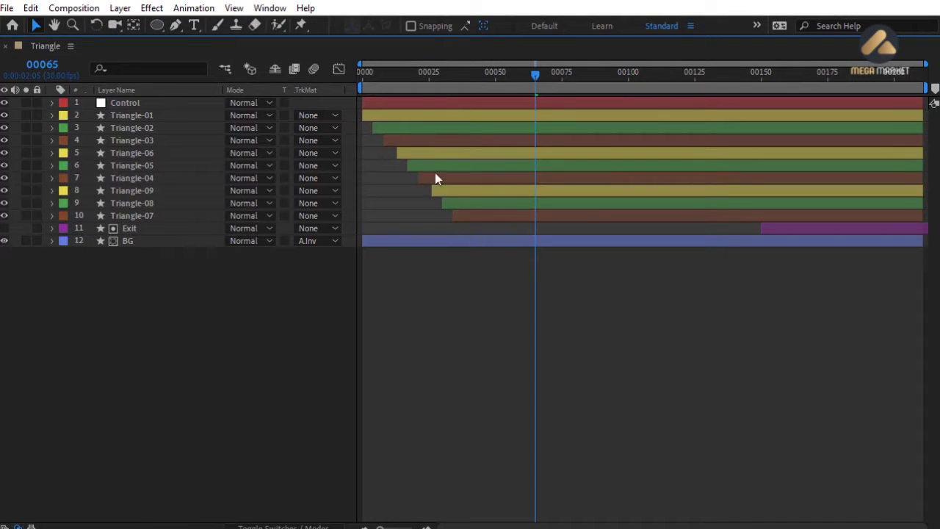
key(ctrl+a)
key(u)
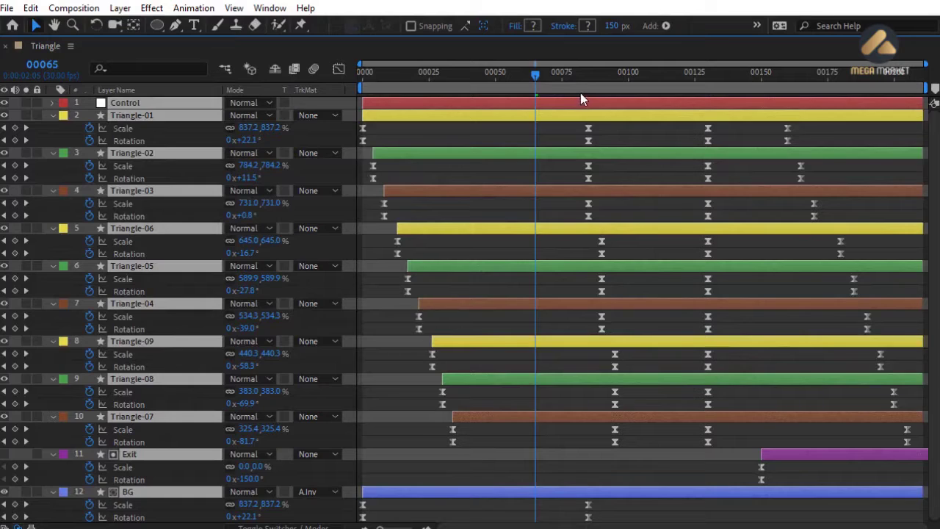
drag(581, 75, 616, 81)
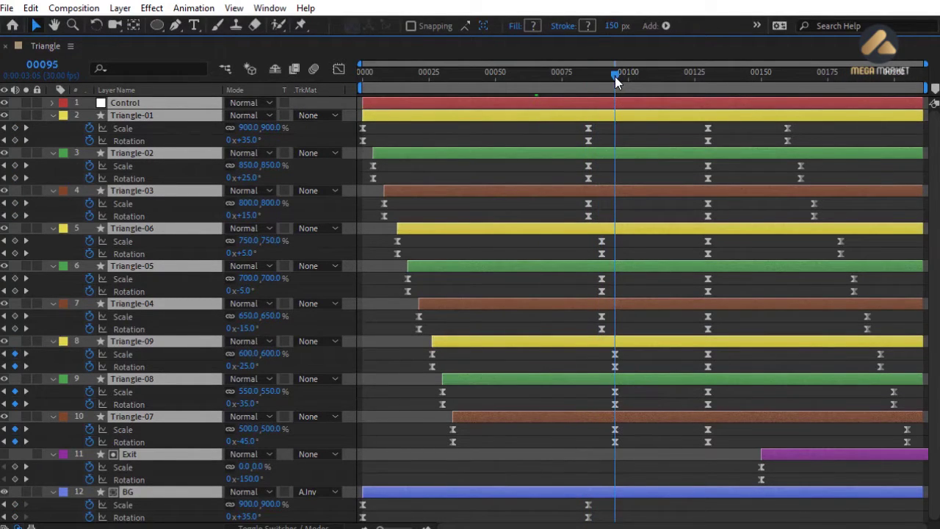
click(539, 143)
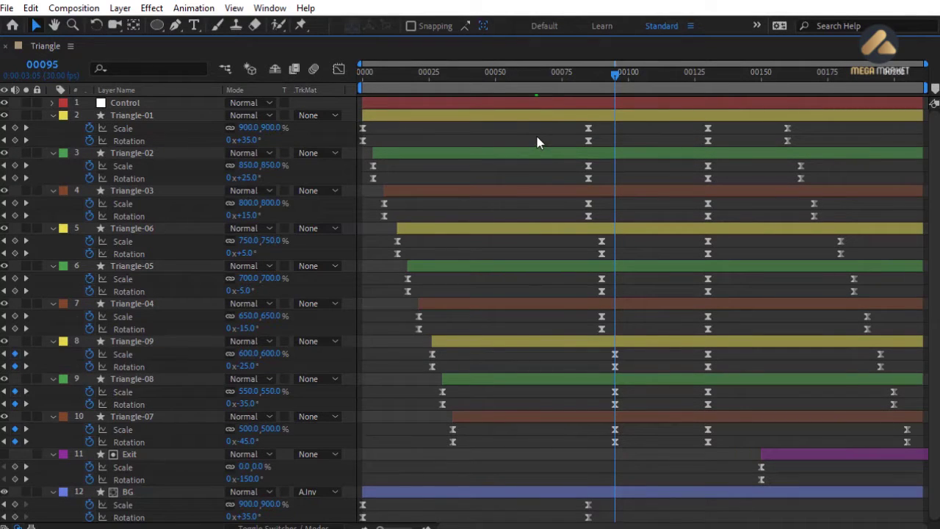
- Add a composition marker at frame 0 with the comment "In"
click(361, 76)
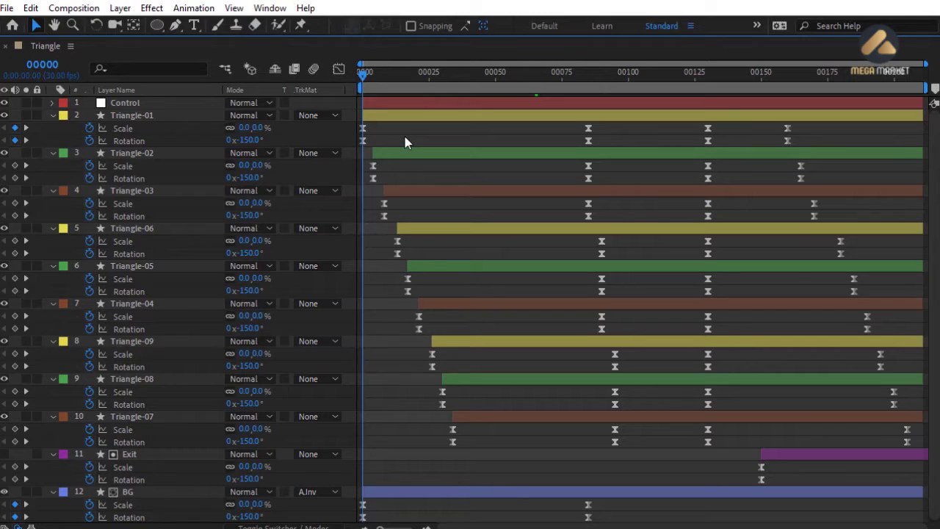
key(alt+KP_Multiply)
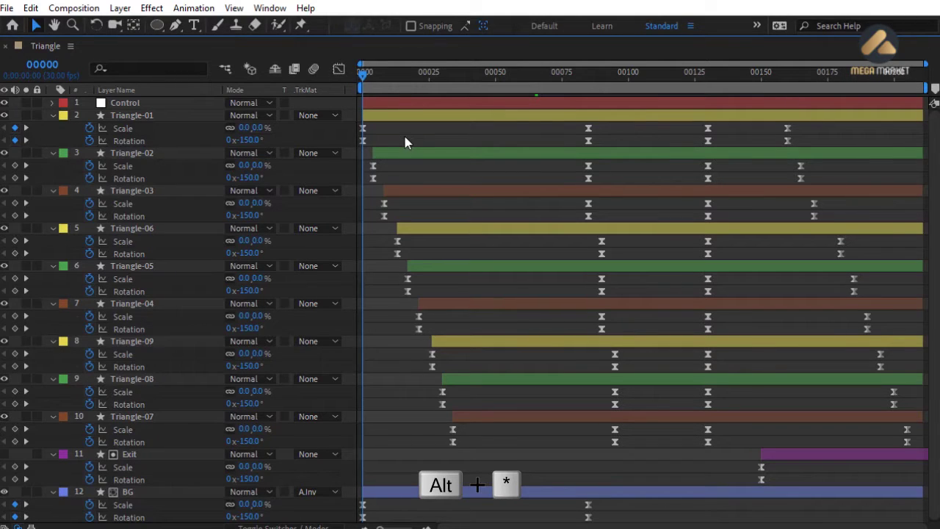
click(121, 9)
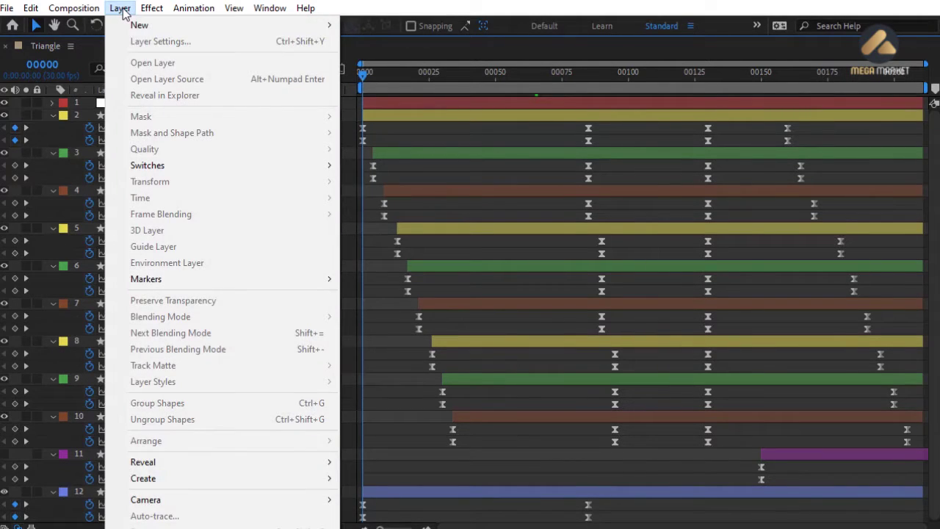
mouse_move(154, 283)
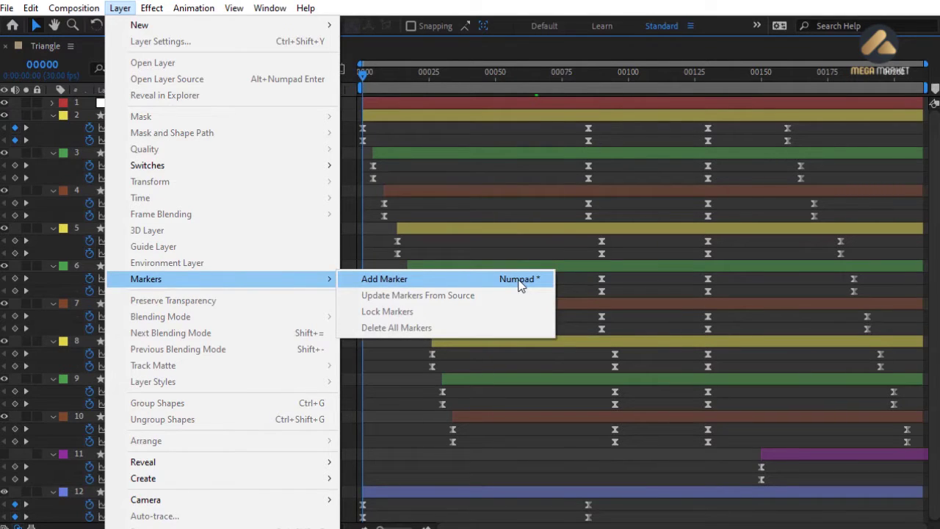
click(369, 282)
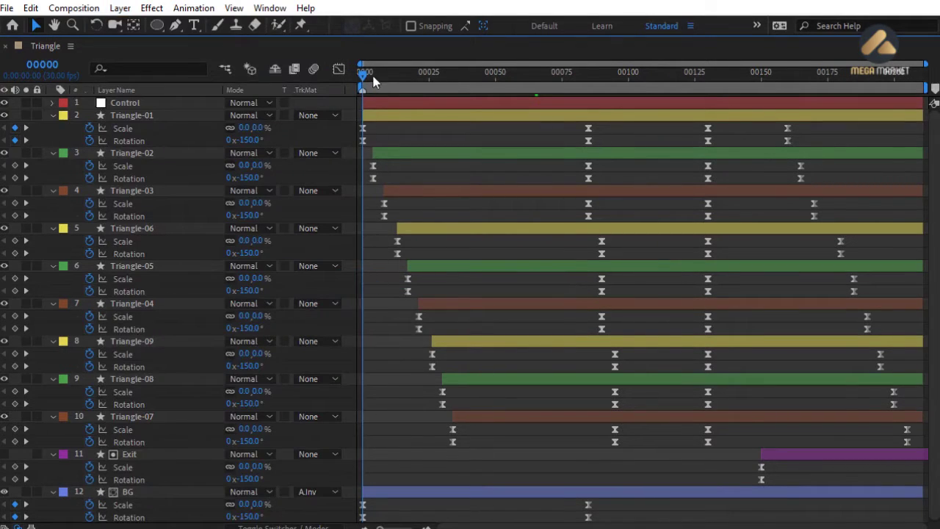
double_click(363, 88)
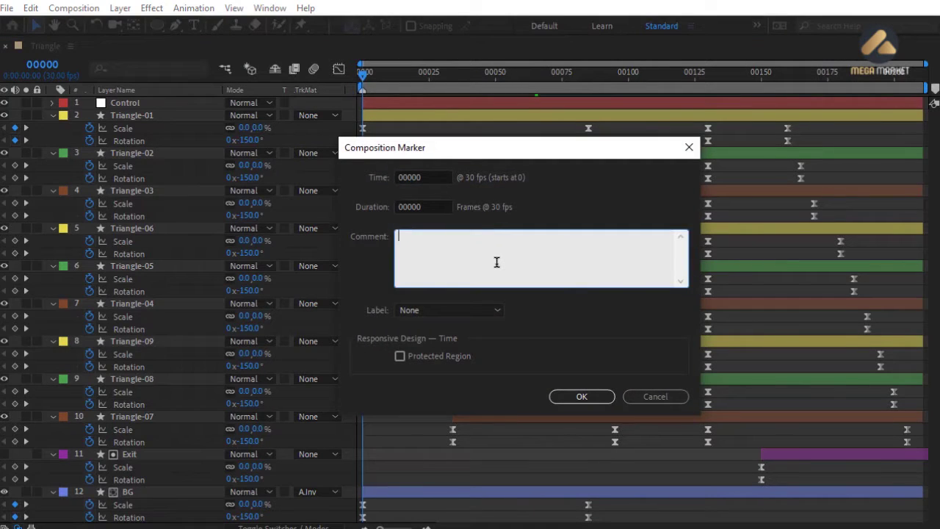
text(In)
key(Return)
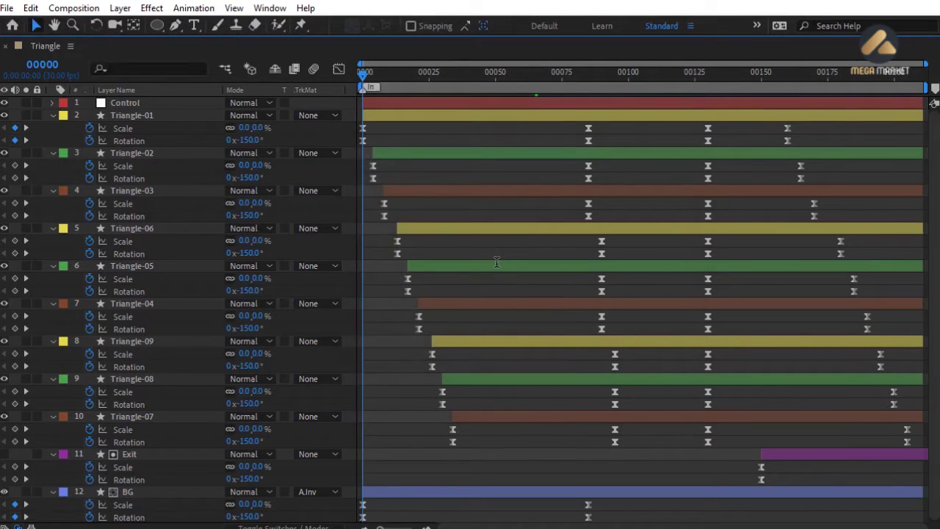
- Add a composition marker at frame 95 with the comment "Stop"
click(613, 77)
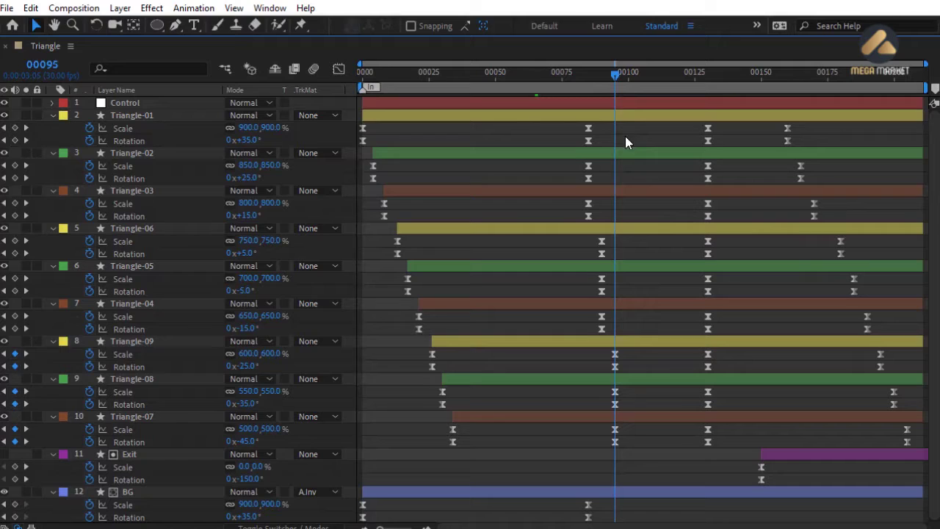
key(alt+KP_Multiply)
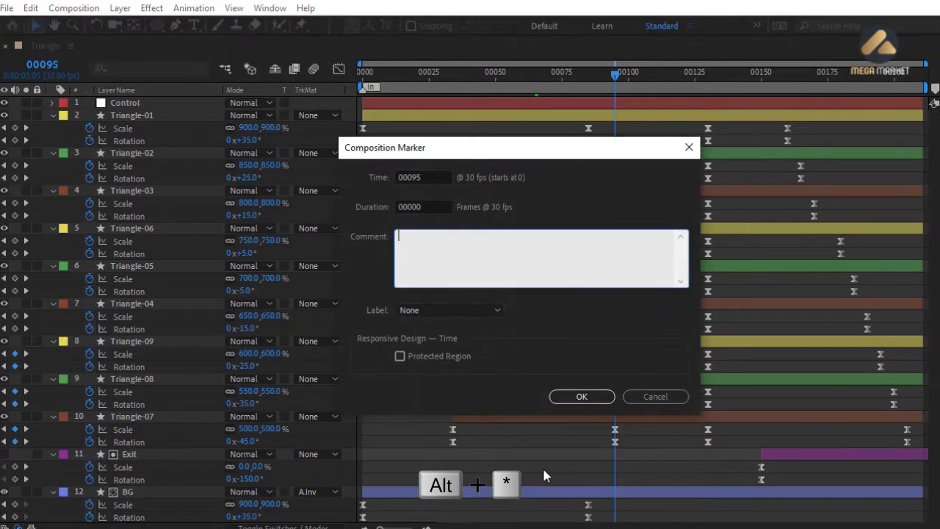
text(Stop)
key(Return)
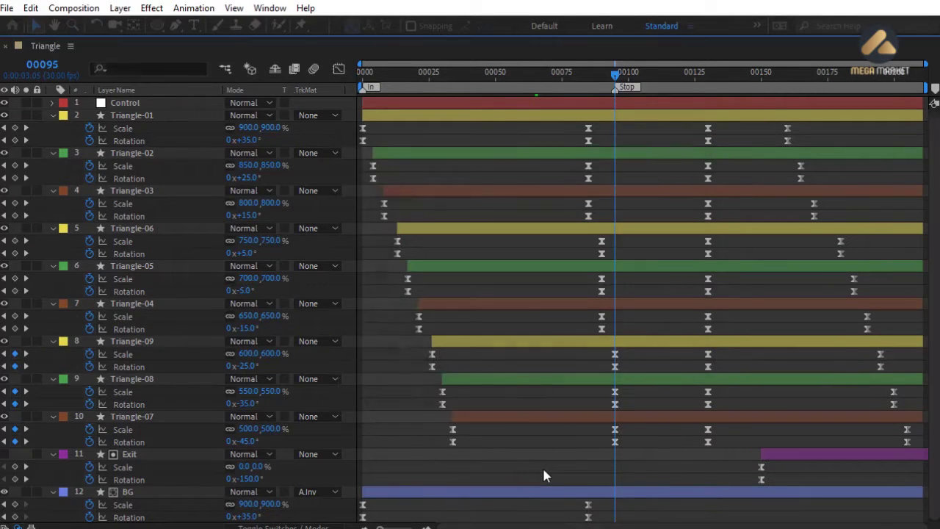
- Add a composition marker at frame 130 with the comment "Out"
click(707, 75)
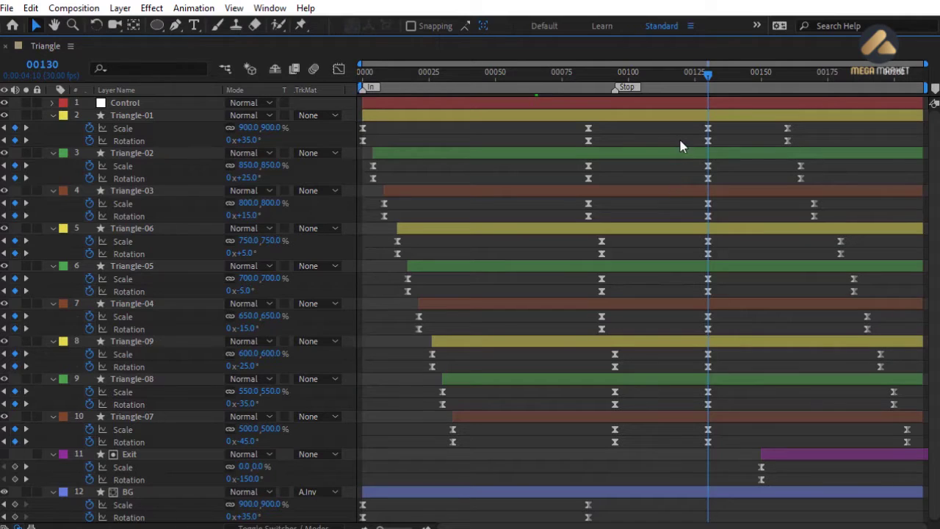
key(alt+KP_Multiply)
text(Ou)
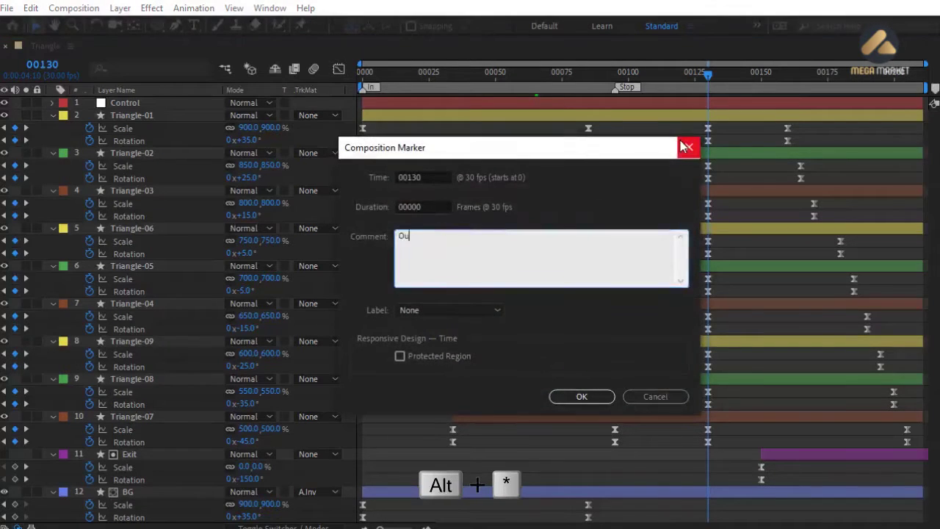
text(t)
click(581, 397)
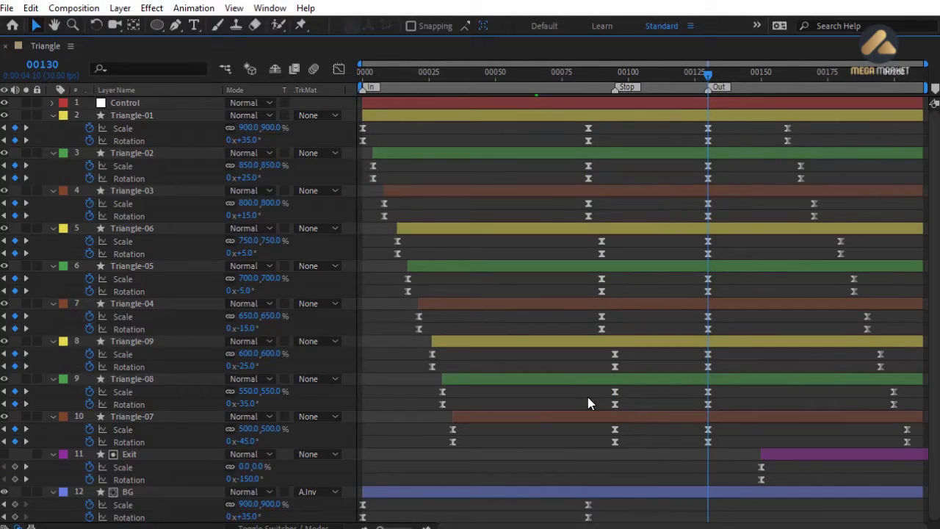
- Add a composition marker at frame 205 with the comment "End", and trim the composition to its work area
drag(716, 91, 907, 86)
key(alt+KP_Multiply)
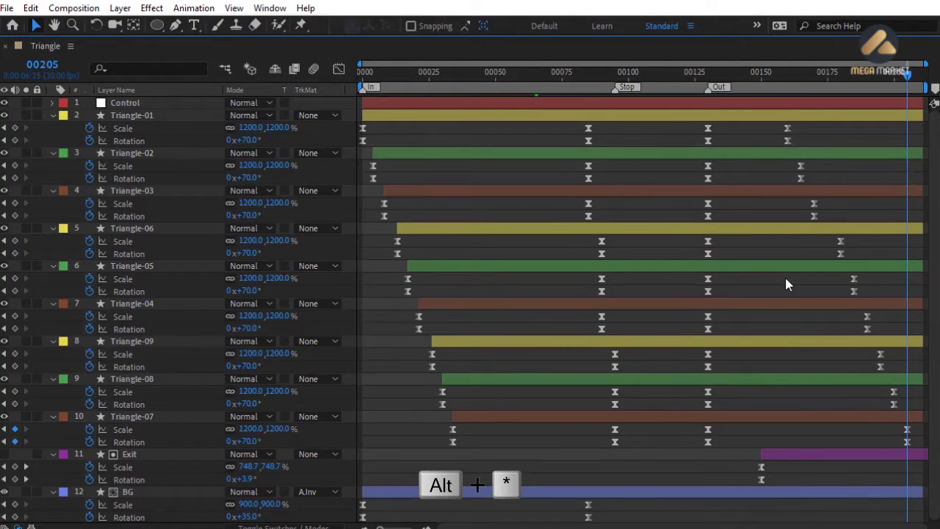
text(End)
key(Return)
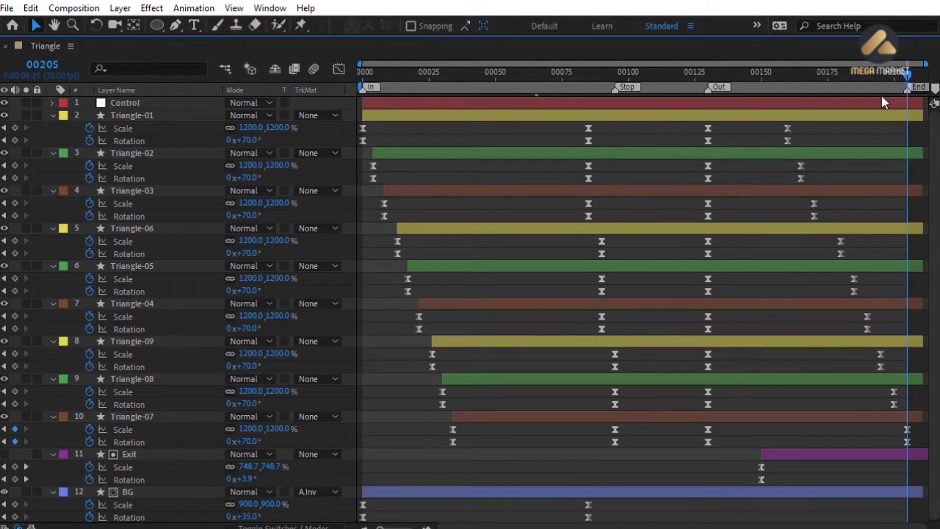
right_click(848, 89)
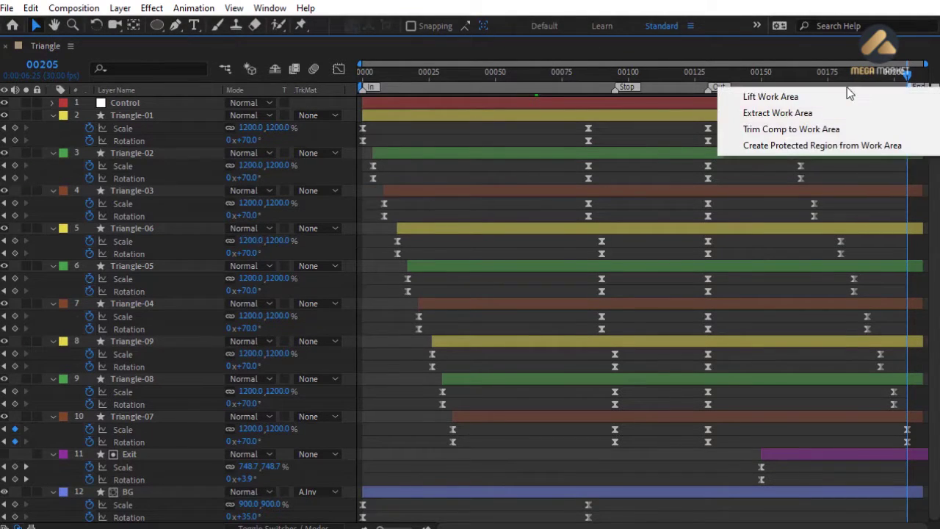
click(764, 130)
- Collapse the revealed properties of all layers and restore the timeline to its normal size
key(ctrl+a)
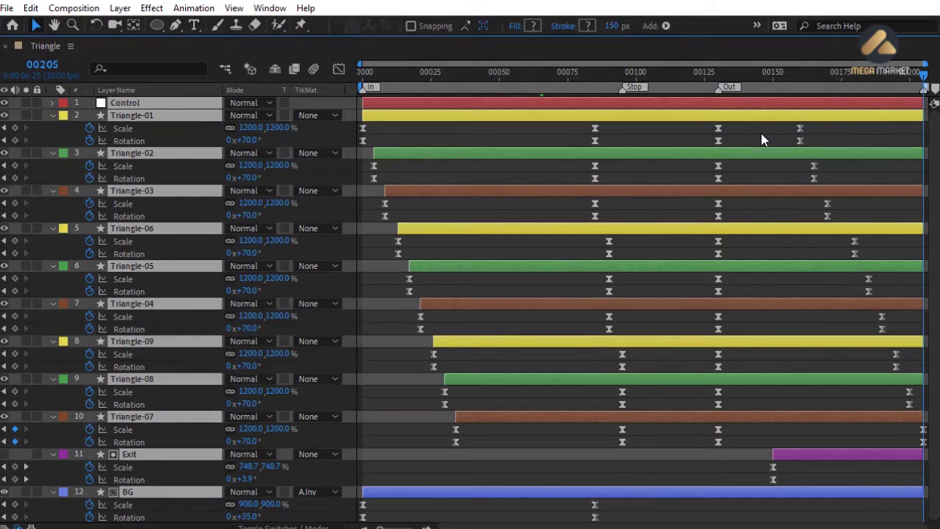
click(51, 115)
click(488, 325)
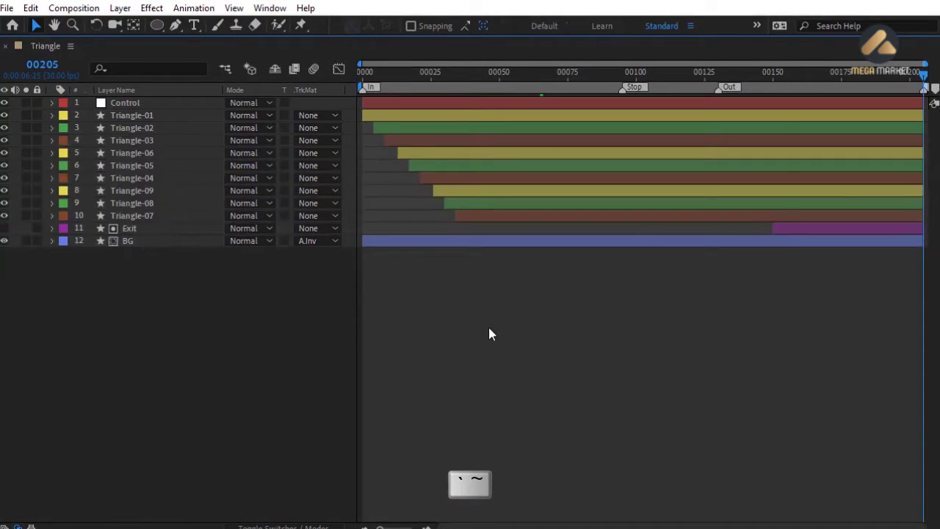
key(grave)
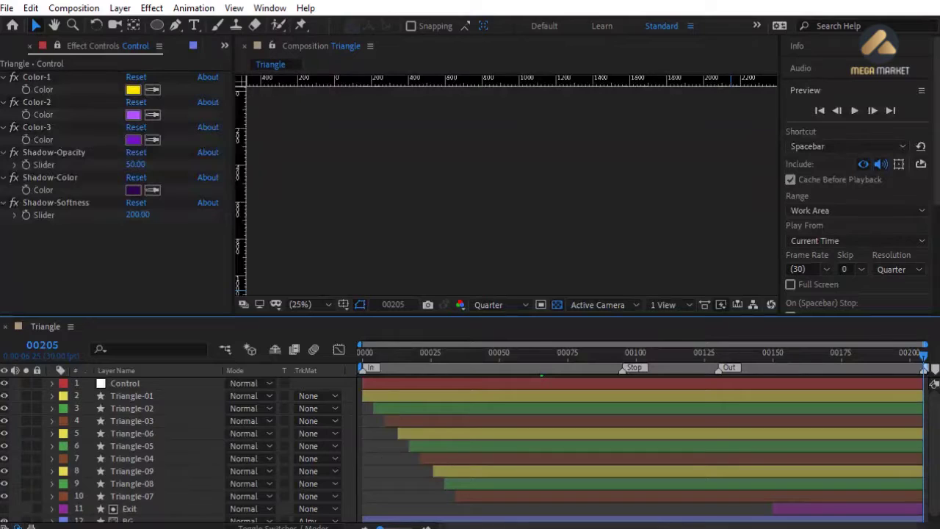
- Preview the triangle animation from frame 80, first in the normal layout and again with the composition view maximized
drag(369, 360, 582, 355)
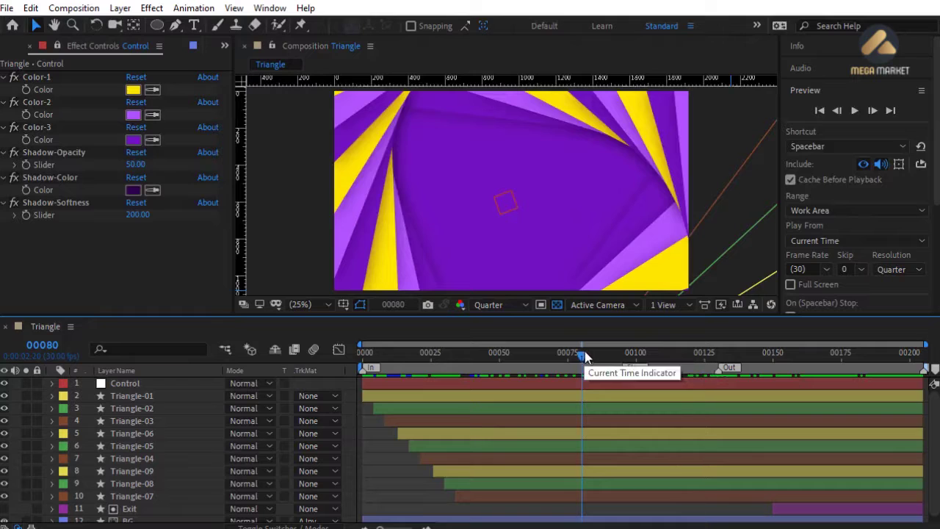
click(855, 114)
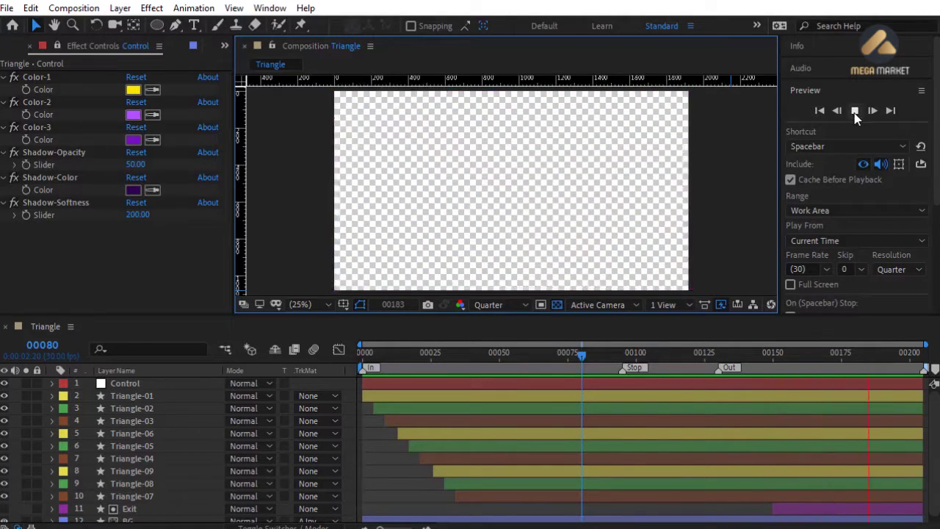
click(855, 112)
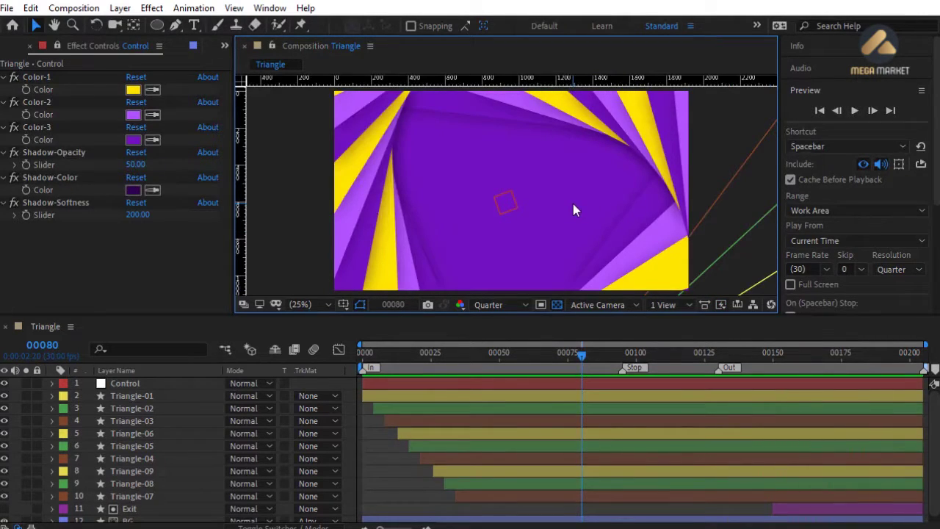
key(grave)
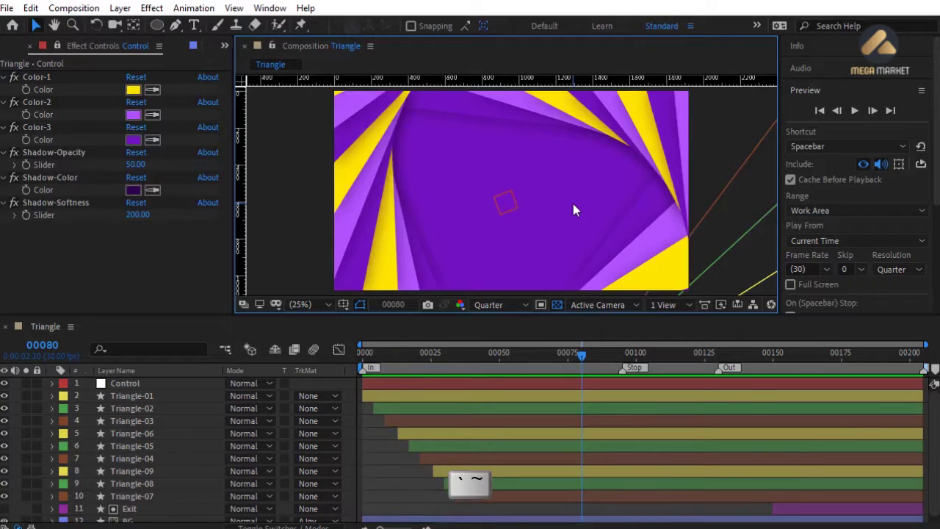
key(space)
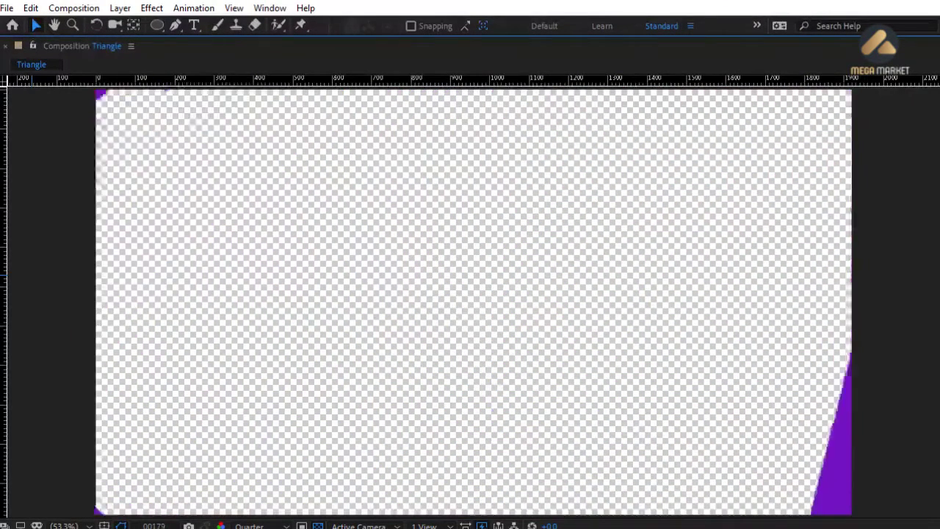
key(grave)
click(854, 111)
- Try a different Shadow-Softness value on the Control layer at frame 40, and undo the change
drag(580, 358, 464, 354)
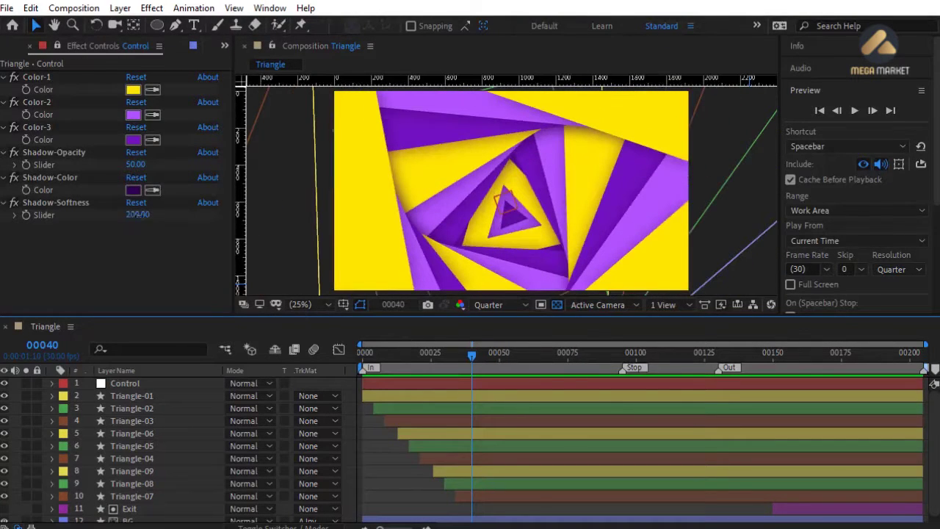
drag(137, 215, 231, 220)
key(ctrl+z)
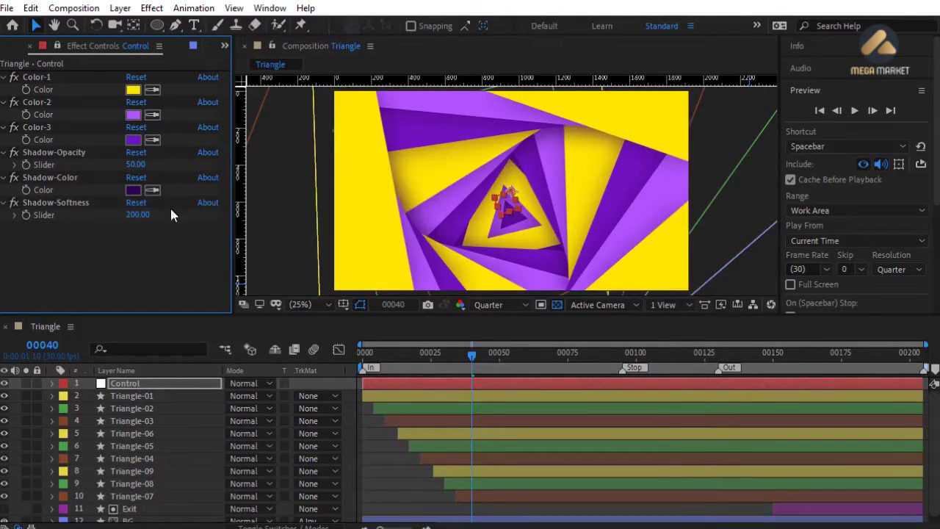
- Try dark red 500101 as the Control layer's Shadow-Color and 150 as its Shadow-Opacity, discarding both changes
click(133, 189)
click(497, 208)
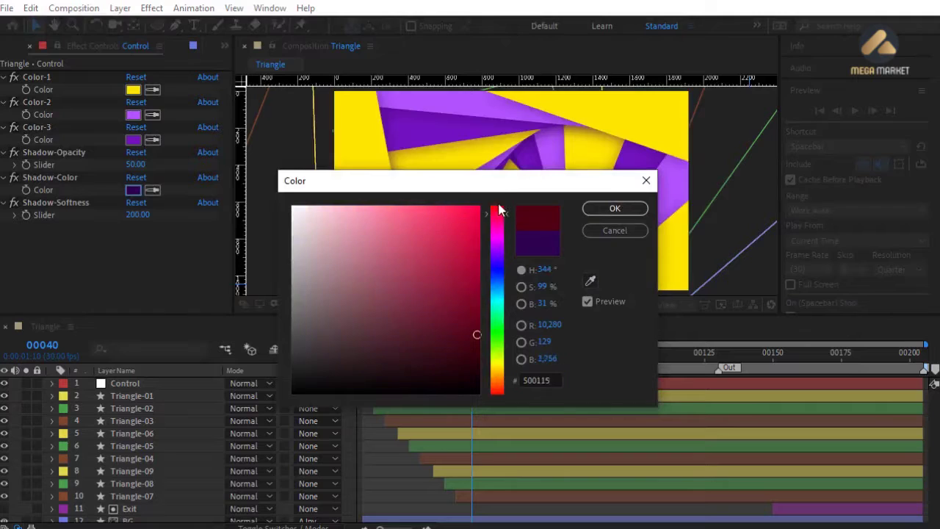
drag(503, 184, 364, 271)
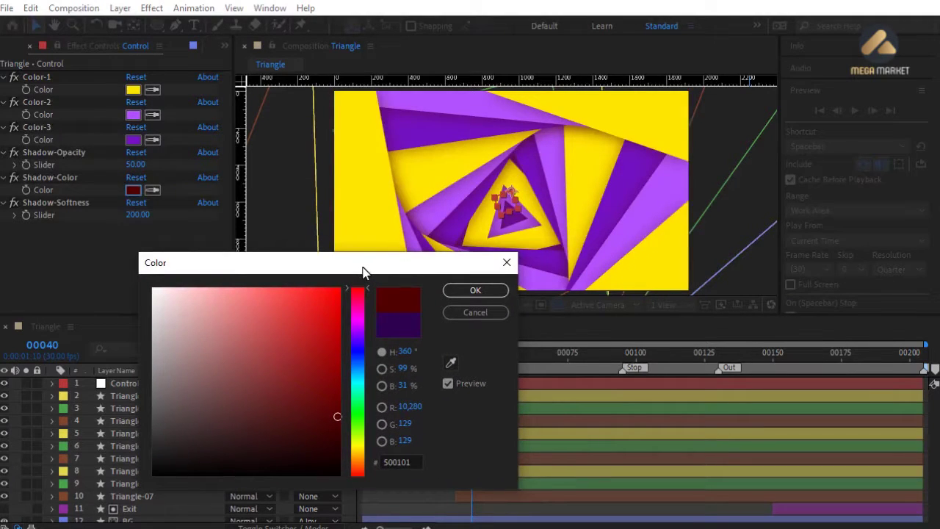
click(502, 312)
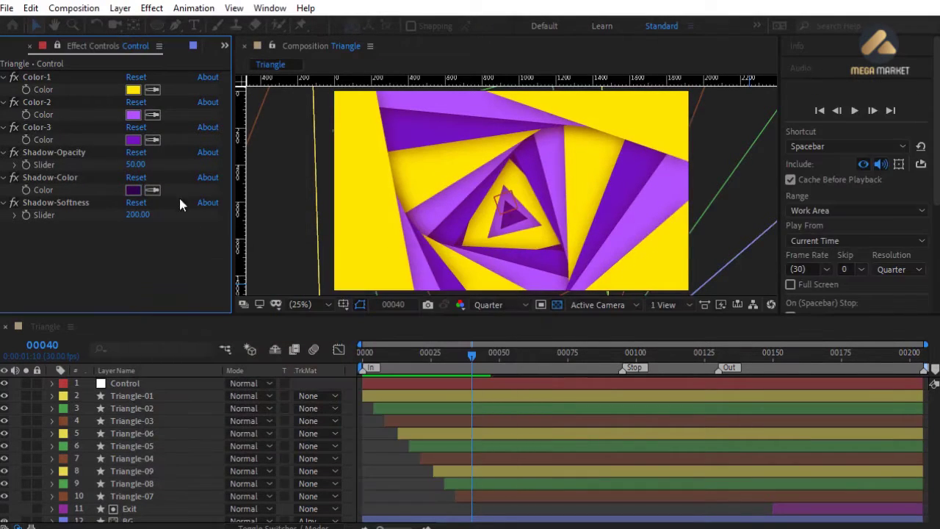
drag(137, 165, 213, 167)
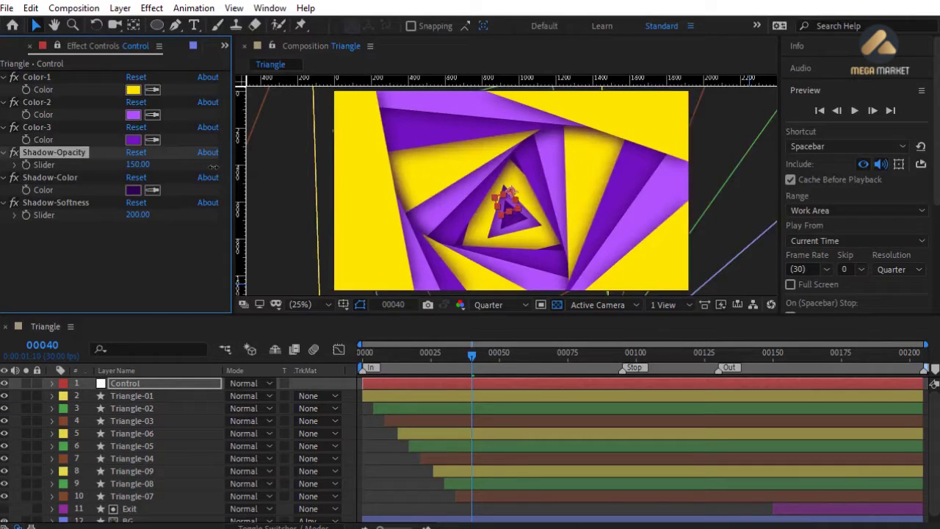
key(ctrl+z)
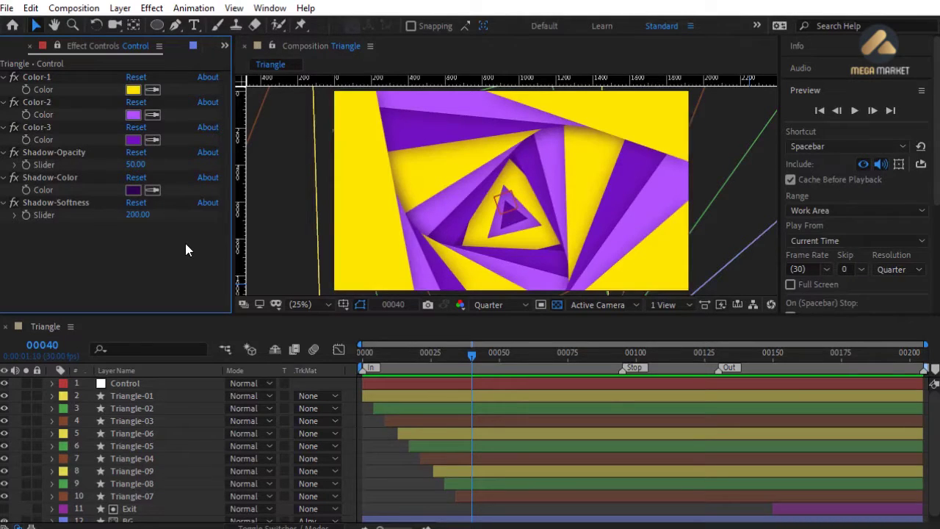
- Create an adjustment layer above all other layers and name it "Effects"
click(120, 8)
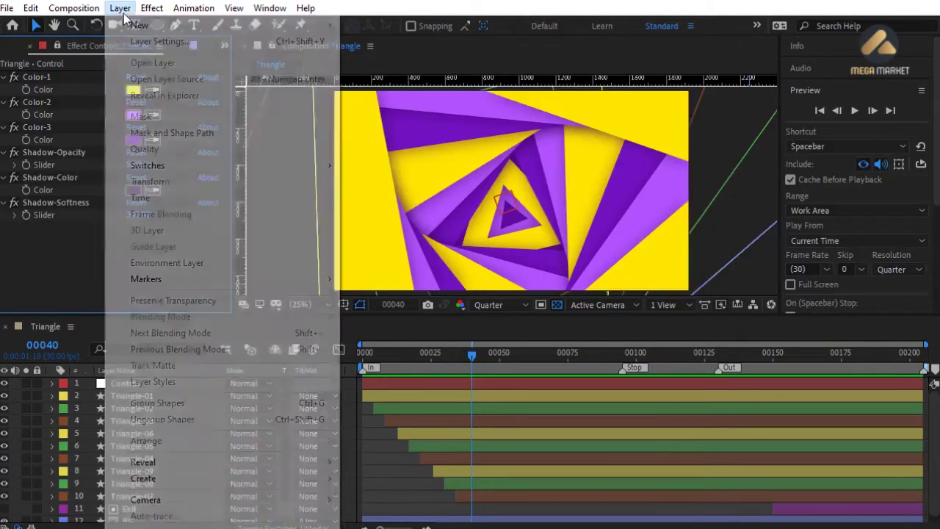
mouse_move(184, 25)
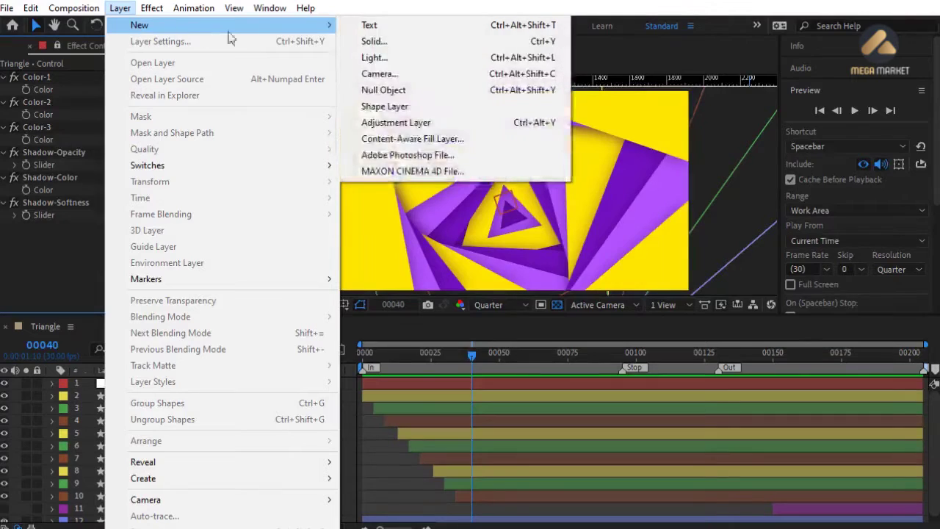
click(394, 124)
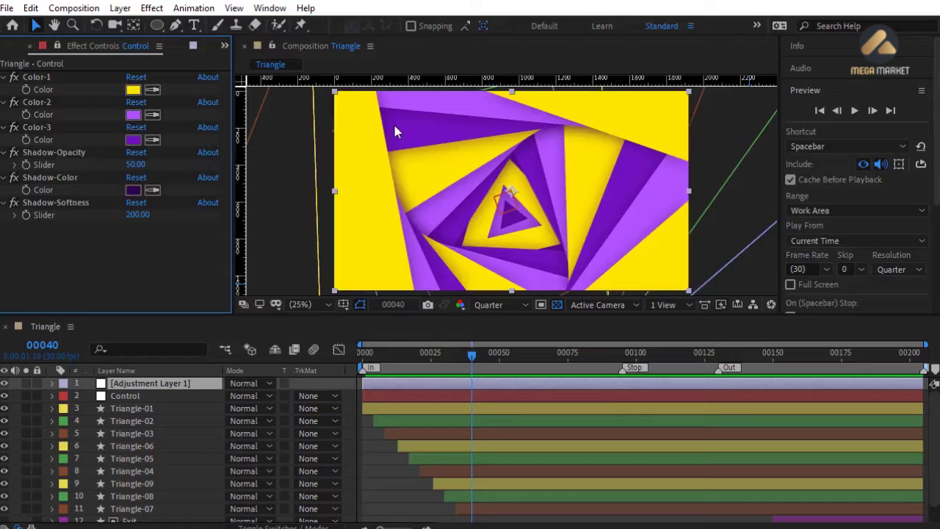
click(175, 382)
key(Return)
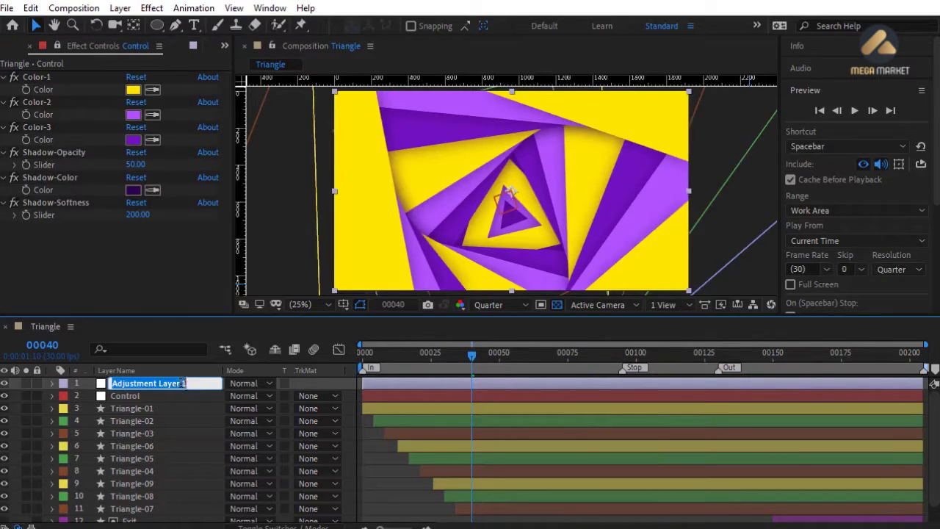
text(Effects)
key(Return)
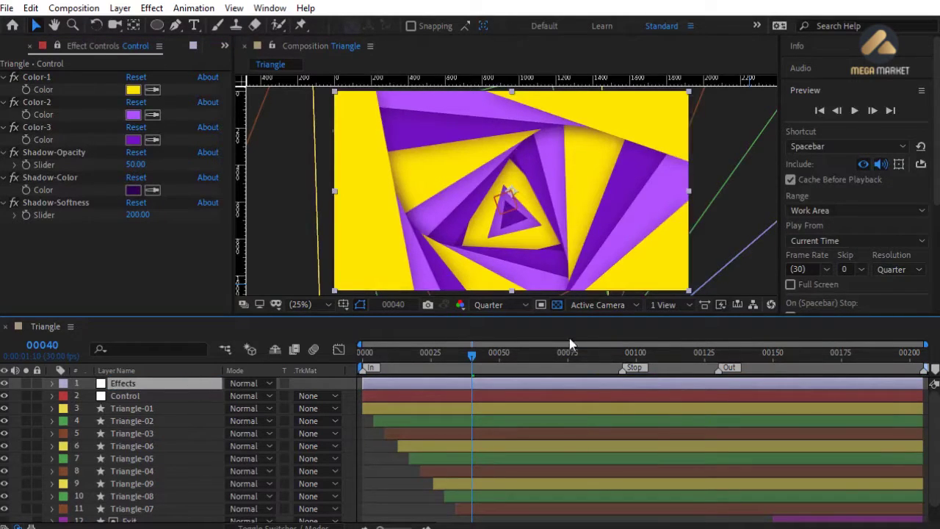
- Find the Color Balance (HLS) effect and apply it to the Effects adjustment layer
click(804, 90)
click(813, 110)
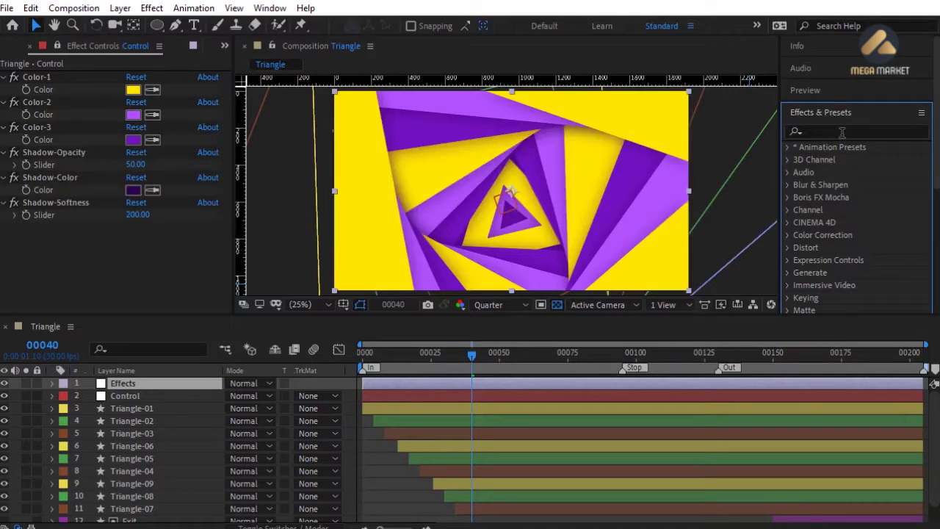
click(839, 130)
text(Color)
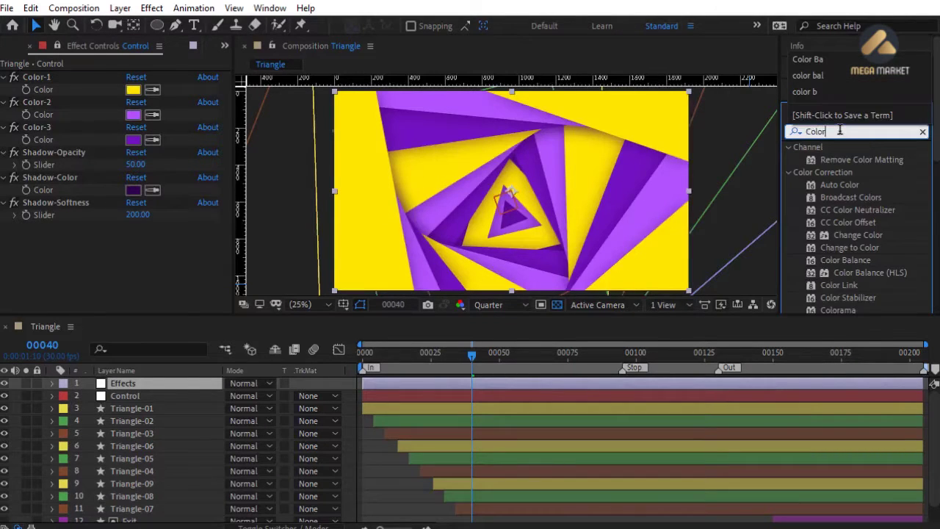
text( B)
click(853, 171)
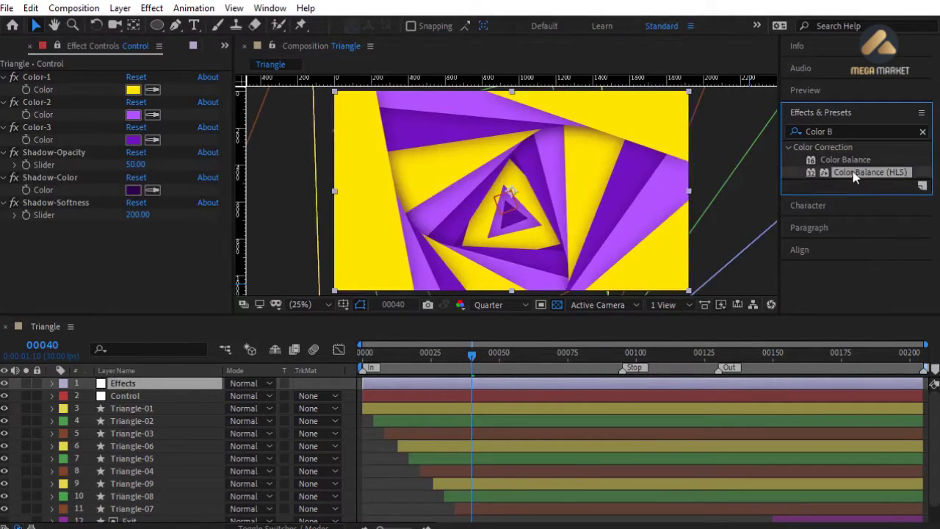
drag(858, 172, 139, 384)
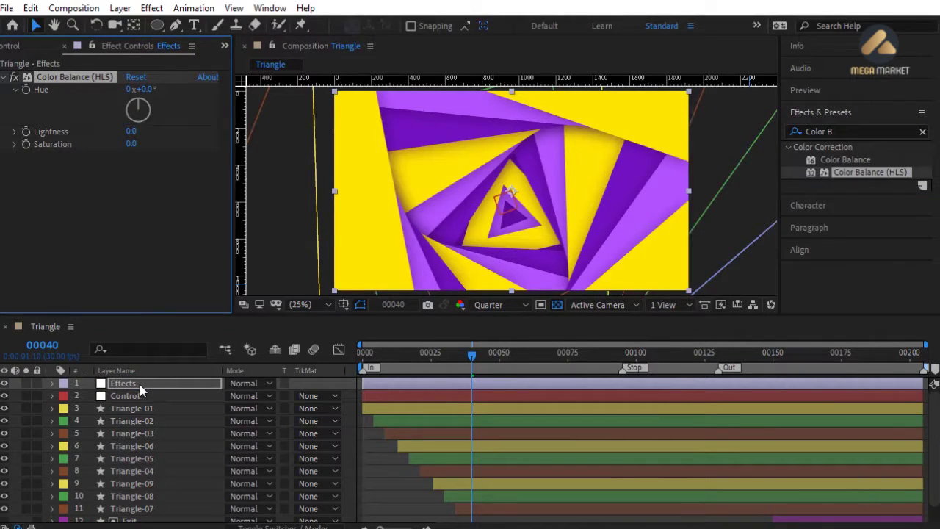
- Set the Hue of the Effects layer's Color Balance (HLS) effect to 45°
drag(139, 110, 145, 101)
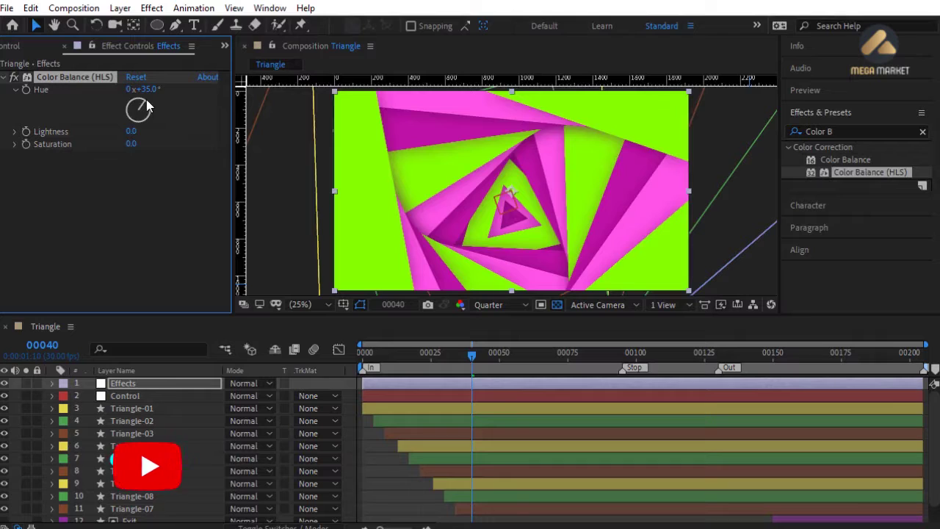
click(143, 89)
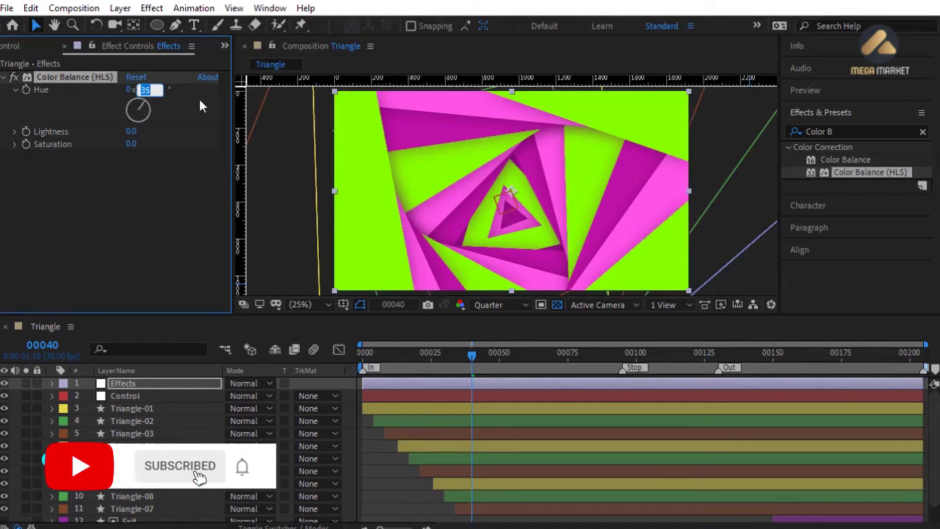
text(45)
key(Return)
- Set the Color Balance (HLS) Hue to 100° while viewing frame 50, disable the effect, and deselect the layer
drag(472, 355, 499, 367)
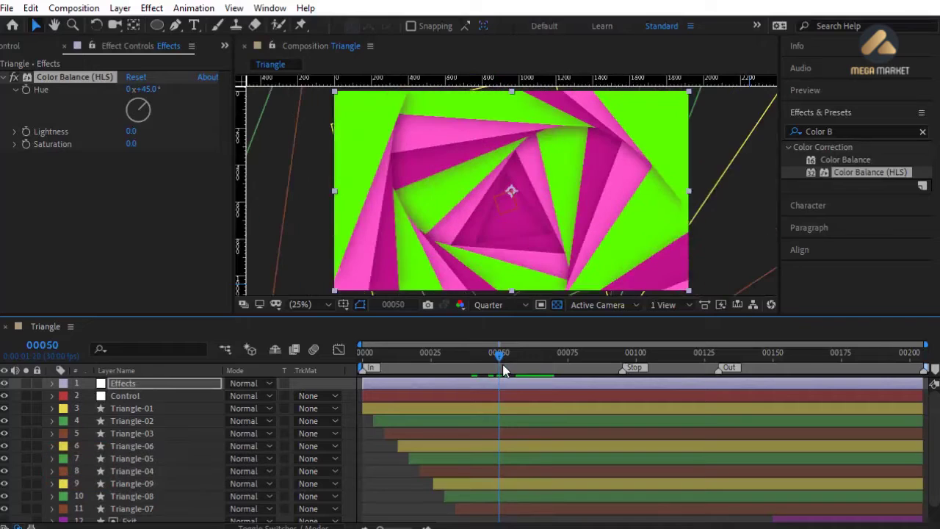
mouse_move(150, 103)
mouse_down()
mouse_move(141, 124)
mouse_move(125, 117)
mouse_move(139, 104)
mouse_move(150, 126)
mouse_move(133, 110)
mouse_up()
click(13, 78)
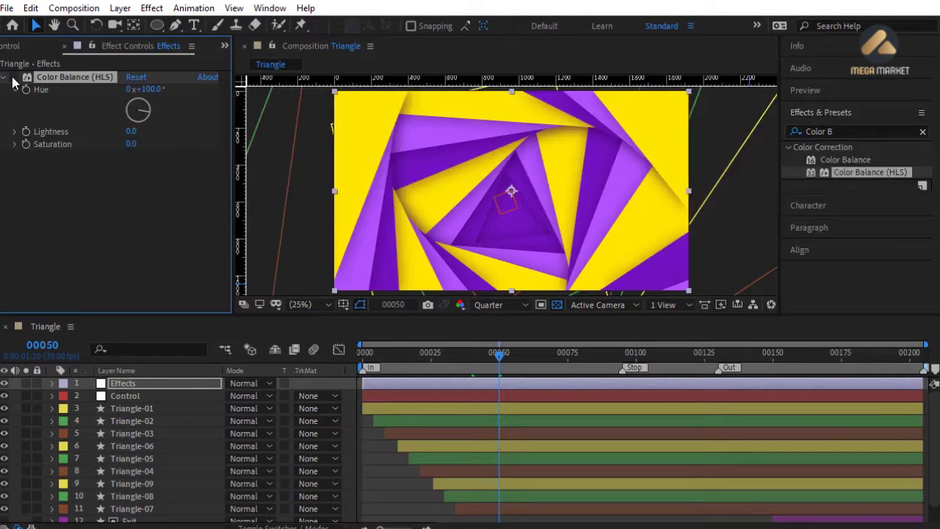
click(162, 211)
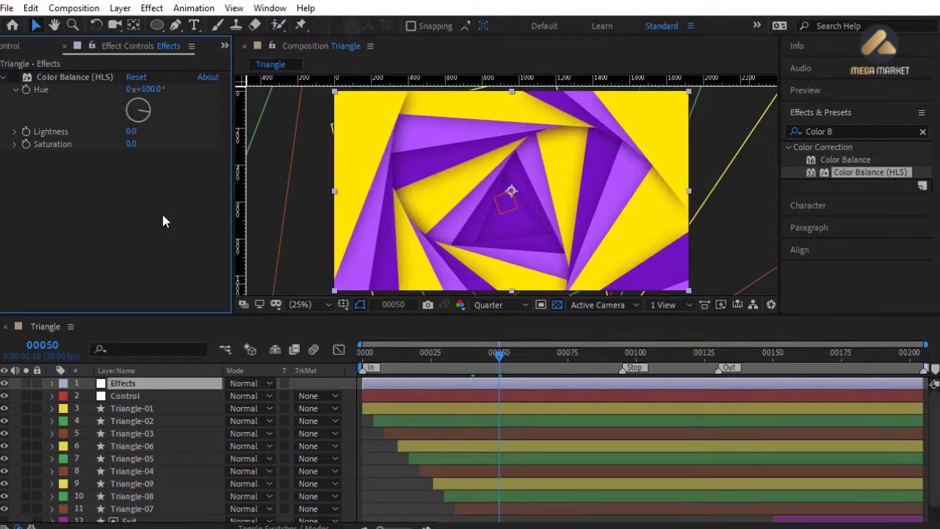
click(373, 465)
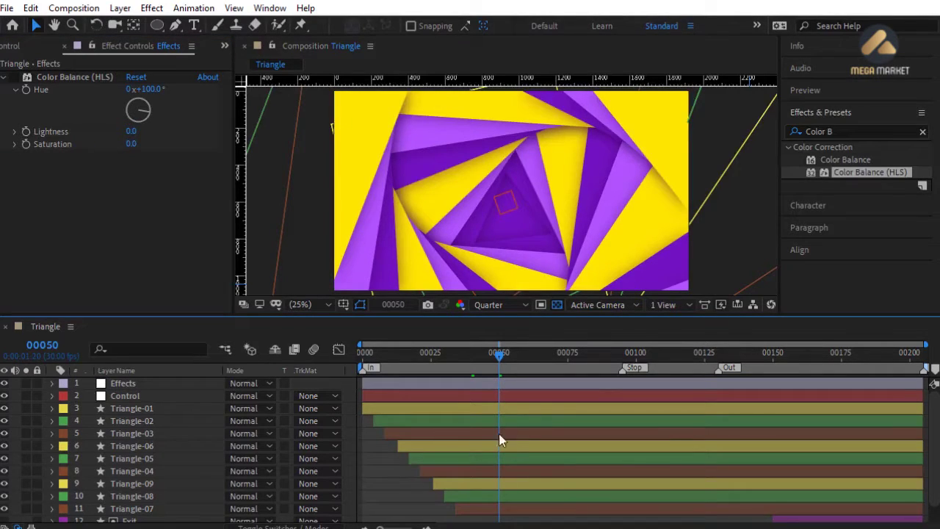
- Create a 1920 x 1080 composition named "Triangle-Render" at 30 frames per second with a duration of 400 frames
click(813, 113)
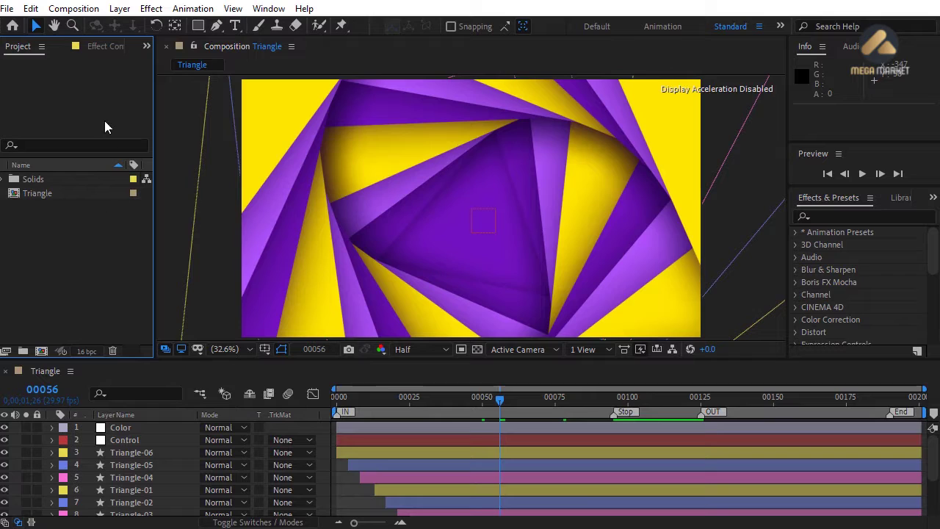
click(82, 13)
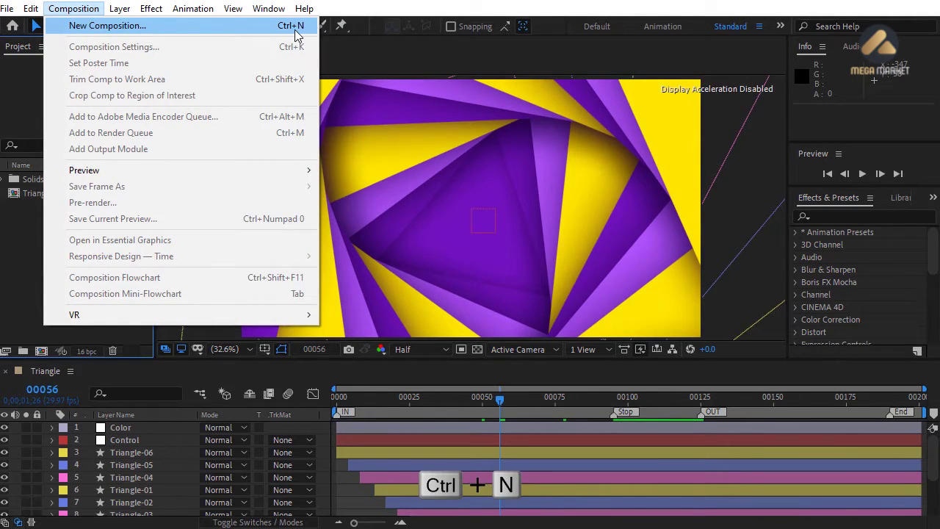
click(110, 28)
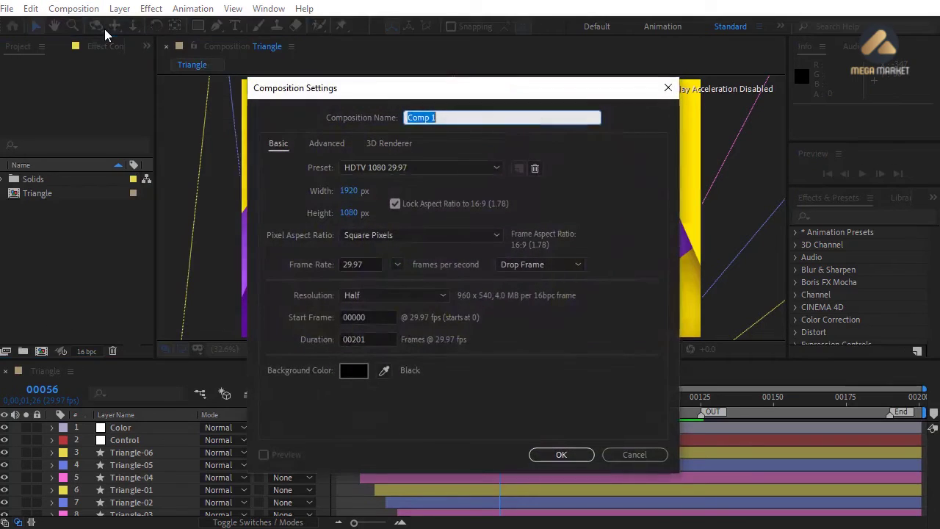
text(Triangle-)
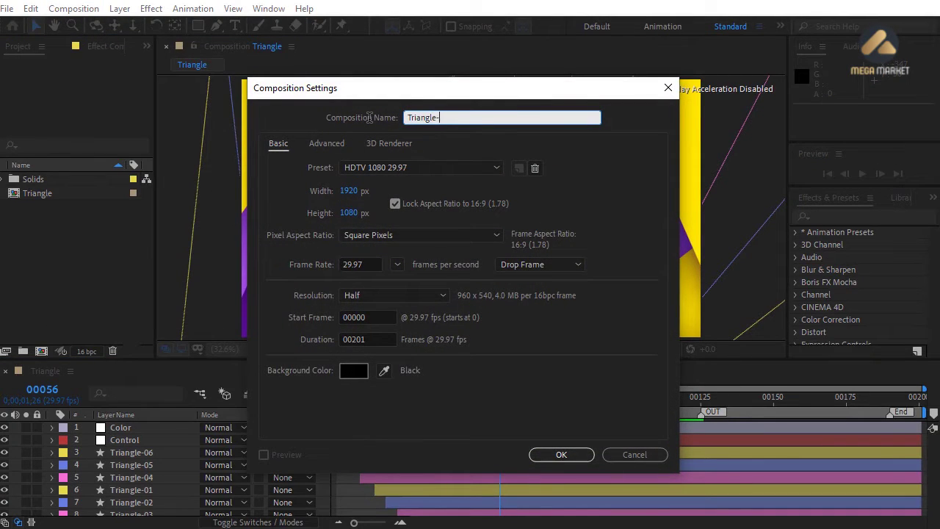
text(Render)
click(399, 268)
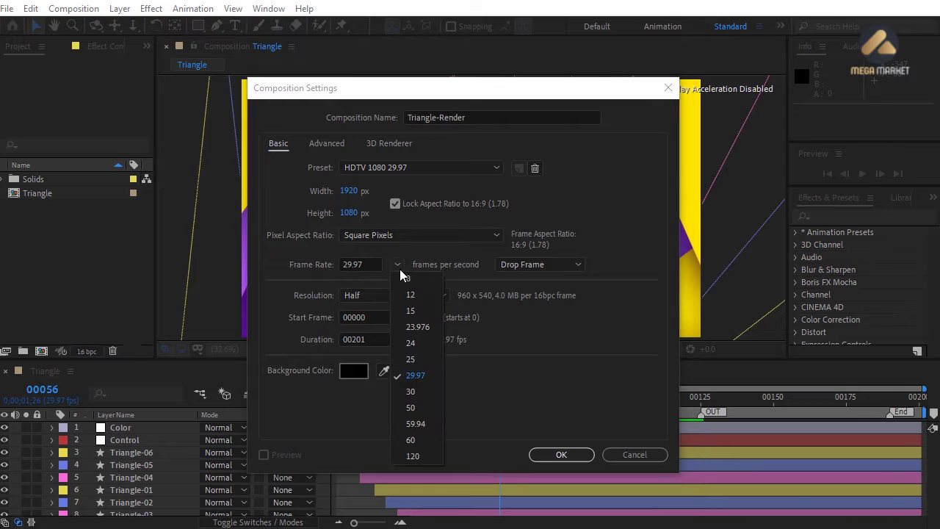
click(415, 389)
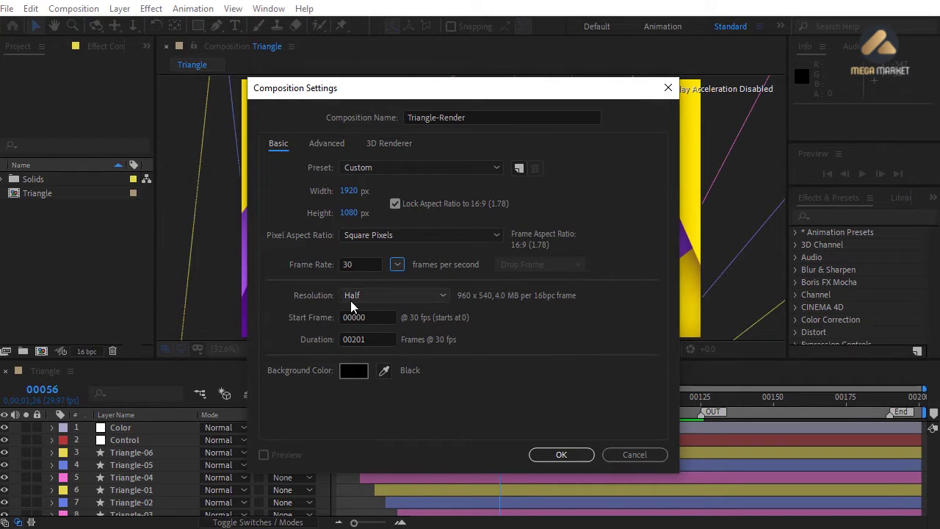
click(374, 335)
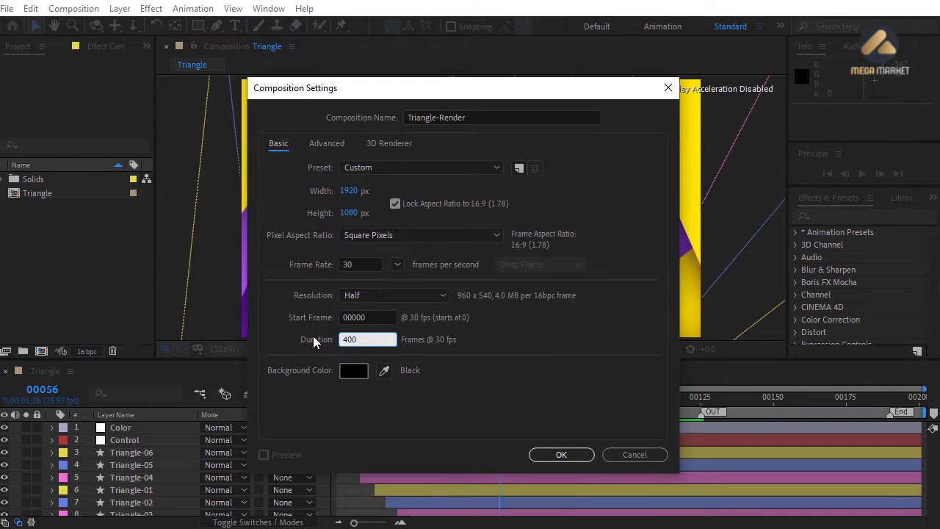
click(552, 455)
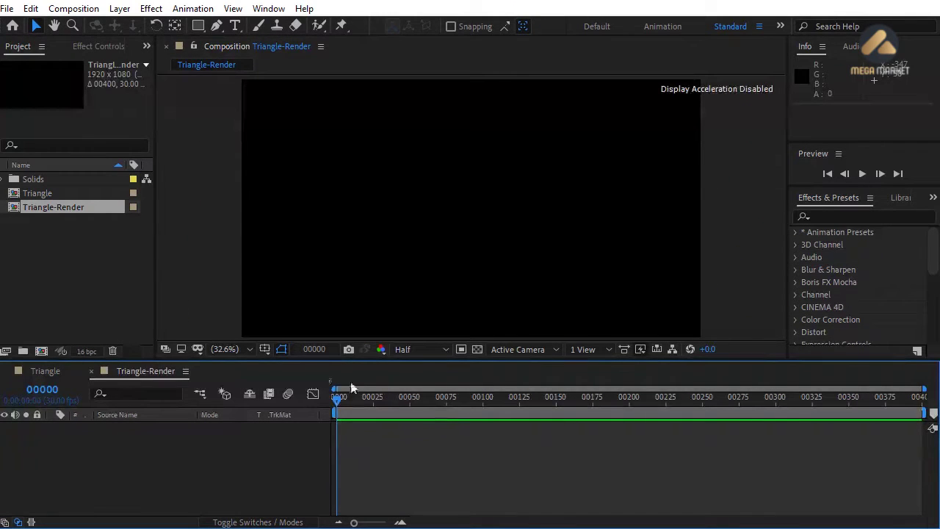
- Add the Triangle composition as a layer in Triangle-Render and move its start to frame 100
drag(38, 194, 165, 465)
click(59, 227)
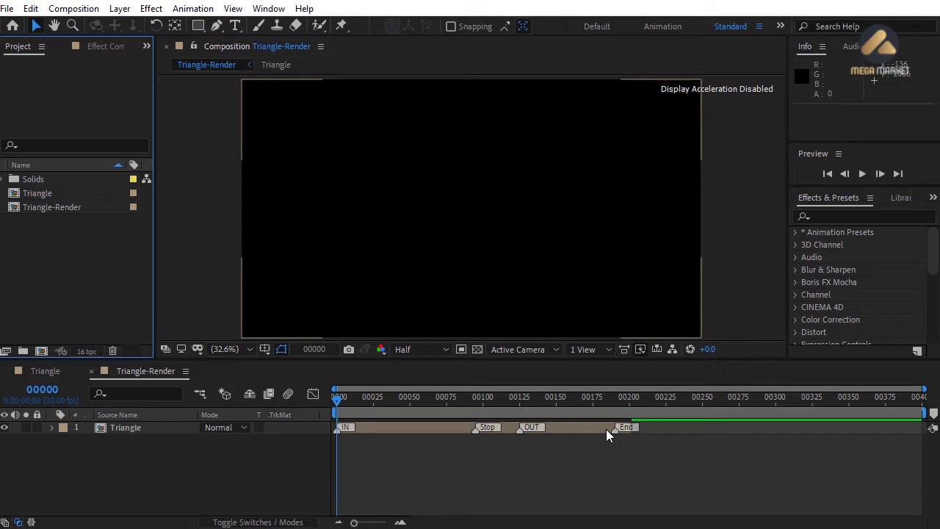
click(481, 399)
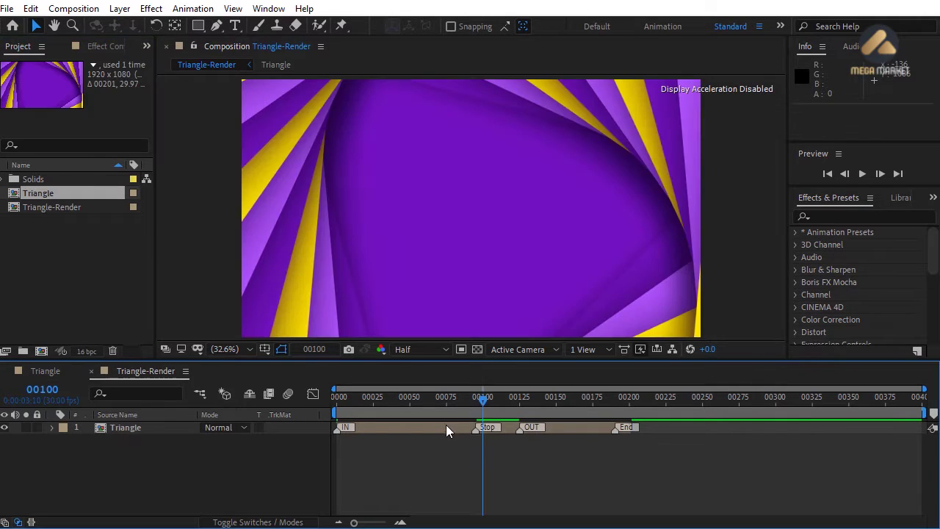
click(445, 425)
key(bracketleft)
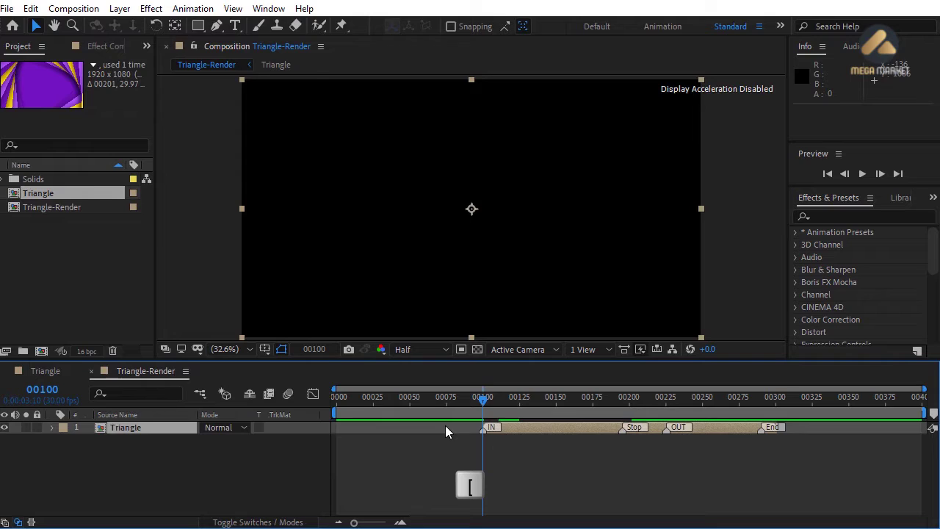
click(445, 425)
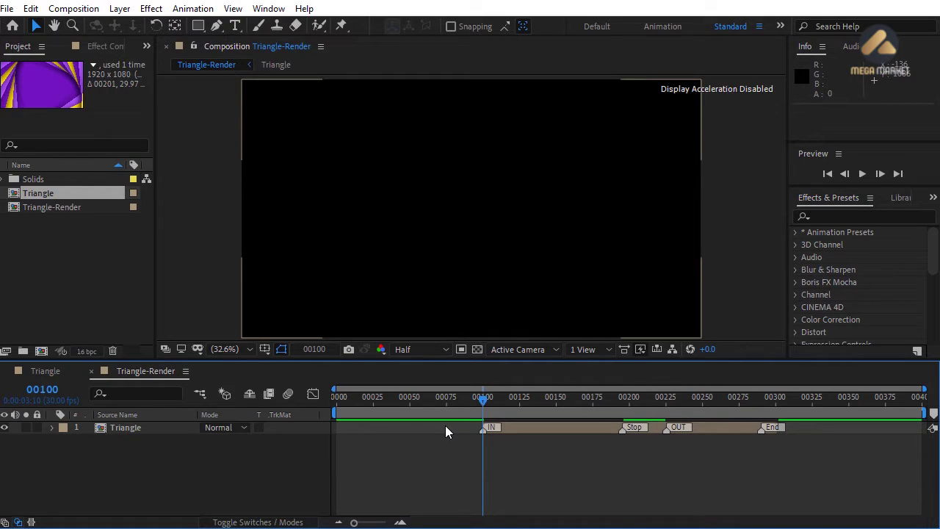
- Import Image 01 and Image 04 from the Images folder as separate footage, without the JPEG sequence option
click(104, 253)
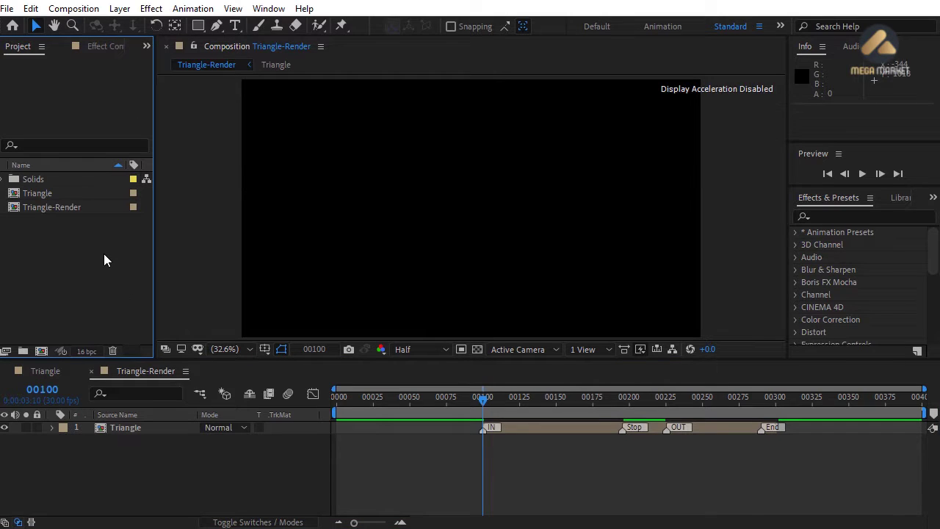
right_click(104, 254)
mouse_move(148, 329)
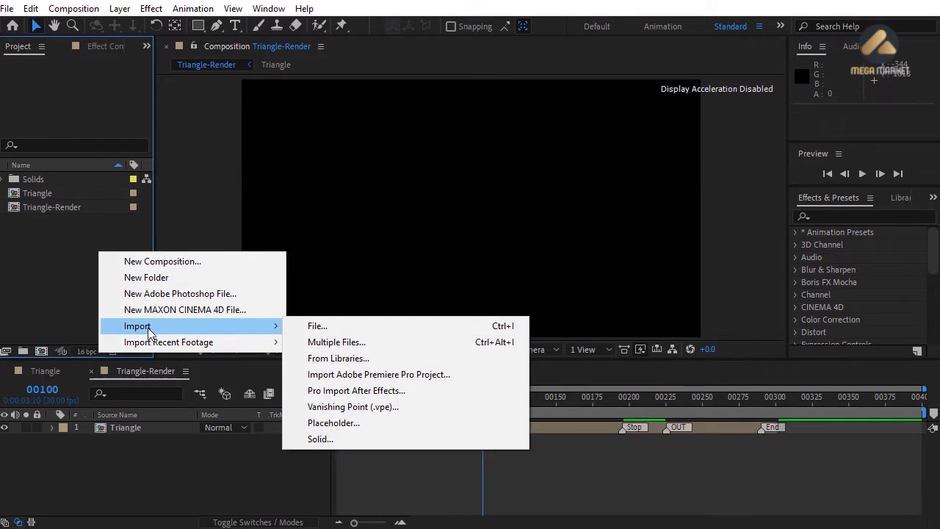
click(331, 329)
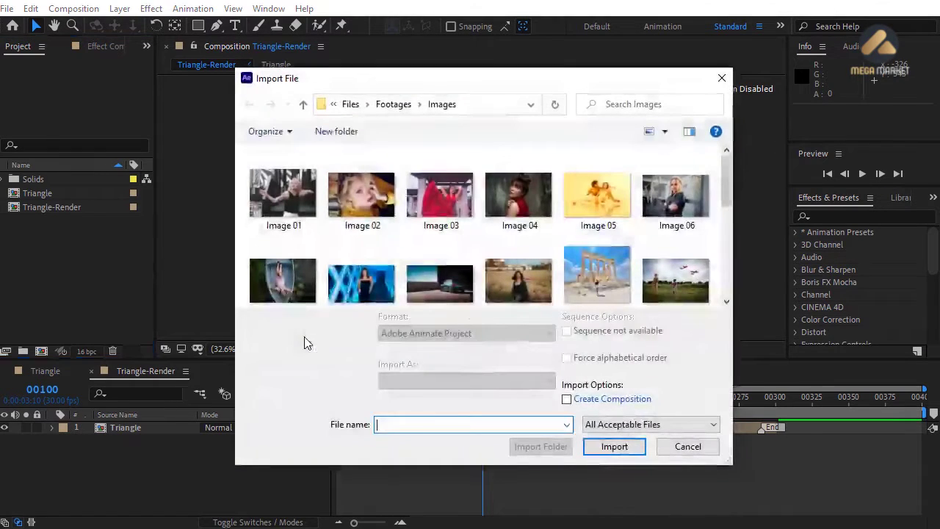
click(289, 208)
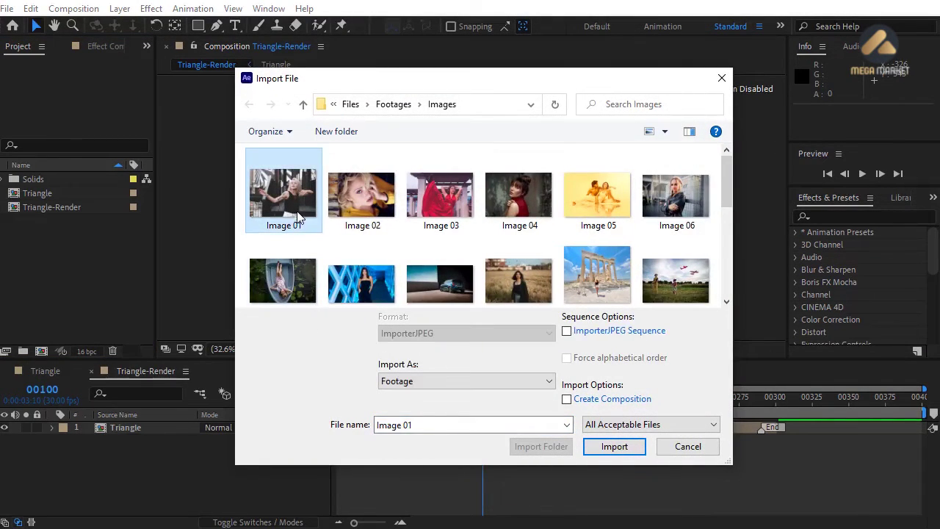
ctrl+click(515, 210)
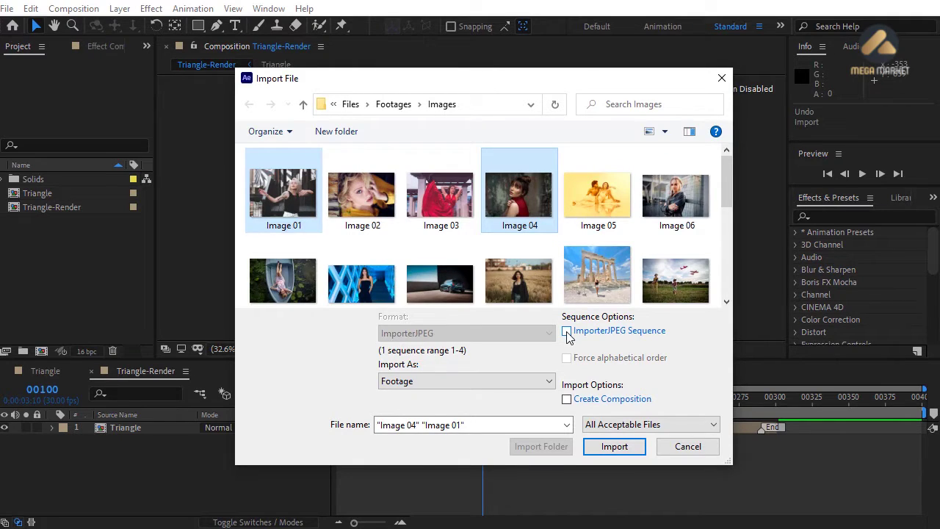
click(612, 445)
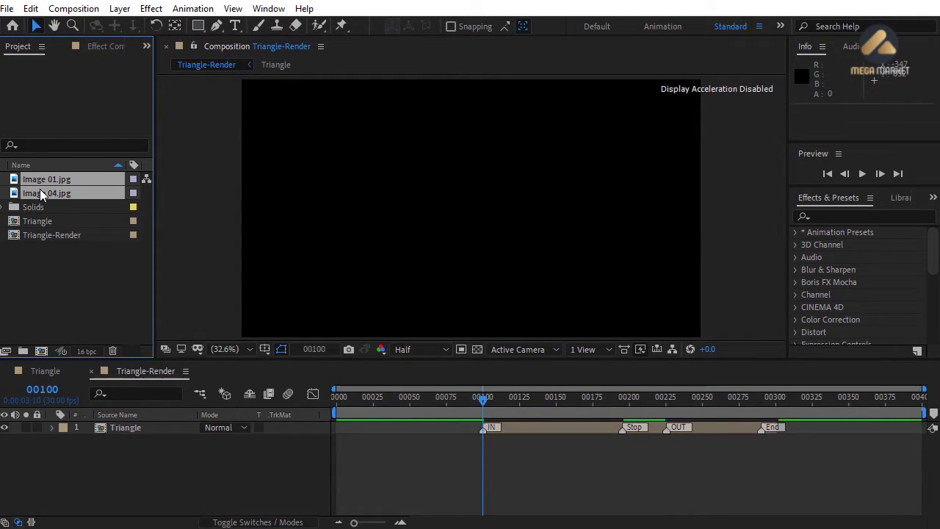
- Put the two imported images into a new project folder named "Footages"
drag(39, 189, 23, 351)
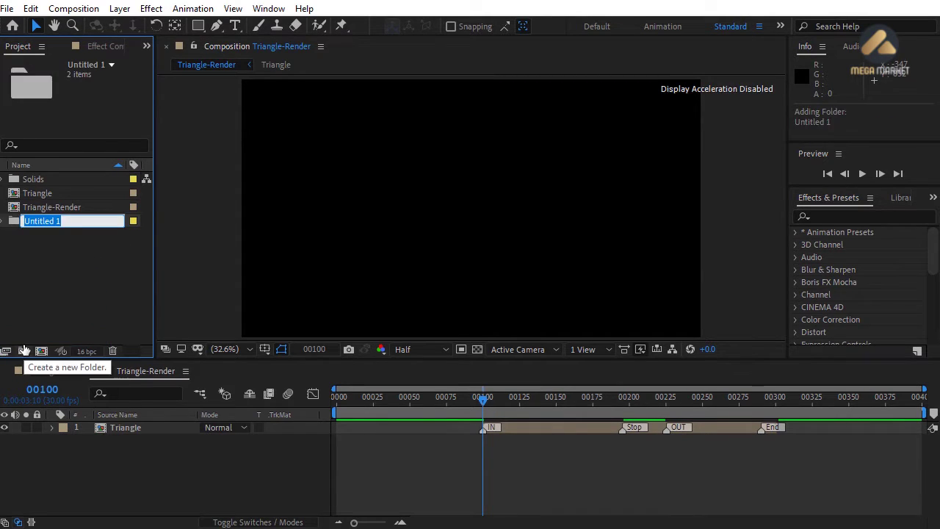
text(Footages)
key(Return)
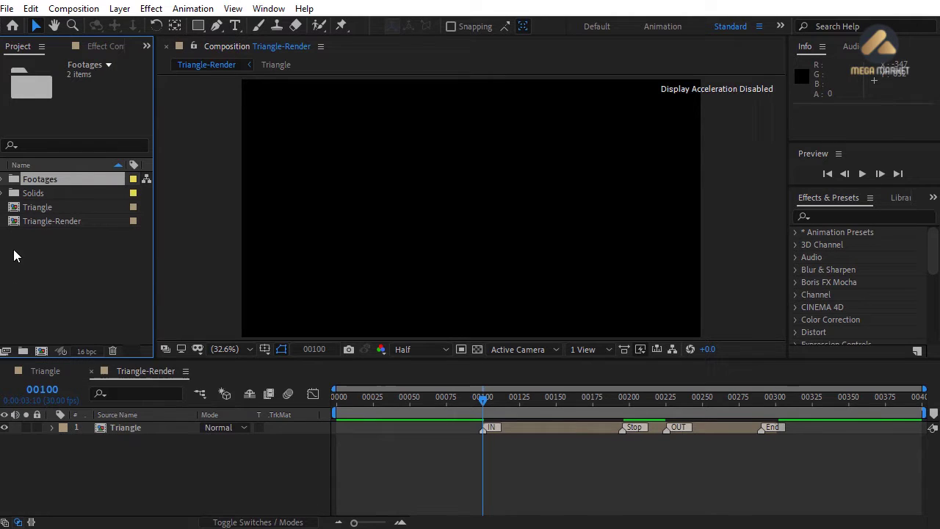
- Add Image 01.jpg and Image 04.jpg from the Footages folder to Triangle-Render, below the Triangle layer
click(3, 179)
click(45, 193)
shift+click(58, 207)
drag(59, 194, 144, 465)
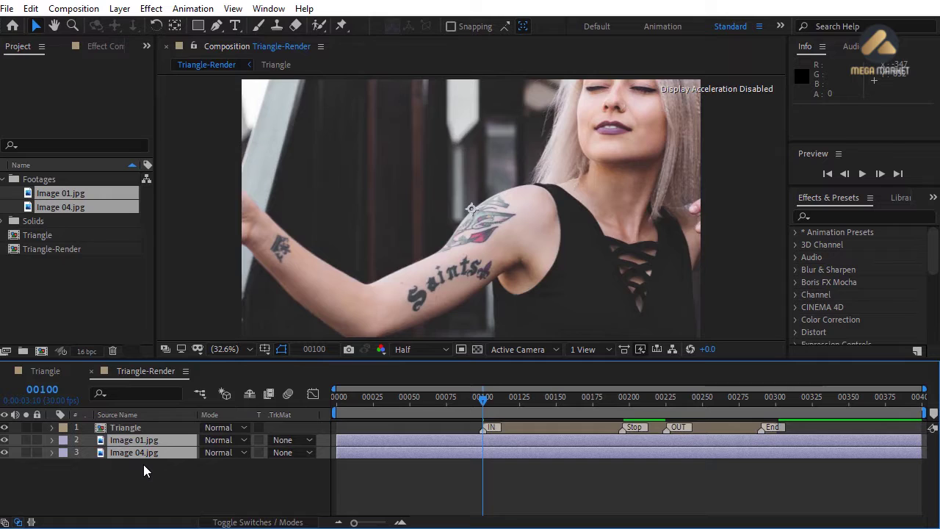
click(143, 464)
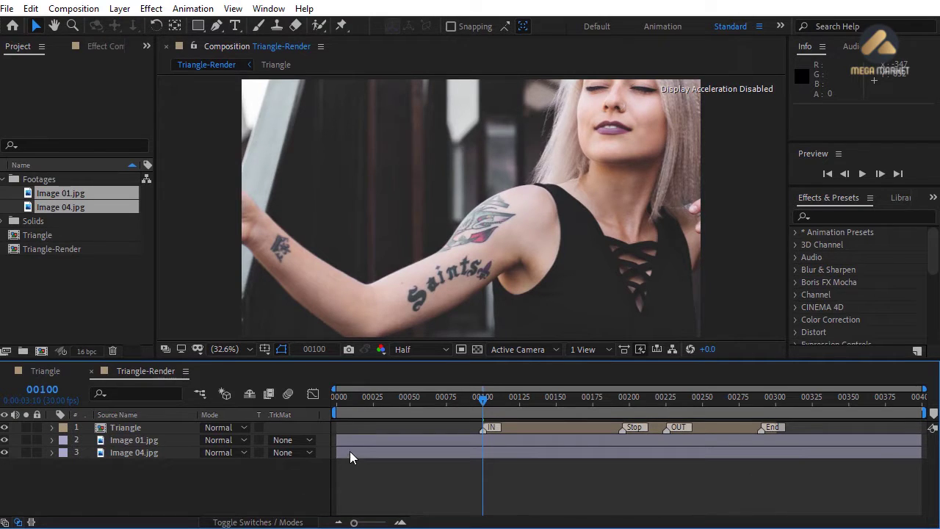
- Move the Image 04 layer to start at the OUT marker, frame 226, and trim the end of Image 01 to that frame
drag(349, 451, 681, 451)
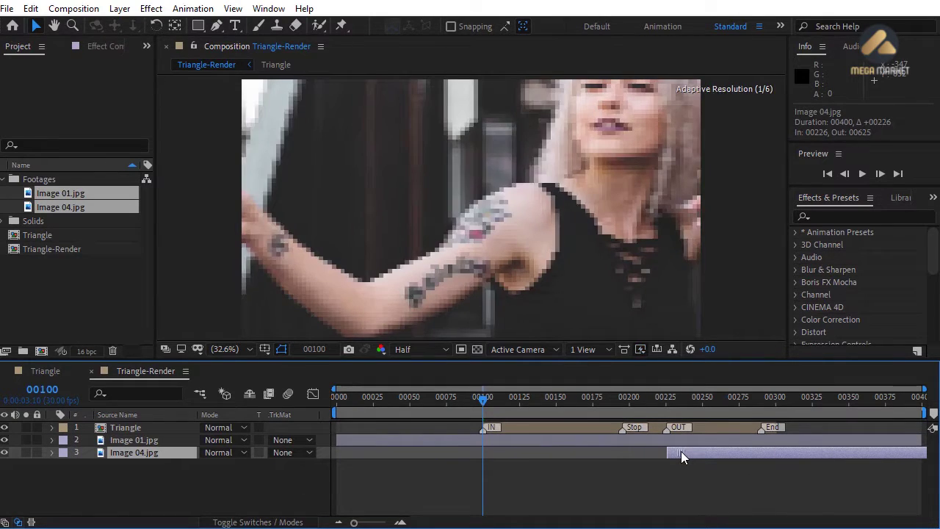
click(668, 398)
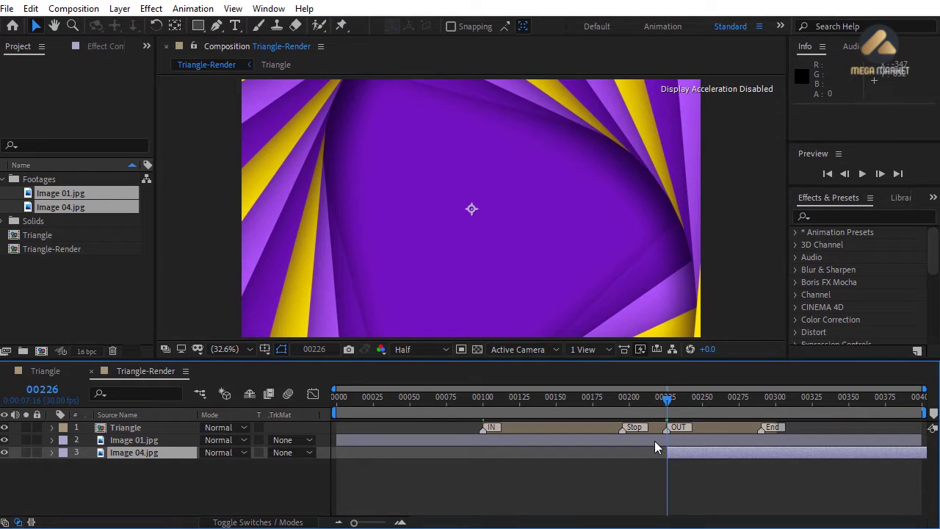
click(655, 441)
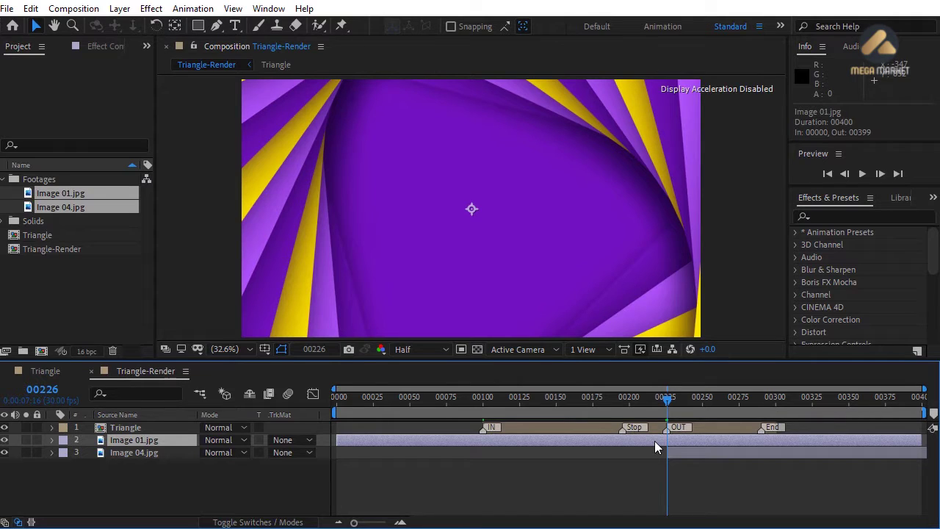
key(alt+bracketright)
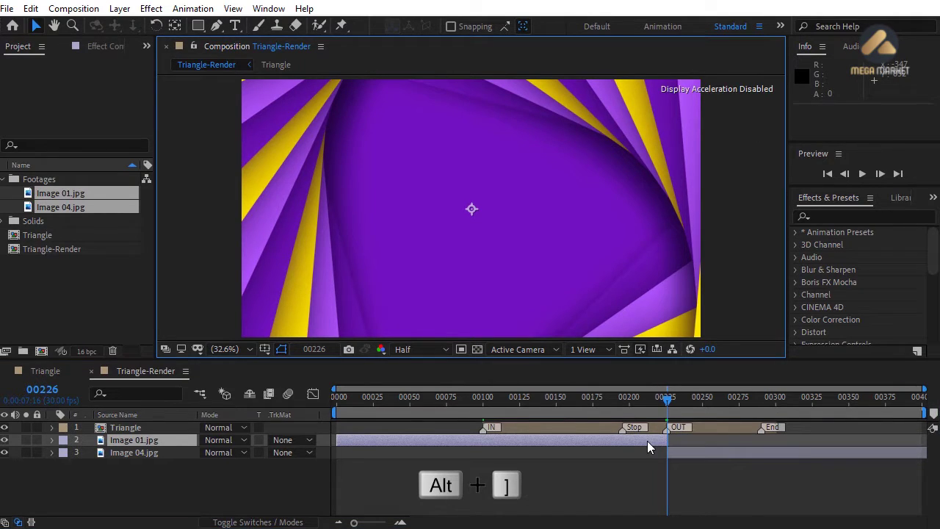
- Fit both image layers to the composition width and check each one in the timeline at 12.5% magnification
click(459, 396)
drag(459, 396, 471, 397)
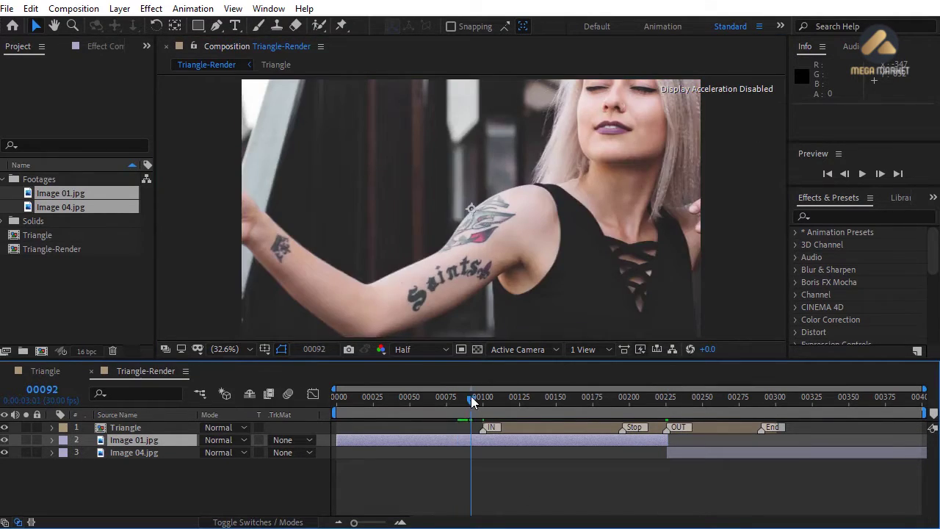
click(487, 449)
click(672, 441)
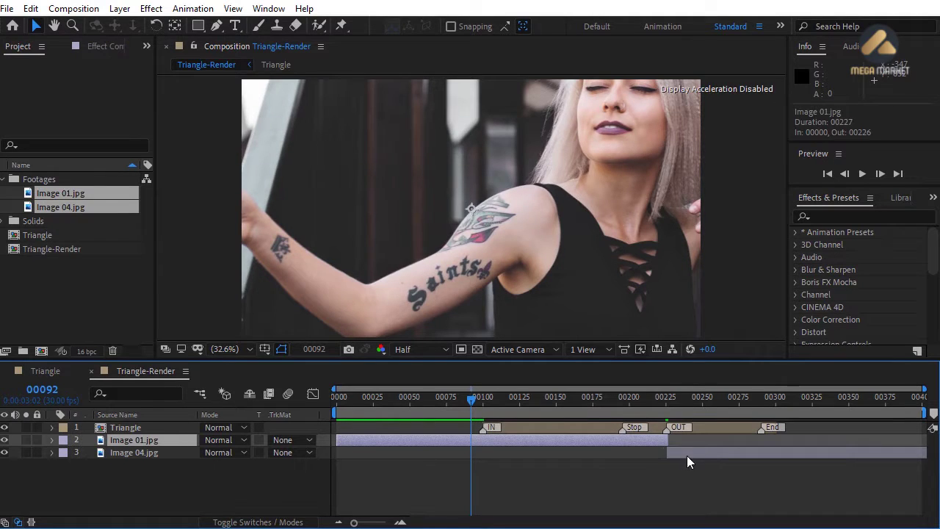
shift+click(687, 455)
drag(461, 400, 448, 402)
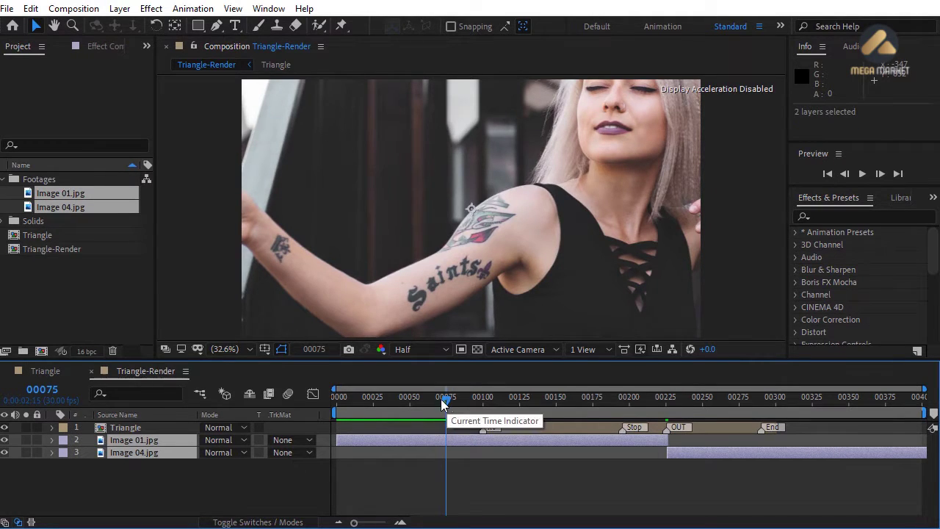
scroll(238, 351, up, 1)
click(238, 350)
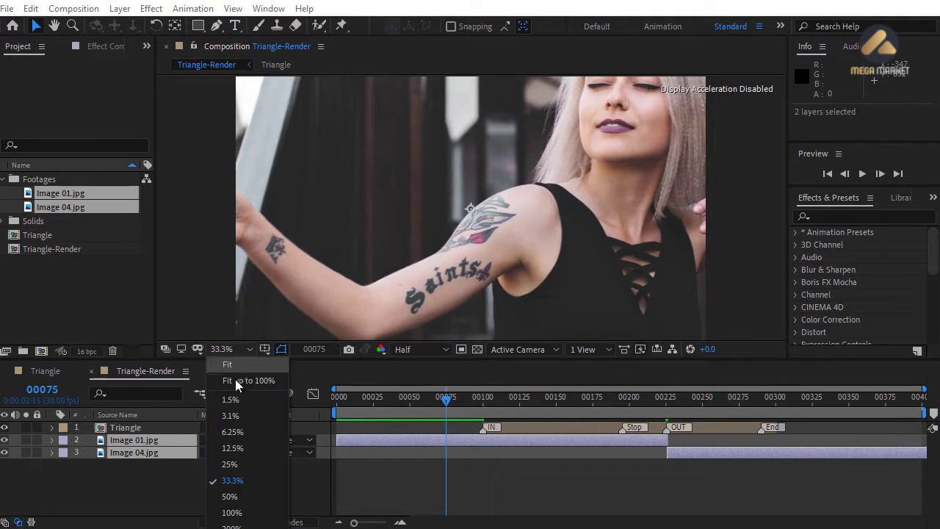
click(238, 445)
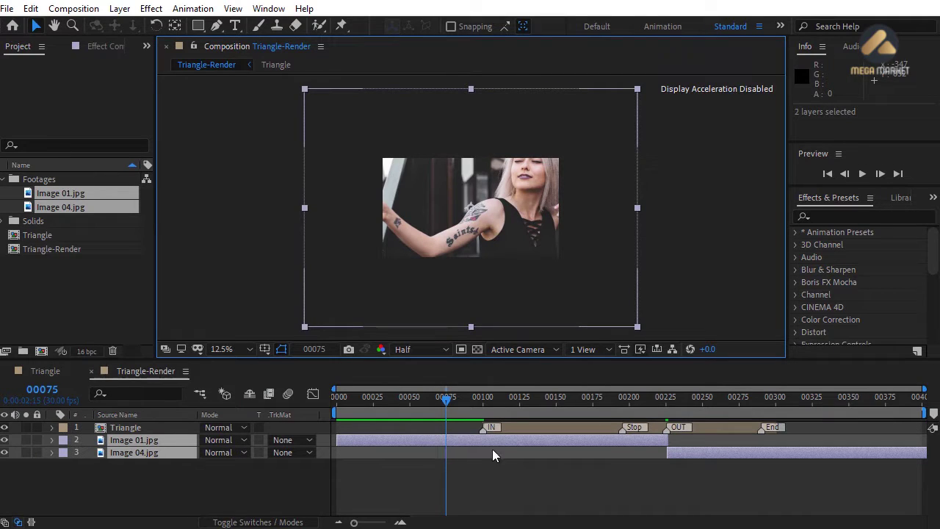
click(808, 401)
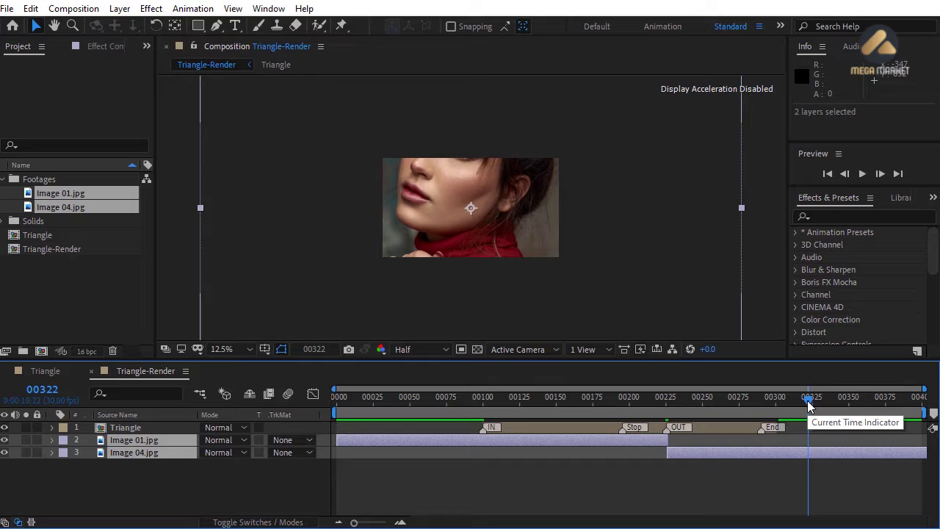
click(120, 8)
mouse_move(147, 185)
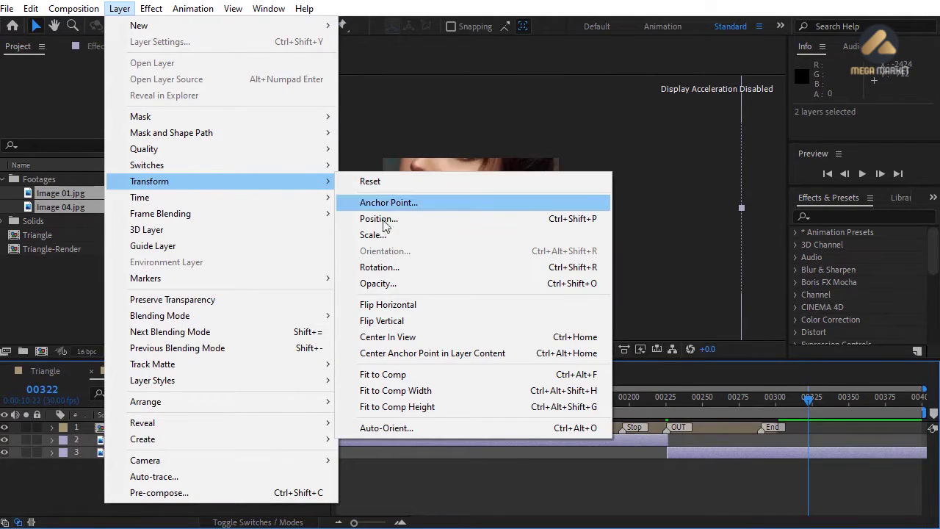
click(404, 394)
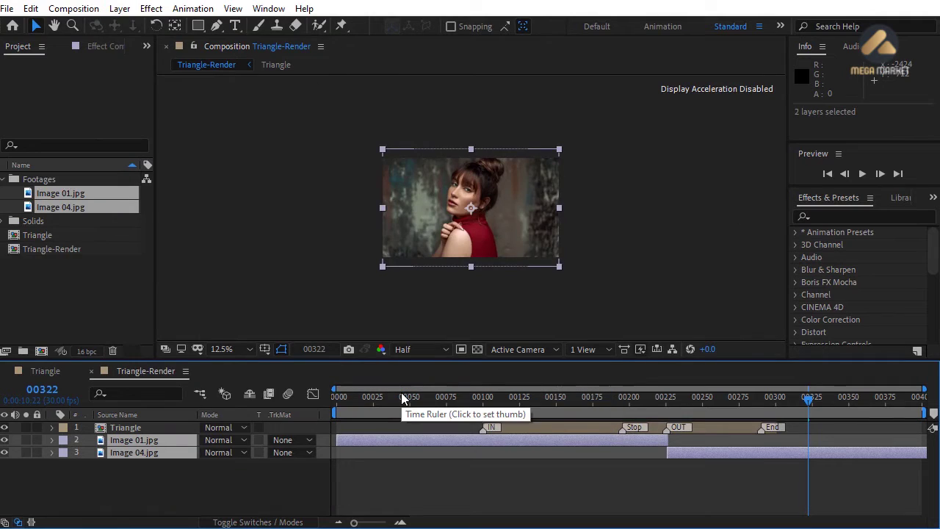
click(437, 401)
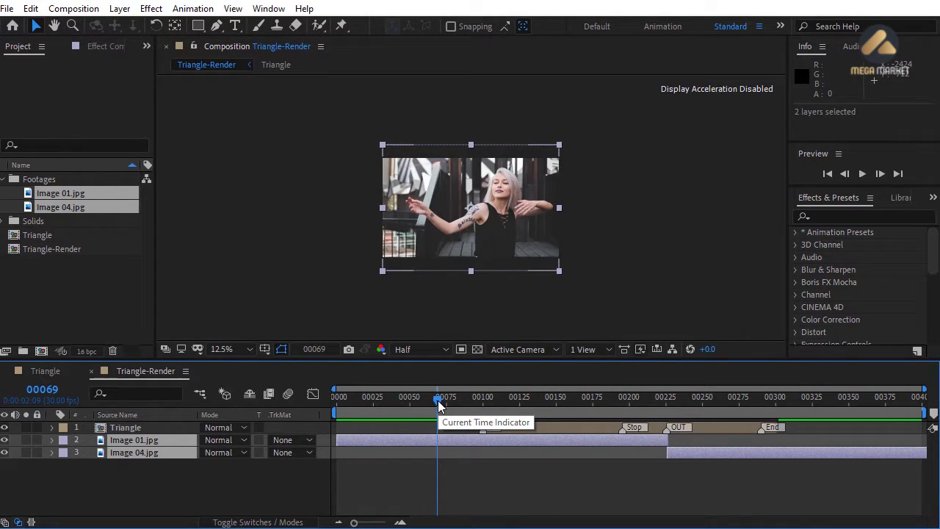
- Fit the composition view to the viewer, collapse the Footages folder and scrub through the transition to frame 283
click(245, 350)
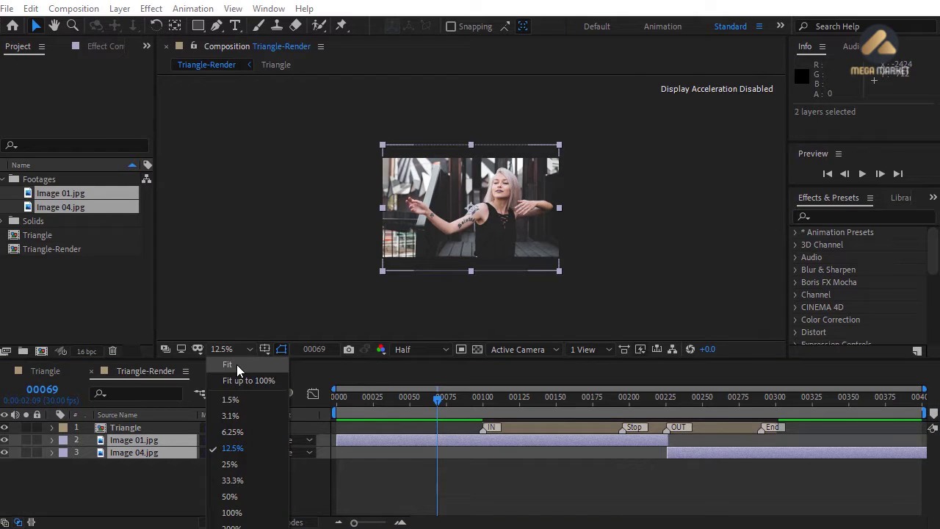
click(237, 365)
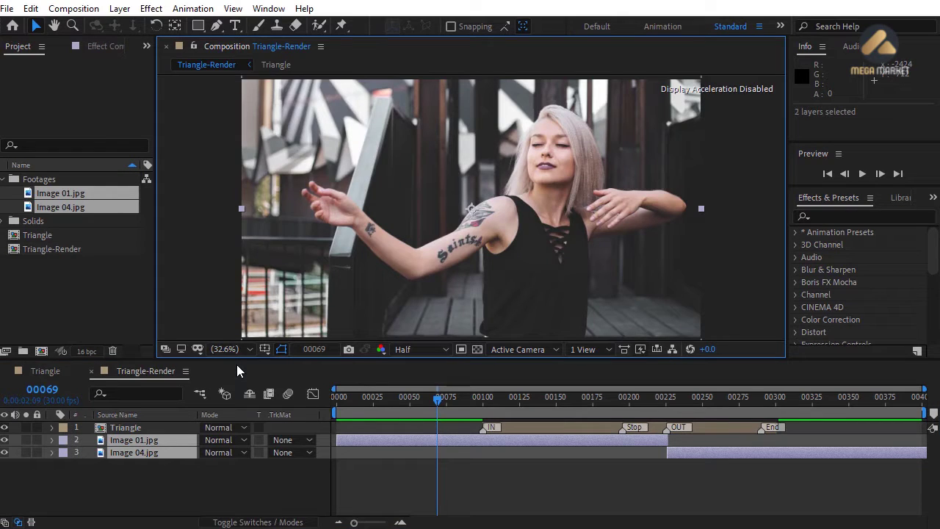
click(3, 179)
drag(438, 409, 751, 399)
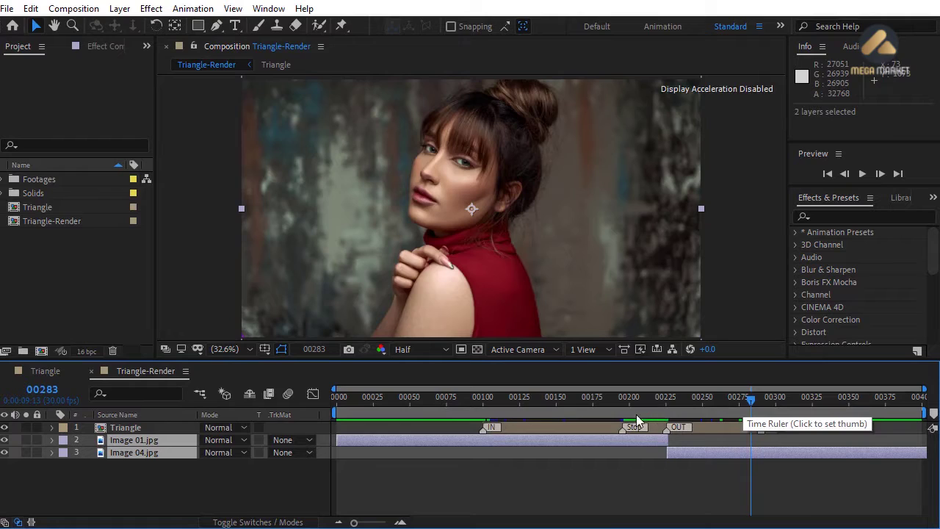
- Enable time remapping on the Triangle layer and move its End marker to the last Time Remap keyframe, frame 301
click(579, 427)
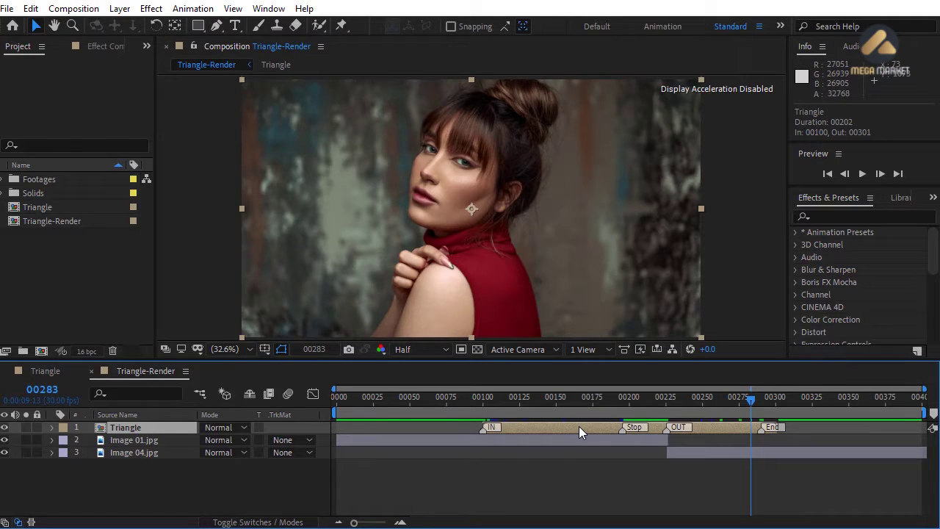
right_click(579, 428)
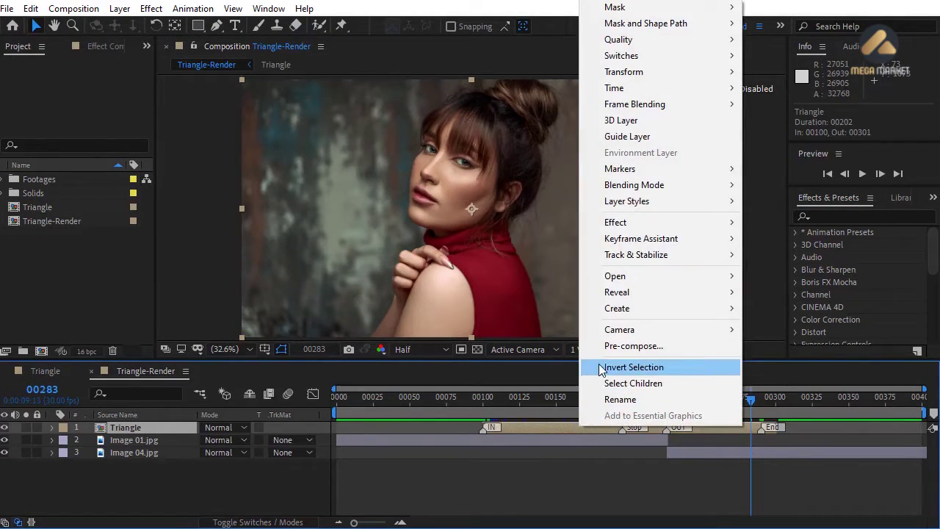
mouse_move(643, 89)
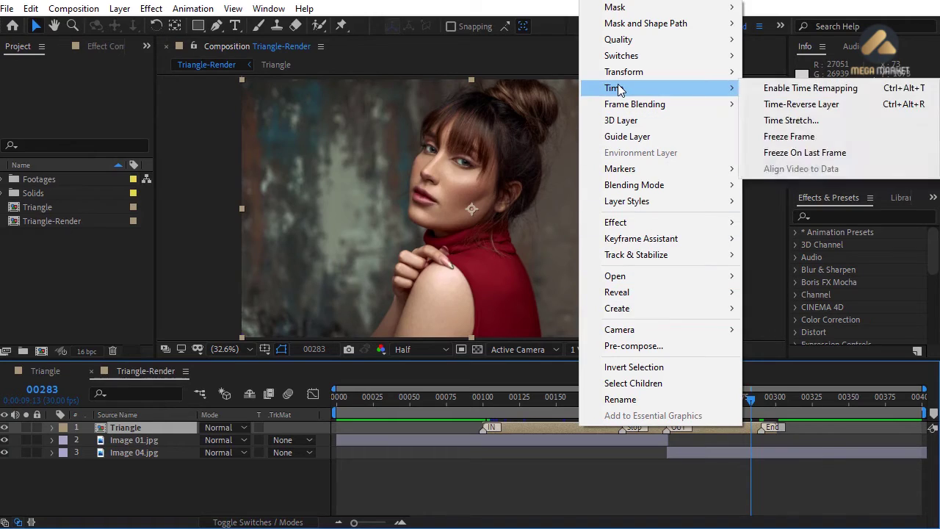
click(800, 89)
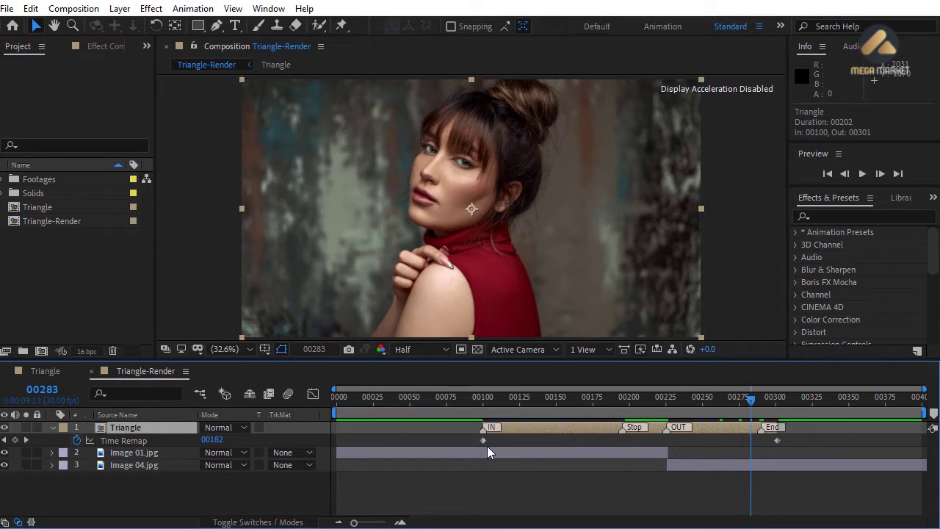
mouse_move(483, 445)
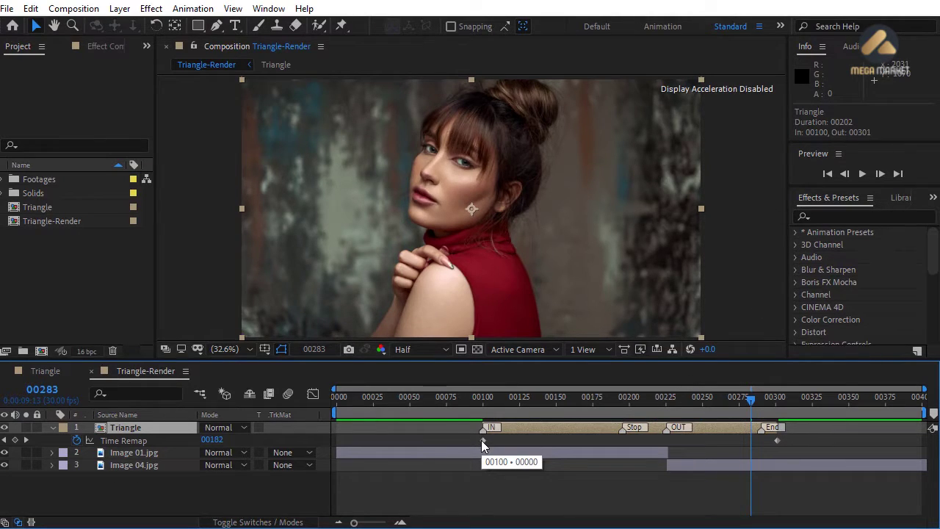
click(777, 440)
key(ctrl+z)
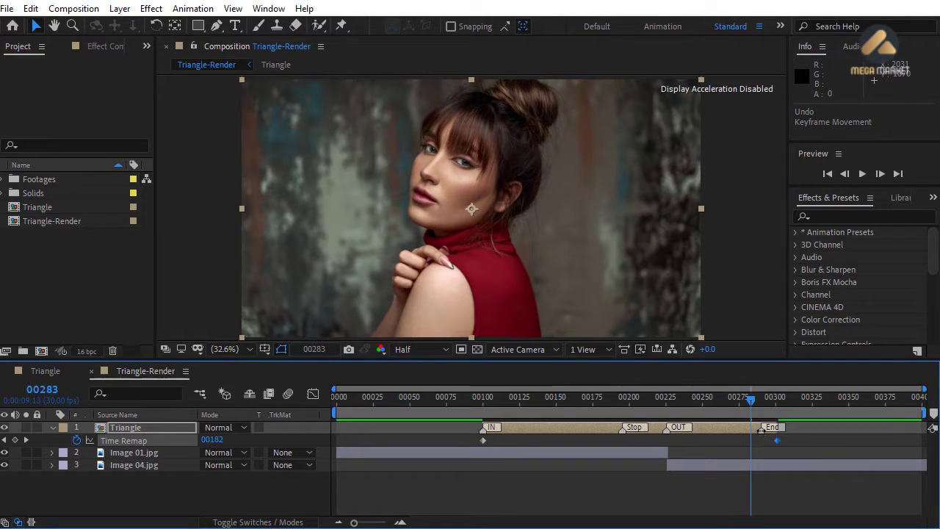
drag(762, 431, 767, 429)
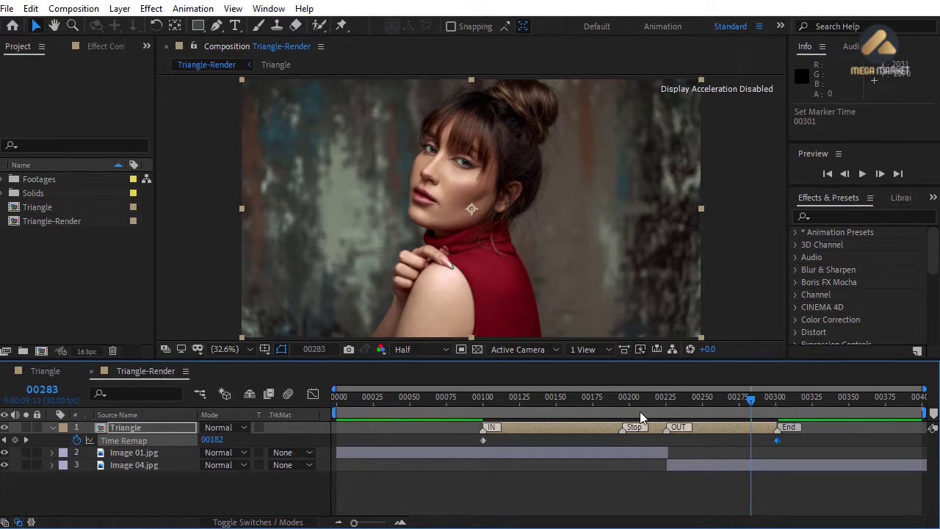
- Add Time Remap keyframes at the Stop marker, frame 195, and the OUT marker, frame 226, and set the preview resolution to Quarter
click(622, 399)
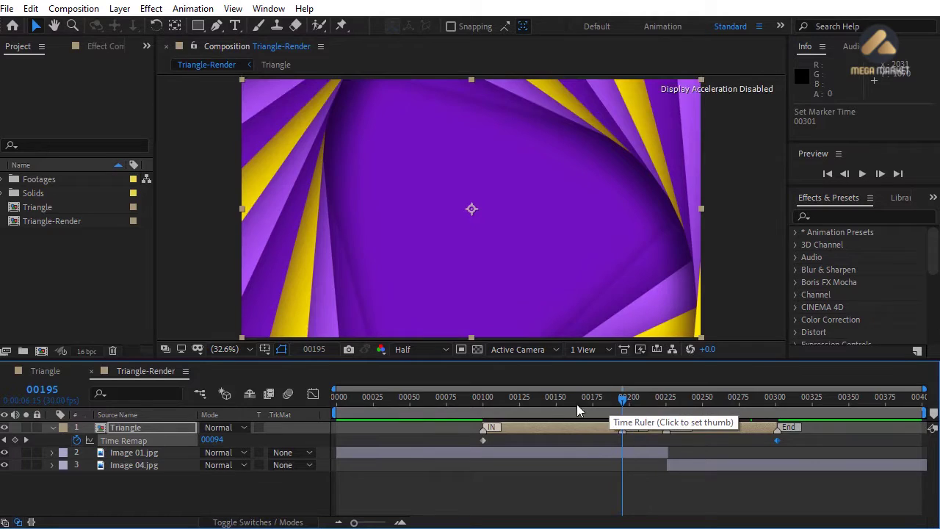
click(16, 440)
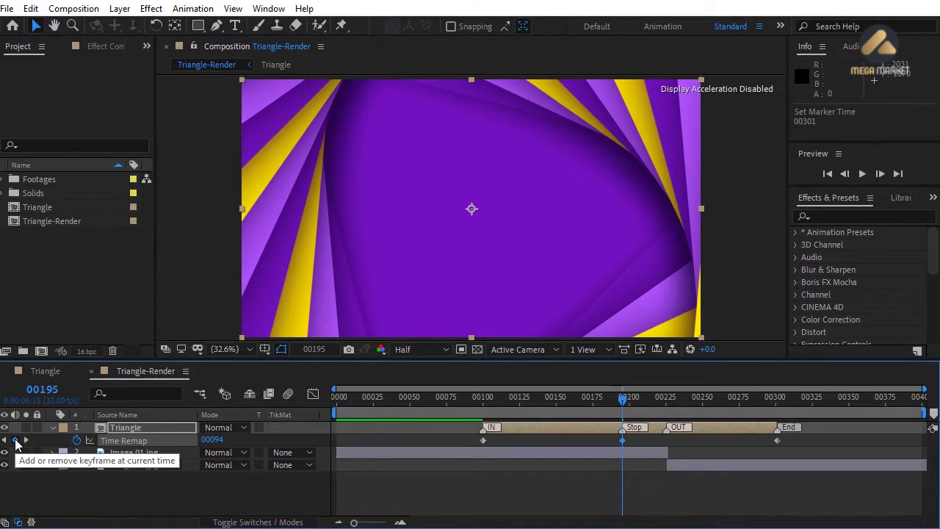
click(667, 397)
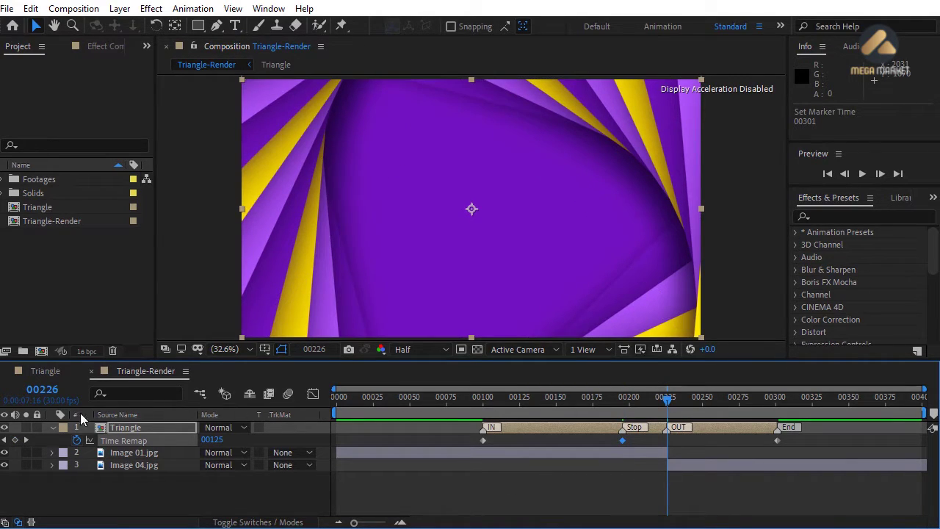
click(15, 439)
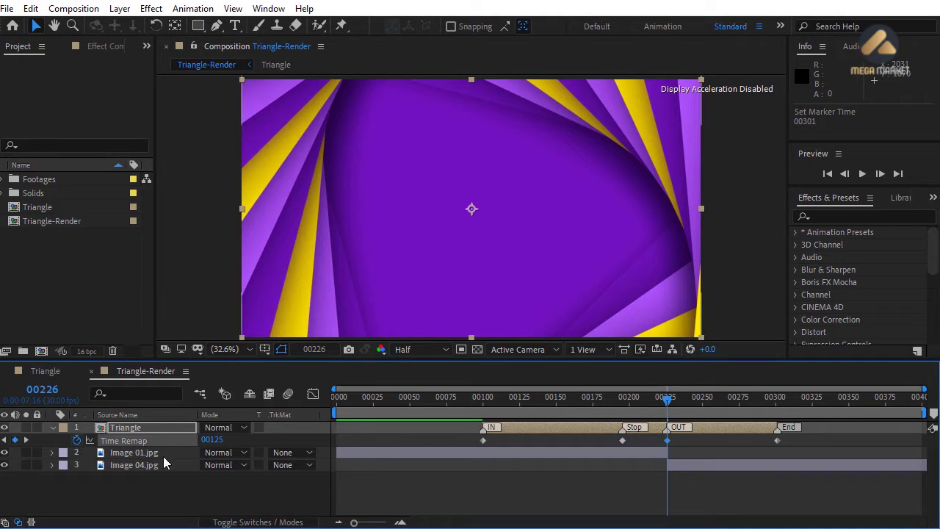
drag(486, 399, 559, 404)
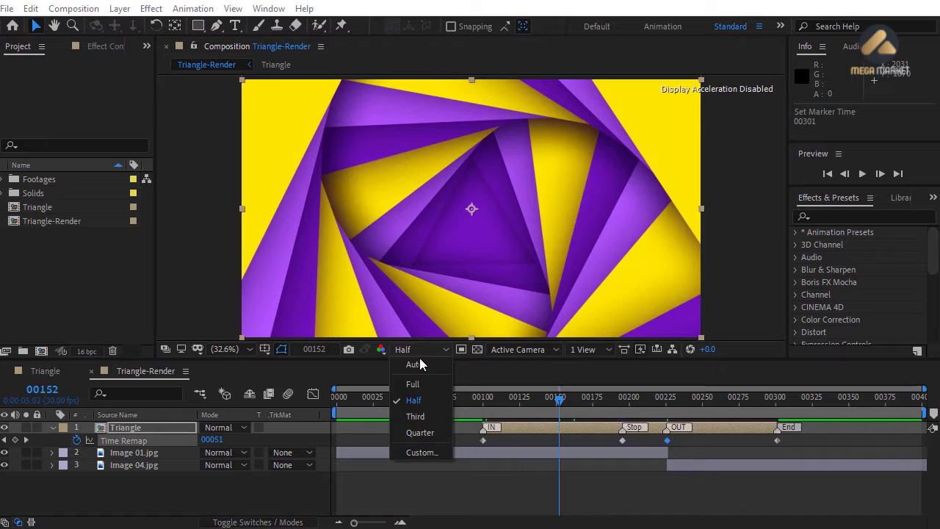
click(420, 432)
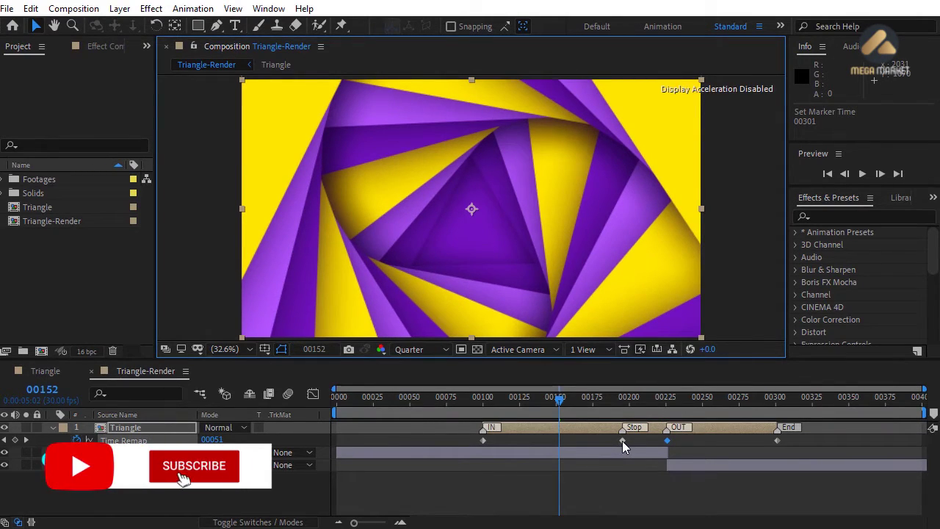
- Try a faster transition by moving the Time Remap keyframe at Stop to frame 125 and the last one to frame 250, scrubbing through each
mouse_move(623, 442)
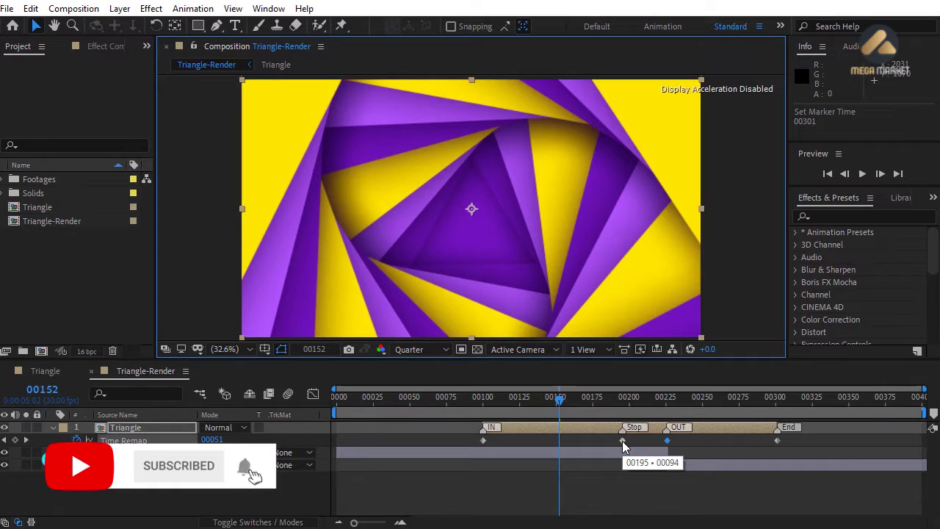
click(564, 401)
drag(571, 404, 523, 406)
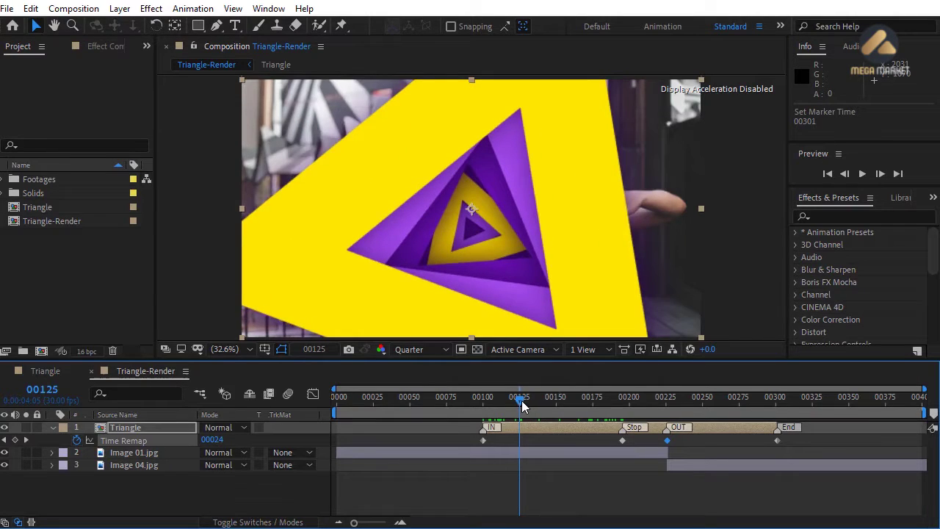
drag(622, 440, 522, 441)
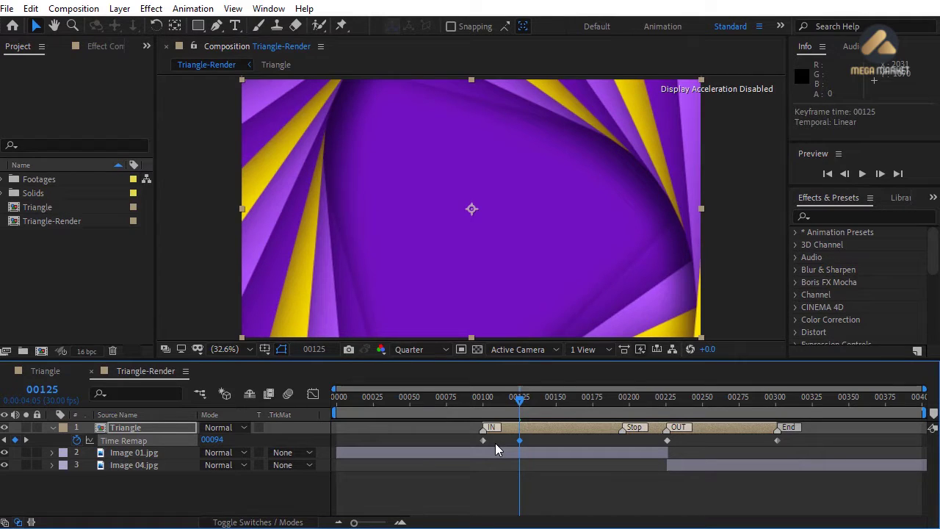
click(495, 443)
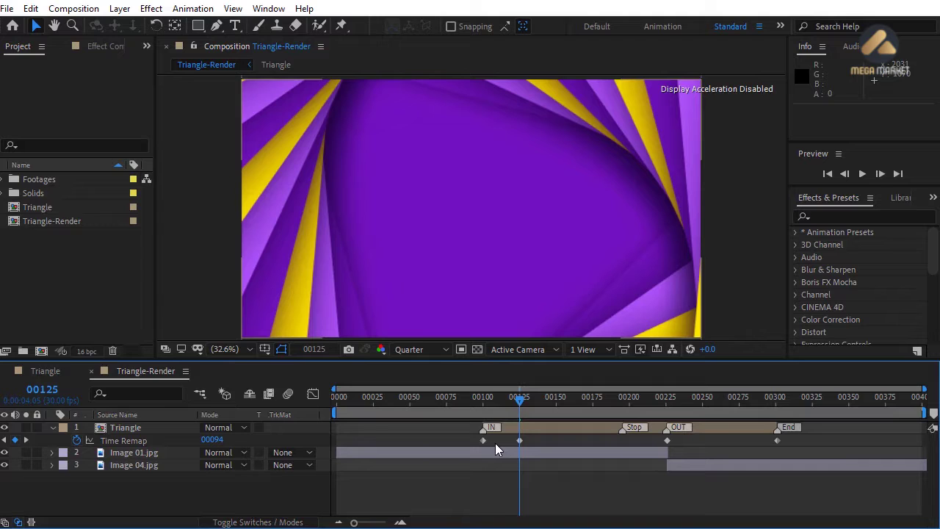
drag(481, 399, 520, 403)
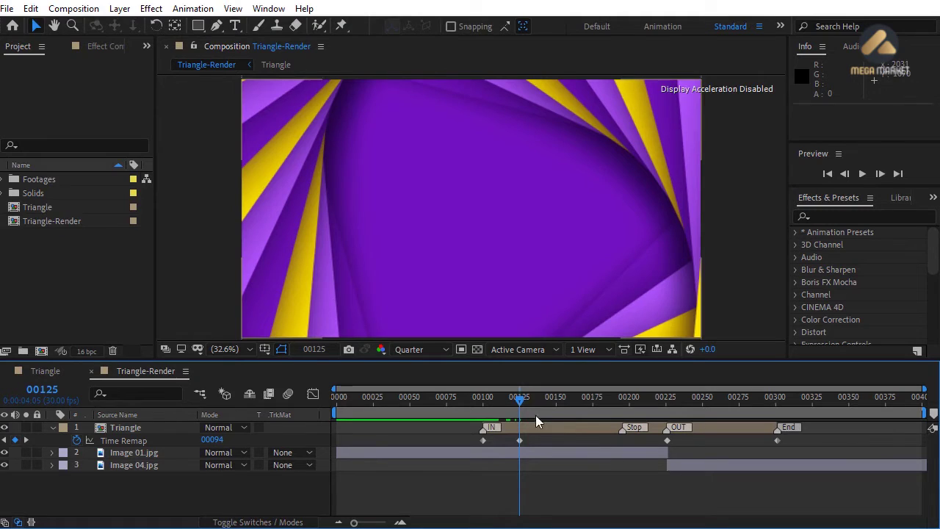
drag(530, 399, 669, 407)
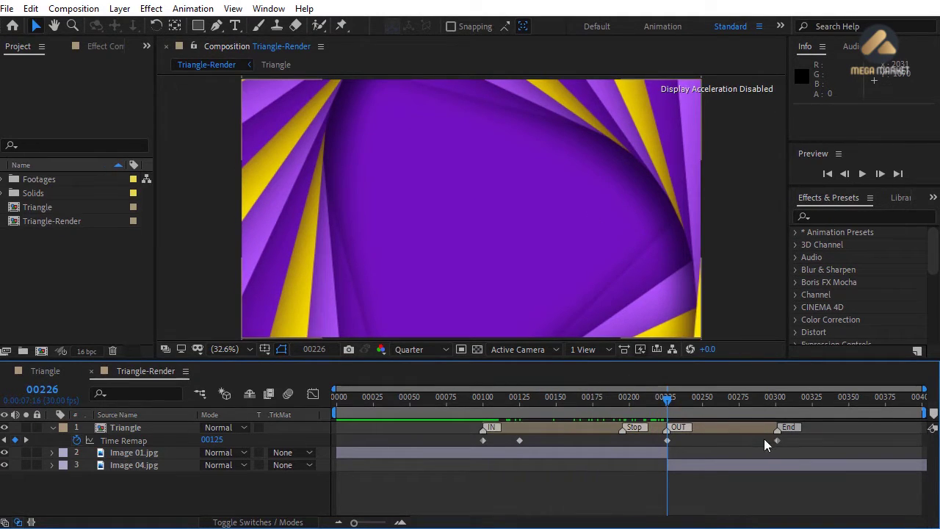
drag(777, 440, 698, 445)
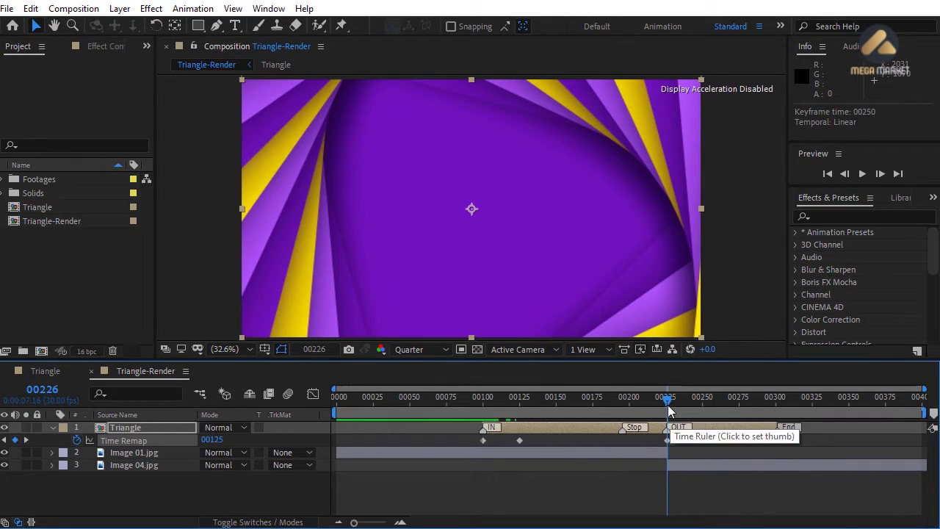
drag(667, 402, 698, 401)
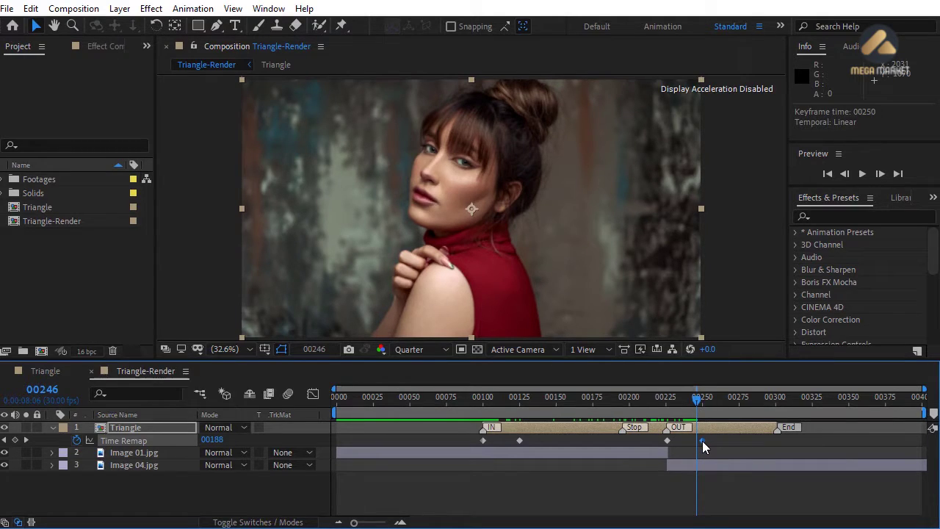
- Move the Time Remap keyframes back to the End marker, frame 301, and the Stop marker, frame 195, and scrub the start of the transition
drag(702, 441, 771, 446)
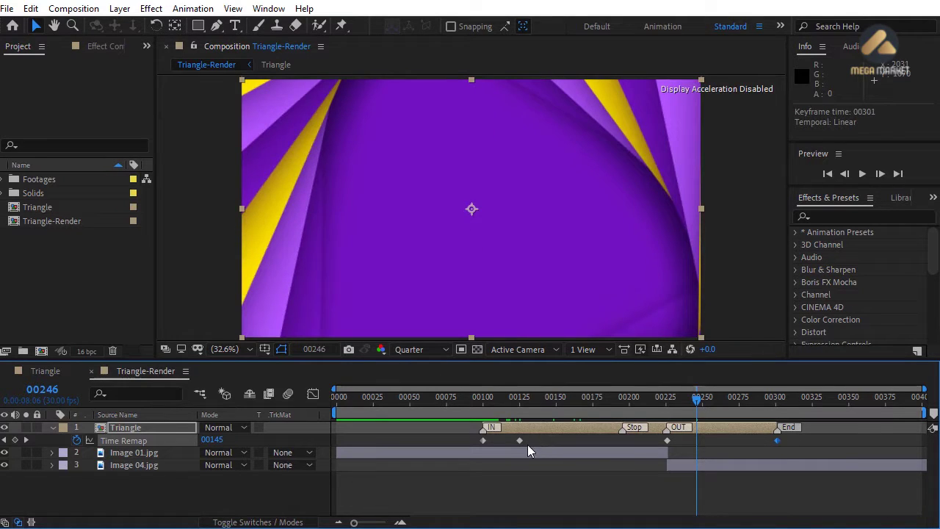
drag(519, 441, 617, 445)
click(612, 441)
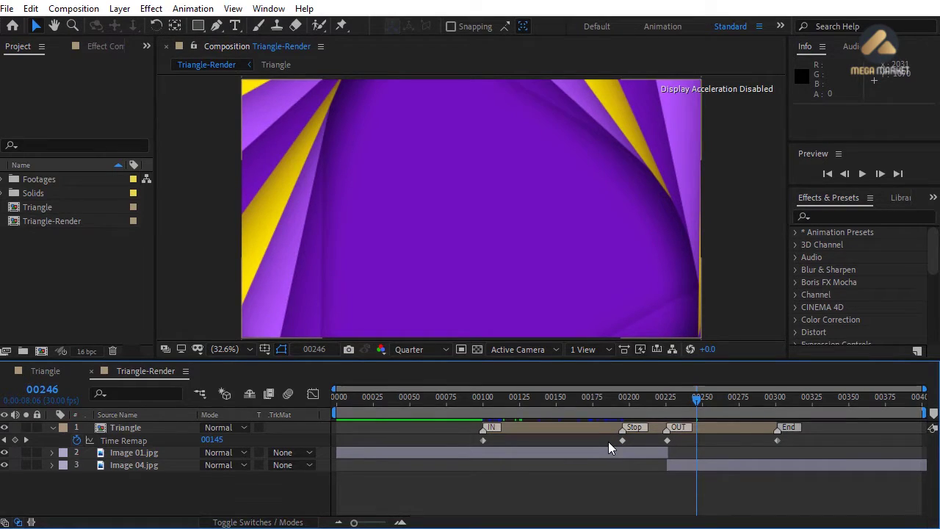
drag(484, 400, 509, 401)
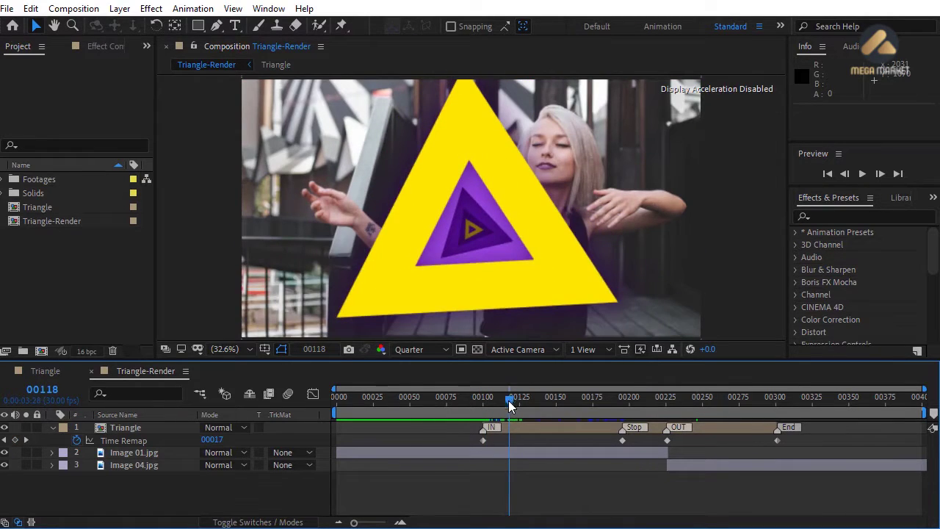
- Animate the Scale of Image 01 with a keyframe at the IN marker, frame 100, and 100% at the Stop marker, frame 195
click(458, 454)
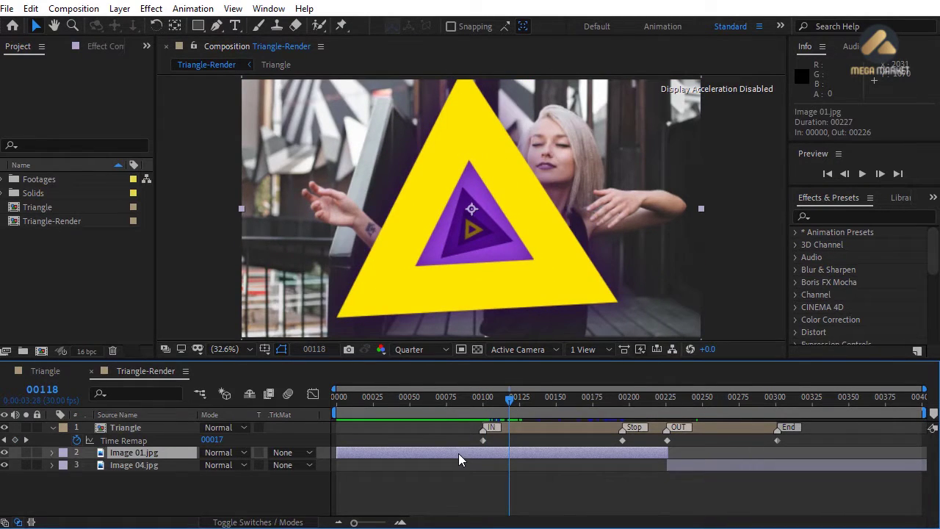
key(s)
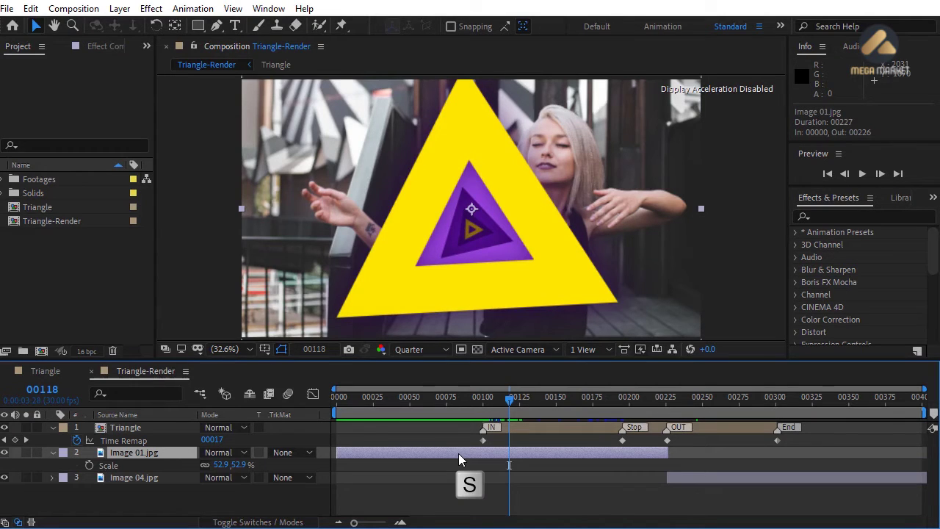
drag(509, 399, 483, 398)
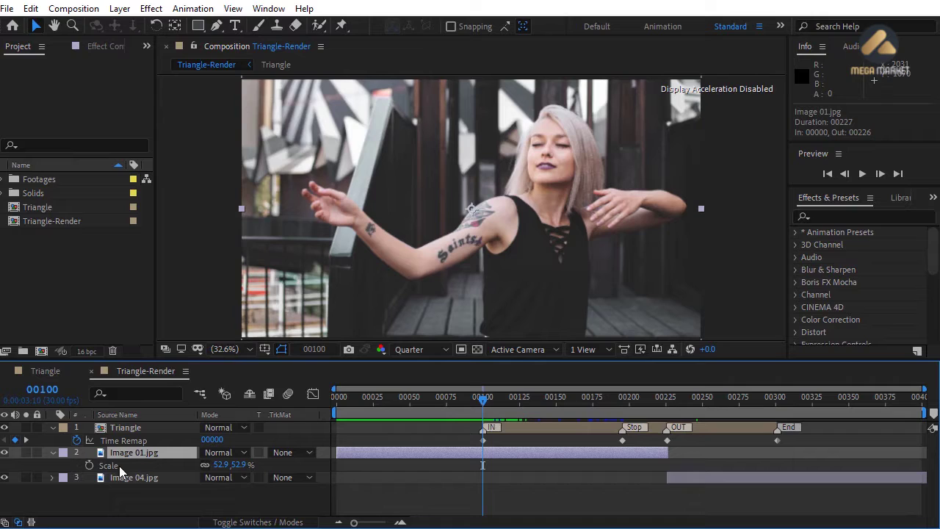
click(89, 467)
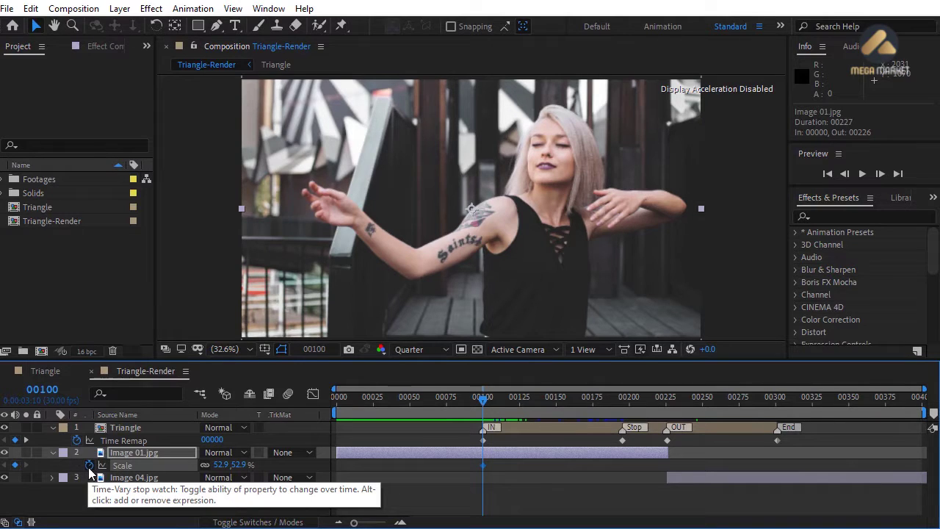
drag(483, 400, 623, 404)
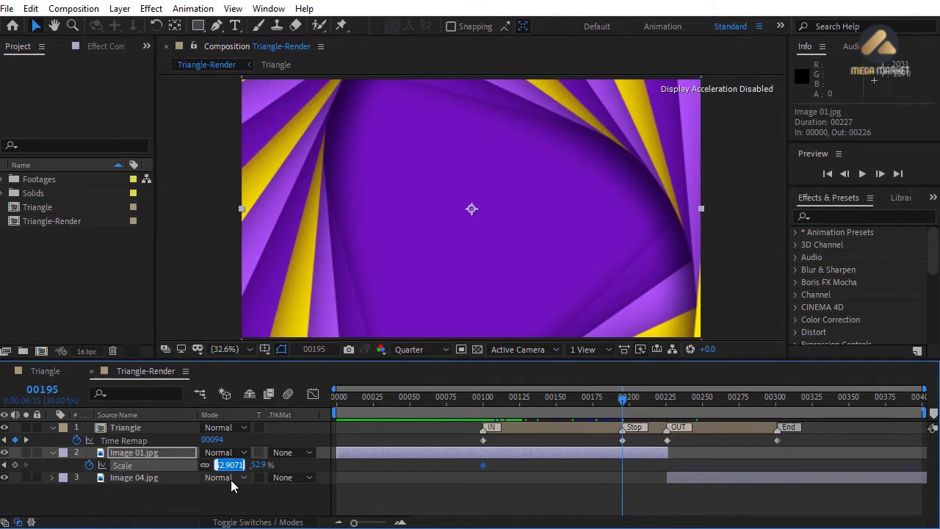
text(00)
key(Return)
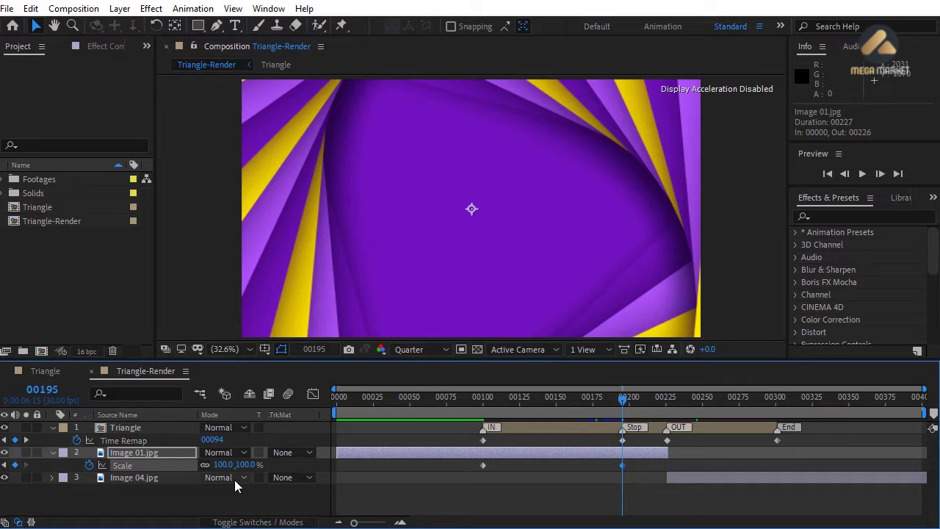
- Add a Scale keyframe to Image 04 at the End marker, frame 301
drag(475, 406, 670, 404)
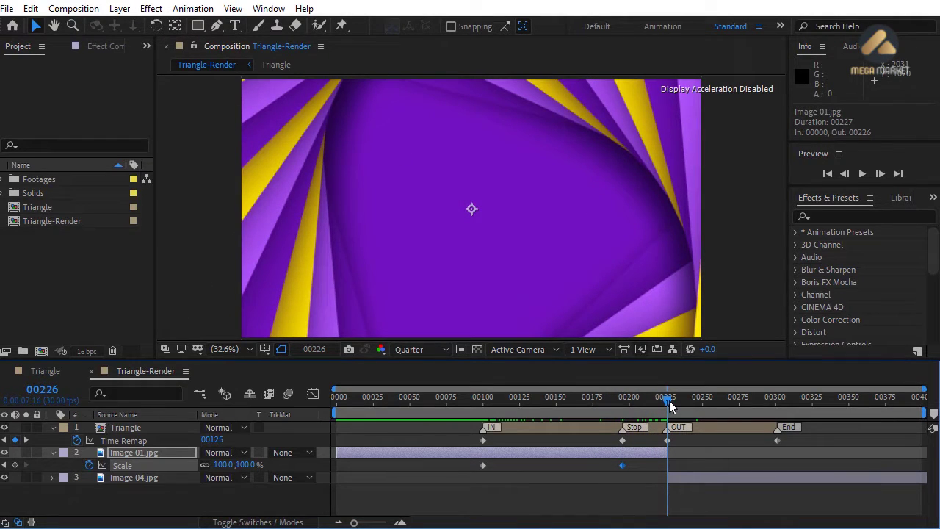
click(170, 472)
click(167, 476)
key(s)
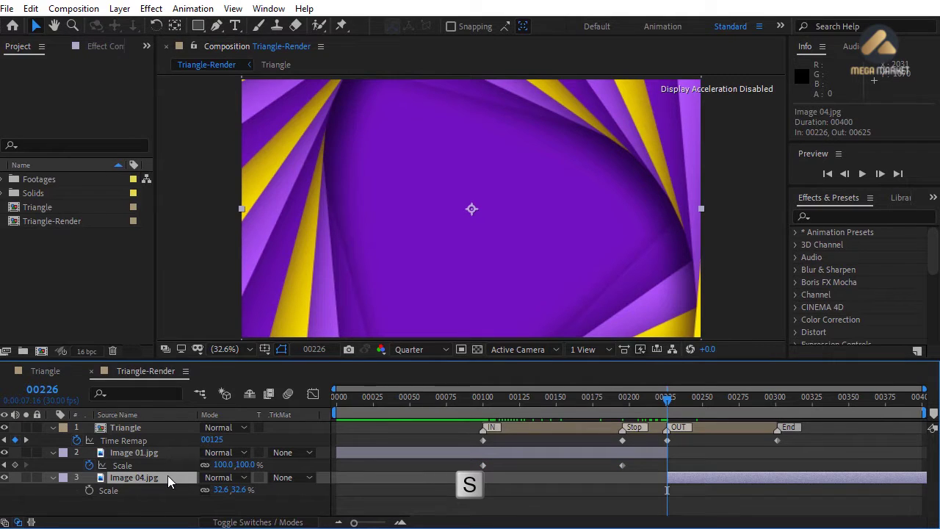
drag(699, 400, 770, 398)
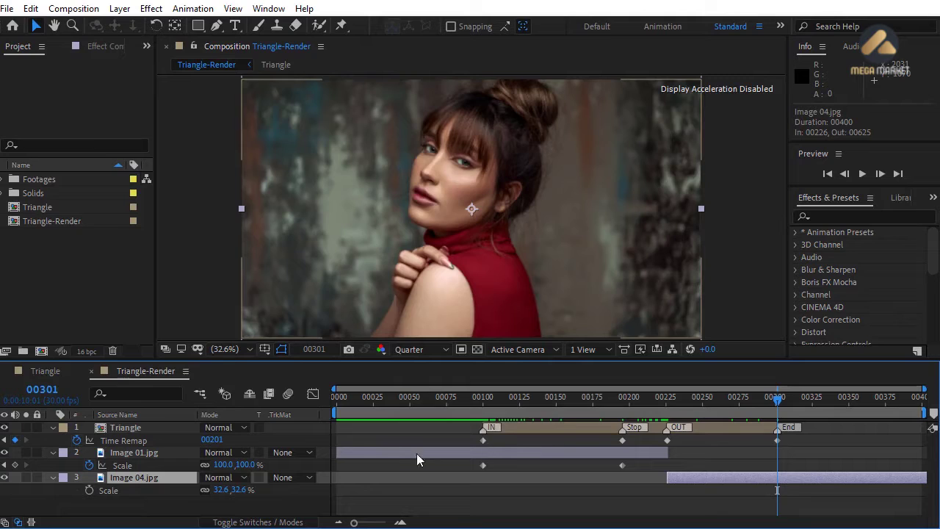
click(89, 490)
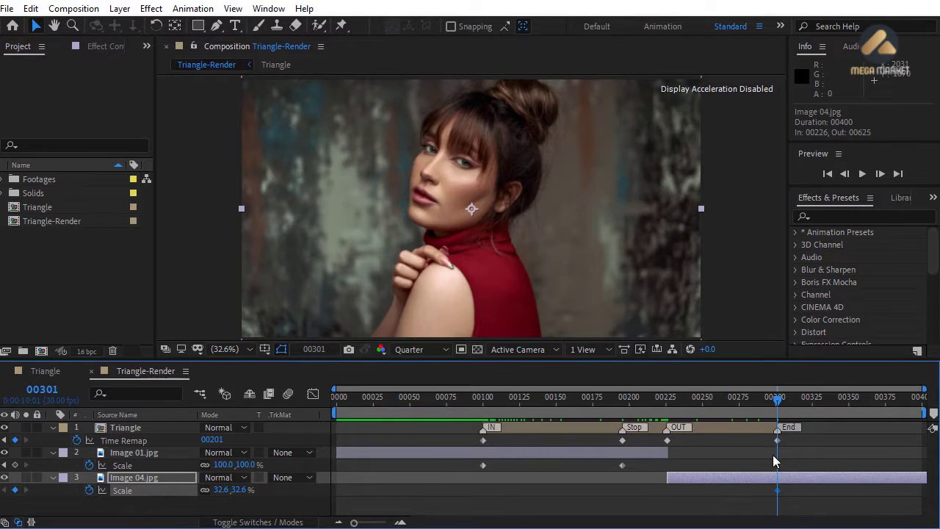
- Set the Scale of Image 04 to 15% at the OUT marker, frame 226, and scrub to frame 279 to check it
drag(777, 400, 671, 409)
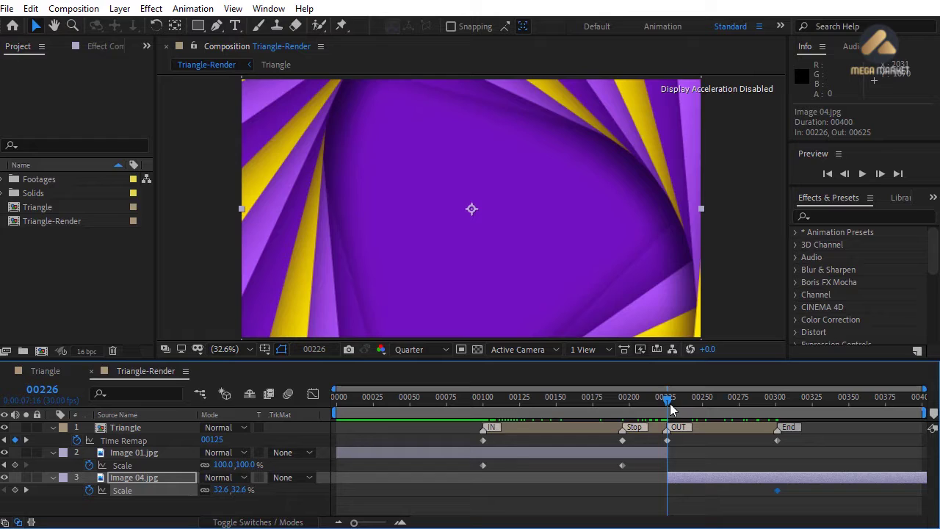
click(245, 491)
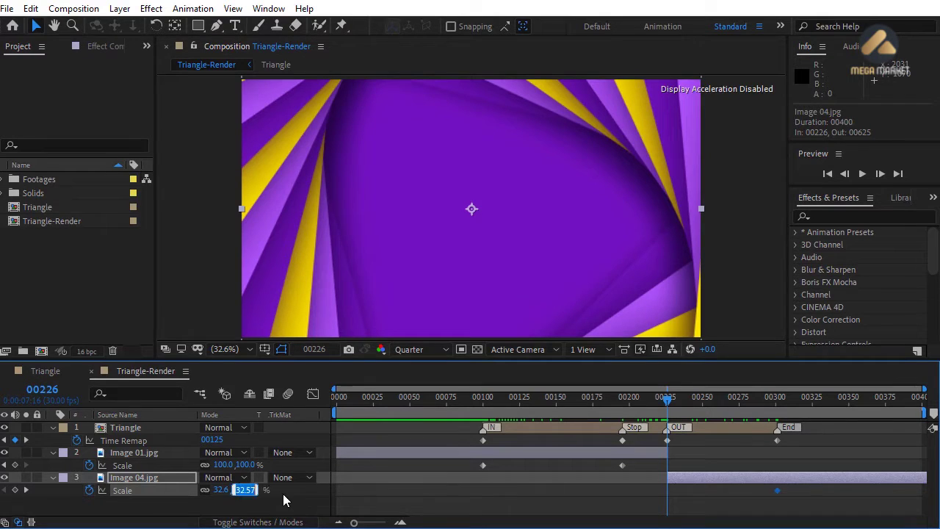
text(15)
key(Return)
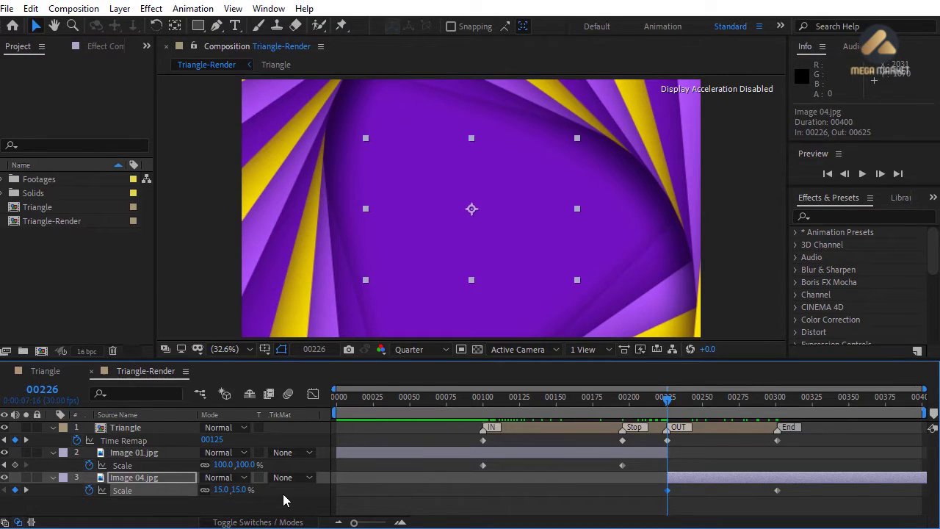
click(675, 404)
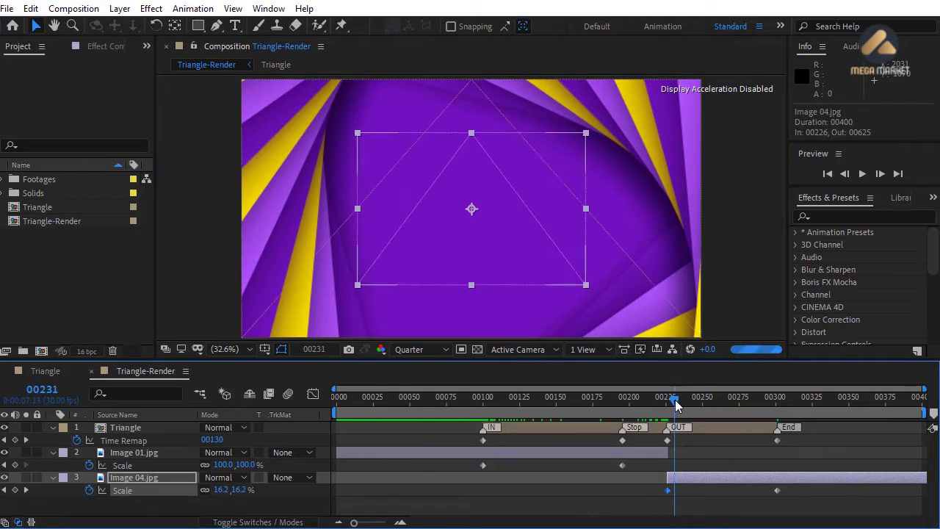
drag(675, 404, 744, 405)
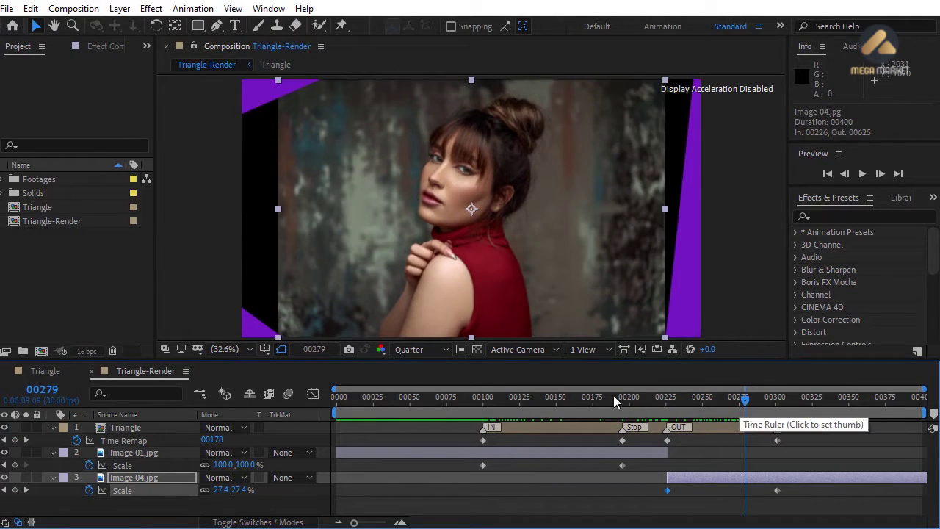
- Show the transparency grid in the composition view and apply the CC RepeTile effect to Image 04
click(479, 350)
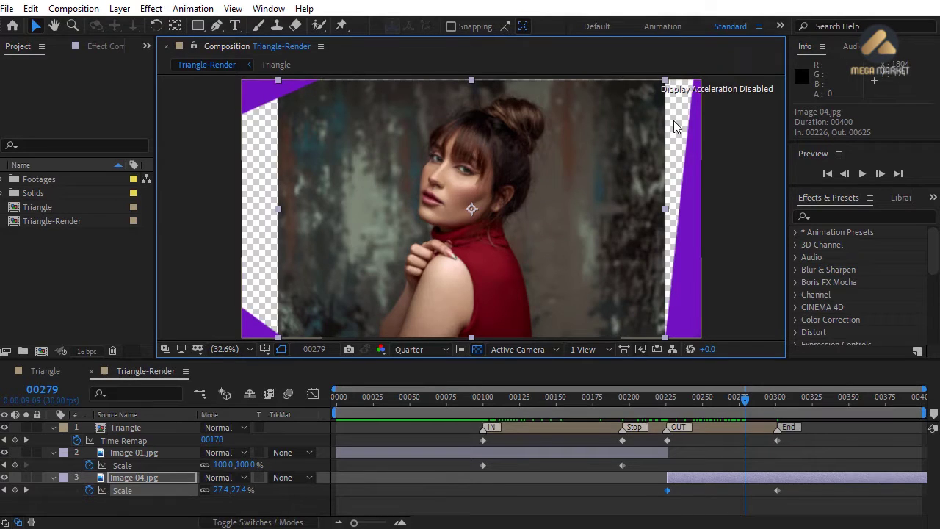
click(706, 478)
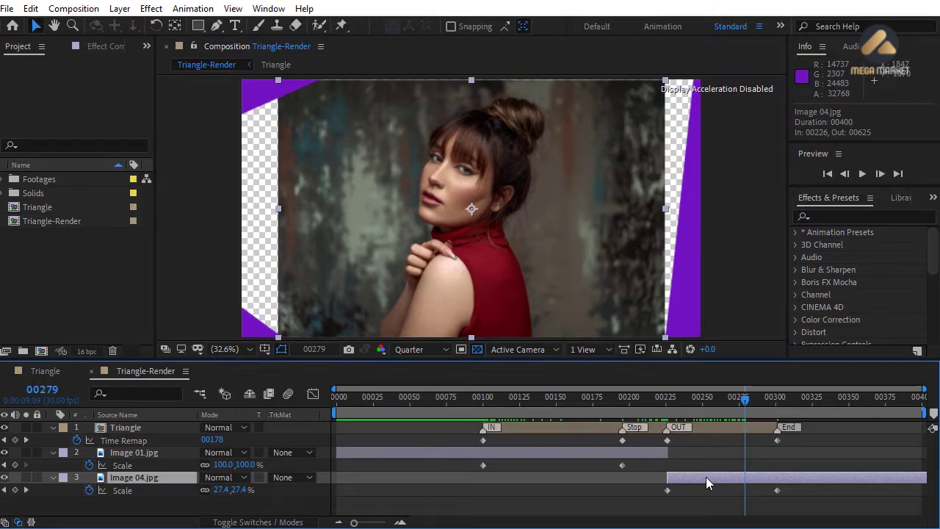
click(835, 215)
text(r)
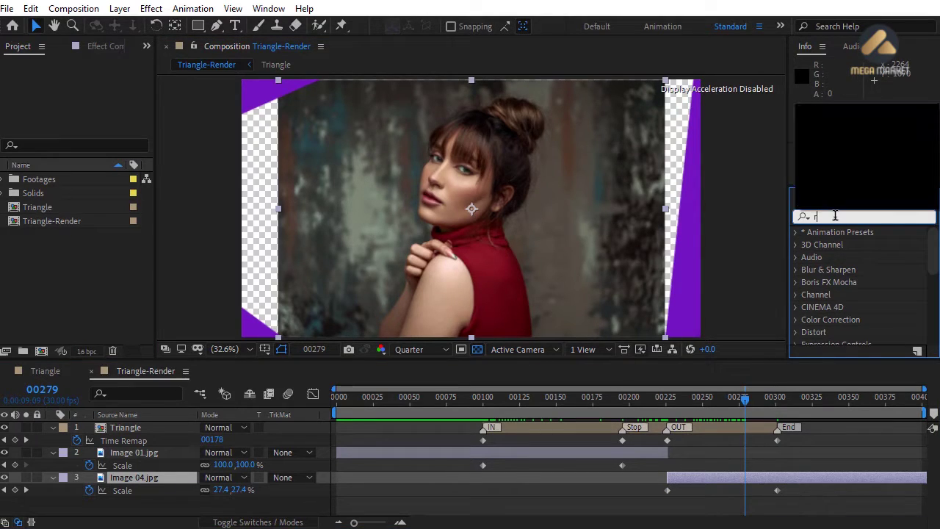
text(epetile)
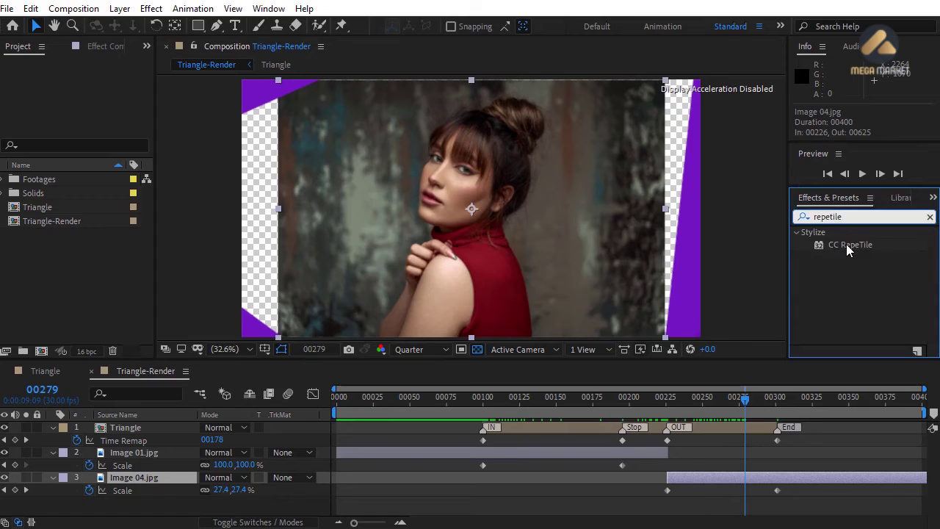
click(846, 243)
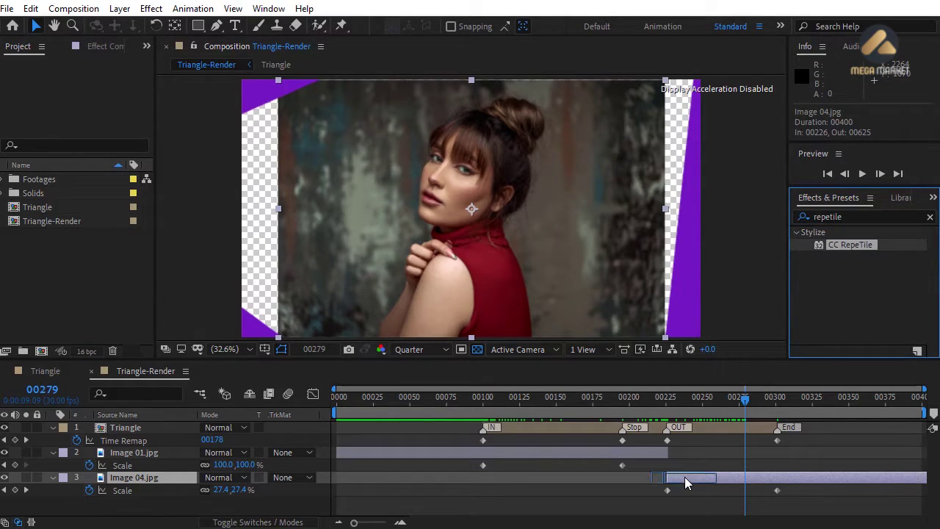
drag(684, 477, 685, 476)
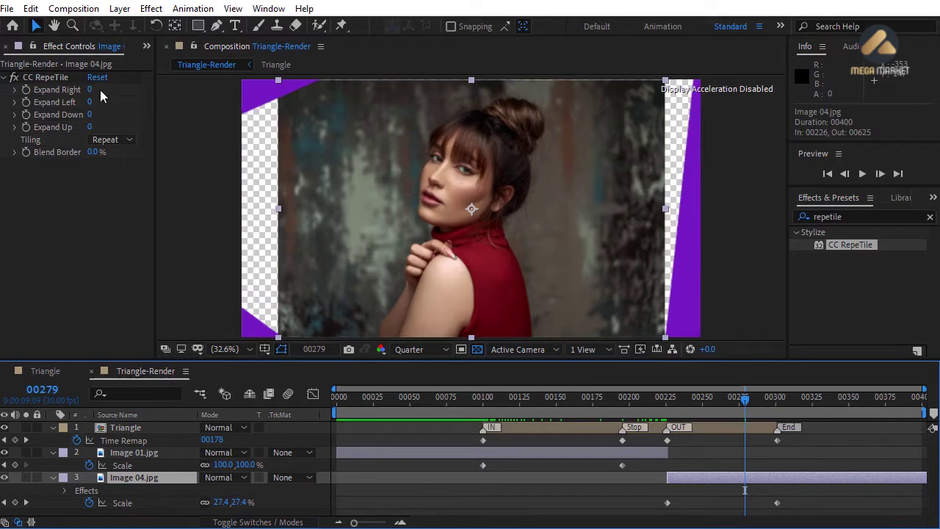
- Set Expand Right and Expand Left of Image 04's CC RepeTile effect to 600
drag(90, 89, 187, 89)
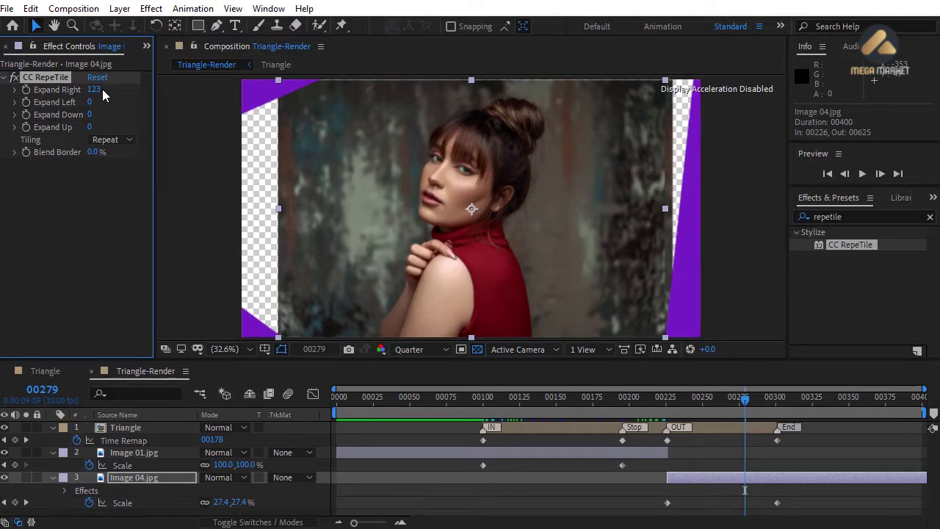
drag(115, 90, 429, 118)
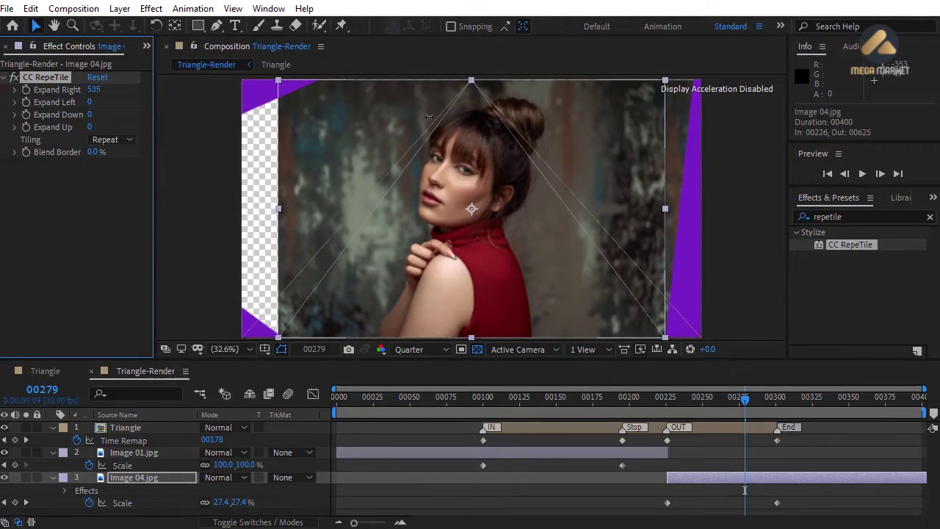
click(130, 91)
text(60)
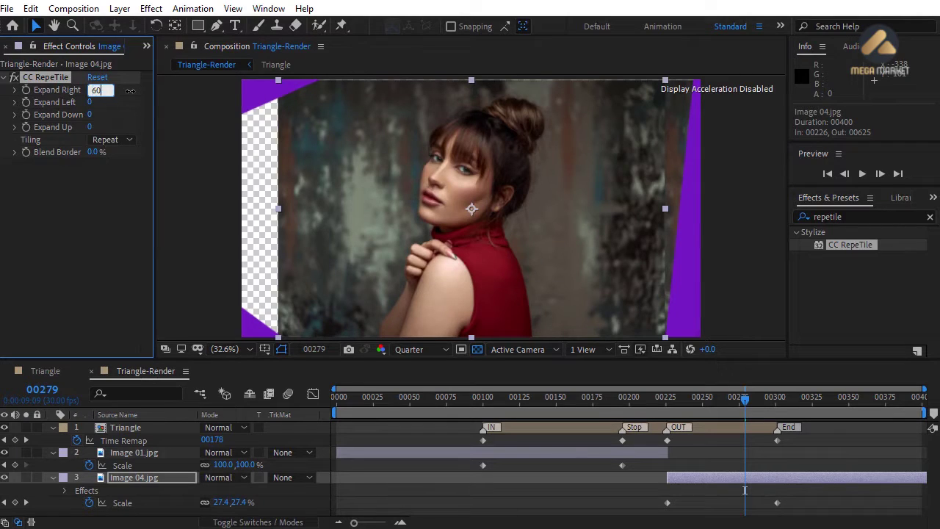
text(0)
key(Return)
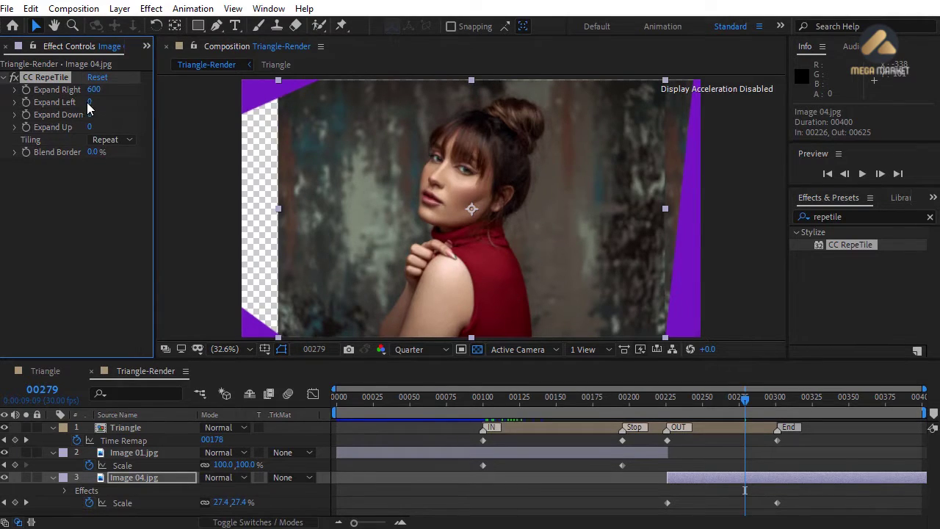
drag(92, 105, 417, 144)
click(125, 99)
text(600)
key(Return)
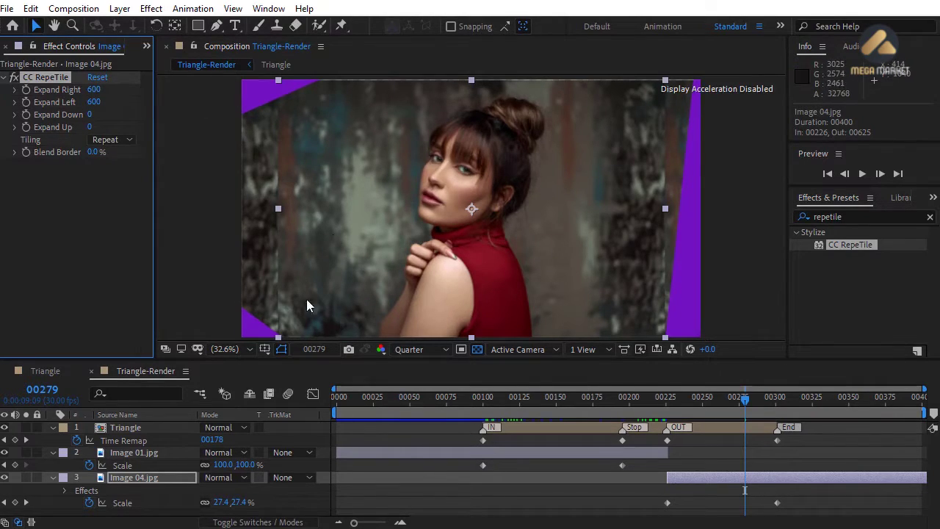
- Set Expand Down and Expand Up of Image 04's CC RepeTile effect to 600
click(90, 115)
text(600)
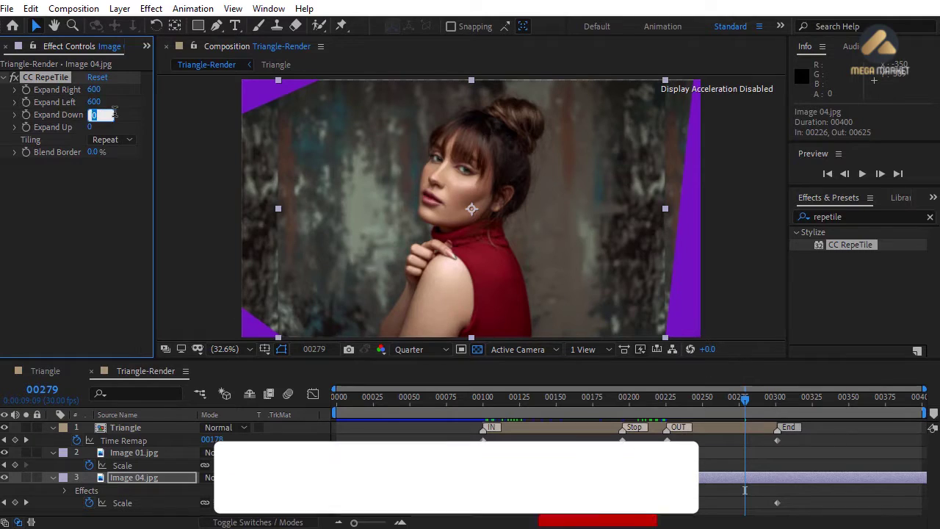
click(91, 128)
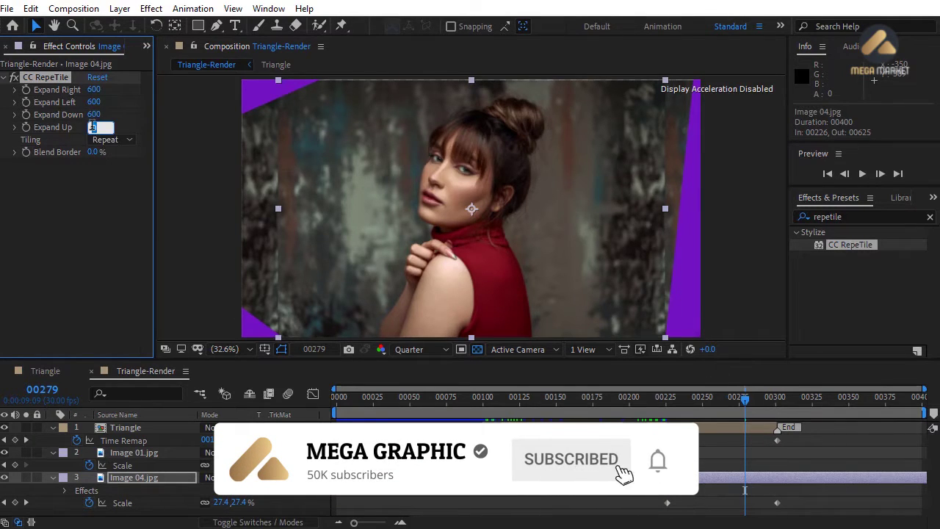
text(600)
key(Return)
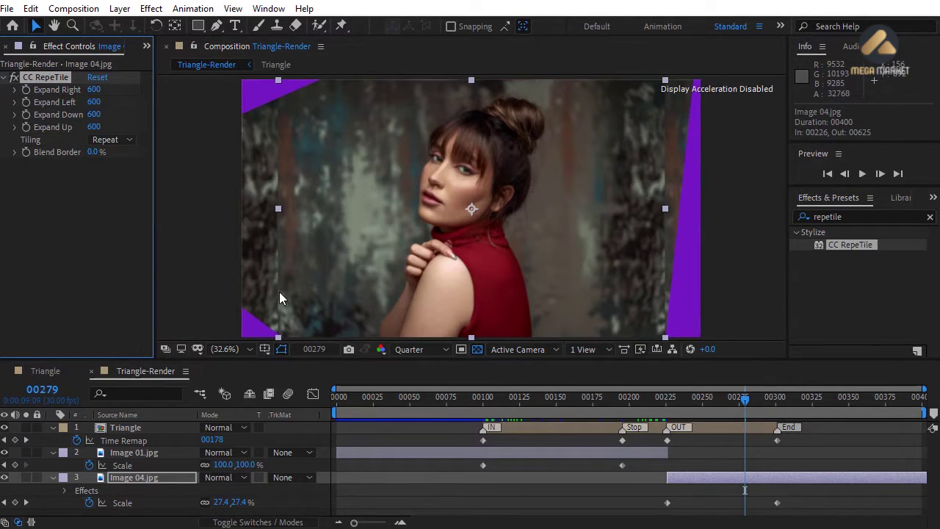
- Set the CC RepeTile tiling on Image 04 to Unfold and scrub from the OUT marker to frame 274
click(110, 139)
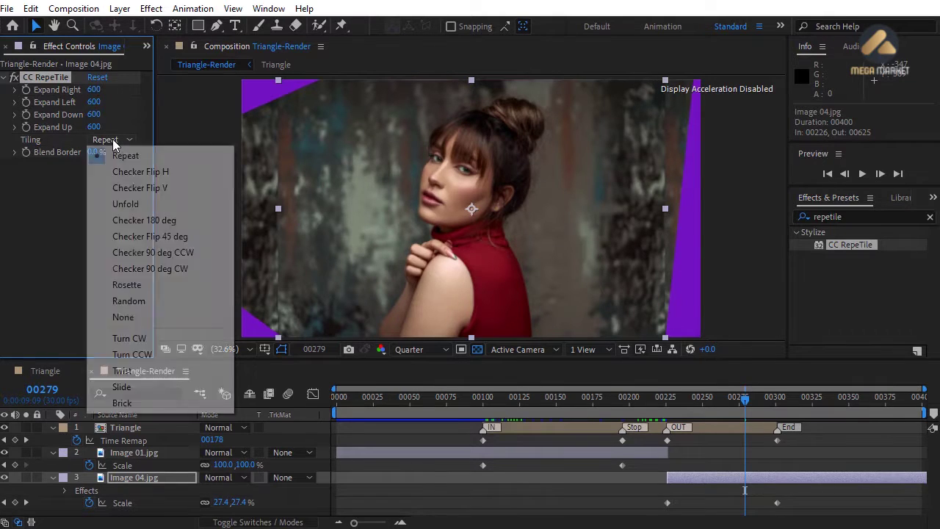
click(126, 204)
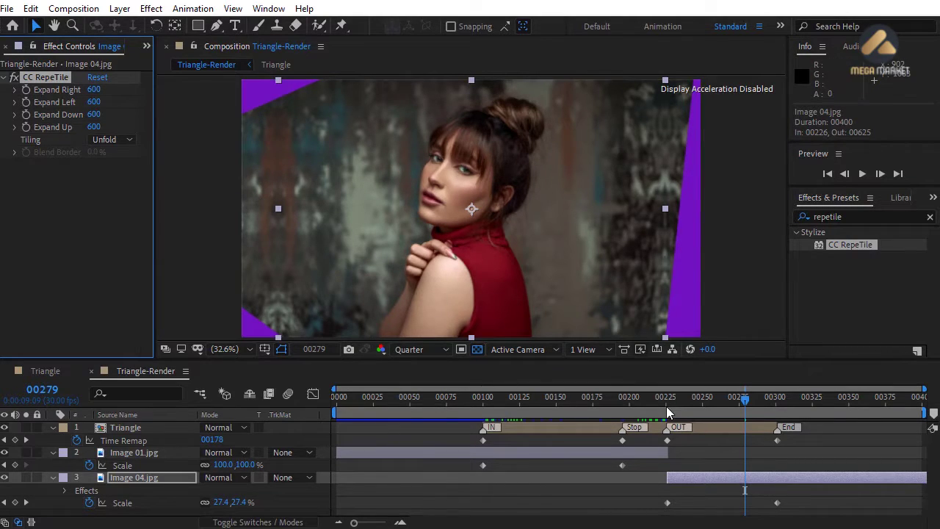
drag(666, 406, 738, 401)
- Set Expand Right, Left, Down and Up of Image 04's CC RepeTile effect to 1000 each
click(718, 477)
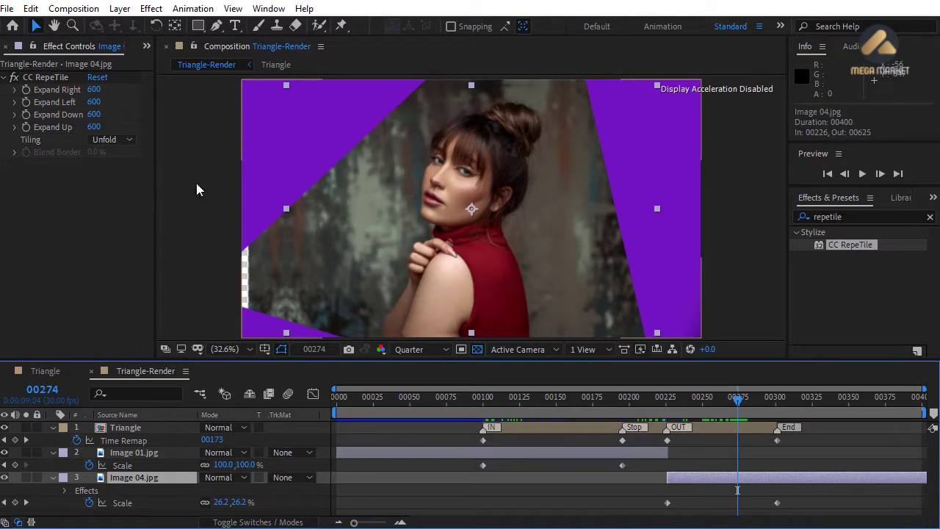
click(95, 90)
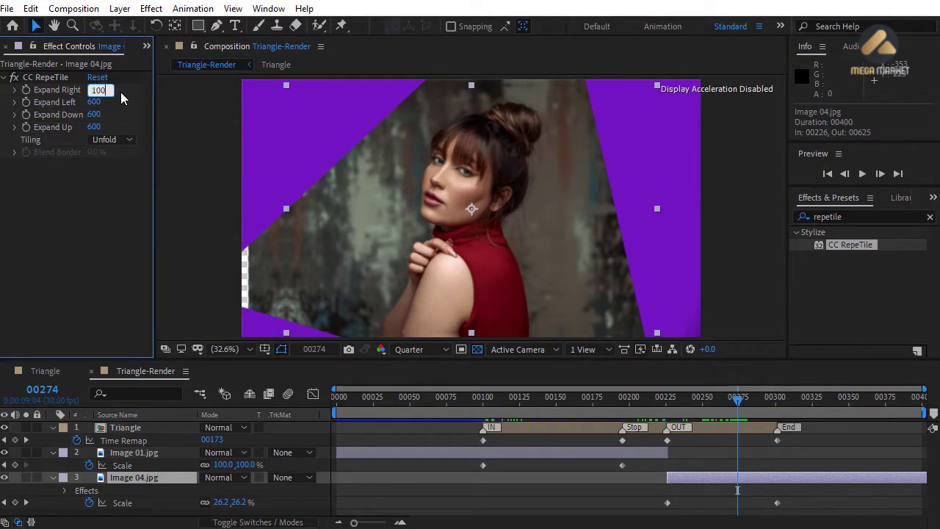
text(1000)
click(115, 102)
text(101000)
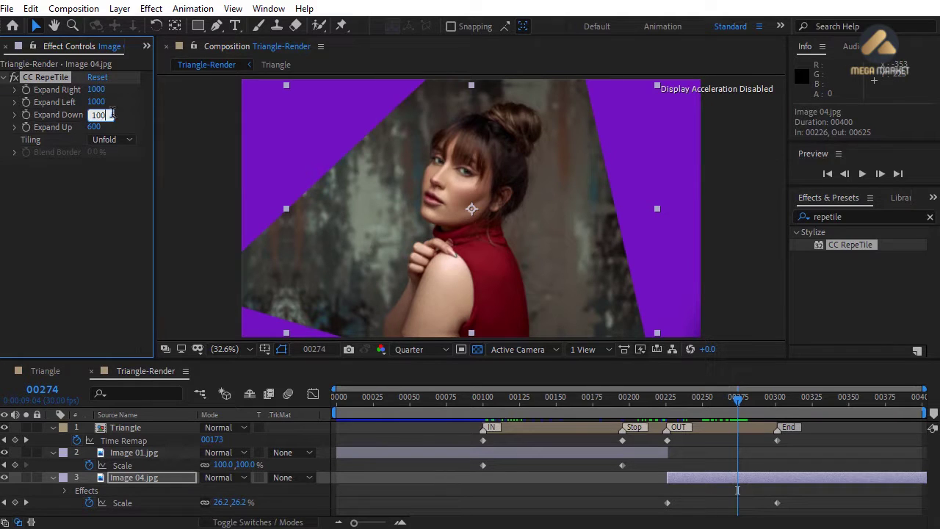
key(Tab)
text(1000)
click(116, 185)
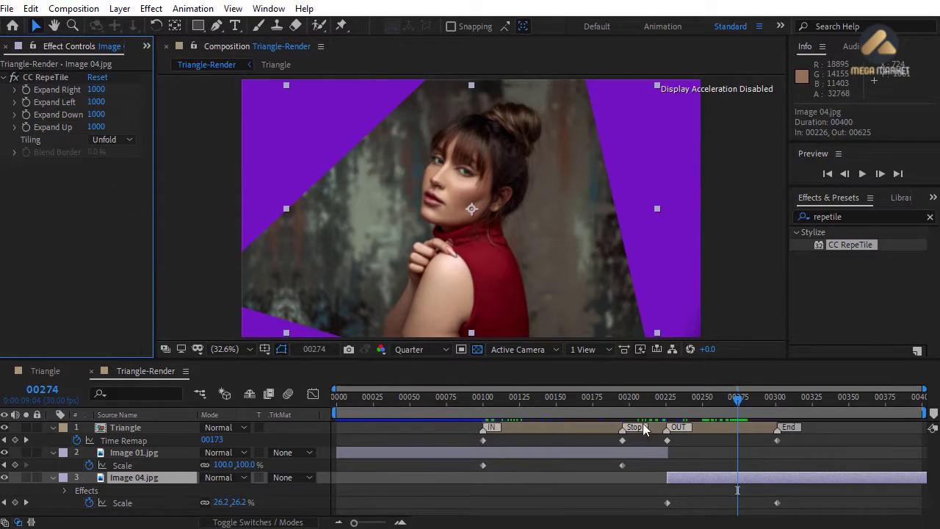
- Apply Easy Ease to all Scale keyframes of Image 01 and Image 04
drag(739, 405, 501, 397)
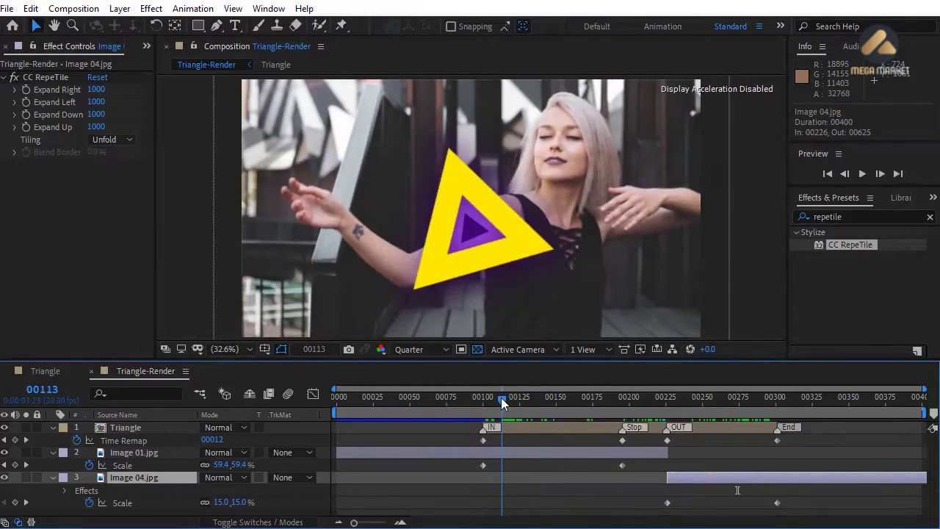
drag(477, 448, 809, 496)
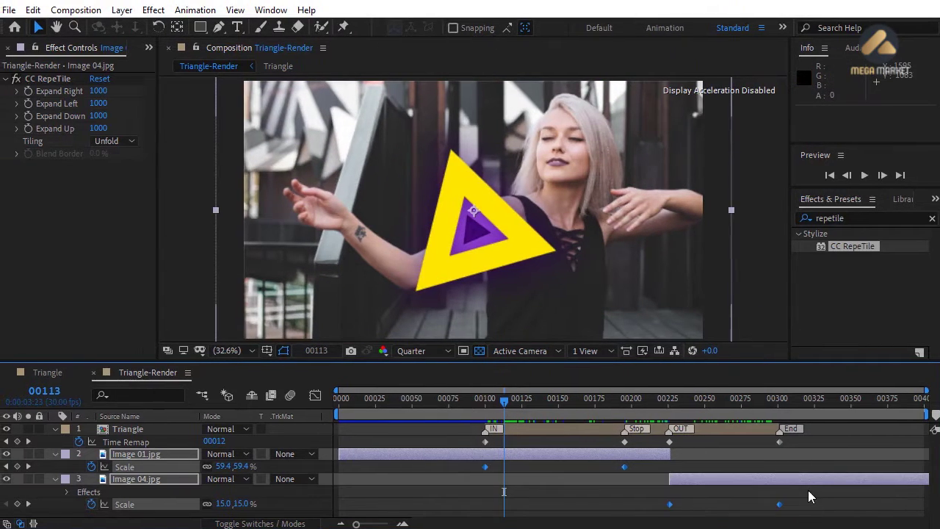
right_click(670, 507)
mouse_move(734, 493)
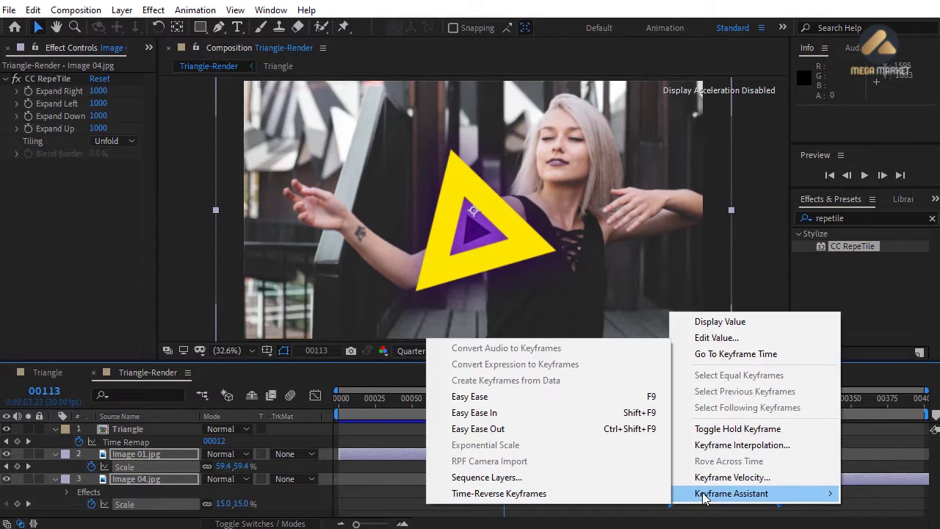
key(F9)
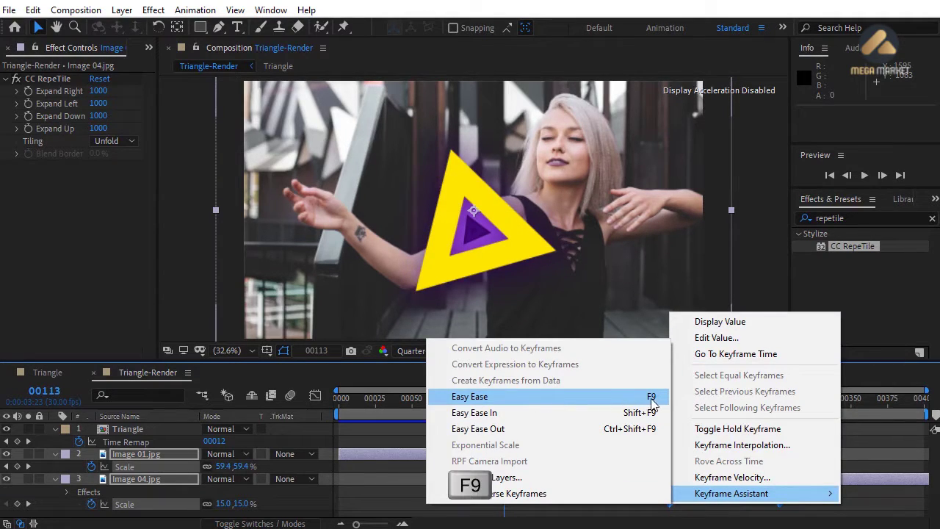
click(487, 397)
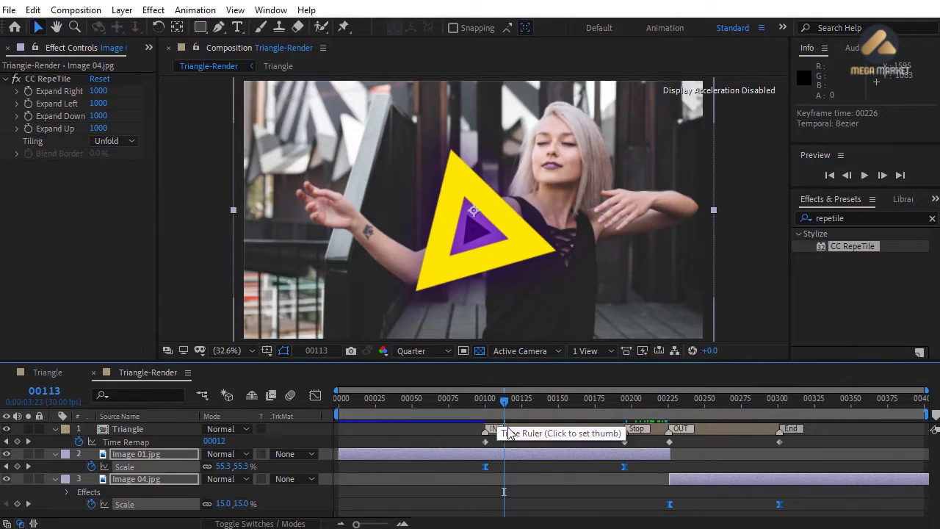
click(520, 464)
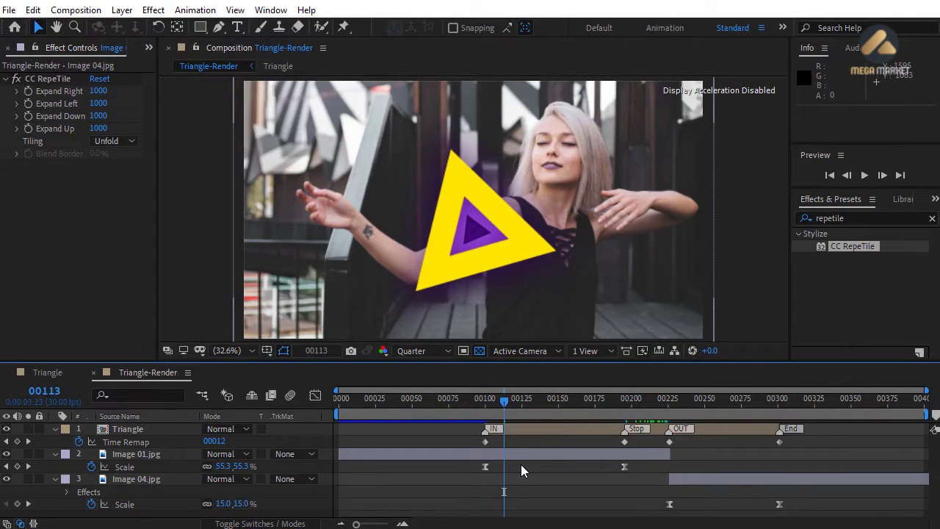
- Set the outgoing velocity influence of Image 01's first Scale keyframe to 70%
click(485, 467)
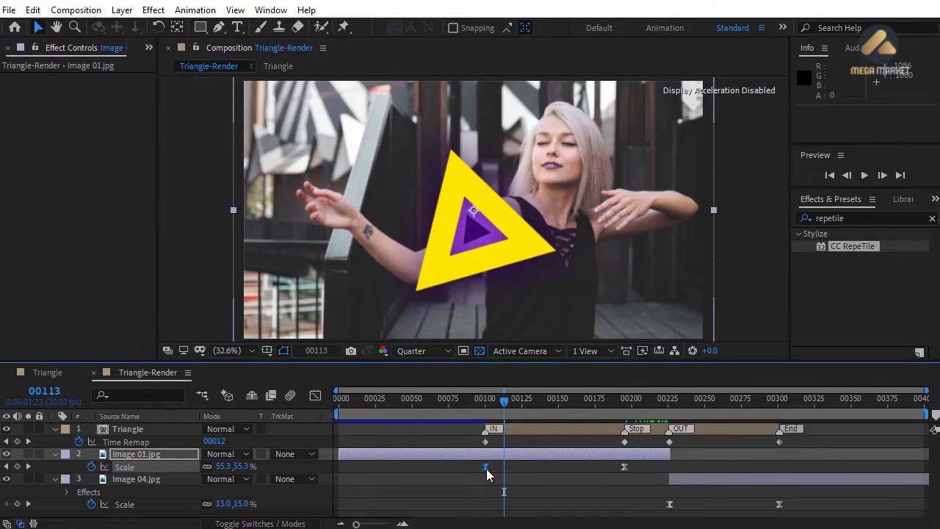
right_click(486, 468)
click(522, 443)
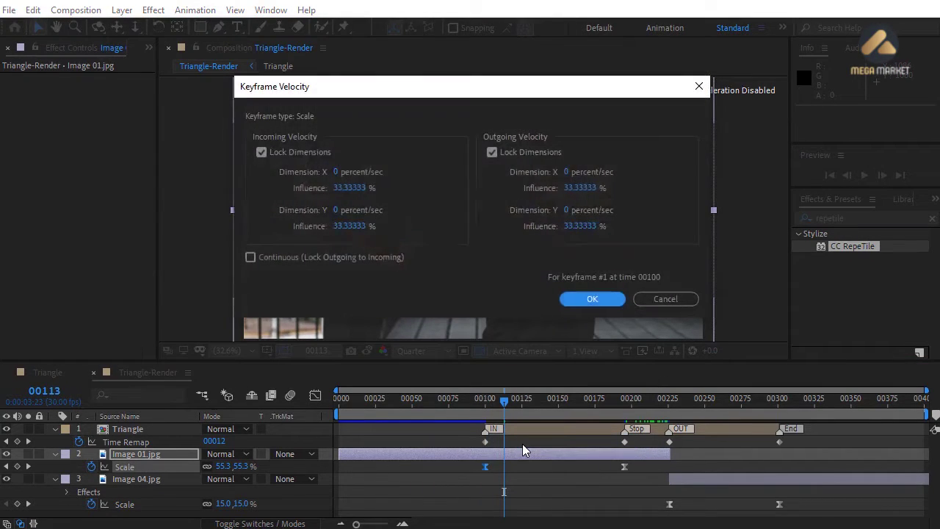
click(584, 227)
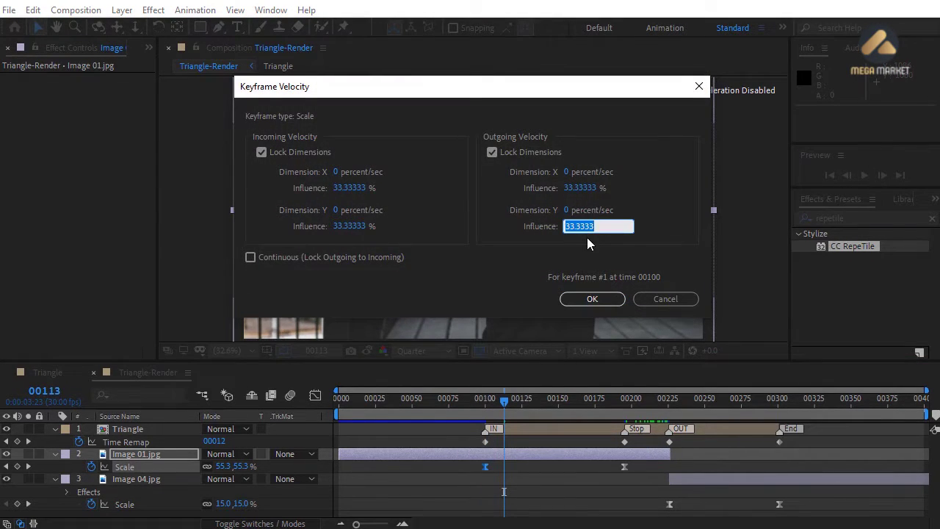
text(70)
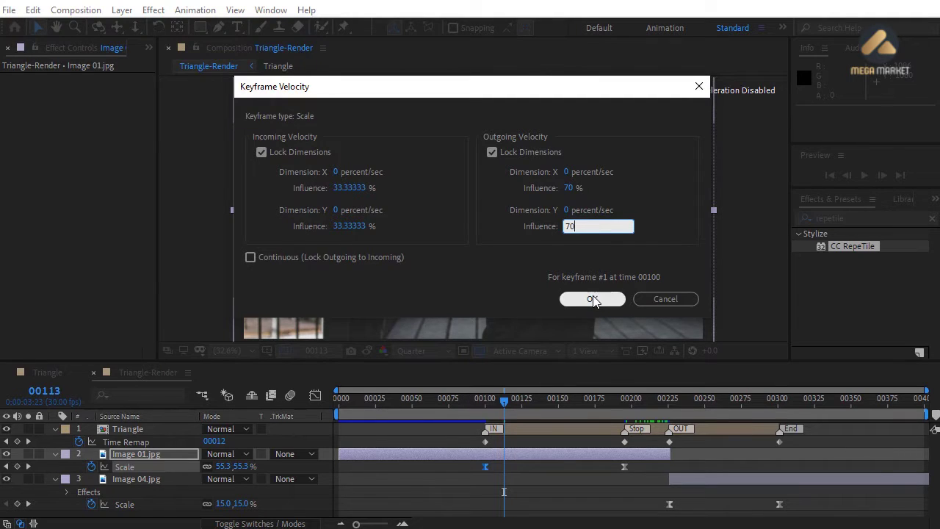
click(593, 299)
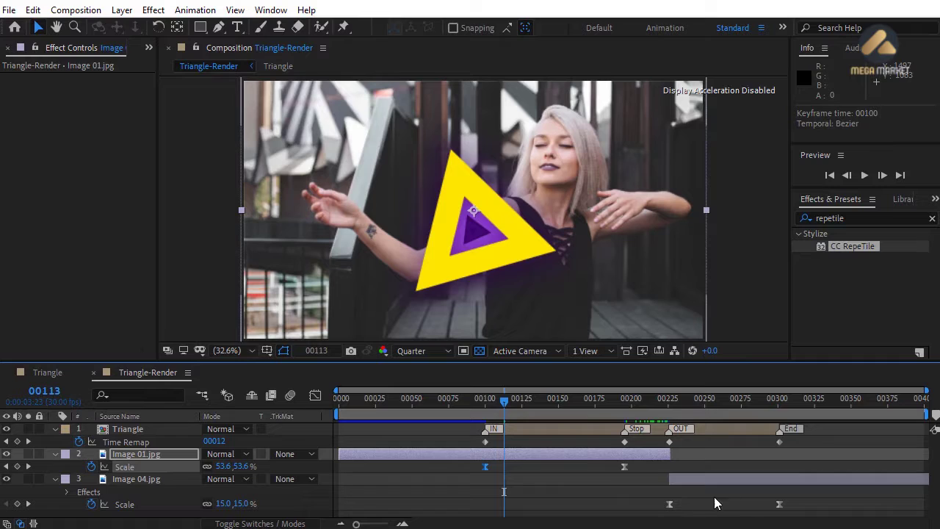
- Set the incoming velocity influence of Image 04's last Scale keyframe to 70%
click(779, 504)
right_click(780, 504)
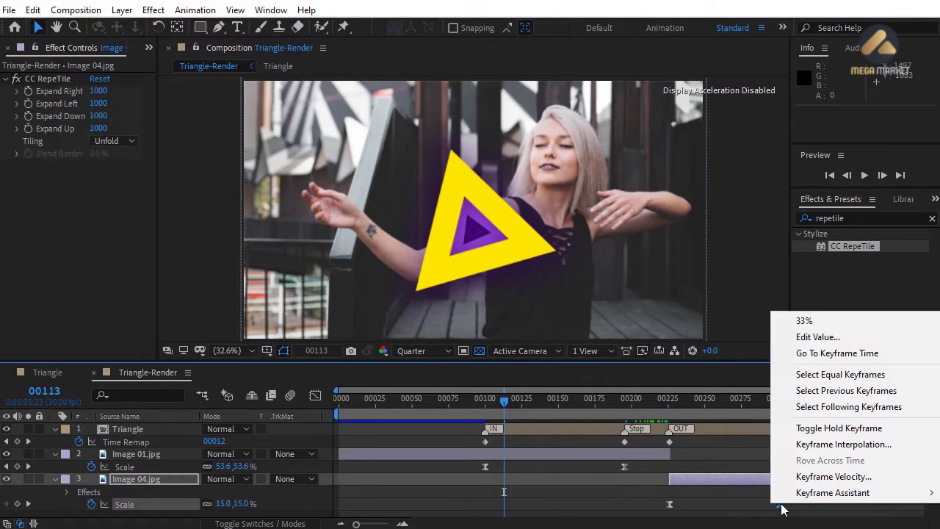
click(800, 476)
click(351, 189)
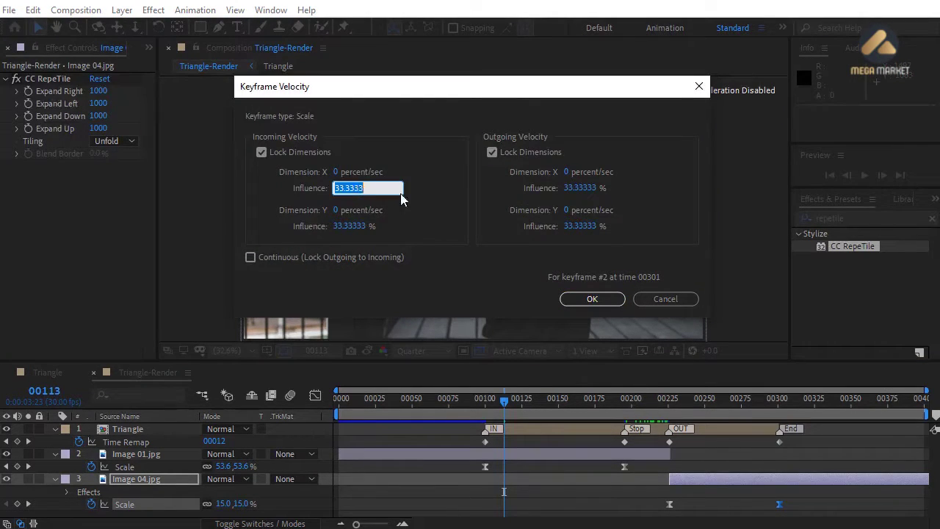
text(70)
click(576, 299)
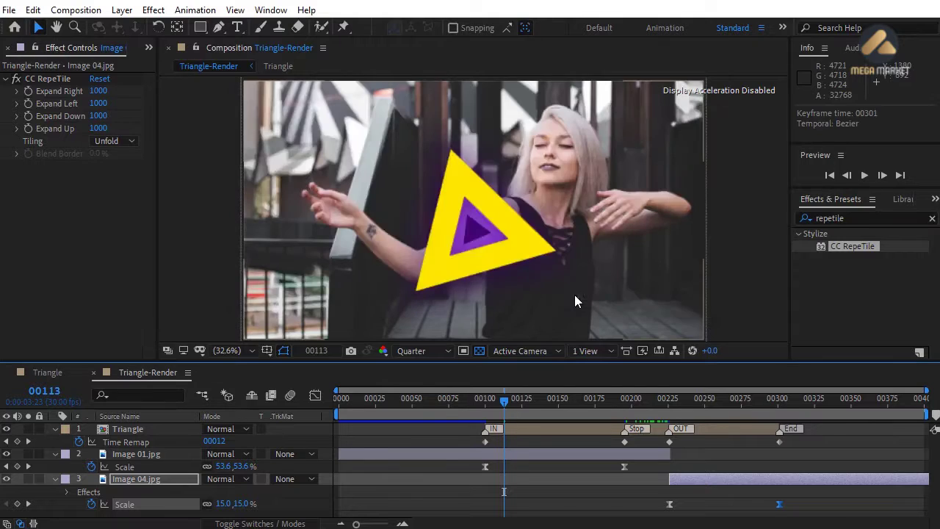
- Scrub to frame 288 and inspect the Scale speed graphs of Image 04 and Image 01 in the Graph Editor
drag(507, 401, 760, 412)
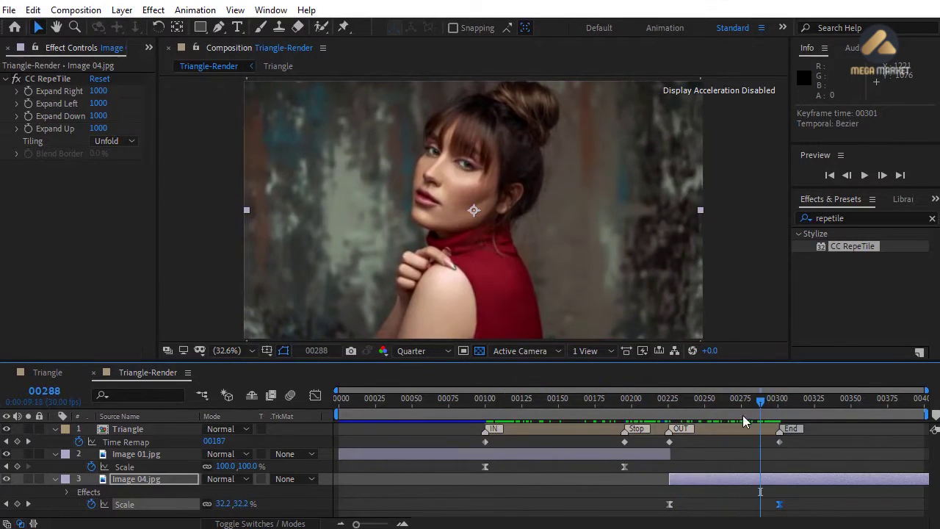
click(315, 395)
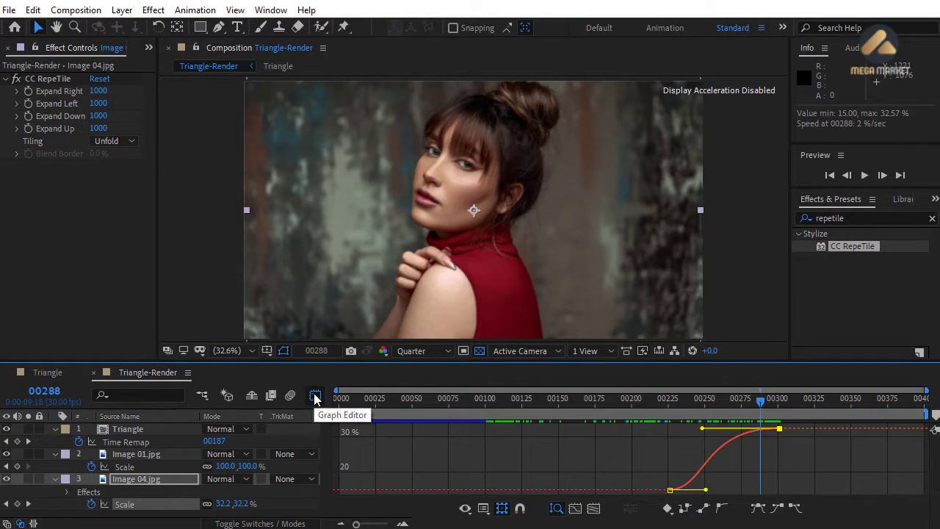
click(483, 508)
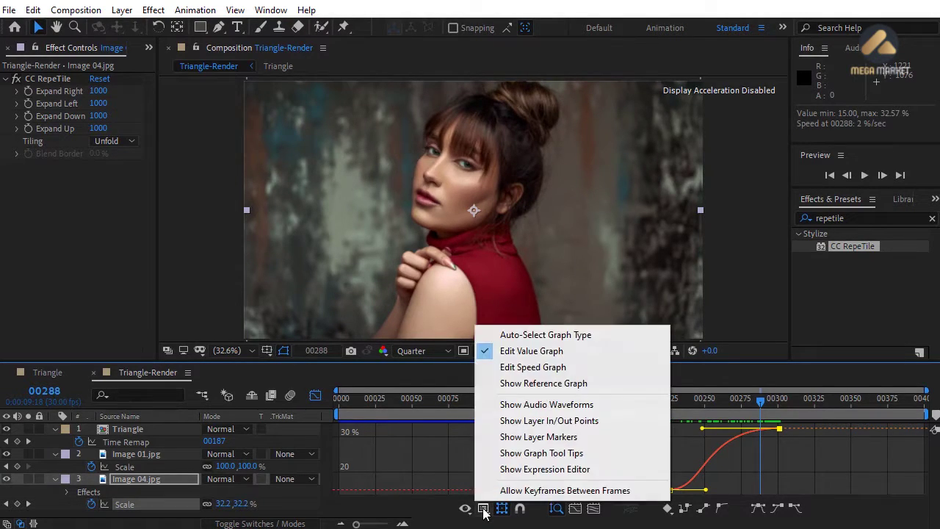
click(524, 367)
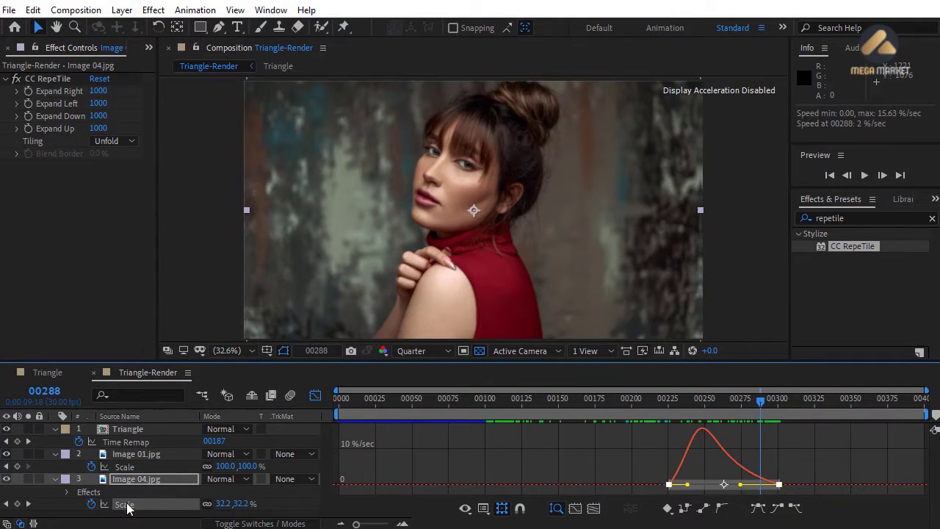
click(125, 468)
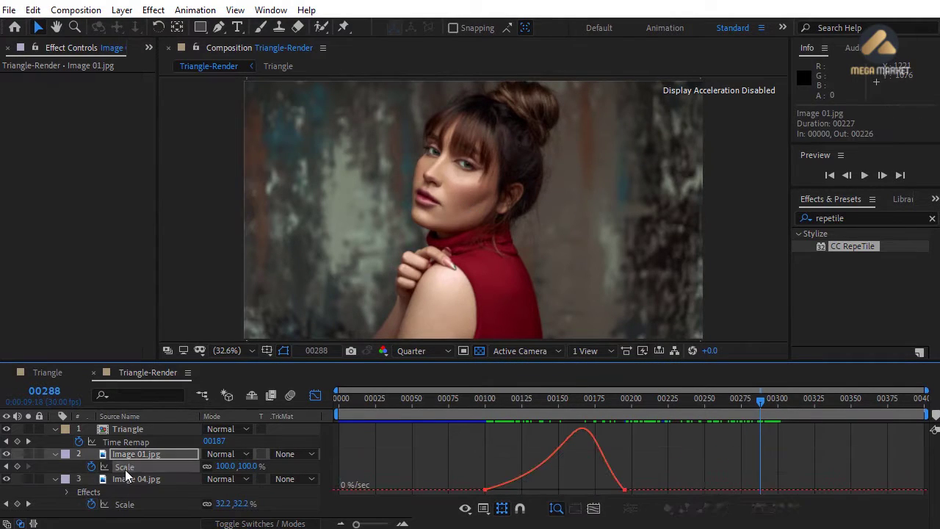
click(311, 394)
click(420, 476)
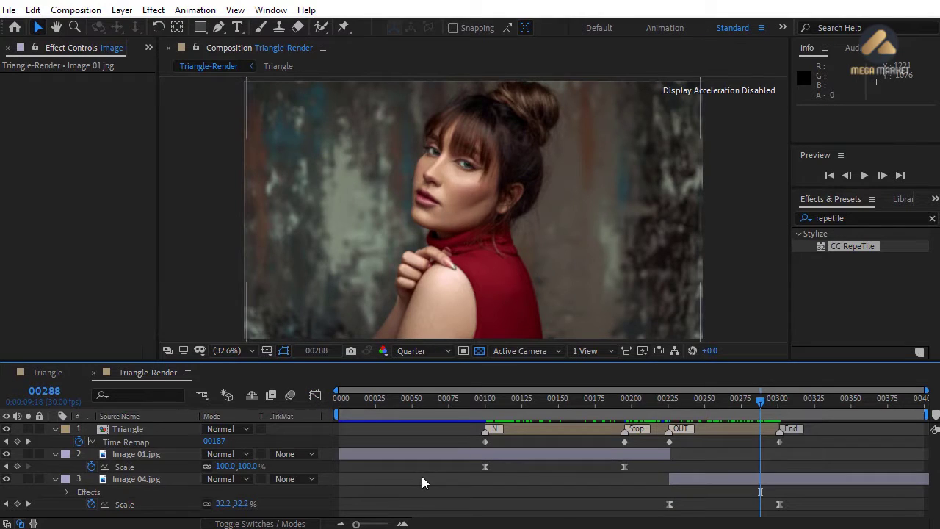
- Collapse the expanded properties of all three layers in Triangle-Render and deselect the layers
key(ctrl+a)
click(55, 479)
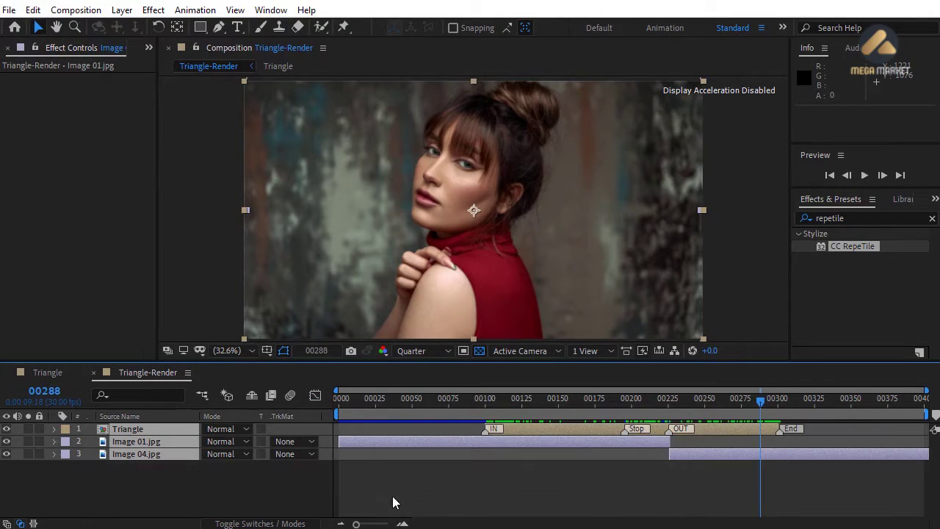
click(472, 505)
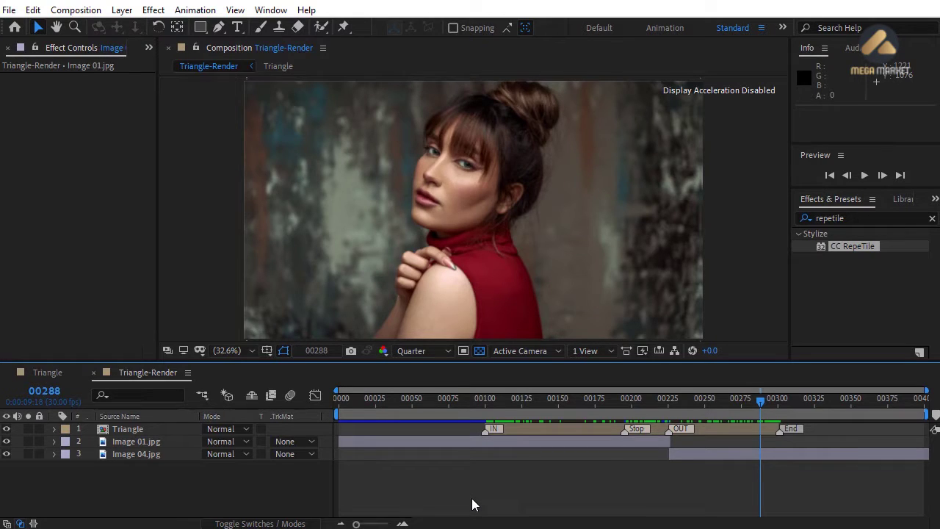
- Open the Triangle composition from the project and preview its last frames
click(148, 46)
click(177, 65)
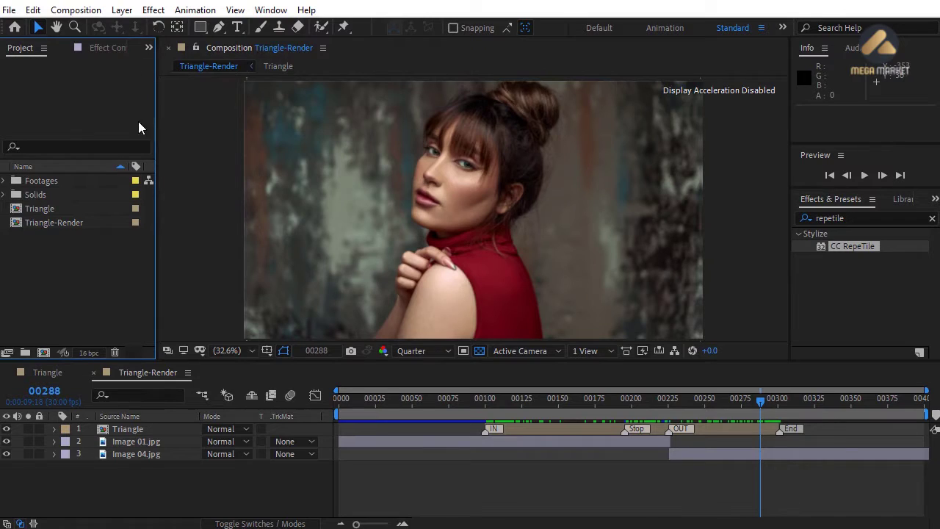
double_click(40, 208)
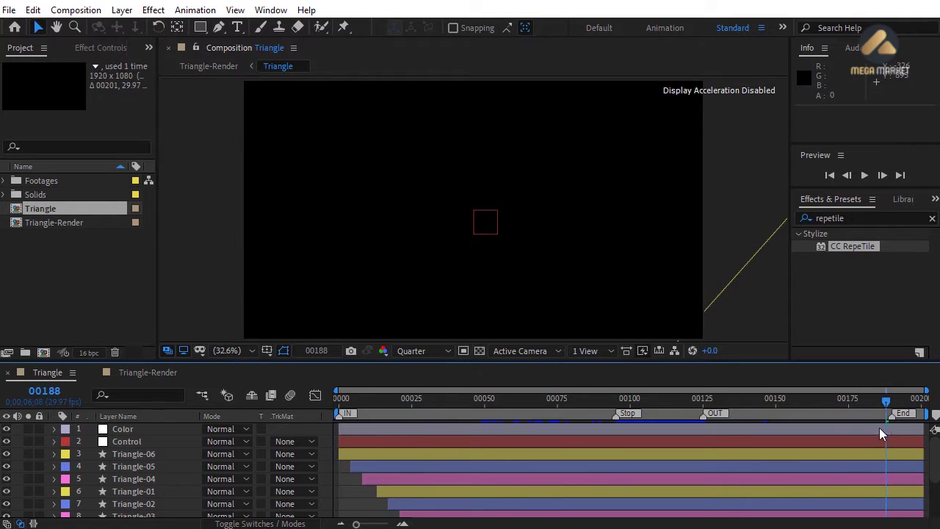
key(space)
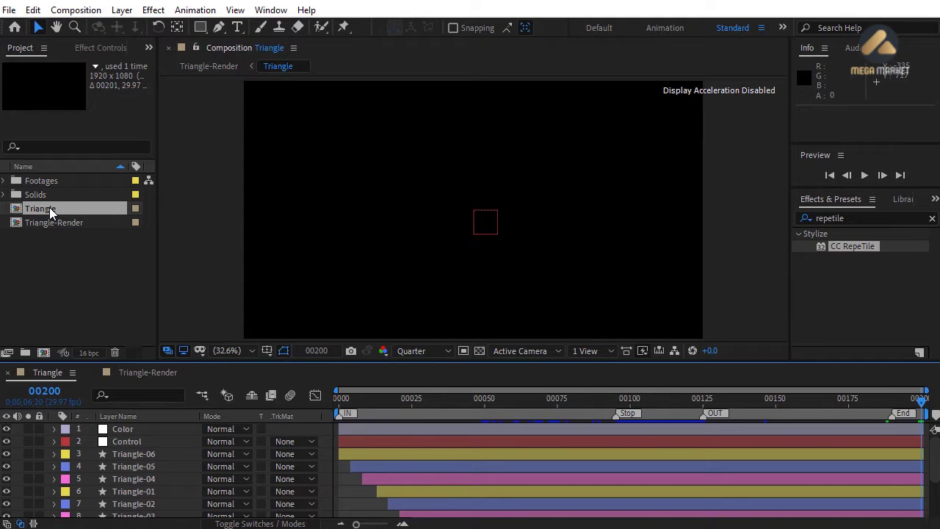
- Create a new composition from the Triangle composition and rename it Triangle-Export
drag(49, 207, 42, 349)
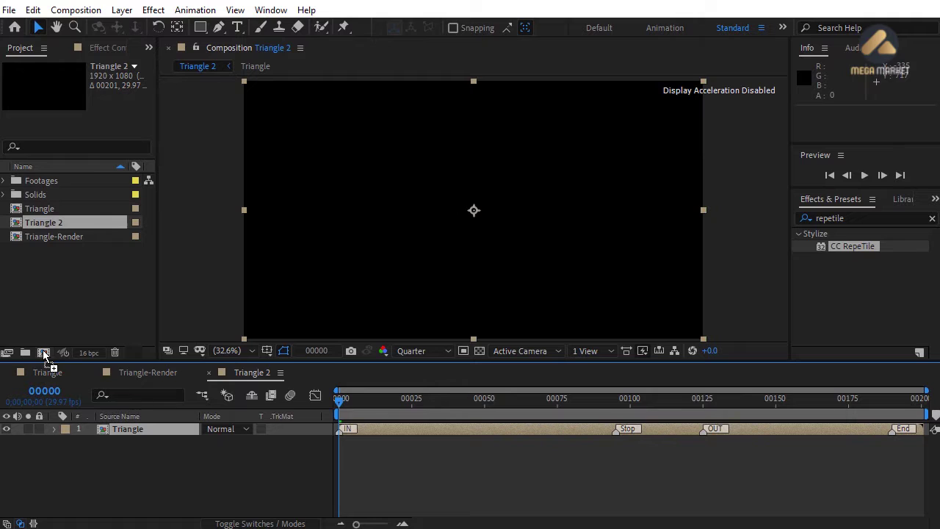
key(Return)
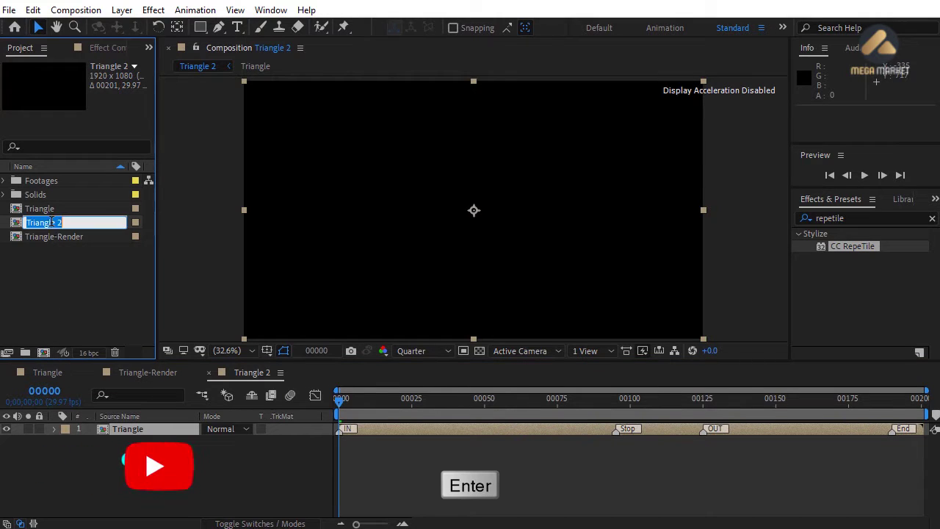
key(BackSpace)
key(BackSpace)
text(-E)
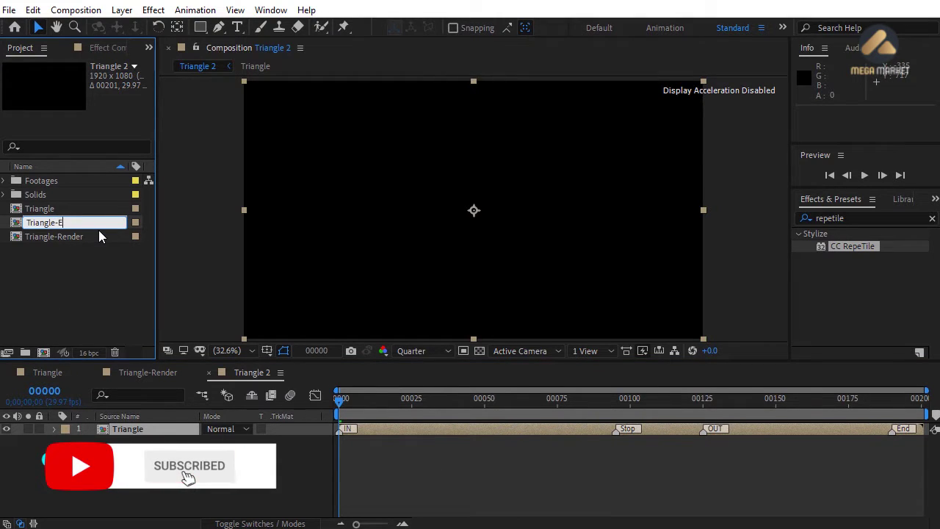
text(xport)
key(Return)
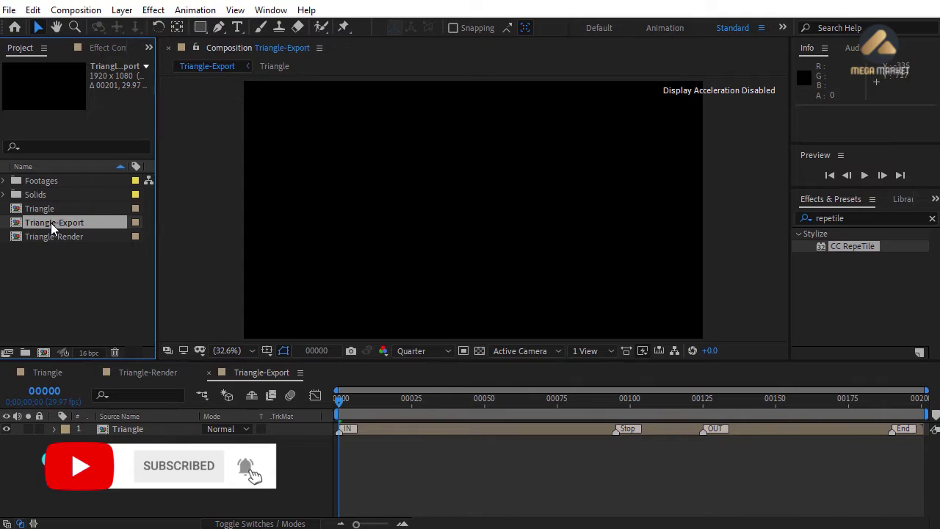
- Add Triangle-Export to the render queue and set its render settings to Full resolution with a frame rate of 30
click(86, 10)
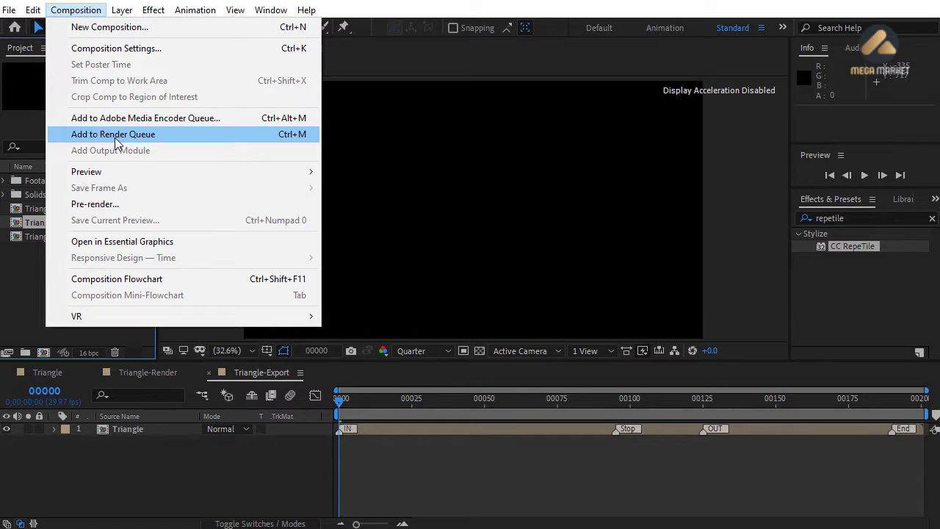
key(ctrl+m)
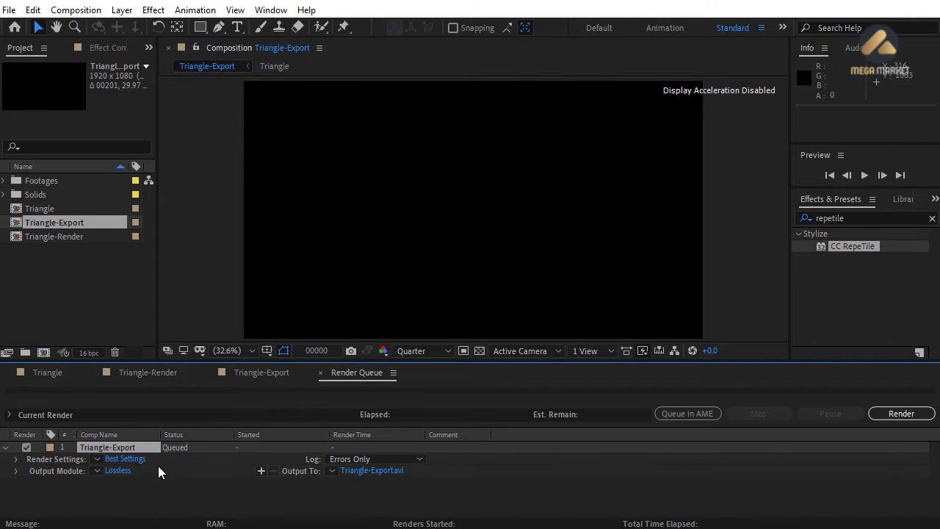
click(125, 459)
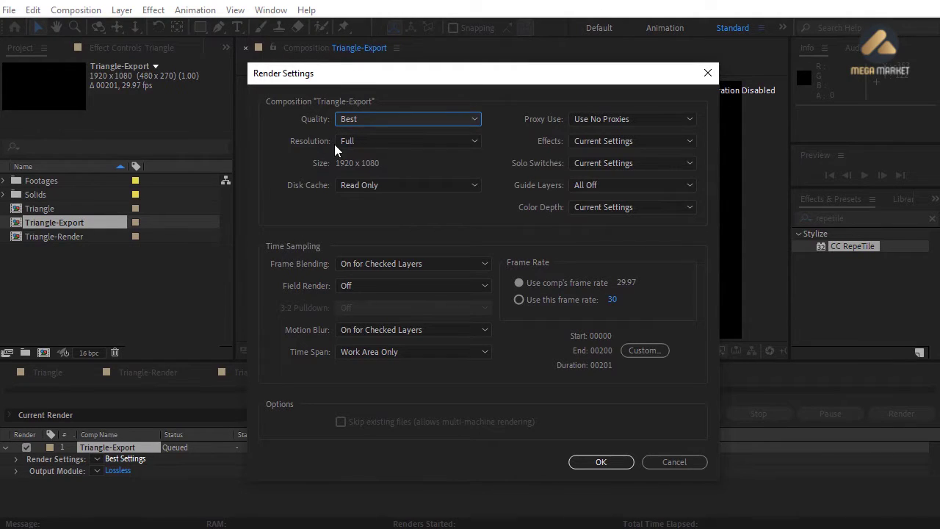
click(372, 141)
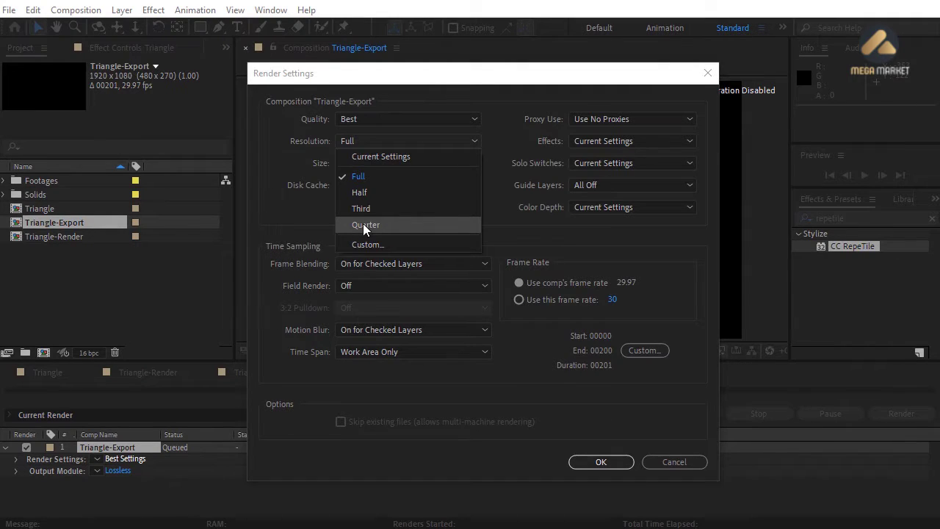
click(363, 176)
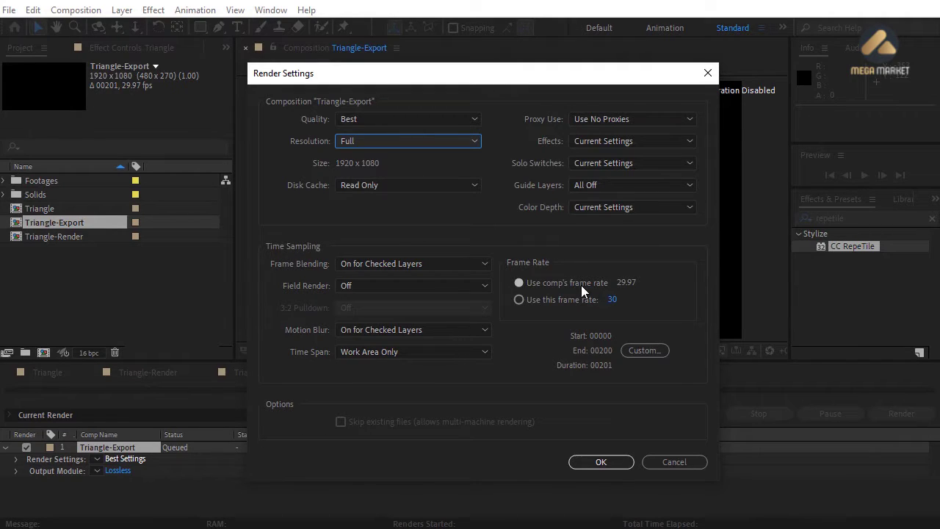
click(545, 299)
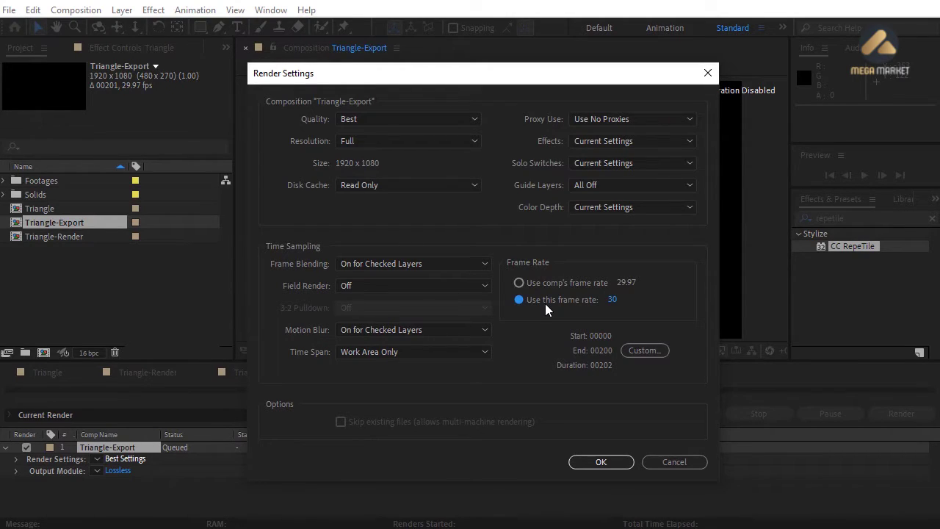
click(591, 461)
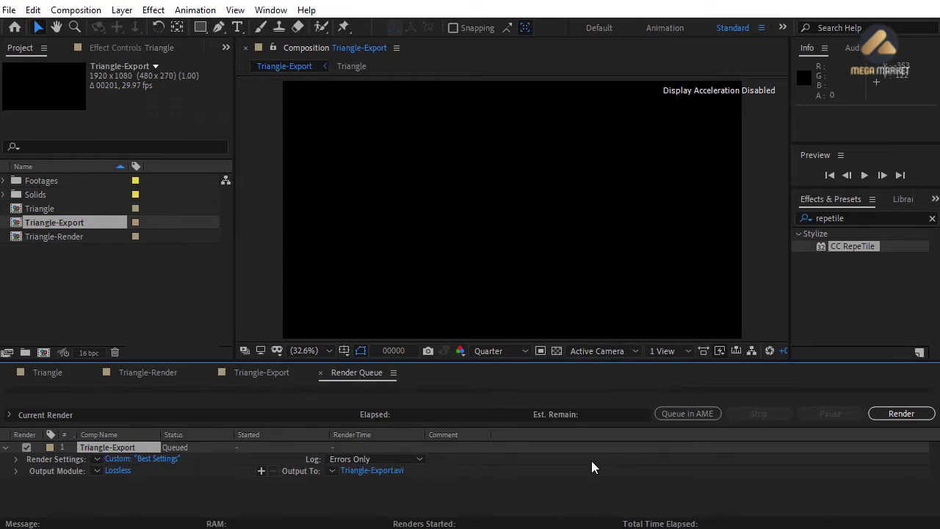
- Set the Triangle-Export output module's format to QuickTime and its channels to RGB + Alpha
click(123, 469)
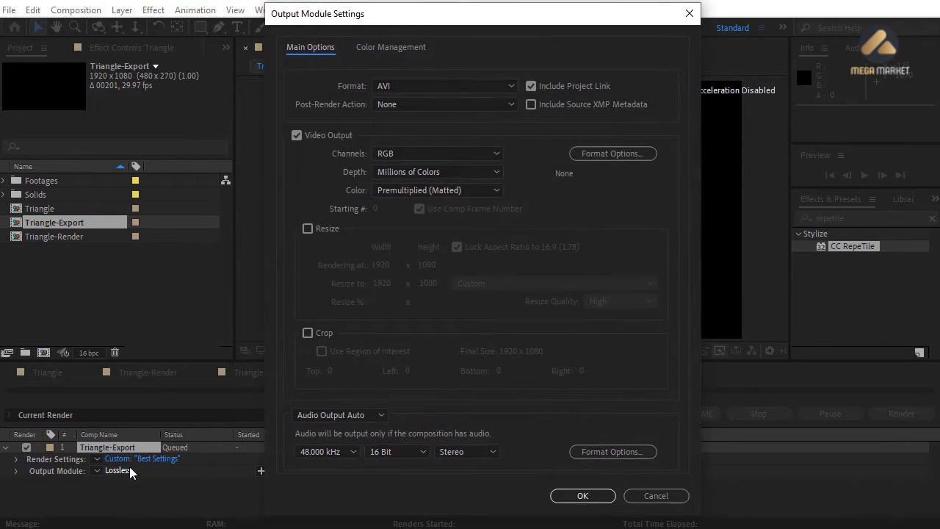
click(406, 90)
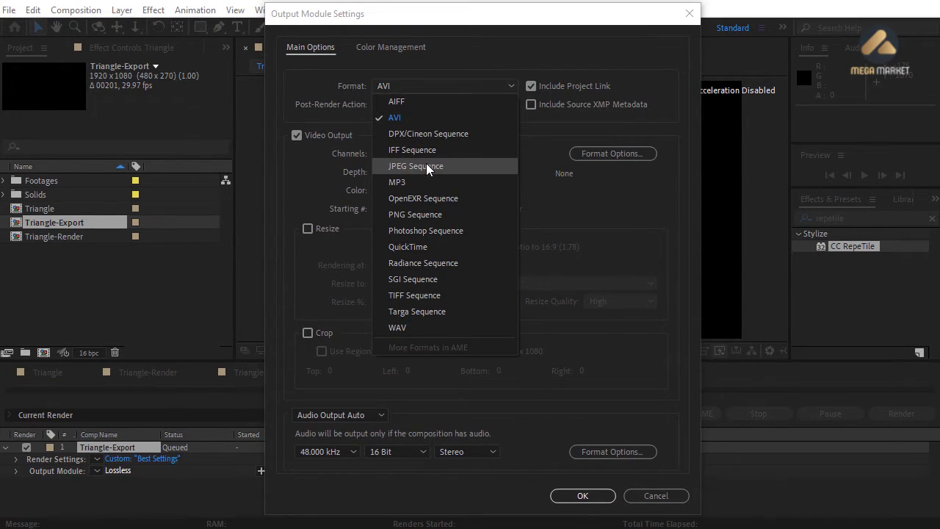
click(407, 247)
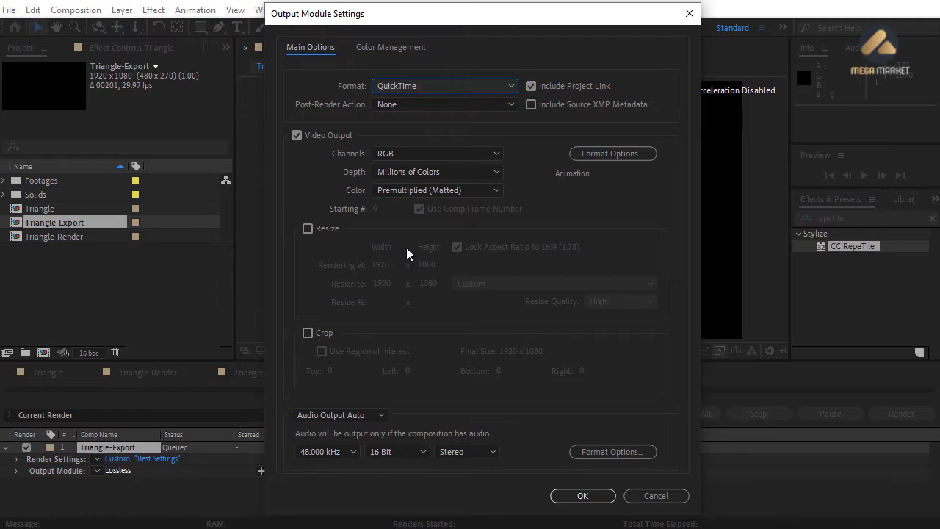
click(438, 156)
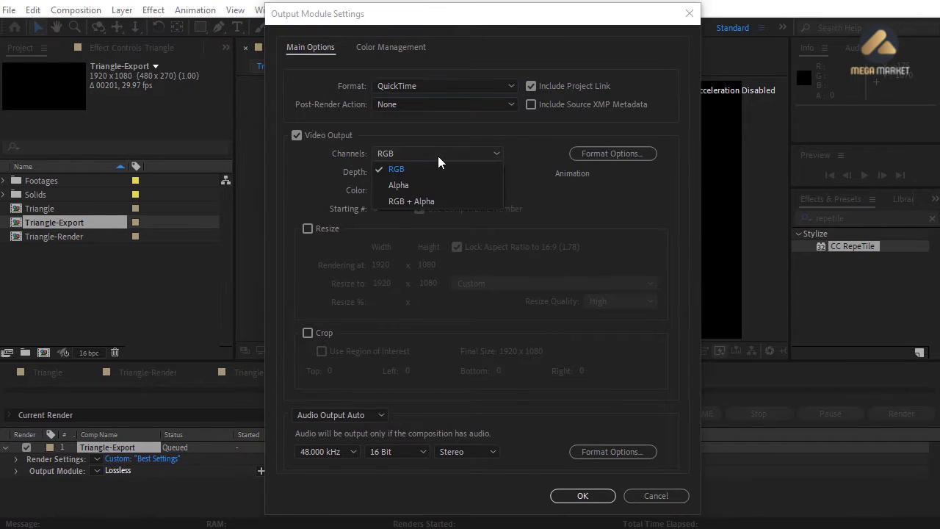
click(426, 200)
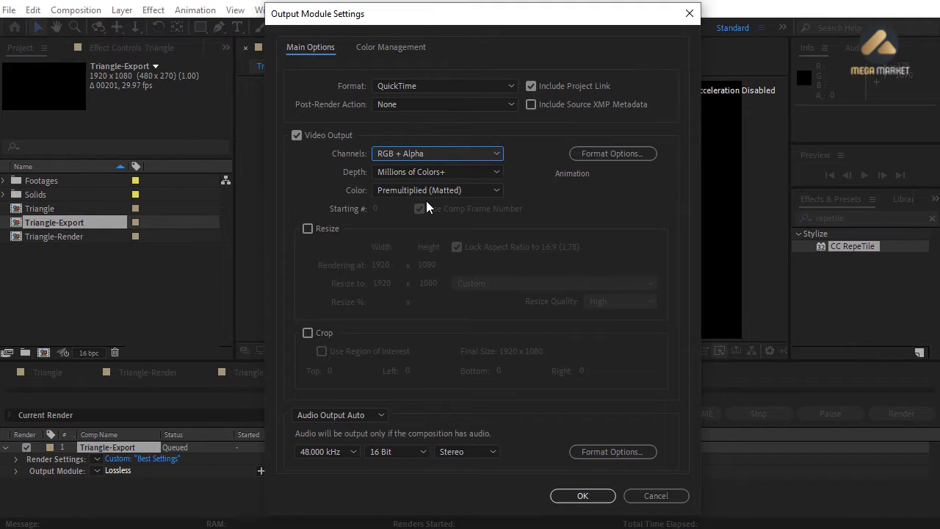
- Choose the Animation video codec in the QuickTime format options and apply the output module settings
click(610, 154)
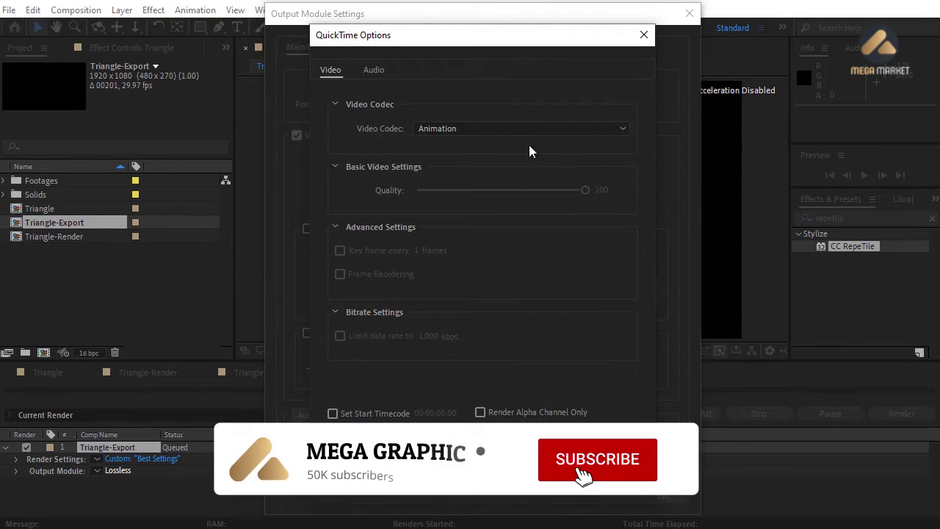
click(474, 129)
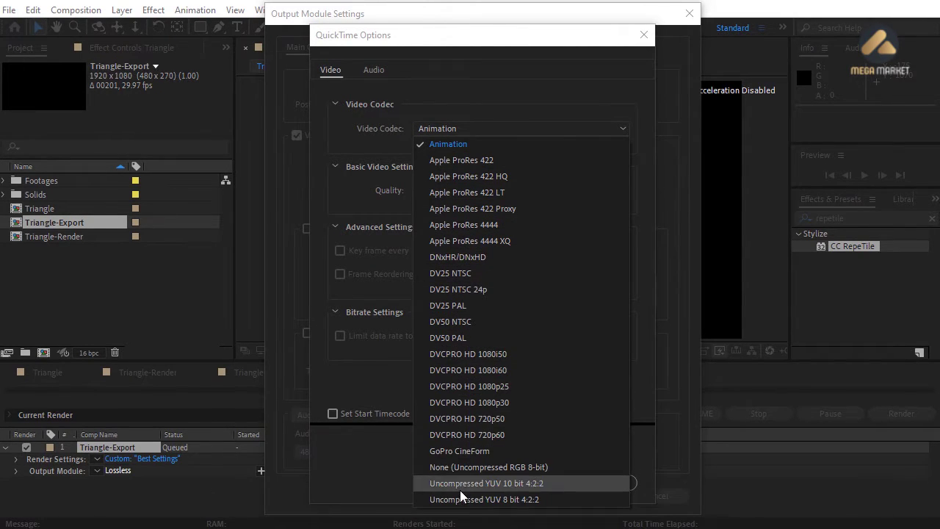
click(449, 145)
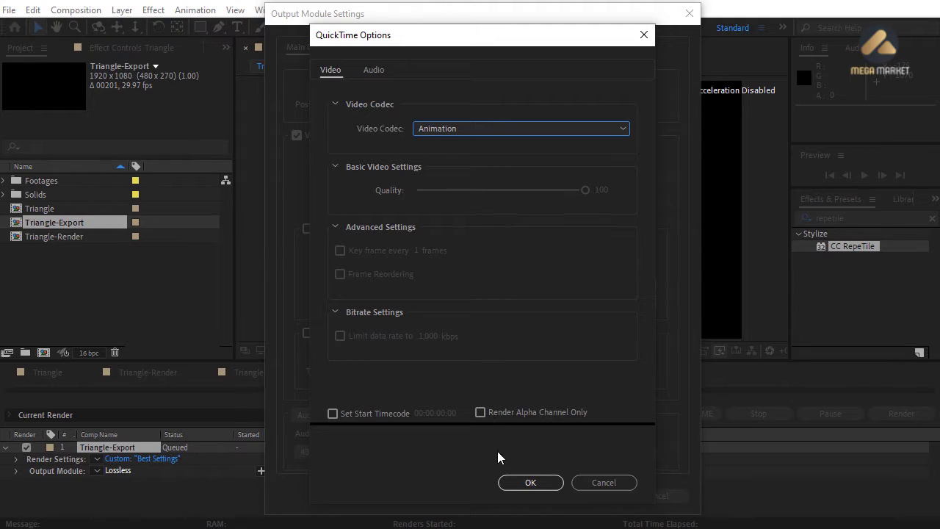
click(519, 484)
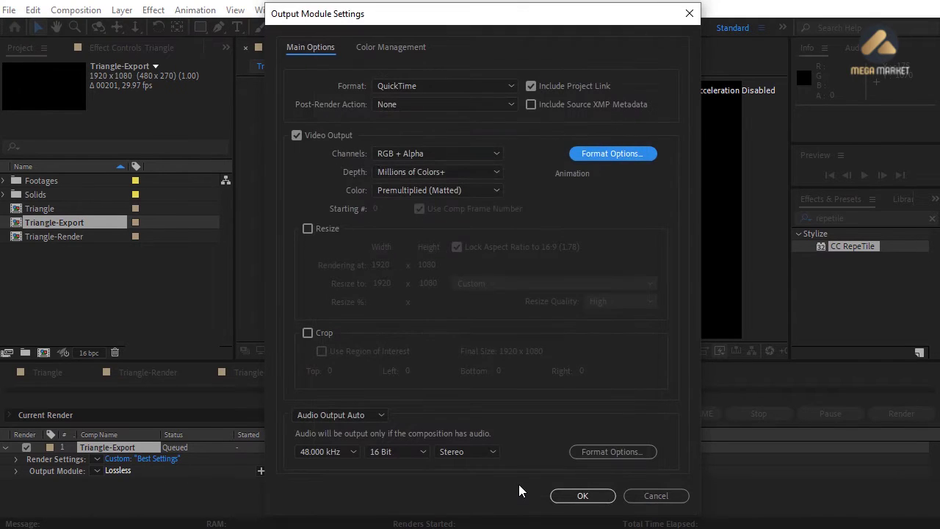
click(581, 495)
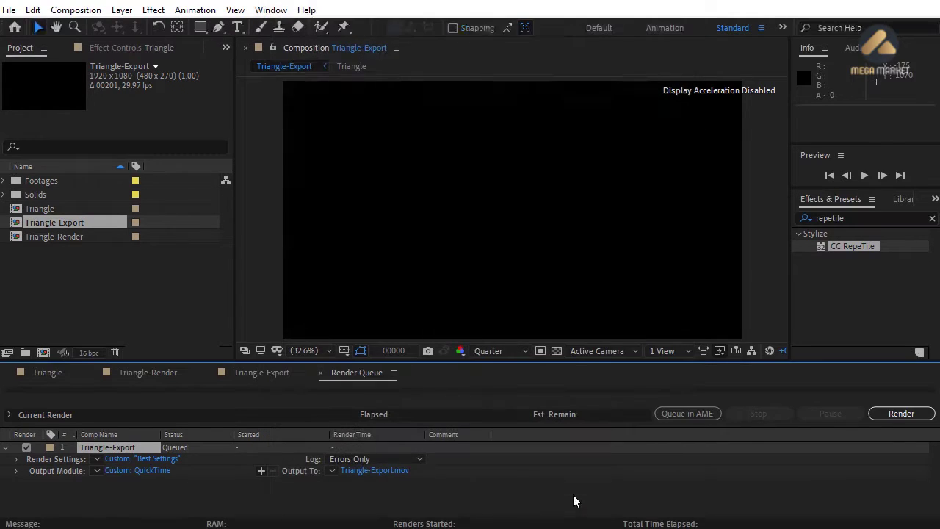
- Save the render output as Triangle-Export in QuickTime (*.mov) format in the Render folder on the Desktop
click(379, 471)
click(337, 380)
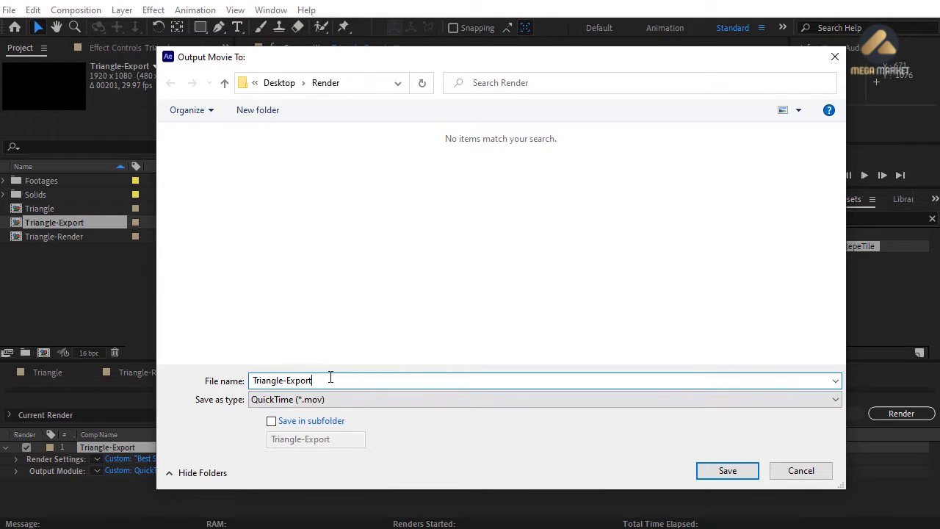
drag(330, 380, 244, 380)
click(300, 379)
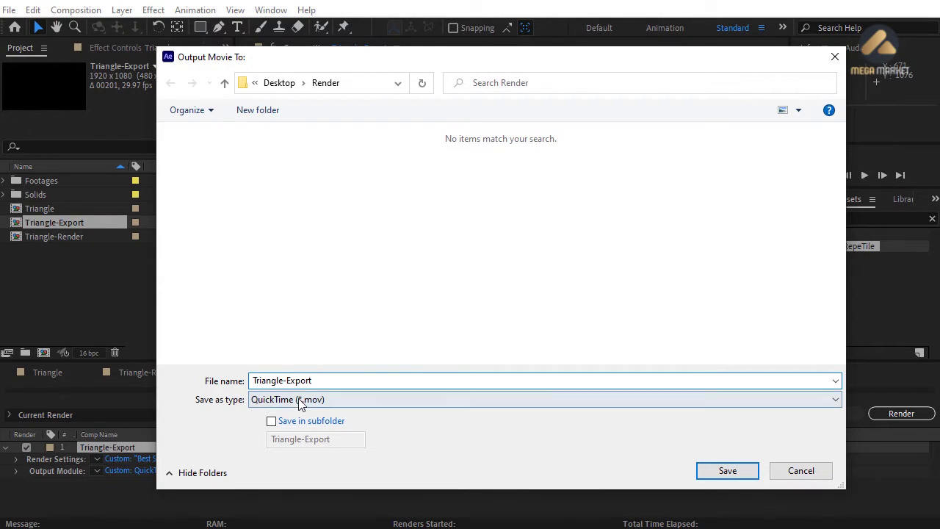
click(721, 470)
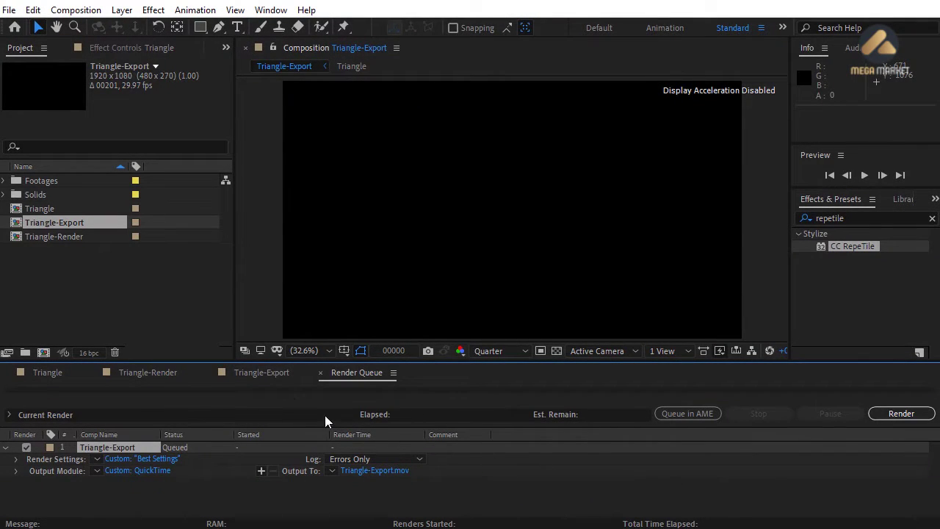
- Go to frame 19 of the Triangle-Export composition and turn on the transparency grid to check its alpha
click(264, 373)
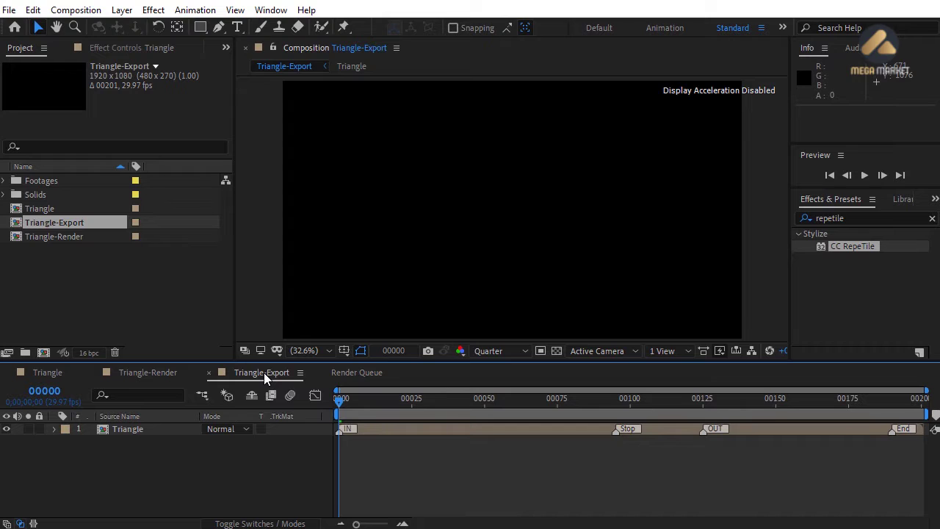
drag(339, 397, 395, 401)
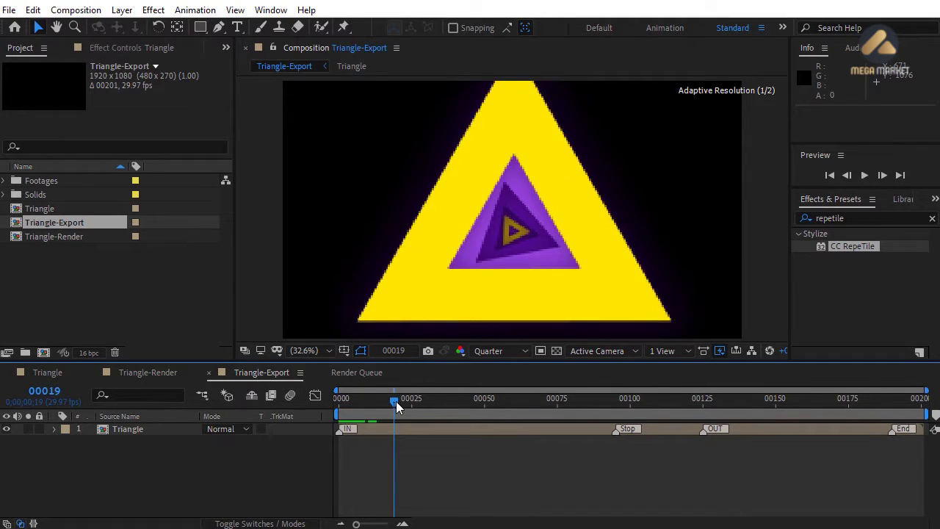
click(556, 351)
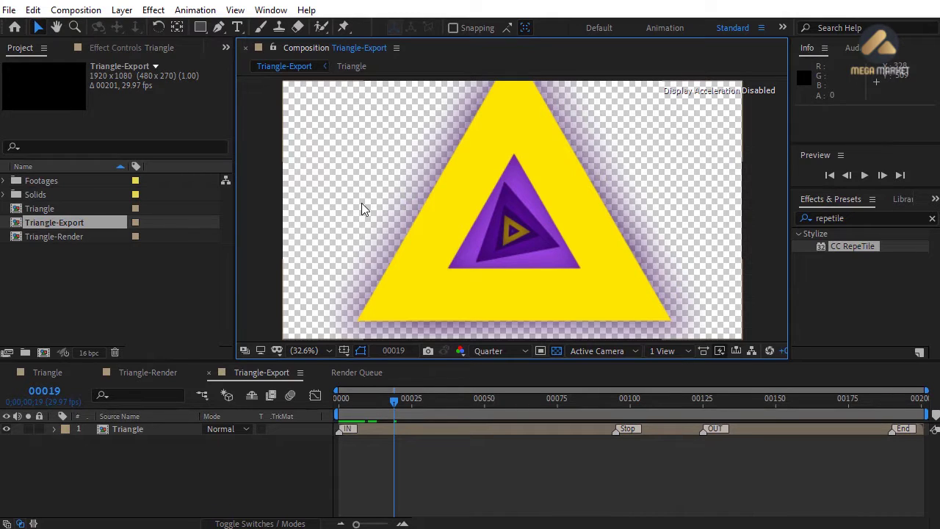
- Render the queued Triangle-Export composition to its output file
click(358, 372)
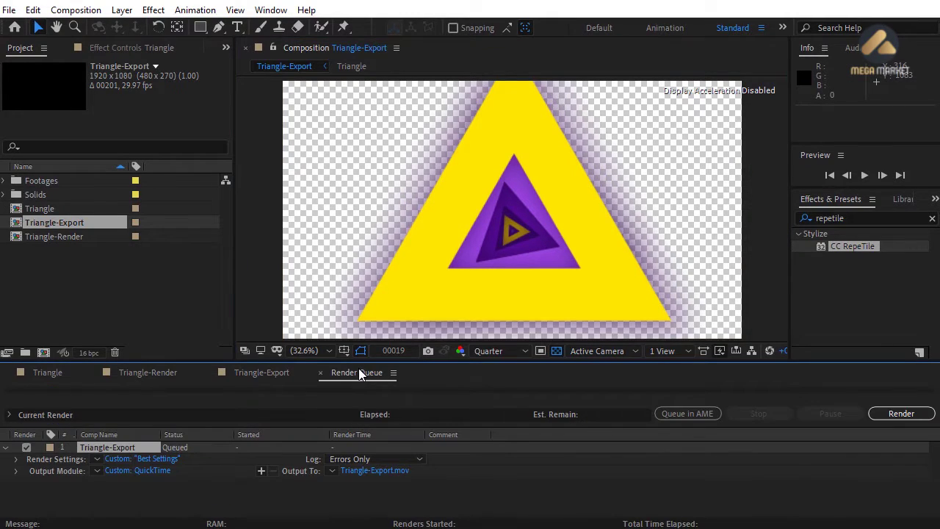
click(891, 415)
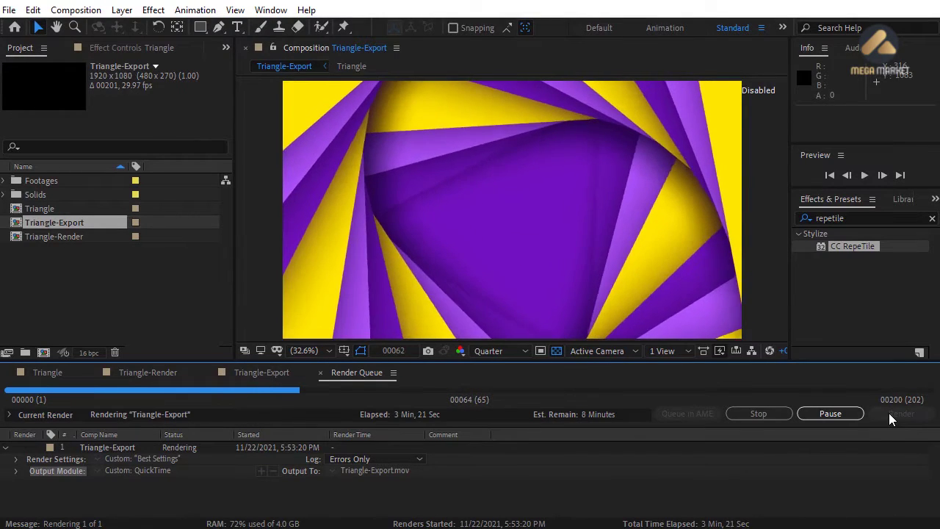
key(Caps_Lock)
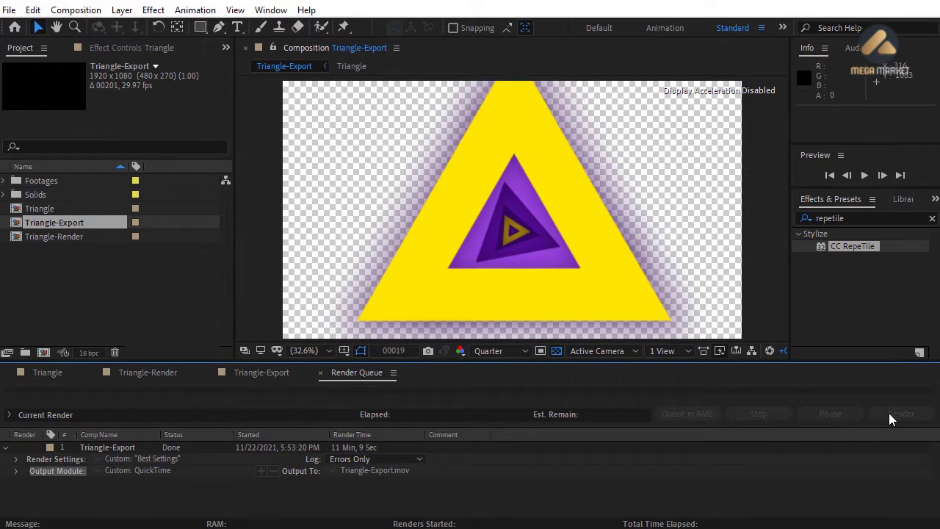
- Close the render queue and the Triangle-Export timeline, then delete the Triangle layer from Triangle-Render
click(321, 373)
click(210, 372)
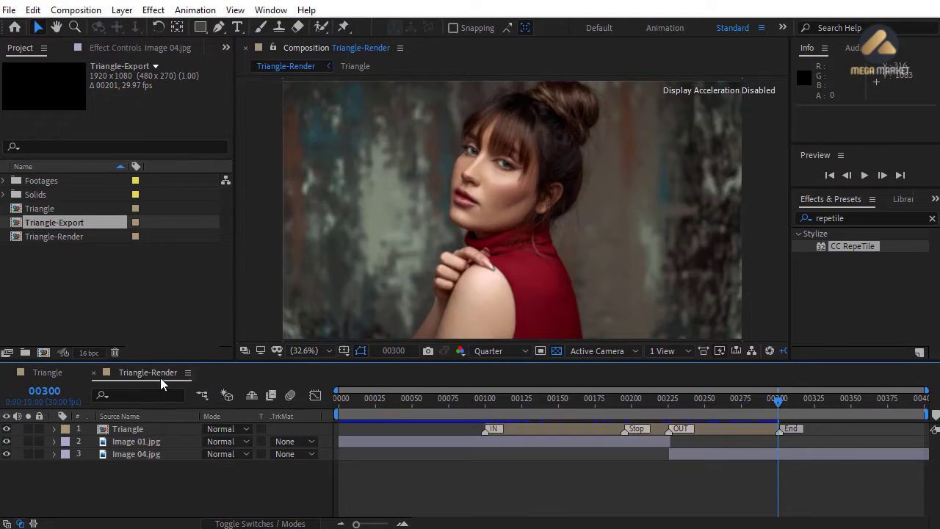
click(132, 428)
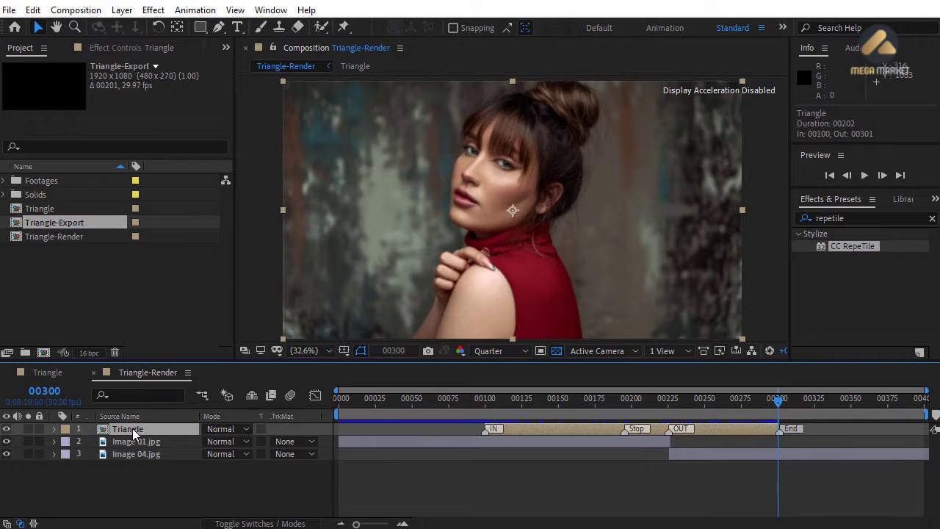
key(Delete)
- Import the rendered Triangle-Export movie from the Render folder into the project as footage
click(107, 291)
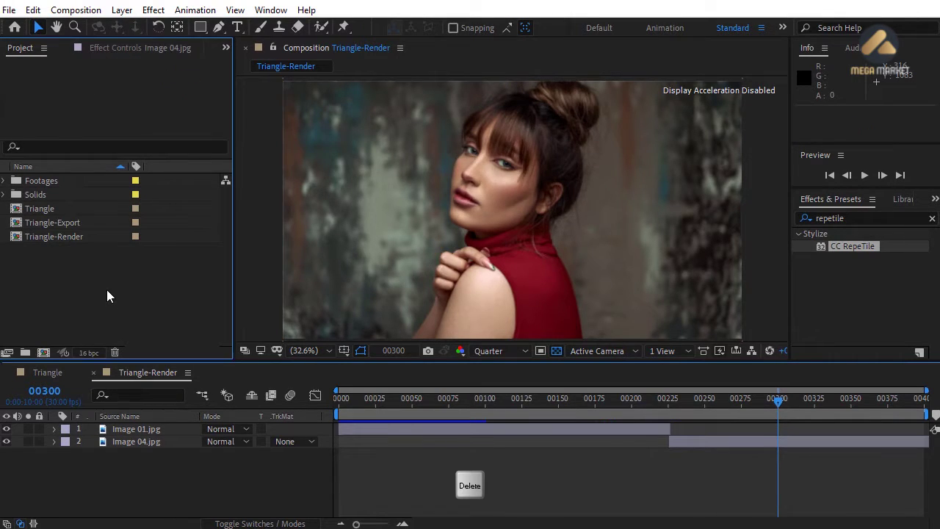
right_click(106, 290)
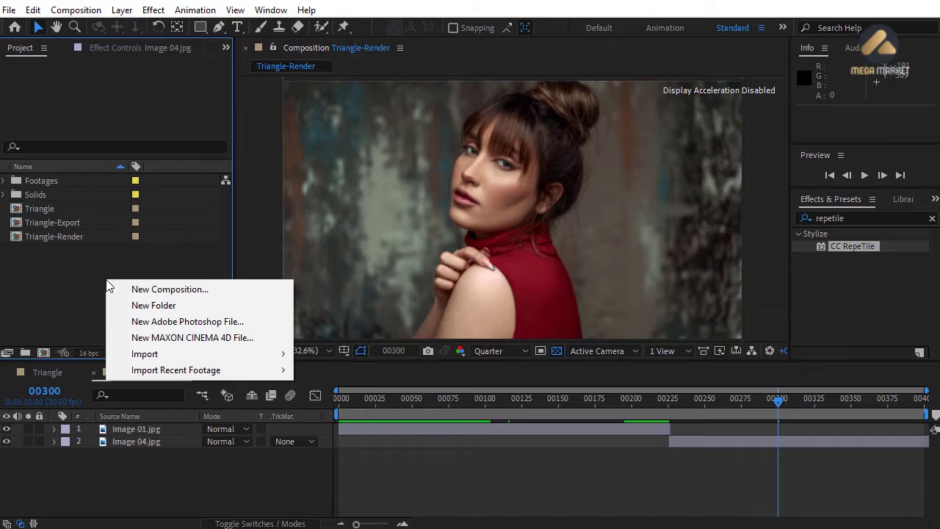
mouse_move(157, 361)
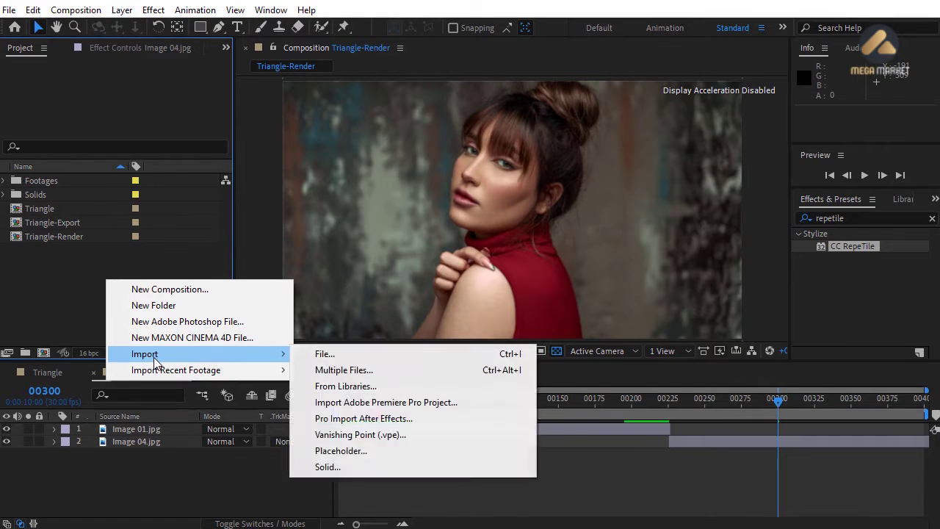
click(331, 355)
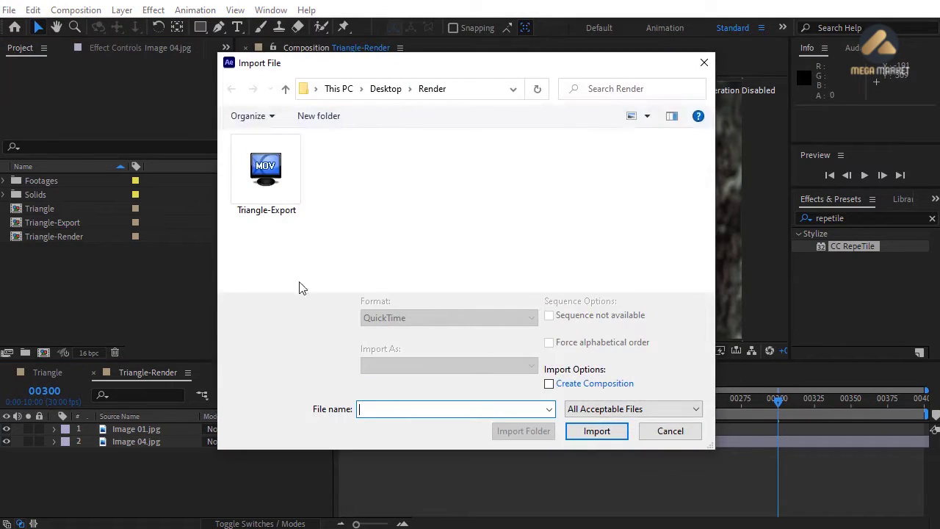
click(266, 190)
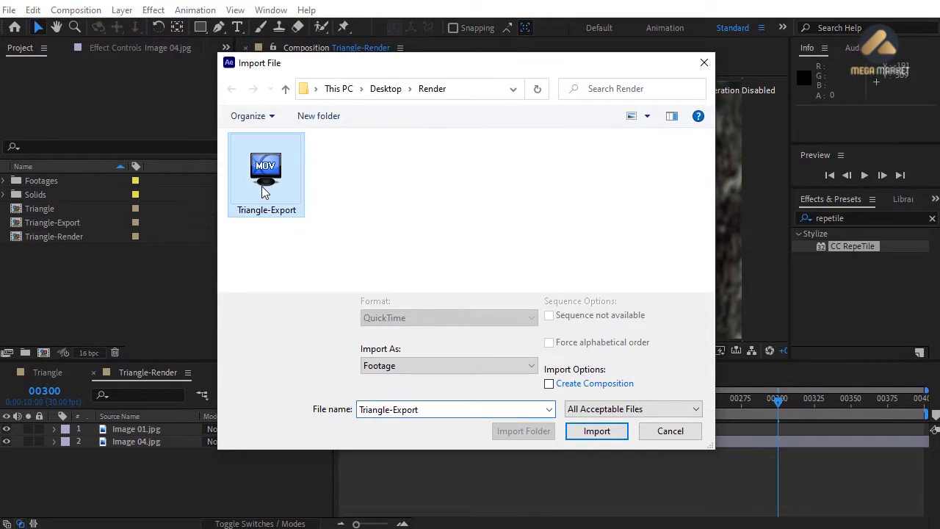
click(597, 431)
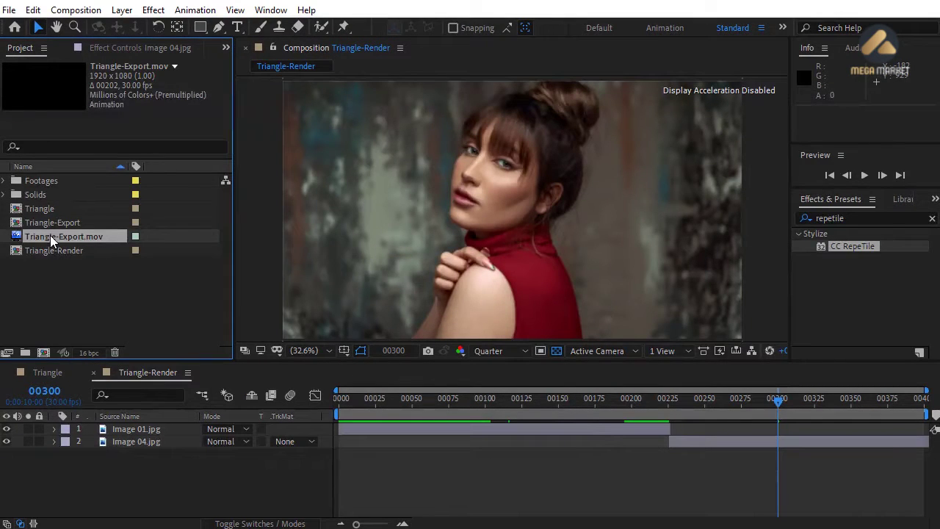
- Place Triangle-Export.mov above the image layers in Triangle-Render and move its start to frame 100
drag(55, 235, 138, 424)
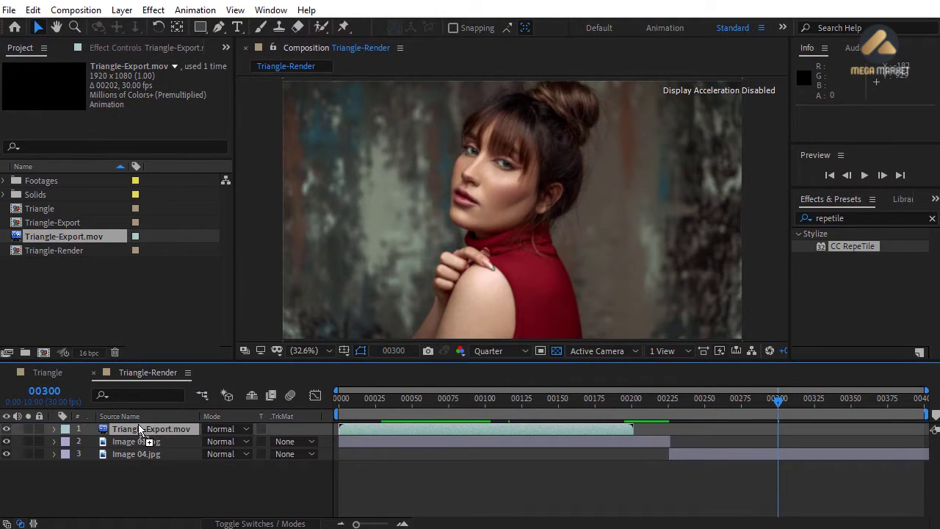
click(485, 399)
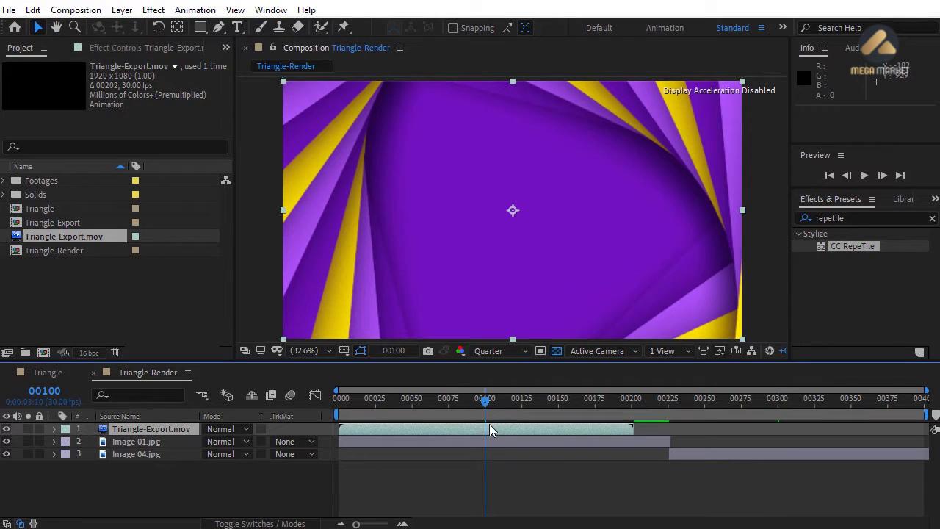
key([)
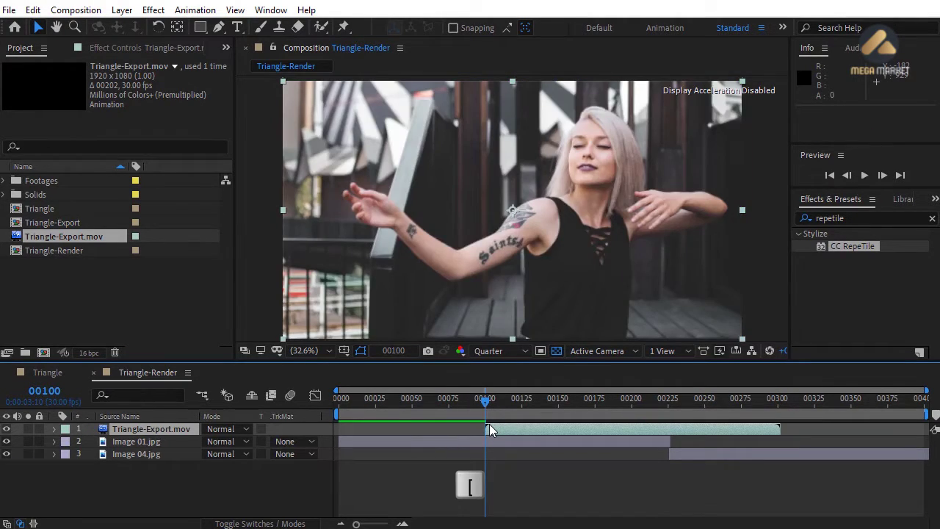
click(502, 461)
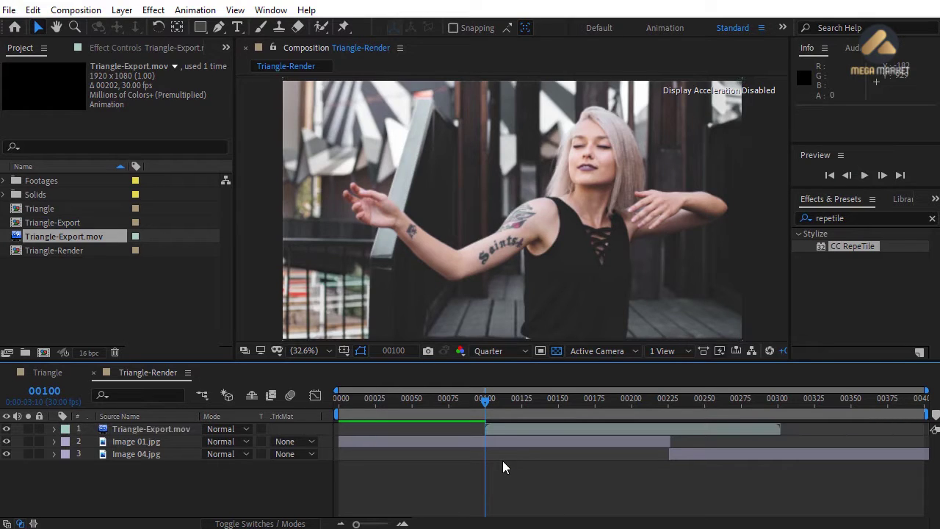
- End the Triangle-Render work area at frame 301 and preview the transition playback
drag(486, 401, 780, 402)
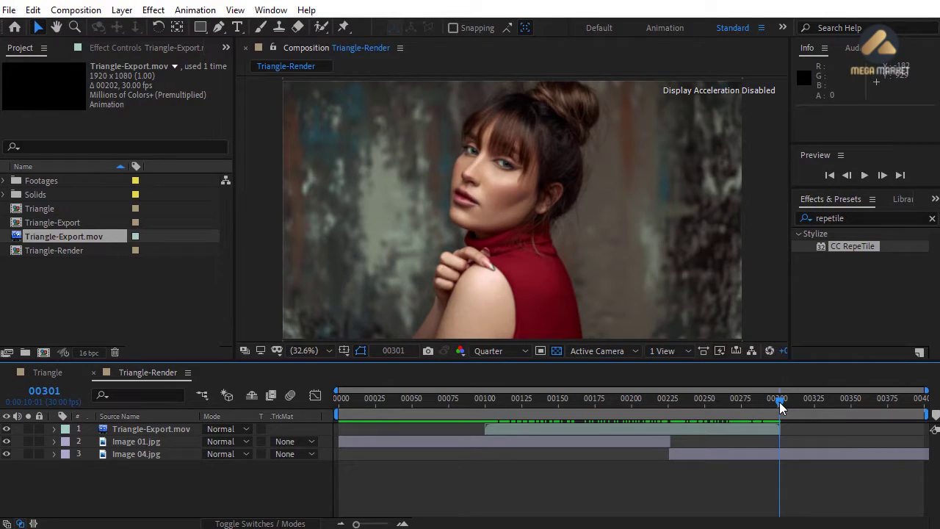
key(n)
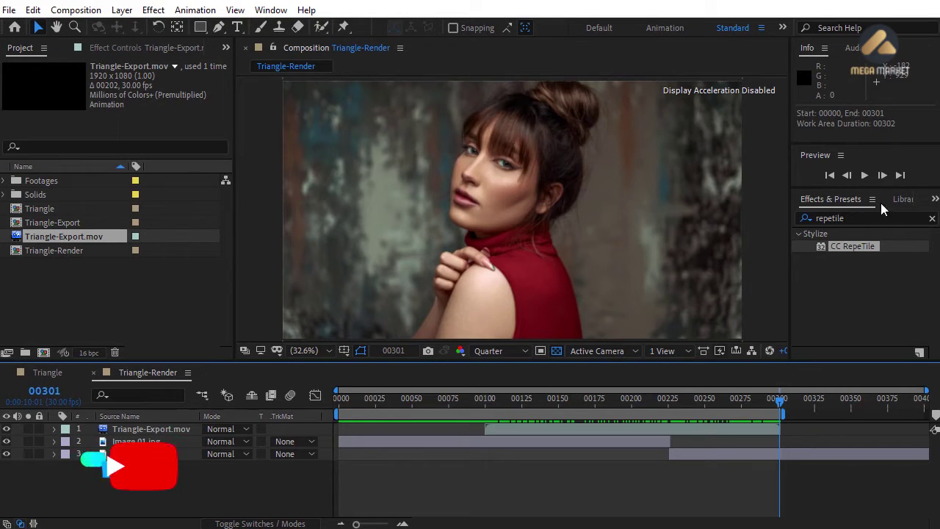
click(865, 175)
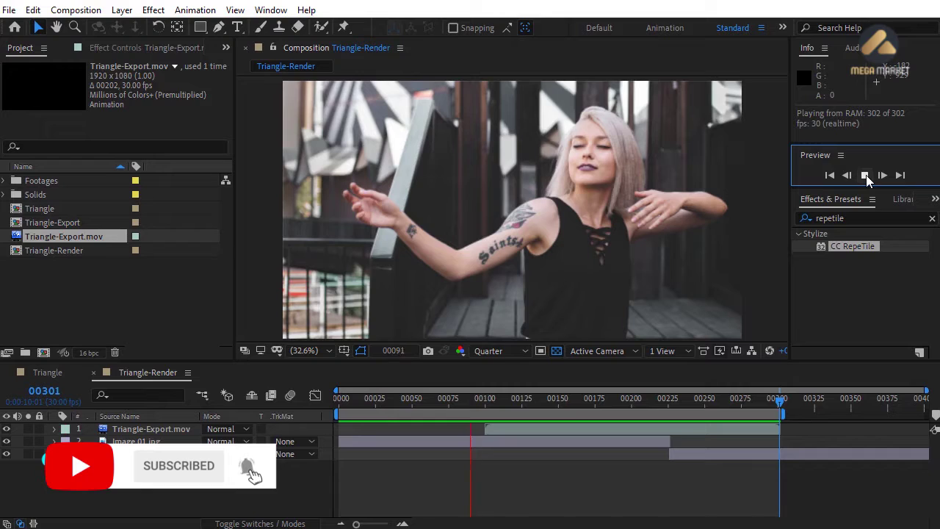
click(865, 175)
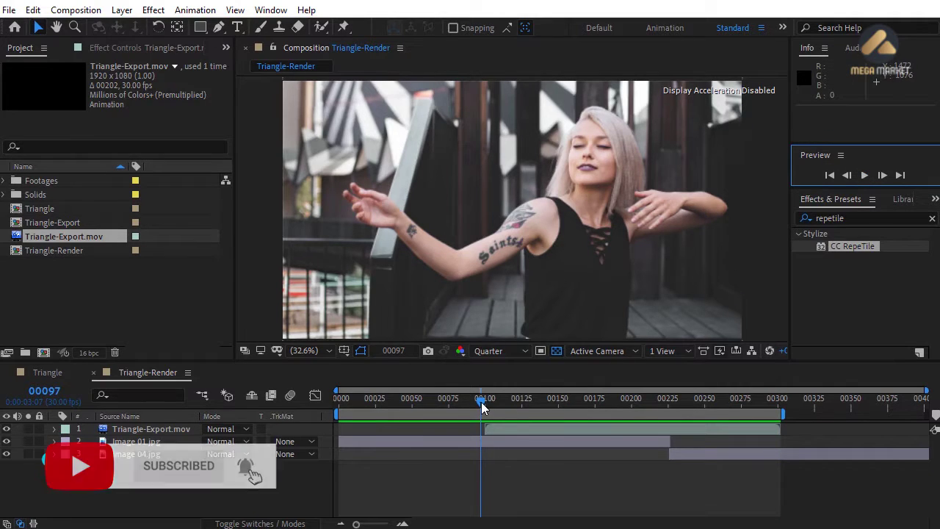
- Start the Triangle-Render work area at frame 100, then move to frame 301 and preview the transition
drag(482, 401, 484, 406)
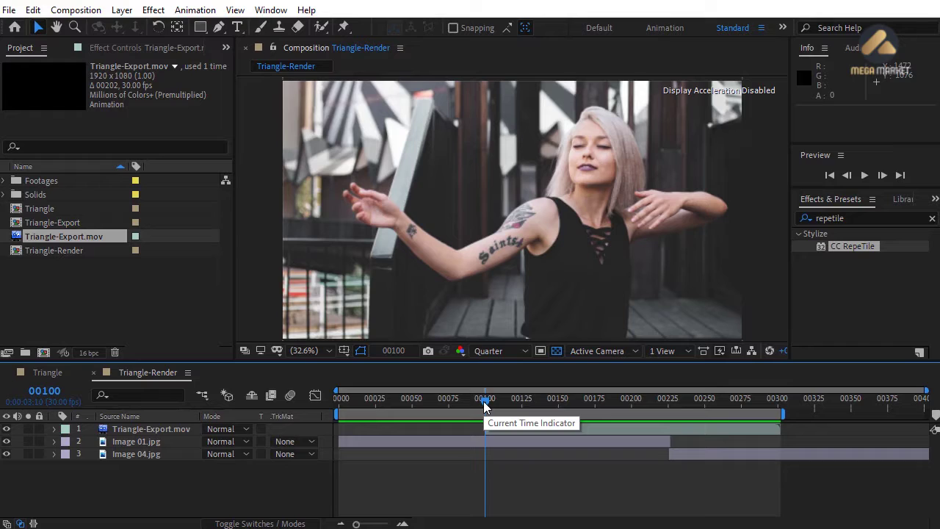
key(b)
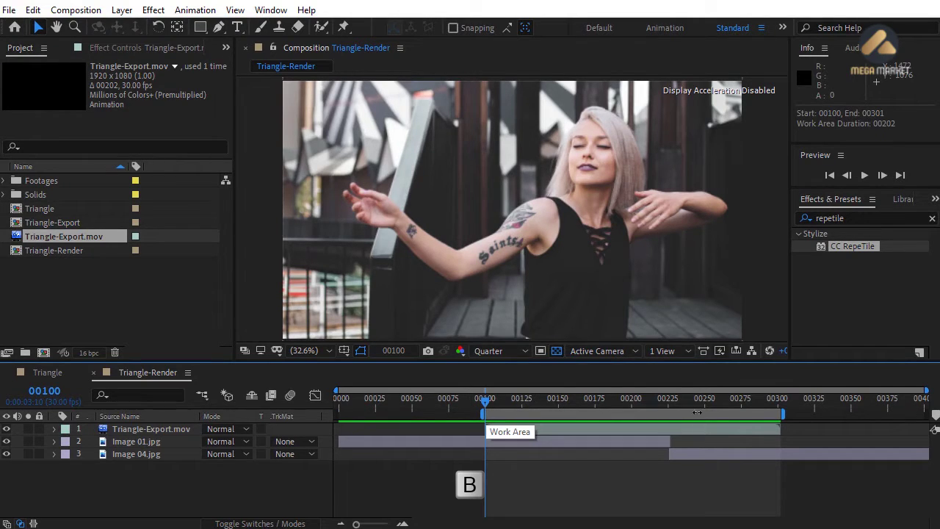
click(779, 402)
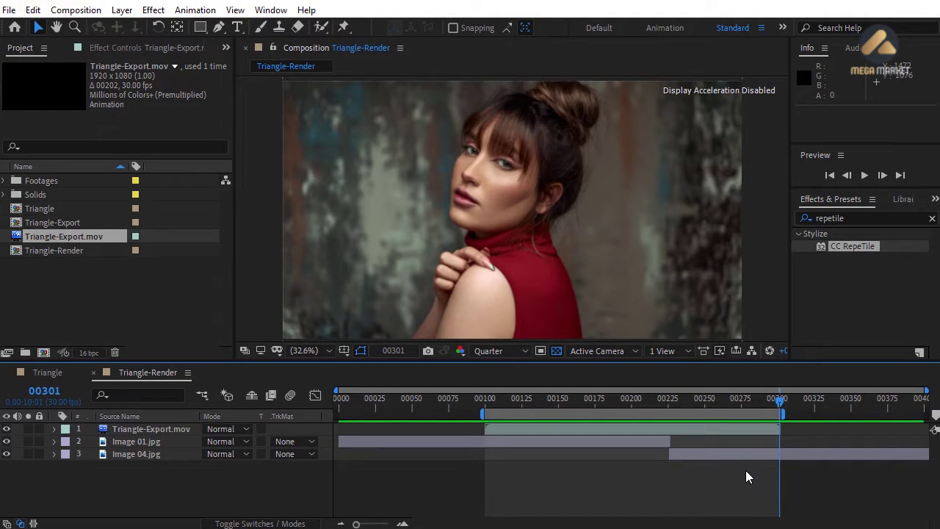
key(space)
- Group all project items into a new folder named Triangle
drag(76, 280, 33, 176)
drag(46, 246, 25, 352)
text(Triangle)
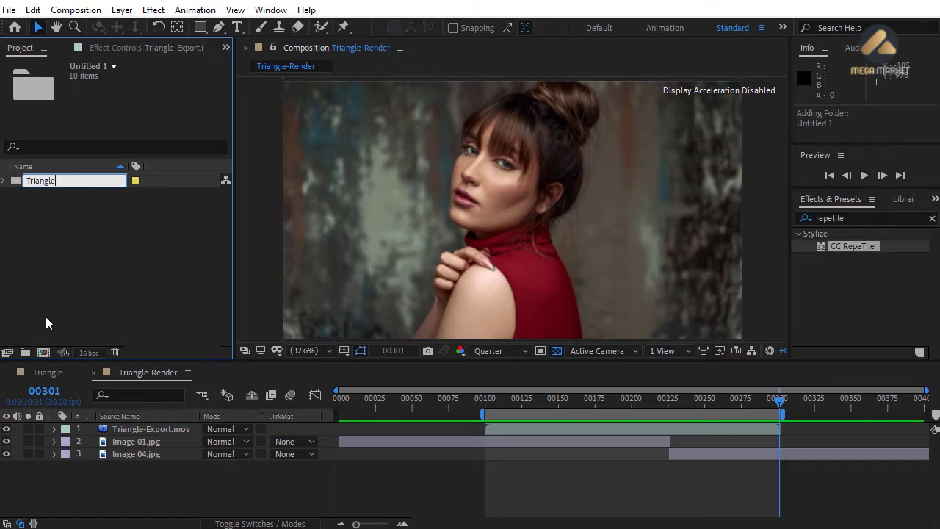
key(Return)
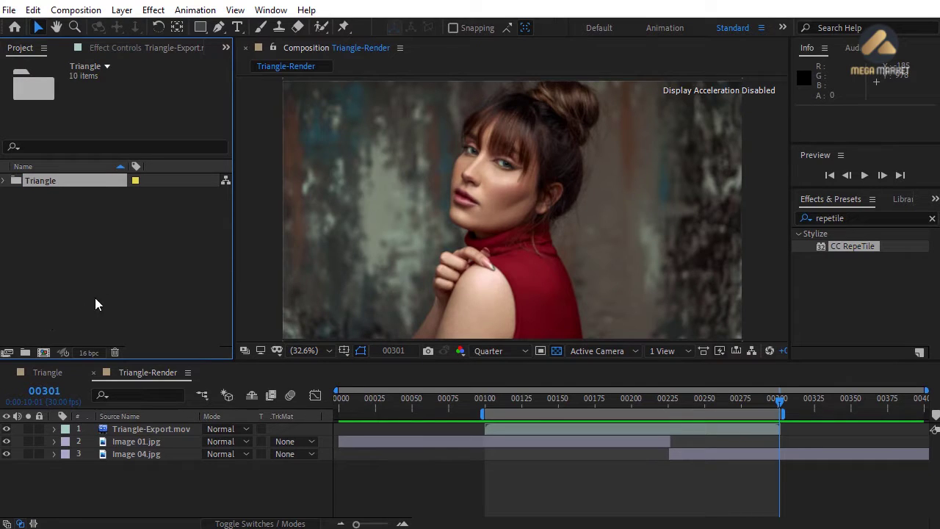
click(122, 286)
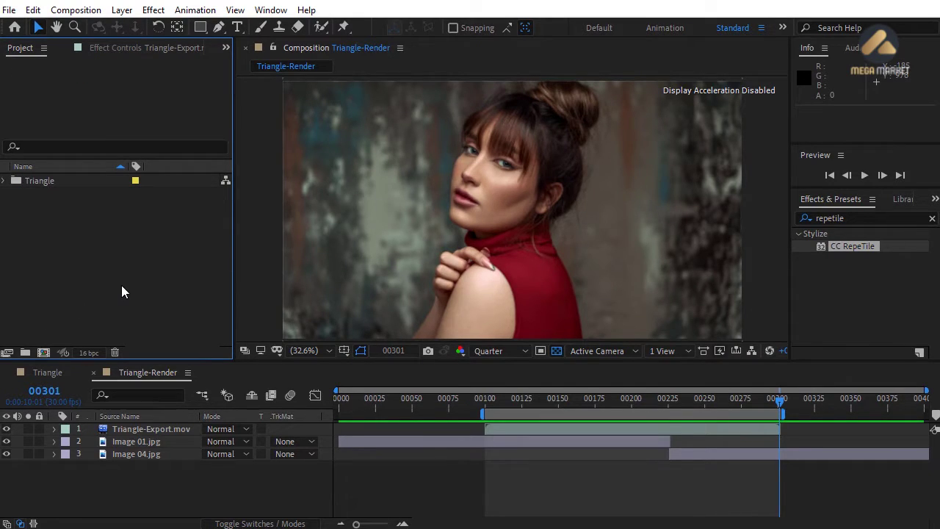
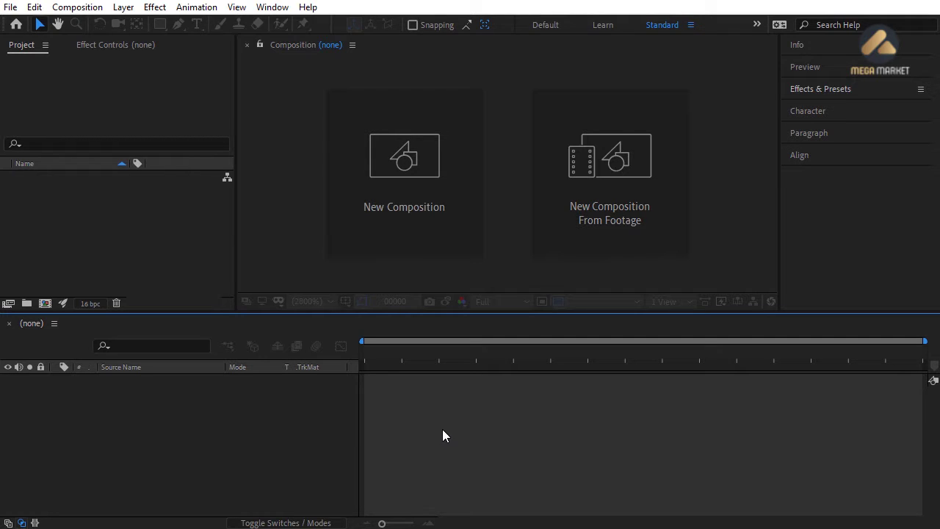
- Create a new composition named Lines at 1920 x 1080 px, 30 fps, with a duration of 200 frames
click(401, 225)
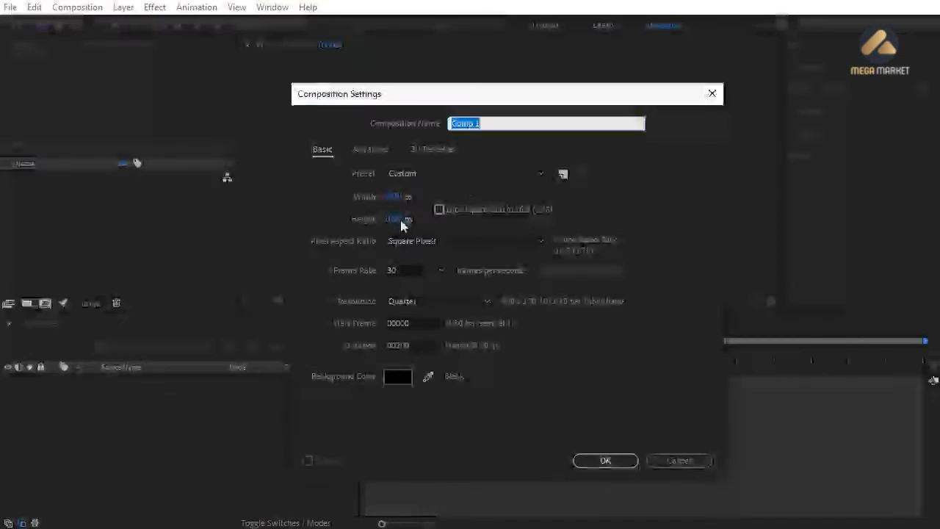
text(Lines)
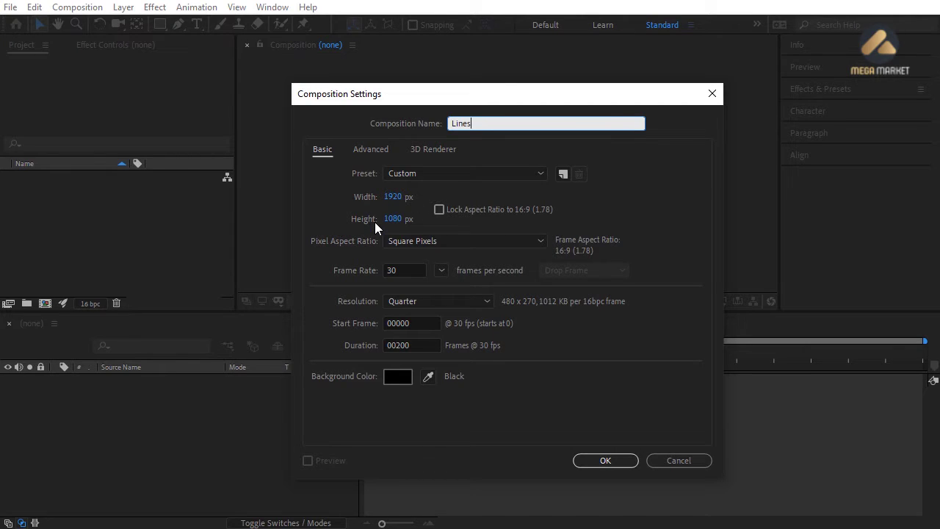
click(400, 345)
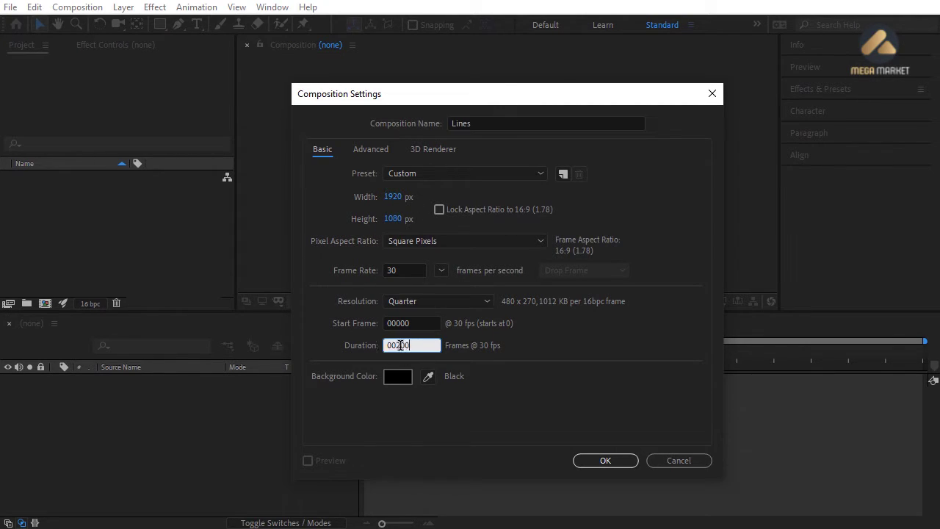
click(362, 347)
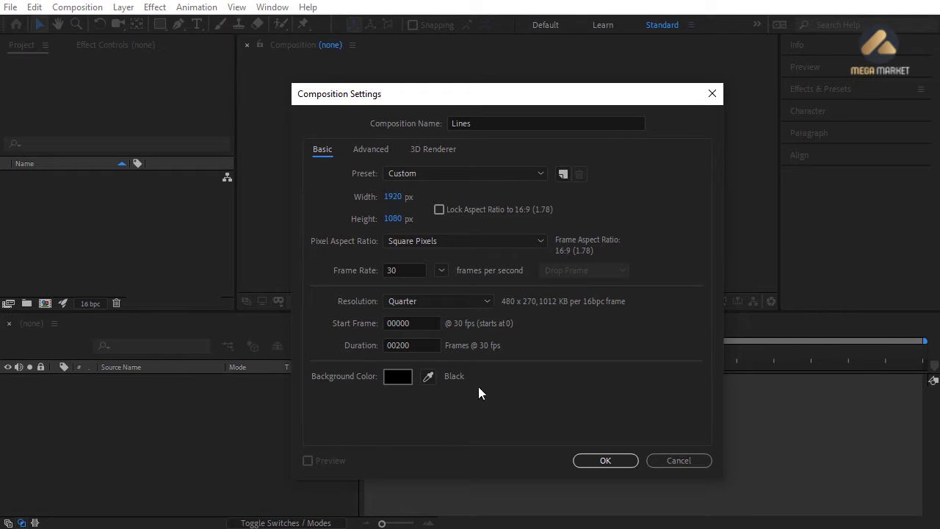
click(604, 461)
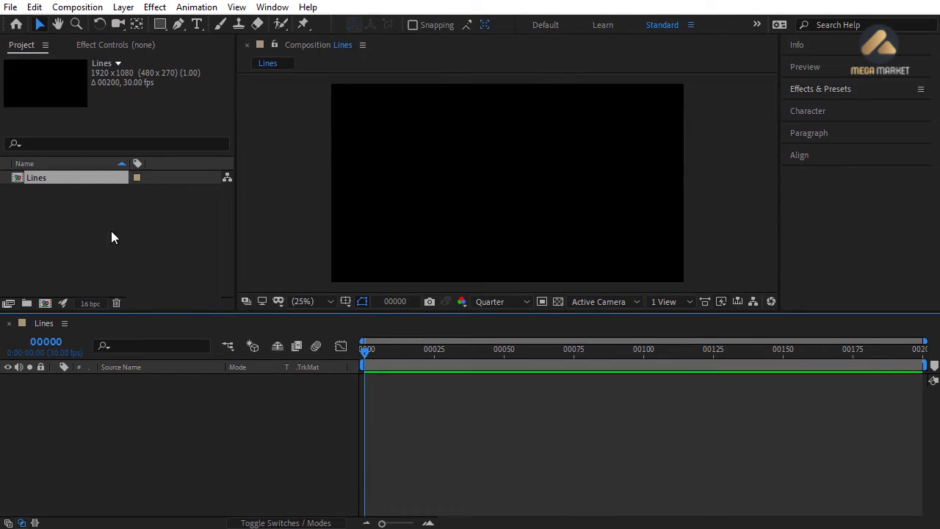
click(73, 198)
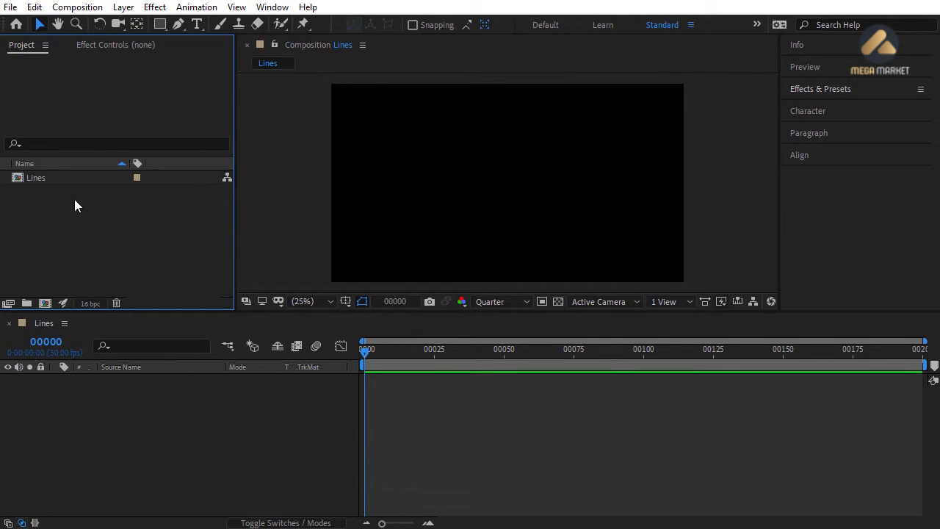
- Set up the Pen tool with no fill and a 50 px linear gradient stroke for drawing in the Lines composition
click(331, 301)
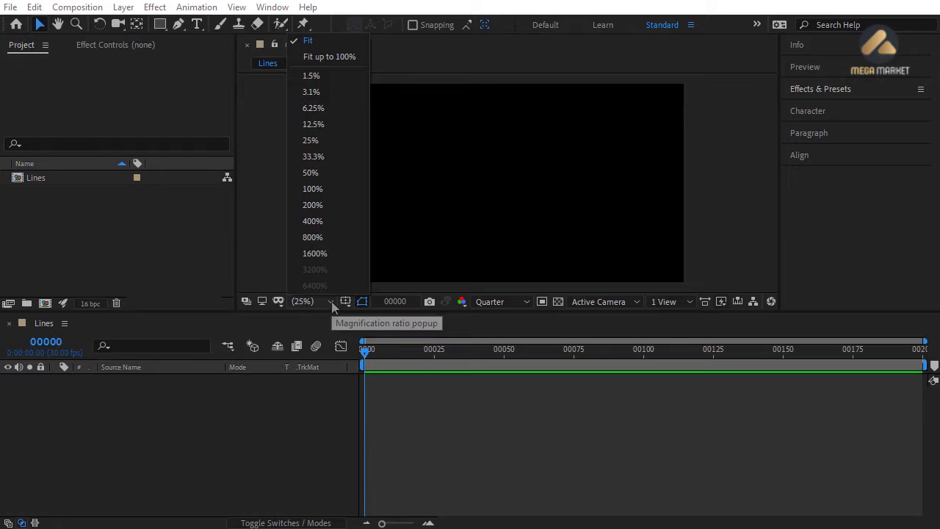
click(328, 132)
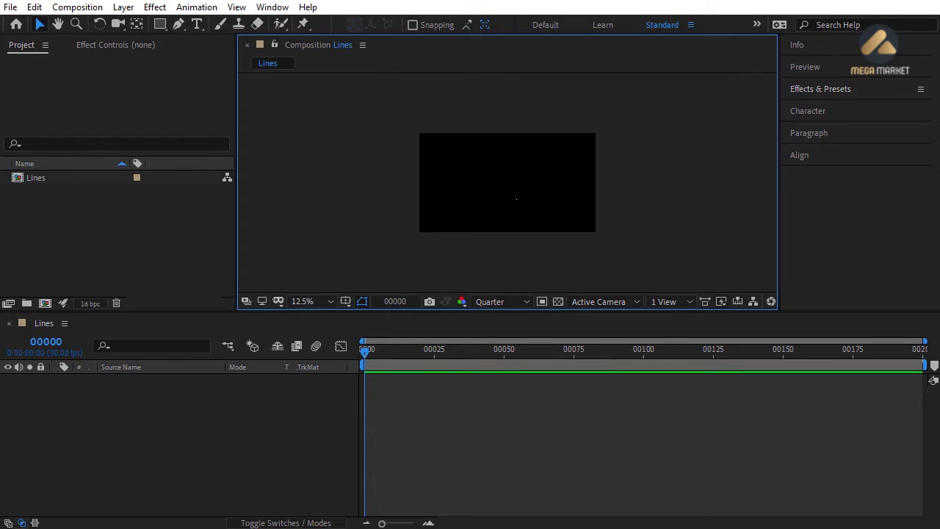
click(180, 22)
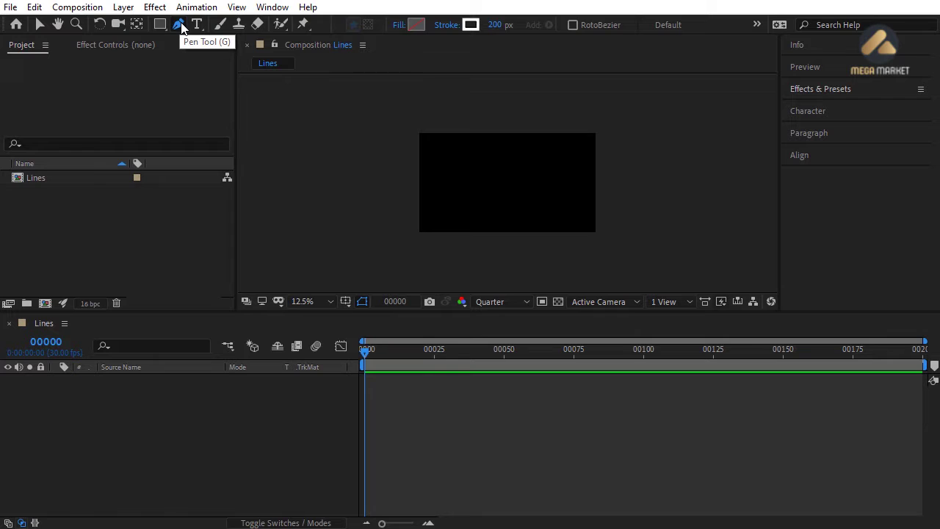
click(399, 27)
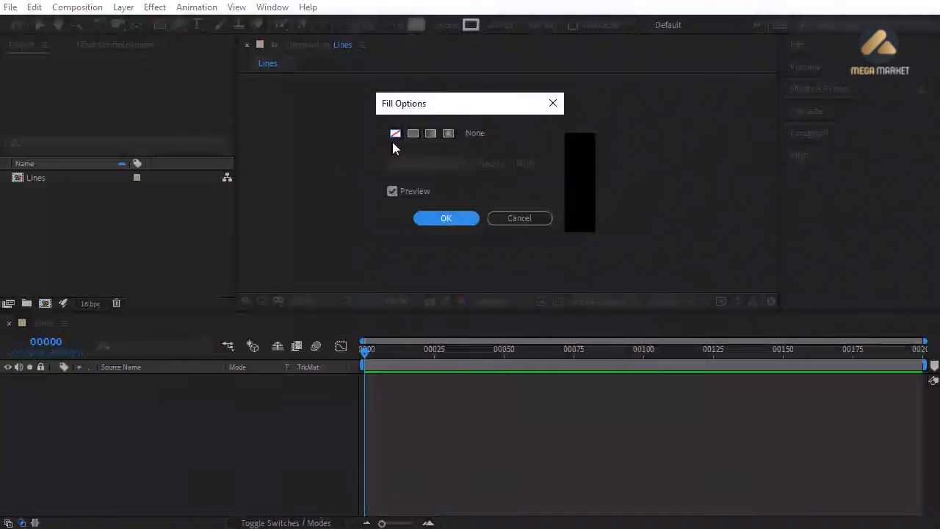
click(444, 217)
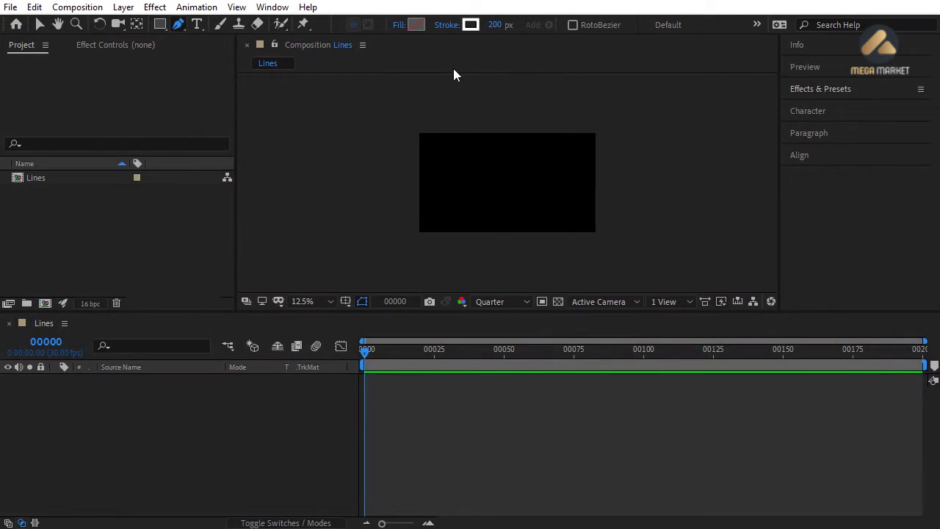
click(447, 26)
click(431, 134)
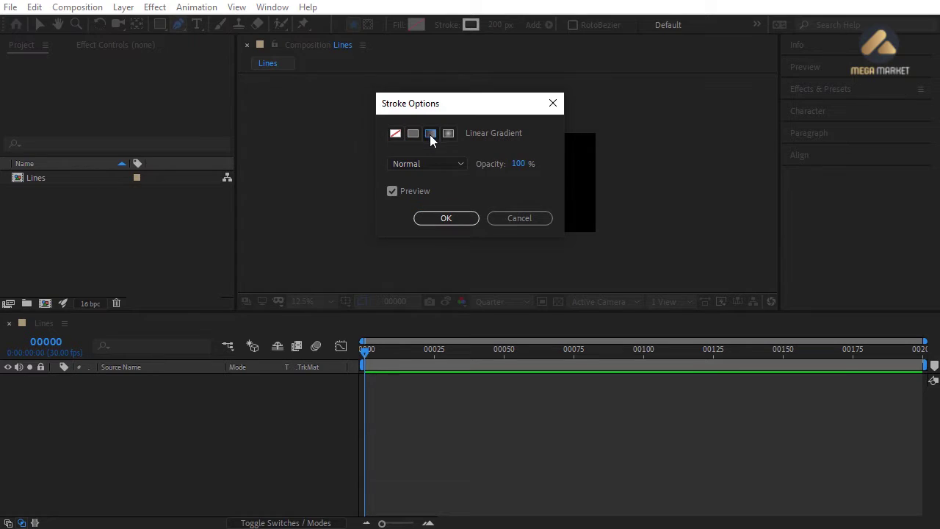
click(446, 218)
click(495, 25)
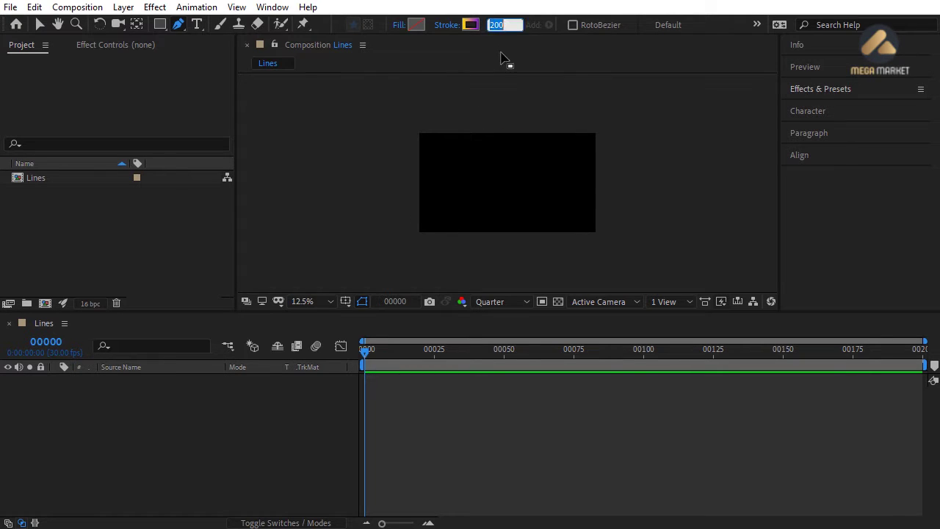
text(50)
key(Return)
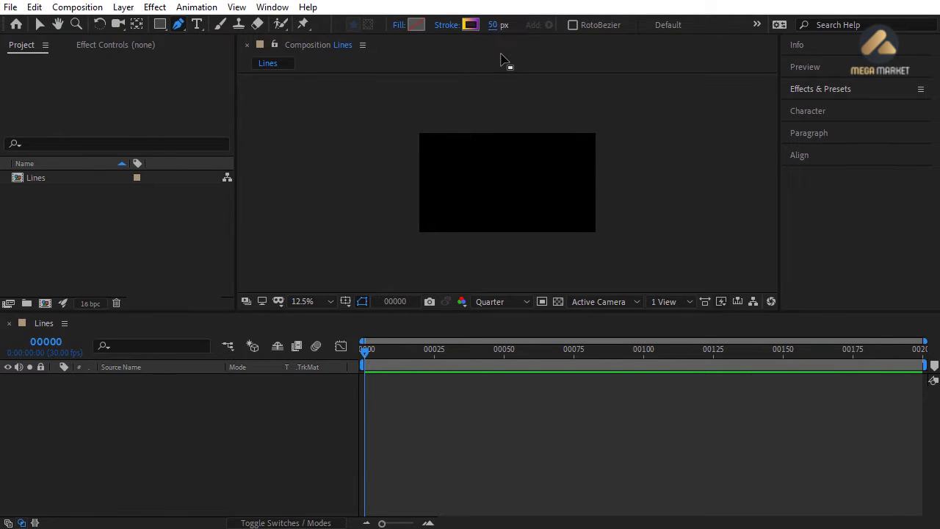
- Start a pen path with its first point just above the middle of the Lines frame's upper edge
click(506, 124)
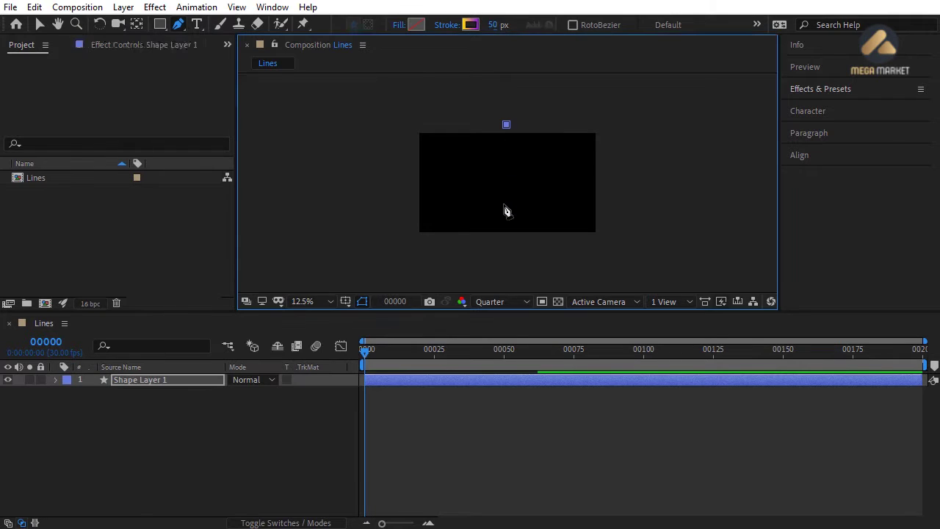
- Finish the vertical line through the frame's centre with an end point below the frame, and nudge the layer upward
shift+click(506, 259)
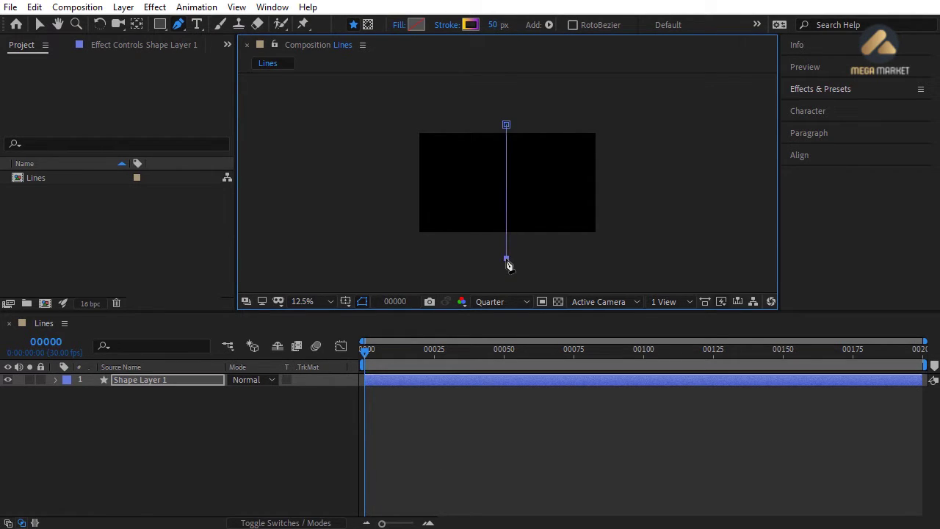
click(182, 380)
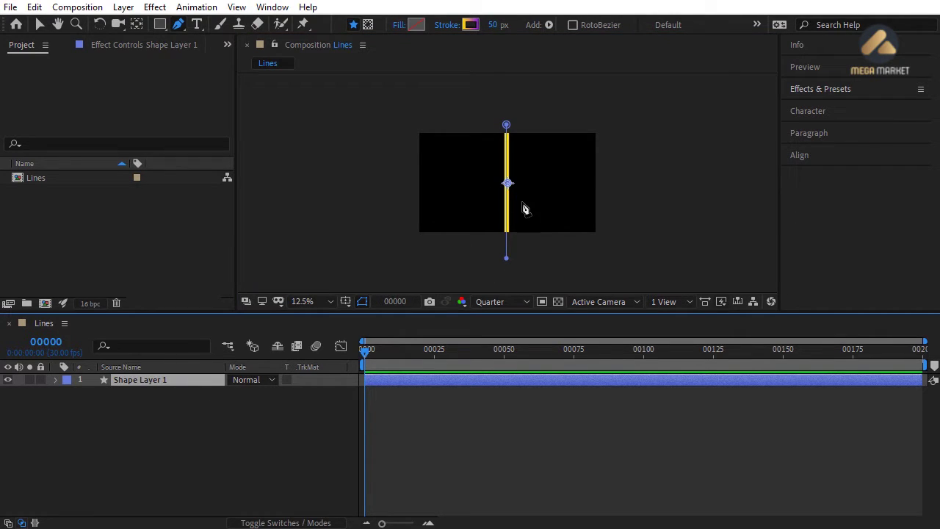
key(shift+Up)
key(shift+Up)
key(shift+Up)
key(shift+Up)
key(shift+Up)
key(shift+Up)
key(shift+Up)
key(shift+Up)
key(shift+Up)
key(shift+Up)
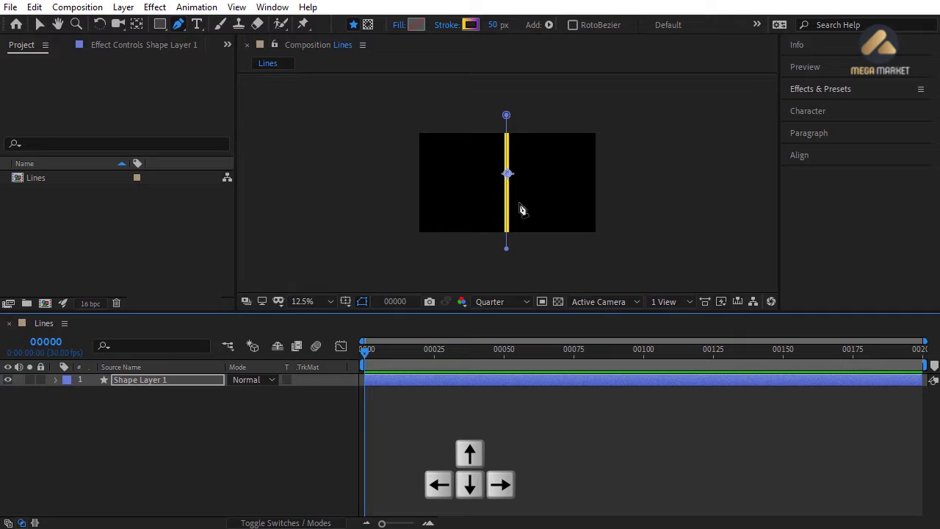
- Select the line's lower end point with the Convert Vertex tool active and nudge it farther below the frame
click(40, 25)
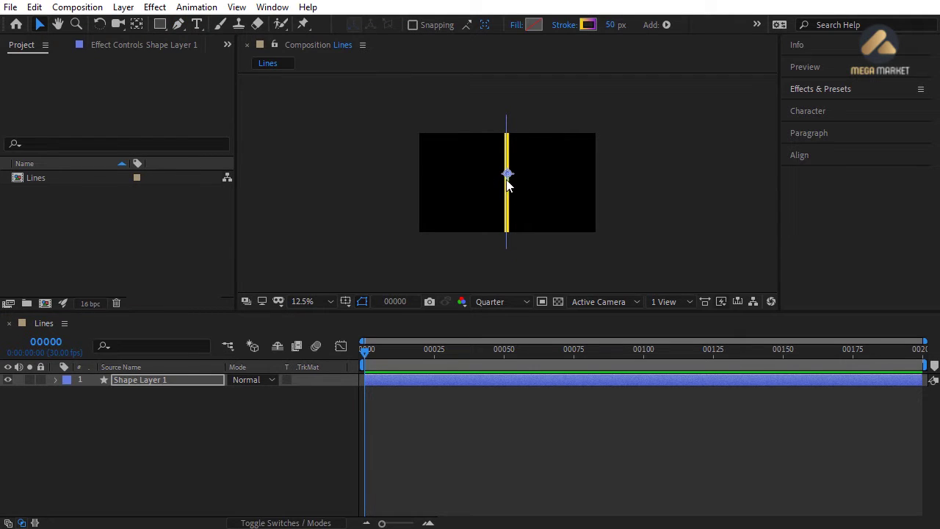
click(177, 24)
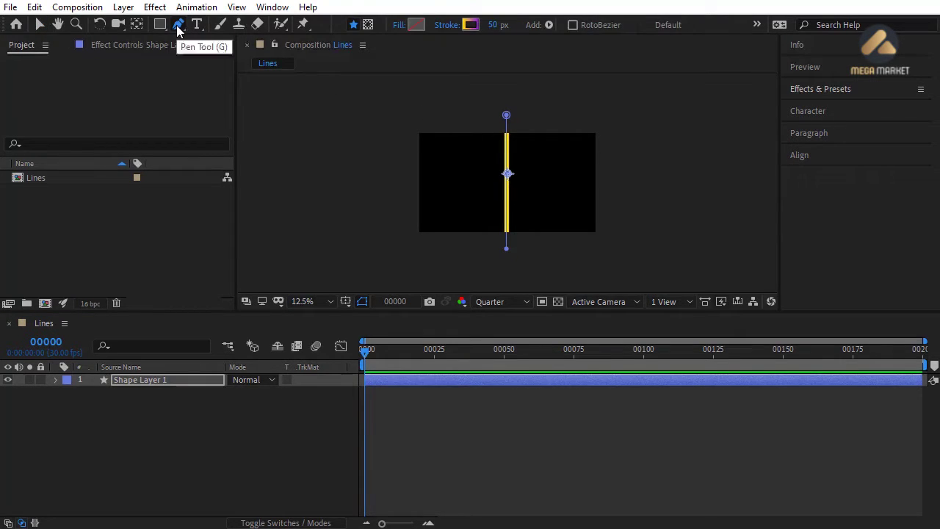
drag(178, 24, 249, 74)
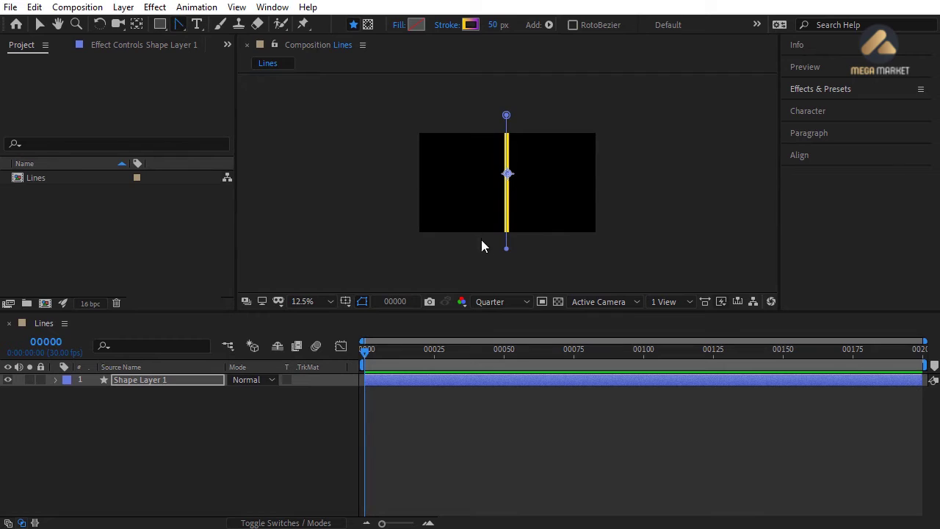
ctrl+click(506, 249)
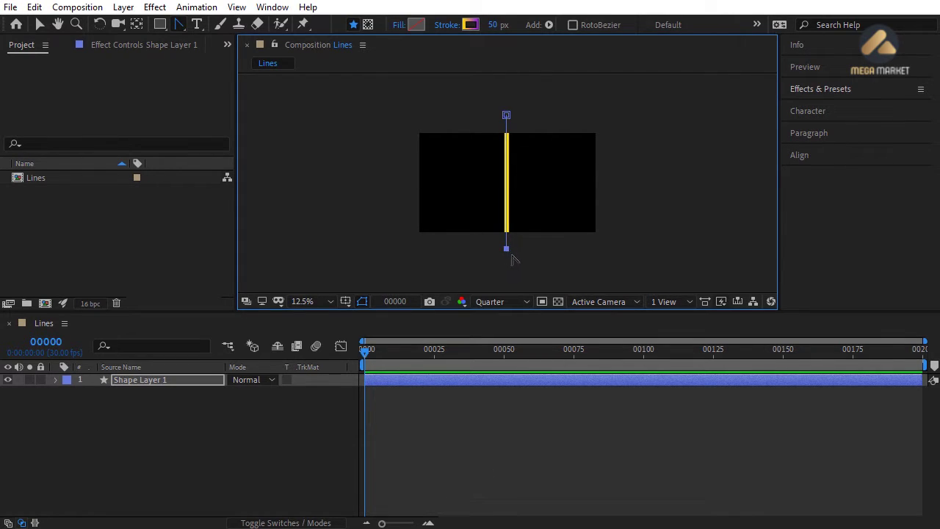
key(Down)
key(Down)
key(Down)
key(Down)
key(Down)
key(Down)
key(Down)
key(Down)
key(Down)
key(Down)
key(Down)
key(Down)
key(Down)
key(Down)
key(Down)
key(Down)
key(Down)
key(Down)
key(Down)
key(Down)
key(Down)
key(Down)
key(Down)
- Select the line's upper end point and nudge it farther above the frame
ctrl+click(506, 115)
key(Up)
key(Up)
key(Up)
key(Up)
key(Up)
key(Up)
key(Up)
key(Up)
key(Up)
key(Up)
key(Up)
key(Up)
key(Up)
key(Up)
key(Up)
key(Up)
key(Up)
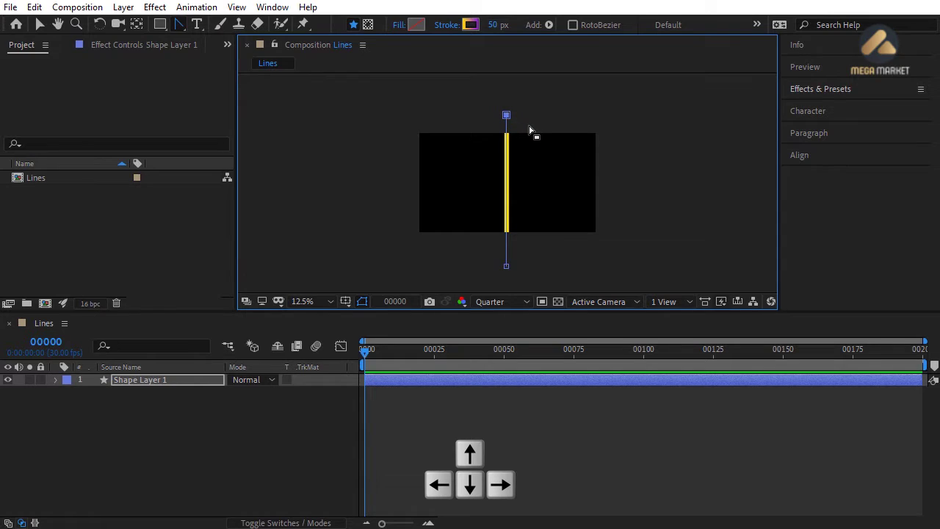
key(Up)
key(Up)
key(Up)
key(Up)
key(Up)
key(Up)
key(Up)
key(Up)
key(Up)
key(Up)
key(Up)
key(Up)
key(Up)
key(Up)
key(Up)
key(Up)
key(Up)
key(Up)
key(Up)
key(Up)
- Nudge the line's lower end point down again to lengthen the line below the frame
ctrl+click(506, 266)
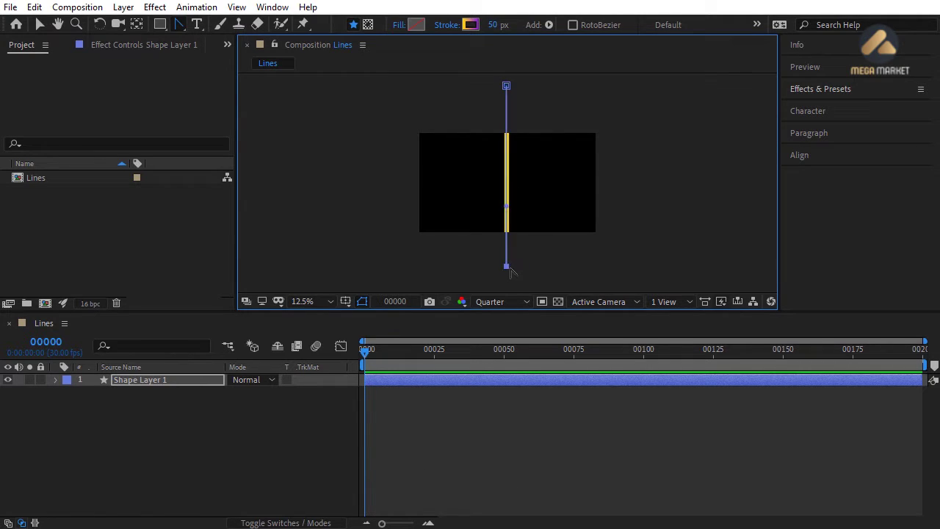
key(Down)
key(Down)
key(Down)
key(Down)
key(Down)
key(Down)
key(Down)
key(Down)
key(Down)
key(Down)
key(Down)
key(Down)
key(Down)
key(Down)
key(Down)
key(Down)
- Examine the hex colours of the first and last stops in the stroke's linear gradient
click(470, 25)
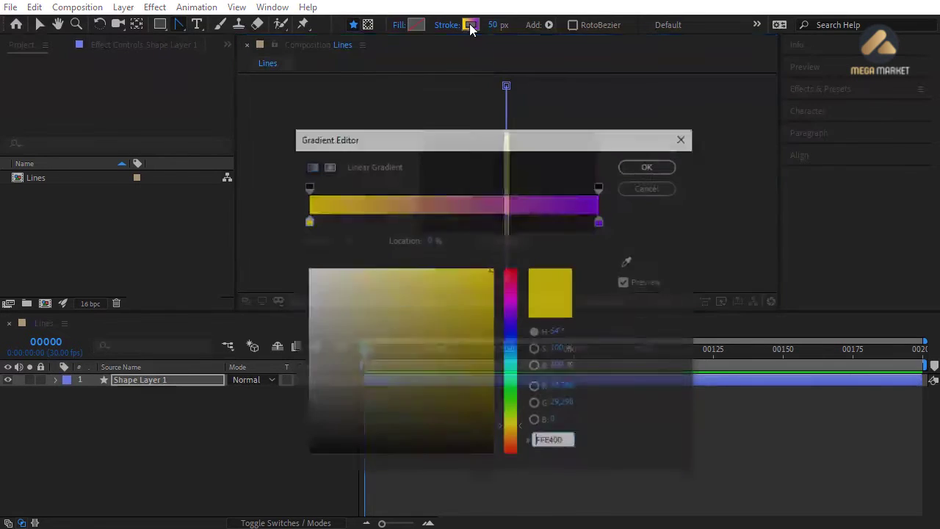
click(301, 225)
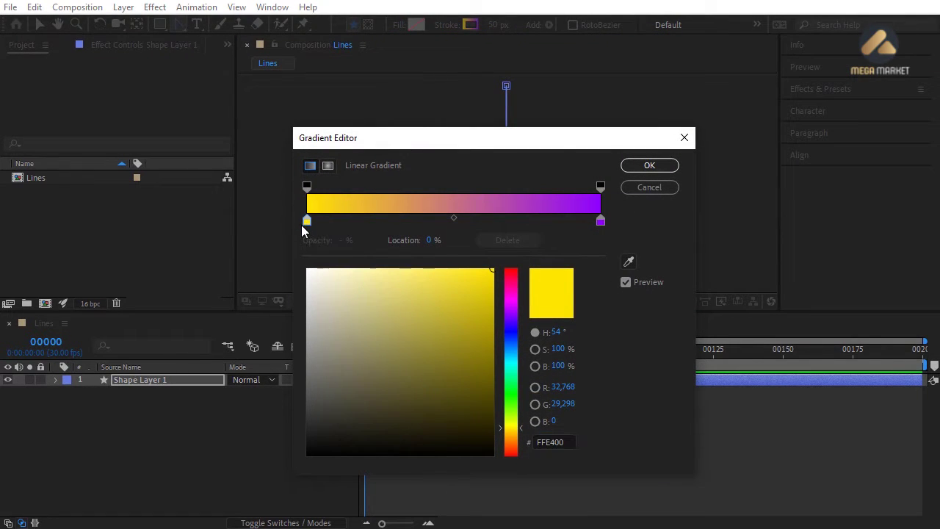
drag(567, 442, 534, 443)
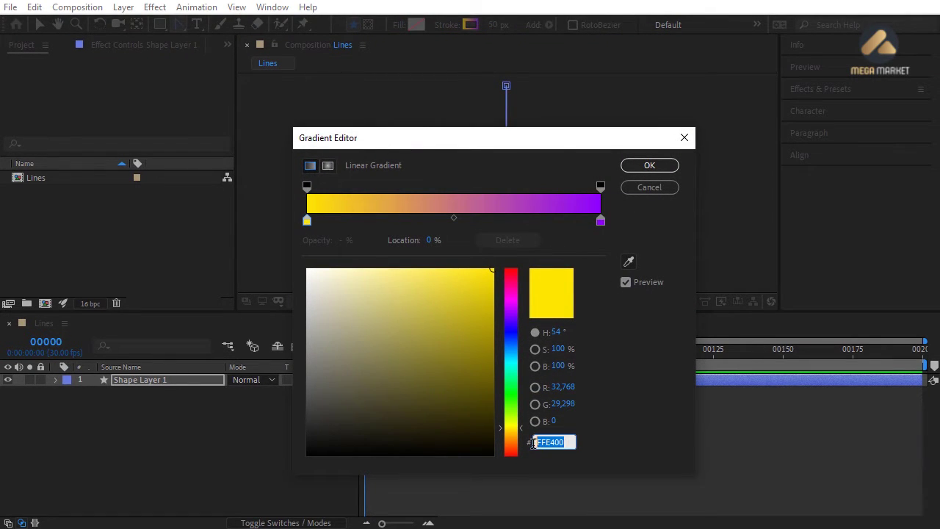
click(585, 450)
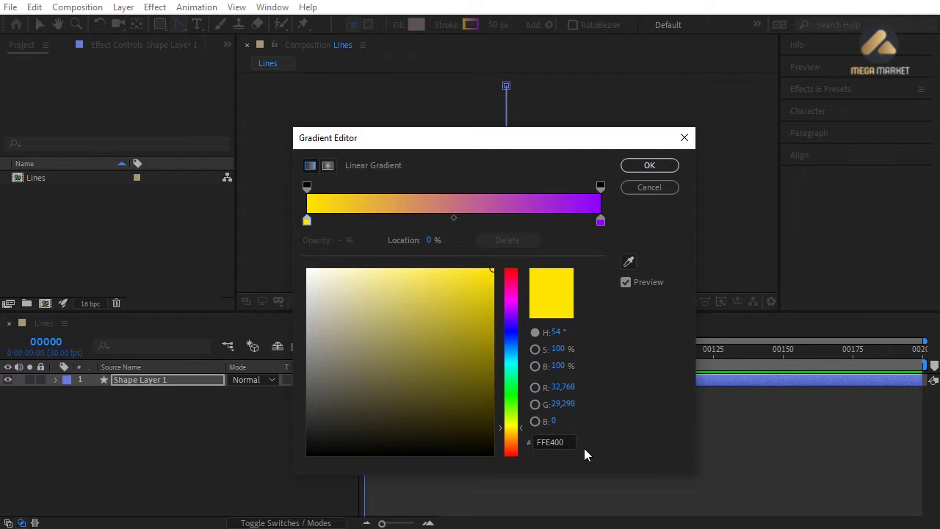
click(600, 225)
drag(566, 442, 535, 443)
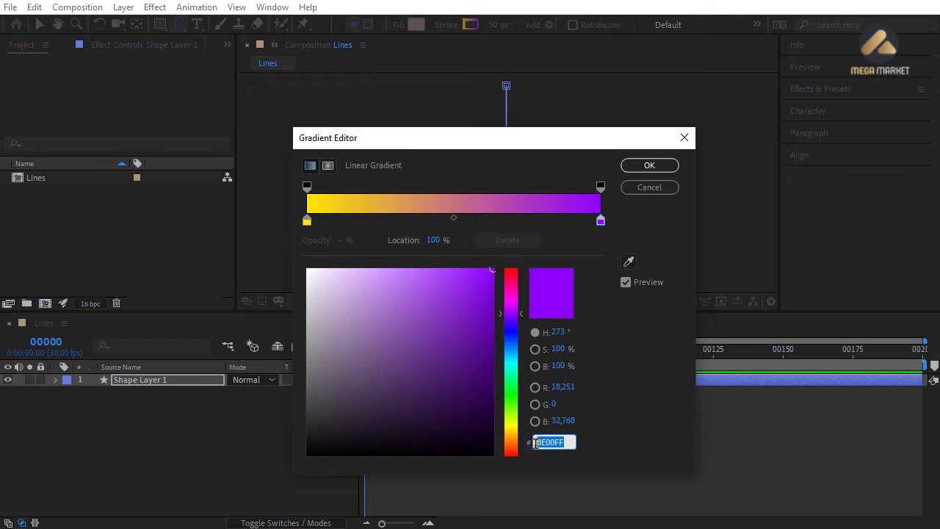
click(611, 450)
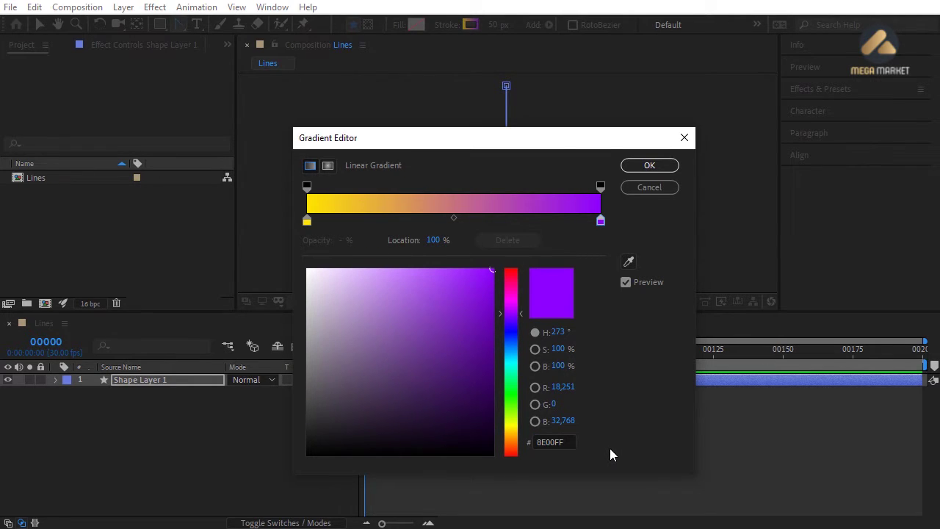
click(636, 166)
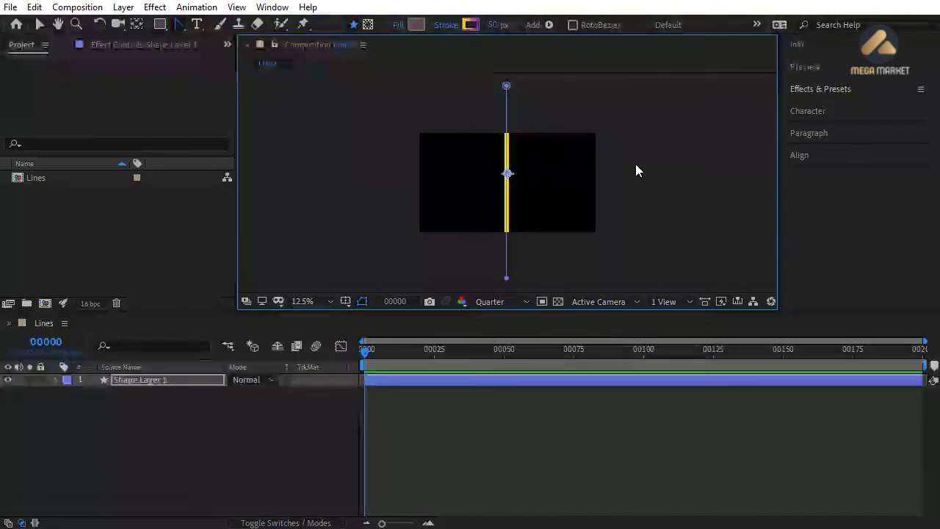
- Center the shape layer's anchor point in its content and center the layer in the composition
click(146, 378)
key(ctrl+alt+Home)
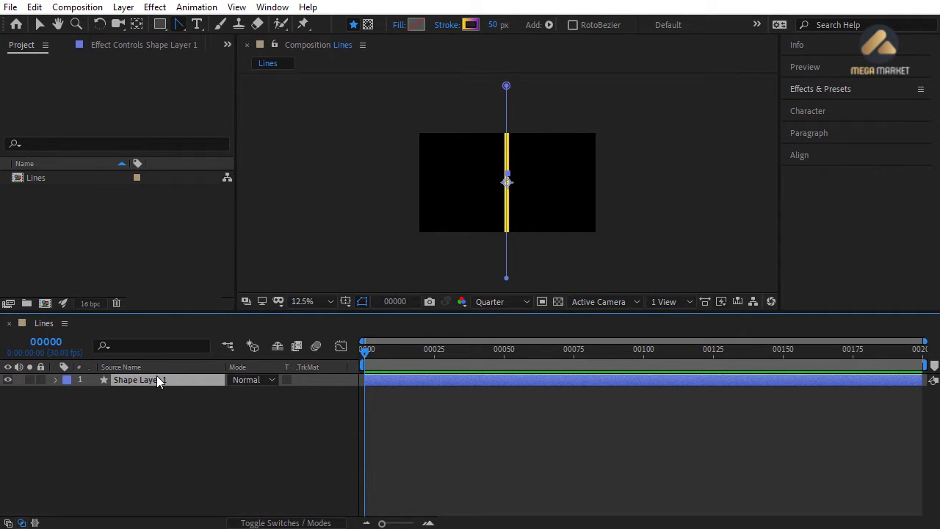
key(ctrl+Home)
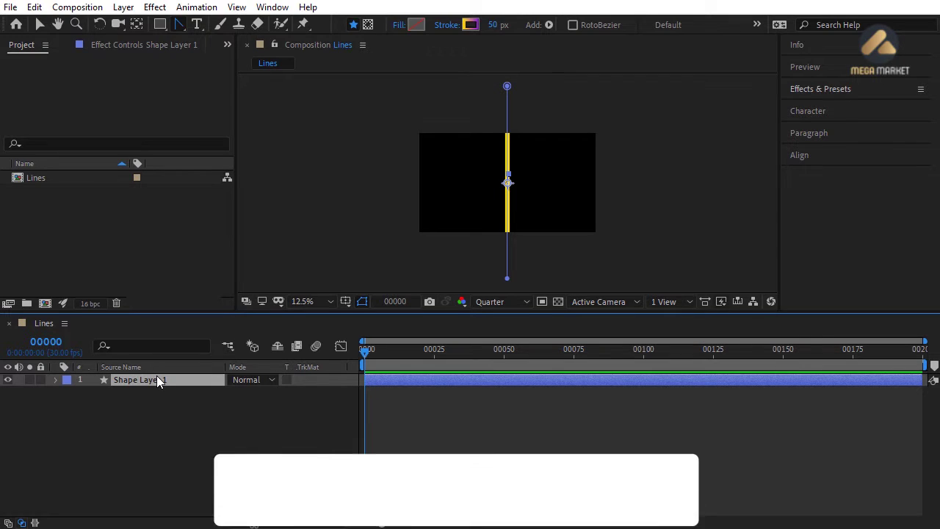
- Rename the shape layer as Line-01 and display the layer switches in the timeline
click(163, 403)
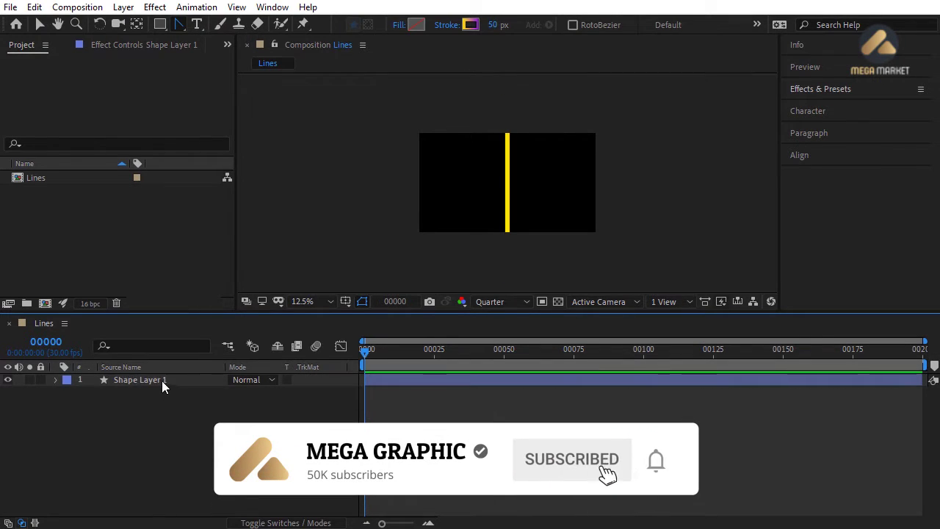
click(162, 381)
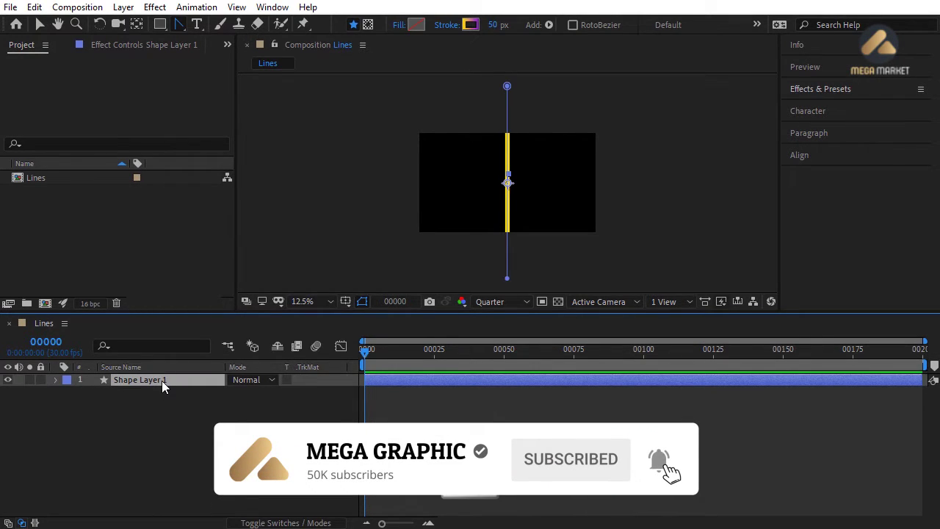
key(Return)
text(Line-01)
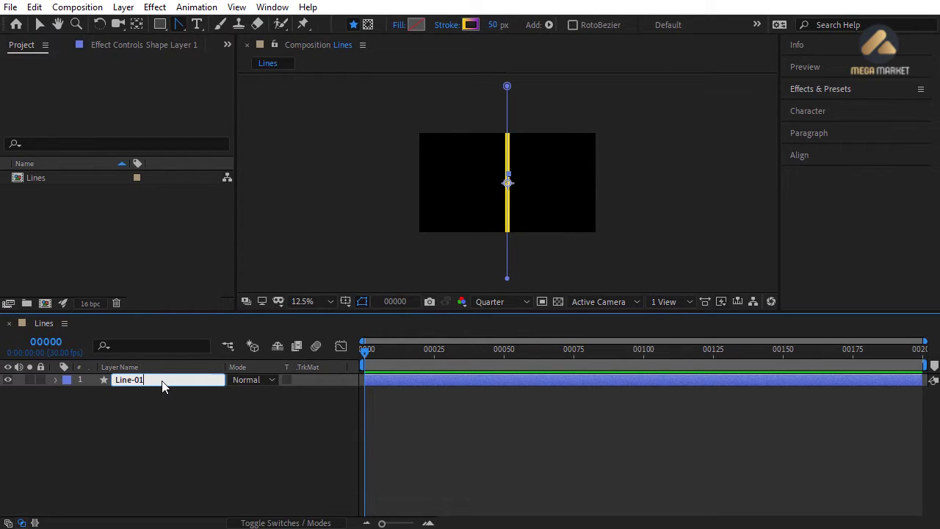
key(Return)
click(290, 521)
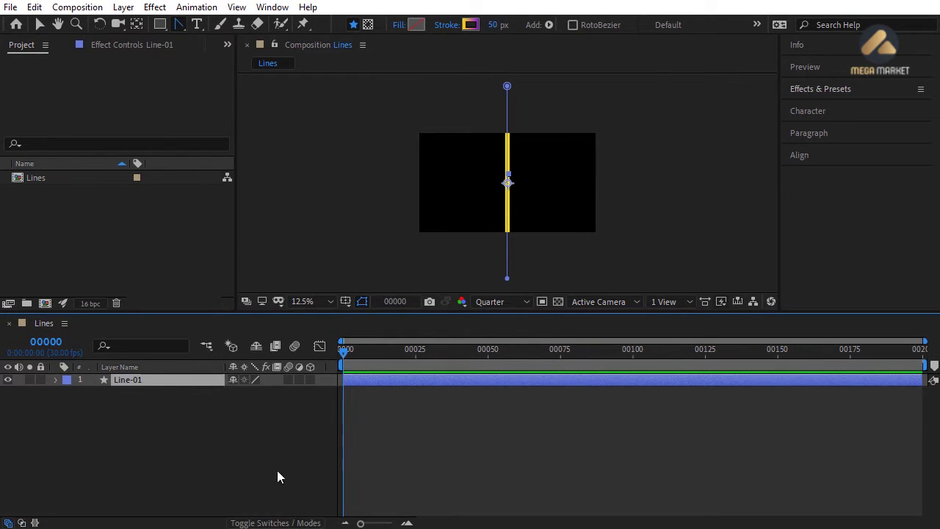
click(268, 458)
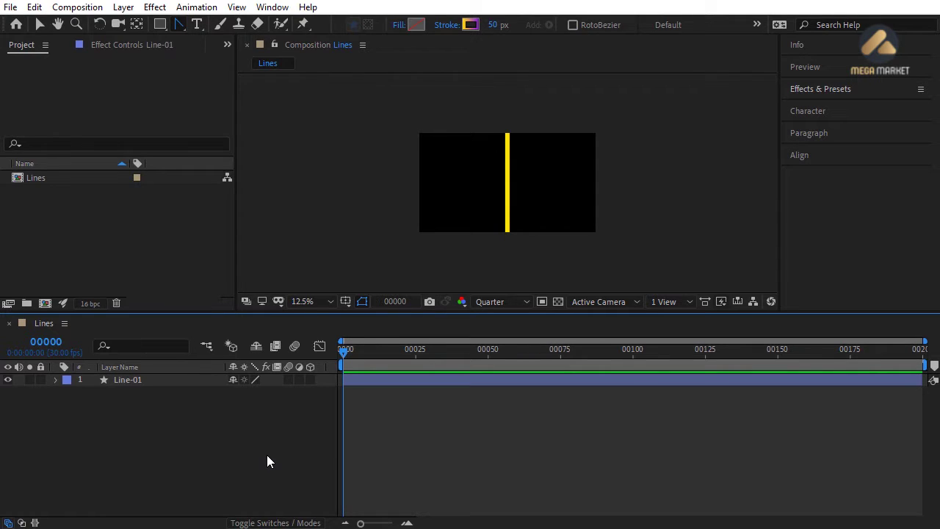
- Add a Stroke Width keyframe of 0 at frame 15 to the Line-01 layer's Gradient Stroke 1
click(159, 382)
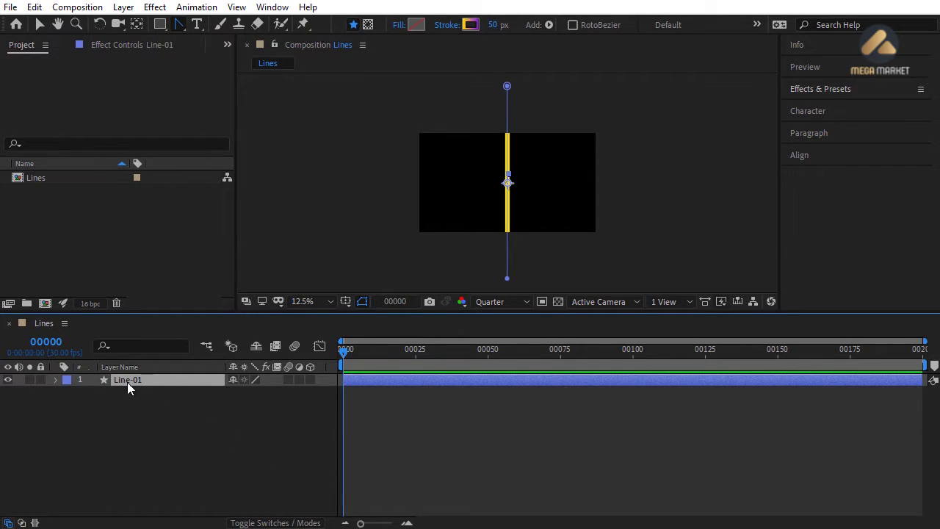
click(57, 379)
click(69, 393)
click(81, 405)
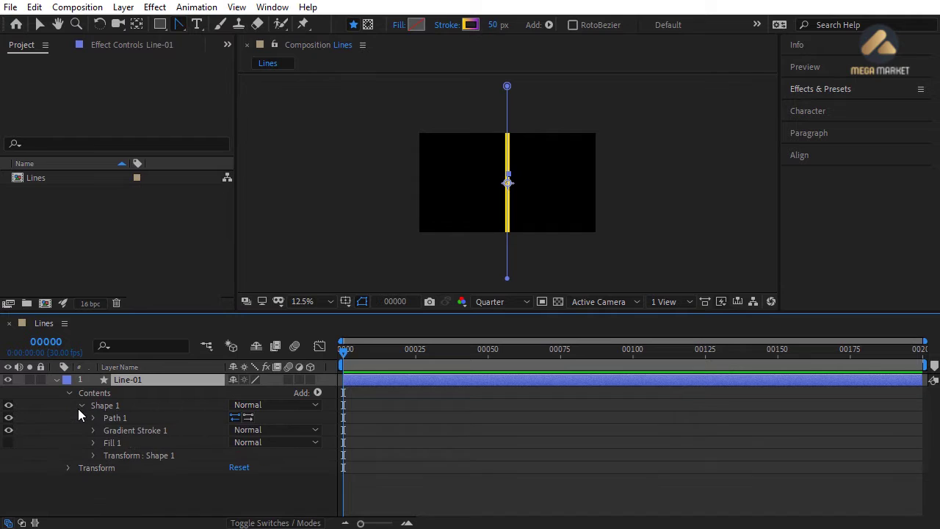
click(92, 431)
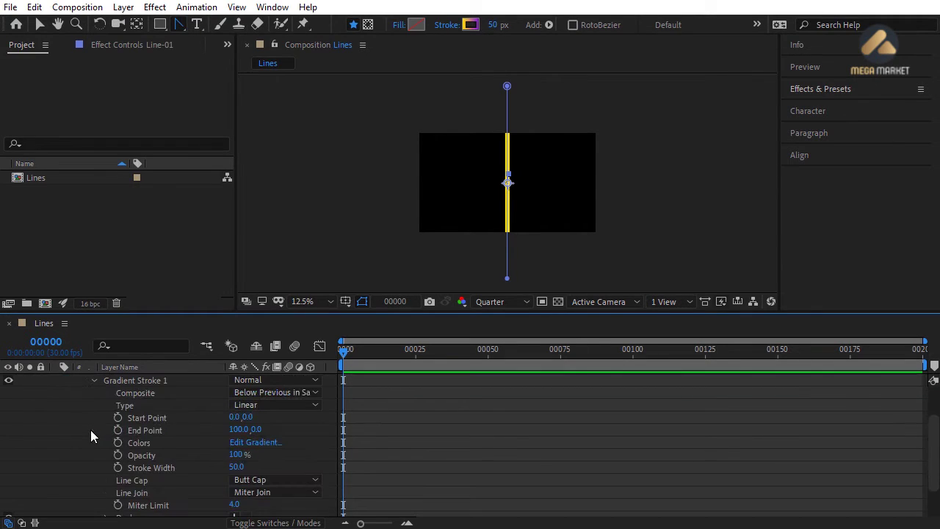
click(150, 469)
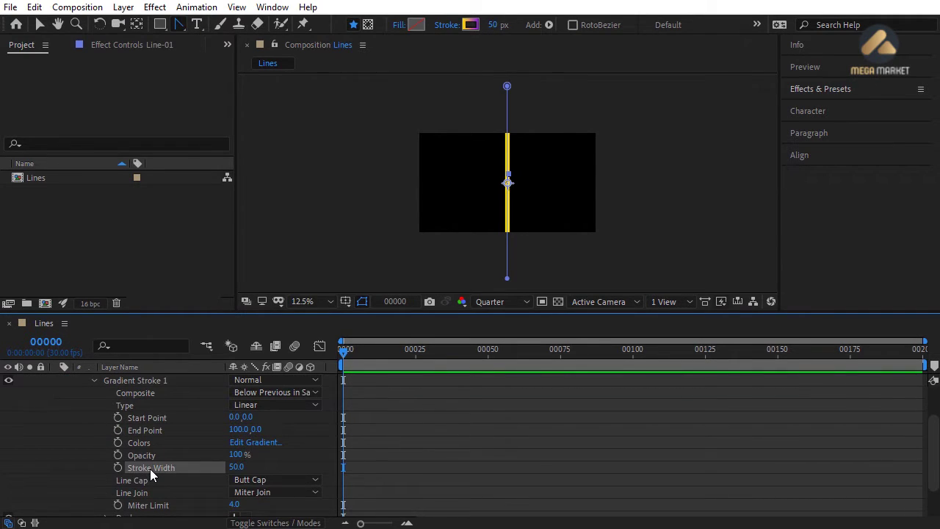
drag(346, 351, 388, 354)
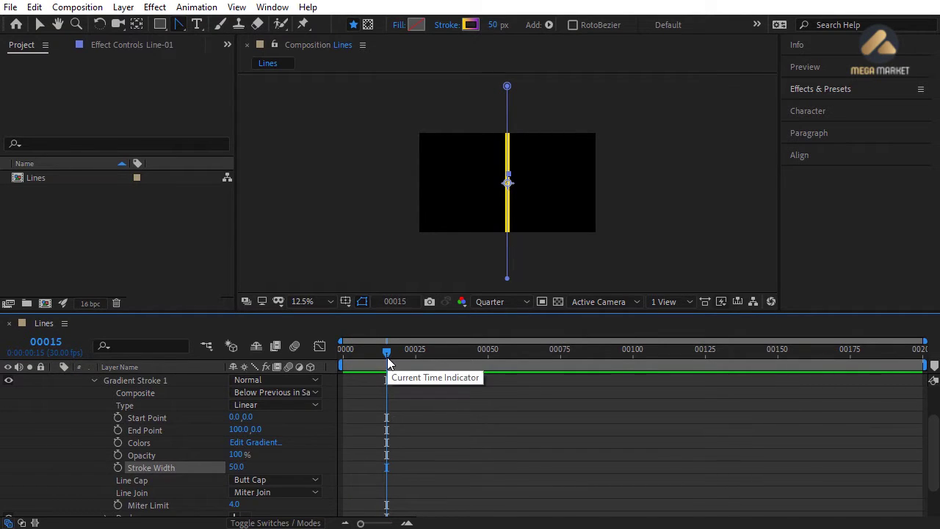
click(236, 467)
text(0)
key(Return)
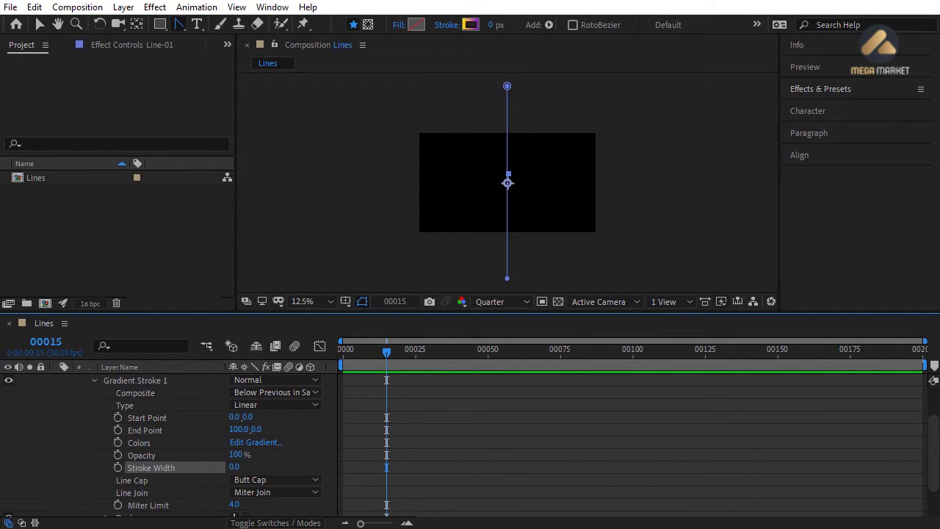
click(118, 469)
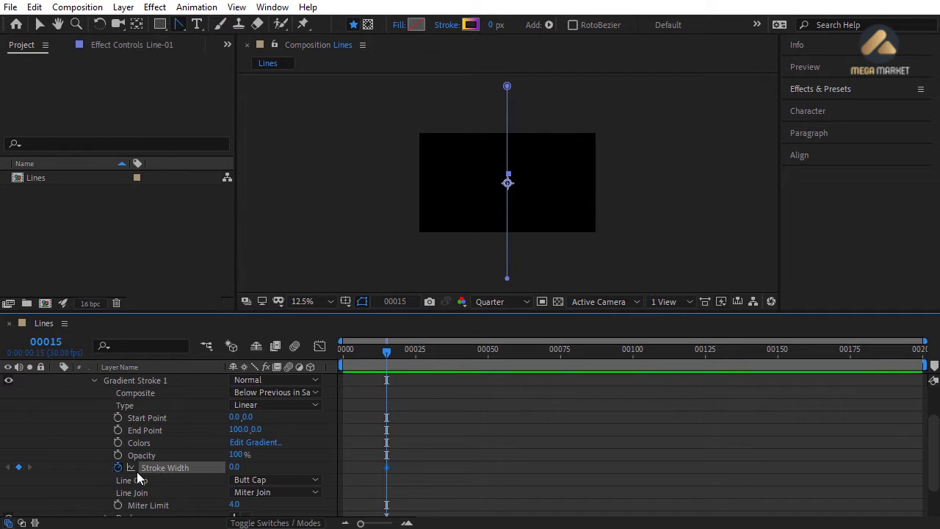
- Add a Stroke Width keyframe of 200 at frame 45
drag(394, 349, 474, 351)
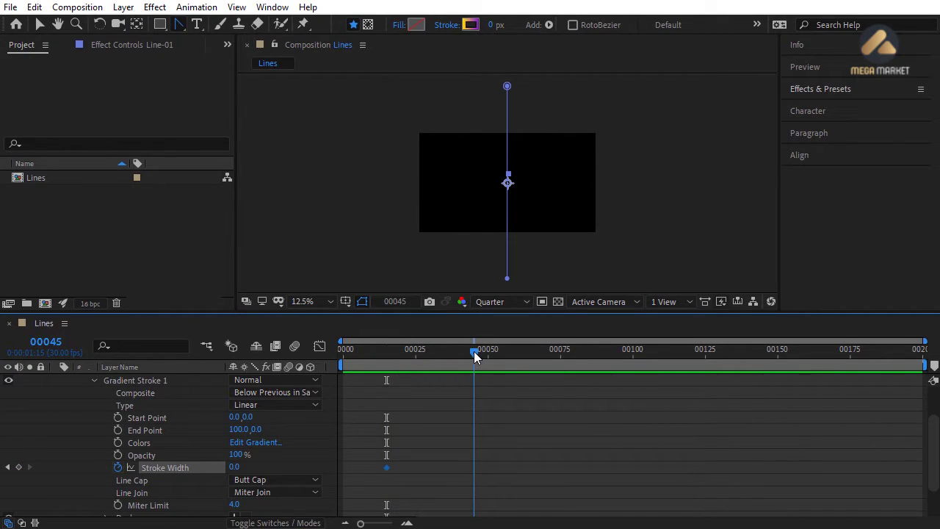
drag(231, 471, 324, 471)
click(238, 467)
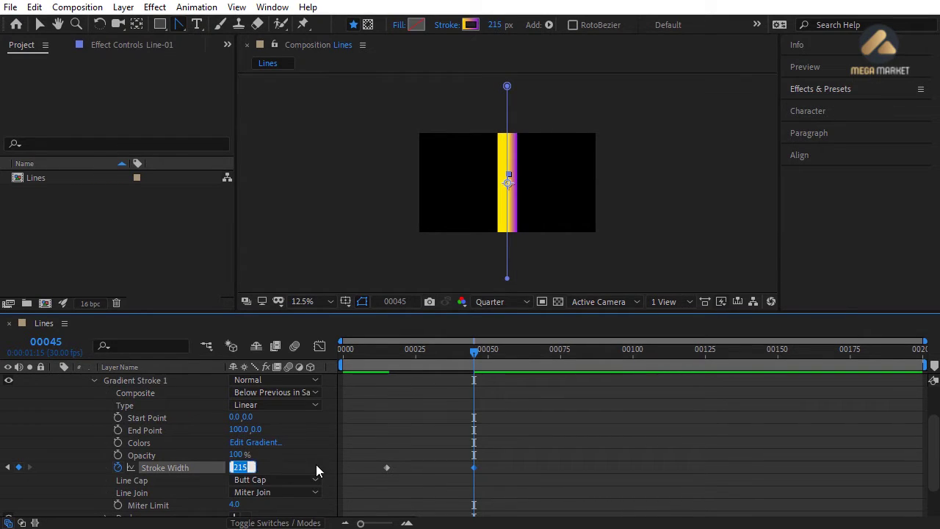
text(200)
key(Return)
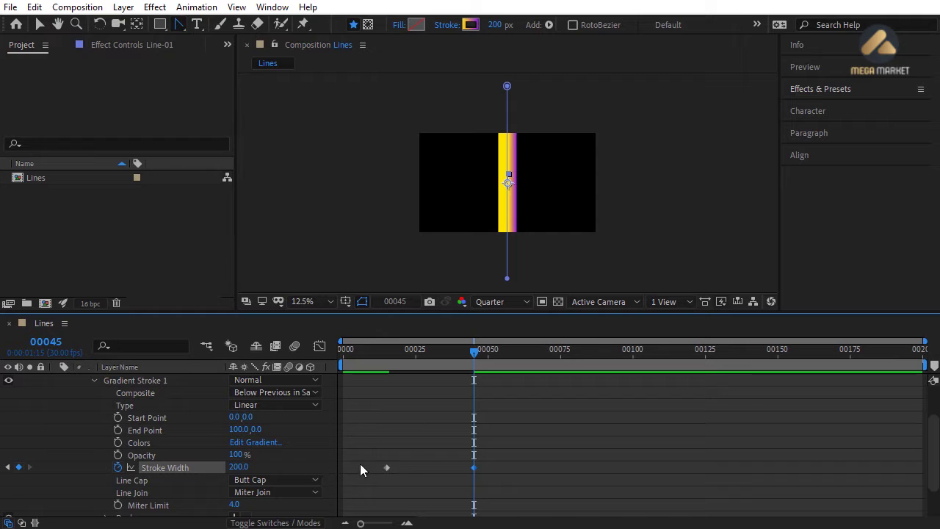
- Add a Stroke Width keyframe at frame 55 that holds the value of 200
drag(384, 350, 474, 354)
click(415, 396)
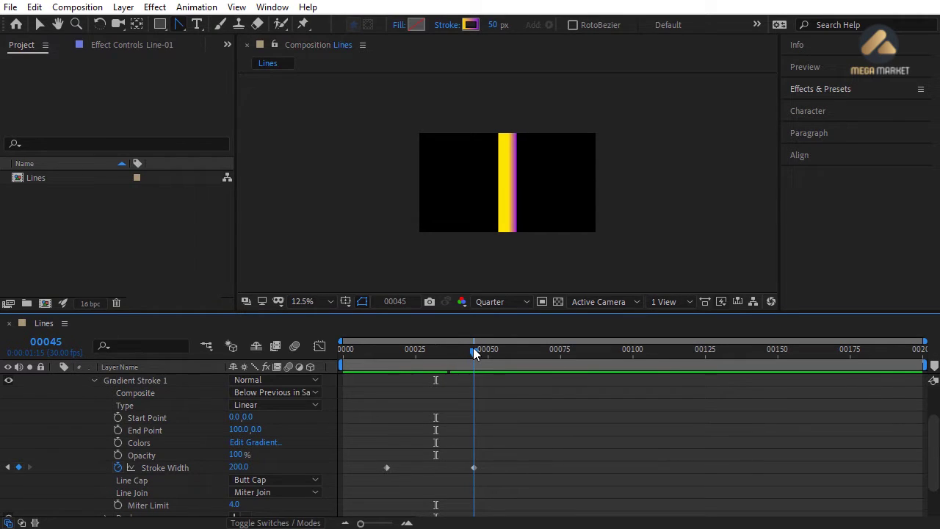
drag(475, 353, 502, 352)
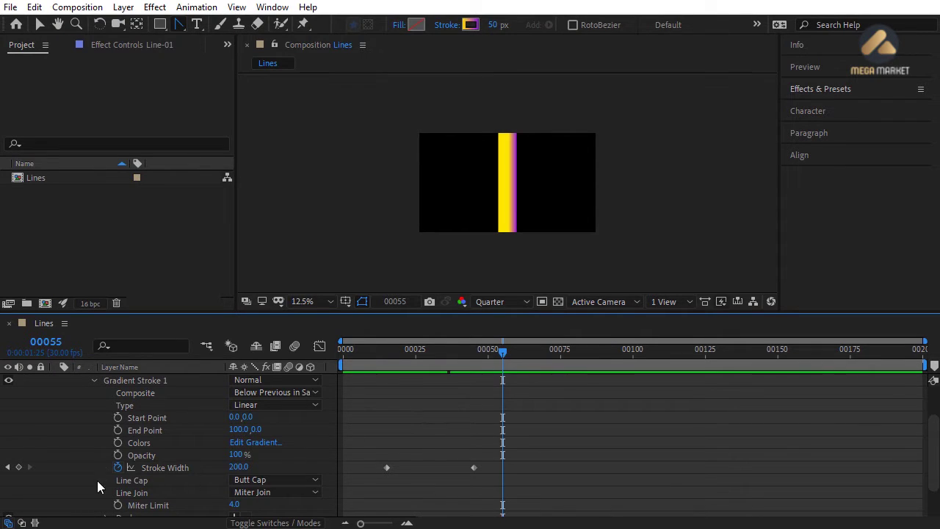
click(18, 467)
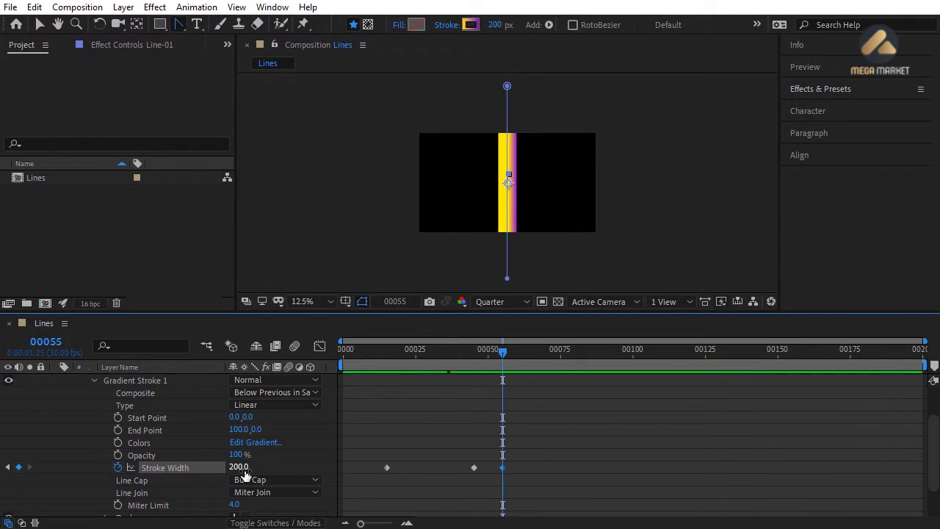
- Add a Stroke Width keyframe of 0 at frame 85 and scrub through the animation
key(Page_Down)
drag(548, 352, 593, 356)
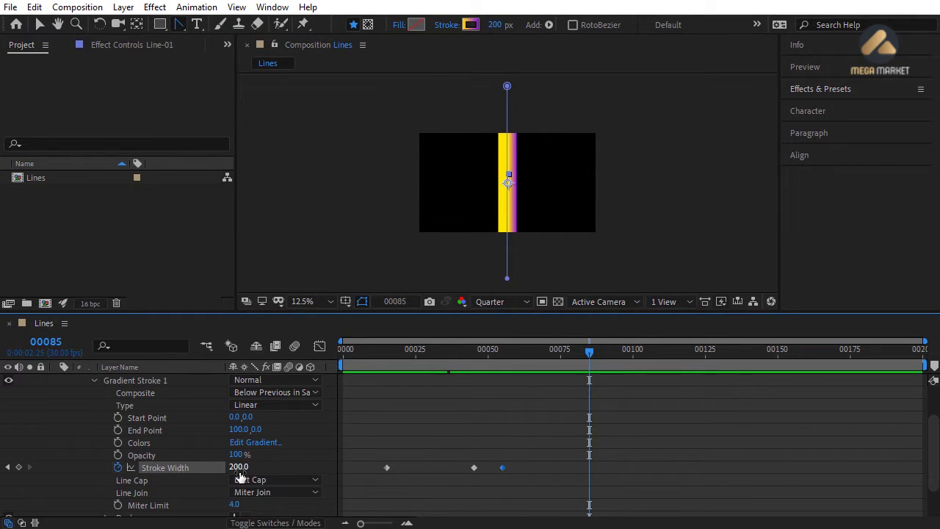
click(239, 467)
text(0)
key(Return)
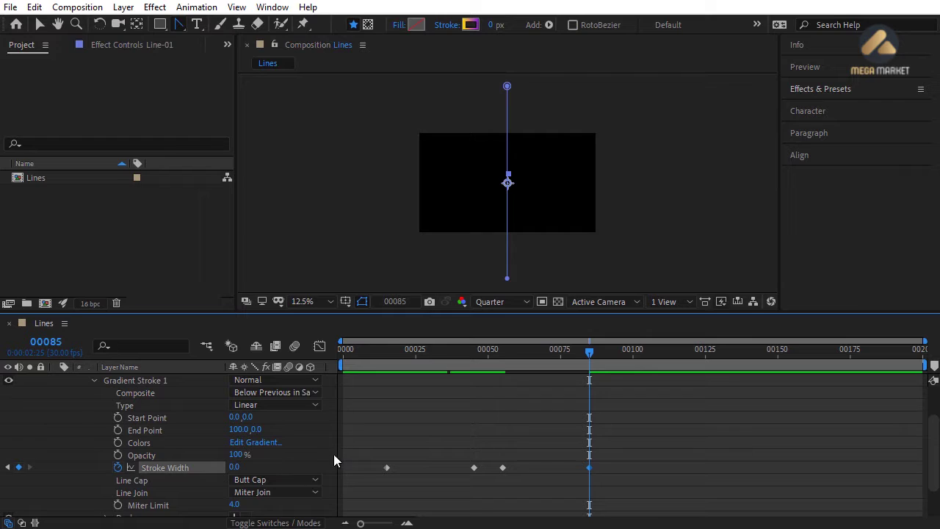
click(391, 369)
drag(384, 350, 590, 354)
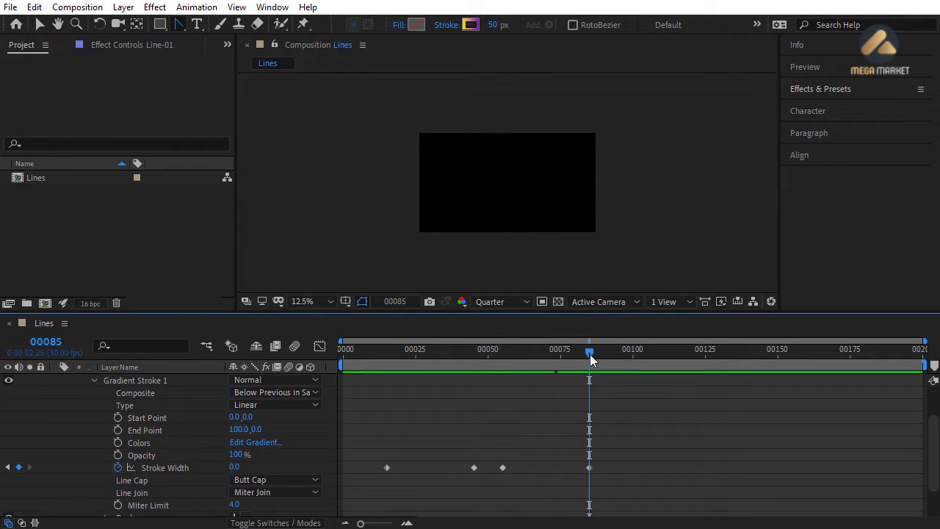
- Apply Easy Ease to all four Stroke Width keyframes
drag(624, 452, 382, 480)
right_click(386, 468)
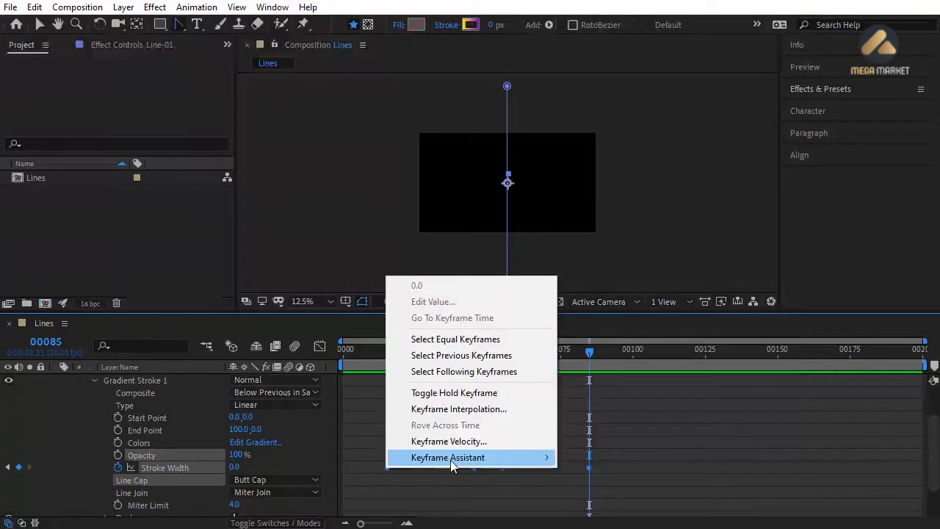
mouse_move(451, 456)
key(F9)
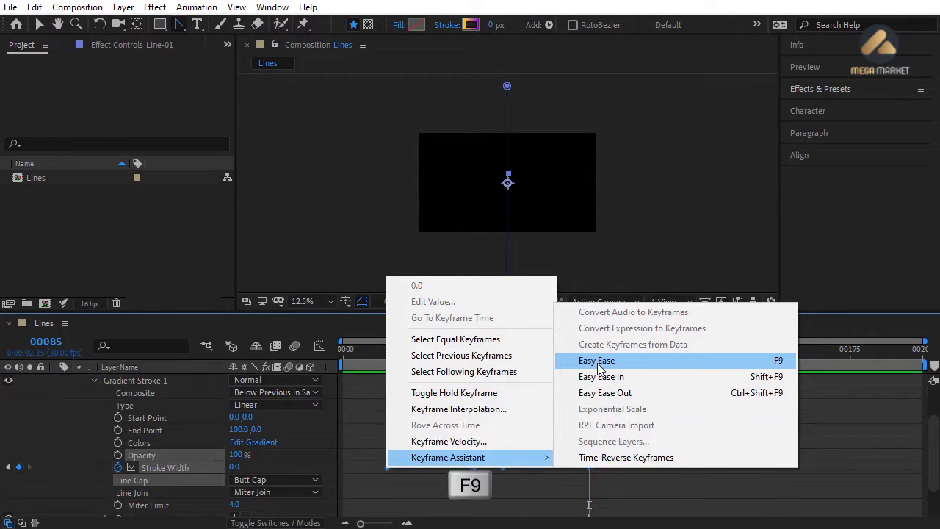
click(598, 364)
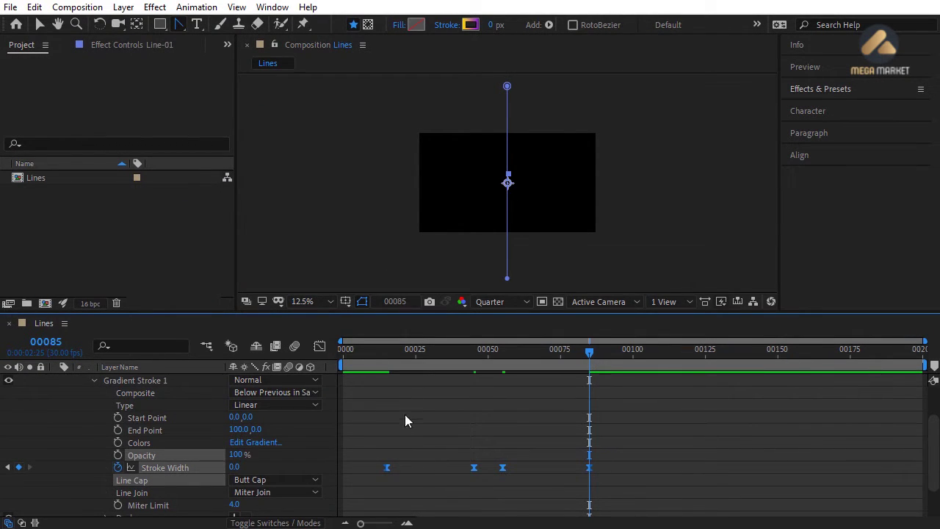
- Review the Stroke Width speed curve and raise the incoming velocity influence of the keyframe at frame 45
click(315, 348)
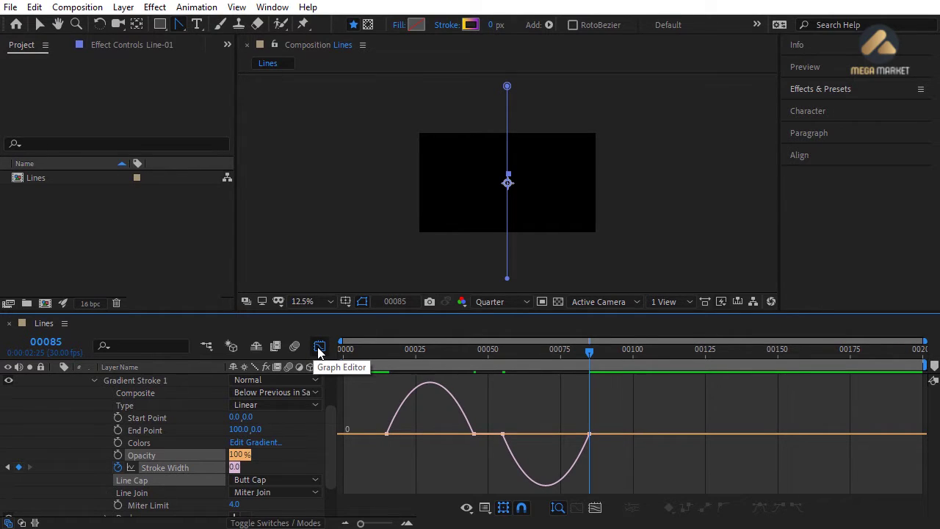
drag(466, 421, 478, 436)
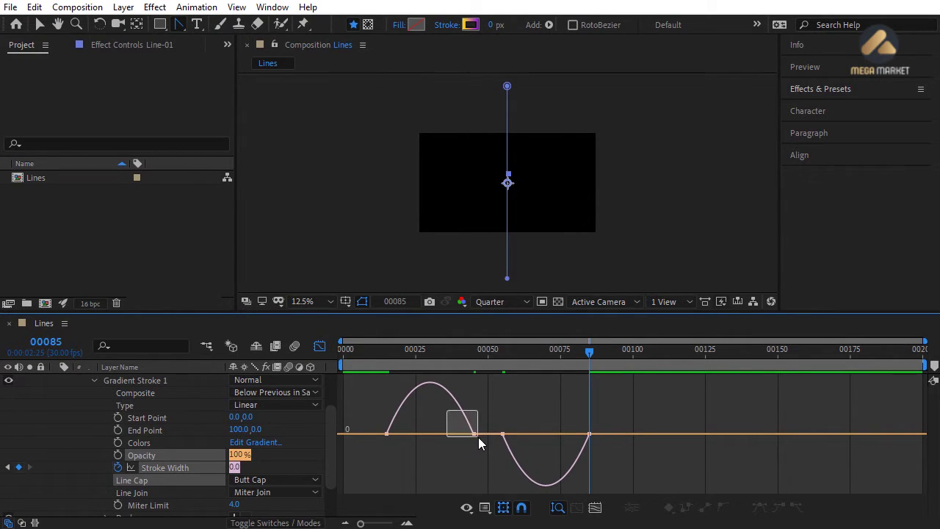
key(v)
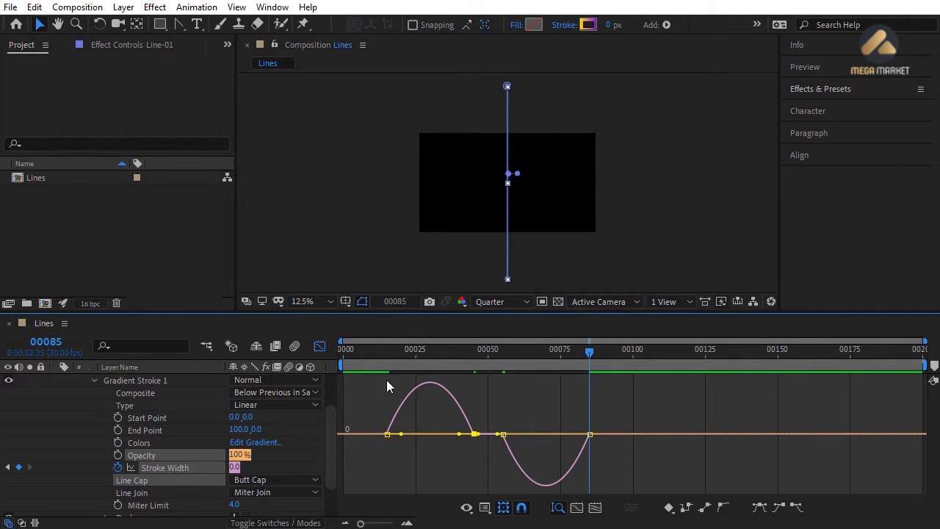
click(319, 346)
click(486, 474)
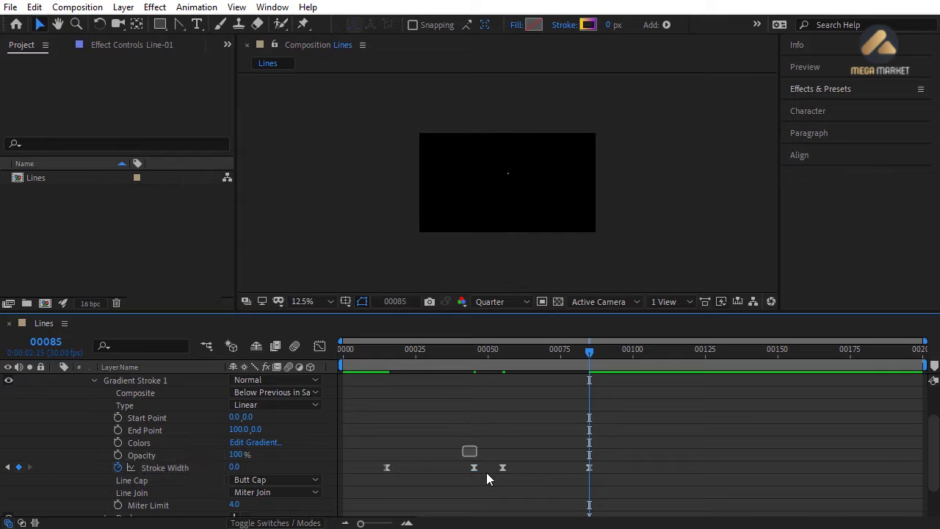
click(474, 468)
right_click(473, 468)
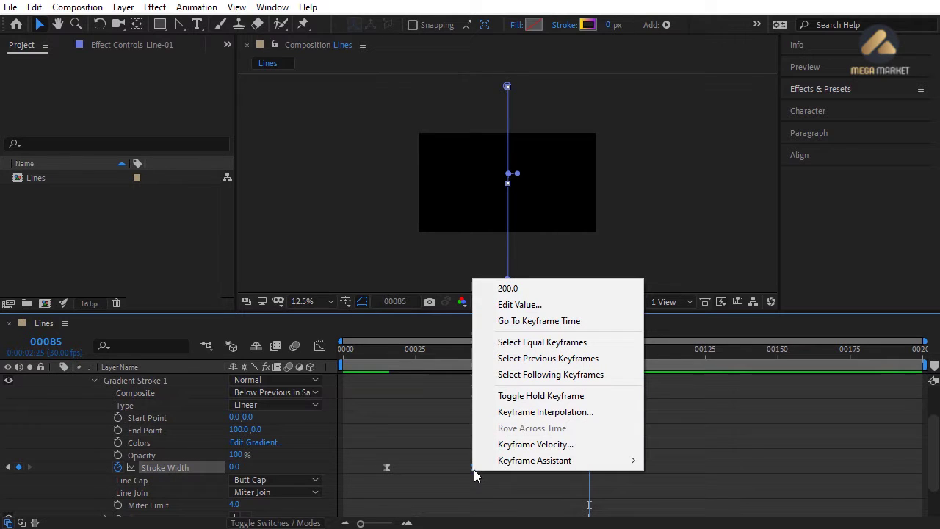
click(544, 446)
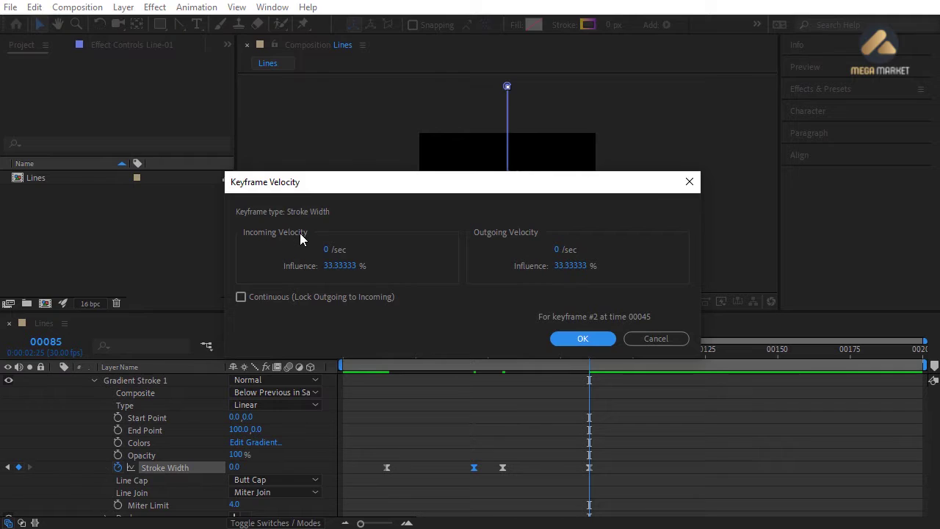
click(347, 267)
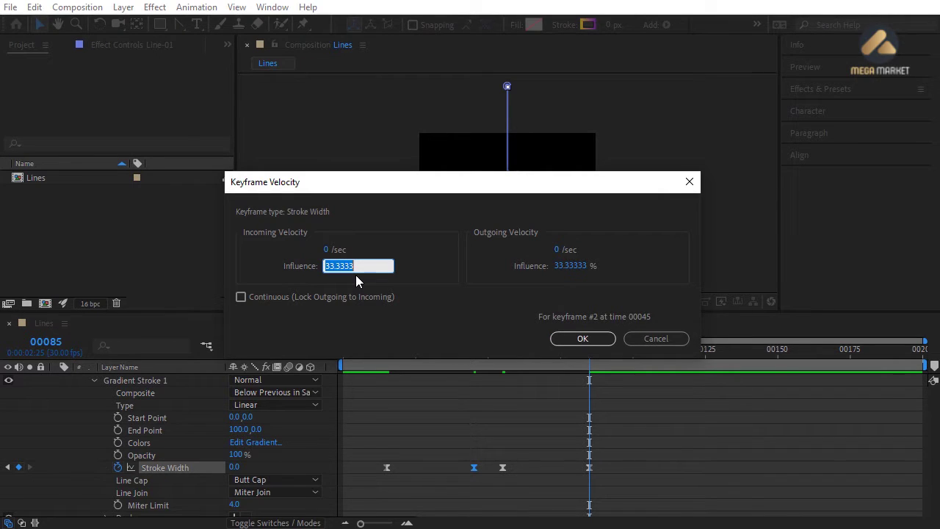
key(Return)
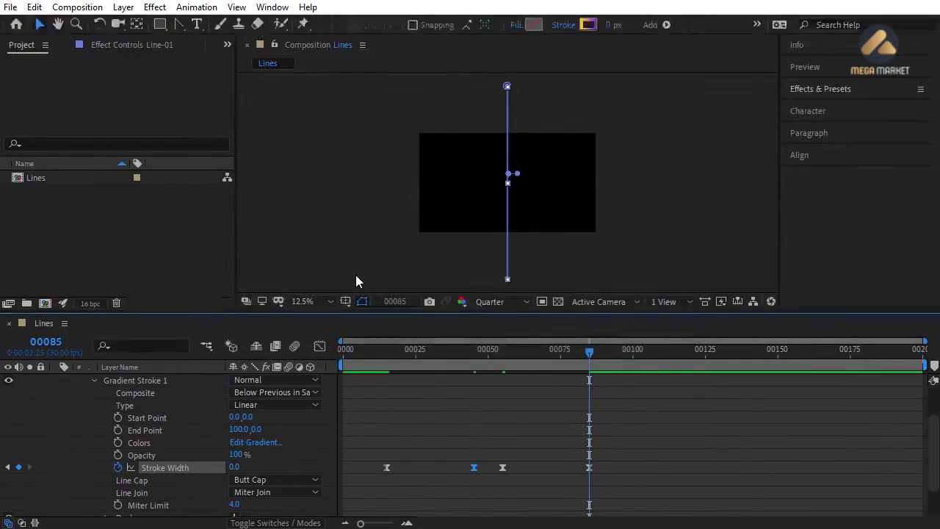
- Set the outgoing velocity influence of the frame 55 Stroke Width keyframe to 75% and check the speed curve
click(502, 467)
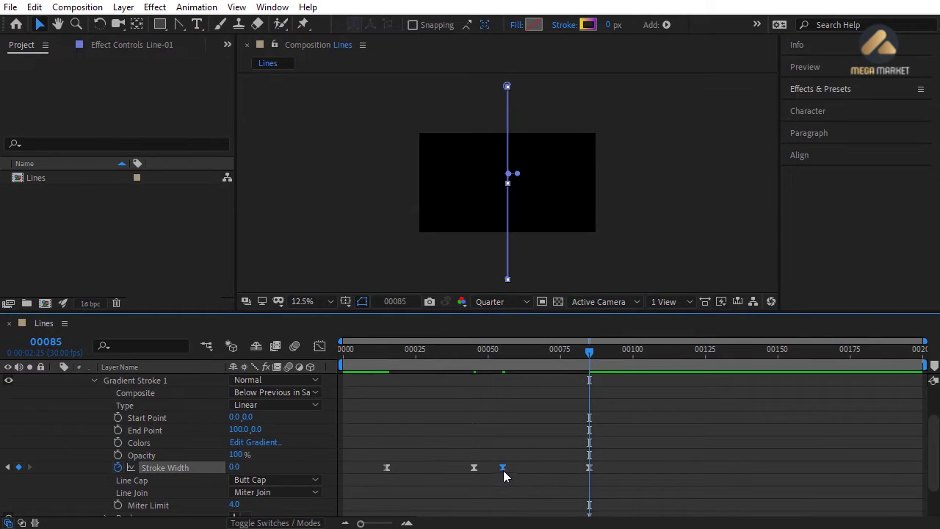
right_click(502, 467)
click(544, 444)
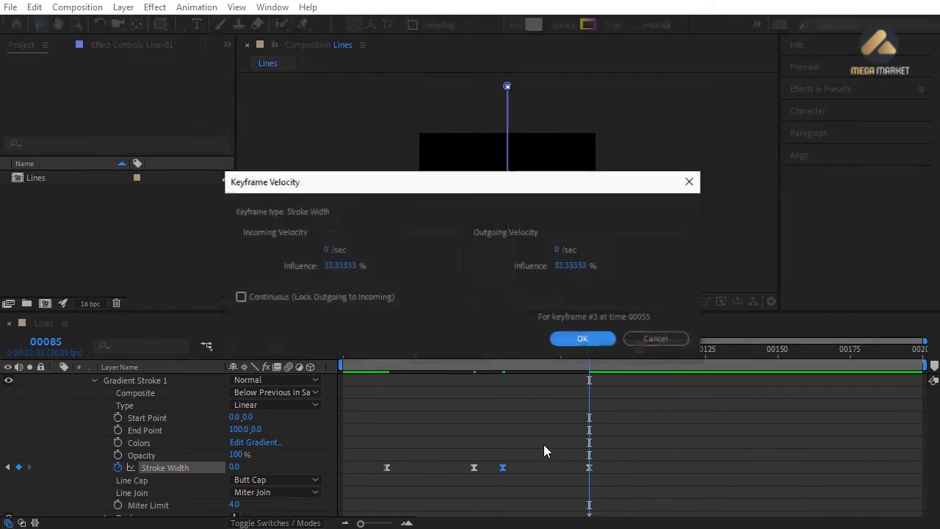
click(566, 266)
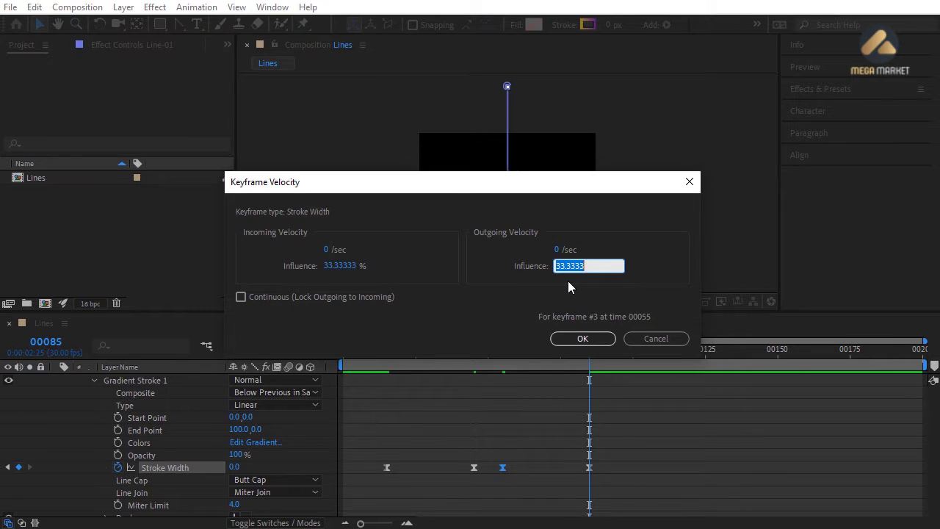
text(75)
key(Return)
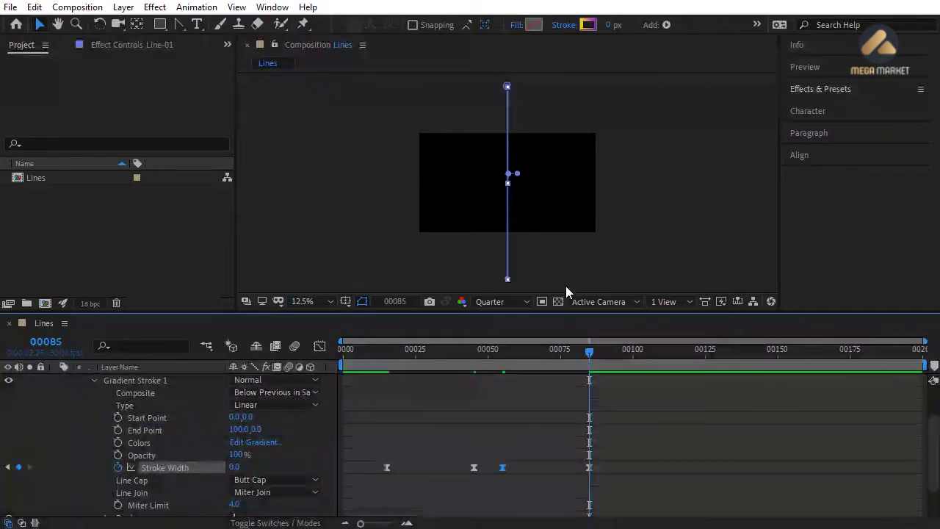
click(320, 345)
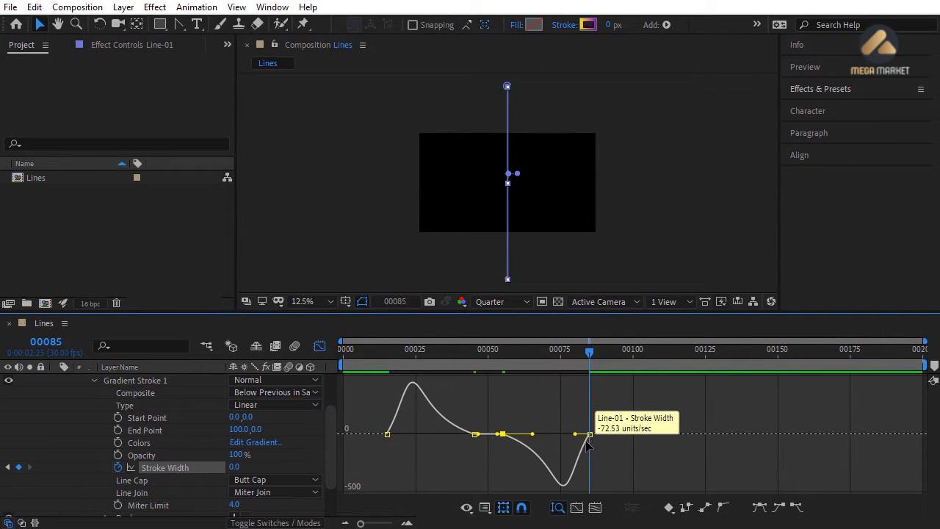
click(320, 346)
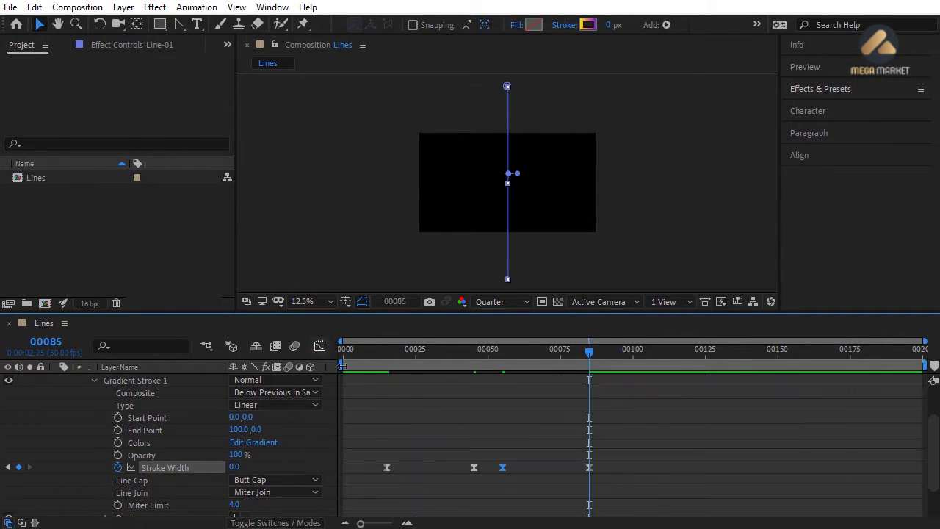
click(450, 424)
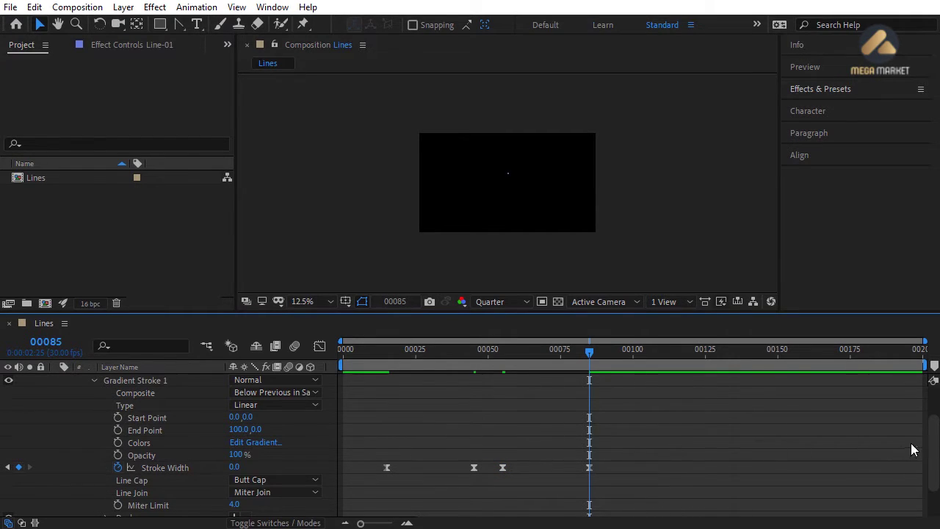
- Add a Repeater to the Line-01 layer's contents, collapse Gradient Stroke 1 and expand the repeater's properties
scroll(932, 436, up, 3)
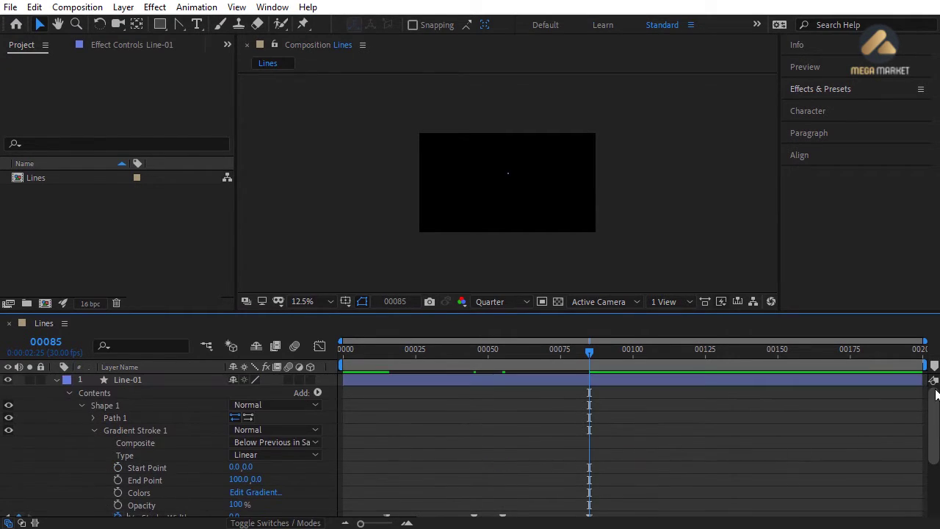
click(317, 392)
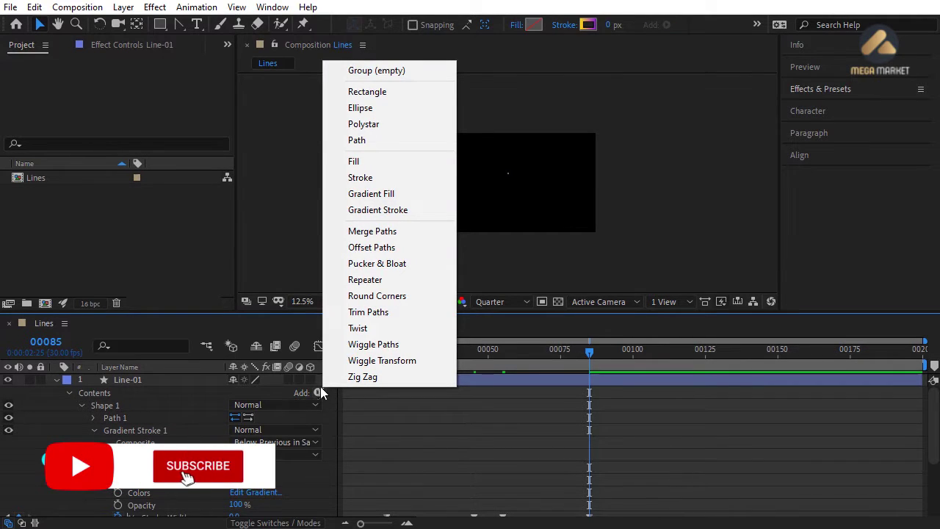
click(364, 280)
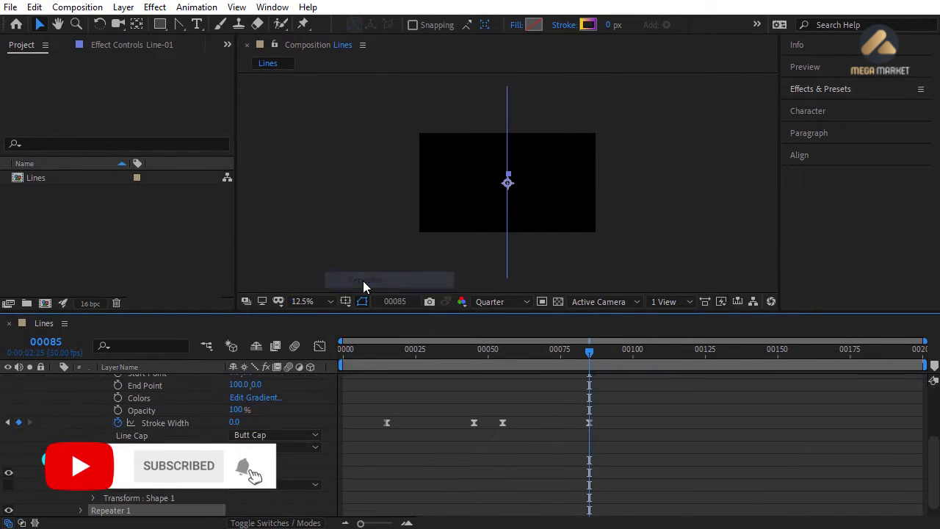
scroll(926, 404, up, 5)
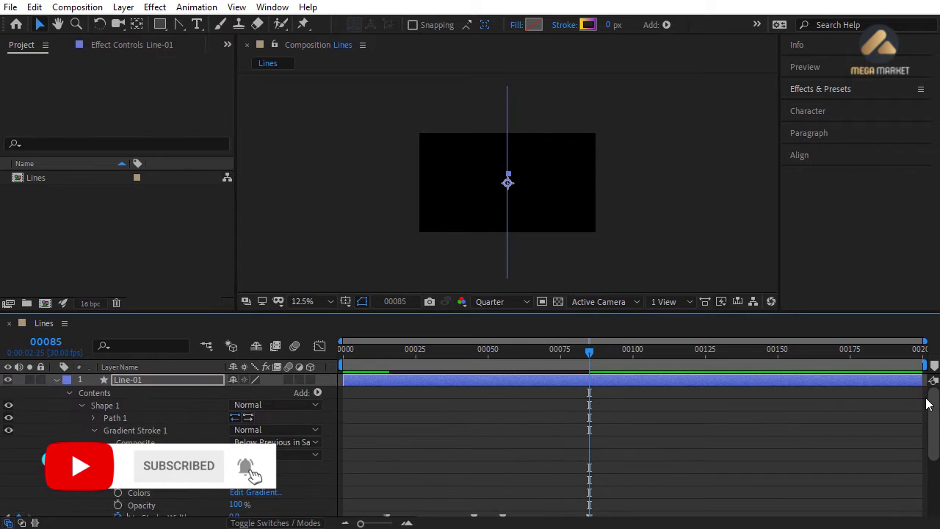
click(93, 430)
click(81, 468)
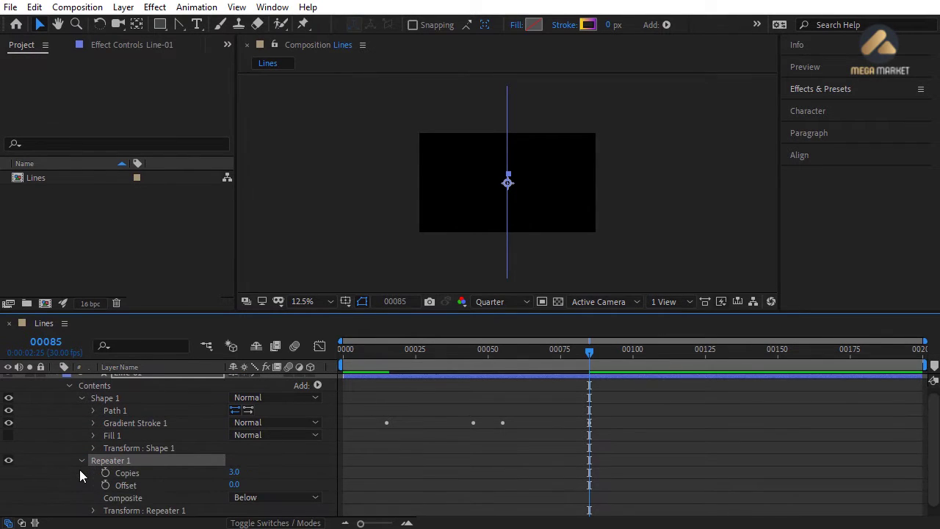
- Set the repeater's Copies to 15 with the current time at frame 41
drag(234, 473, 276, 473)
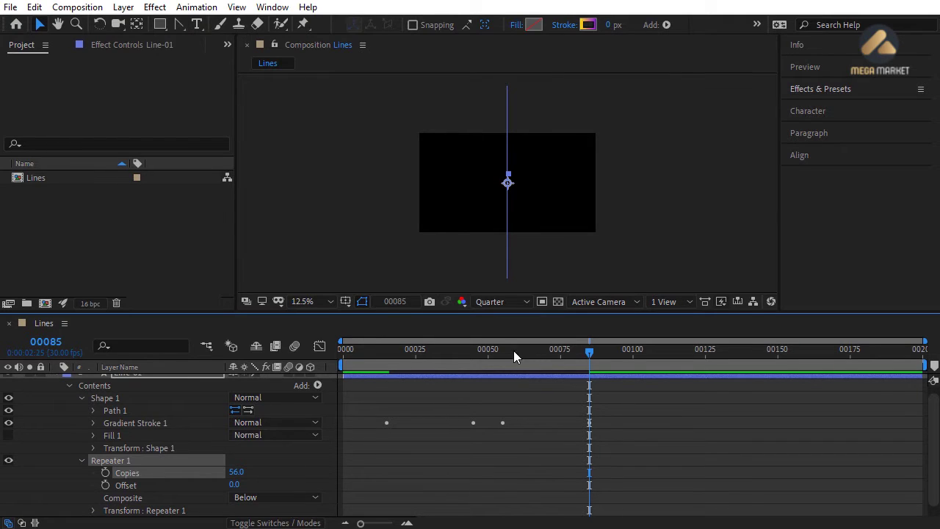
drag(487, 351, 462, 353)
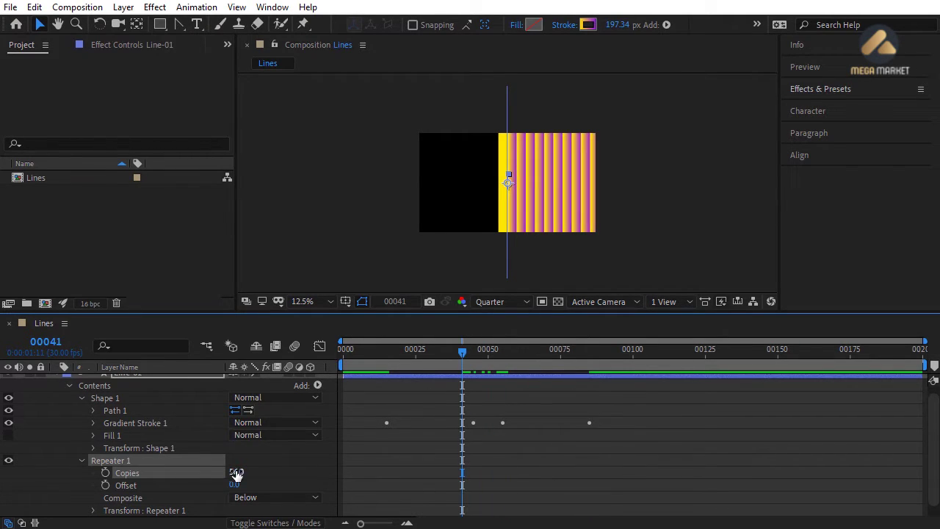
click(236, 474)
text(15)
key(Return)
- Set the repeater's Offset to -15 so the line copies start on the left side of the composition
drag(235, 490, 191, 490)
click(239, 485)
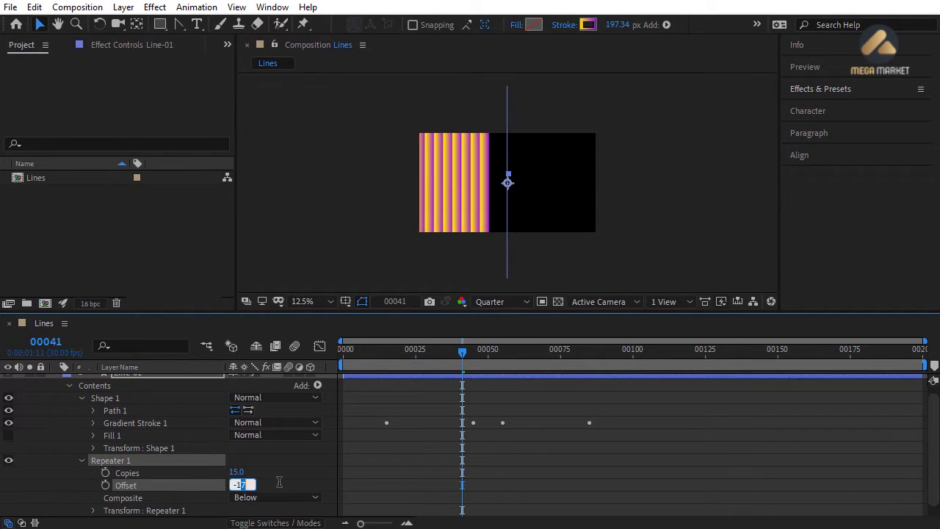
text(-15)
key(Return)
click(362, 481)
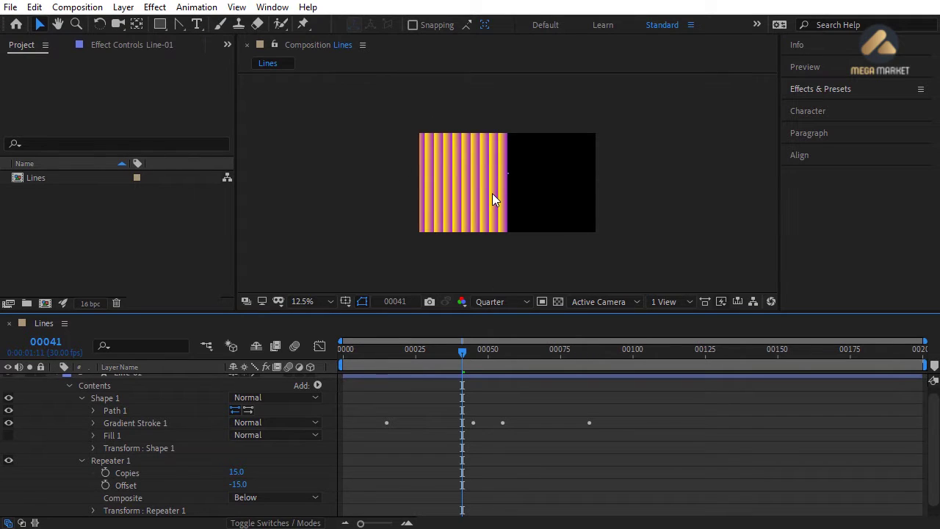
- Increase the repeater's Copies to 30 so the lines fill the full composition width
click(236, 473)
drag(236, 473, 247, 474)
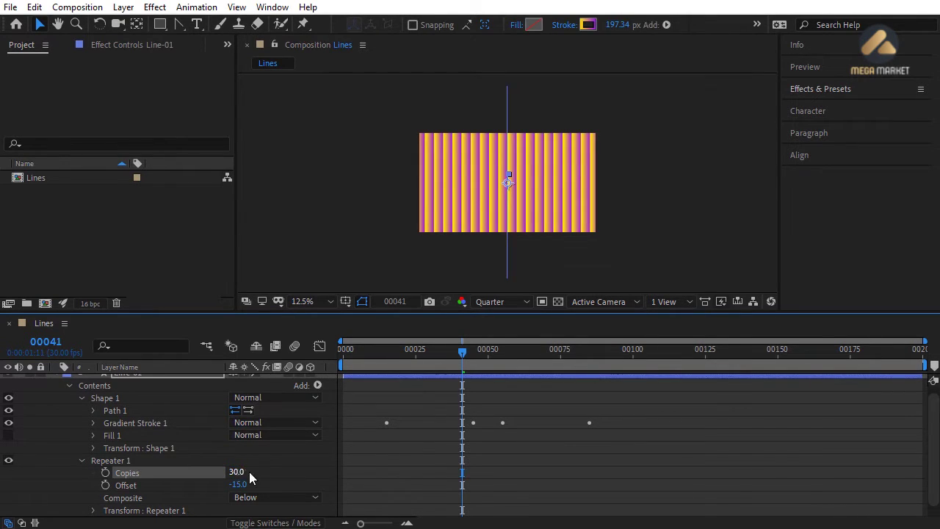
click(259, 471)
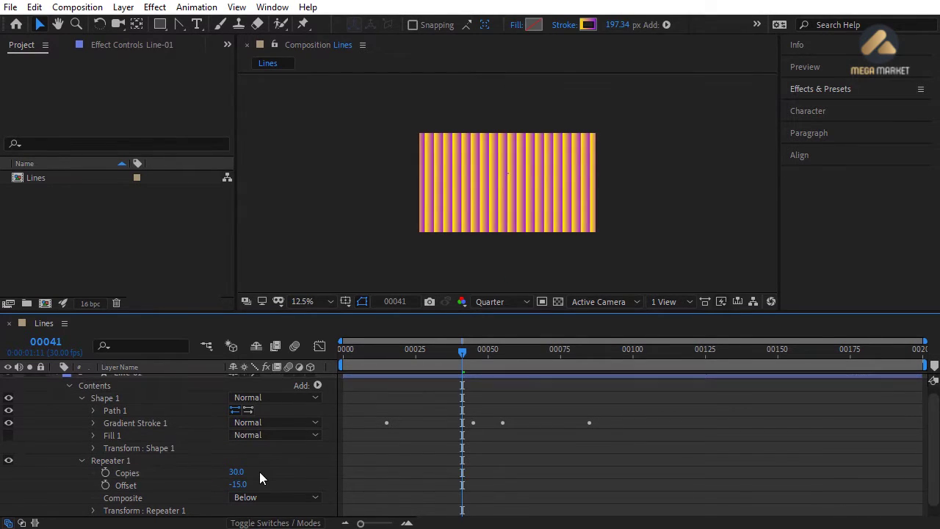
- Set the Line-01 layer's Rotation to -20° with the composition view fitted to the viewer
click(312, 300)
click(312, 45)
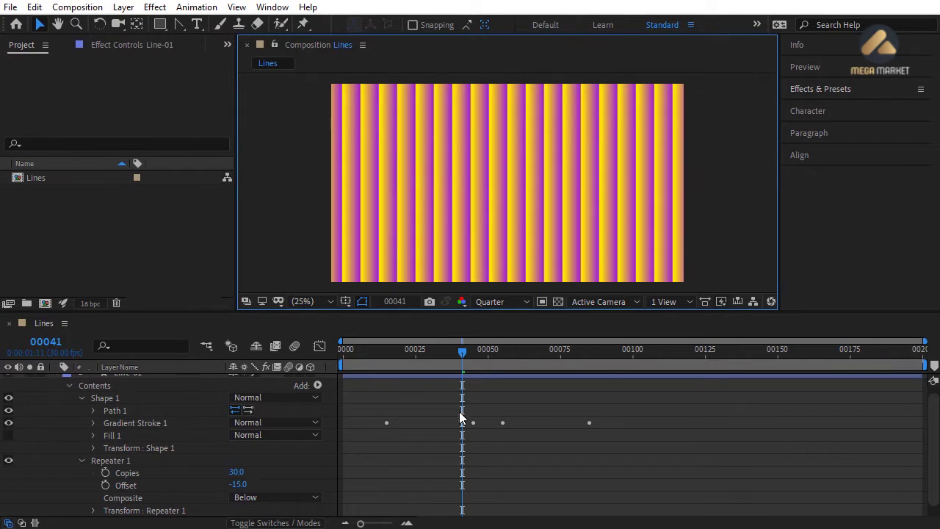
scroll(903, 439, up, 1)
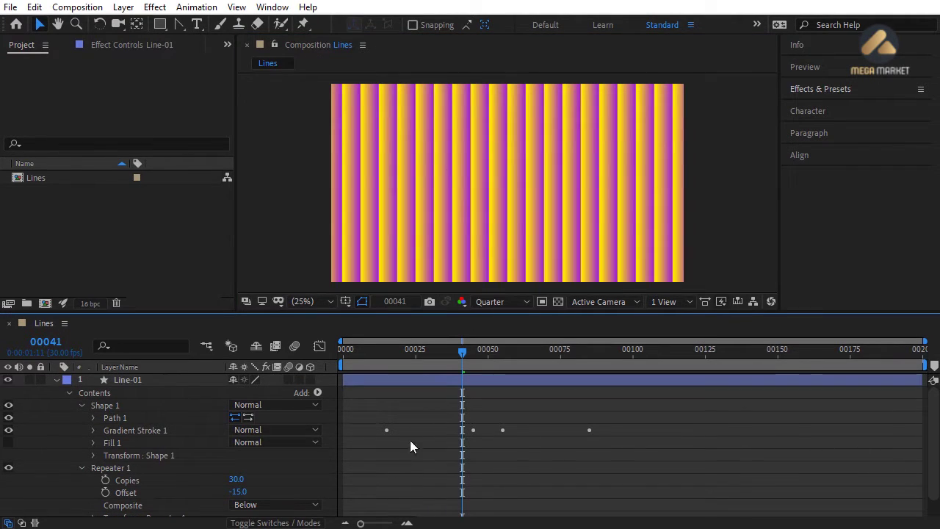
click(141, 378)
key(r)
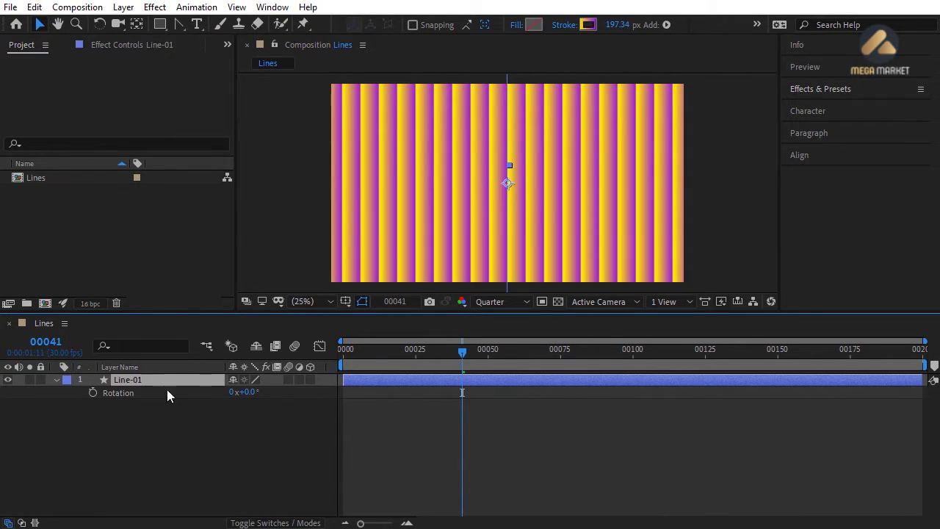
drag(245, 392, 246, 393)
click(246, 391)
text(-20)
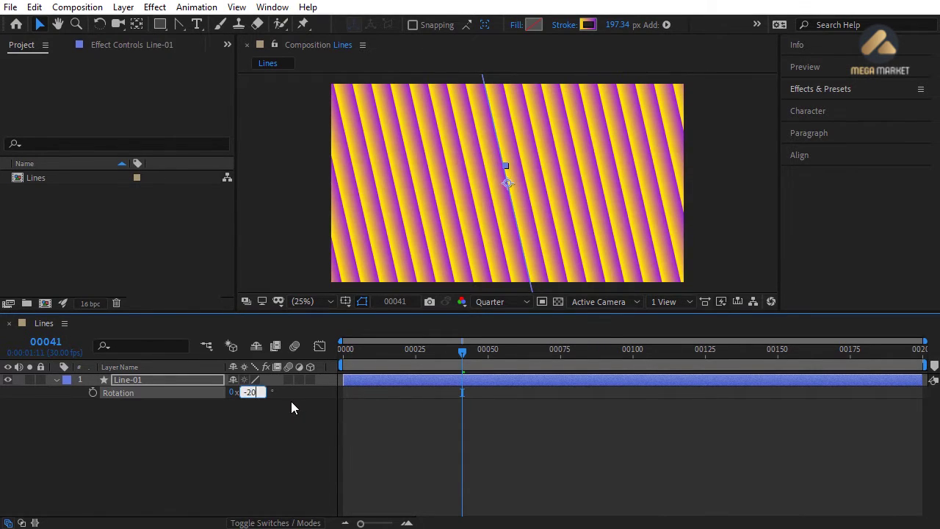
key(Return)
click(381, 427)
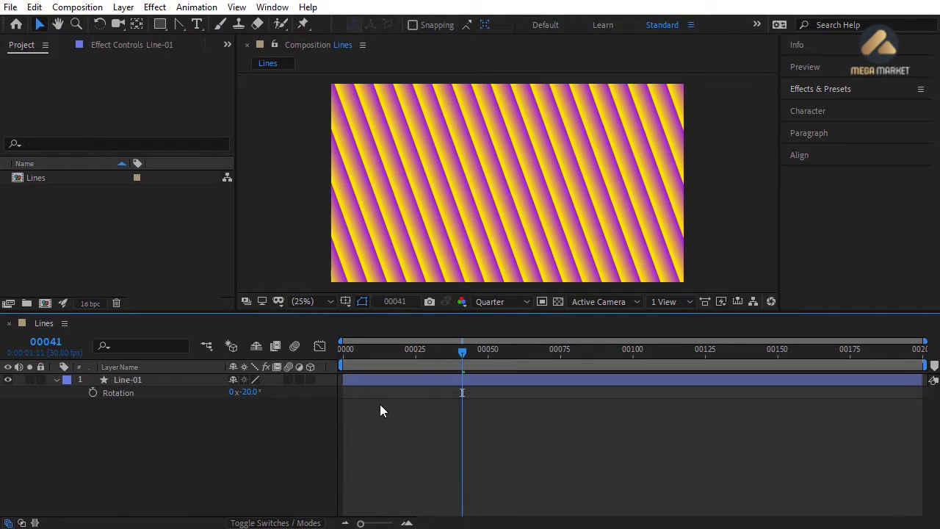
- Unlink Line-01's scale proportions, try vertical scales of about 64% and 87%, and restore the vertical scale to 100%
click(379, 380)
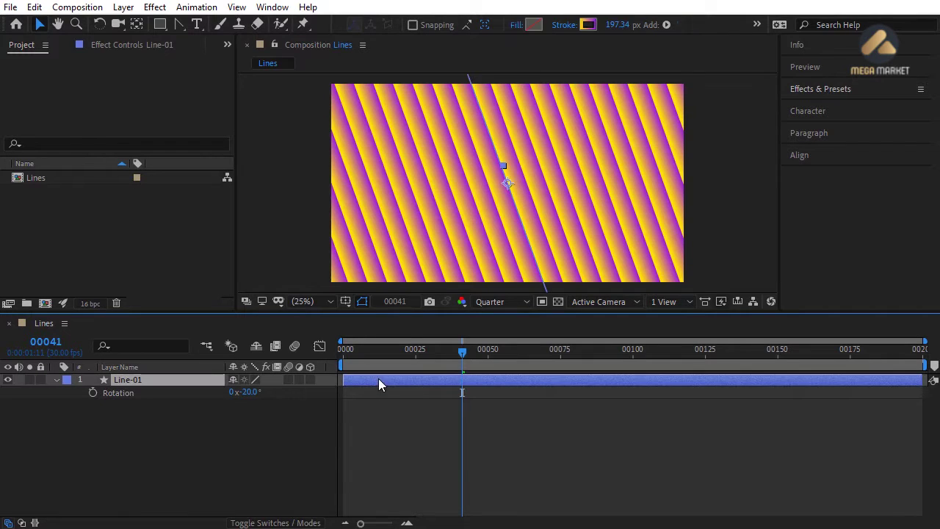
click(303, 301)
click(315, 125)
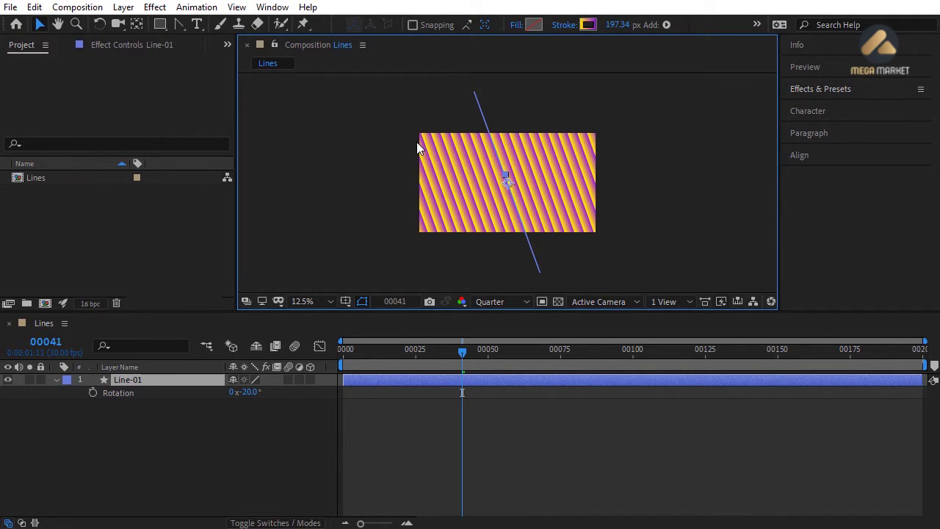
click(157, 382)
key(s)
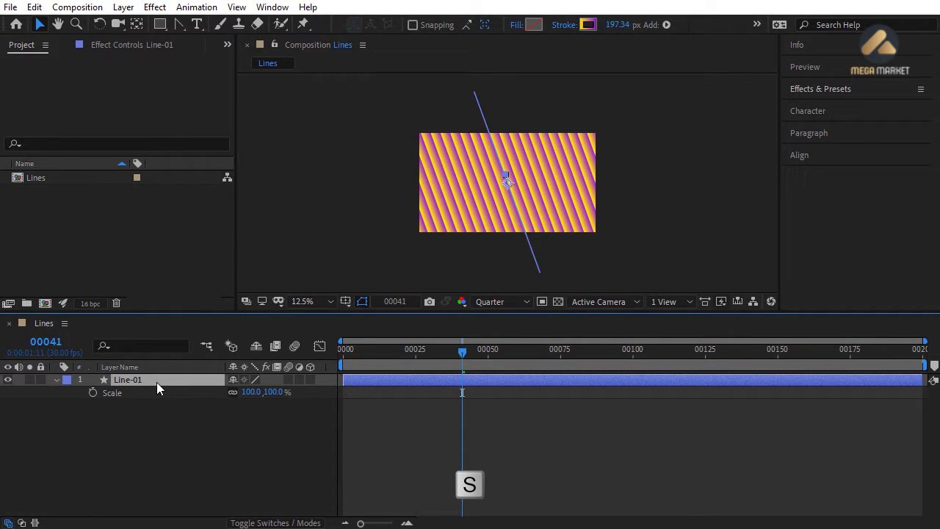
click(232, 391)
drag(274, 391, 248, 391)
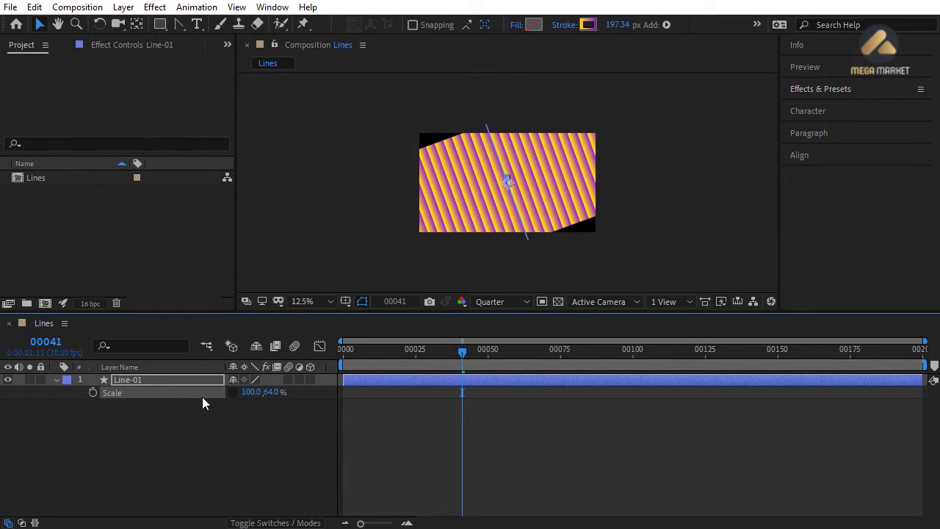
drag(267, 392, 282, 391)
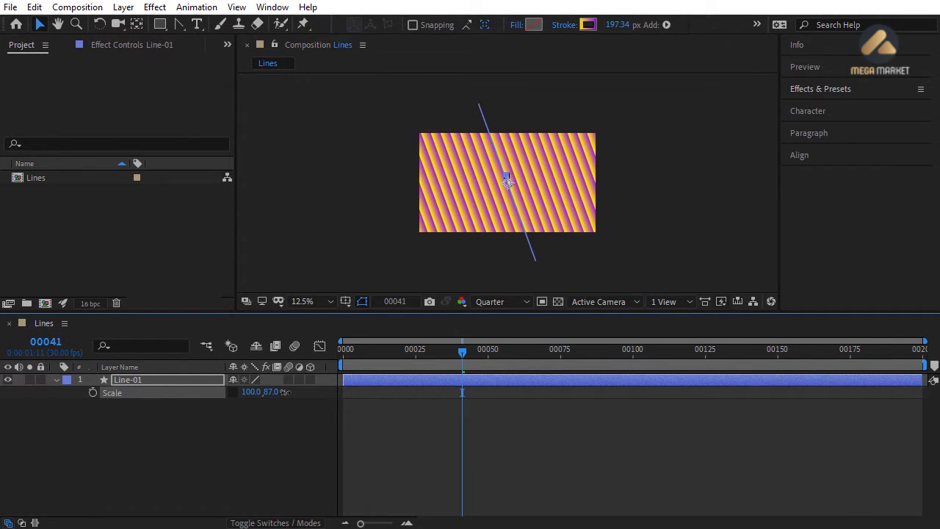
click(272, 392)
text(100)
key(Return)
click(462, 393)
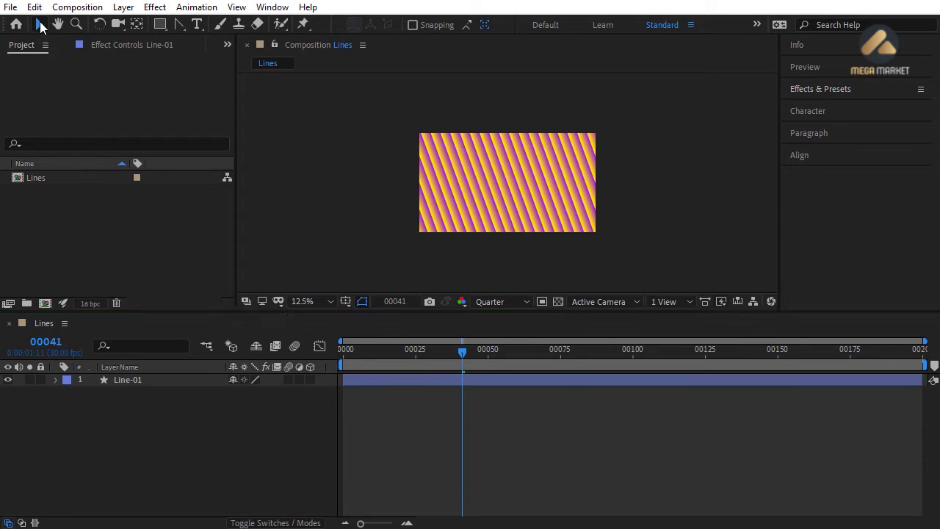
- Expand Line-01's Gradient Stroke 1 properties, select its Start Point to show the gradient handles, and set the preview resolution to Half
click(56, 380)
click(68, 393)
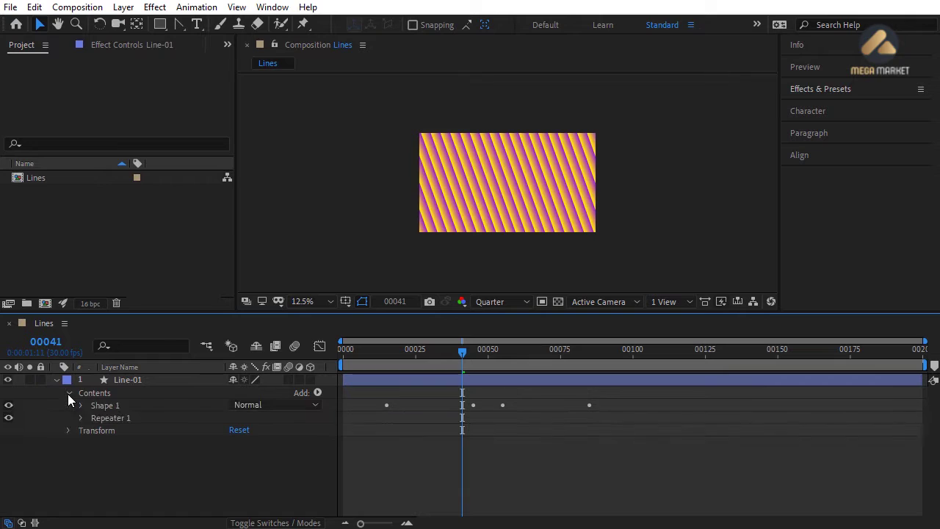
click(80, 405)
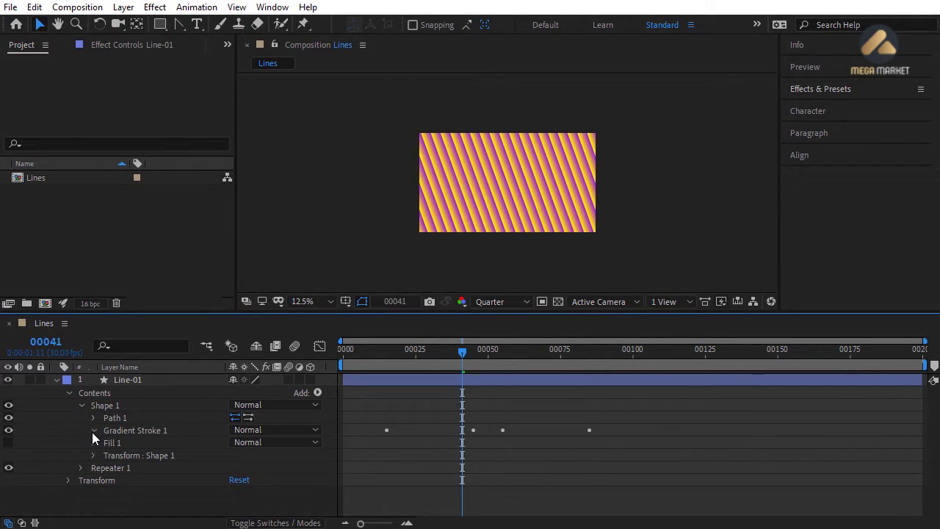
click(92, 431)
click(145, 418)
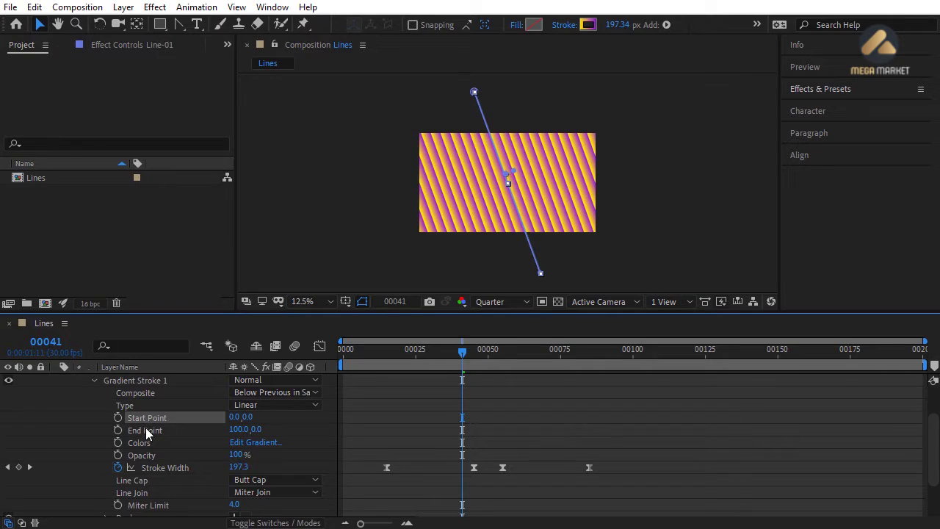
click(146, 427)
click(143, 417)
scroll(517, 175, up, 1)
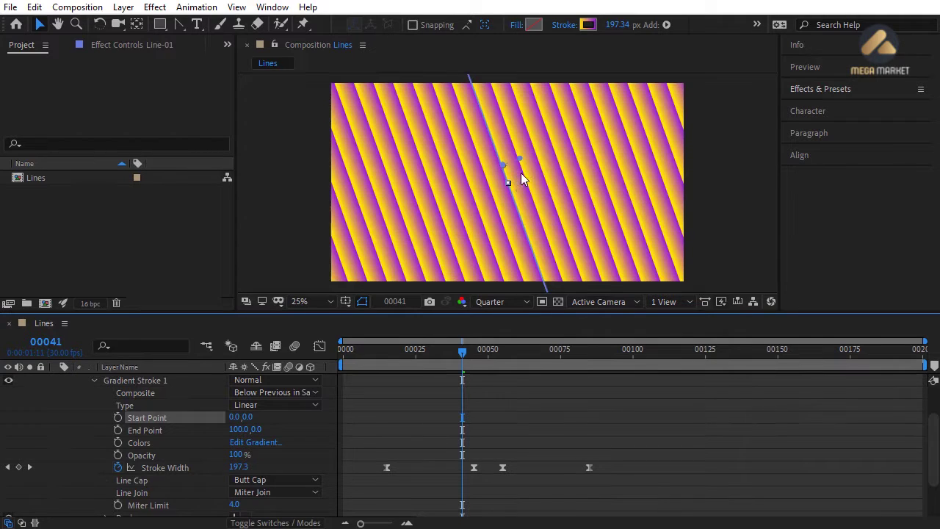
click(493, 302)
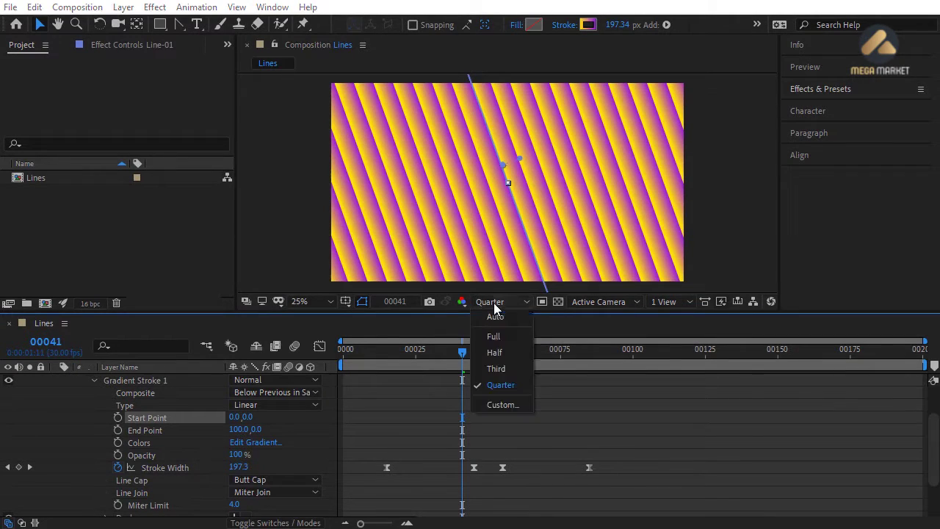
key(Escape)
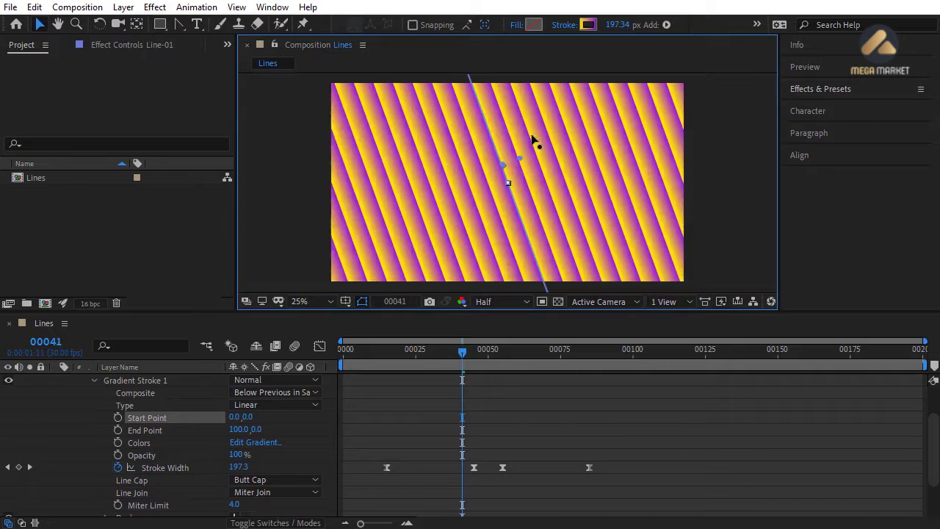
- Move the gradient stroke's End Point down along the line to about 11, 934, below the frame's lower edge
drag(519, 158, 545, 279)
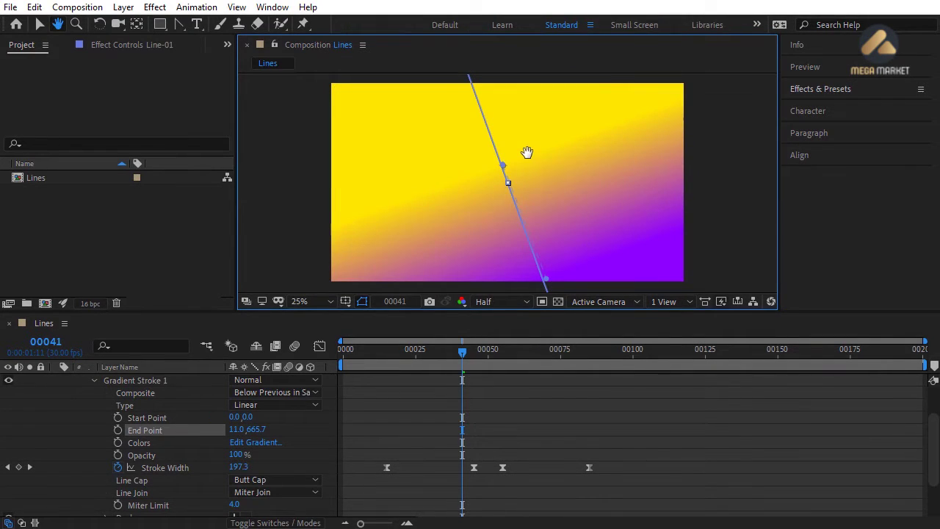
scroll(526, 152, down, 3)
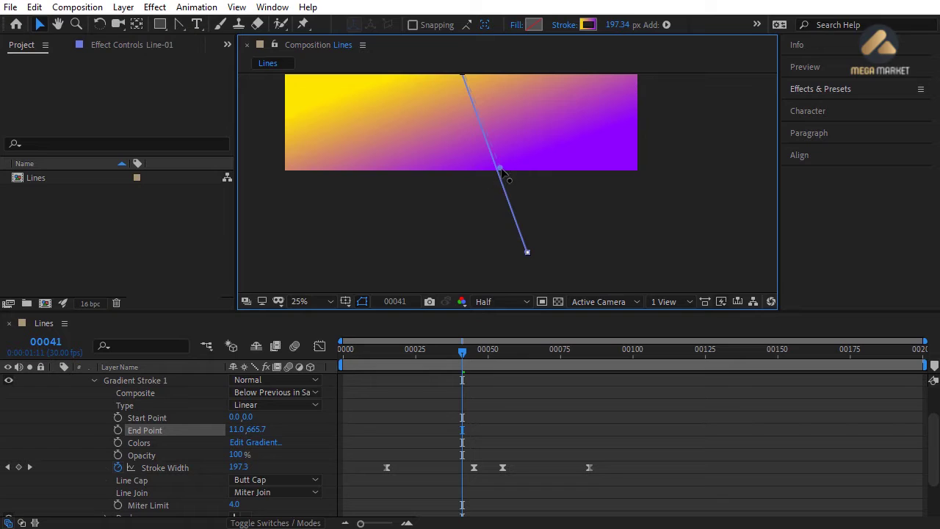
drag(501, 174, 518, 216)
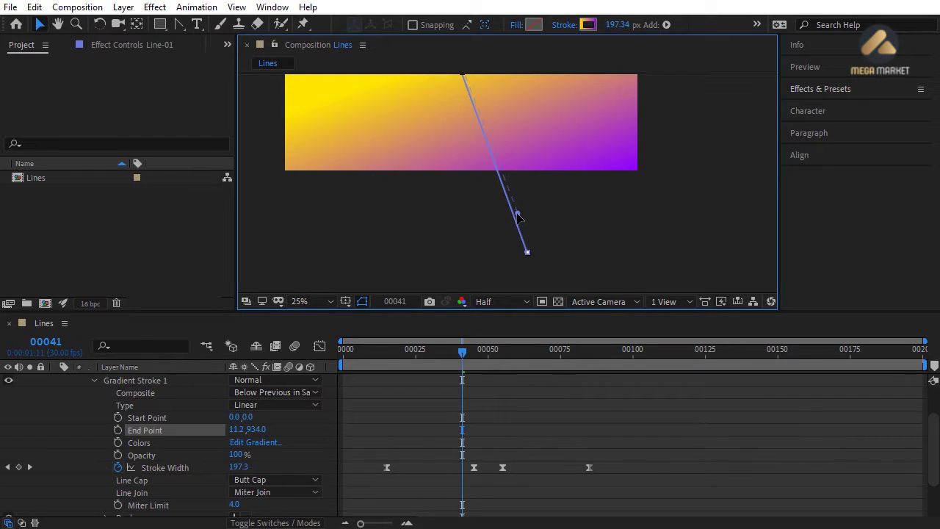
- Move the gradient stroke's Start Point up along the line to about -7, -449, near the frame's upper edge
key(h)
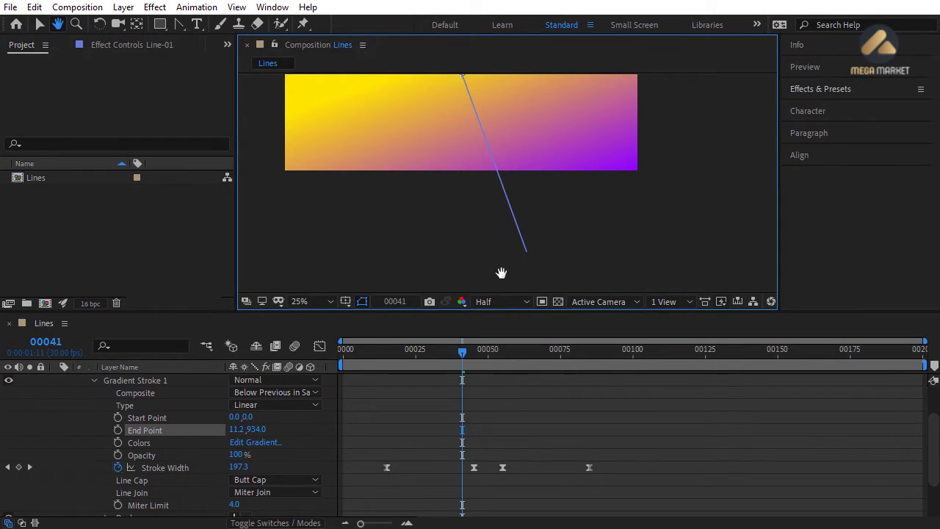
key(v)
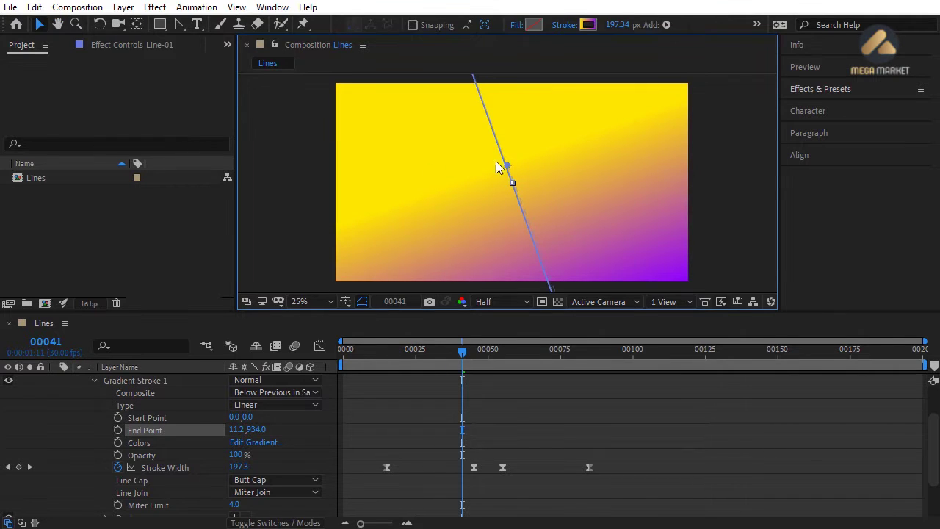
drag(509, 167, 478, 81)
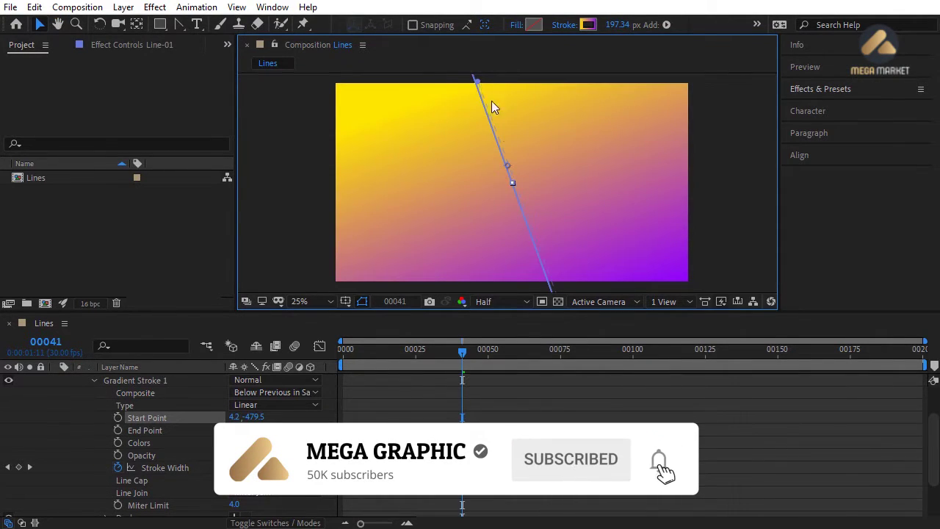
key(comma)
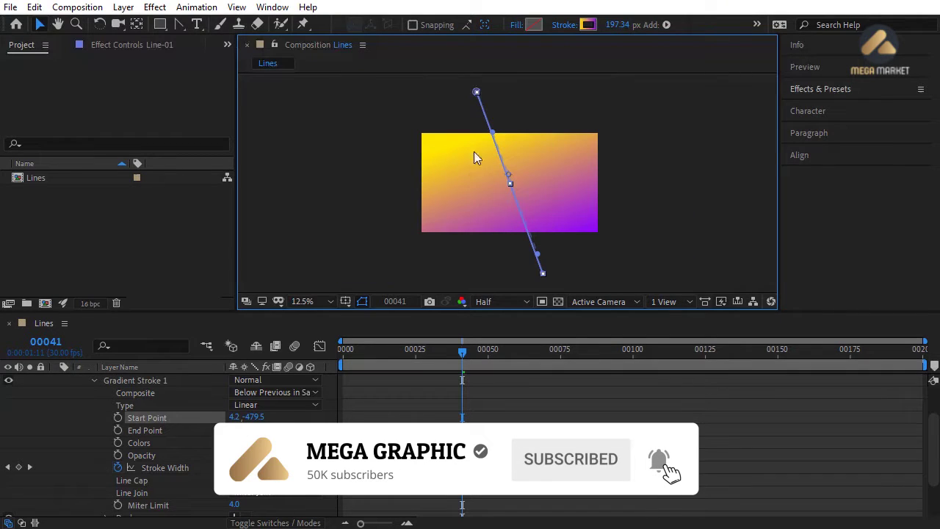
mouse_move(492, 134)
mouse_down()
mouse_move(487, 121)
mouse_move(479, 132)
mouse_up()
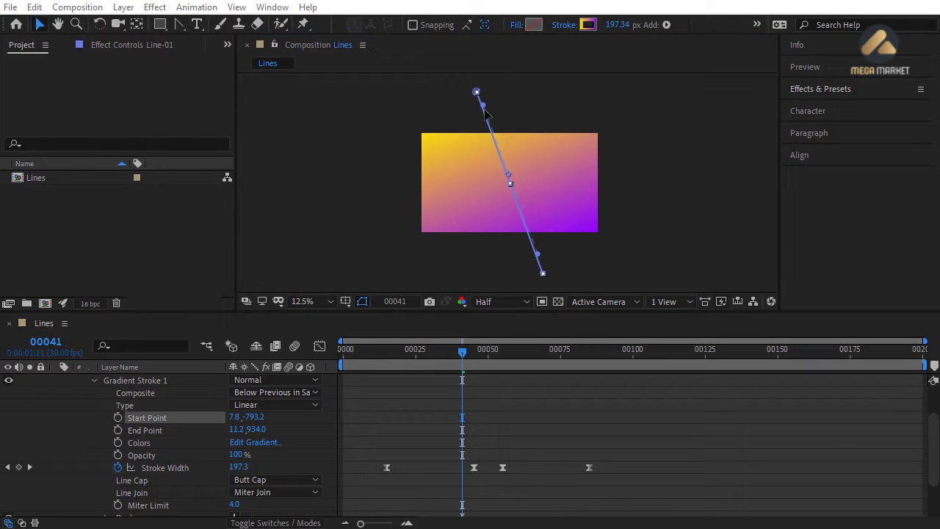
drag(486, 110, 458, 161)
key(period)
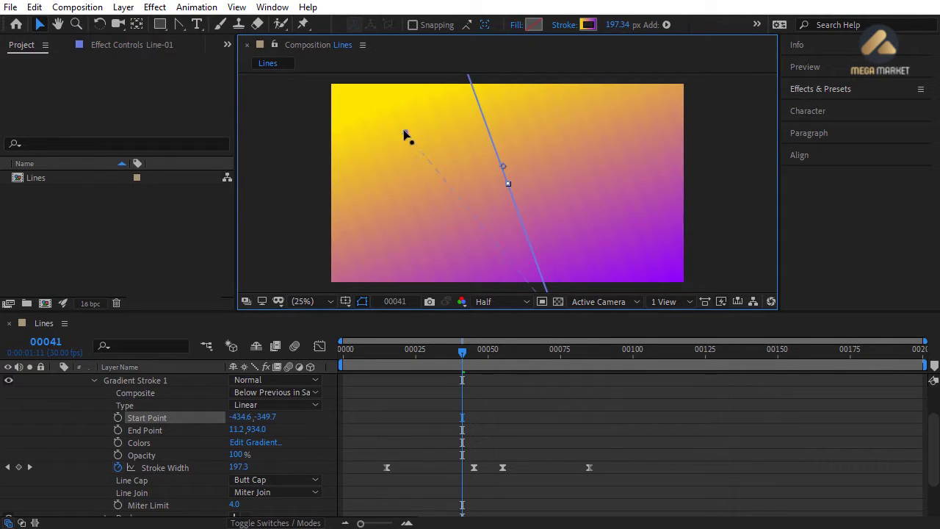
drag(406, 136, 390, 218)
drag(390, 218, 473, 88)
- Create a new 1920 × 1080 composition named Map at 30 fps with a duration of 200 frames
click(77, 8)
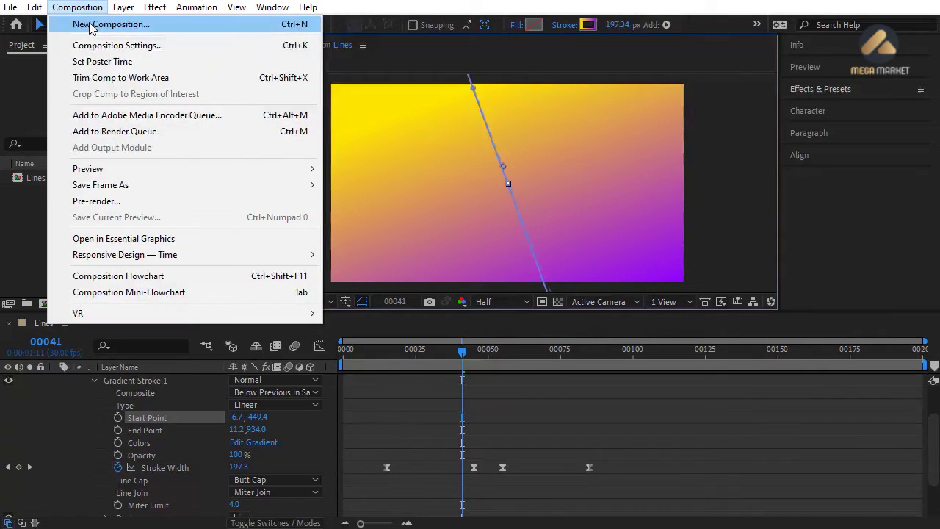
click(91, 26)
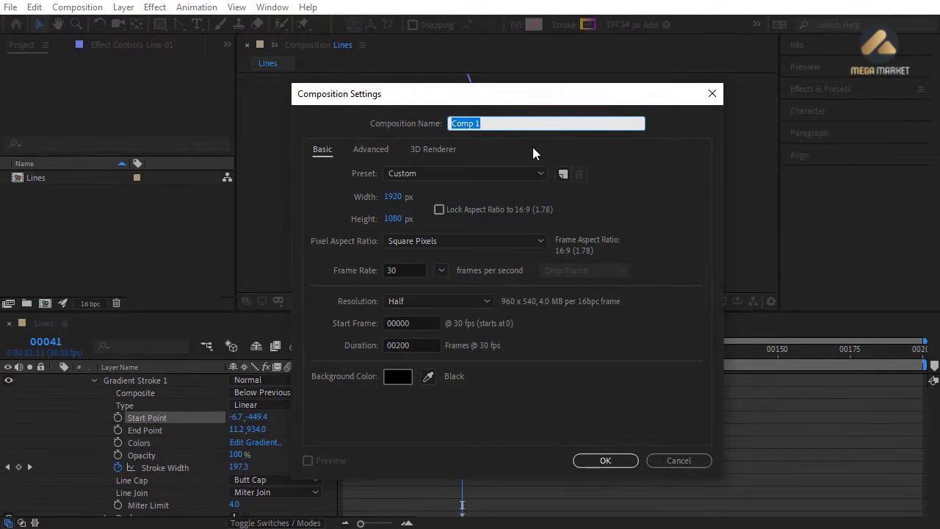
text(Map)
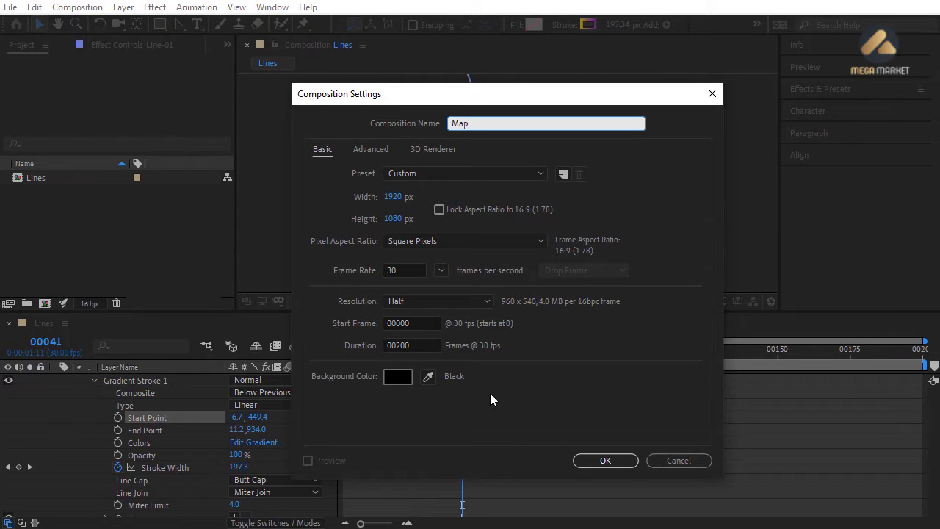
click(600, 461)
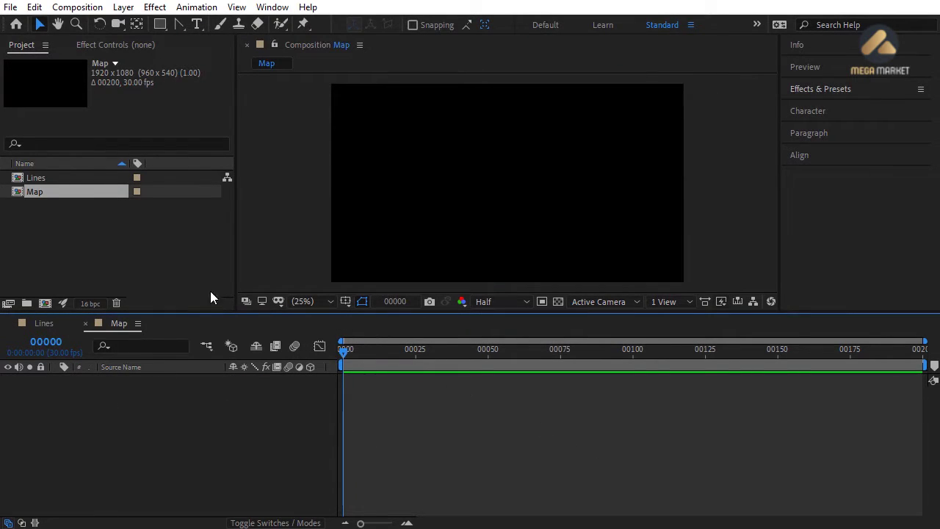
click(95, 232)
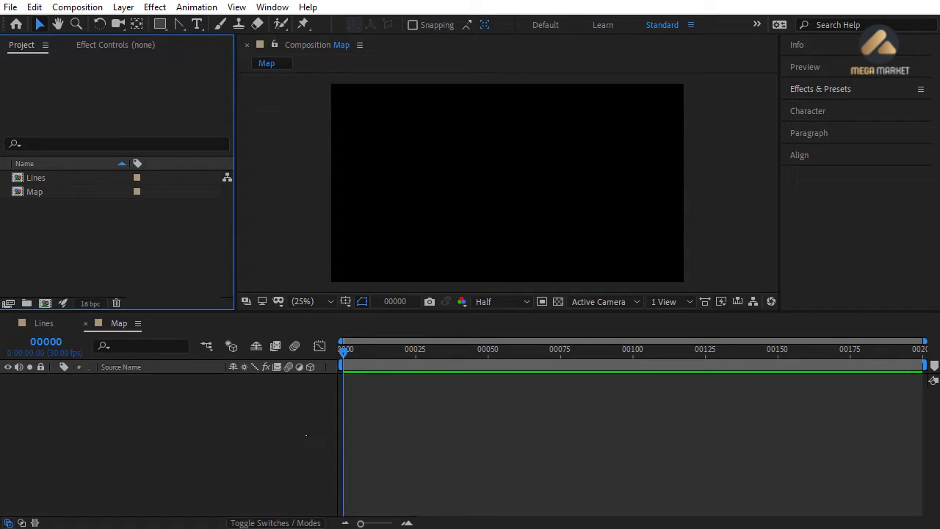
- Create a white (FFFFFF) solid layer at composition size, 1920 × 1080, in the Map composition
click(290, 429)
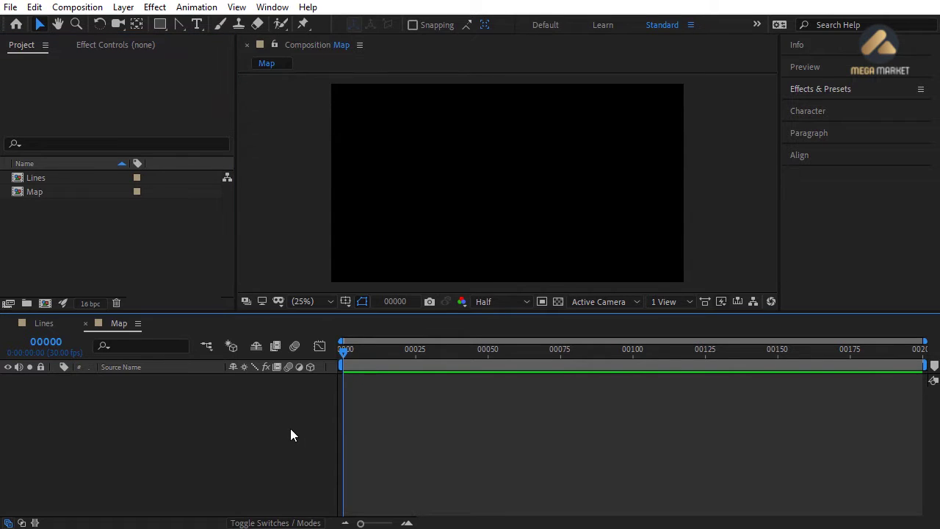
click(127, 8)
mouse_move(160, 29)
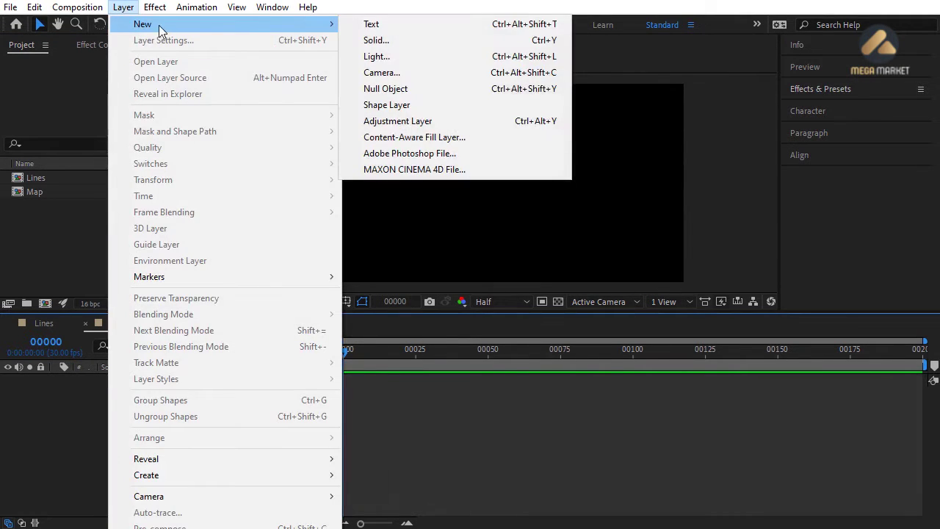
click(390, 39)
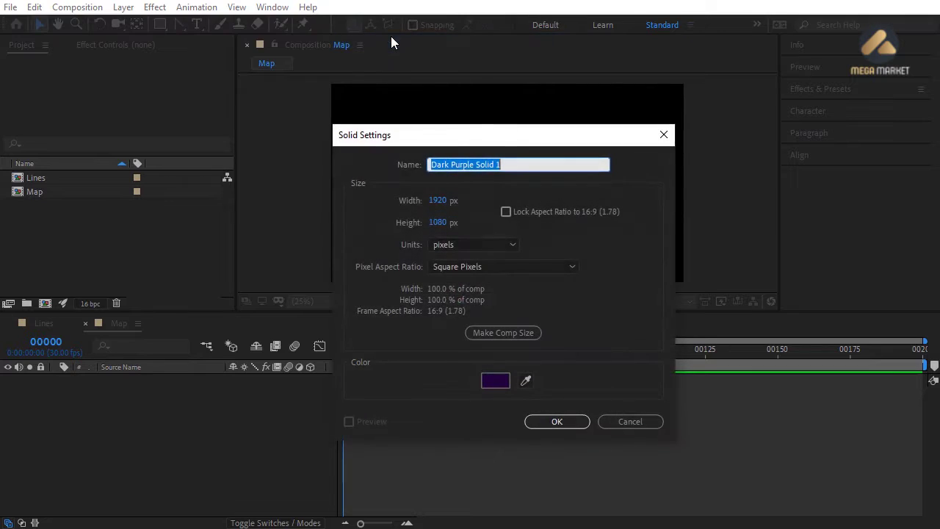
click(506, 330)
click(496, 381)
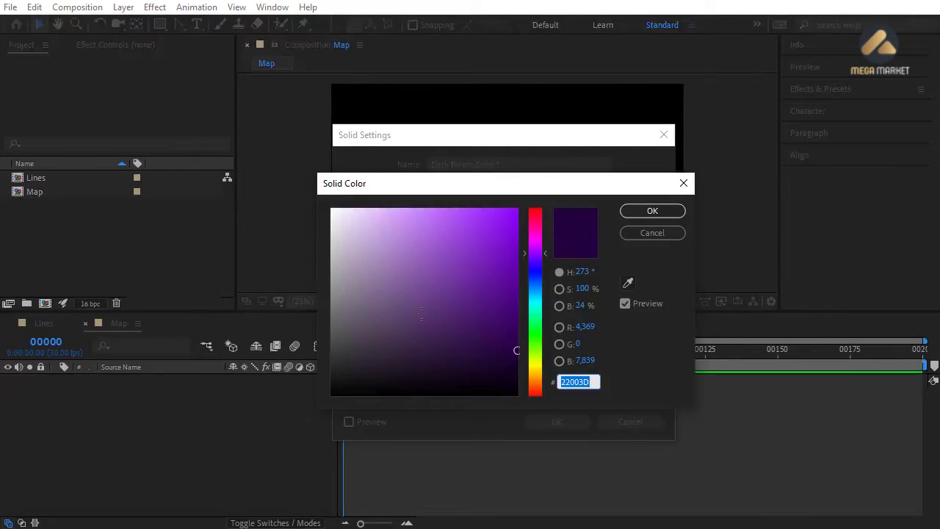
text(FFFFFF)
click(653, 211)
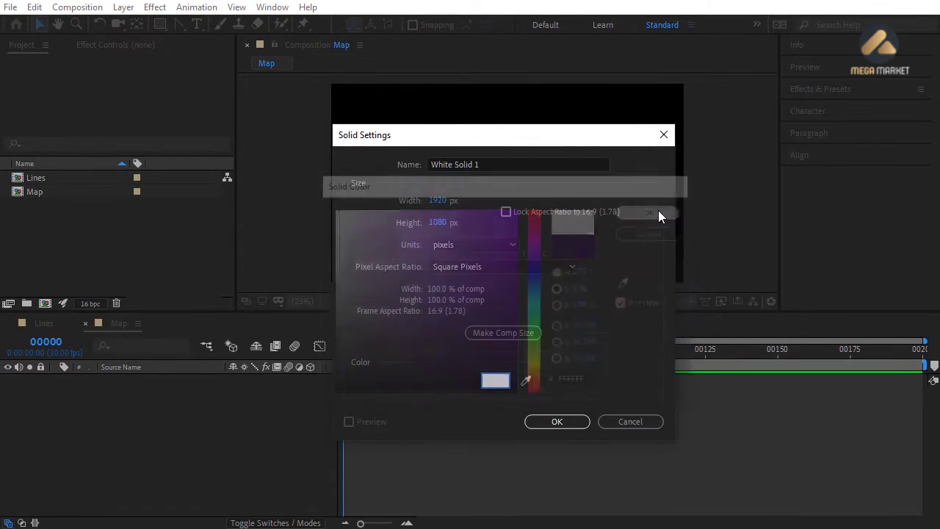
click(562, 422)
click(561, 421)
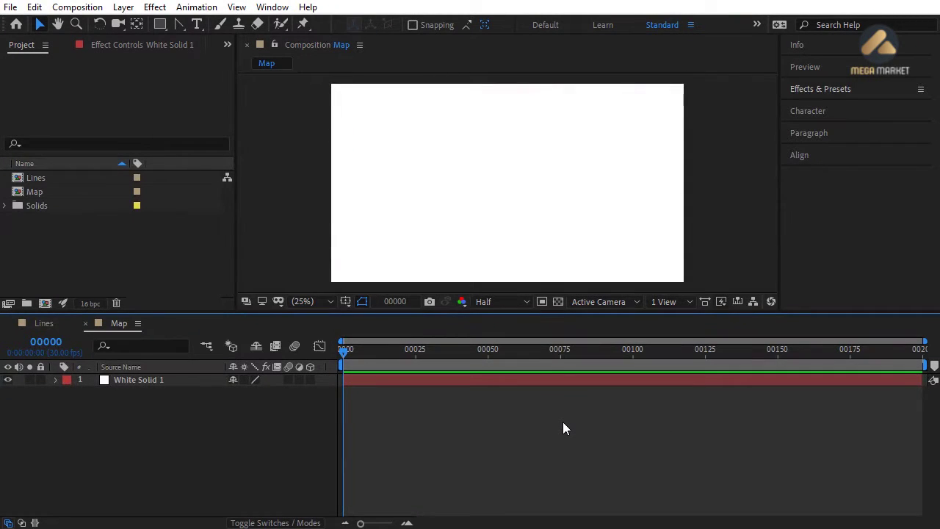
- Find the Gradient Ramp effect and apply it to the white solid
click(530, 379)
click(823, 89)
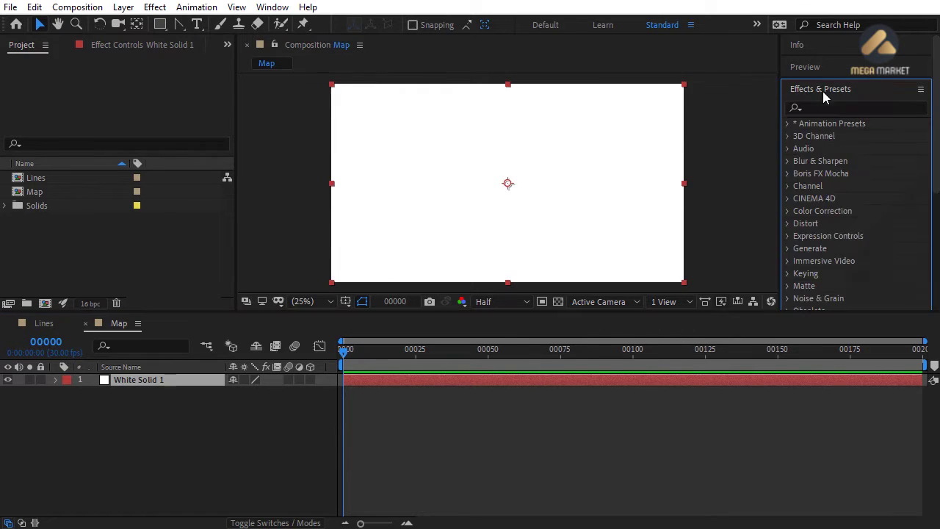
click(836, 106)
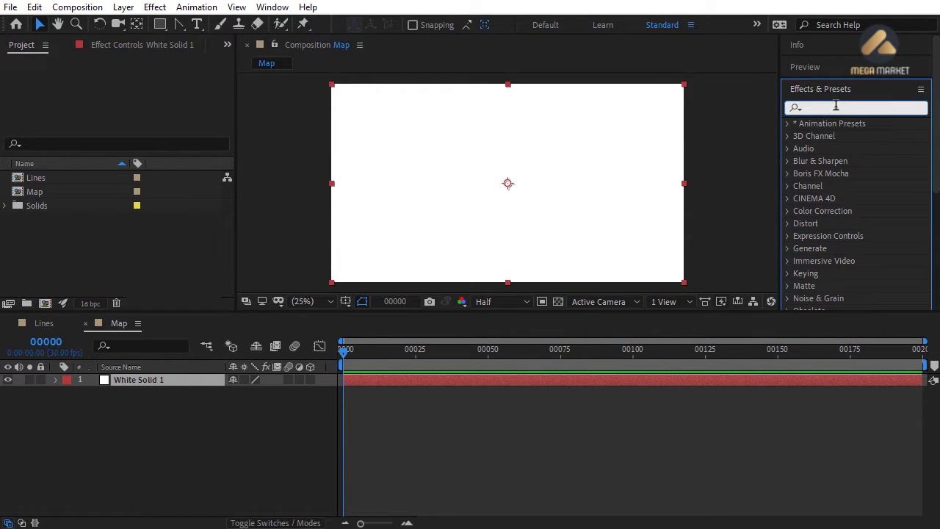
text(Gradient)
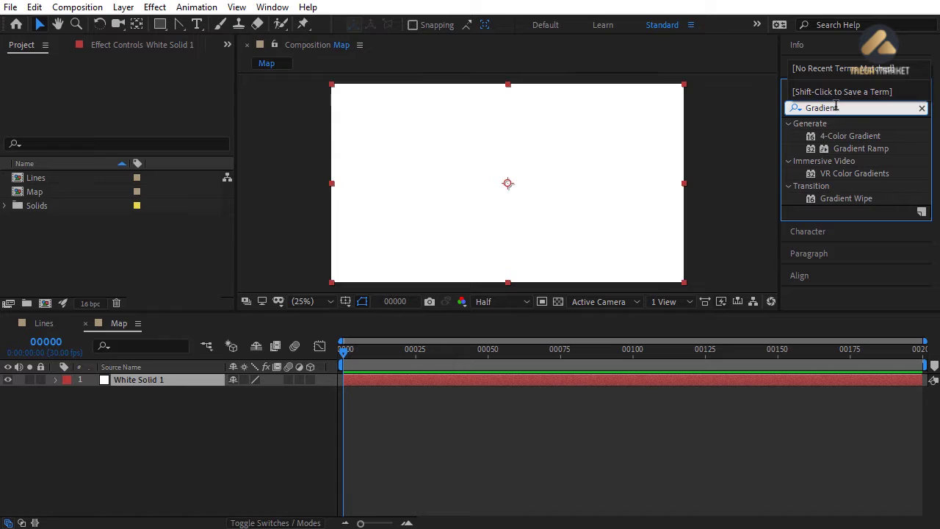
click(849, 148)
double_click(863, 148)
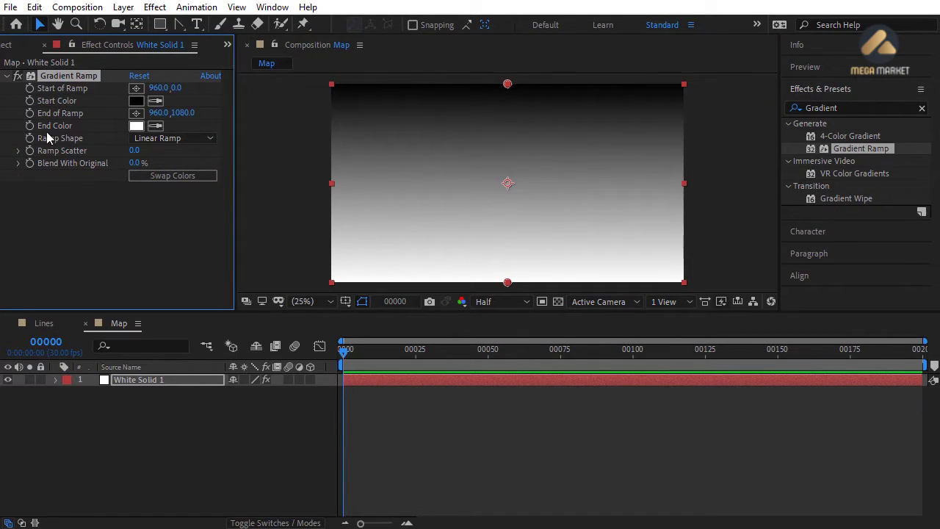
- Place the Gradient Ramp's start at about 1800, 976 near the lower-right corner and its end at about 104, 116 near the upper-left corner
click(136, 92)
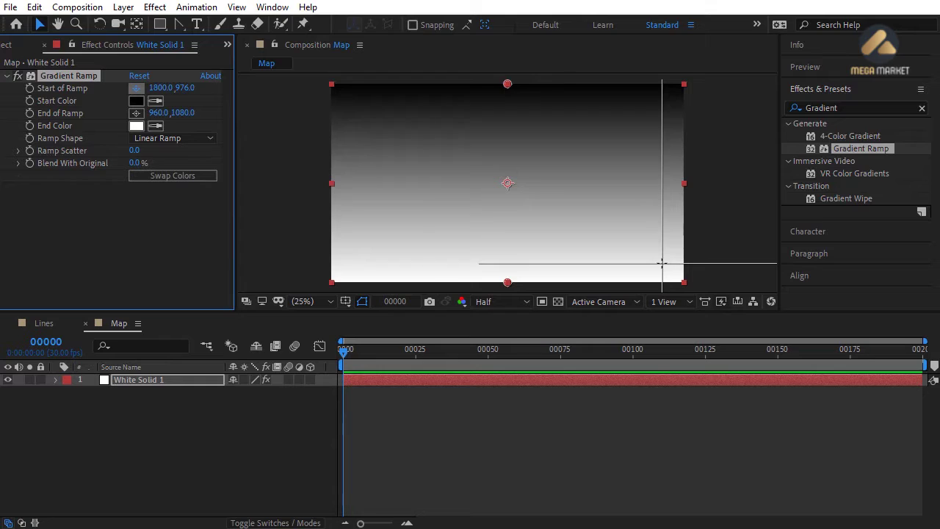
click(662, 263)
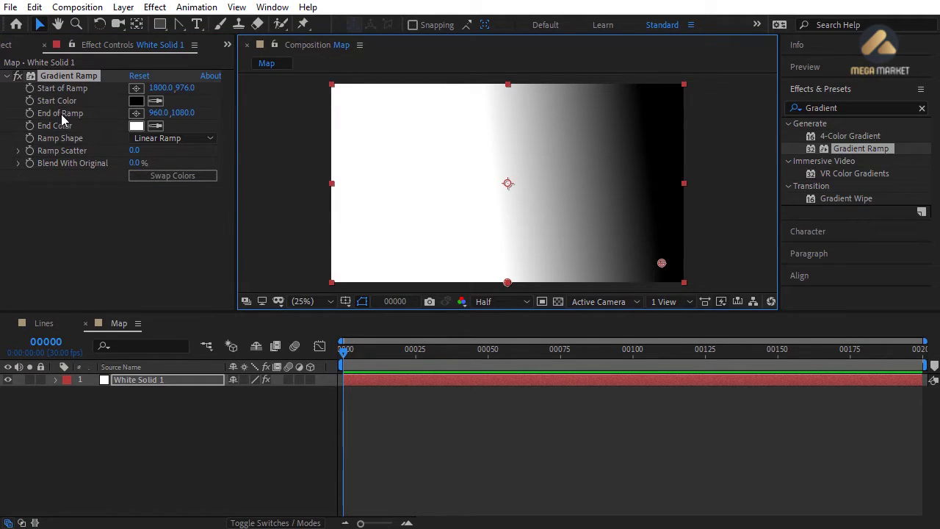
click(136, 113)
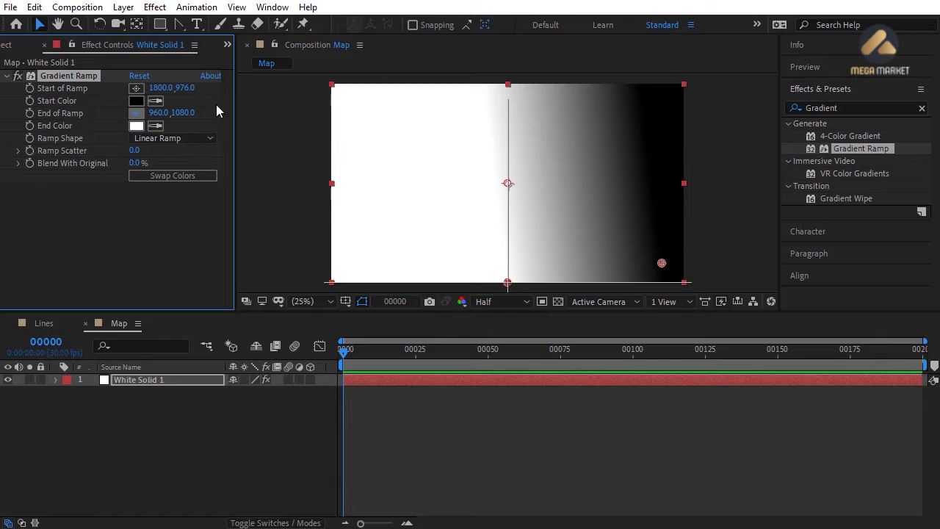
click(351, 100)
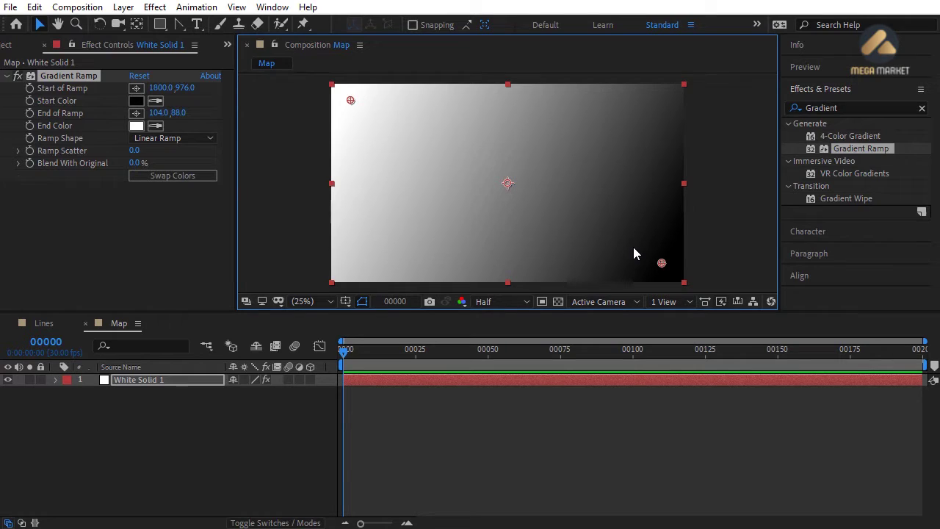
drag(350, 103, 351, 106)
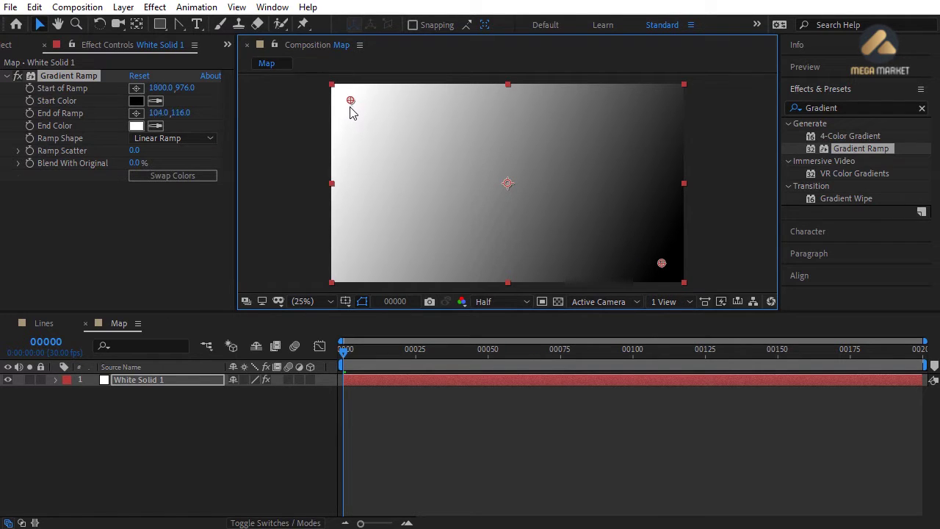
- Set the Gradient Ramp's End Color to grey 909090
click(136, 126)
click(331, 310)
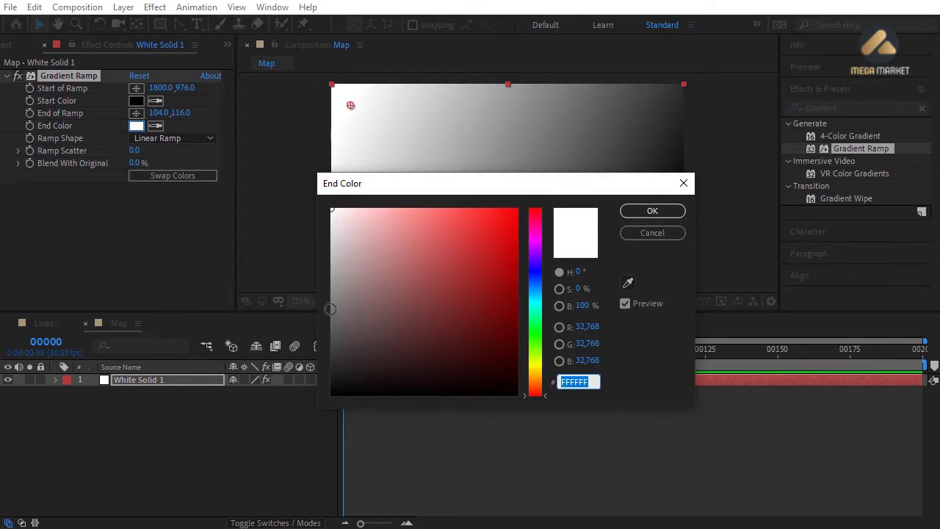
text(909090)
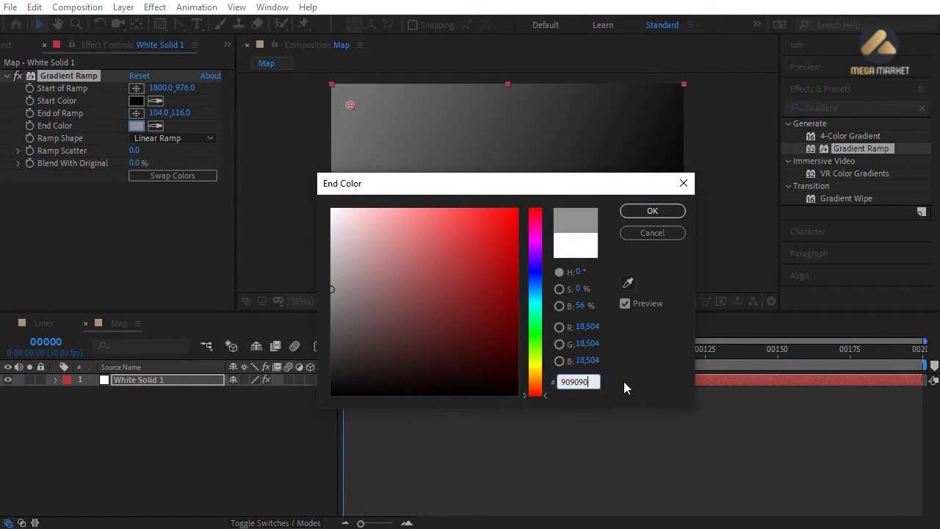
click(650, 211)
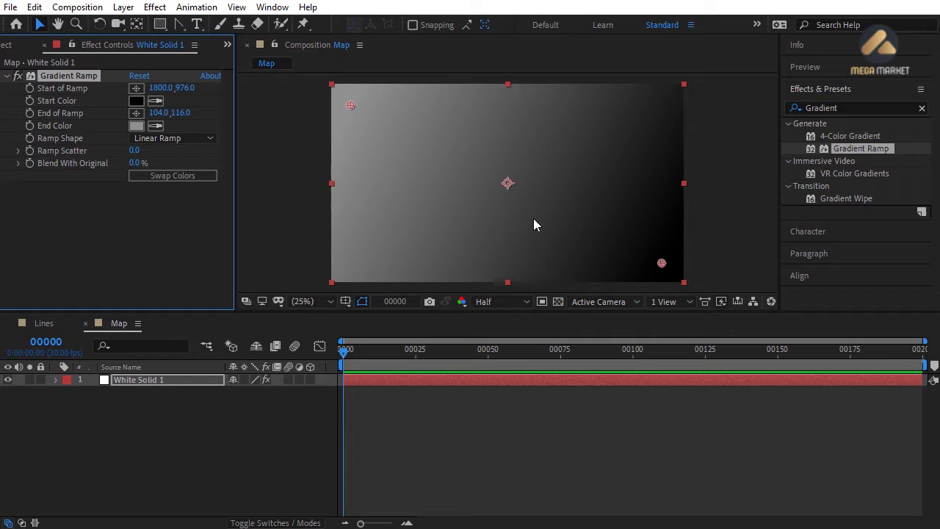
- Set the Gradient Ramp's Ramp Scatter to 150 and fit the whole frame in the composition view
scroll(533, 225, up, 2)
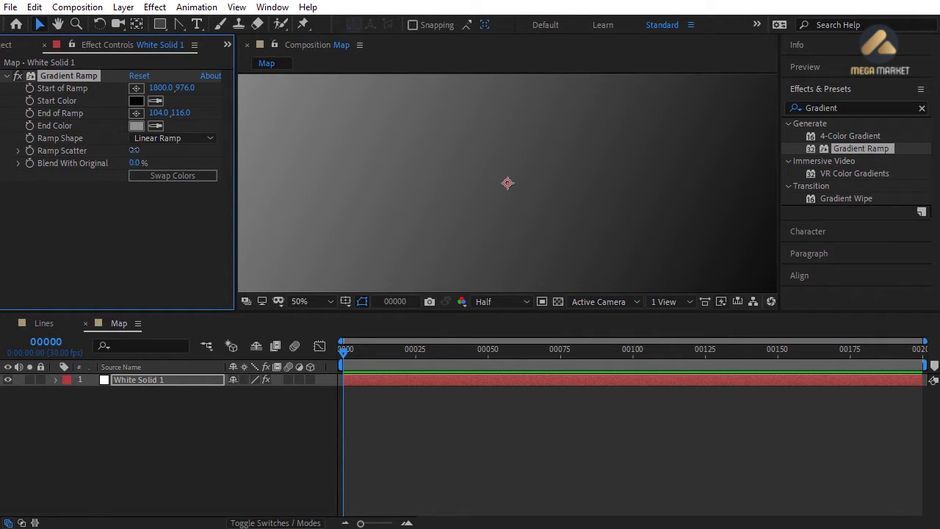
drag(135, 152, 165, 152)
click(166, 154)
text(150)
key(Return)
click(319, 299)
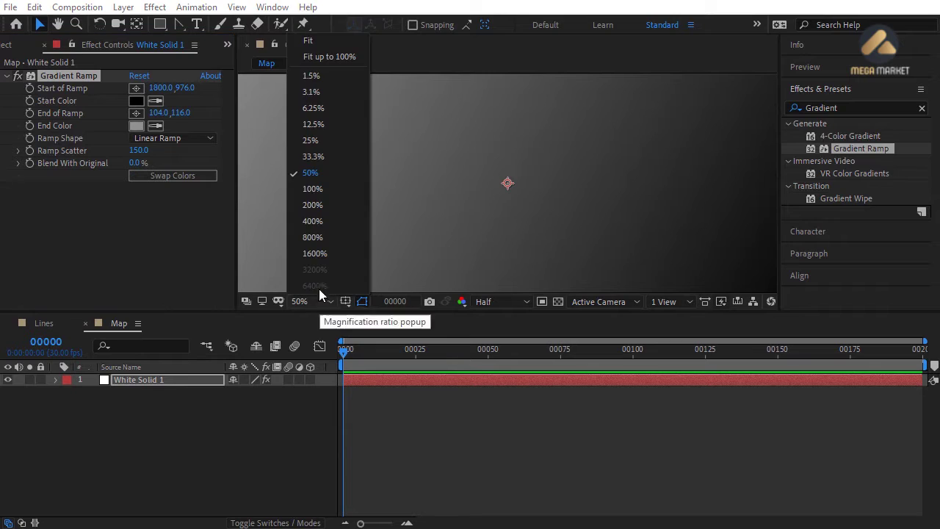
click(315, 44)
click(288, 238)
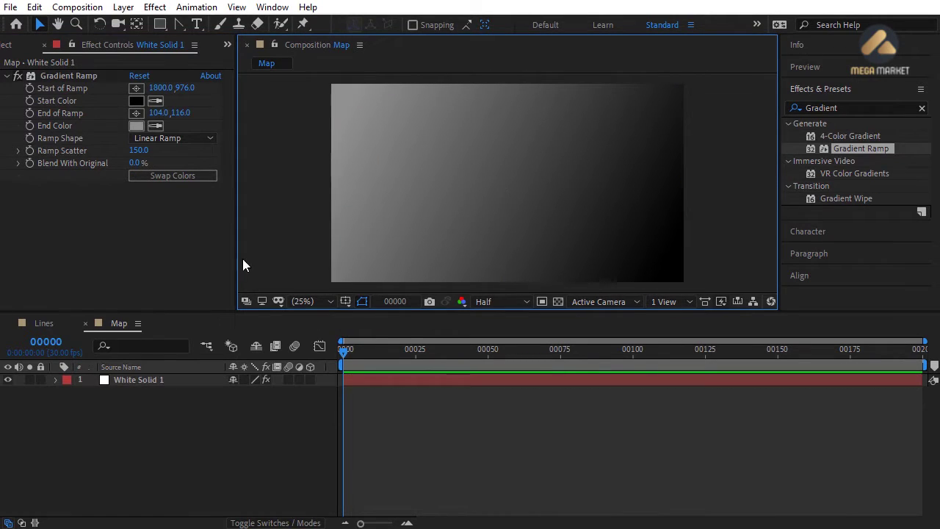
- Place the Map composition above Line-01 in the Lines composition and turn off the Map layer's visibility
click(44, 324)
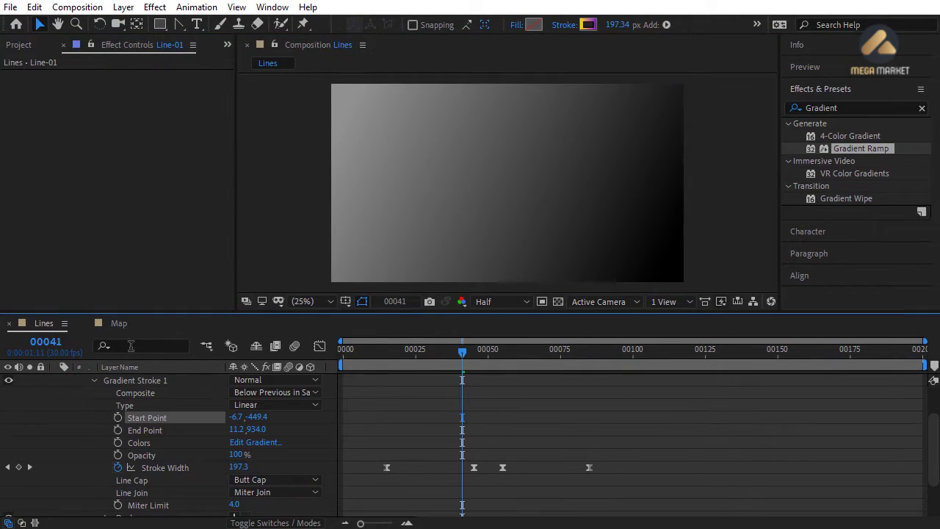
scroll(932, 396, up, 2)
click(55, 378)
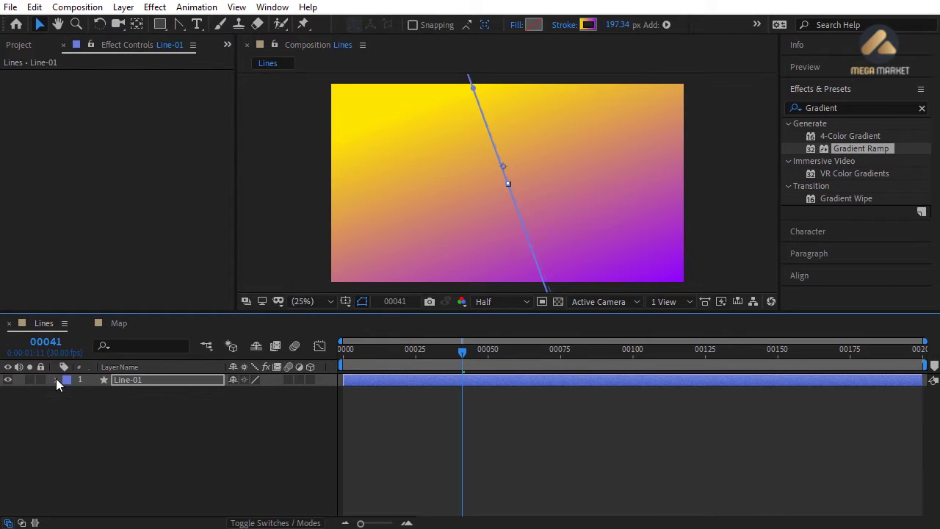
click(23, 47)
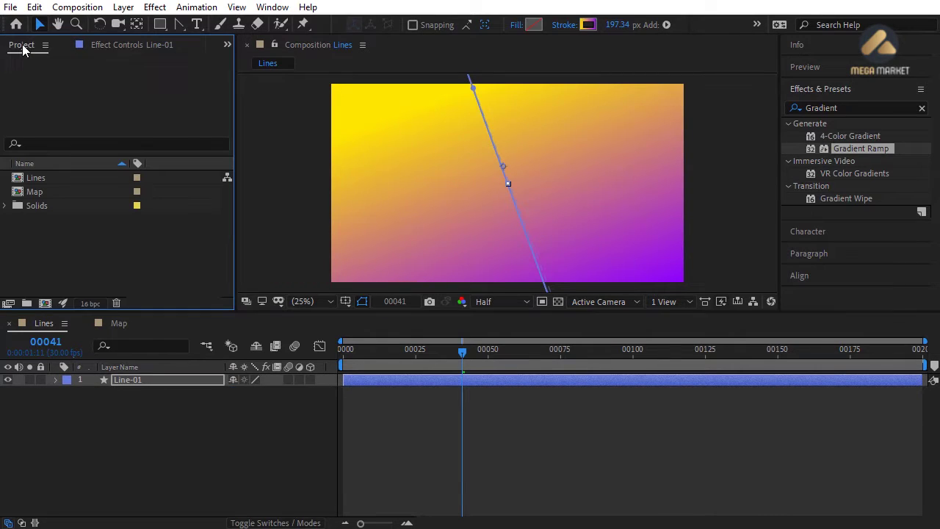
click(50, 193)
drag(39, 190, 92, 378)
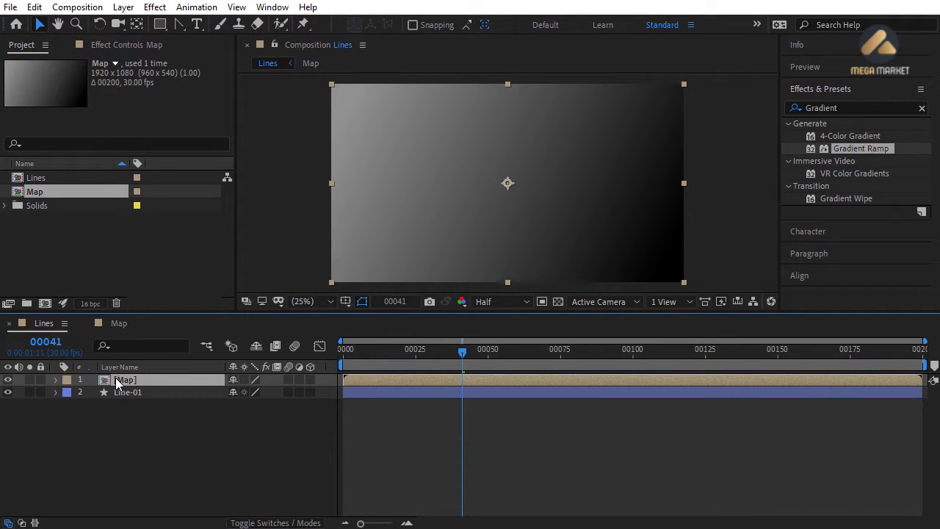
click(64, 229)
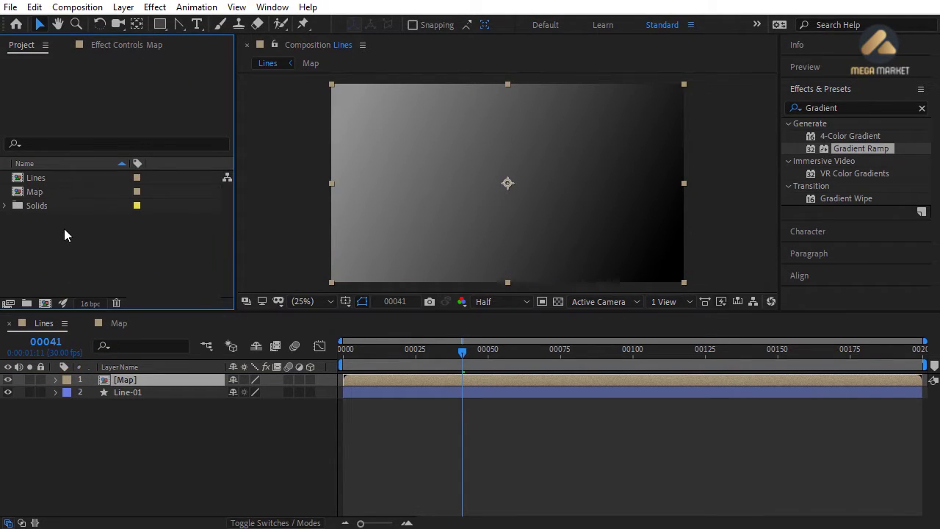
click(8, 380)
click(105, 417)
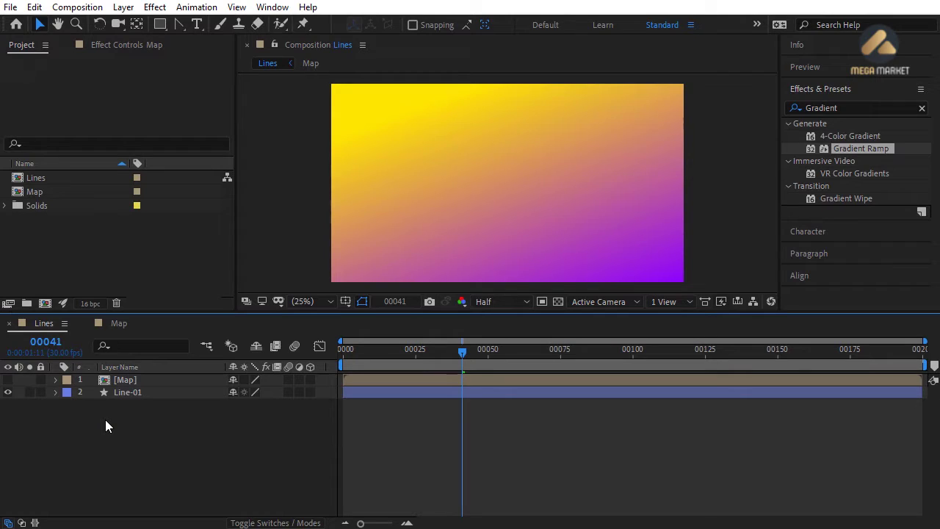
- Add a new adjustment layer above the Map layer in the Lines composition
click(123, 6)
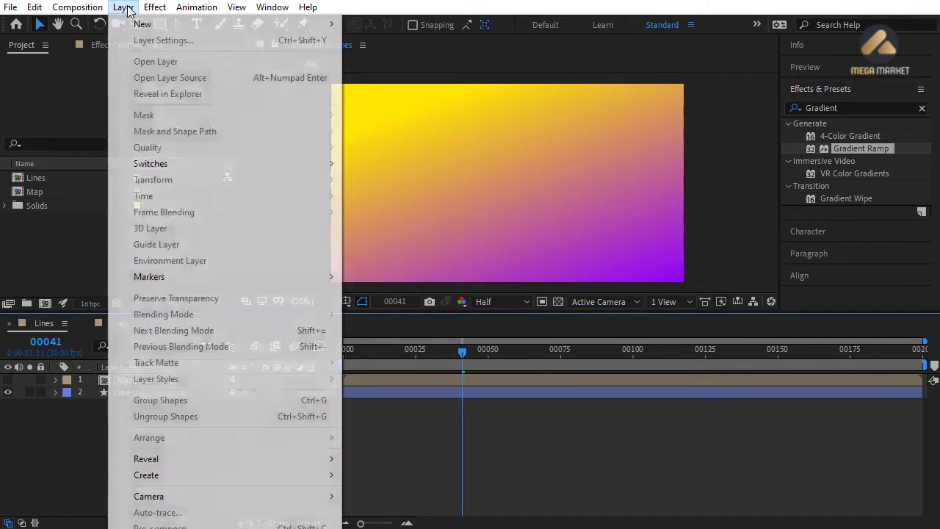
mouse_move(138, 23)
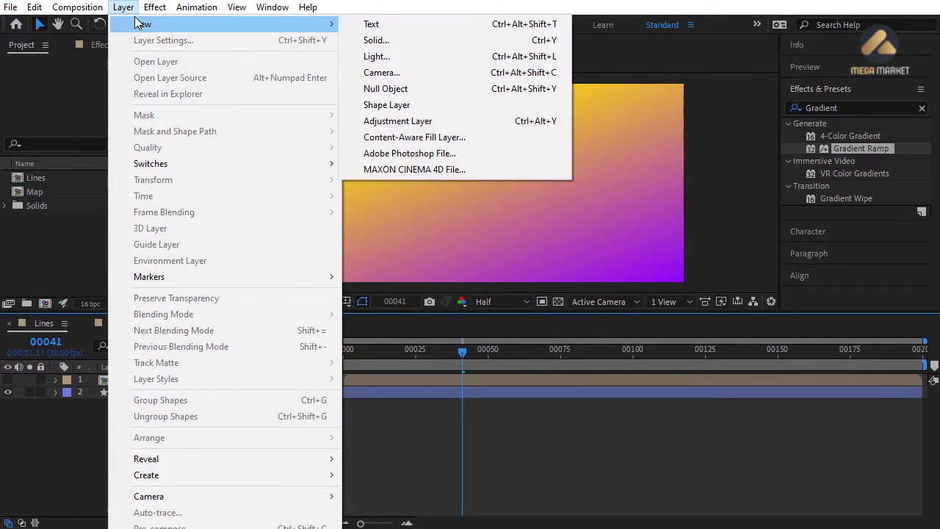
click(369, 121)
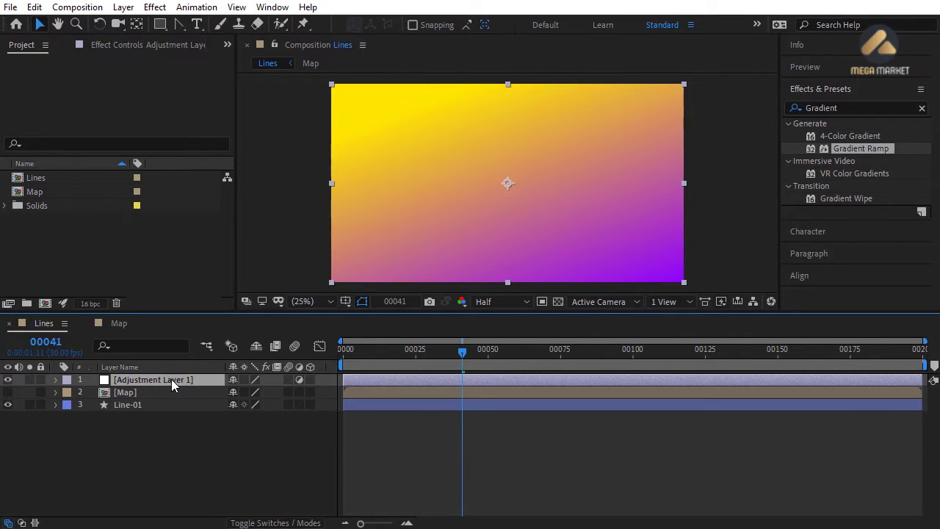
- Go to frame 25 and apply the Time Displacement effect to the adjustment layer
click(415, 352)
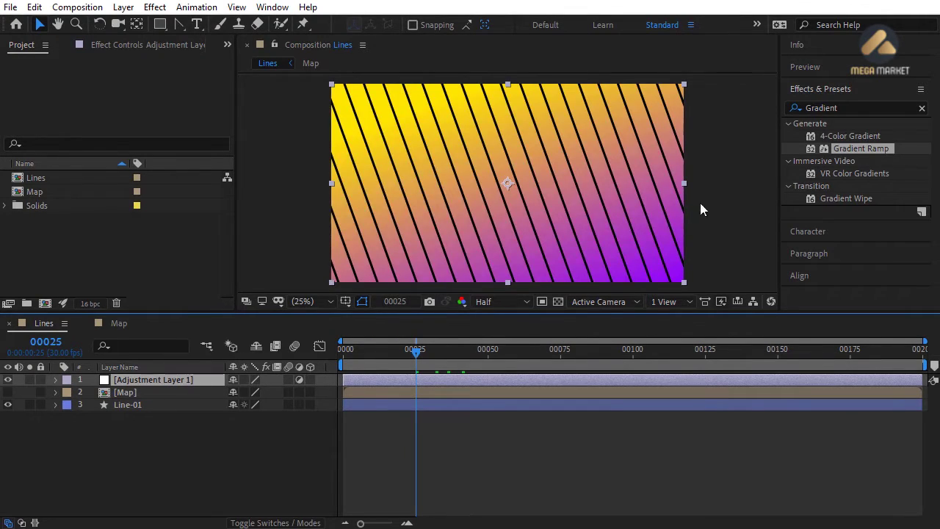
click(826, 107)
double_click(826, 107)
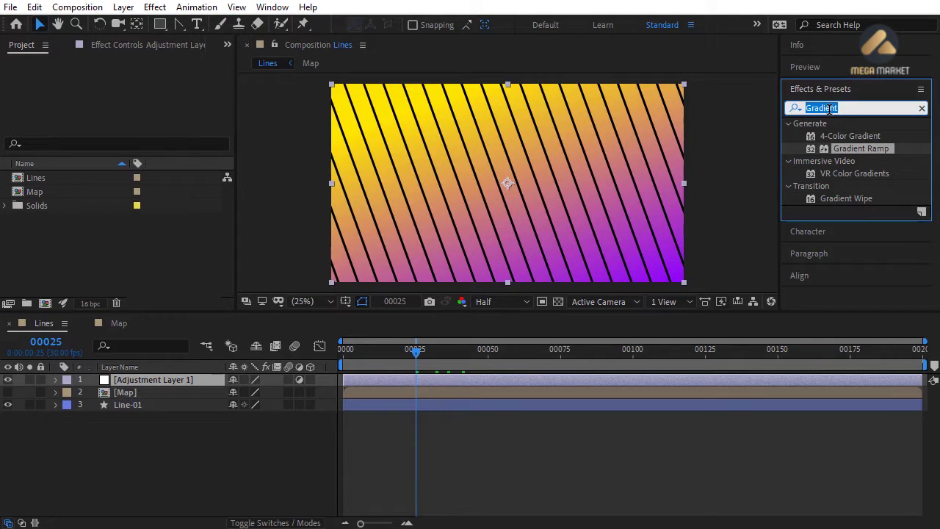
text(time di)
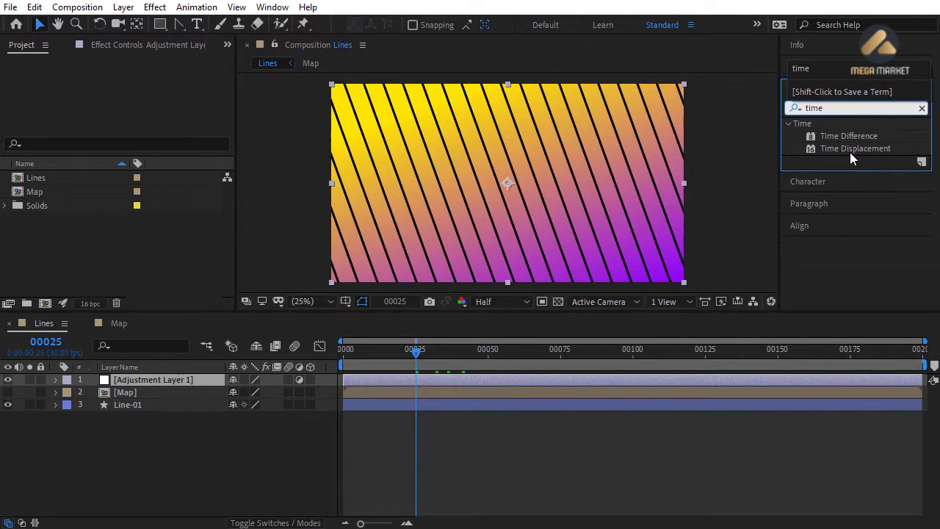
click(852, 149)
drag(849, 149, 172, 379)
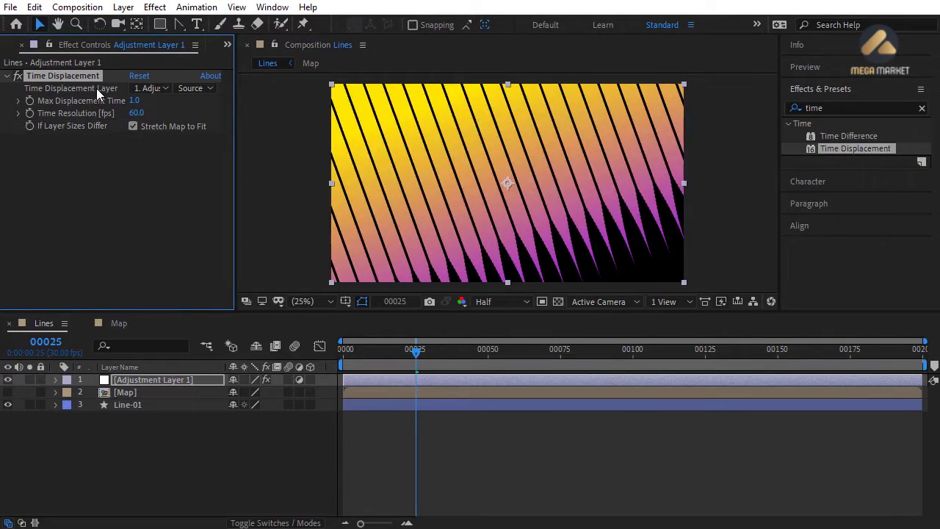
- Use the Map layer as the adjustment layer's Time Displacement Layer and set Max Displacement Time to 0.2
click(144, 88)
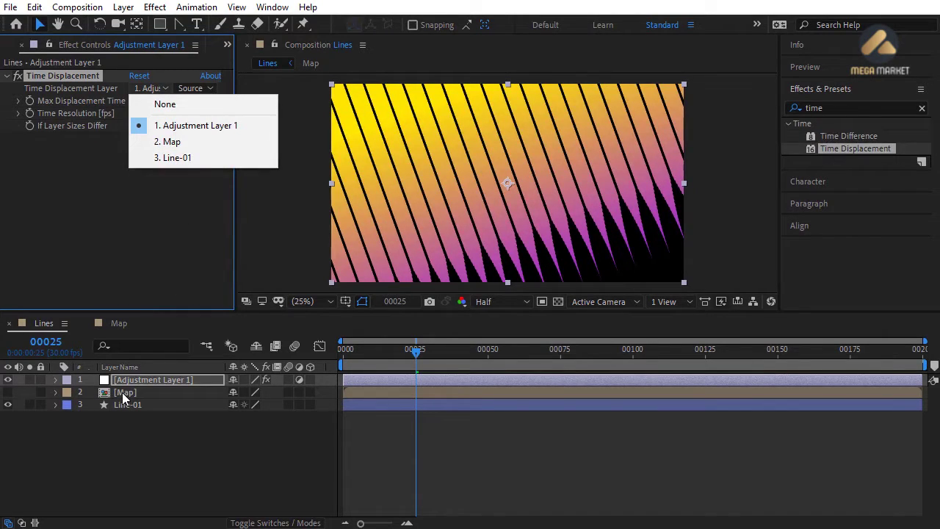
click(164, 141)
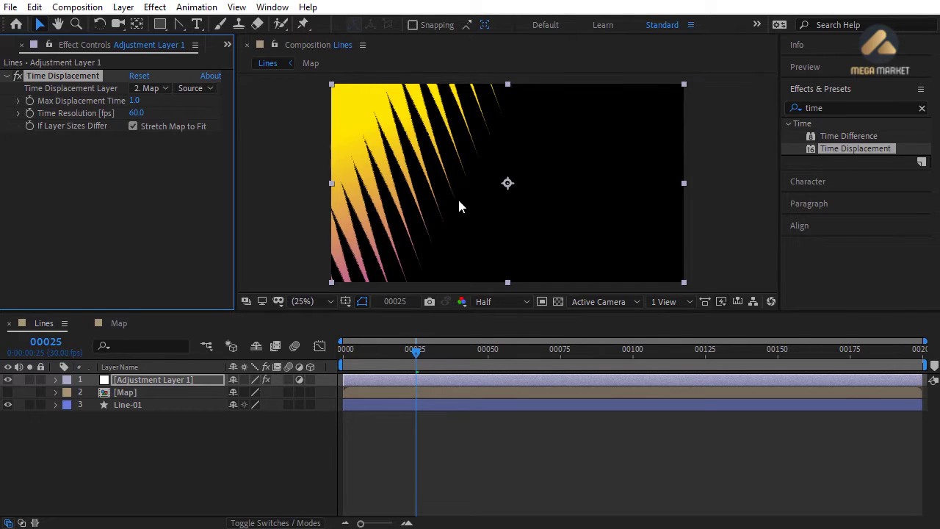
click(135, 100)
text(0.2)
key(Return)
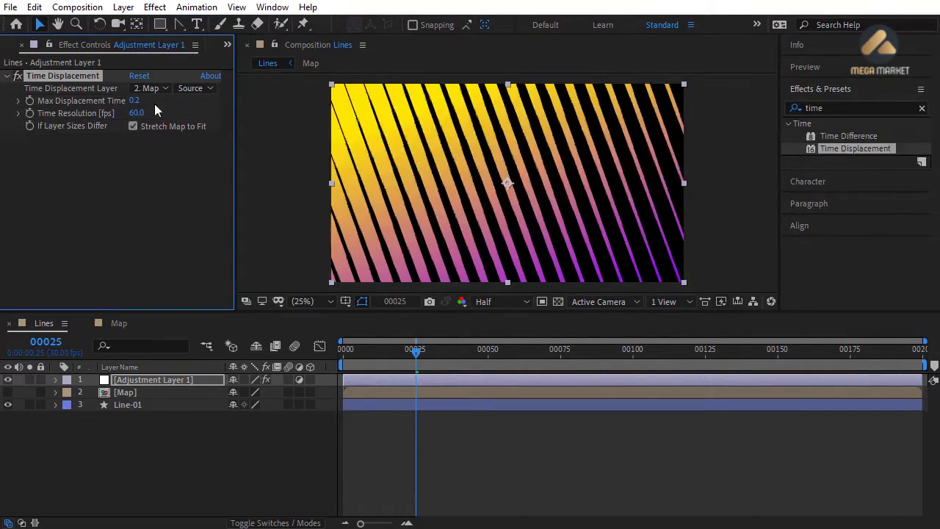
- Set the Time Displacement's Time Resolution to 240 fps and turn off Stretch Map to Fit
click(135, 113)
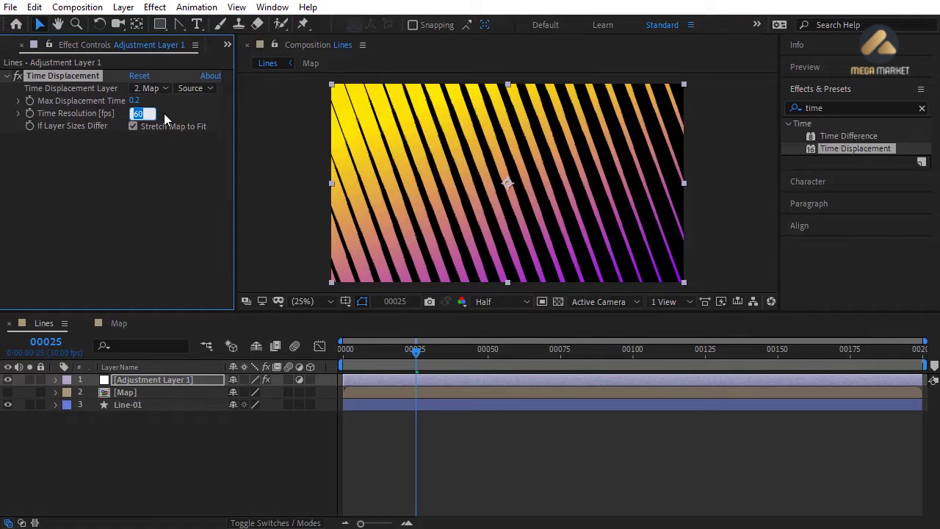
text(240)
key(Return)
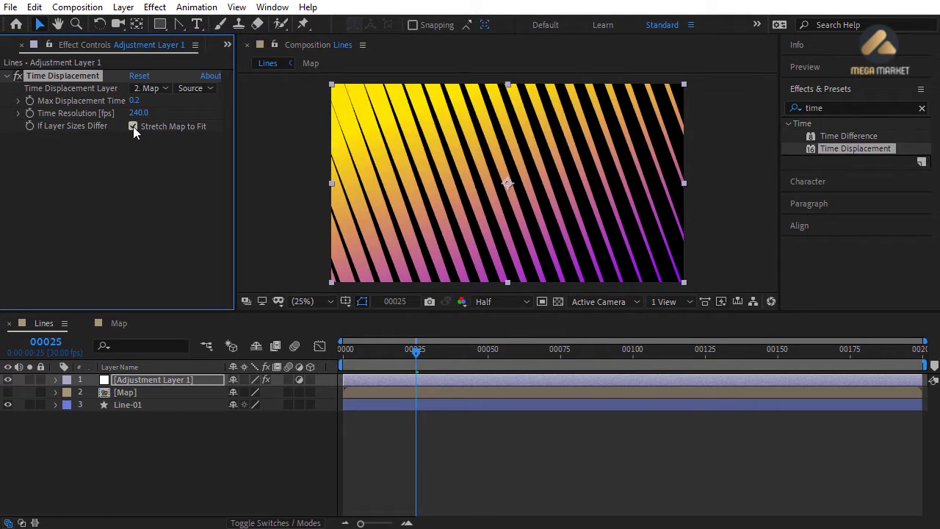
click(133, 127)
click(273, 151)
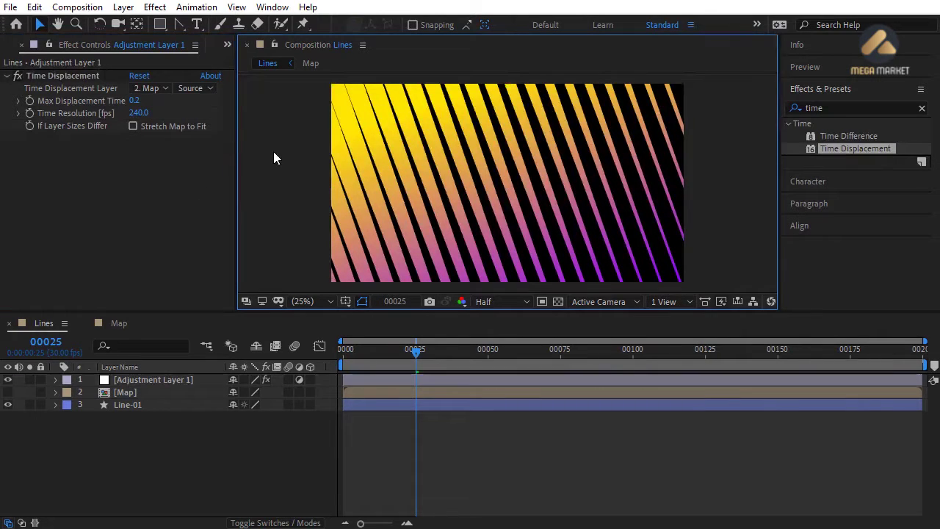
- Create a second composition viewer beside the existing one and enlarge the viewing area
click(238, 8)
click(268, 25)
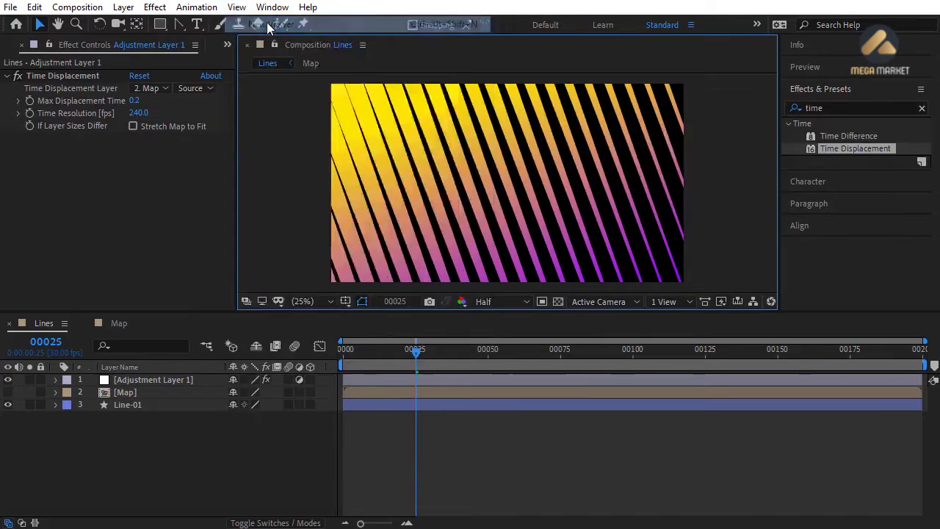
drag(265, 87, 133, 87)
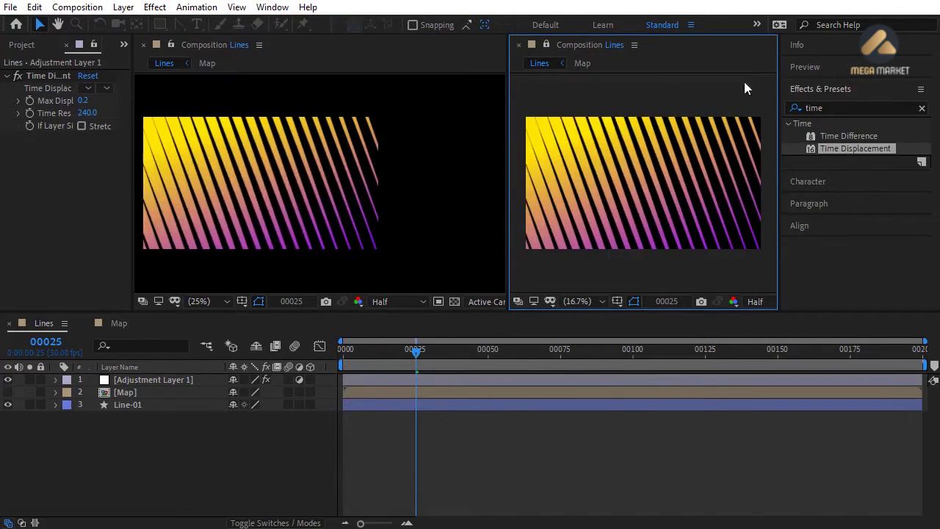
drag(777, 78, 843, 81)
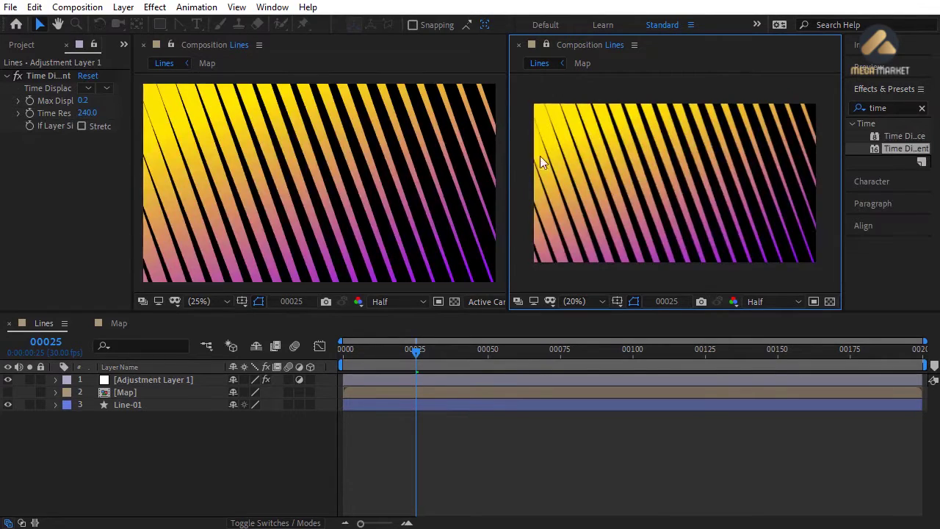
- Lock the new viewer to the Map composition and the original viewer to the Lines composition
click(117, 325)
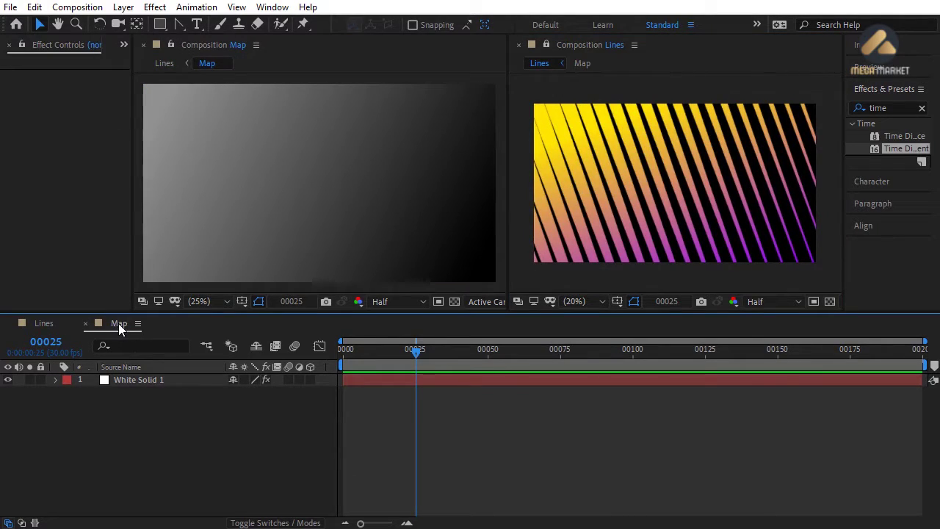
click(548, 45)
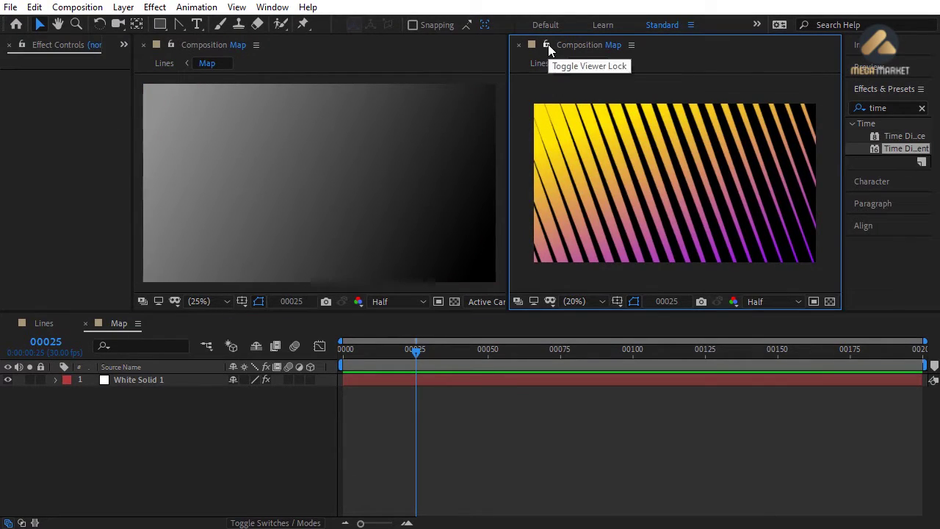
click(548, 45)
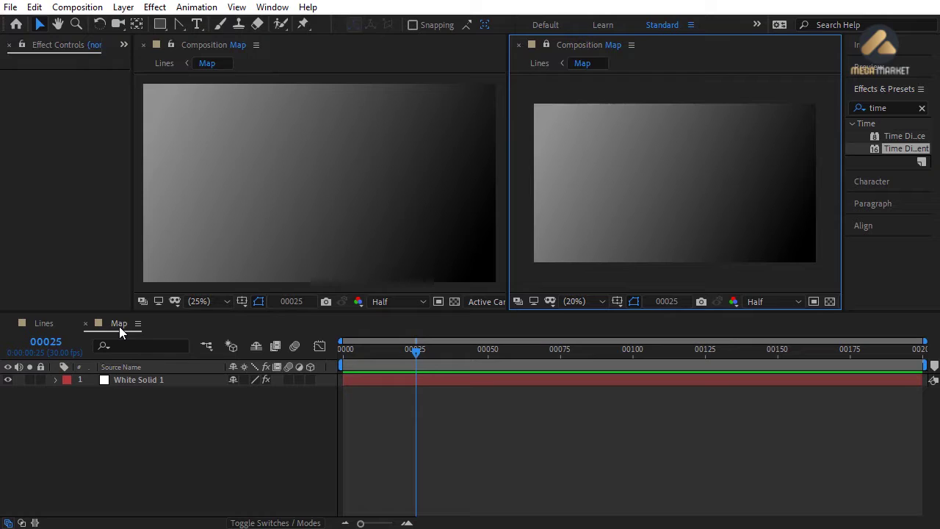
click(41, 323)
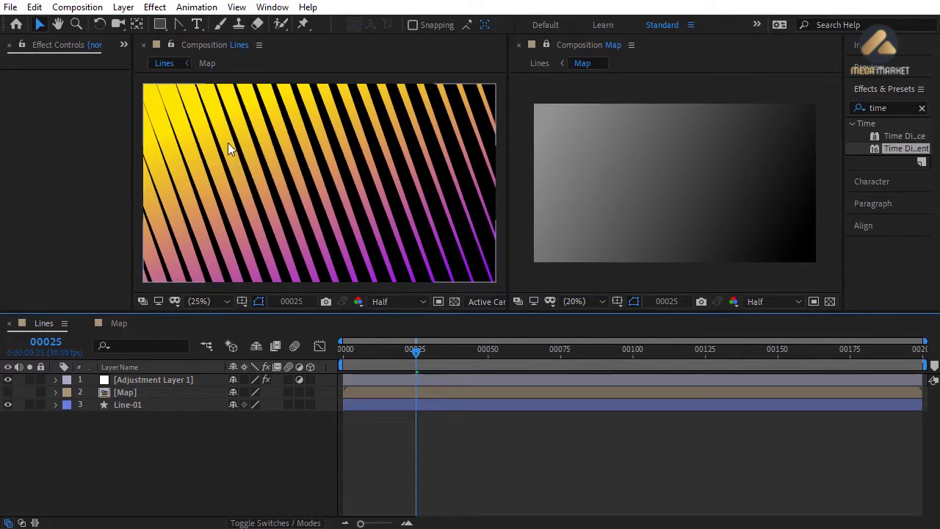
click(171, 46)
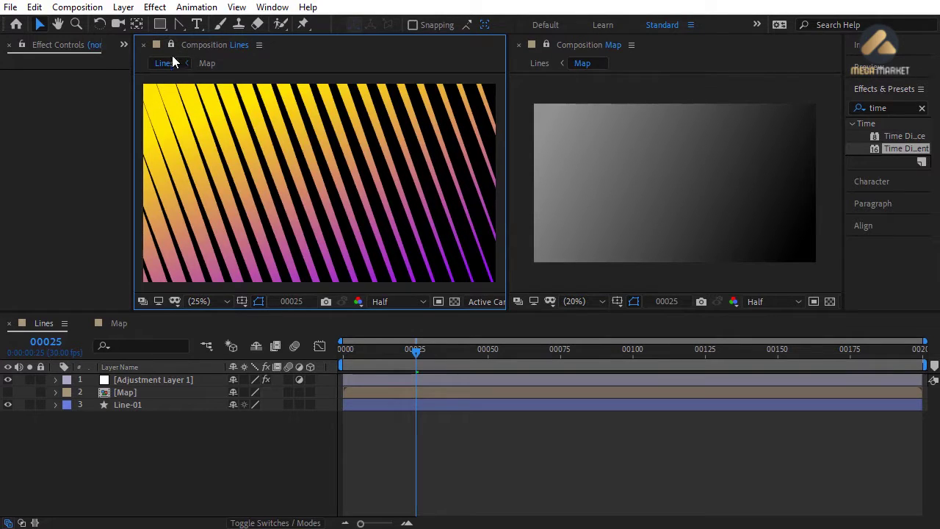
- Rename the White Solid 1 layer in the Map composition as Map Gradient
click(119, 323)
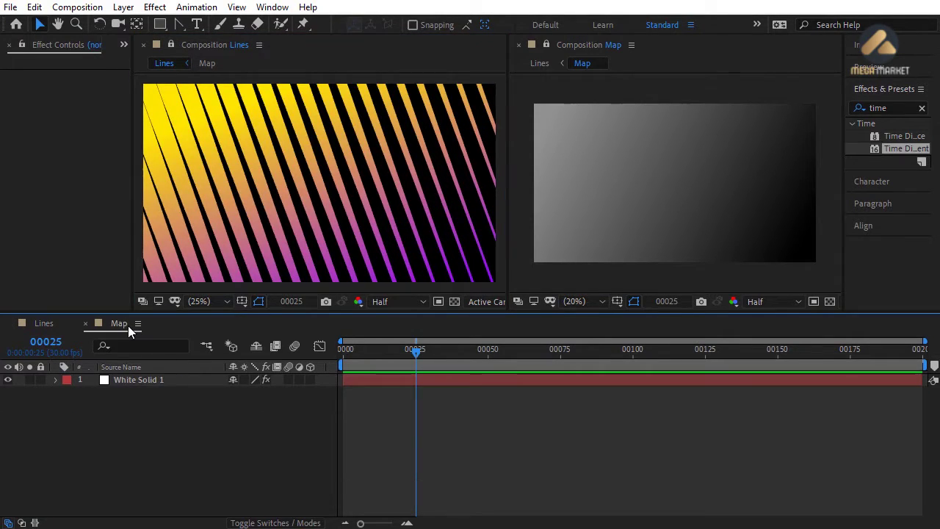
click(137, 379)
key(Return)
text(M)
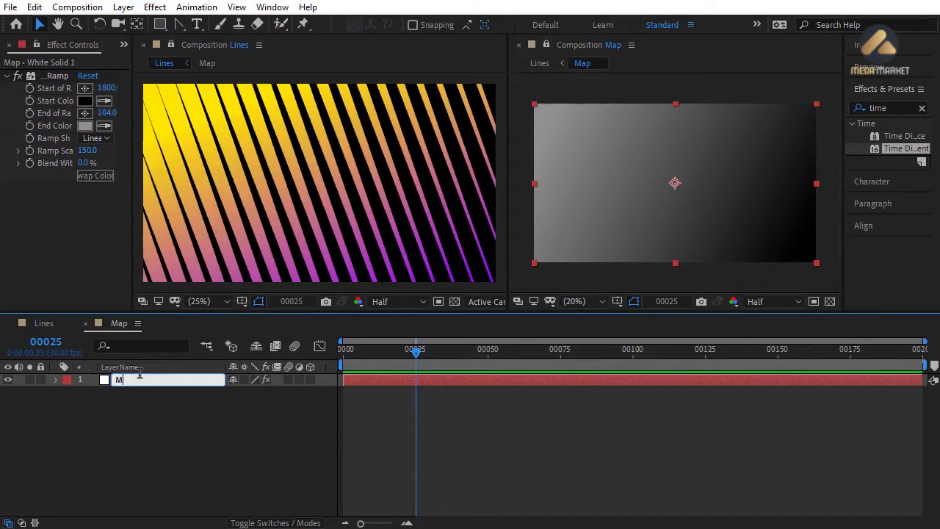
text(ap Gradient)
key(Return)
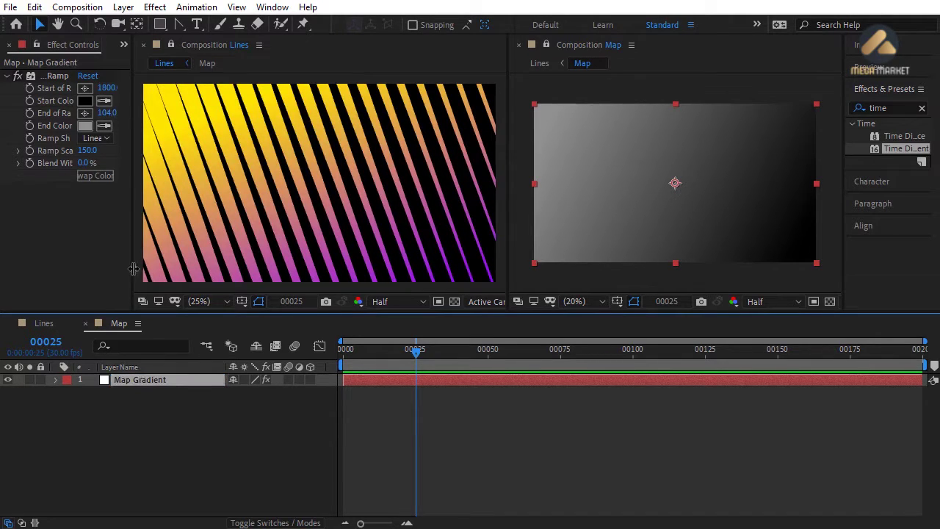
- Reposition the Map Gradient's Gradient Ramp points, with Start of Ramp at about 1380, 695 and End of Ramp at about 229, 176
drag(134, 70, 167, 70)
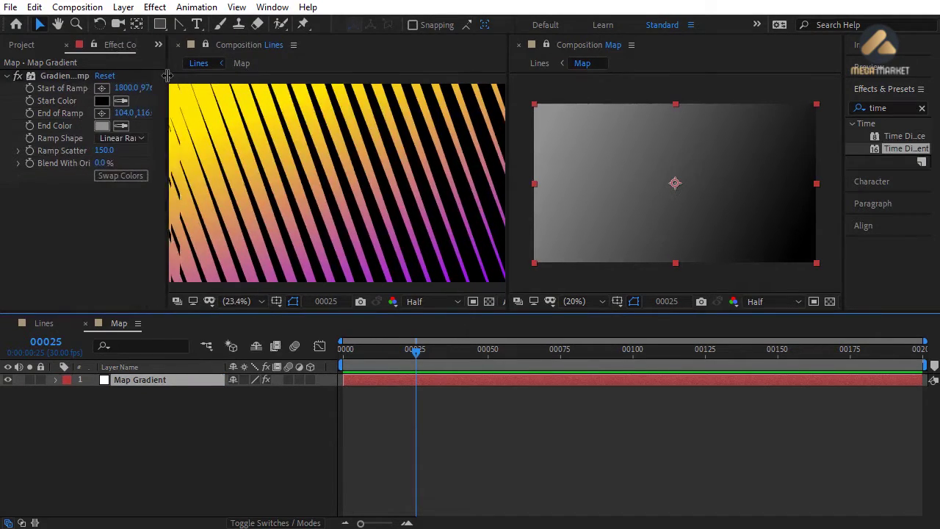
click(46, 78)
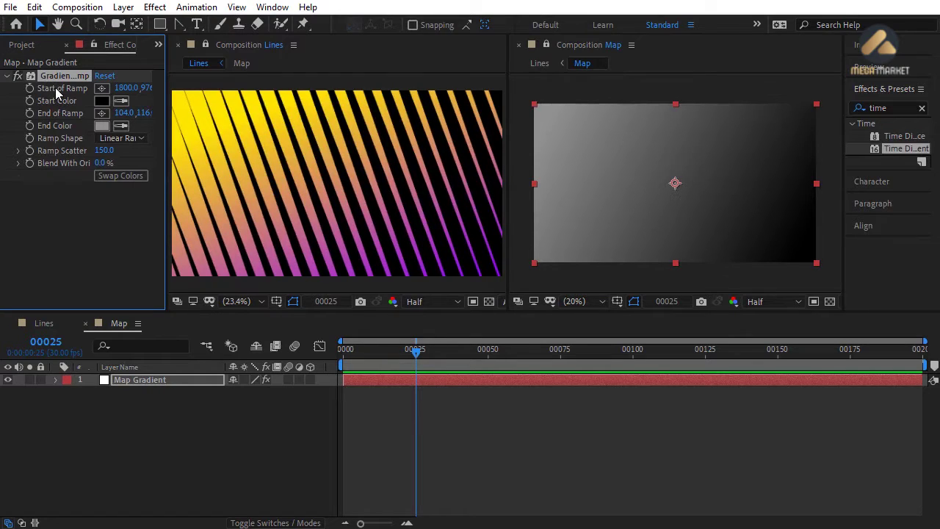
click(102, 88)
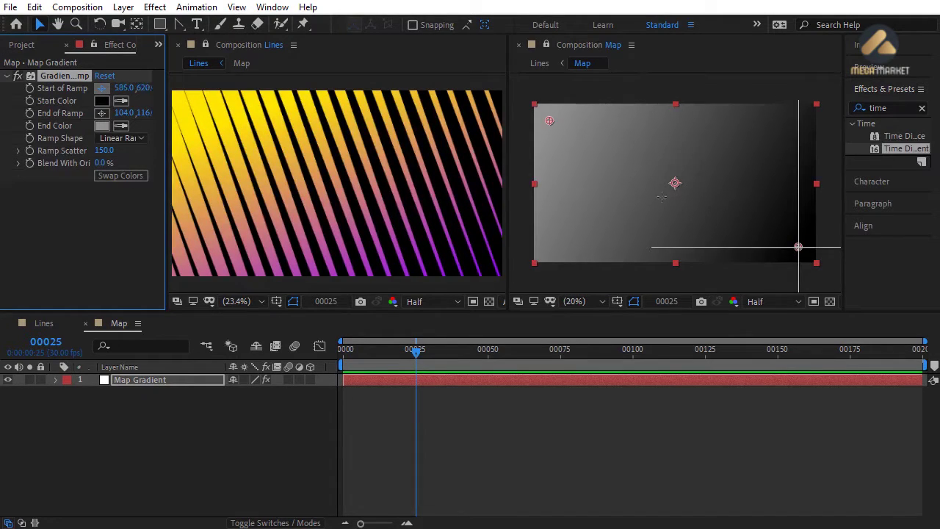
click(777, 221)
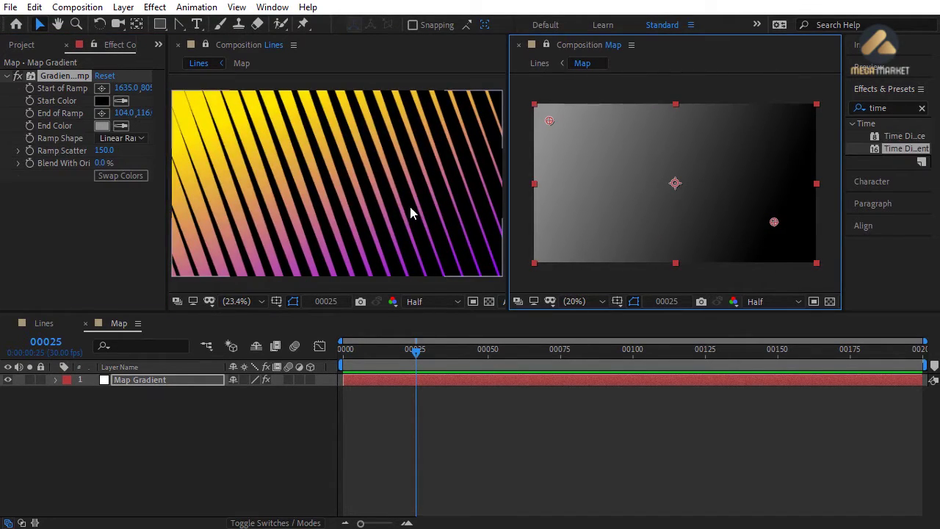
drag(772, 220, 679, 198)
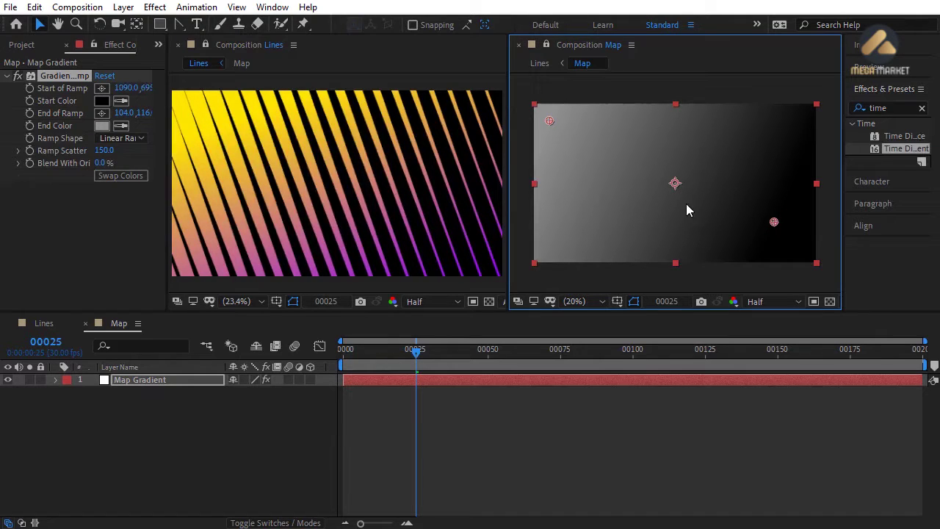
click(788, 238)
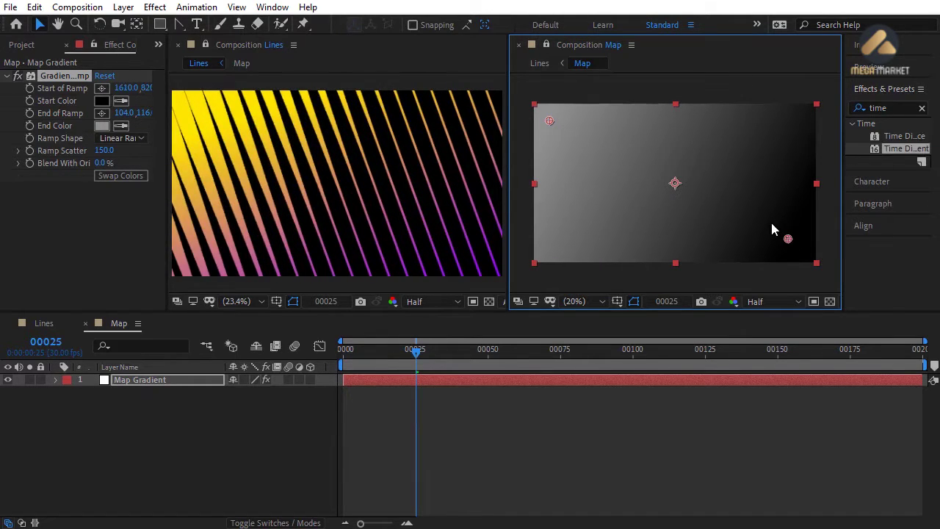
click(771, 223)
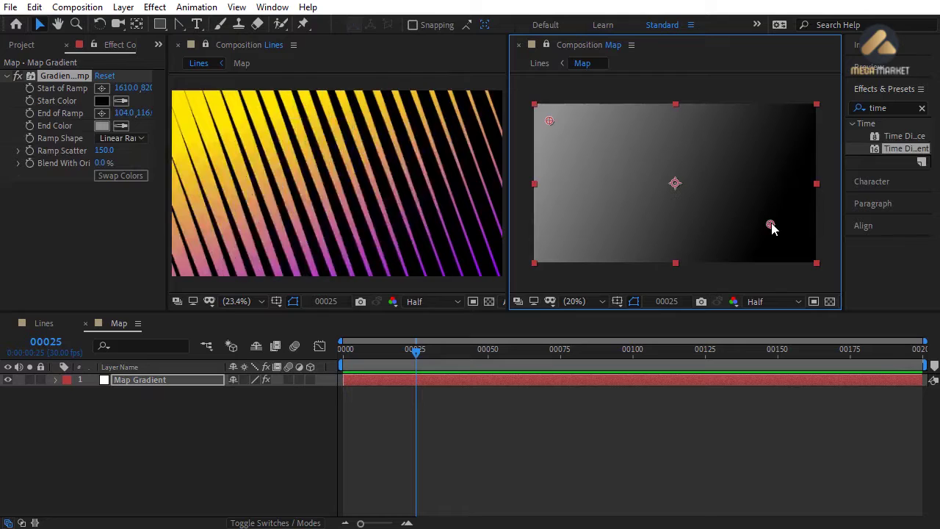
drag(549, 120, 634, 155)
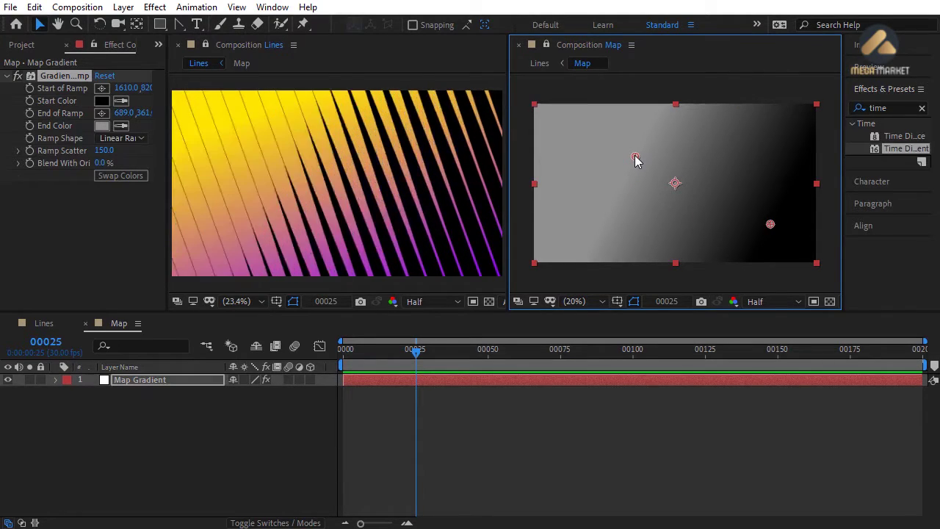
drag(636, 160, 567, 129)
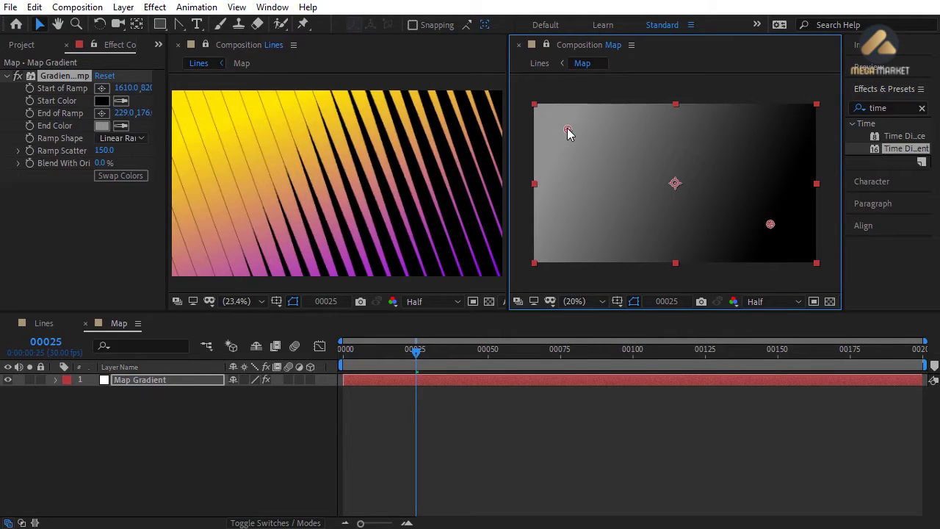
drag(769, 226, 736, 207)
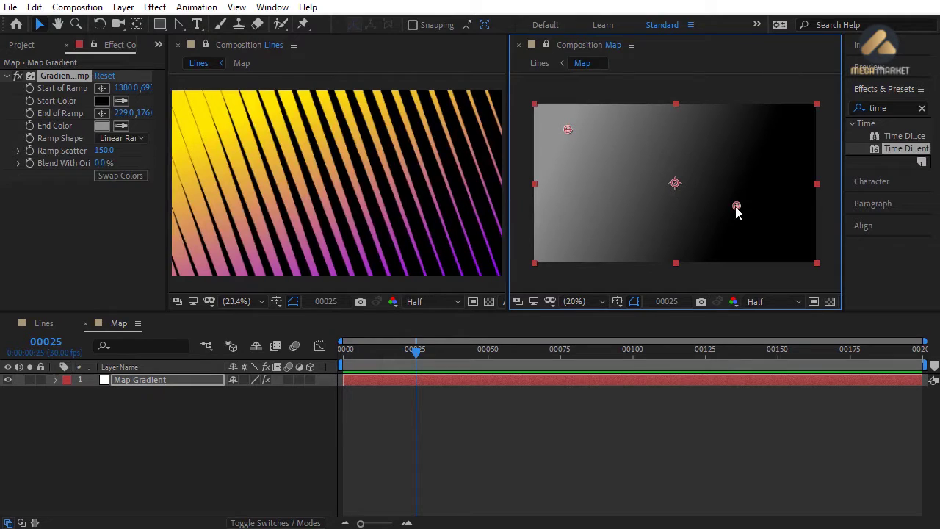
- Compare the Lines composition with and without the Time Displacement adjustment layer by toggling that layer's visibility
click(43, 325)
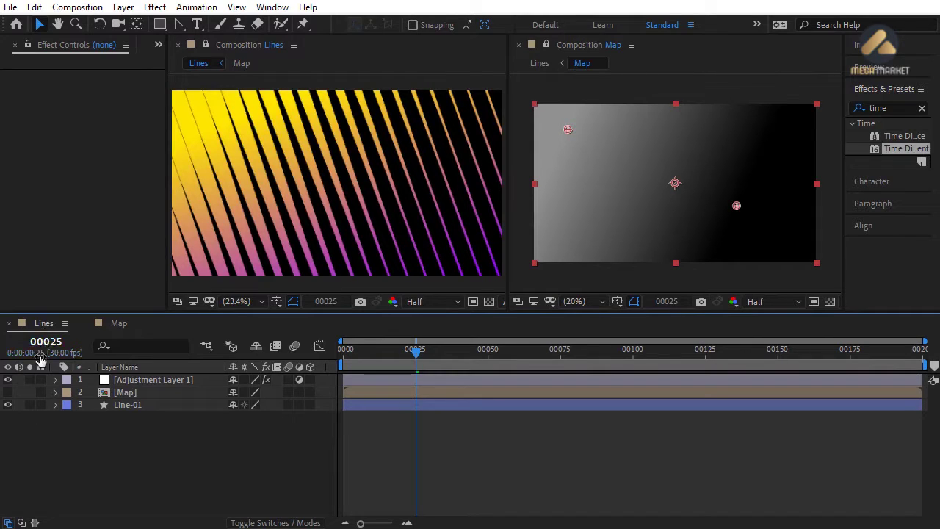
click(8, 379)
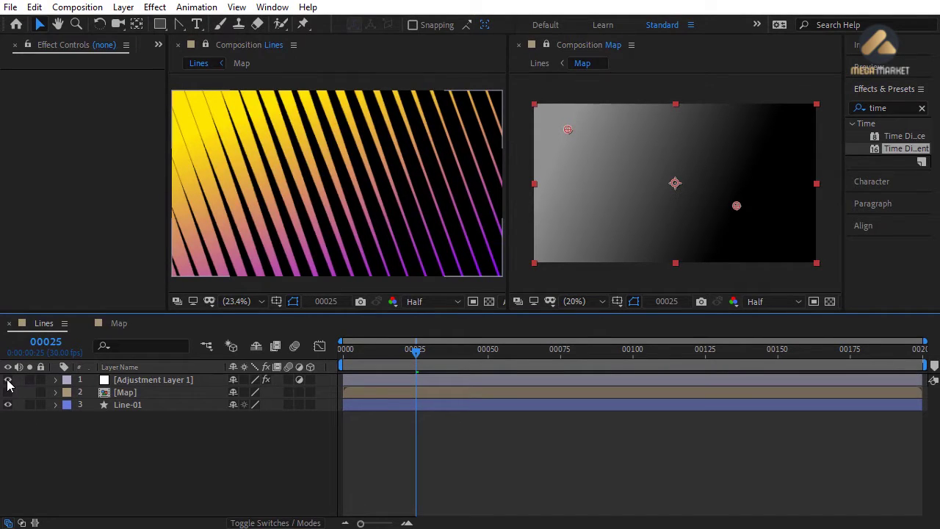
click(9, 380)
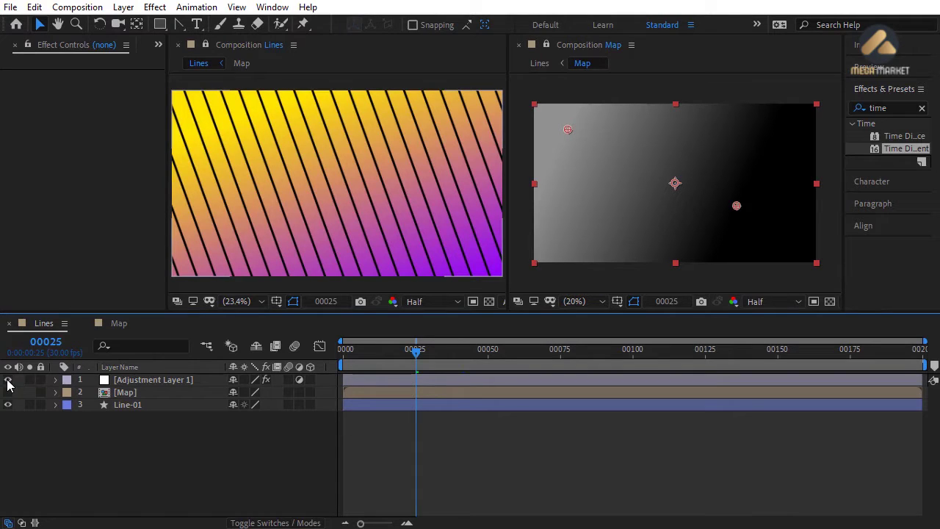
click(8, 380)
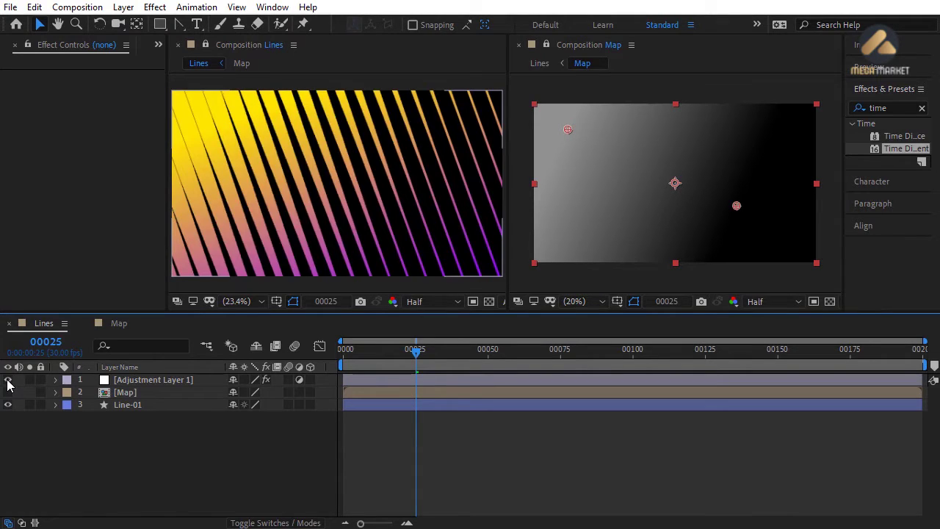
- Rename the adjustment layer in the Lines composition as Time
click(161, 382)
key(Return)
text(Time)
key(Return)
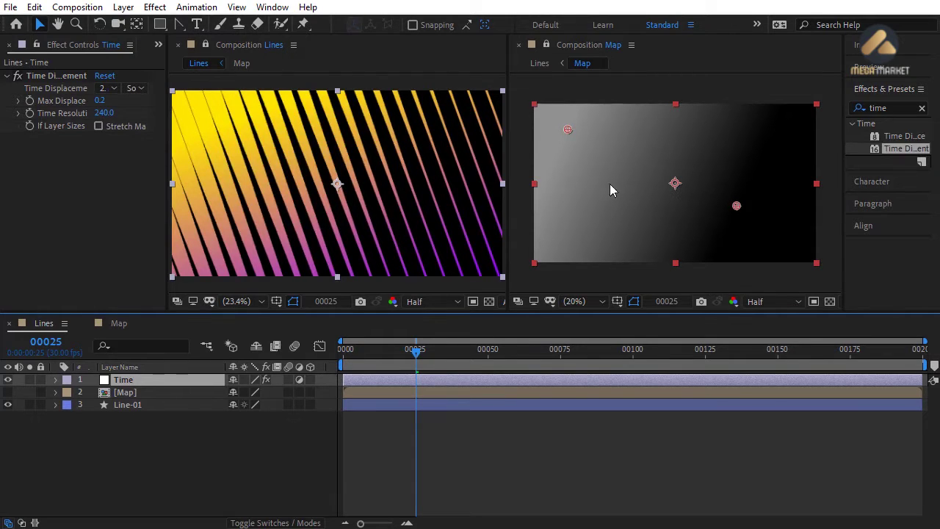
- Restore a single, wider viewer for the Lines composition and return the playhead to frame 0
click(519, 46)
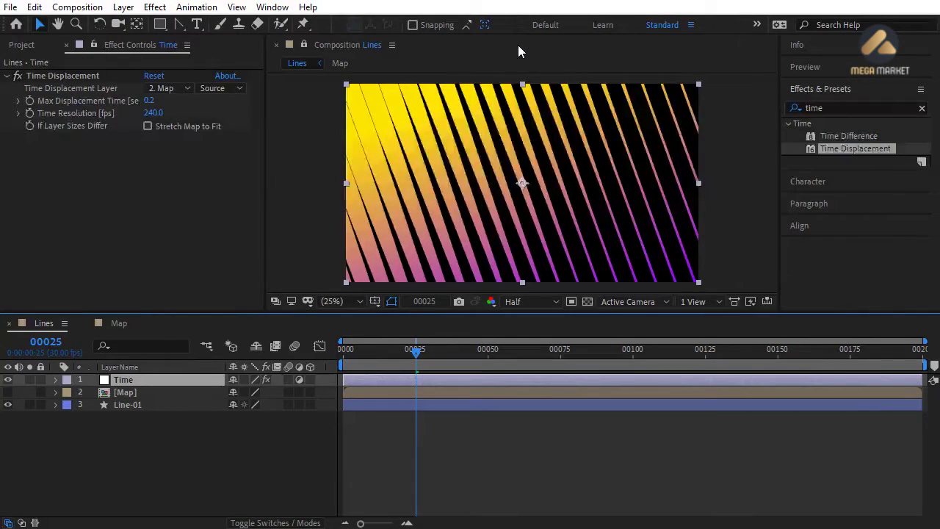
drag(266, 129, 172, 128)
click(176, 439)
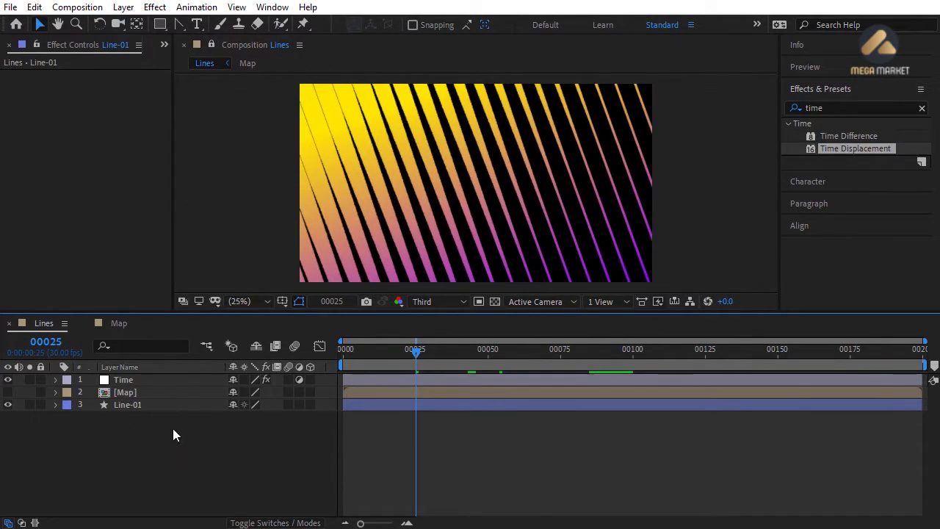
drag(373, 352, 337, 352)
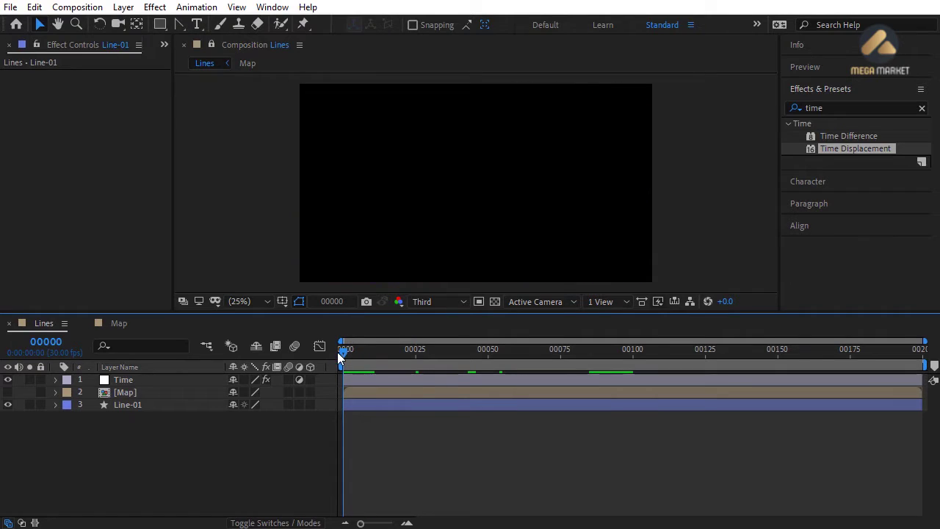
- Add composition markers to Lines: one commented In at frame 0 and one commented Stop at frame 45
key(alt+KP_Multiply)
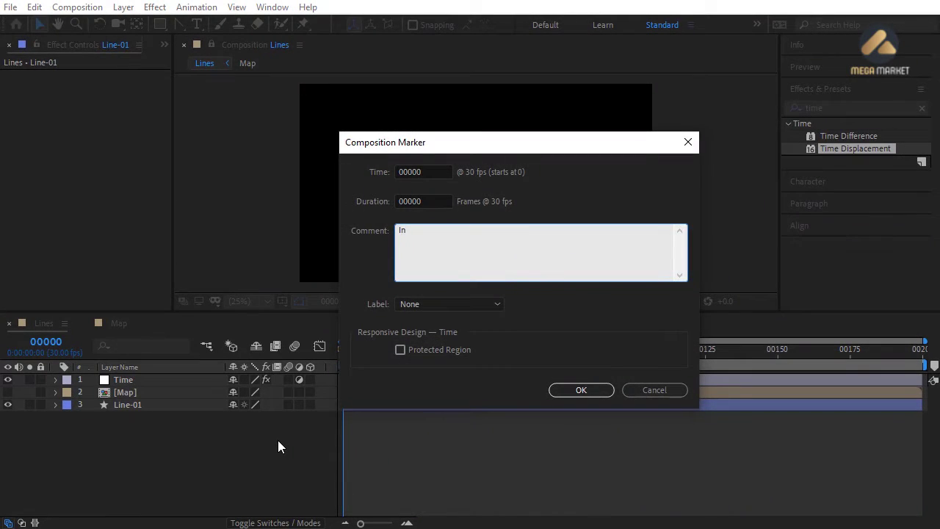
key(Return)
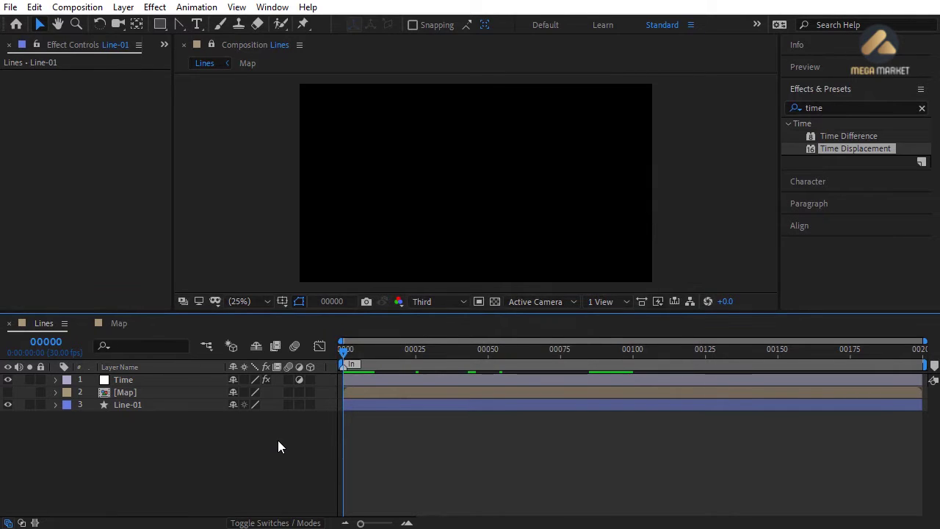
drag(436, 353, 474, 349)
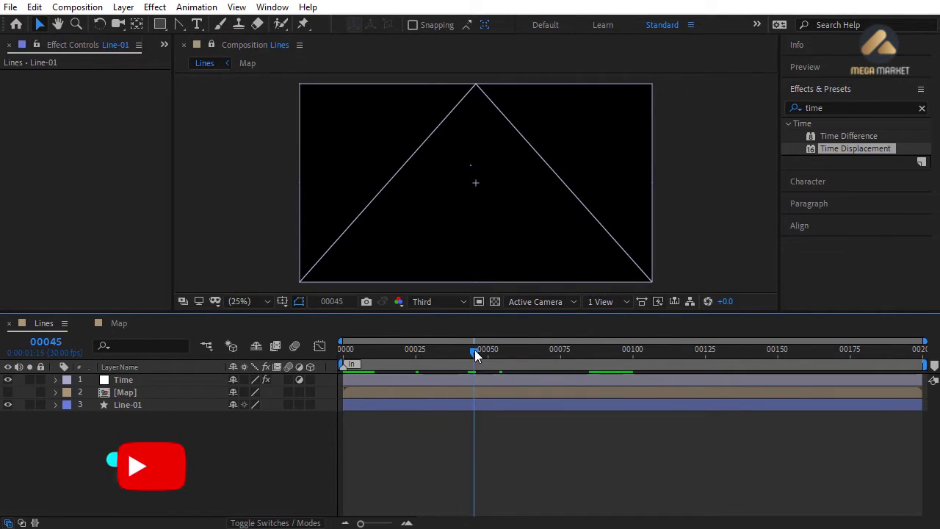
key(alt+KP_Multiply)
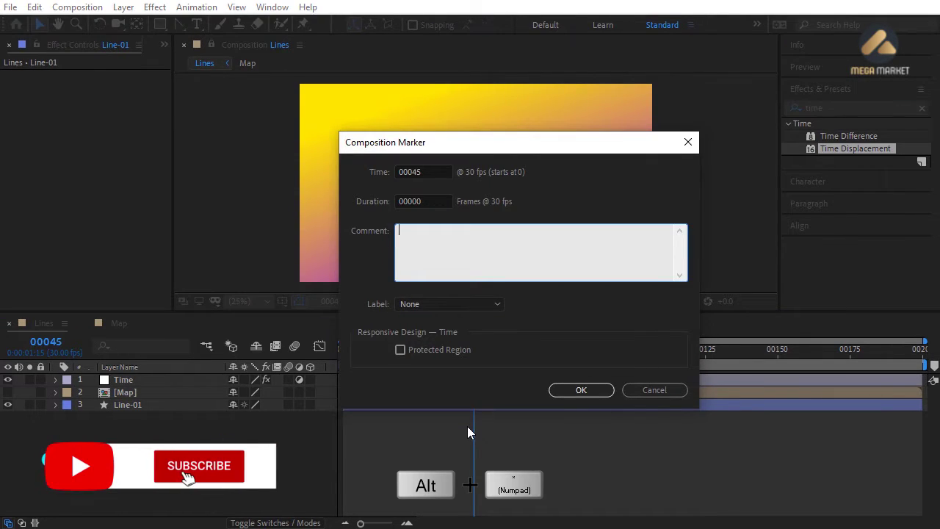
text(Stop)
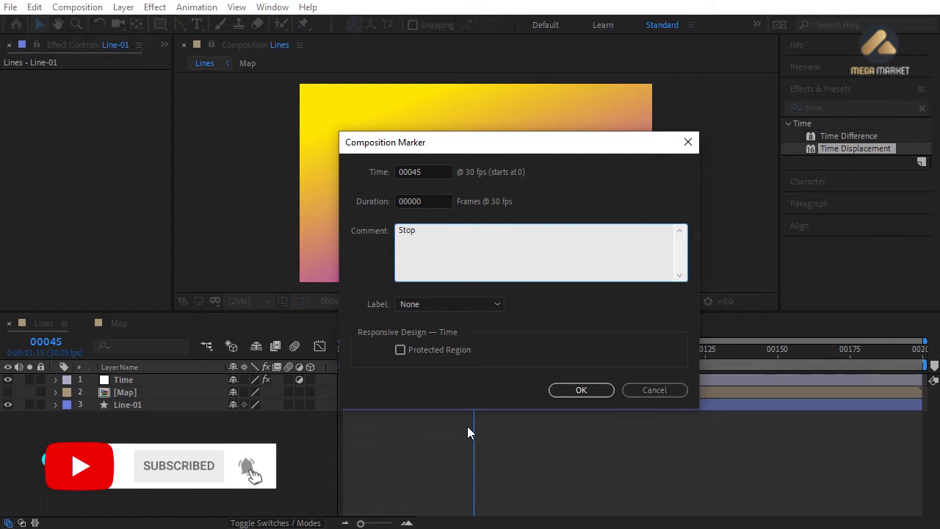
key(Return)
- Add composition markers commented Out at about frame 55 and End at frame 100
drag(474, 351, 633, 354)
key(alt+KP_Multiply)
text(Out)
key(Return)
key(alt+KP_Multiply)
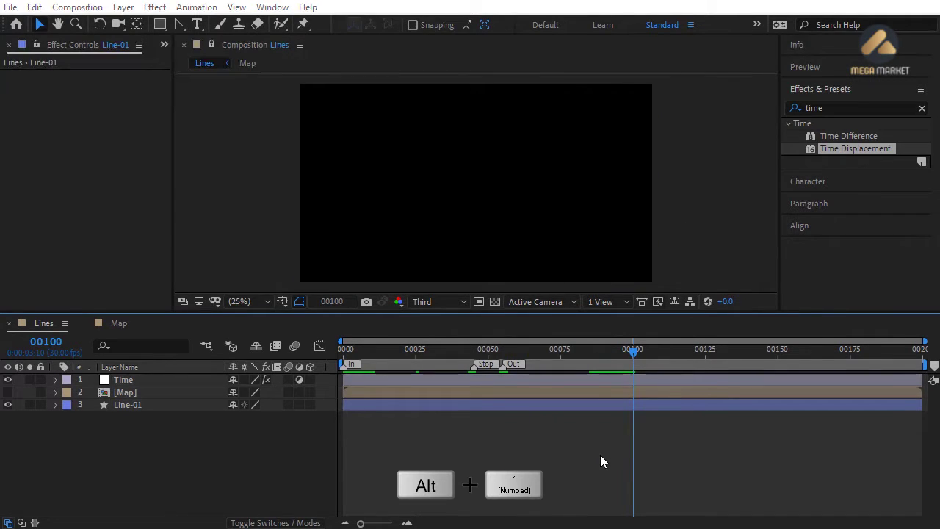
text(End)
key(Return)
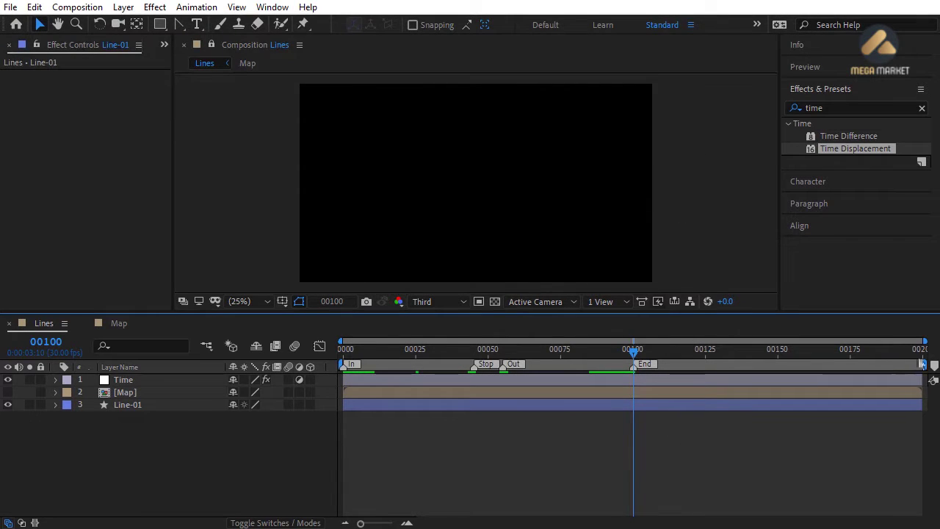
- End the work area at frame 100, by the End marker, and trim the Lines composition to the work area
drag(912, 363, 645, 390)
key(n)
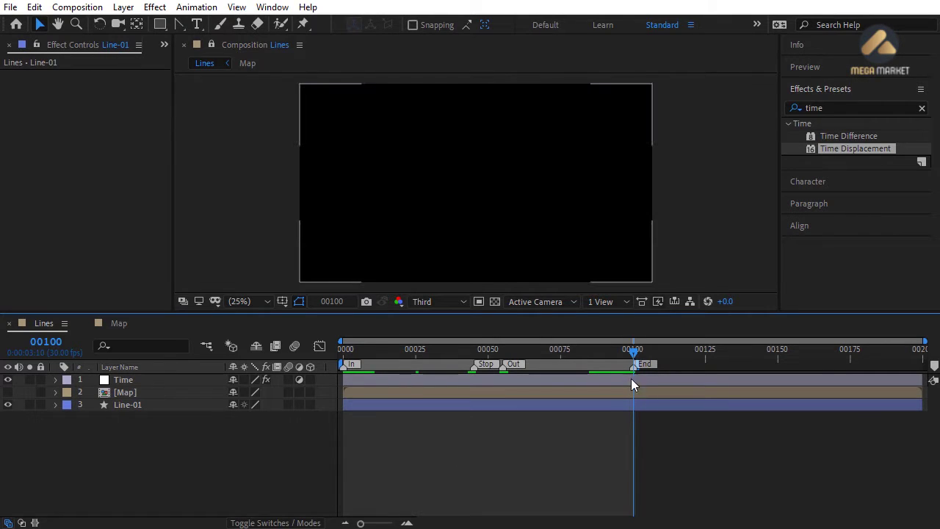
right_click(610, 366)
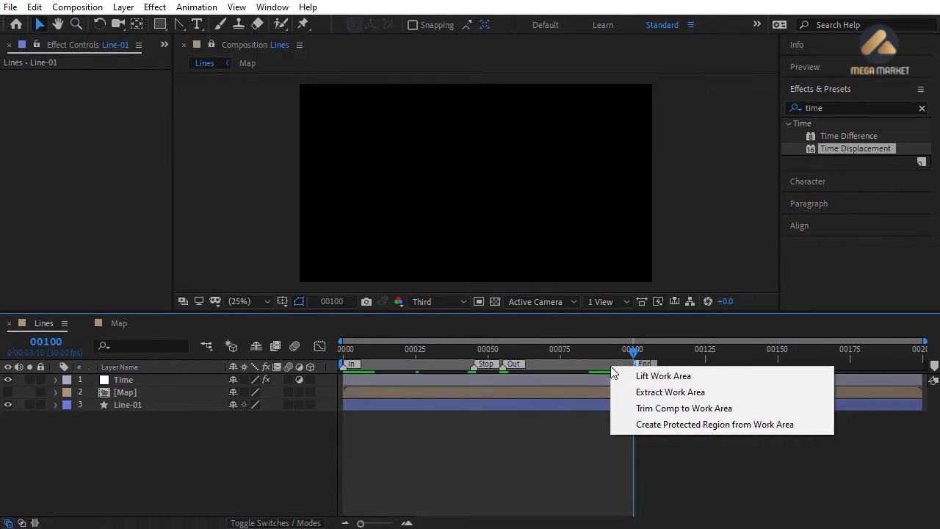
click(628, 407)
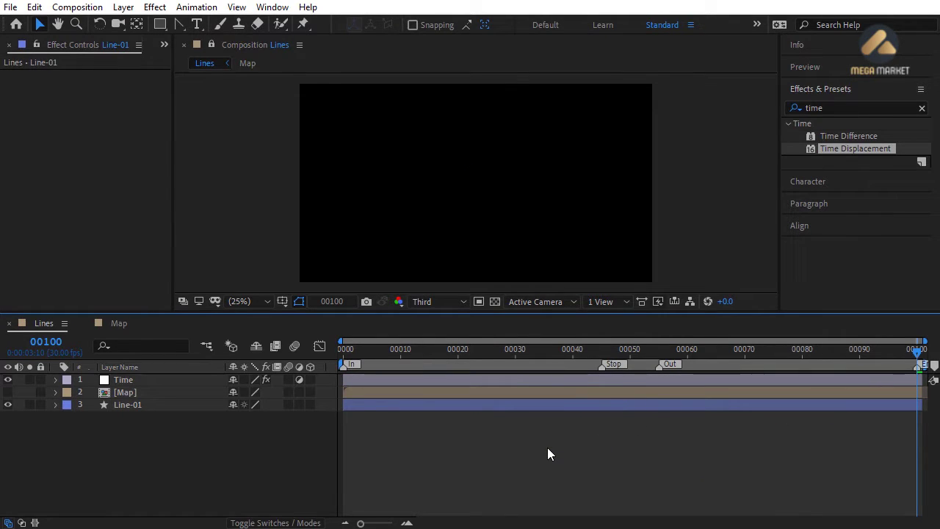
- Play back the trimmed Lines animation from frame 0 to review it
click(348, 356)
key(space)
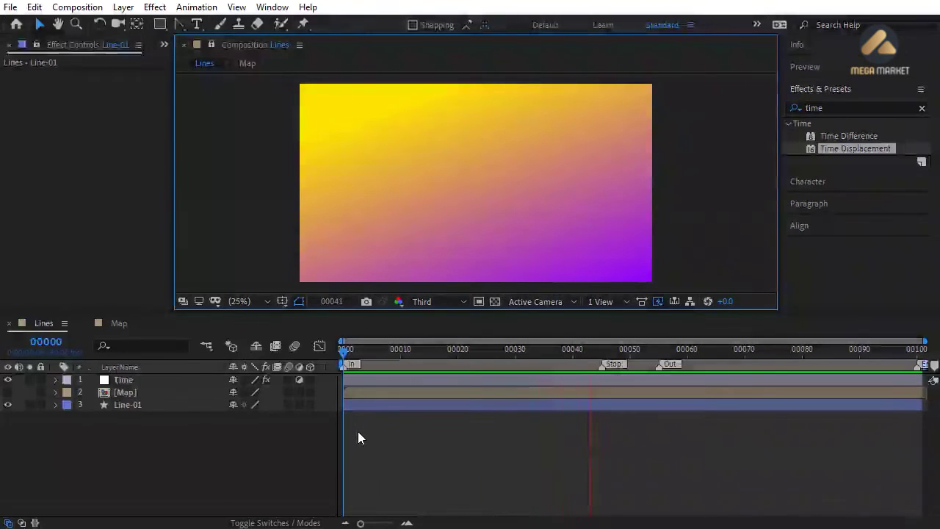
key(space)
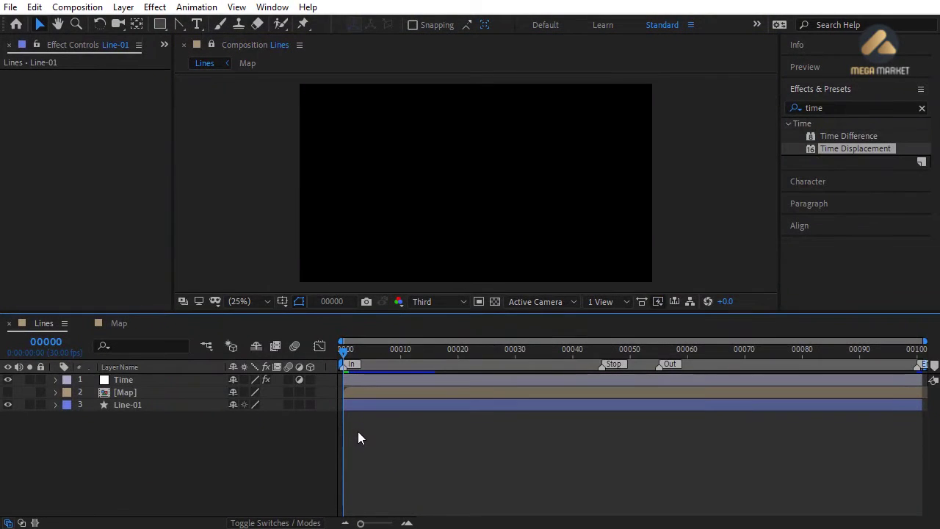
- Create a new adjustment layer in the Lines composition and name it Effects
click(123, 7)
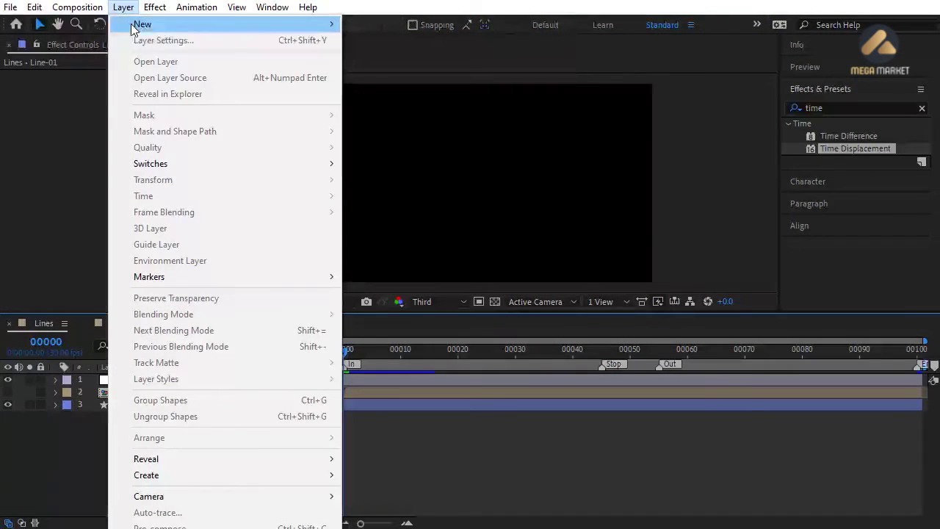
mouse_move(316, 24)
click(385, 121)
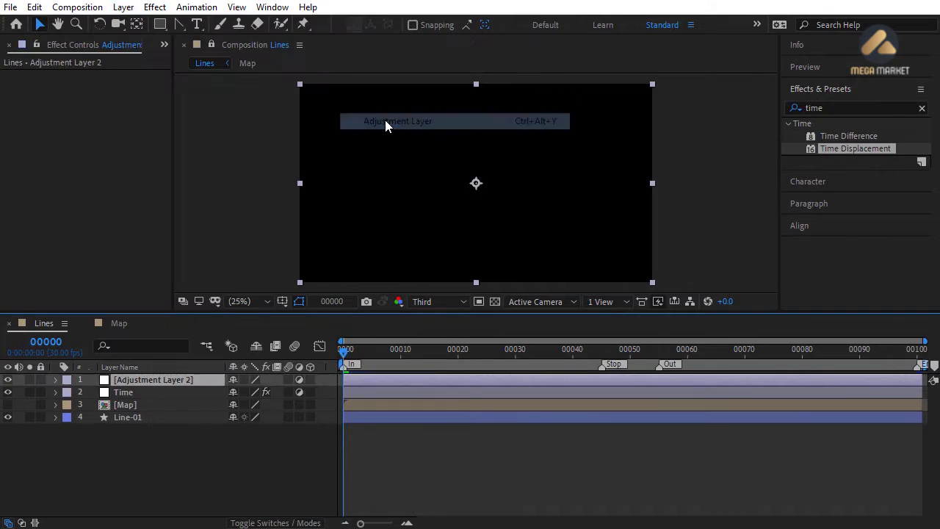
key(Return)
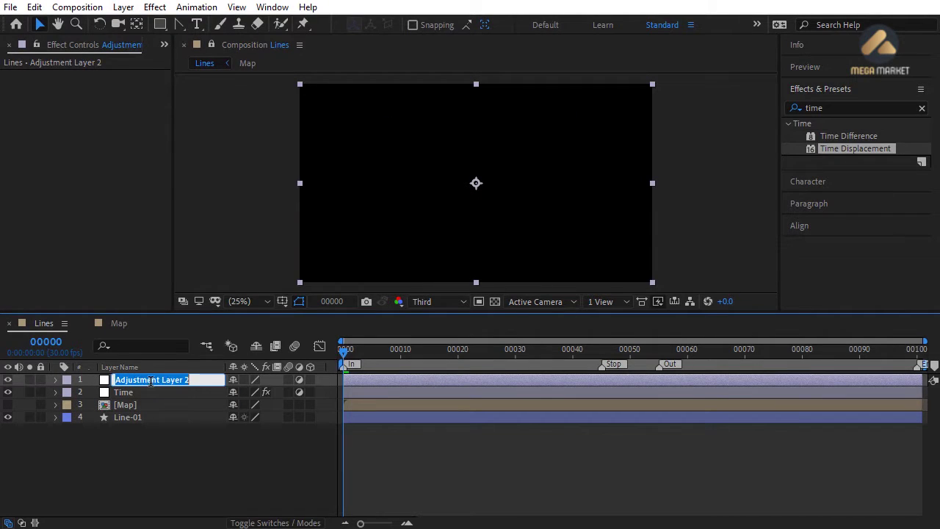
text(Effects)
key(Return)
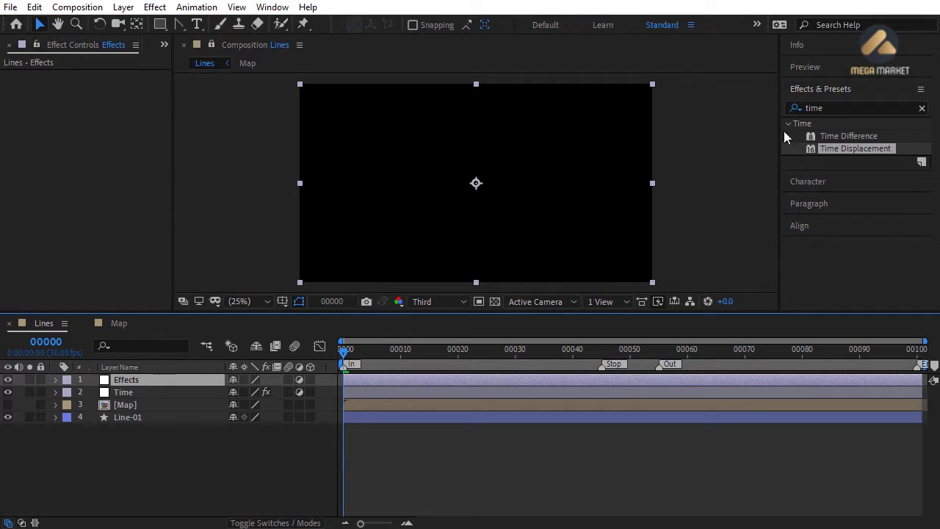
- Find the Color Balance (HLS) effect and apply it to the Effects adjustment layer
click(857, 110)
text(Co)
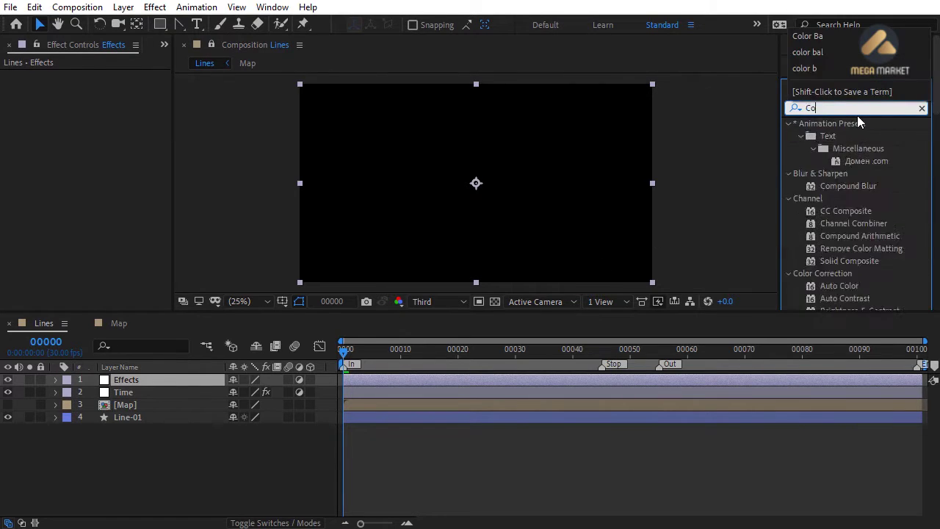
text(lor B)
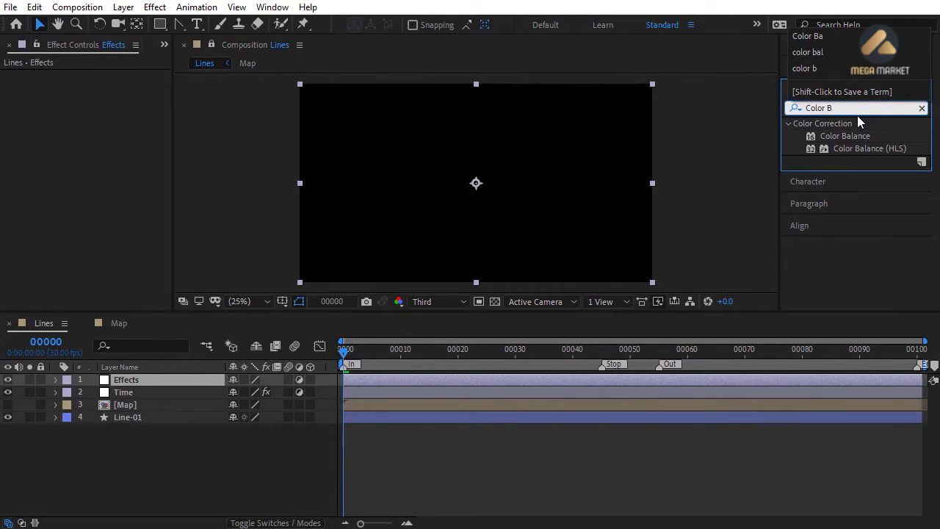
double_click(857, 149)
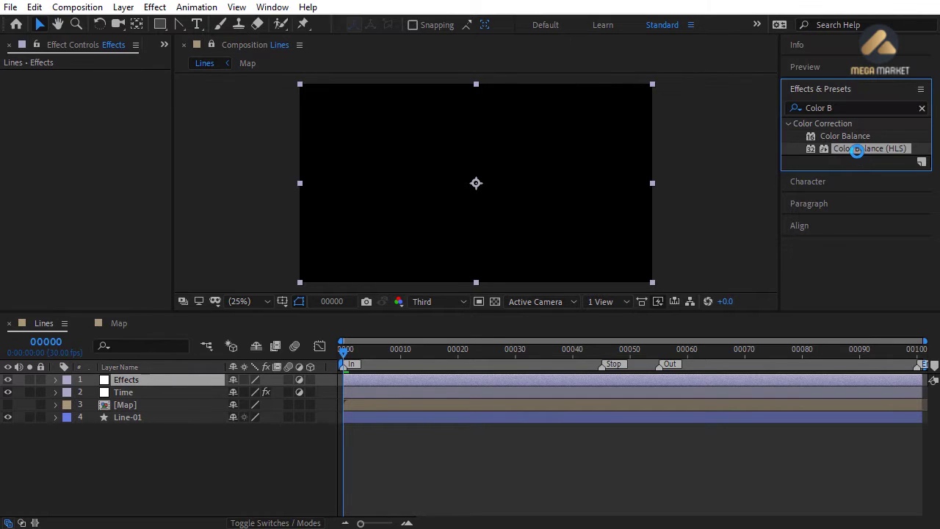
- Try a Color Balance (HLS) Hue of 45° on the Effects layer while viewing frame 25
drag(466, 352, 488, 359)
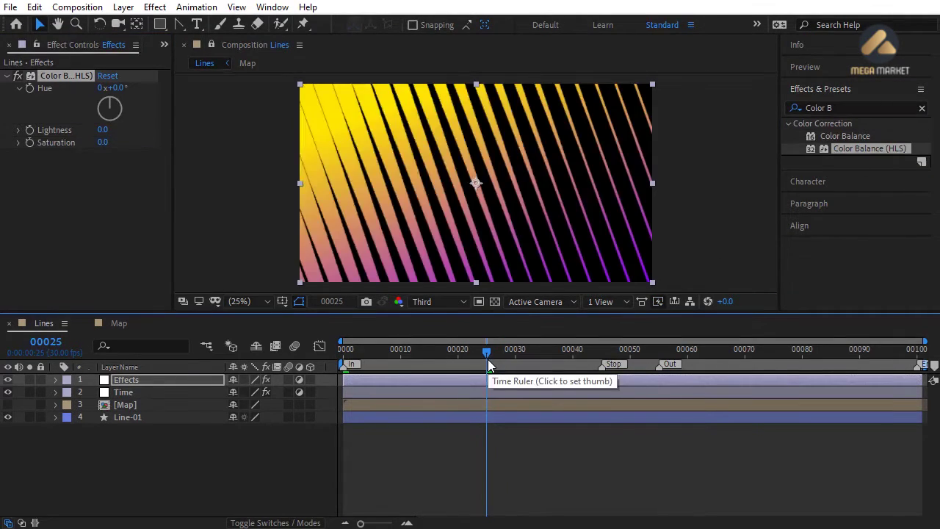
drag(122, 88, 138, 88)
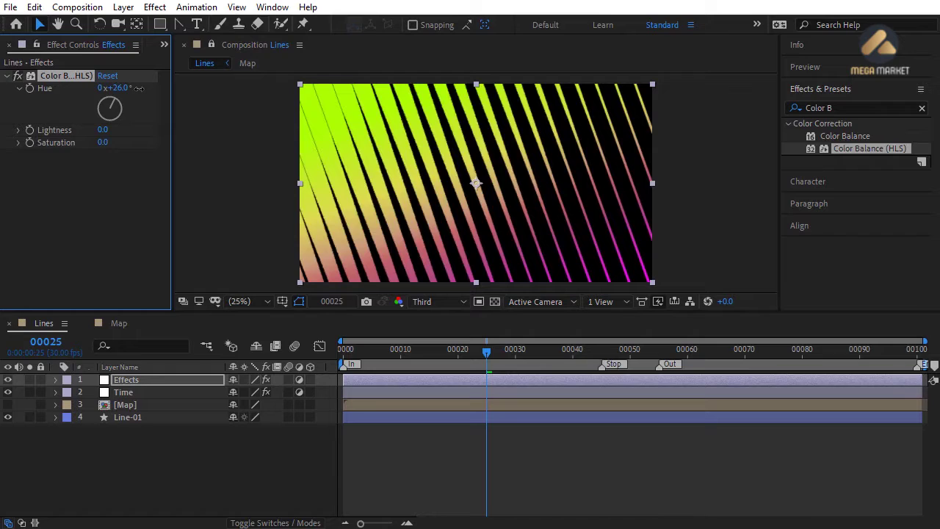
click(137, 87)
text(45)
key(Return)
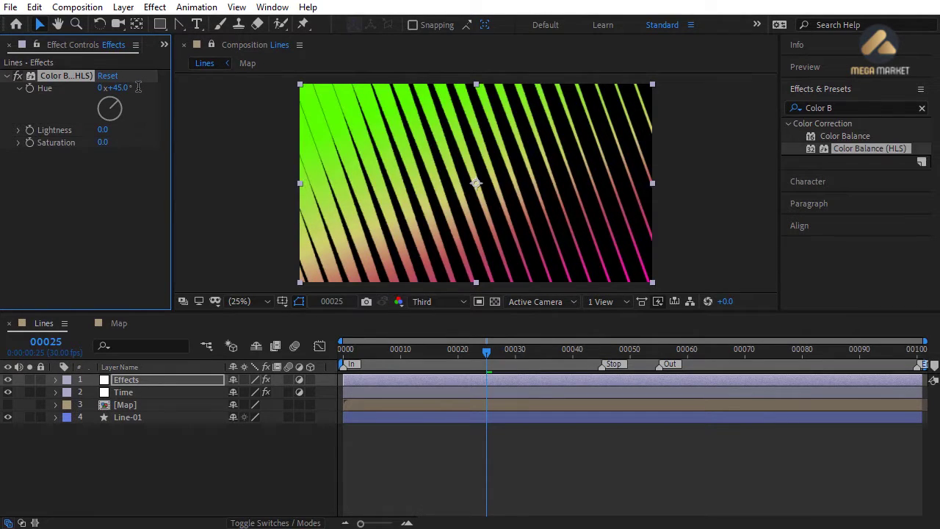
- Set the Color Balance (HLS) Hue to 38°, check it at frame 27, and turn the effect off
click(490, 358)
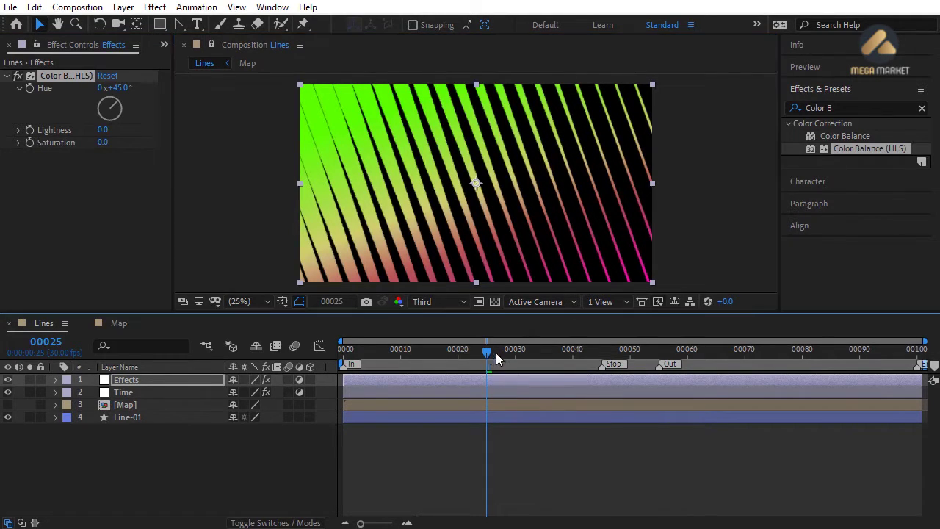
drag(490, 358, 602, 358)
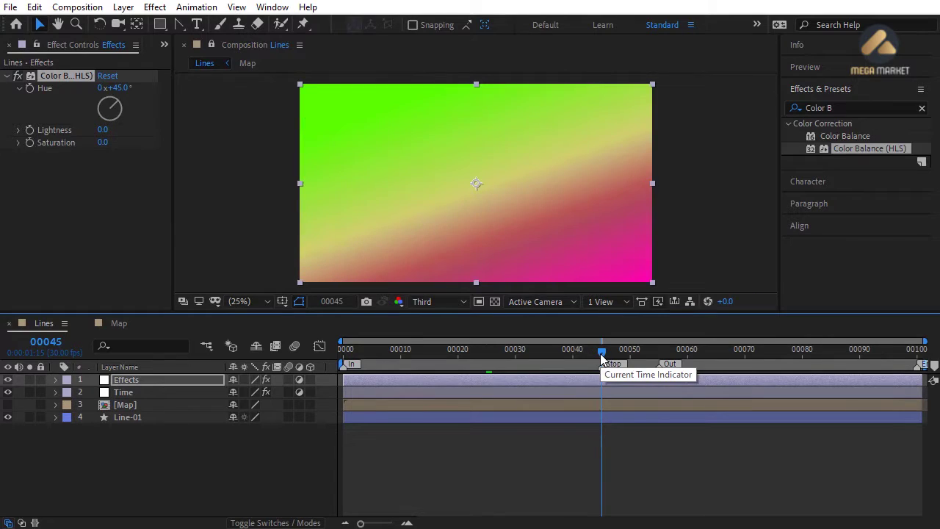
drag(119, 88, 87, 88)
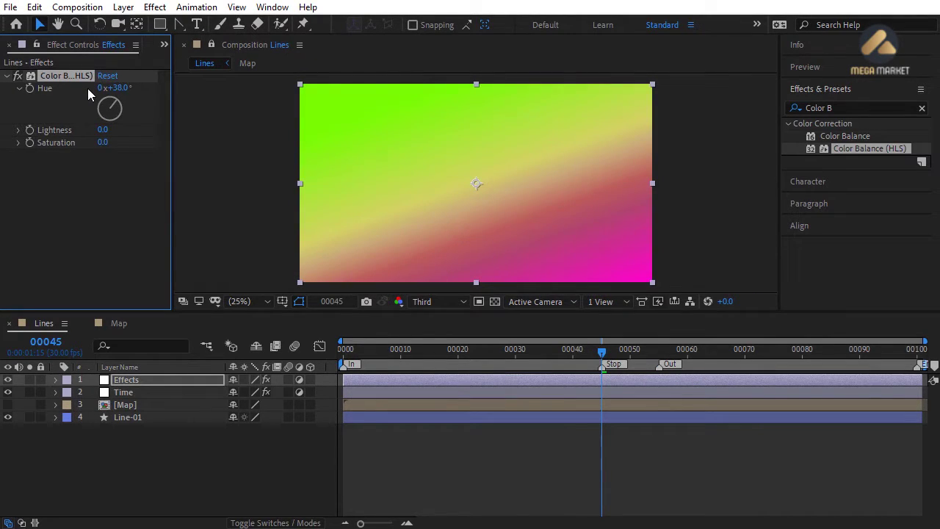
click(498, 352)
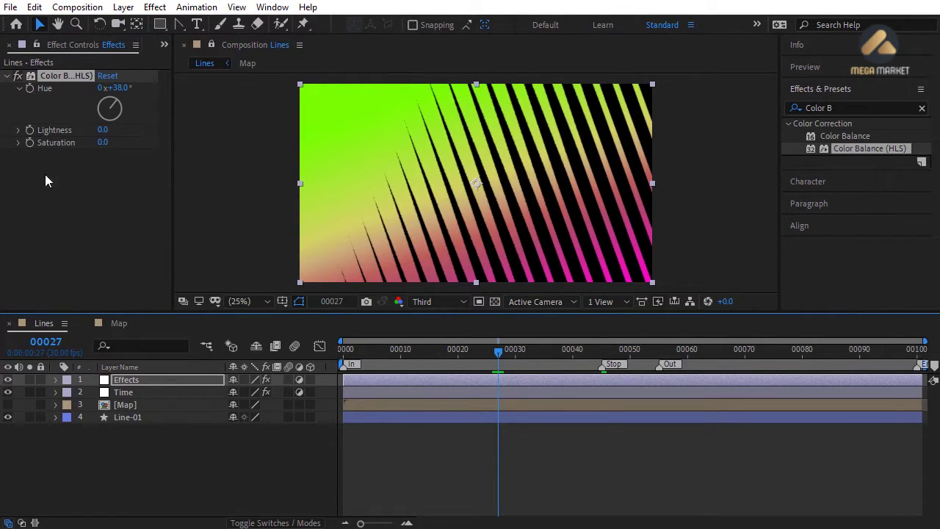
click(17, 77)
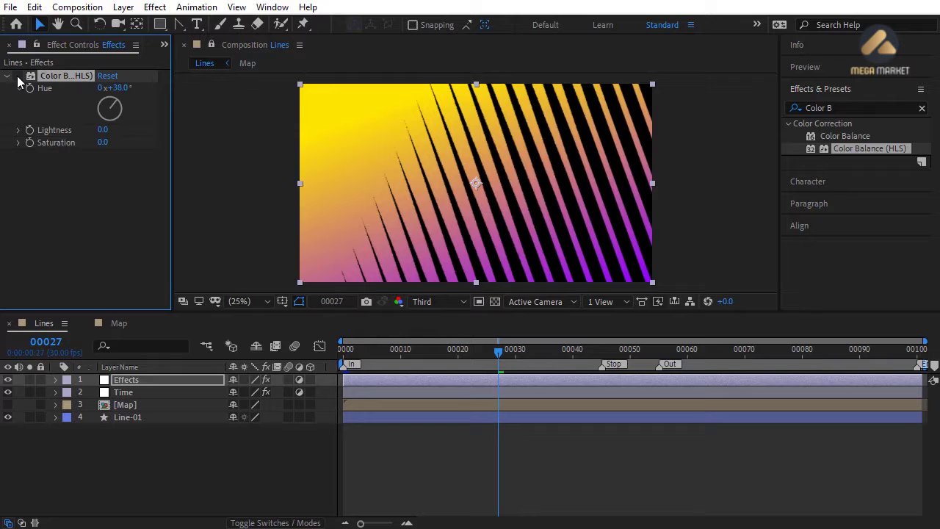
- Create a new composition named Lines-Render with a duration of 300 frames
click(164, 44)
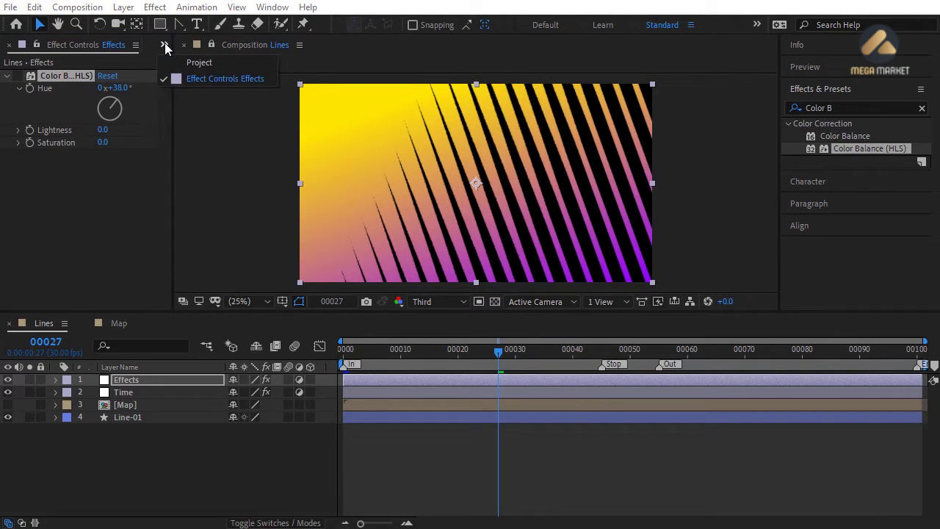
click(197, 63)
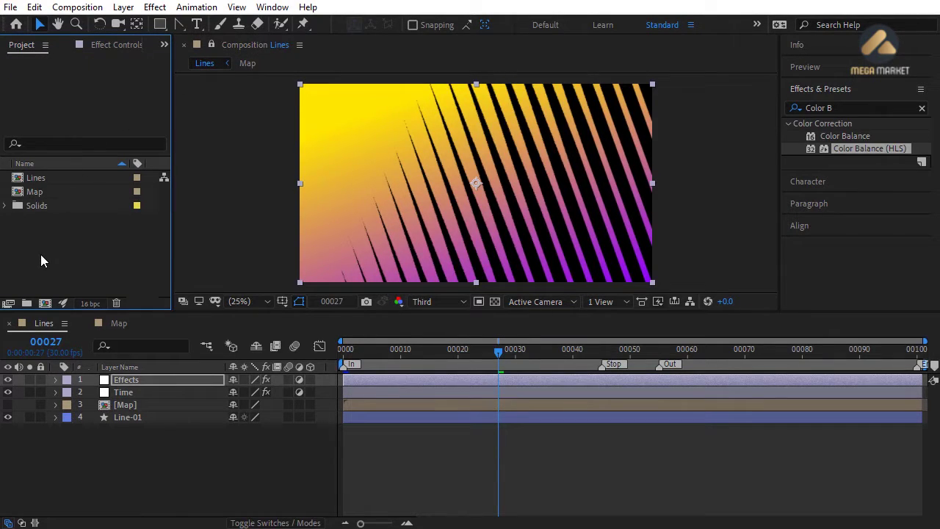
click(77, 8)
click(97, 27)
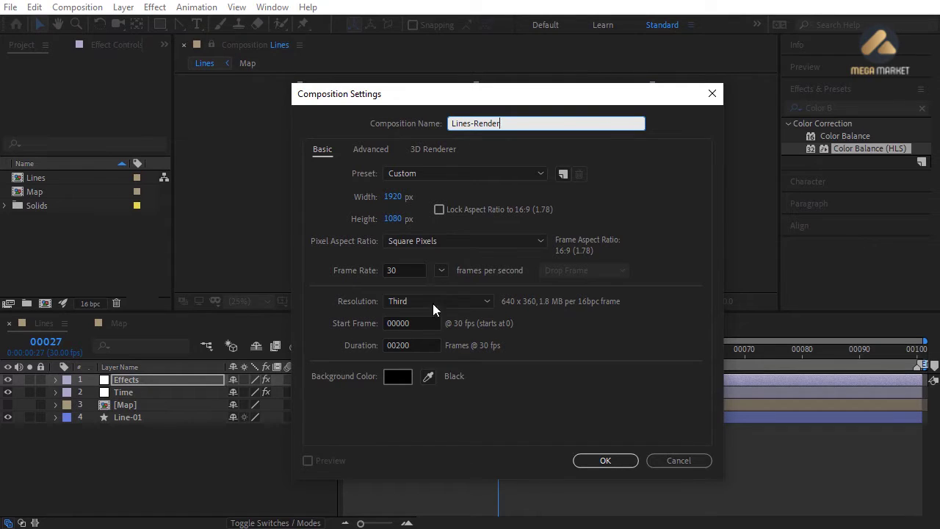
click(415, 345)
text(300)
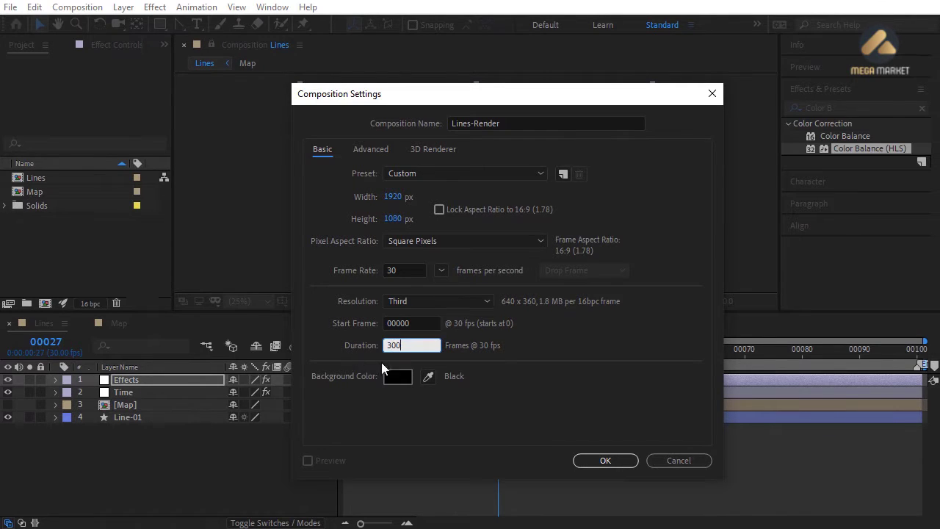
click(608, 459)
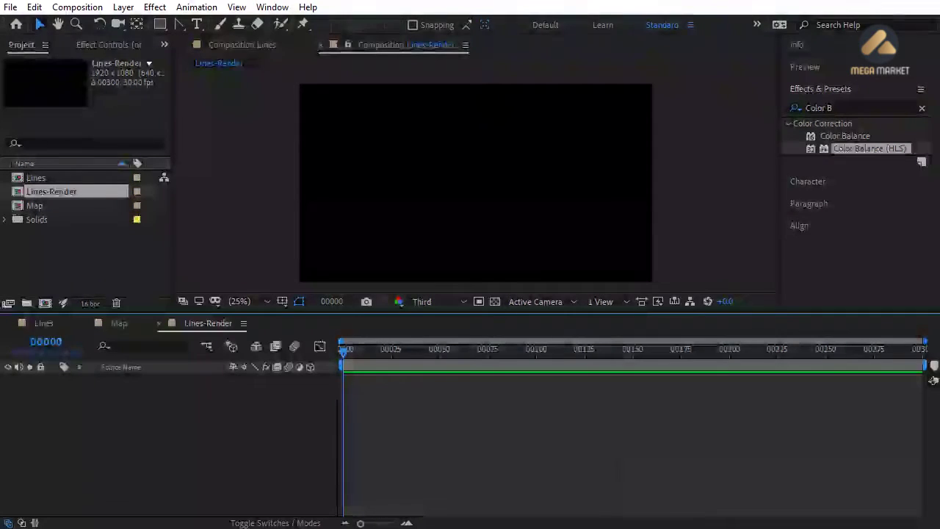
- Place the Lines composition in Lines-Render and shift its layer in time to start at about frame 68
click(42, 182)
drag(42, 182, 117, 389)
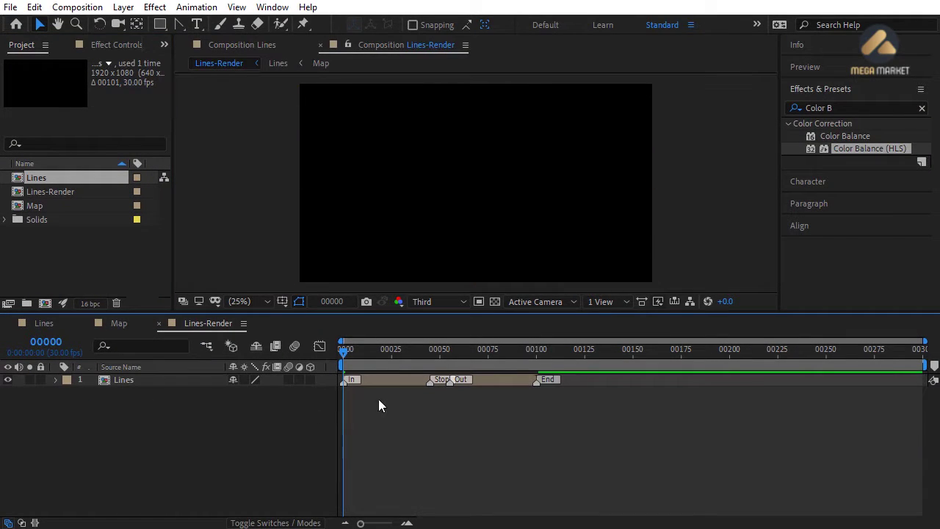
click(355, 384)
click(412, 392)
click(431, 382)
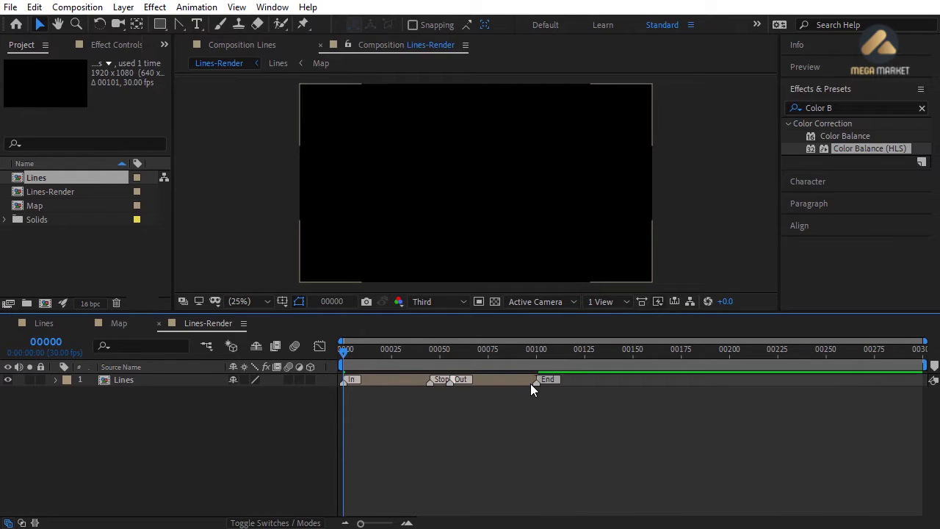
drag(487, 379, 620, 381)
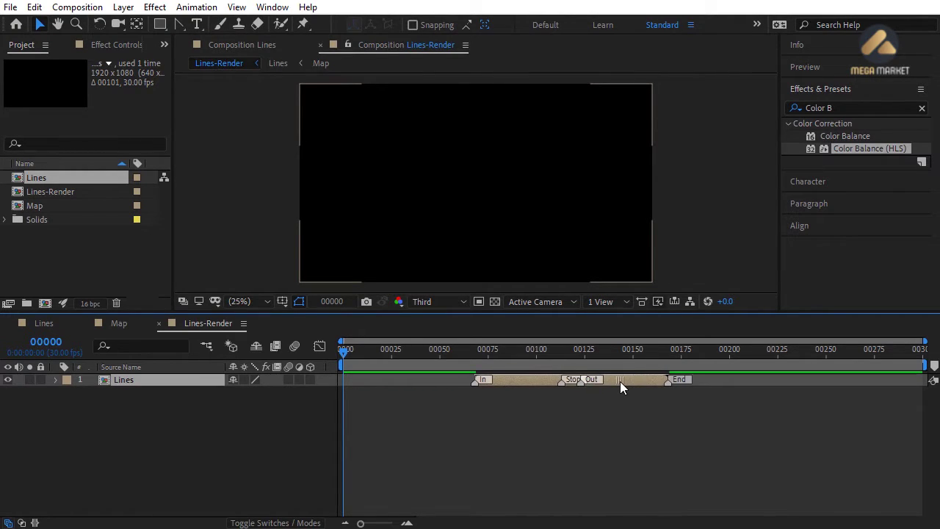
- Create a project folder named Footages
click(32, 241)
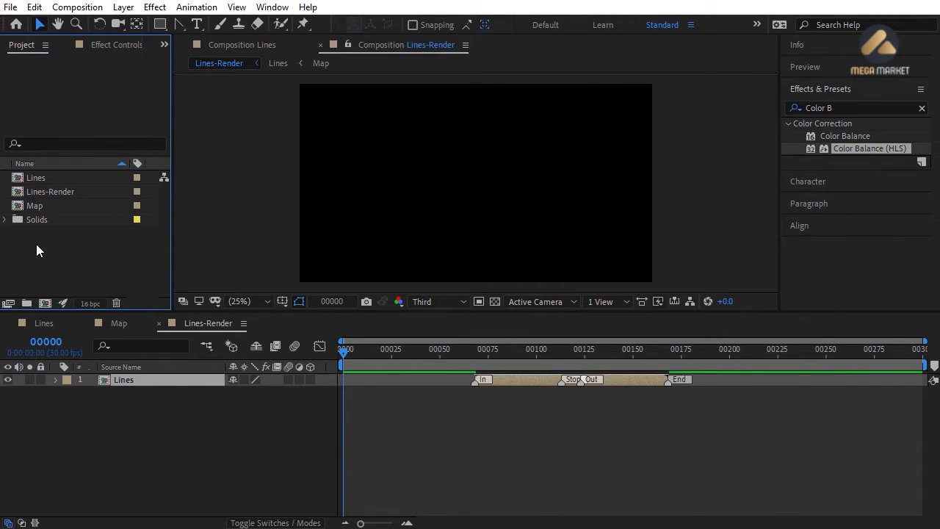
click(27, 303)
text(Foo)
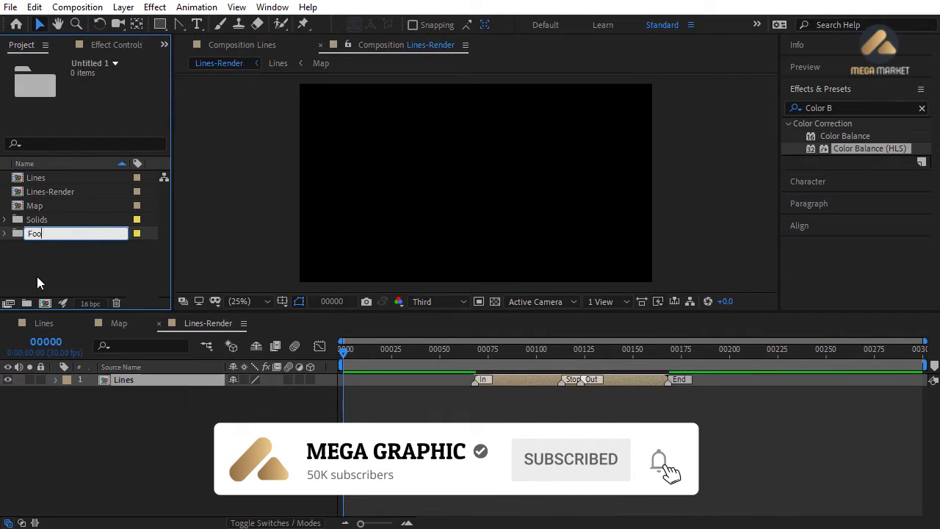
text(tages)
key(Return)
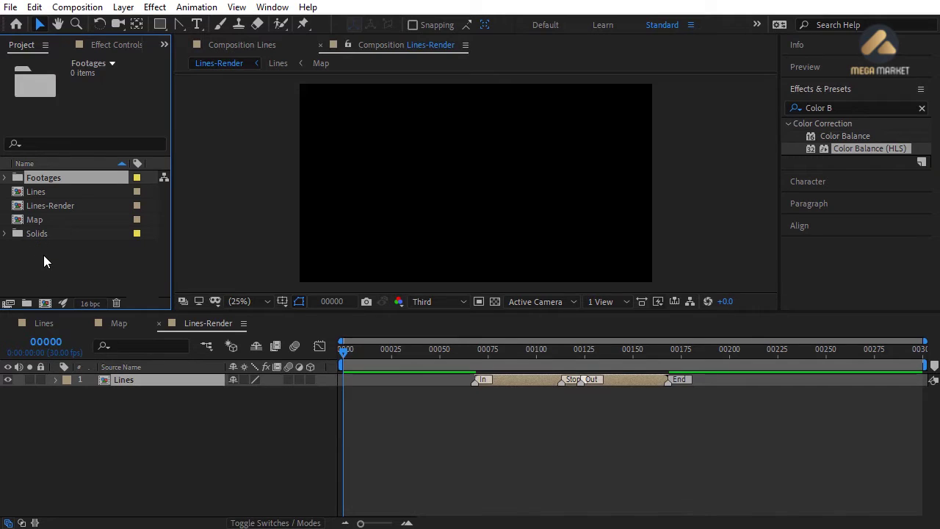
- Import Image 01 through Image 26 as separate footage files and move them into the Footages folder
click(43, 256)
double_click(69, 263)
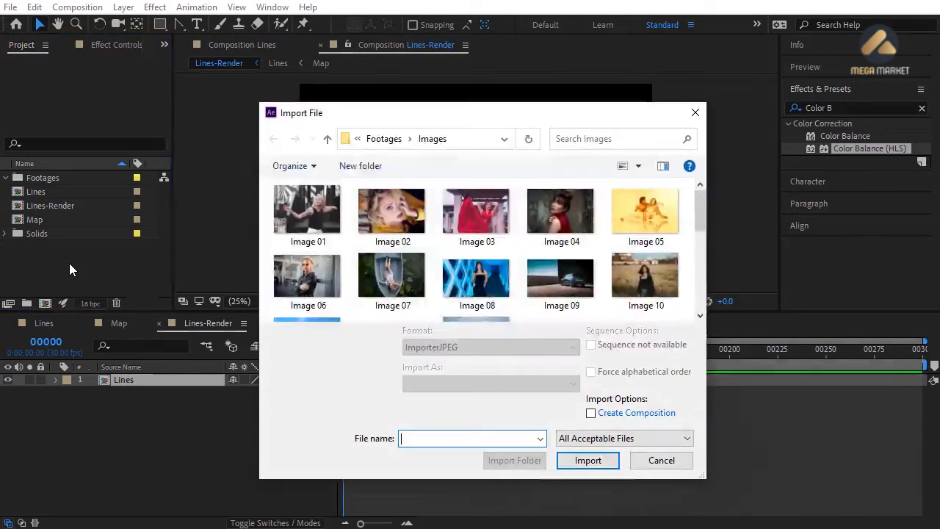
click(316, 212)
drag(699, 213, 696, 293)
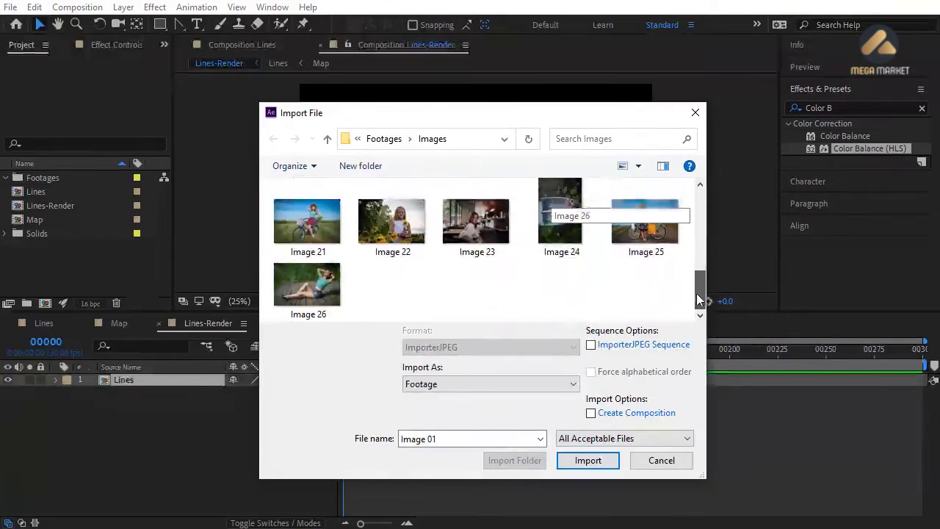
shift+click(307, 290)
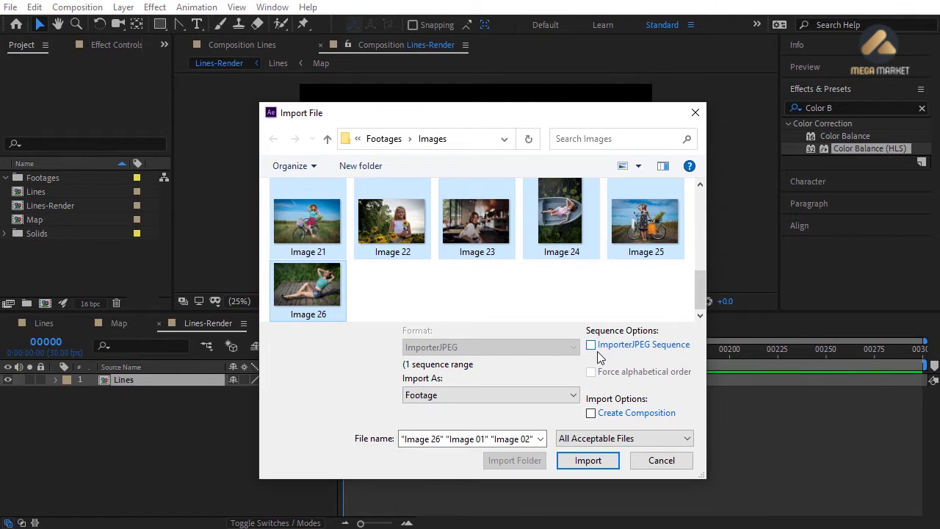
click(585, 464)
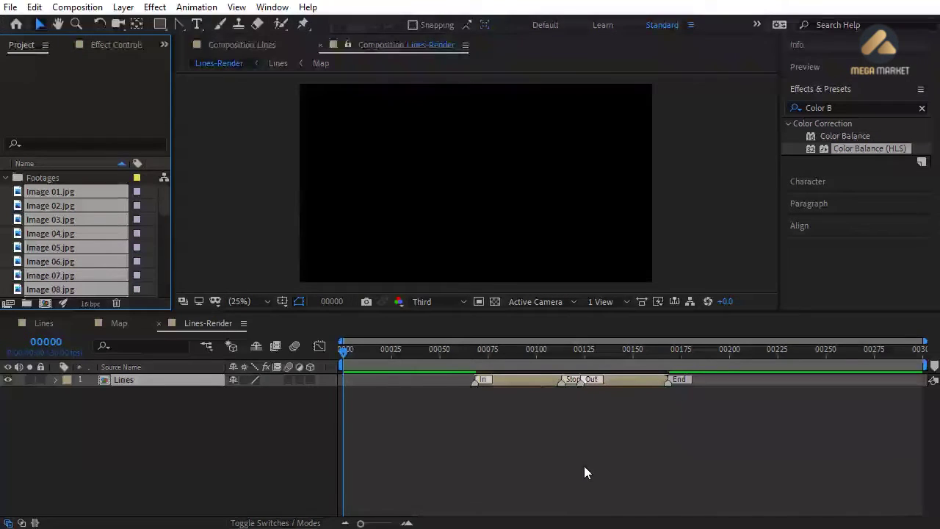
drag(49, 188, 50, 176)
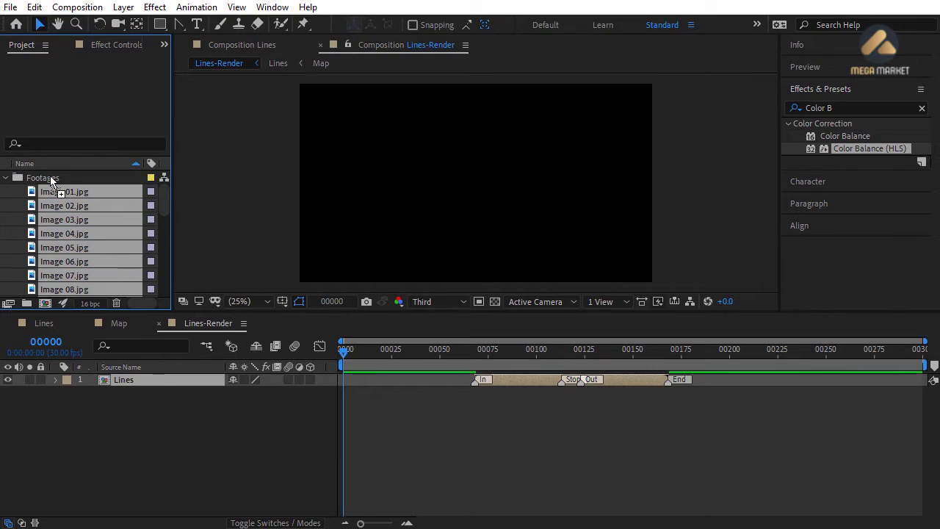
click(4, 180)
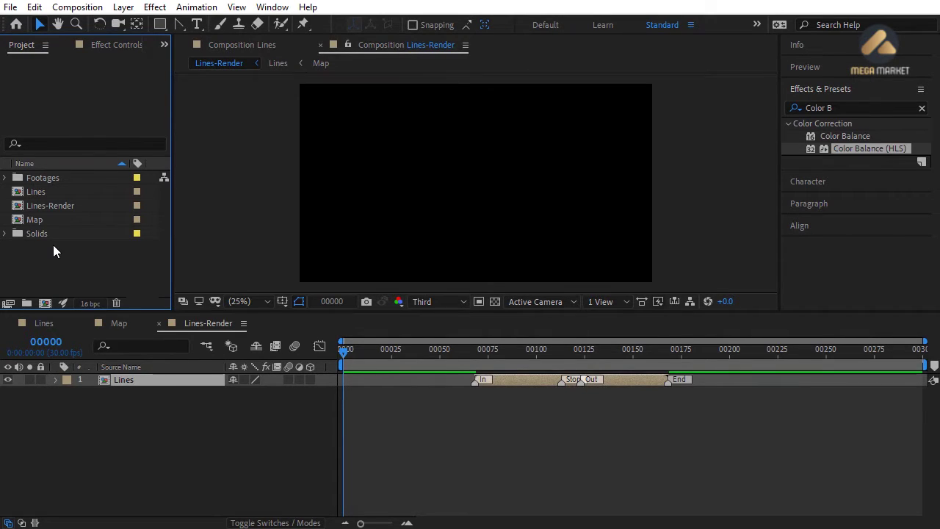
- Add Image 01.jpg and Image 02.jpg from the Footages folder to Lines-Render, stacked in that order below the Lines layer
click(5, 178)
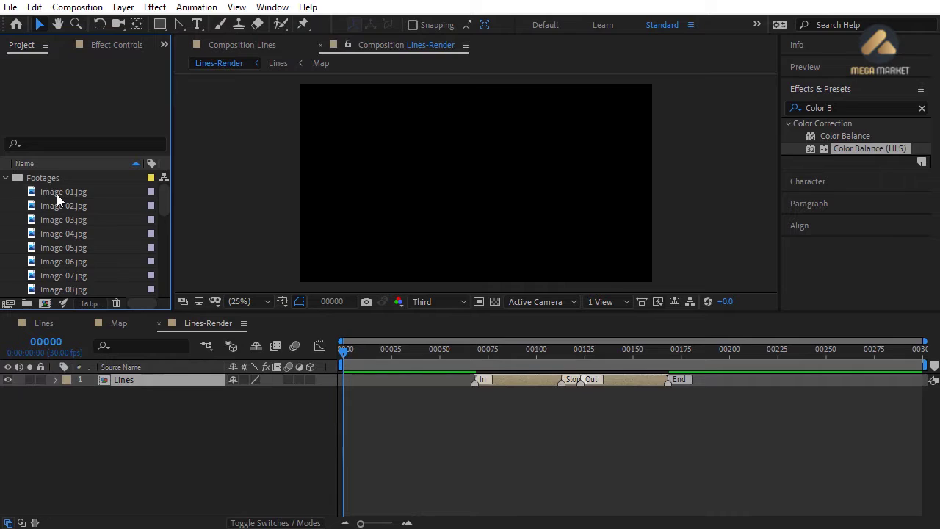
click(57, 194)
drag(69, 191, 80, 396)
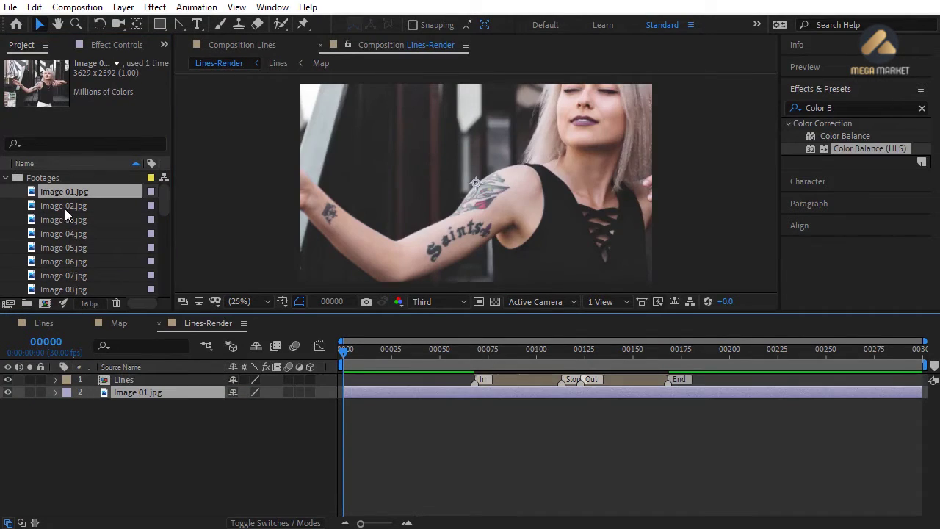
drag(63, 202, 71, 401)
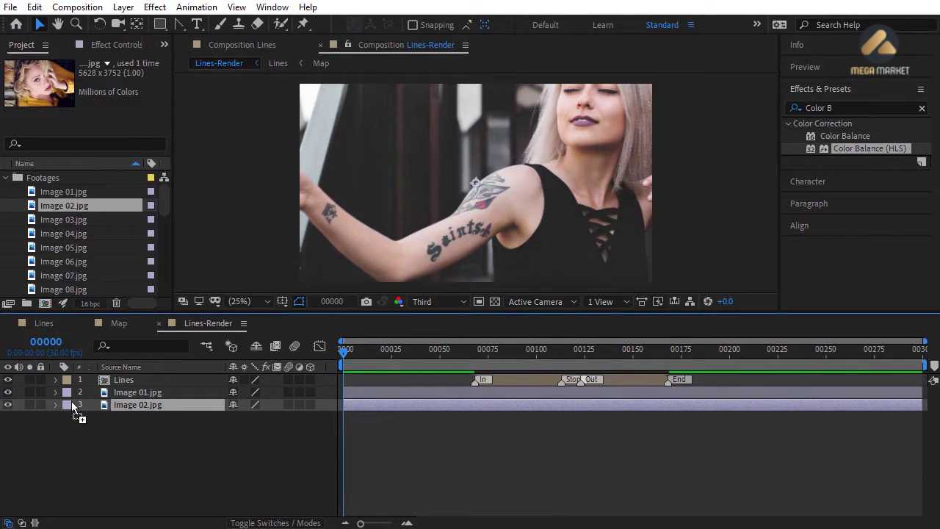
- Shift the Lines layer to start at frame 100 and Image 02.jpg to start at its Out marker, frame 155
drag(351, 404, 589, 405)
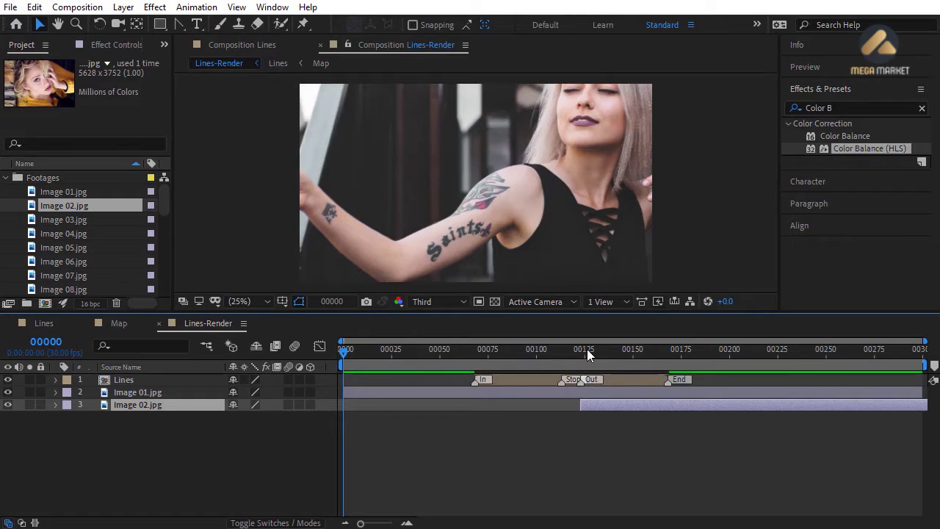
drag(587, 348, 571, 376)
click(644, 349)
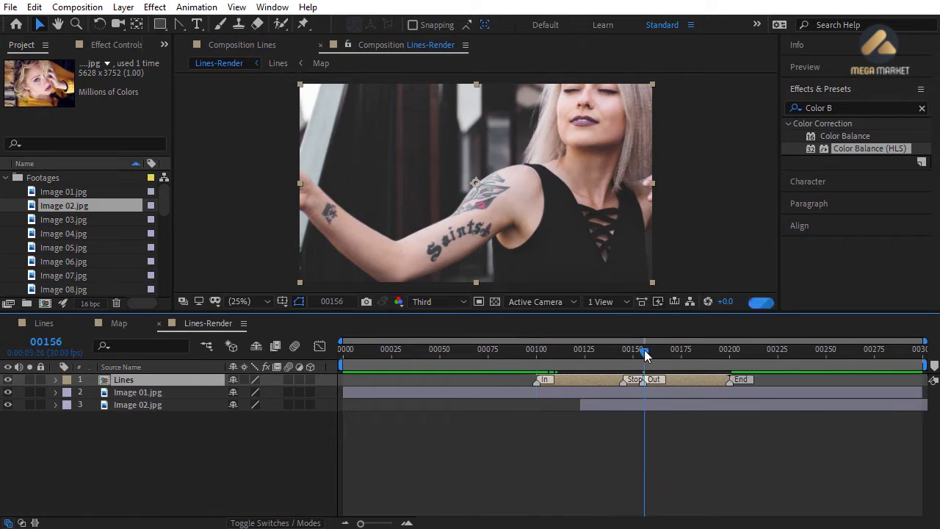
drag(610, 403, 663, 402)
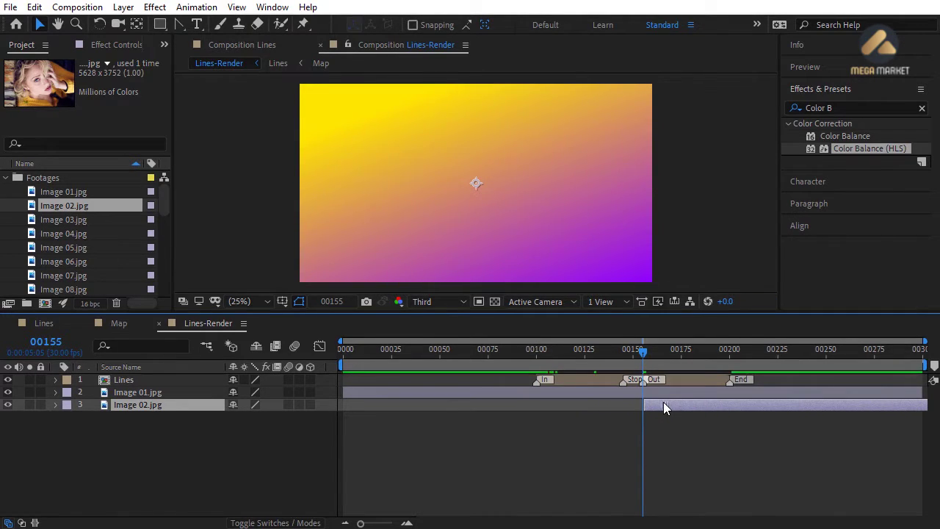
- Trim the end of the Image 01.jpg layer to the Out marker at frame 155
click(628, 393)
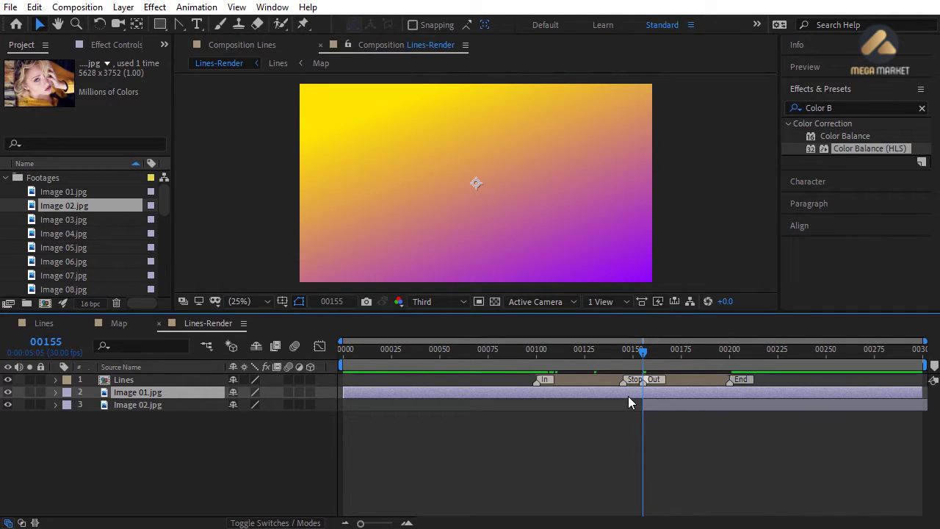
key(alt+bracketright)
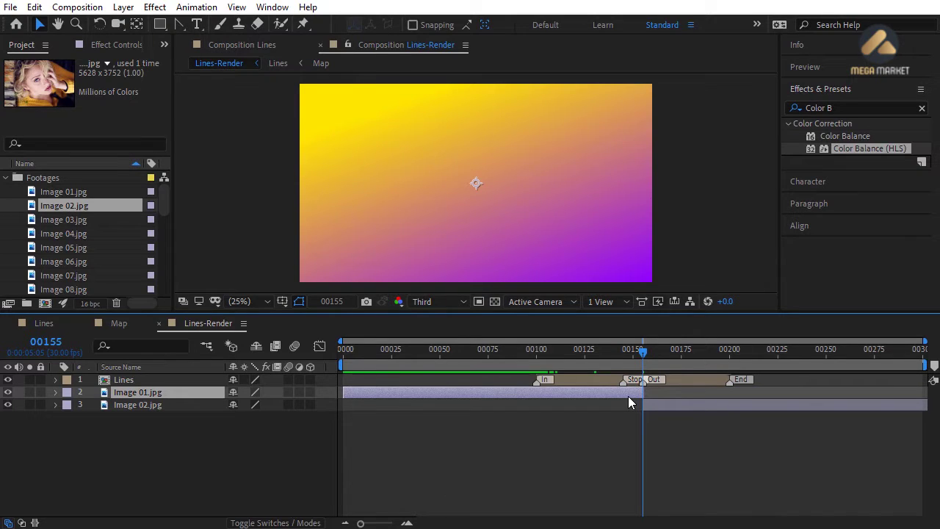
key(ctrl+z)
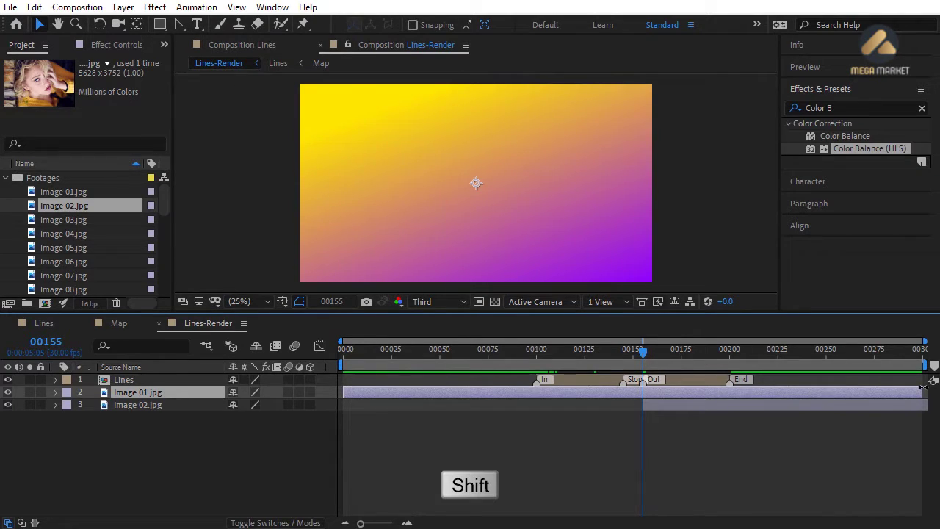
drag(924, 388, 646, 394)
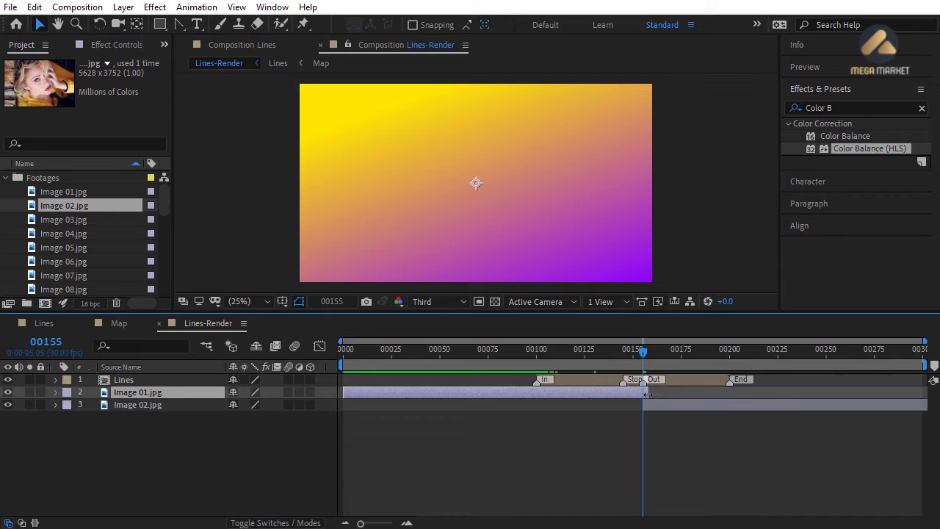
click(621, 424)
- Scale the Image 01.jpg layer with Fit to Comp Width
click(536, 350)
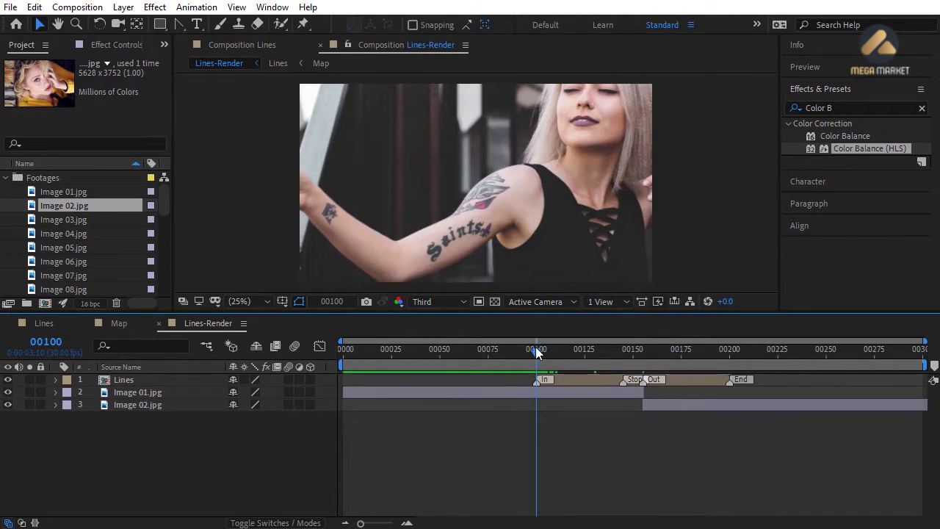
drag(536, 348, 524, 350)
click(493, 395)
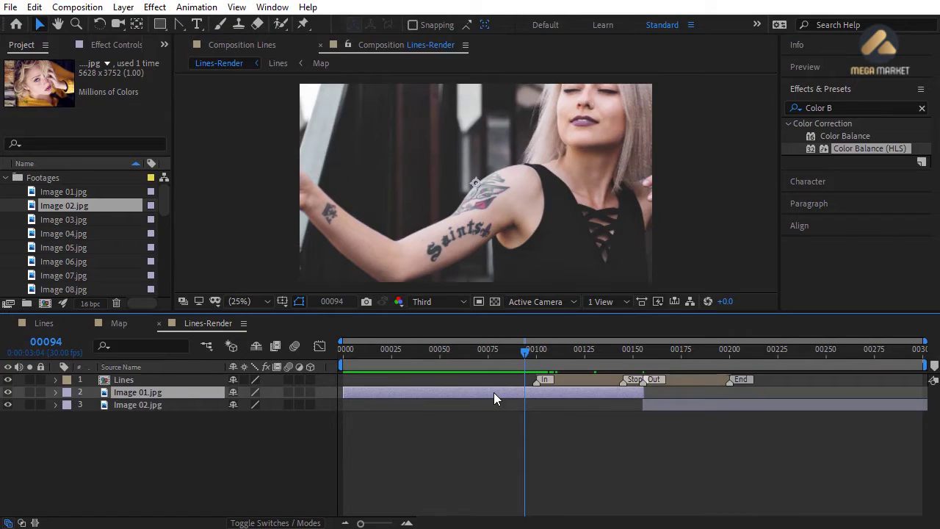
click(239, 302)
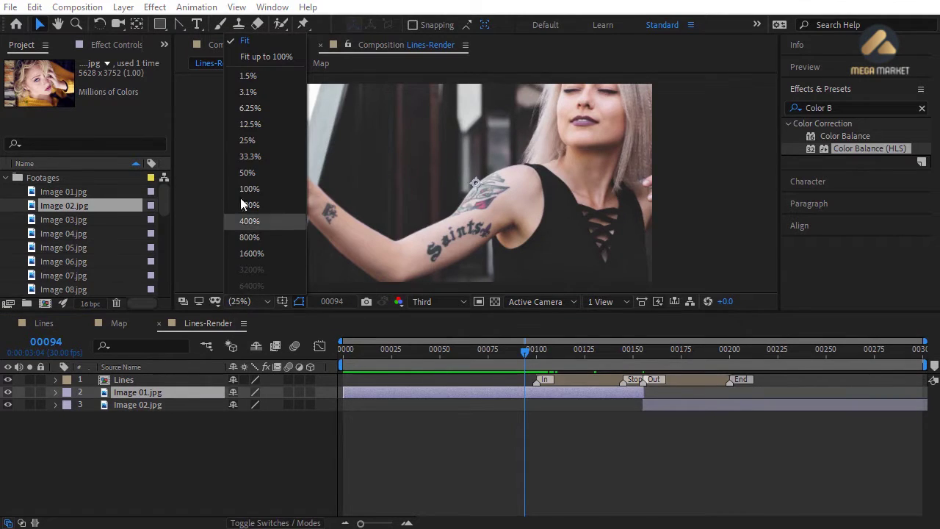
click(253, 124)
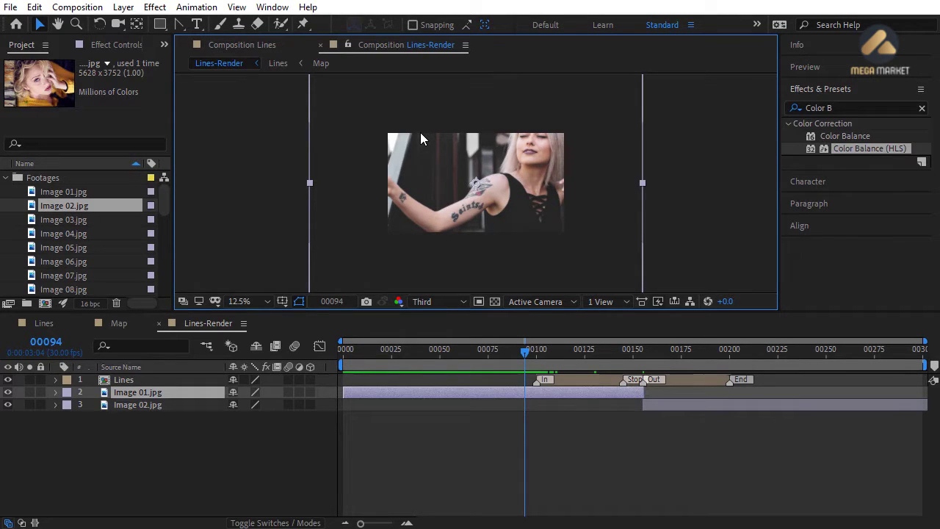
click(124, 7)
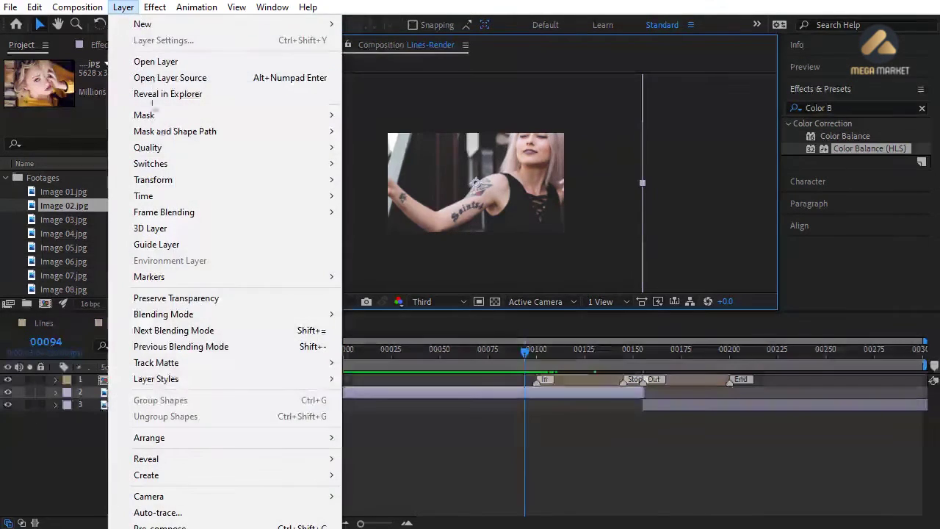
mouse_move(174, 181)
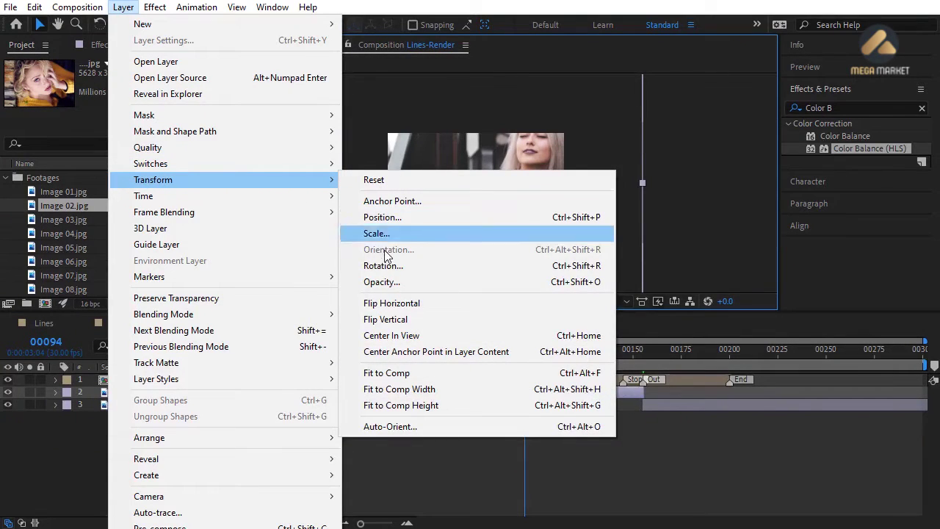
click(391, 390)
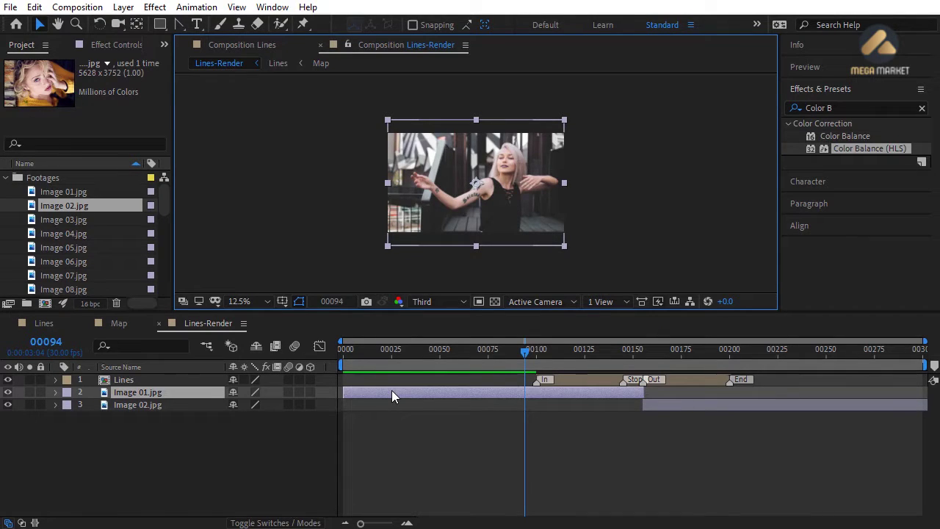
- Scale the Image 02.jpg layer with Fit to Comp while viewing frame 233
click(794, 351)
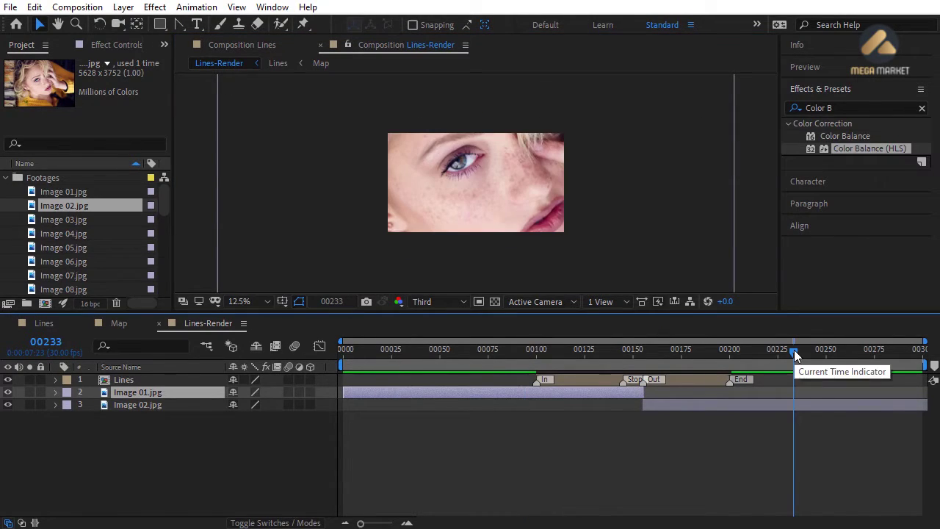
click(784, 404)
click(122, 8)
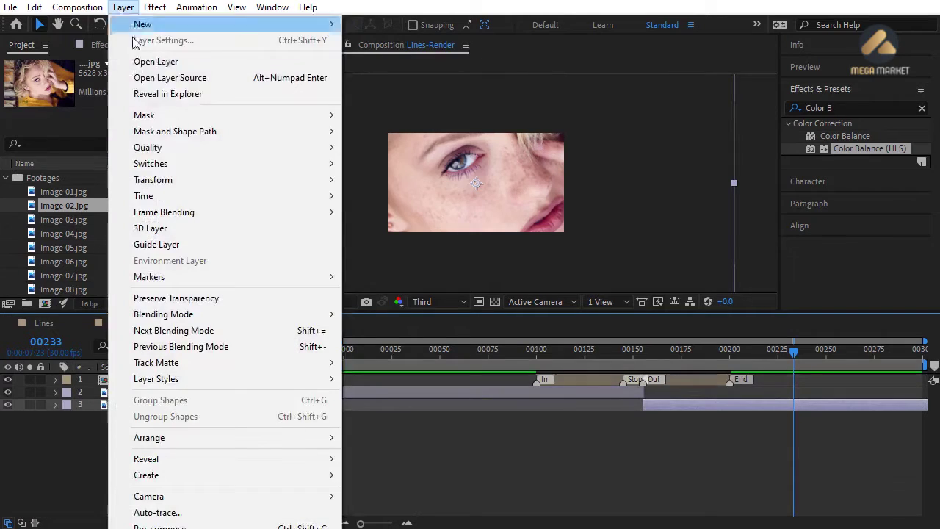
mouse_move(316, 181)
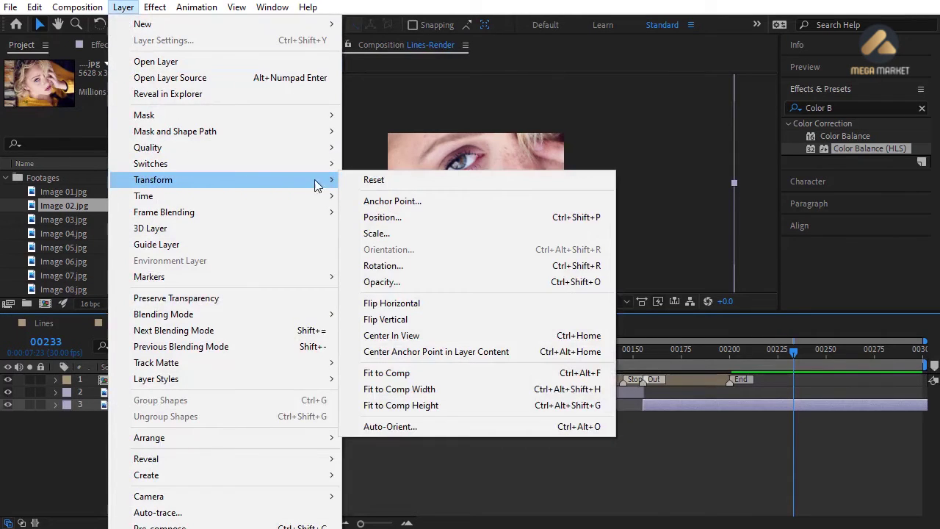
click(405, 373)
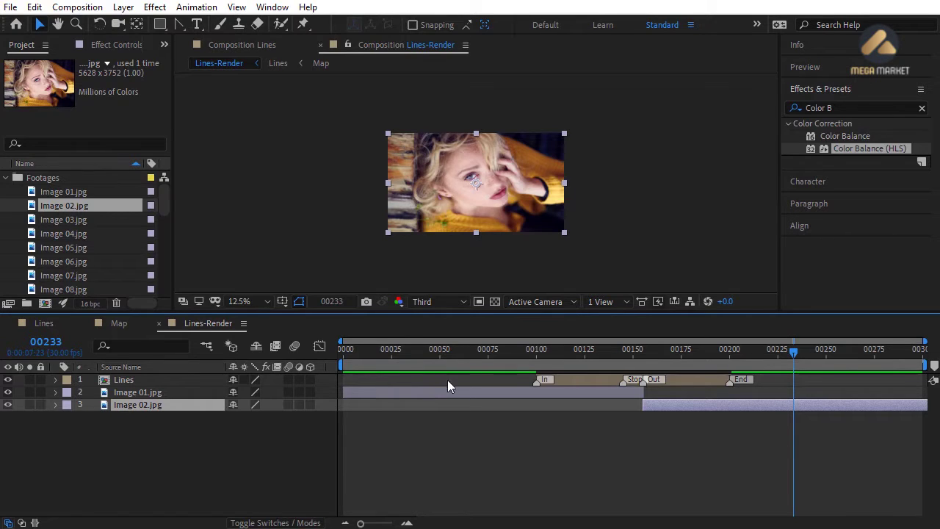
- Set the Lines-Render work area to run from the In marker at frame 100 to the End marker at frame 200
drag(497, 349, 537, 352)
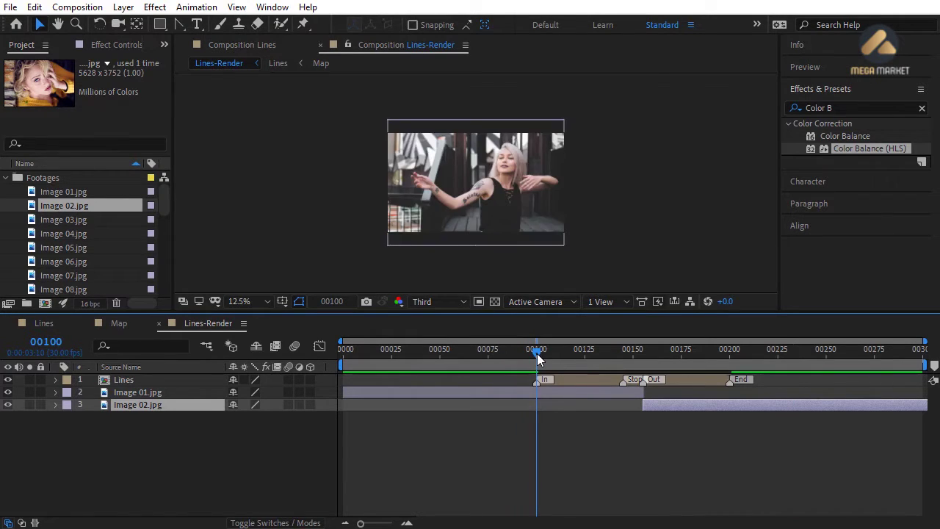
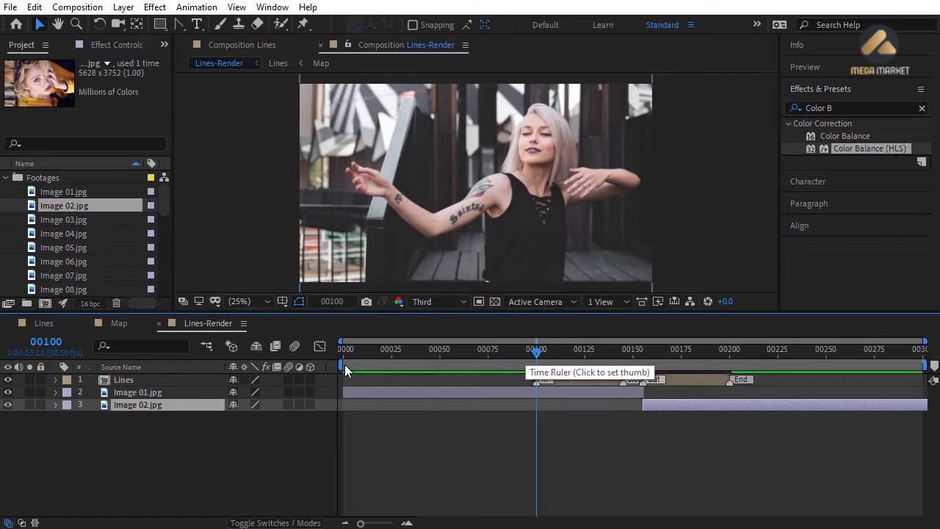
drag(344, 364, 535, 365)
key(b)
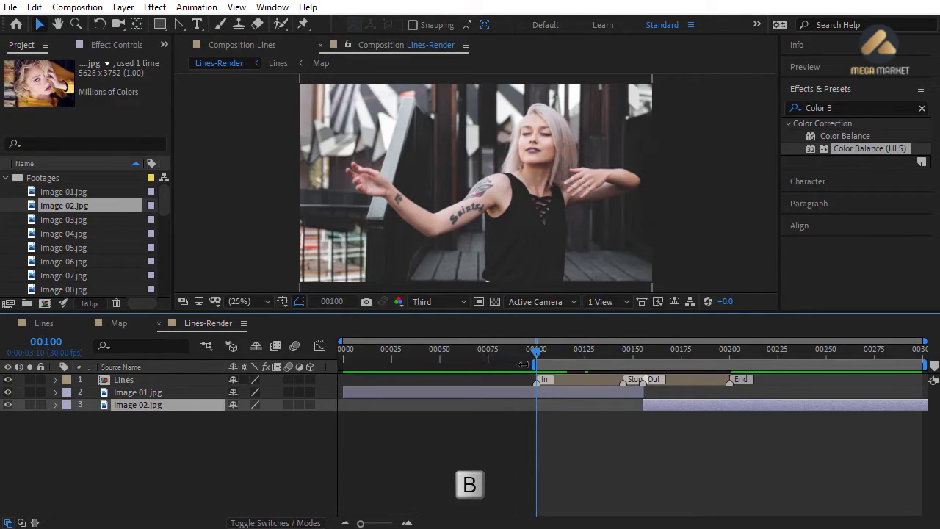
click(732, 358)
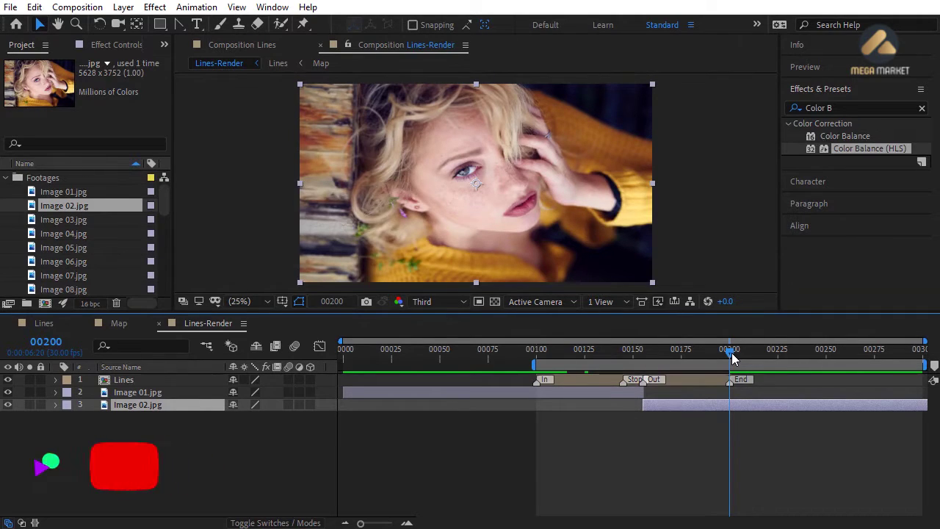
key(n)
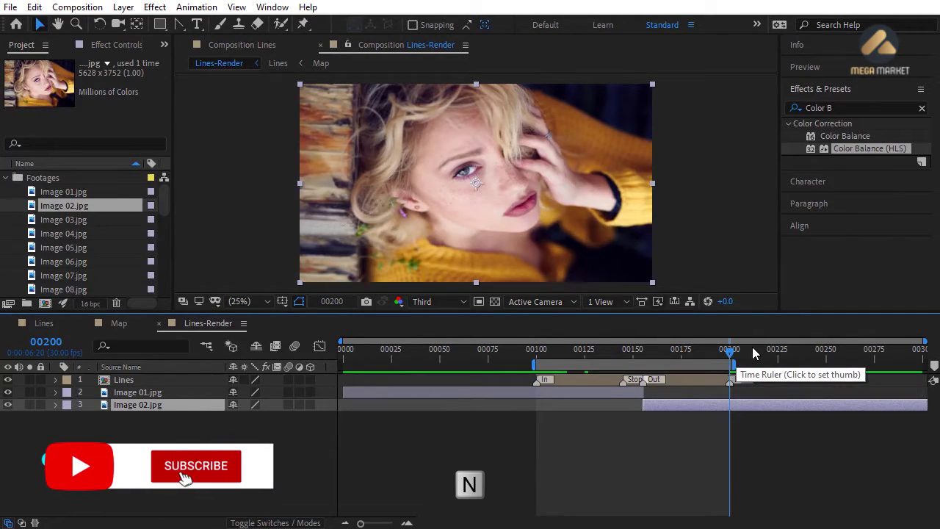
- Play back the Lines transition between the two images across the Lines-Render work area
click(601, 435)
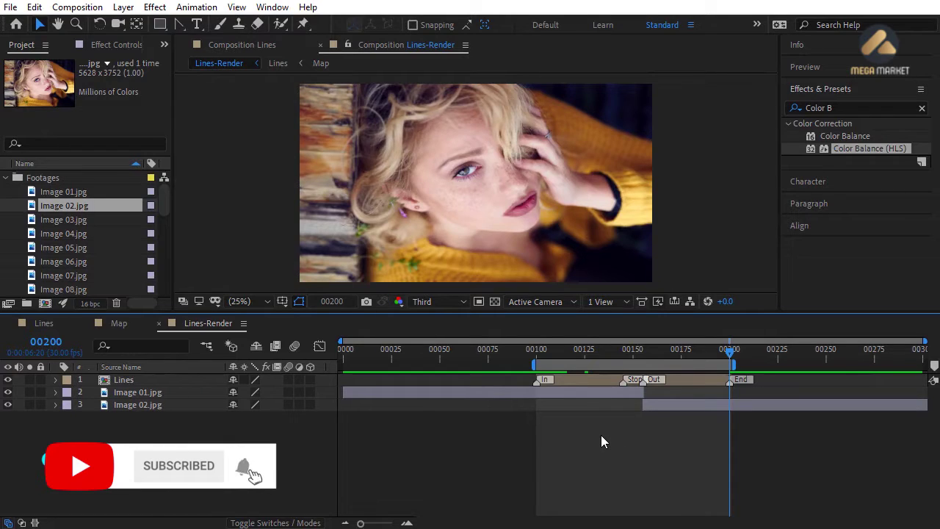
key(space)
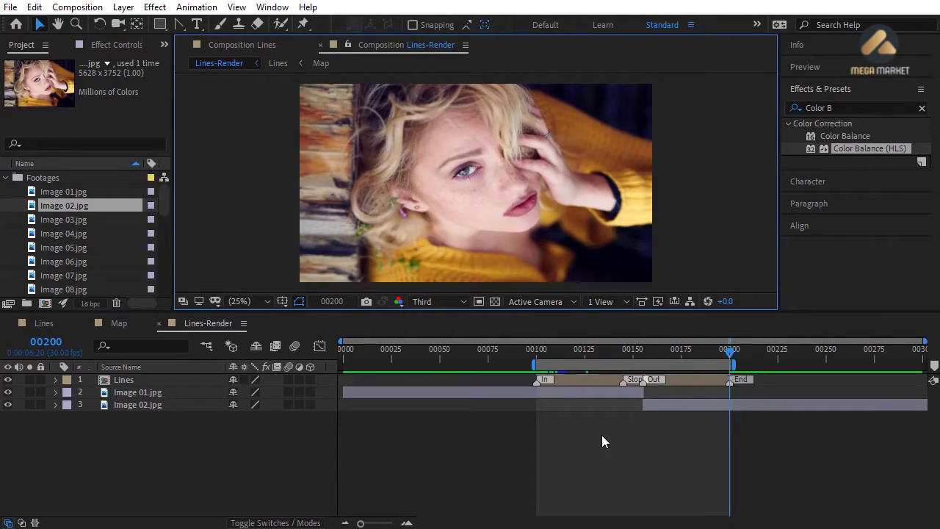
- Enable Time Remapping on the Lines layer in Lines-Render
click(596, 382)
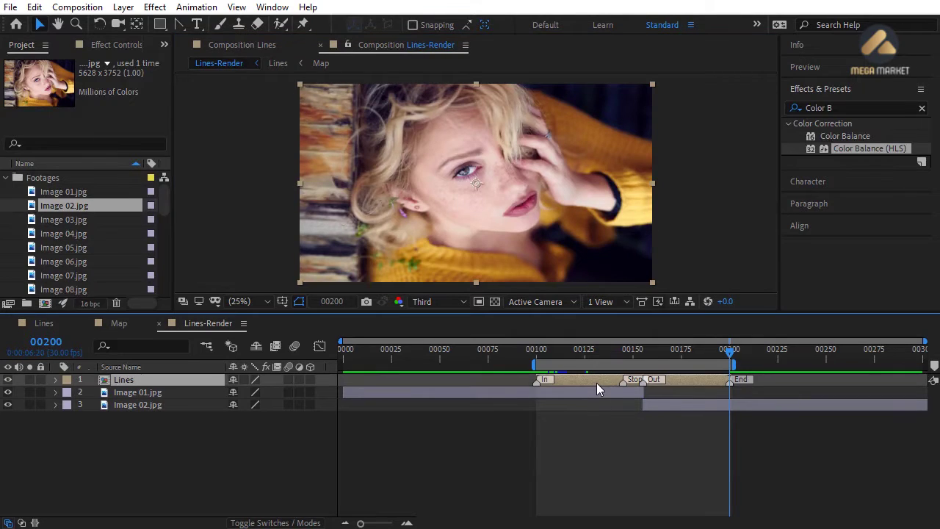
right_click(133, 382)
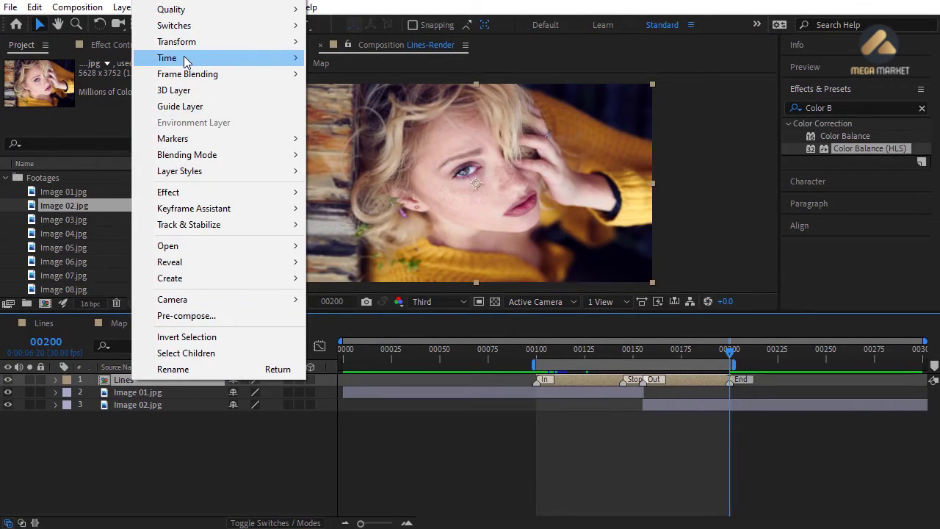
mouse_move(247, 60)
click(377, 59)
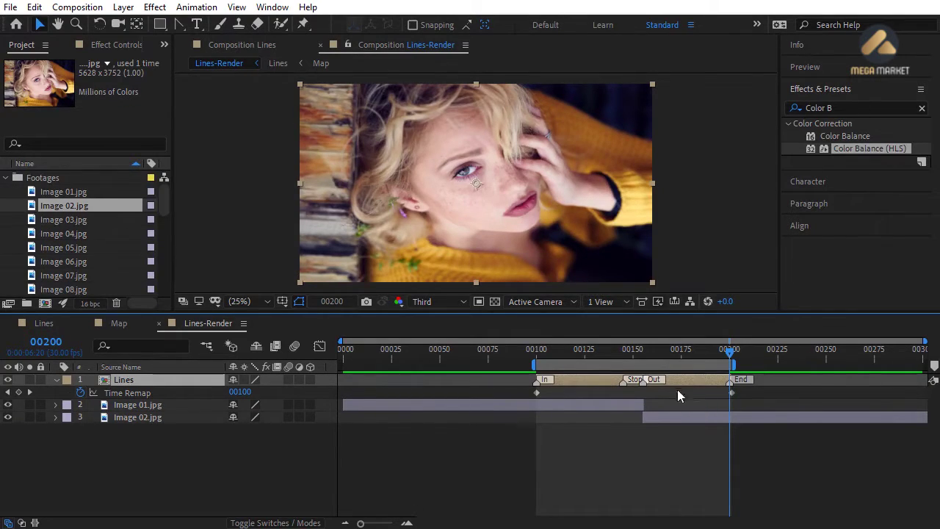
- Add Time Remap keyframes on the Lines layer at the Stop marker (frame 145) and the Out marker (frame 155)
key(shift)
shift+click(623, 356)
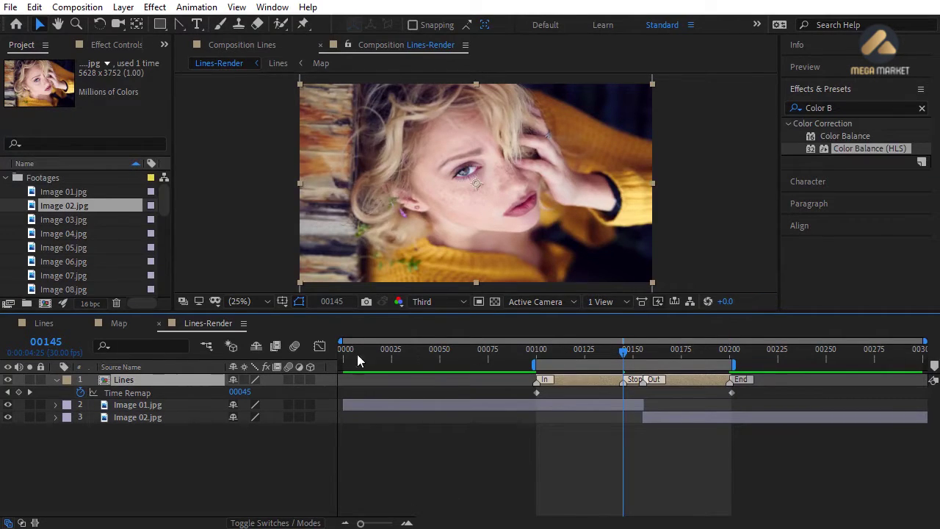
click(19, 393)
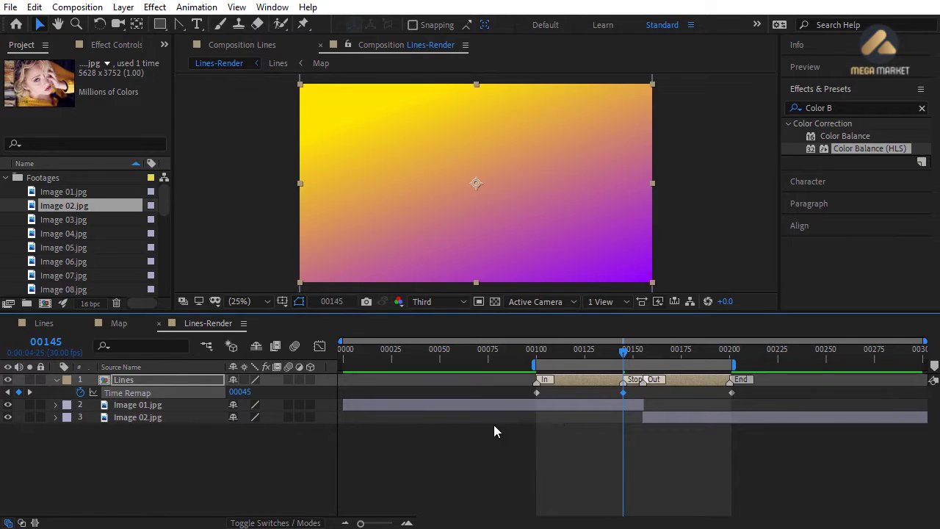
shift+click(645, 356)
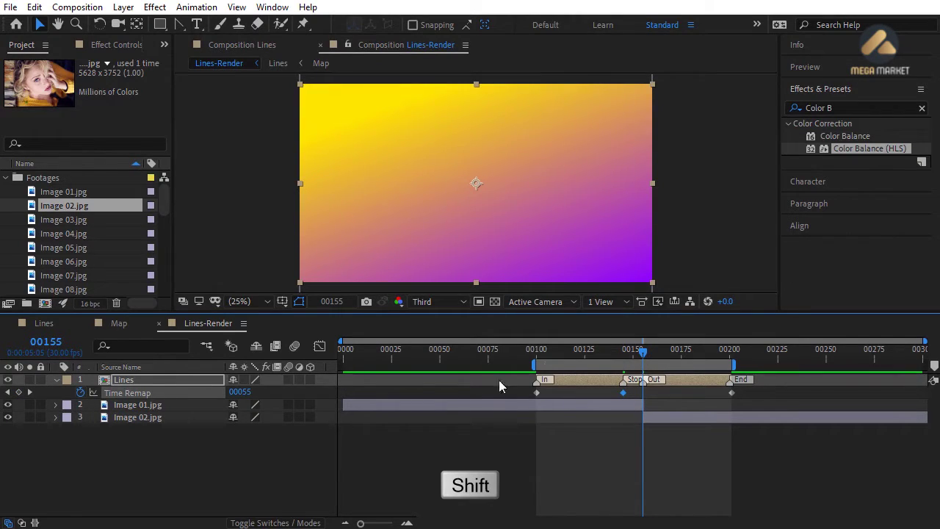
click(19, 393)
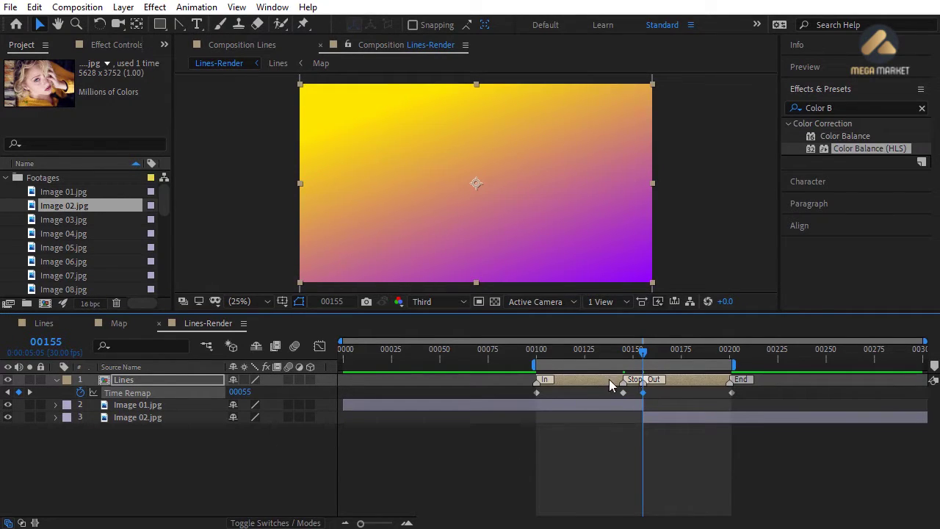
- Extend the end of the Lines layer to about frame 277 and align its End marker with the last Time Remap keyframe
drag(540, 353, 580, 356)
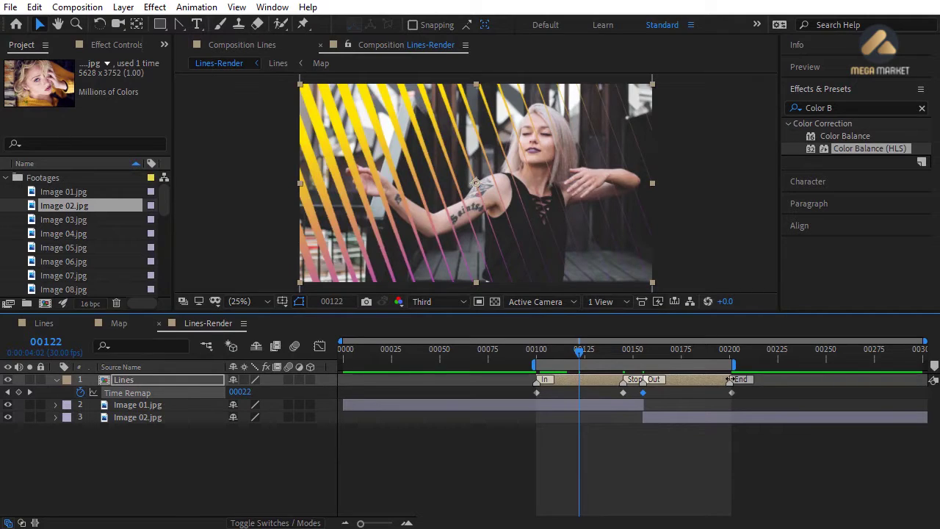
mouse_move(729, 379)
mouse_down()
mouse_move(738, 380)
mouse_move(718, 381)
mouse_move(878, 379)
mouse_up()
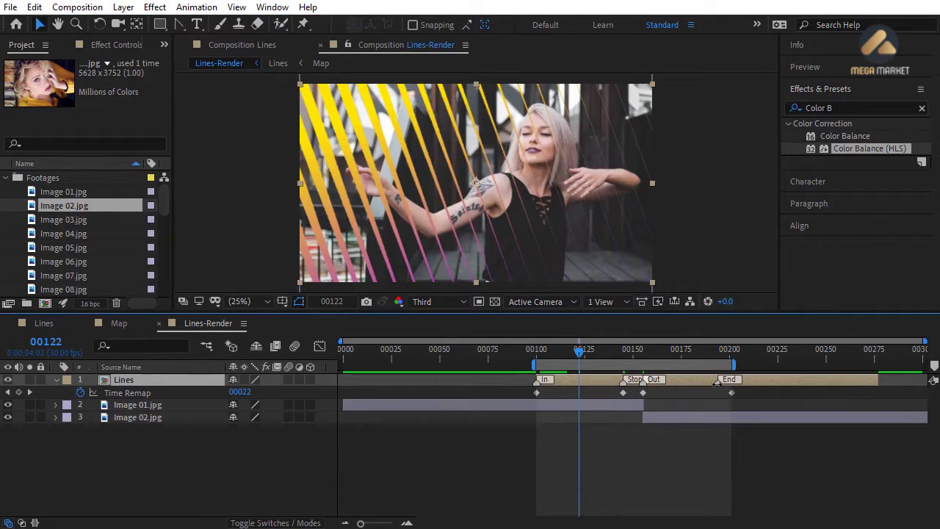
drag(717, 383, 732, 383)
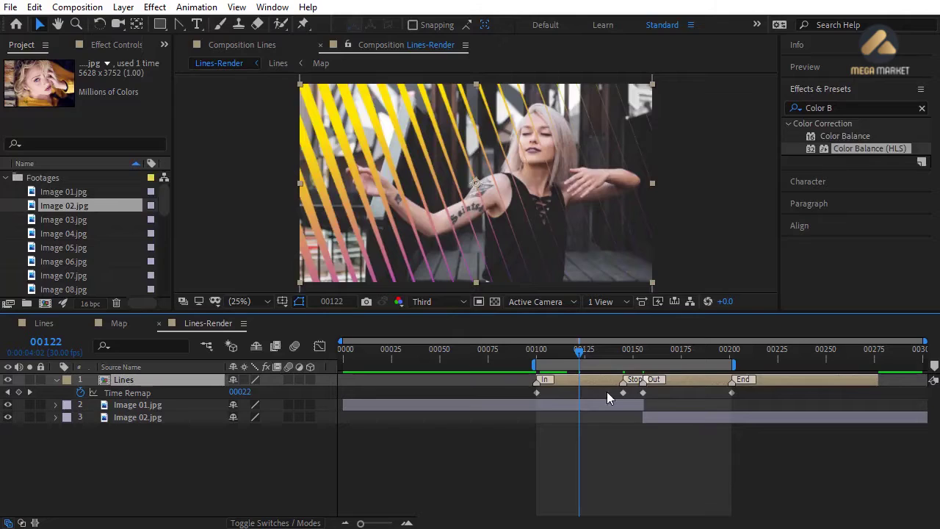
- Retime the Time Remap keyframes, moving the middle pair to about frames 188 and 190 and the last one to the layer's end
drag(612, 390, 743, 396)
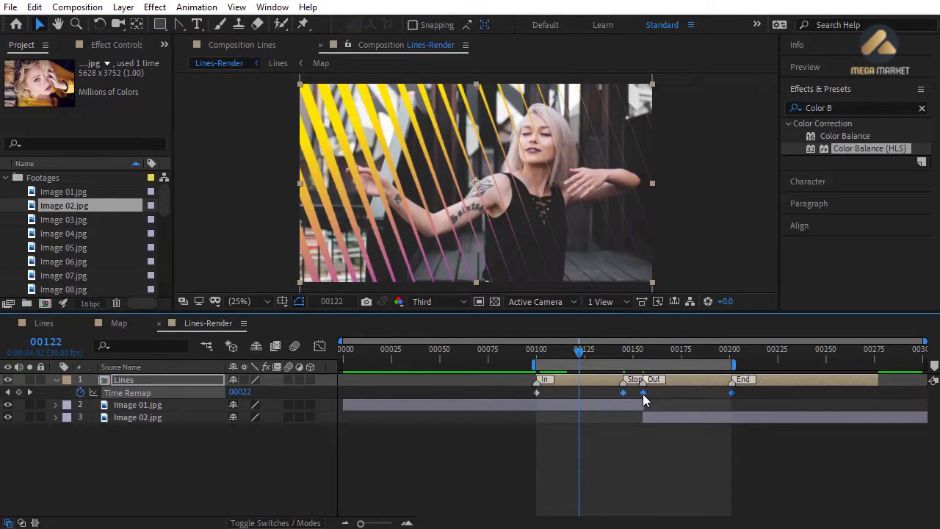
drag(644, 397, 732, 399)
drag(805, 392, 874, 395)
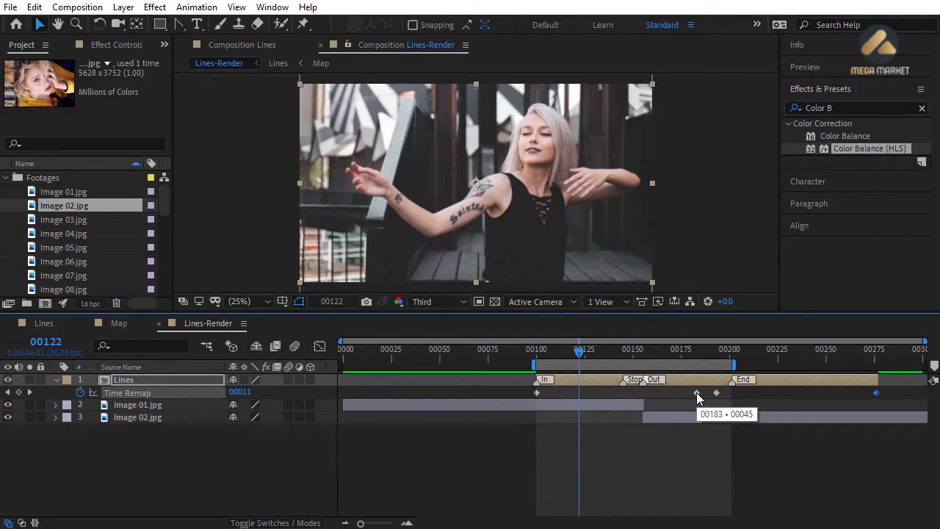
drag(696, 392, 711, 395)
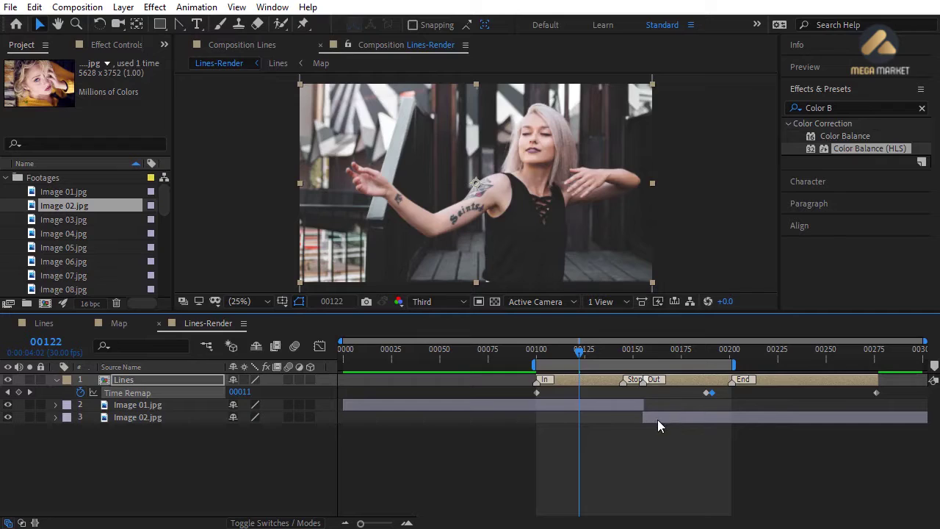
- Move the cut between Image 01.jpg and Image 02.jpg to about frame 190 and extend the work area to the Lines layer's end
drag(642, 418, 710, 418)
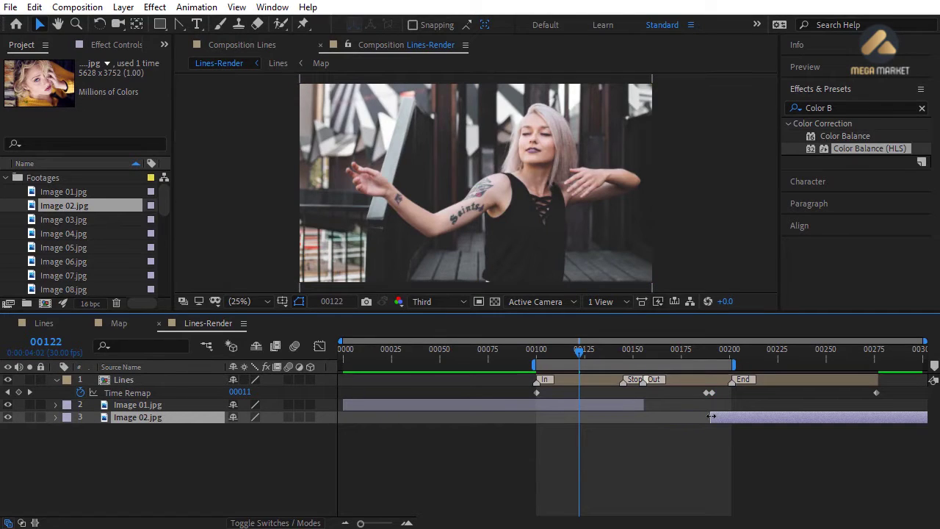
drag(645, 405, 712, 405)
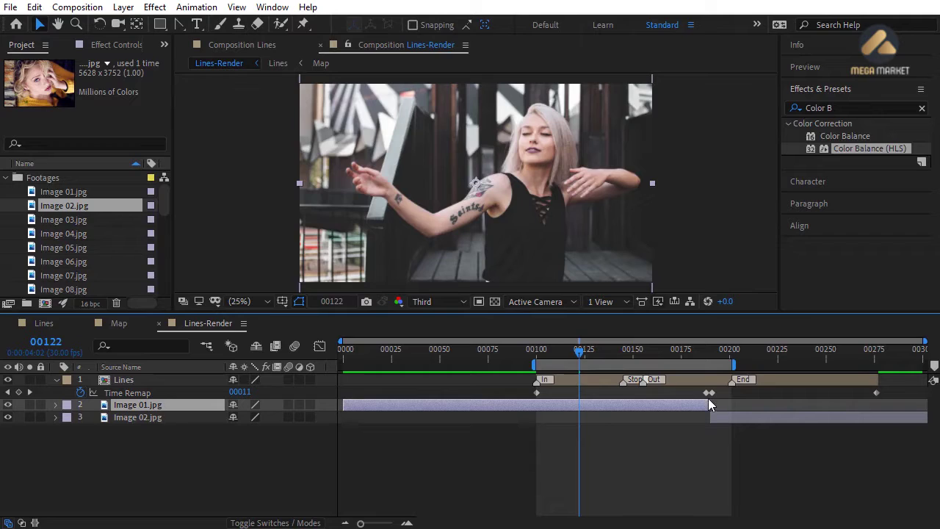
drag(733, 364, 884, 366)
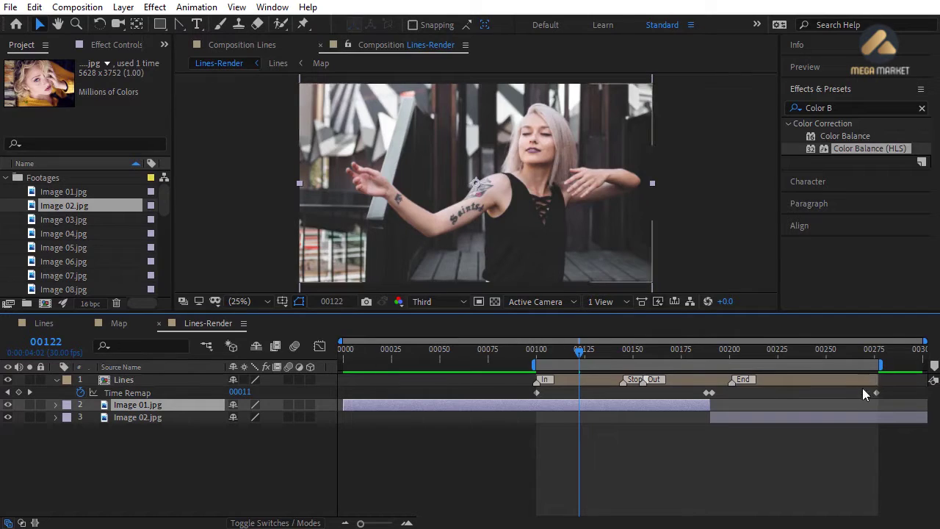
- Play back the retimed, slower Lines transition across the extended work area
click(644, 461)
key(space)
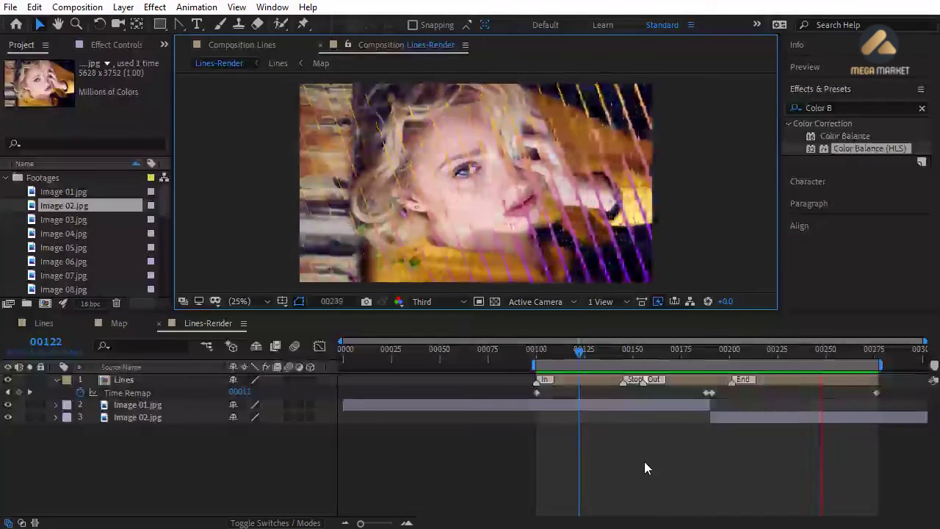
click(644, 461)
- Undo the work area, image trim, Time Remap keyframe and End marker changes
key(ctrl+z)
key(ctrl+z)
key(ctrl+z)
key(ctrl+z)
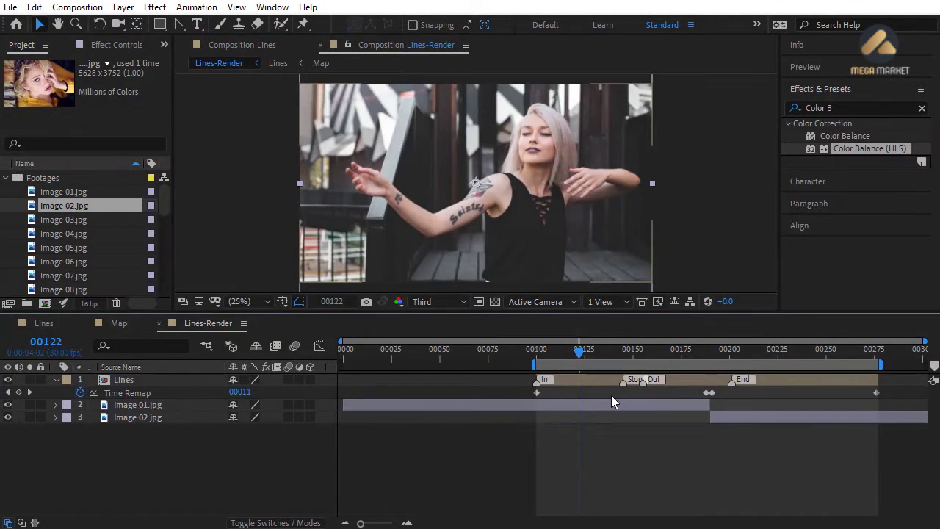
key(ctrl+z)
key(ctrl+z)
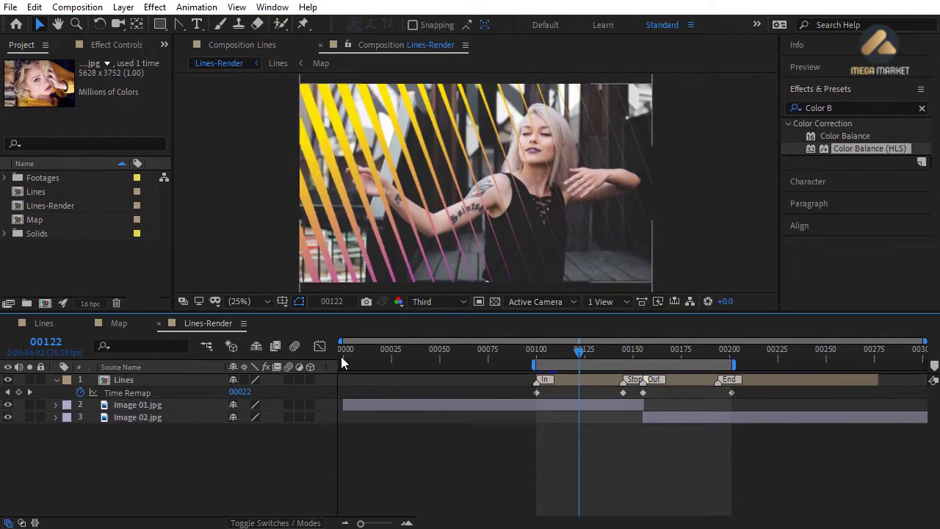
- Group all project items into a new folder named Lines and collapse the Lines layer's properties in the timeline
click(38, 232)
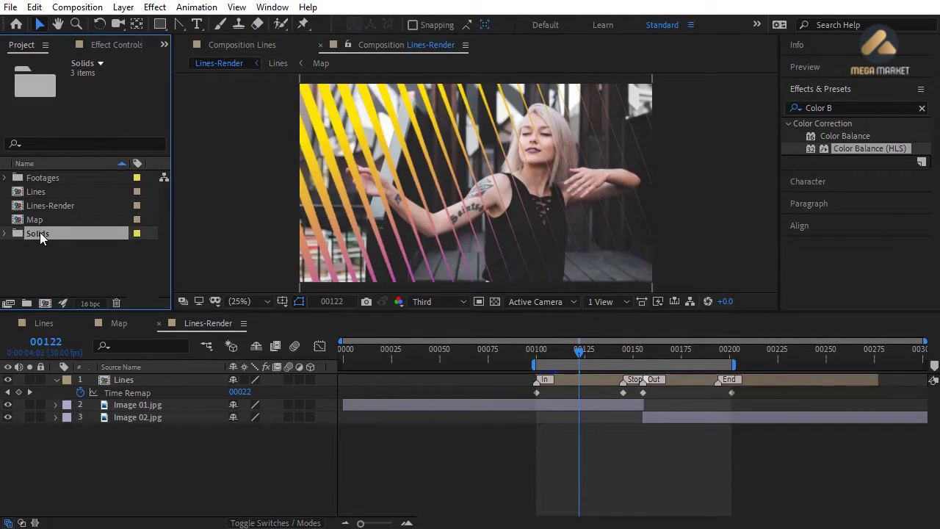
shift+click(39, 178)
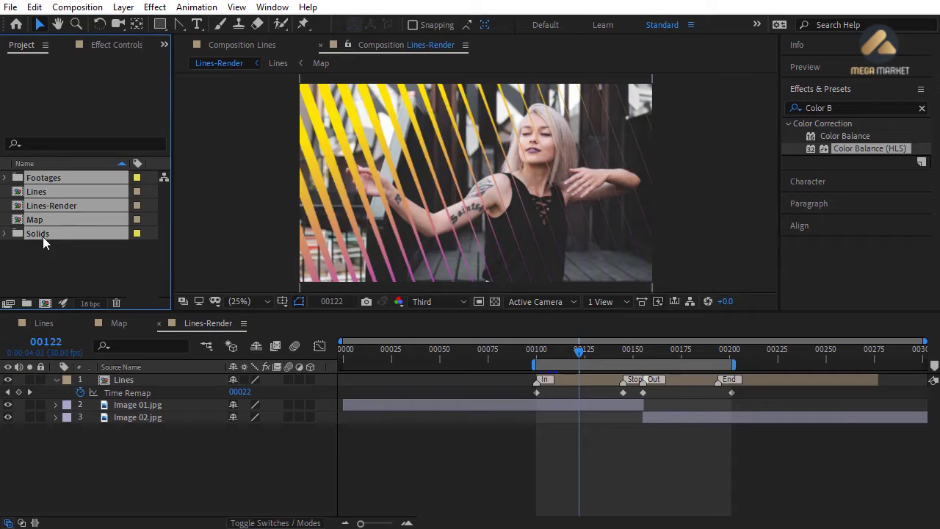
drag(40, 235, 28, 303)
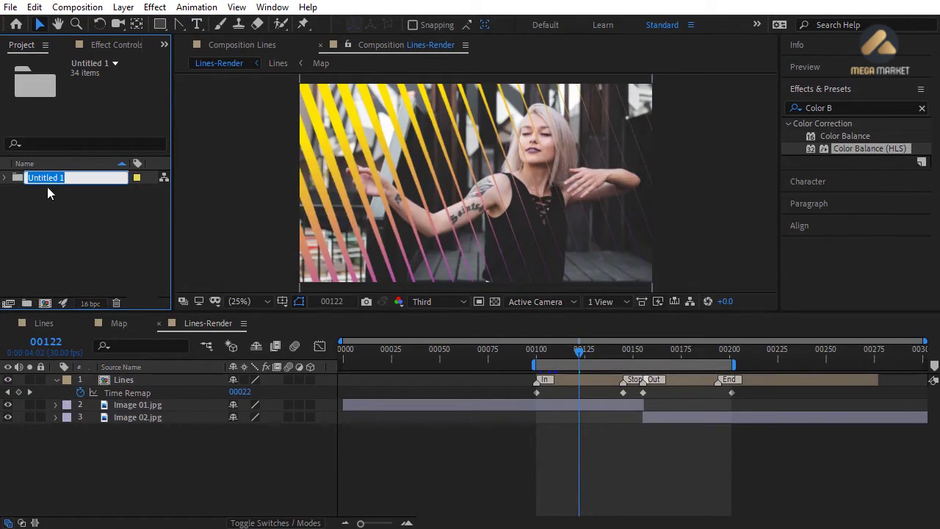
text(Lines)
key(Return)
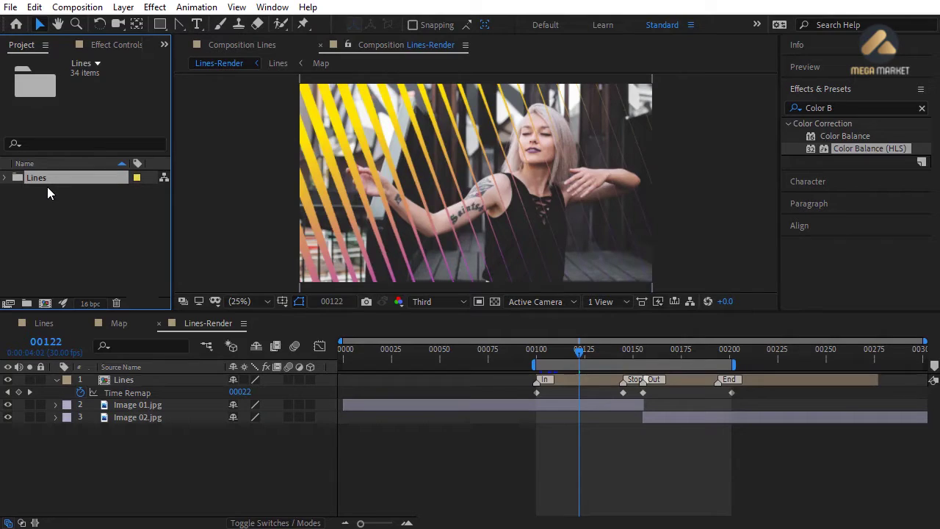
click(101, 210)
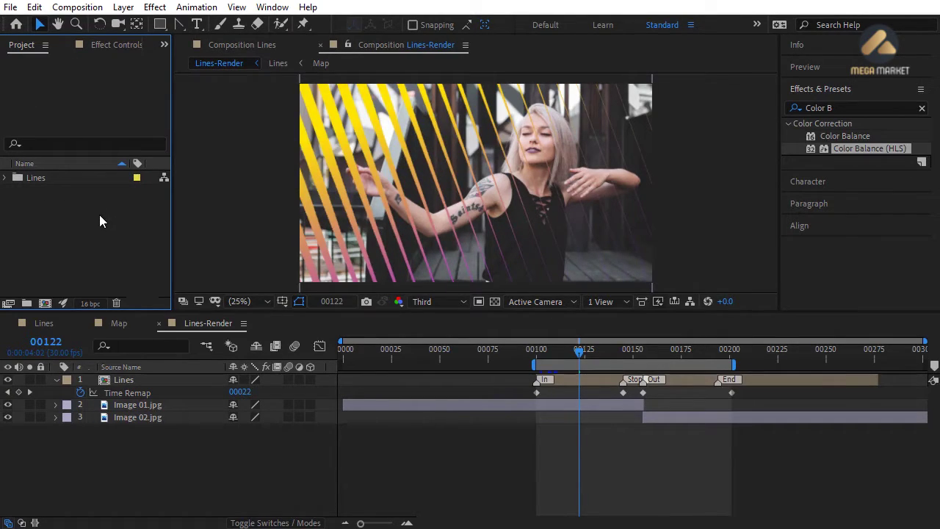
click(57, 379)
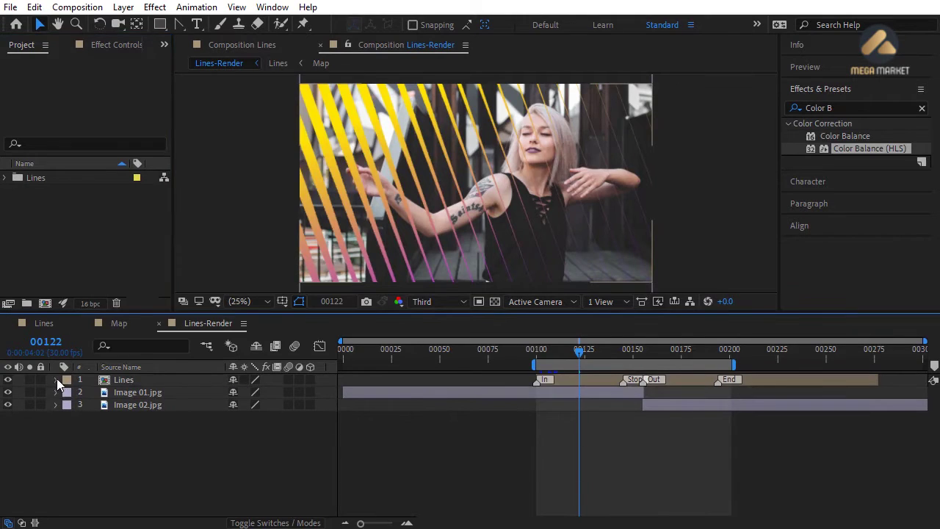
click(75, 217)
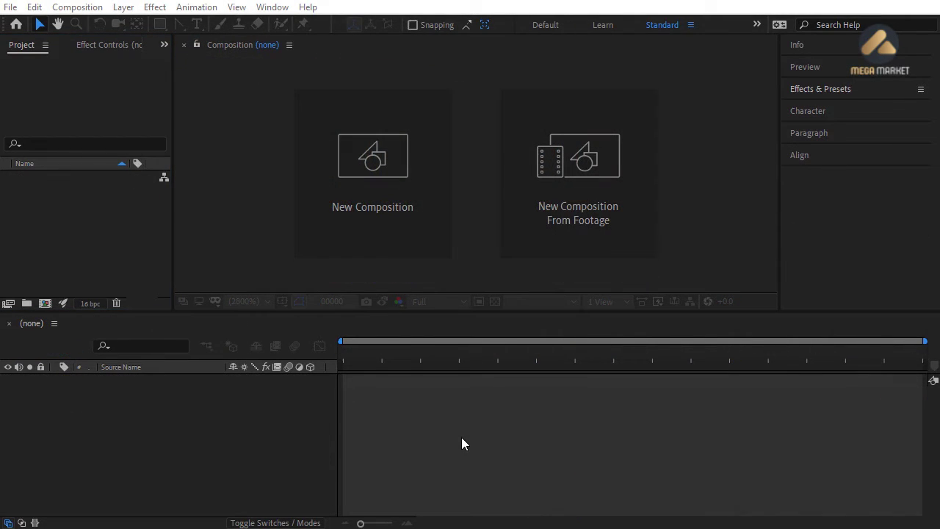
- Create a new 1920 x 1080, 30 fps composition named Curtain with a duration of 200 frames
click(462, 438)
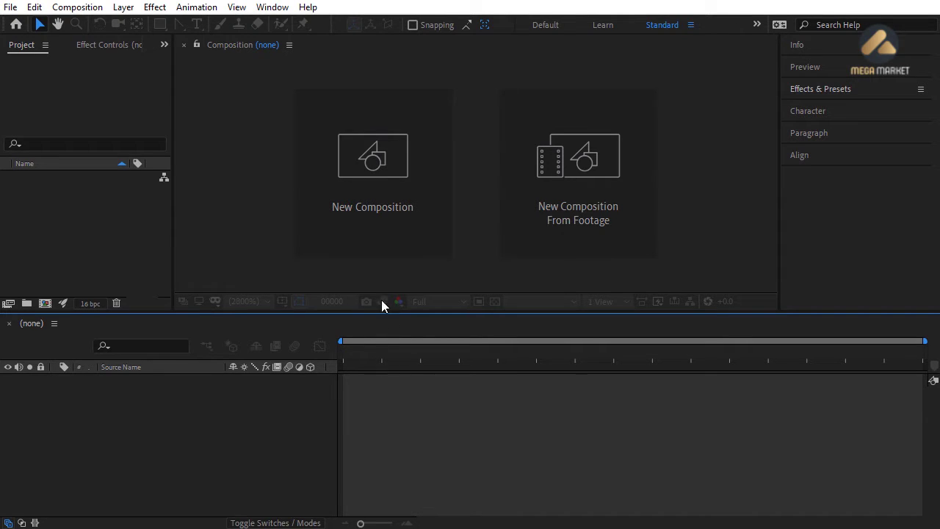
click(371, 198)
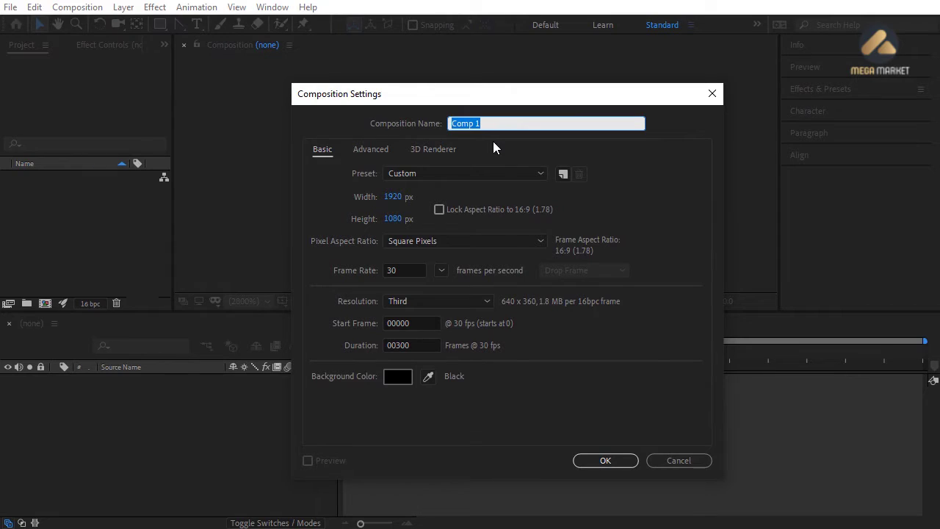
text(Curtain)
click(421, 343)
text(200)
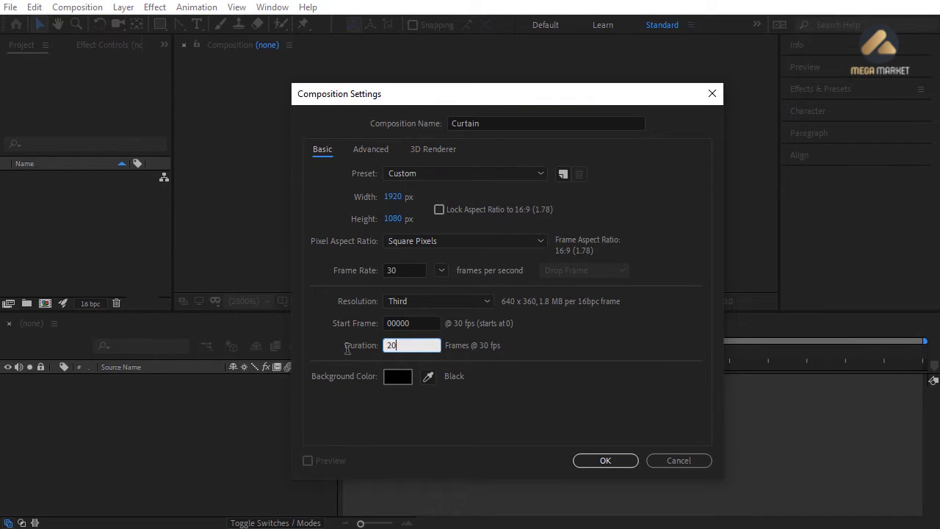
click(349, 351)
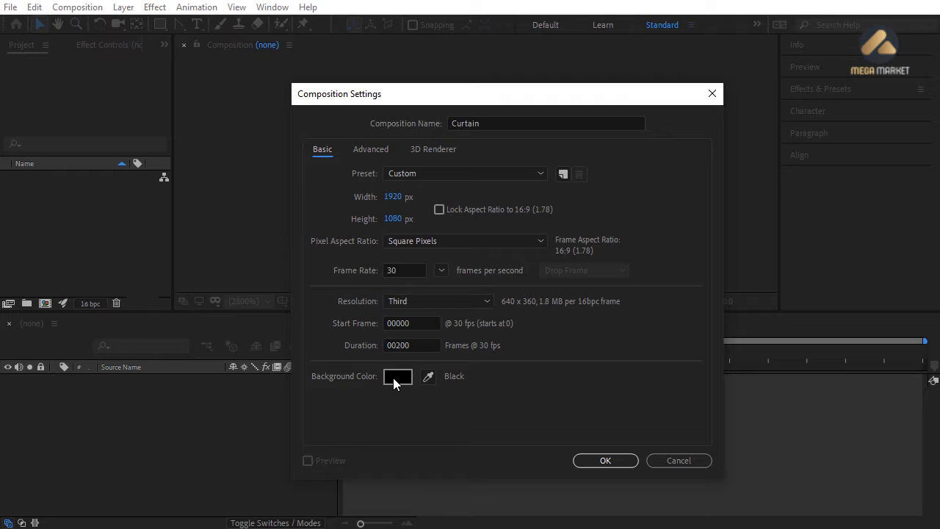
click(598, 463)
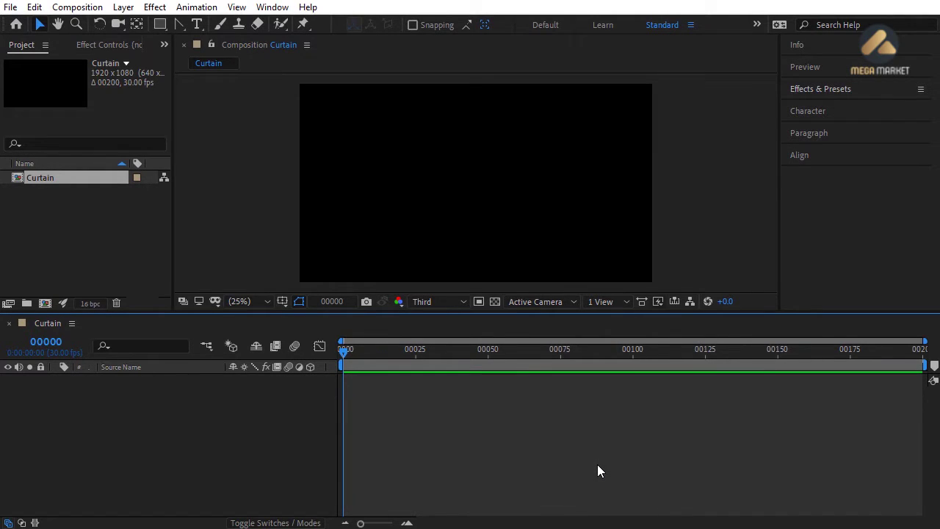
click(48, 192)
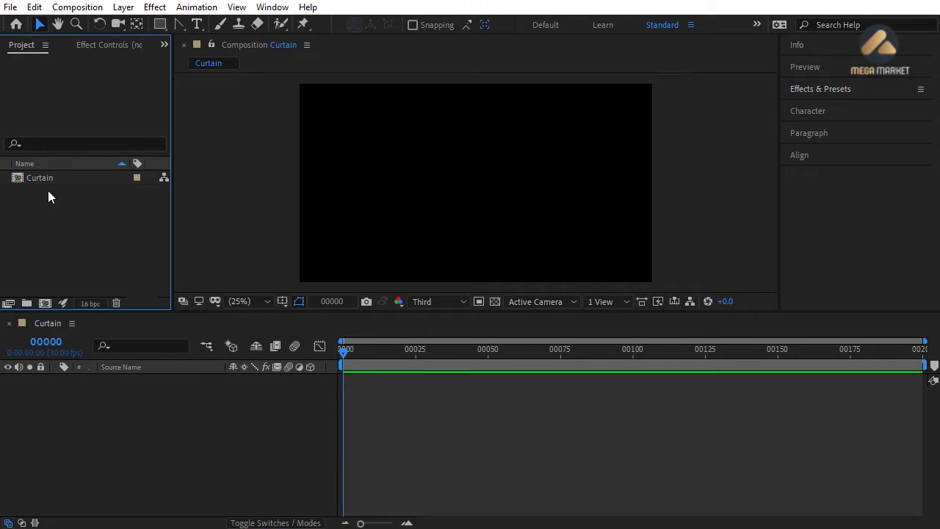
click(194, 424)
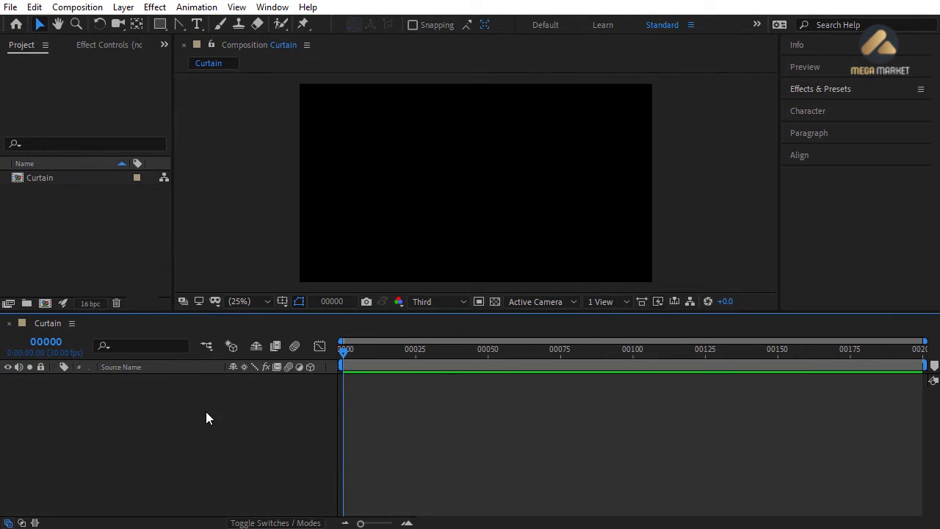
- Create a 1920 x 1080 solid layer named BG with the dark purple color 22003D
click(123, 7)
mouse_move(195, 29)
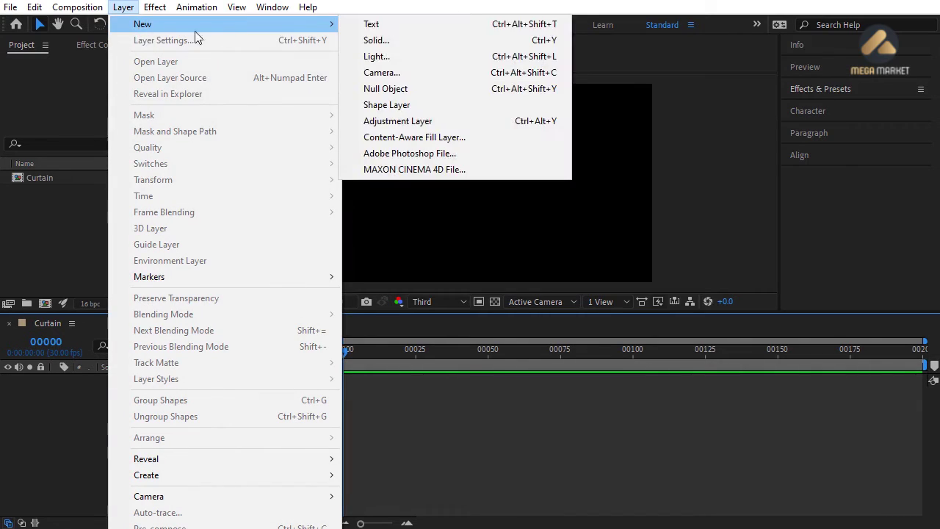
click(376, 40)
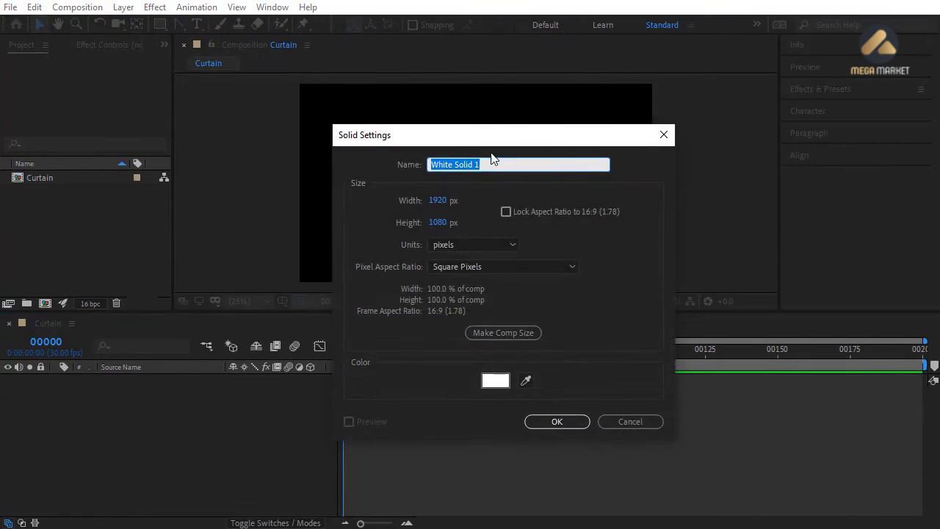
drag(417, 164, 415, 165)
text(BG)
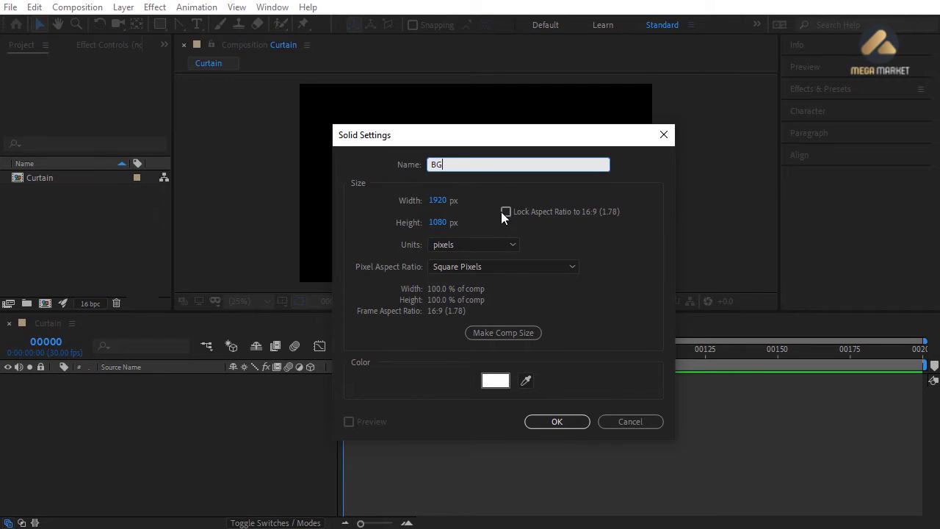
click(499, 383)
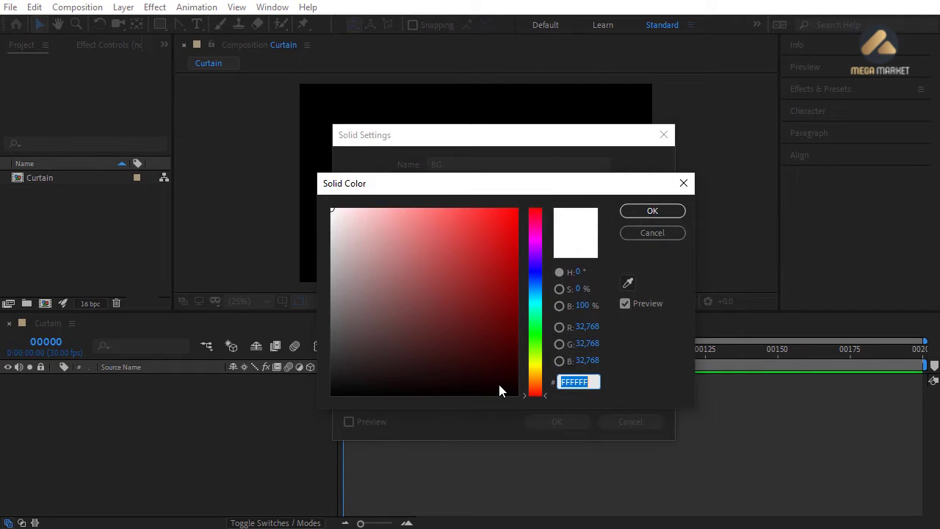
text(2200)
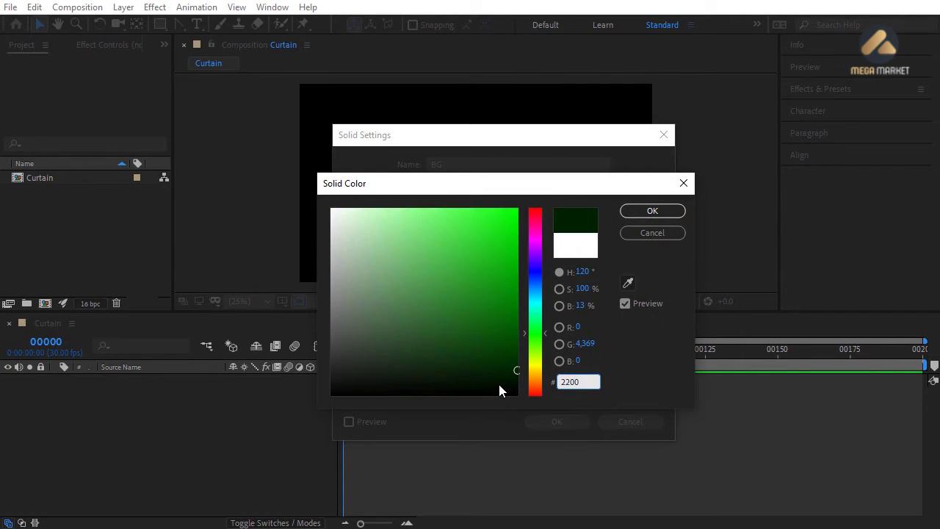
text(3D)
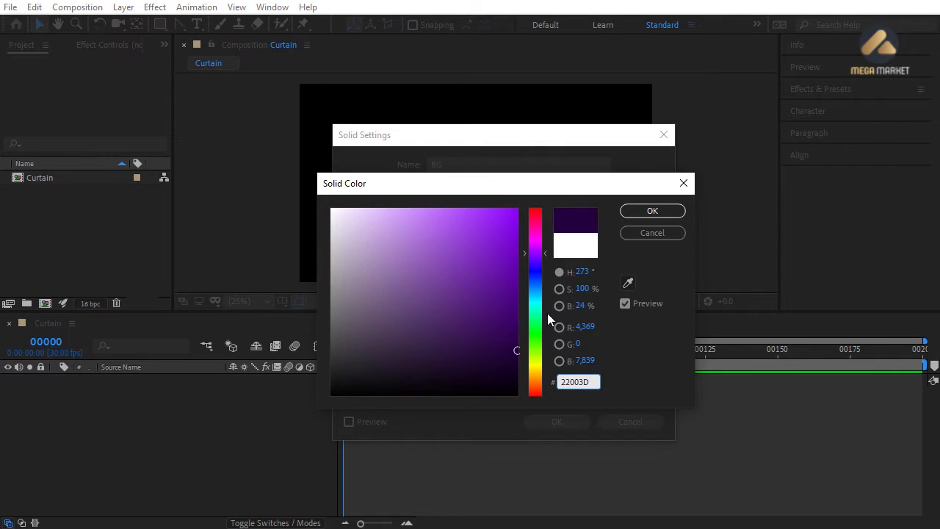
click(635, 212)
click(557, 420)
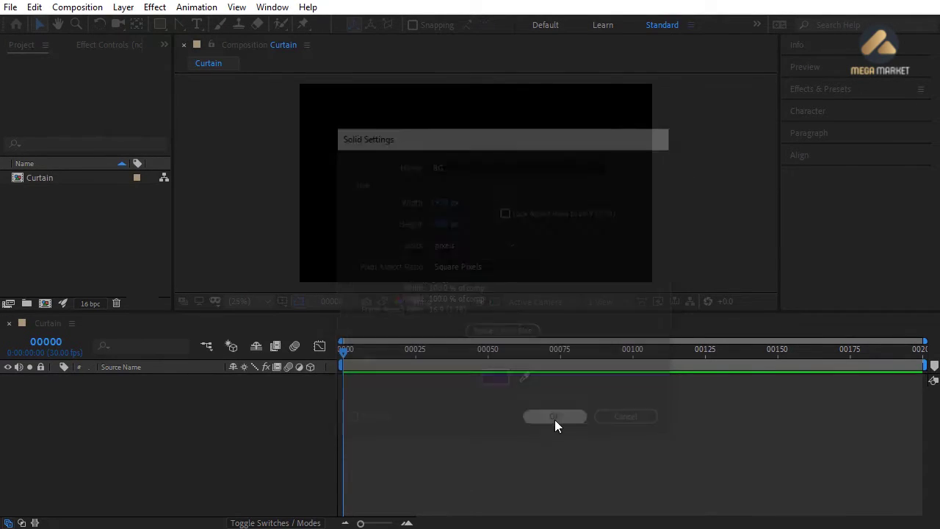
click(469, 380)
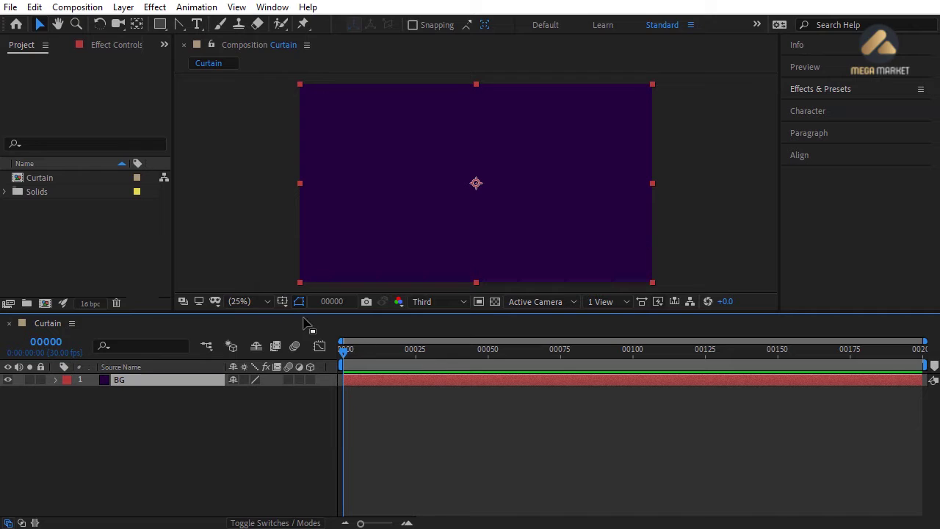
- Unlink the BG layer's scale dimensions and set its vertical scale to 200%, leaving the width at 100%
click(259, 301)
click(250, 125)
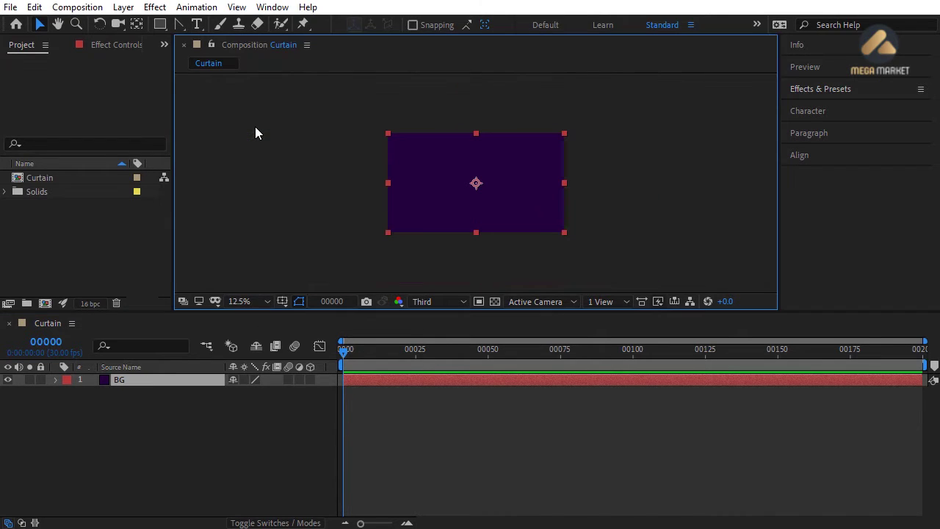
click(149, 387)
key(s)
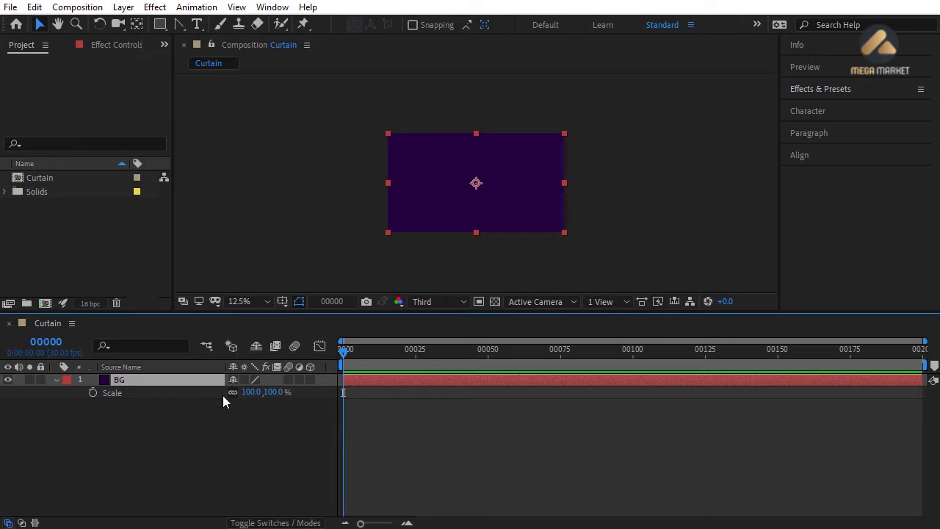
click(231, 393)
drag(273, 397, 347, 397)
click(275, 391)
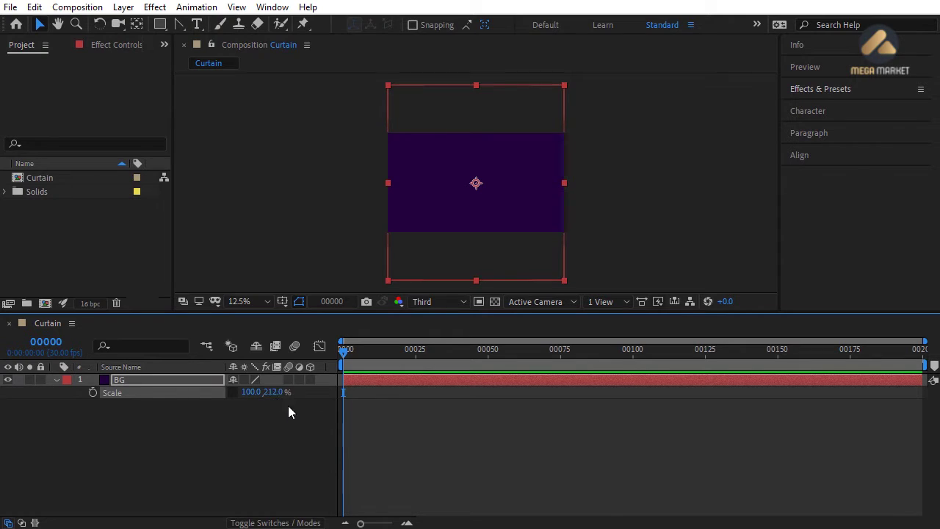
text(200)
key(Return)
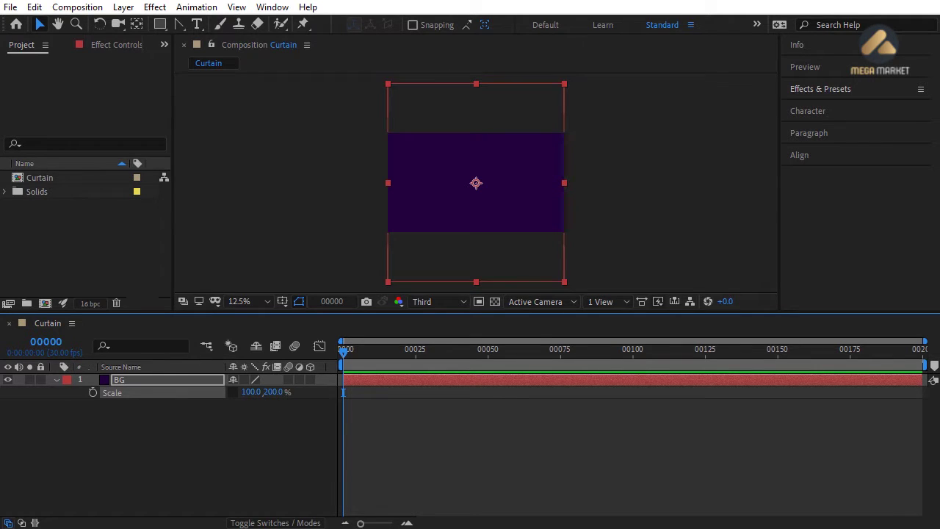
click(291, 409)
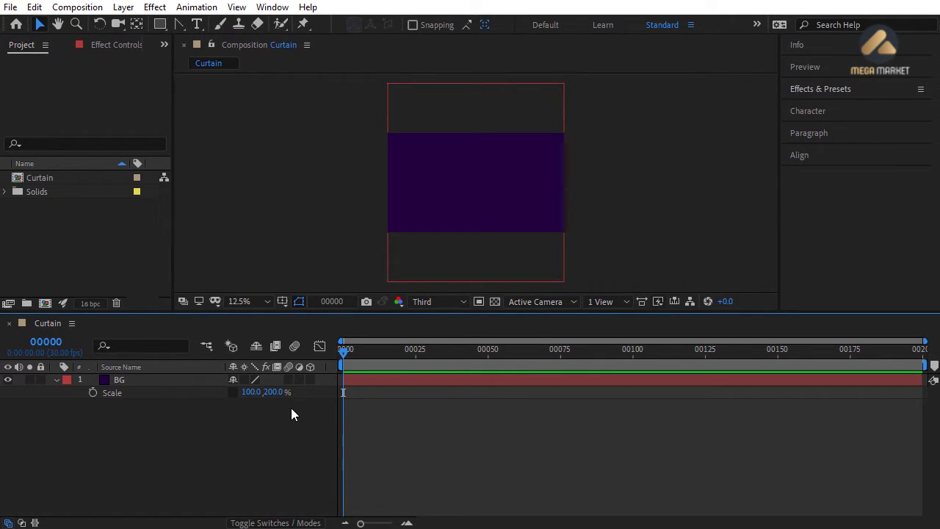
- Collapse the BG layer's scale property and add a rectangular mask covering the whole layer
click(154, 380)
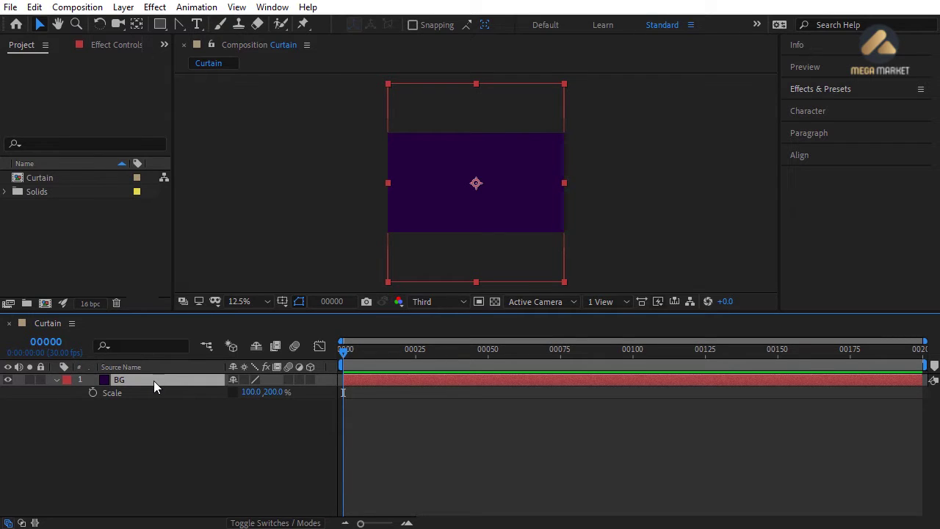
key(s)
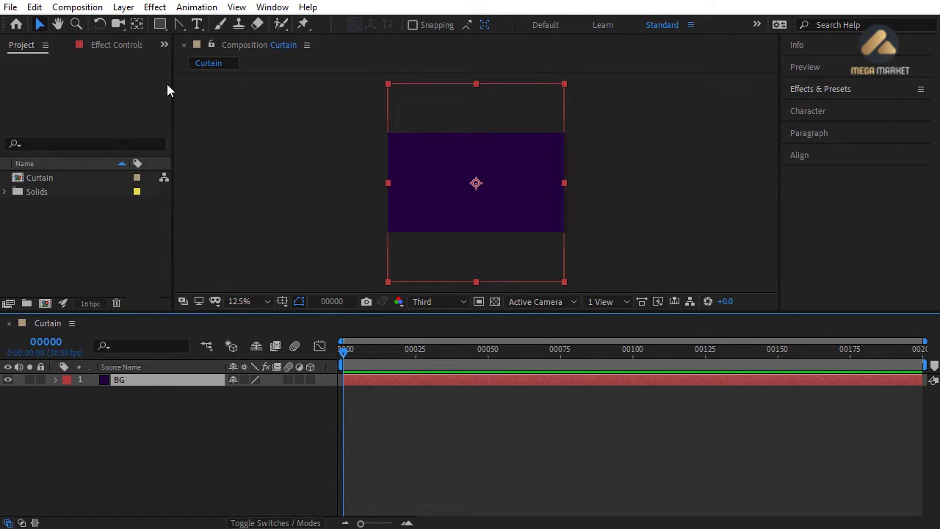
double_click(161, 27)
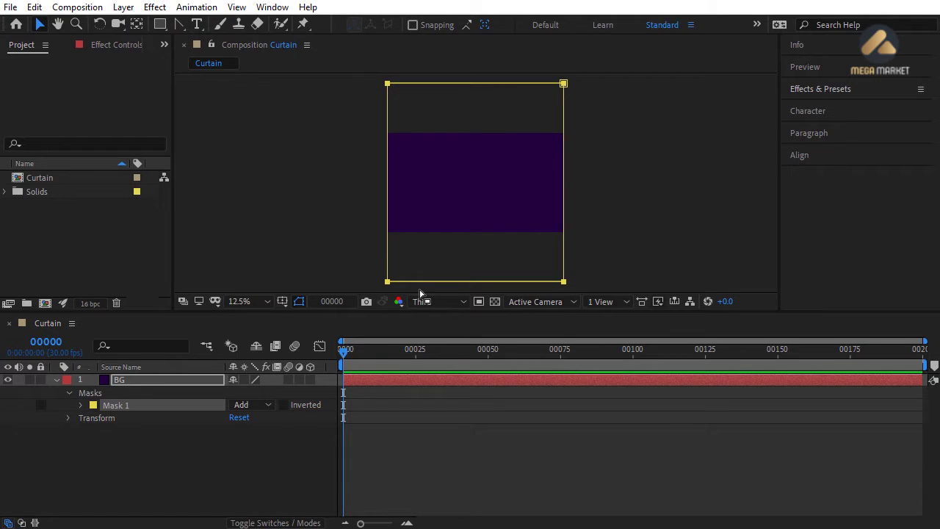
click(360, 278)
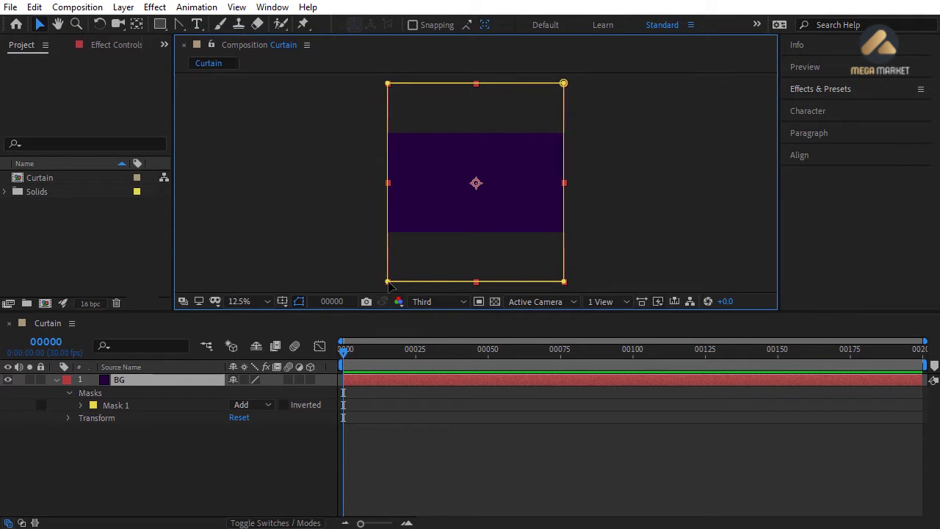
- Raise the lower-left vertex of Mask 1 to just below the composition frame so the mask's bottom edge slants
click(388, 282)
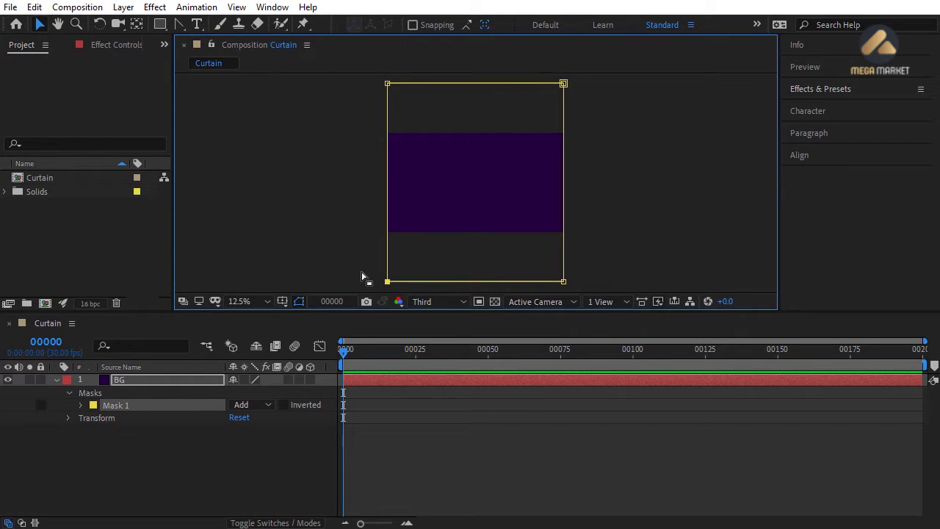
key(shift+Up)
key(shift+Up)
key(shift+Up)
key(shift+Up)
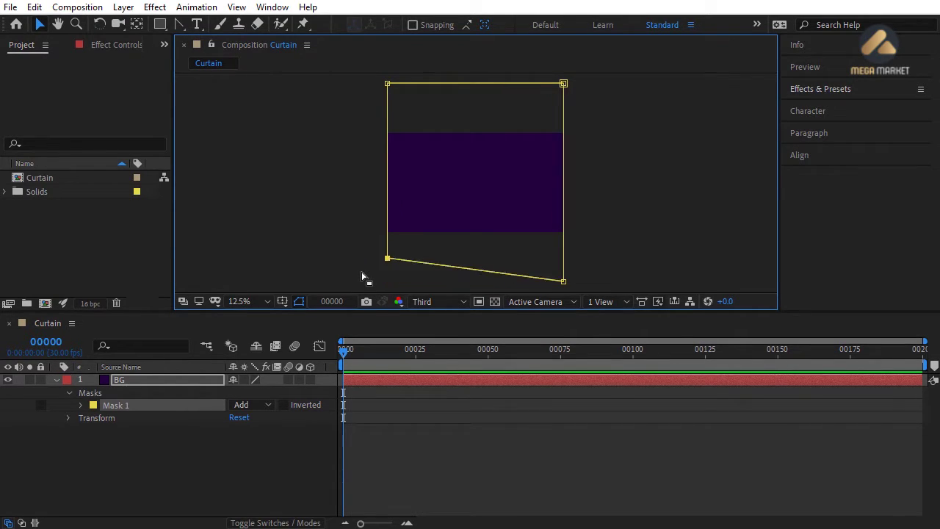
key(shift+Up)
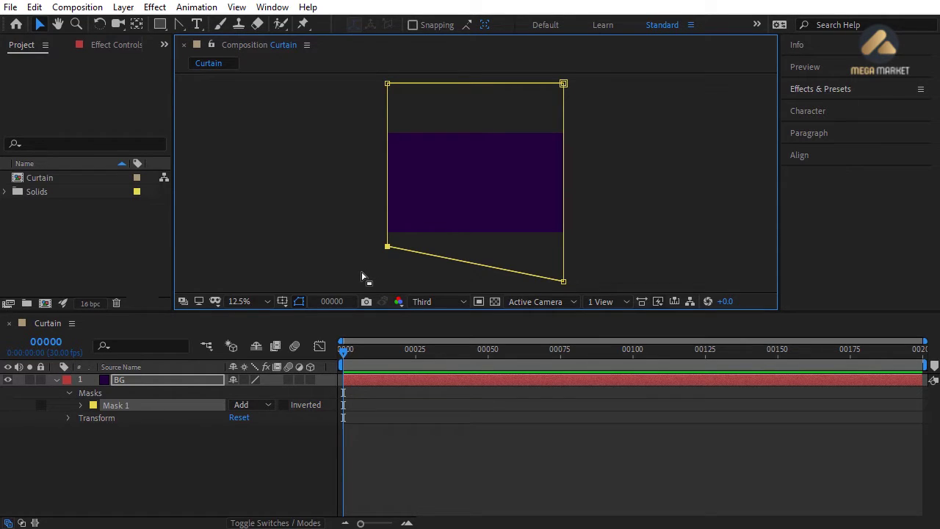
click(299, 303)
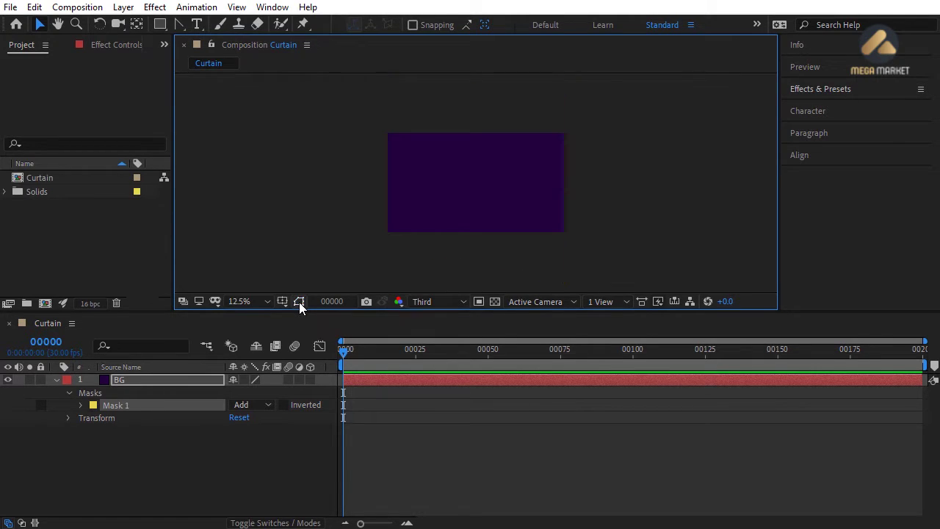
click(299, 303)
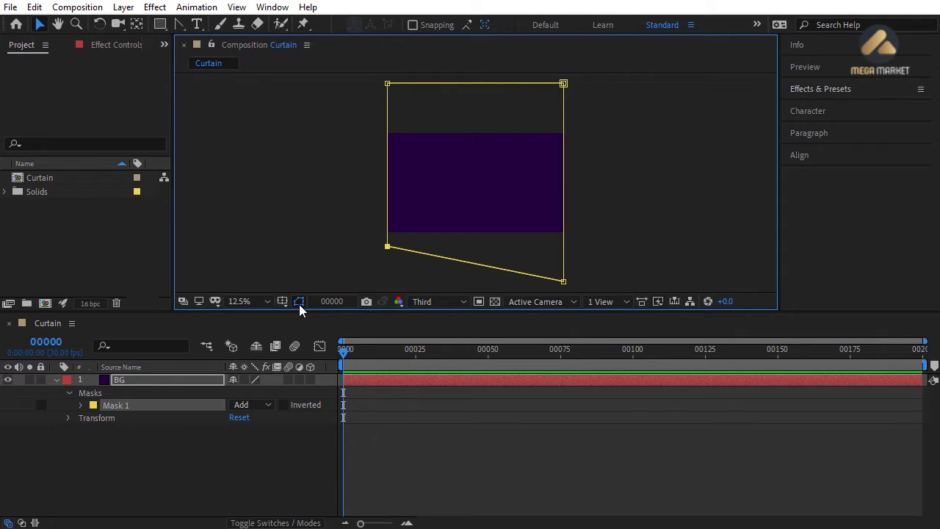
- Add a Position keyframe to the BG layer at frame 60 with the solid covering the frame
drag(353, 353, 517, 355)
click(504, 379)
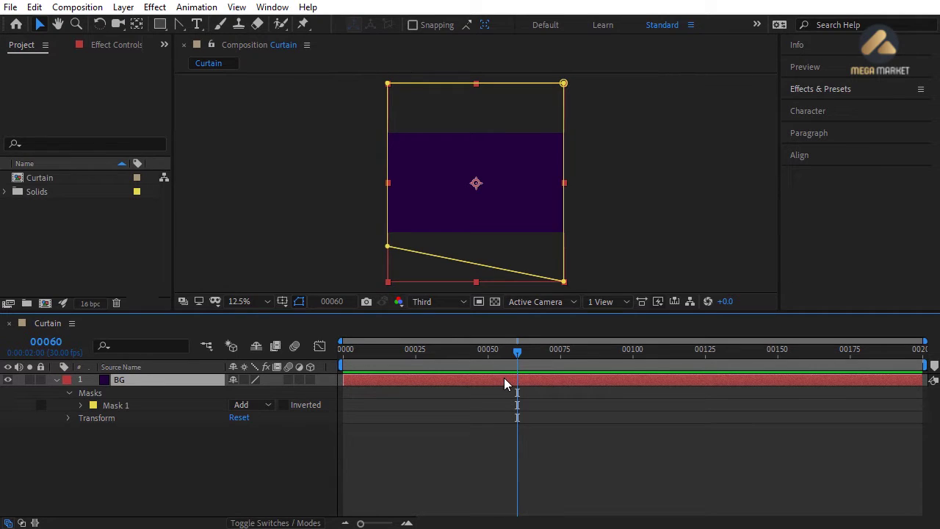
key(p)
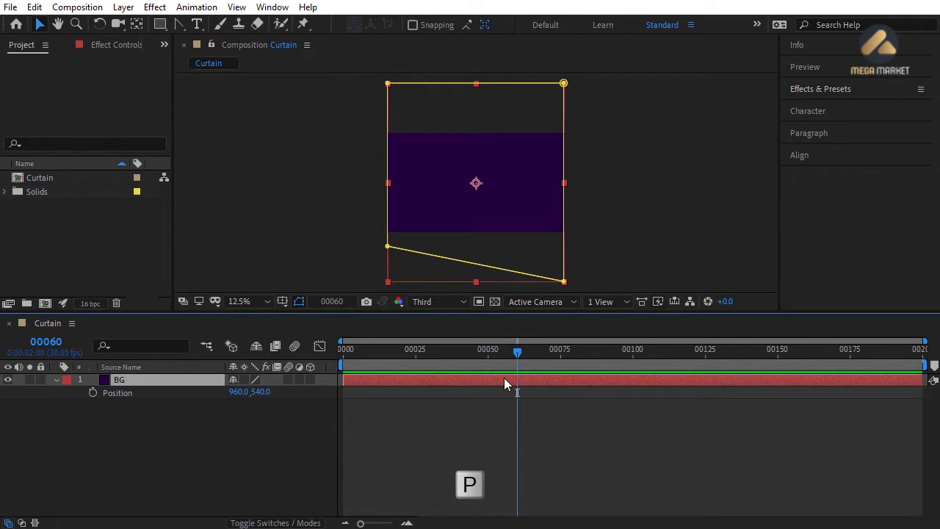
click(92, 393)
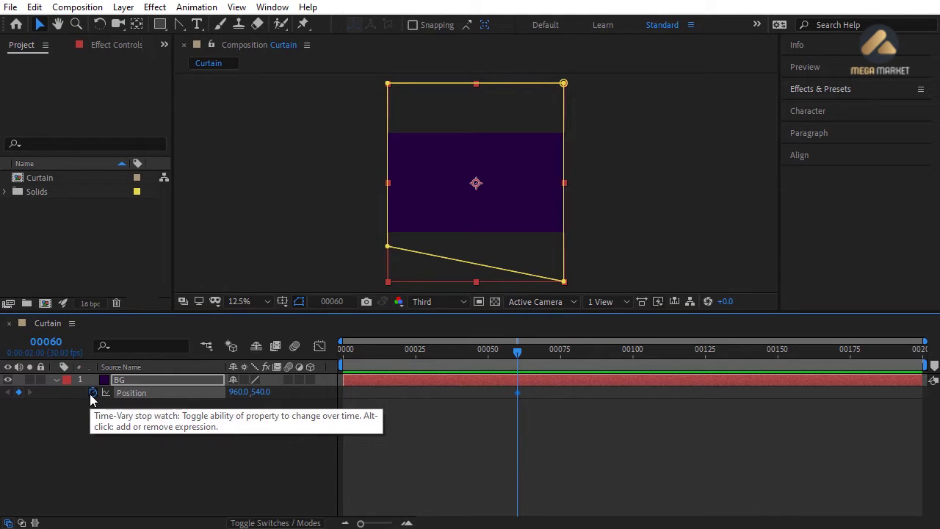
- At frame 0, set the BG layer's Y position to -1160 so it starts above the frame
drag(517, 351, 335, 357)
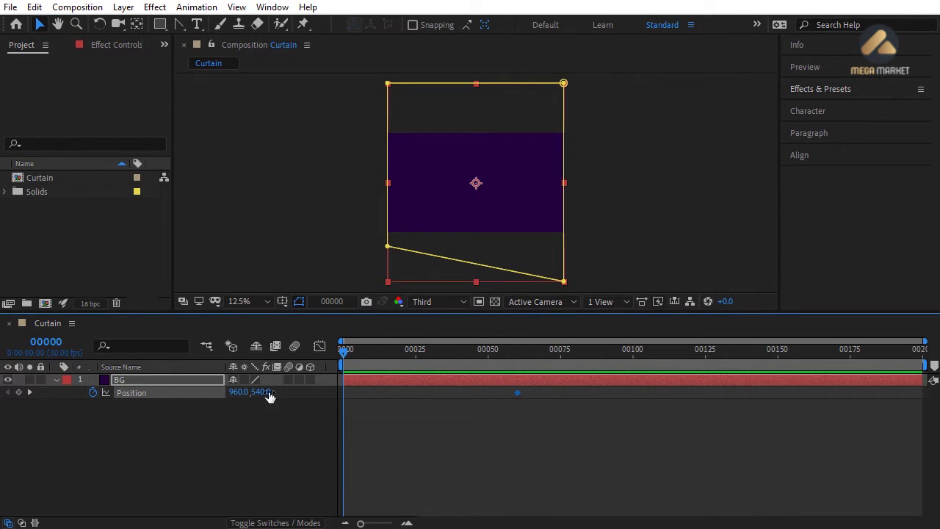
drag(269, 396, 231, 397)
key(ctrl+z)
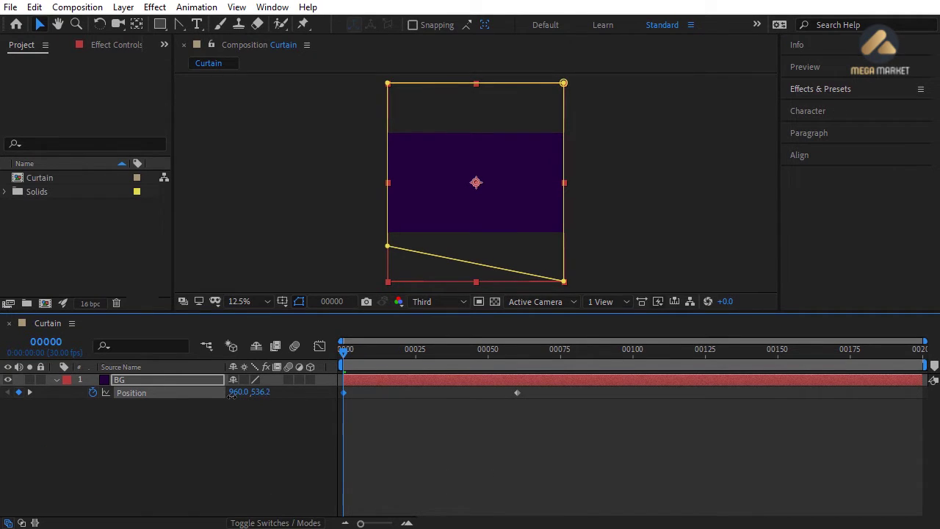
key(ctrl+z)
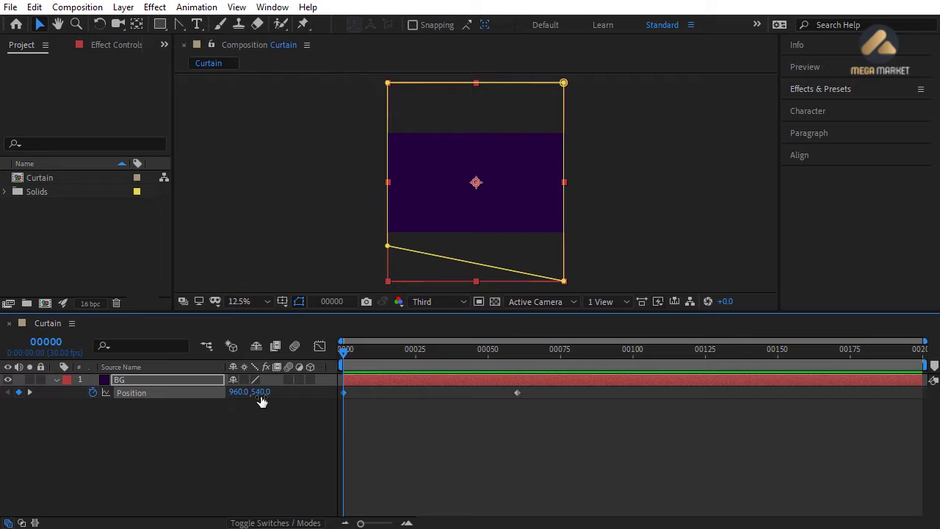
drag(262, 395, 136, 394)
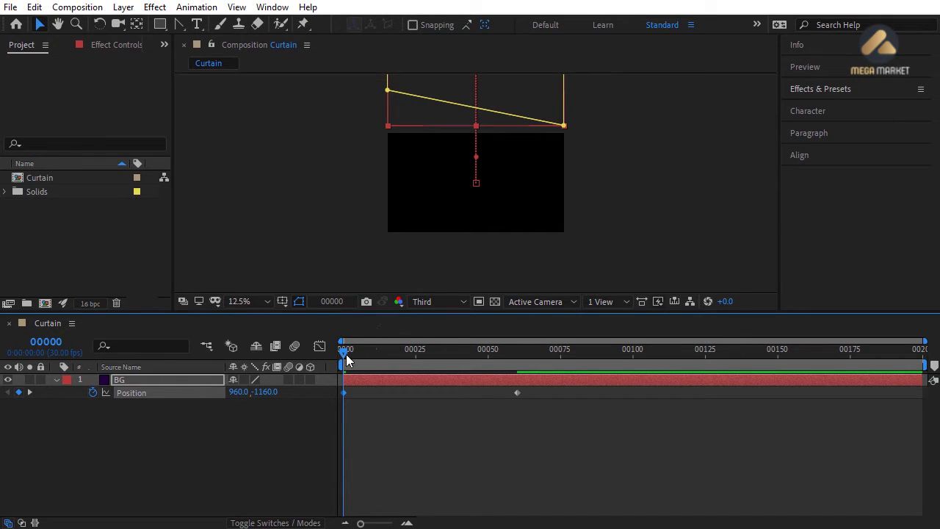
- Scrub through the BG layer's entrance and add a Position keyframe at frame 100 holding it over the frame
drag(346, 353, 515, 361)
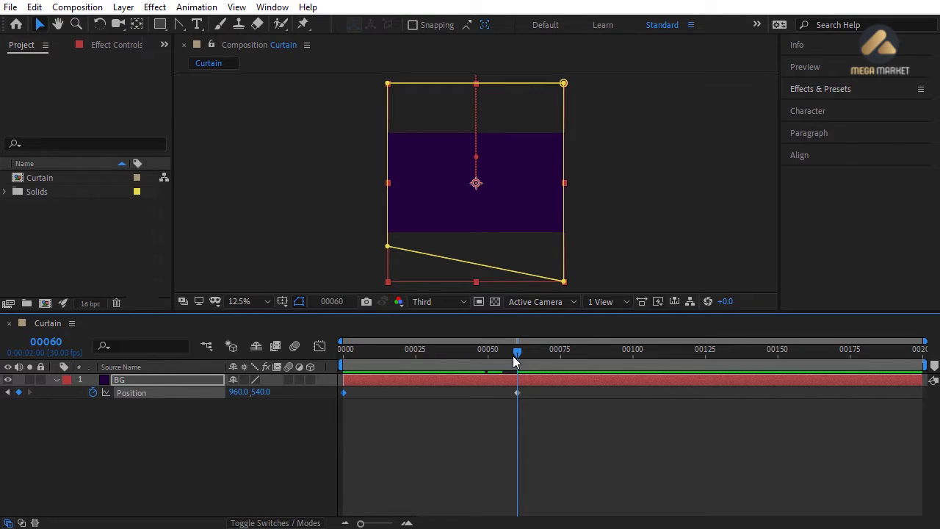
drag(514, 360, 635, 352)
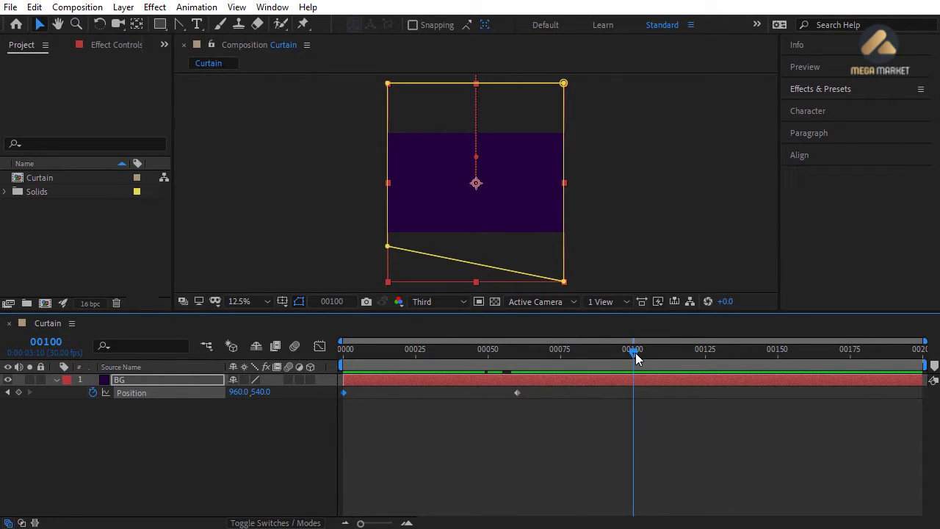
click(19, 392)
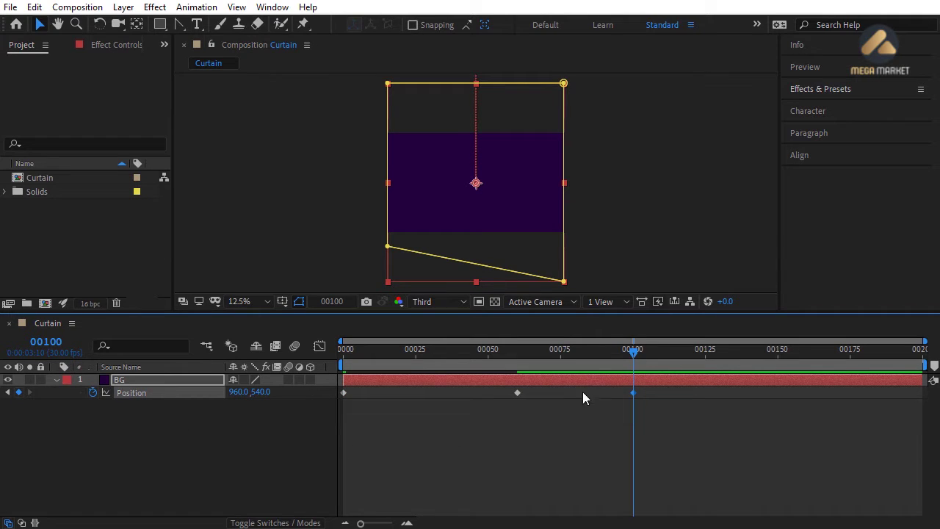
- At frame 130, set the BG layer's Y position to 2290 so it exits below the frame
drag(631, 349, 717, 350)
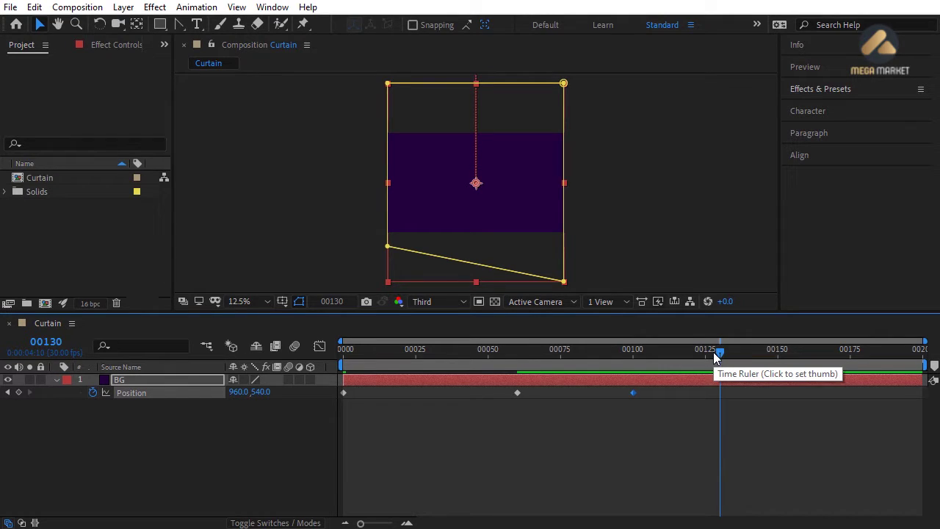
key(shift)
drag(260, 397, 400, 400)
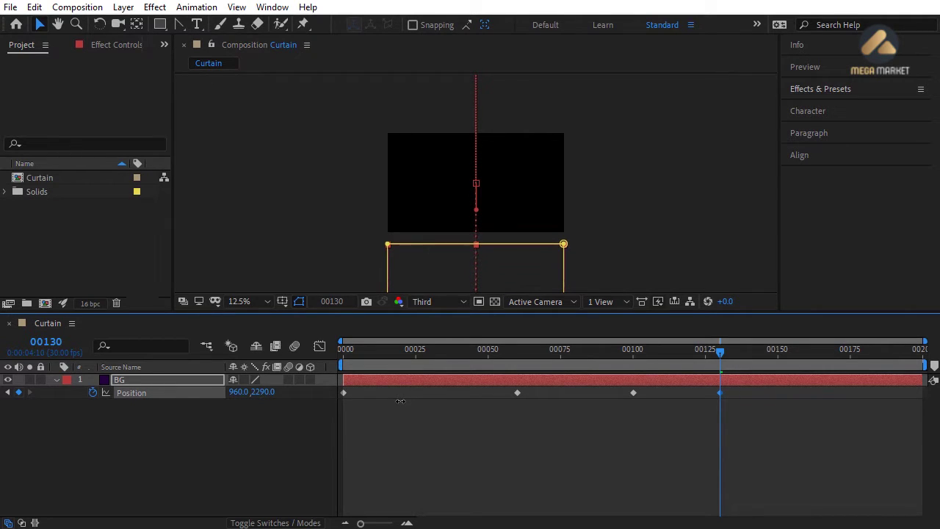
click(400, 406)
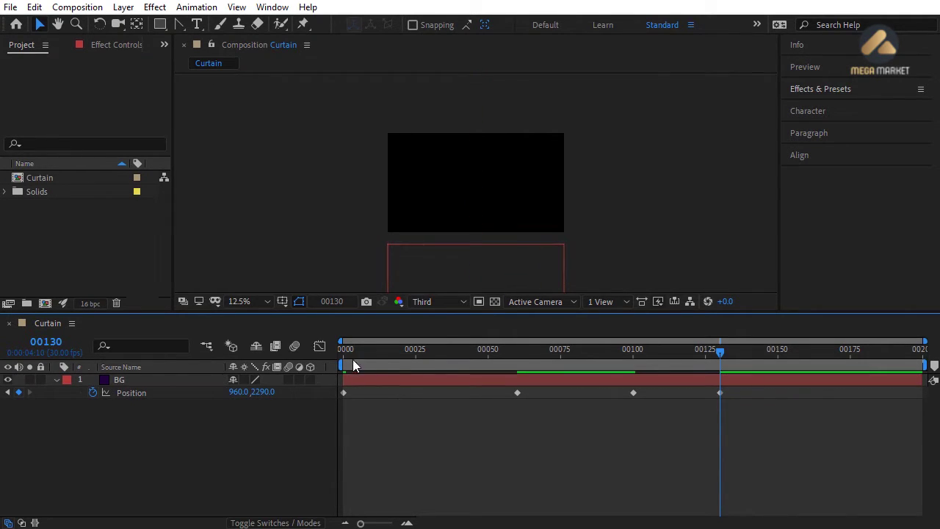
- Apply Easy Ease to all four Position keyframes of the BG layer
drag(352, 348, 719, 353)
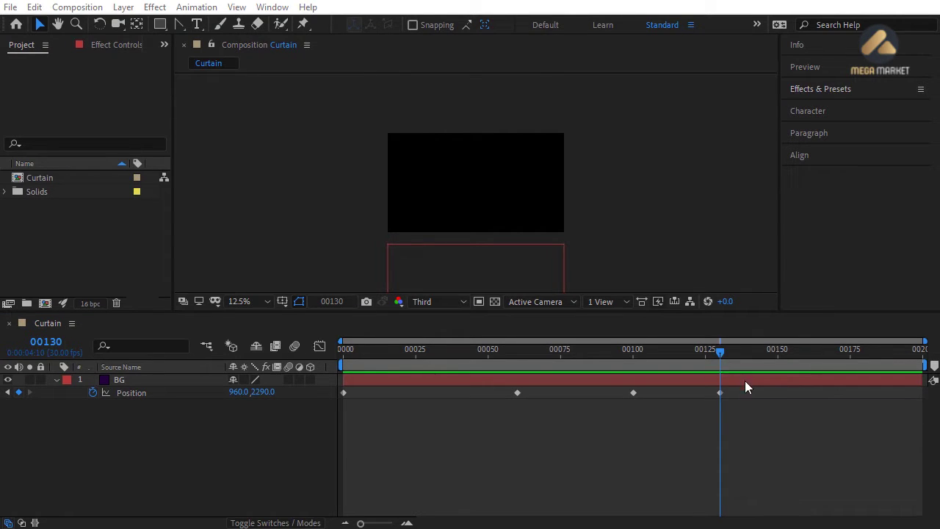
drag(752, 400, 338, 390)
right_click(344, 394)
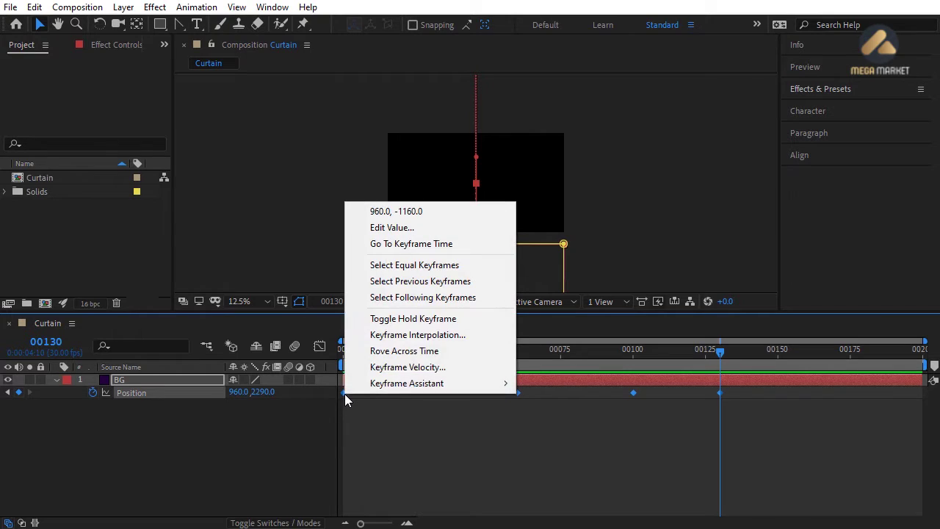
mouse_move(408, 383)
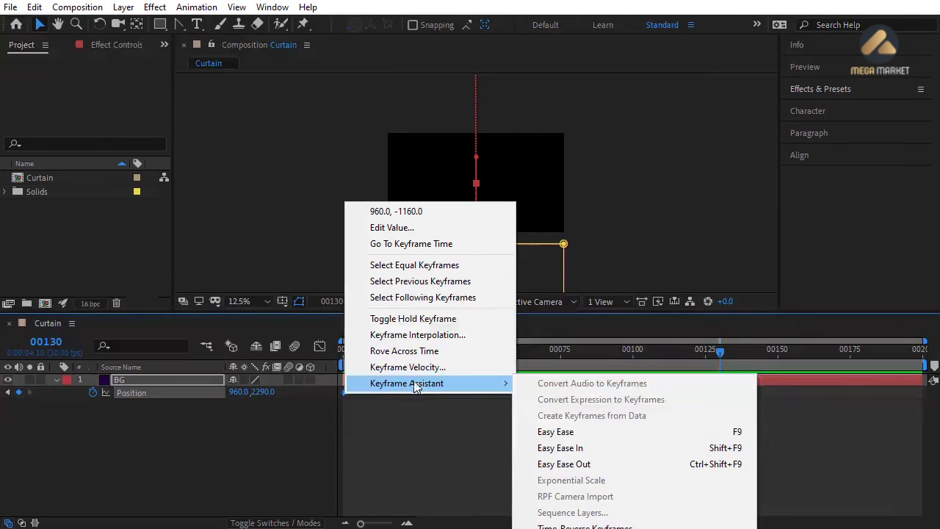
click(568, 434)
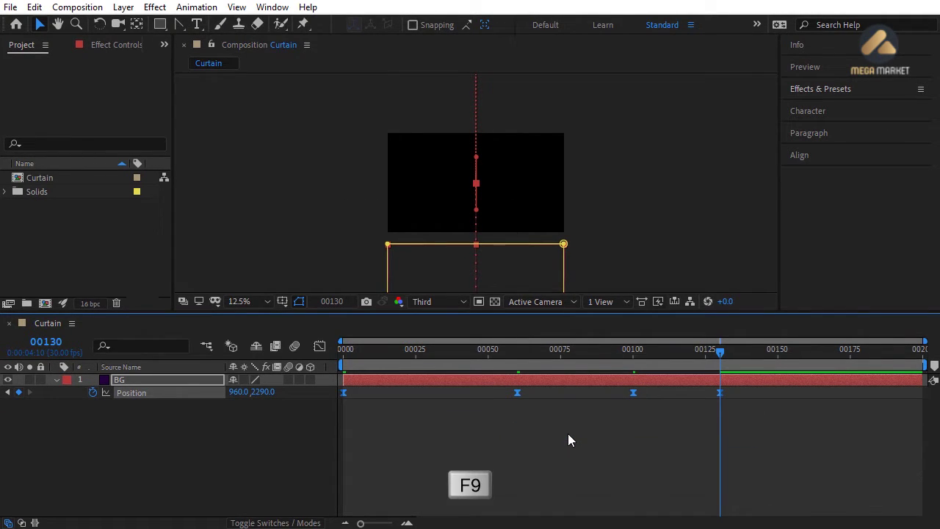
click(567, 433)
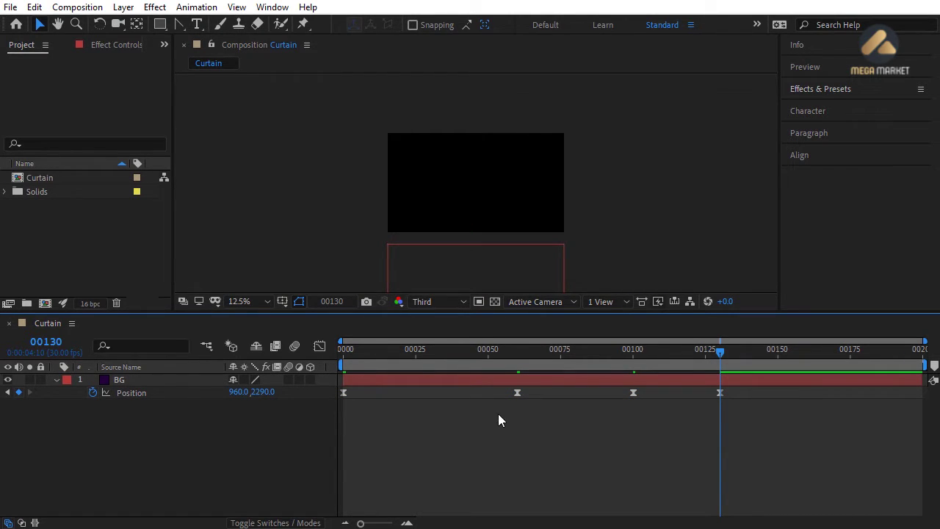
- Set the incoming velocity influence of the BG layer's Position keyframe at frame 60 to 80%
drag(498, 414, 530, 393)
right_click(516, 395)
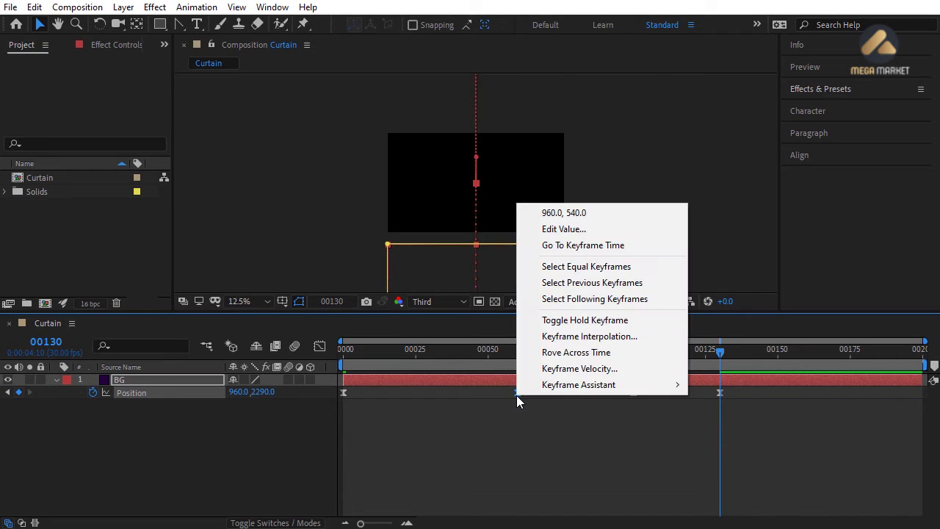
click(560, 368)
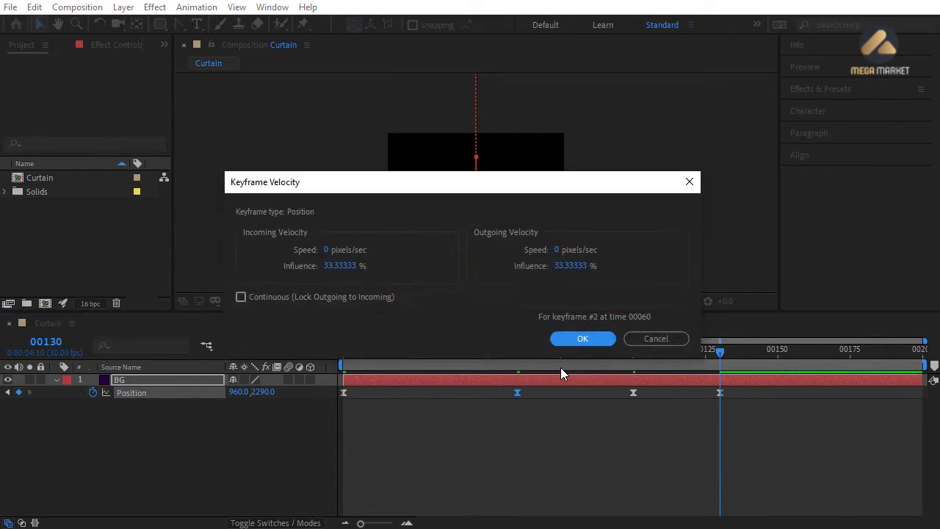
click(342, 266)
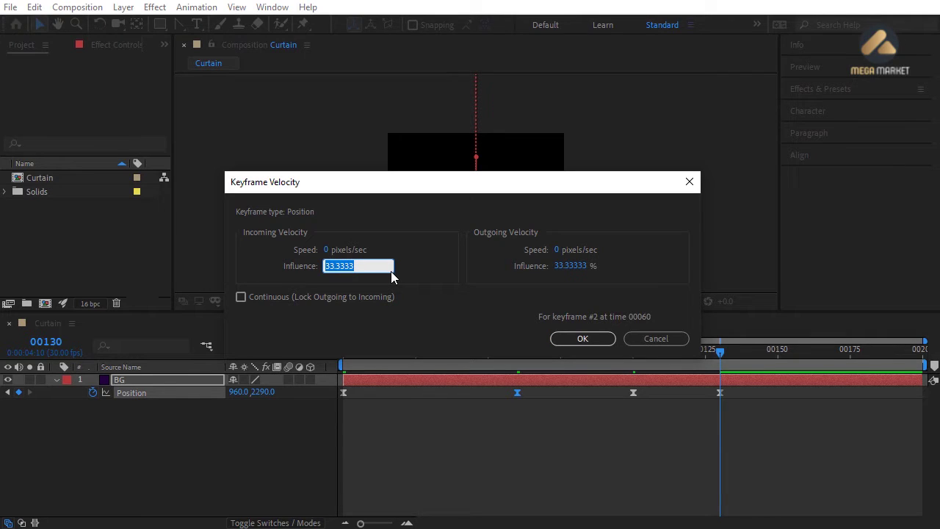
text(80)
key(Return)
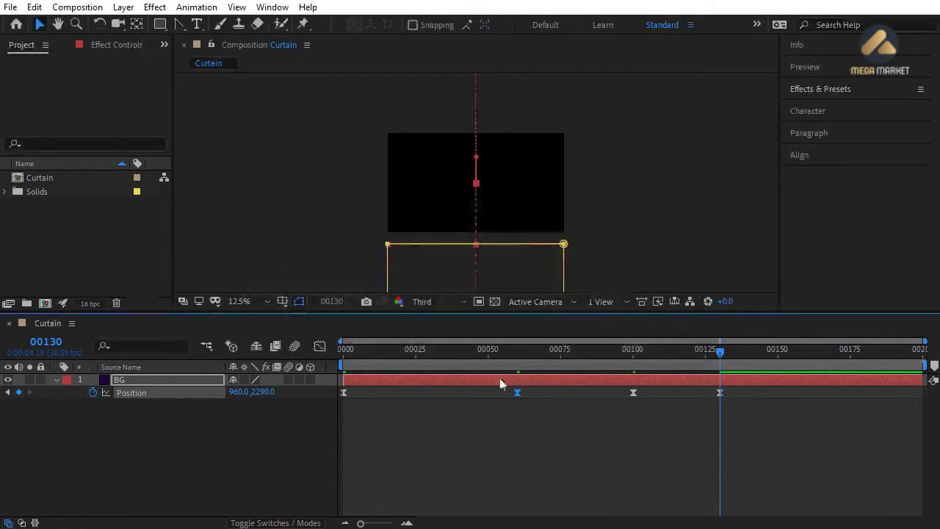
- Set the outgoing velocity influence of BG's Position keyframe at frame 100 to 80% and check the speed curve in the Graph Editor
click(550, 351)
drag(561, 356, 628, 352)
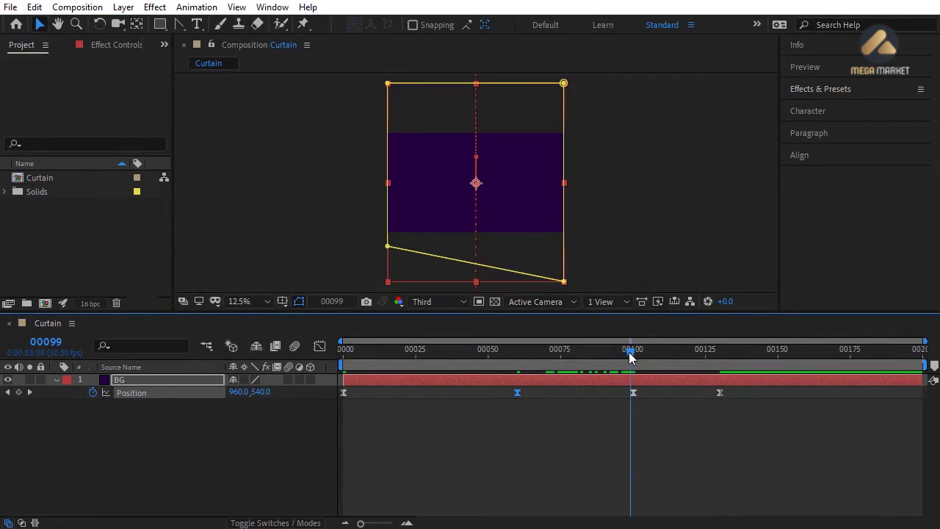
right_click(633, 393)
click(674, 368)
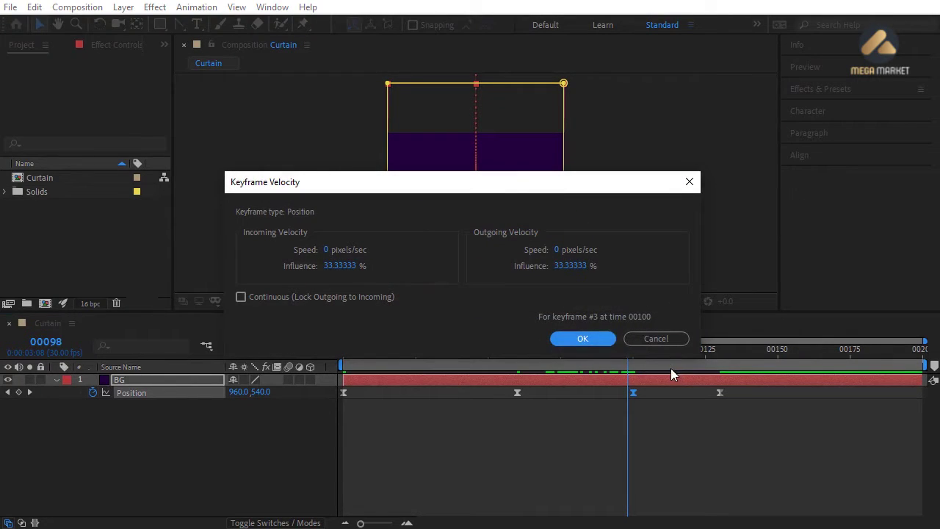
click(569, 266)
text(80)
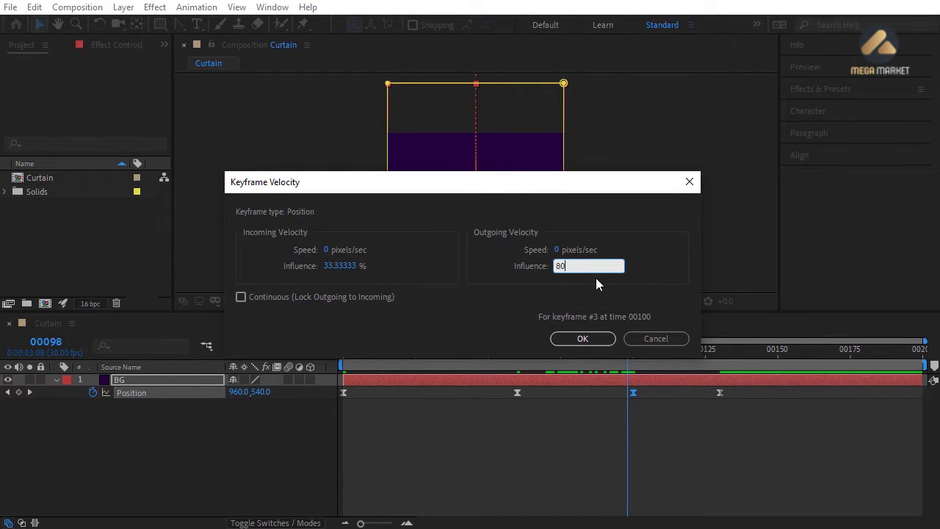
key(Return)
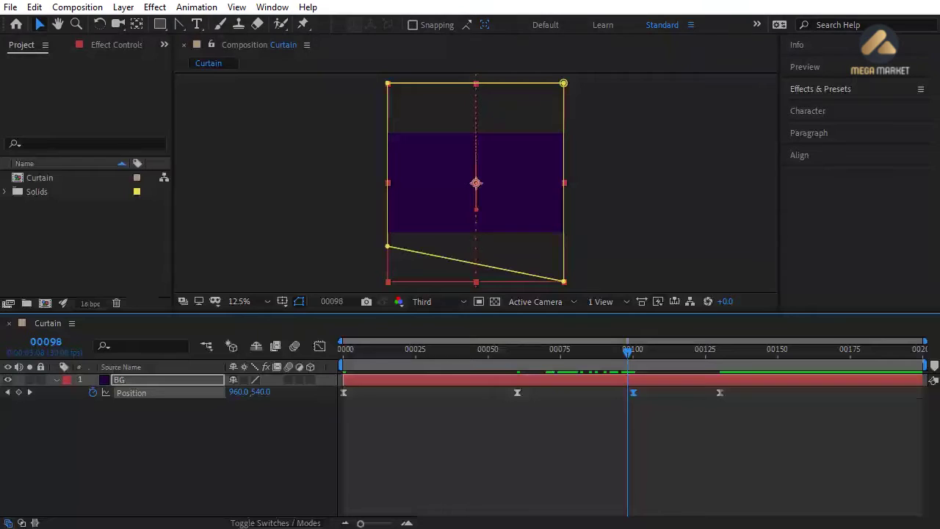
click(319, 347)
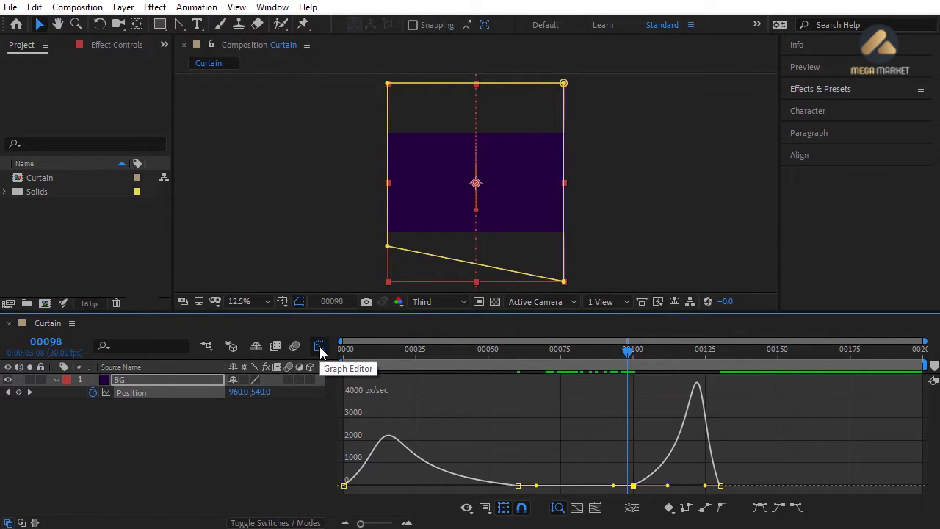
click(633, 484)
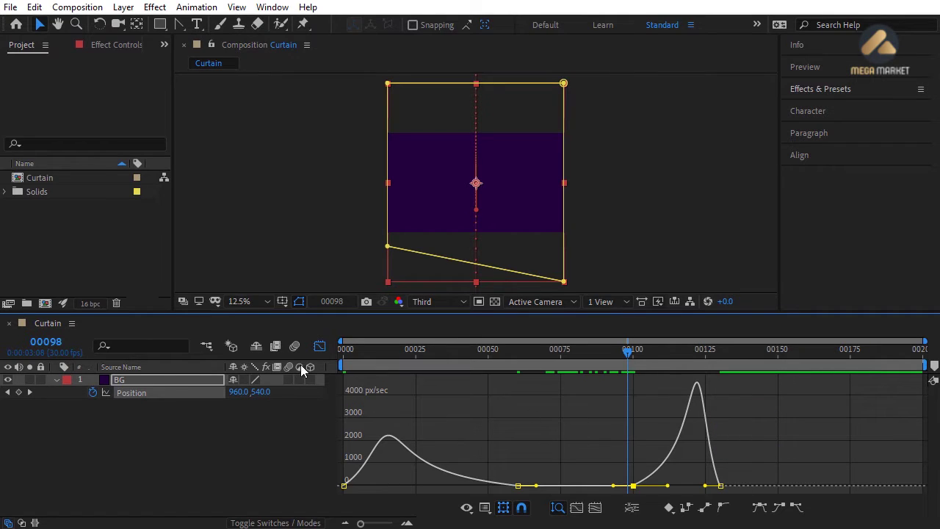
click(318, 346)
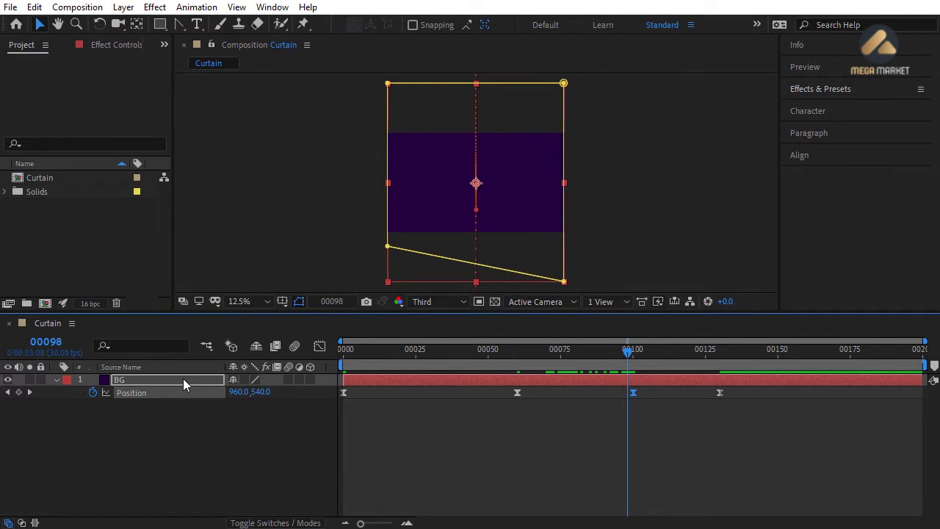
- Change the BG layer's label colour to Blue and collapse its properties
click(66, 380)
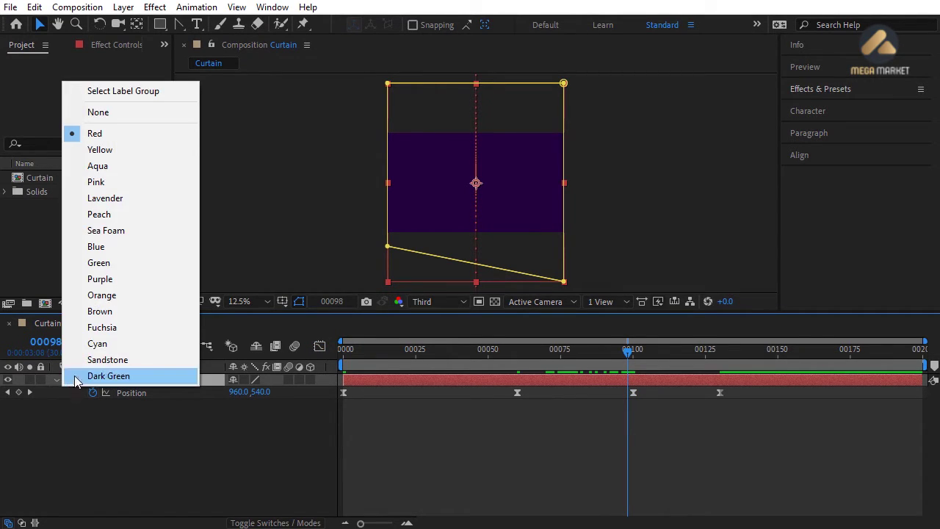
click(97, 247)
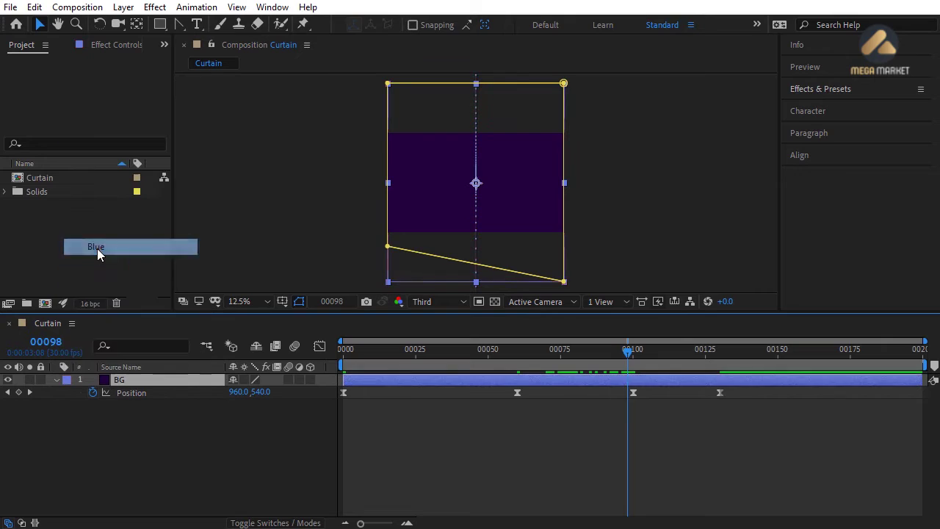
click(56, 380)
click(414, 438)
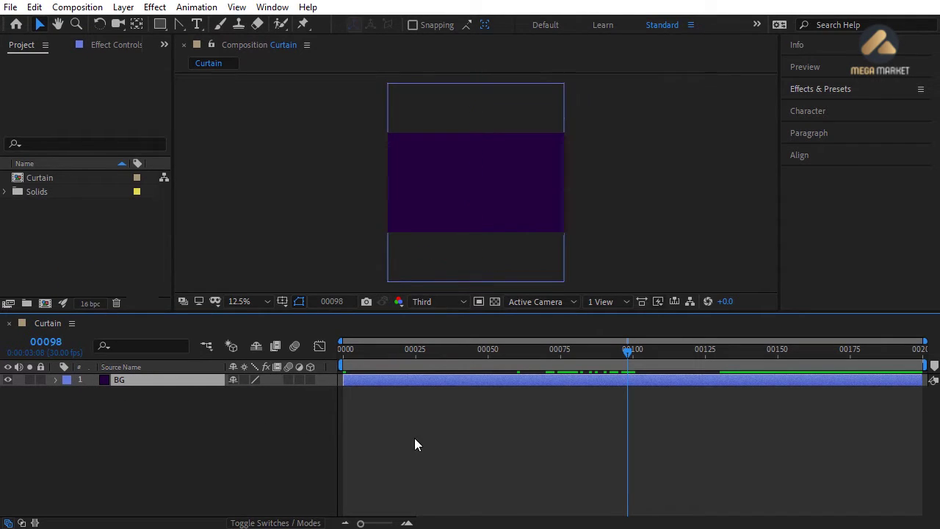
- Duplicate the BG layer
key(ctrl+d)
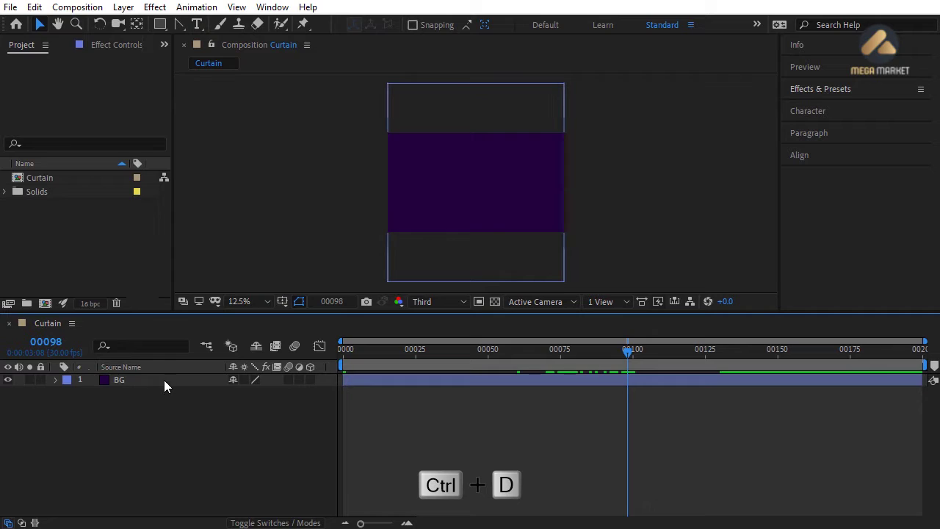
- Duplicate the BG layer and rename the copy Layer-1
click(163, 379)
key(ctrl+d)
key(Return)
text(Layer)
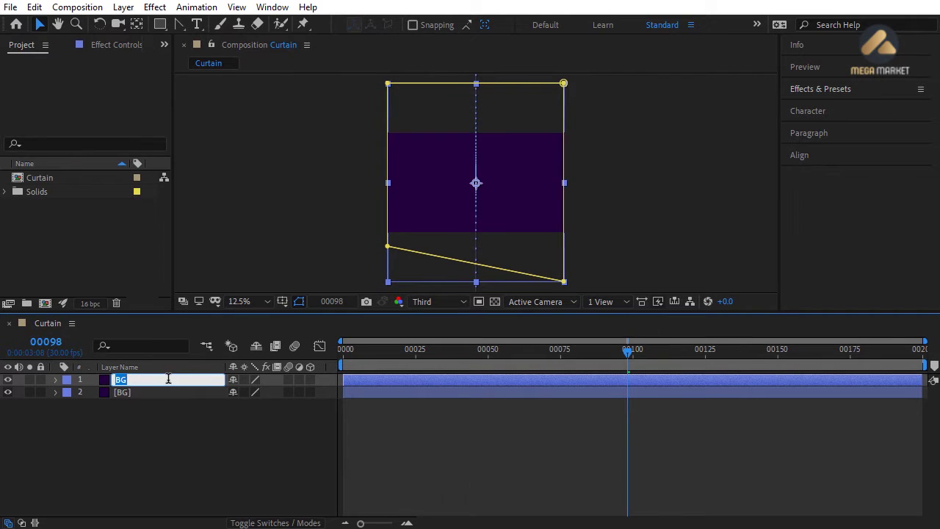
text(-1)
key(Return)
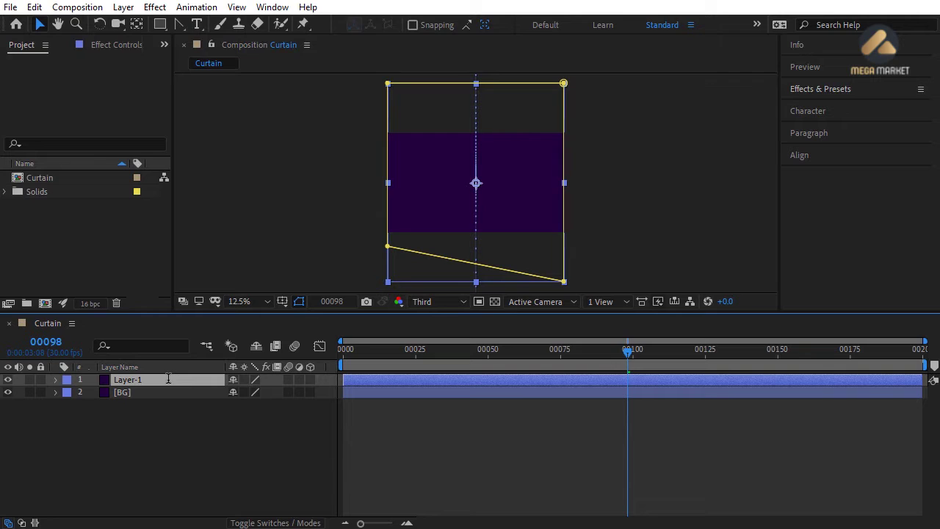
- Apply a Fill effect to Layer-1 and set its color to 2E014E
click(152, 10)
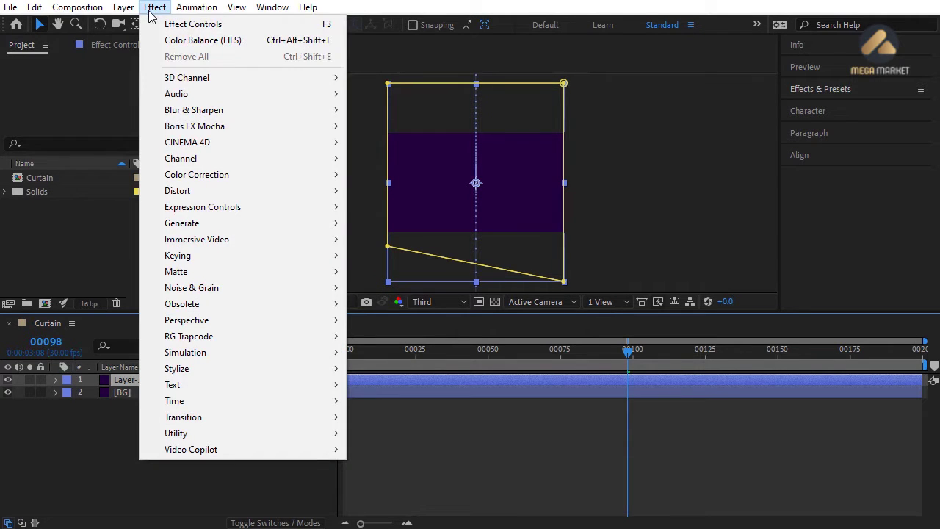
mouse_move(202, 223)
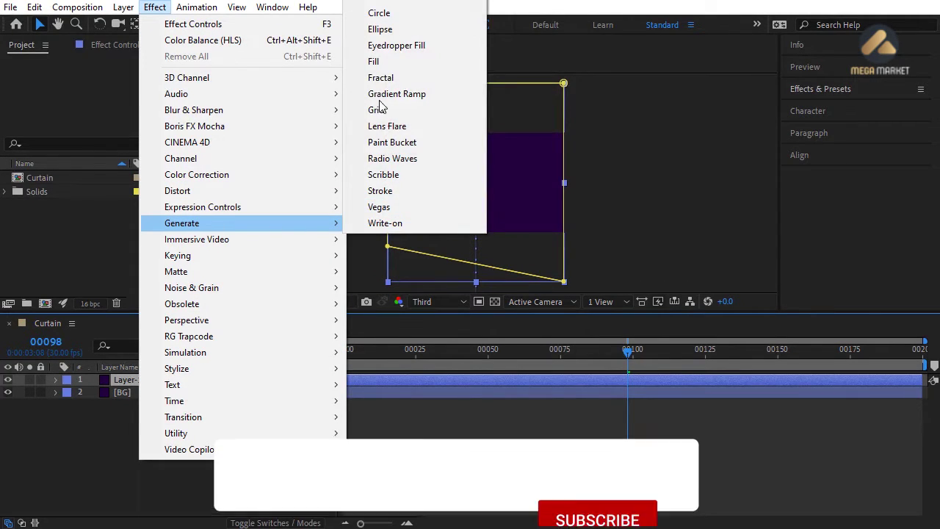
click(376, 61)
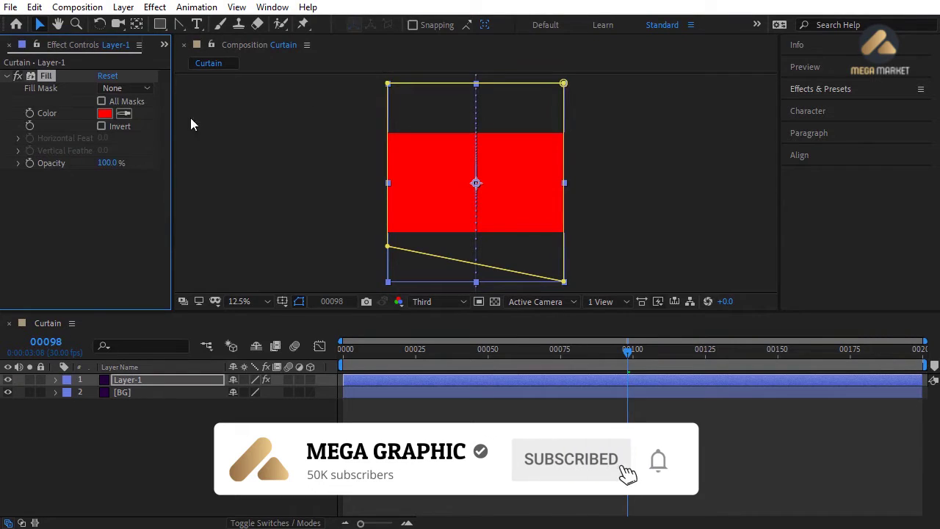
click(105, 113)
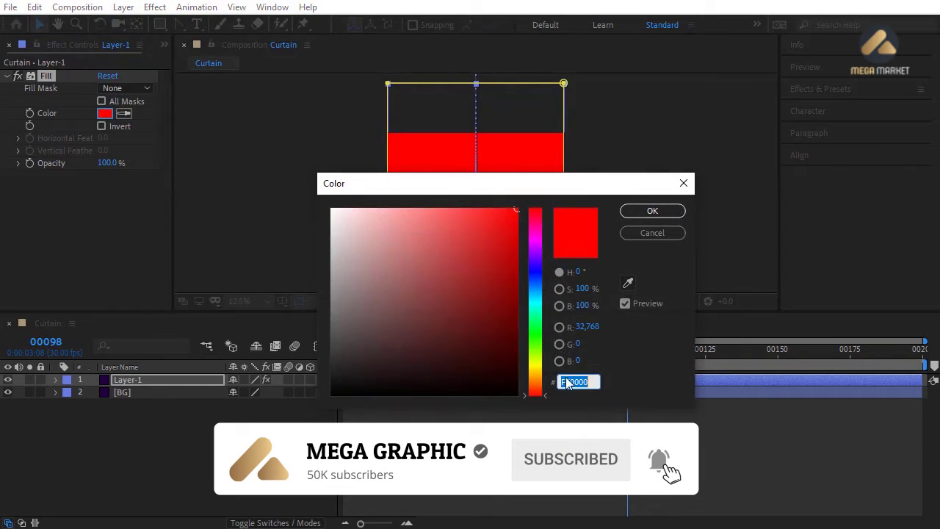
text(2E)
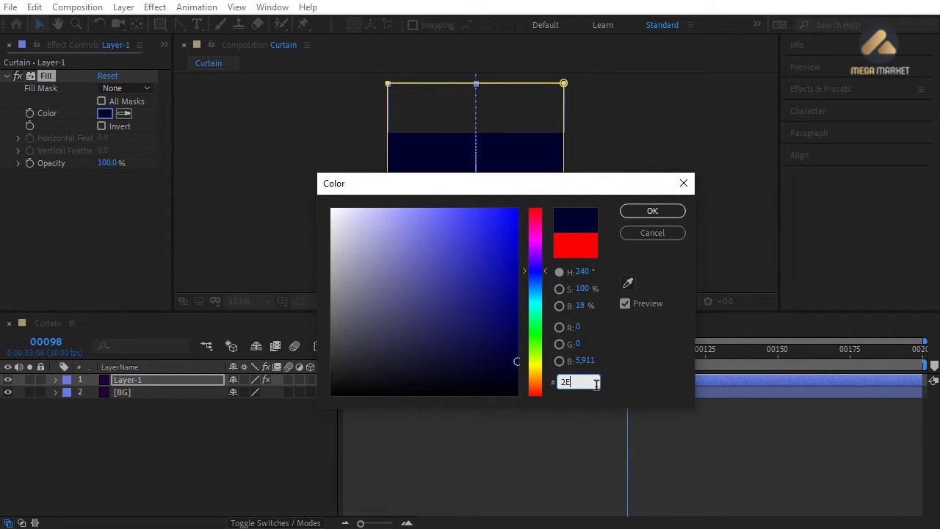
text(014)
text(E)
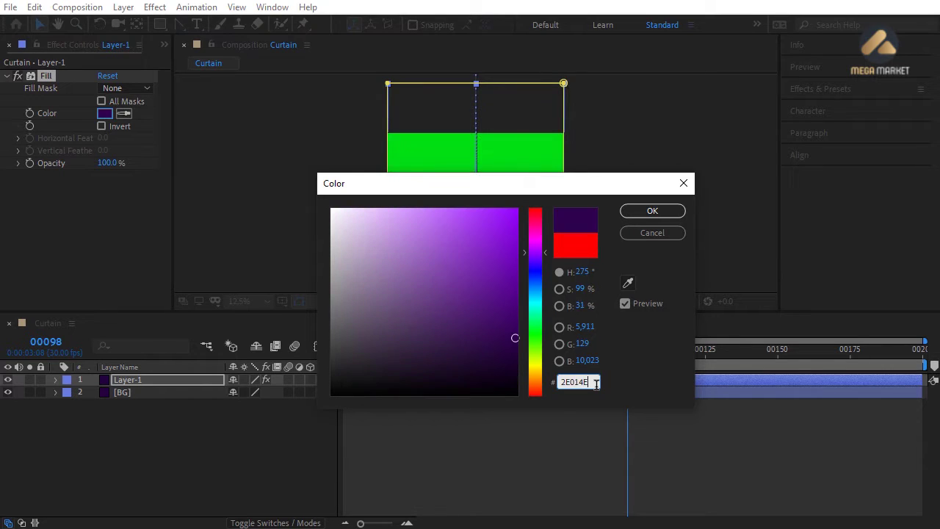
click(646, 211)
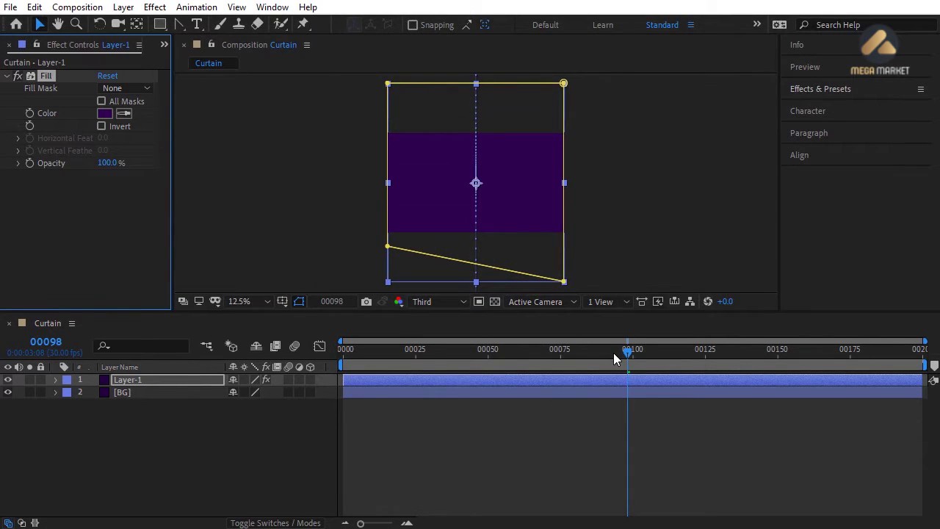
- At frame 60, reveal Layer-1's mask and raise its lower-left corner slightly above the bottom edge of the visible frame
drag(614, 351, 517, 356)
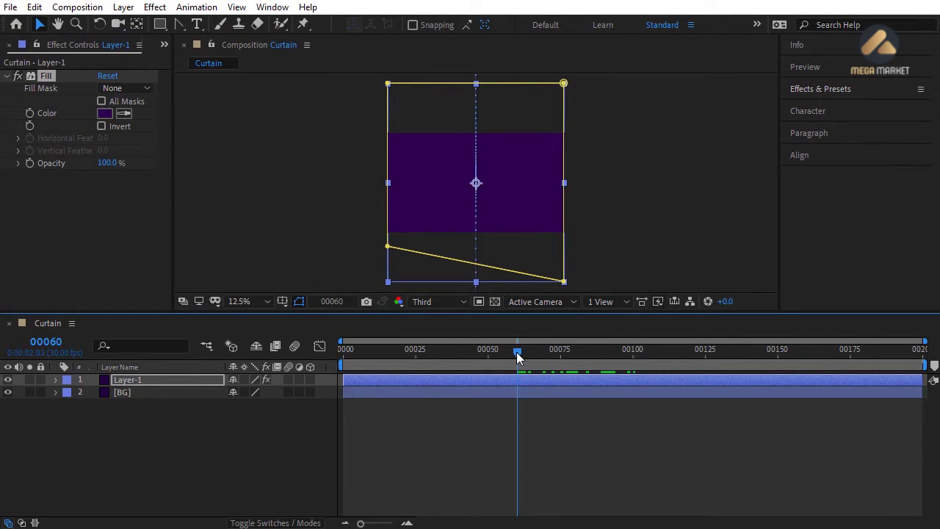
key(Return)
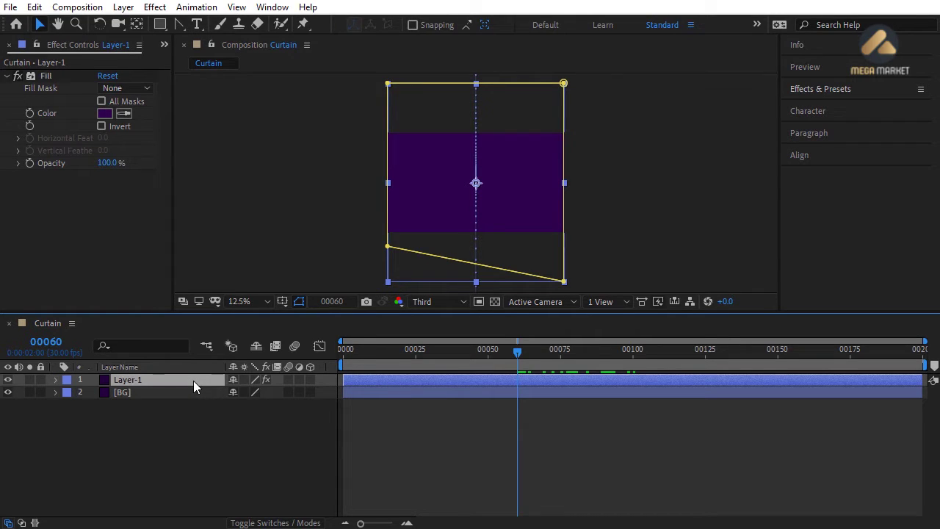
key(m)
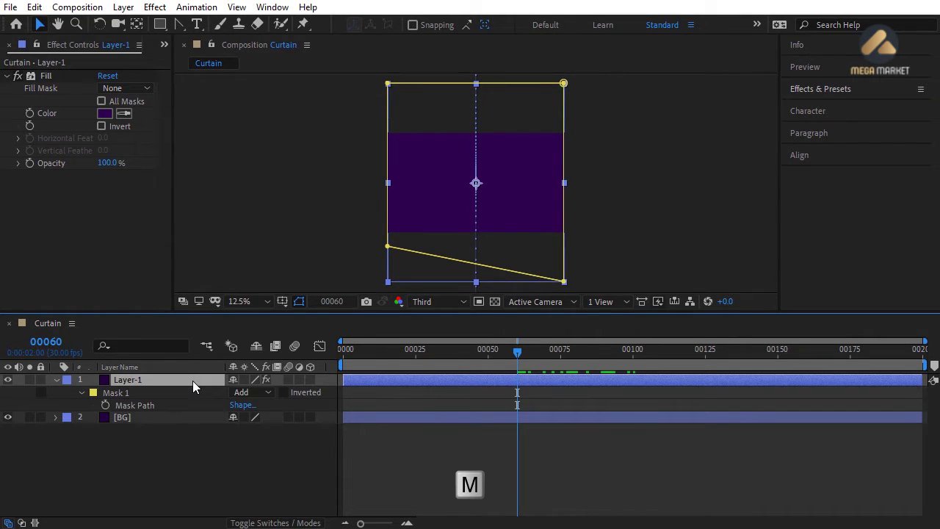
click(165, 395)
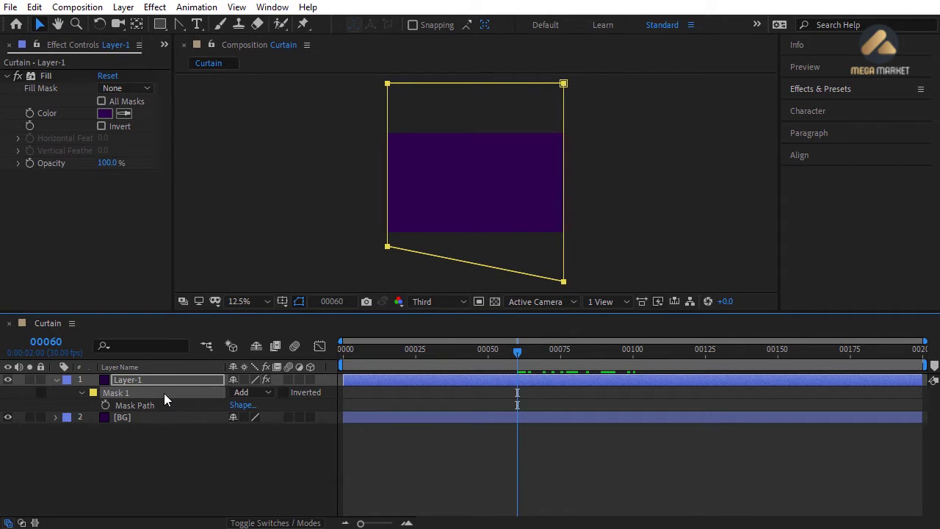
click(375, 266)
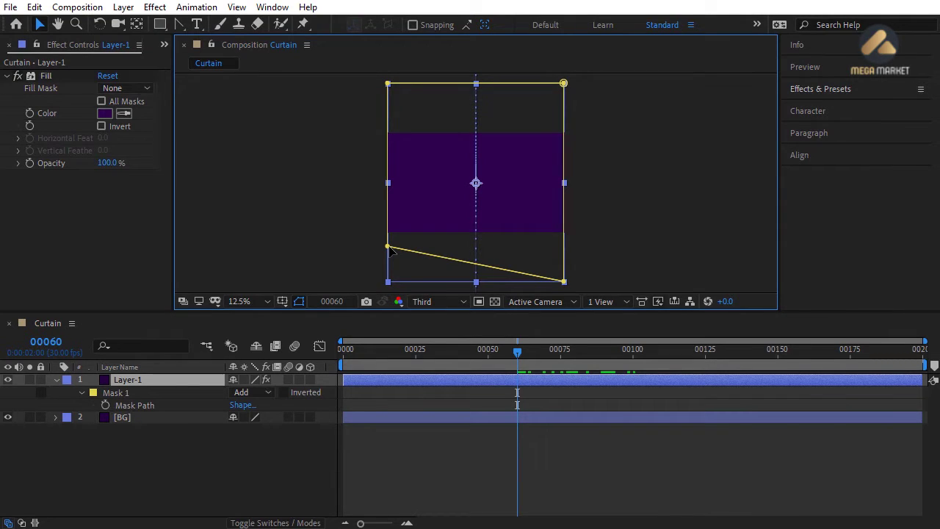
click(390, 249)
key(Up)
key(Up)
key(Up)
key(Up)
key(Up)
key(Up)
key(Up)
key(Up)
key(Up)
key(Up)
key(Up)
key(Up)
key(Up)
key(Up)
key(Up)
key(Up)
key(Up)
key(Up)
key(Up)
key(Up)
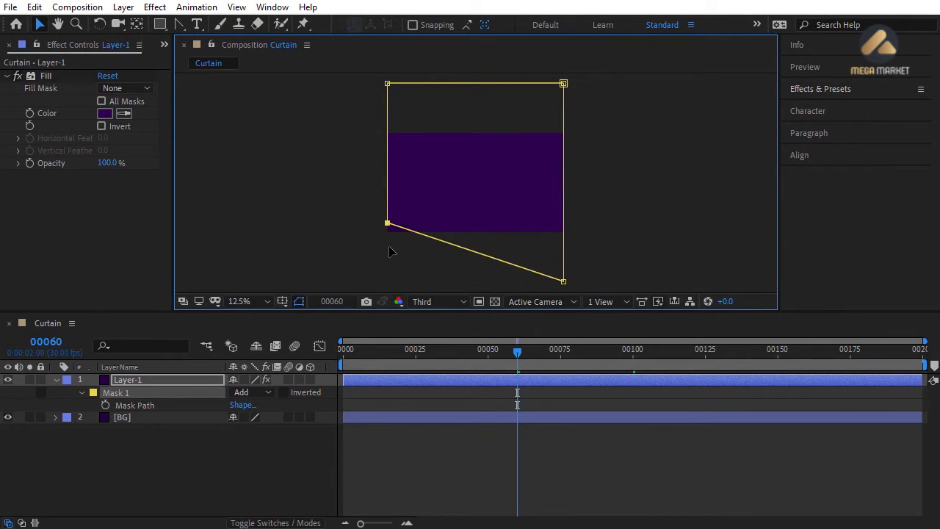
- Raise the lower-right corner of Layer-1's mask to just below the bottom edge of the visible frame
click(563, 282)
key(Up)
key(Up)
key(Up)
key(Up)
key(Up)
key(Up)
key(Up)
key(Up)
key(Up)
key(Up)
key(Up)
key(Up)
key(Up)
key(Up)
key(Up)
key(Up)
key(Up)
key(Up)
key(Up)
key(Up)
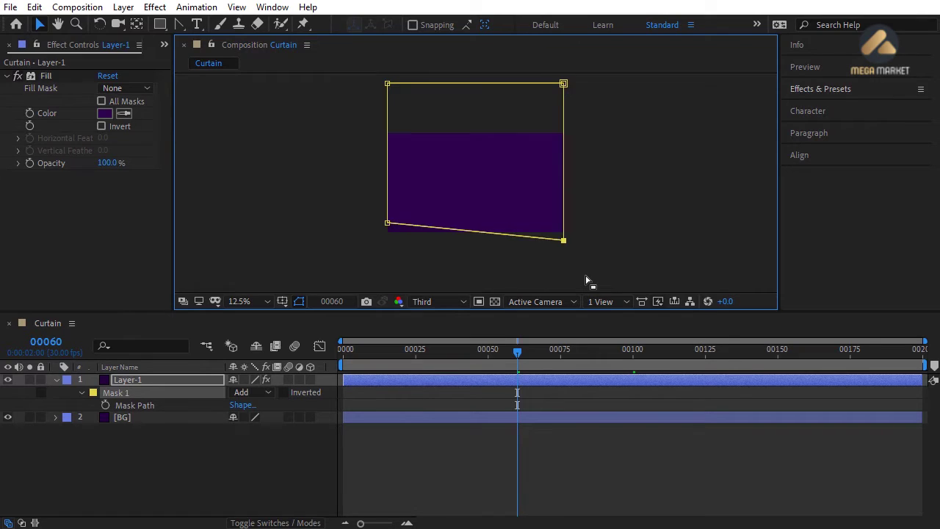
- Nudge the lower-left corner of Layer-1's mask slightly higher and collapse the layer's properties
click(387, 223)
key(Up)
key(Up)
key(Up)
key(Up)
key(Up)
key(Up)
key(Up)
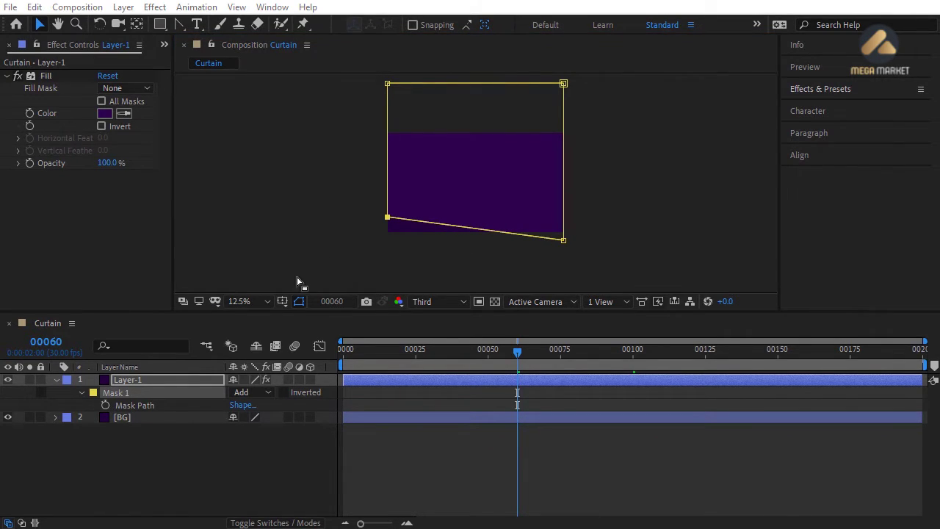
click(60, 380)
- Duplicate Layer-1 and raise the copy's lower mask corners to form a gently sloping edge above Layer-1's edge
click(132, 387)
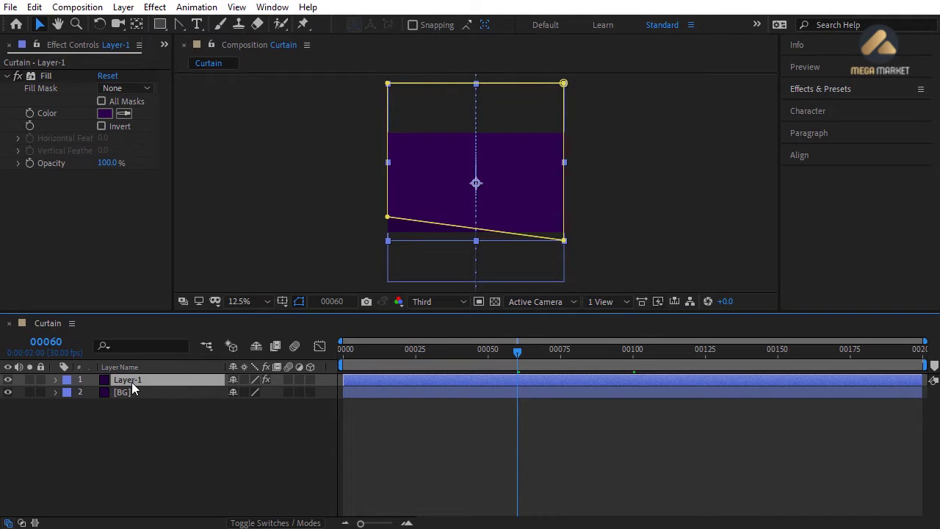
key(ctrl+d)
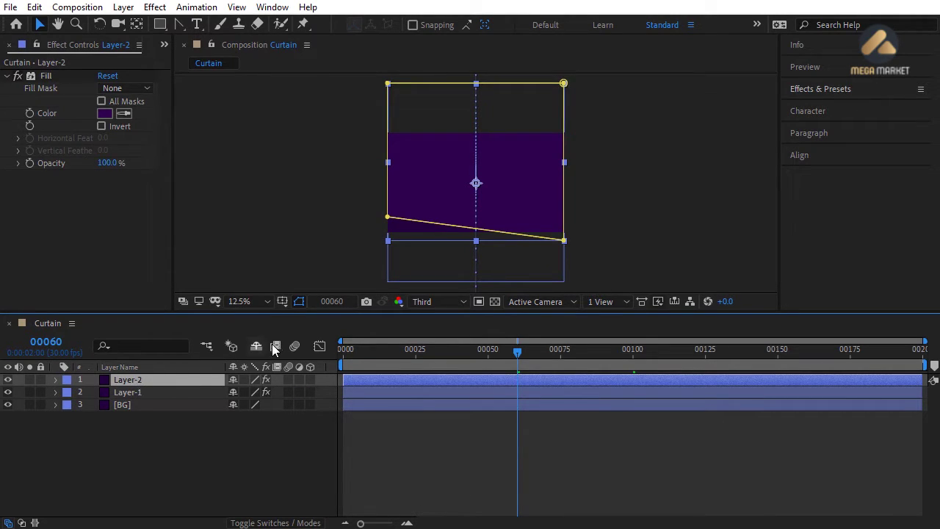
click(378, 221)
click(392, 218)
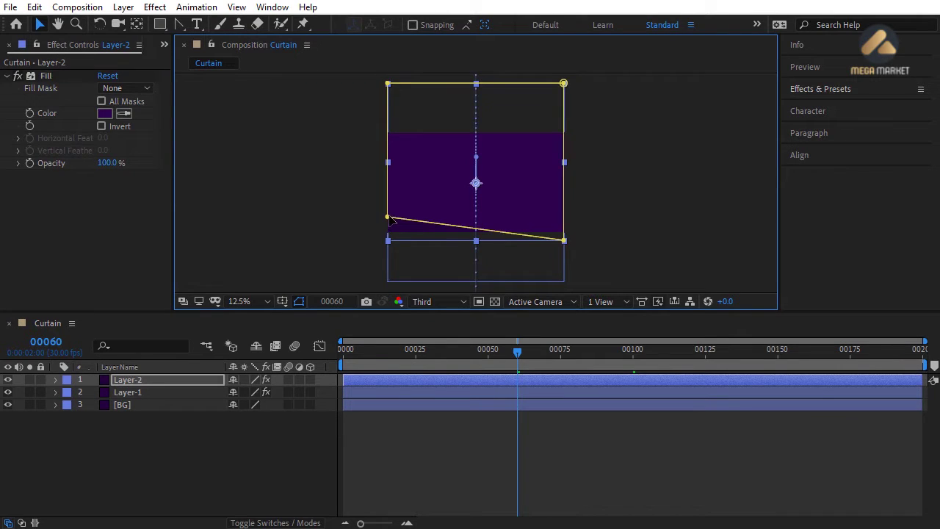
drag(369, 220, 387, 205)
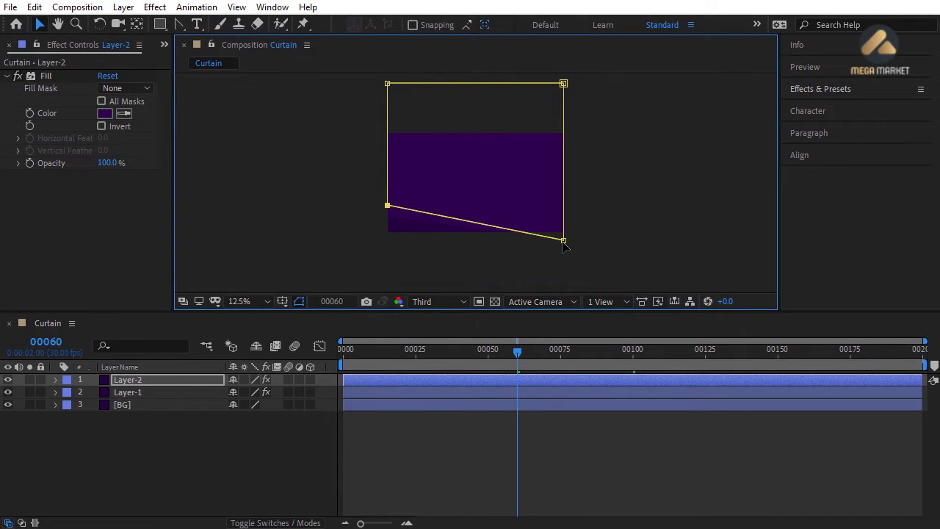
drag(563, 240, 564, 217)
drag(386, 209, 387, 213)
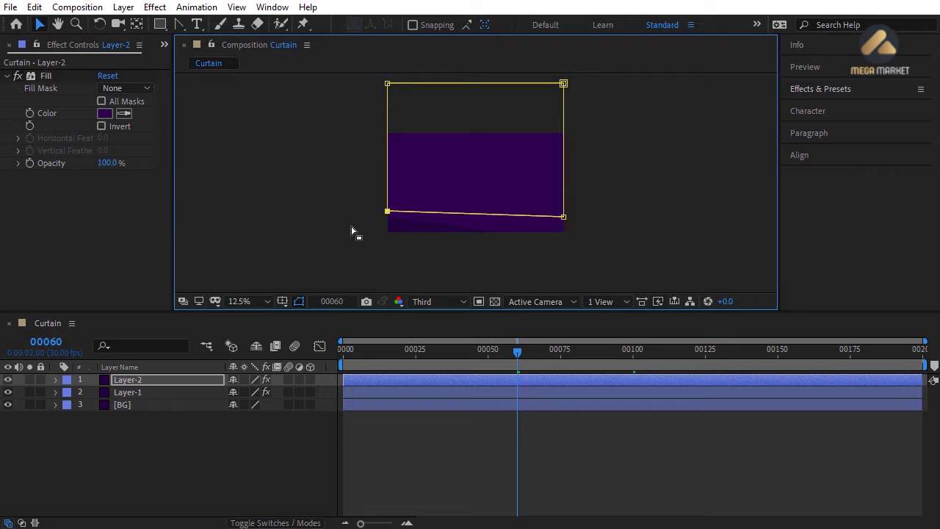
- Set the Fill color of Layer-2 to 3B0764
click(153, 381)
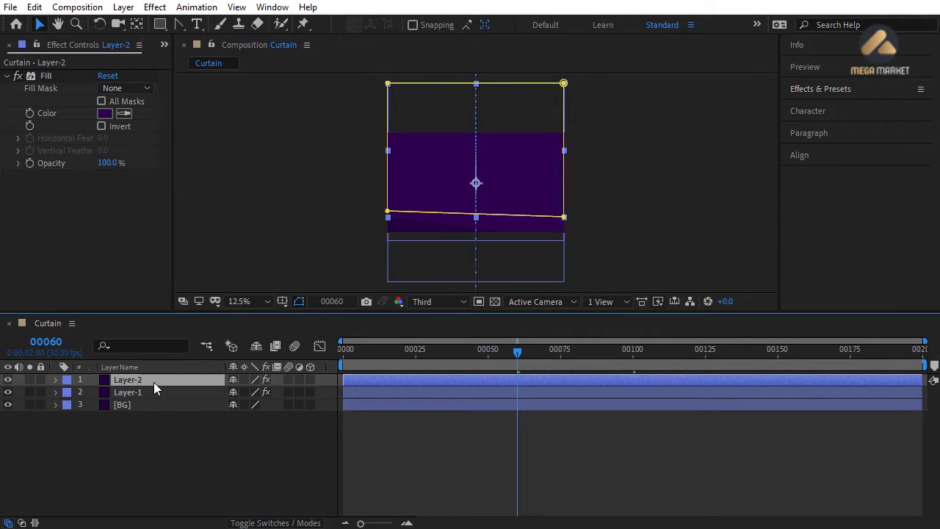
click(104, 114)
text(3B)
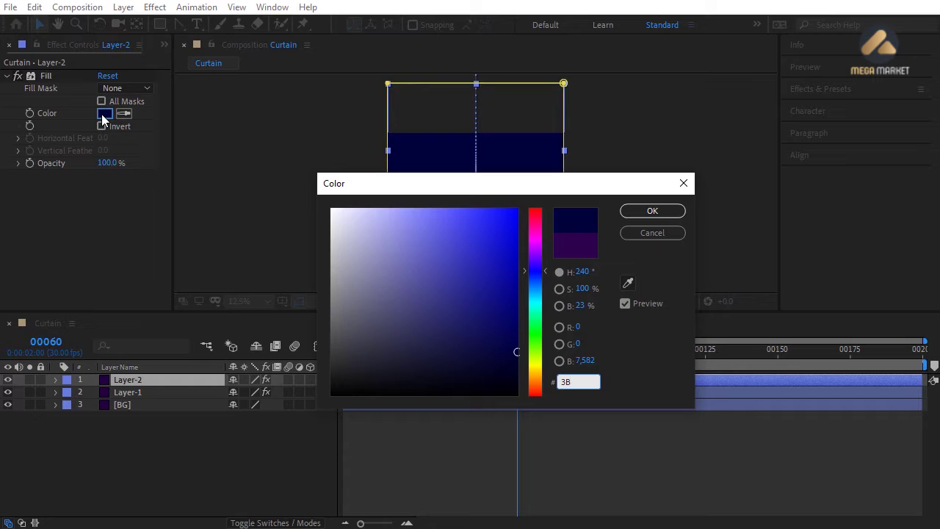
text(2764)
click(652, 212)
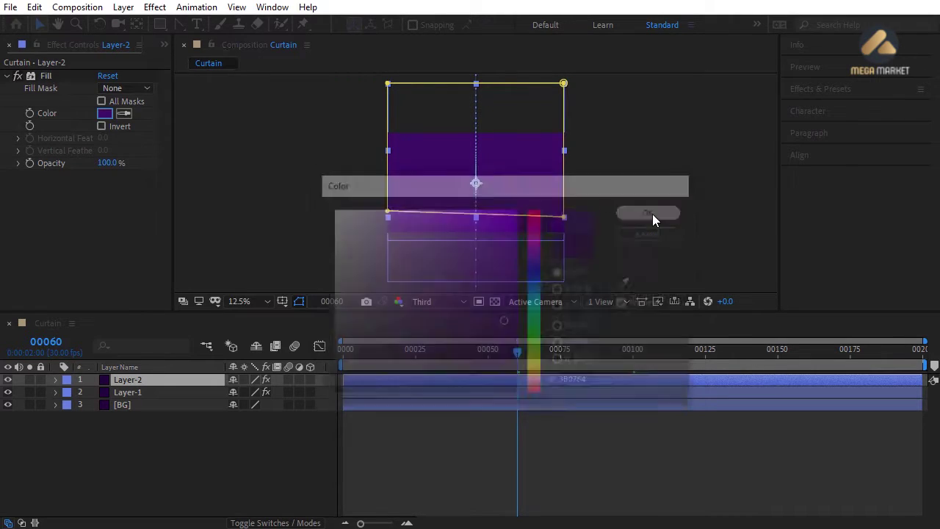
- Lower the lower-left corner of Layer-1's mask slightly to narrow the dark wedge beneath it, and deselect the layer
click(187, 394)
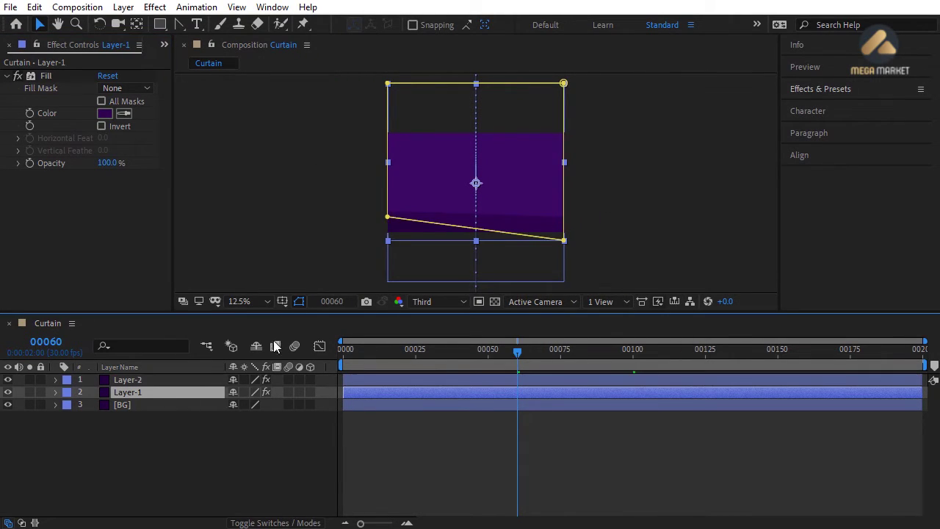
click(388, 217)
key(Down)
key(Down)
key(Down)
key(Down)
key(Down)
key(Down)
key(Down)
key(Down)
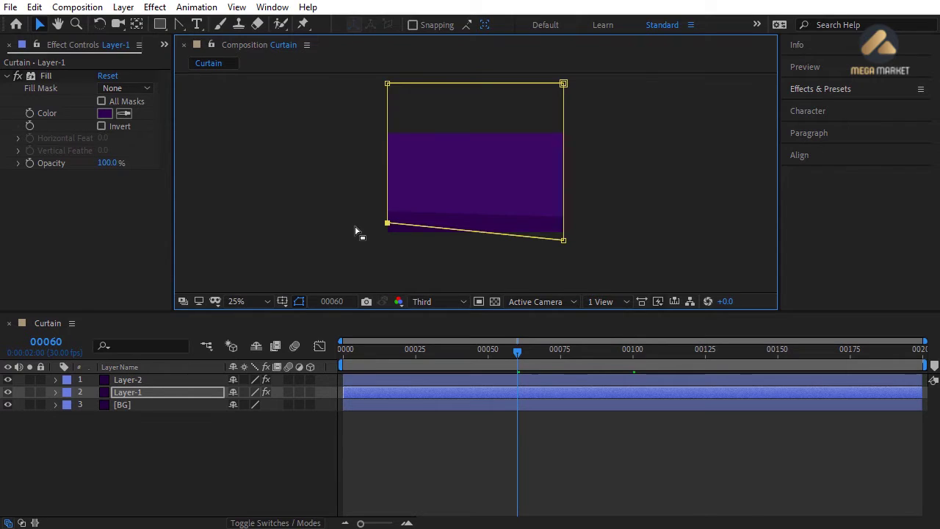
key(period)
key(h)
drag(401, 216, 403, 159)
key(v)
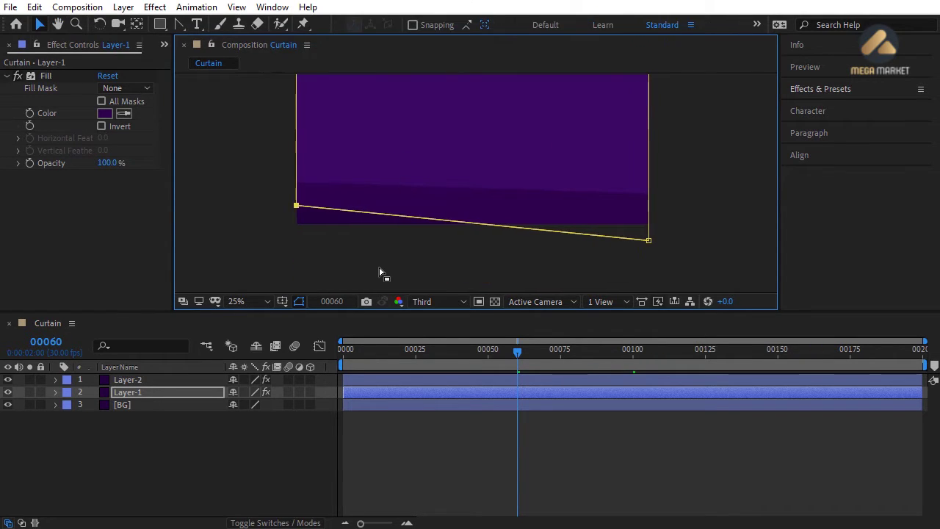
click(382, 271)
click(262, 268)
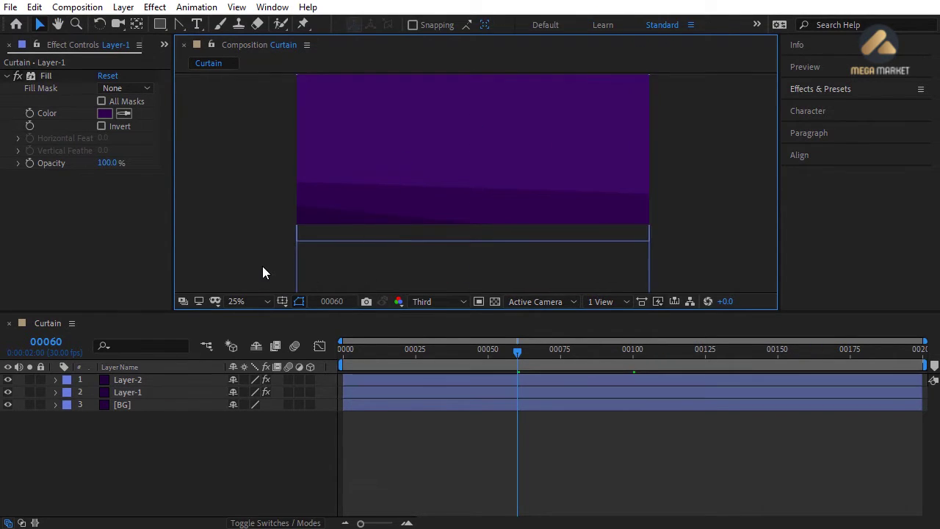
- Duplicate Layer-2 and set the copy's Fill color to 510B89
click(135, 379)
key(ctrl+d)
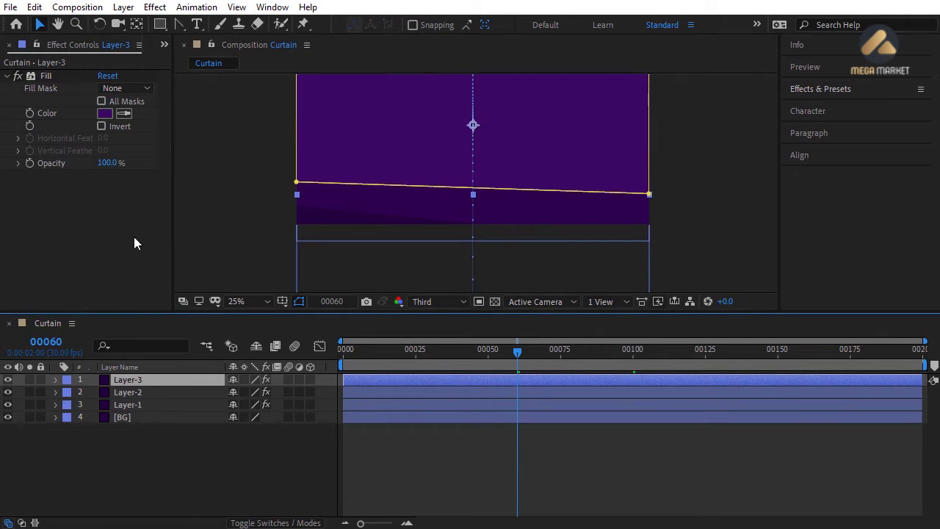
click(105, 113)
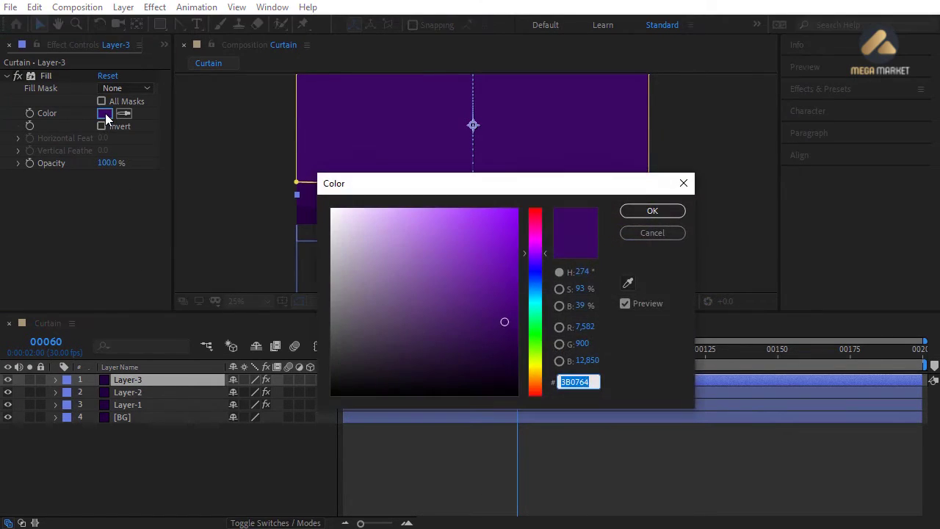
text(510)
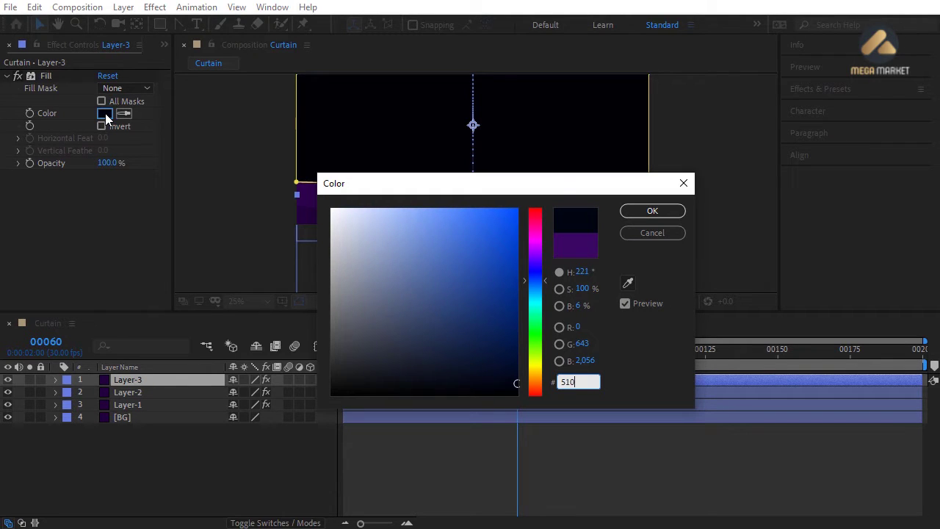
text(B89)
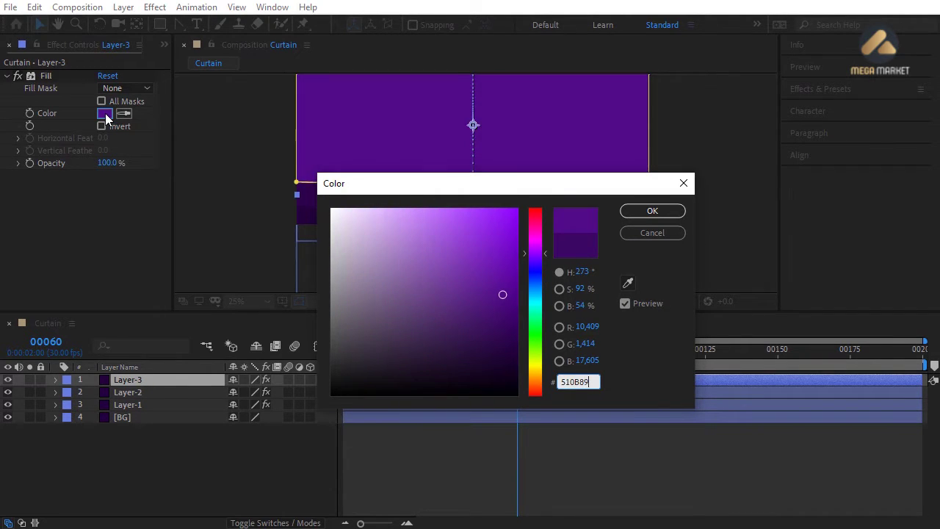
click(636, 211)
- Raise both lower corners of Layer-3's mask, the left one much higher, so its edge slopes steeply down to the right
drag(296, 182, 296, 132)
drag(649, 193, 649, 169)
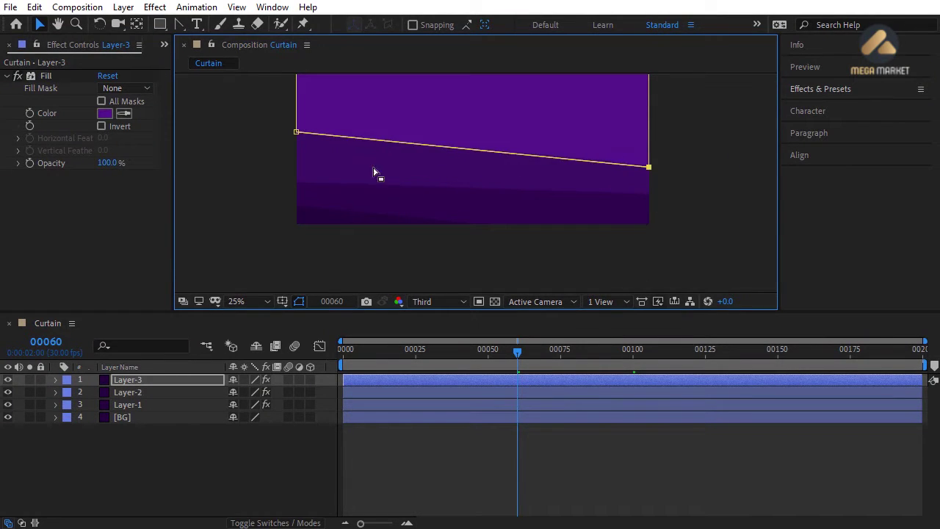
drag(296, 131, 296, 114)
key(Up)
key(Up)
key(Up)
key(Up)
key(Up)
key(Up)
key(Up)
key(Up)
key(Up)
key(Up)
key(Up)
key(Up)
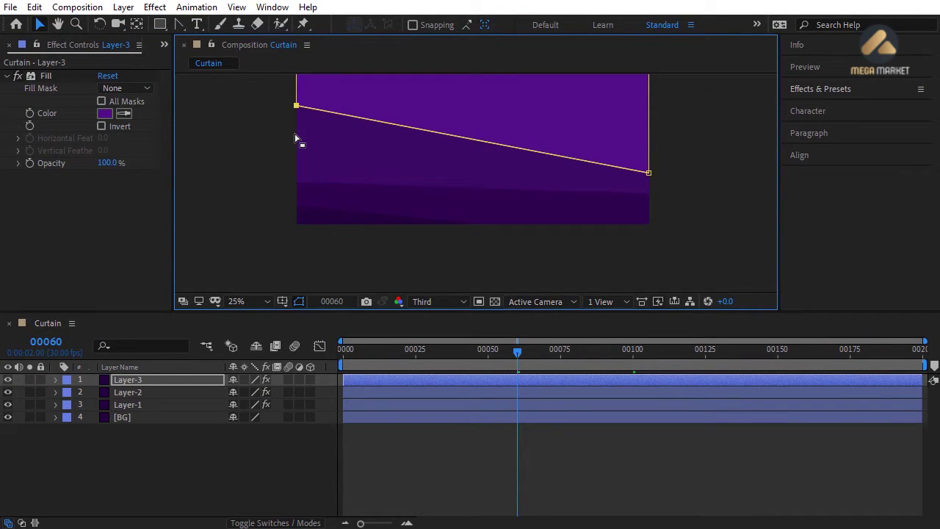
- Duplicate Layer-3 and set the copy's Fill color to 3E0869
click(261, 300)
click(249, 45)
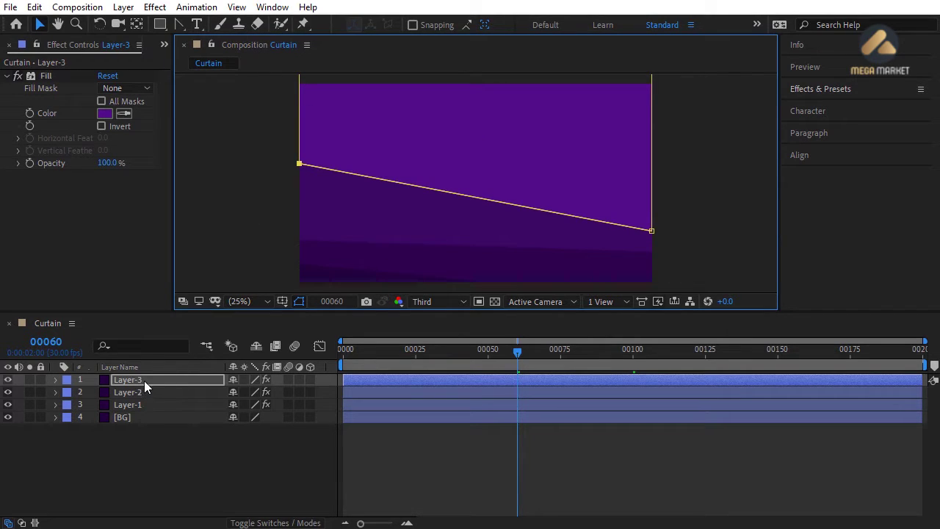
click(144, 380)
key(ctrl+d)
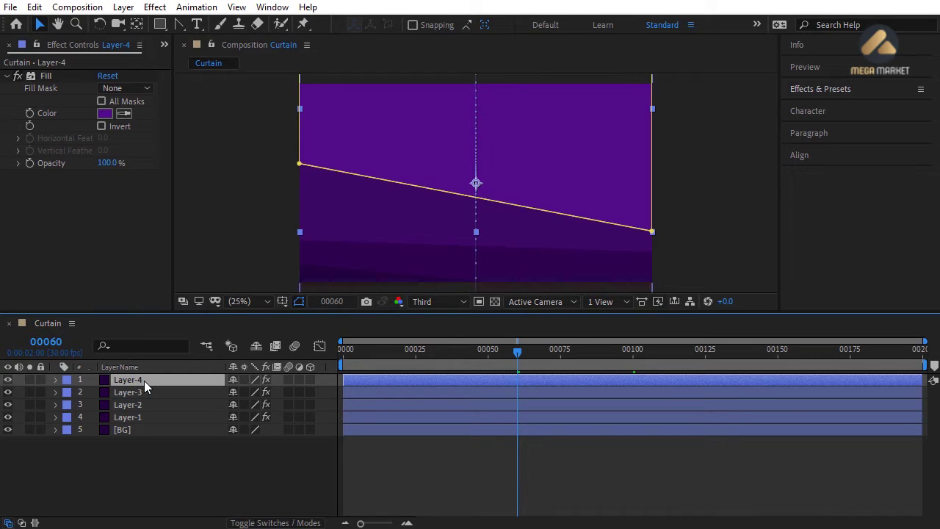
click(106, 114)
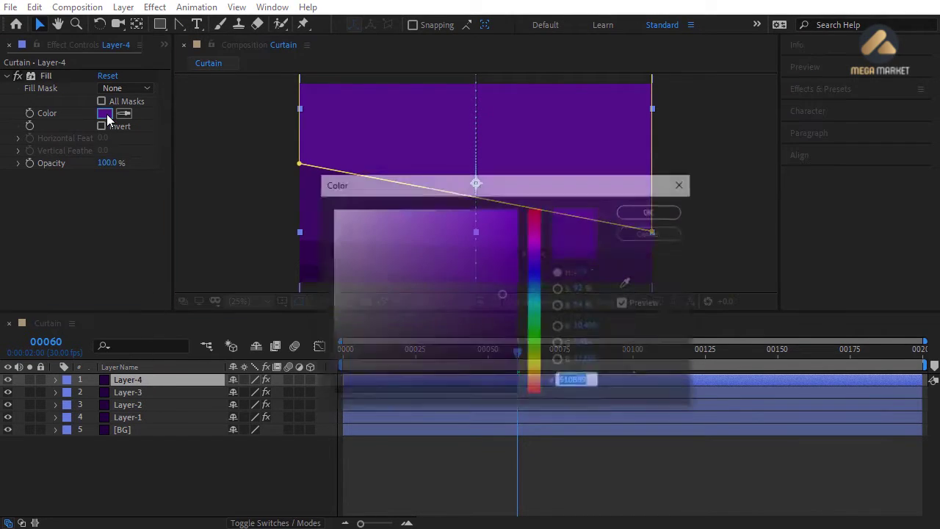
text(3E)
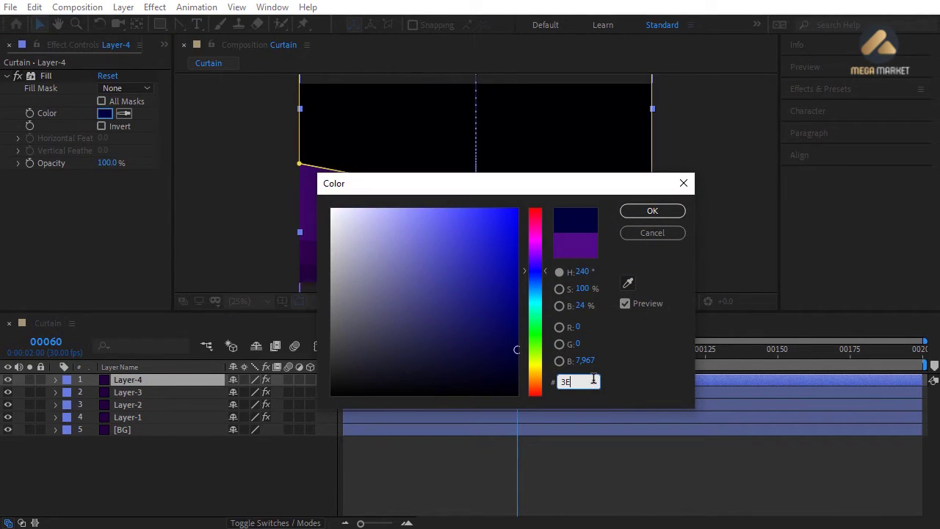
text(0869)
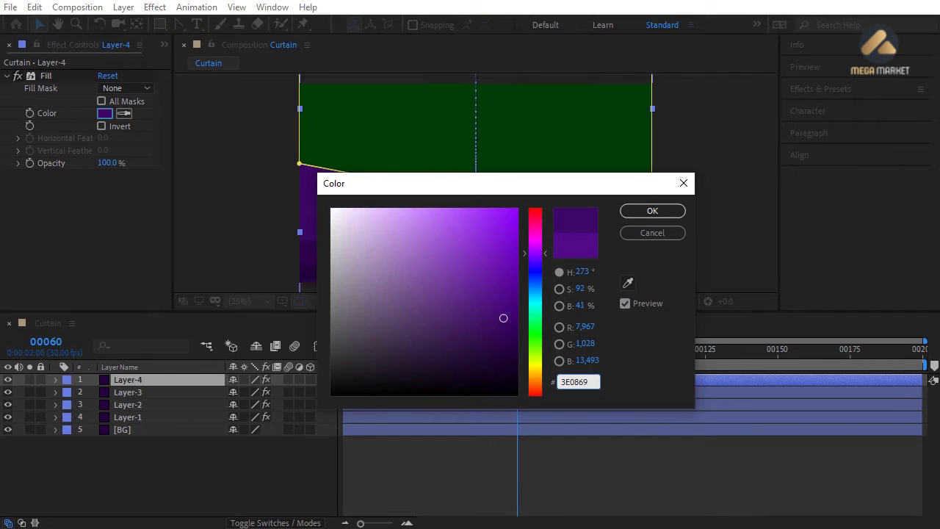
click(664, 214)
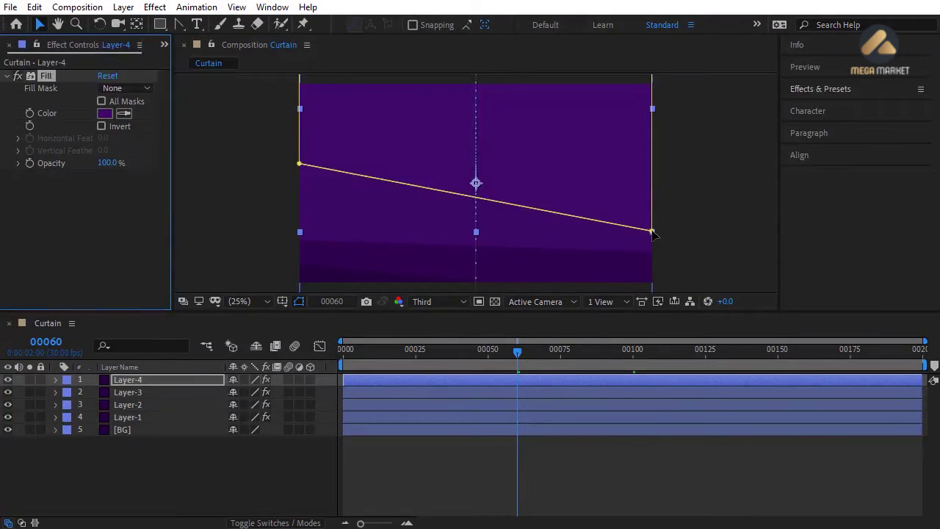
- Raise the lower-right corner of Layer-4's mask and lower its lower-left corner so the bottom edge rises gently to the right
click(656, 237)
drag(299, 163, 299, 192)
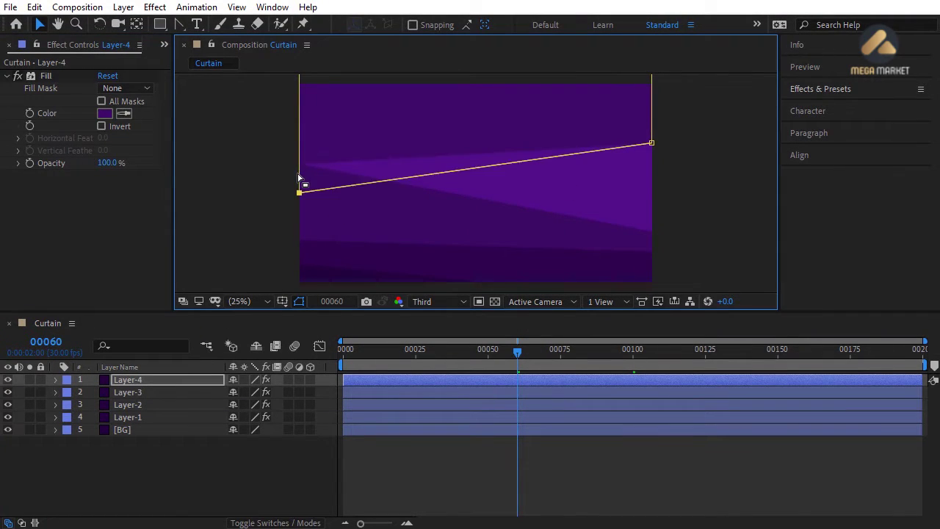
key(shift+Down)
key(shift+Down)
key(shift+Down)
key(shift+Down)
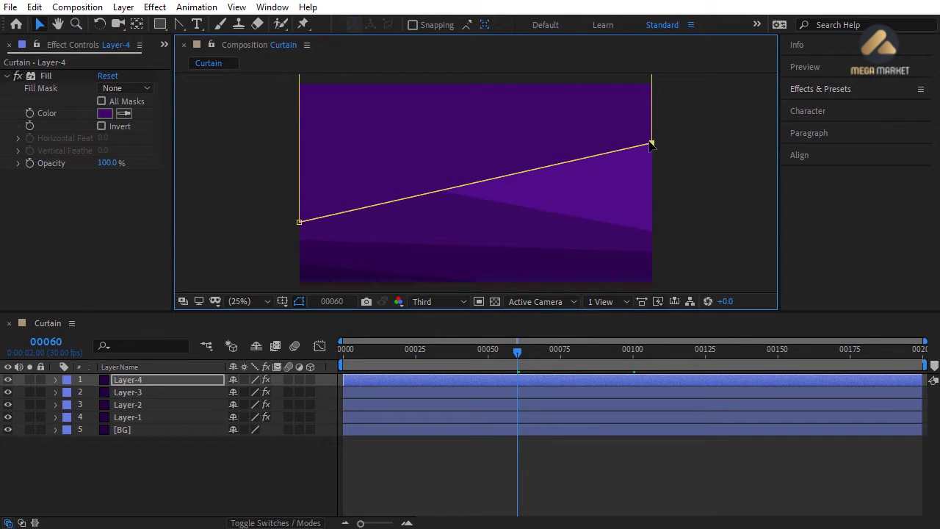
click(651, 144)
key(shift+Down)
key(shift+Down)
key(shift+Down)
key(shift+Down)
key(shift+Down)
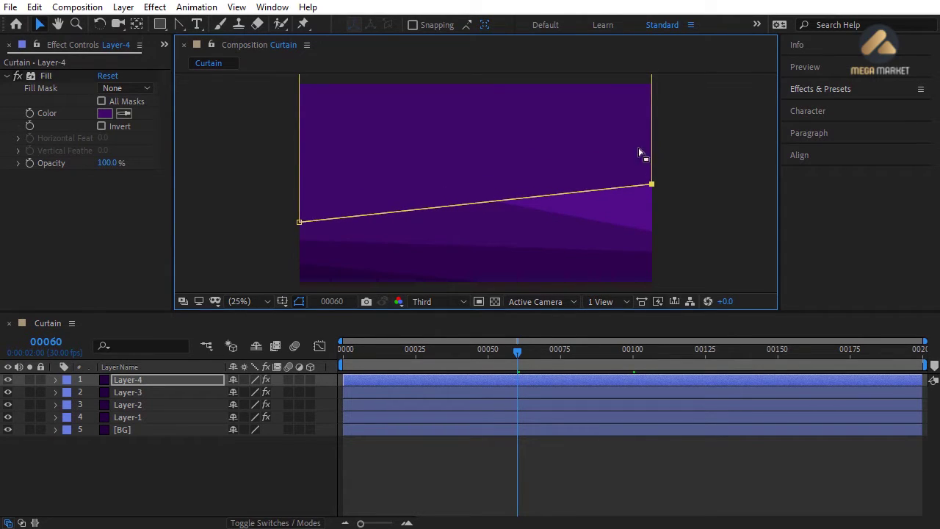
- Duplicate Layer-4 and set the copy's Fill color to 660DAC
click(148, 381)
key(ctrl+d)
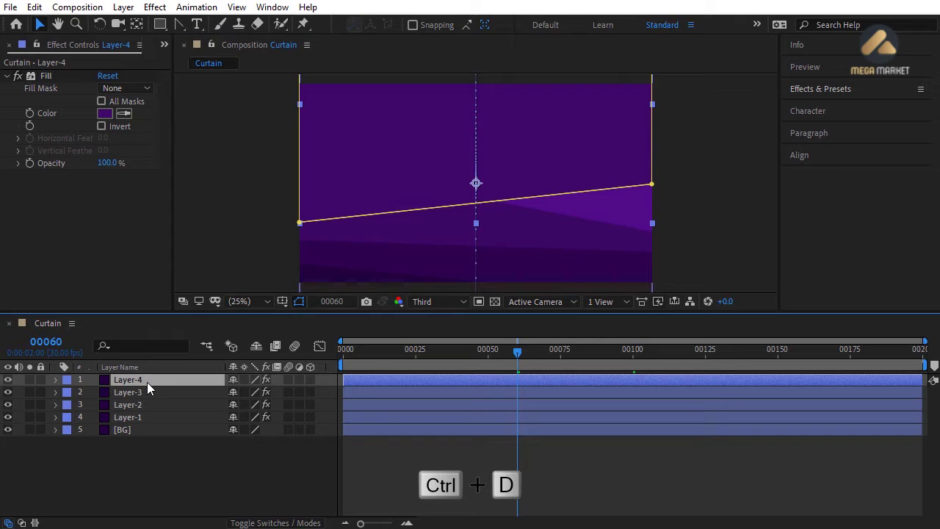
click(105, 114)
text(66)
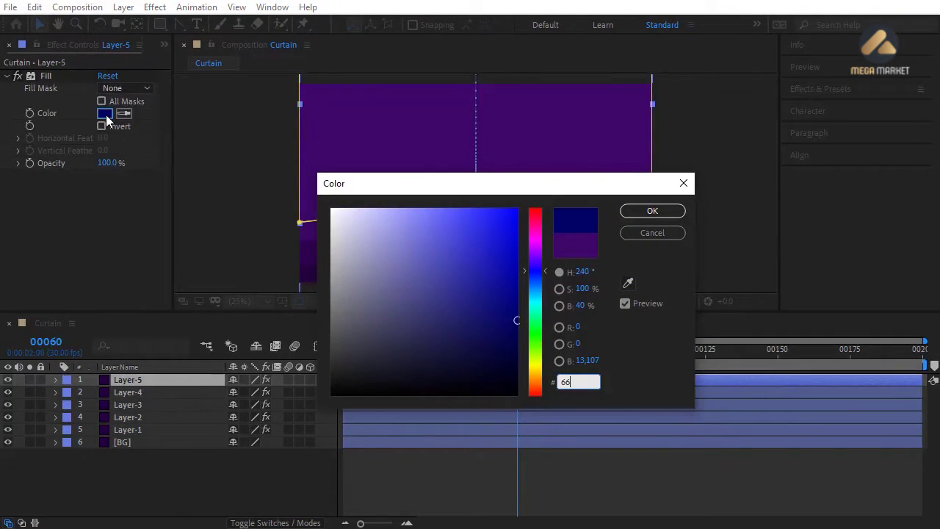
text(0DAC)
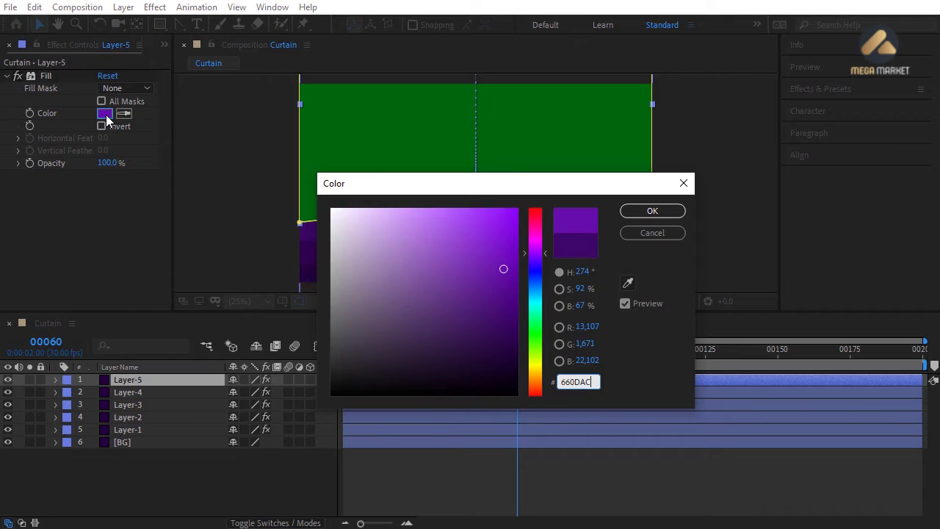
click(623, 211)
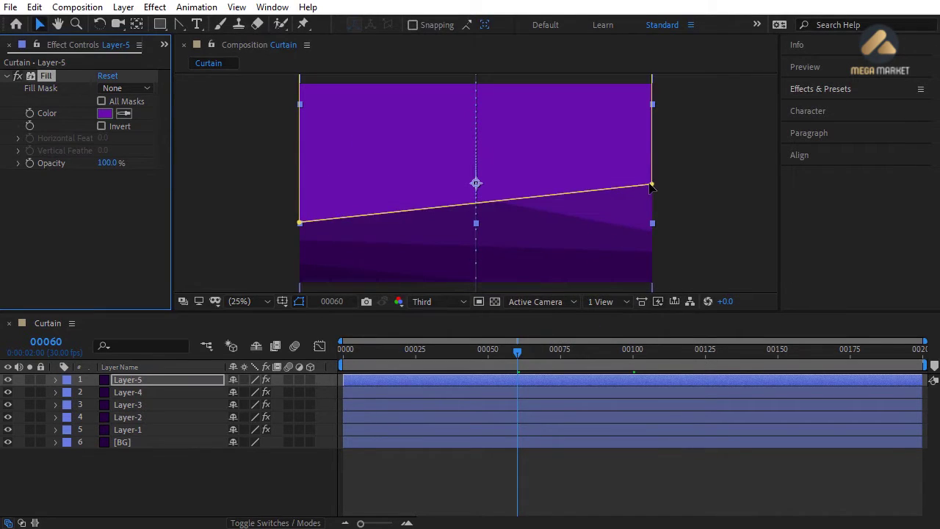
- Raise both lower corners of Layer-5's mask, the right one much higher, so its bottom edge slopes steeply up to the right
click(650, 188)
key(shift+Up)
key(shift+Up)
key(shift+Up)
key(shift+Up)
key(shift+Up)
key(shift+Up)
key(shift+Up)
key(shift+Up)
key(shift+Up)
key(shift+Up)
key(shift+Up)
key(shift+Up)
key(shift+Up)
key(shift+Up)
key(shift+Up)
key(shift+Up)
key(shift+Up)
key(shift+Up)
key(shift+Up)
key(shift+Up)
click(300, 221)
key(shift+Up)
key(shift+Up)
key(shift+Up)
key(shift+Up)
key(shift+Up)
key(shift+Up)
key(shift+Up)
key(shift+Up)
key(shift+Up)
key(shift+Up)
key(shift+Up)
key(shift+Up)
key(shift+Up)
key(shift+Up)
key(shift+Up)
key(shift+Up)
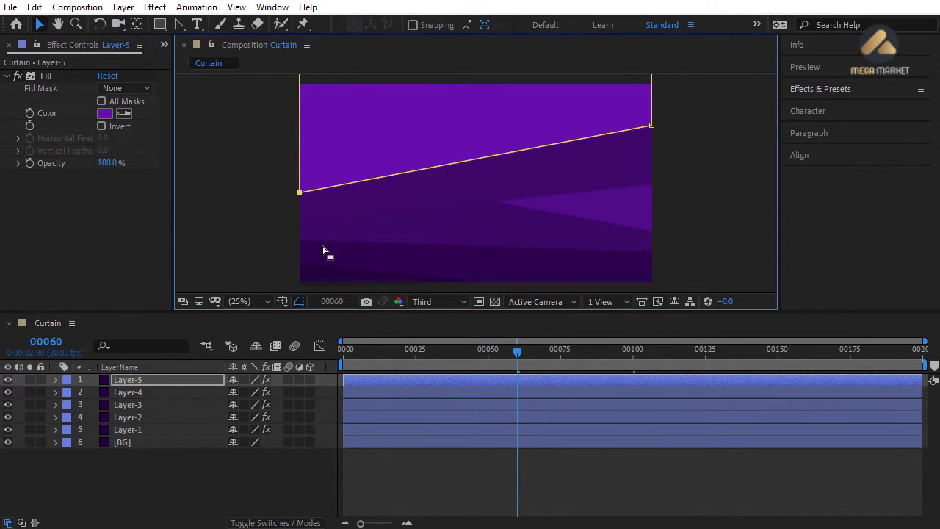
click(651, 126)
key(shift+Up)
key(shift+Up)
key(shift+Up)
key(shift+Up)
key(shift+Up)
key(shift+Up)
key(shift+Up)
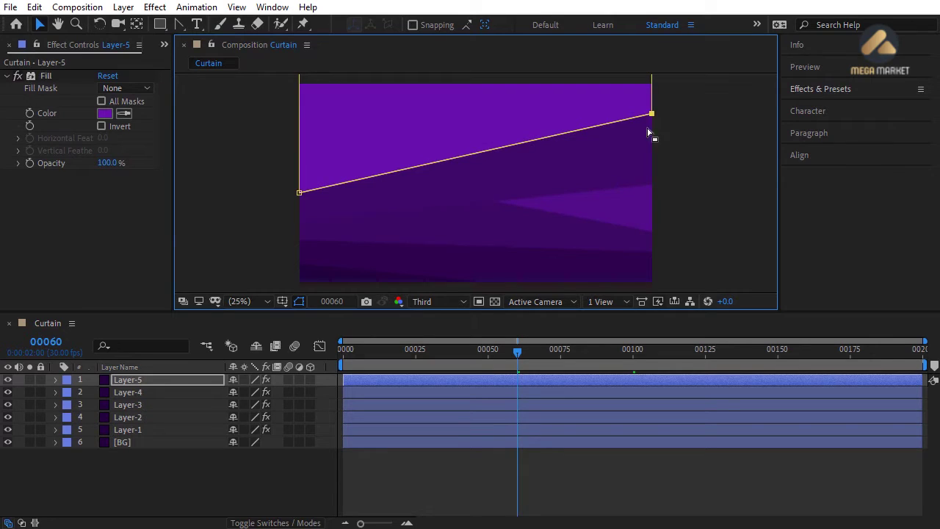
- Duplicate Layer-5 and set the copy's Fill color to 510B89
click(143, 379)
key(ctrl+d)
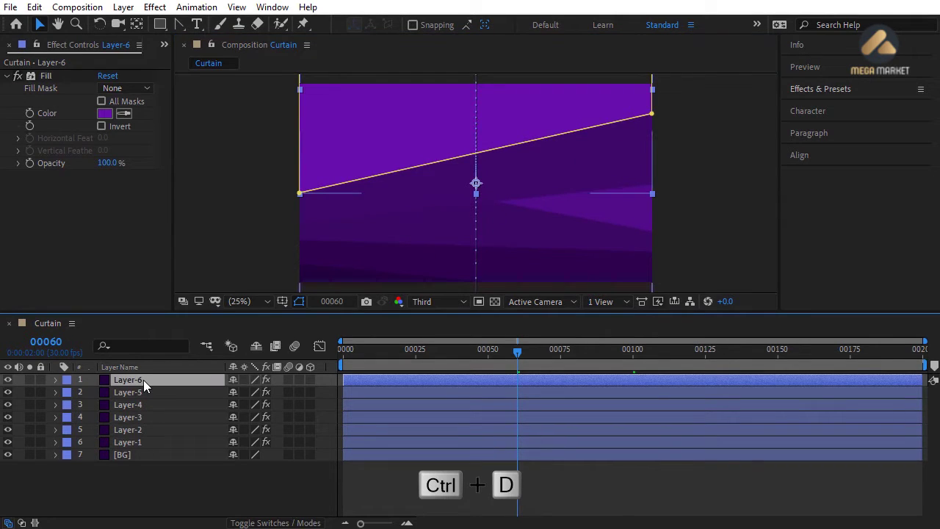
click(108, 115)
text(510)
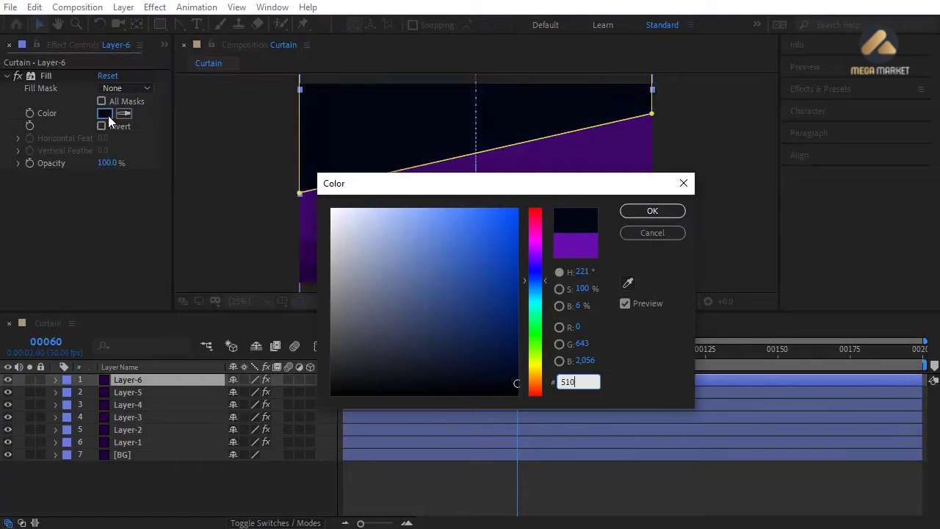
text(B89)
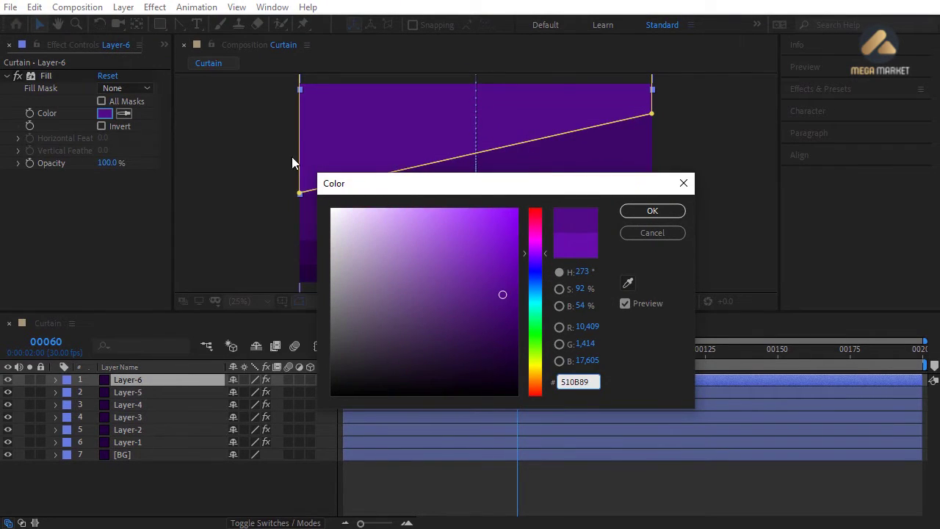
click(650, 211)
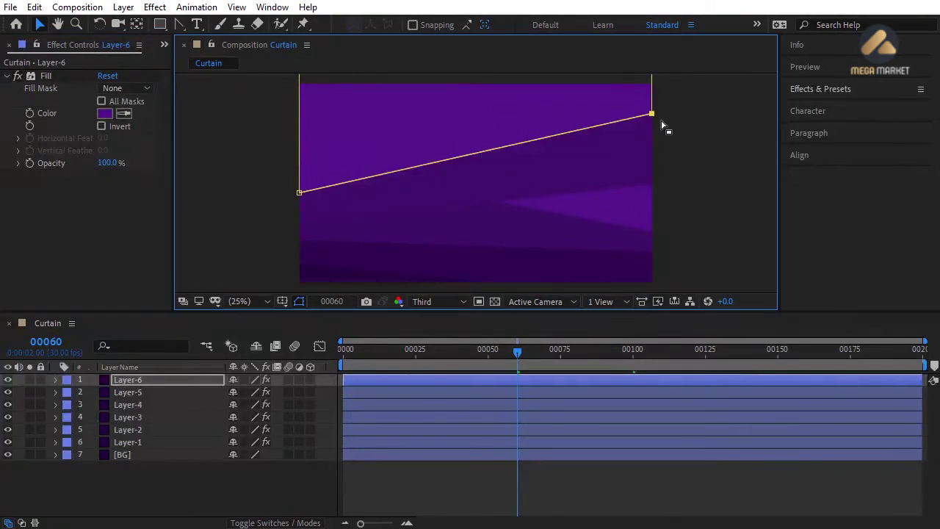
- Lower the lower-right corner of Layer-6's mask and raise its lower-left corner so the bottom edge slopes down to the right
key(shift+Down)
key(shift+Down)
key(shift+Down)
key(shift+Down)
key(shift+Down)
key(shift+Down)
key(shift+Down)
key(shift+Down)
key(shift+Down)
key(shift+Down)
key(shift+Down)
key(shift+Down)
key(shift+Down)
key(shift+Down)
key(shift+Down)
key(shift+Down)
key(shift+Down)
key(shift+Down)
key(shift+Down)
key(shift+Down)
key(shift+Down)
key(shift+Down)
key(shift+Down)
key(shift+Down)
key(shift+Down)
key(shift+Down)
key(shift+Down)
key(shift+Down)
key(shift+Down)
key(shift+Down)
key(shift+Down)
key(shift+Down)
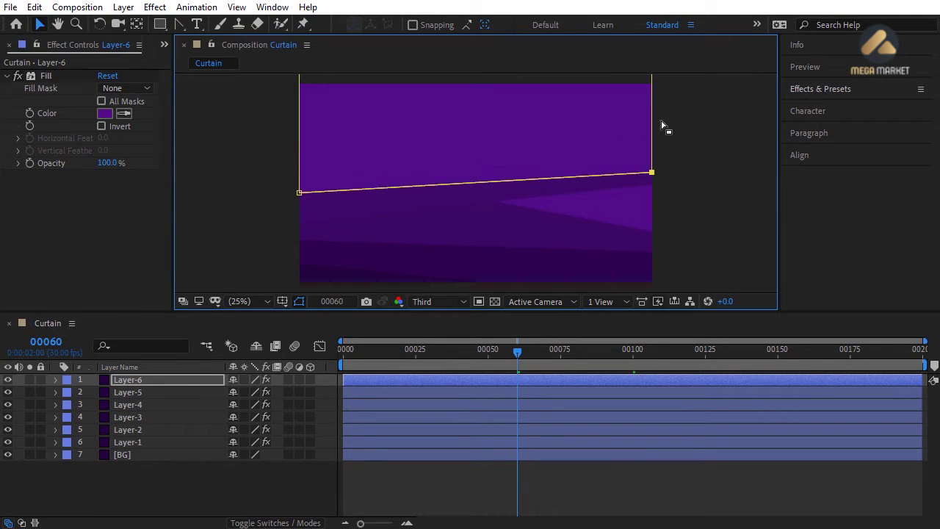
click(300, 193)
key(shift+Up)
key(shift+Up)
key(shift+Up)
key(shift+Up)
key(shift+Up)
key(shift+Up)
key(shift+Up)
key(shift+Up)
key(shift+Up)
key(shift+Up)
key(shift+Up)
key(shift+Up)
key(shift+Up)
key(shift+Up)
key(shift+Up)
key(shift+Up)
key(shift+Up)
key(shift+Up)
key(shift+Up)
key(shift+Up)
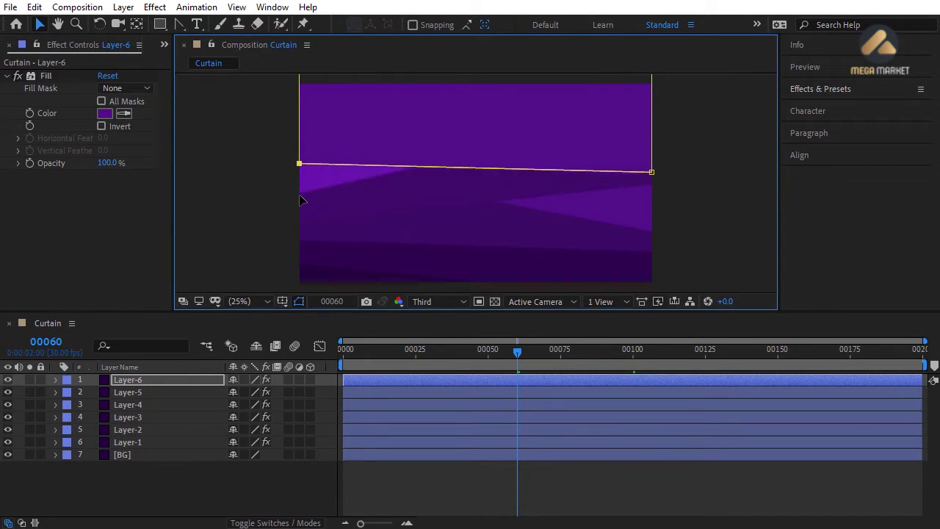
- Duplicate Layer-6 and set the copy's Fill color to 7312BF
click(154, 380)
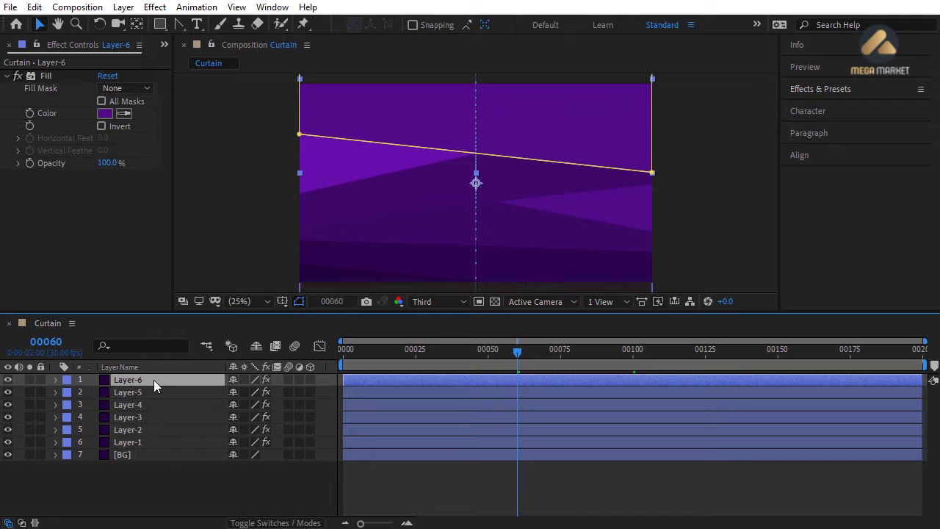
key(ctrl+d)
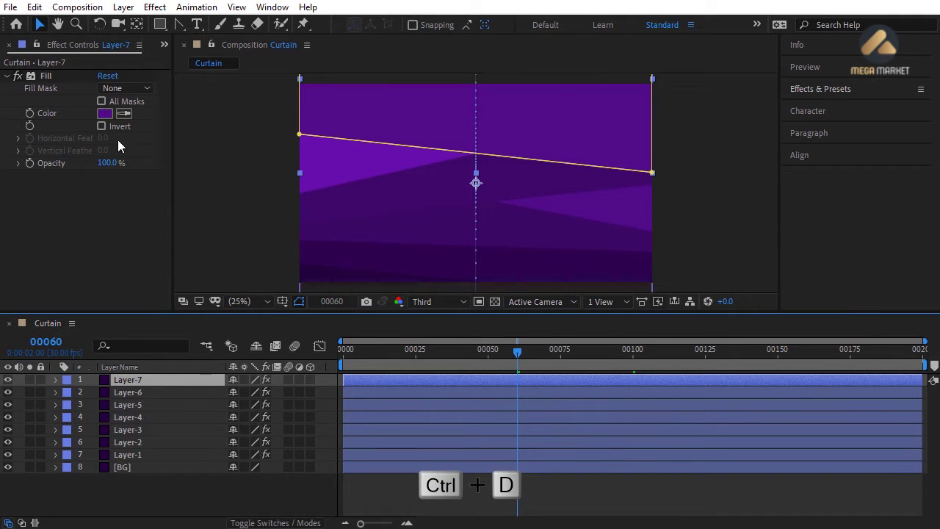
click(104, 114)
text(7)
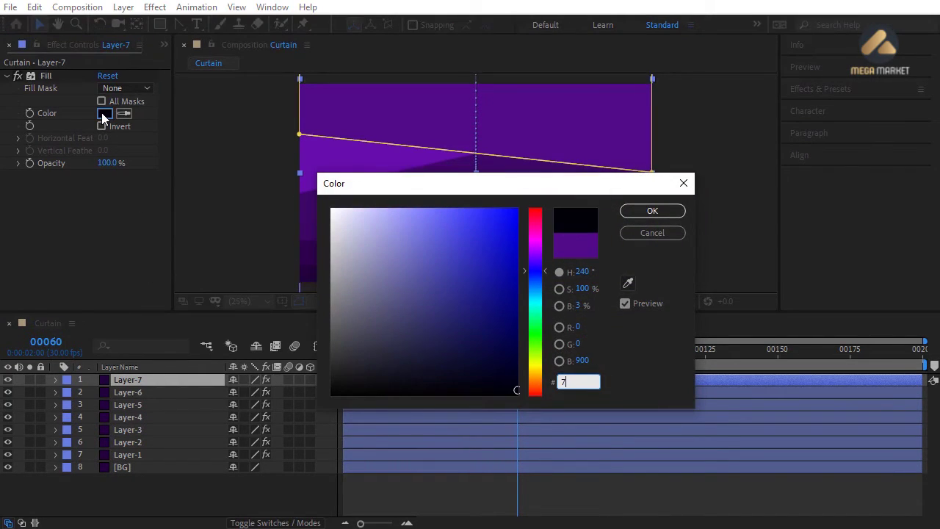
text(312BF)
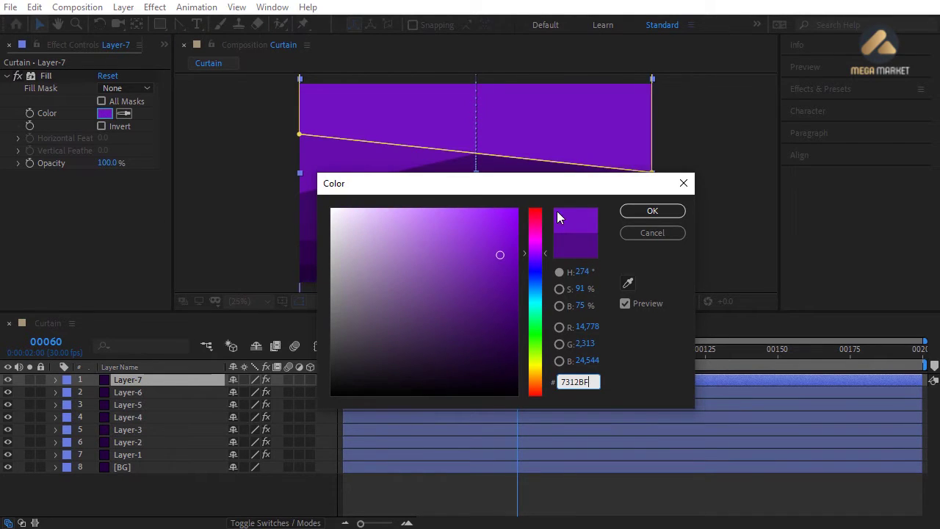
click(641, 213)
- Raise the lower-right corner of Layer-7's mask and lower its lower-left corner slightly so the bottom edge rises to the right
click(651, 172)
key(shift+Up)
key(shift+Up)
key(shift+Up)
key(shift+Up)
key(shift+Up)
key(shift+Up)
key(shift+Up)
key(shift+Up)
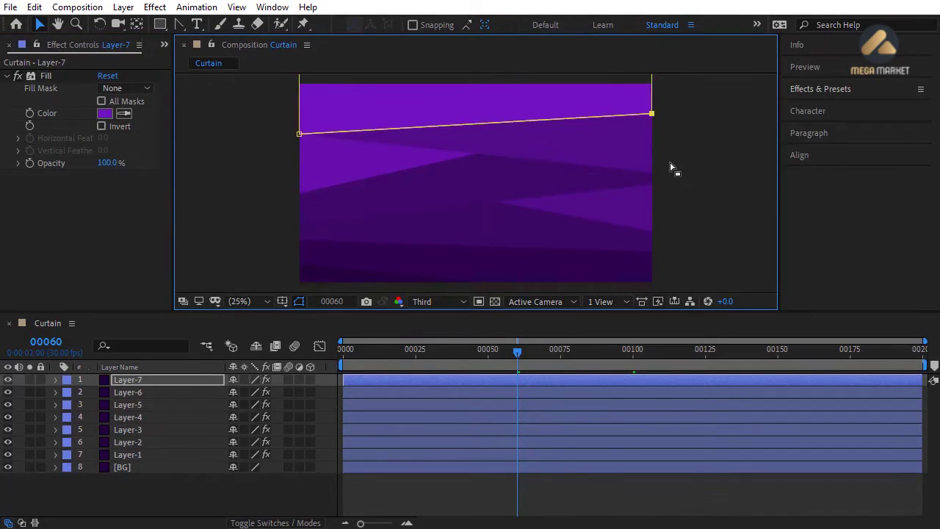
key(shift+Down)
key(shift+Down)
key(shift+Down)
key(shift+Up)
key(shift+Up)
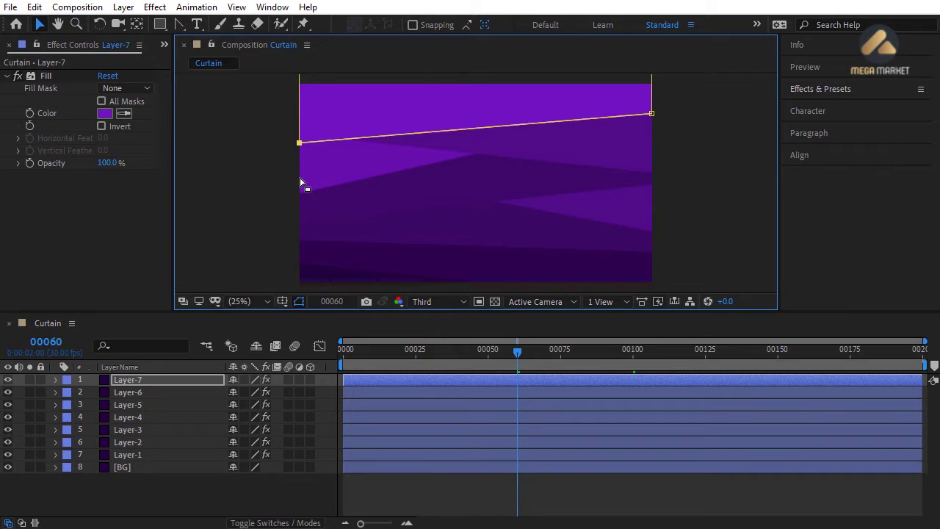
key(Down)
key(Down)
key(Down)
key(Down)
key(Down)
key(Down)
key(shift+Down)
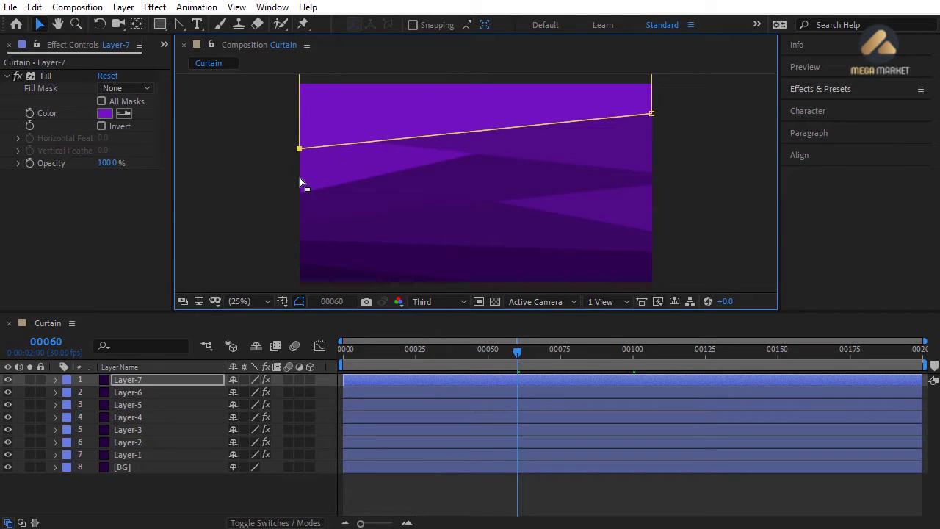
- Duplicate Layer-7 and set the copy's Fill color to 8A15E6
click(141, 383)
key(ctrl+d)
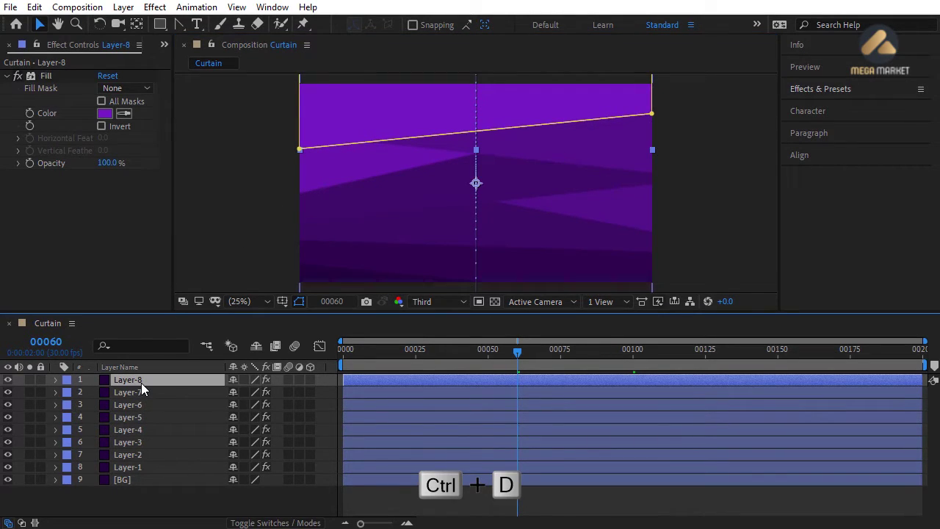
click(107, 114)
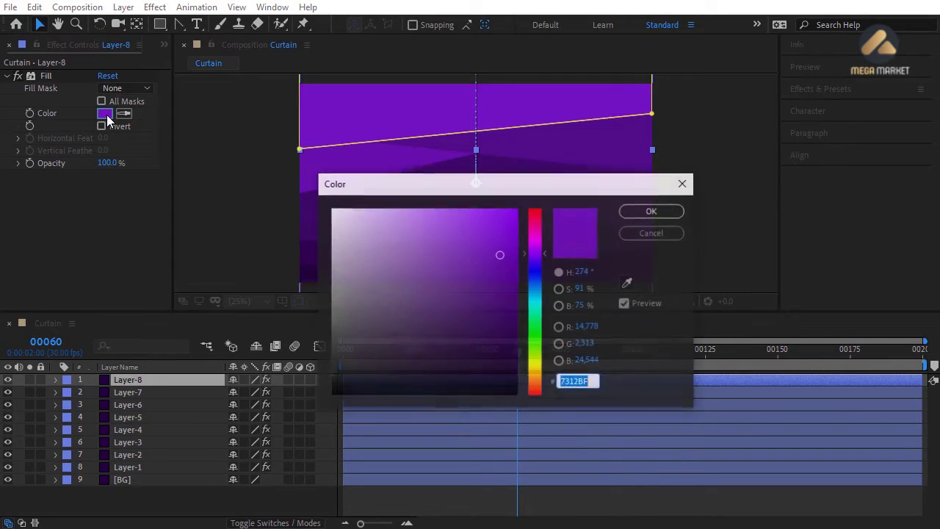
text(8A1)
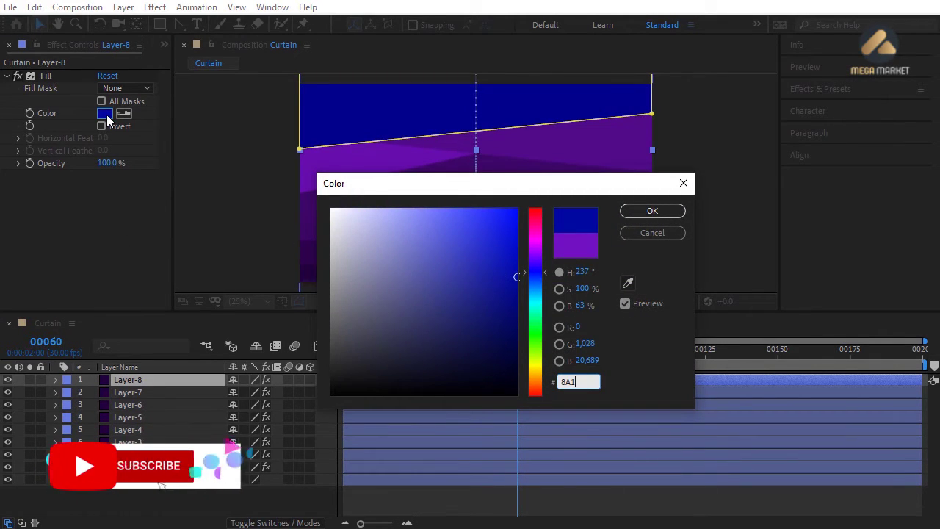
text(5E6)
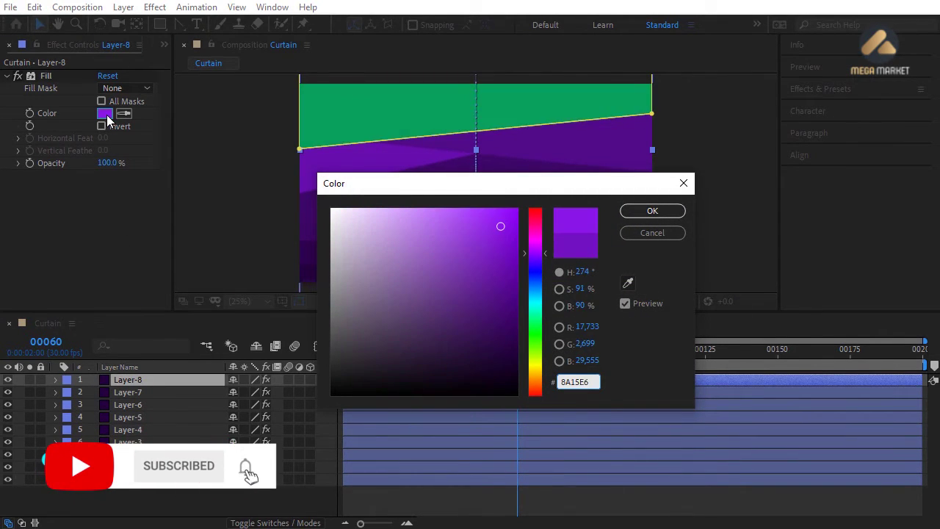
click(642, 215)
- Raise the lower-left corner of Layer-8's mask and lower its lower-right corner so the bottom edge slopes down to the right
click(299, 151)
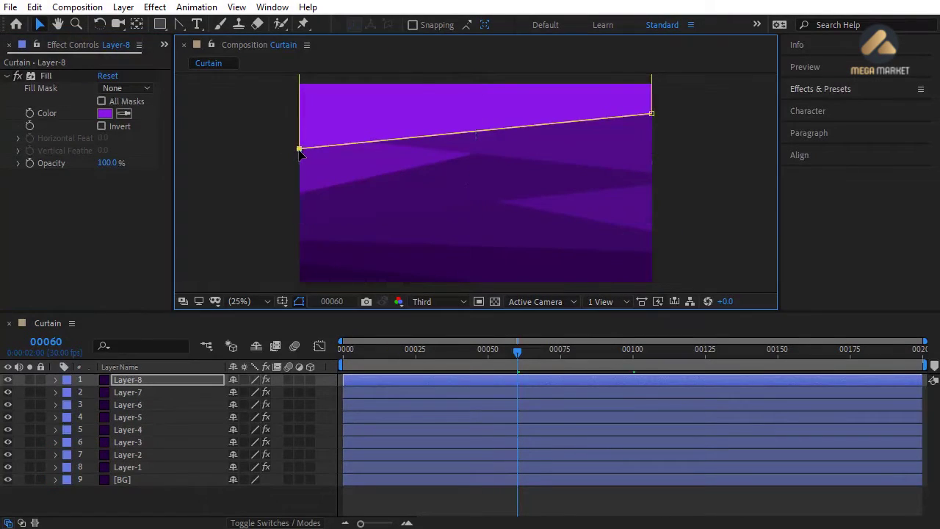
key(shift+Up)
key(shift+Up)
key(shift+Up)
key(shift+Up)
key(shift+Up)
key(shift+Up)
key(shift+Up)
key(shift+Up)
key(shift+Up)
key(shift+Up)
key(shift+Up)
key(shift+Up)
key(shift+Up)
key(shift+Up)
key(shift+Up)
key(shift+Up)
key(shift+Up)
key(shift+Up)
key(shift+Up)
key(shift+Up)
key(shift+Down)
key(shift+Down)
key(shift+Down)
key(shift+Down)
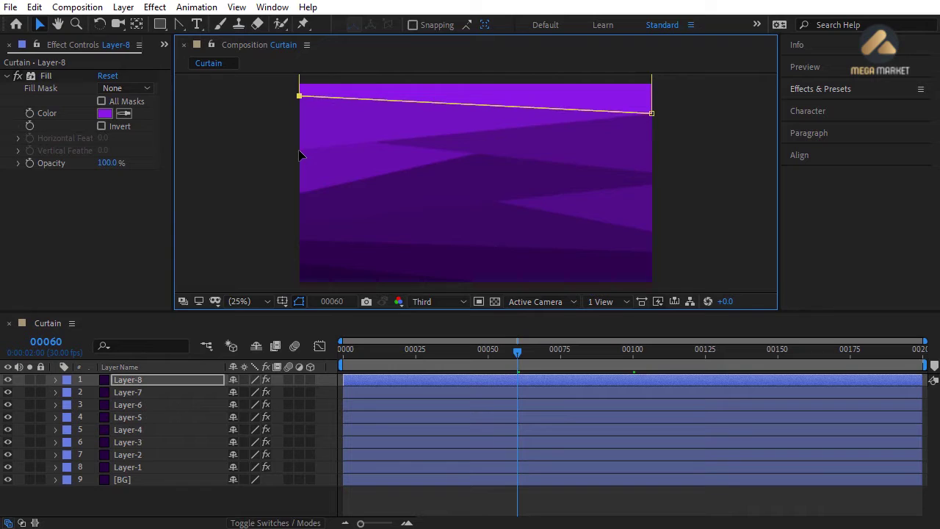
click(651, 114)
key(shift+Down)
key(shift+Down)
key(shift+Down)
key(shift+Down)
key(shift+Down)
key(shift+Down)
key(shift+Down)
key(shift+Down)
key(shift+Down)
key(shift+Down)
key(shift+Down)
key(shift+Down)
key(shift+Down)
key(shift+Down)
key(shift+Down)
key(shift+Down)
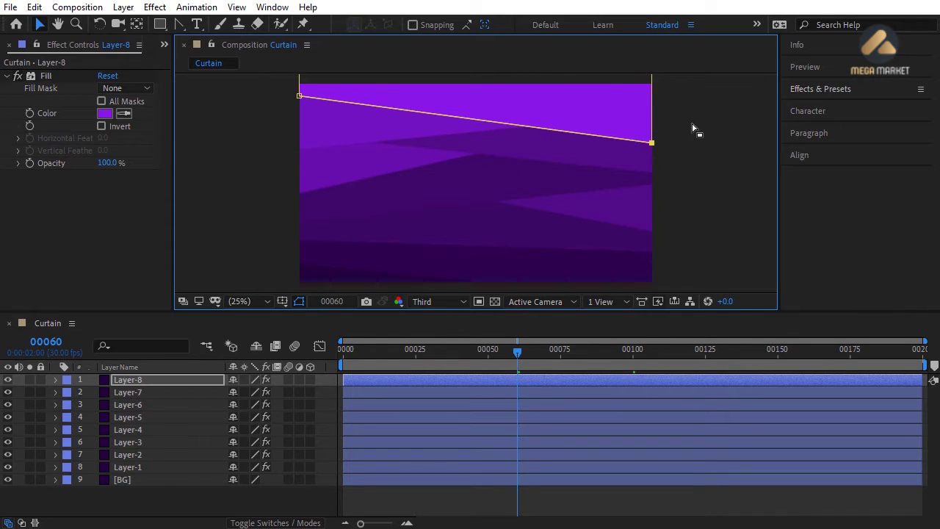
click(718, 122)
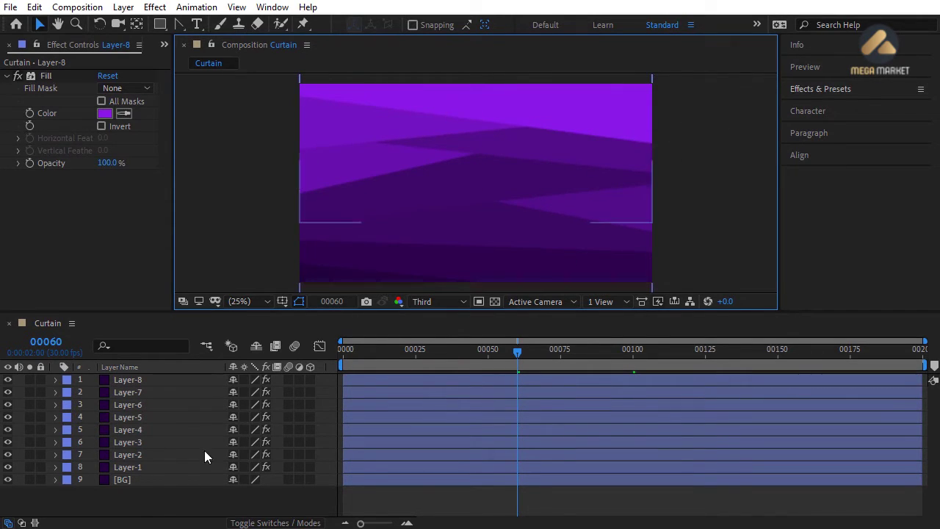
- Set the BG layer's label color to Yellow and scrub through the start of the curtain animation
click(157, 478)
click(67, 479)
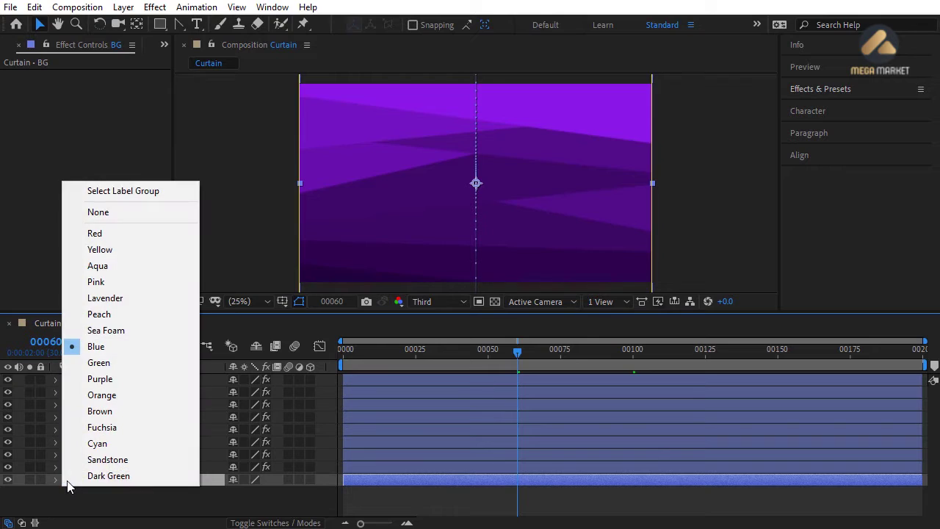
click(94, 250)
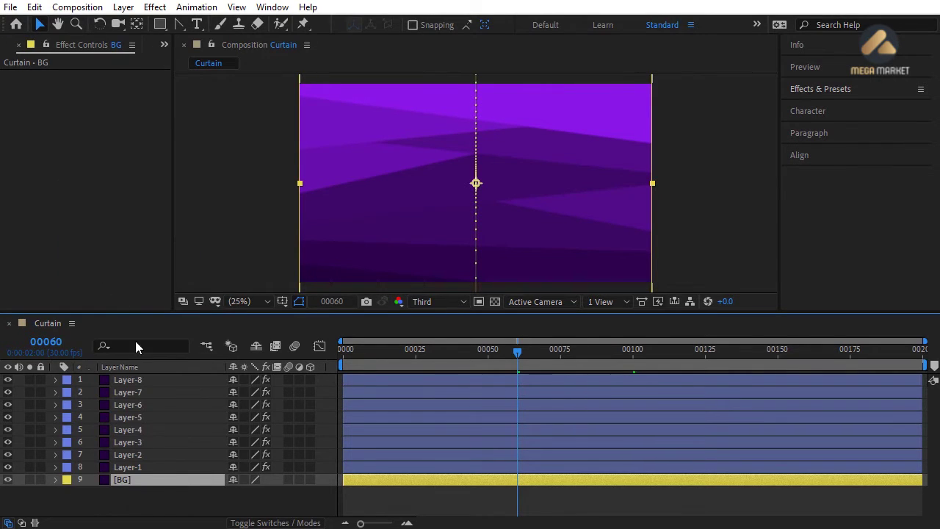
click(147, 506)
key(ctrl+Down)
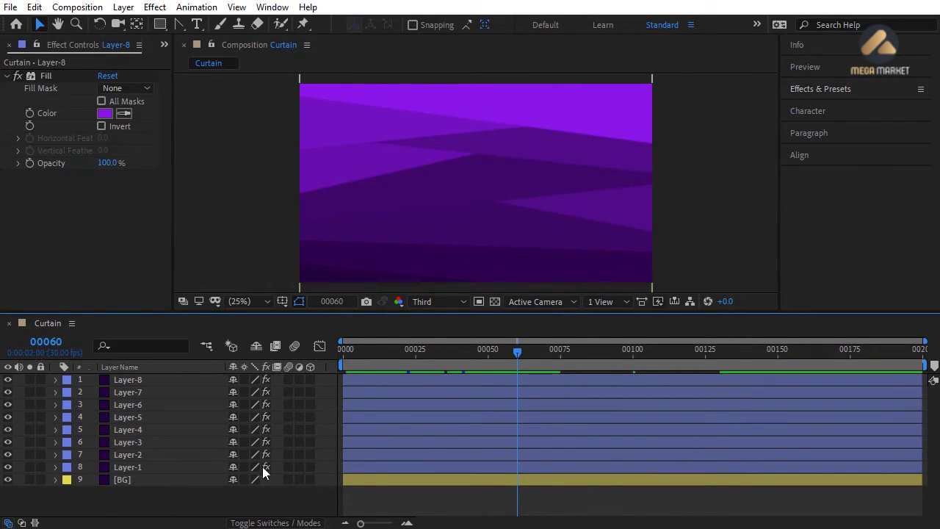
drag(348, 350, 490, 363)
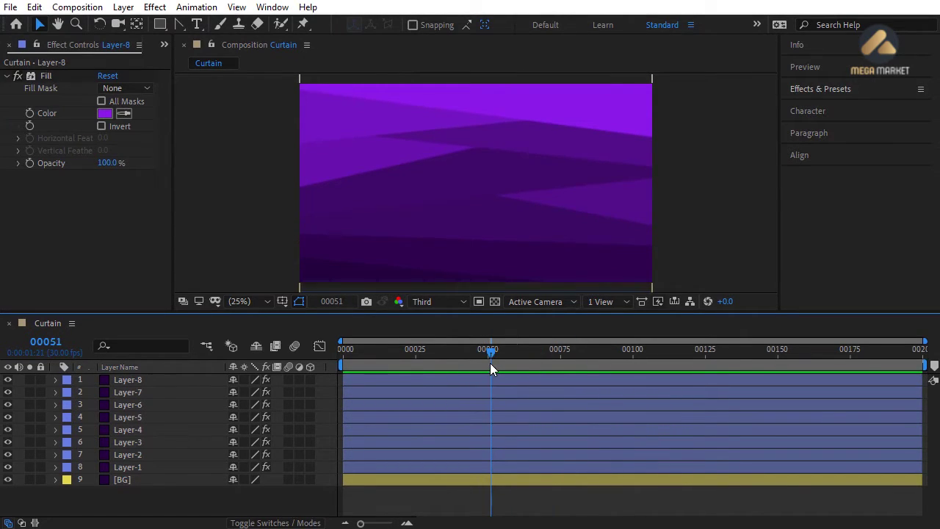
- Shift Layer-1 through Layer-8 together one frame later so they start at frame 1
click(357, 470)
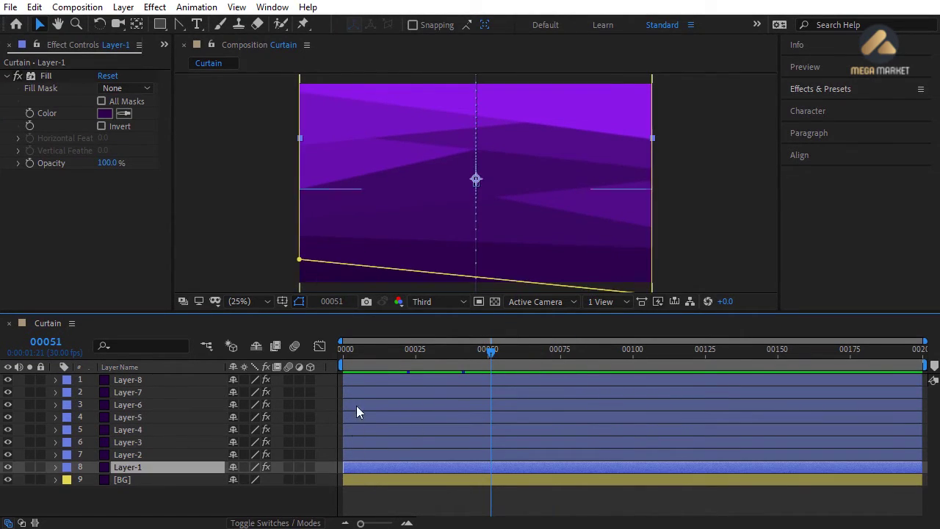
shift+click(359, 382)
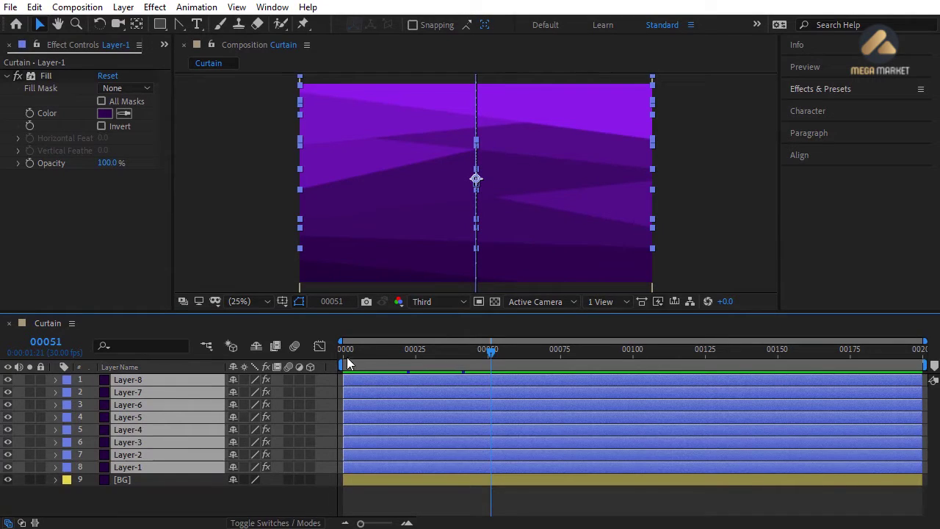
key(alt+Page_Down)
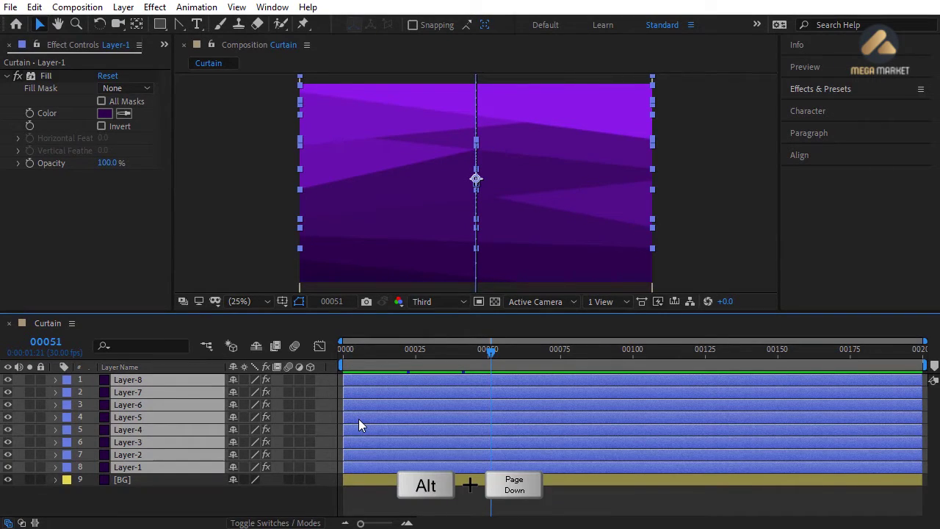
key(alt+Page_Down)
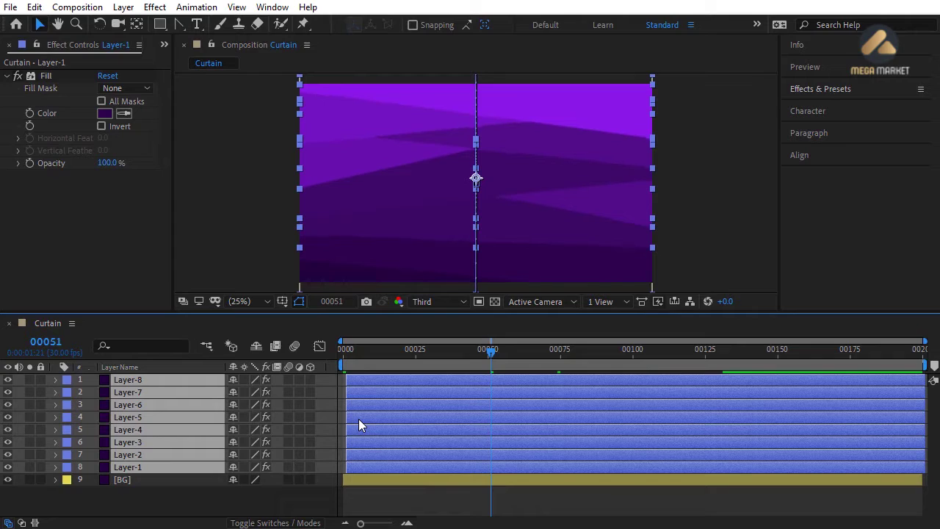
- Stagger Layer-2, Layer-3 and Layer-4 to start at frames 2, 3 and 4, moving all curtain layers above along each time
click(406, 523)
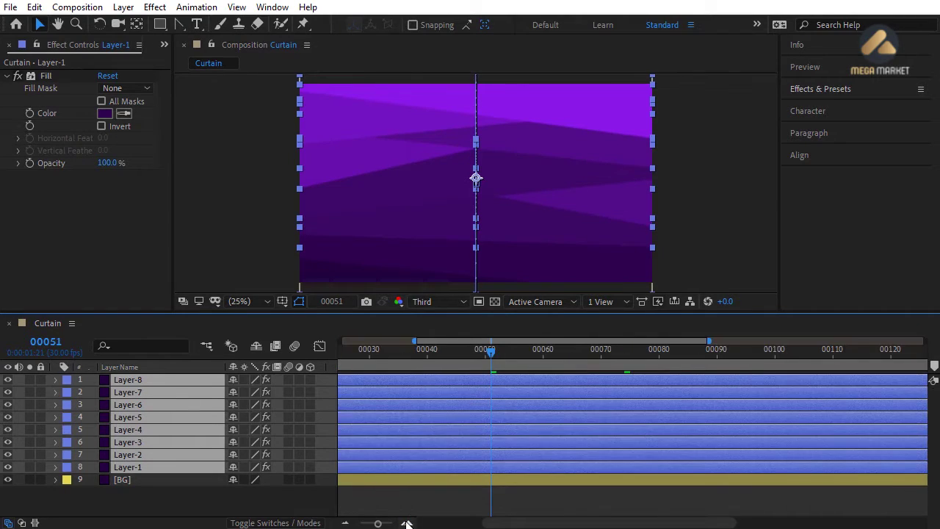
drag(558, 526, 459, 526)
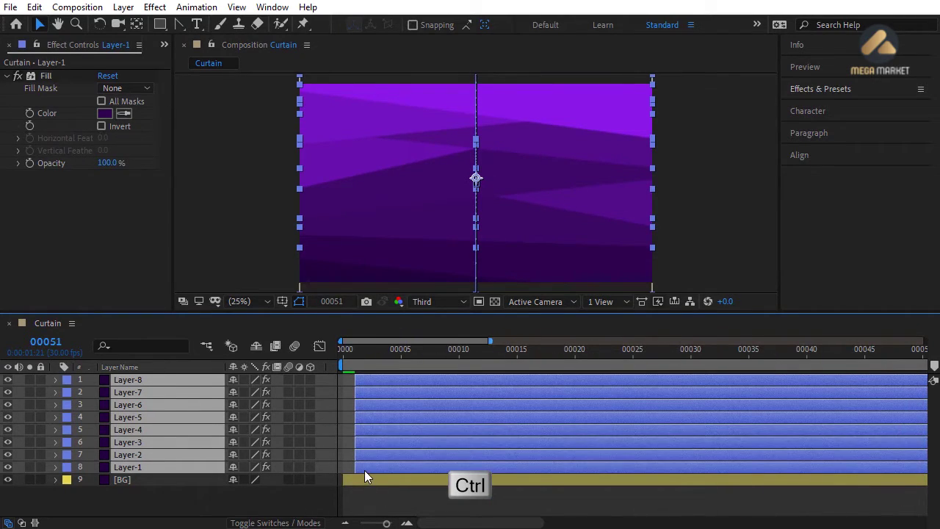
ctrl+click(365, 471)
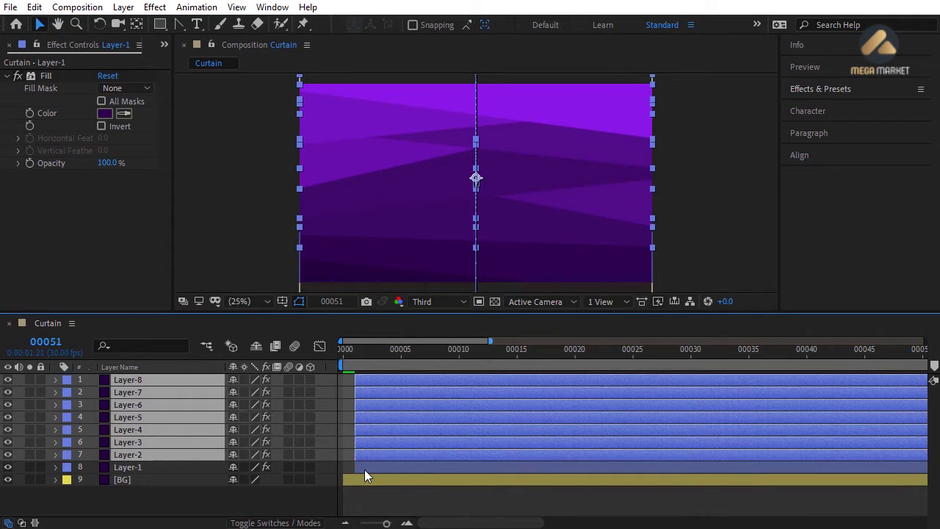
key(alt+Page_Down)
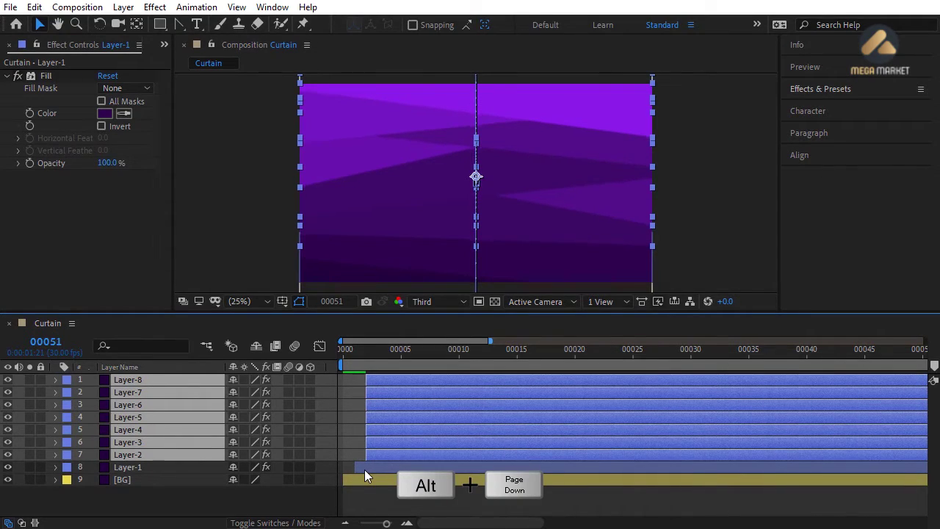
ctrl+click(378, 453)
key(alt+Page_Down)
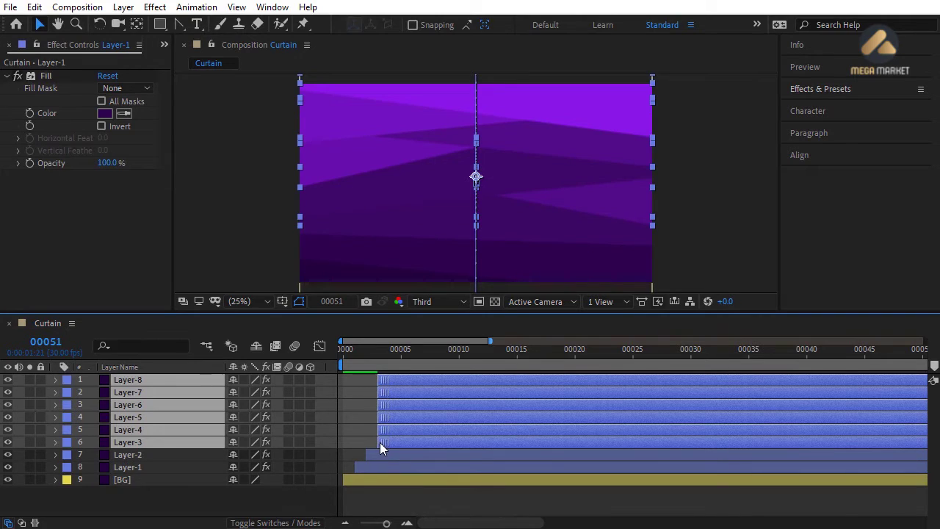
ctrl+click(396, 442)
key(alt+Page_Down)
- Continue the one-frame stagger so Layer-5, Layer-6, Layer-7 and Layer-8 start at frames 5, 6, 7 and 8
ctrl+click(397, 431)
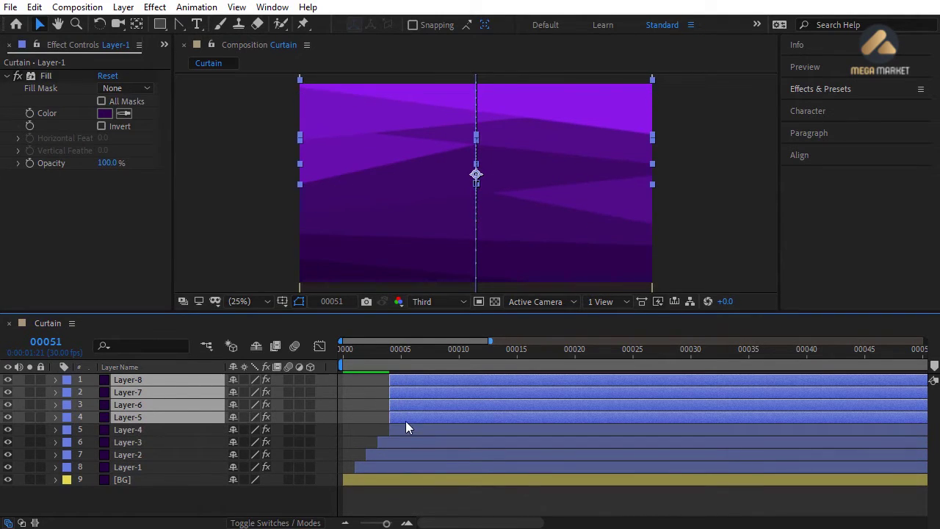
key(alt+Page_Down)
ctrl+click(414, 417)
key(alt+Page_Down)
ctrl+click(438, 402)
key(alt+Page_Down)
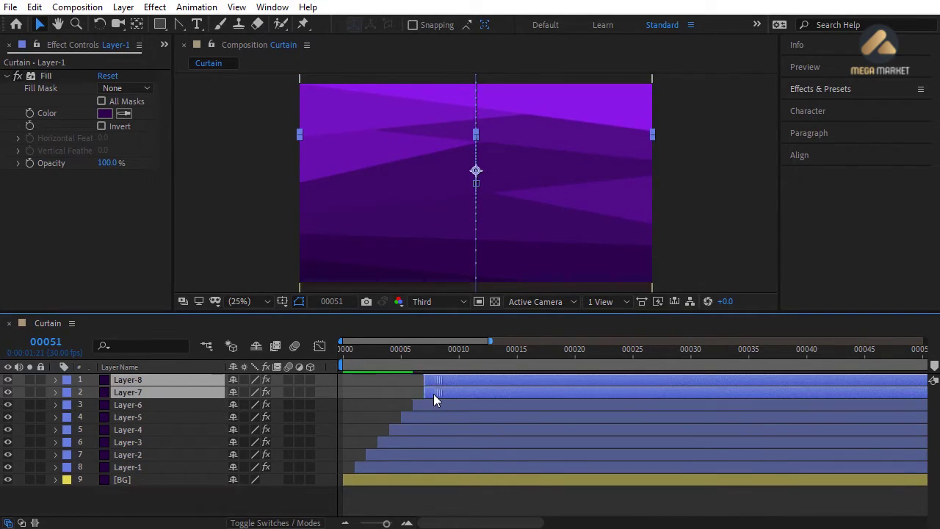
ctrl+click(433, 393)
key(alt+Page_Down)
ctrl+click(443, 387)
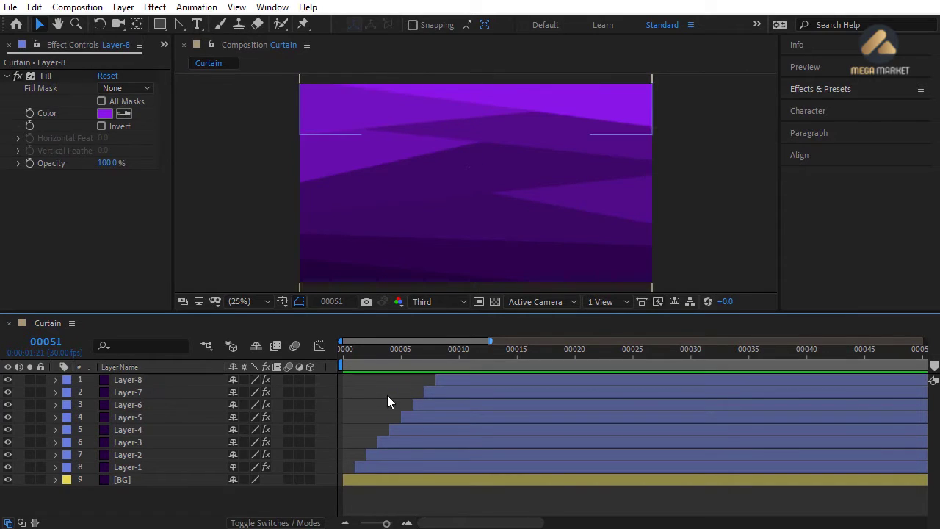
- Reveal the keyframes of all layers and move the current time to frame 70, just past Layer-8's middle Position keyframe
drag(387, 523, 374, 523)
click(474, 483)
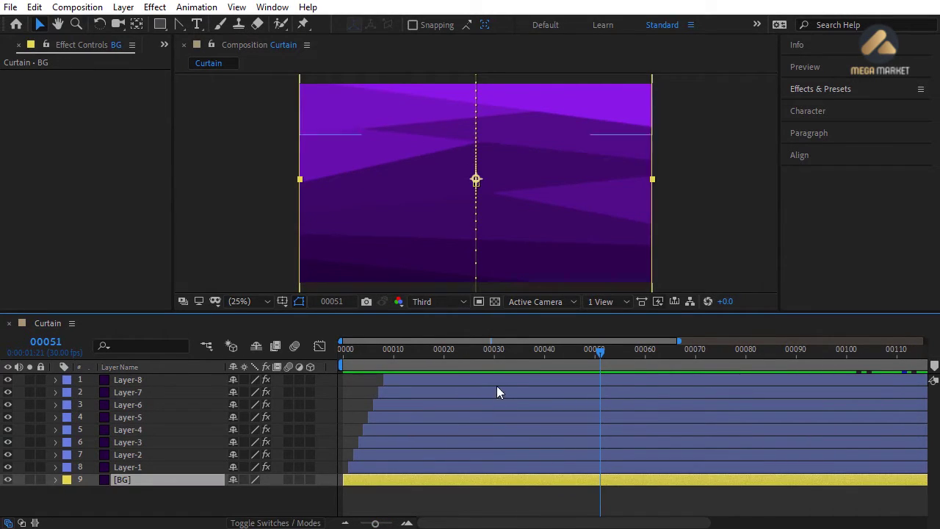
shift+click(497, 386)
key(u)
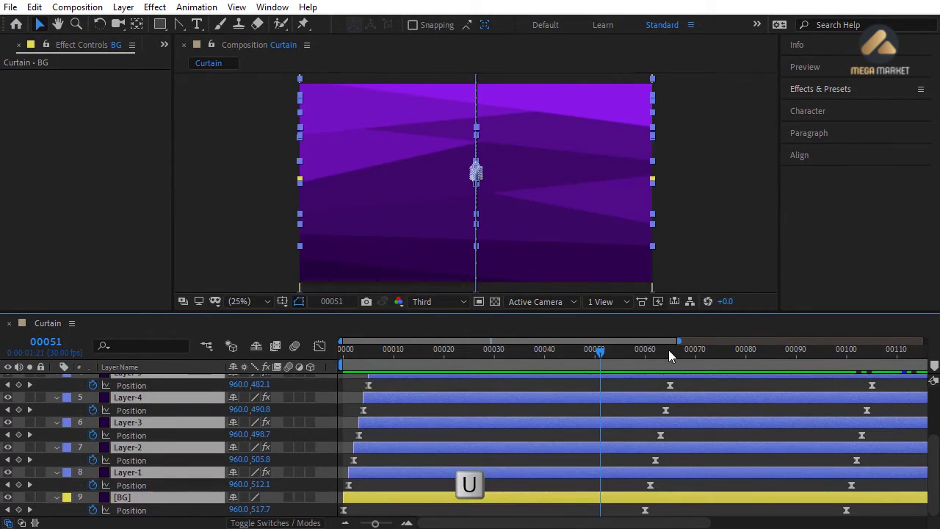
click(669, 350)
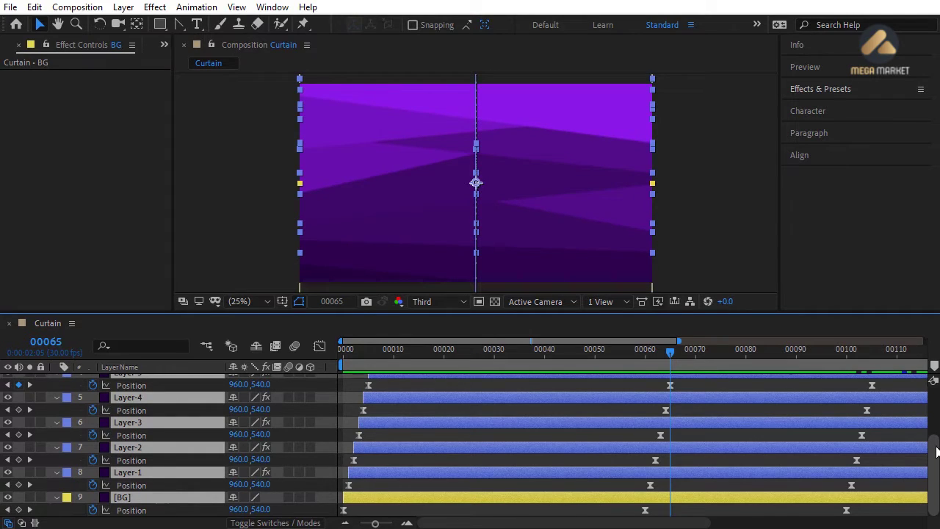
scroll(936, 451, up, 5)
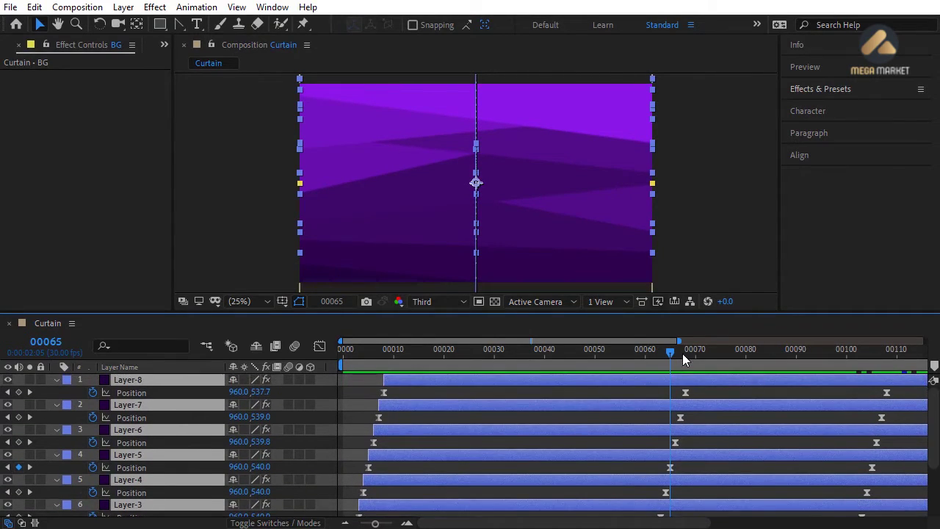
click(684, 351)
drag(683, 351, 696, 351)
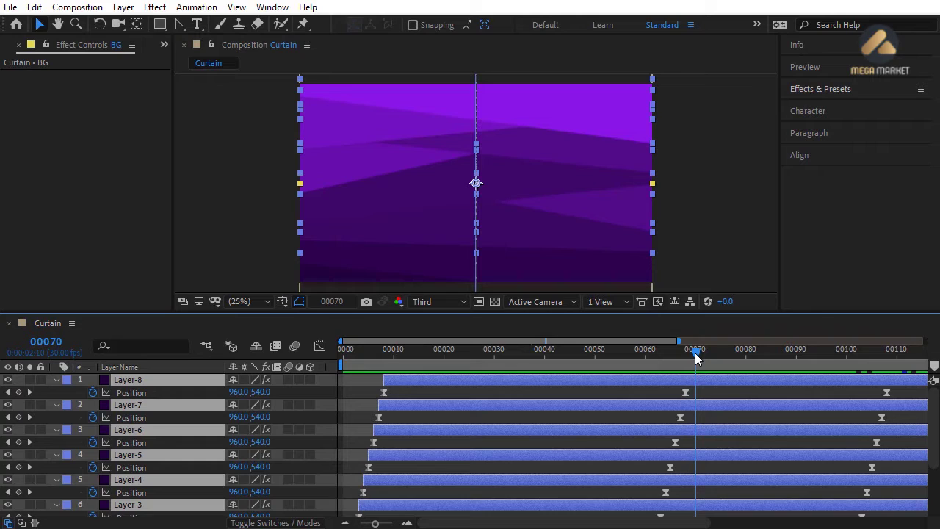
click(373, 390)
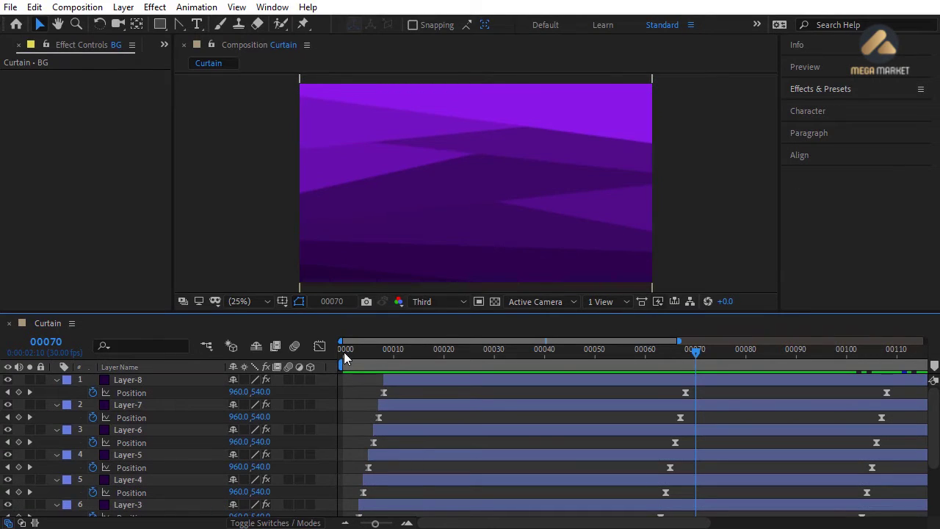
- Scrub the staggered animation, end the work area at frame 70, and preview it
drag(347, 352, 695, 358)
key(n)
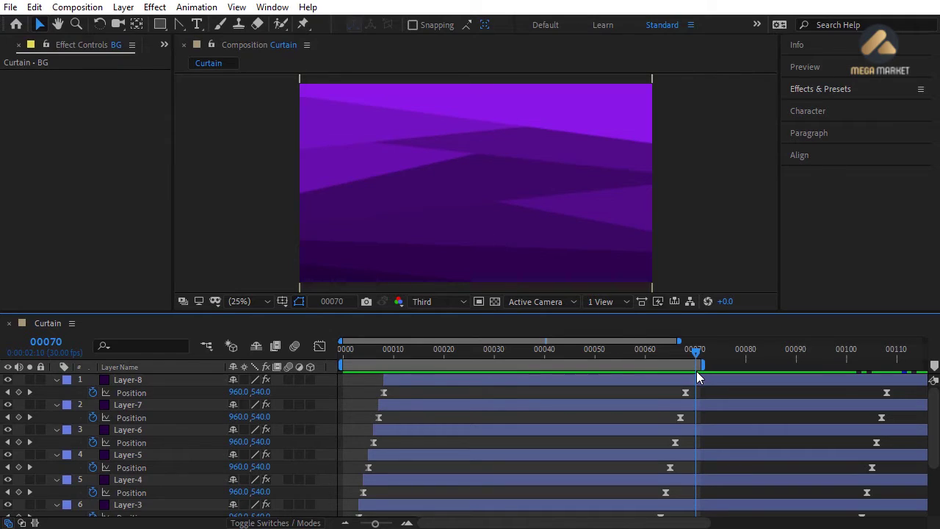
key(space)
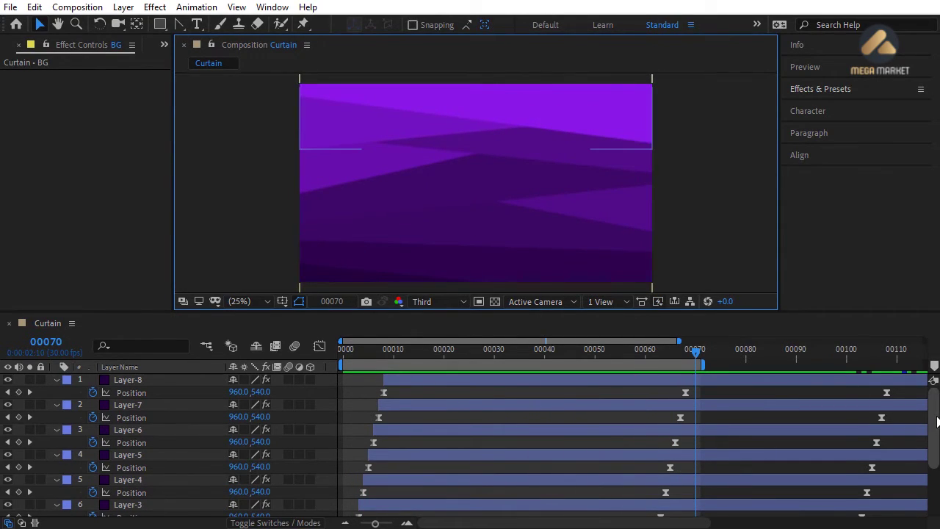
- Lower the lower-left corner of Layer-2's mask and raise its lower-right corner so the bottom edge rises to the right
scroll(359, 470, down, 3)
click(140, 452)
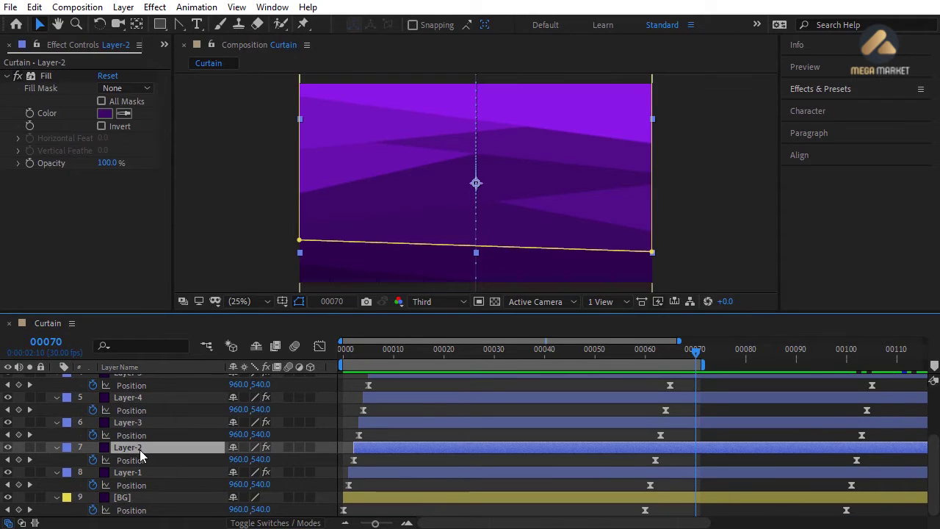
click(300, 241)
drag(300, 242, 299, 263)
mouse_move(651, 252)
mouse_down()
mouse_move(651, 216)
mouse_move(651, 285)
mouse_move(651, 230)
mouse_move(651, 257)
mouse_move(659, 241)
mouse_up()
click(263, 266)
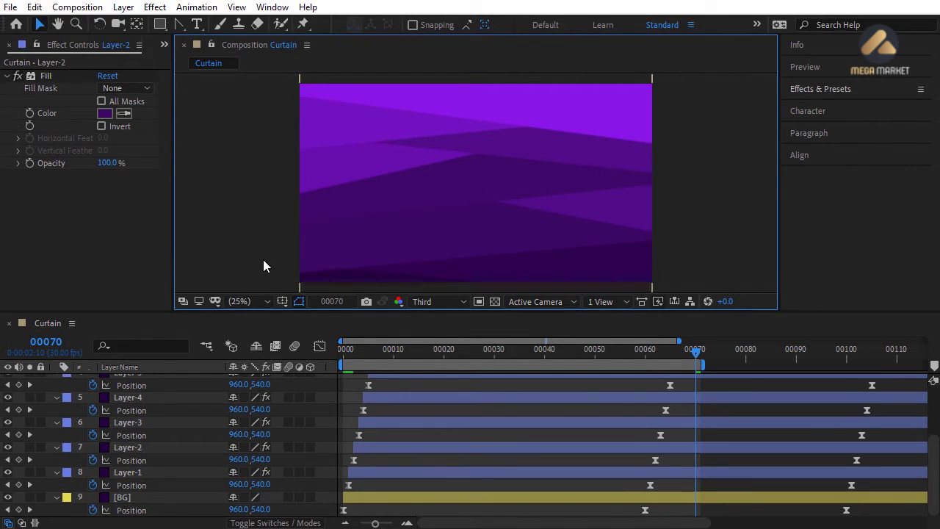
- Select all layers in the Curtain composition and collapse their revealed Position properties
click(128, 397)
key(ctrl+a)
click(56, 398)
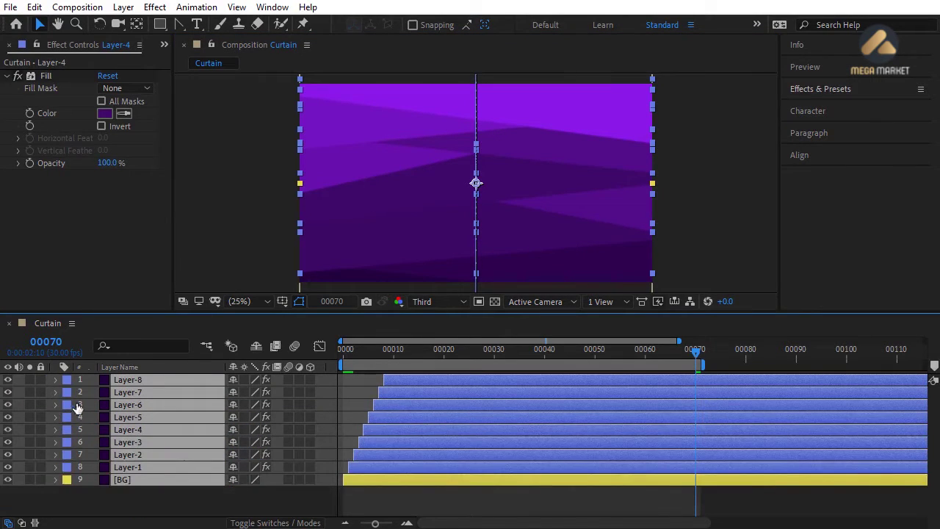
- Add a new adjustment layer above all layers in the Curtain composition and name it Cut
click(412, 502)
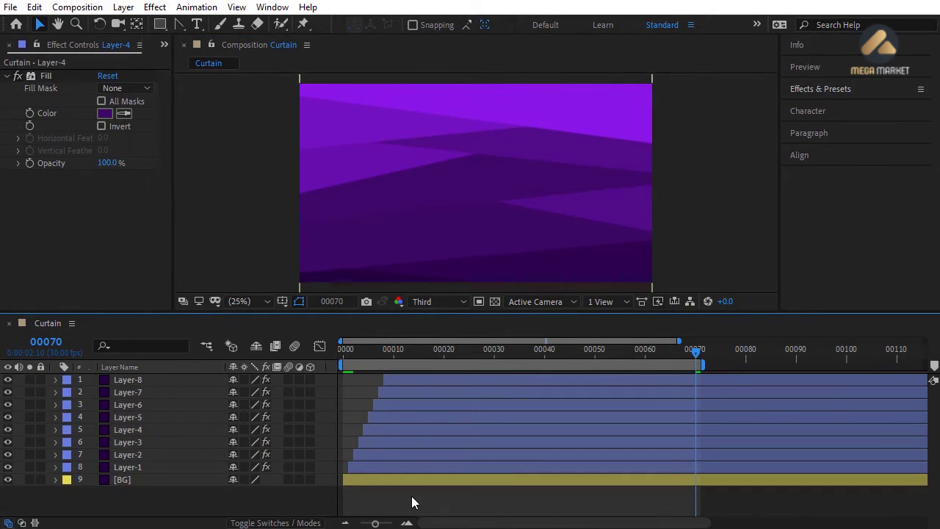
click(125, 9)
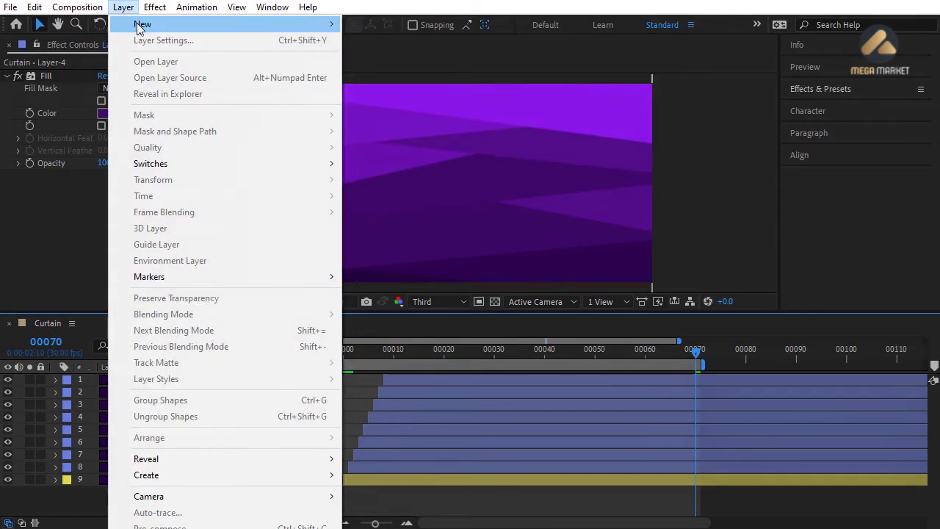
mouse_move(205, 28)
click(397, 121)
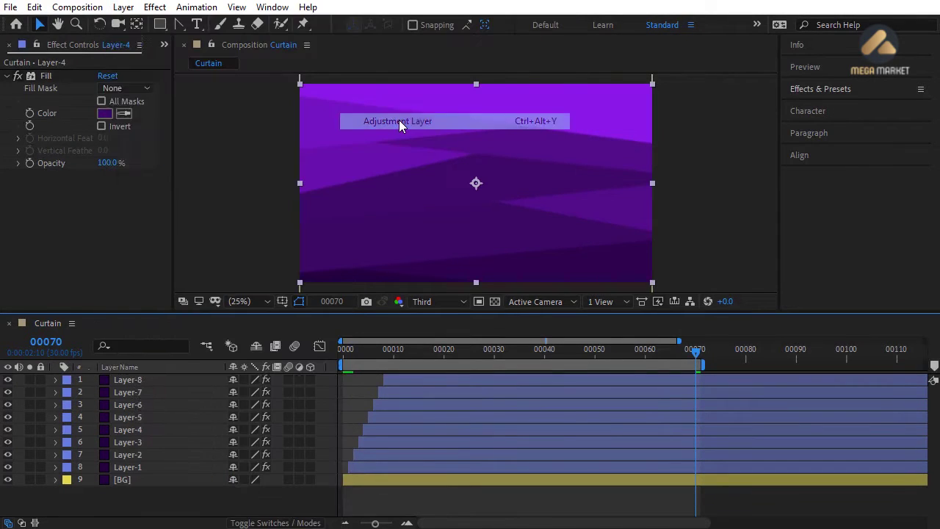
key(Return)
text(Cut)
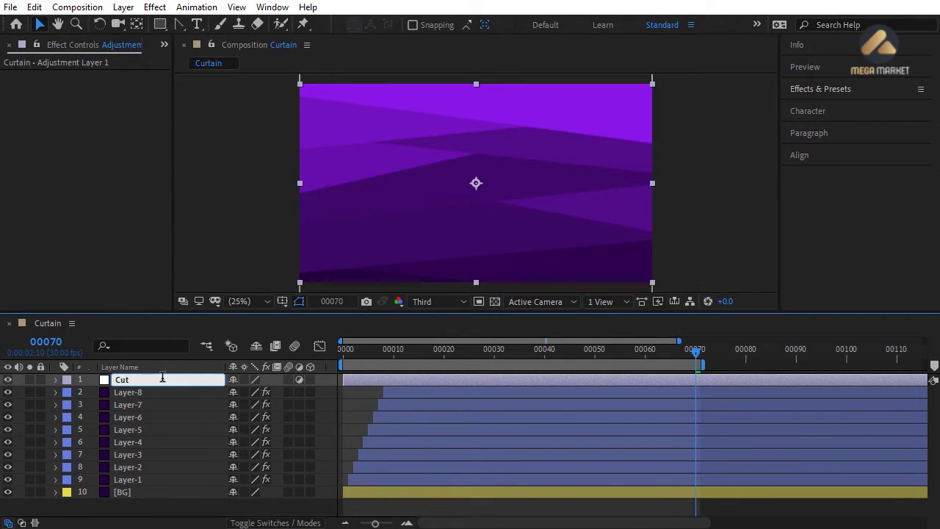
key(Return)
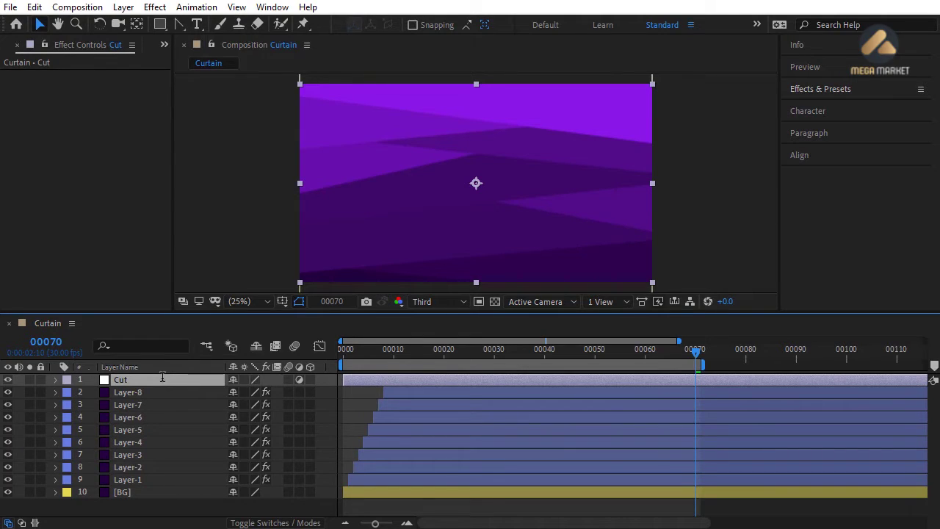
- Set the vertical scale of the Cut layer to 200% while keeping its horizontal scale at 100%
key(s)
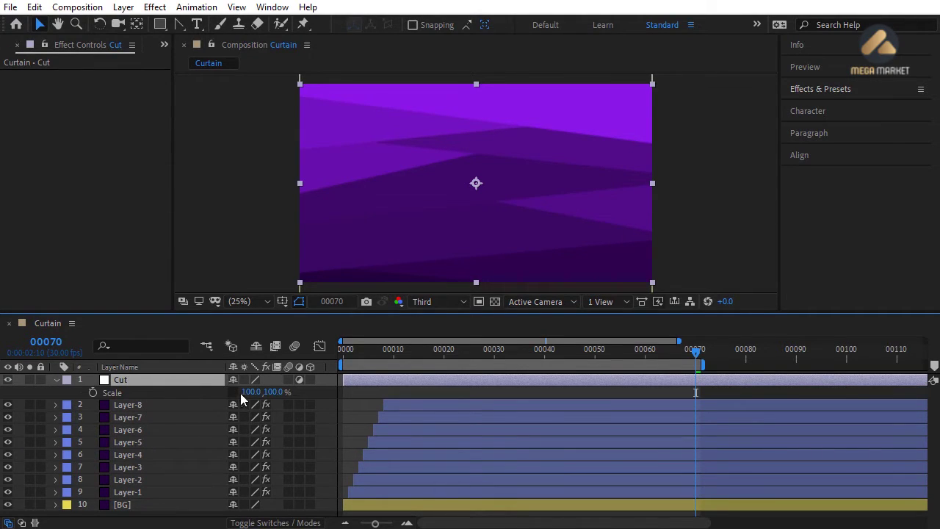
click(272, 392)
text(200)
key(Return)
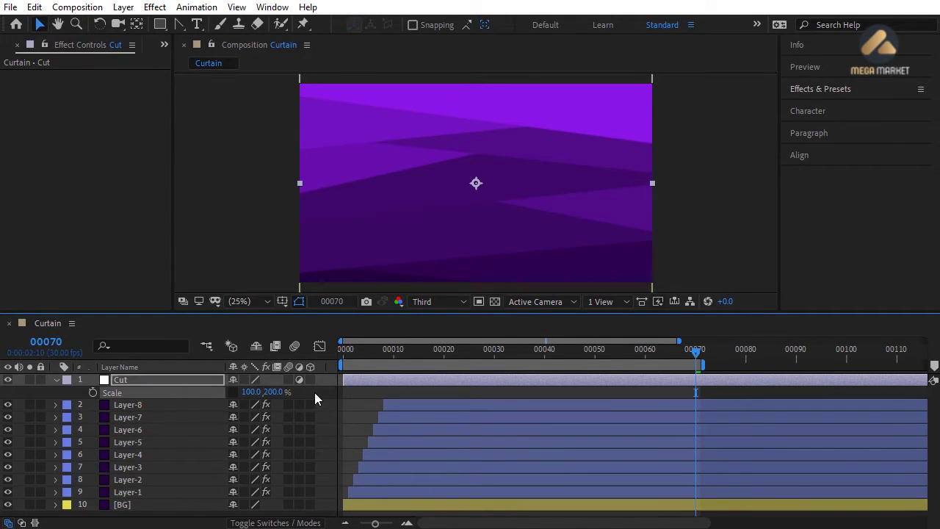
click(261, 303)
click(260, 123)
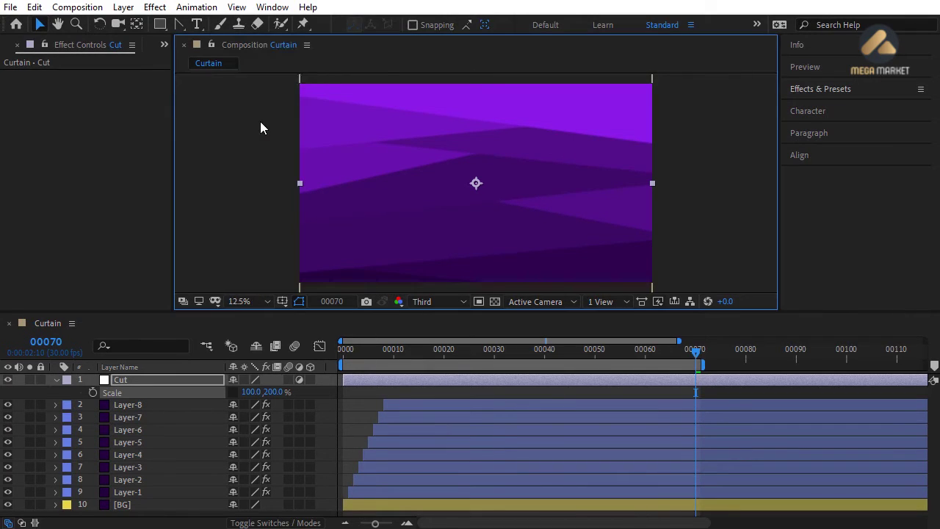
click(55, 381)
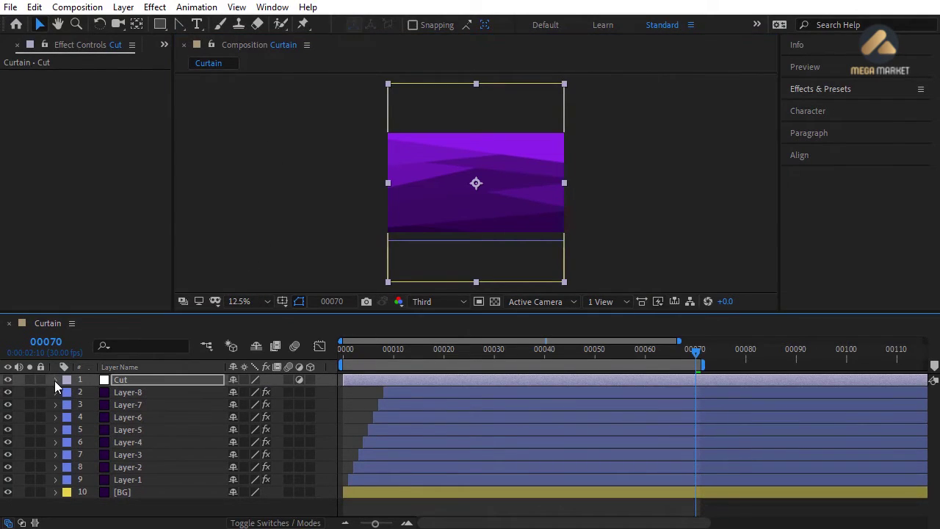
- Find the Set Matte effect and apply it to the Cut adjustment layer
click(820, 89)
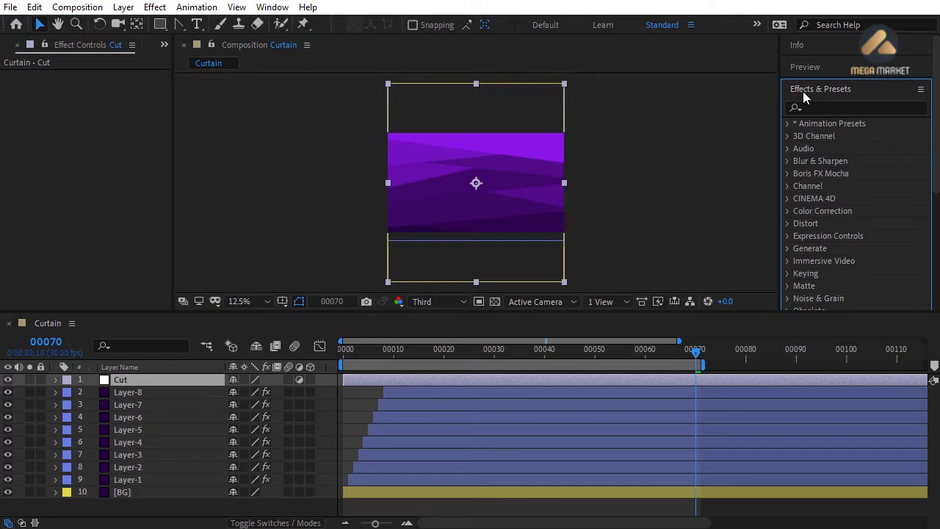
click(833, 108)
text(Set)
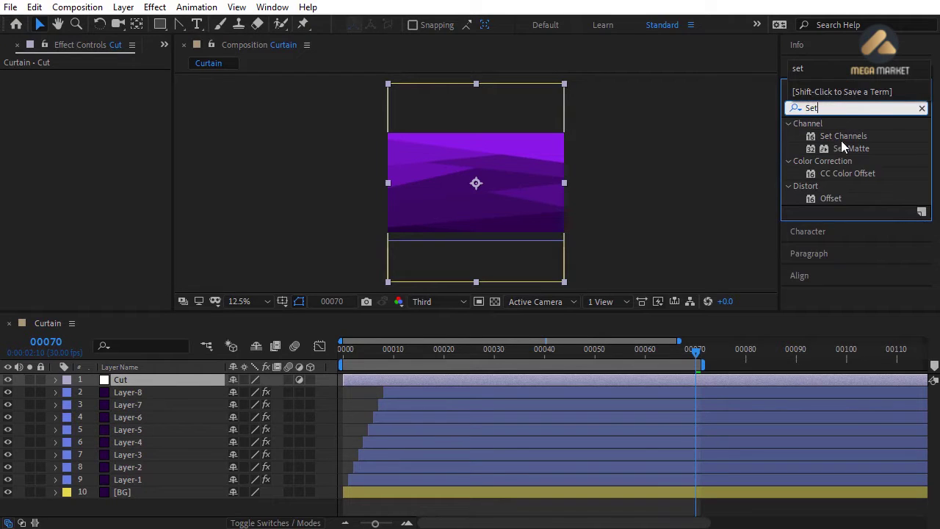
double_click(848, 150)
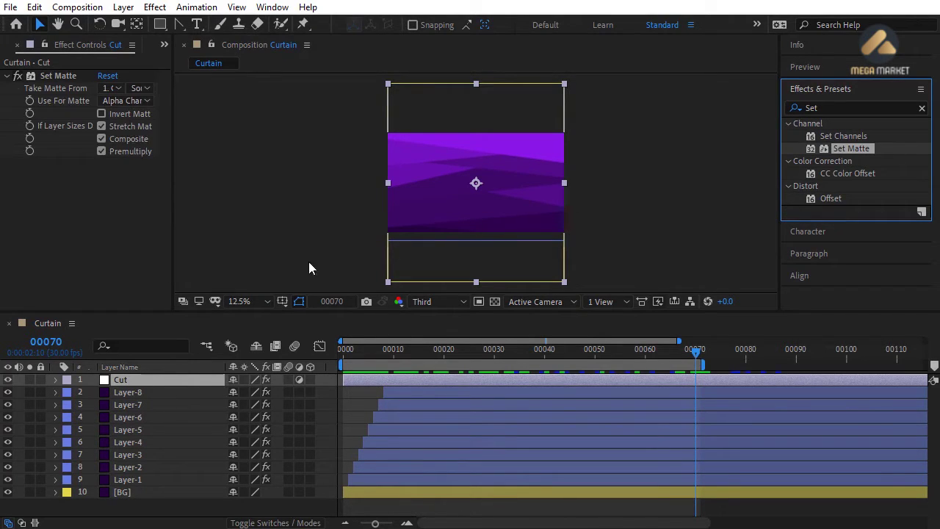
- Copy Mask 1 from Layer-7 and paste it onto the Cut layer
click(139, 404)
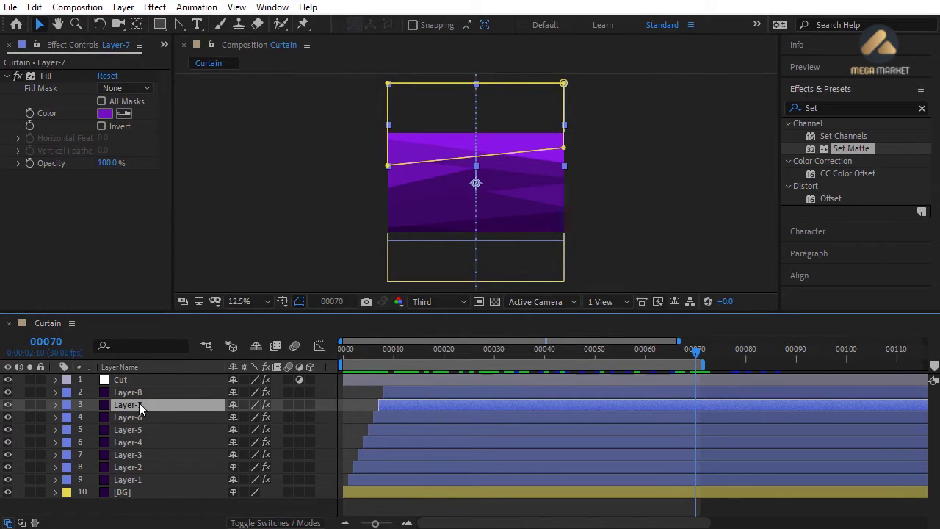
key(m)
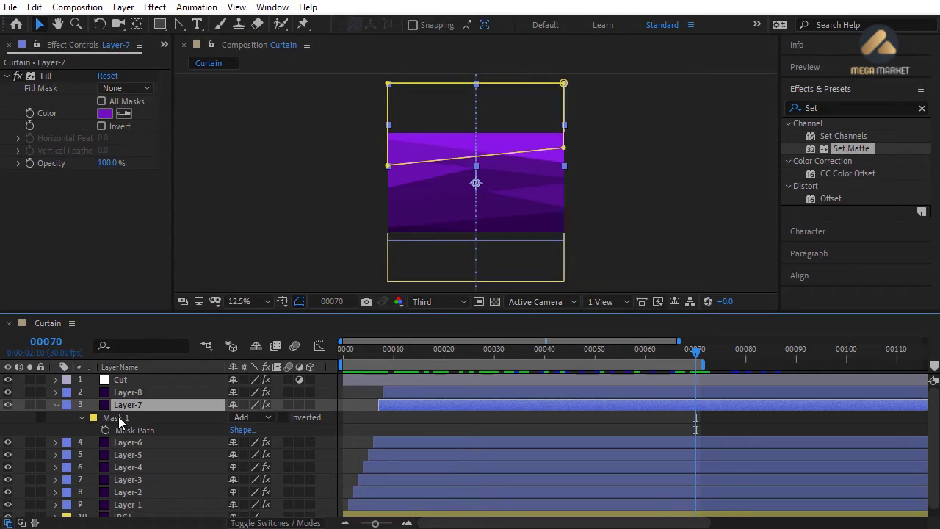
click(117, 418)
click(35, 6)
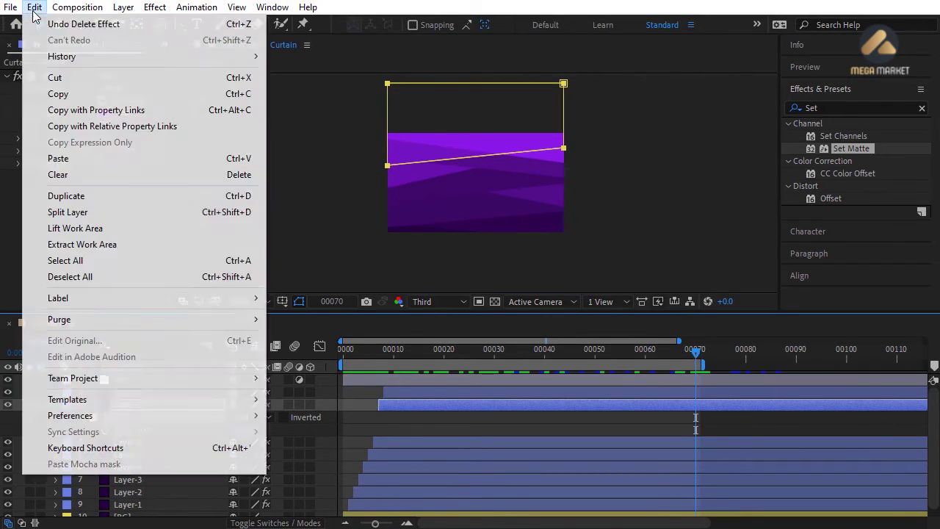
click(59, 94)
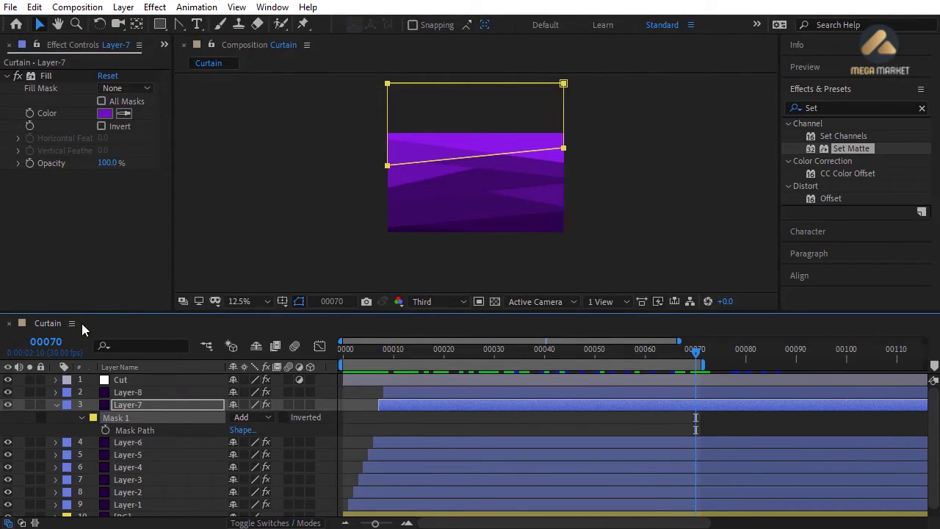
click(56, 405)
click(121, 380)
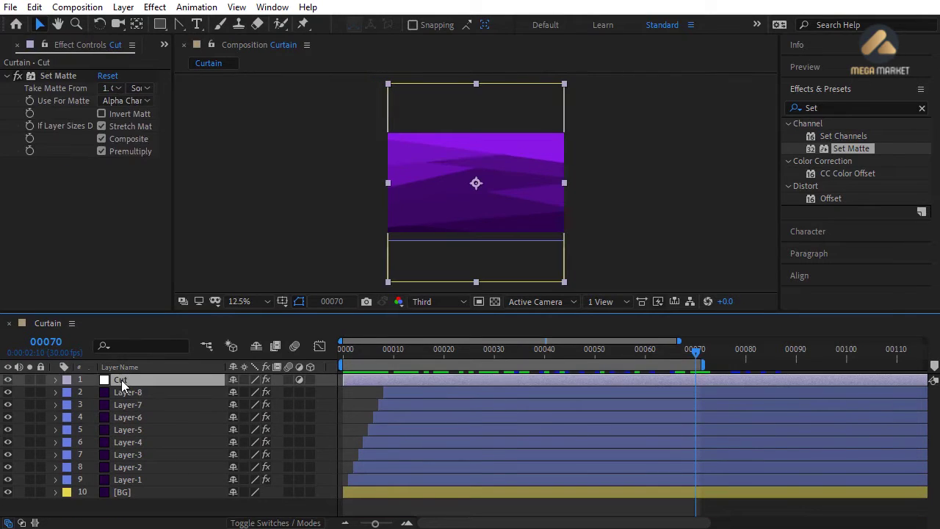
click(35, 7)
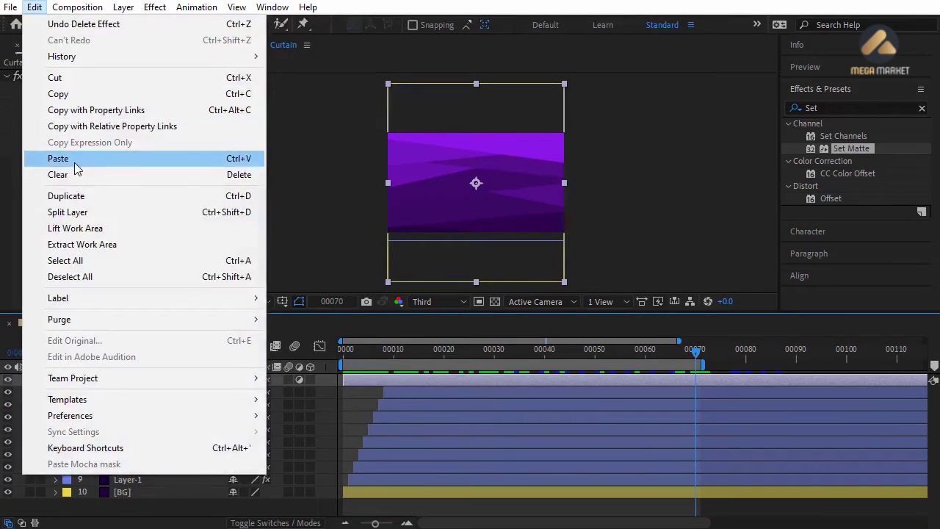
click(74, 158)
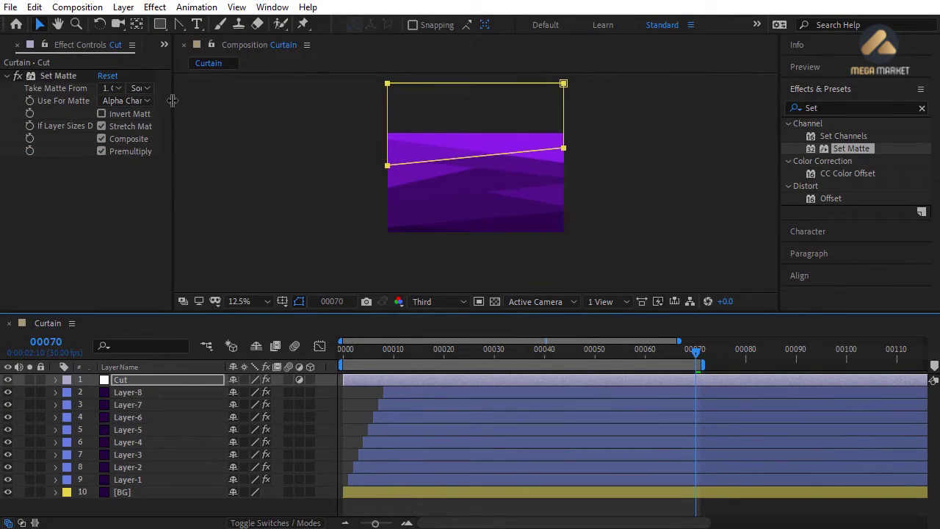
- Take Set Matte's matte from the Cut layer's Alpha Channel, invert the matte, and turn on the transparency grid
drag(175, 103, 232, 110)
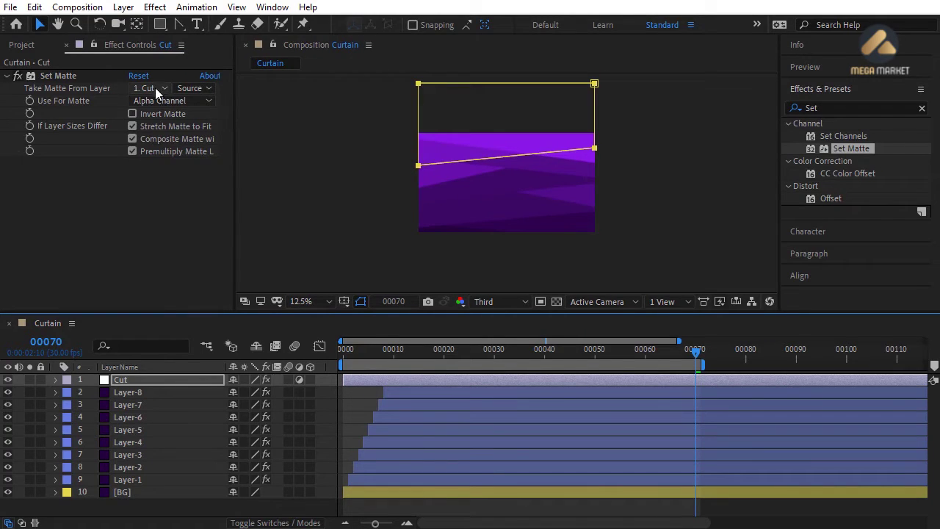
click(151, 88)
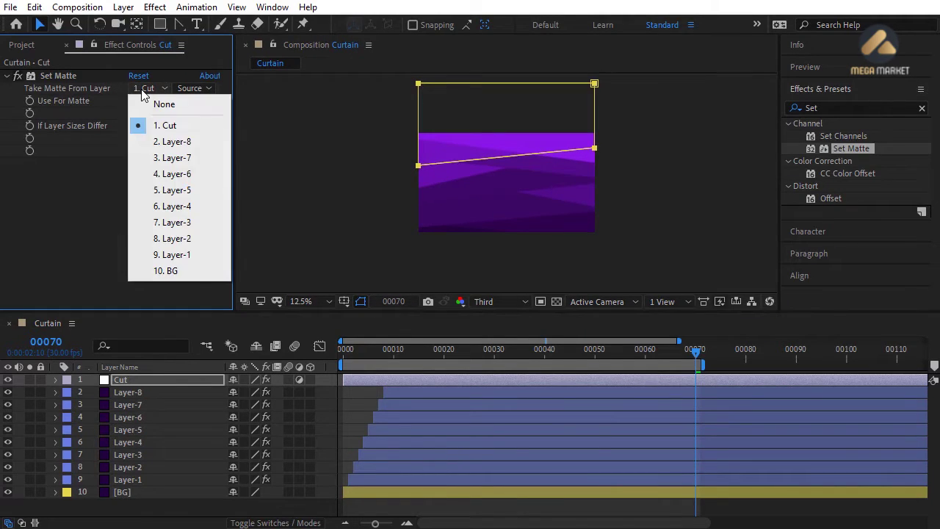
click(157, 125)
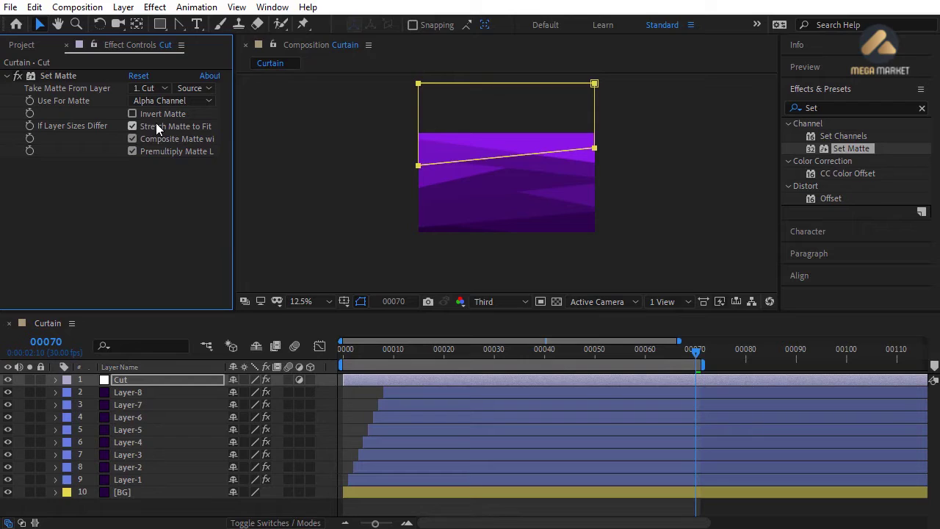
click(147, 101)
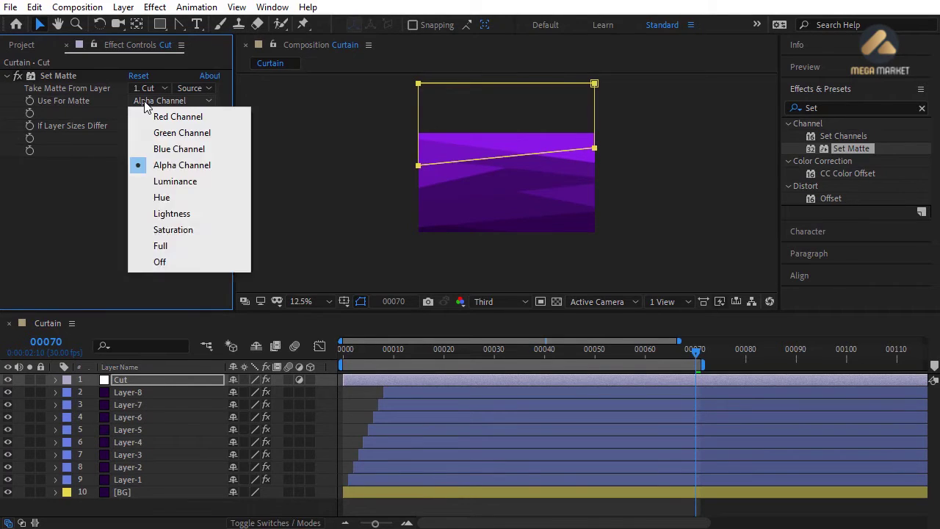
click(179, 166)
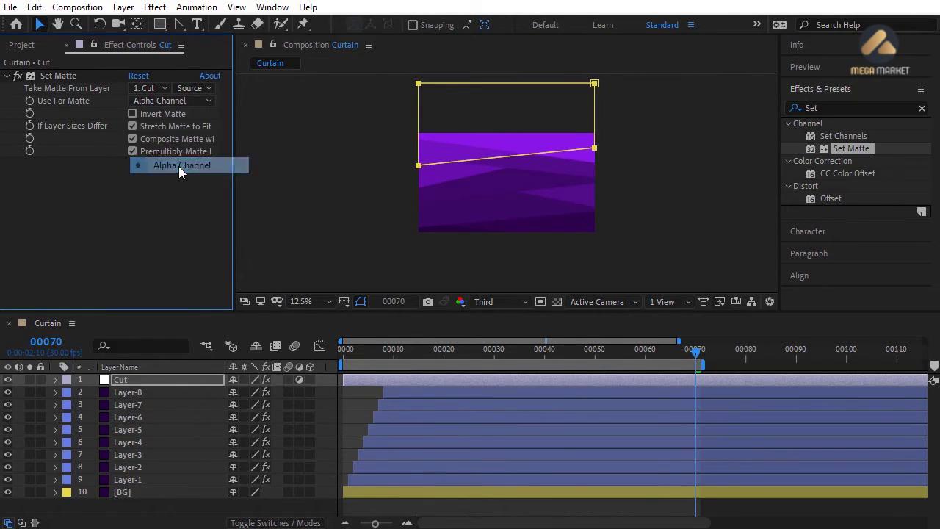
click(132, 113)
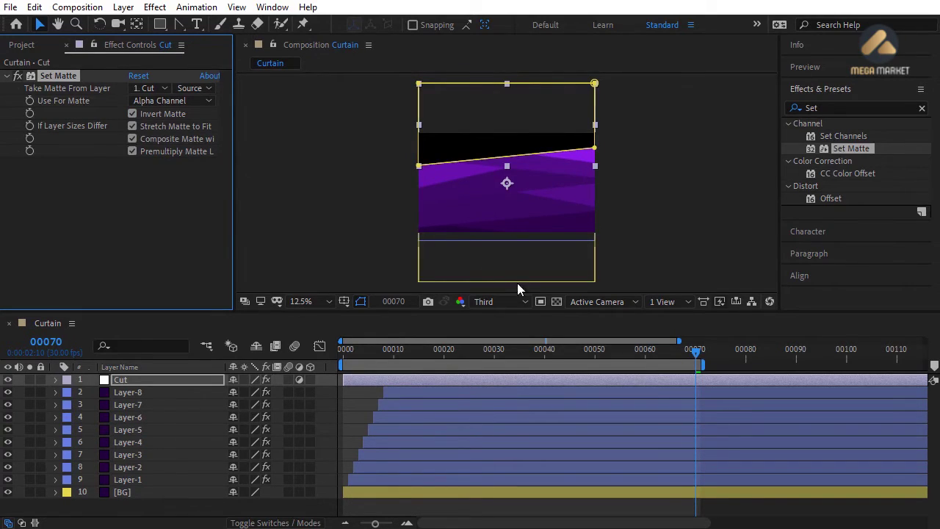
click(556, 301)
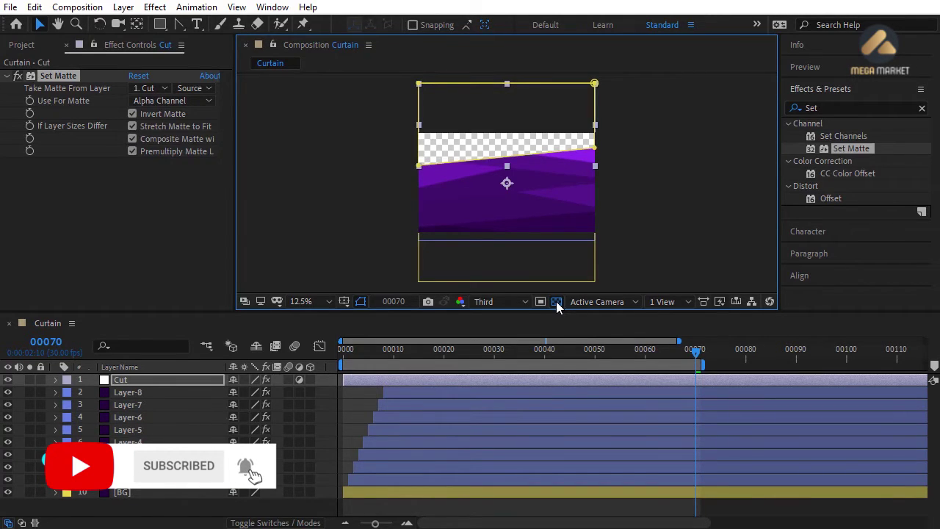
- At frame 100, move the Cut layer up to Position 960, 100 and enable Position keyframing
click(561, 383)
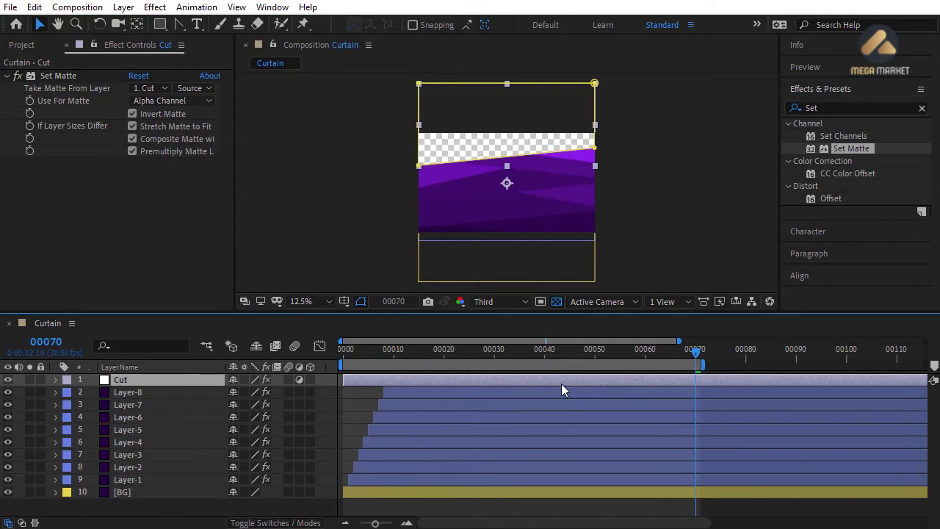
drag(815, 349, 846, 347)
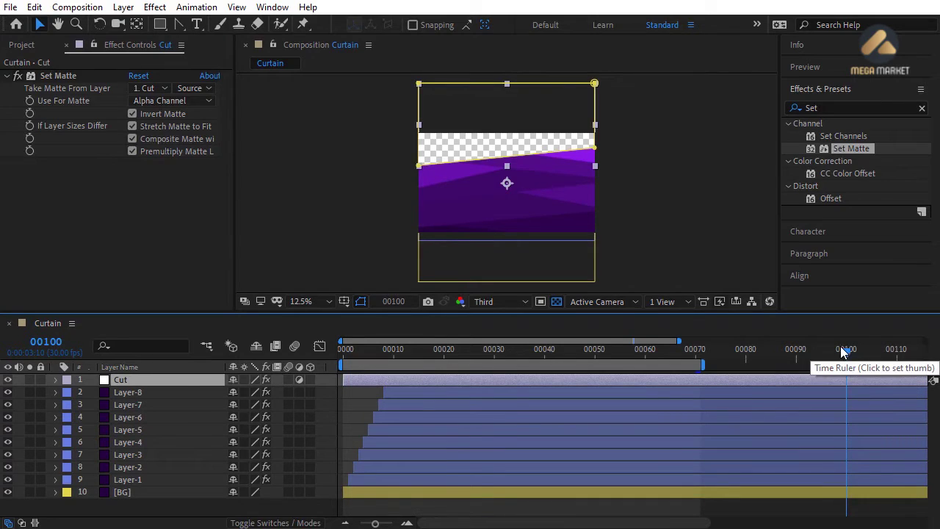
key(p)
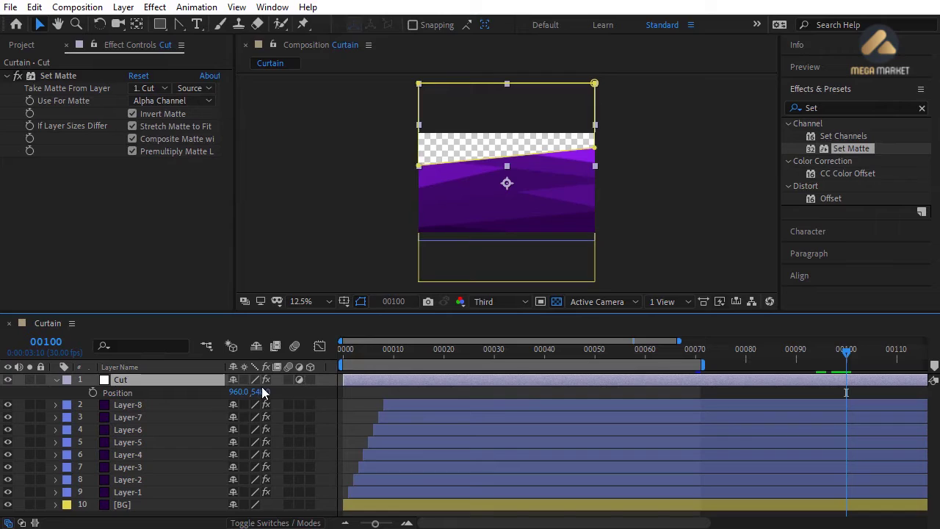
drag(263, 391, 225, 392)
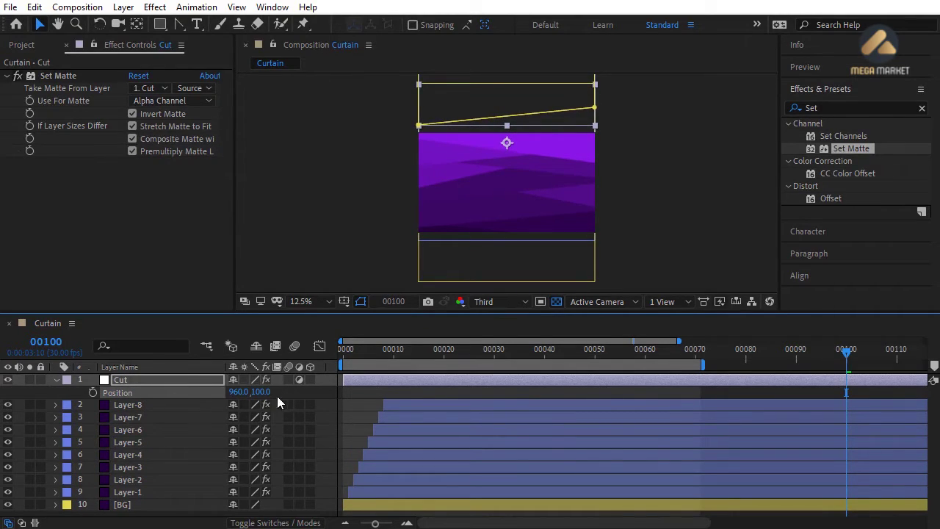
click(92, 393)
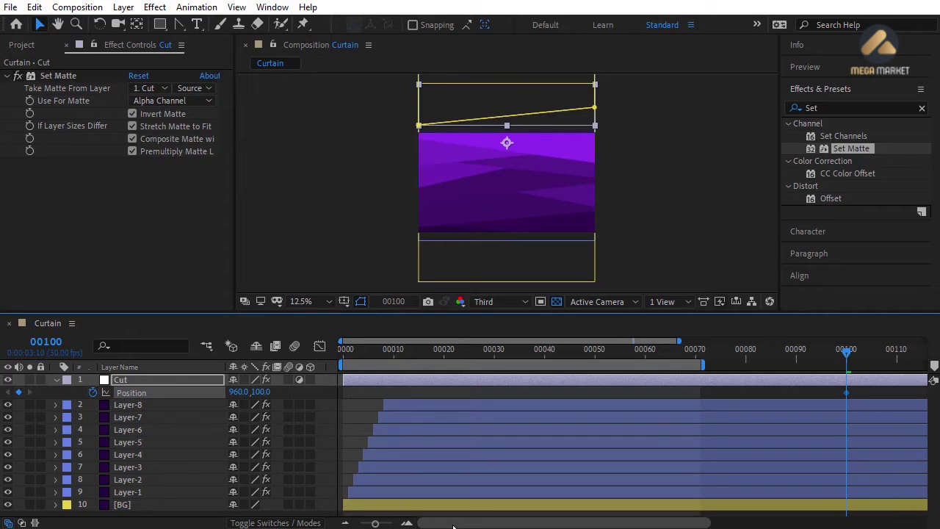
- At frame 130, move the Cut layer down to Position 960, 1590 to add a second Position keyframe
drag(470, 522, 639, 524)
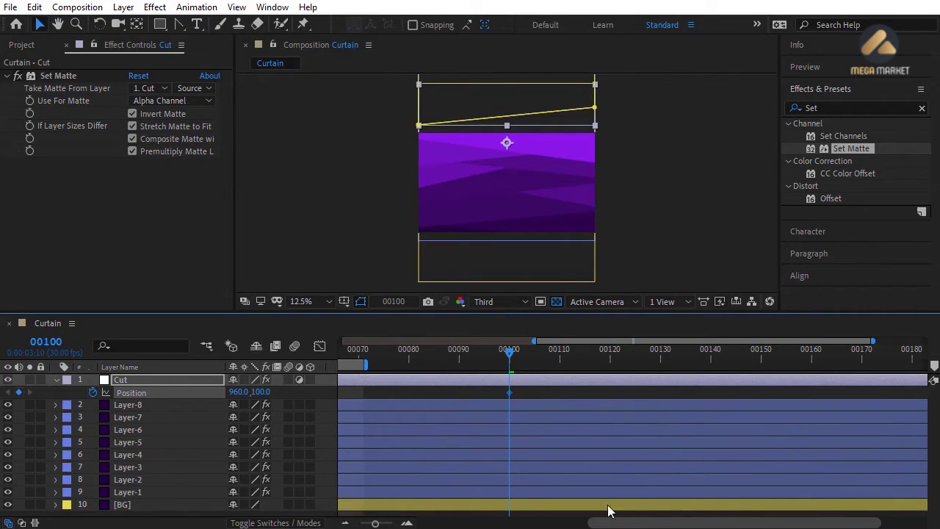
drag(510, 352, 661, 363)
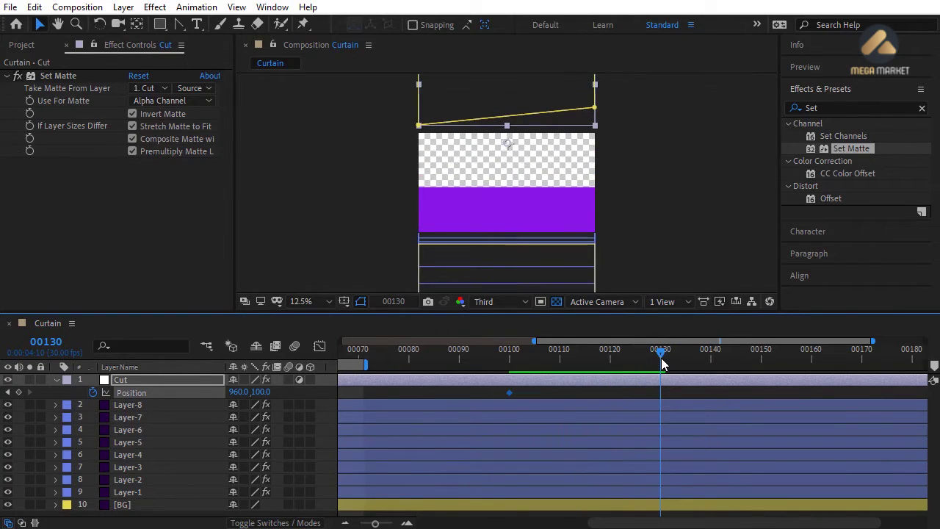
scroll(661, 363, right, 2)
drag(260, 392, 369, 391)
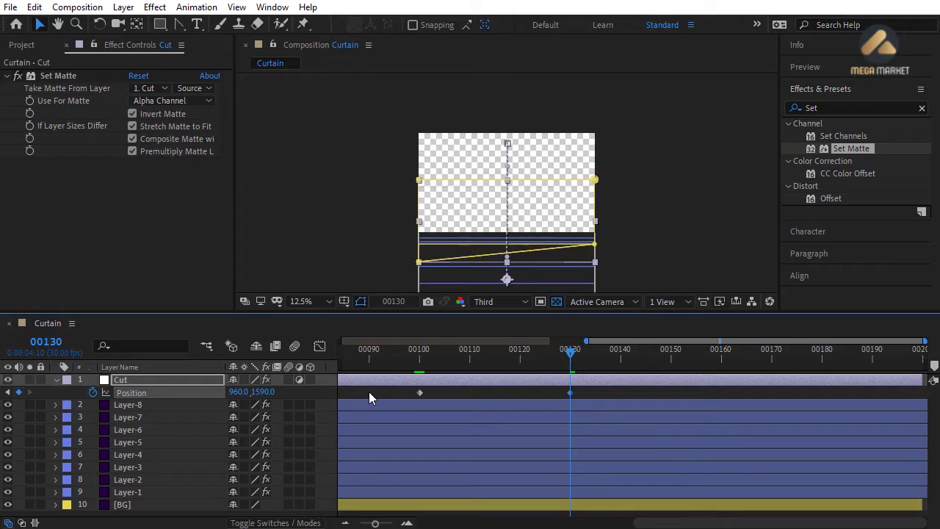
- Apply Easy Ease to both Position keyframes of the Cut layer
click(442, 397)
right_click(570, 393)
mouse_move(634, 385)
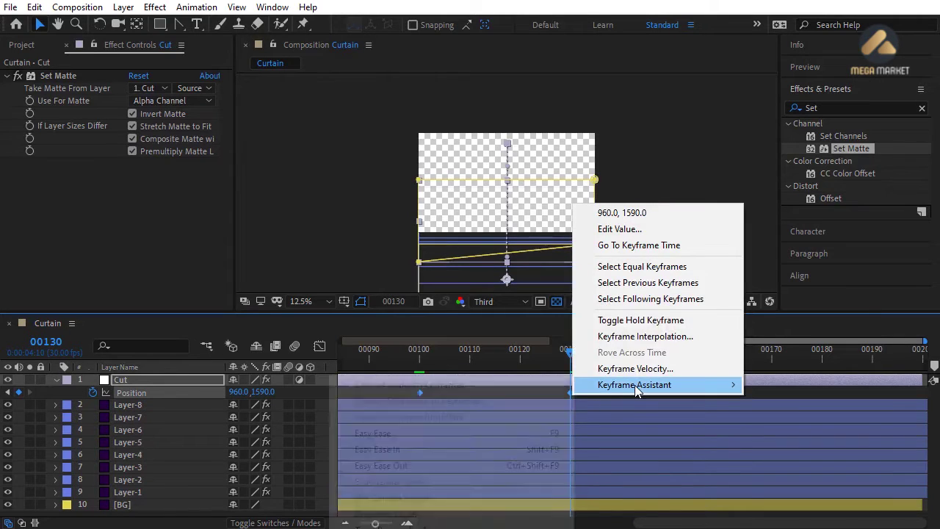
click(381, 432)
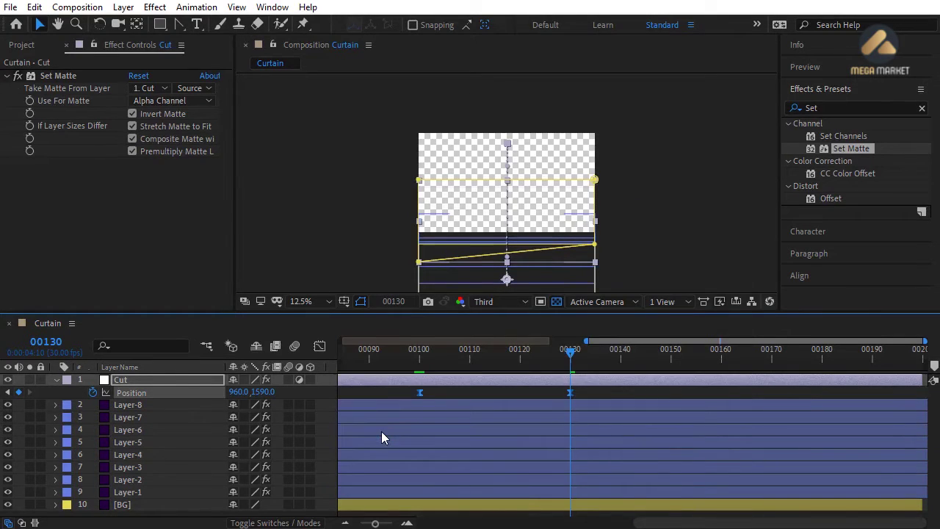
- Set the outgoing velocity influence of the Cut layer's first Position keyframe to 75%
click(419, 393)
right_click(419, 393)
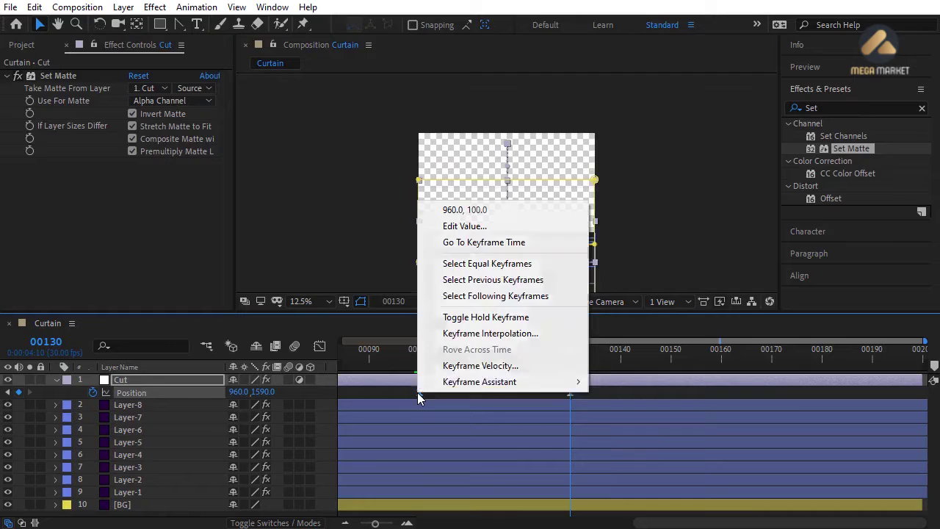
click(467, 365)
click(567, 266)
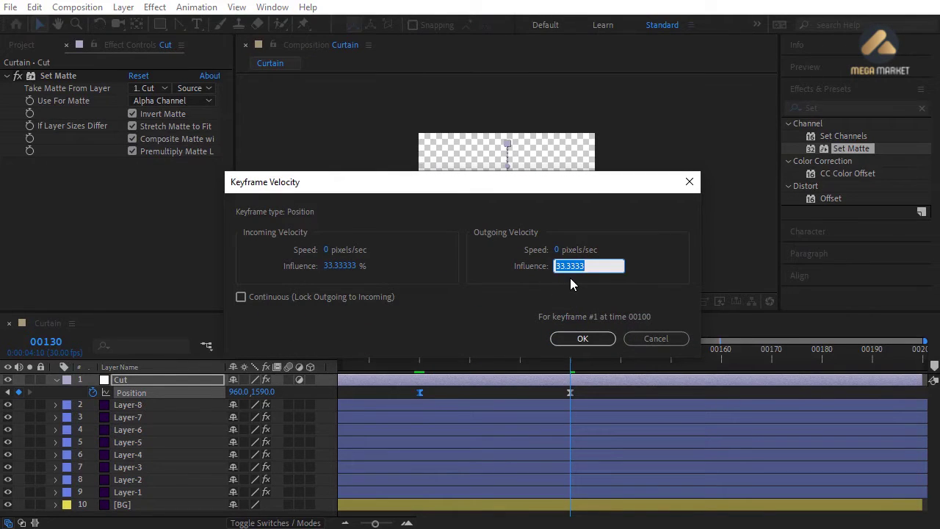
text(75)
click(578, 338)
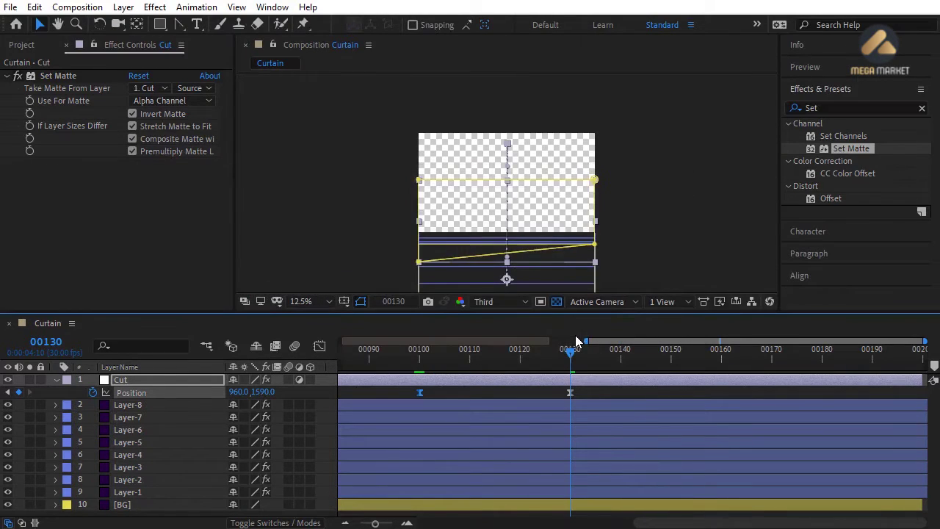
- Preview the cut between its keyframes and trim the Cut layer's start to frame 100
click(451, 397)
drag(421, 357, 531, 371)
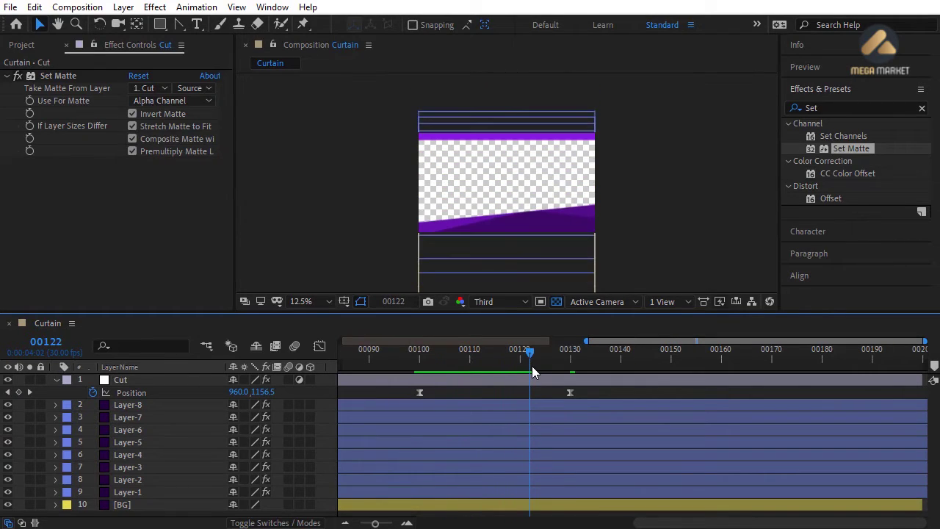
click(421, 360)
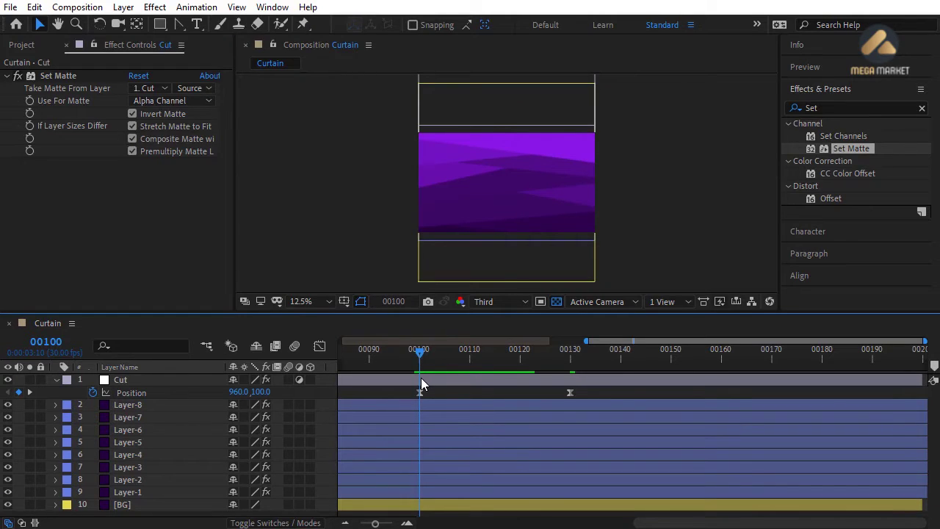
click(421, 379)
key(alt+bracketleft)
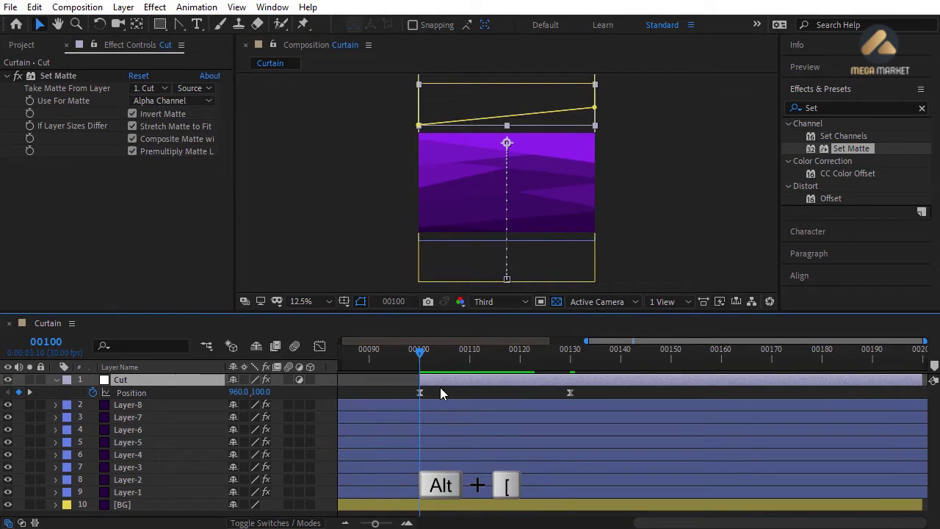
- Shift the Cut layer to start at frame 110 and retime its last Position keyframe to frame 133, scrubbing to check the cut
drag(445, 356, 594, 364)
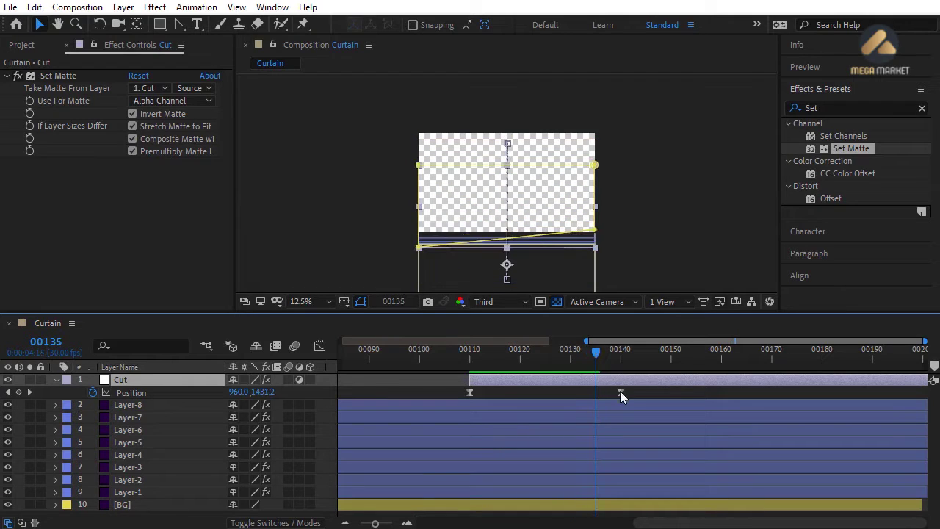
drag(621, 393, 596, 394)
click(474, 358)
drag(475, 359, 547, 358)
drag(596, 392, 576, 395)
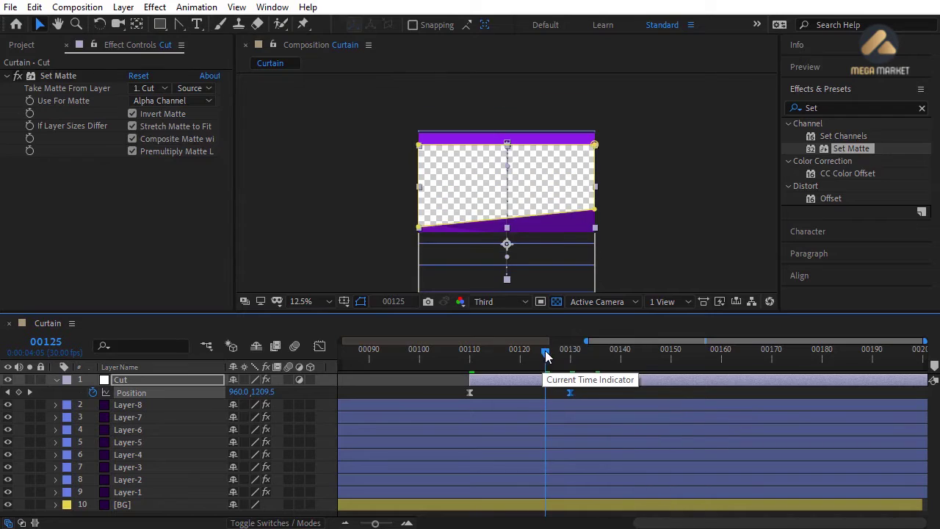
drag(547, 355, 556, 355)
drag(576, 395, 585, 393)
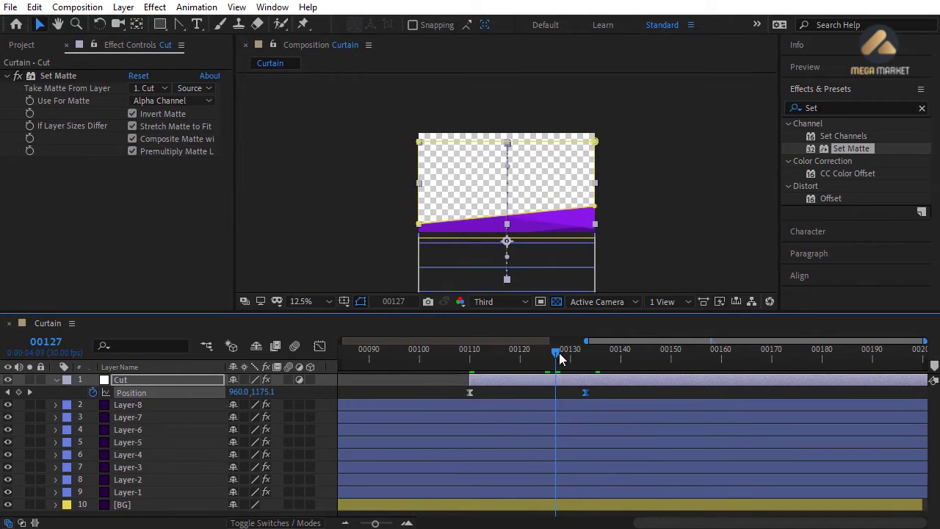
drag(579, 358, 585, 357)
drag(485, 357, 533, 360)
- End the work area at frame 133 and play back the full curtain animation
click(296, 301)
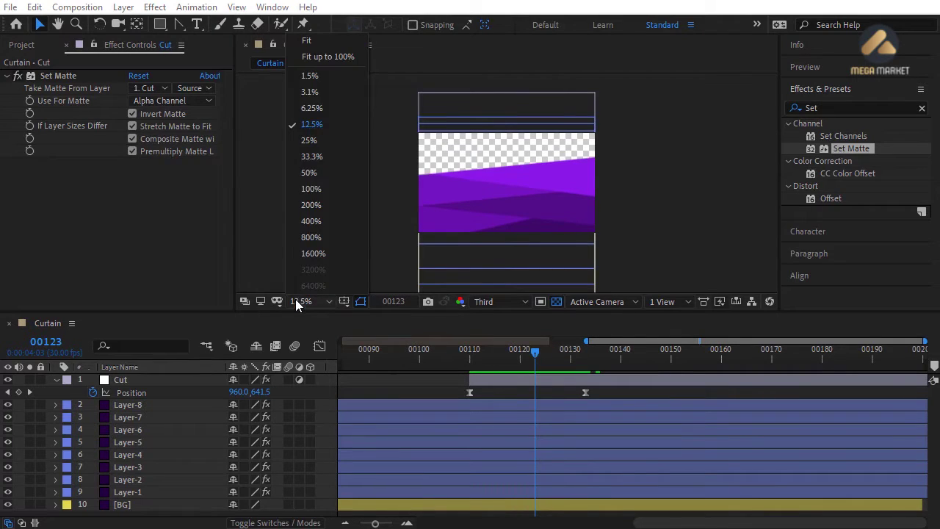
click(306, 53)
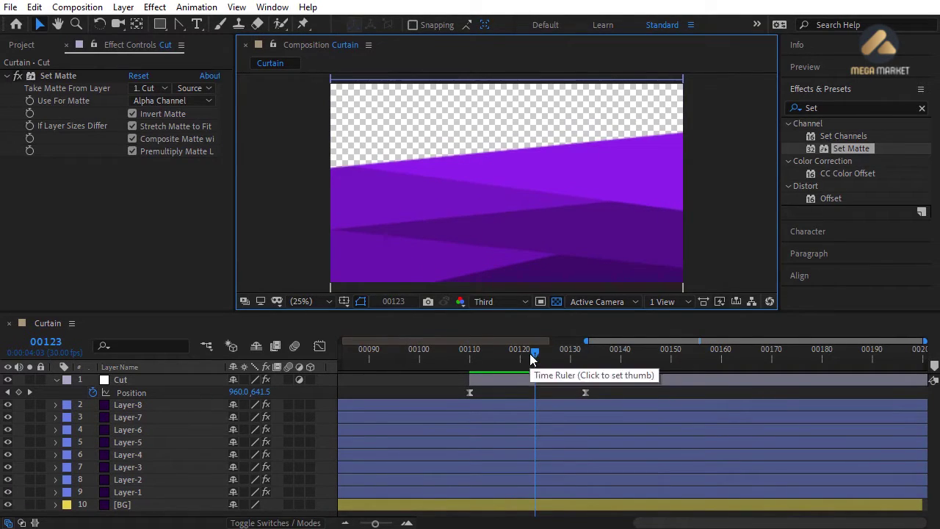
drag(375, 523, 360, 523)
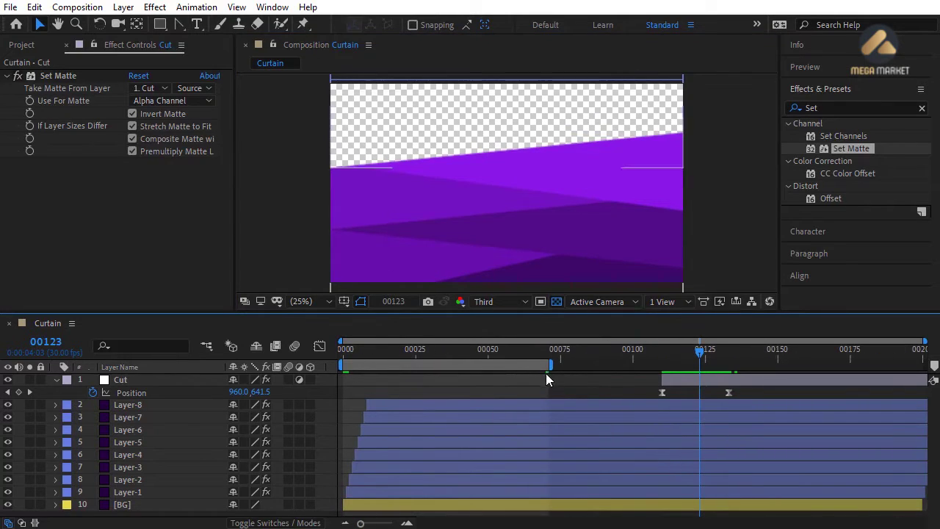
drag(560, 363, 729, 357)
key(n)
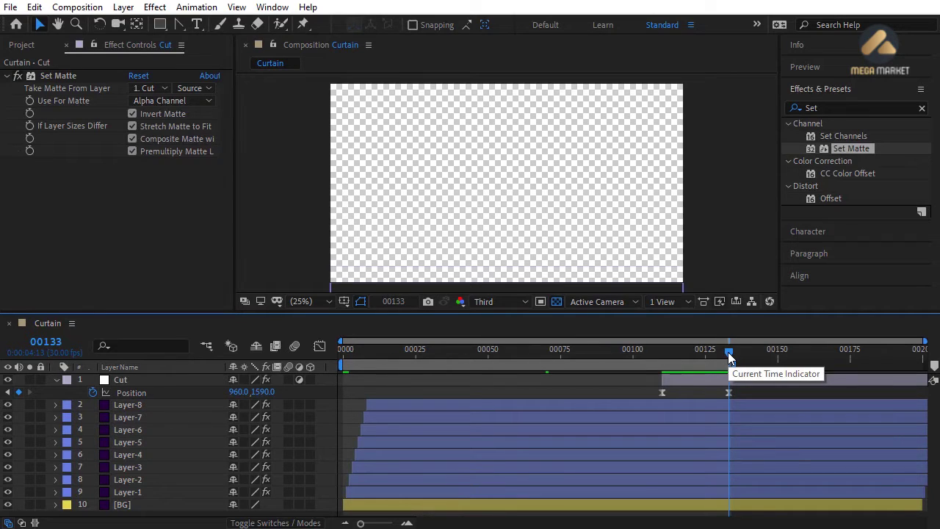
key(space)
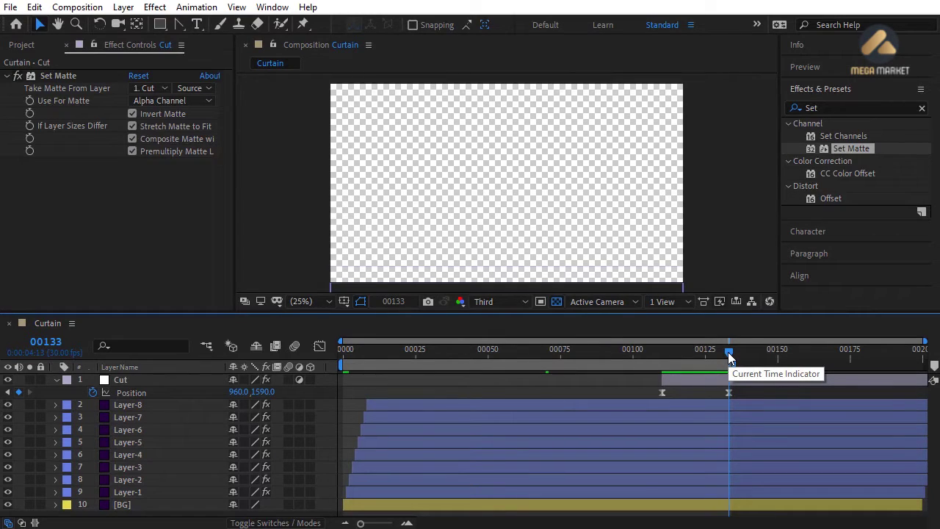
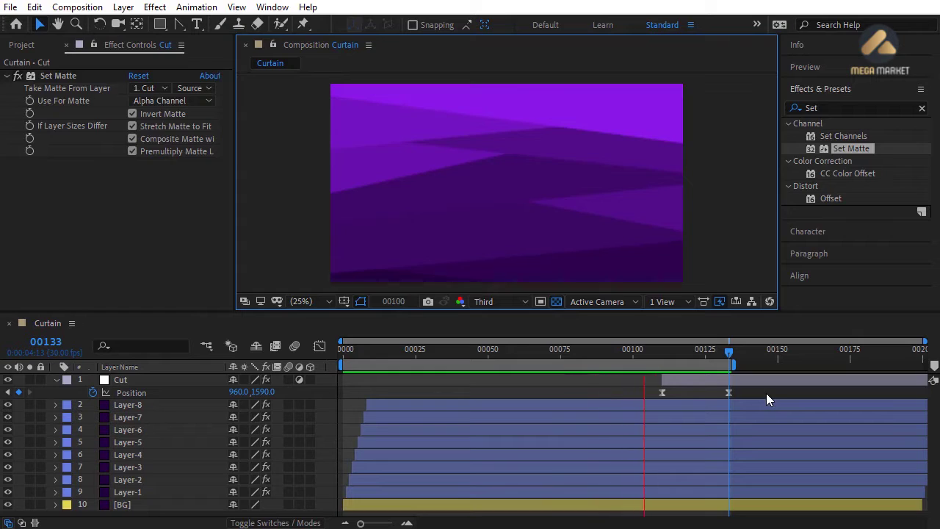
key(space)
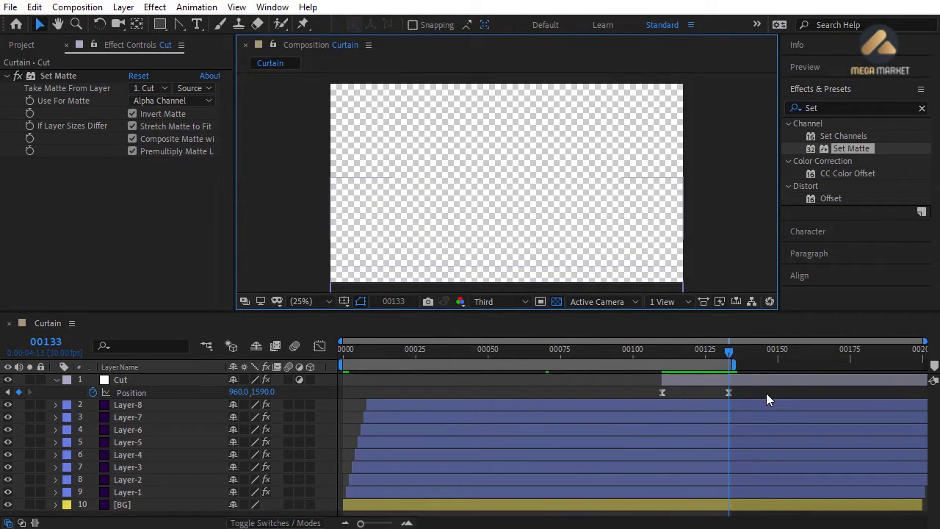
- Go to frame 68, collapse the Cut layer's properties, and add a null object named Control
click(547, 352)
drag(547, 353, 541, 353)
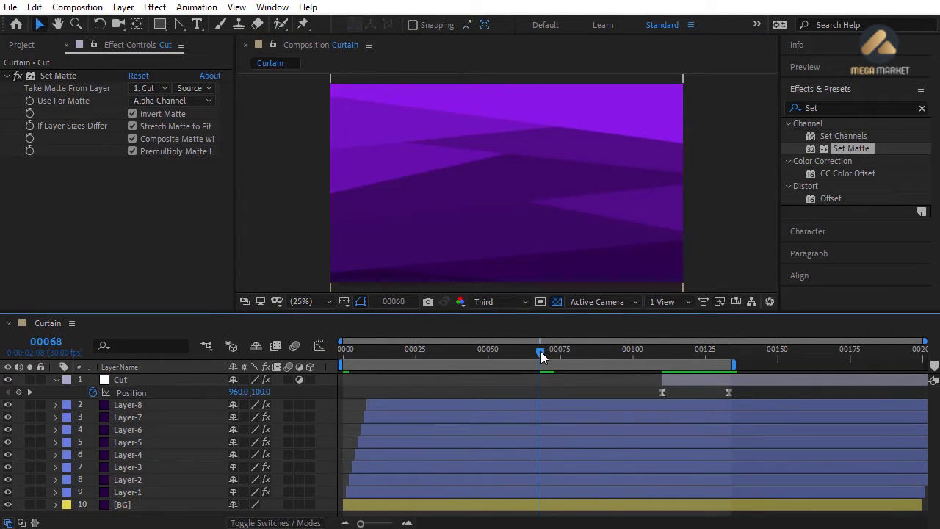
click(56, 380)
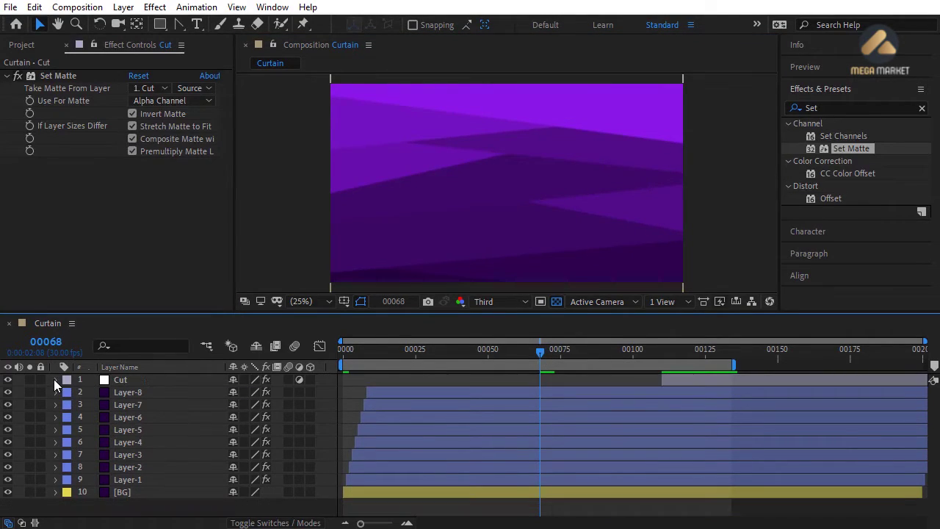
click(123, 7)
mouse_move(143, 24)
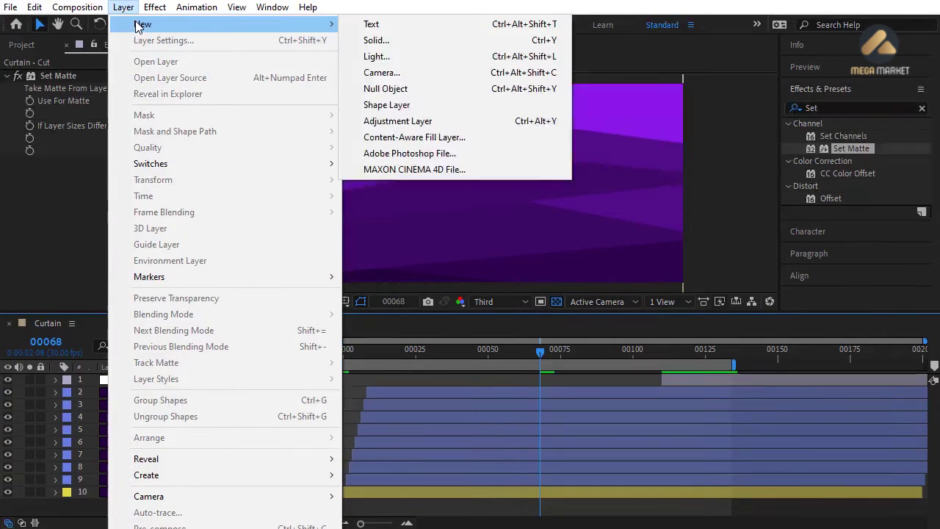
click(394, 90)
key(Return)
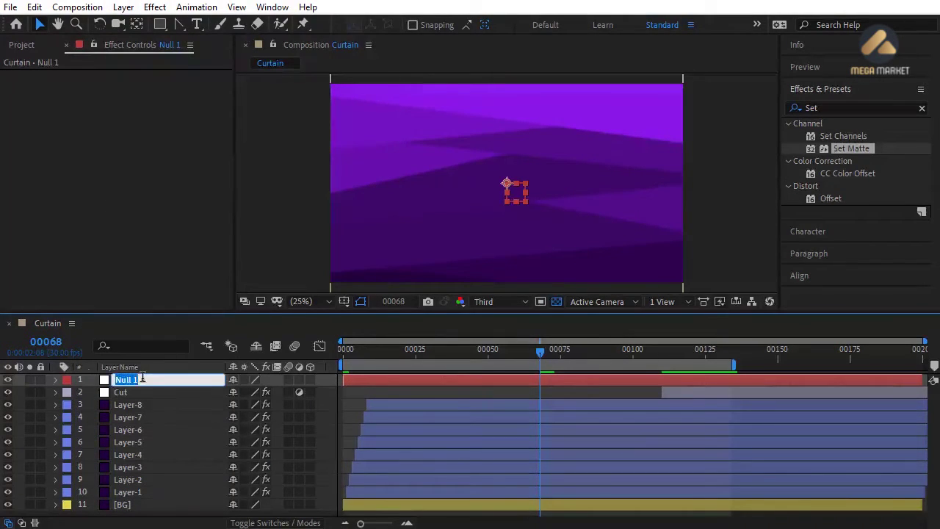
text(Control)
key(Return)
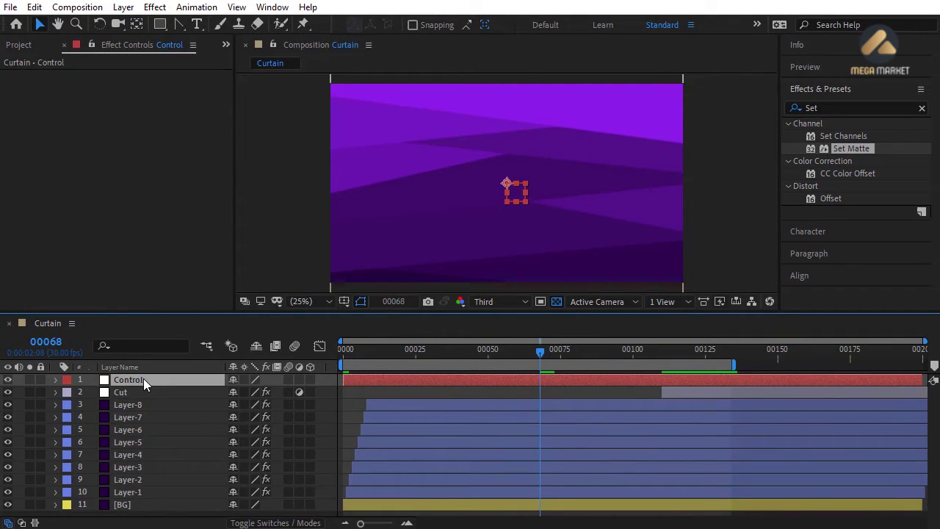
- Apply a Drop Shadow effect to Layer-8 and sample the curtain's dark purple as the shadow color
click(144, 405)
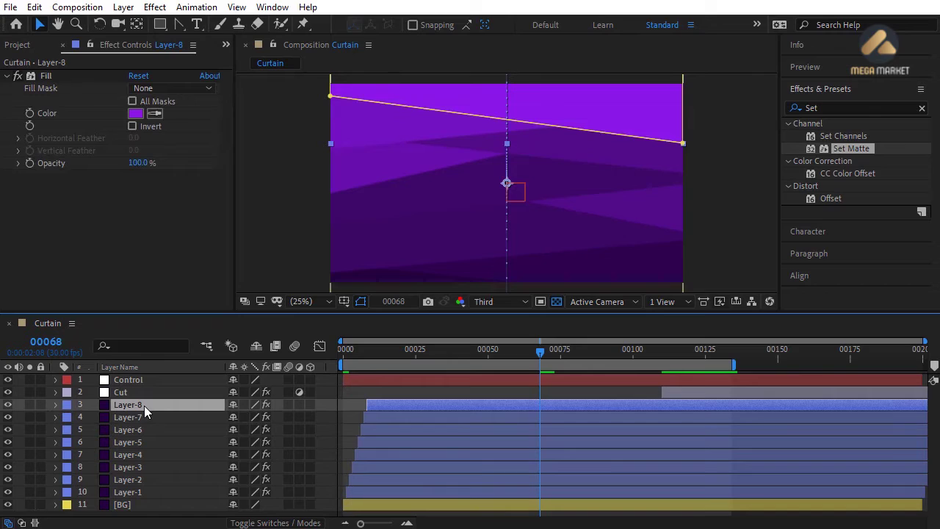
click(832, 108)
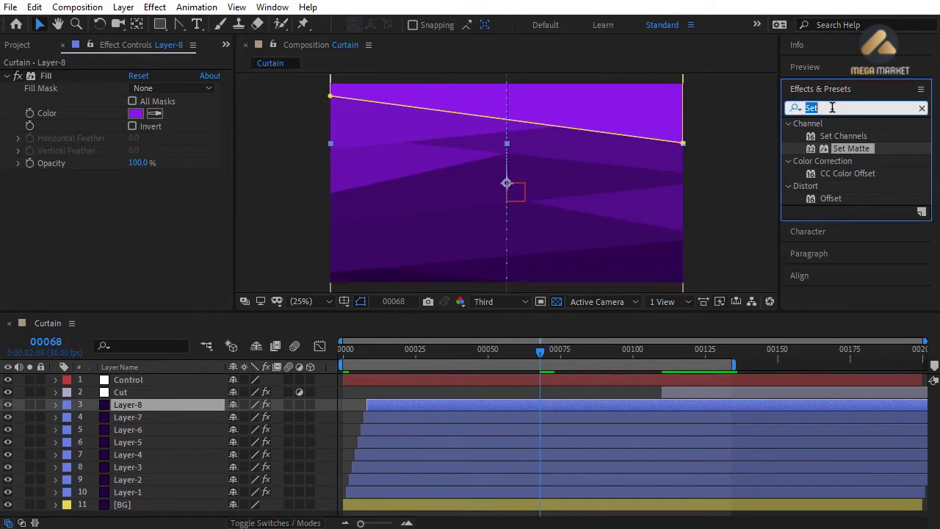
text(shadow)
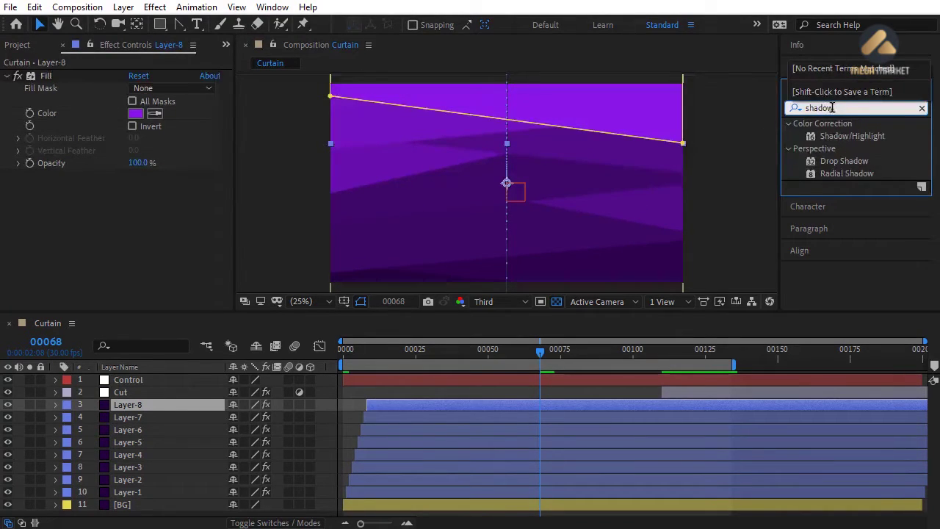
double_click(834, 157)
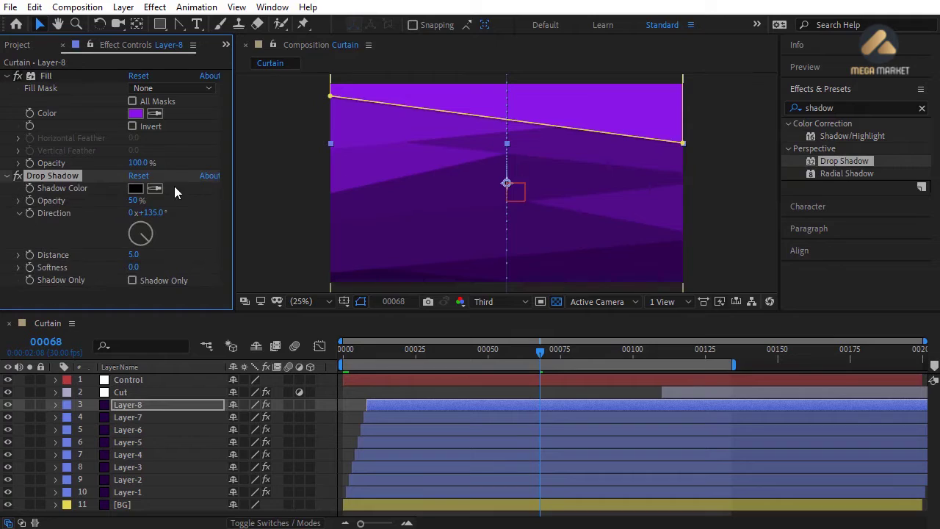
click(154, 188)
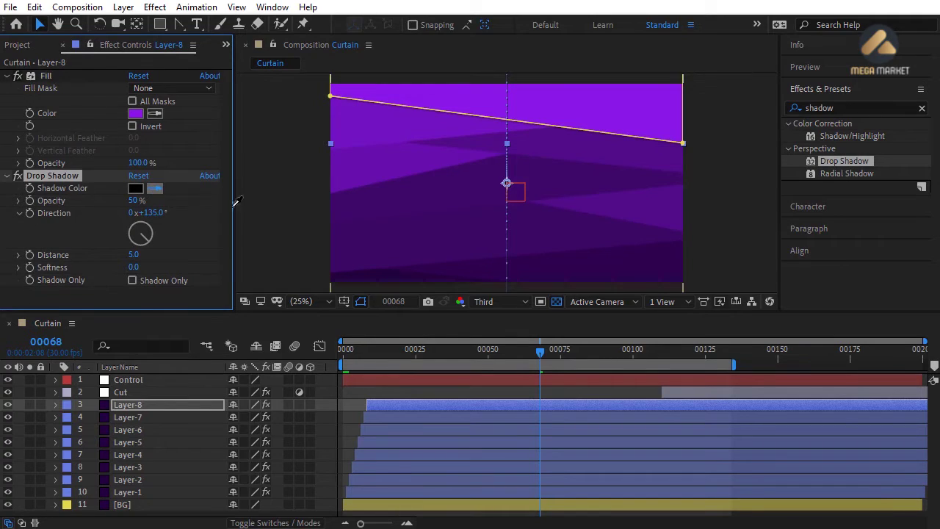
click(579, 268)
- Set Layer-8's Drop Shadow Distance to 50 and Softness to 150
drag(133, 254, 223, 269)
click(137, 254)
key(Return)
click(138, 268)
text(150)
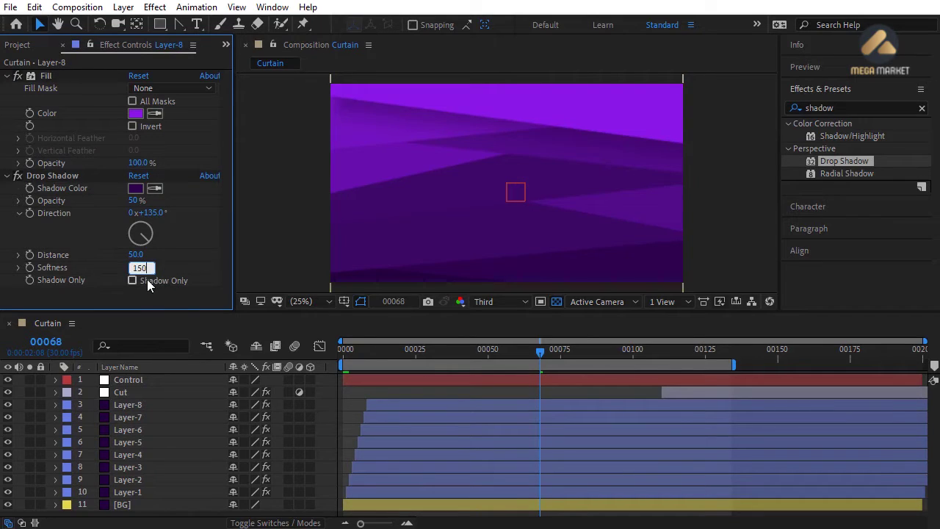
- Add a Slider Control to the Control null and rename it Shadow-Opacity
click(130, 378)
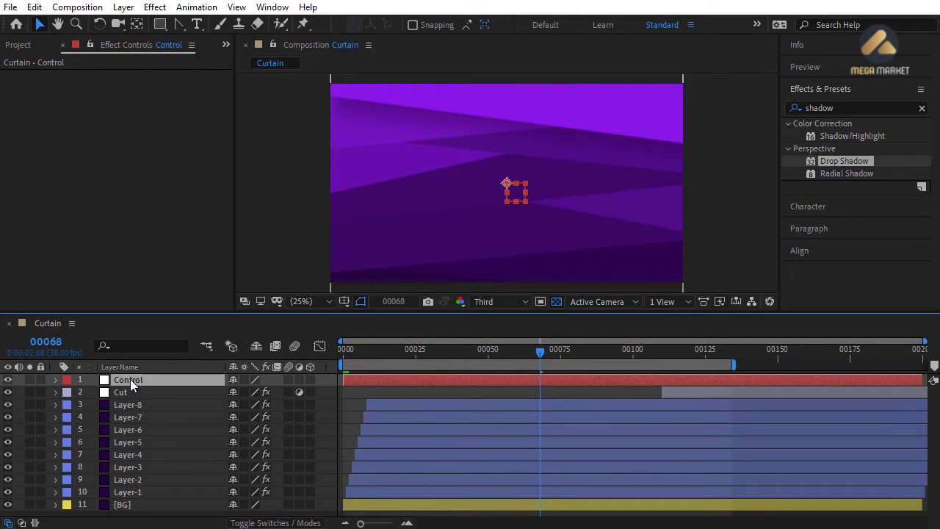
click(155, 7)
mouse_move(205, 211)
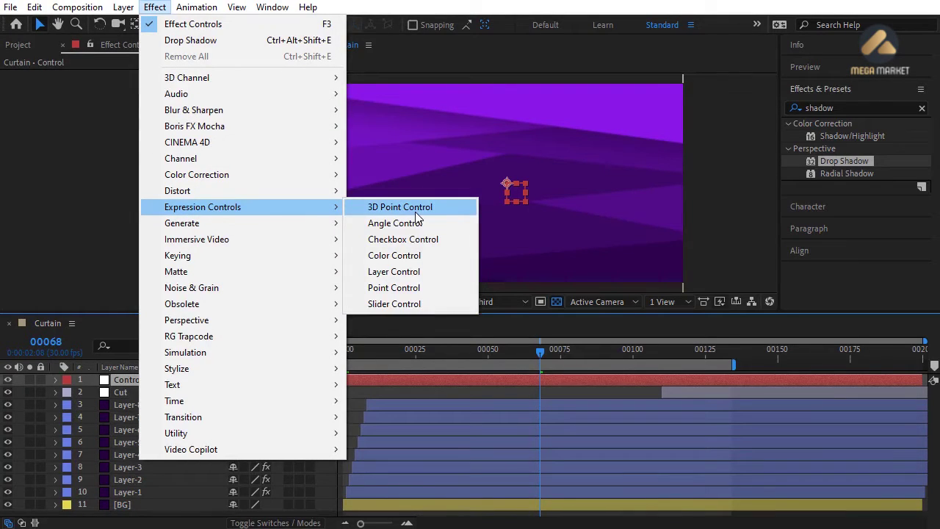
click(398, 303)
key(Return)
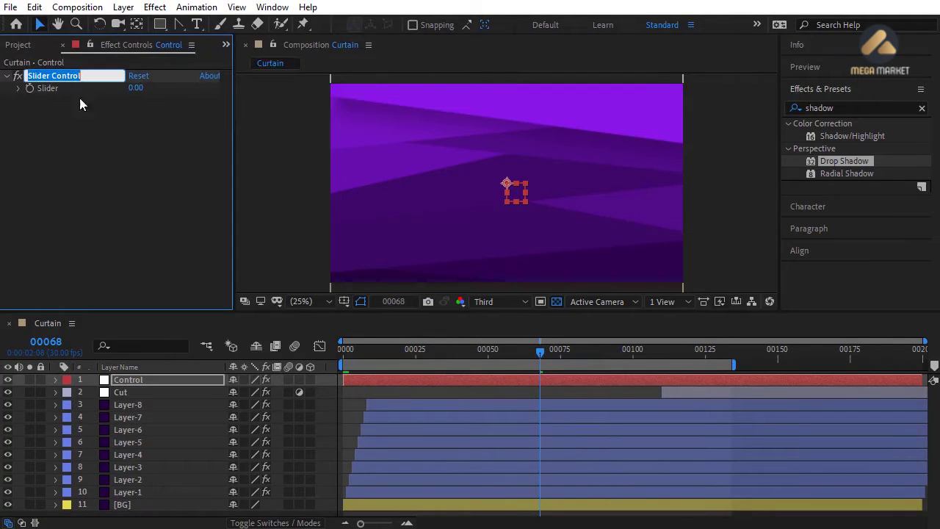
text(Shadow-Opacity)
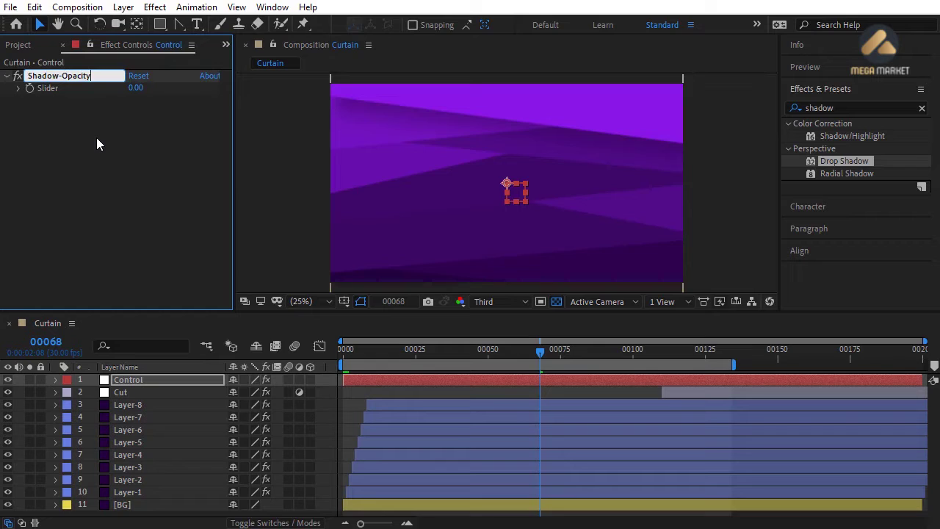
key(Return)
- Add a Color Control to the Control null and rename it Shadow-Color
click(155, 8)
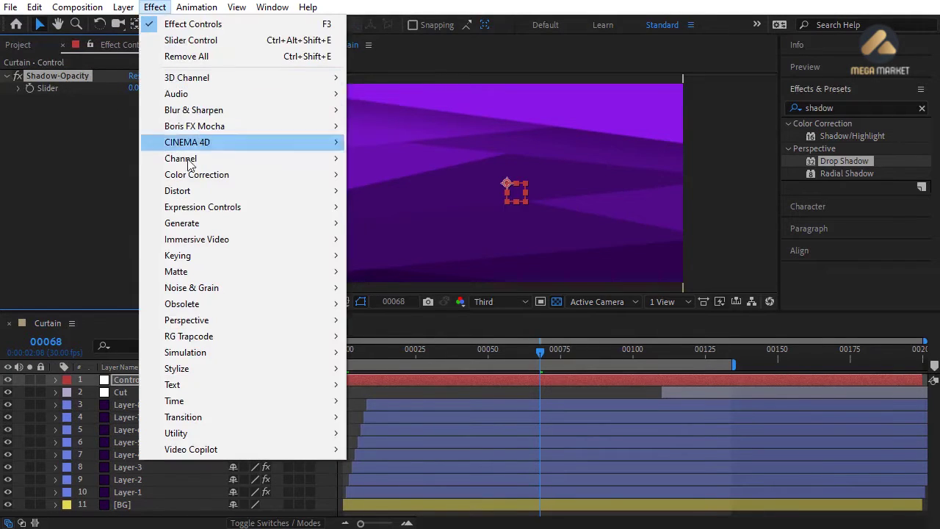
mouse_move(220, 205)
click(394, 254)
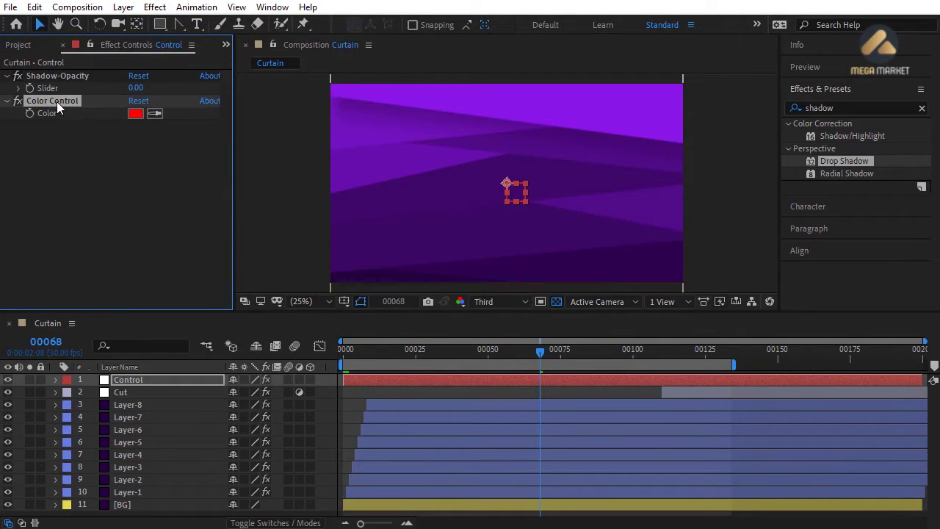
key(Return)
text(Shadow-Color)
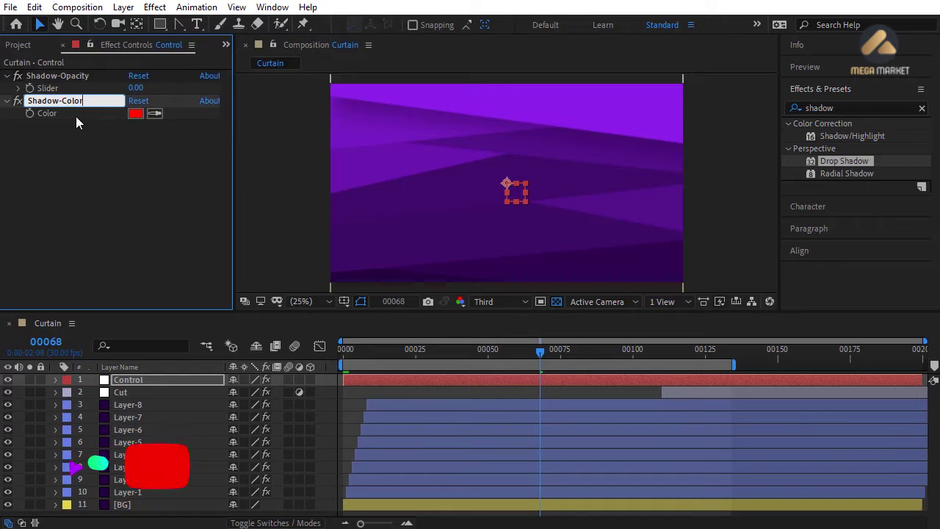
key(Return)
- Sample the curtain's dark purple as the Shadow-Color value, and lock the effect controls view to the Control null
click(154, 113)
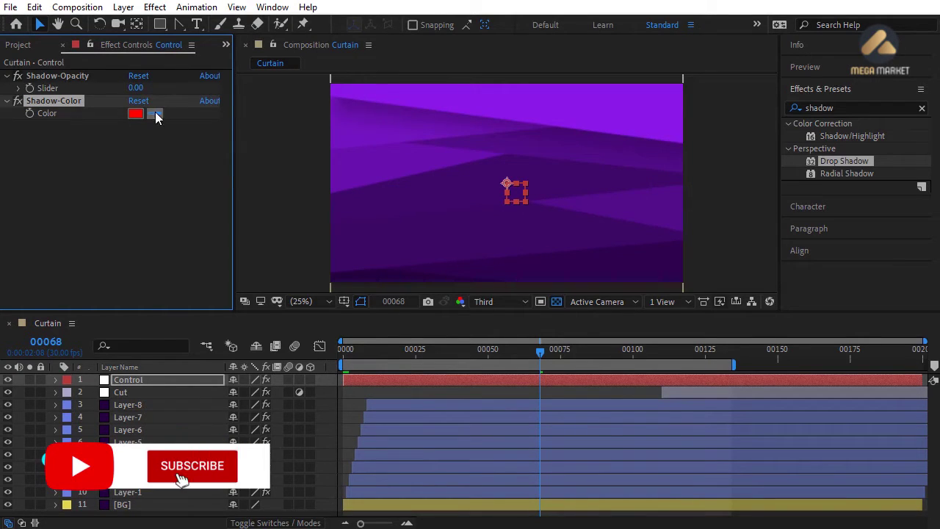
click(541, 271)
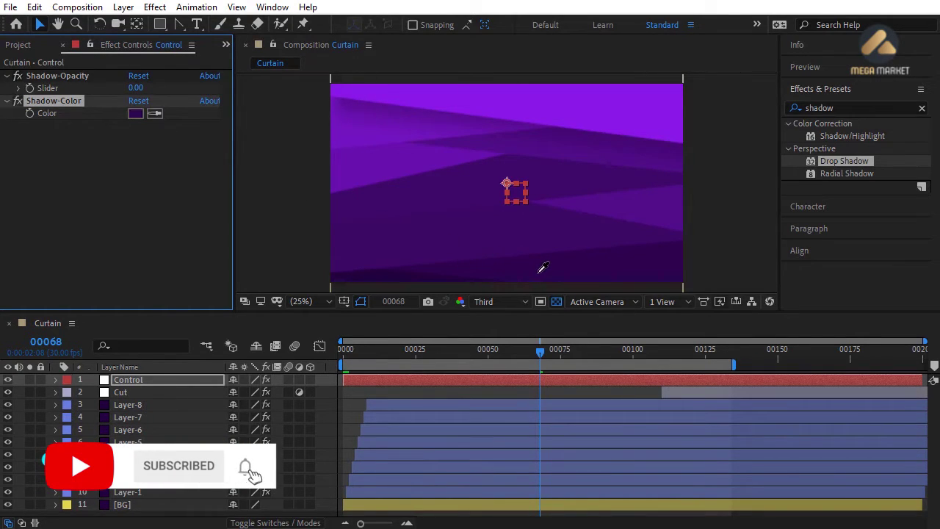
click(132, 177)
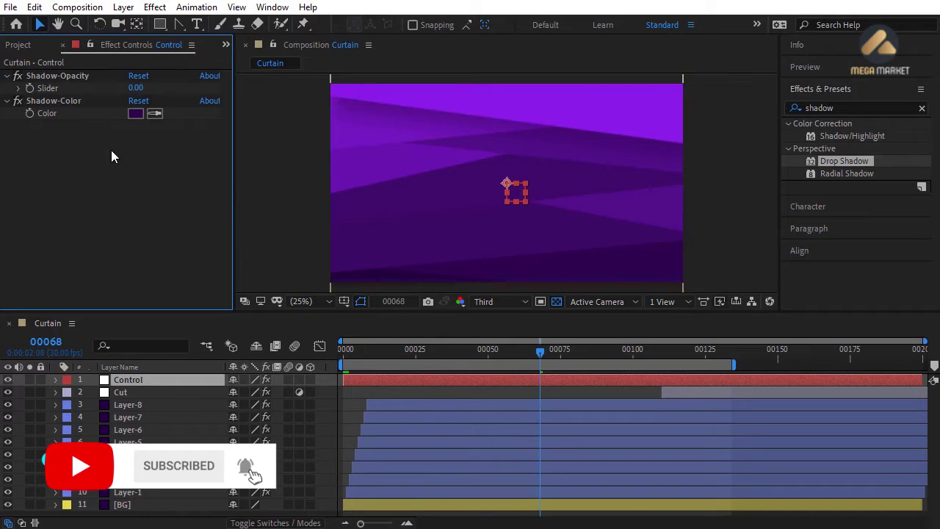
click(90, 46)
click(128, 405)
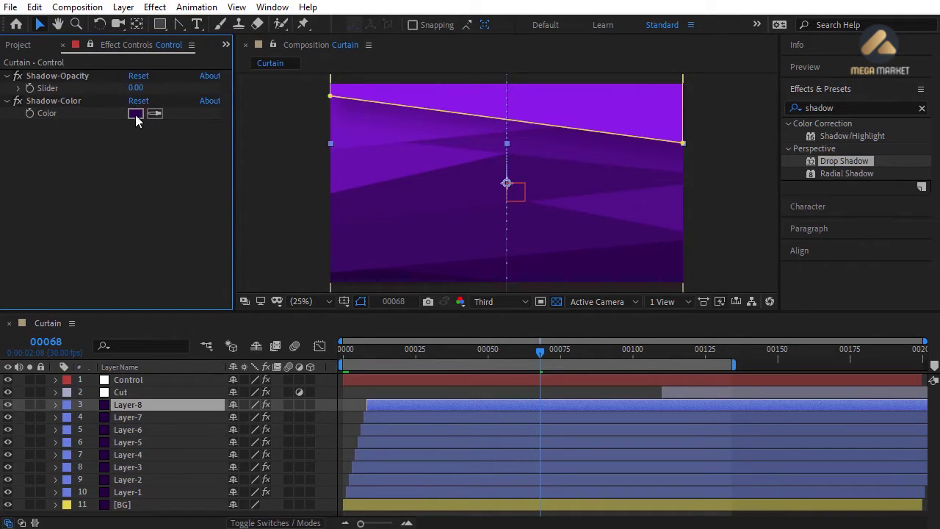
- Duplicate the Shadow-Opacity slider on the Control null and rename the copy Shadow-Softness
click(69, 76)
key(ctrl+d)
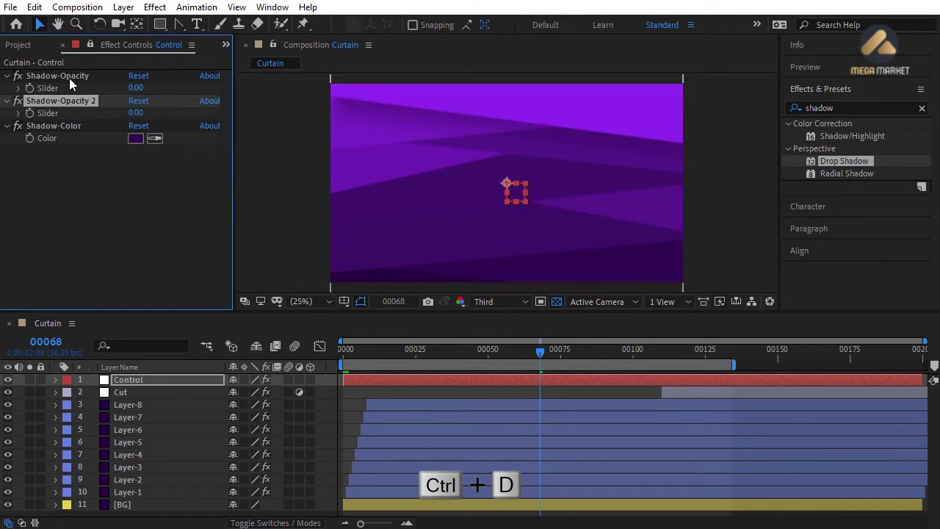
key(Return)
drag(62, 102, 114, 105)
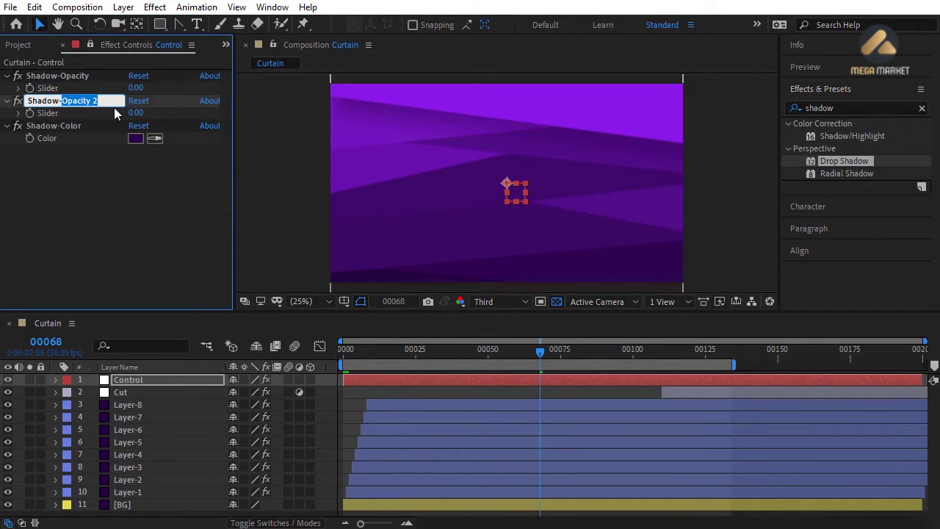
text(Softness)
key(Return)
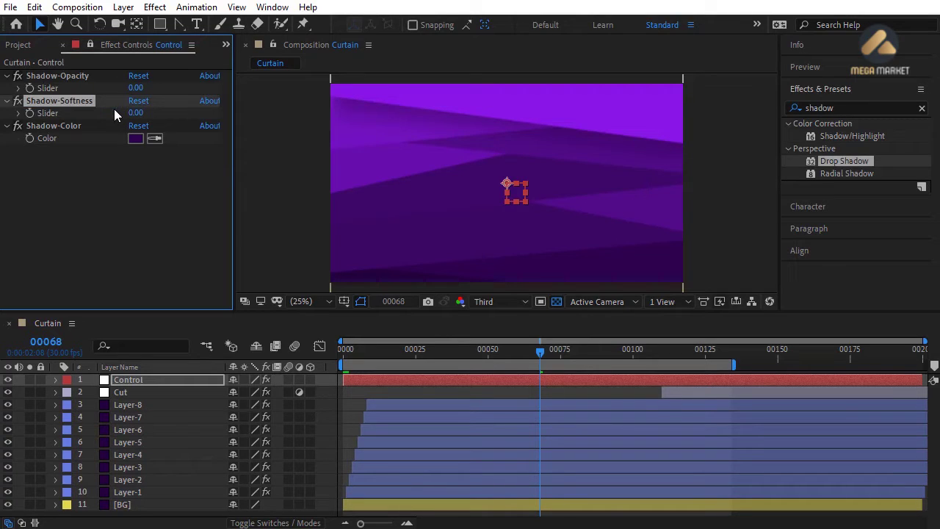
- Link Layer-8's Drop Shadow color by expression to the Control null's Shadow-Color control
click(133, 406)
key(e)
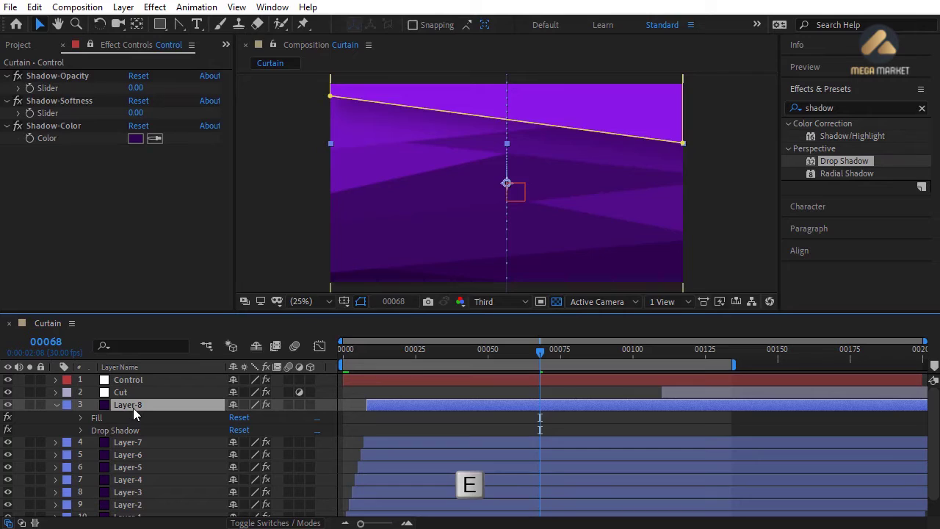
click(79, 430)
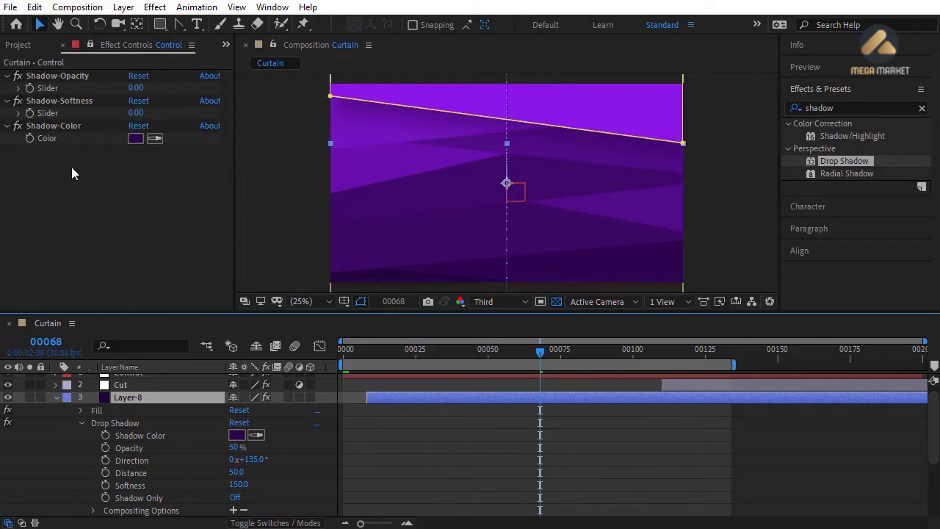
alt+click(105, 439)
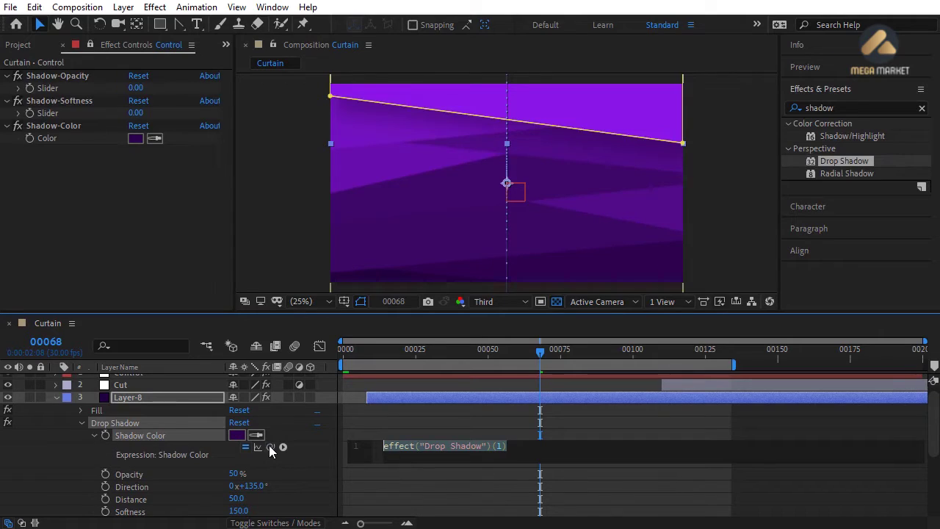
mouse_move(270, 446)
mouse_down()
mouse_move(241, 421)
mouse_move(103, 163)
mouse_move(74, 144)
mouse_up()
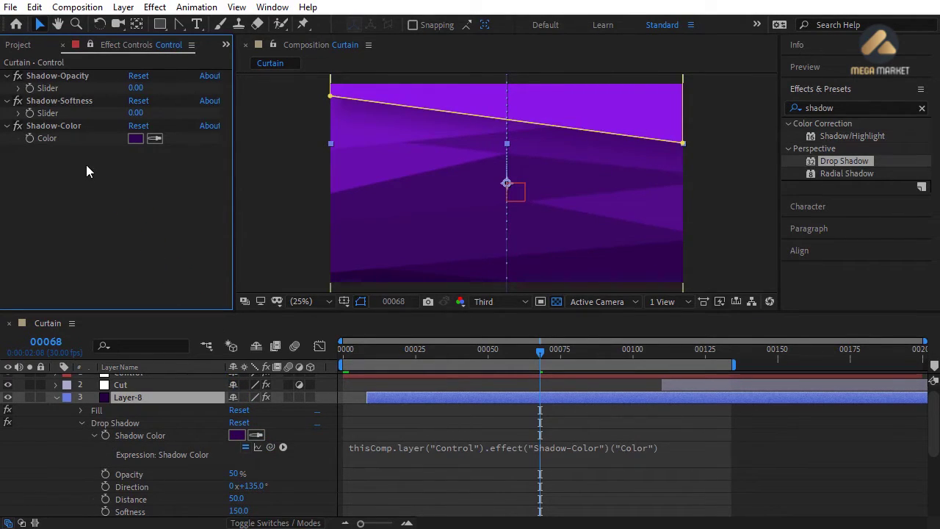
click(93, 436)
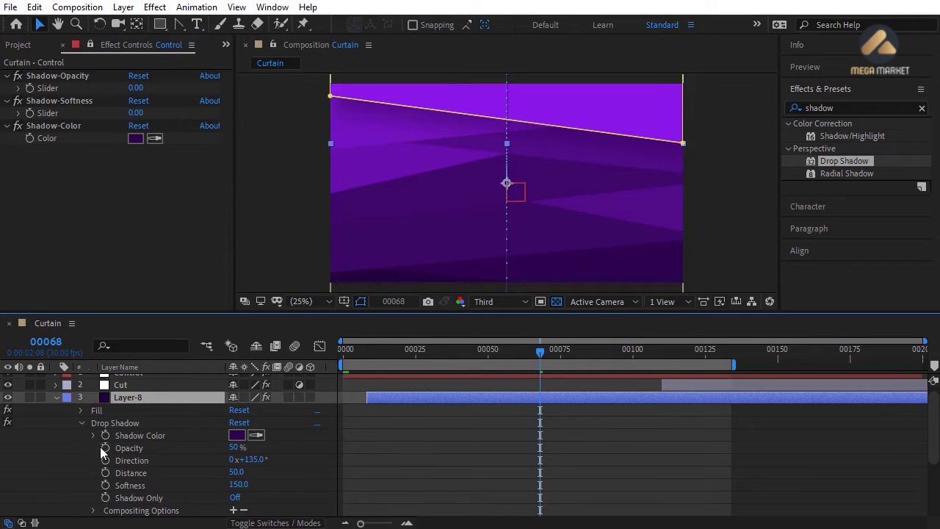
- Link Layer-8's Drop Shadow Opacity by expression to the Control null's Shadow-Opacity slider
alt+click(106, 448)
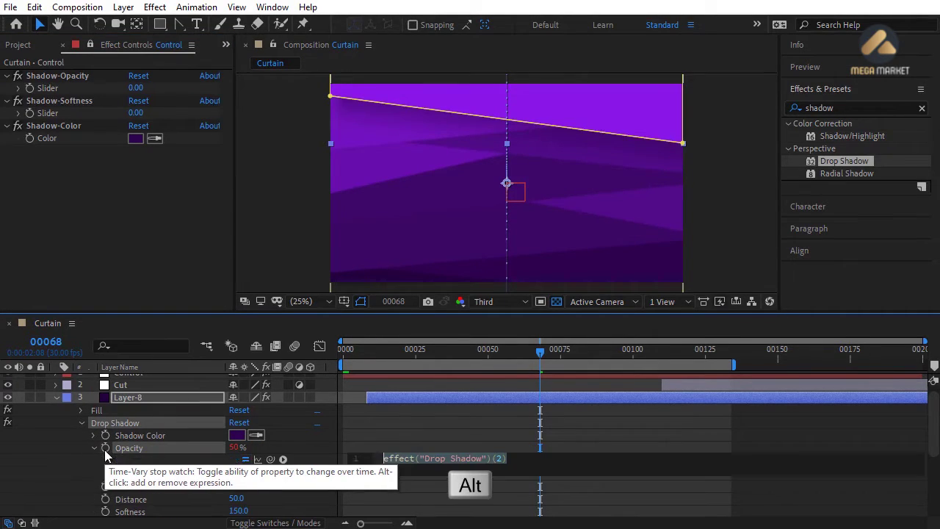
drag(270, 460, 66, 88)
click(95, 189)
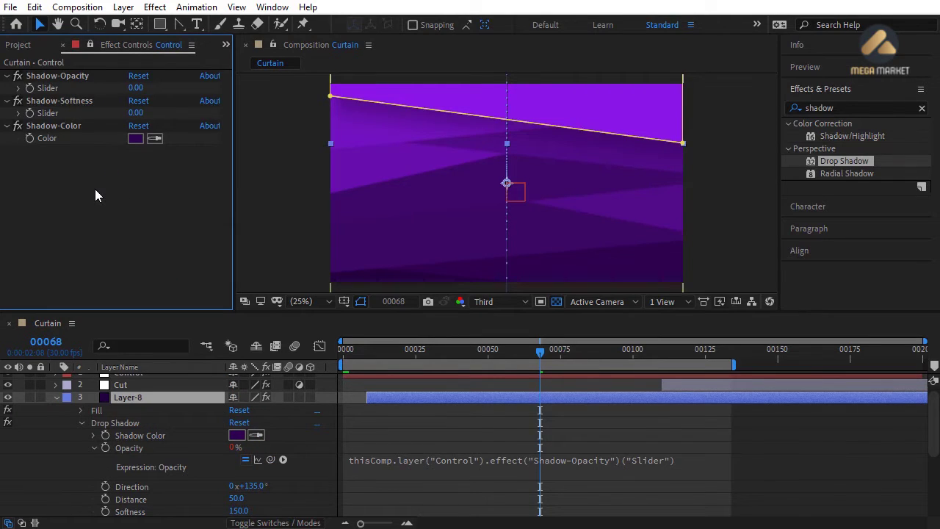
click(93, 447)
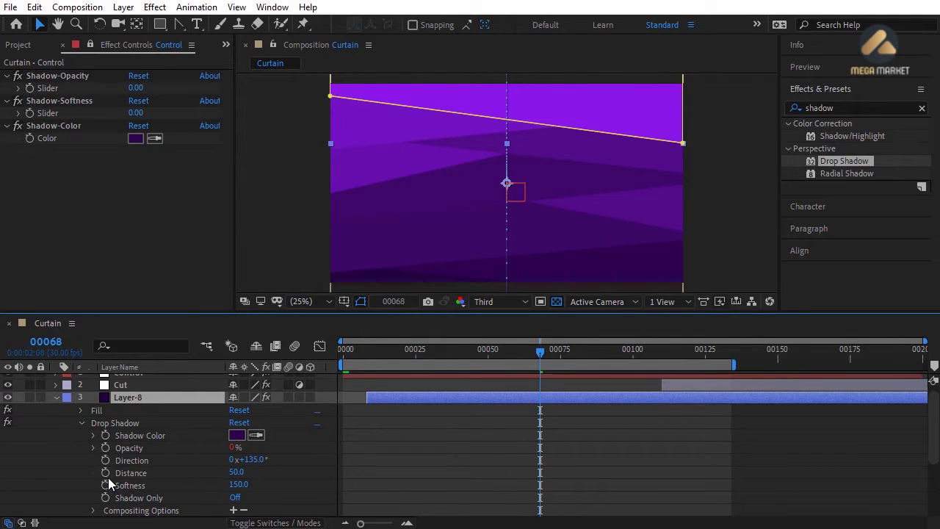
- Duplicate the Shadow-Softness slider, rename the copy Shadow-Distance, and move it above Shadow-Softness
click(67, 102)
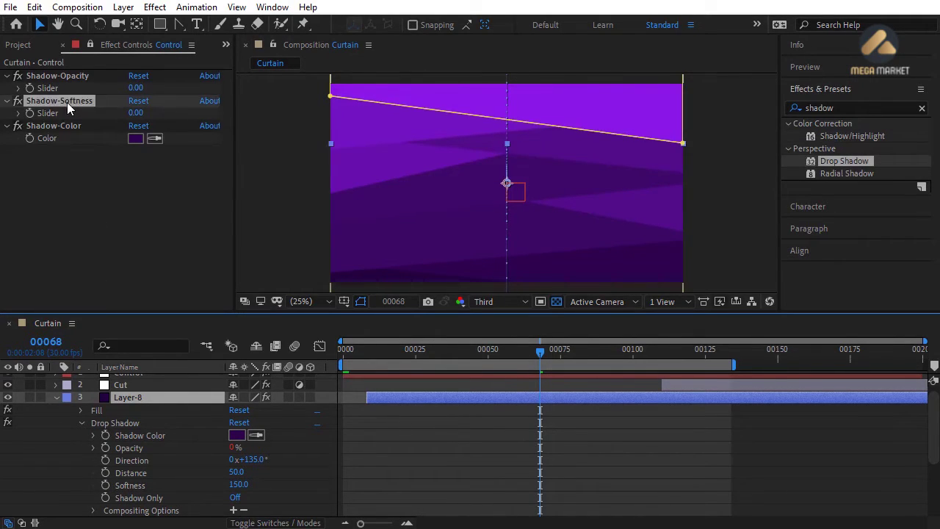
key(ctrl+d)
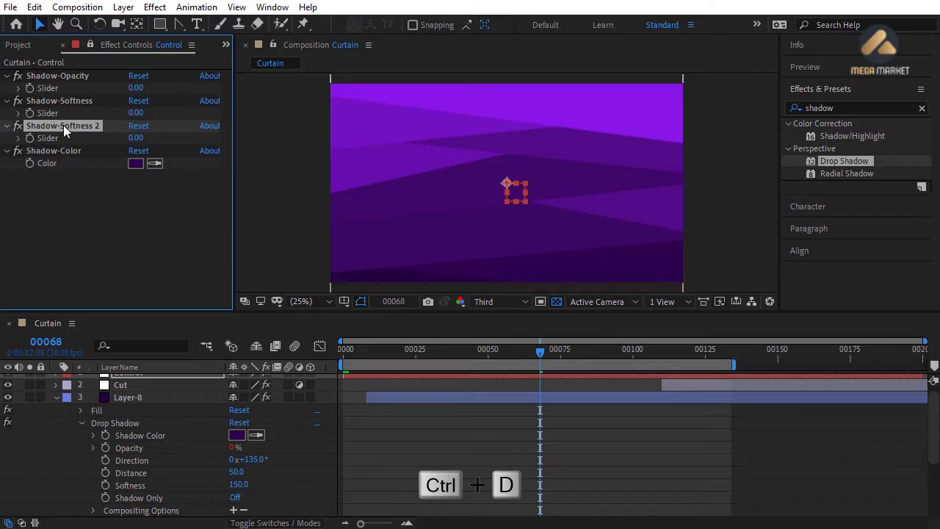
key(Return)
drag(71, 126, 119, 141)
text(Di)
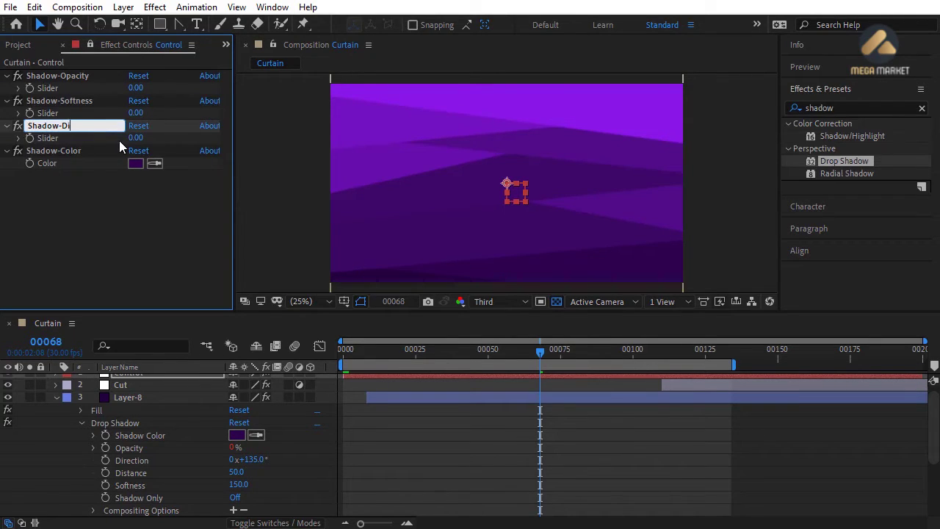
text(stance)
key(Return)
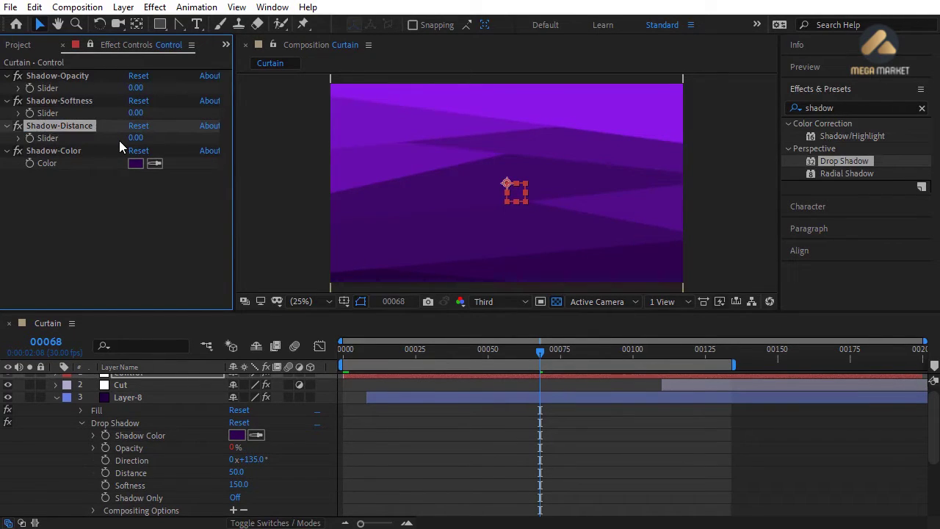
drag(83, 127, 83, 97)
- Link Layer-8's Drop Shadow Distance by expression to the Control null's Shadow-Distance slider
alt+click(105, 472)
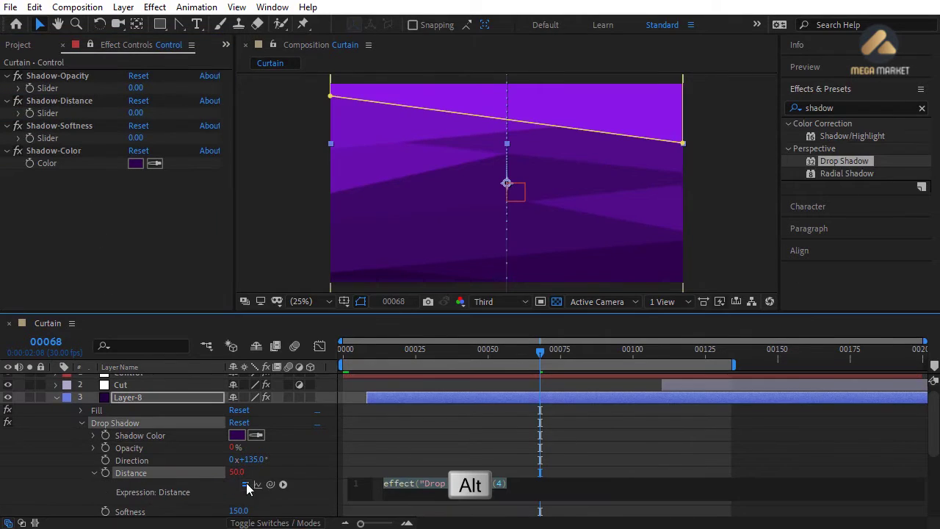
drag(270, 484, 72, 114)
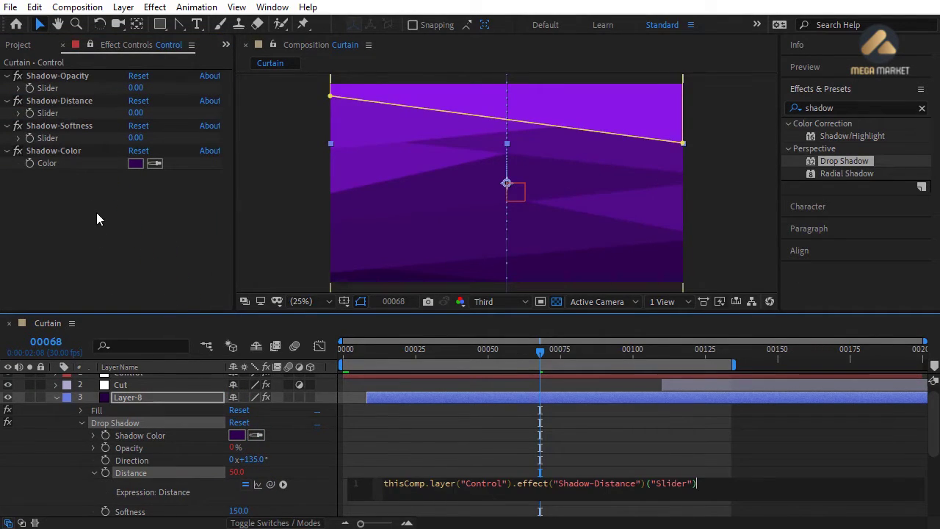
click(96, 212)
click(94, 473)
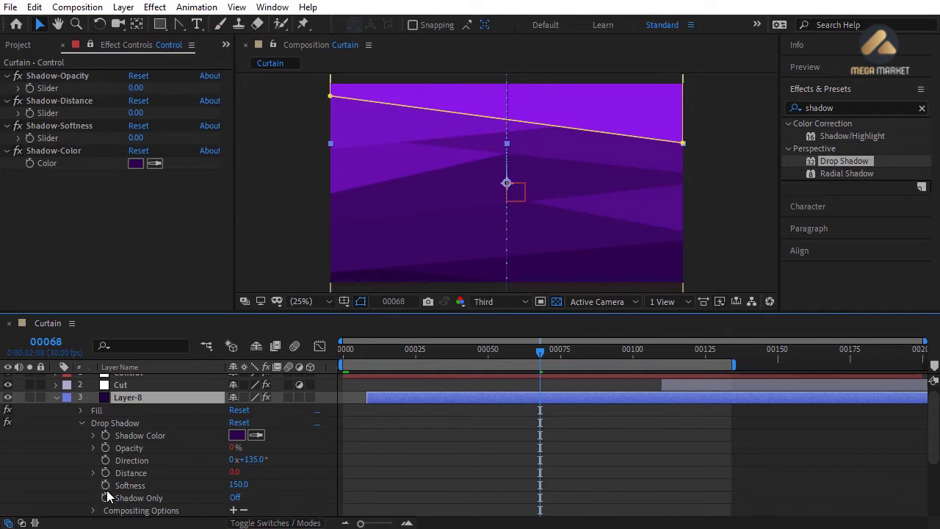
- Link Layer-8's Drop Shadow Softness by expression to the Control null's Shadow-Softness slider
alt+click(105, 484)
drag(270, 501, 72, 138)
click(87, 205)
- Set the Control null's Shadow-Opacity to 50, Shadow-Distance to 50, and Shadow-Softness to 150
click(135, 88)
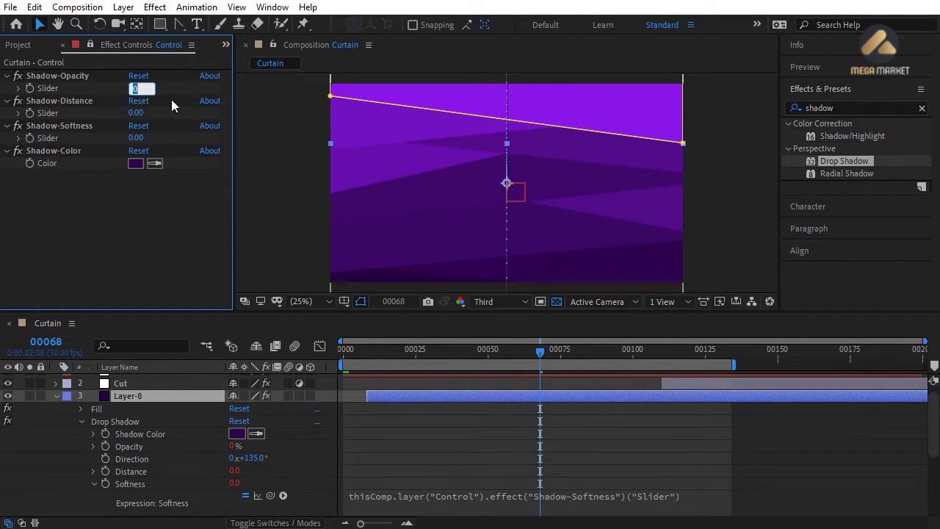
text(50)
key(Return)
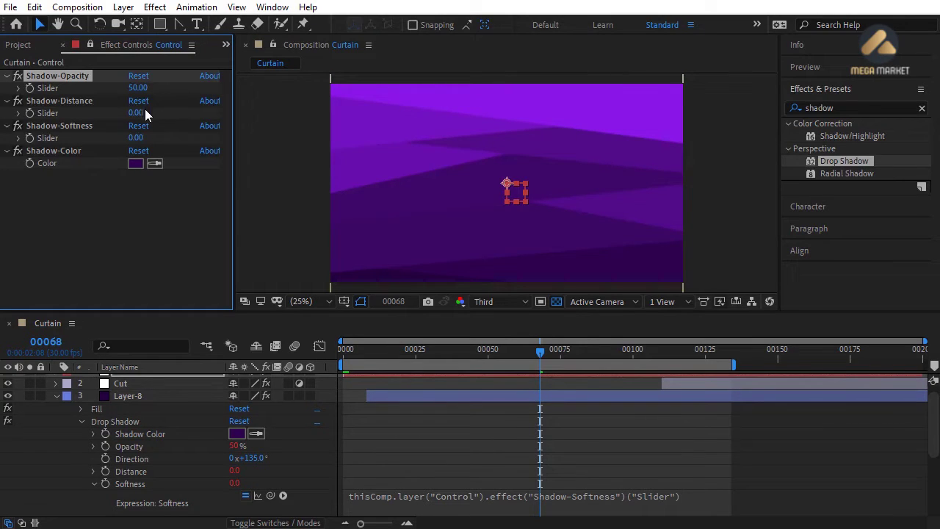
click(146, 113)
text(50)
key(Return)
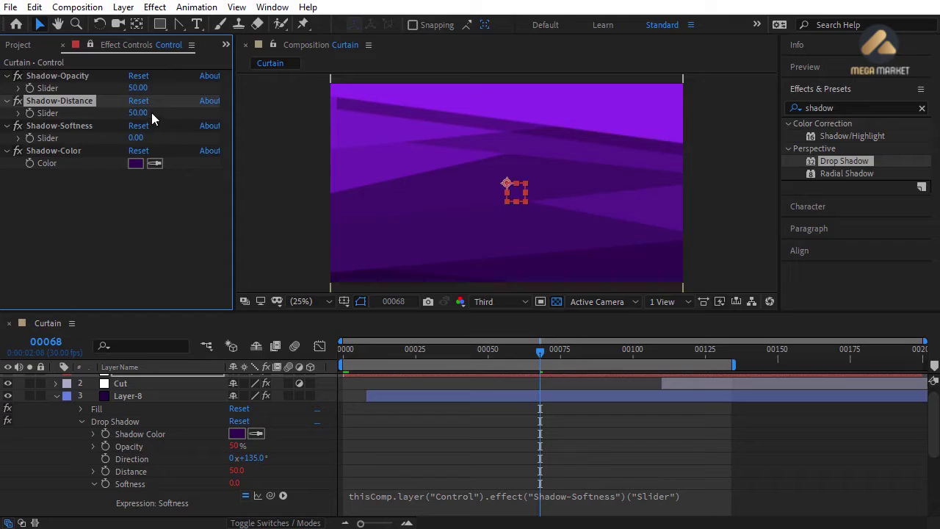
click(137, 138)
text(15)
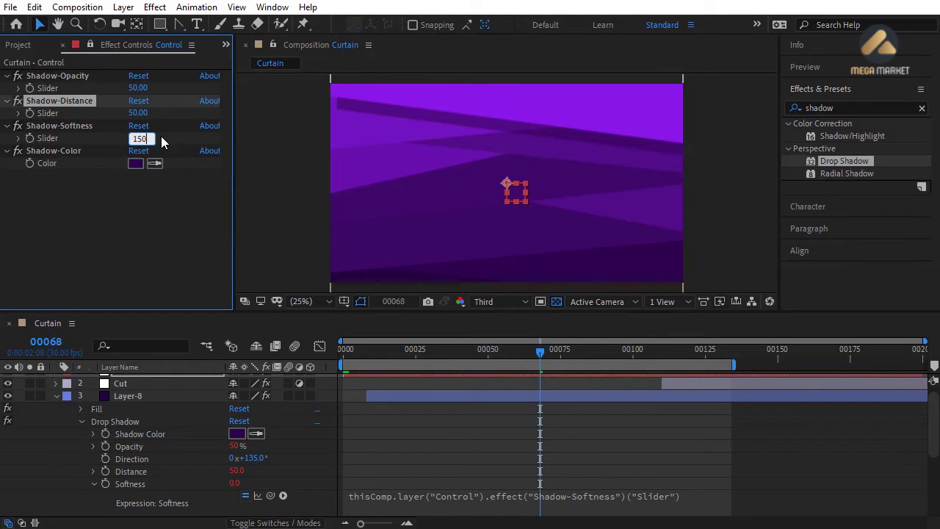
text(0)
key(Return)
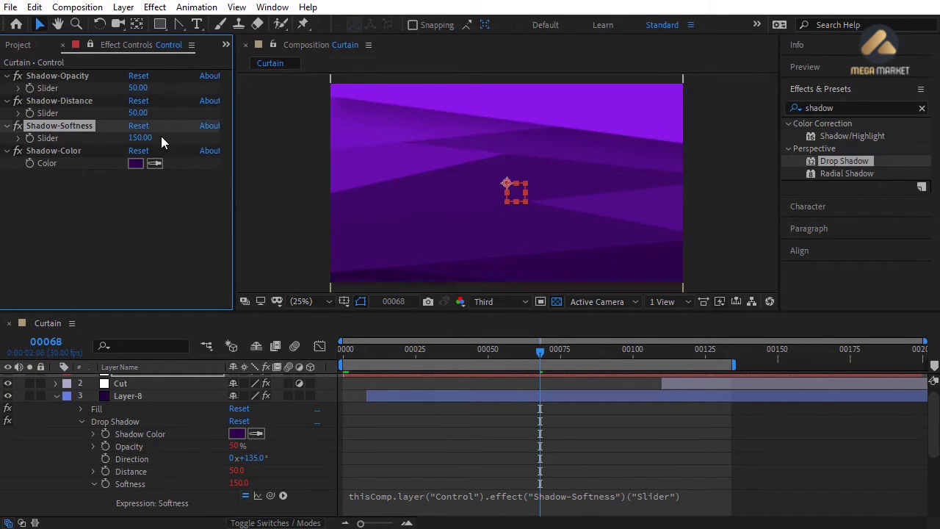
- Set the Shadow-Softness slider to 0 to expose the shadow's hard edge at the curtain's side
click(140, 138)
text(0)
key(Return)
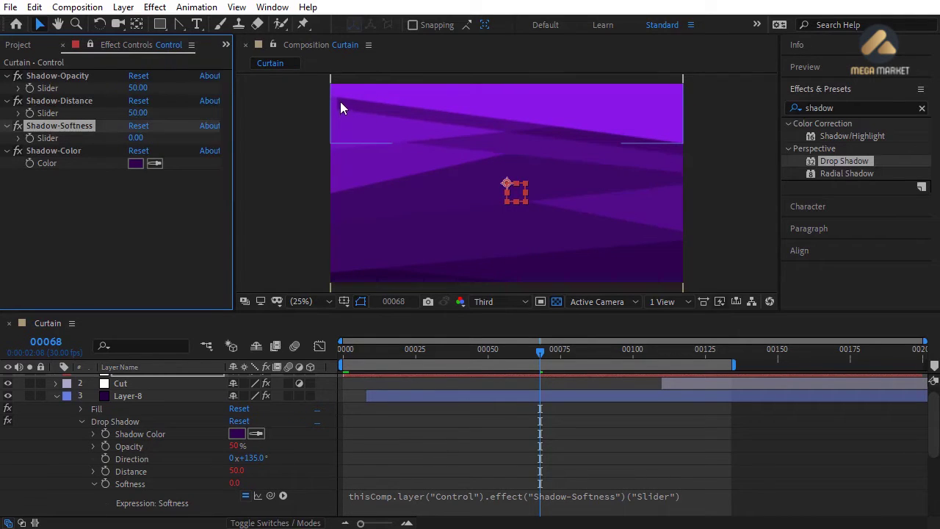
- Set the horizontal scale of Layer-1 through Layer-8 to 105%, keeping their vertical scale at 200%
click(56, 395)
click(134, 405)
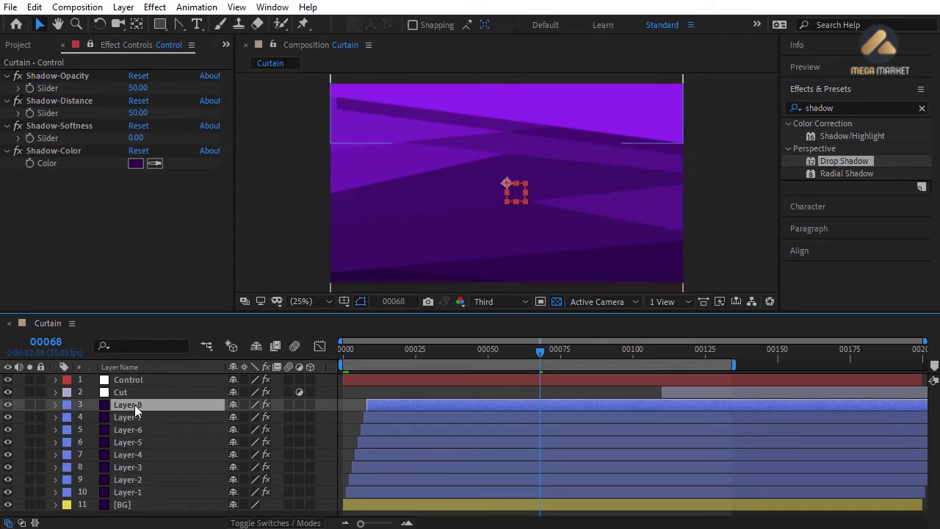
shift+click(149, 490)
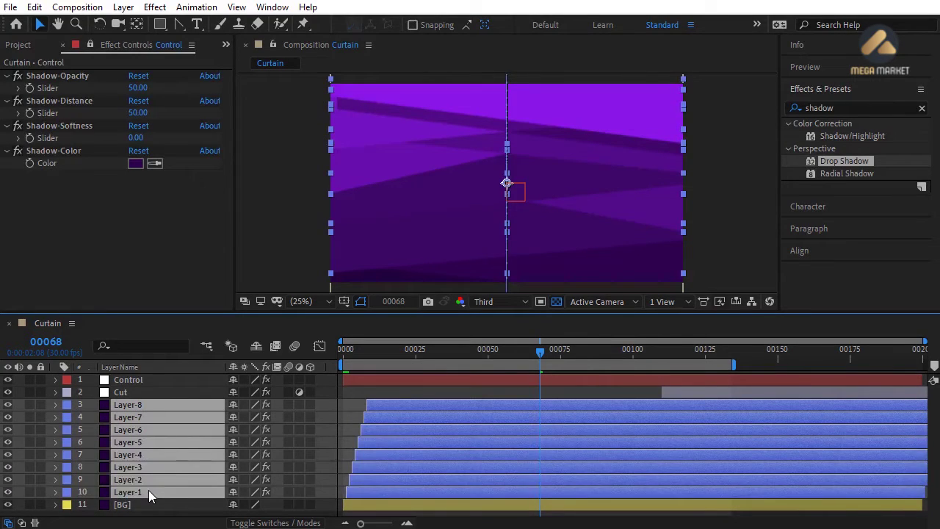
key(s)
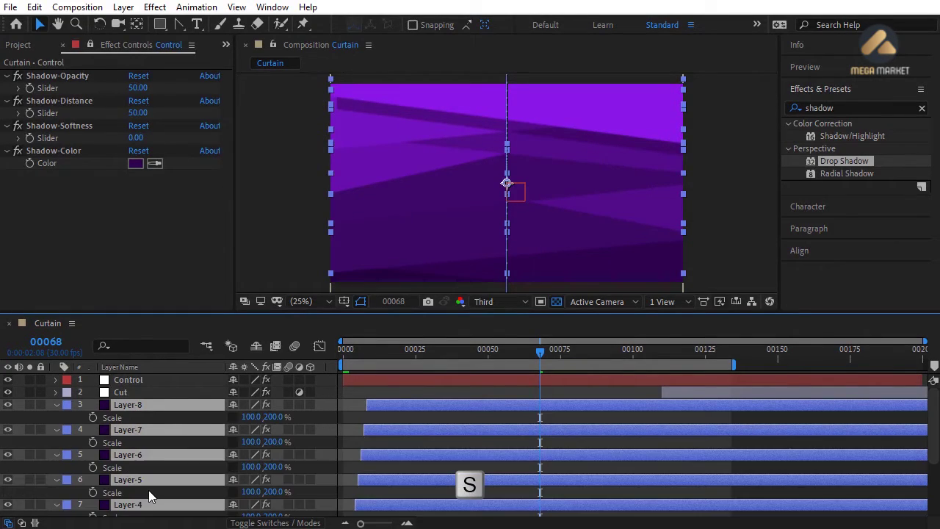
click(251, 417)
text(105)
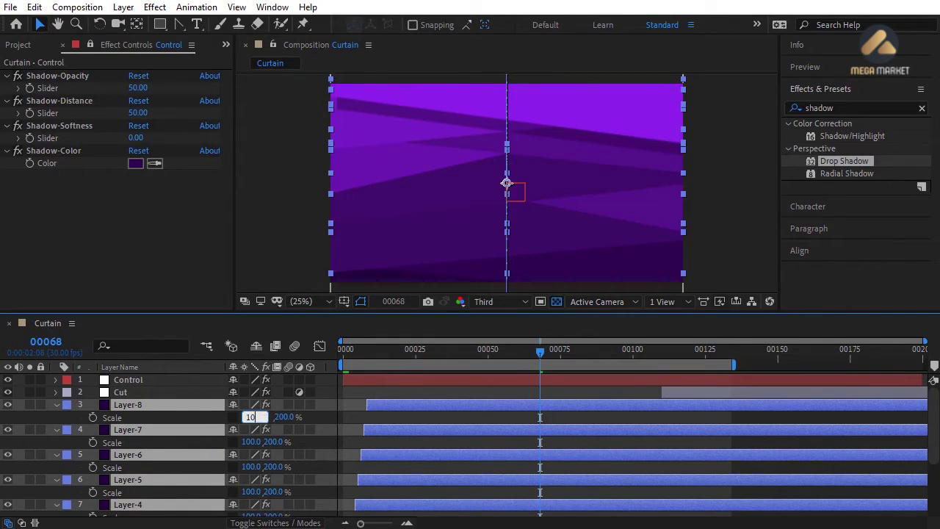
key(Return)
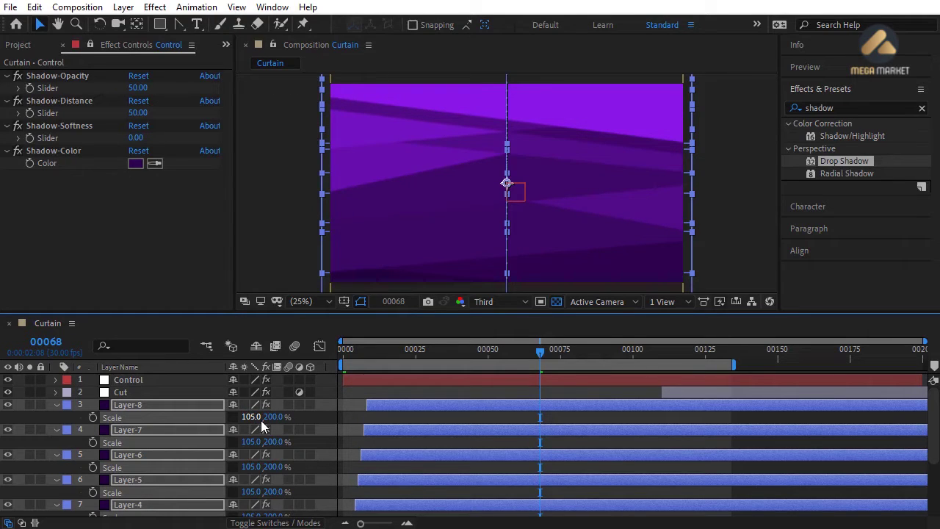
click(57, 406)
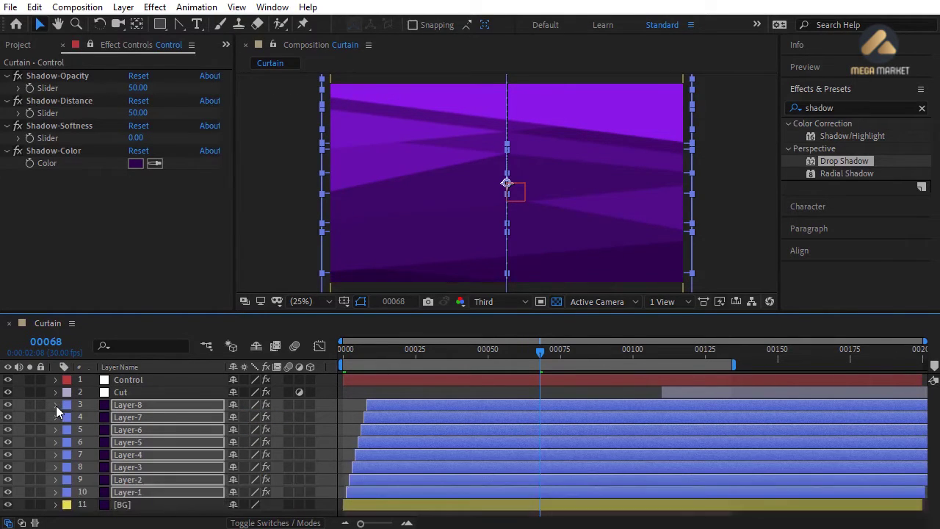
click(317, 409)
- Copy Layer-8's Drop Shadow effect with its expressions onto Layer-7 through Layer-1
click(145, 405)
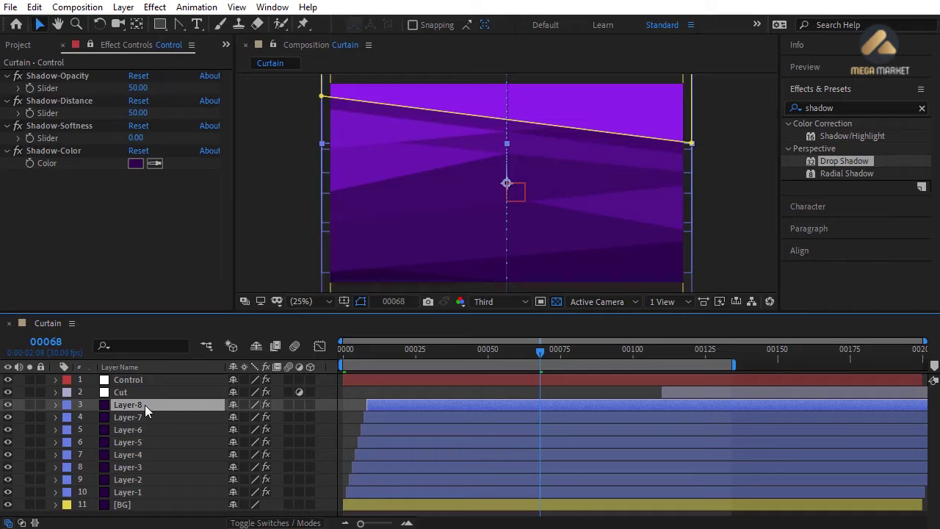
key(e)
click(123, 433)
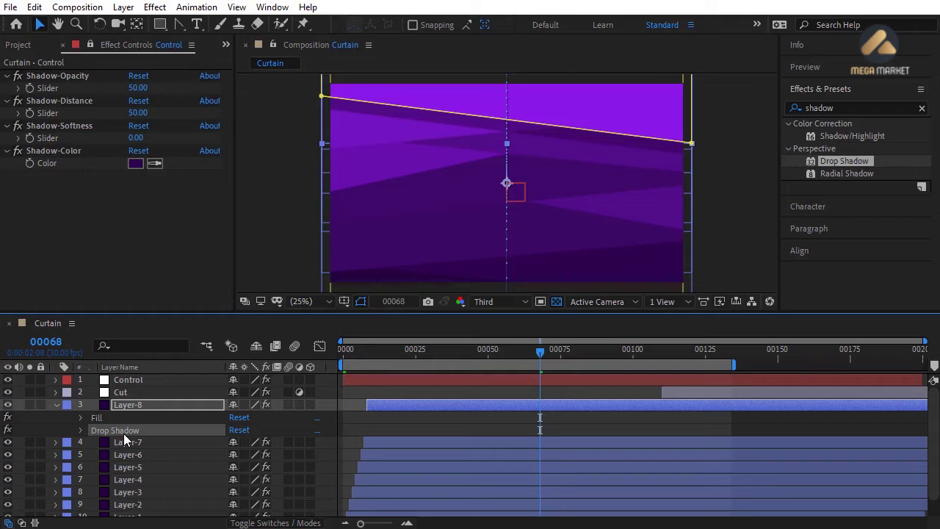
click(35, 7)
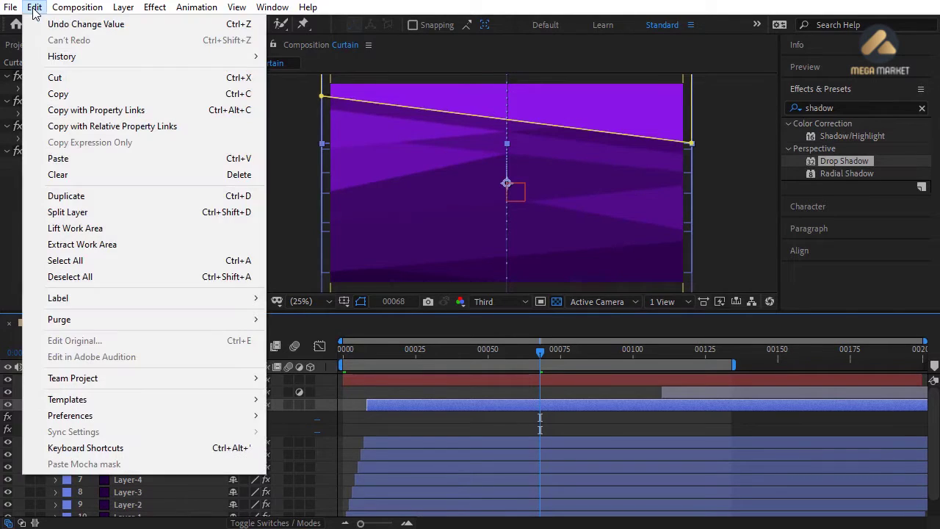
click(65, 79)
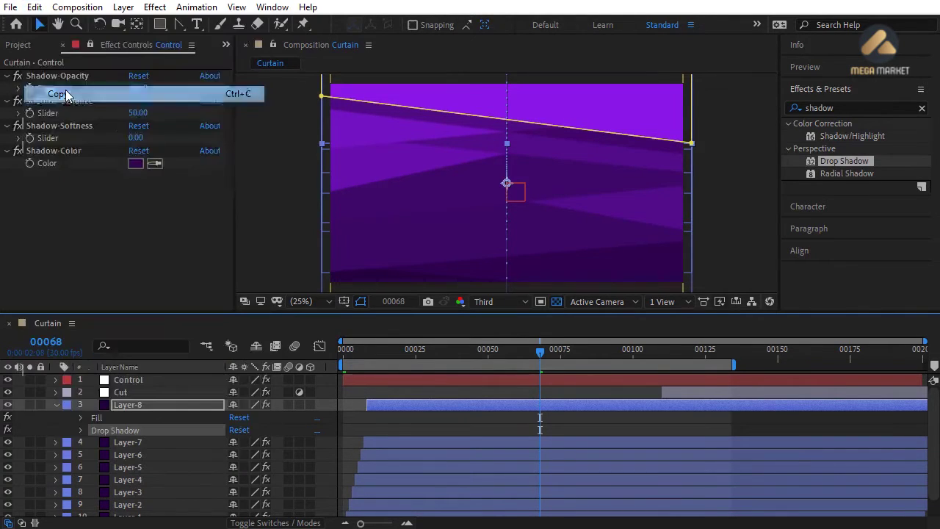
click(56, 404)
click(131, 418)
shift+click(135, 490)
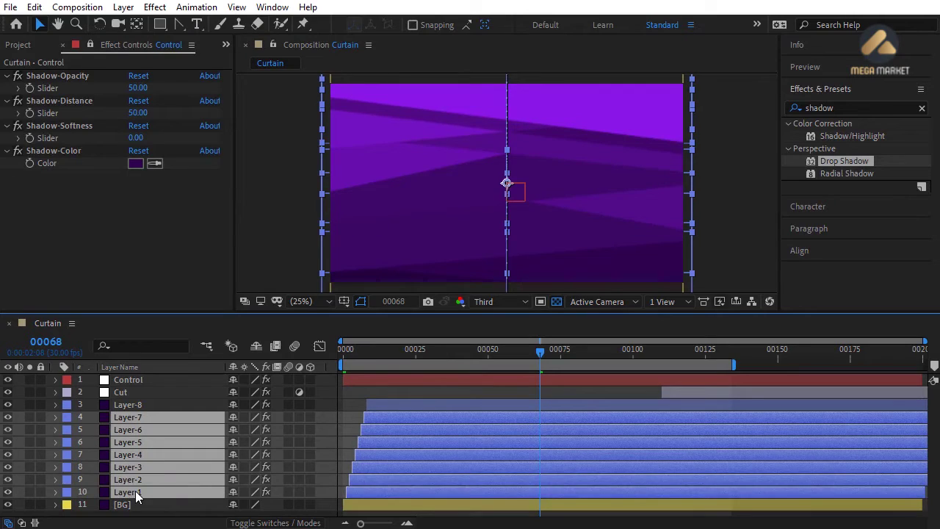
click(35, 6)
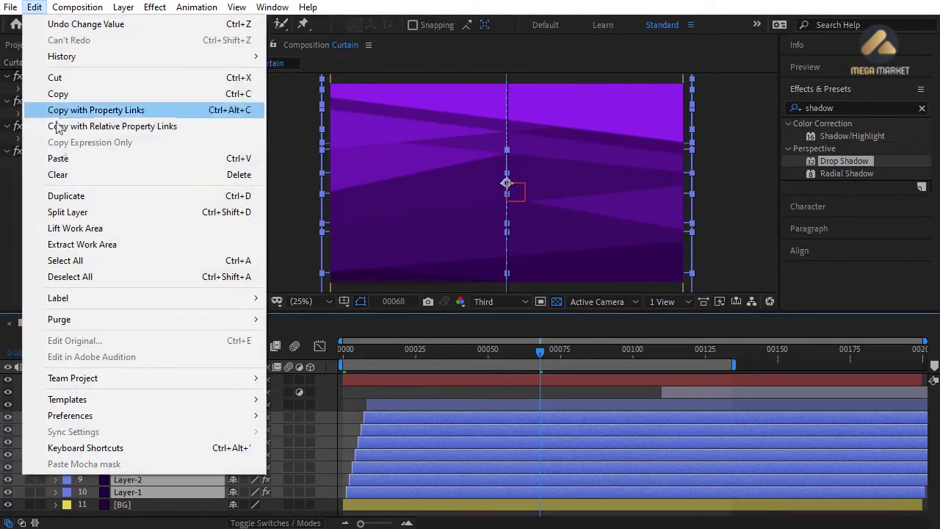
click(59, 158)
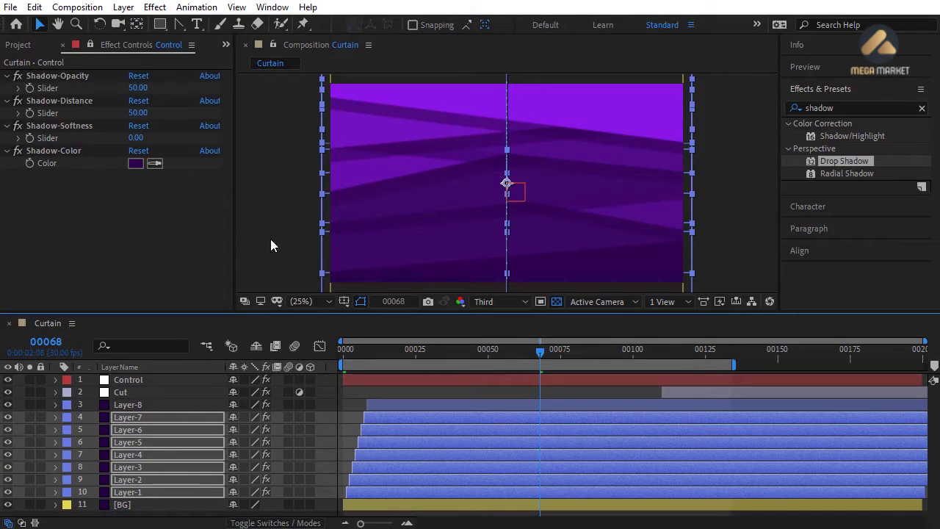
- Set the Control null's Shadow-Softness slider to 150
click(150, 201)
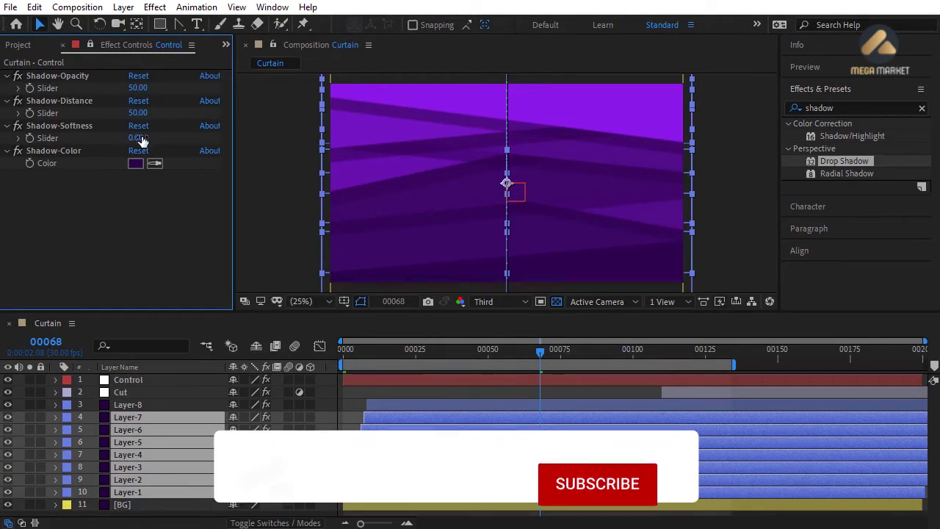
click(136, 138)
text(150)
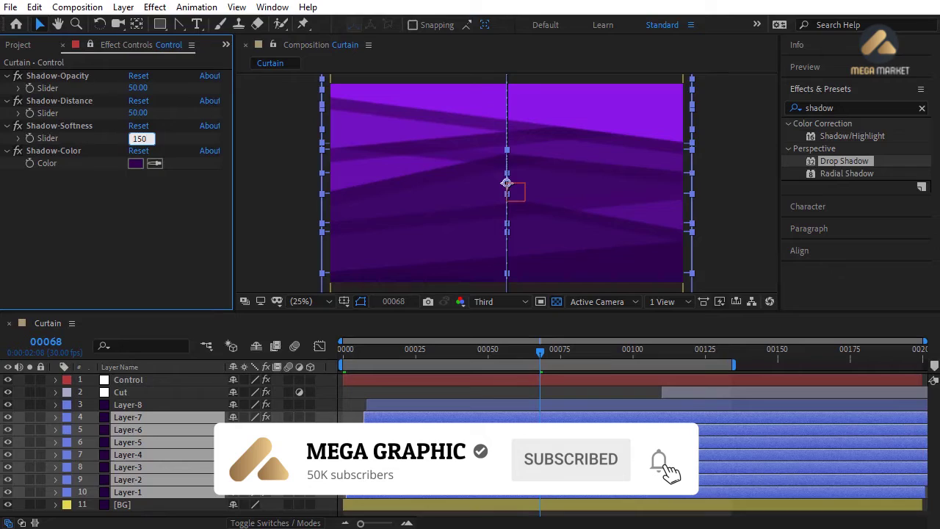
key(Return)
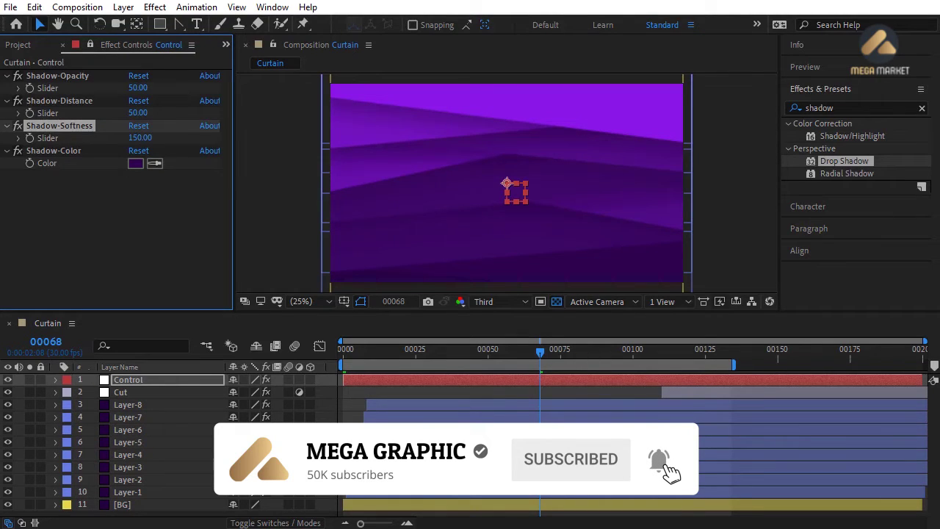
click(164, 211)
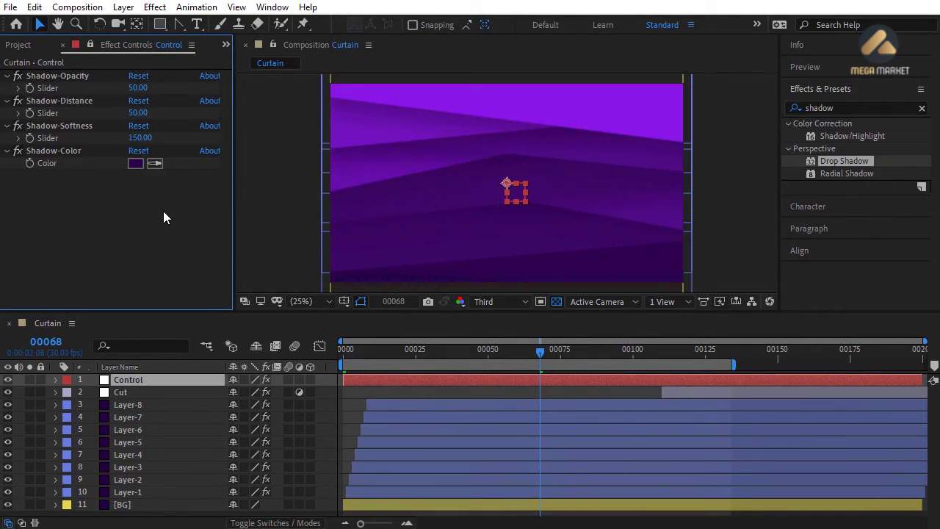
- Hide the Control null and play a preview of the curtain animation
click(7, 380)
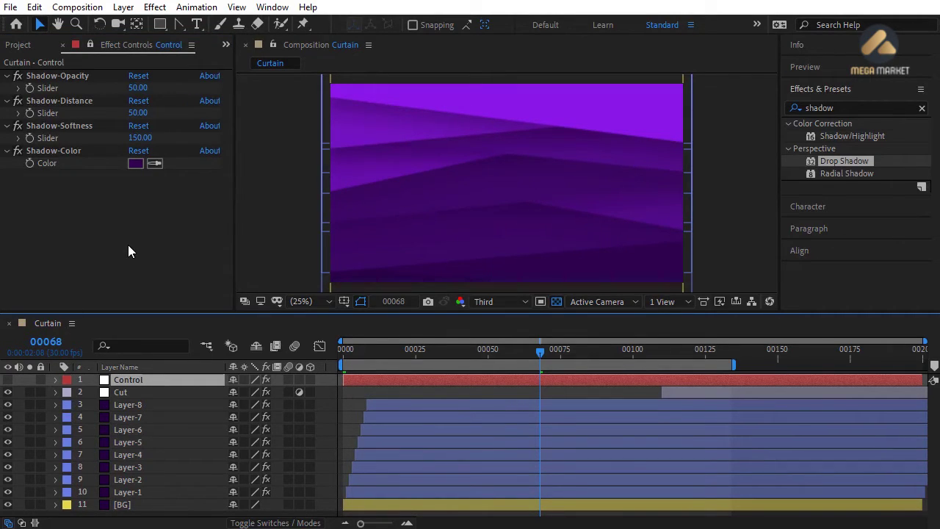
key(space)
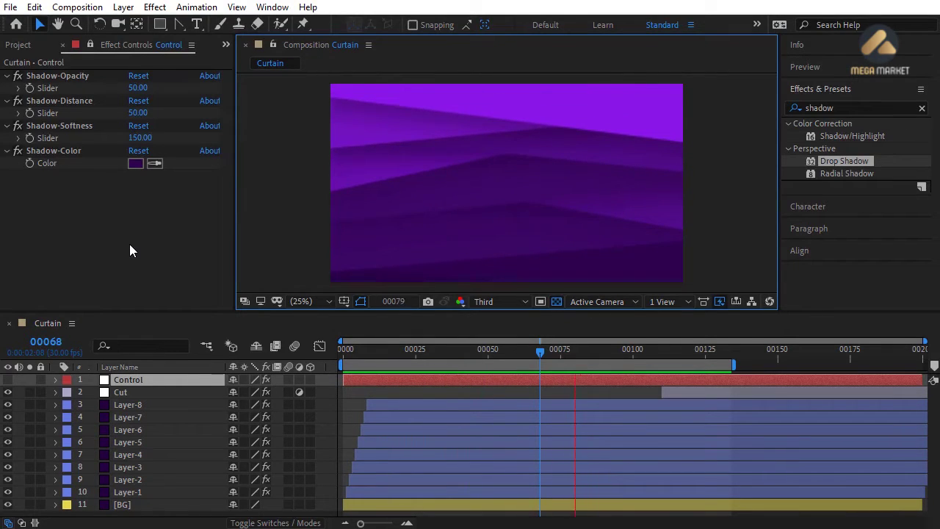
key(space)
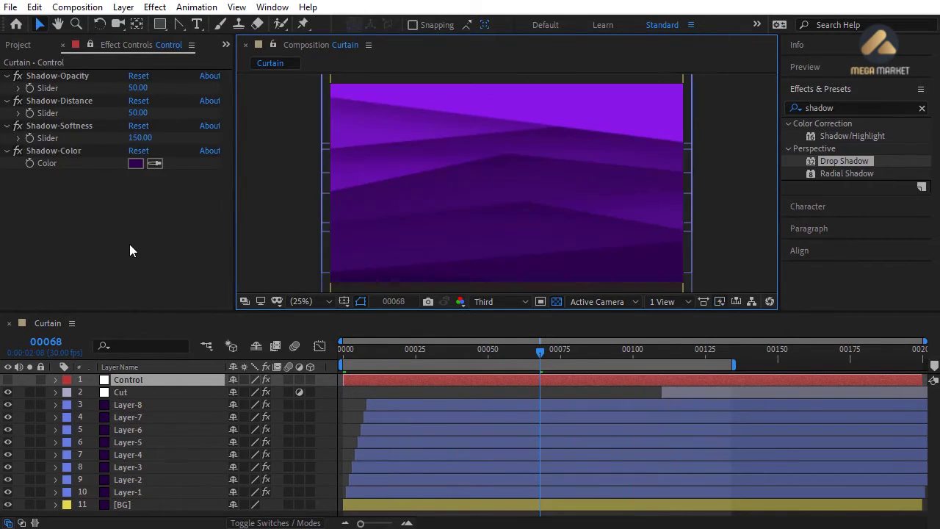
- Move the Cut layer's last Position keyframe to frame 135 and set the end of the work area there
click(684, 390)
key(p)
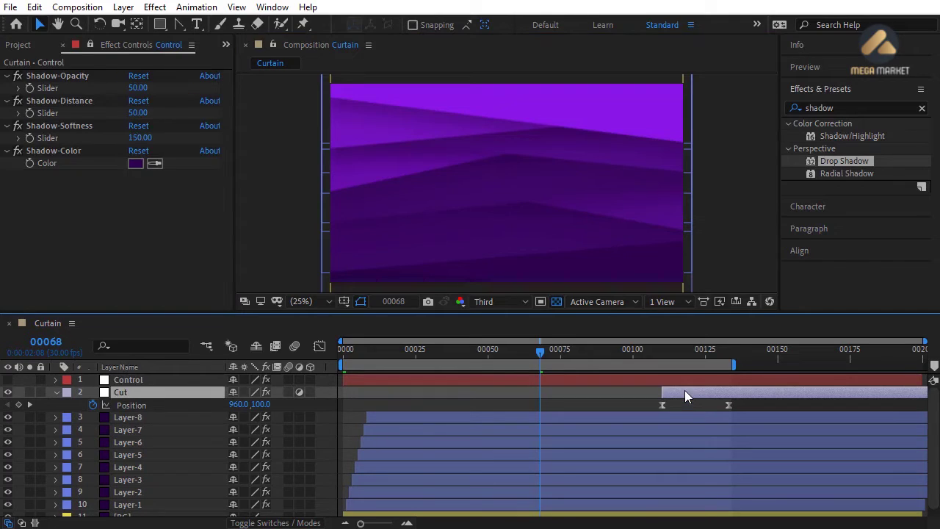
drag(734, 354, 735, 355)
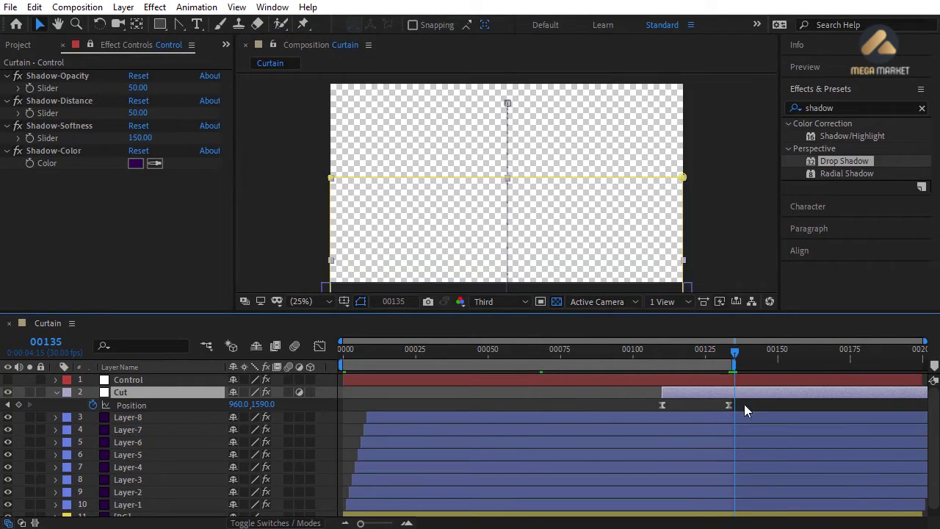
drag(728, 406, 734, 409)
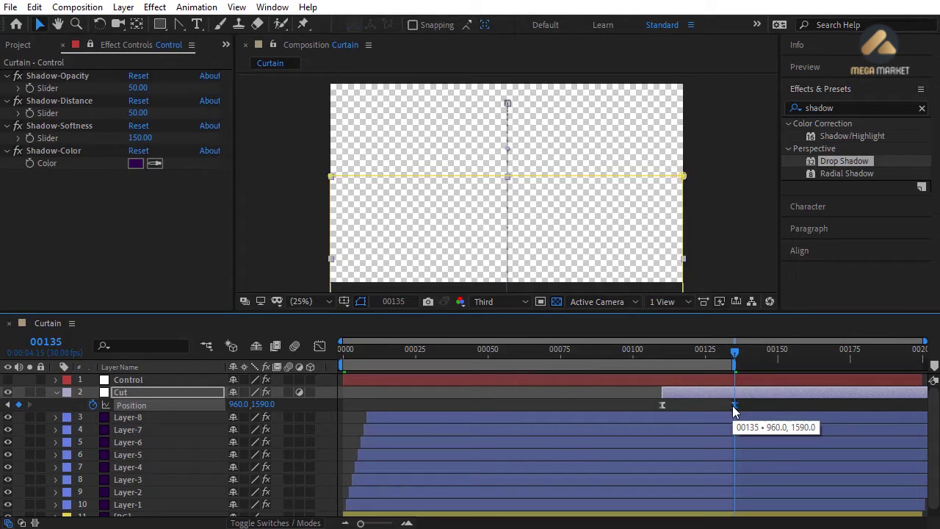
key(n)
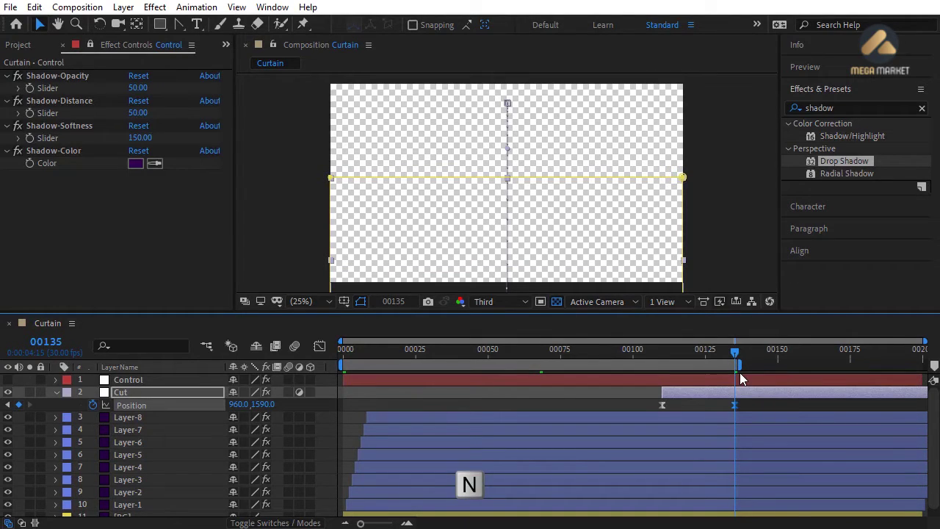
click(55, 392)
- Add a composition marker with the comment "In" at frame 0
drag(556, 352, 562, 359)
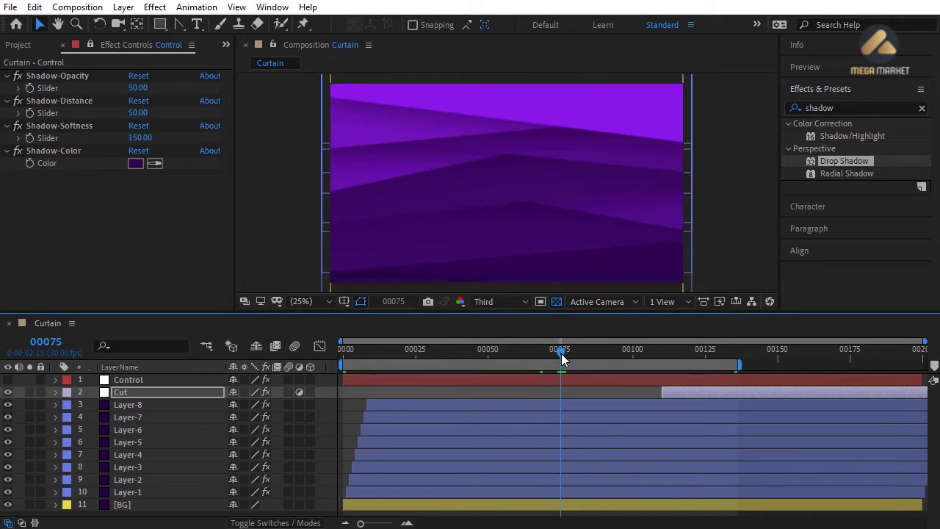
click(406, 392)
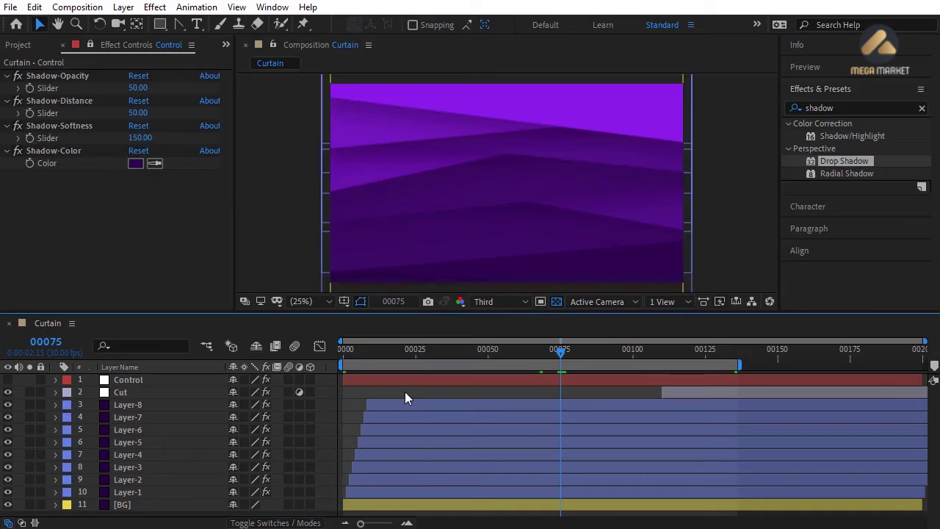
drag(362, 354, 337, 354)
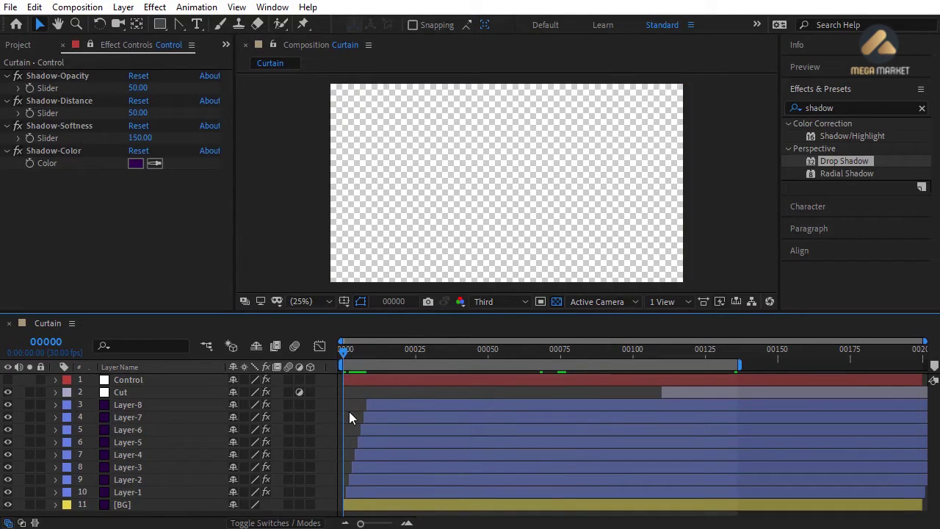
key(alt+KP_Multiply)
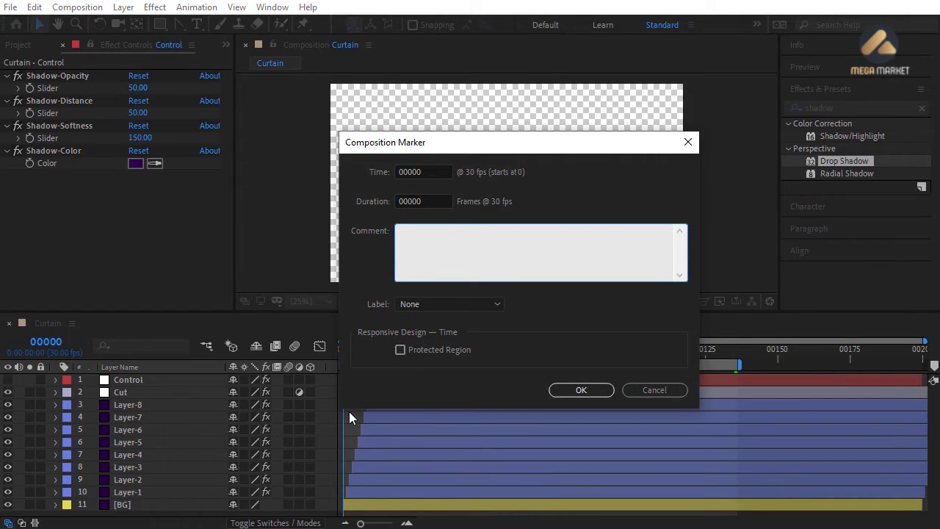
key(Return)
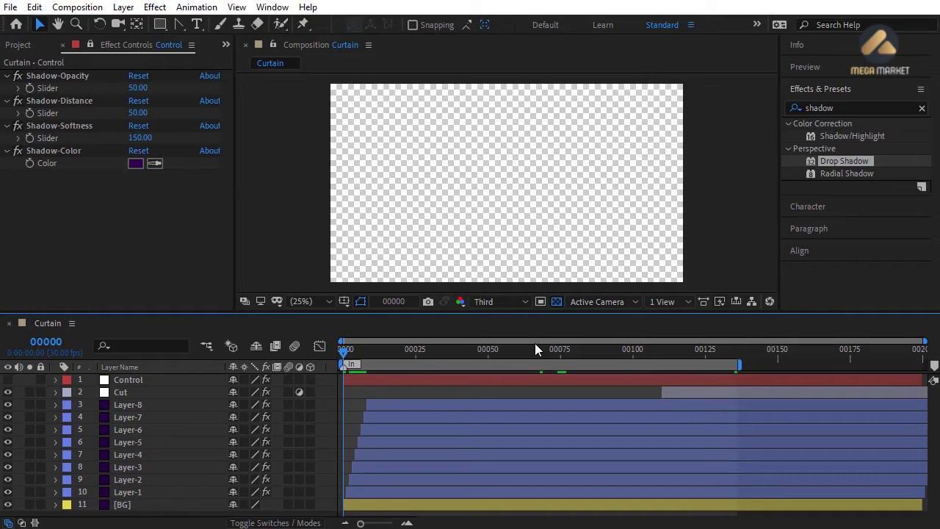
- Reveal the keyframed properties of all layers in the Curtain composition
drag(548, 350, 559, 354)
key(ctrl+a)
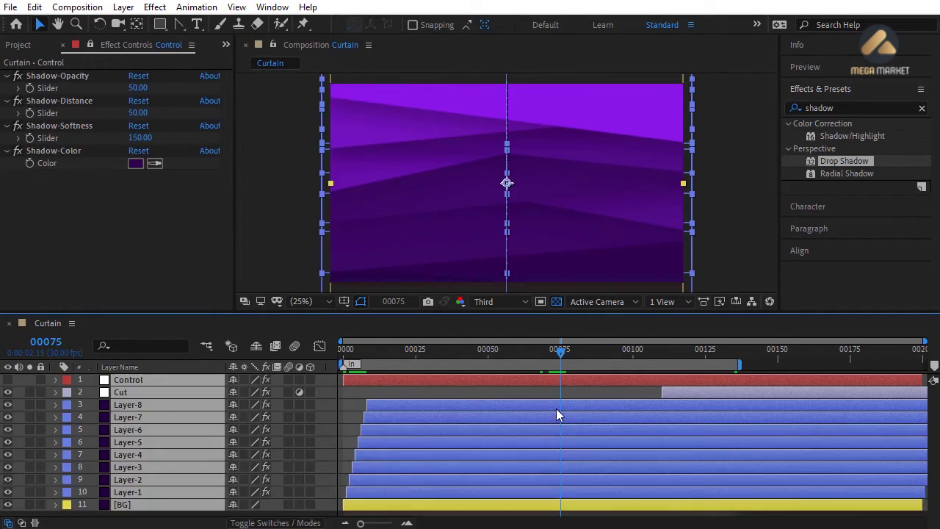
key(u)
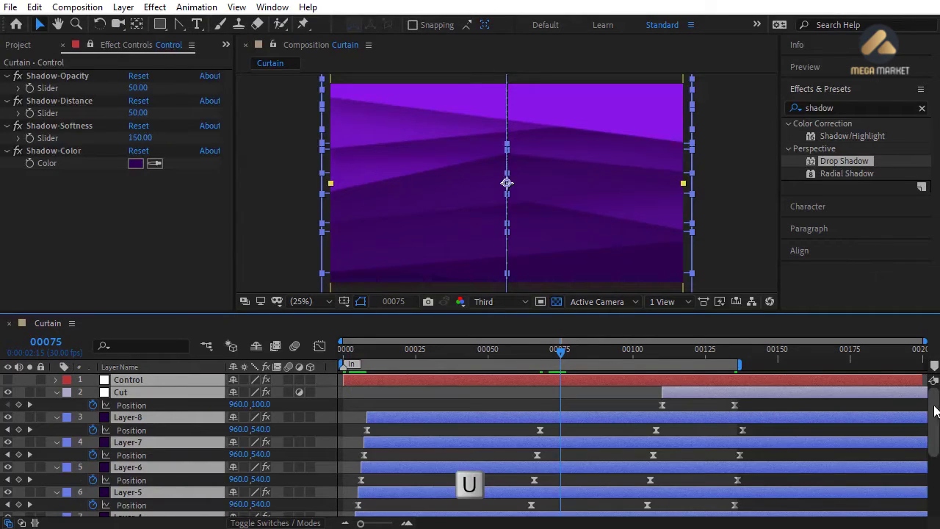
mouse_move(934, 402)
mouse_down()
mouse_move(934, 508)
mouse_move(933, 391)
mouse_up()
- Add a composition marker with the comment "Stop" at frame 70
click(540, 354)
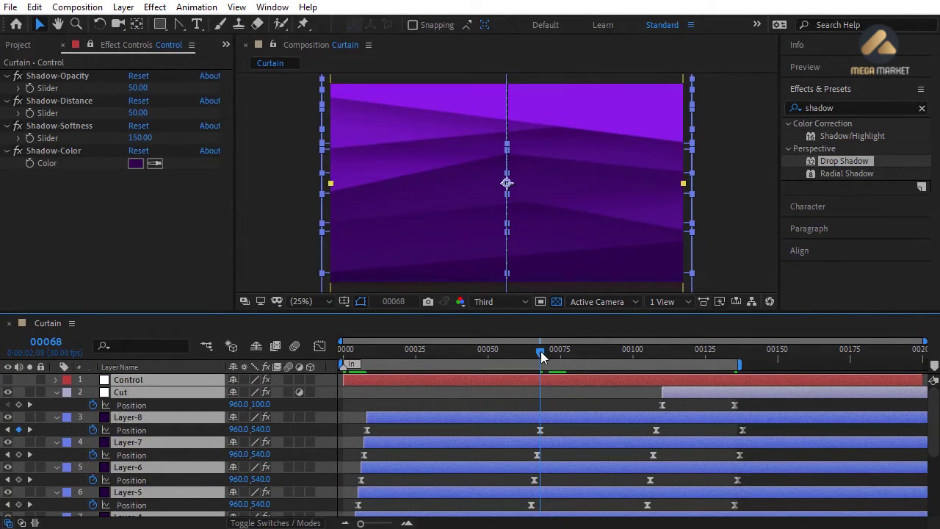
drag(541, 356, 547, 358)
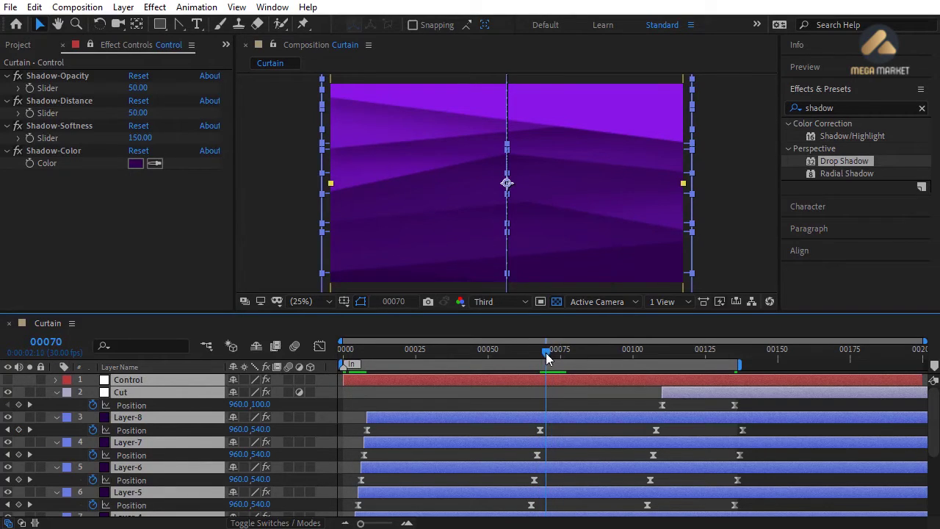
click(533, 403)
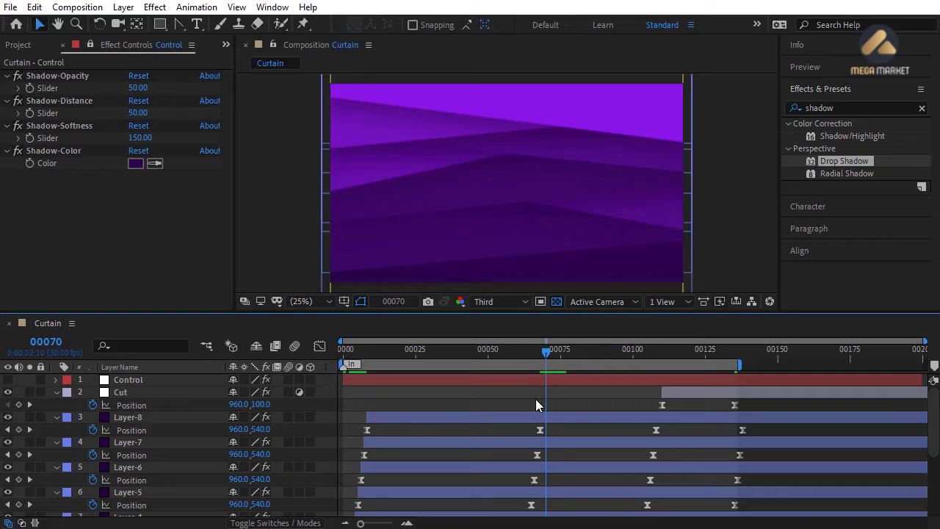
key(alt+KP_Multiply)
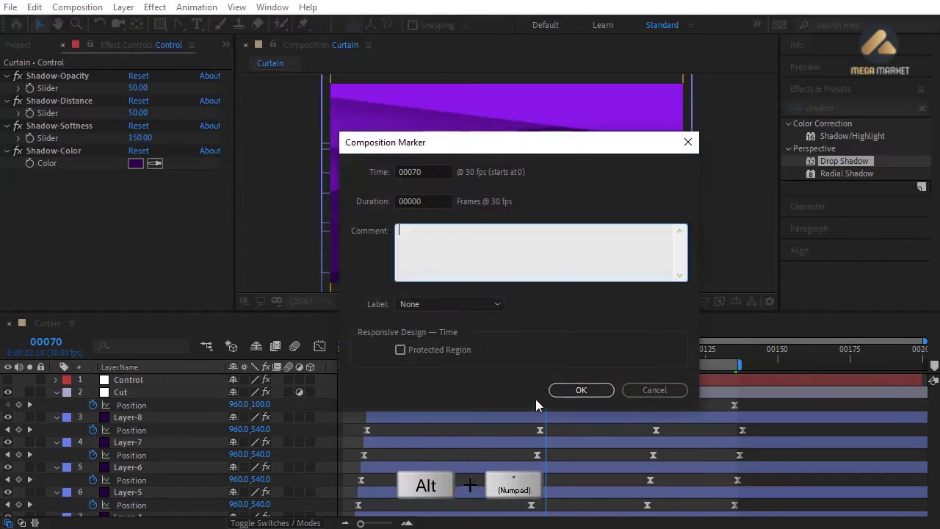
text(Stop)
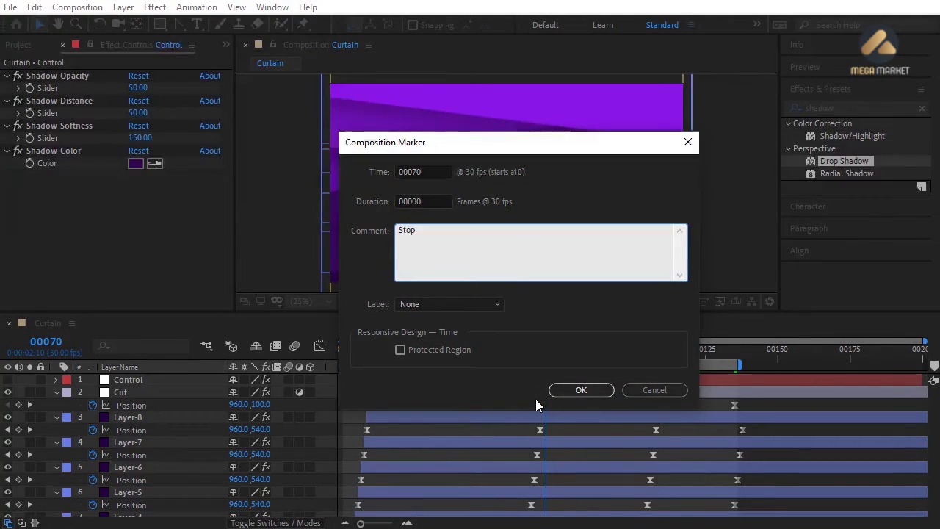
key(Return)
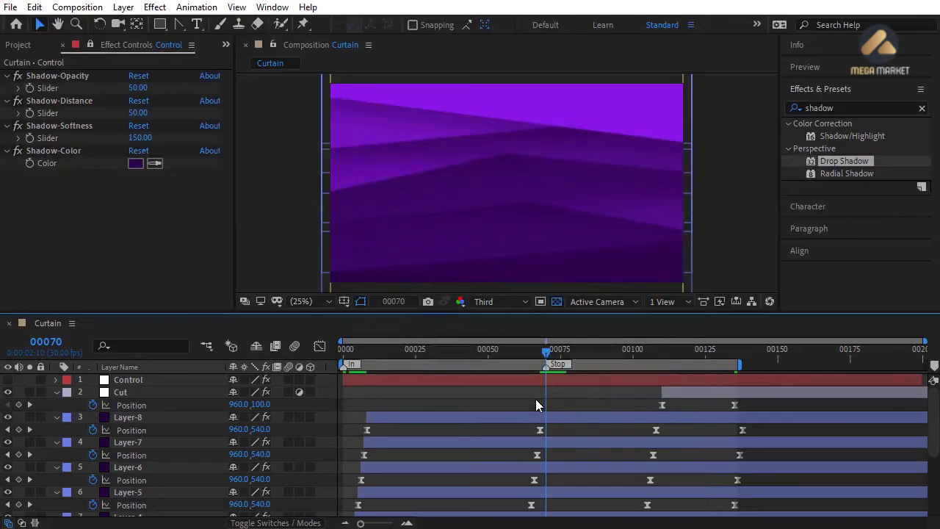
- Move the last two Position keyframes of Layer-1 to Layer-8 and BG 15 frames earlier, so BG's exit starts at frame 85
drag(549, 352, 592, 352)
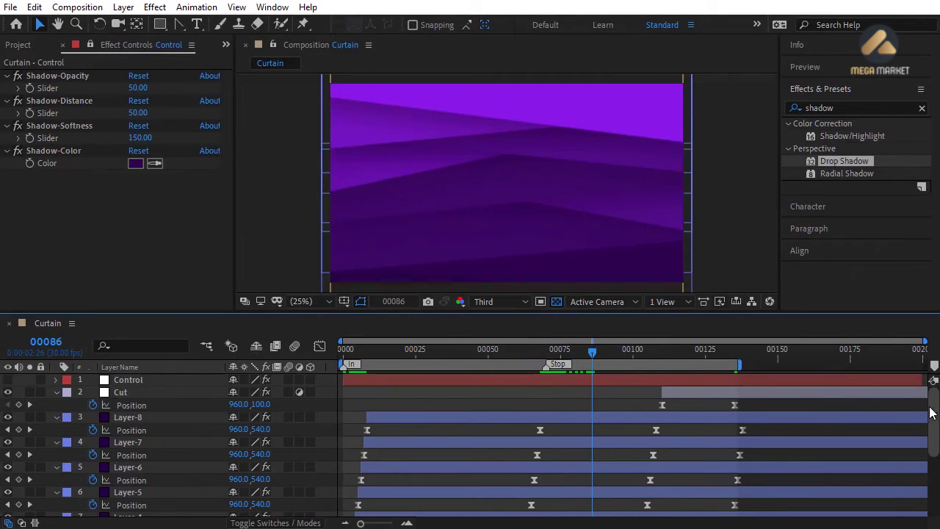
drag(933, 411, 934, 476)
mouse_move(596, 357)
mouse_down()
mouse_move(635, 357)
mouse_move(578, 356)
mouse_move(590, 359)
mouse_up()
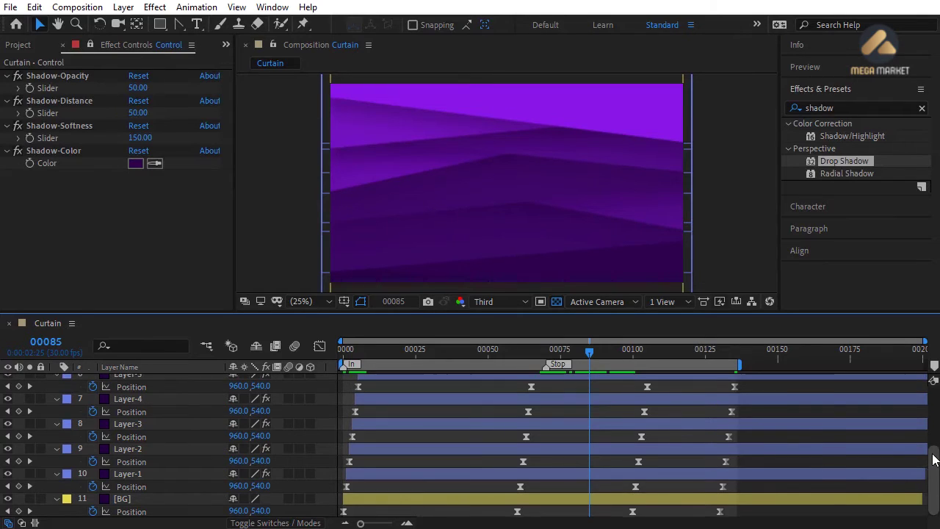
drag(934, 481, 934, 413)
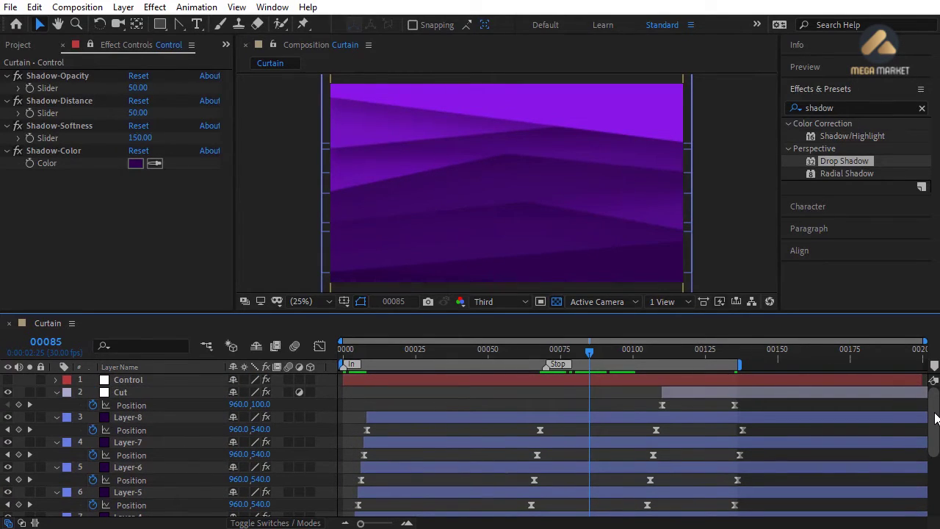
drag(935, 420, 937, 490)
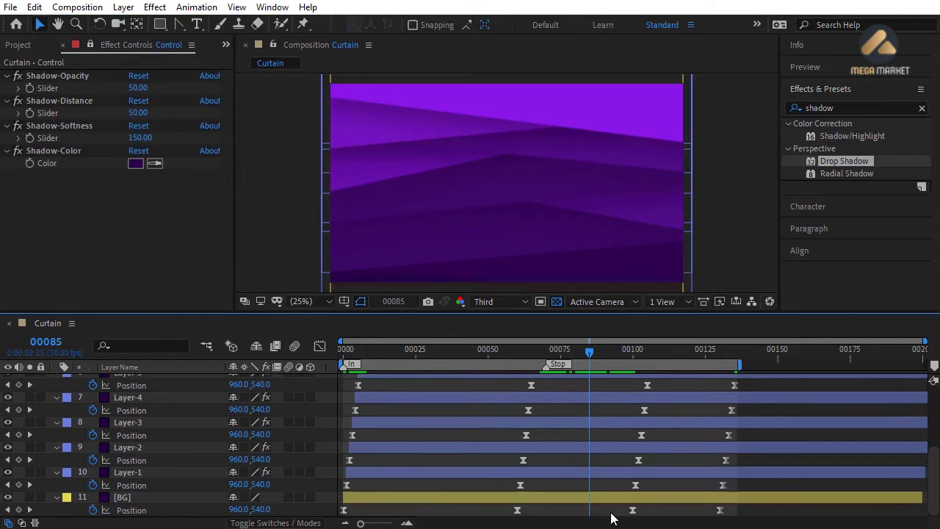
drag(614, 516, 764, 430)
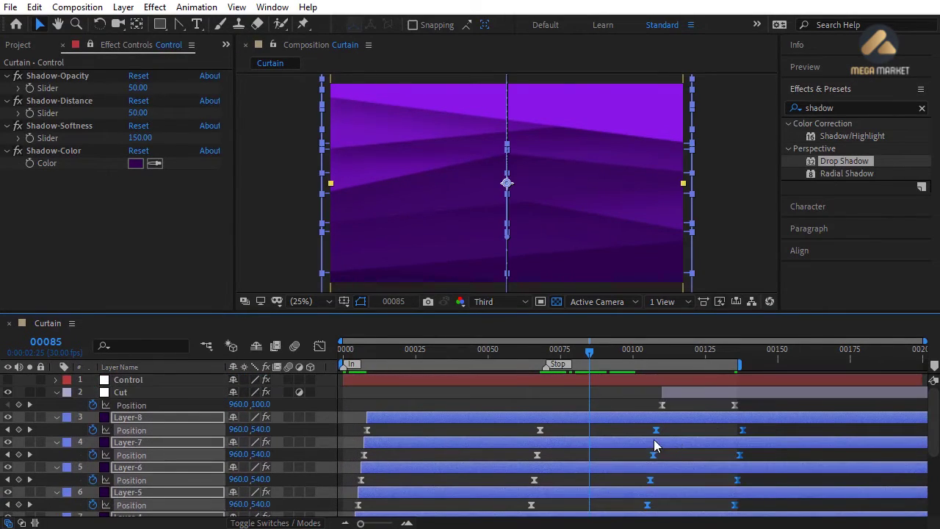
drag(934, 441, 937, 504)
drag(643, 510, 592, 510)
drag(934, 478, 934, 383)
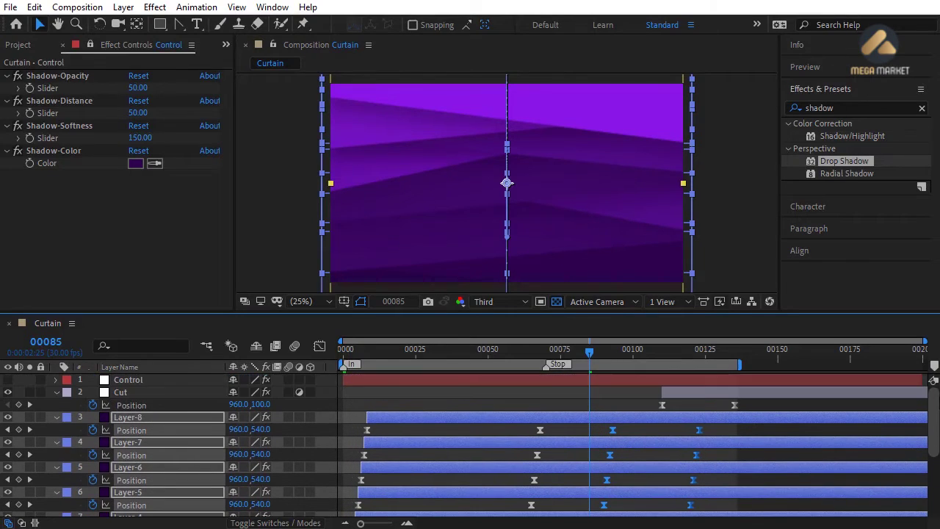
- Shift the Cut layer earlier to start at frame 96 and move its last Position keyframe to frame 123
click(660, 393)
drag(659, 399, 646, 399)
drag(613, 353, 622, 350)
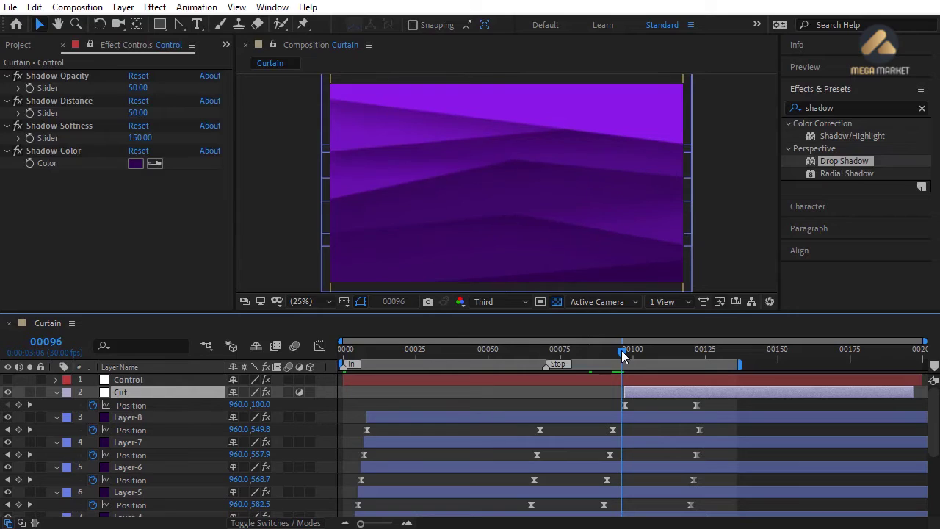
drag(639, 391, 636, 391)
click(634, 406)
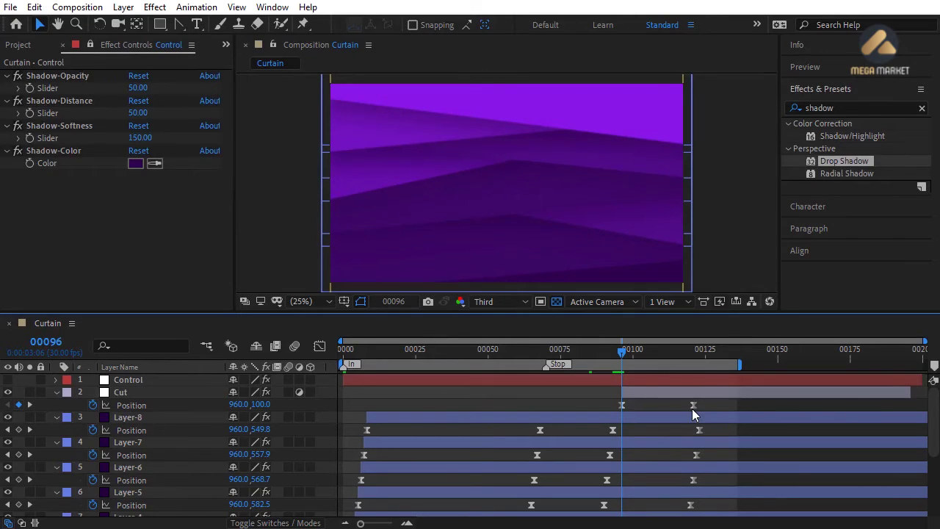
drag(692, 405, 699, 405)
click(708, 405)
- Add a composition marker with the comment "Out" at frame 85
drag(622, 352, 586, 351)
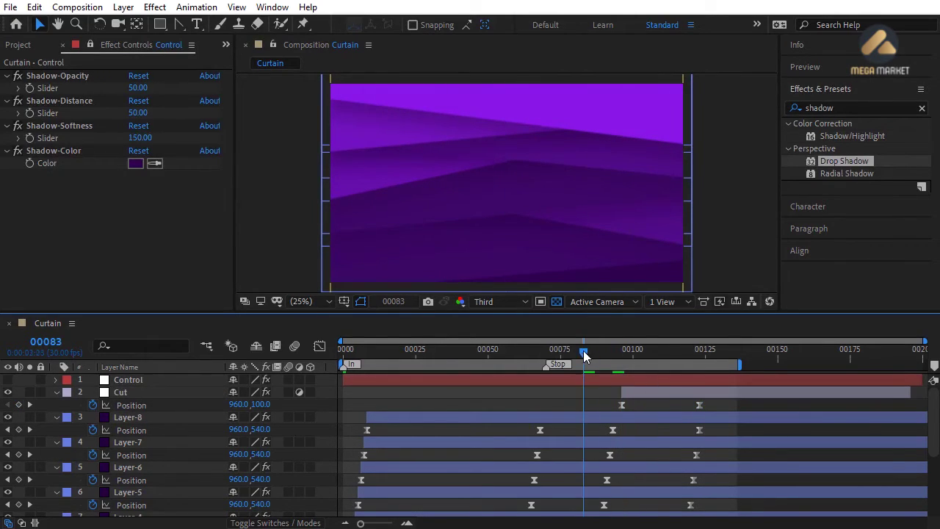
drag(933, 378, 937, 494)
drag(584, 355, 589, 356)
drag(931, 471, 933, 363)
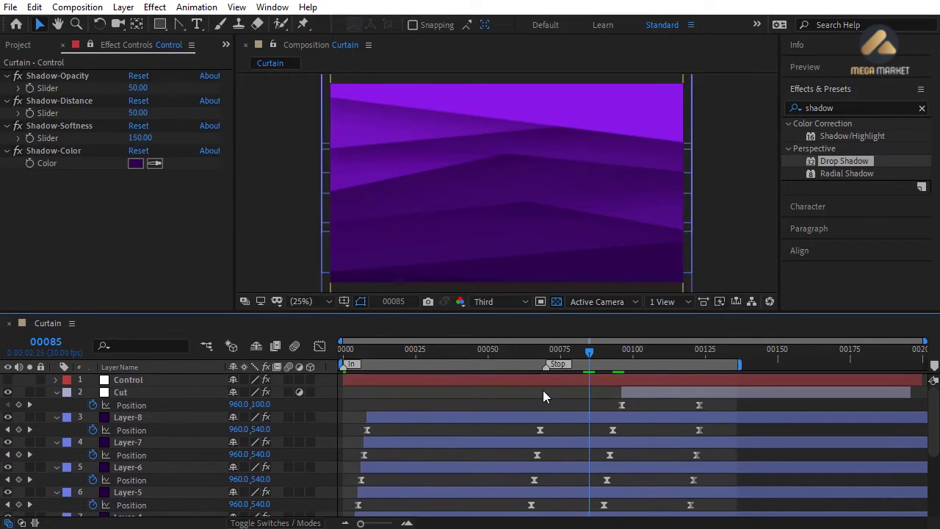
key(alt+KP_Multiply)
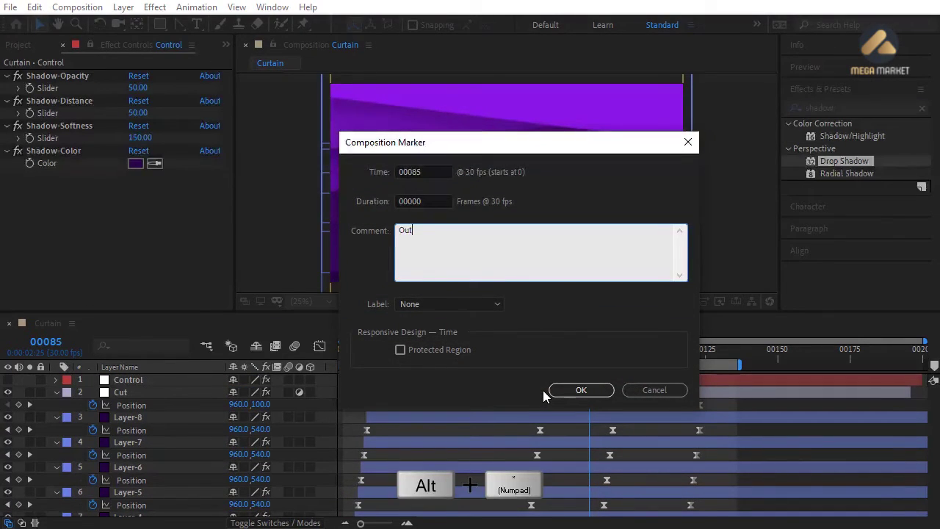
key(Return)
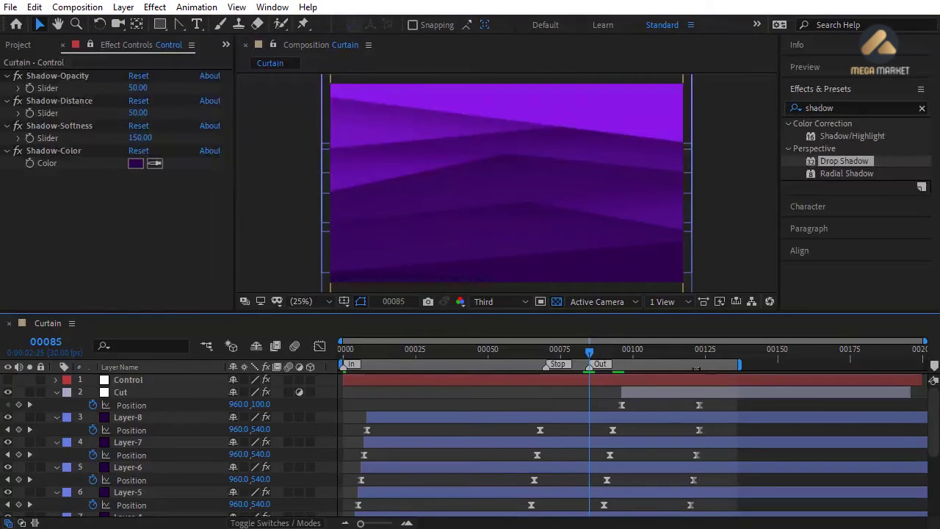
- Add a composition marker with the comment "End" at frame 125
click(699, 356)
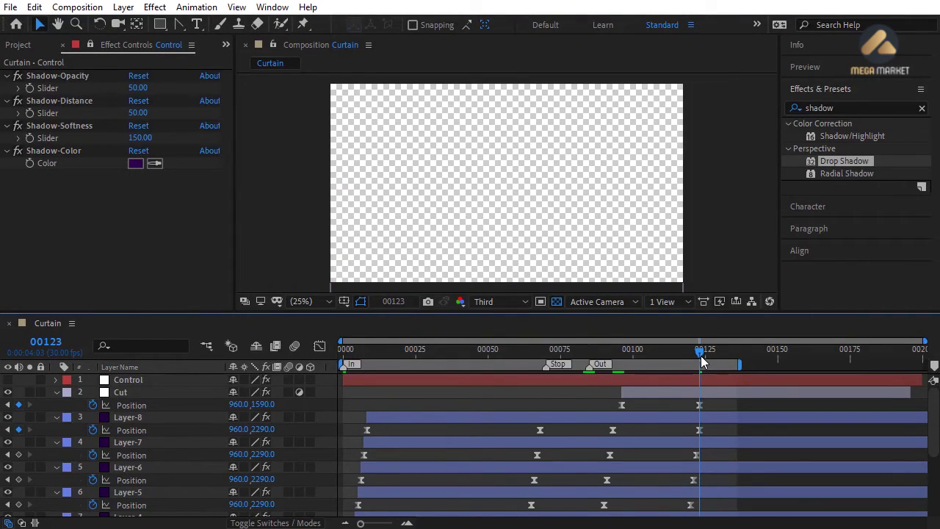
drag(701, 360, 706, 360)
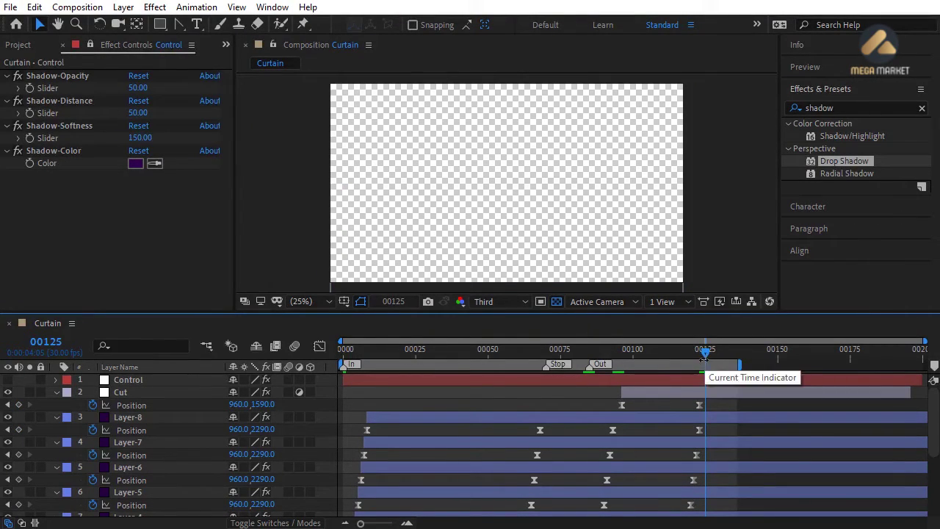
key(alt+KP_Multiply)
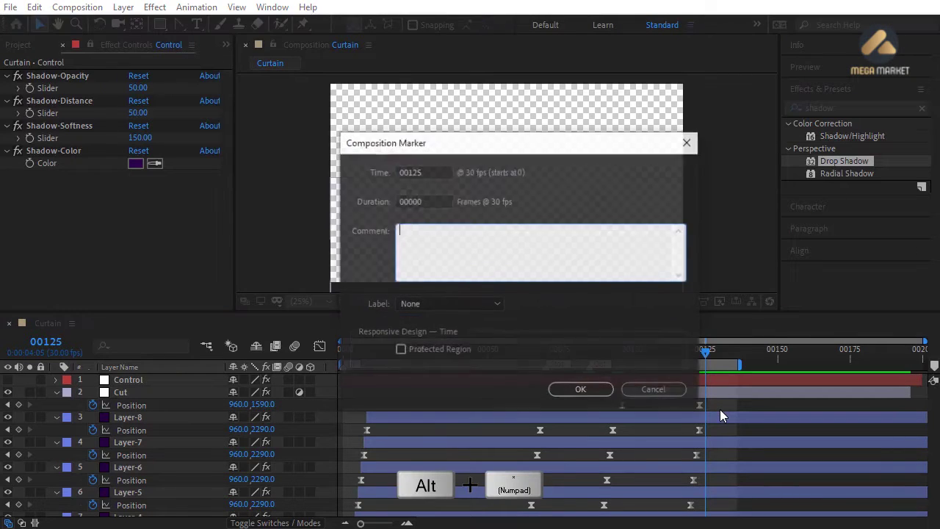
text(End)
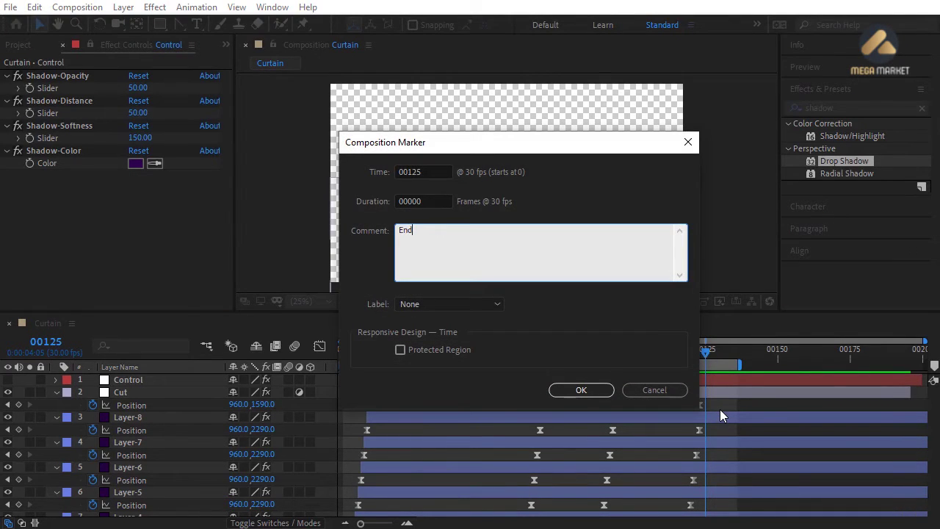
key(Return)
- End the work area at frame 125 and trim the Curtain composition to it
key(n)
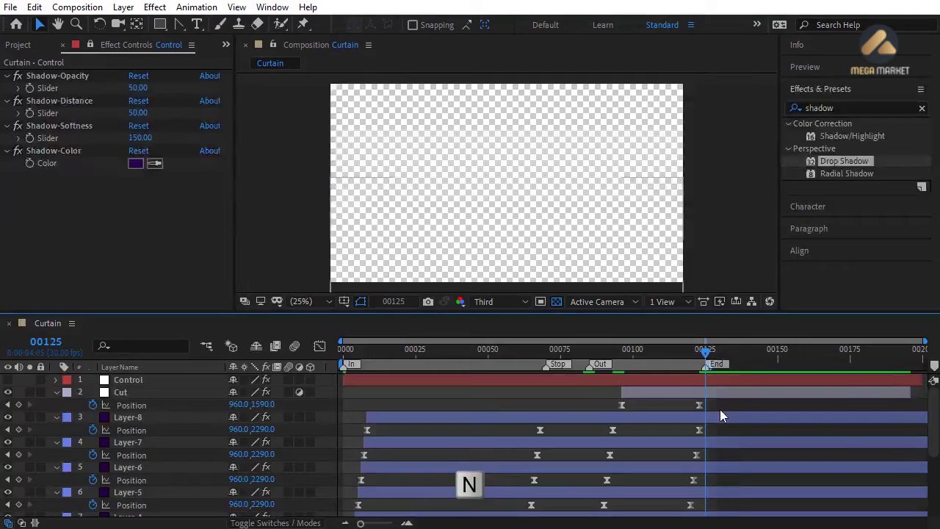
right_click(688, 365)
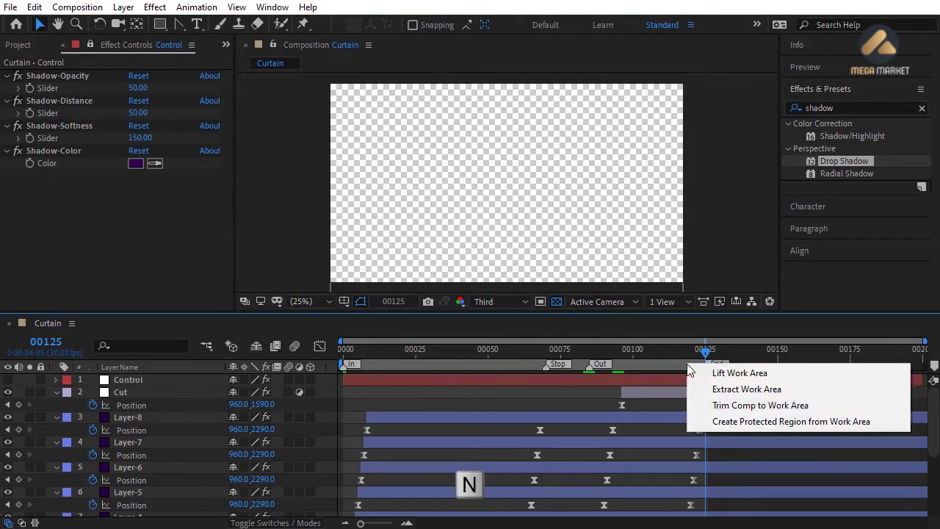
click(716, 411)
- Collapse the properties of all layers and scrub the curtain animation to frame 50
key(ctrl+a)
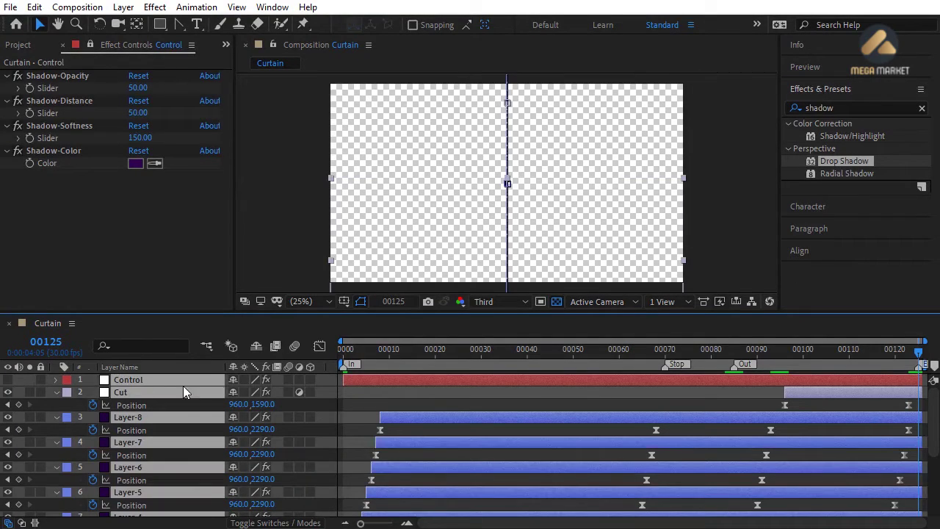
click(55, 392)
click(343, 410)
drag(347, 351, 573, 357)
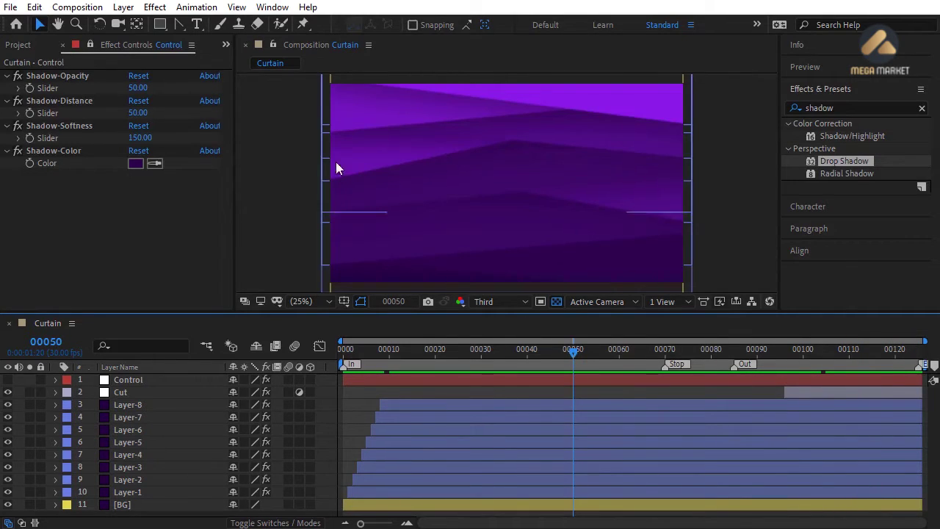
- Create an adjustment layer above the Control null and name it Effects
click(124, 6)
mouse_move(141, 24)
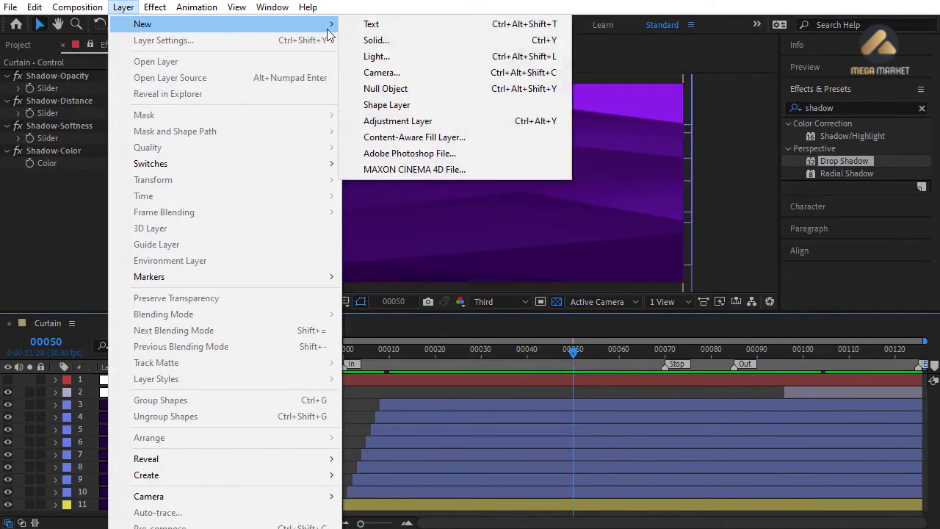
click(397, 121)
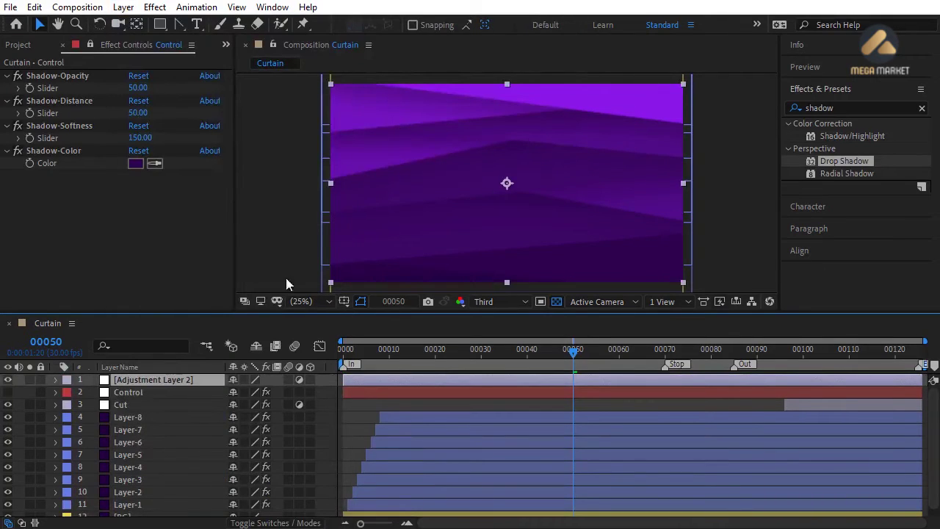
key(Return)
text(Effects)
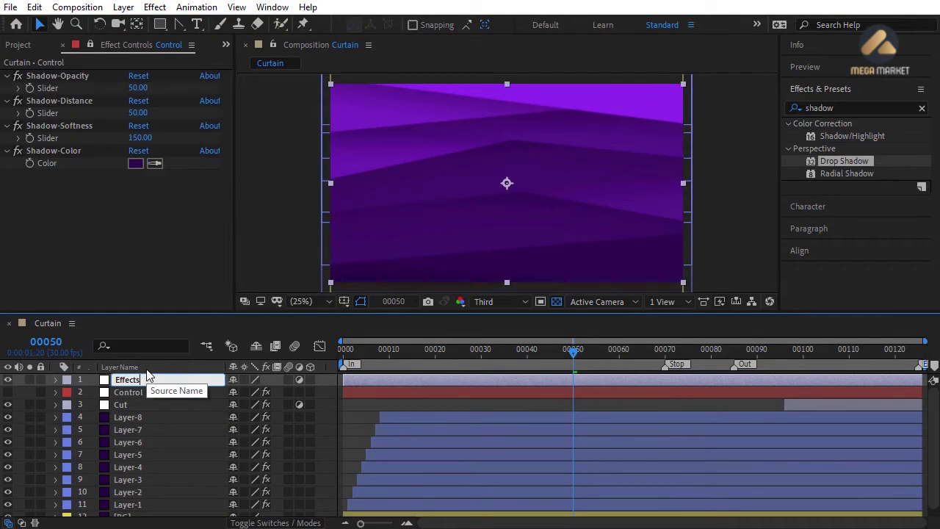
key(Return)
- Apply the Color Balance (HLS) effect to the Effects adjustment layer
click(810, 108)
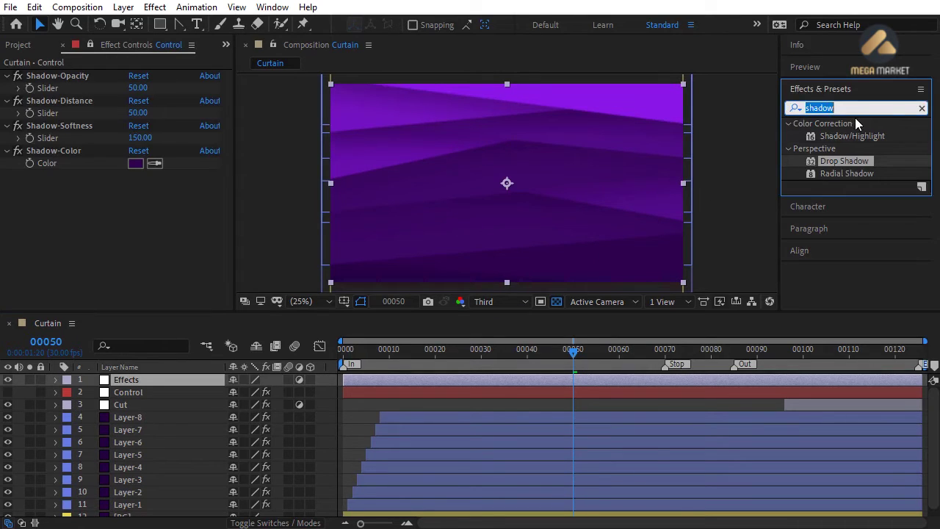
text(color ba)
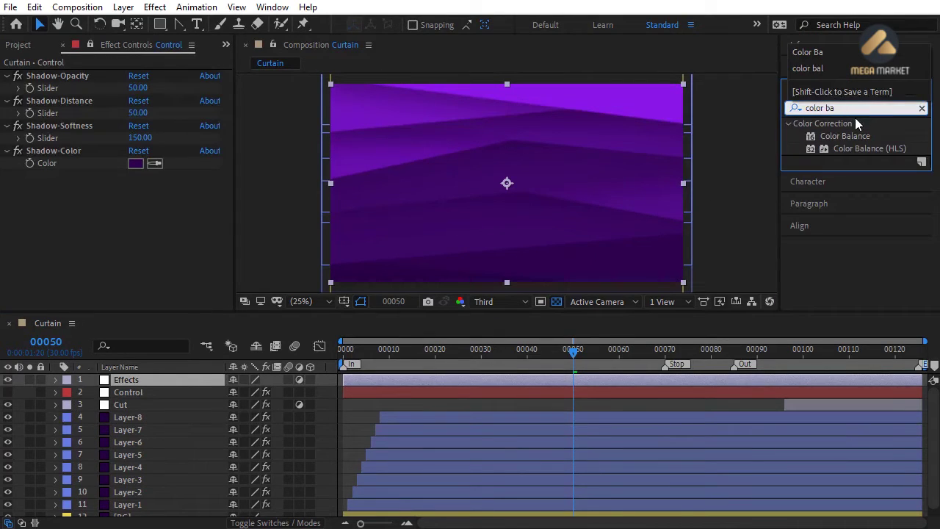
double_click(878, 149)
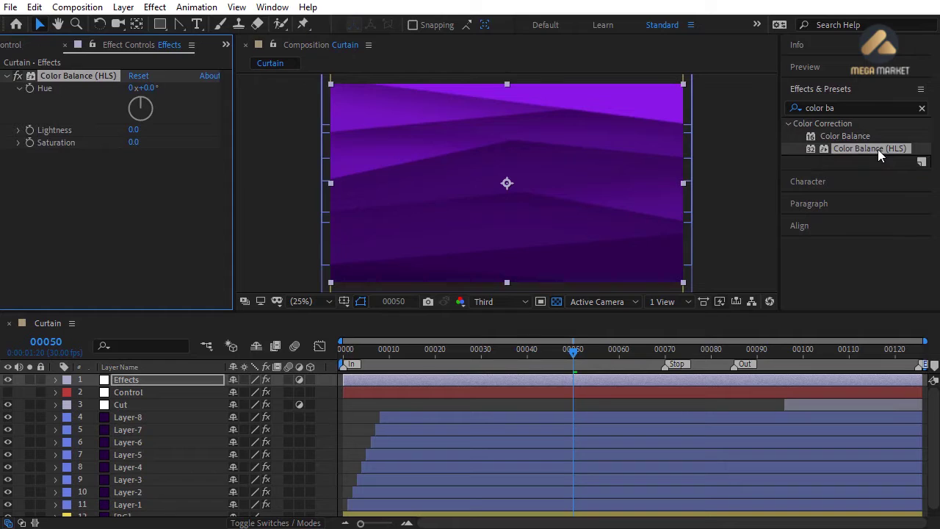
- Set the Color Balance (HLS) Hue to 45° and switch the effect off
drag(149, 90, 187, 91)
click(148, 88)
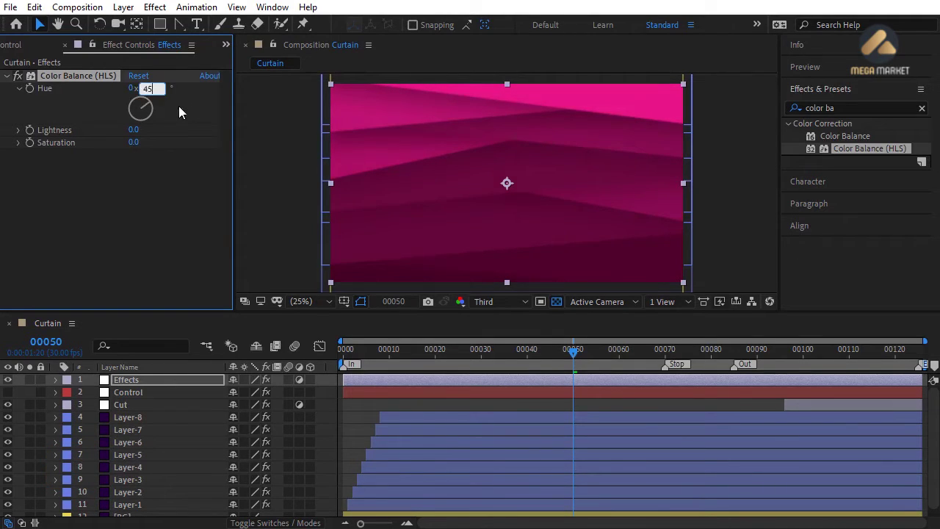
key(Return)
click(18, 76)
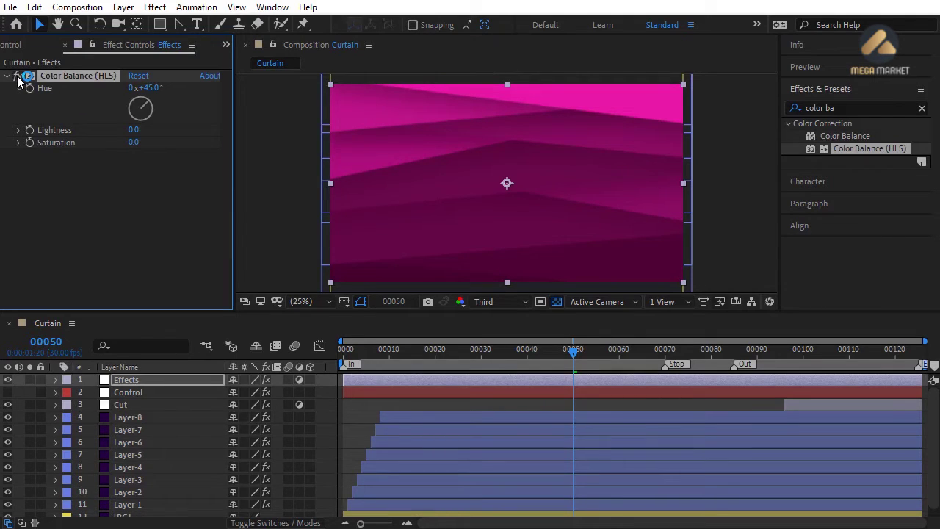
click(118, 190)
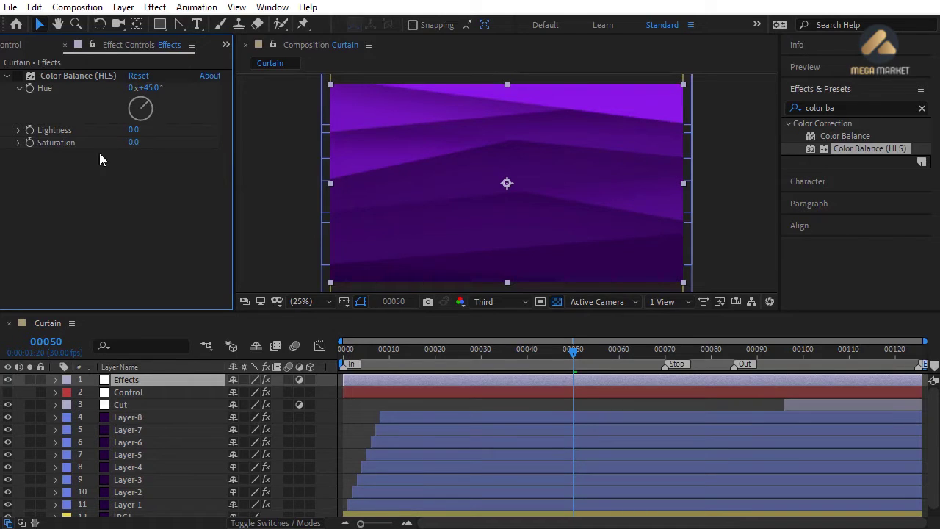
- Create a new composition named Curtain-Render with a duration of 300 frames
click(32, 44)
click(27, 45)
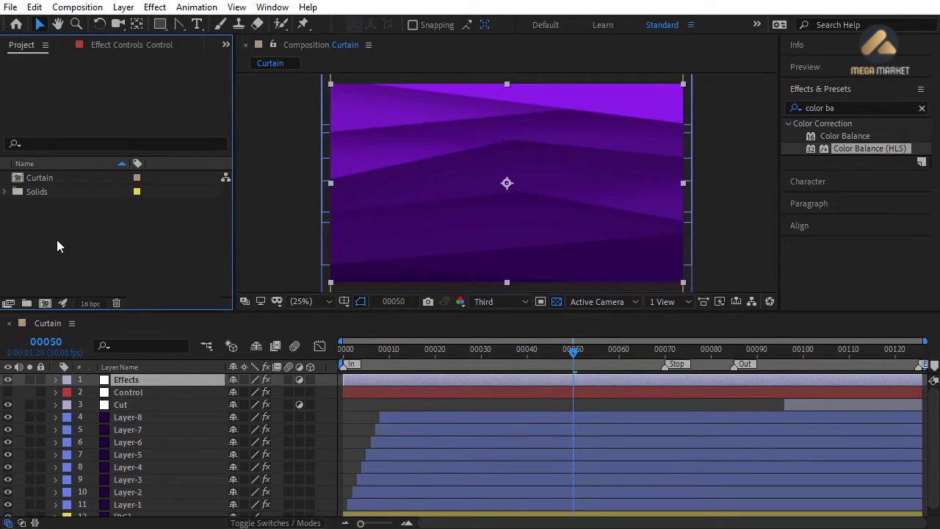
click(77, 7)
click(88, 24)
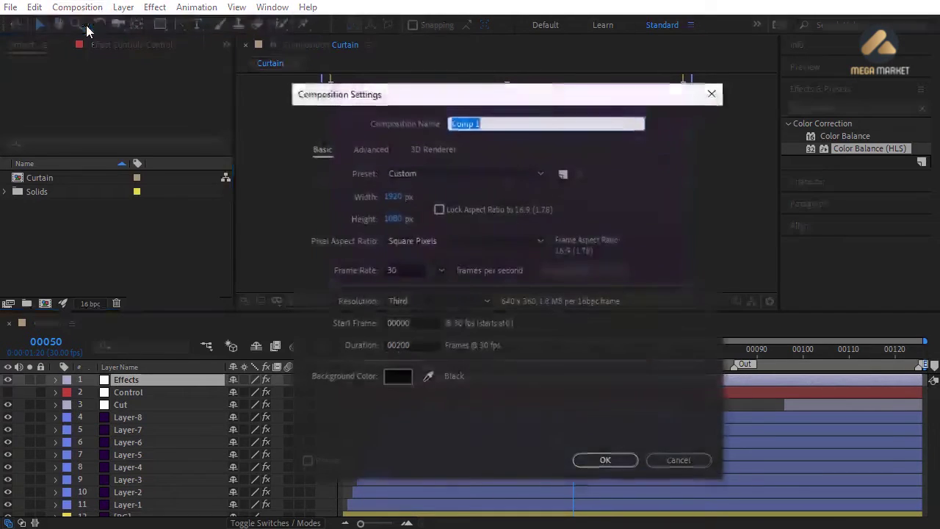
text(Curta)
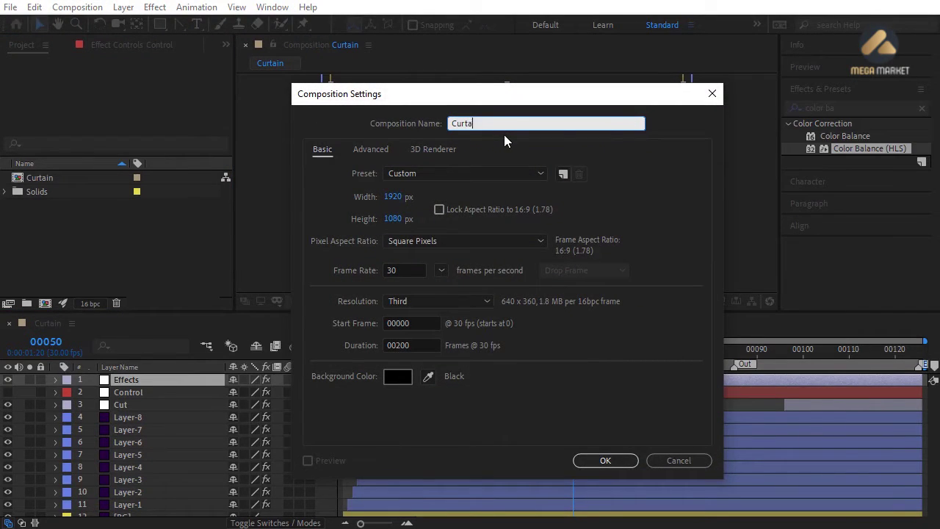
text(in-Render)
click(409, 345)
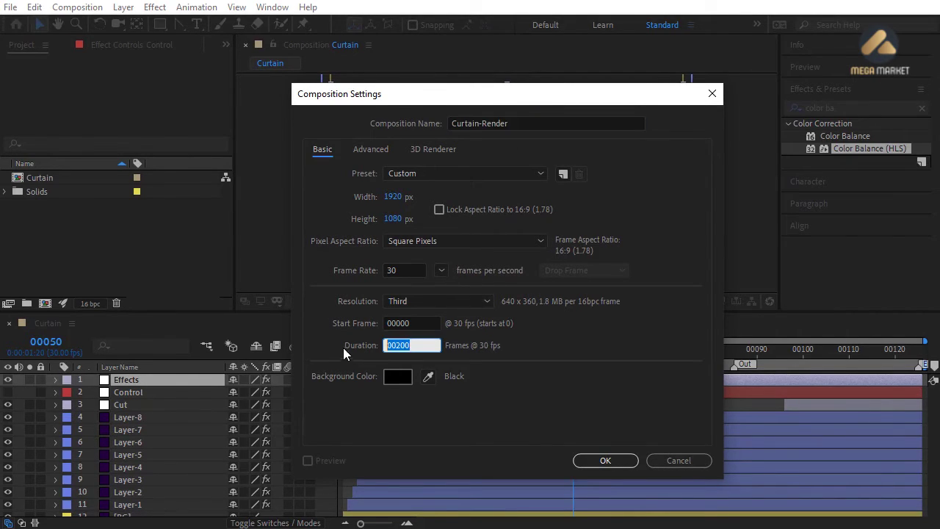
text(300)
key(Return)
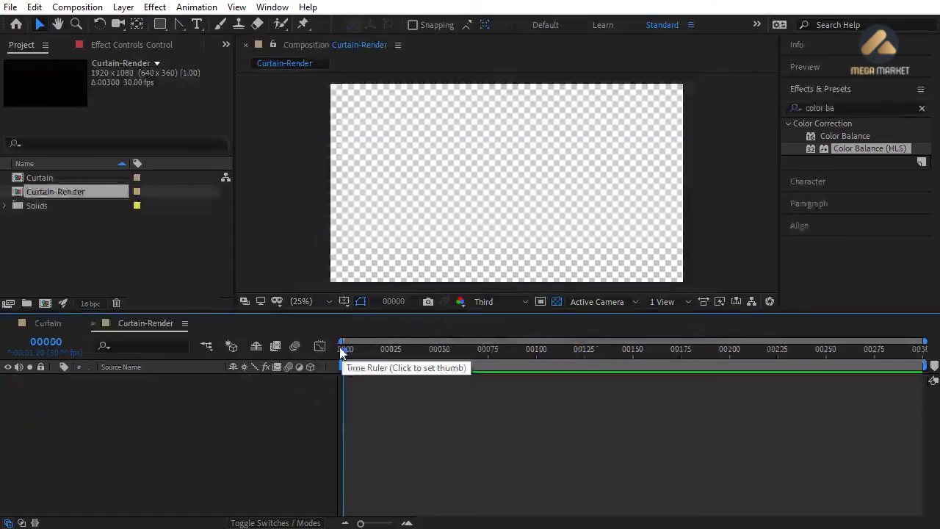
- Add the Curtain composition to Curtain-Render as a layer and shift it to start at about frame 55
click(40, 177)
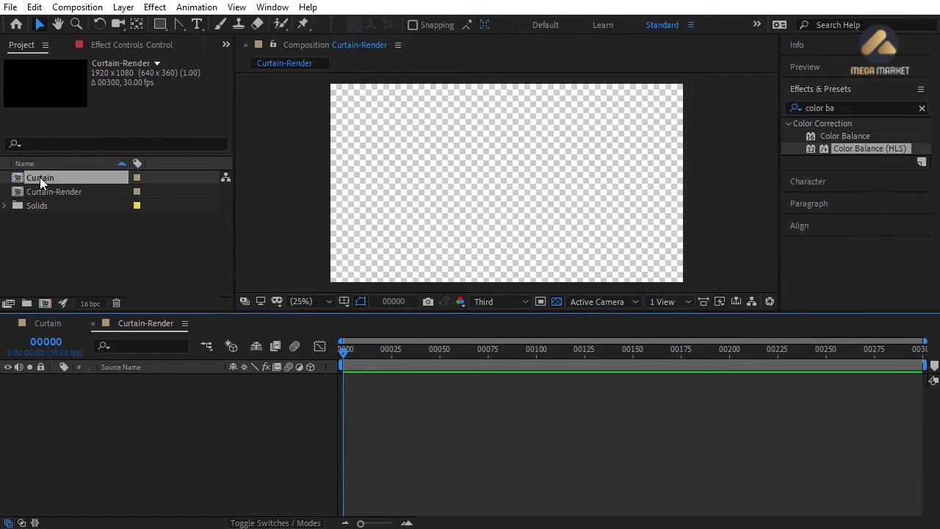
drag(39, 177, 75, 410)
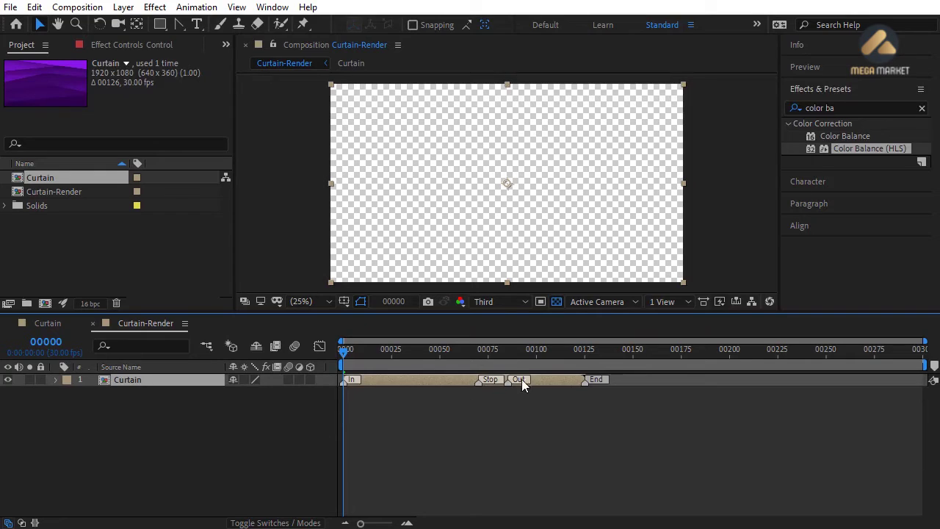
drag(430, 381, 527, 377)
click(521, 409)
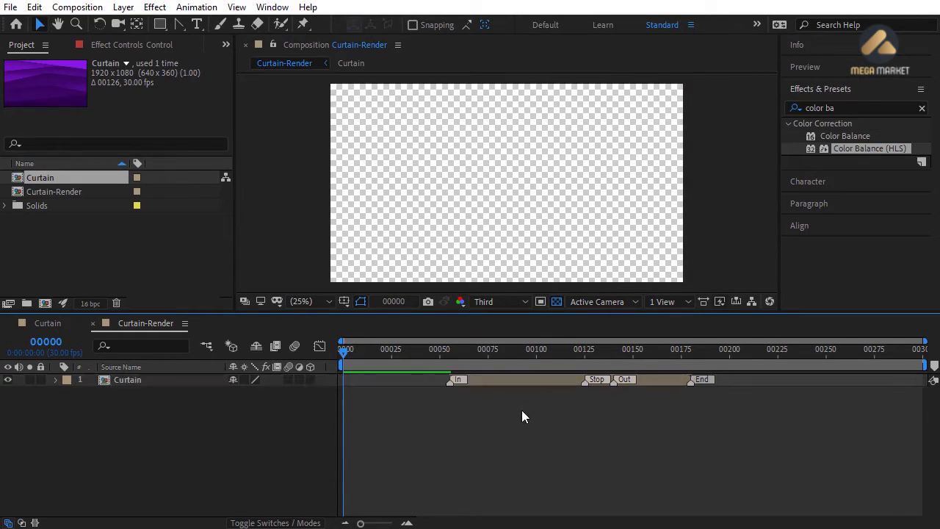
- Create a project folder named Footages
click(43, 259)
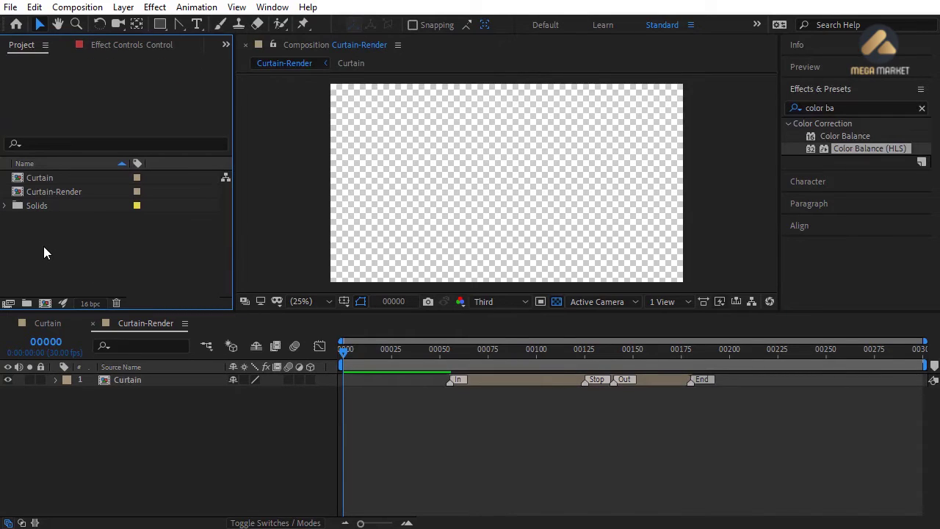
click(27, 303)
text(F)
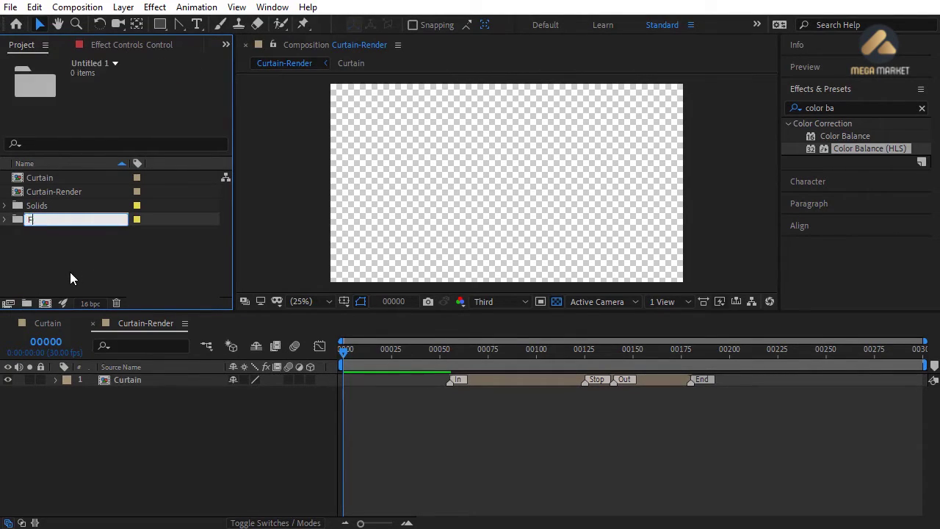
text(ootages)
key(Return)
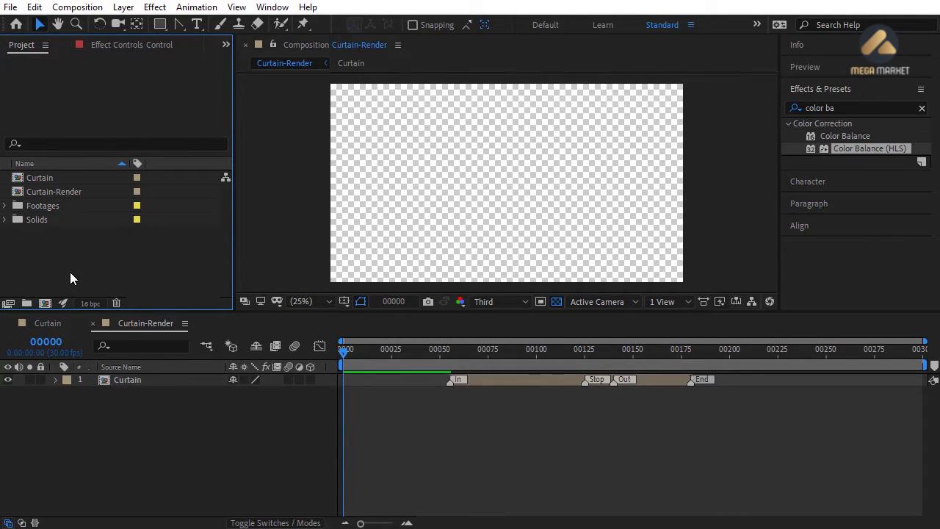
- Import Image 03 and Image 26, move both into the Footages folder and expand it
double_click(70, 279)
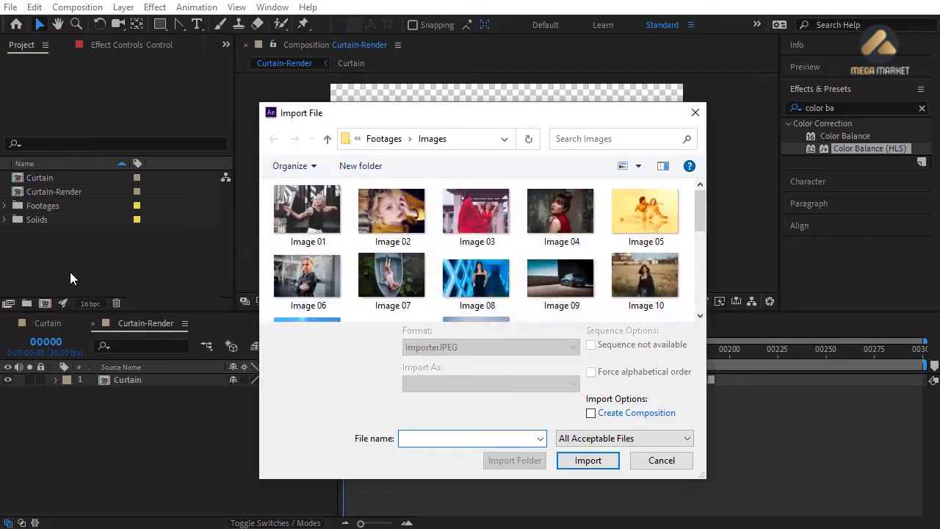
click(482, 218)
drag(701, 209, 694, 297)
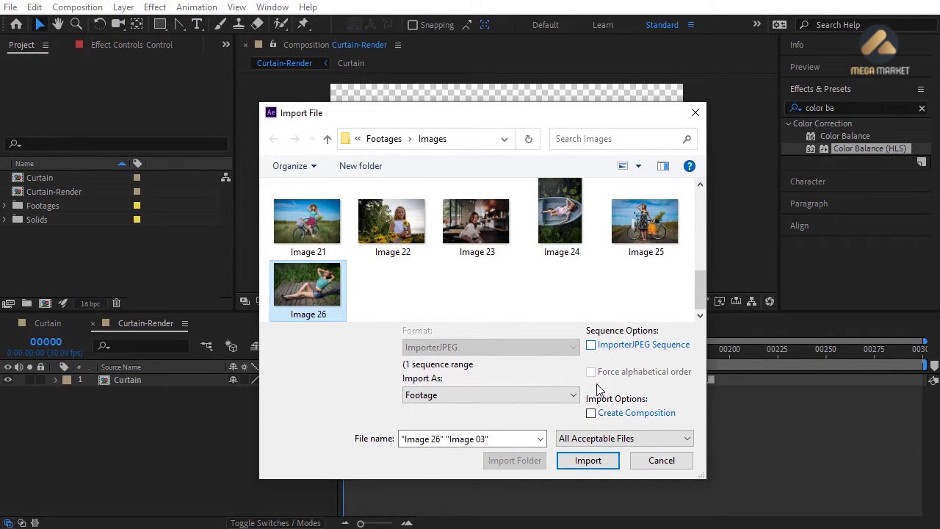
click(588, 459)
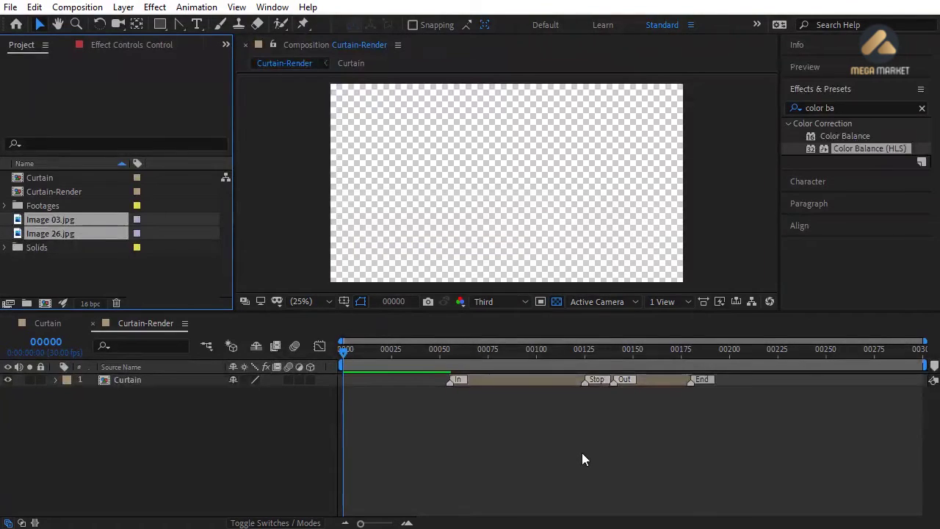
drag(51, 223, 49, 205)
click(5, 206)
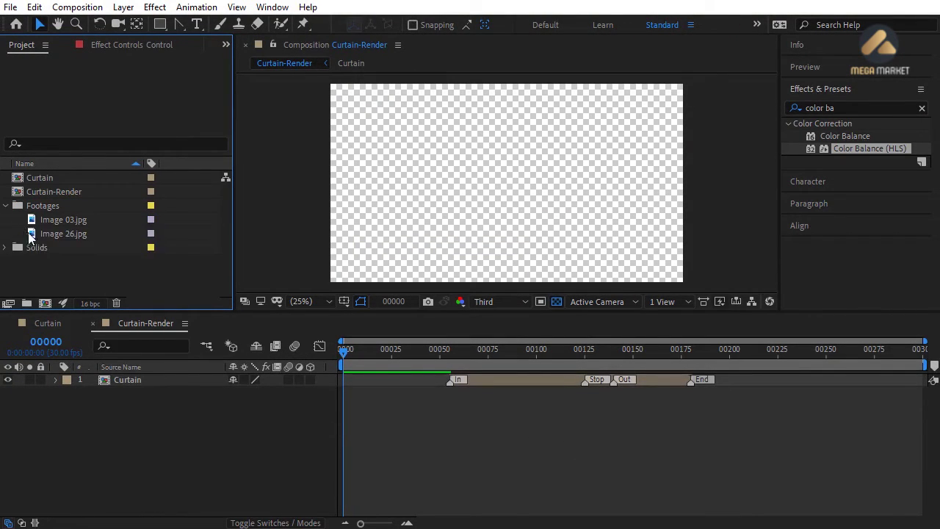
- Add Image 03.jpg and Image 26.jpg to Curtain-Render below the Curtain layer
click(63, 219)
shift+click(66, 235)
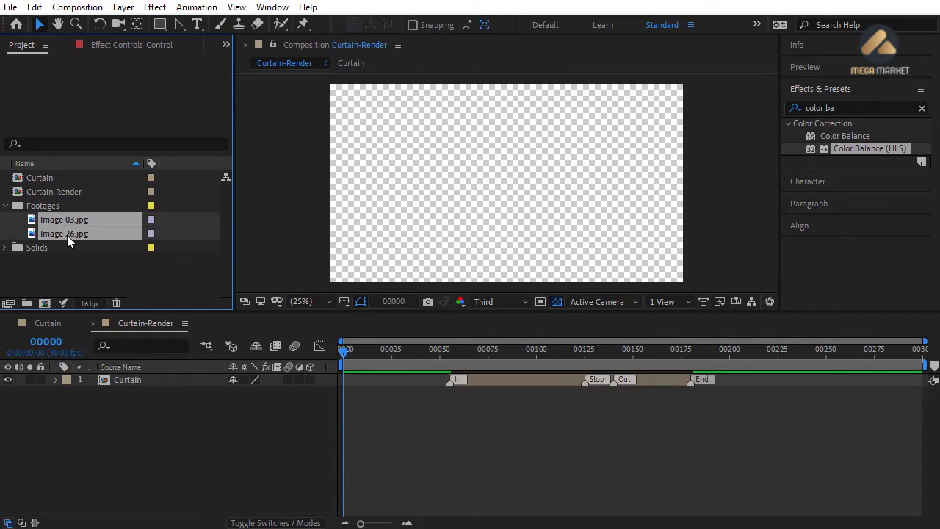
drag(67, 235, 74, 412)
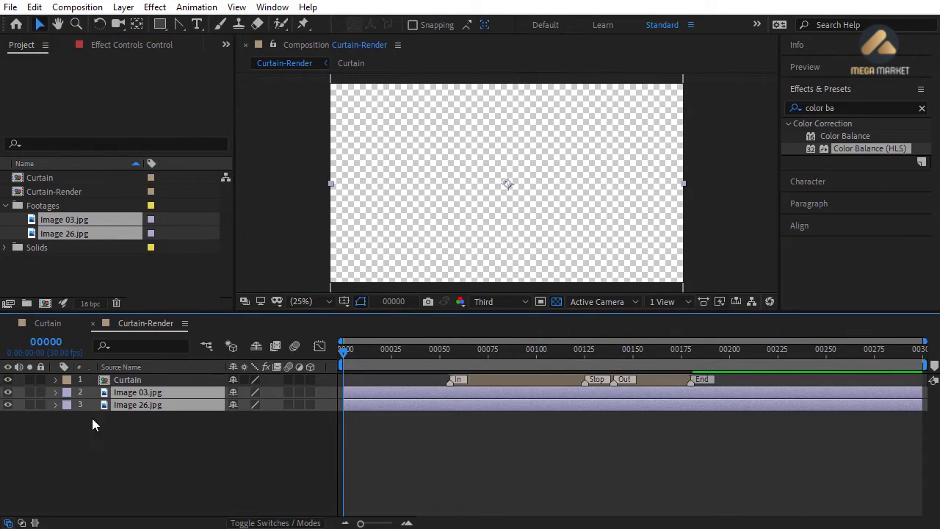
- Move Image 03.jpg to start at the Out marker, frame 140, and trim the end of Image 26.jpg to that frame
drag(368, 392, 637, 396)
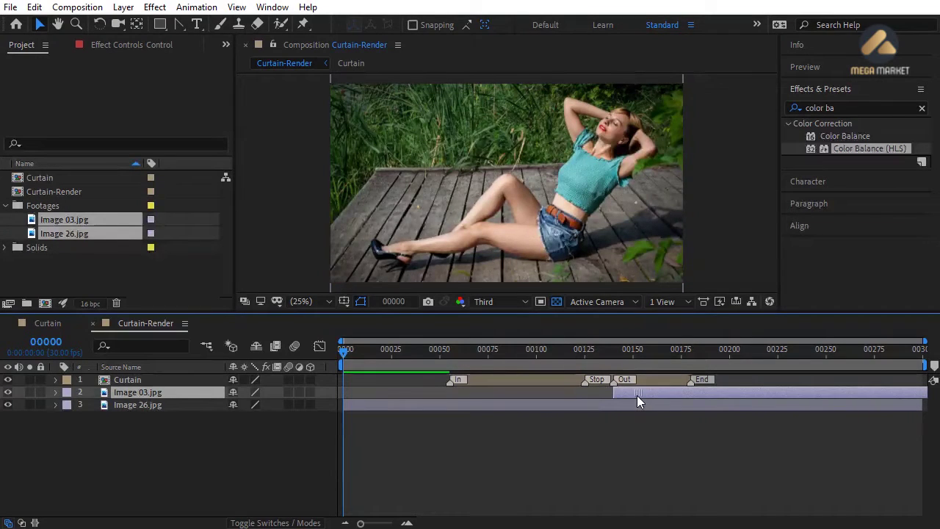
click(614, 349)
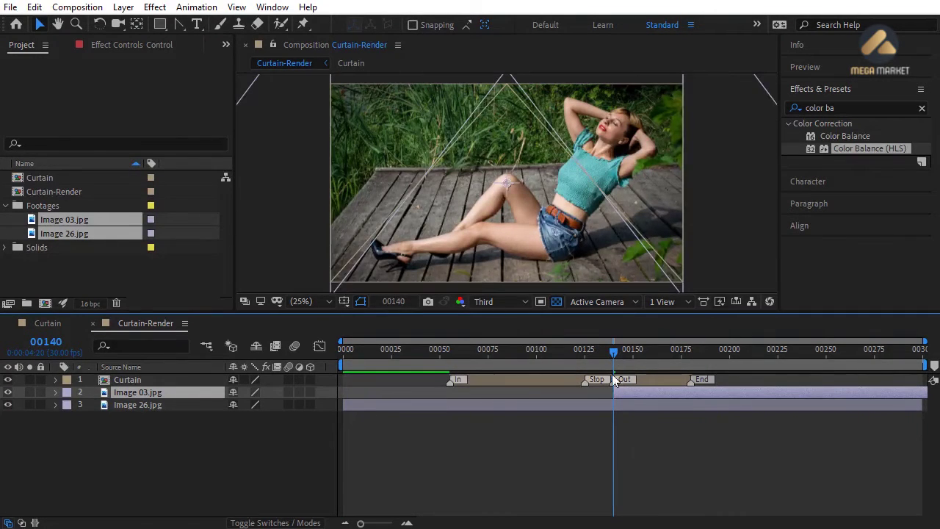
click(603, 402)
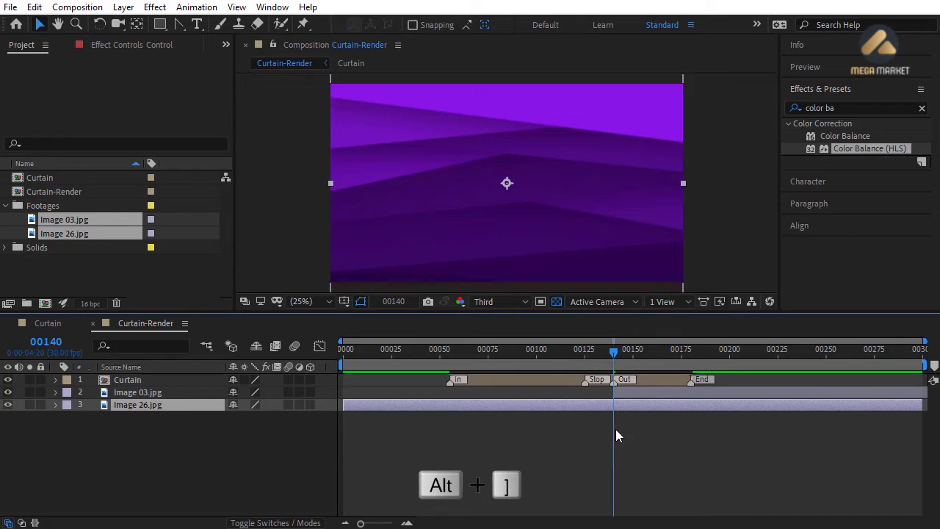
key(alt+bracketright)
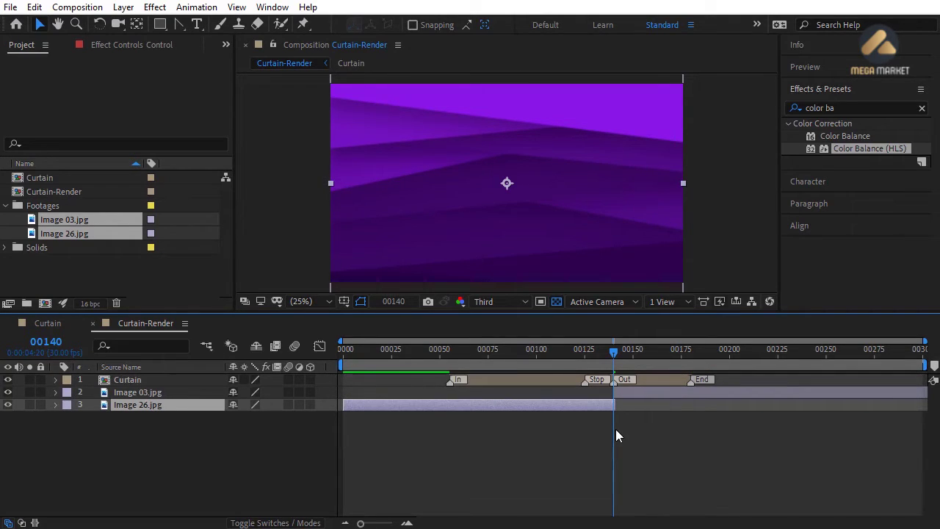
- Scrub through the transition, fit Image 26.jpg to the composition, and check it at frame 30
drag(432, 350, 684, 349)
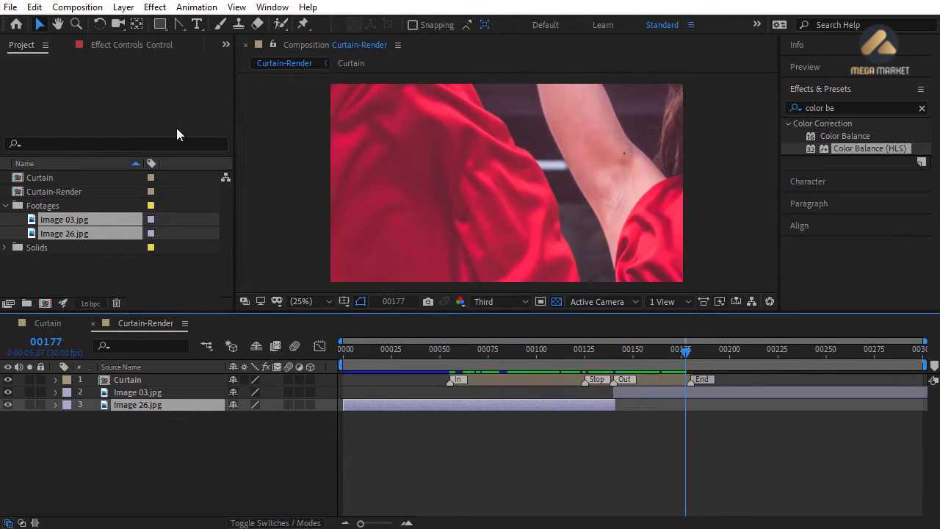
click(123, 6)
mouse_move(154, 180)
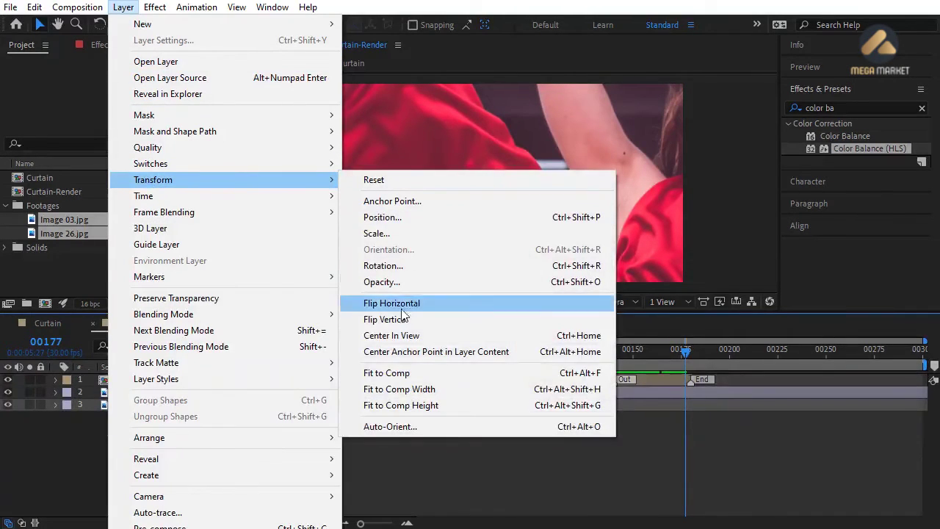
click(396, 373)
click(402, 349)
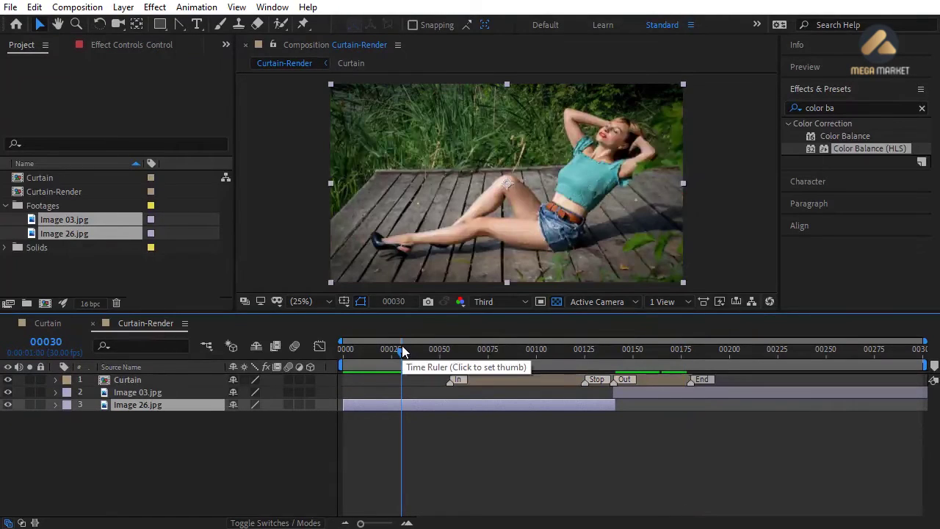
- Fit Image 03.jpg to the composition width
click(712, 350)
click(707, 391)
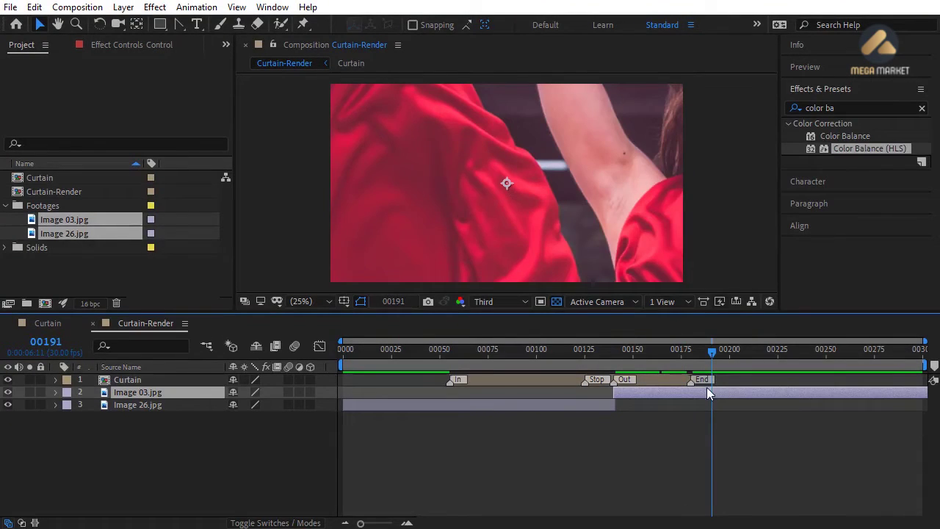
click(123, 7)
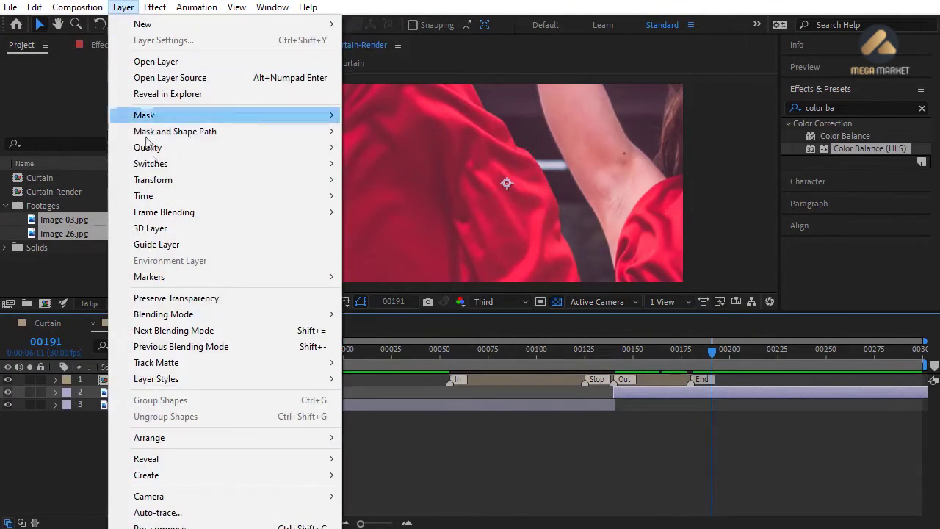
click(400, 447)
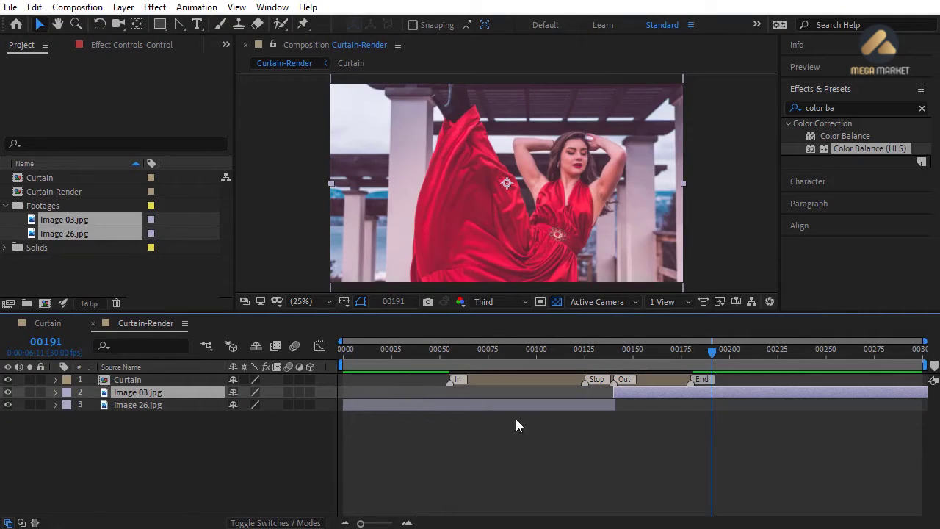
- Scrub to frame 200, end the work area there, and play a preview of the transition
click(515, 424)
click(498, 349)
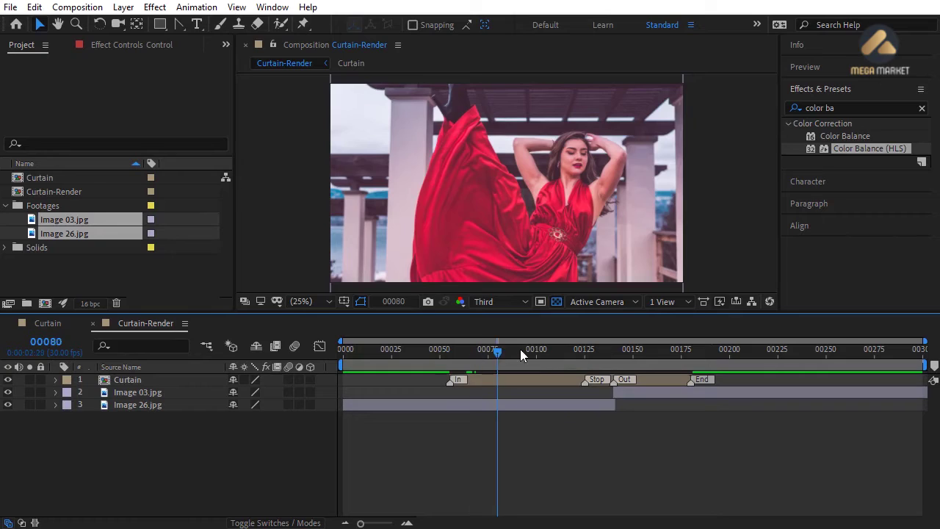
drag(520, 349, 728, 354)
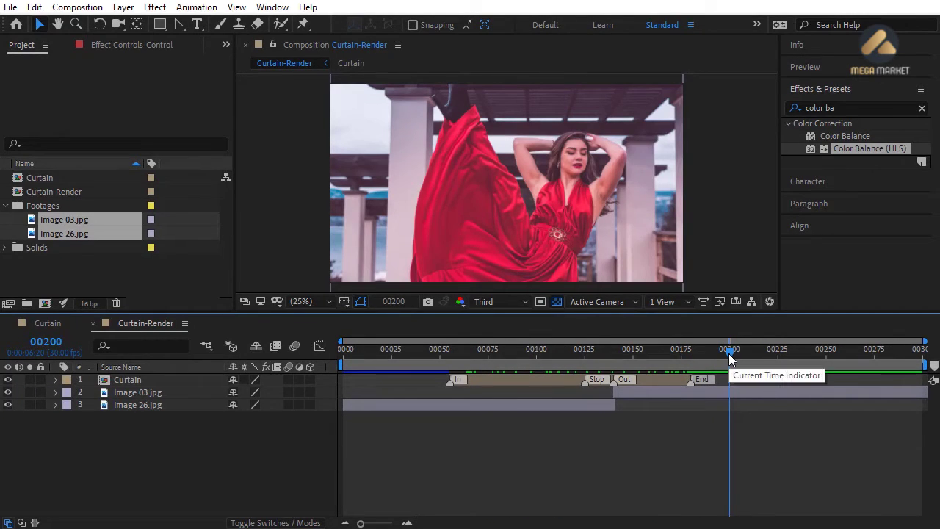
key(n)
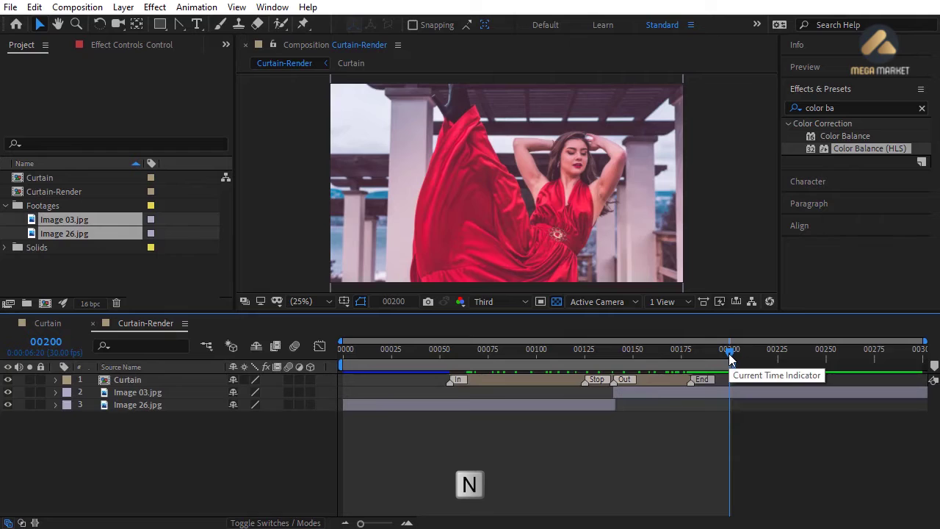
key(space)
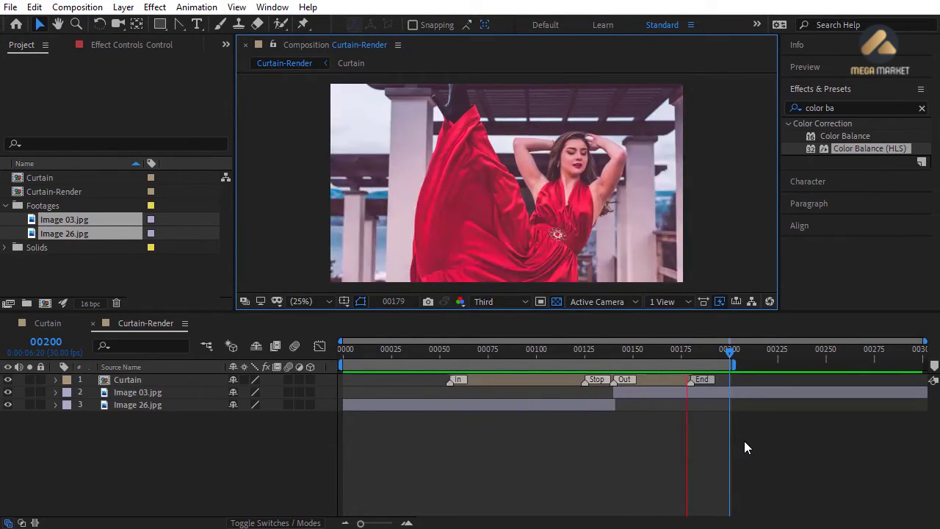
key(space)
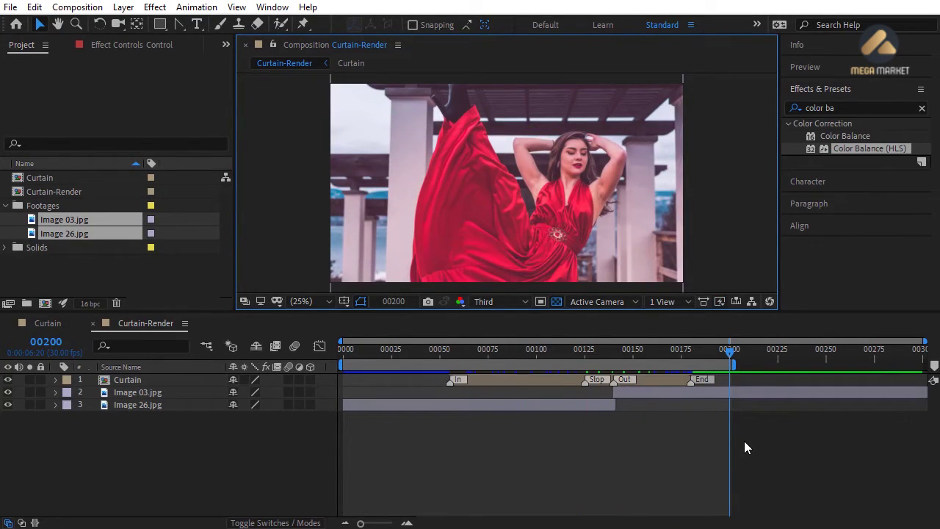
- Group the Curtain and Curtain-Render compositions with the Footages and Solids folders into a new project folder named Curtain
click(5, 206)
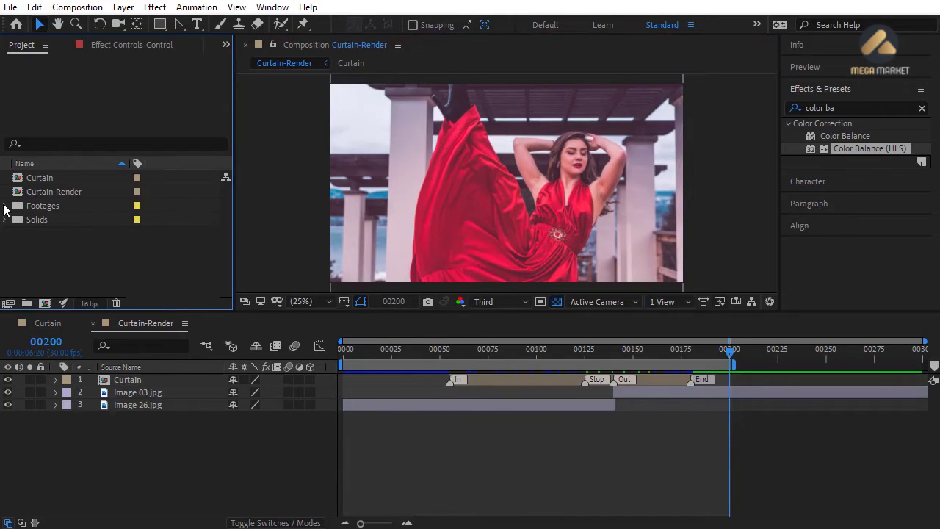
click(36, 220)
shift+click(45, 178)
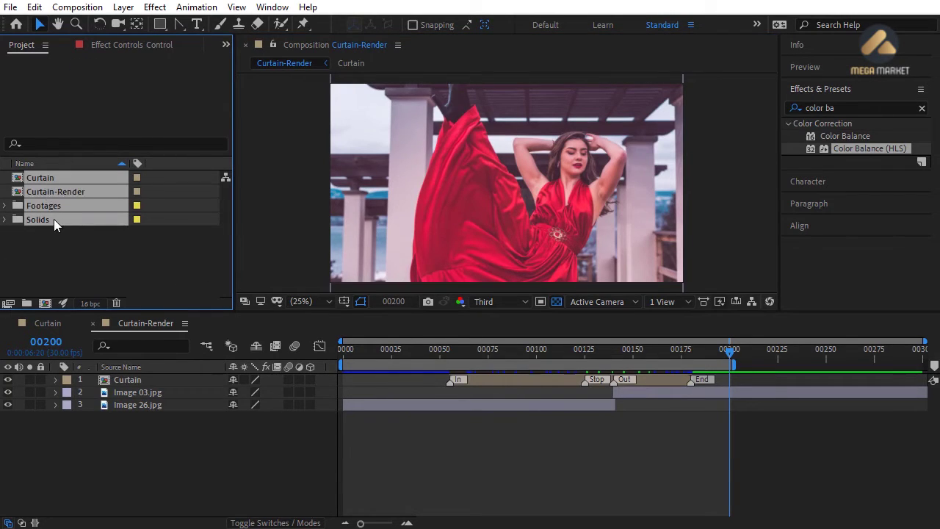
drag(54, 219, 27, 302)
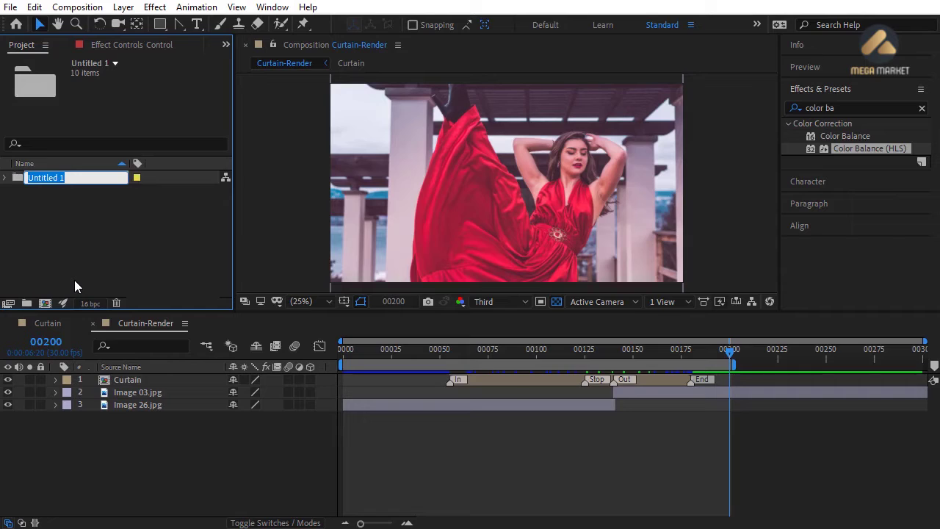
text(Curtain)
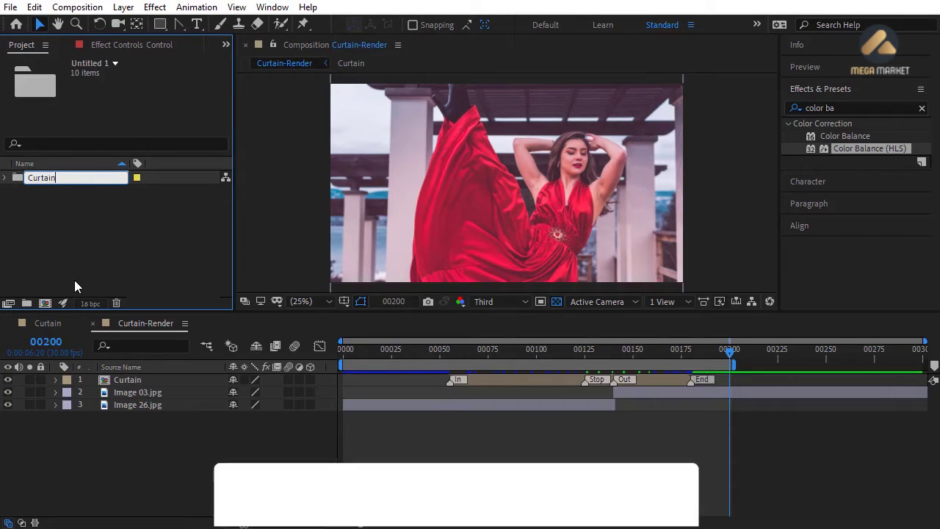
key(Return)
click(101, 249)
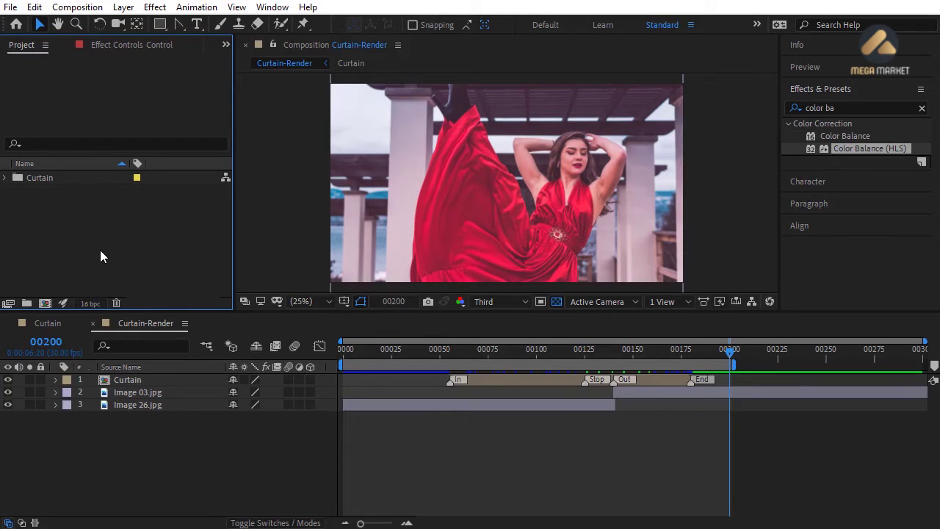
- Enable time remapping on the Curtain layer in the Curtain-Render composition
click(491, 380)
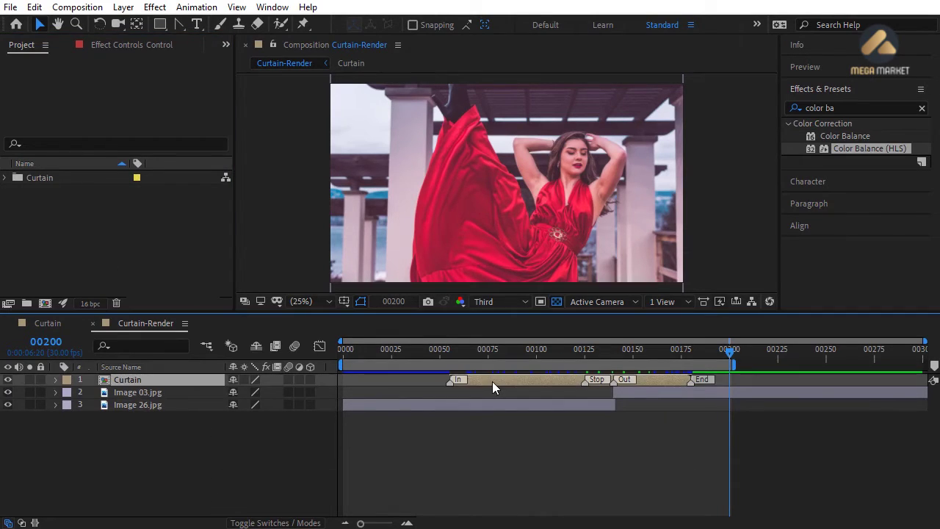
right_click(162, 383)
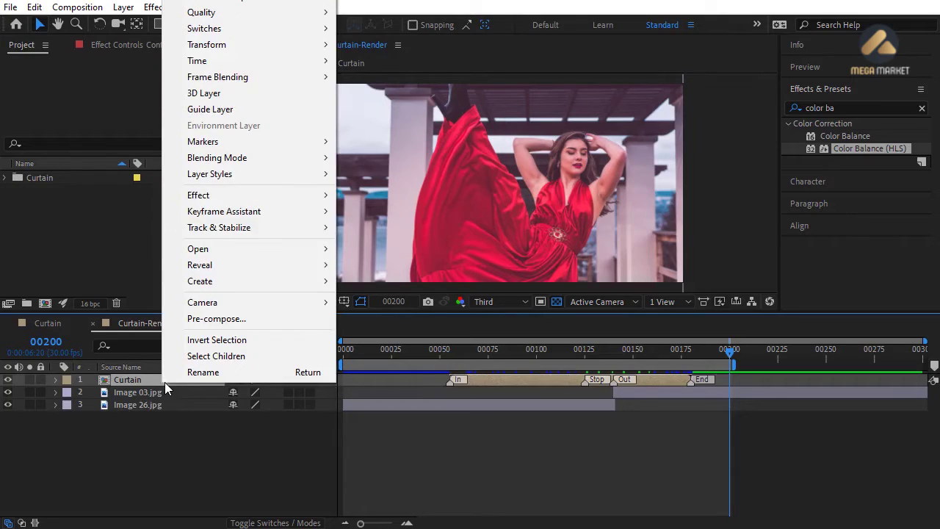
mouse_move(213, 61)
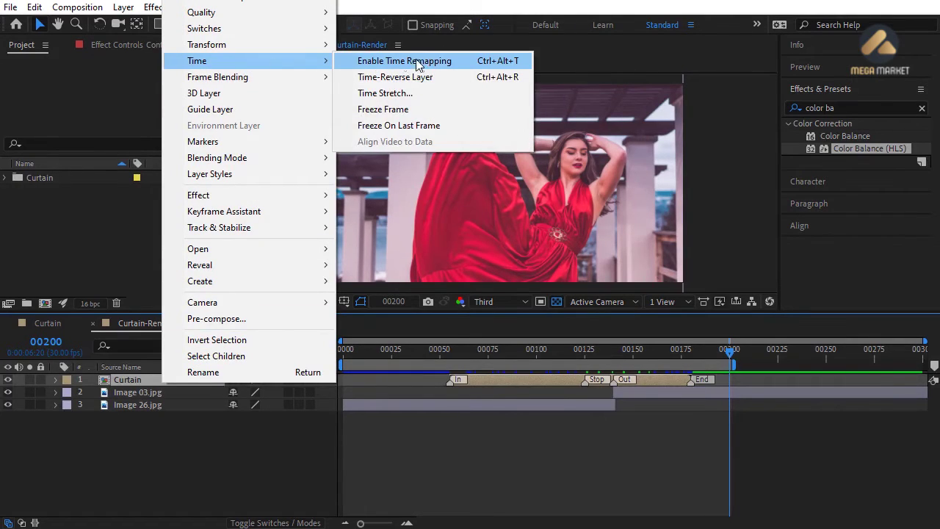
click(395, 62)
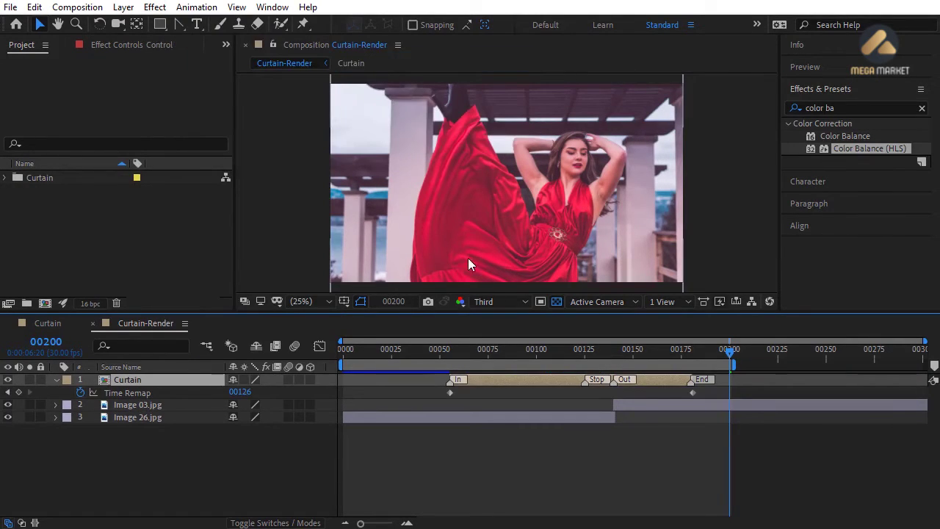
- Add Time Remap keyframes to the Curtain layer at the Stop marker, frame 125, and the Out marker, frame 140
click(585, 359)
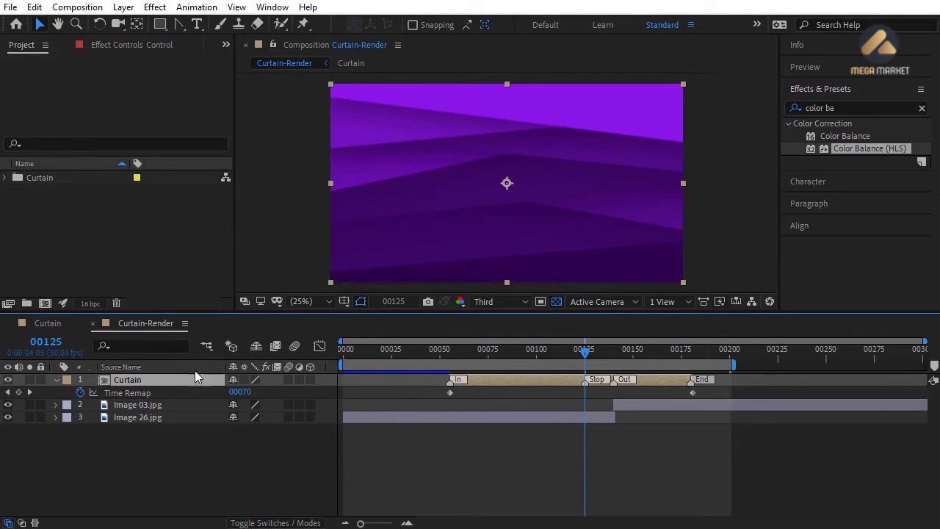
click(19, 392)
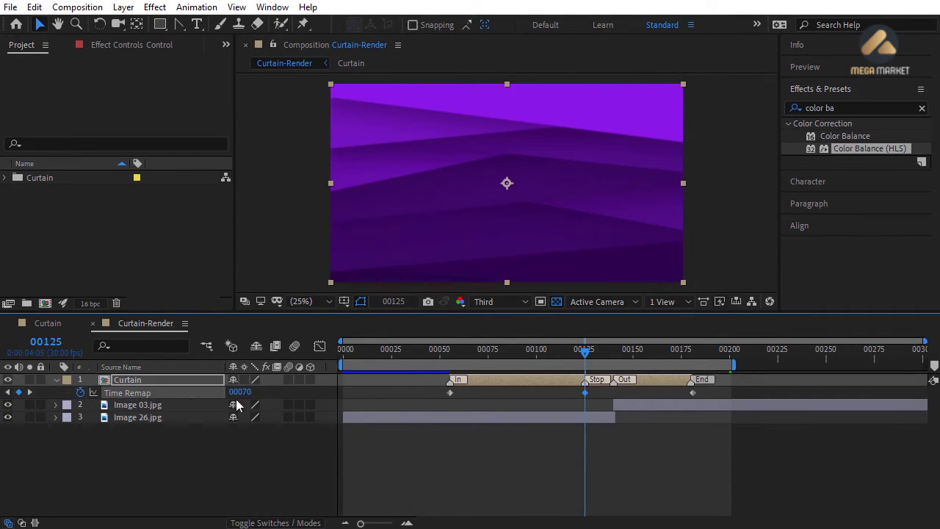
click(614, 359)
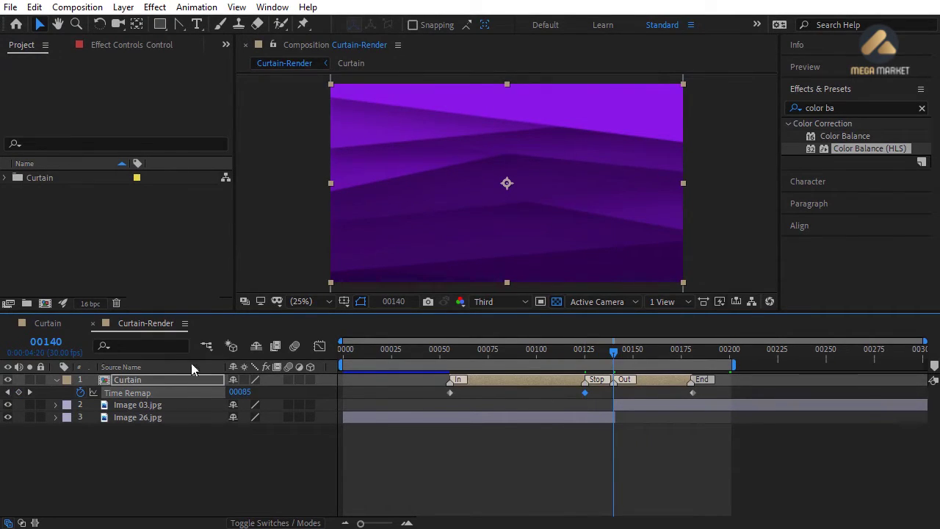
click(19, 392)
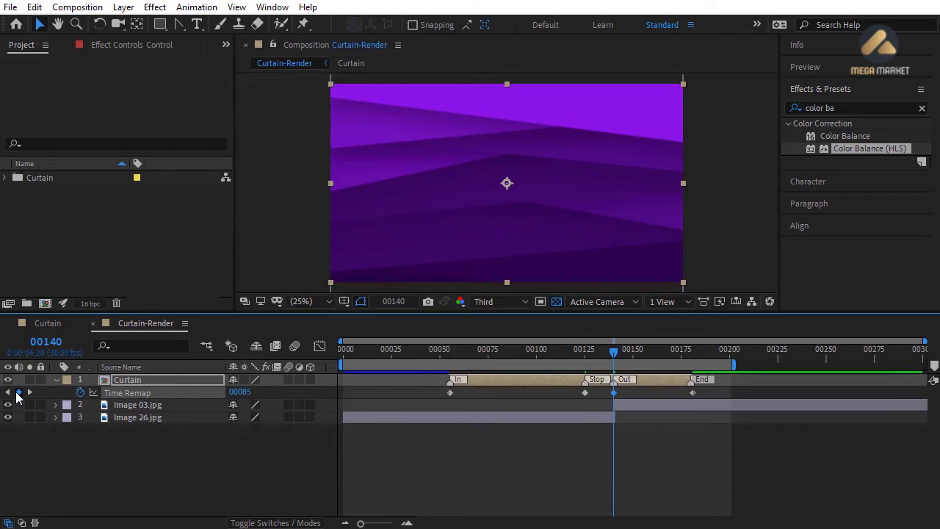
click(477, 394)
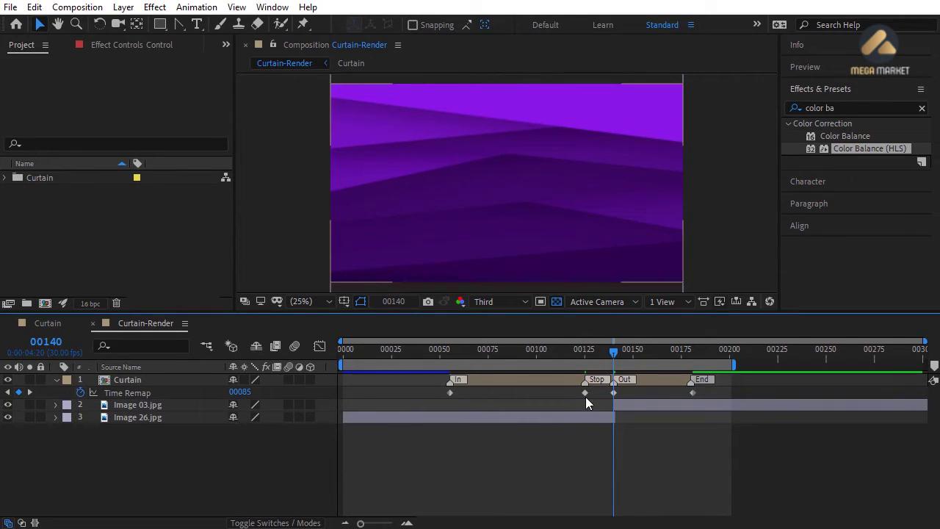
- Try retiming the curtain by moving its two middle Time Remap keyframes to about frames 87 and 157, and scrub through the result
drag(585, 396, 512, 399)
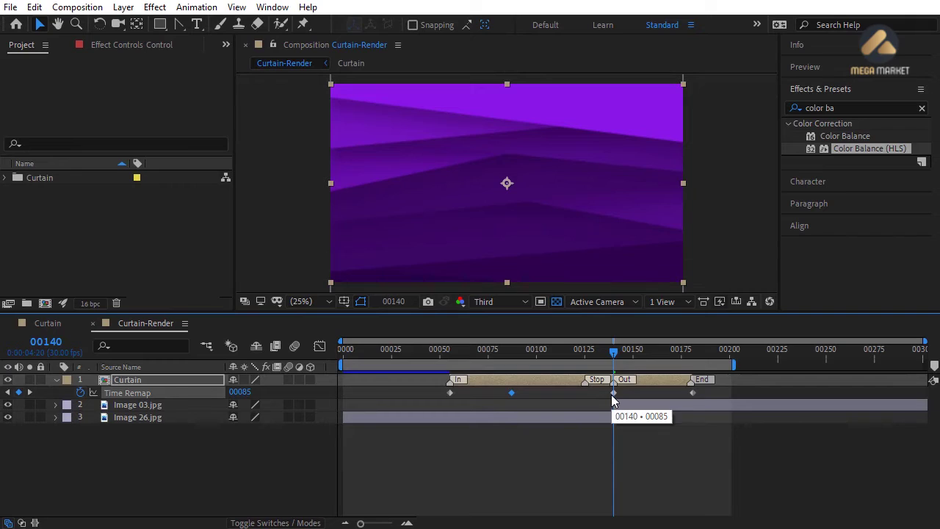
drag(612, 398, 646, 398)
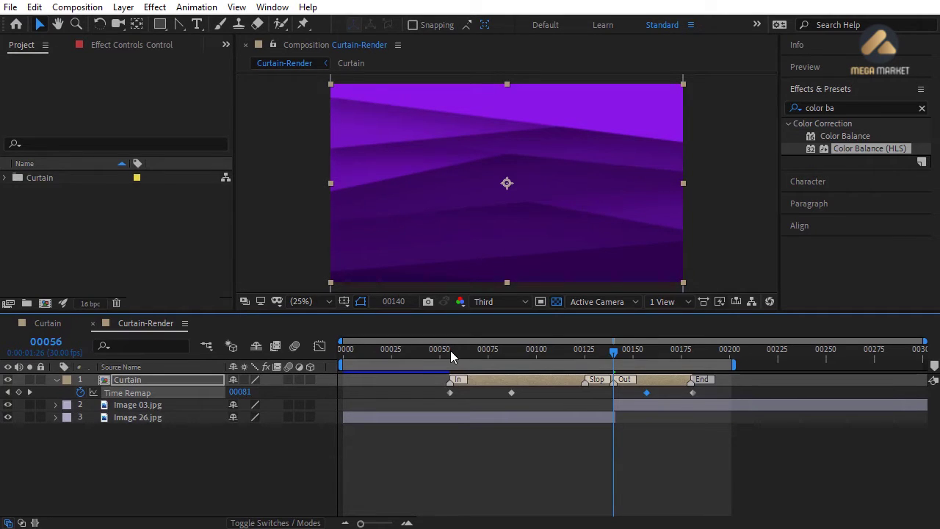
drag(450, 350, 693, 360)
click(554, 472)
- Undo both Time Remap keyframe moves and collapse the Curtain layer's properties
key(ctrl+z)
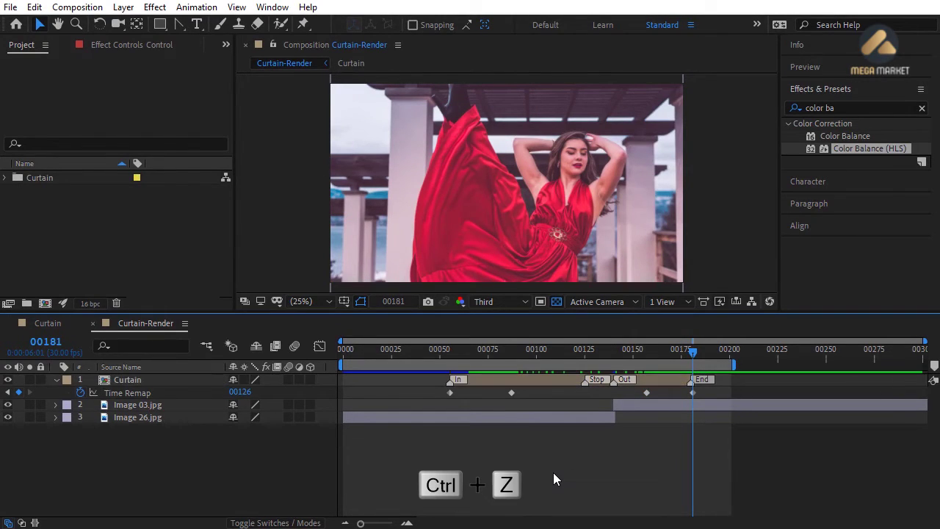
key(ctrl+z)
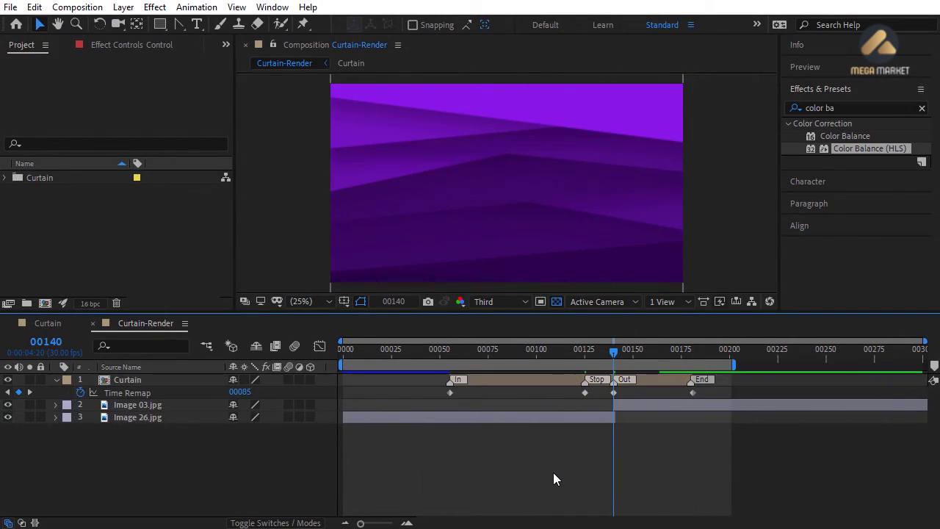
click(55, 380)
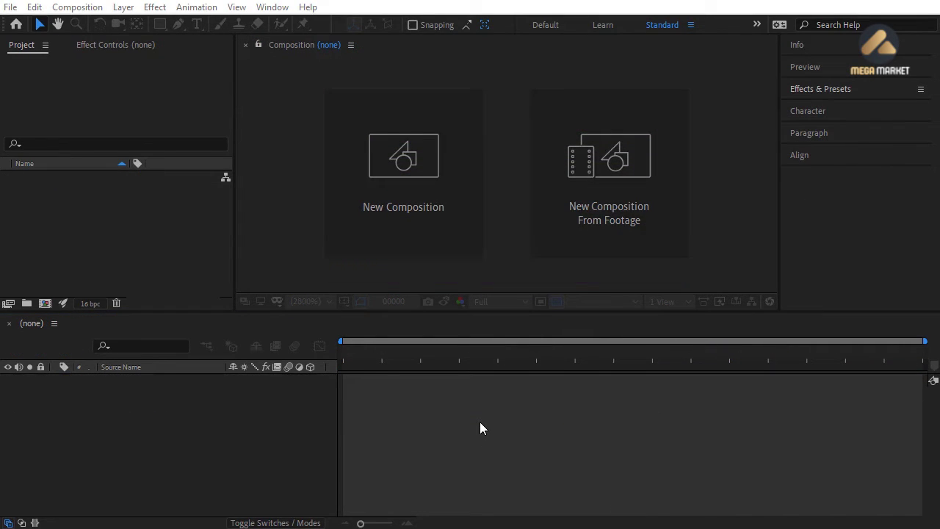
- Create a new composition named Circles at 1920 x 1080 px, 30 fps, lasting 300 frames
click(480, 423)
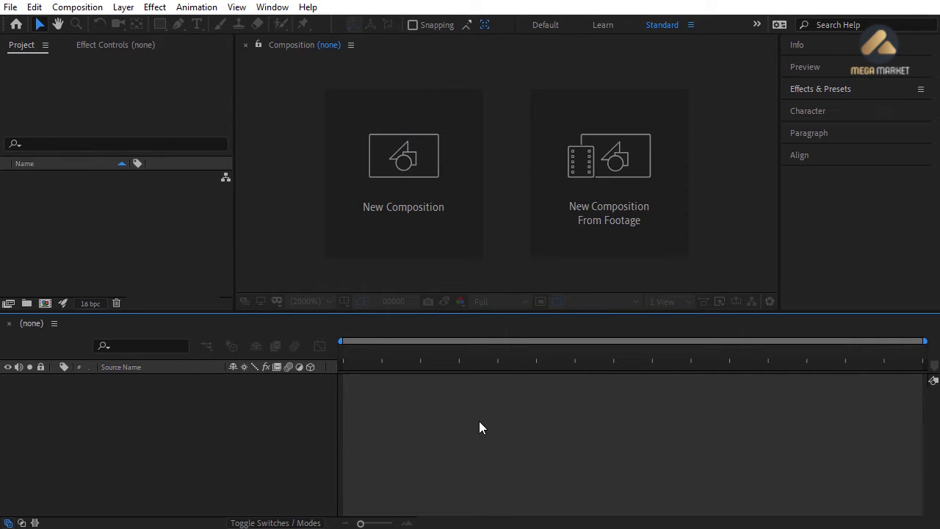
click(408, 186)
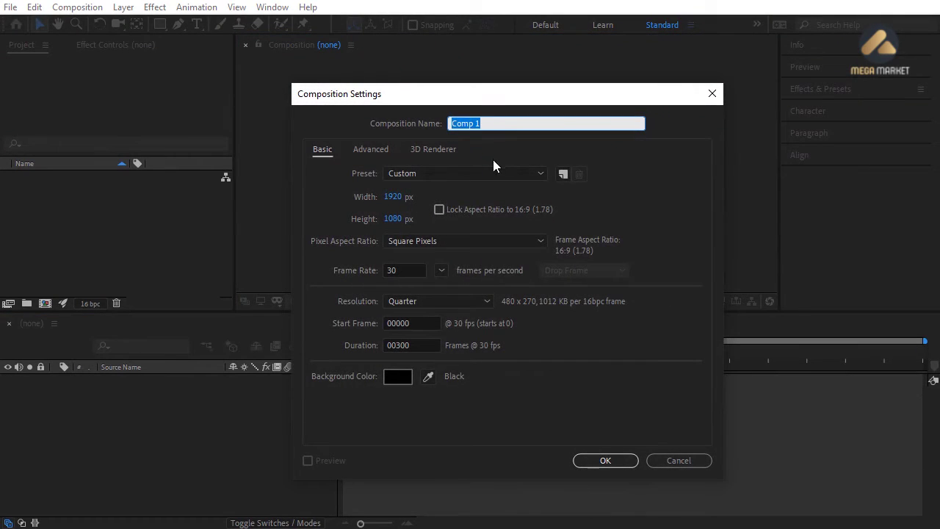
text(Circles)
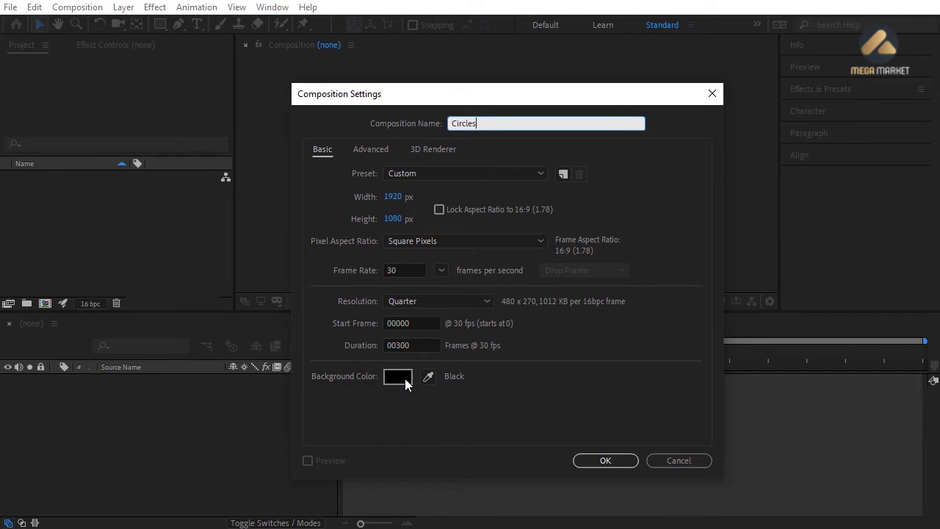
click(604, 460)
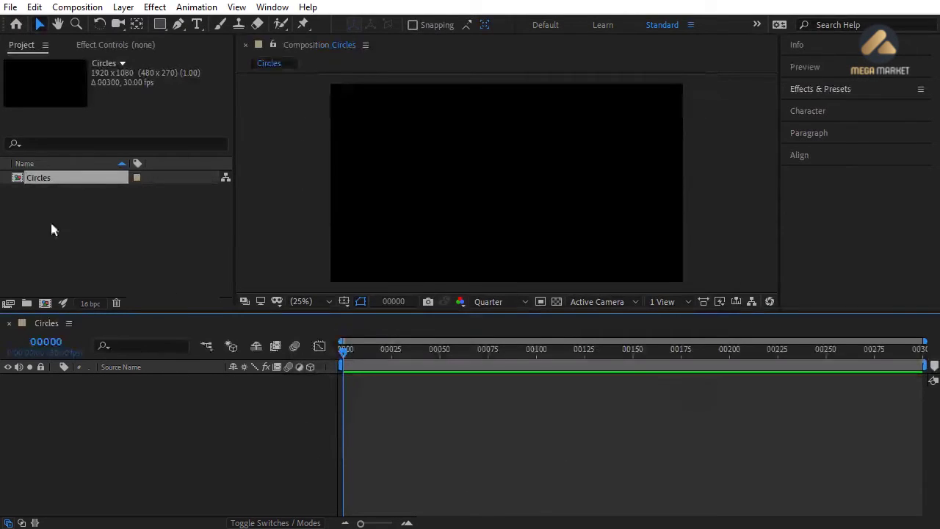
- Add a dark purple 1920 x 1080 px solid layer named BG-Circle to the Circles composition
click(36, 205)
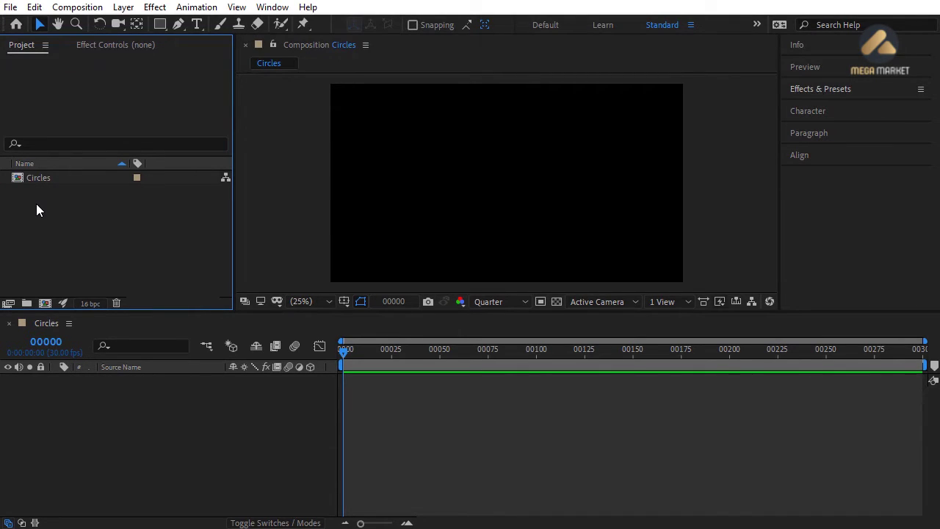
click(123, 417)
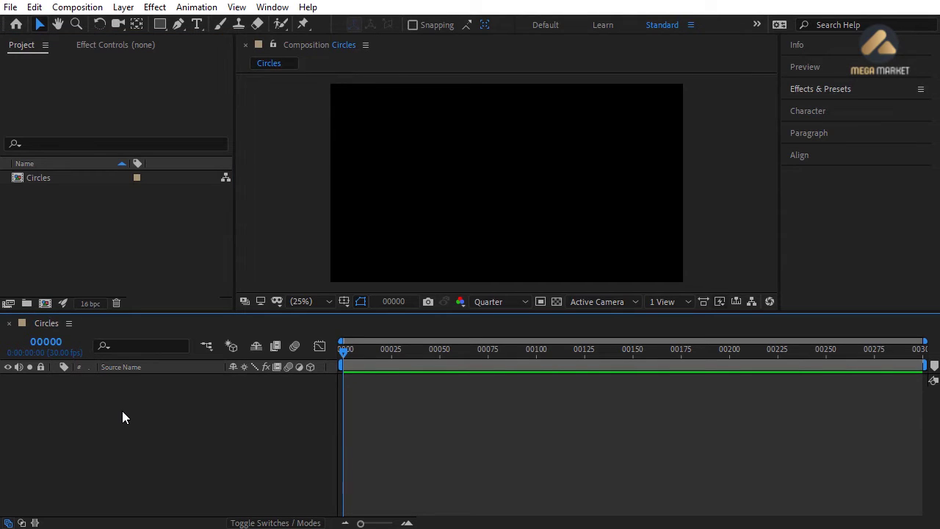
click(123, 7)
mouse_move(130, 25)
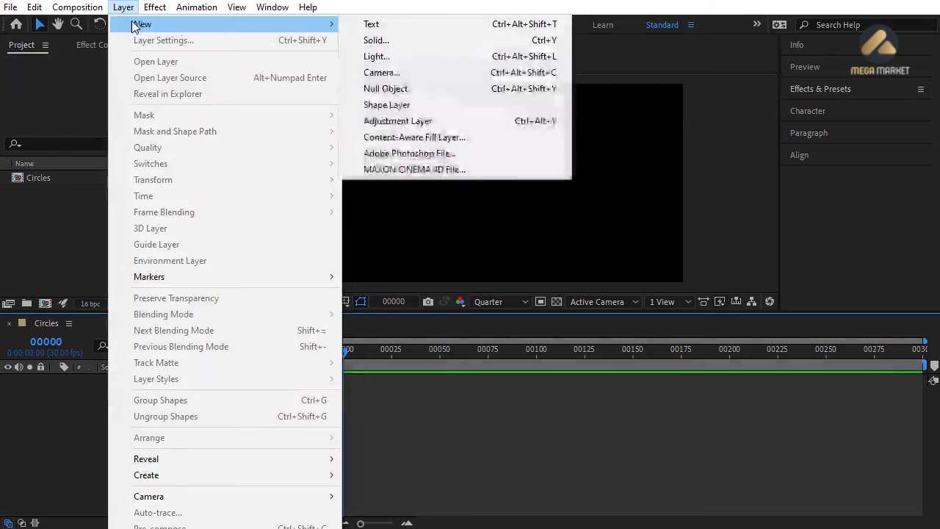
click(365, 44)
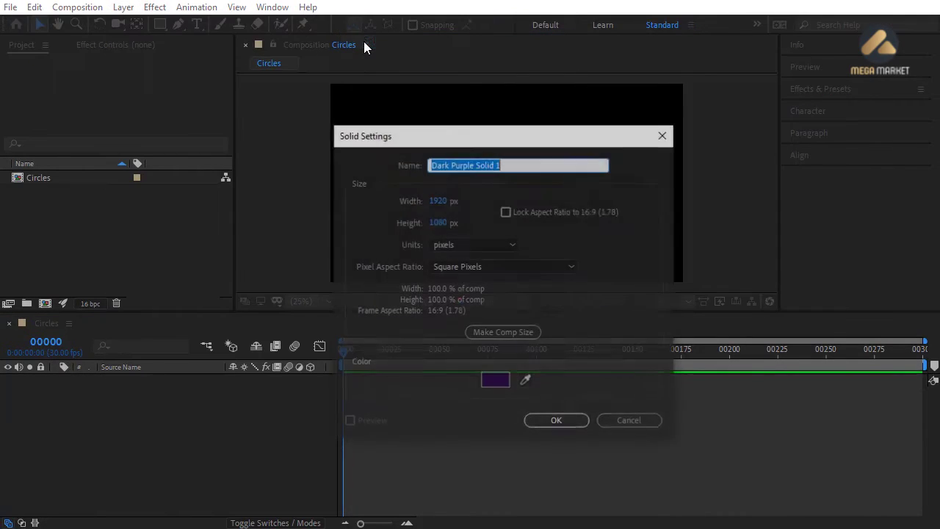
text(BG-Circle)
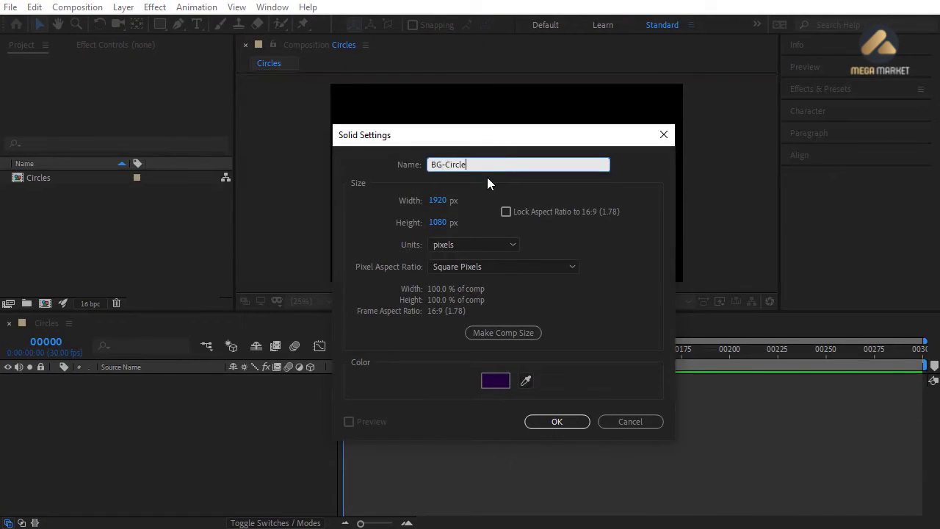
click(547, 420)
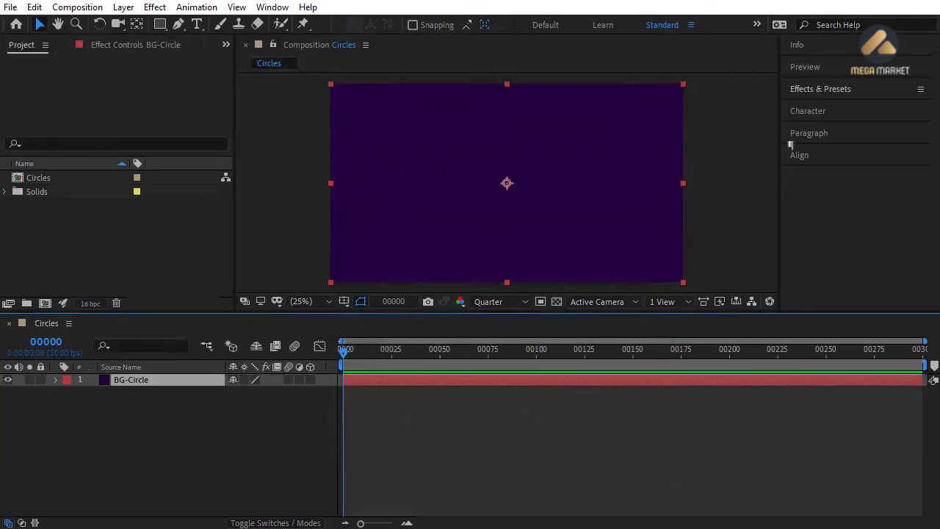
- Find the Circle effect by searching for "circ" and apply it to the BG-Circle layer
click(801, 88)
click(823, 108)
text(circ)
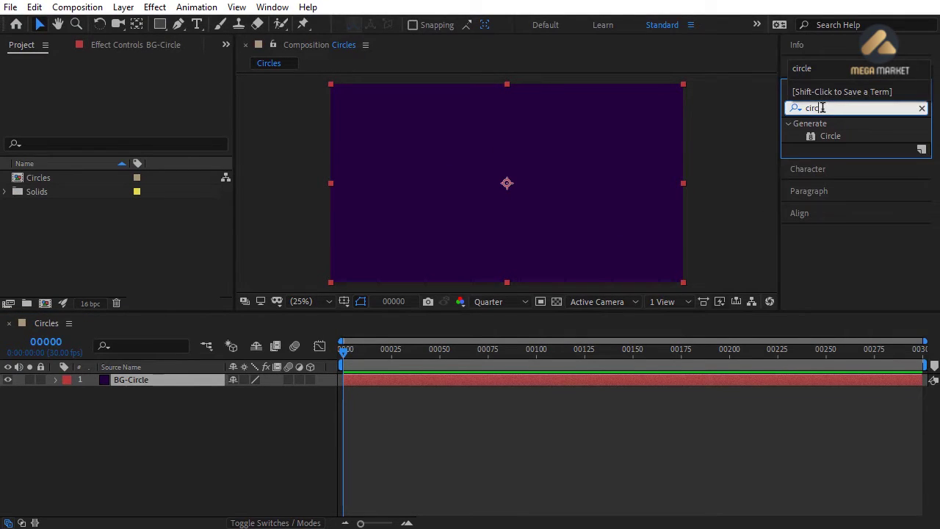
click(842, 138)
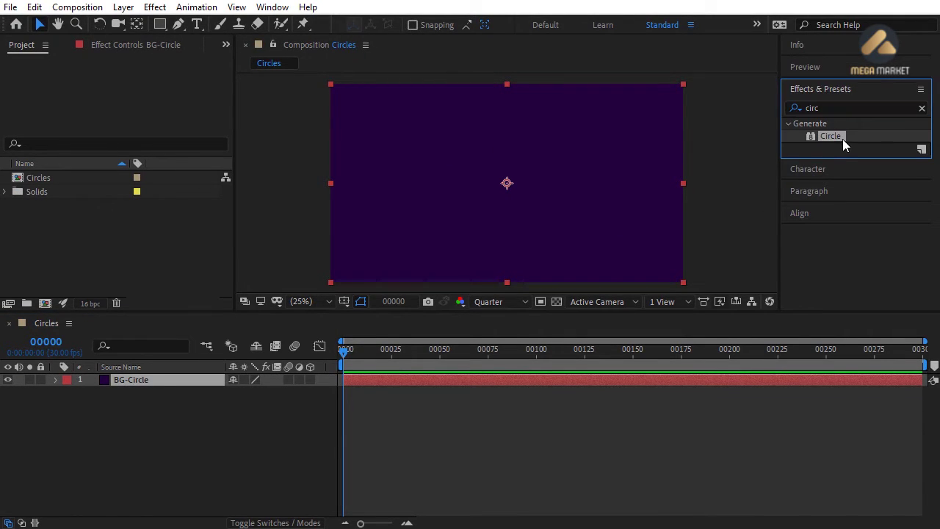
drag(834, 137, 492, 378)
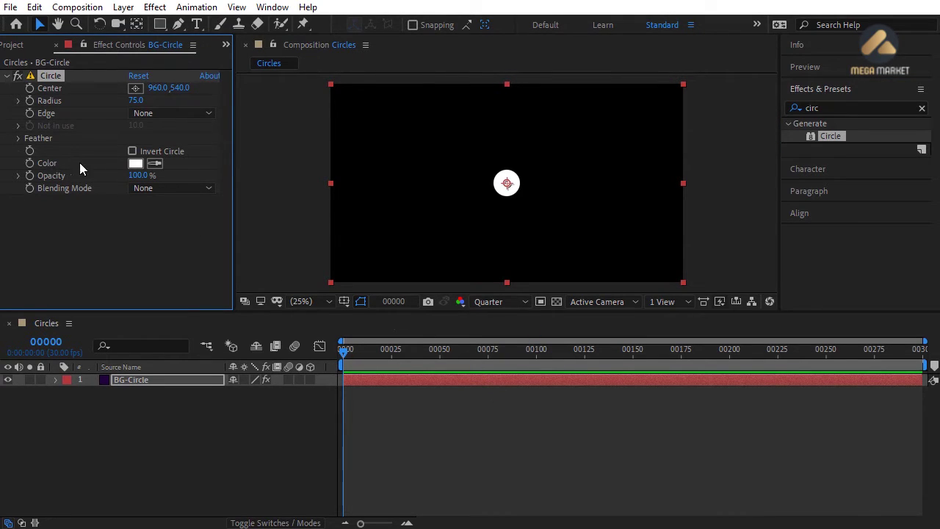
- Enter a new hex colour for the Circle effect on BG-Circle
click(135, 163)
key(BackSpace)
text(2)
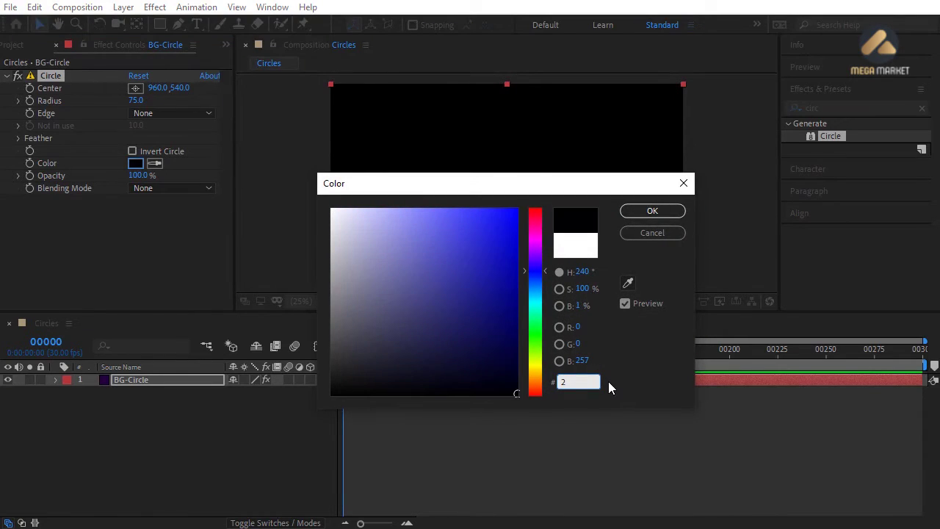
- Set the BG-Circle layer's Circle effect color to 2D0150 and its Edge to Thickness
text(D0150)
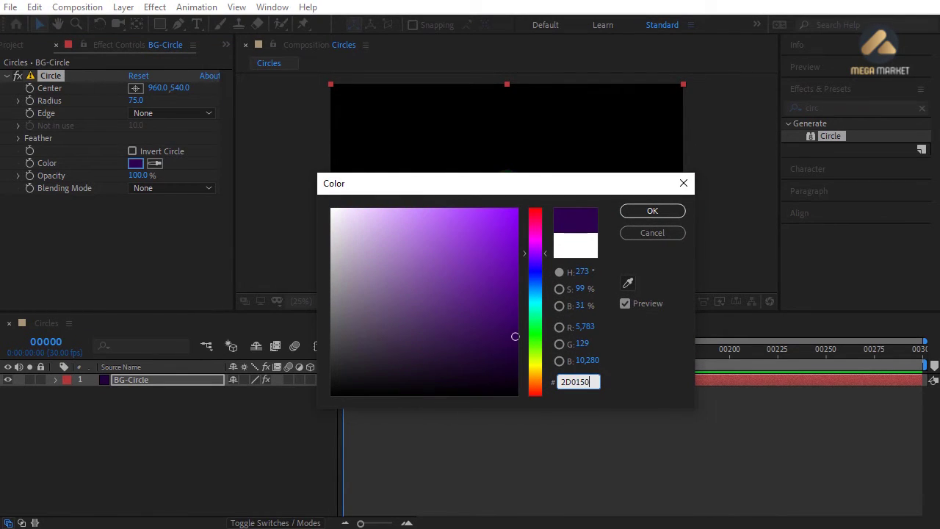
click(646, 211)
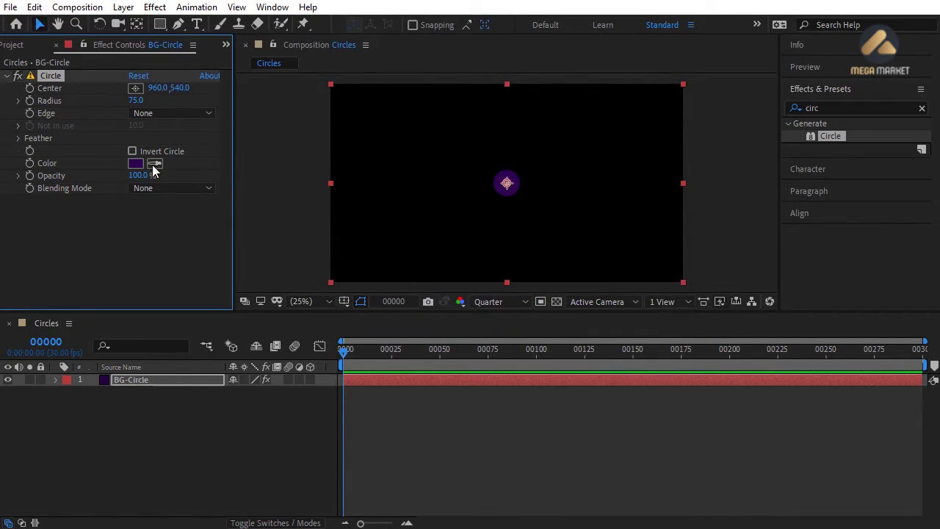
click(153, 114)
click(170, 162)
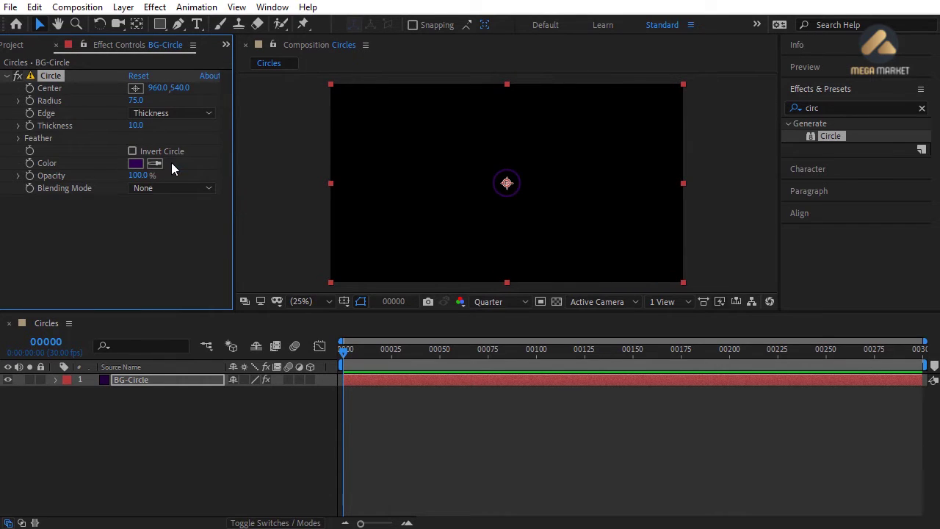
- Set the Thickness of the Circle effect on BG-Circle to 1200
drag(136, 129, 141, 132)
click(140, 131)
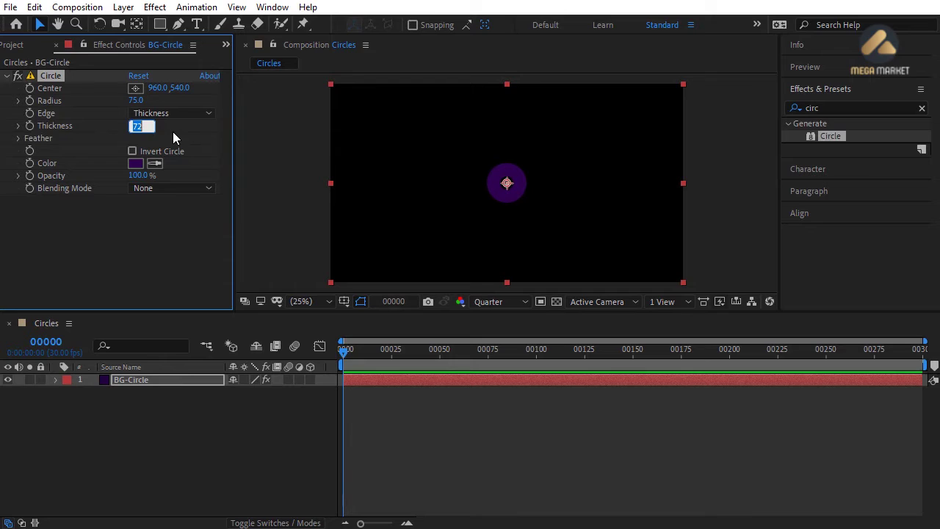
text(1200)
key(Return)
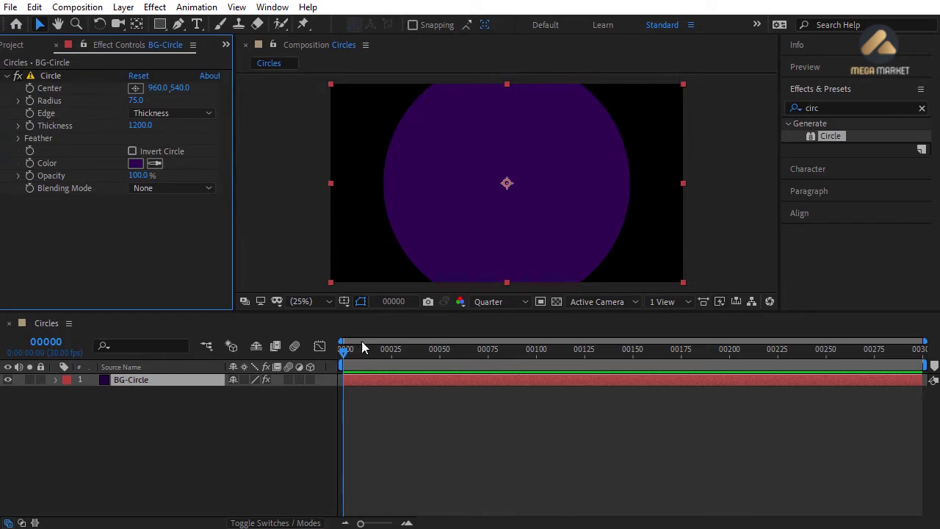
- Set the Circle effect's Radius to 2000 at frame 0 and enable keyframing for it
drag(362, 342, 340, 351)
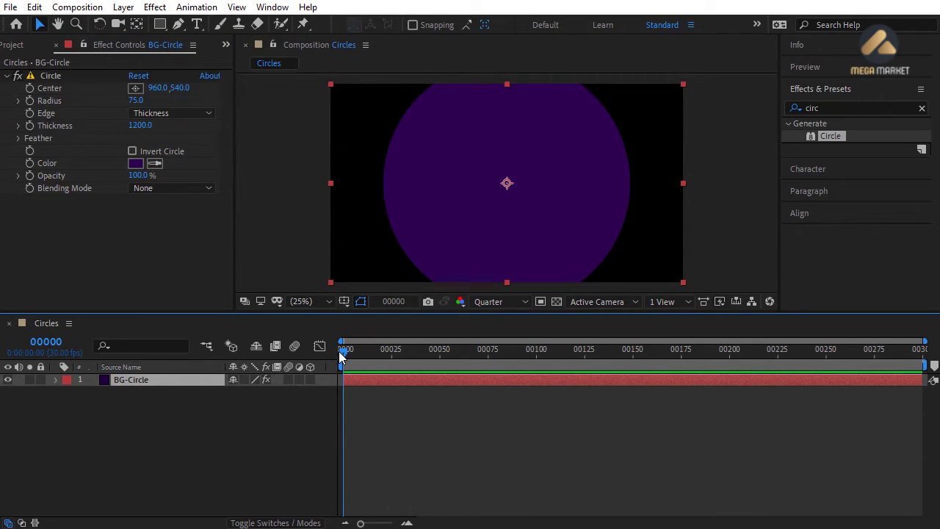
mouse_move(136, 100)
mouse_down()
mouse_move(240, 117)
mouse_move(149, 116)
mouse_move(147, 100)
mouse_up()
click(147, 100)
text(2000)
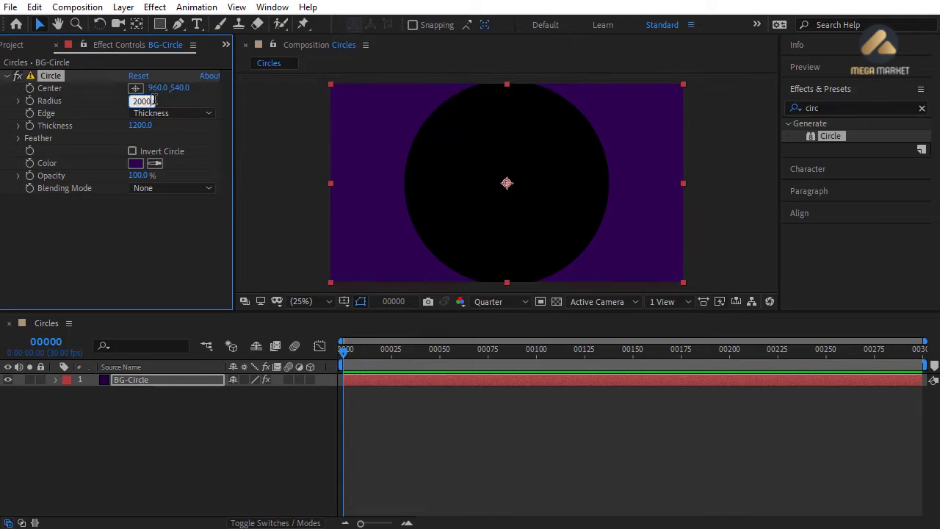
key(Return)
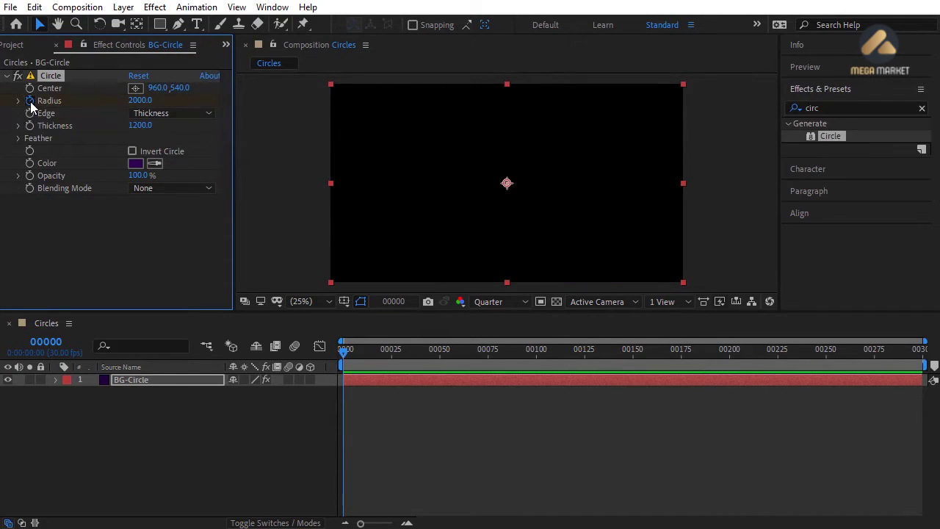
- Create a second Radius keyframe at frame 55 with a value of 600
drag(344, 351, 450, 354)
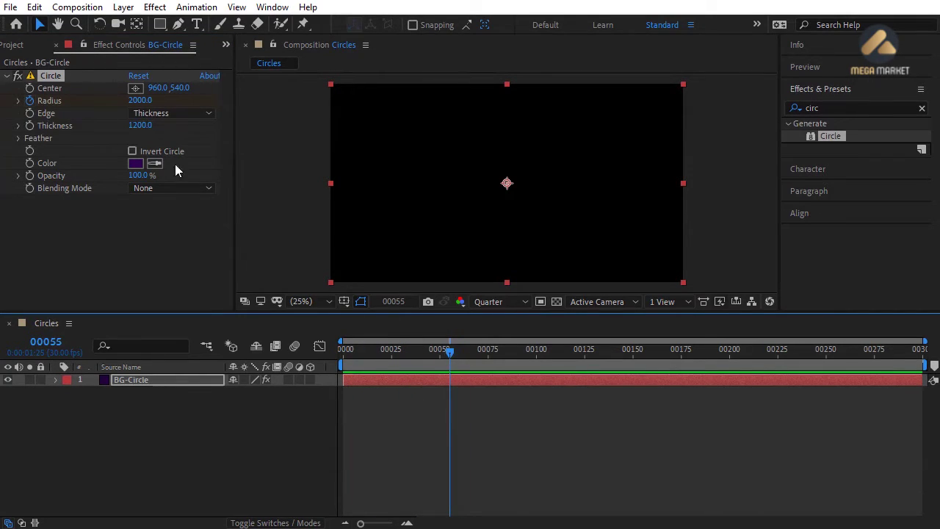
click(139, 100)
text(1863)
key(Return)
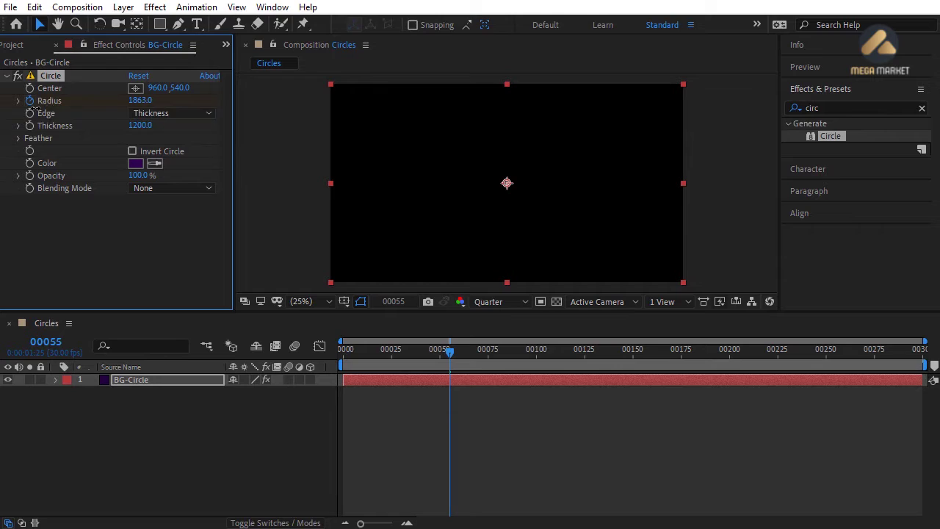
drag(138, 101, 51, 103)
click(140, 101)
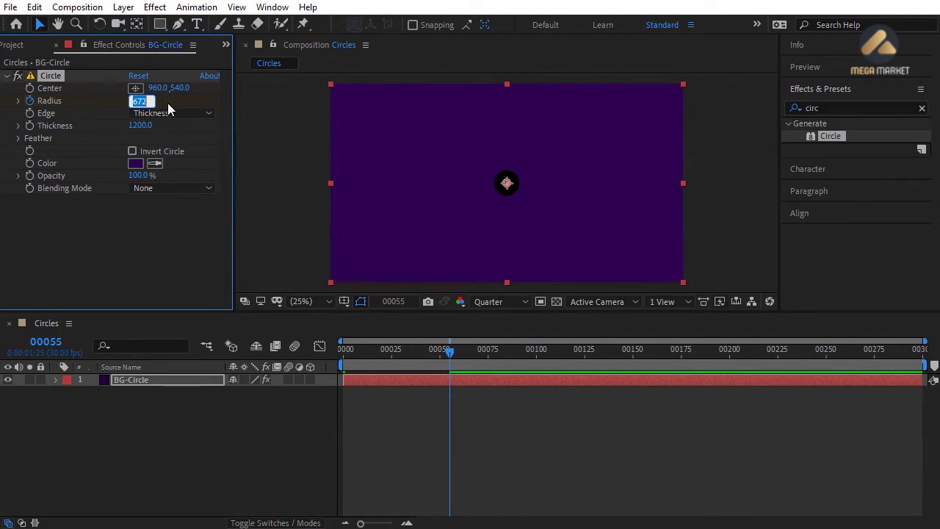
text(600)
key(Return)
click(422, 409)
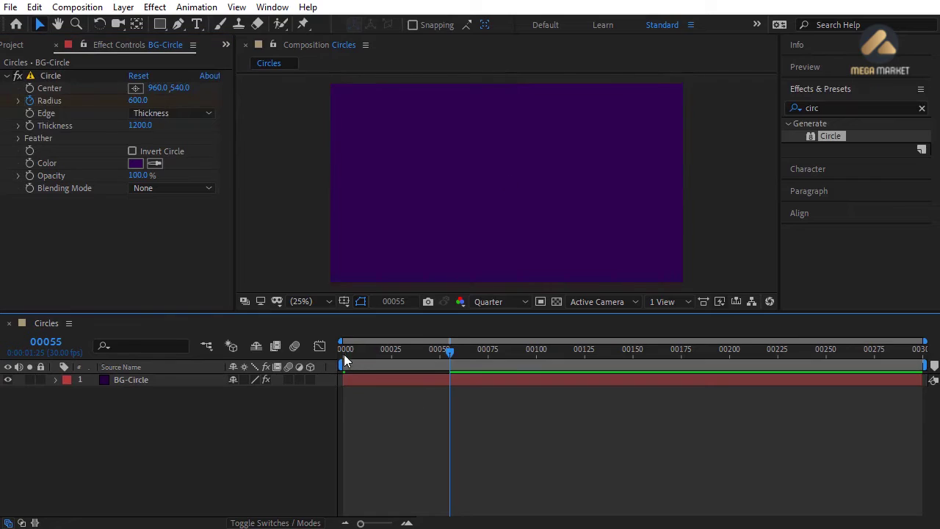
- Reveal BG-Circle's keyframes, show the rulers, and apply Easy Ease to both Radius keyframes
drag(343, 354, 449, 351)
key(ctrl+r)
key(u)
drag(469, 432, 337, 401)
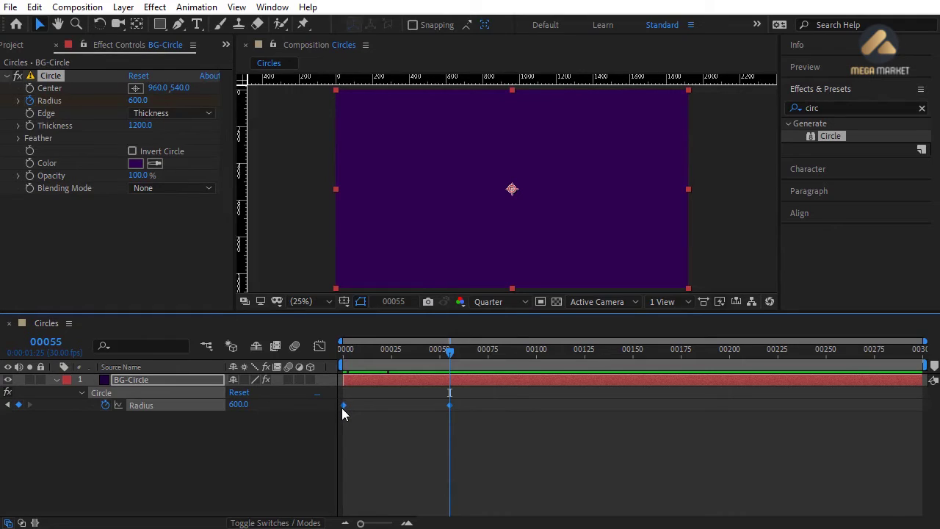
right_click(342, 406)
mouse_move(410, 399)
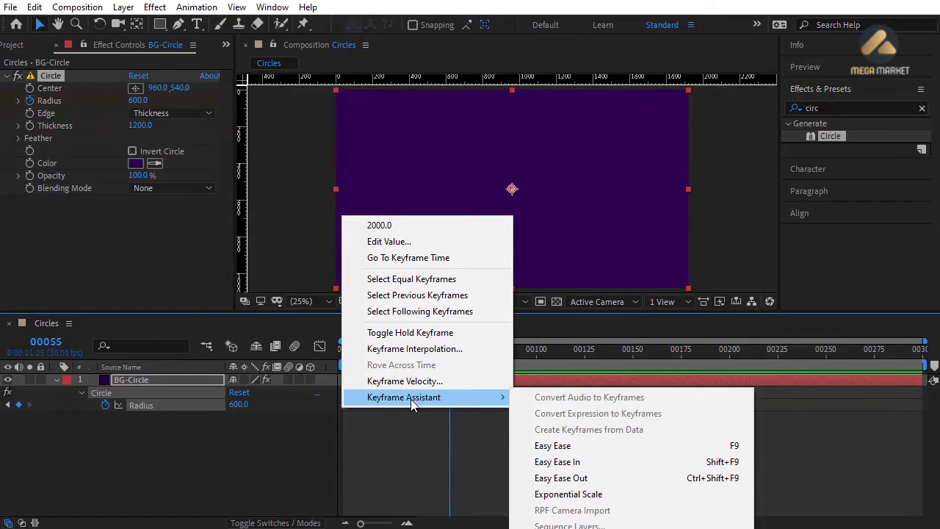
click(554, 445)
- Lengthen the incoming ease handle of the frame-55 Radius keyframe on the value graph, and restore the speed graph
drag(449, 351, 423, 353)
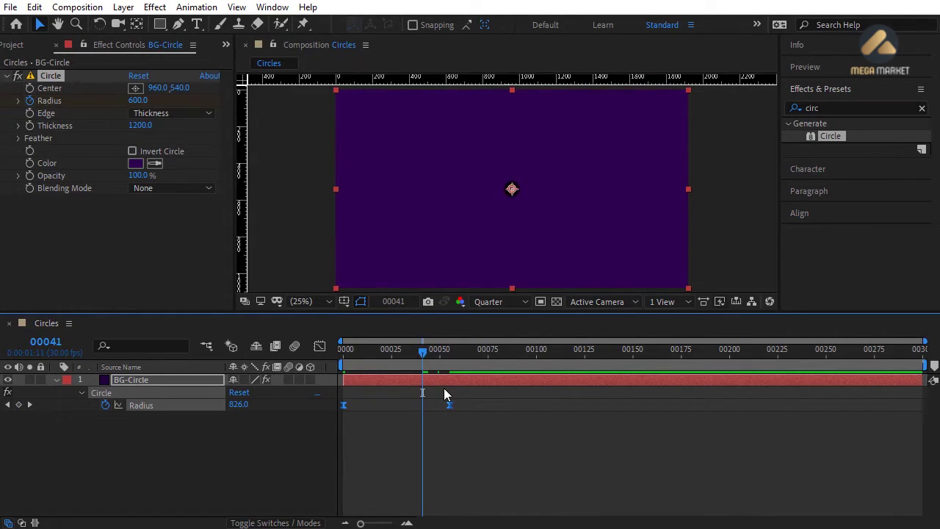
click(448, 405)
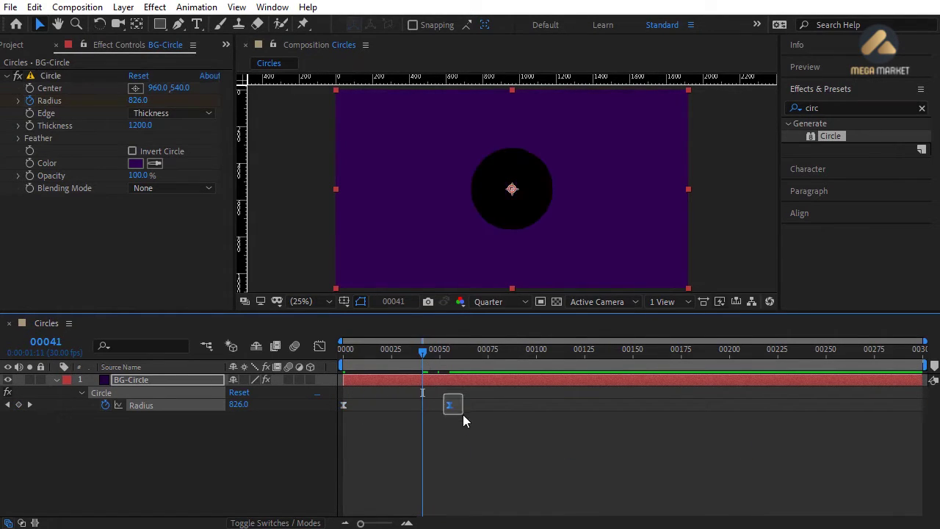
click(318, 345)
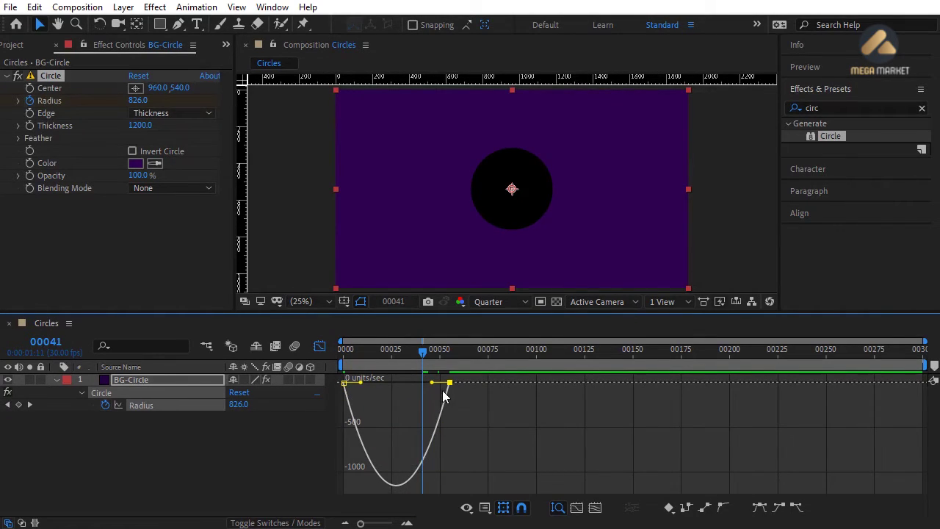
click(485, 510)
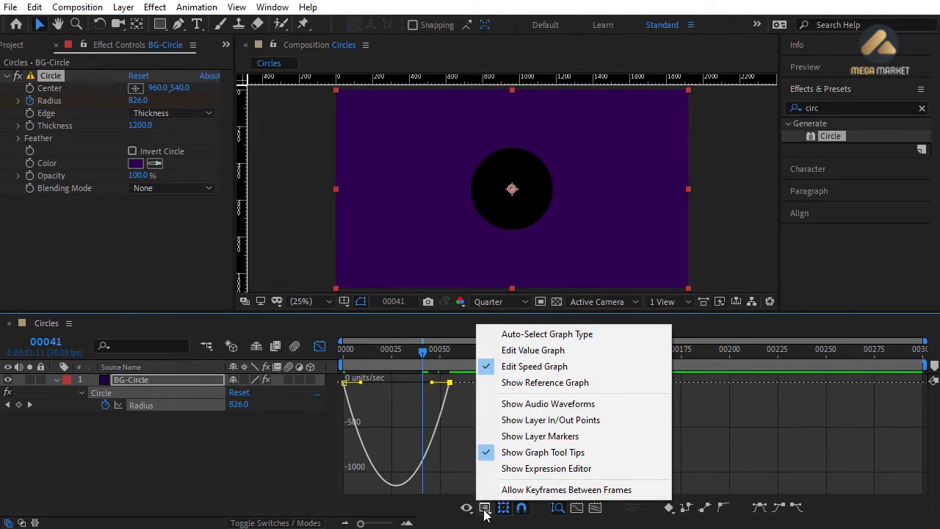
click(526, 351)
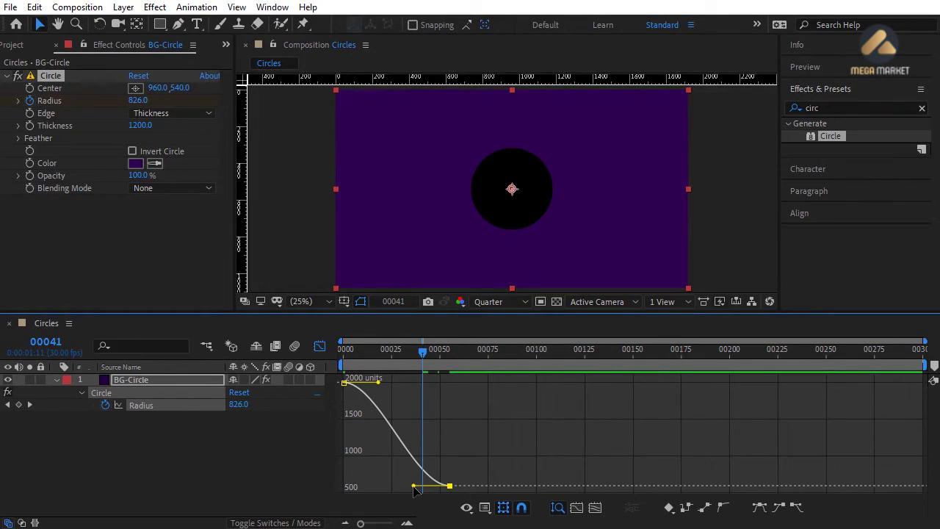
drag(415, 486, 377, 486)
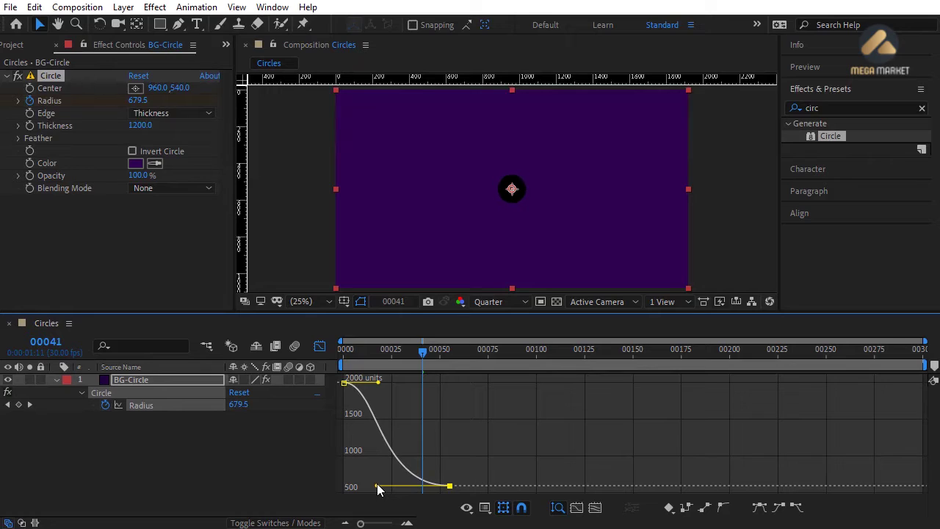
click(485, 507)
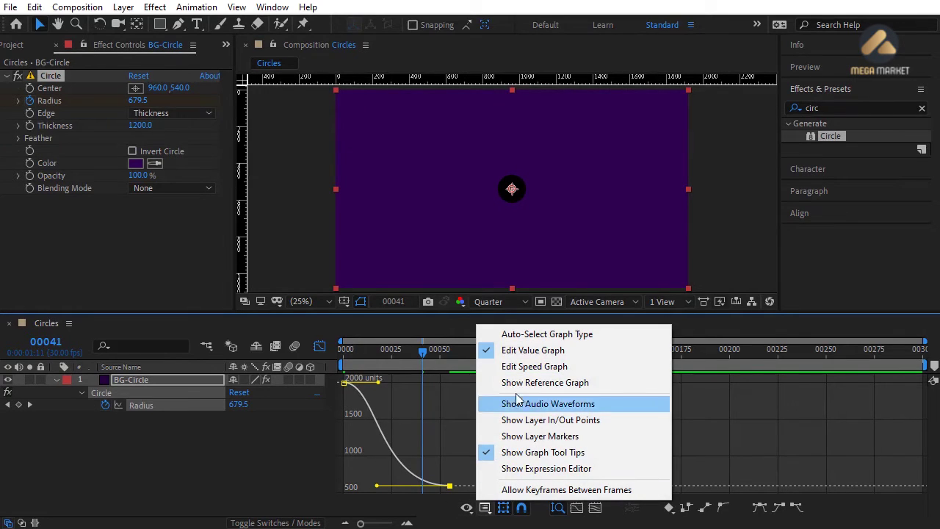
click(526, 366)
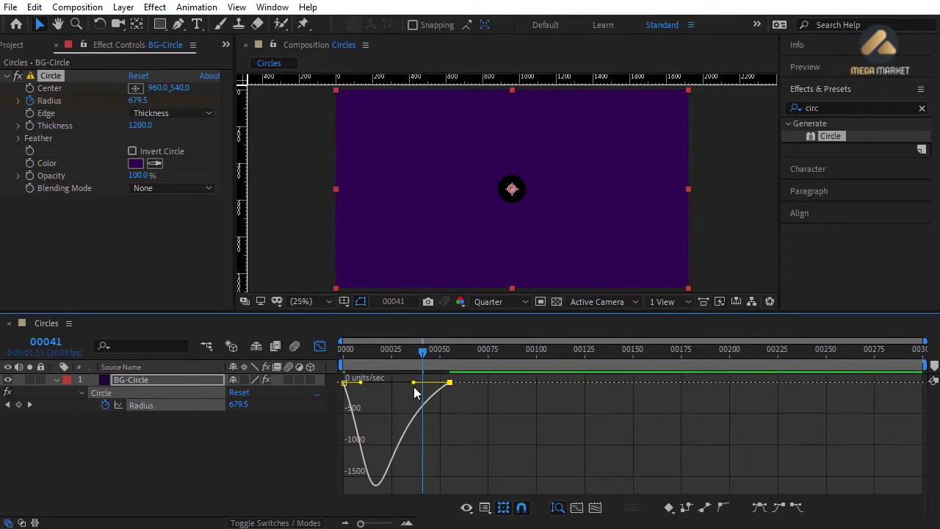
click(318, 348)
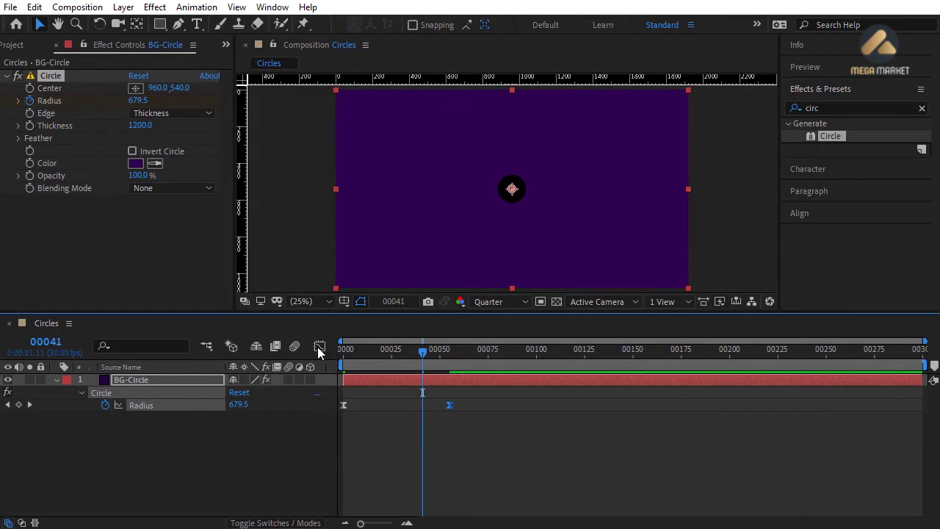
- Set the incoming velocity influence of the Radius keyframe at frame 55 to 70%
right_click(451, 408)
click(486, 387)
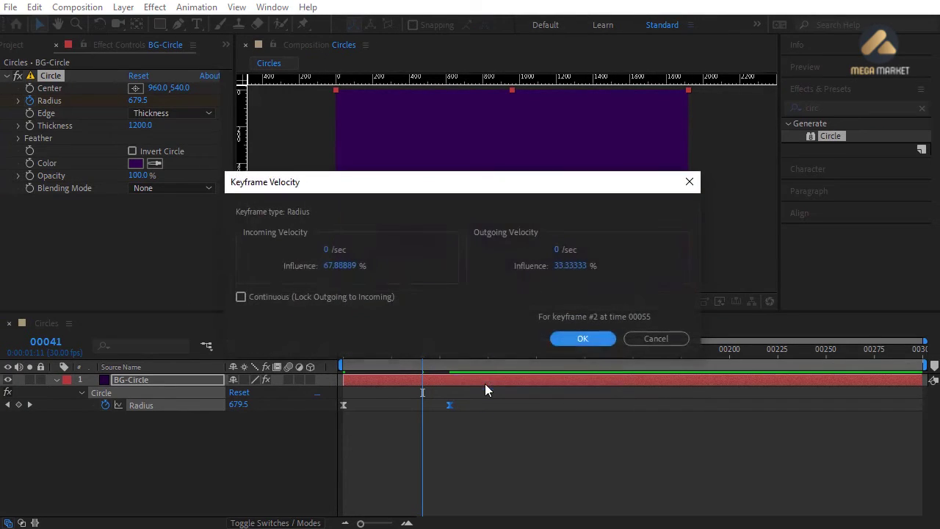
click(338, 269)
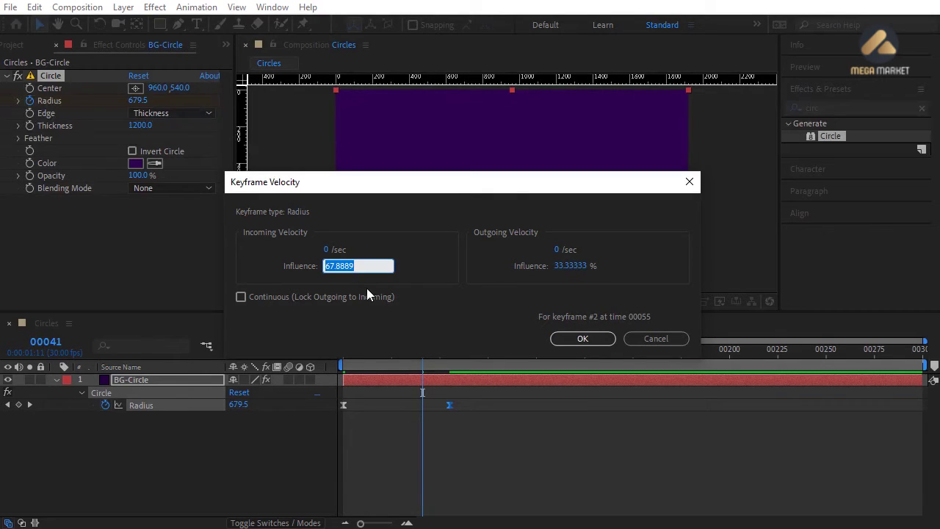
text(70)
click(565, 339)
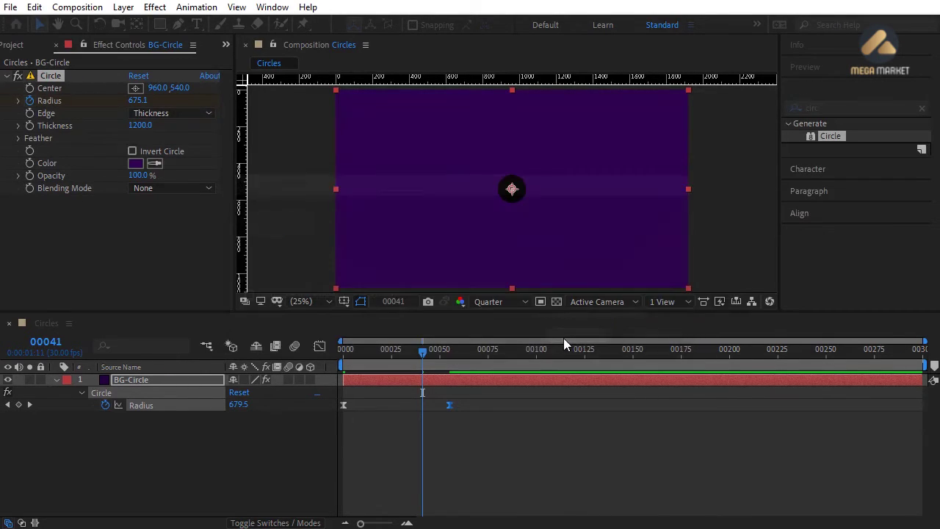
- Check the Radius speed curve in the Graph Editor and collapse the BG-Circle layer's properties
click(321, 346)
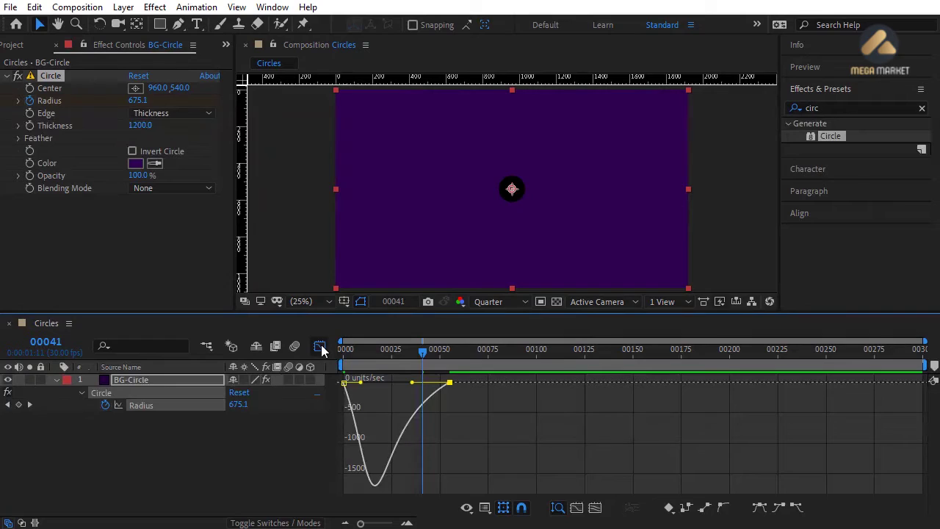
key(shift+F3)
click(403, 421)
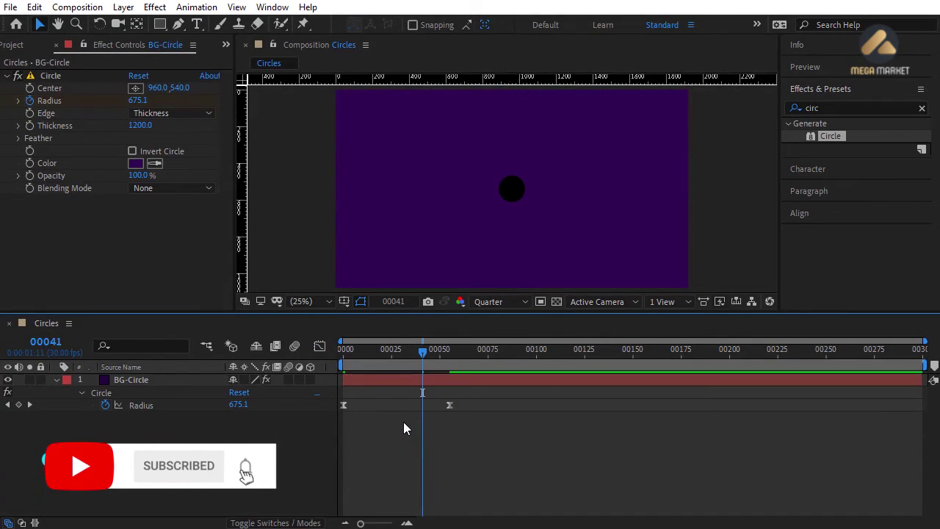
click(57, 378)
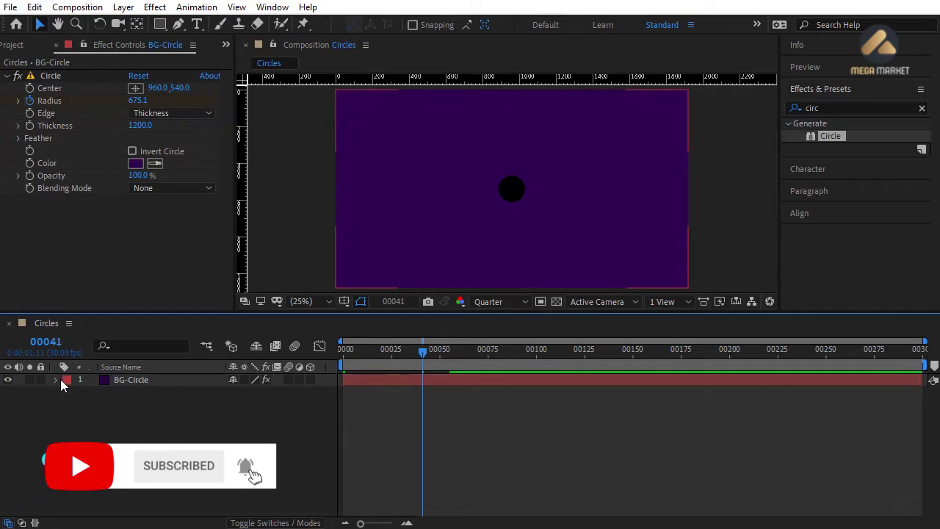
- Draw a circle around the composition's center with the Ellipse tool as a new shape layer
click(159, 27)
click(204, 57)
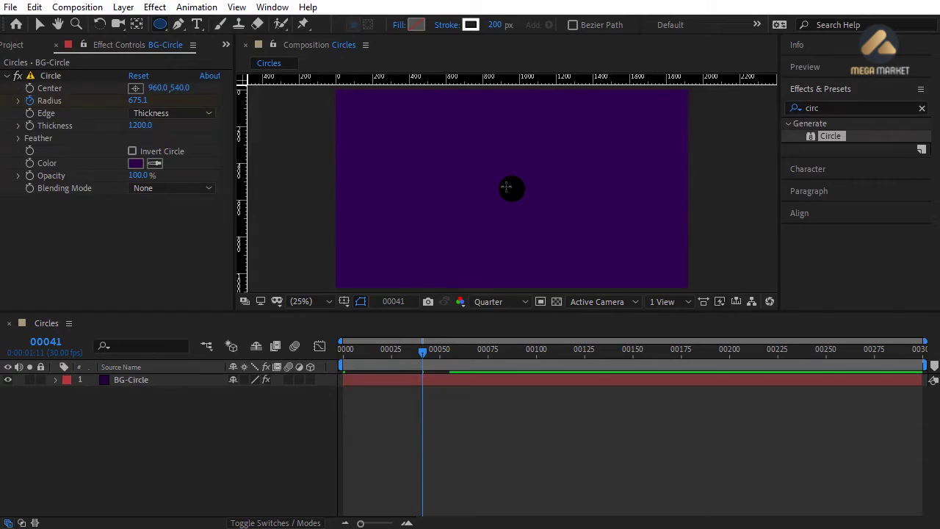
mouse_move(507, 187)
mouse_down()
mouse_move(554, 236)
mouse_move(544, 240)
mouse_up()
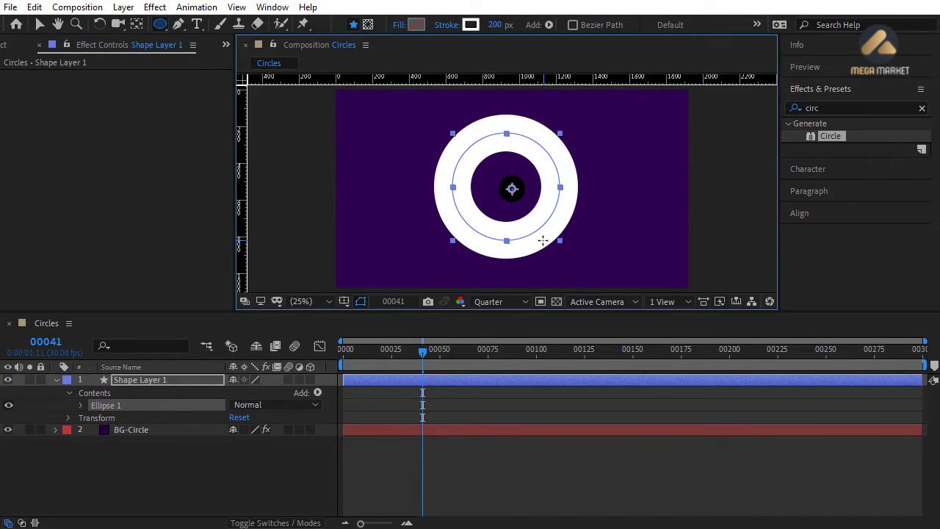
- Set the new circle's fill to None and its stroke to Solid Color
click(400, 28)
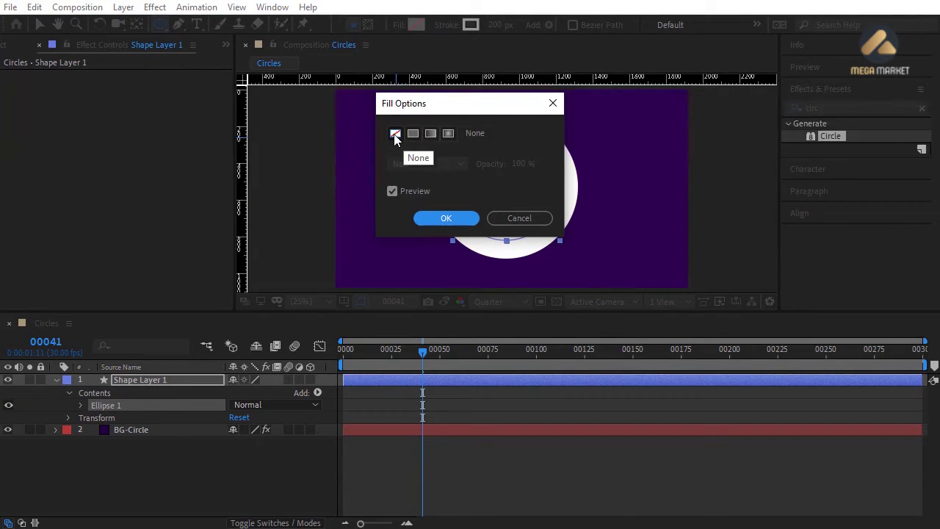
click(440, 218)
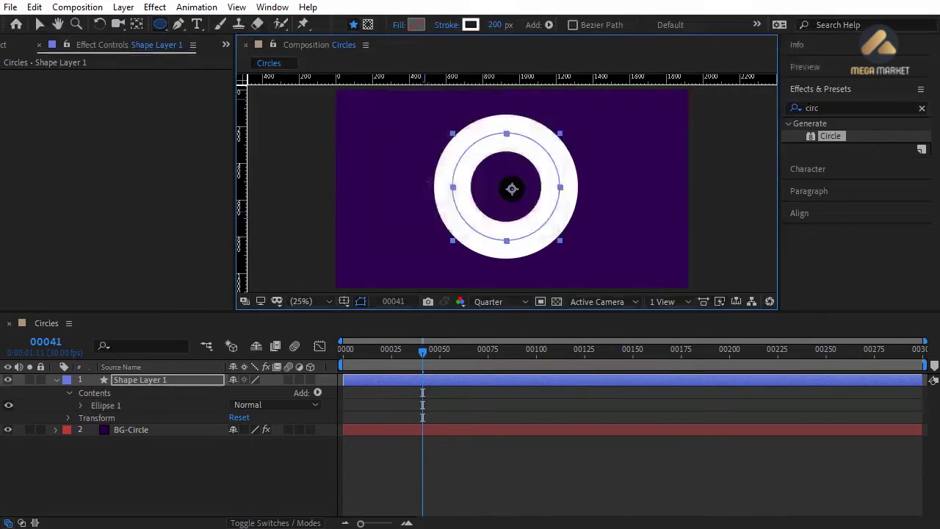
click(443, 26)
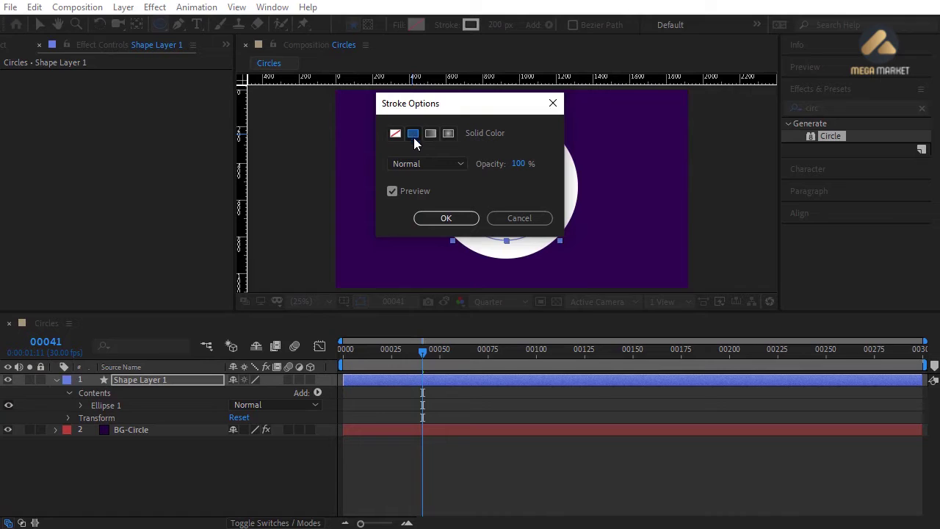
click(440, 218)
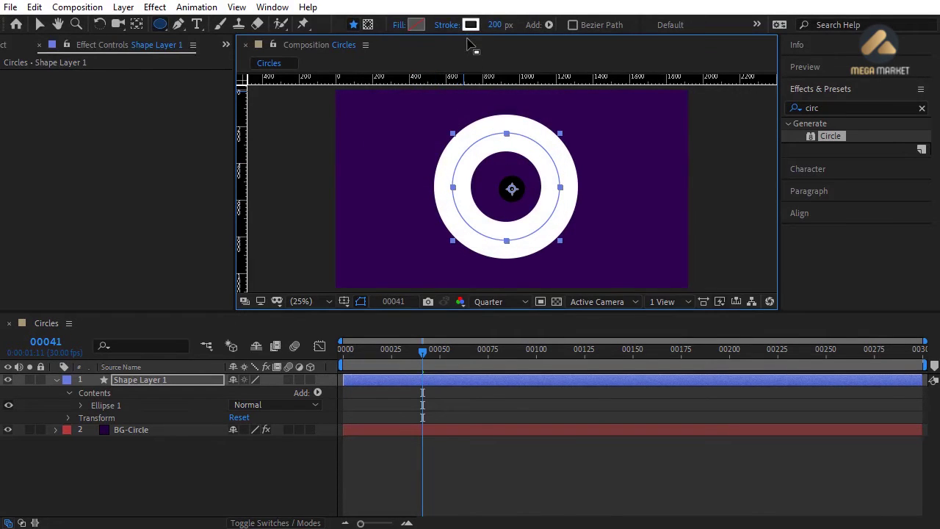
- Set the circle's stroke color to E36BFF and its stroke width to 100 px
click(470, 24)
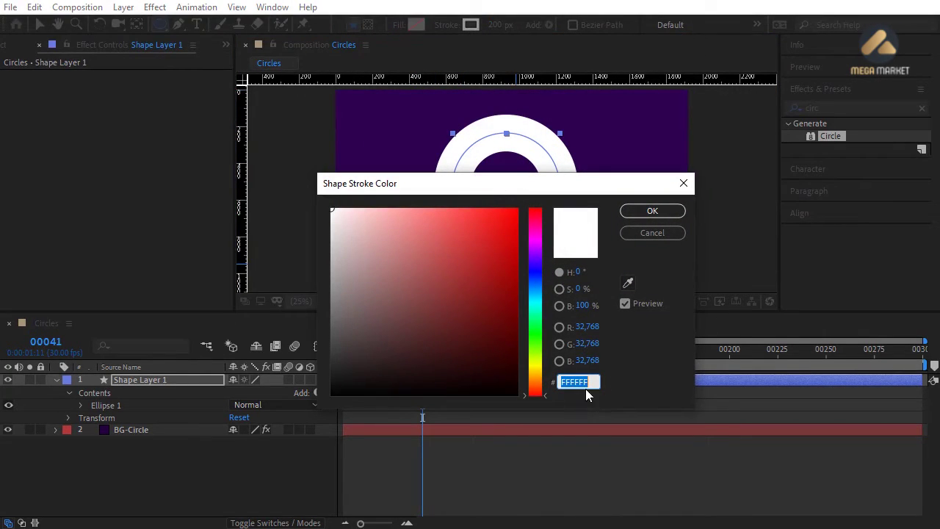
text(E3)
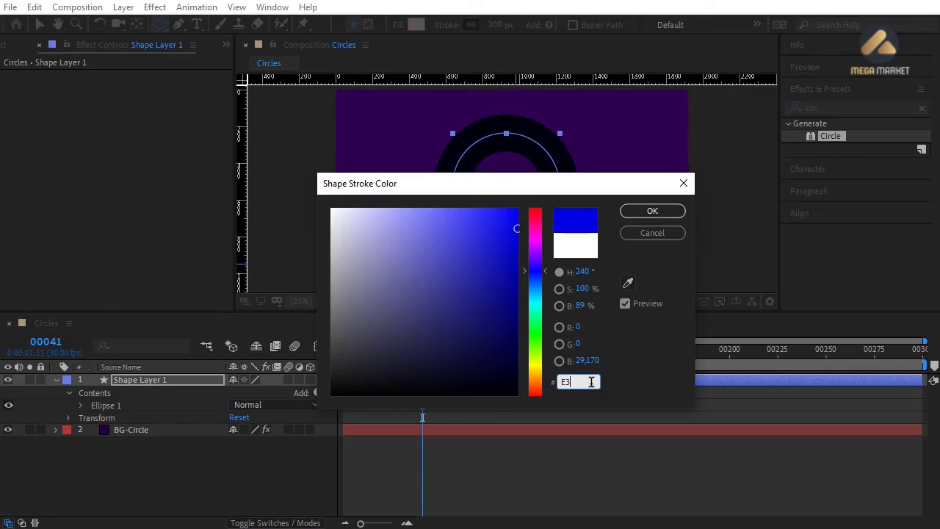
text(6BFF)
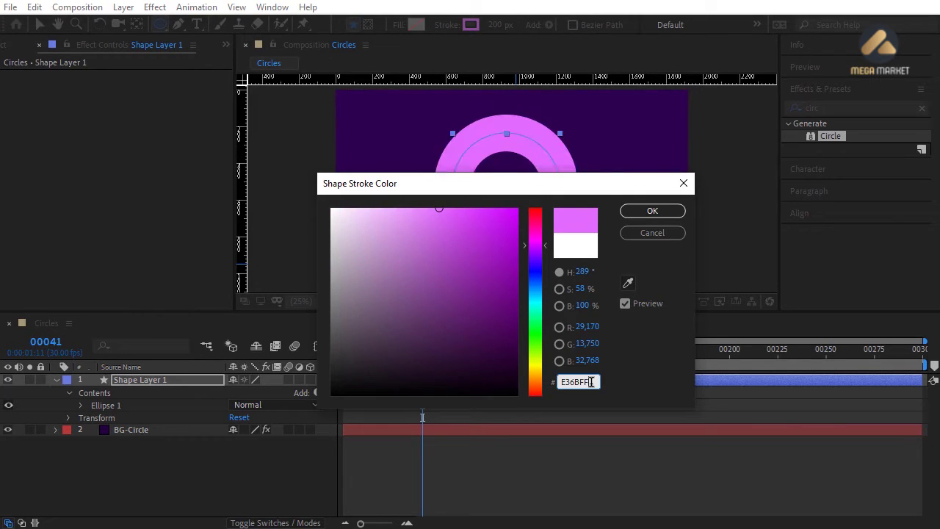
click(645, 213)
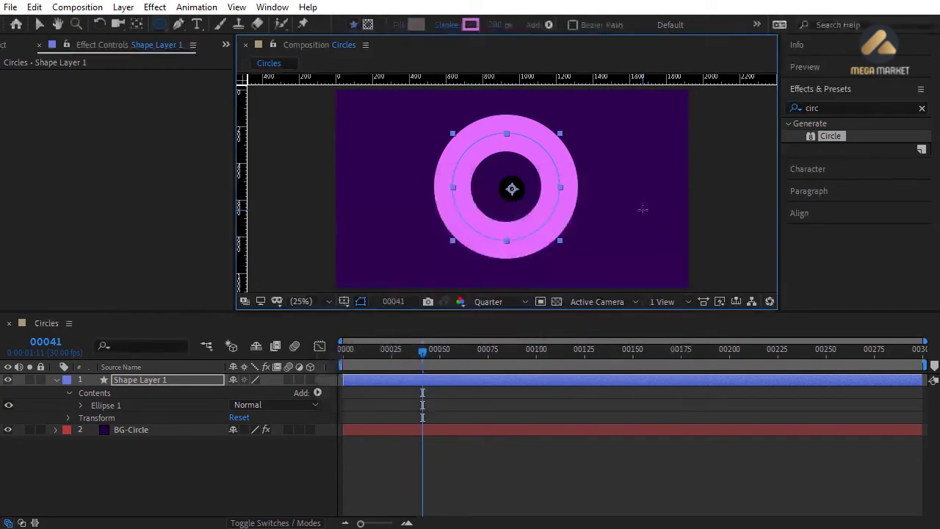
click(497, 26)
text(100)
key(Return)
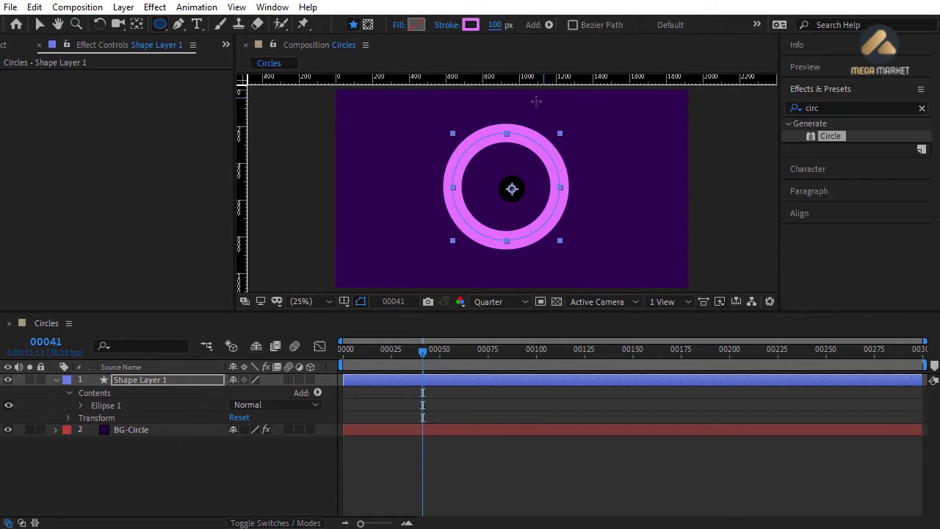
- Set the Size of Ellipse Path 1 to 1080 and collapse the shape layer's properties
click(81, 406)
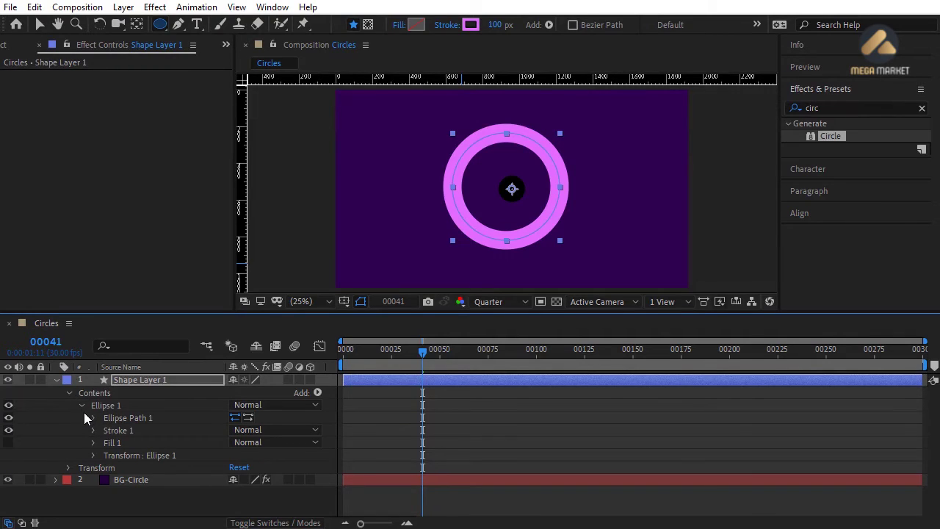
click(93, 418)
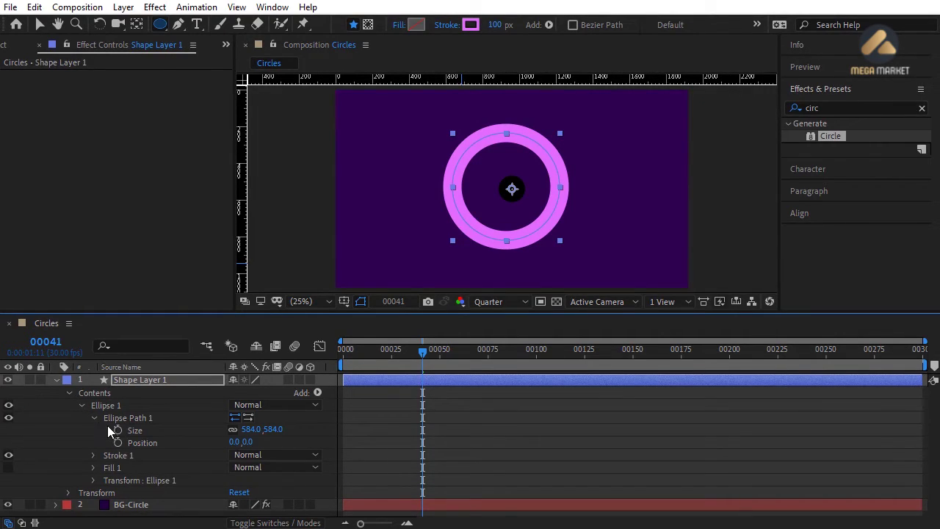
drag(250, 429, 325, 430)
text(1080)
key(Return)
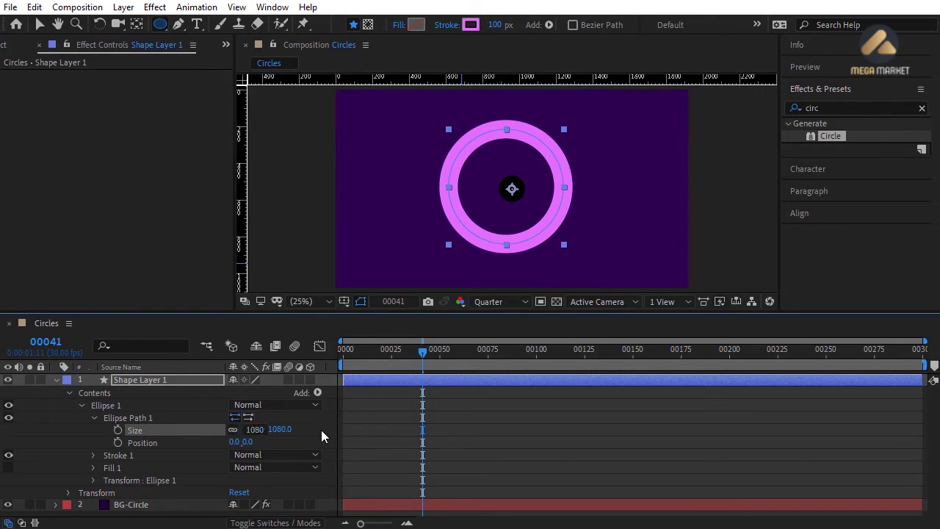
click(56, 380)
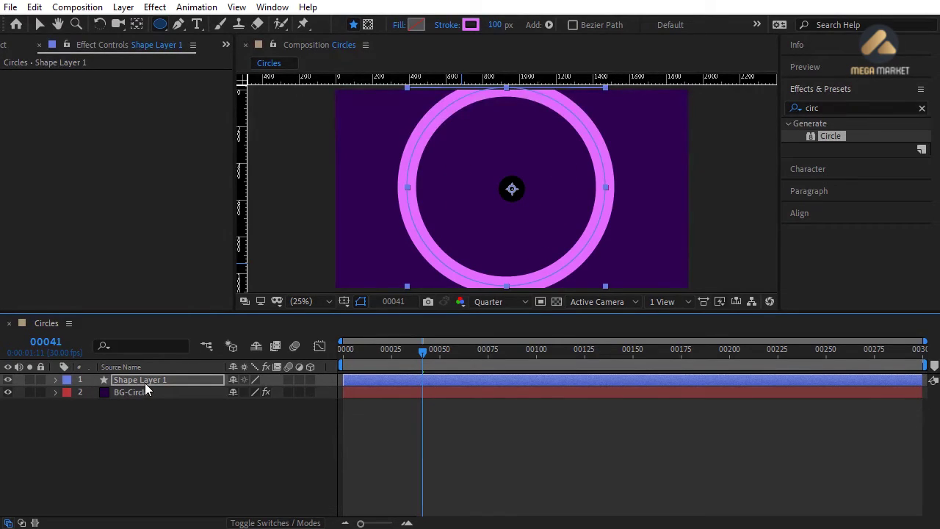
- Rename the shape layer to Circle-01
key(Return)
text(Circle-01)
key(Return)
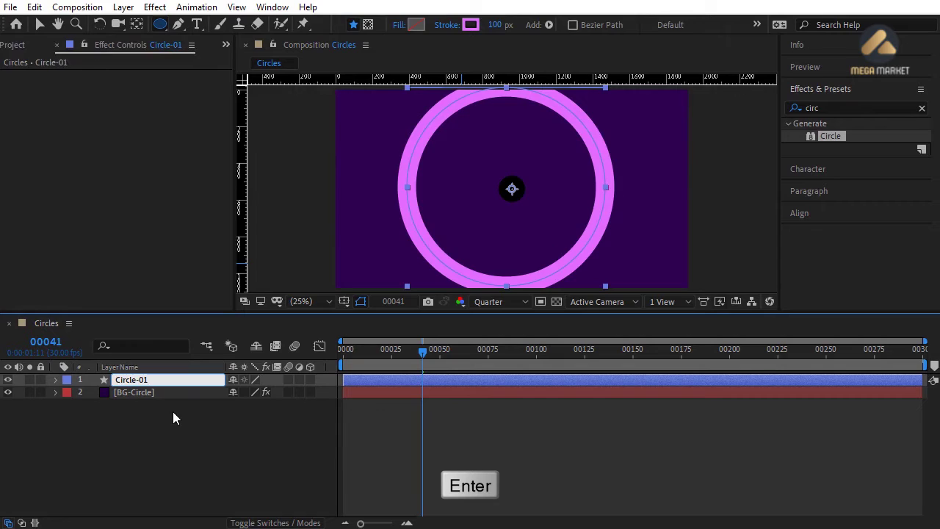
click(175, 411)
click(167, 381)
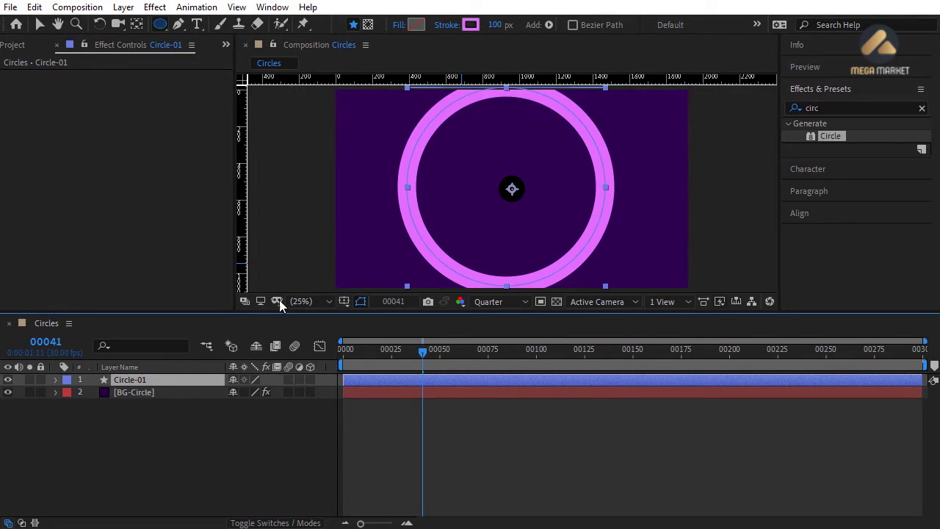
- Center the Circle-01 layer's anchor point in its content, center the layer in the composition, and return to the Selection tool
key(comma)
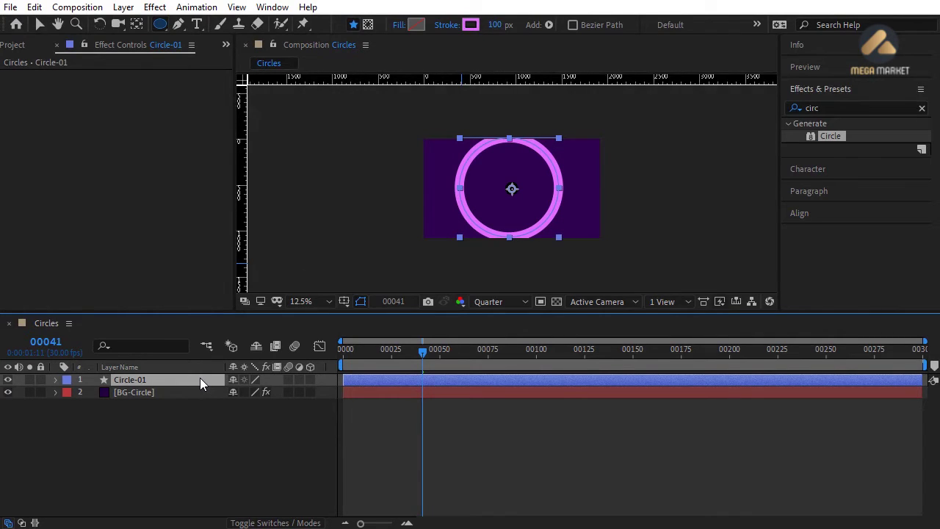
key(ctrl+alt+Home)
key(ctrl+Home)
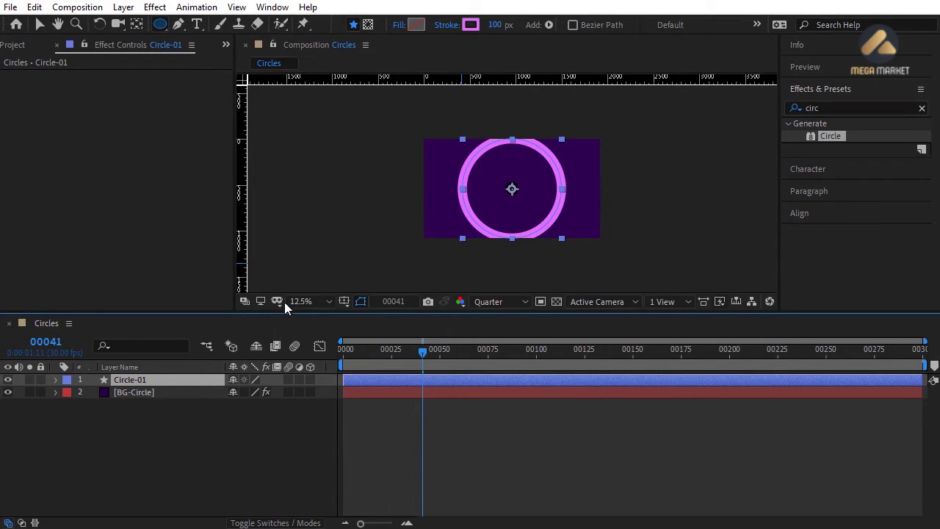
click(317, 301)
click(315, 44)
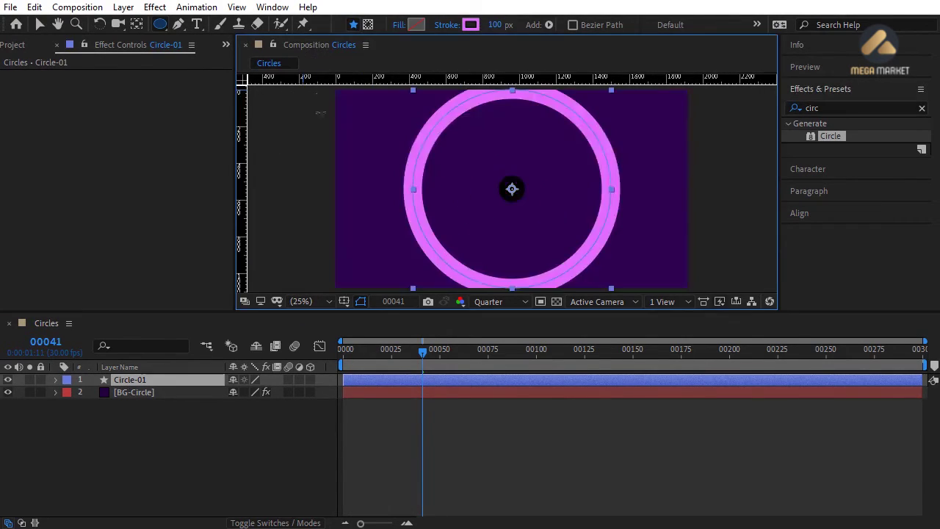
click(39, 24)
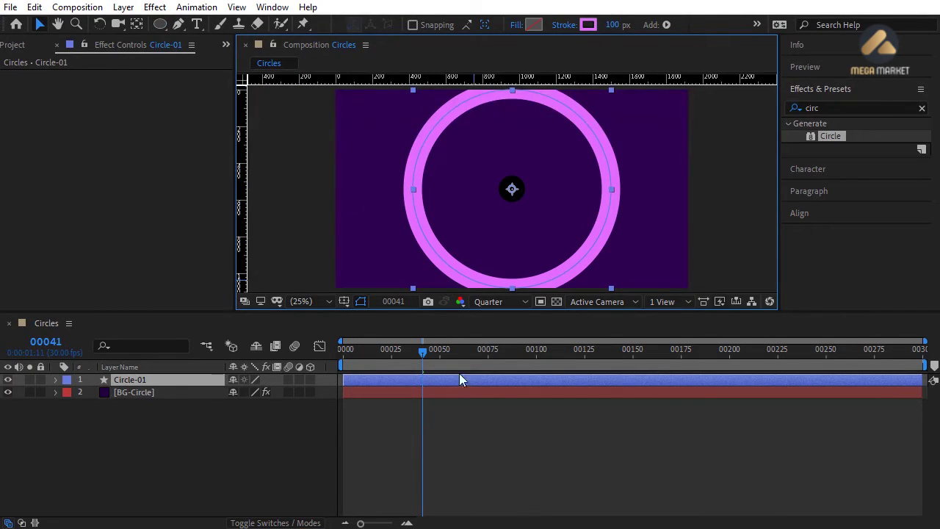
- Set the Circle-01 layer's Scale to 300% and add a Scale keyframe at frame 5
click(399, 454)
click(372, 384)
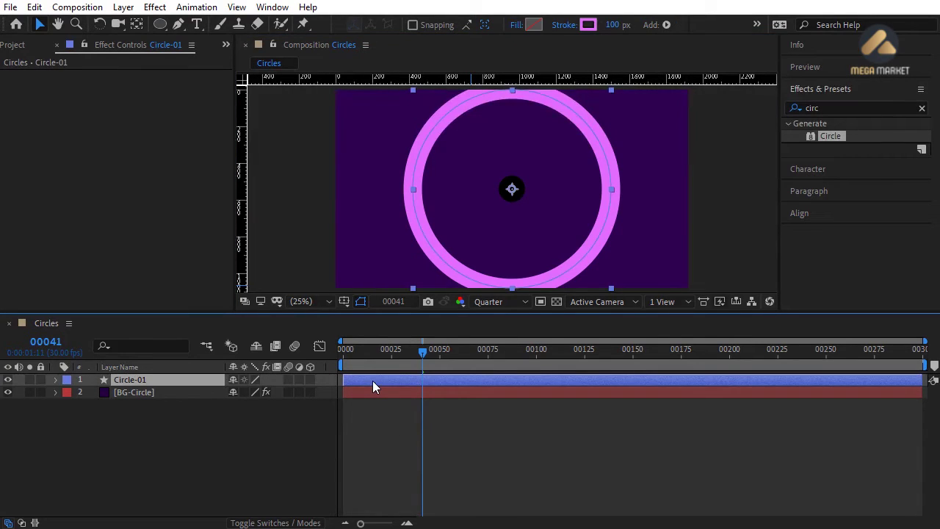
key(s)
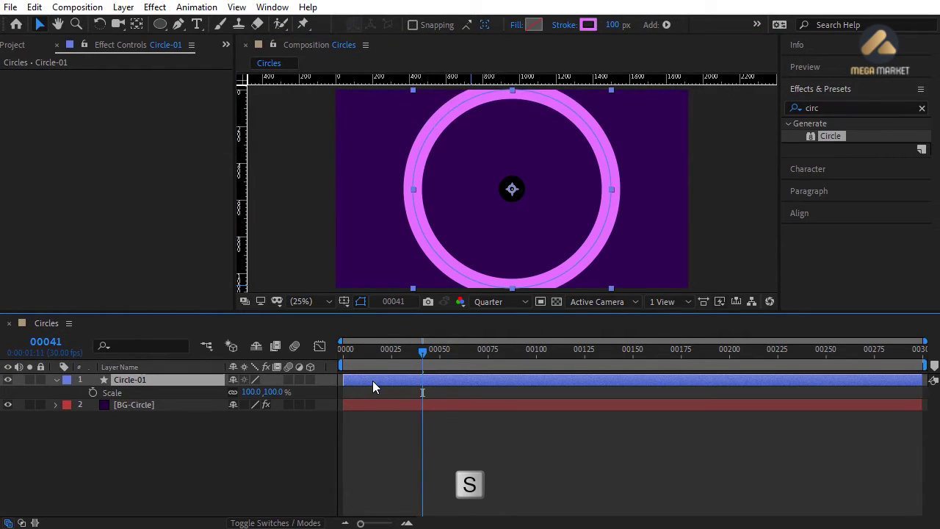
drag(374, 351, 353, 360)
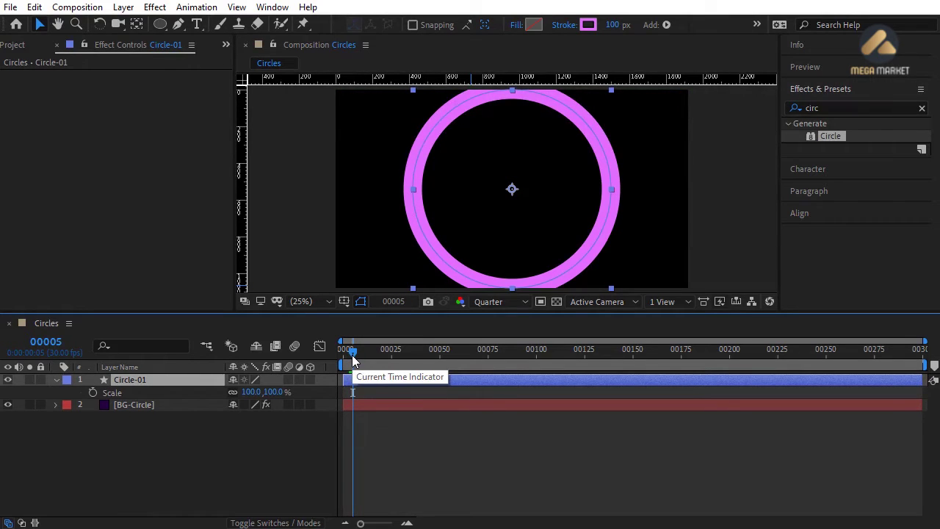
drag(273, 392, 313, 393)
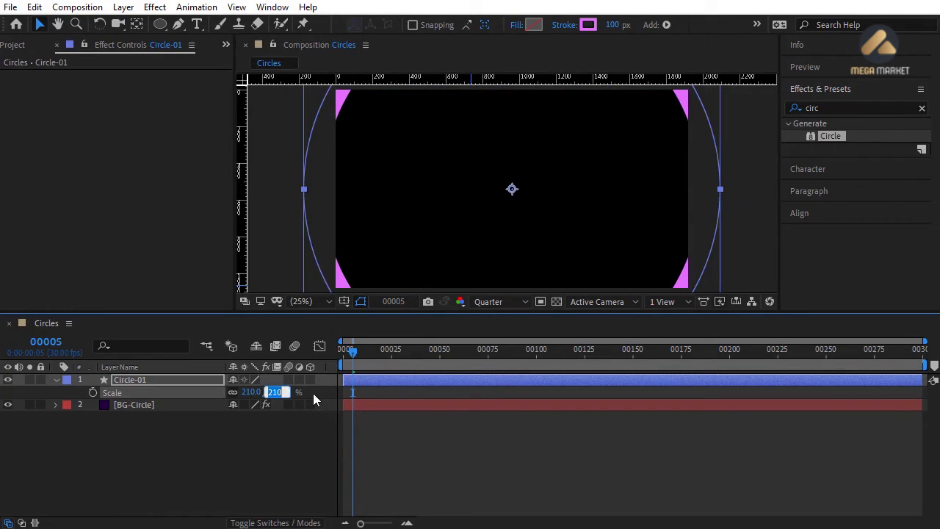
key(Return)
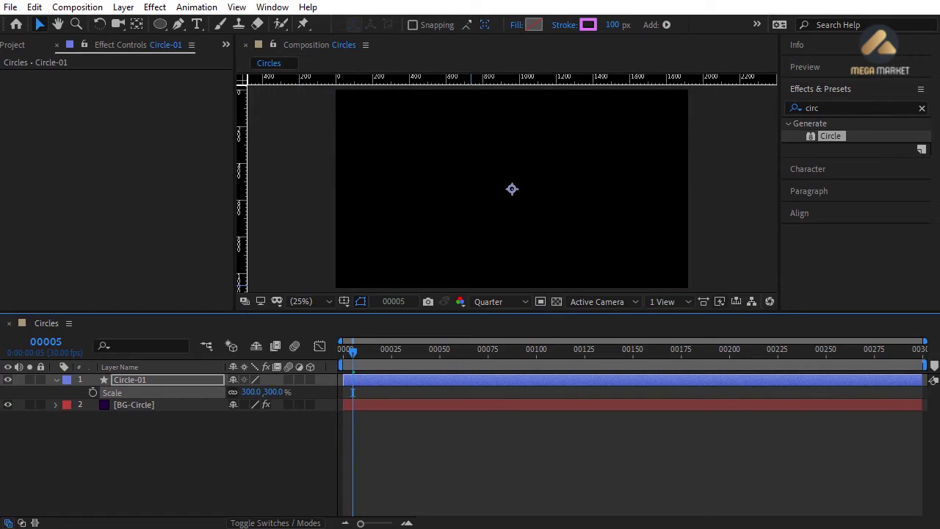
click(93, 392)
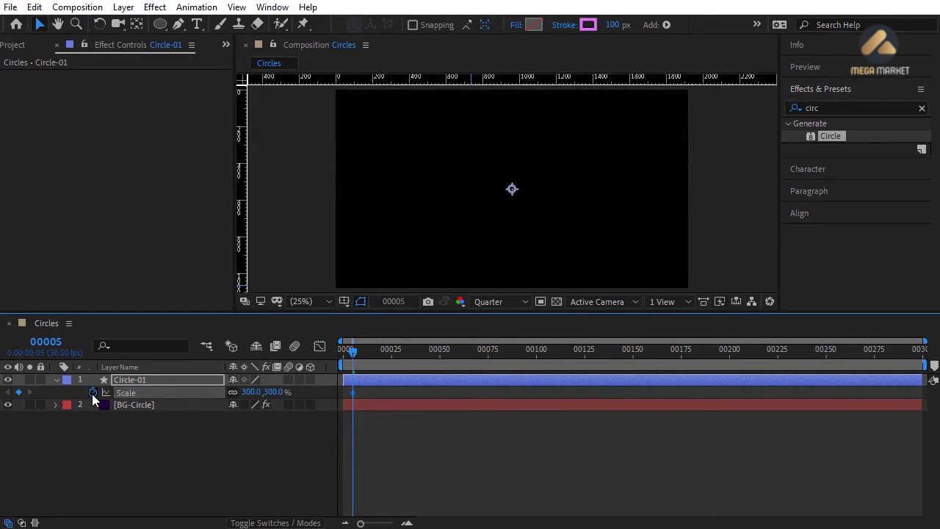
- Add a second Scale keyframe of 70% at frame 80 on the Circle-01 layer
drag(361, 352, 499, 352)
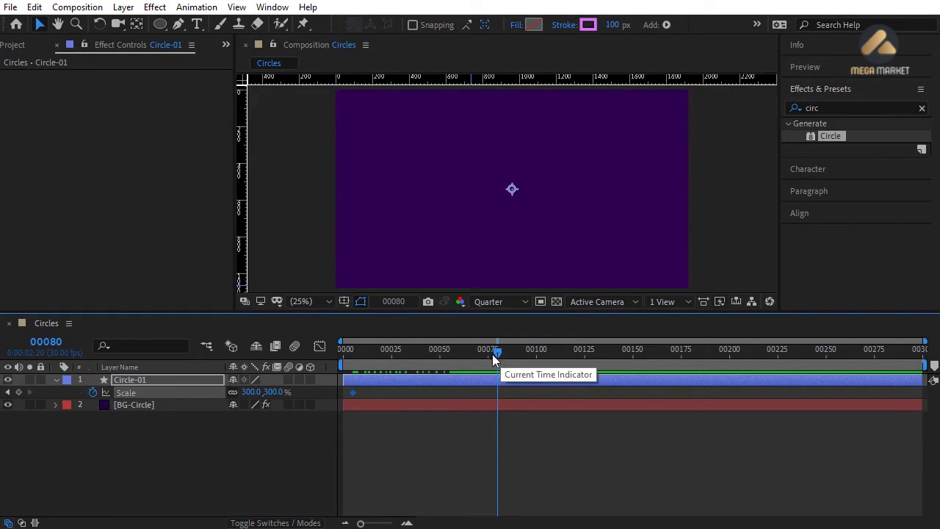
click(279, 392)
text(70)
key(Return)
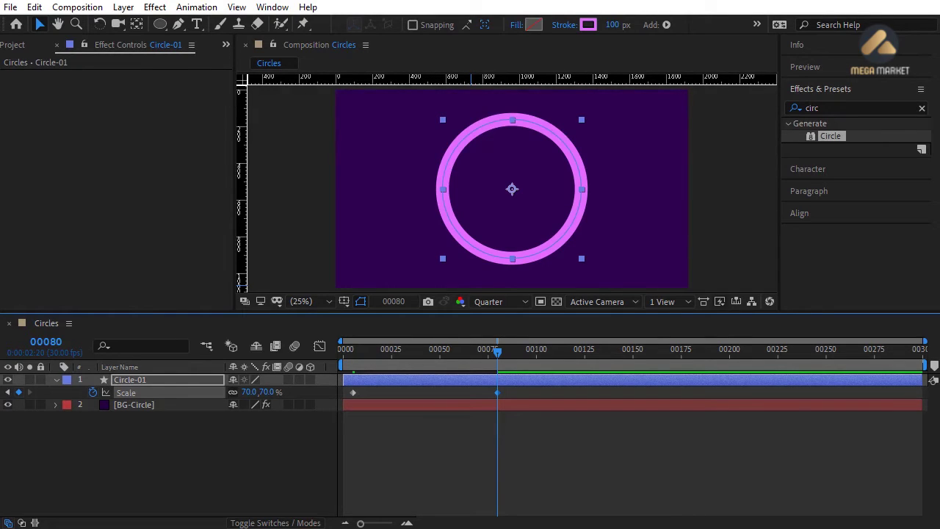
click(297, 414)
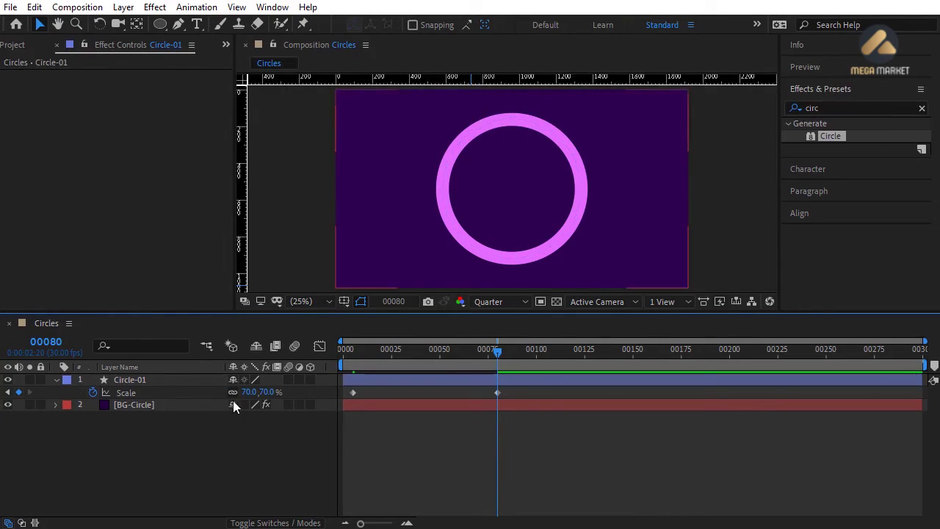
- Add a Stroke Width keyframe of 200 at frame 20 to Stroke 1 of the Circle-01 ellipse
click(158, 378)
key(u)
click(54, 380)
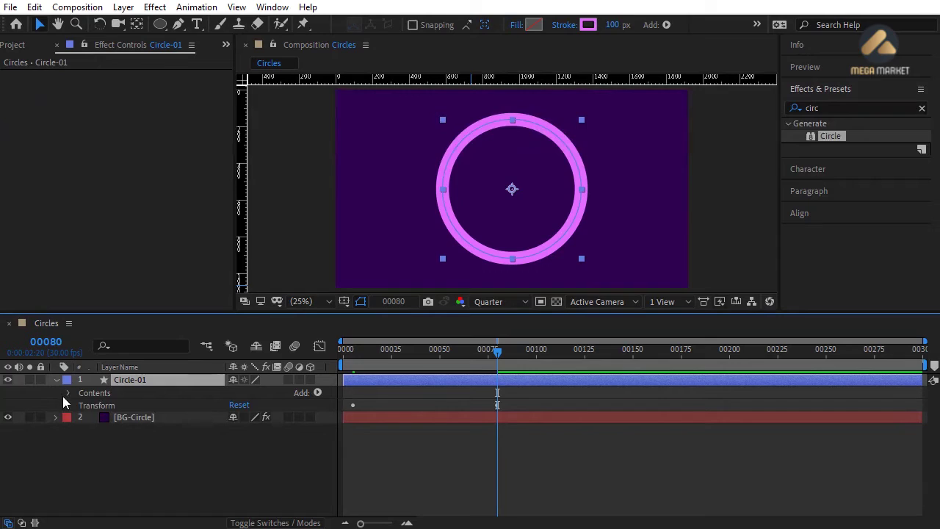
click(67, 395)
click(79, 405)
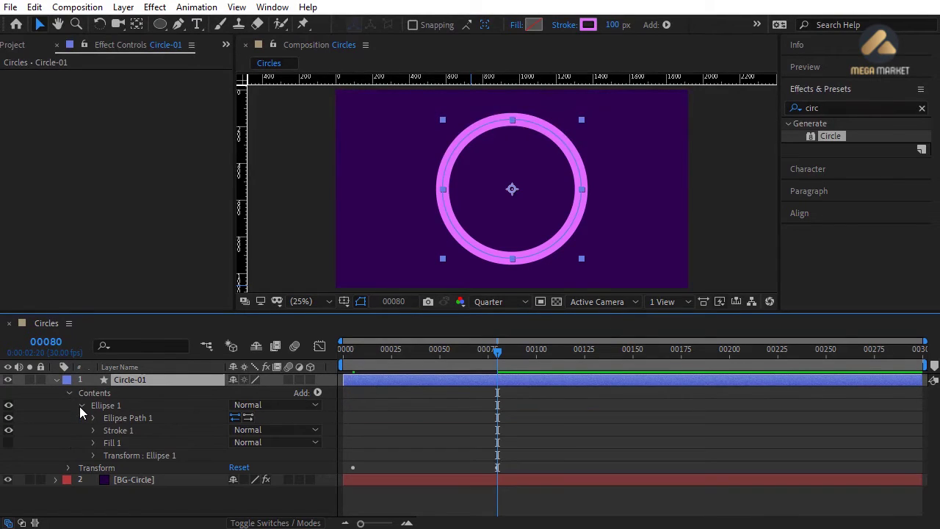
click(94, 430)
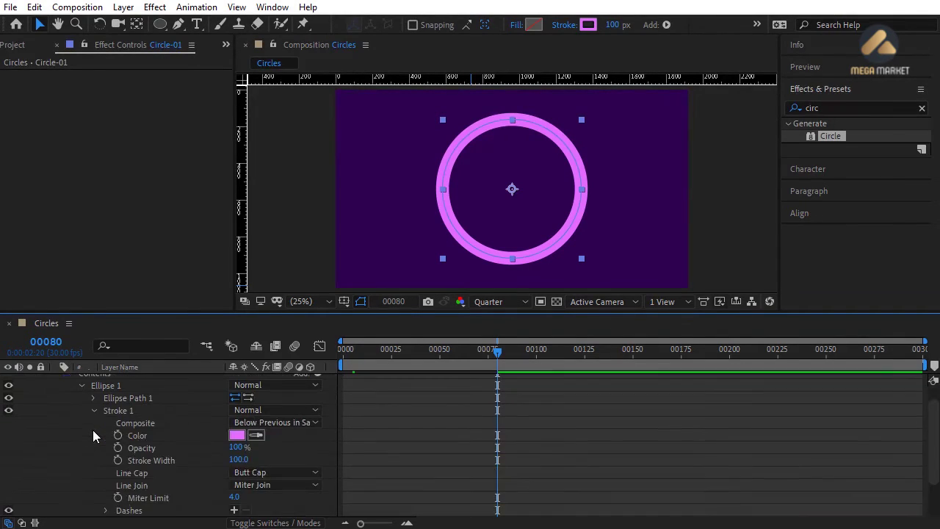
click(151, 459)
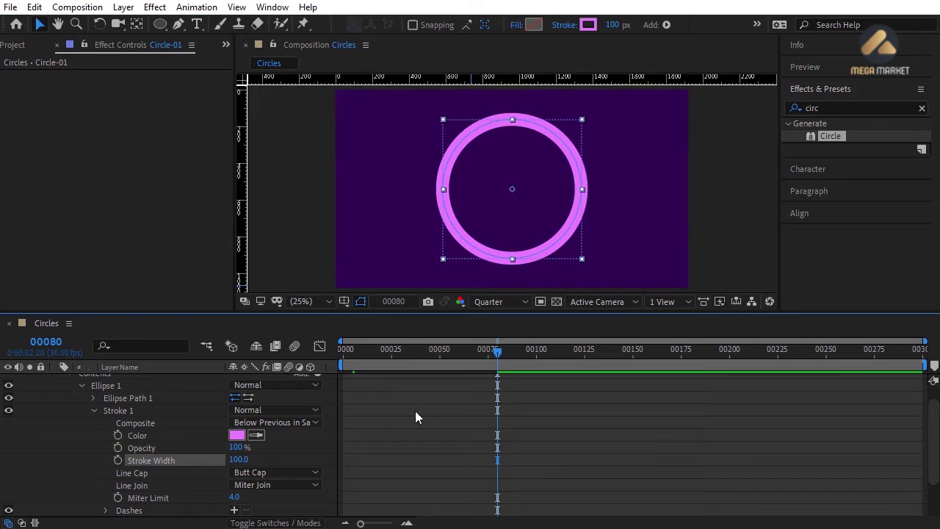
drag(423, 351, 382, 355)
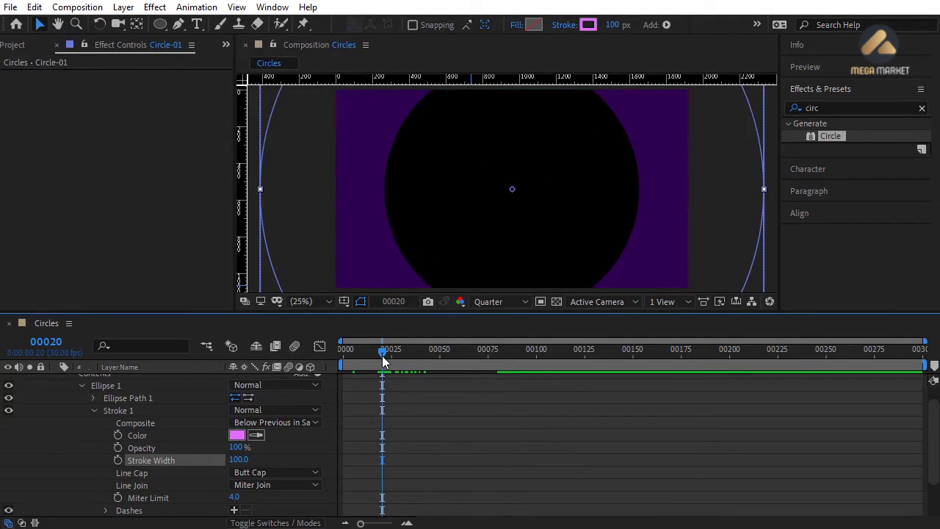
click(118, 461)
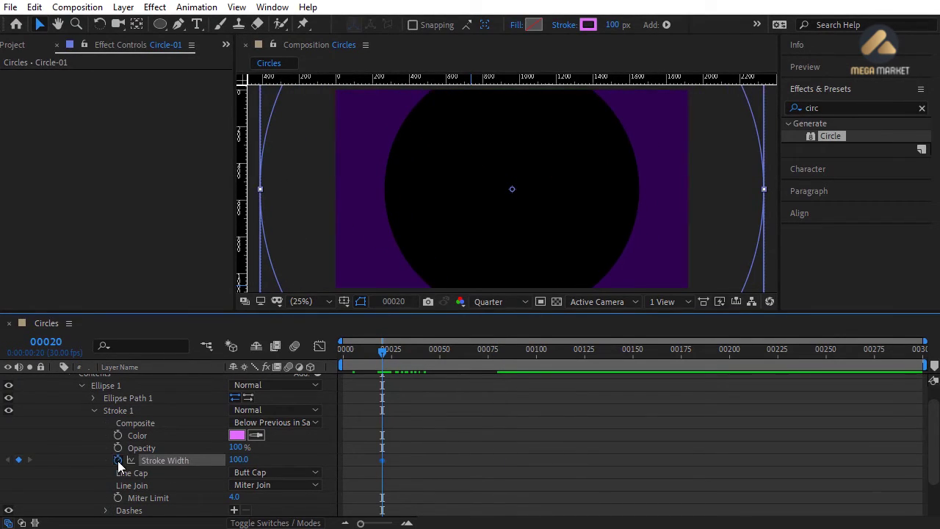
click(235, 459)
text(200)
key(Return)
- Add a Stroke Width keyframe of 100 at frame 80 and scrub through the animation
click(428, 350)
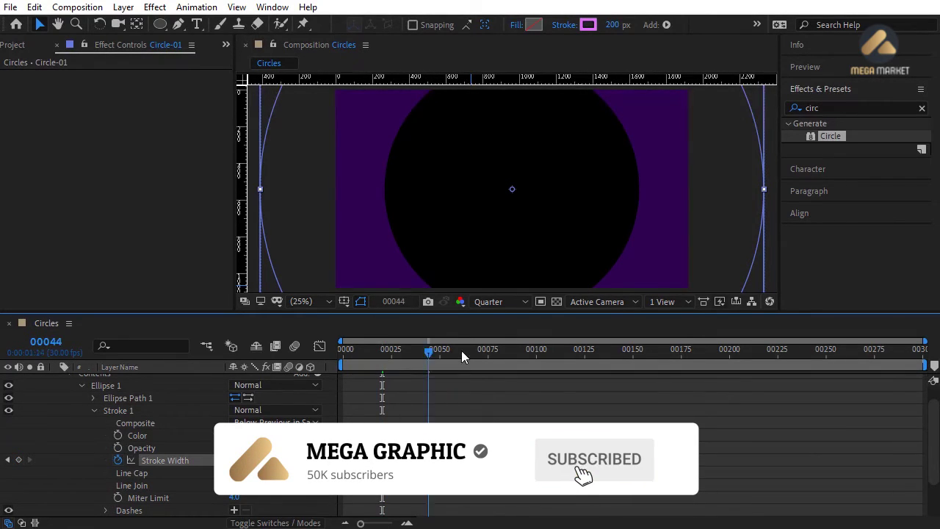
click(498, 350)
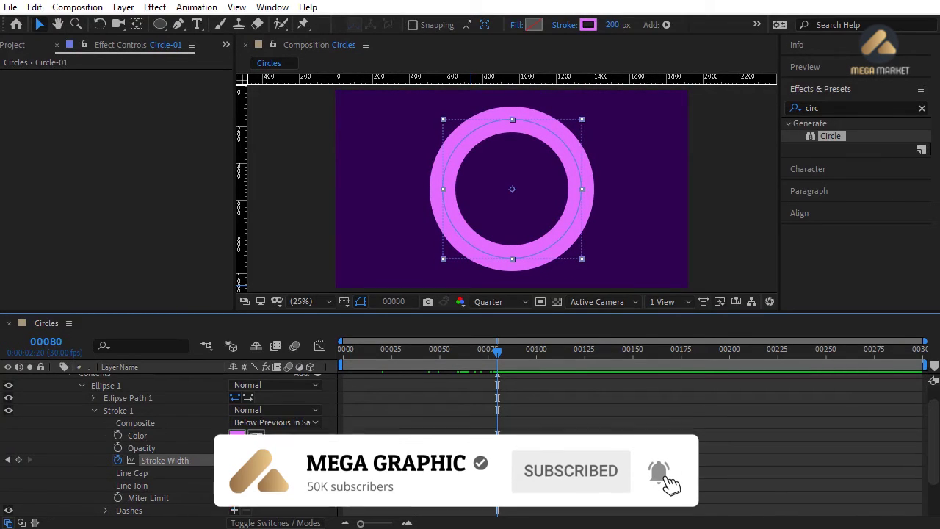
click(238, 459)
text(100)
key(Return)
drag(388, 351, 519, 373)
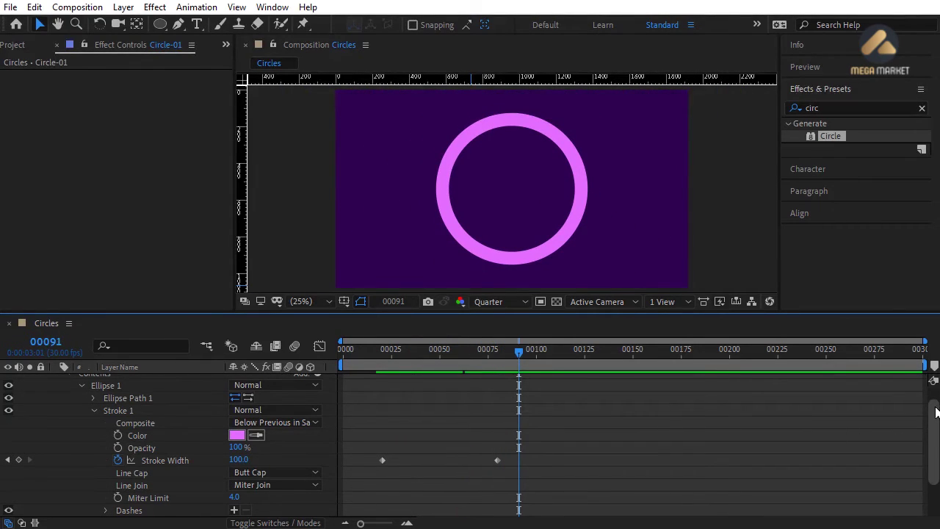
- Apply Easy Ease to all Stroke Width and Scale keyframes of the Circle-01 layer
scroll(927, 436, up, 1)
click(439, 381)
key(u)
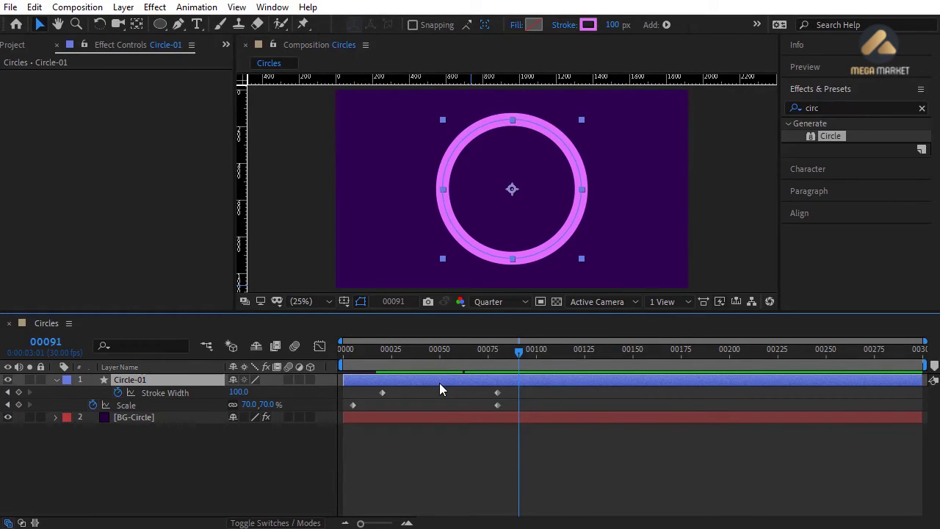
drag(507, 395, 348, 420)
right_click(381, 394)
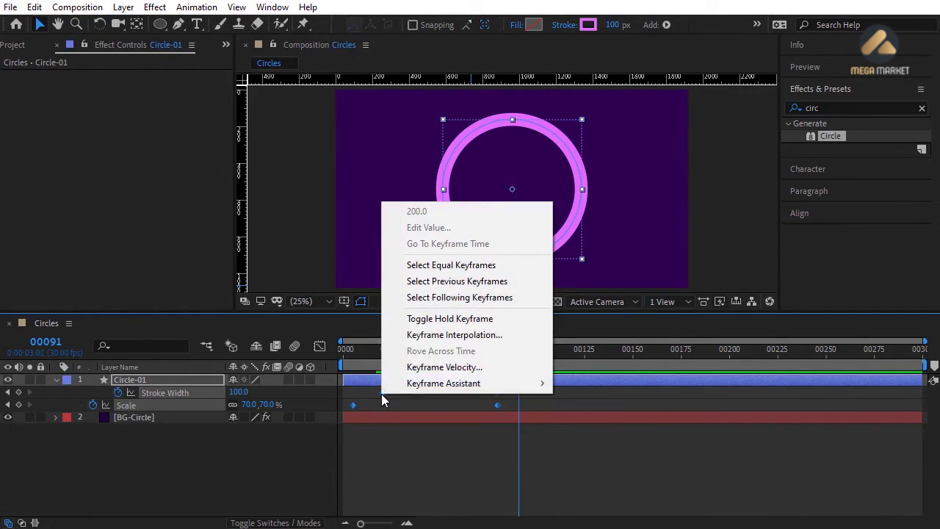
mouse_move(445, 382)
click(600, 436)
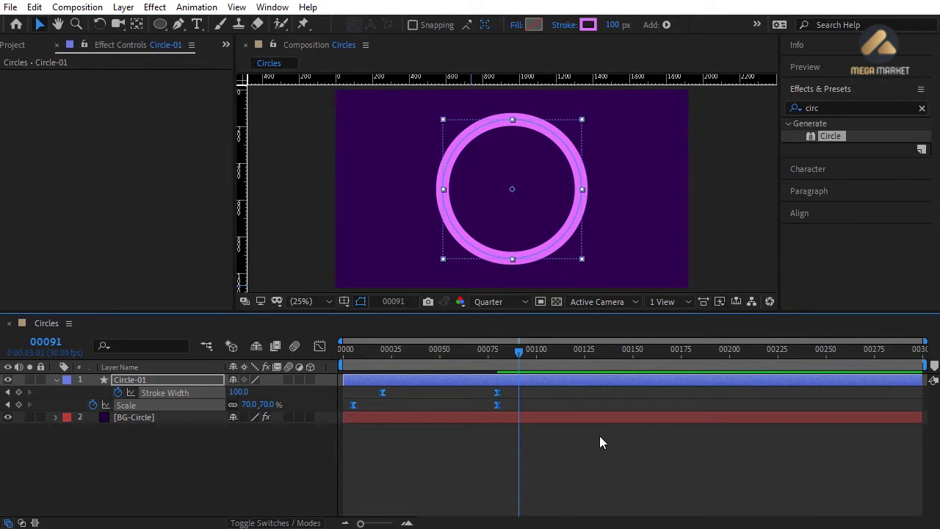
click(562, 409)
- Copy Circle-01's Stroke Width and Scale keyframes from frame 80, paste them at frame 100, and view their speed graph
drag(522, 350, 539, 351)
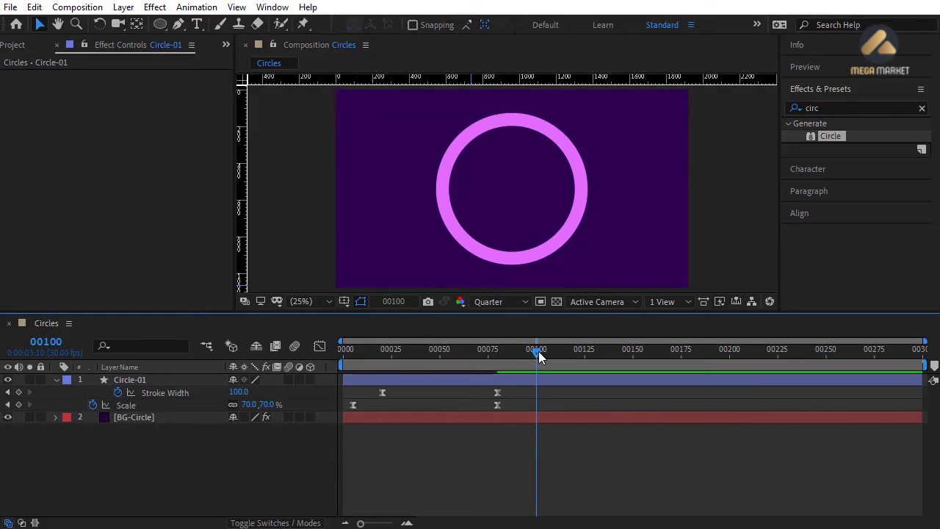
drag(478, 389, 502, 404)
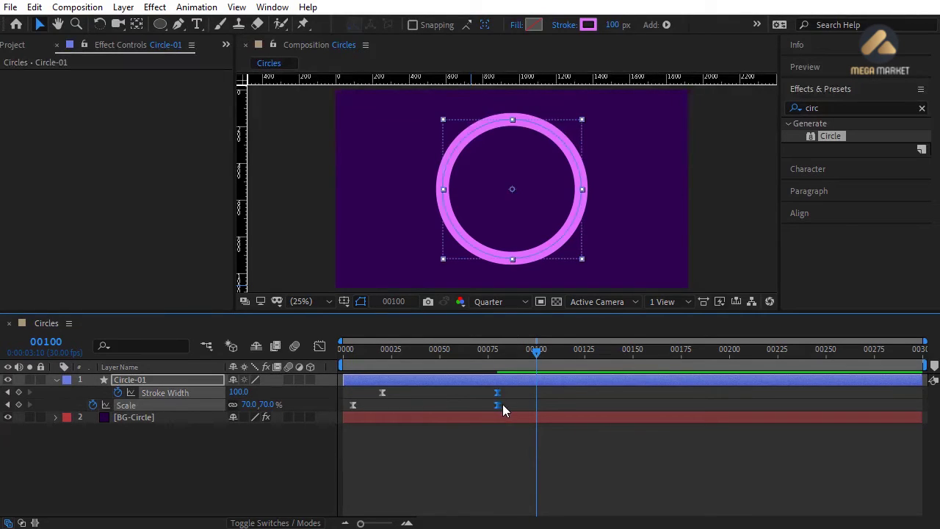
click(34, 6)
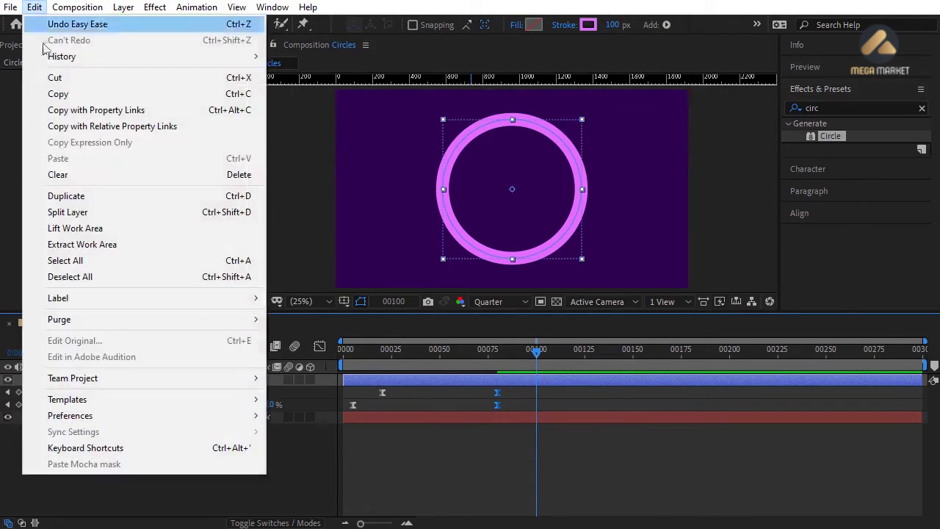
click(69, 94)
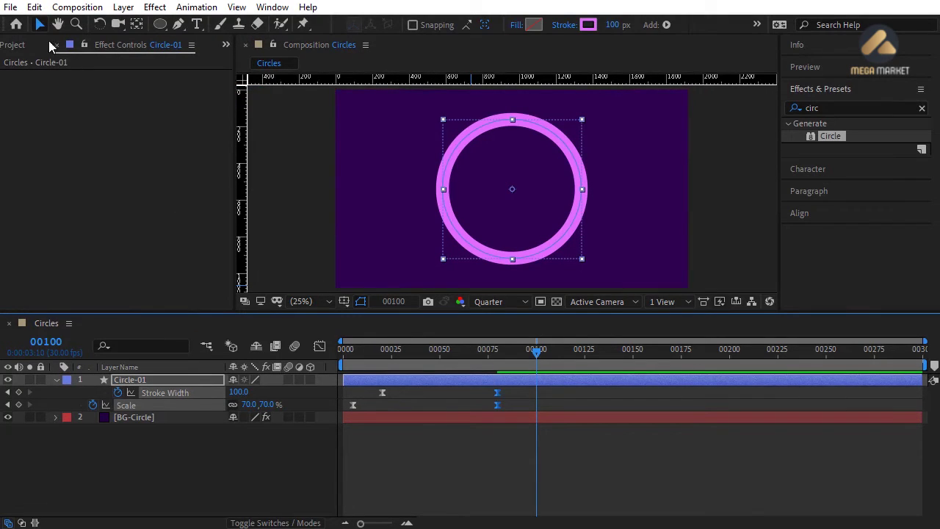
click(34, 7)
click(46, 158)
click(317, 346)
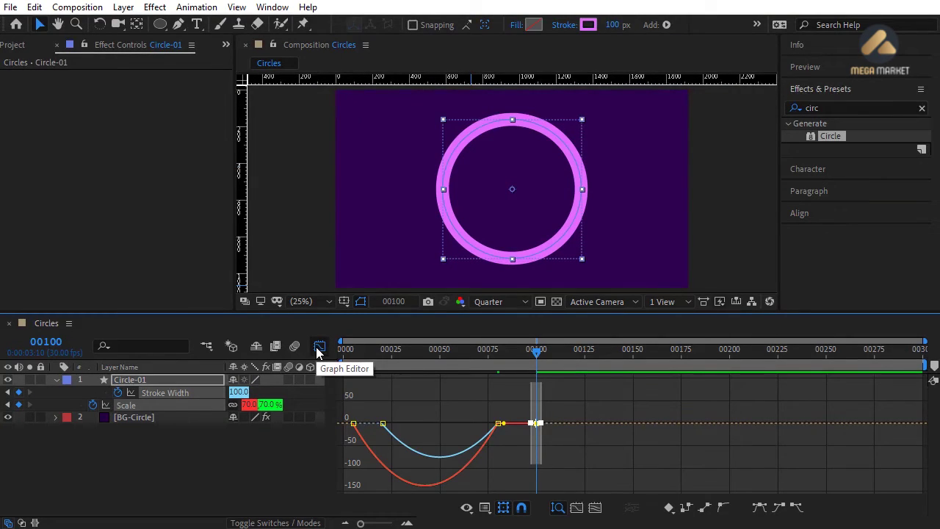
click(317, 346)
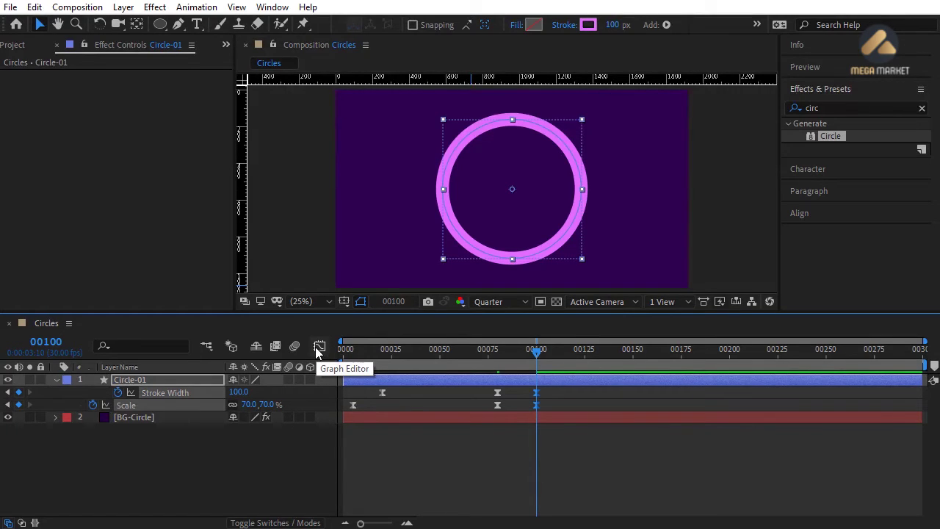
- Set the incoming velocity influence of the Scale keyframe at frame 80 to 70%
click(452, 402)
right_click(497, 405)
click(513, 379)
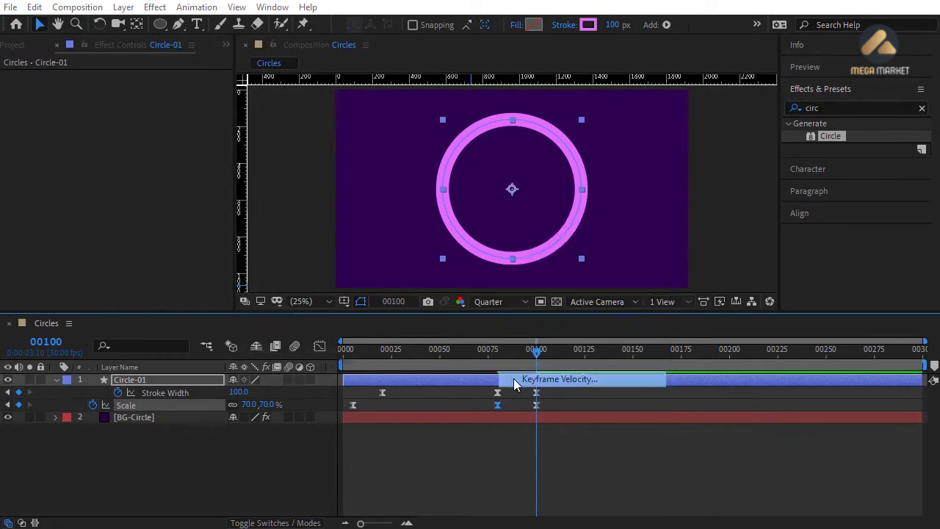
click(329, 284)
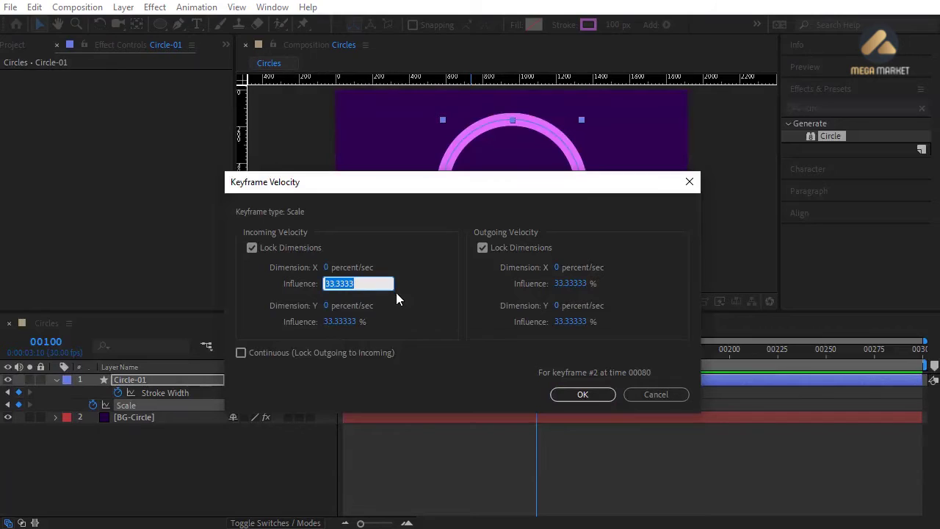
text(70)
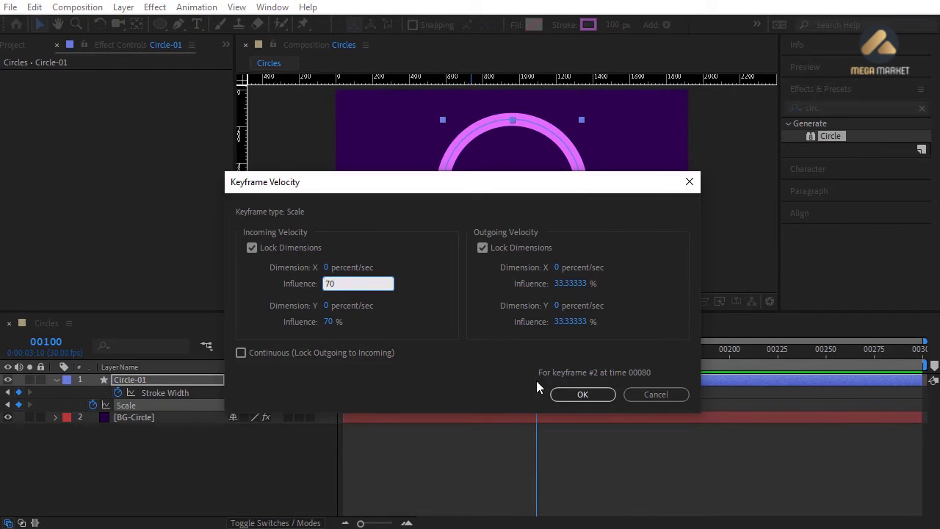
click(565, 394)
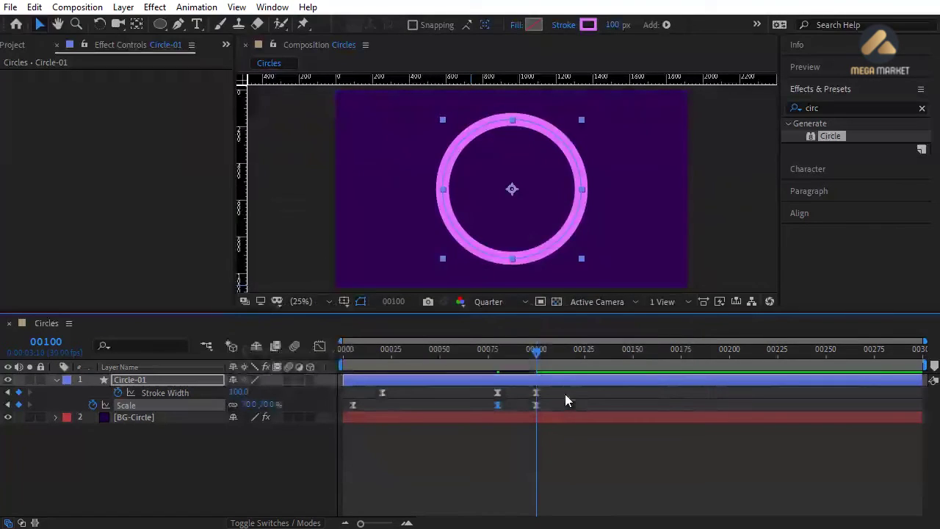
- Set the incoming velocity influence of the Stroke Width keyframe at frame 80 to 80% and check both properties' speed graphs
click(497, 392)
right_click(497, 393)
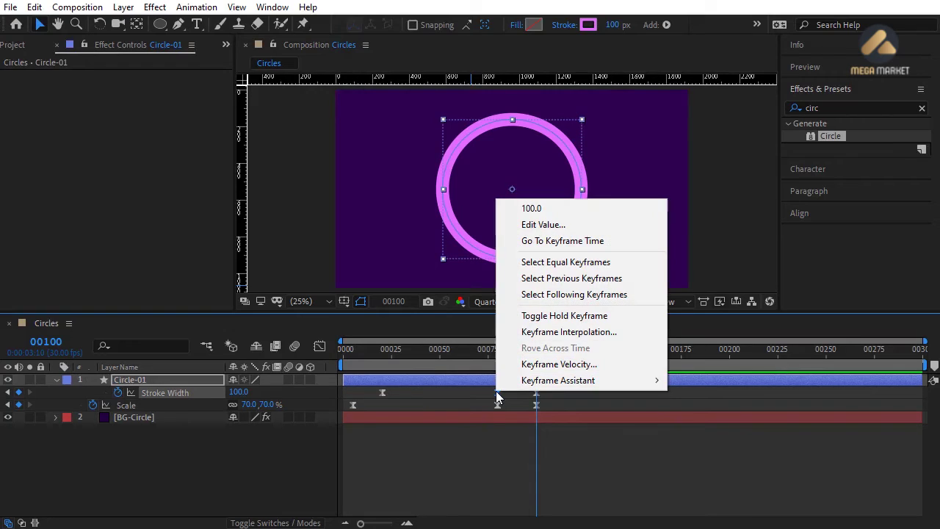
click(510, 363)
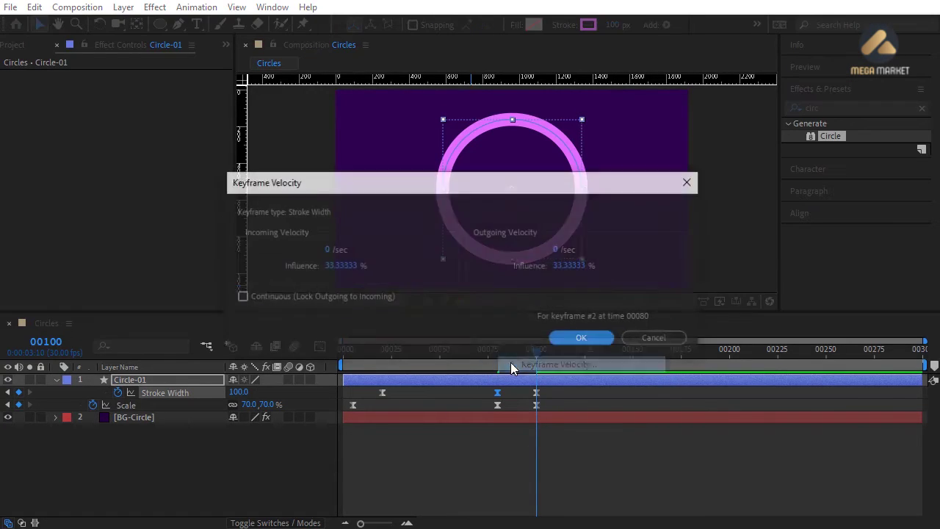
click(387, 271)
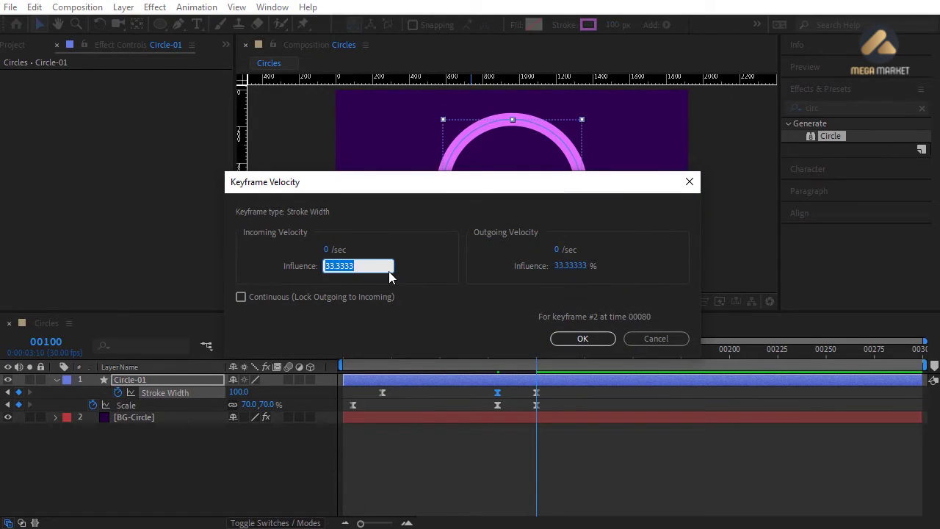
text(80)
key(Return)
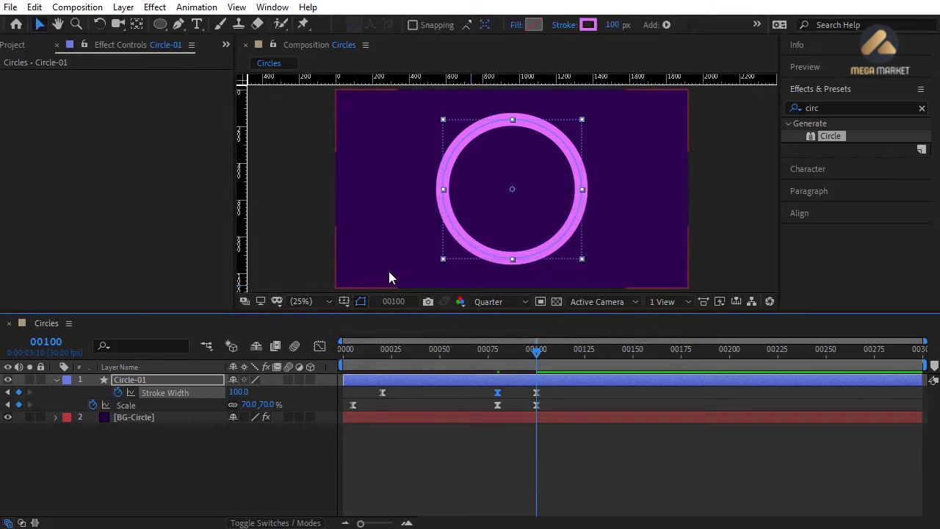
click(321, 346)
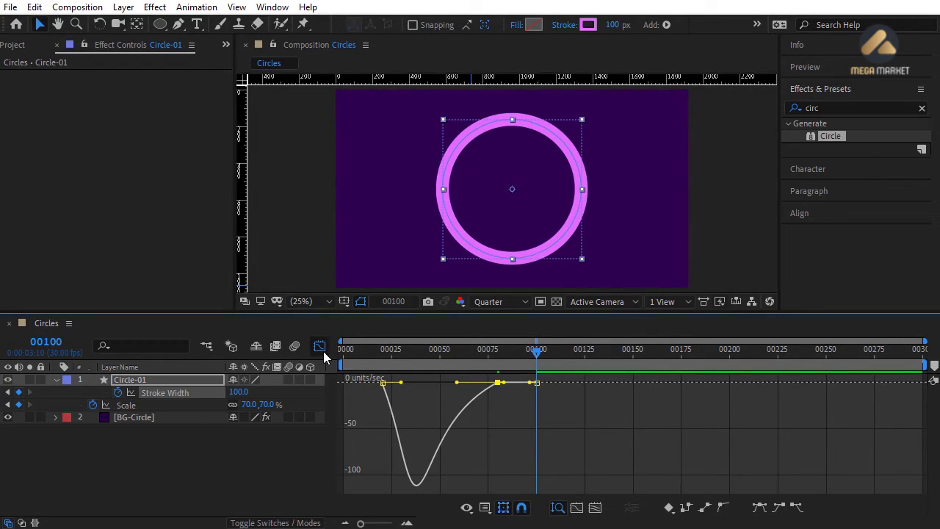
click(321, 348)
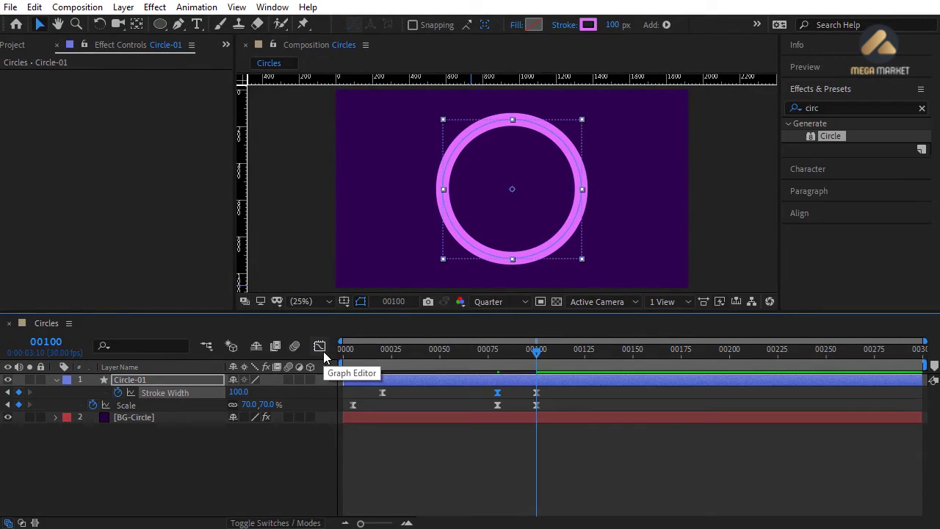
click(352, 405)
click(320, 347)
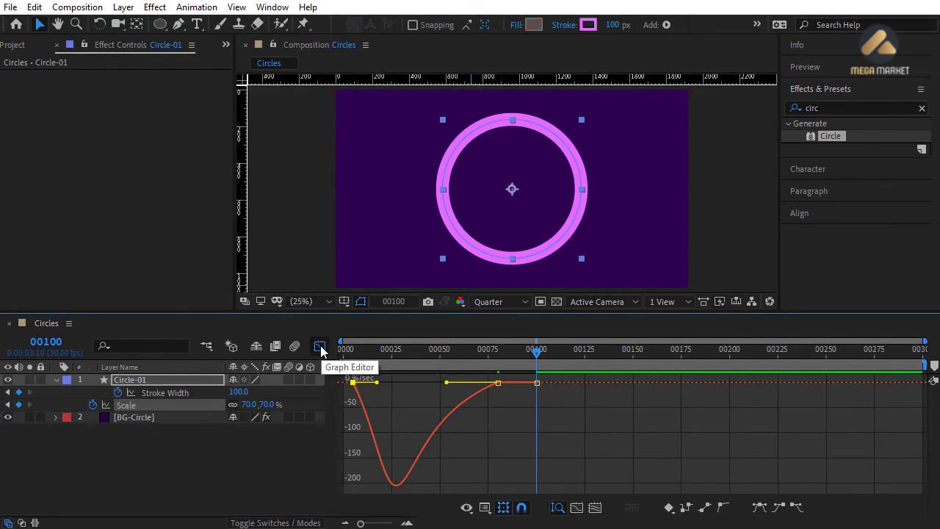
click(320, 347)
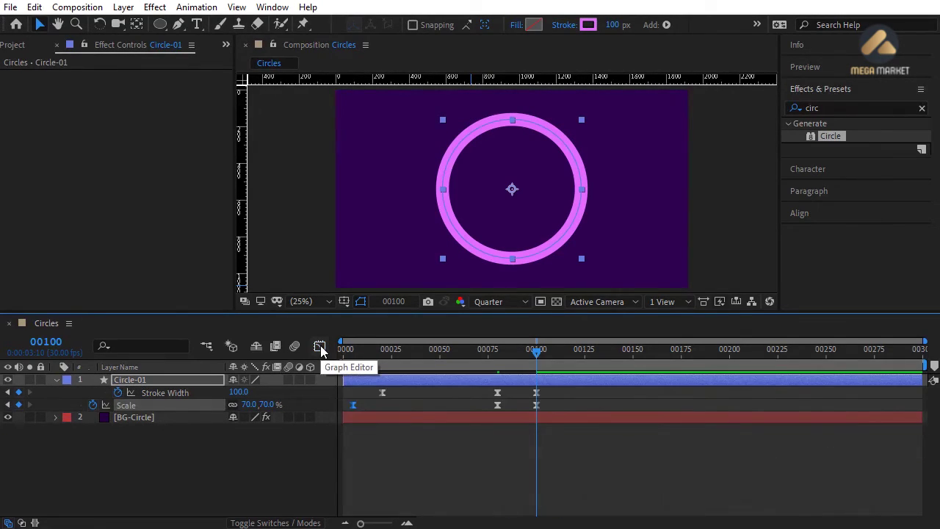
click(433, 406)
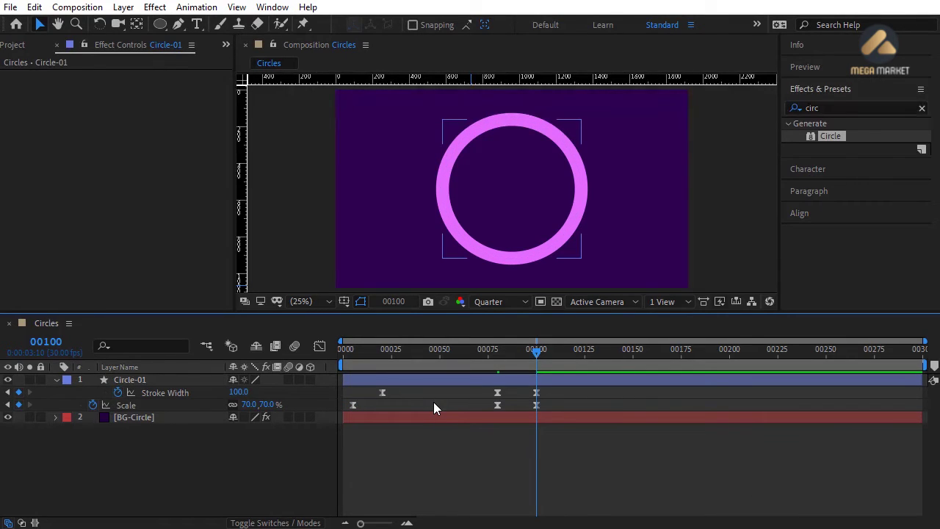
- Add Trim Paths to the contents of the Circle-01 layer and expand its properties
double_click(56, 381)
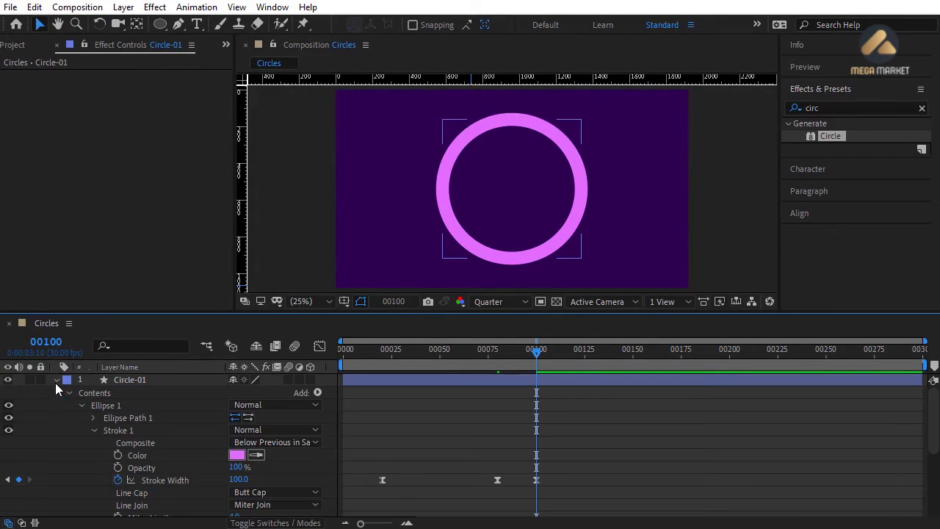
click(81, 405)
click(69, 417)
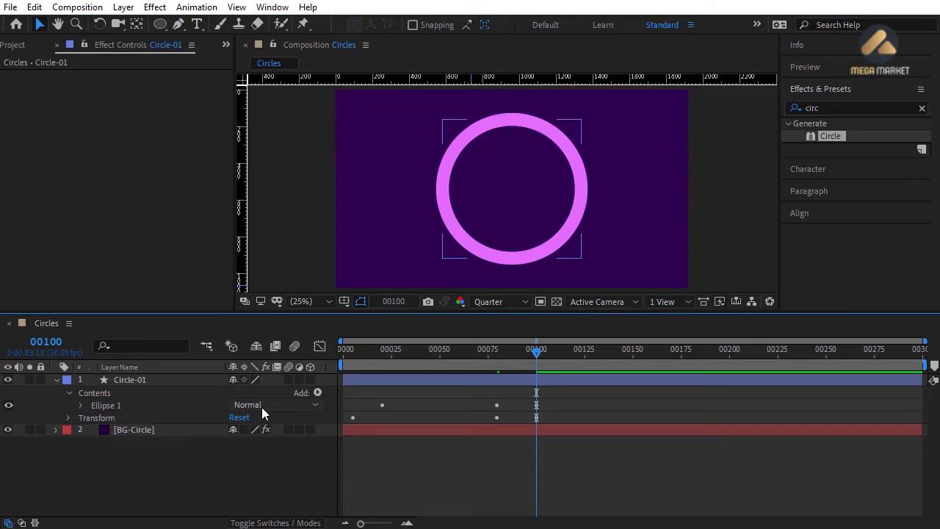
click(317, 394)
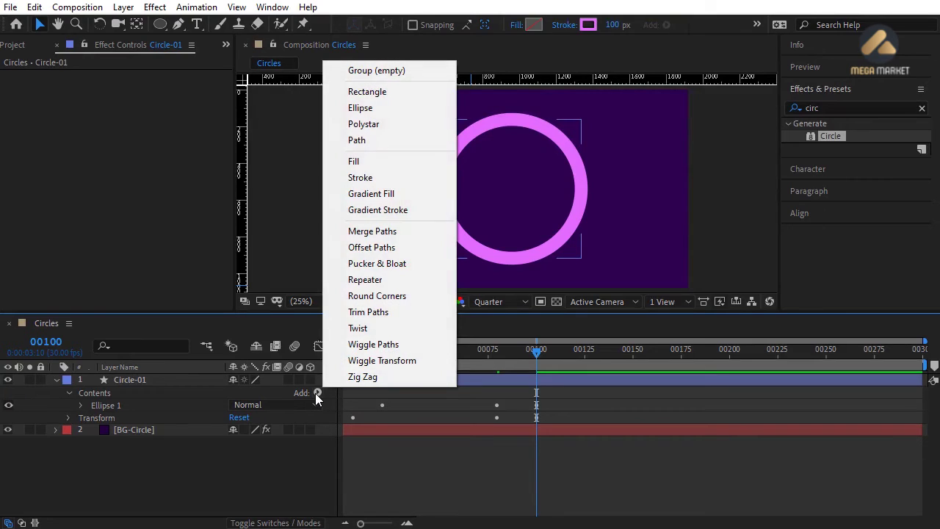
click(369, 313)
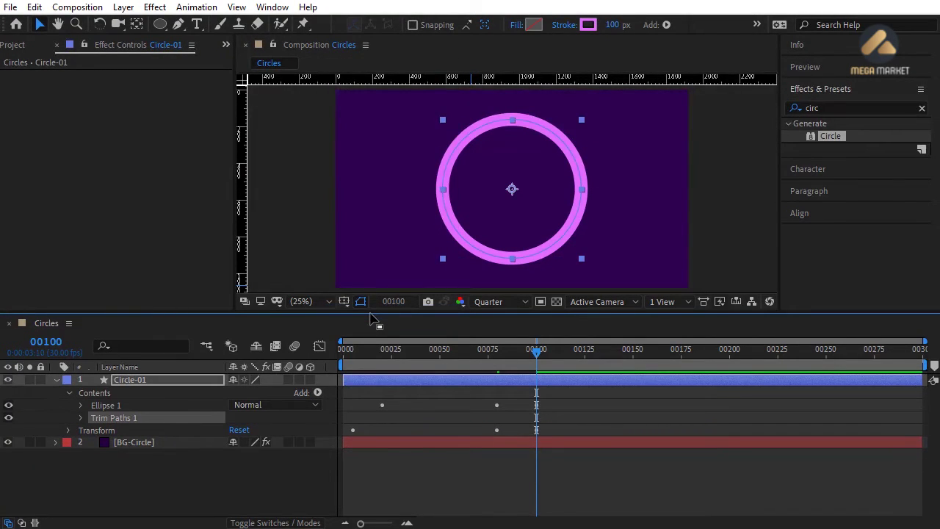
click(81, 418)
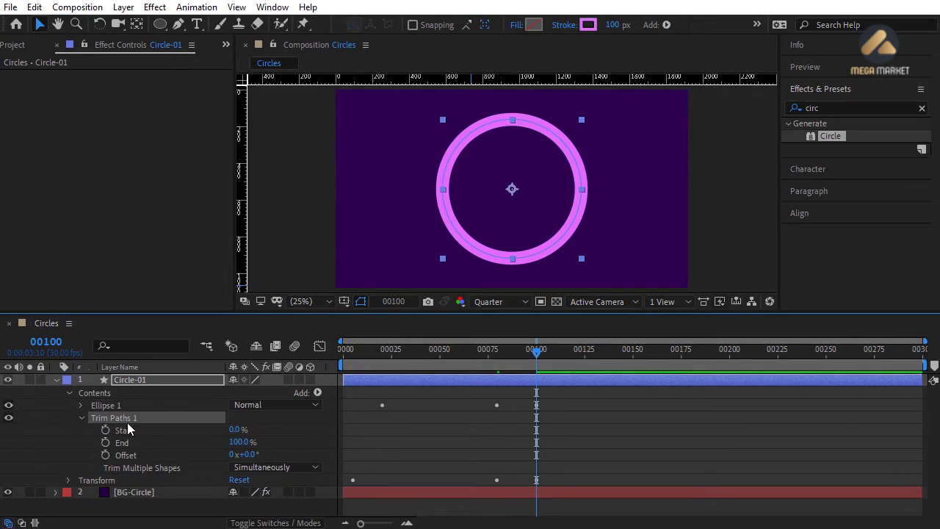
- Keyframe the Trim Paths Start of Circle-01 at 0% on frame 110 and 100% on frame 140
drag(362, 356, 555, 359)
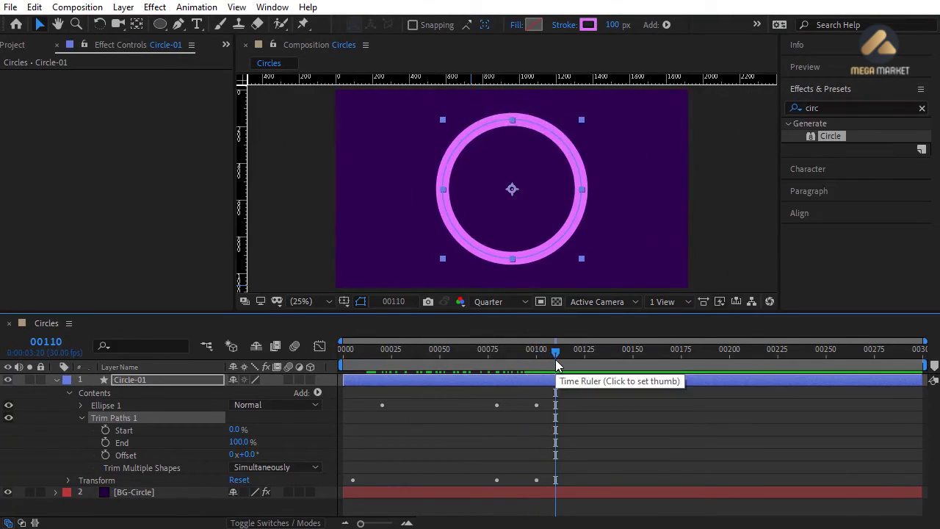
click(106, 431)
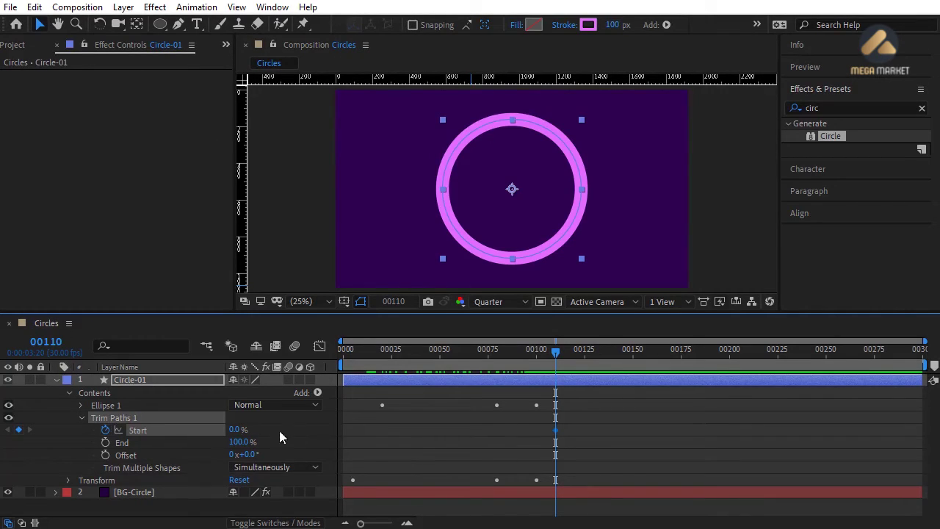
drag(601, 354, 614, 358)
mouse_move(235, 430)
mouse_down()
mouse_move(299, 428)
mouse_move(293, 432)
mouse_up()
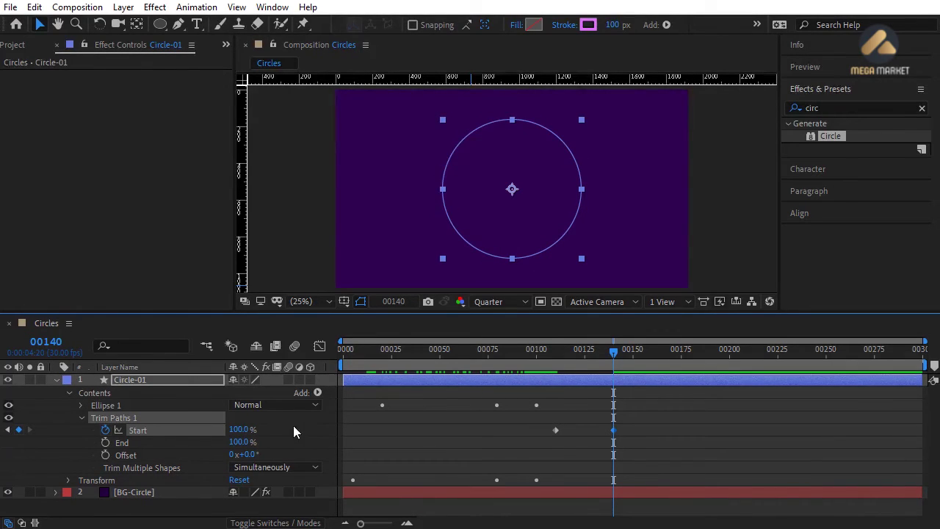
- Set the Line Cap of Circle-01's Stroke 1 to Round Cap, using frame 115 to see the trimmed stroke ends
click(80, 405)
scroll(80, 406, down, 1)
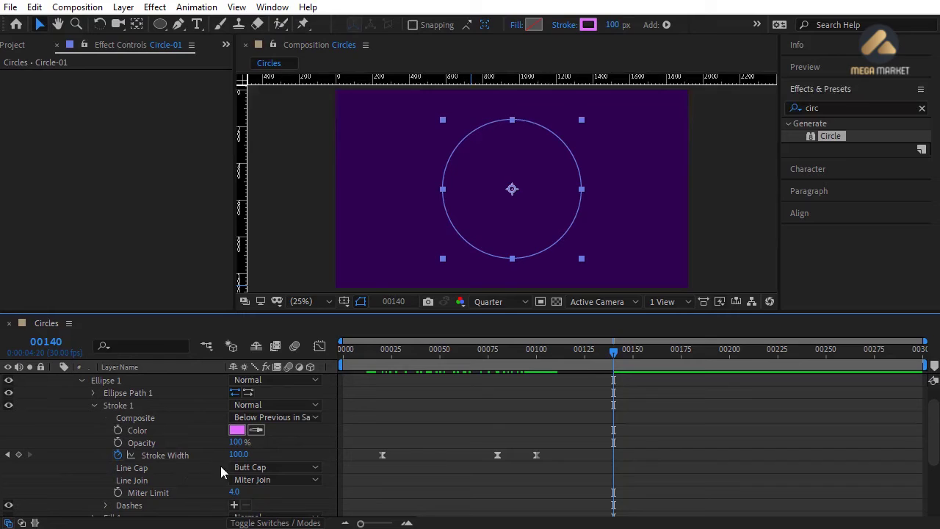
click(247, 471)
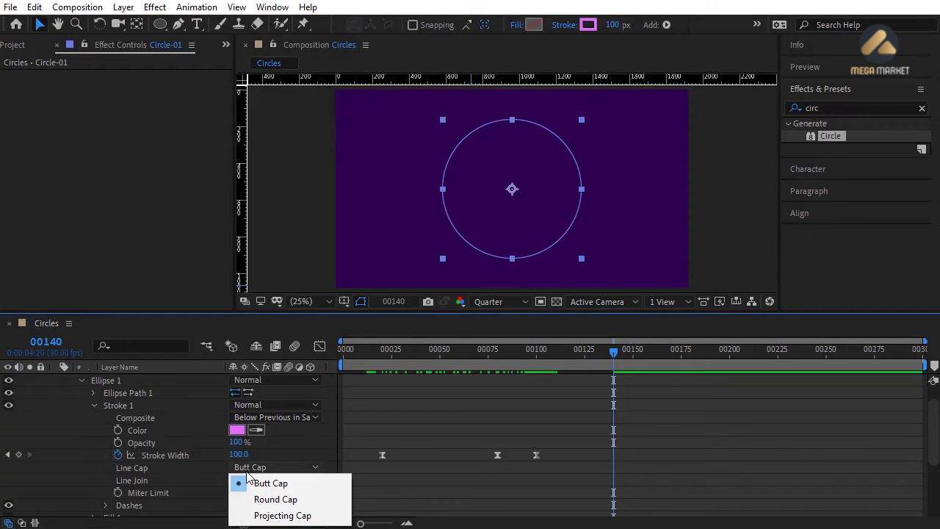
click(565, 353)
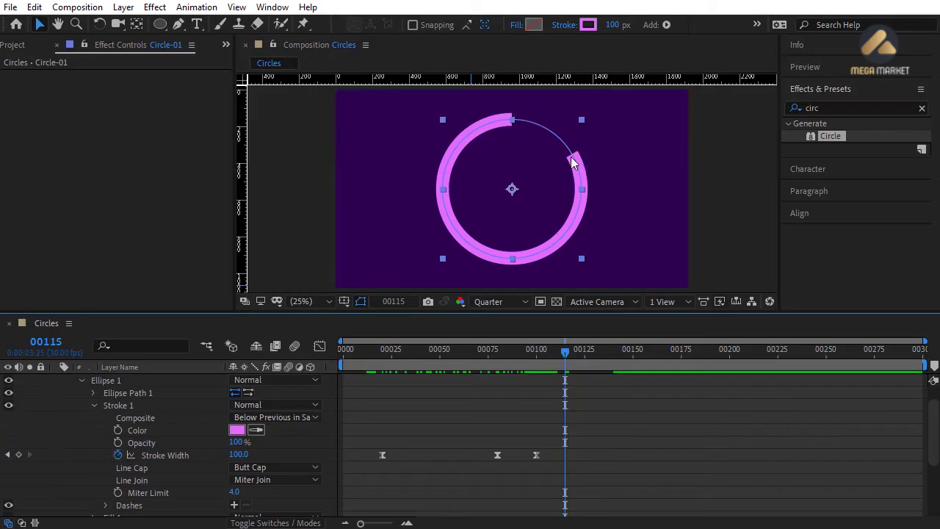
click(251, 468)
click(266, 503)
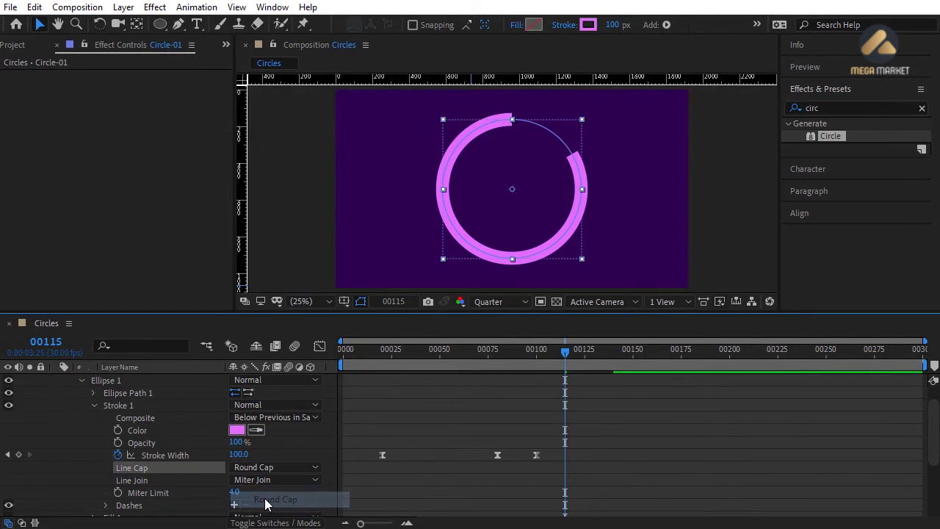
scroll(933, 464, down, 2)
scroll(932, 464, down, 4)
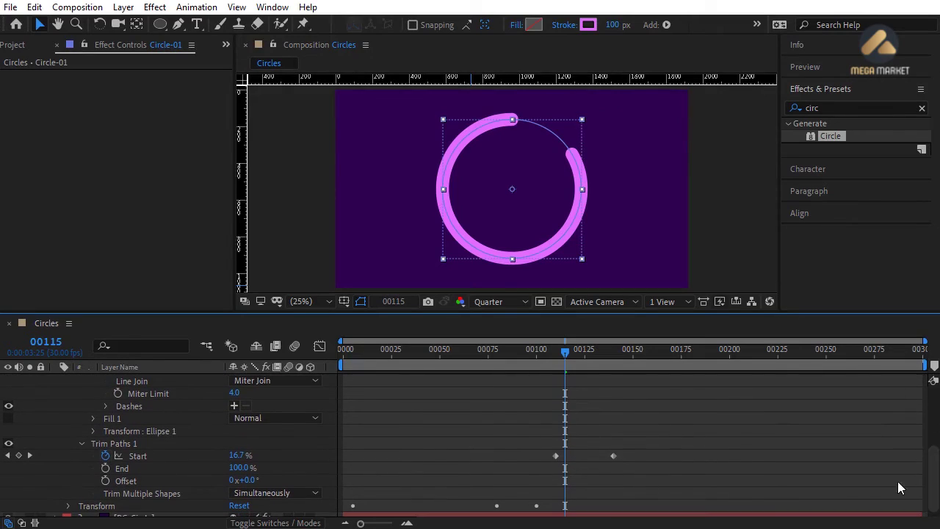
- Apply Easy Ease to both Trim Paths Start keyframes of Circle-01
drag(538, 445, 613, 457)
right_click(614, 460)
mouse_move(664, 448)
click(428, 354)
- Set the incoming velocity influence of the Trim Paths Start keyframe at frame 140 to 70% and check its speed graph
right_click(613, 457)
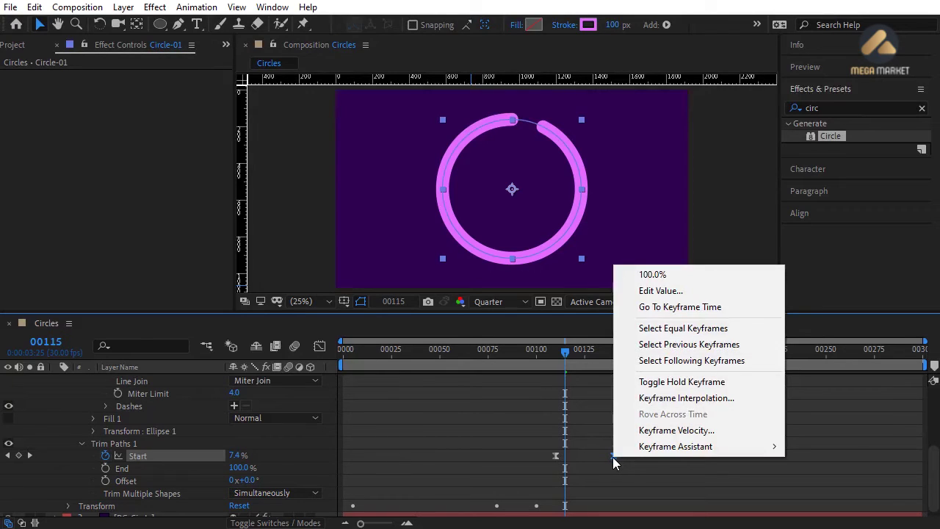
click(647, 431)
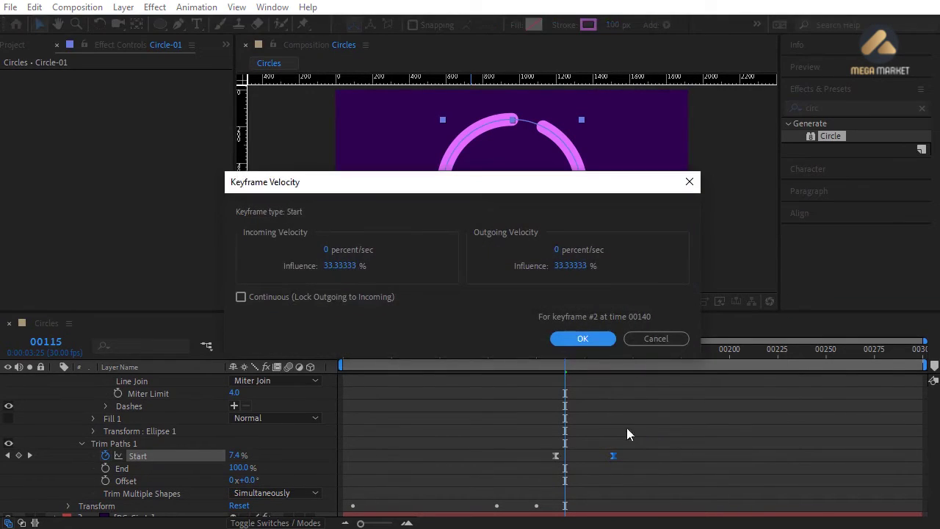
click(338, 267)
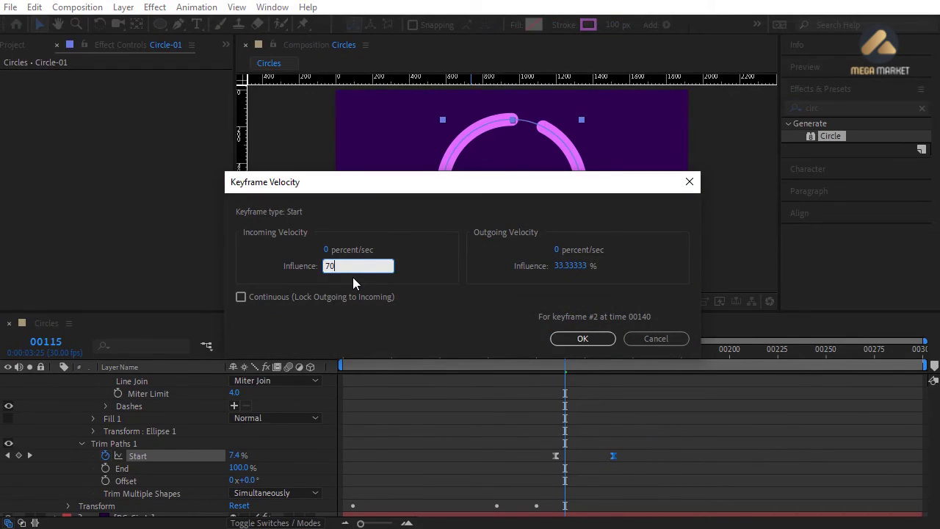
key(Return)
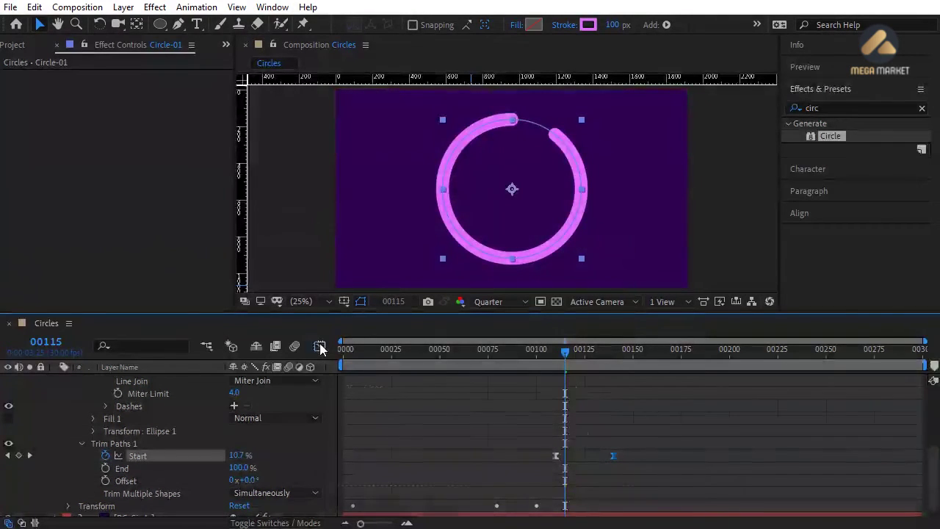
click(319, 347)
click(407, 523)
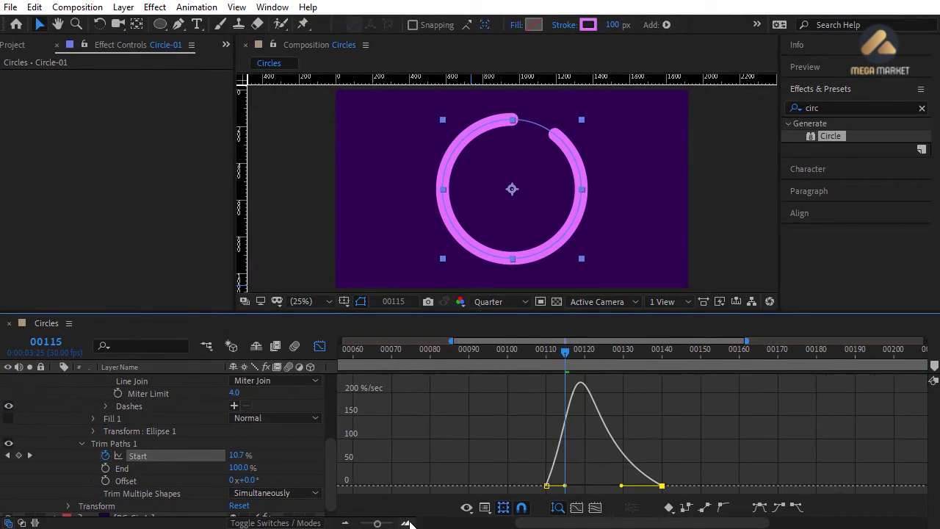
click(407, 523)
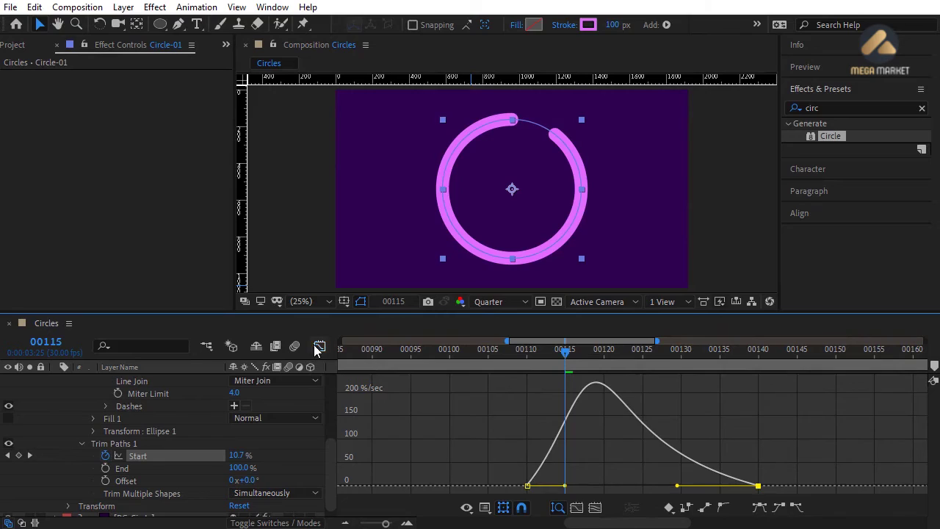
click(319, 346)
- Collapse the Circle-01 layer's properties and scrub through the circle animation from the beginning
key(minus)
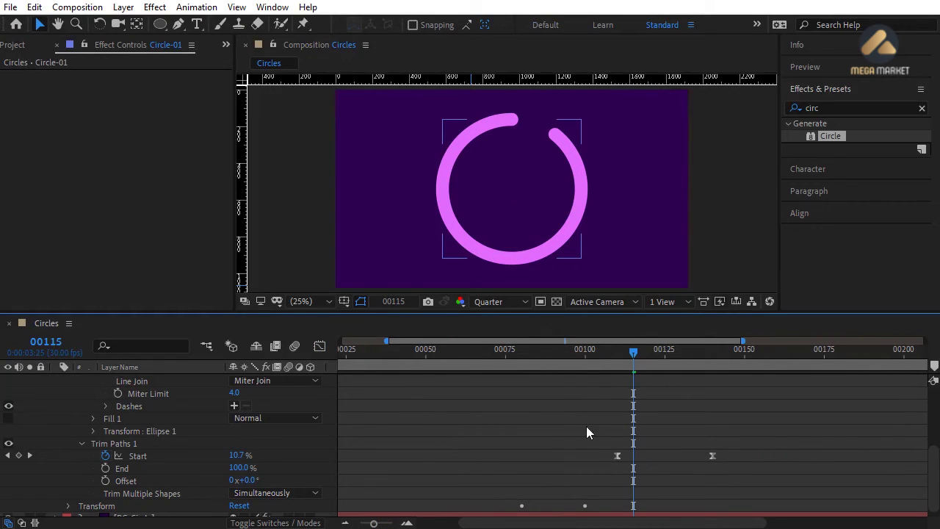
scroll(925, 431, up, 10)
click(56, 380)
click(367, 352)
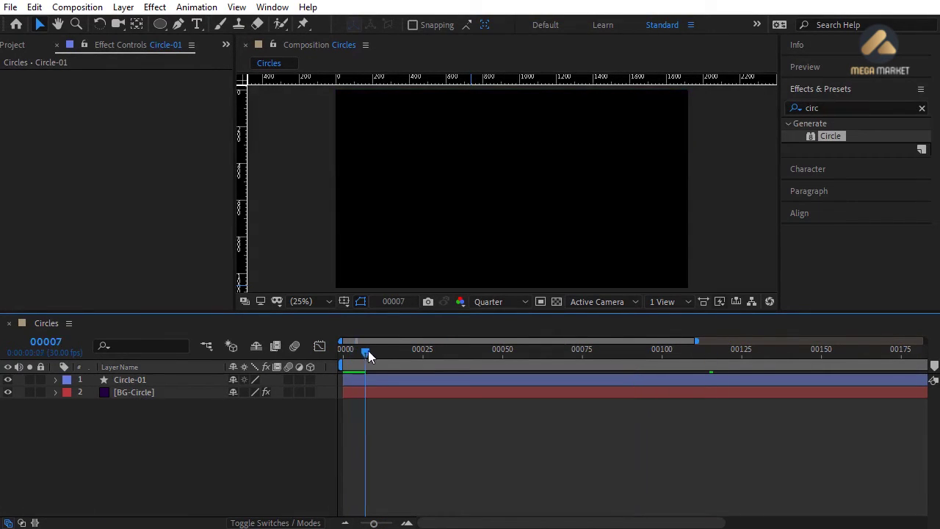
drag(368, 356, 529, 397)
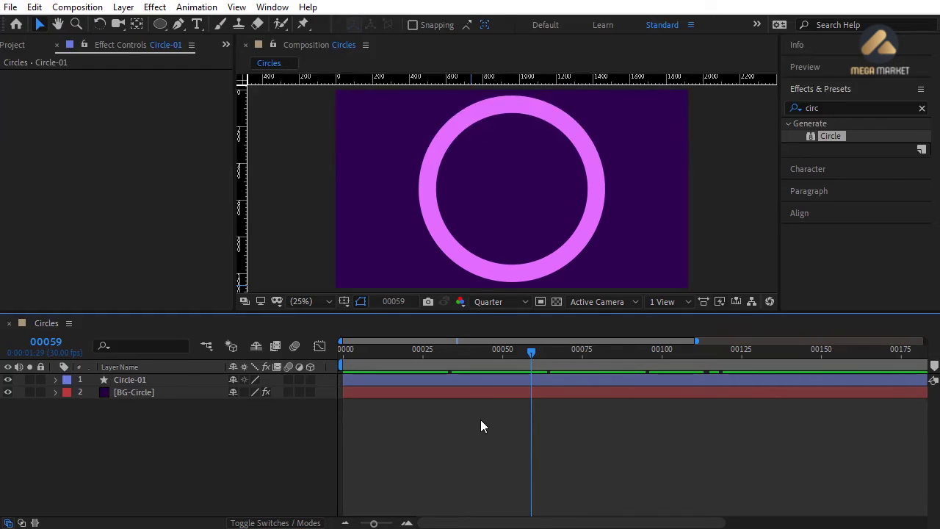
- At frame 80, draw a circle about 512 px wide on a new shape layer with a 150 px stroke in #6BD6FE
click(161, 25)
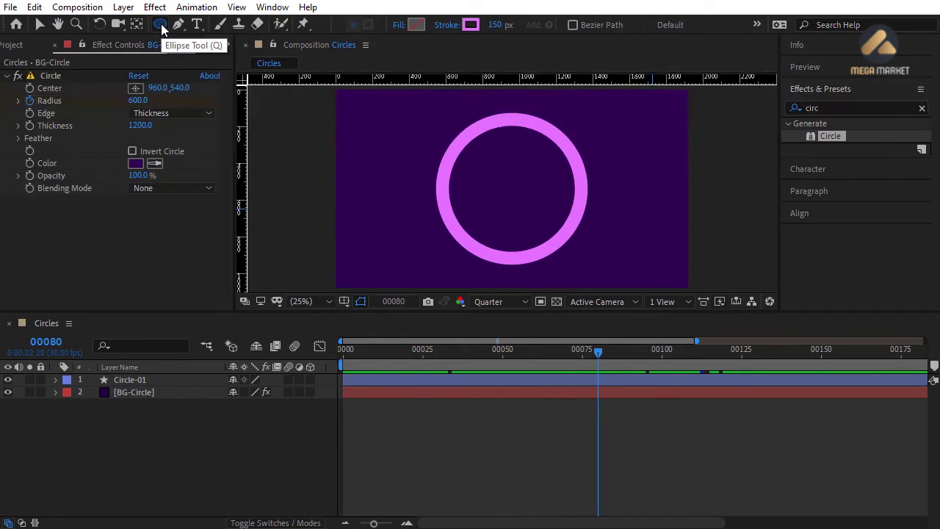
mouse_move(464, 183)
mouse_down()
mouse_move(497, 204)
mouse_move(508, 232)
mouse_up()
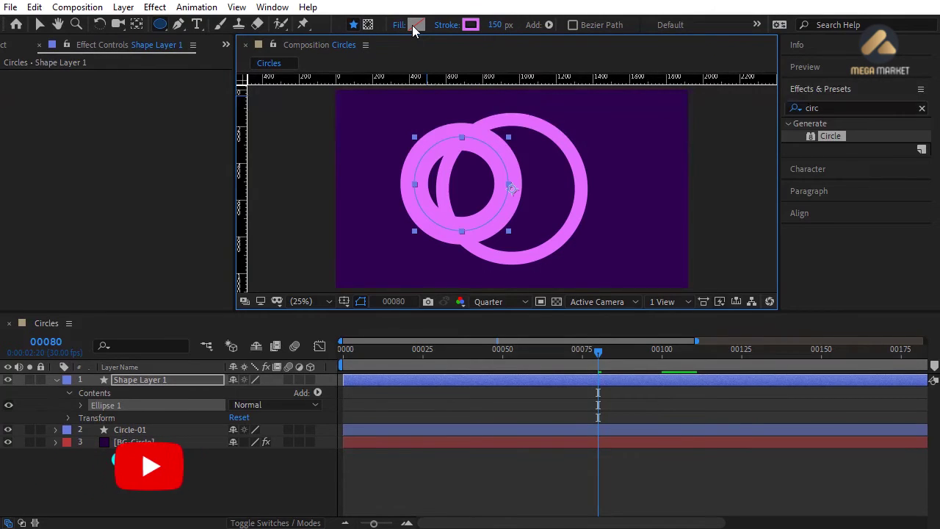
click(470, 25)
text(6)
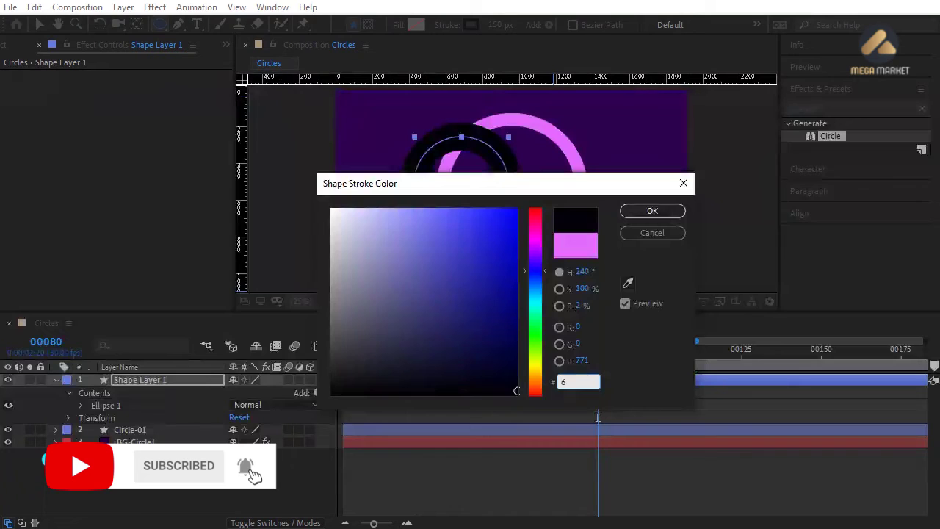
text(BD6FE)
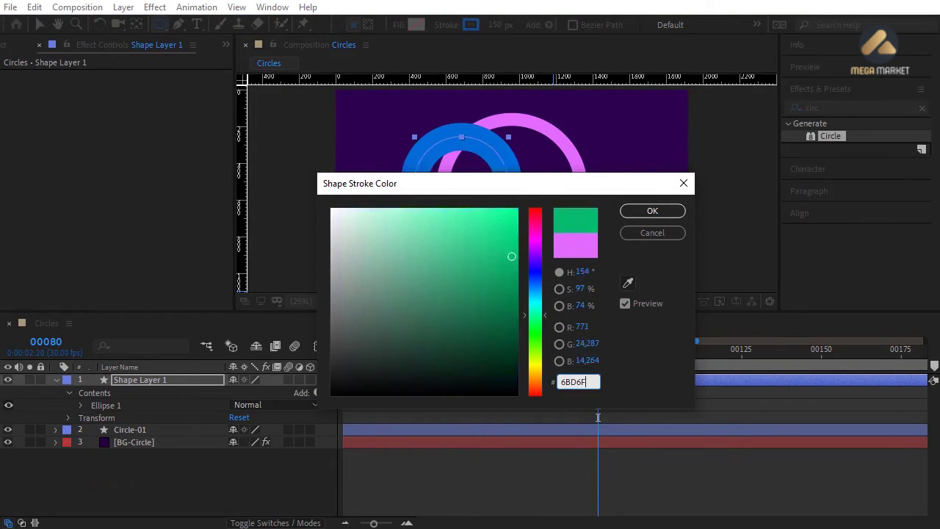
click(650, 211)
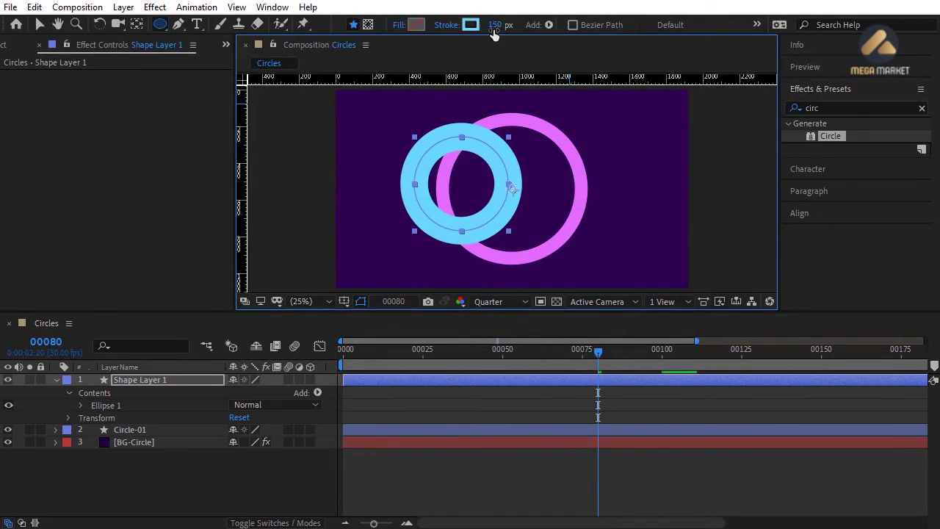
click(499, 27)
key(Return)
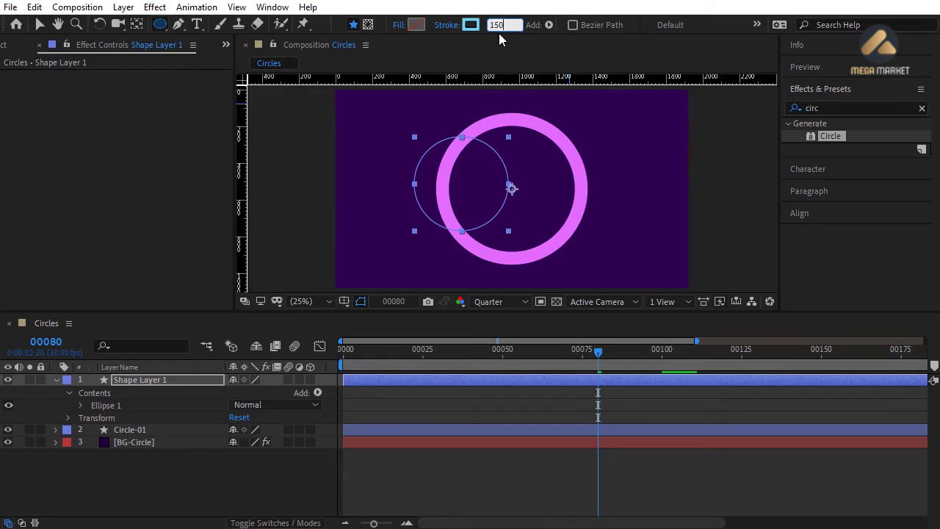
- Rename the new shape layer as Circle-02
key(Return)
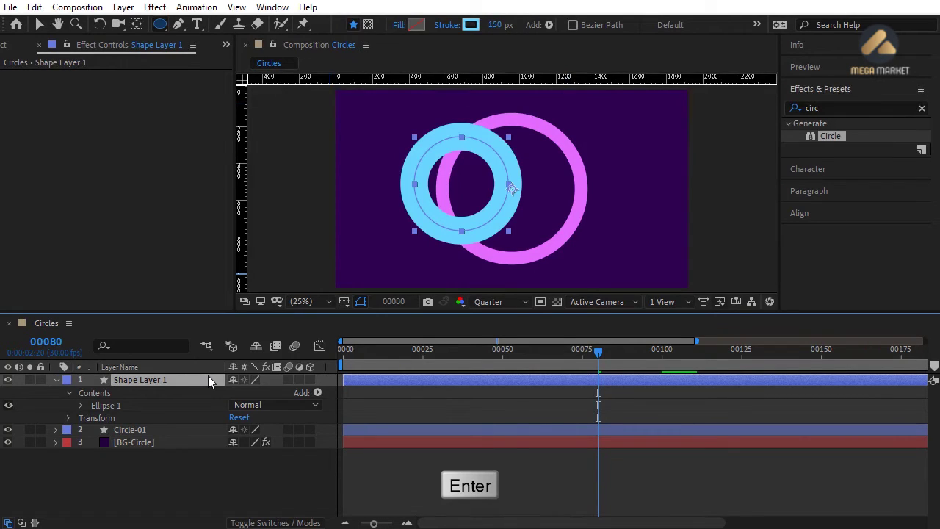
text(Circle-02)
key(Return)
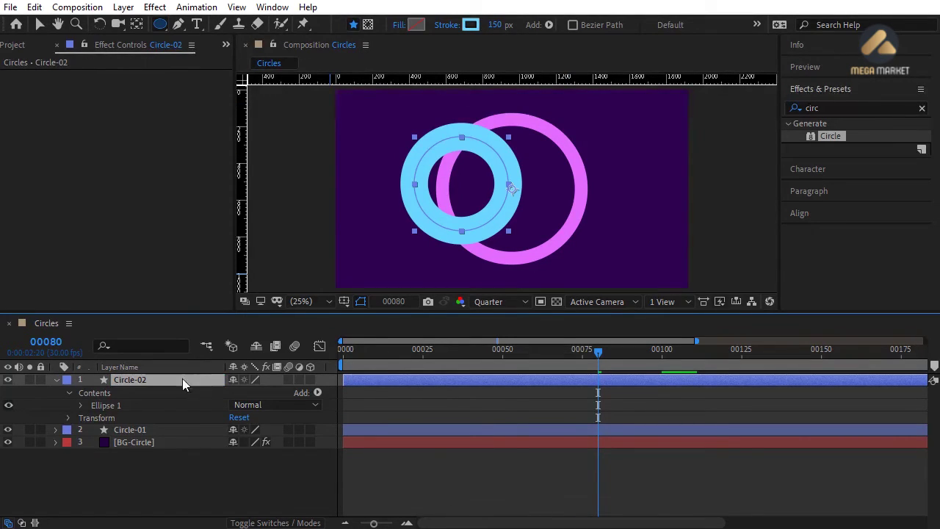
- Expand Ellipse Path 1 of Circle-02 and increase its Size to 522
click(80, 406)
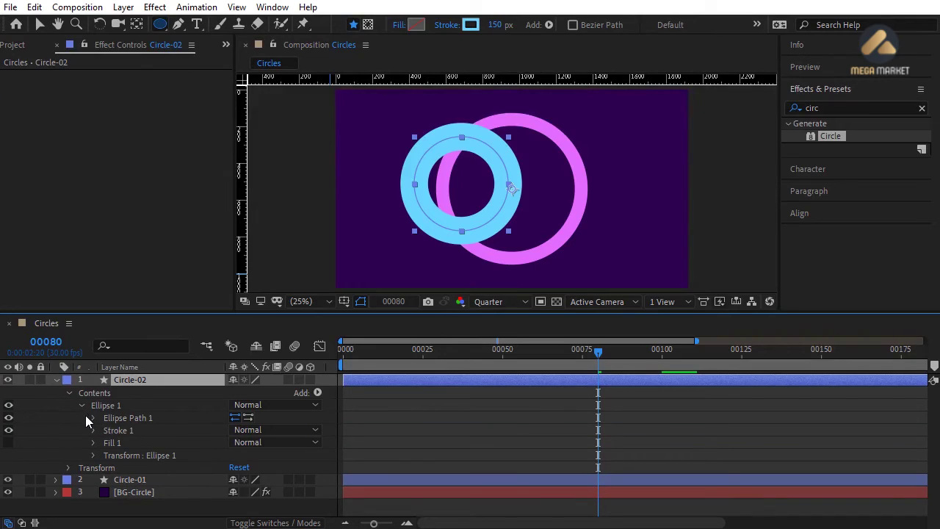
click(94, 418)
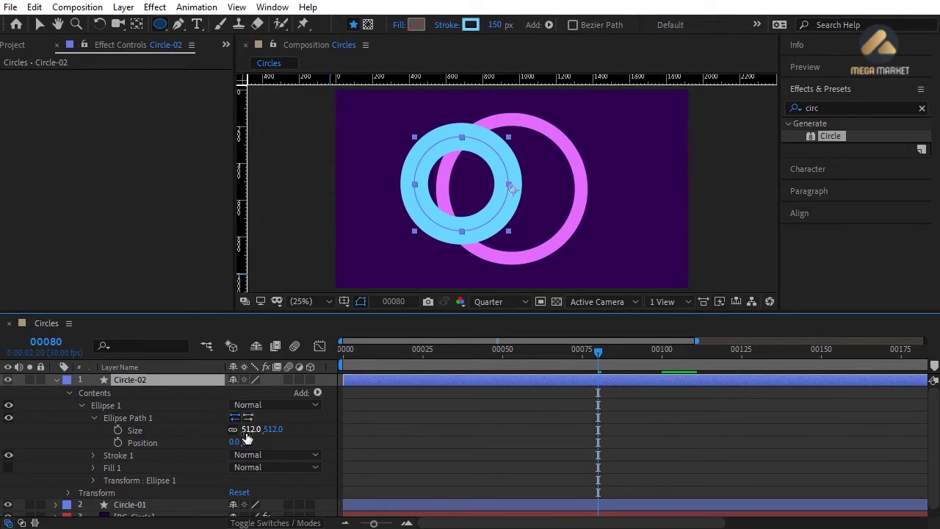
drag(250, 430, 258, 429)
- Center the anchor point of Circle-02 on its shape and center the layer in the composition
key(ctrl+alt+Home)
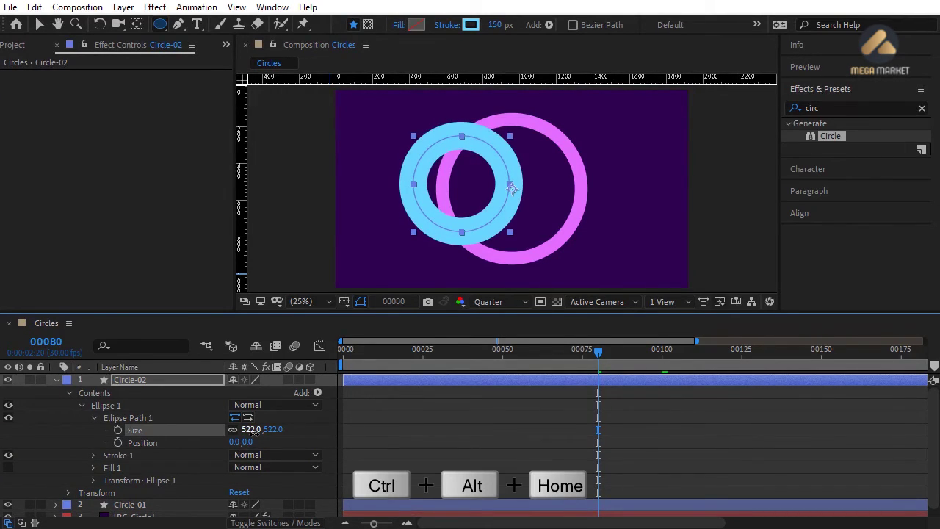
click(381, 383)
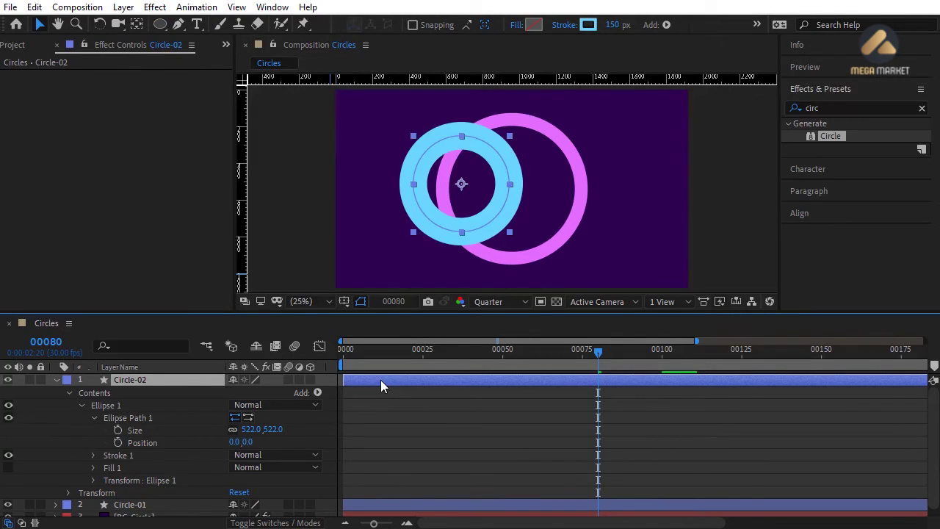
key(ctrl+Home)
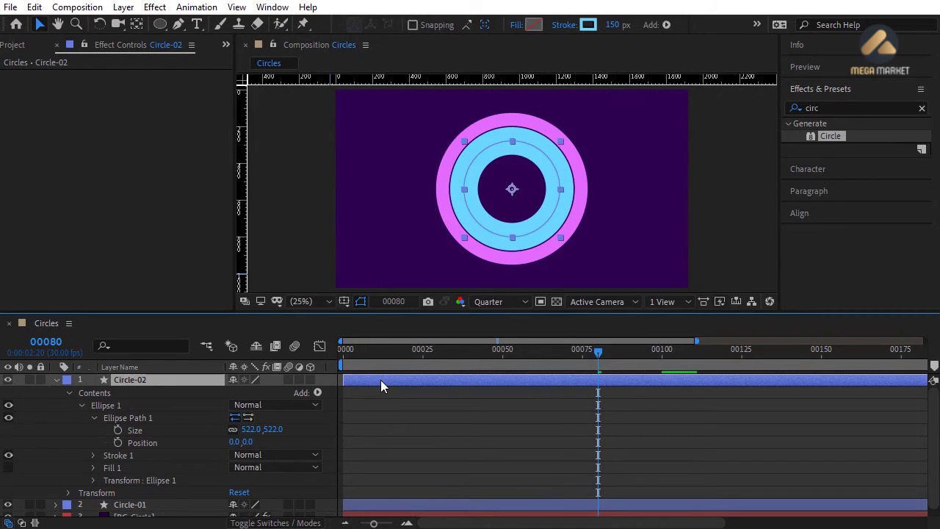
- Set the ellipse Size of Circle-02 to 1500 in both dimensions
drag(252, 429, 348, 438)
click(273, 429)
text(1)
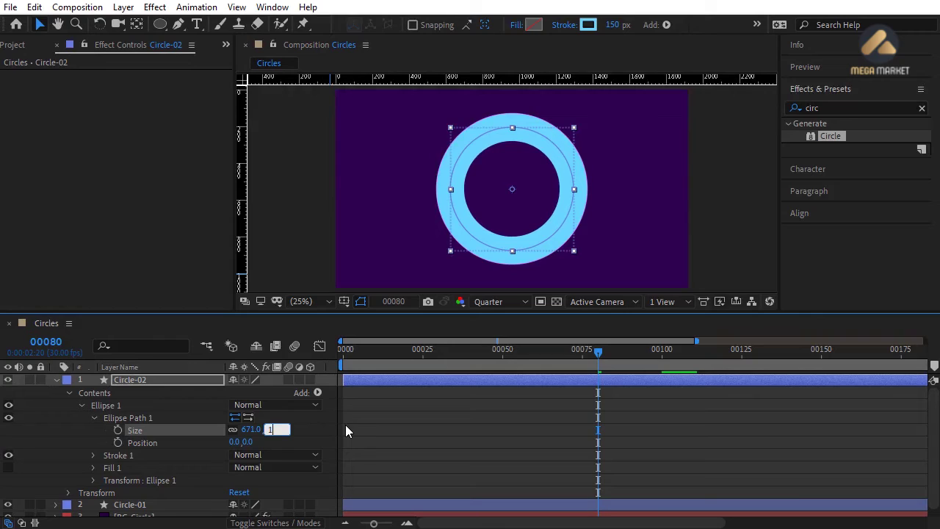
text(500)
key(Return)
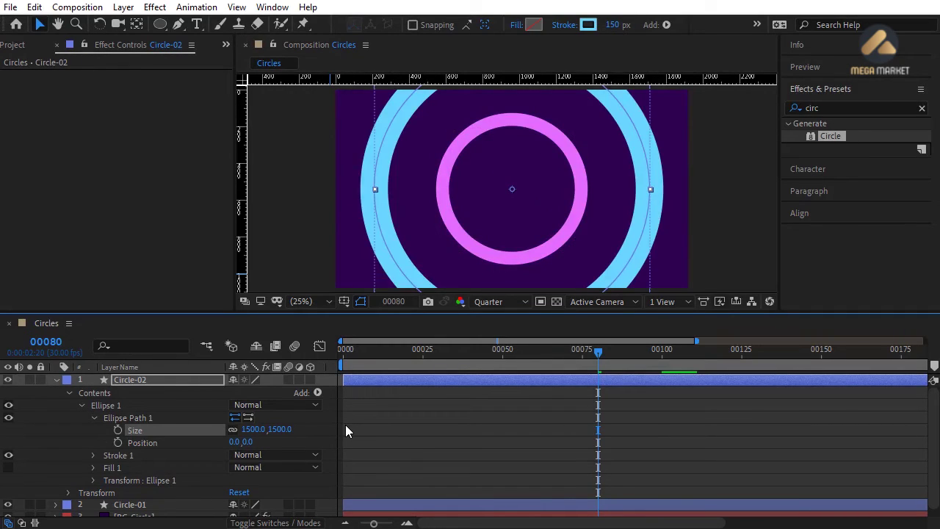
- Keyframe the Scale of Circle-02 at 300% on frame 20
click(137, 380)
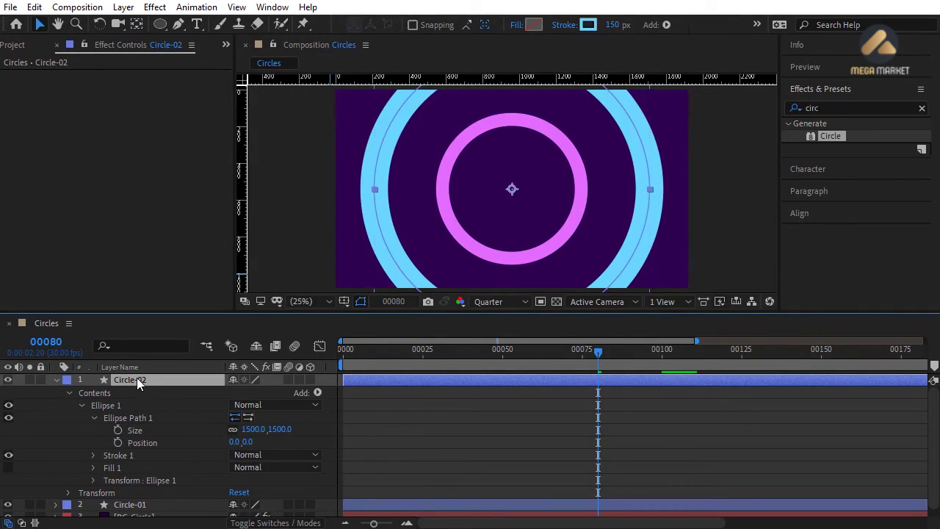
key(s)
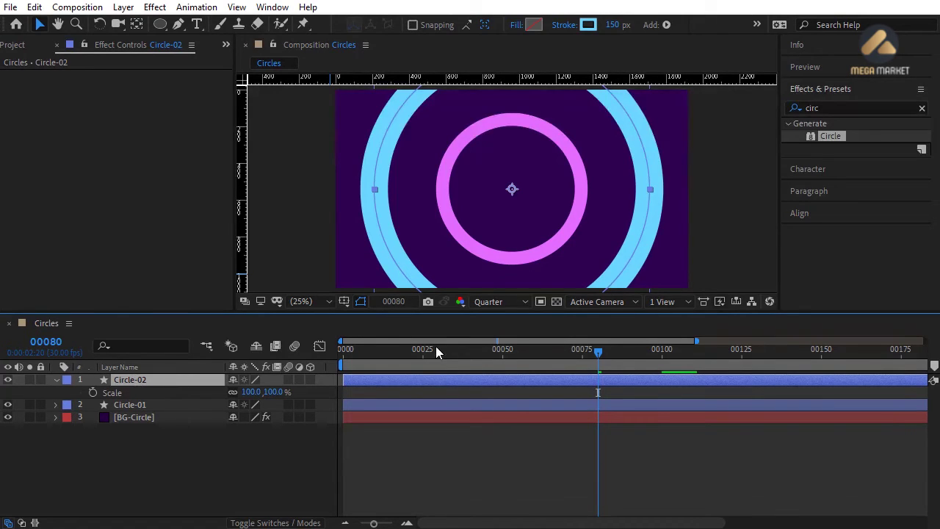
drag(433, 348, 406, 348)
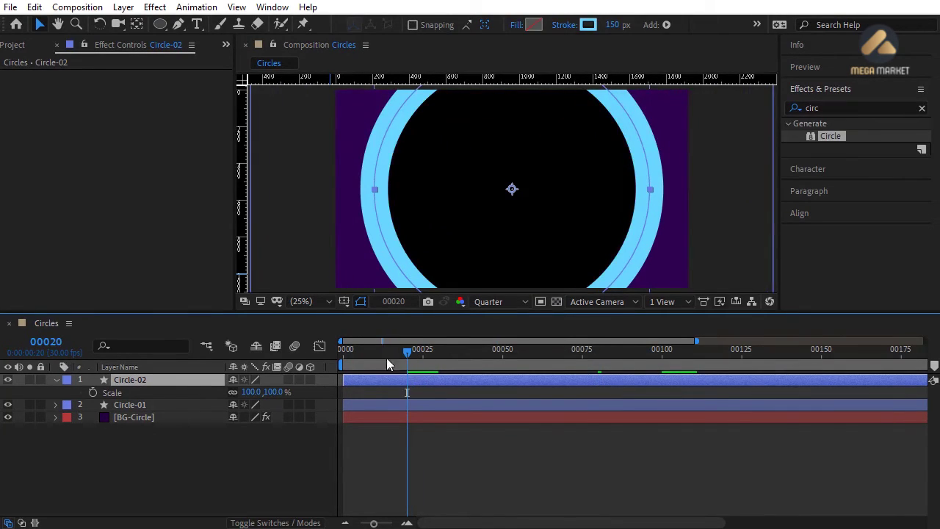
click(273, 393)
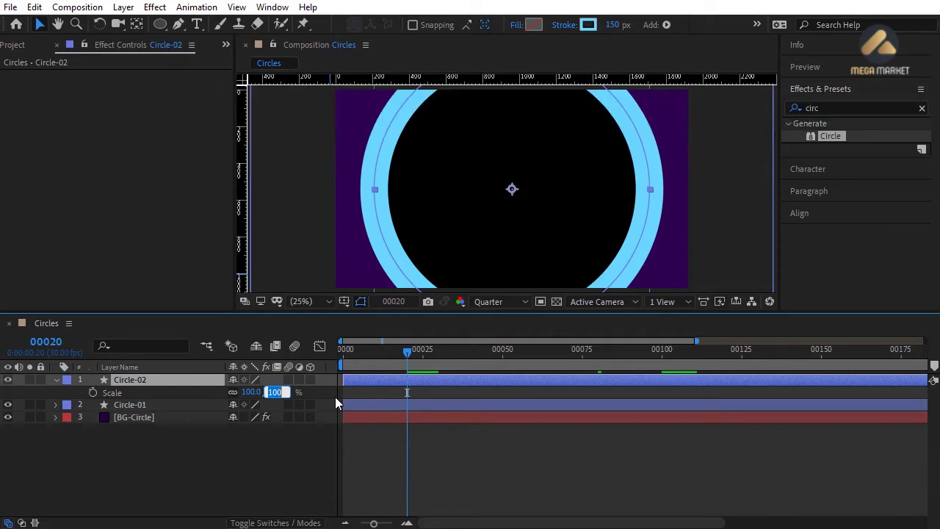
text(300)
key(Return)
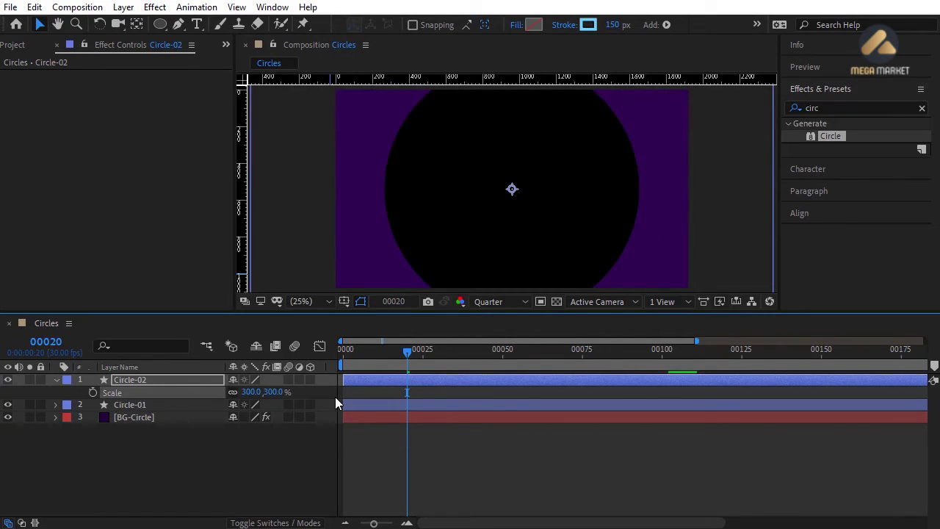
click(93, 393)
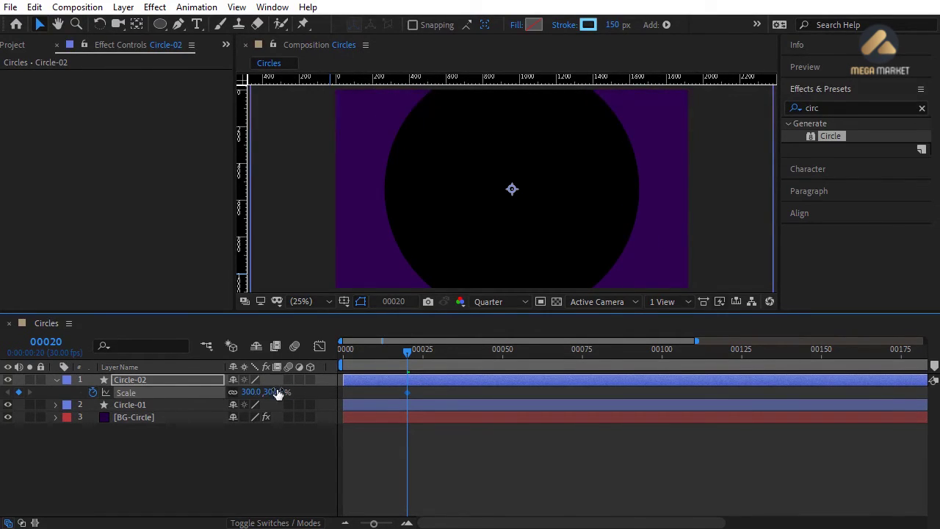
- Keyframe the Scale of Circle-02 on frame 80, trying 122% and then using 100%, and collapse the layer's properties
drag(443, 357, 598, 356)
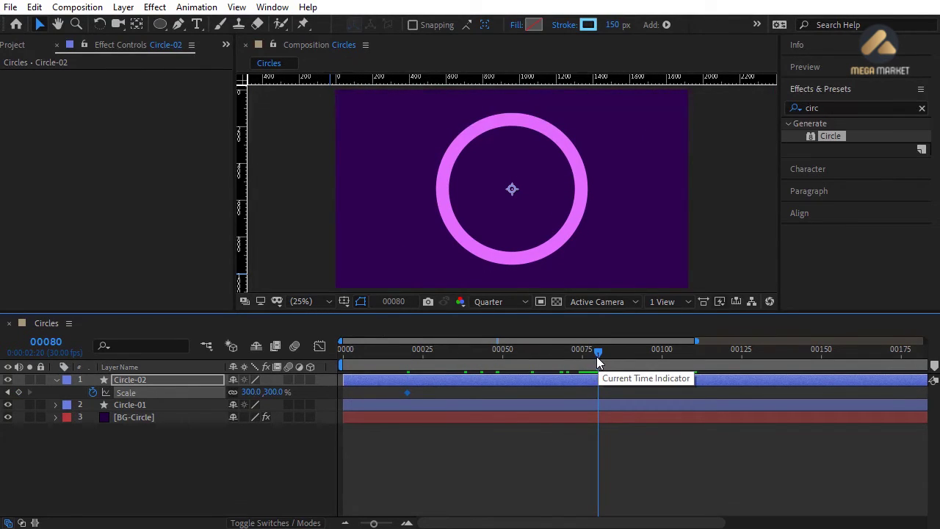
click(269, 393)
text(122)
key(Return)
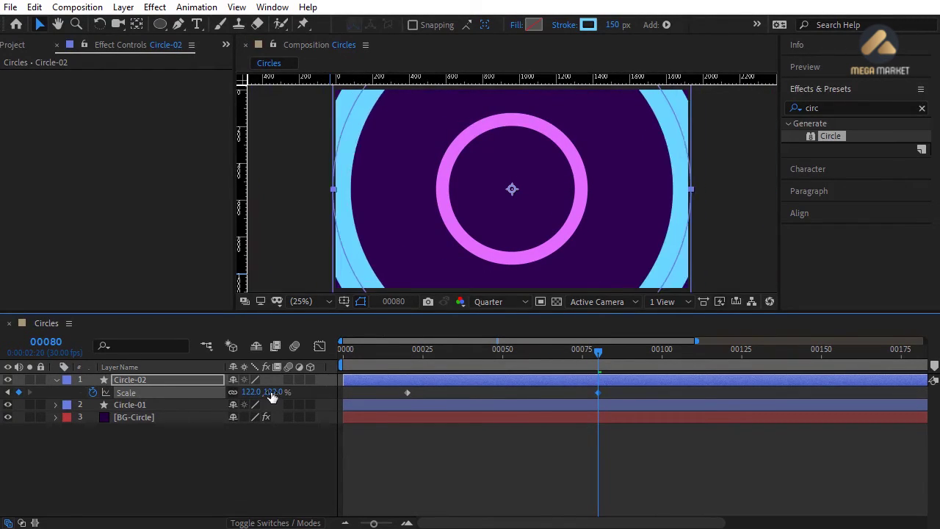
click(271, 393)
text(100)
key(Return)
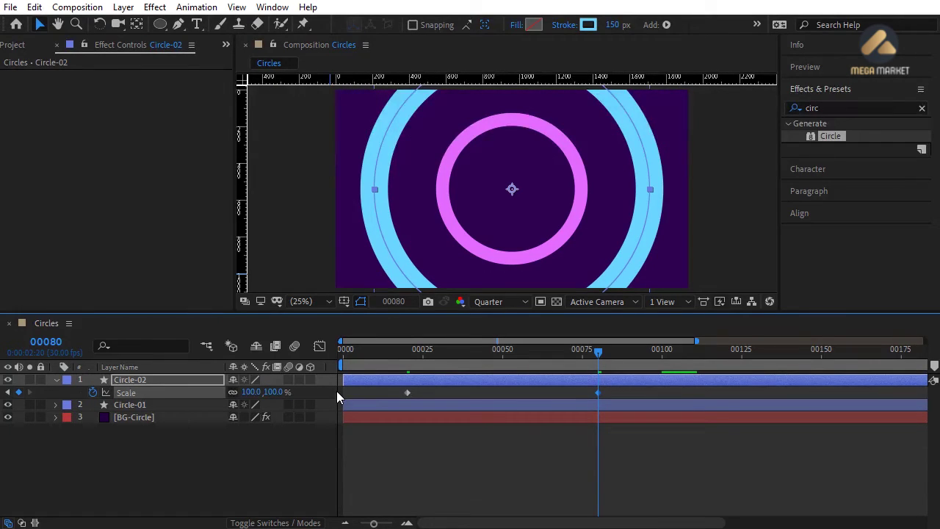
click(376, 392)
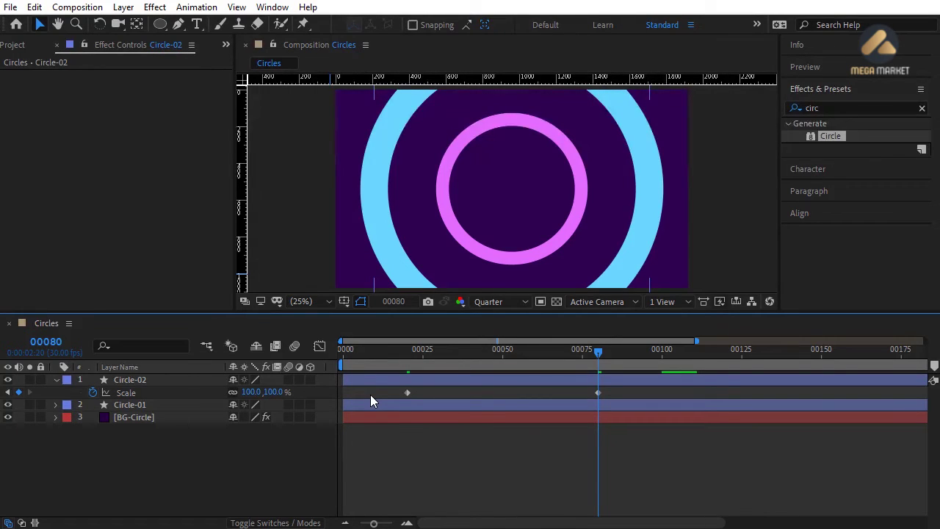
click(56, 381)
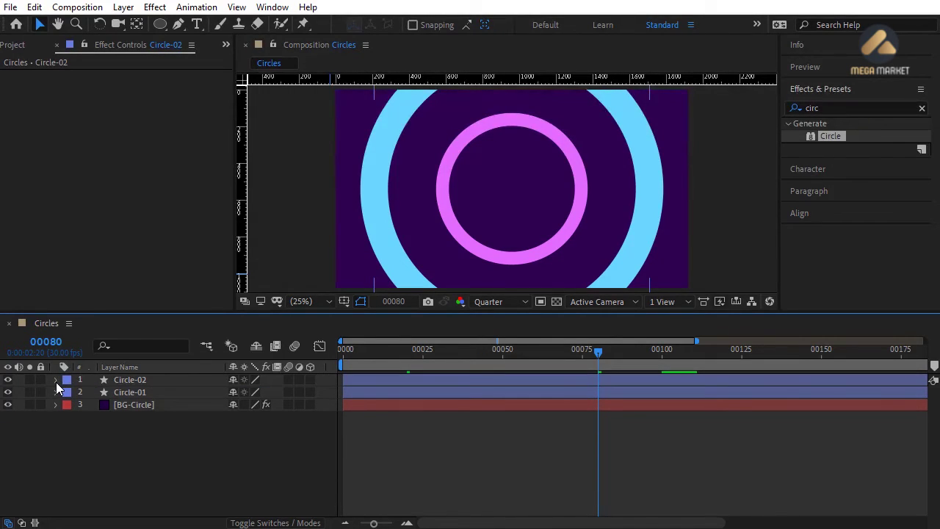
- Add a Radius keyframe to the Circle effect of BG-Circle at frame 100, keeping its value from the frame 55 keyframe
click(147, 407)
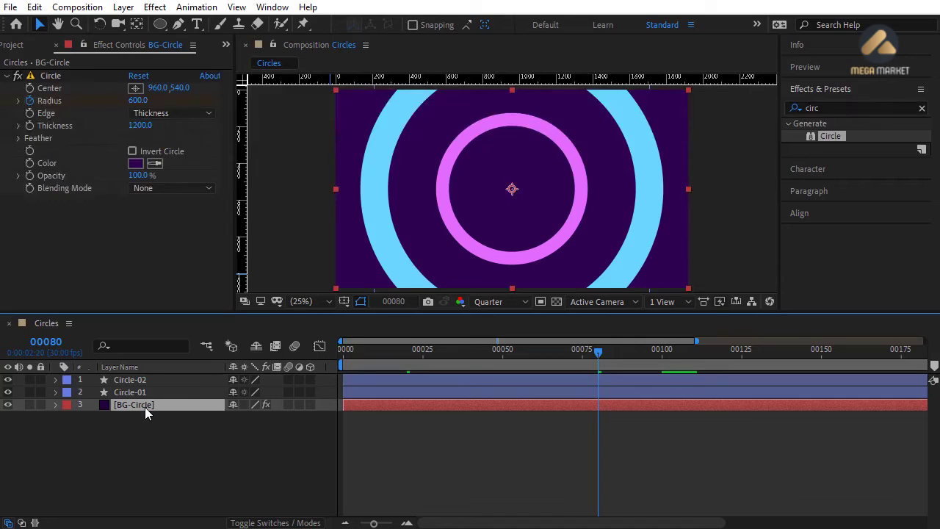
drag(619, 354, 662, 360)
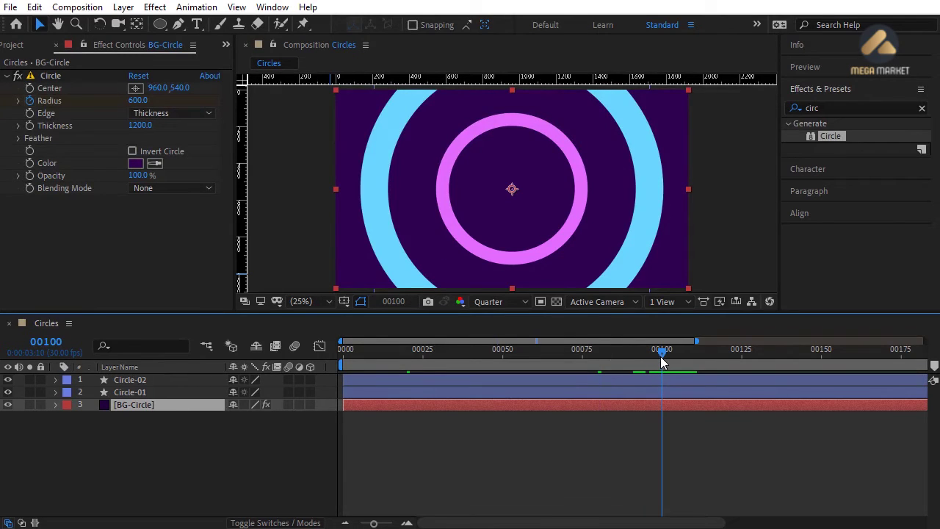
key(u)
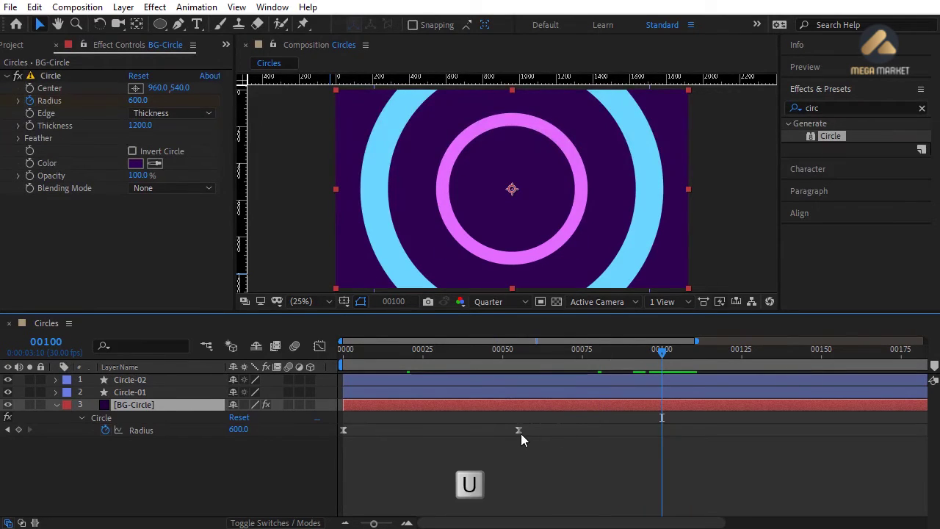
click(518, 354)
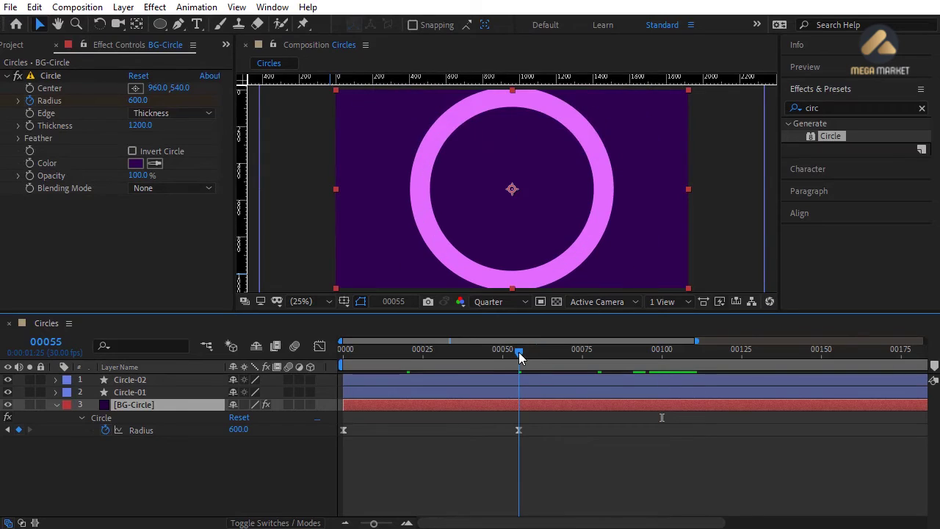
drag(518, 354, 662, 354)
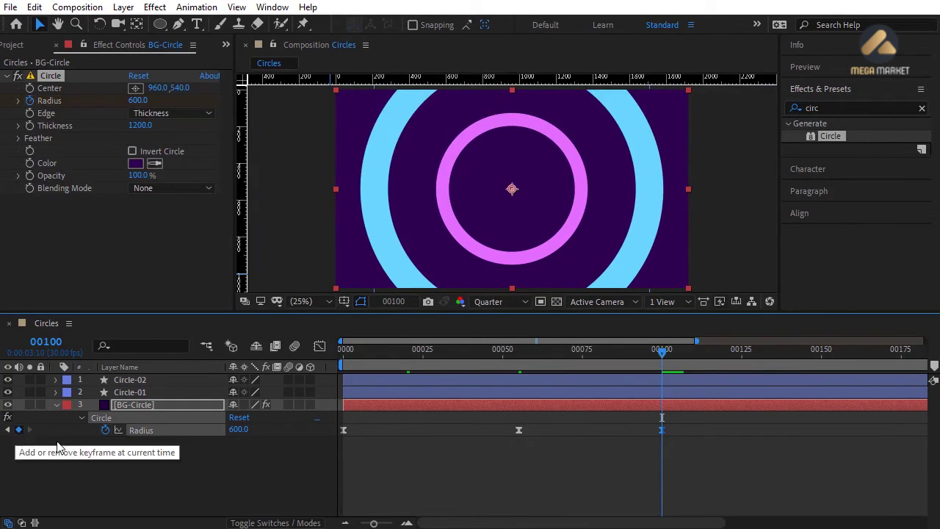
click(18, 430)
- Keyframe the Circle effect's Radius of BG-Circle at 2000 on frame 150
drag(744, 357, 821, 366)
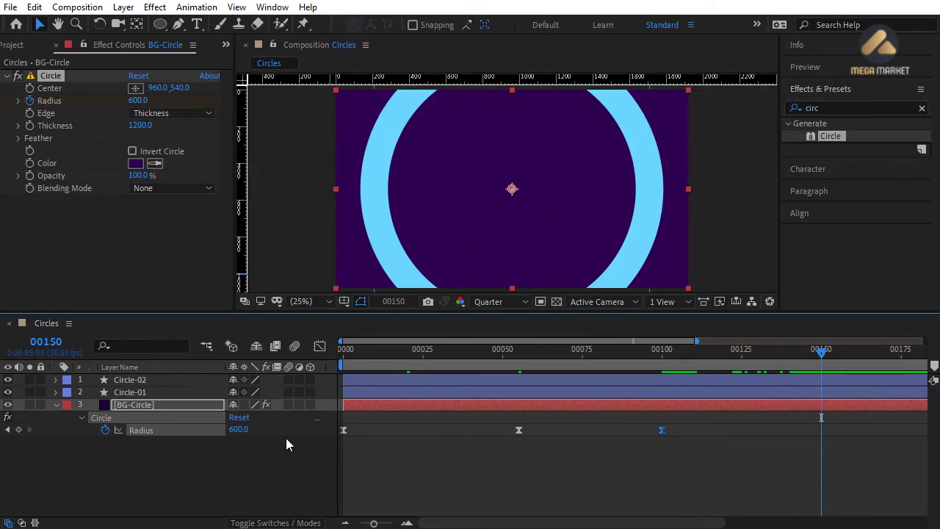
drag(238, 429, 357, 432)
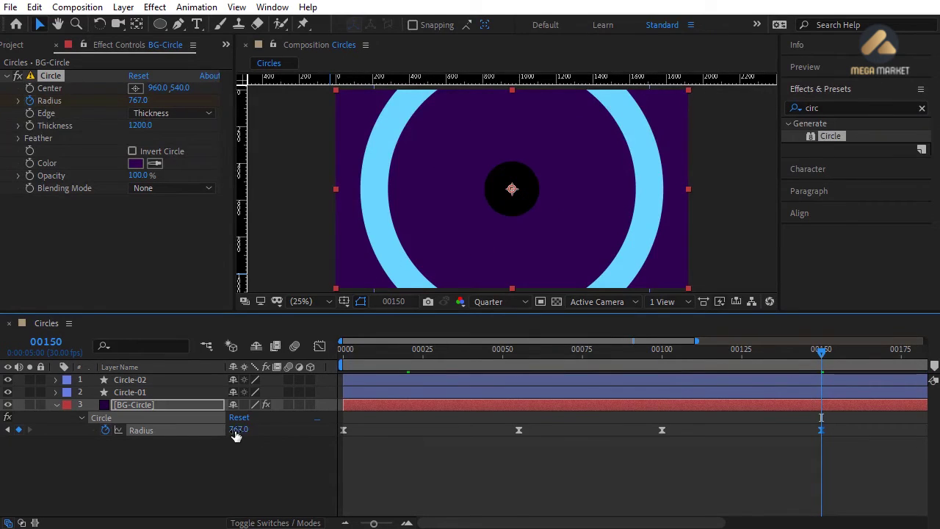
click(239, 430)
text(2000)
key(Return)
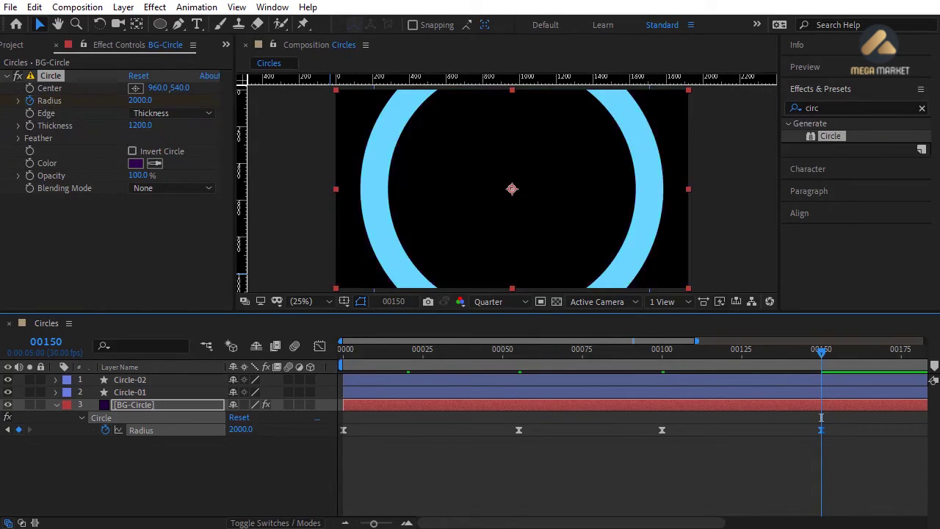
- Set the outgoing velocity influence of BG-Circle's frame 100 Radius keyframe to 70%, check its speed graph and collapse the layer
drag(803, 443, 659, 435)
right_click(661, 432)
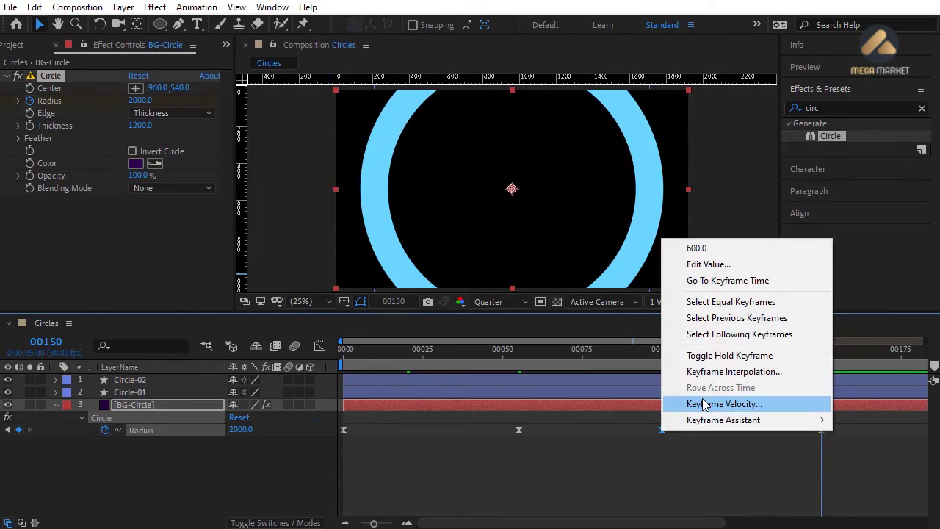
click(727, 404)
click(573, 266)
text(75)
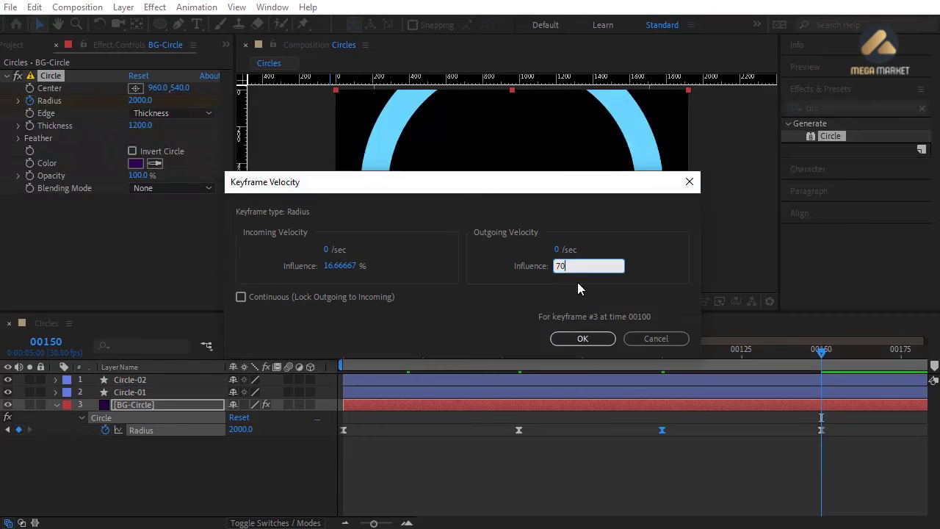
key(Return)
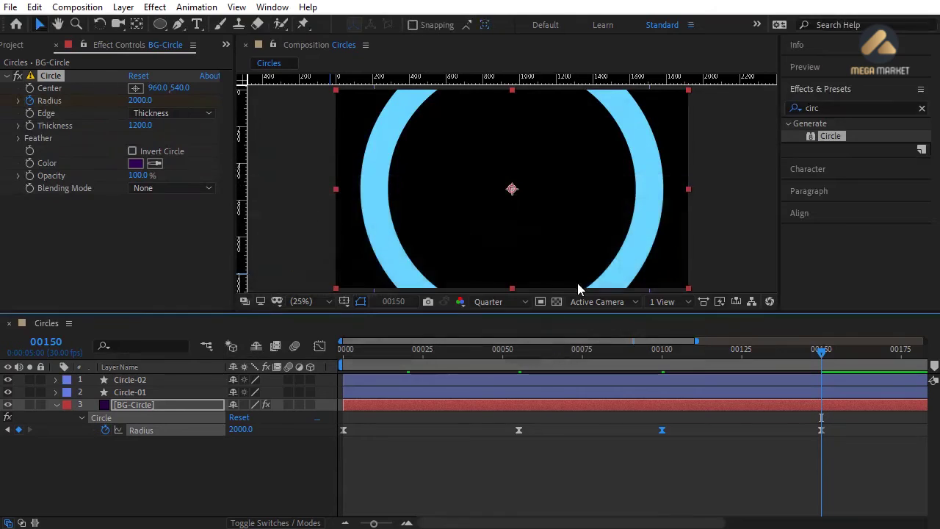
click(320, 347)
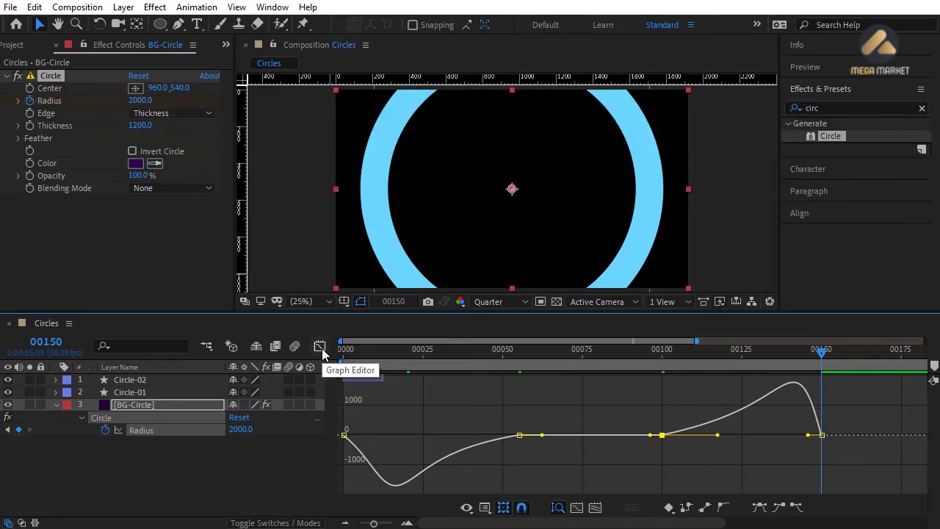
click(321, 347)
click(424, 441)
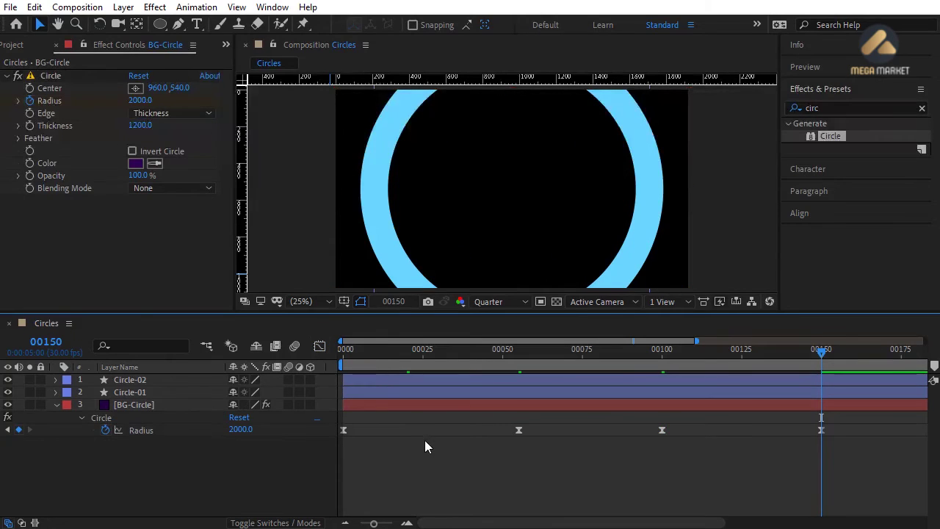
click(56, 404)
- Keyframe the Scale of Circle-01 at frame 150, trying 19% and then using 0%
click(129, 393)
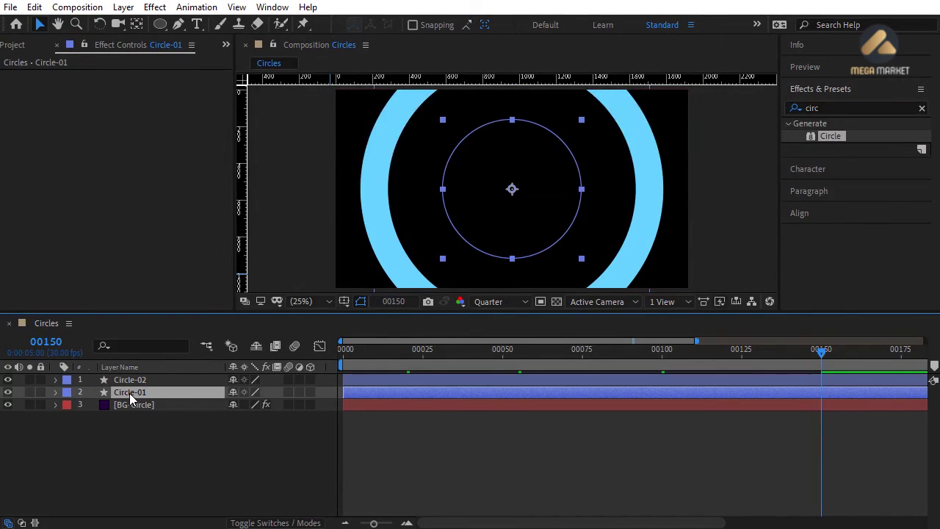
key(s)
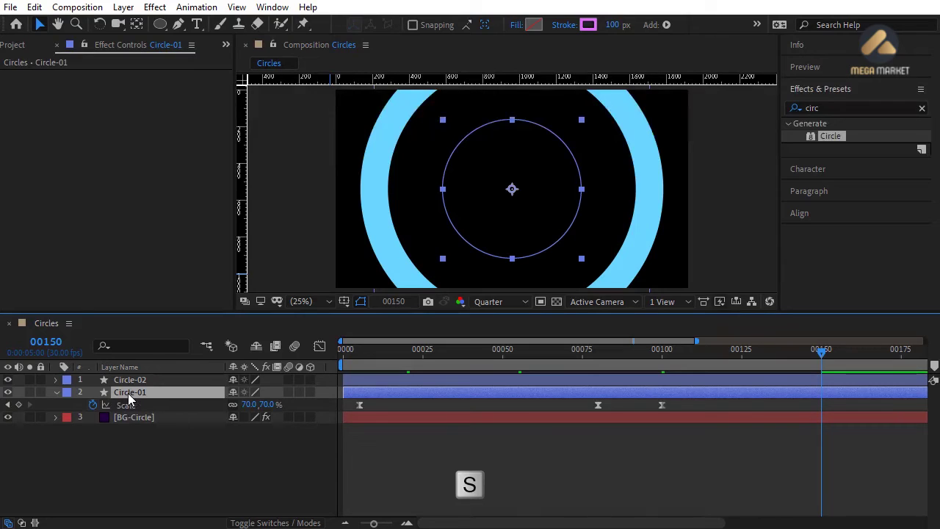
drag(642, 353, 821, 359)
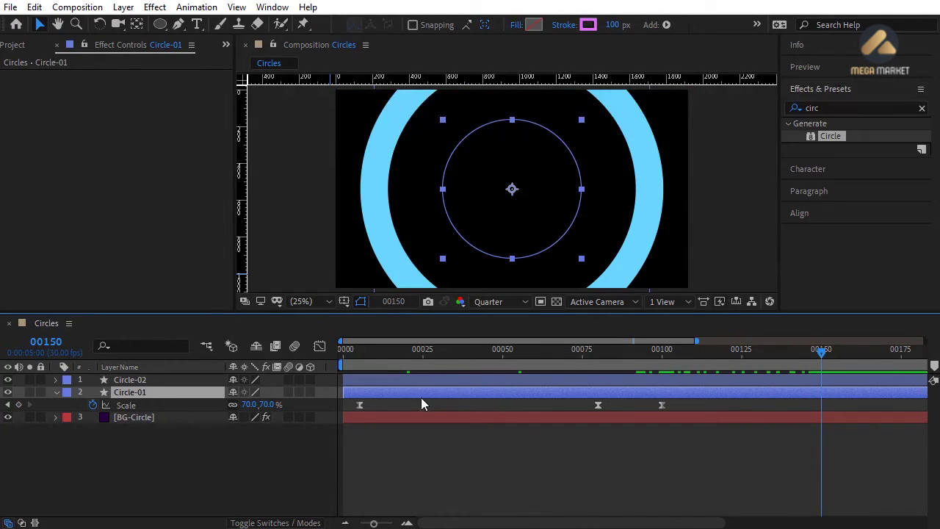
click(266, 404)
text(19)
key(Return)
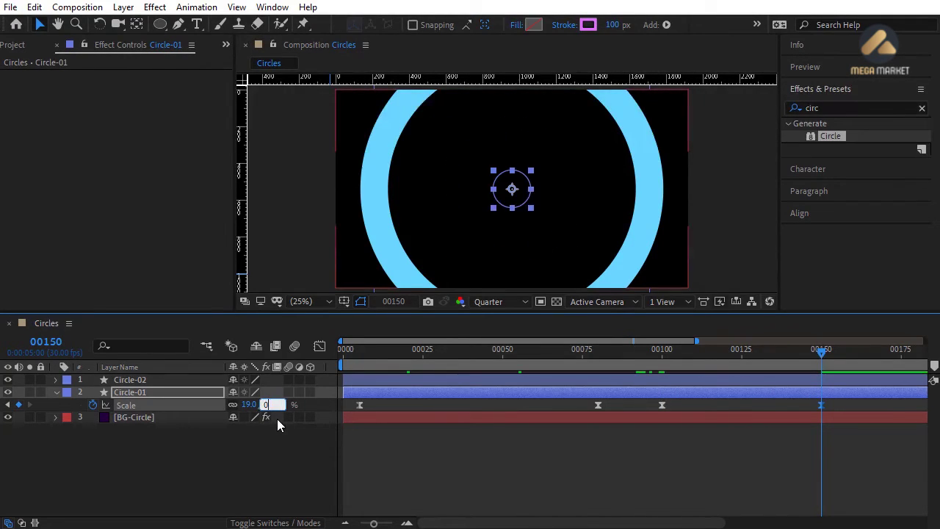
text(0)
key(Return)
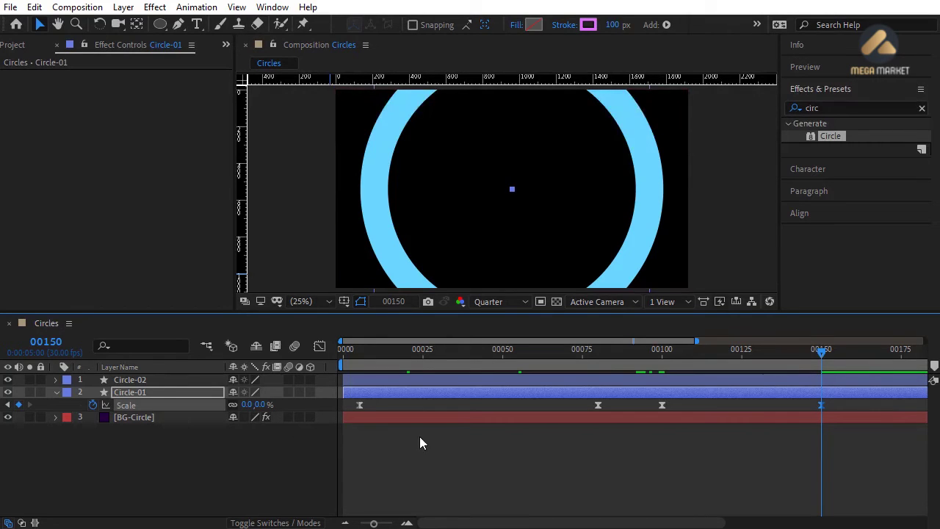
- Raise the outgoing velocity influence of Circle-01's frame 100 Scale keyframe, comparing the speed graph before and after, and scrub through the animation
click(662, 406)
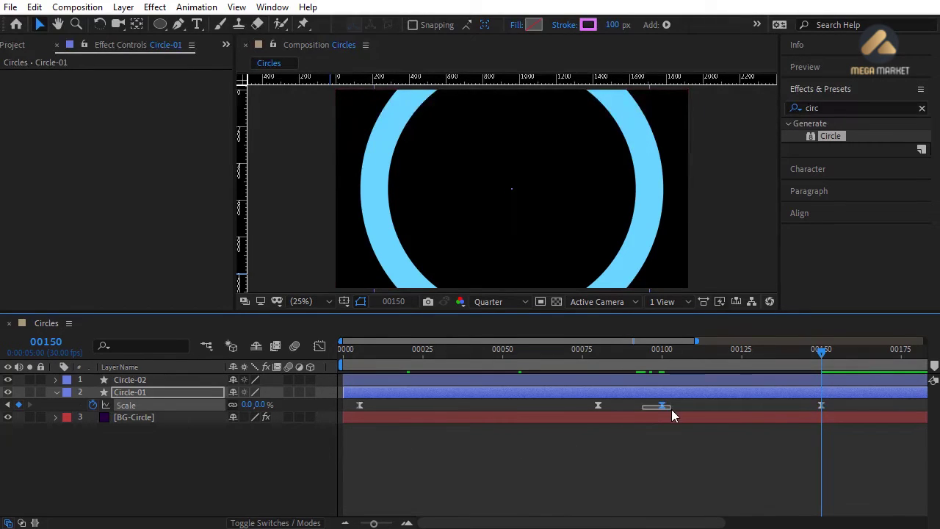
click(319, 347)
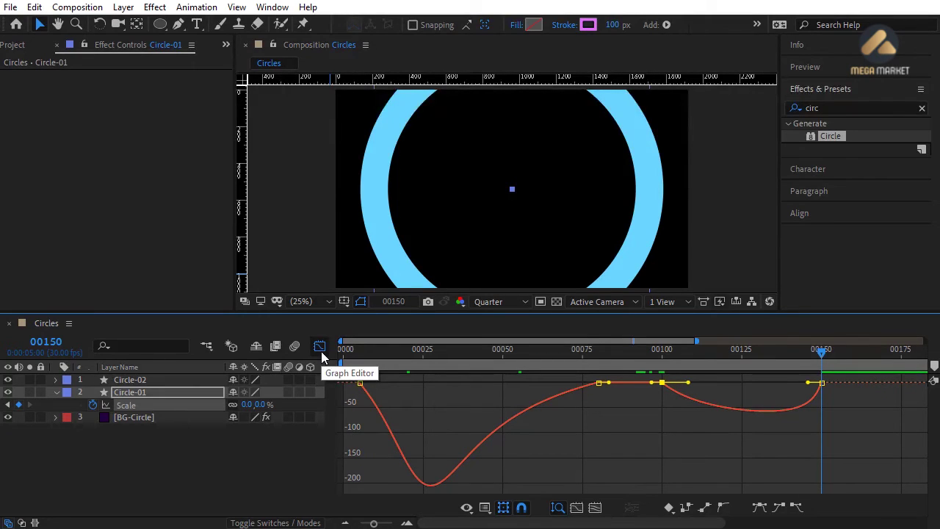
click(321, 351)
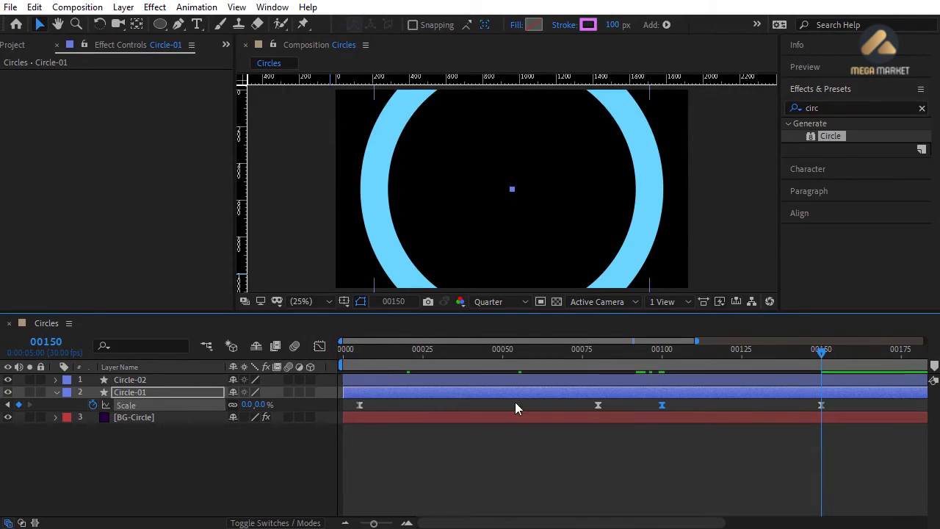
right_click(660, 405)
click(698, 377)
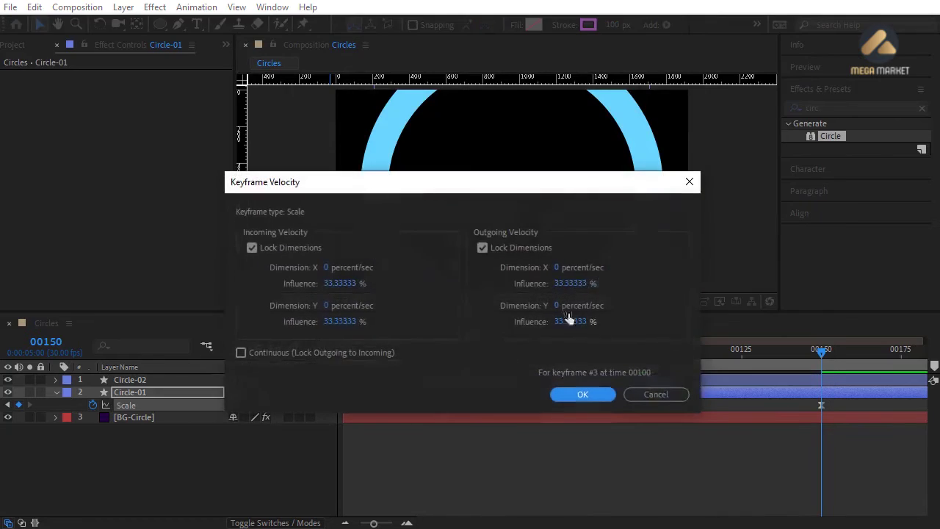
click(571, 322)
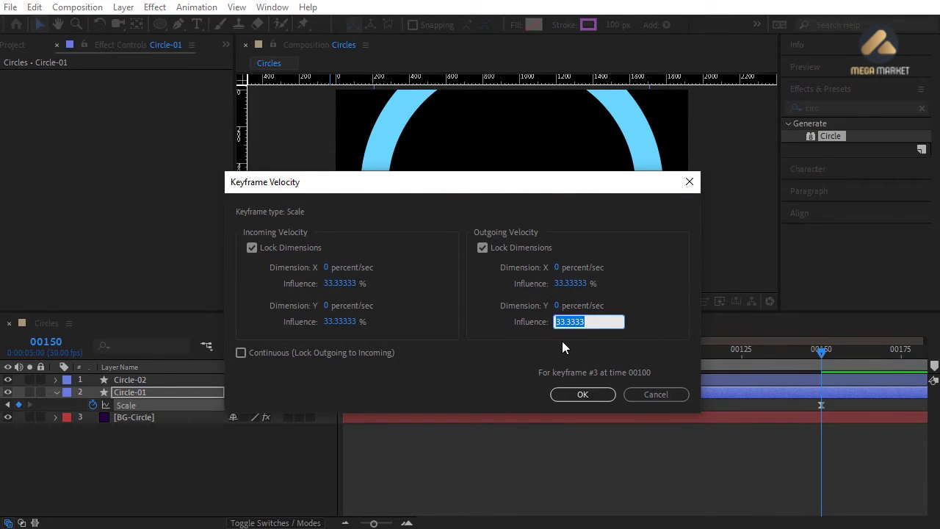
text(100)
key(Return)
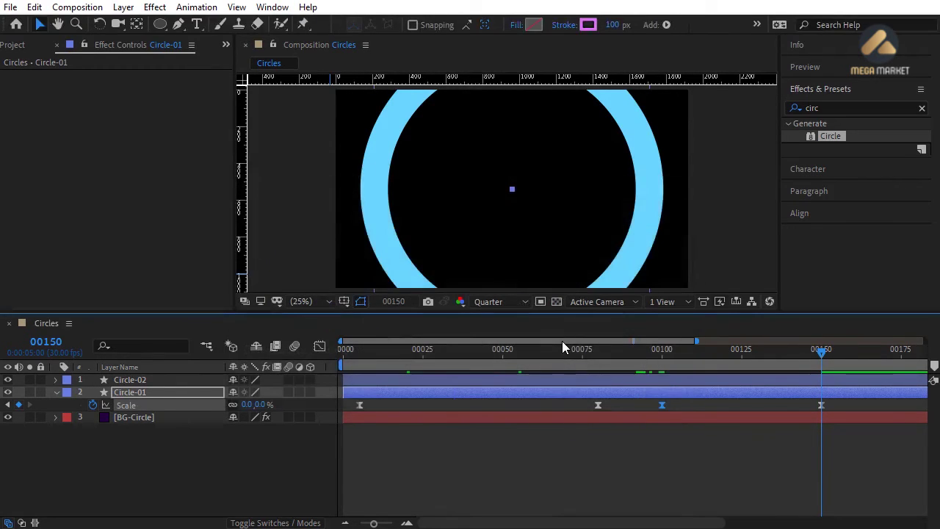
click(319, 348)
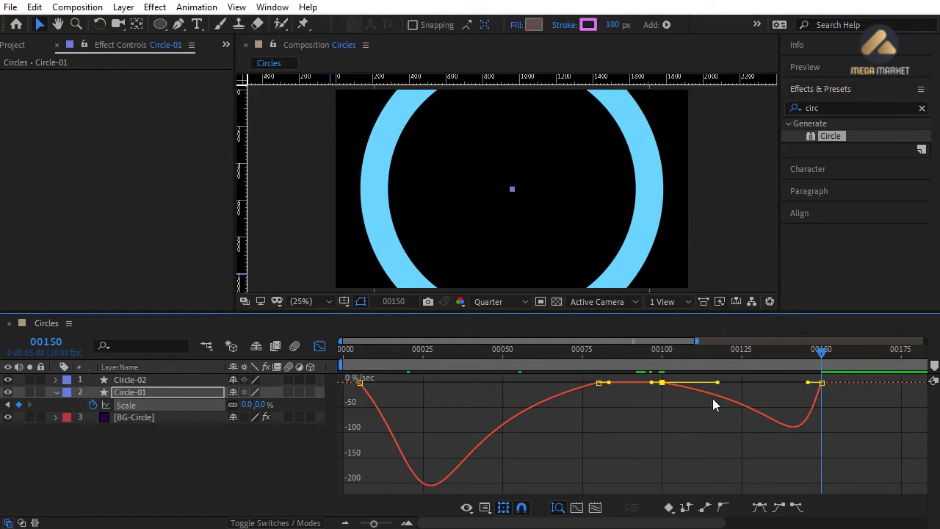
click(320, 349)
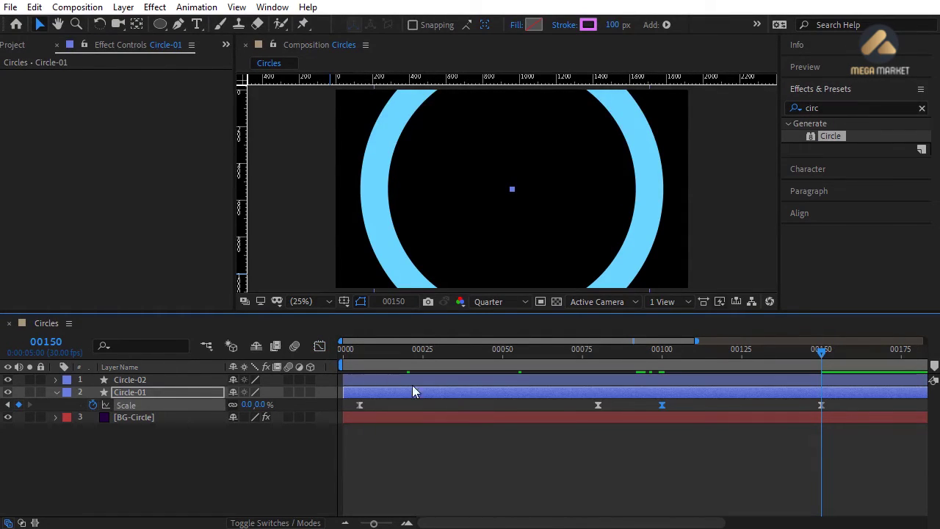
click(534, 441)
drag(376, 361, 616, 357)
- Reveal the keyframed properties of Circle-01 and keyframe its Stroke Width at 300 on frame 140
click(500, 393)
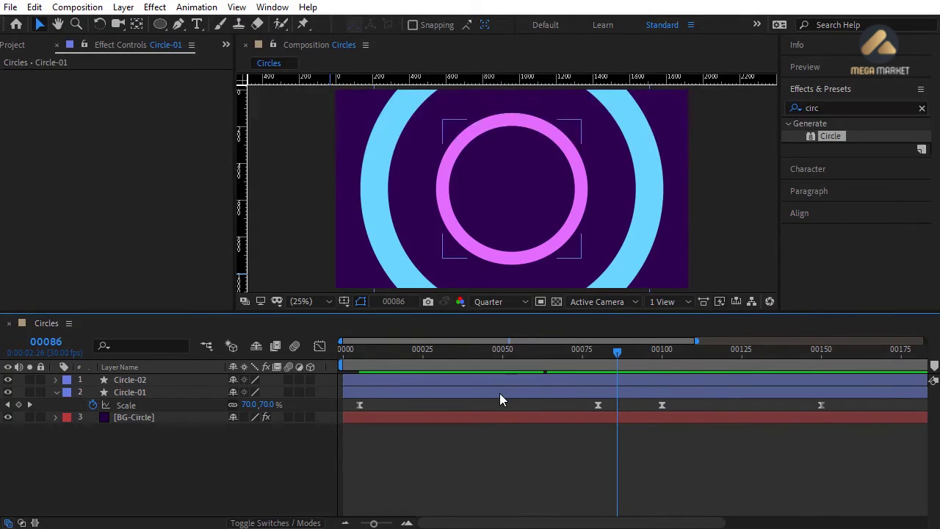
key(u)
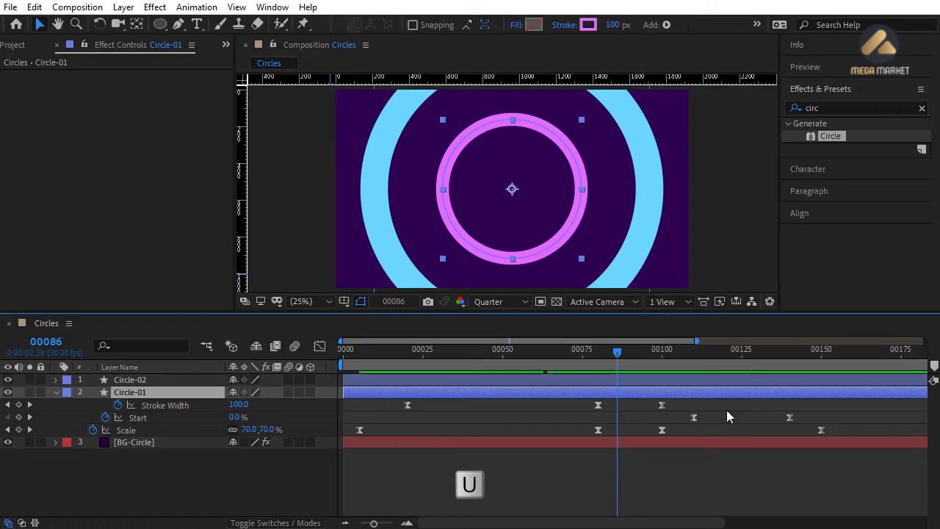
drag(742, 355, 662, 357)
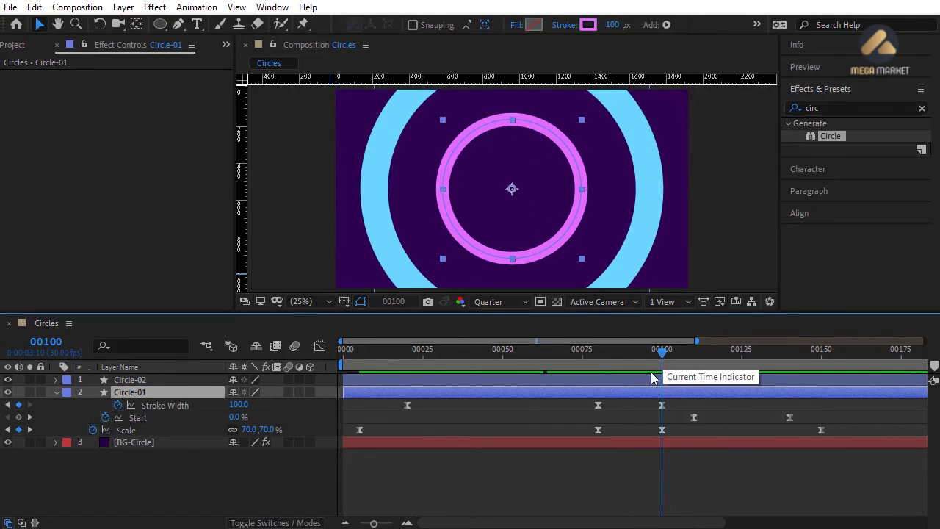
click(662, 405)
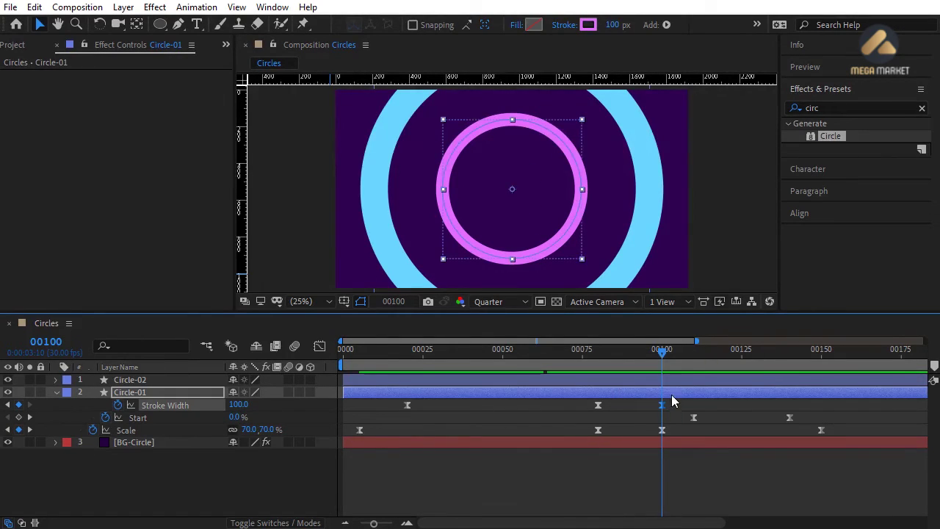
drag(672, 355, 790, 354)
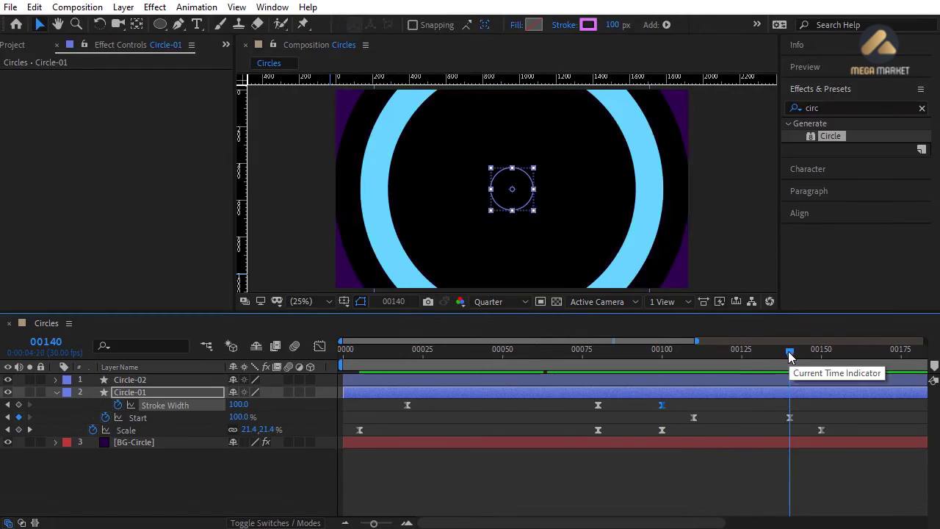
click(240, 404)
text(30)
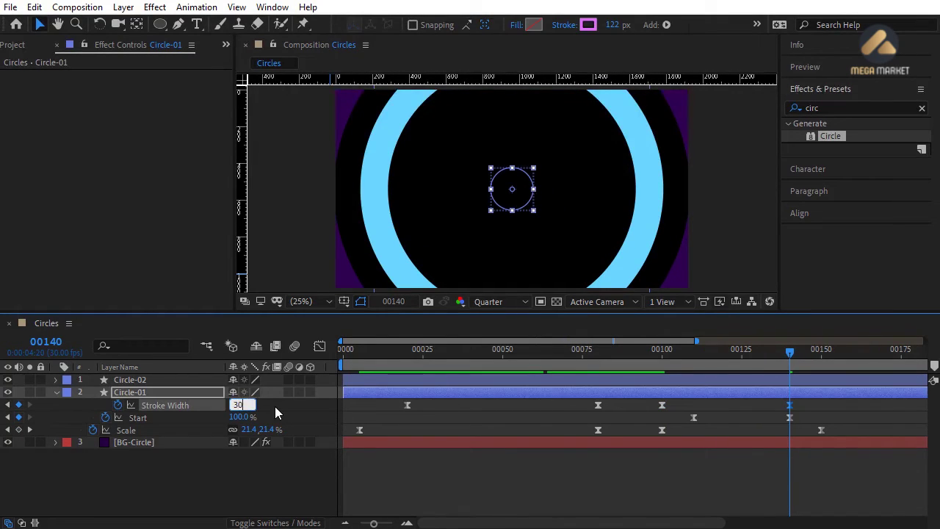
text(0)
key(Return)
- Set the outgoing velocity influence of Circle-01's frame 100 Stroke Width keyframe to 75% and collapse the layer
click(665, 354)
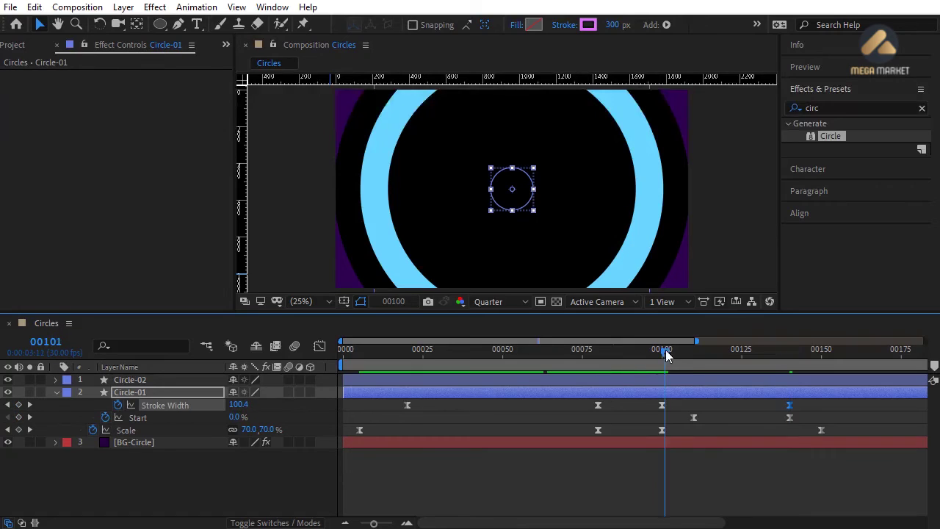
mouse_move(665, 354)
mouse_down()
mouse_move(766, 365)
mouse_move(751, 365)
mouse_up()
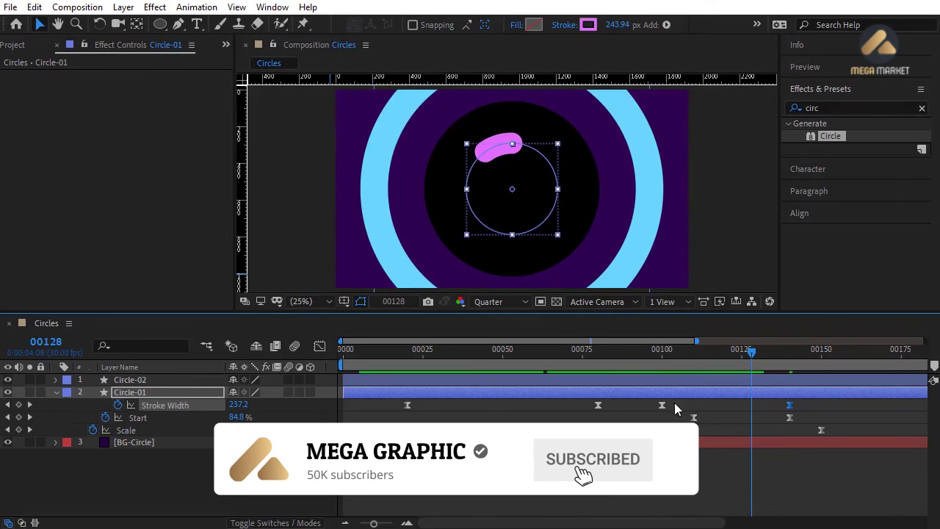
click(663, 407)
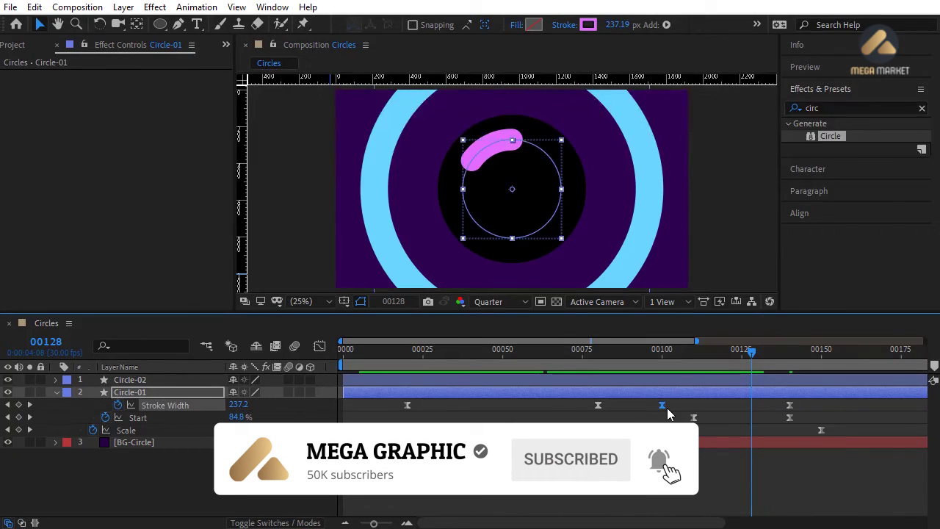
click(324, 347)
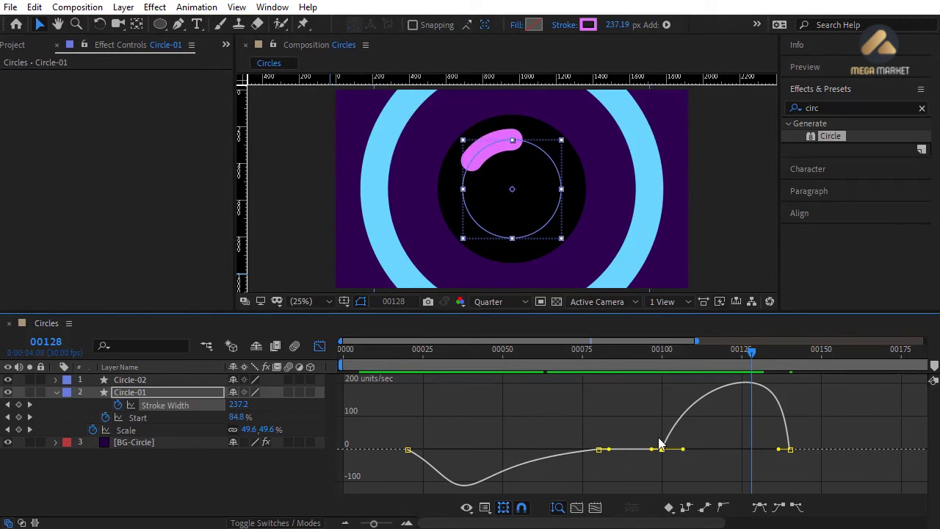
drag(683, 449, 707, 447)
right_click(659, 462)
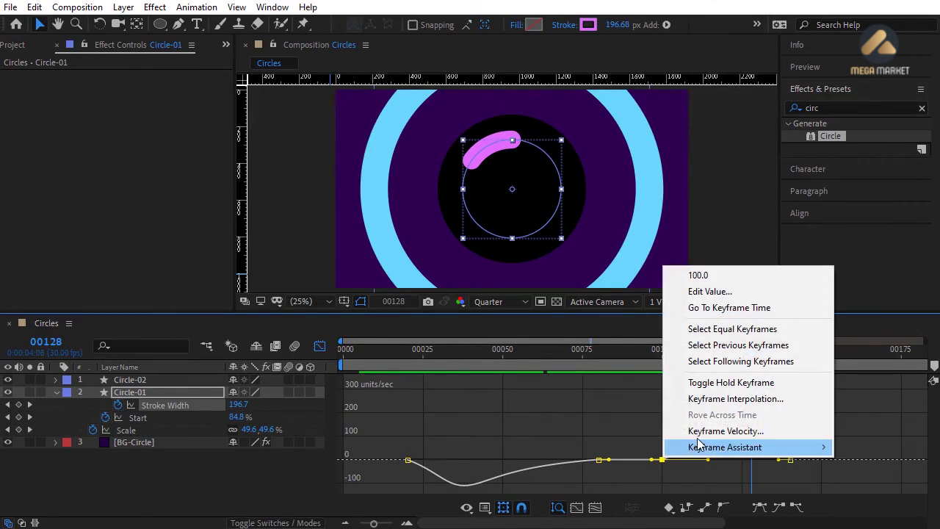
click(694, 430)
click(576, 266)
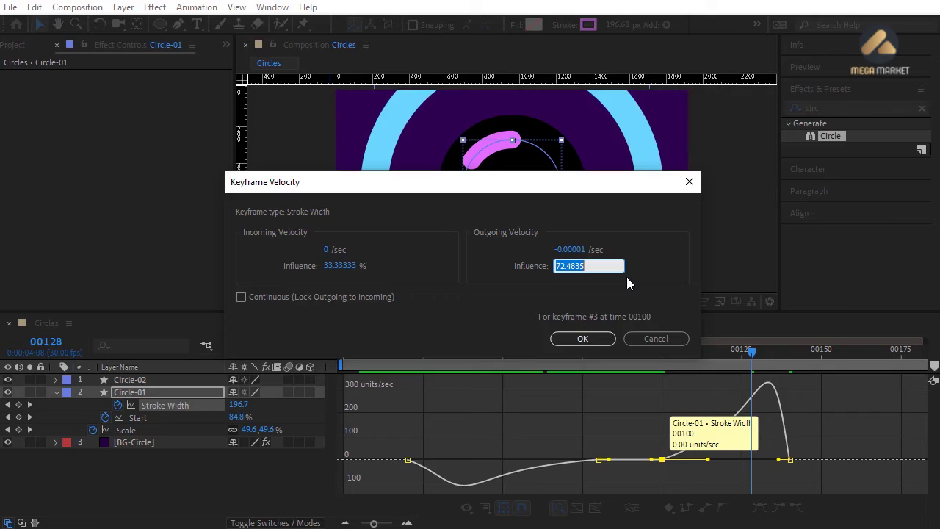
text(75)
key(Return)
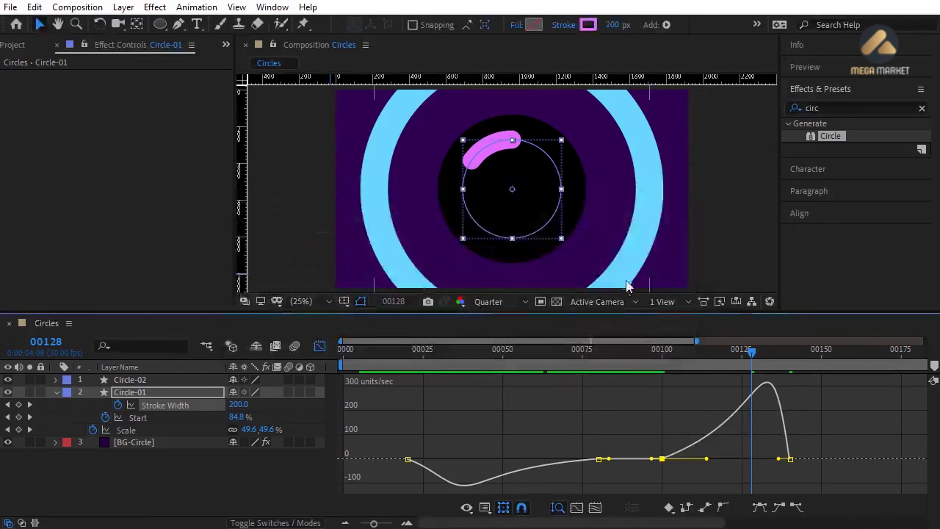
click(324, 347)
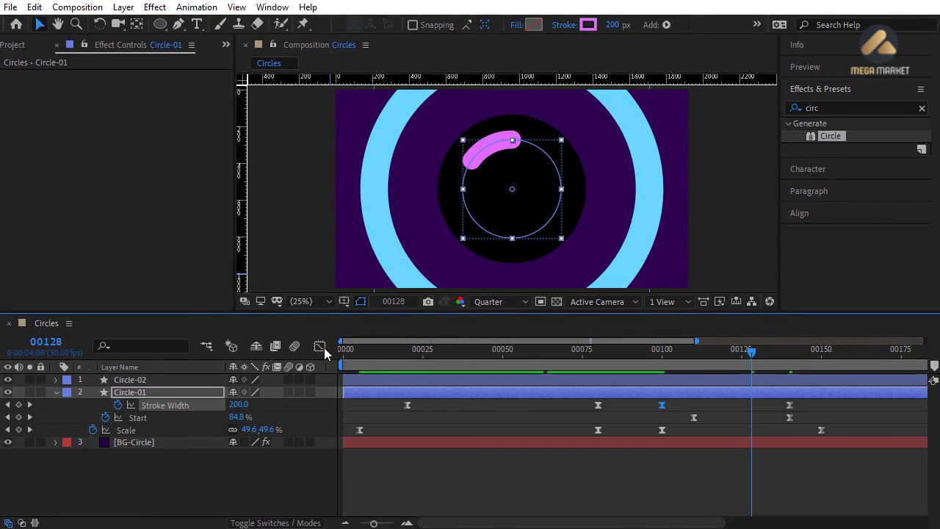
click(57, 392)
- Reveal the keyframed properties of Circle-02 and add a Scale keyframe at frame 100
click(157, 379)
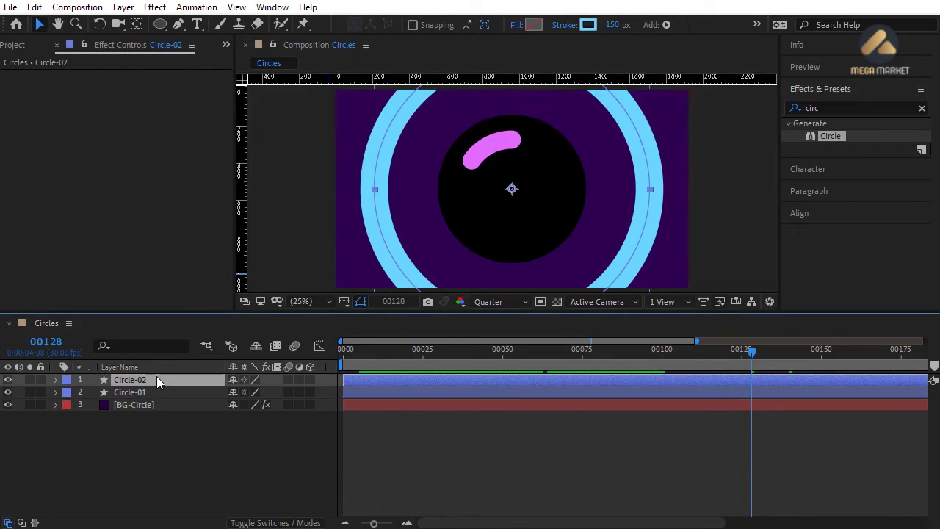
key(u)
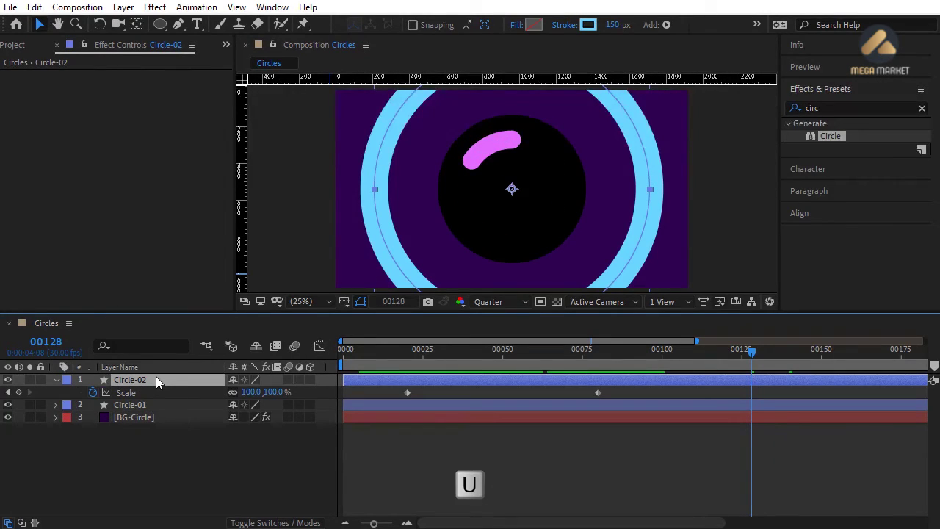
drag(598, 352, 660, 353)
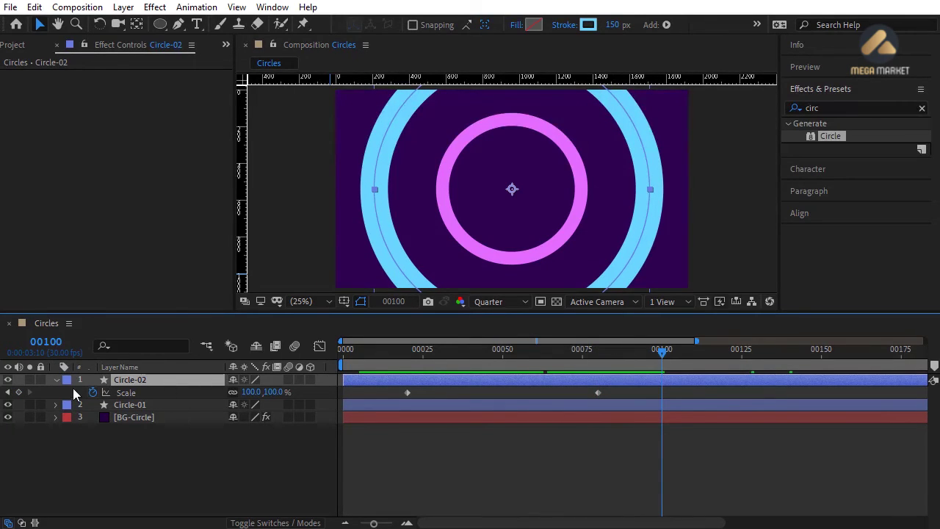
click(18, 393)
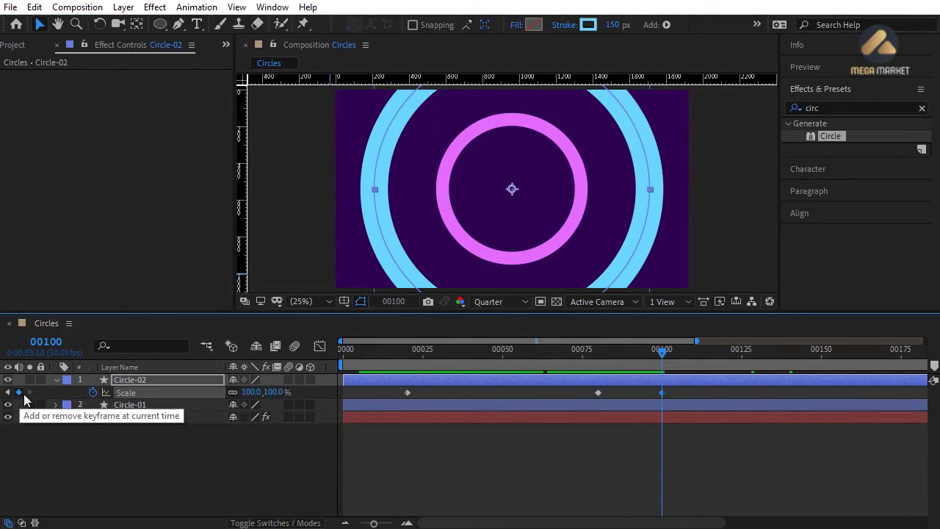
- Keyframe the Scale of Circle-02 at frame 150, trying 150% and then using 300%
click(780, 353)
drag(798, 348, 821, 350)
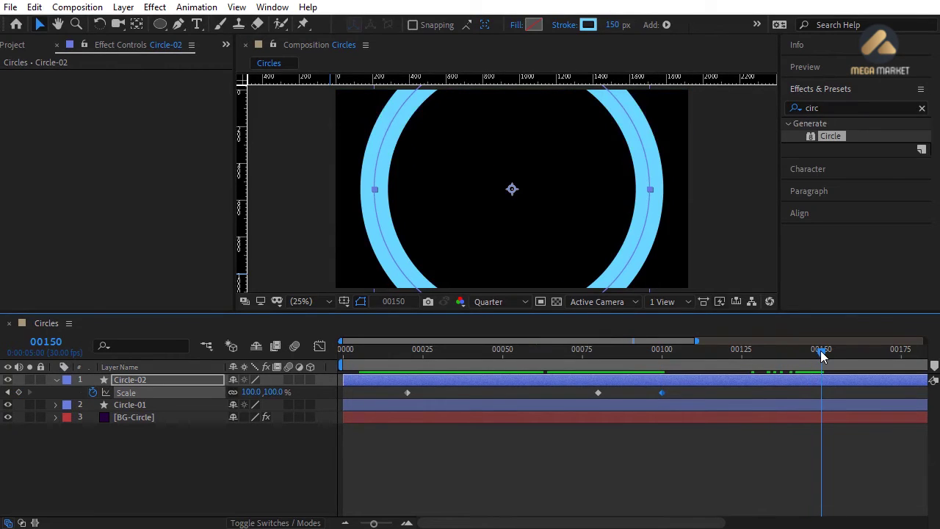
click(273, 392)
text(150)
key(Return)
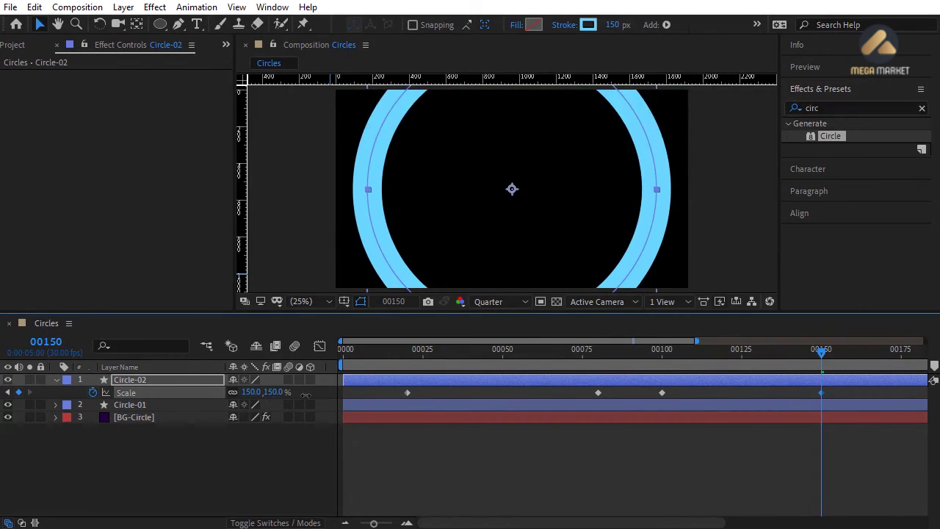
click(292, 399)
text(300)
key(Return)
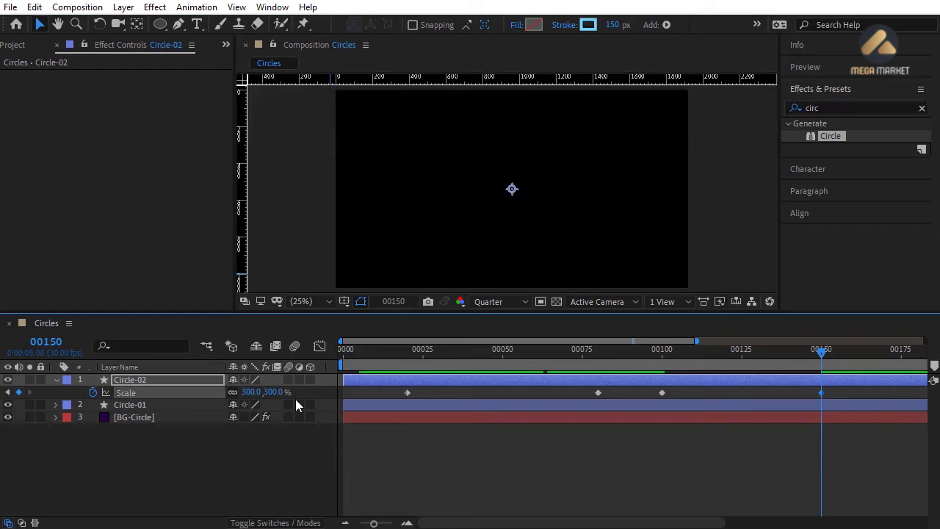
- Apply Easy Ease to all Scale keyframes of Circle-02
drag(392, 396, 821, 393)
right_click(820, 393)
mouse_move(829, 385)
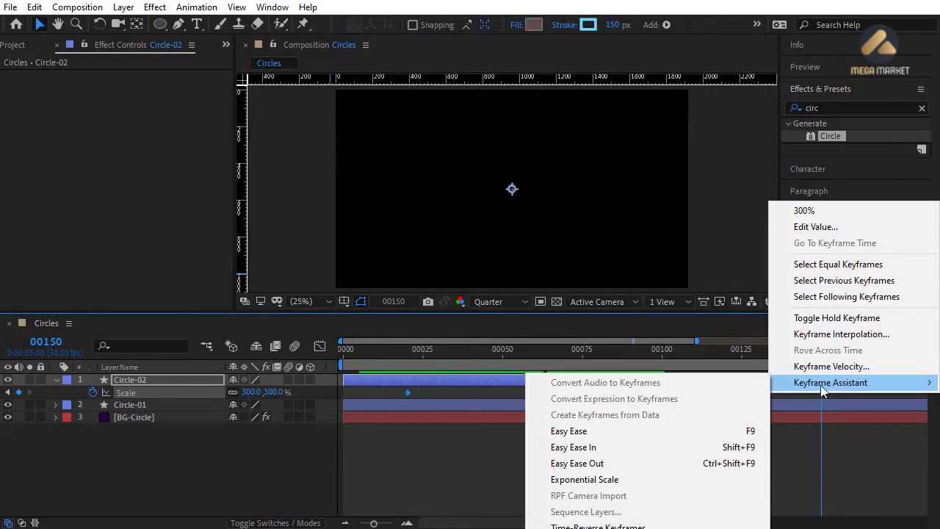
click(593, 431)
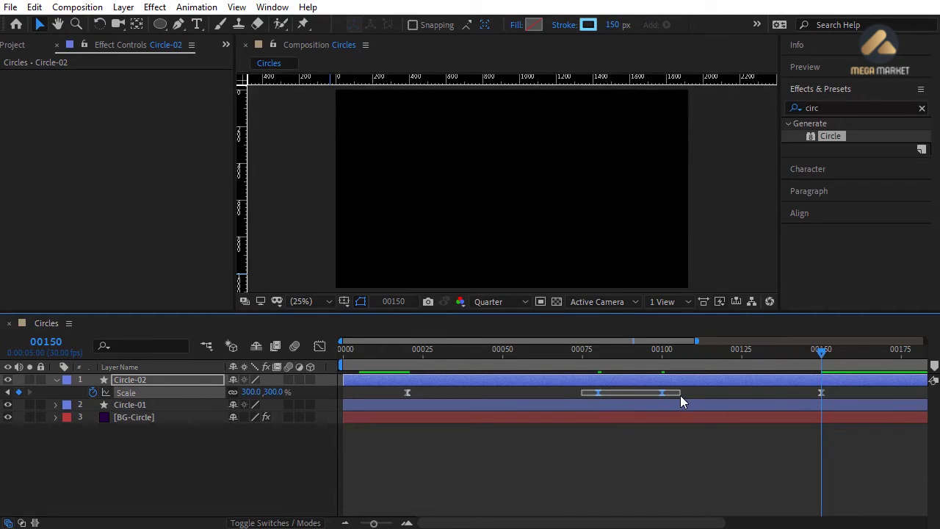
- In the speed graph, lengthen the incoming influence of Circle-02's frame 80 Scale keyframe and the outgoing influence of its frame 100 keyframe
drag(680, 395, 669, 396)
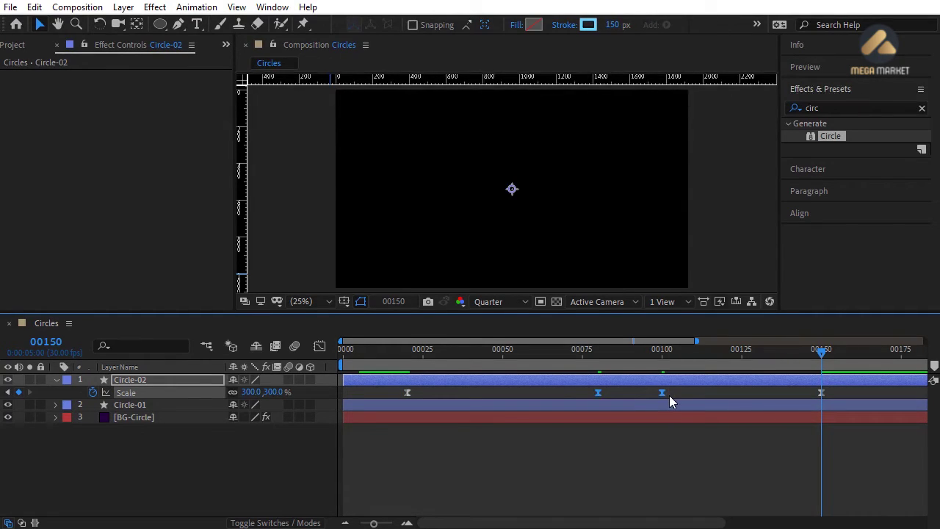
click(320, 346)
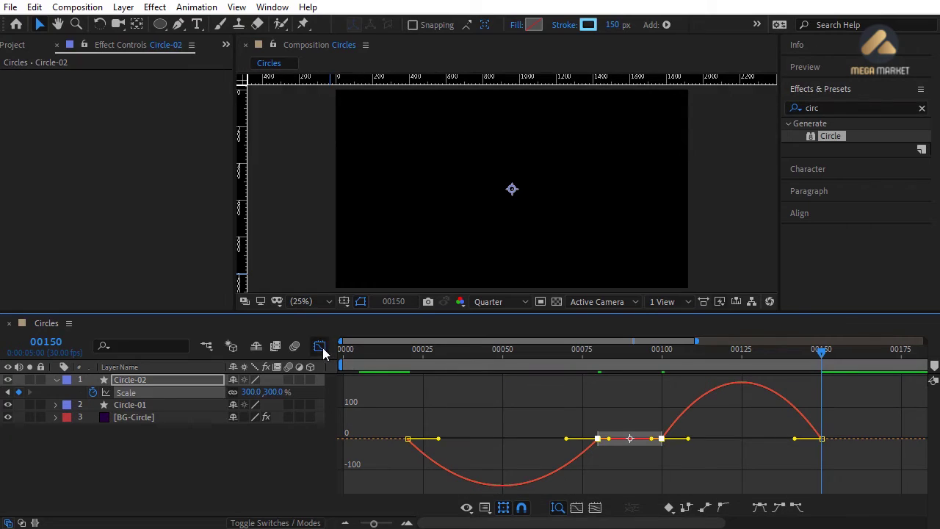
drag(573, 410, 533, 447)
drag(653, 413, 677, 437)
drag(694, 433, 717, 434)
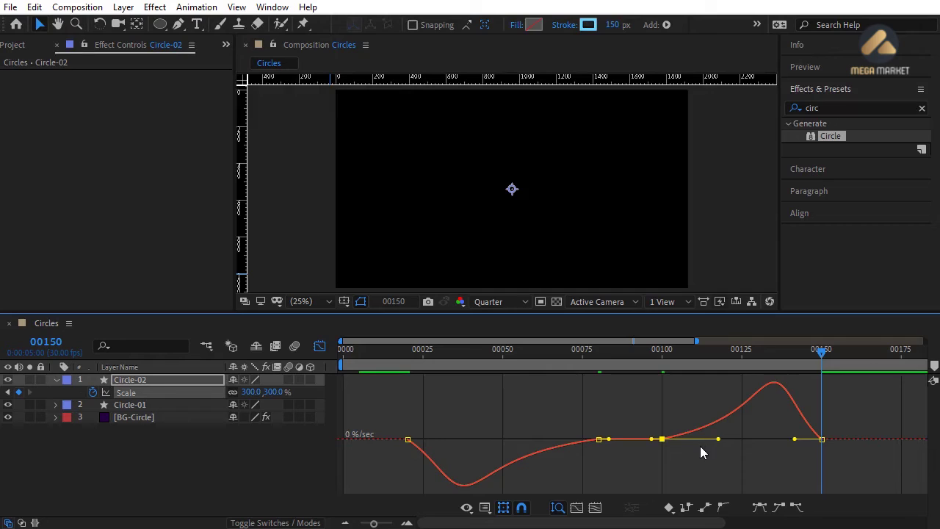
click(464, 420)
click(320, 347)
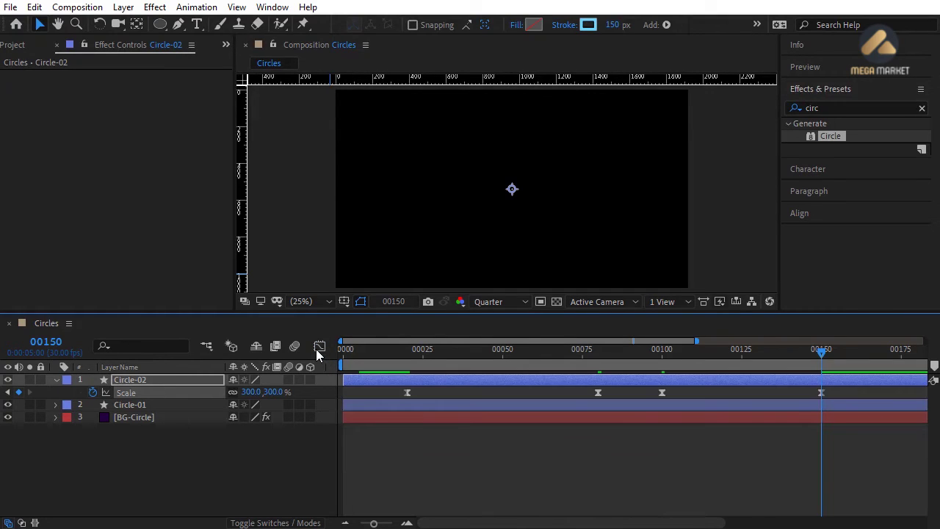
- Scrub through the animation, shorten the work area to end just past frame 150 and preview it
drag(342, 350, 822, 351)
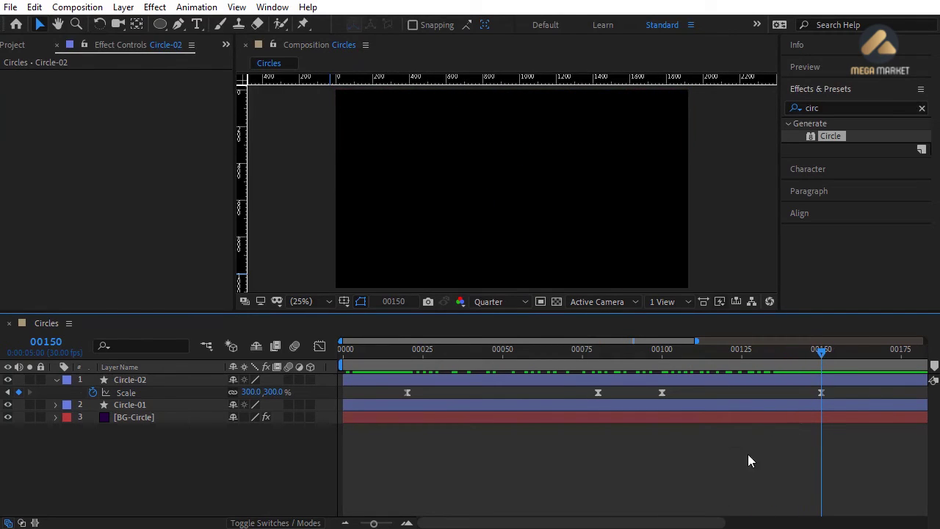
drag(373, 523, 359, 523)
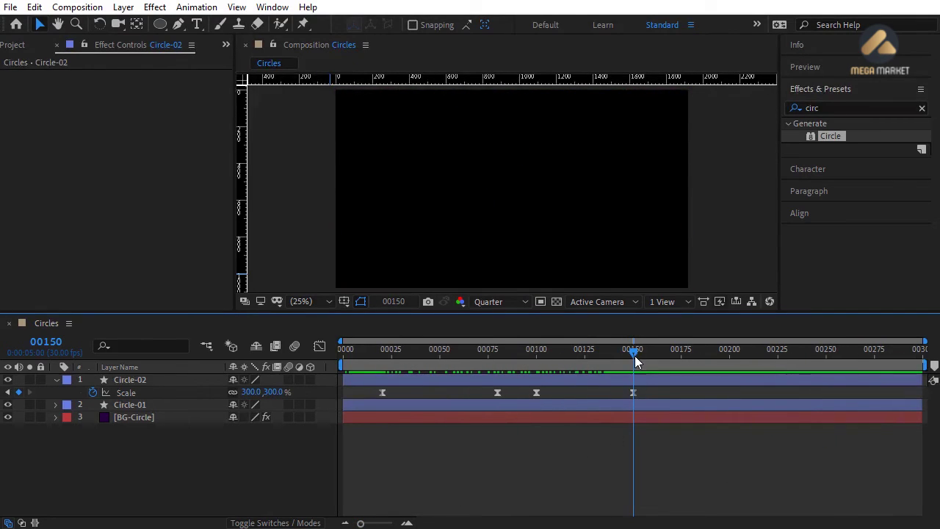
drag(924, 364, 639, 376)
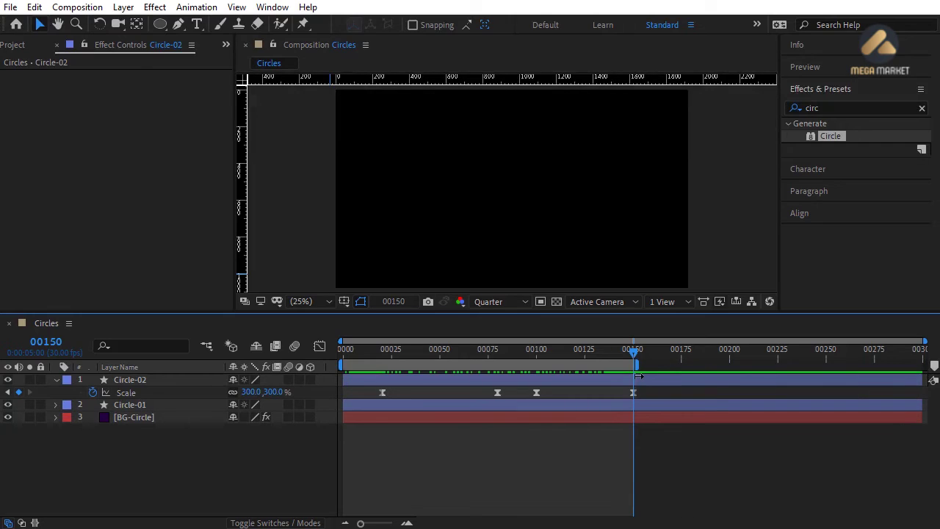
key(space)
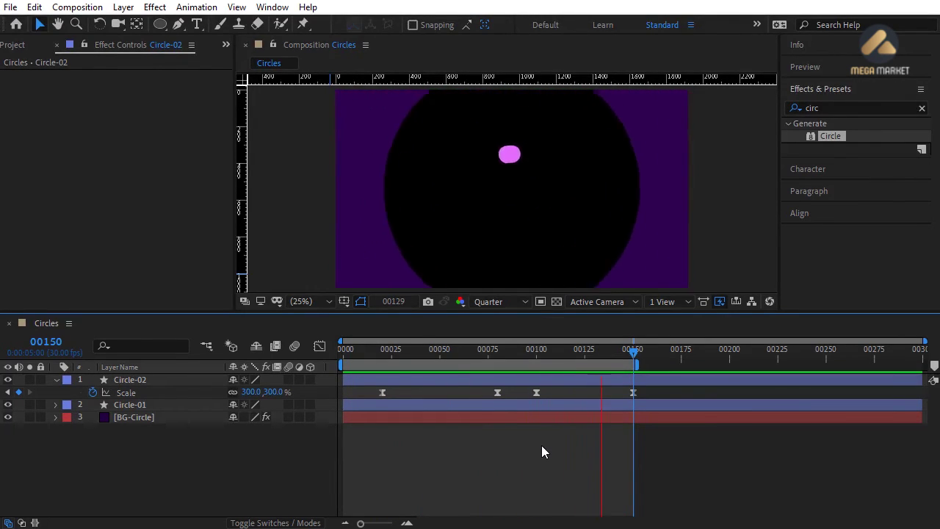
key(space)
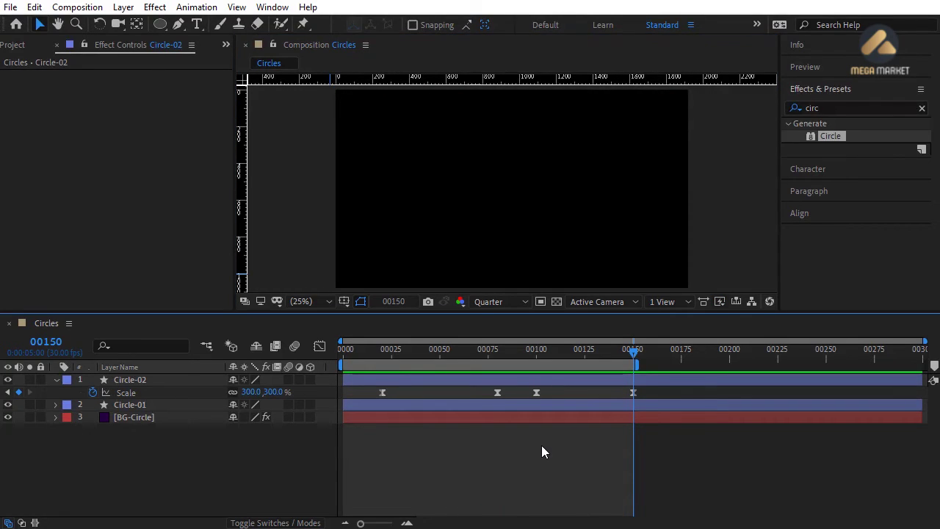
- Reveal the keyframed properties of Circle-02, Circle-01 and BG-Circle together
drag(541, 444, 522, 380)
key(u)
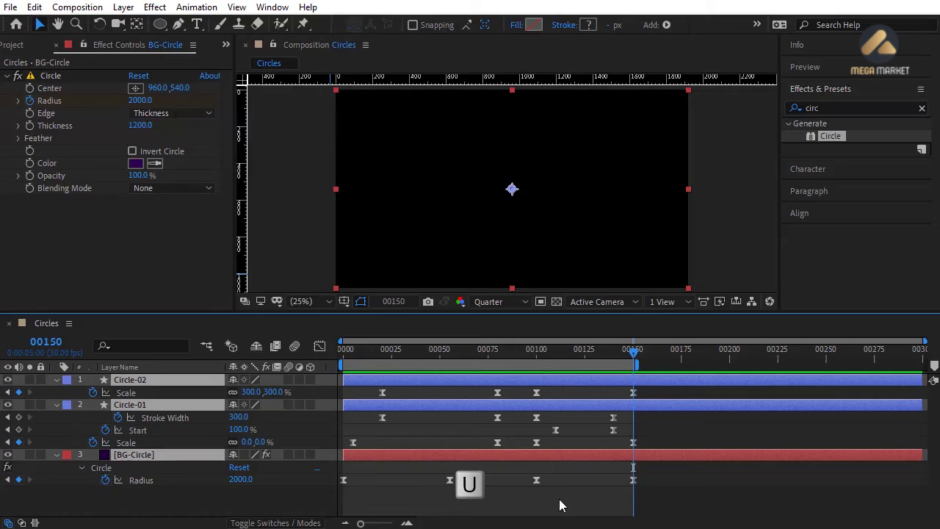
click(560, 505)
- Shift BG-Circle's last two Radius keyframes to frames 110 and 160
drag(509, 351, 538, 355)
click(537, 453)
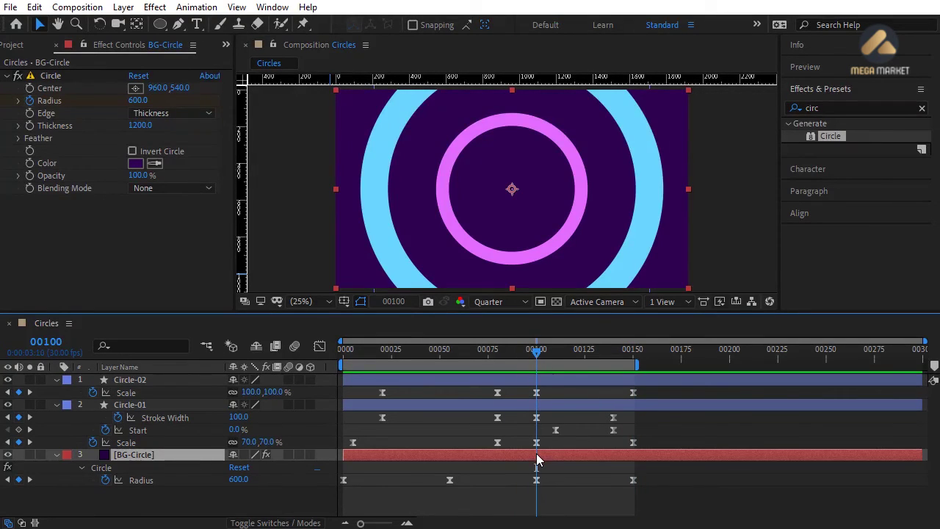
click(536, 479)
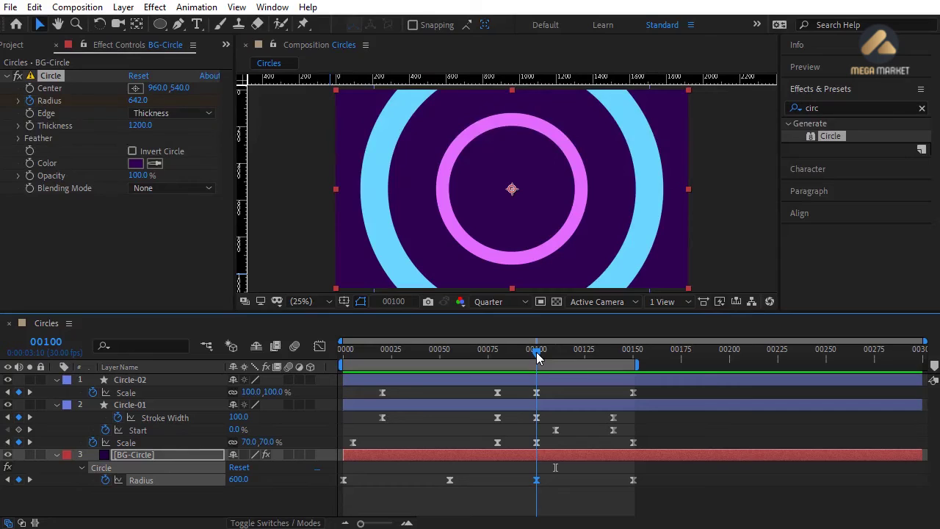
drag(537, 356, 555, 351)
drag(528, 480, 642, 484)
drag(536, 481, 556, 481)
- Retime Circle-01's two Start keyframes to frames 100 and 126, scrubbing through the trim animation to check it
click(555, 353)
drag(554, 353, 573, 357)
click(553, 404)
mouse_move(556, 433)
mouse_down()
mouse_move(535, 434)
mouse_move(547, 433)
mouse_up()
drag(541, 353, 586, 367)
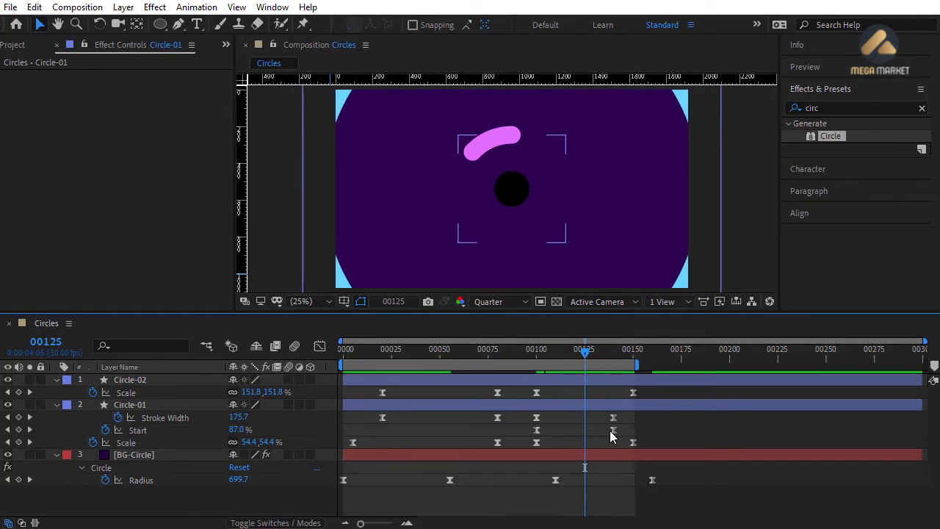
drag(613, 431, 586, 433)
drag(539, 353, 587, 361)
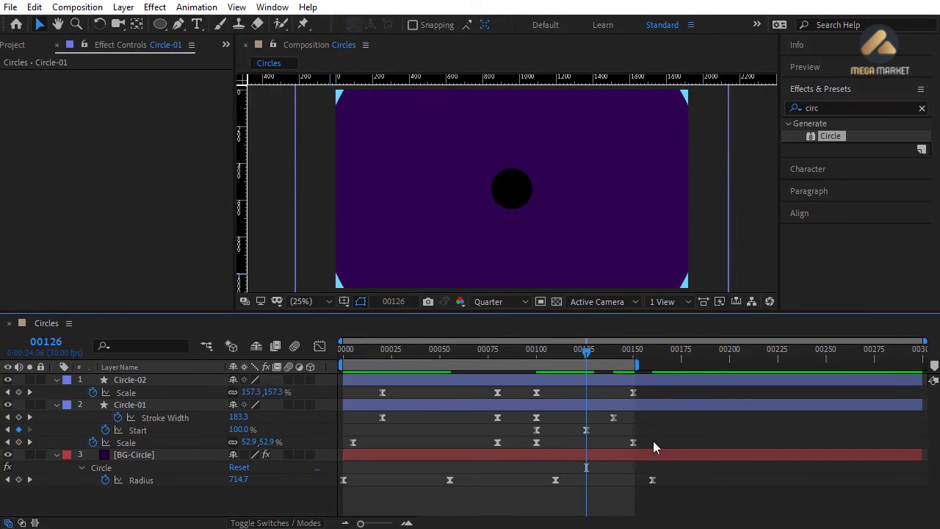
- Move BG-Circle's last Radius keyframe to frame 150 and scrub through the opening animation
drag(651, 482, 633, 482)
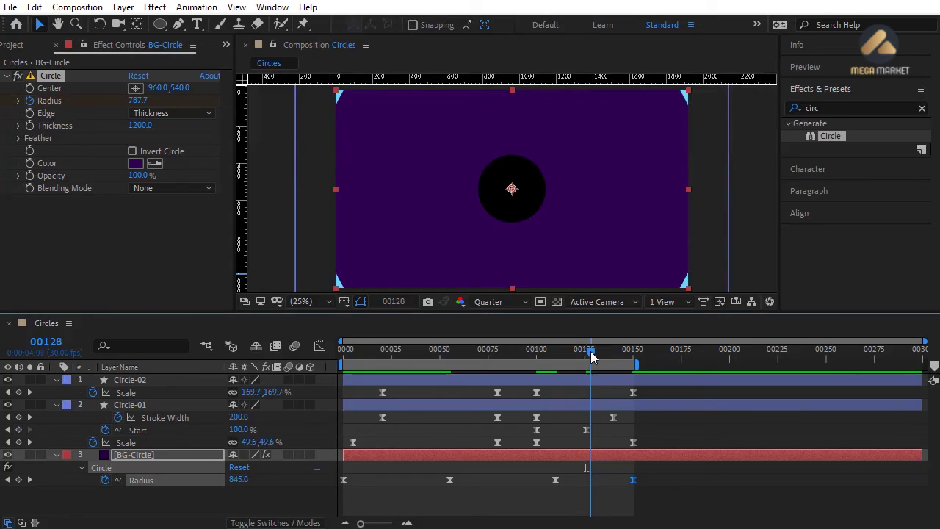
mouse_move(586, 358)
mouse_down()
mouse_move(537, 357)
mouse_move(587, 357)
mouse_move(570, 358)
mouse_up()
click(554, 436)
- Move Circle-01's last Scale keyframe to frame 140 and scrub back to frame 126
click(543, 404)
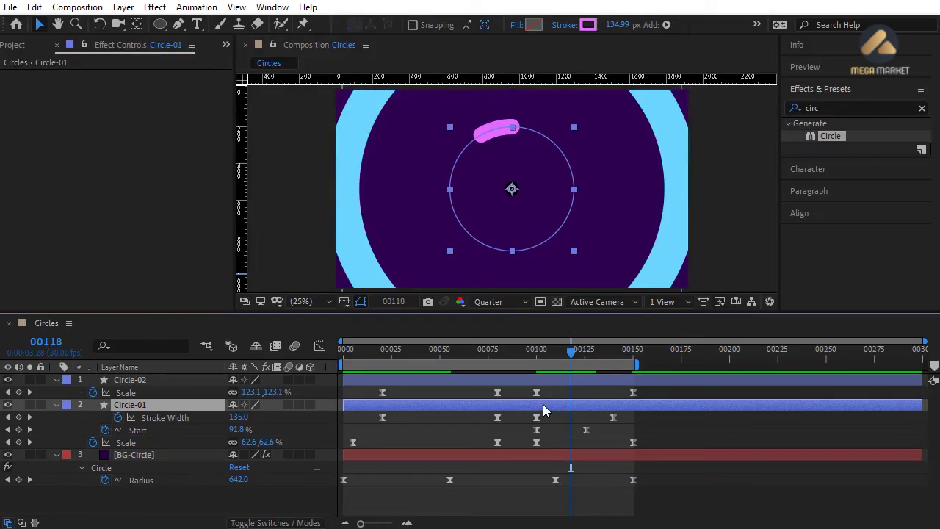
click(126, 444)
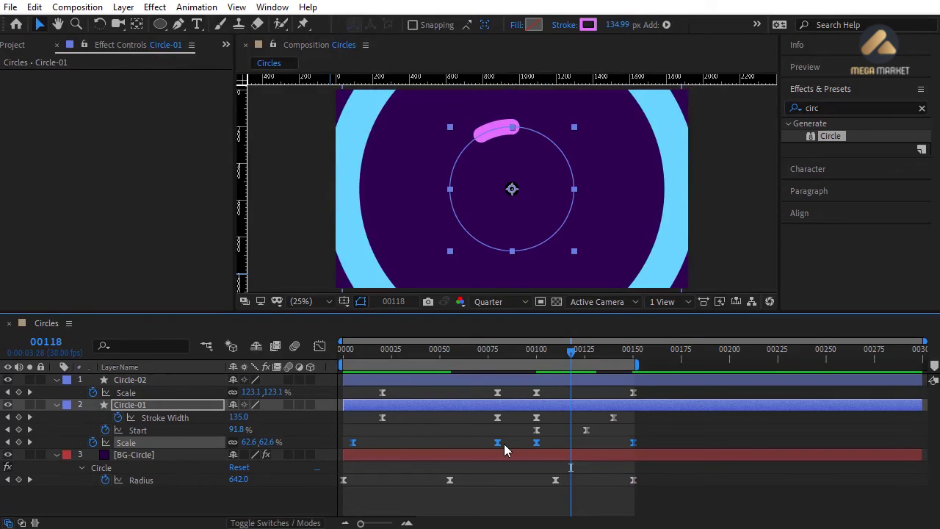
click(617, 441)
drag(585, 348, 614, 356)
drag(632, 441, 614, 445)
click(615, 453)
mouse_move(613, 351)
mouse_down()
mouse_move(541, 365)
mouse_move(612, 357)
mouse_move(585, 357)
mouse_up()
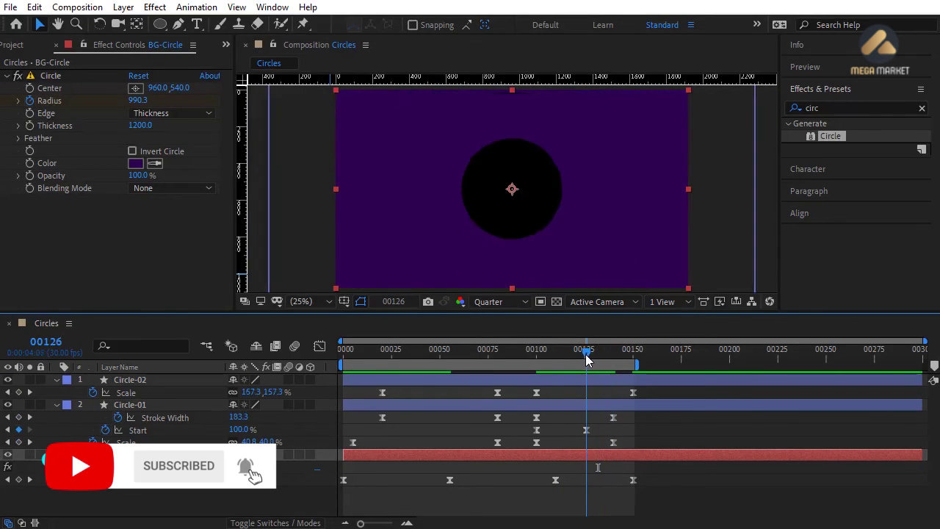
- Move Circle-01's last Stroke Width keyframe to frame 126 and scrub through the trim animation to check it
drag(613, 417, 582, 417)
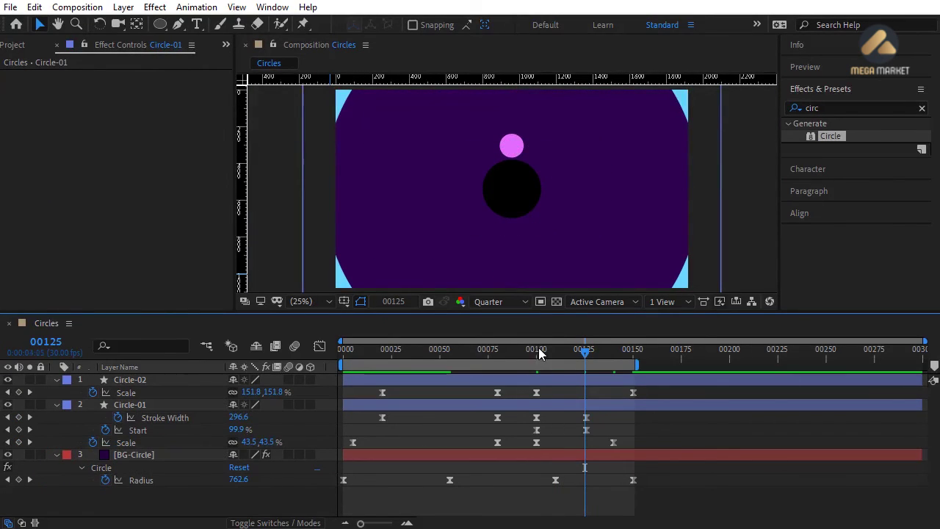
drag(538, 348, 595, 352)
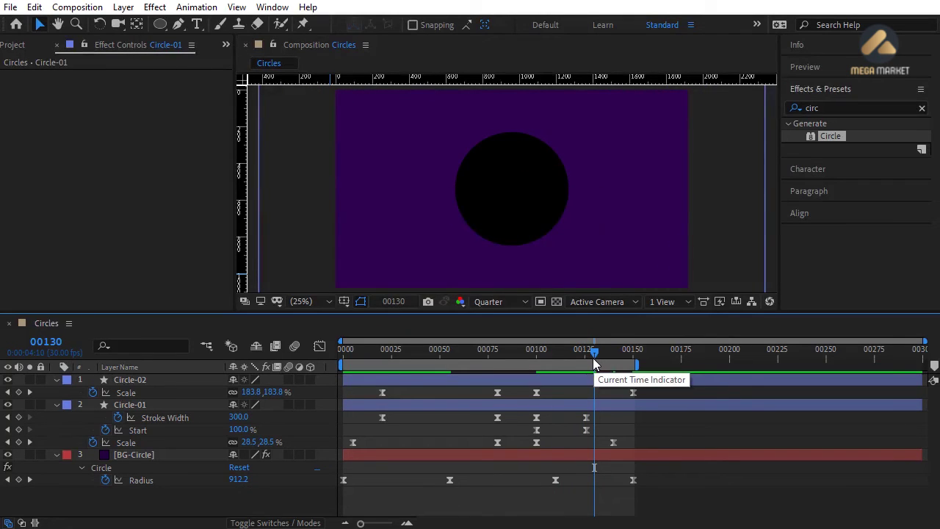
- Reveal Circle-01's Trim Paths 1 properties and add an Offset keyframe of 0° at frame 100
click(567, 405)
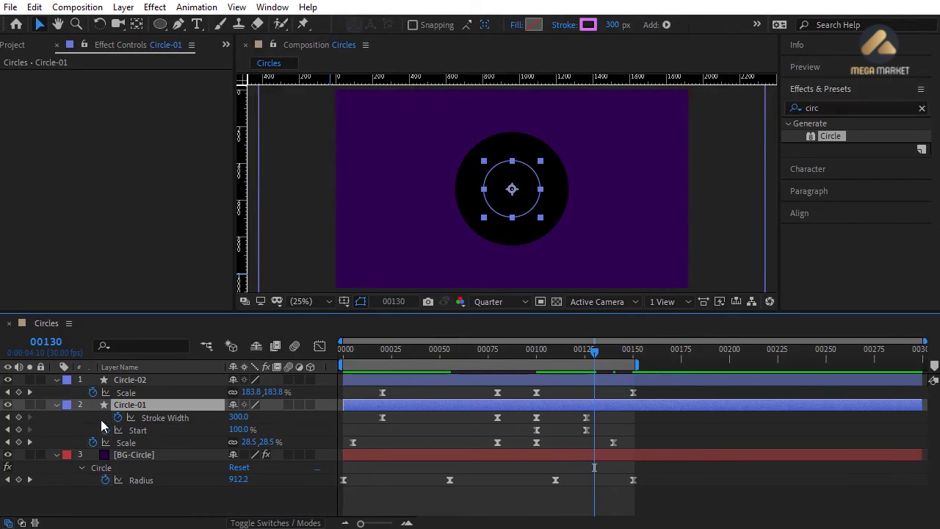
click(55, 405)
click(56, 406)
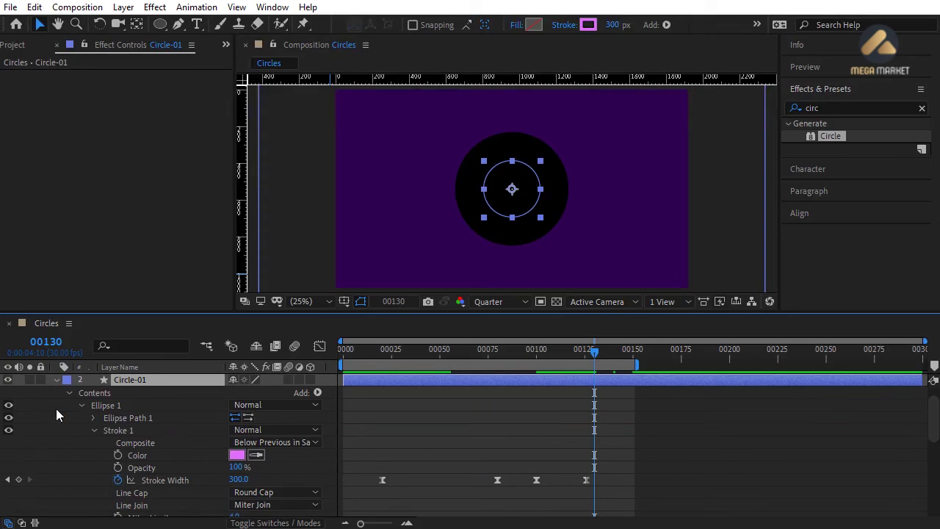
click(93, 430)
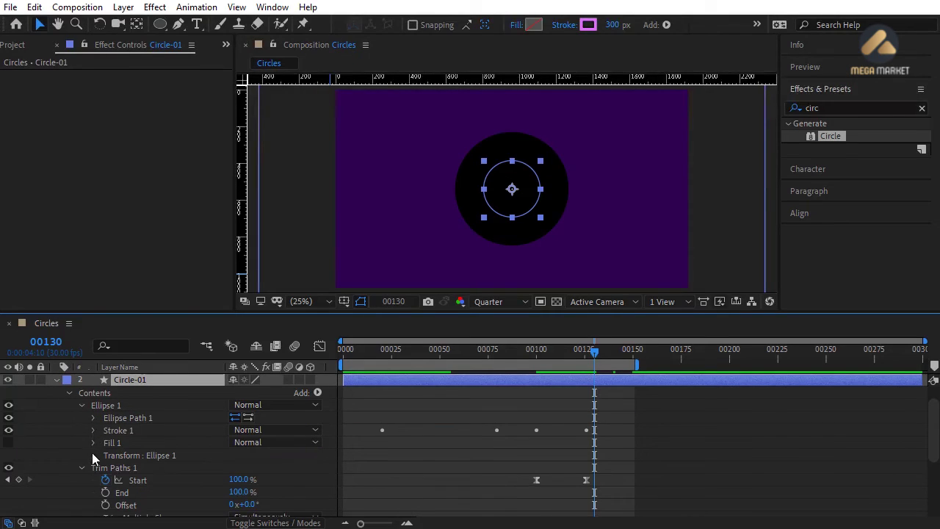
click(81, 405)
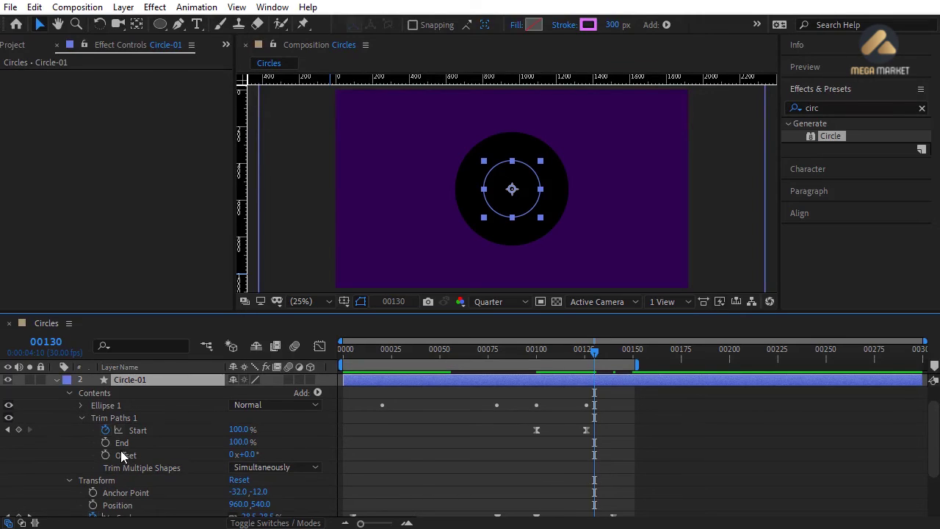
click(537, 354)
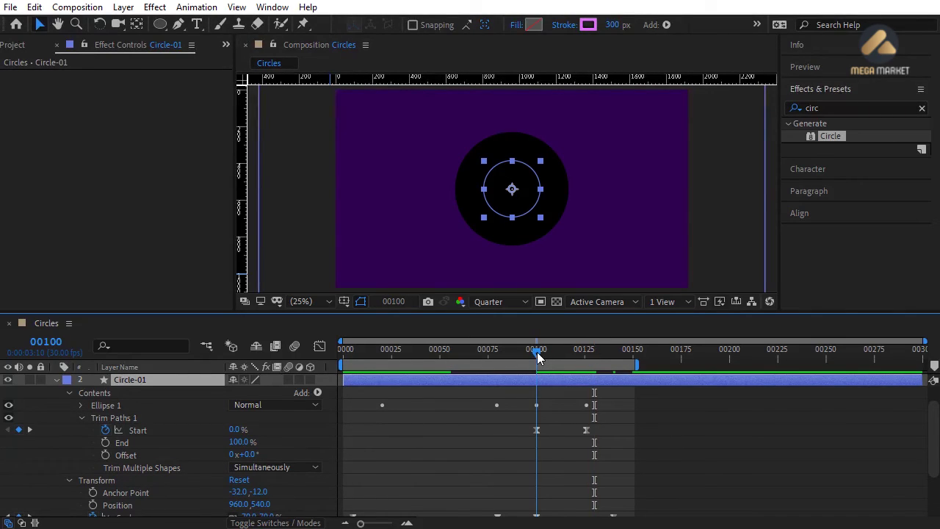
click(105, 457)
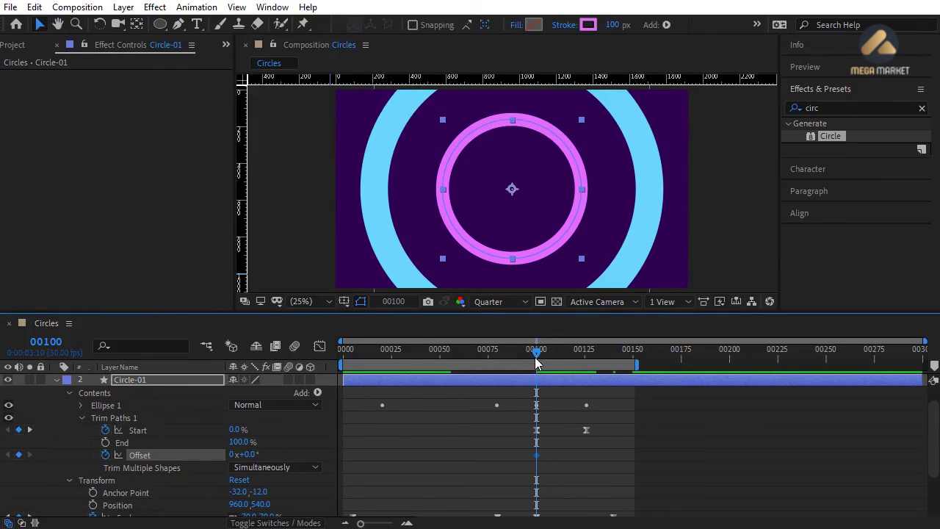
- Keyframe Circle-01's Trim Paths Offset at frame 126, trying 90° before setting it to 180°, and scrub to check each value
drag(540, 360, 586, 353)
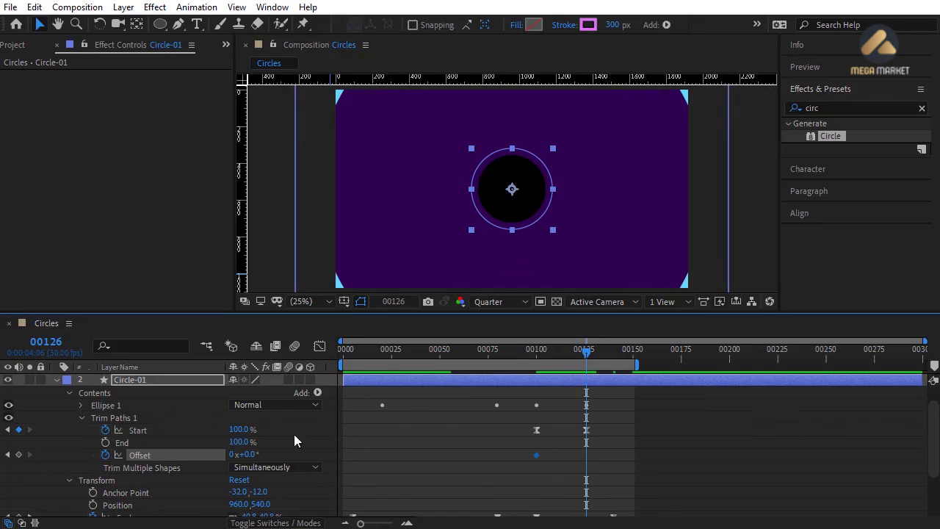
drag(248, 455, 269, 455)
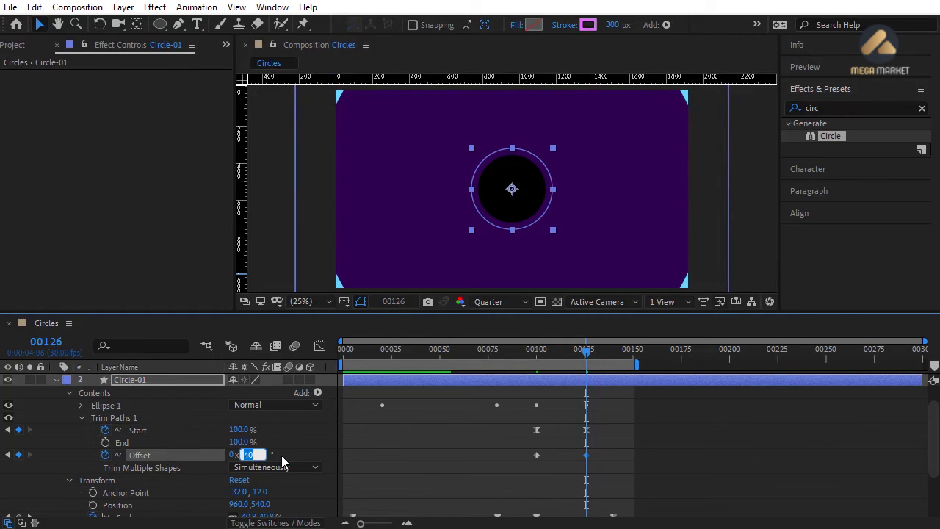
text(90)
key(Return)
click(487, 453)
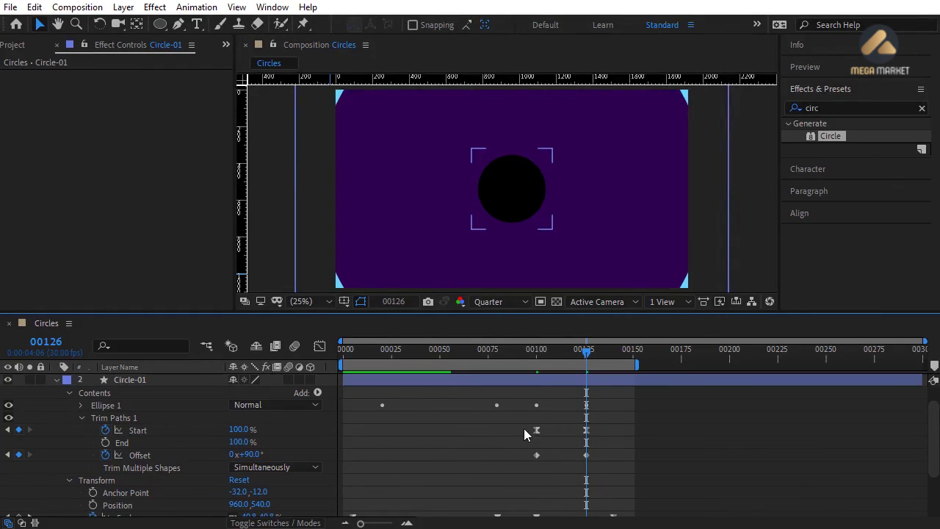
mouse_move(586, 356)
mouse_down()
mouse_move(562, 356)
mouse_move(587, 362)
mouse_up()
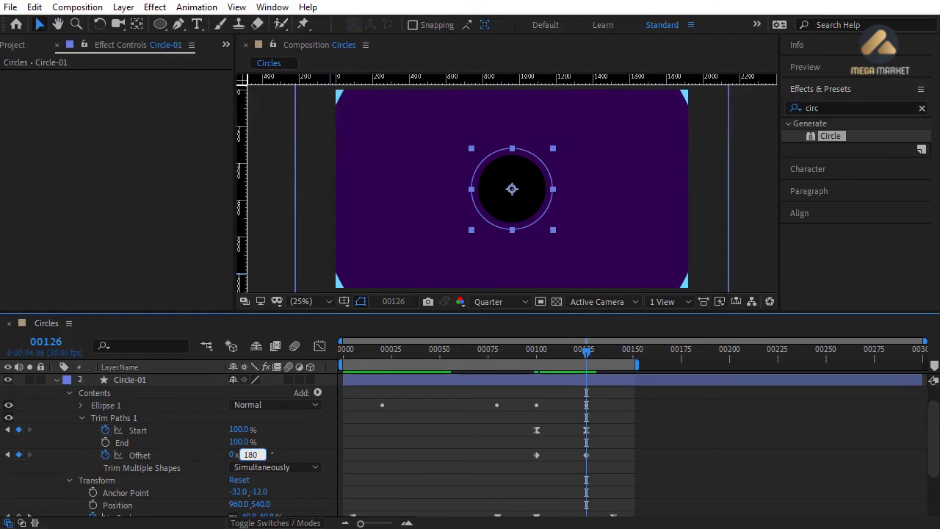
key(Return)
mouse_move(586, 356)
mouse_down()
mouse_move(544, 357)
mouse_move(589, 363)
mouse_up()
- Apply Easy Ease to both of Circle-01's Offset keyframes
drag(518, 450, 598, 461)
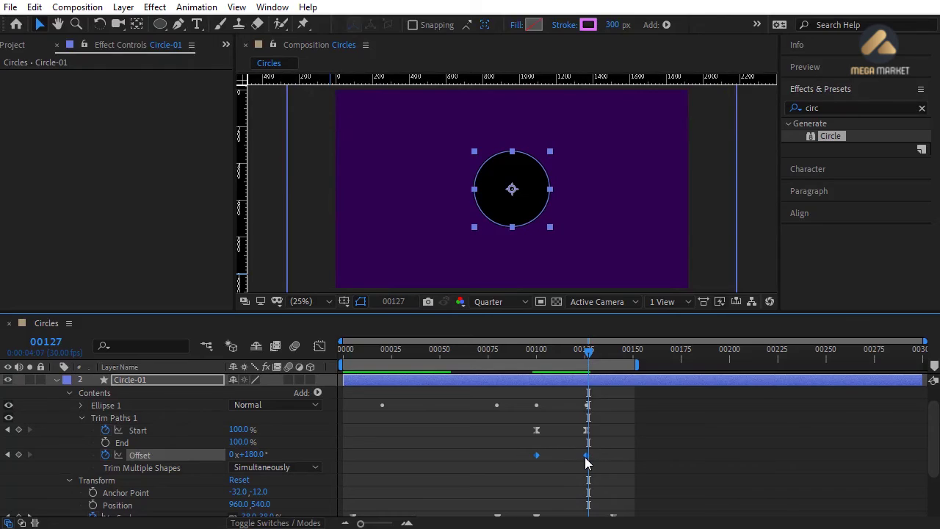
right_click(585, 457)
mouse_move(627, 447)
click(382, 354)
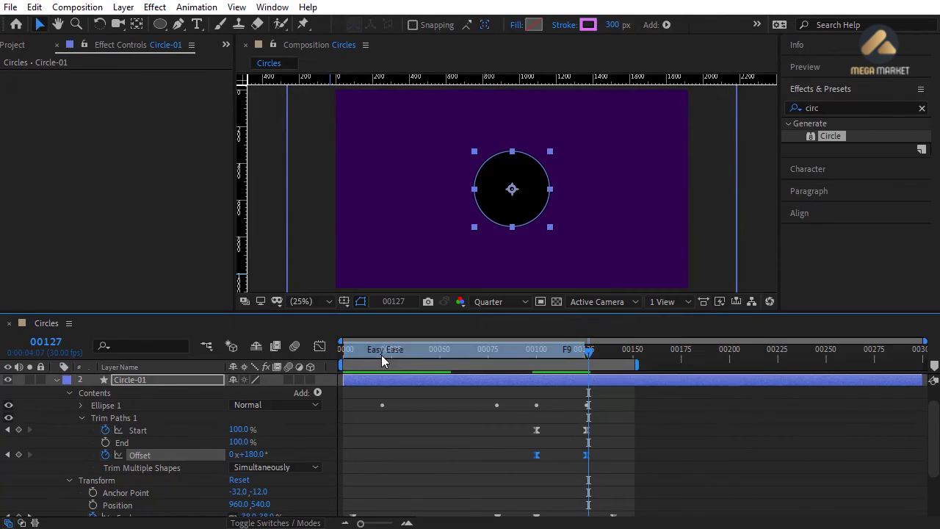
- Edit the Keyframe Velocity of Circle-01's Offset keyframe at frame 100
click(543, 456)
click(536, 455)
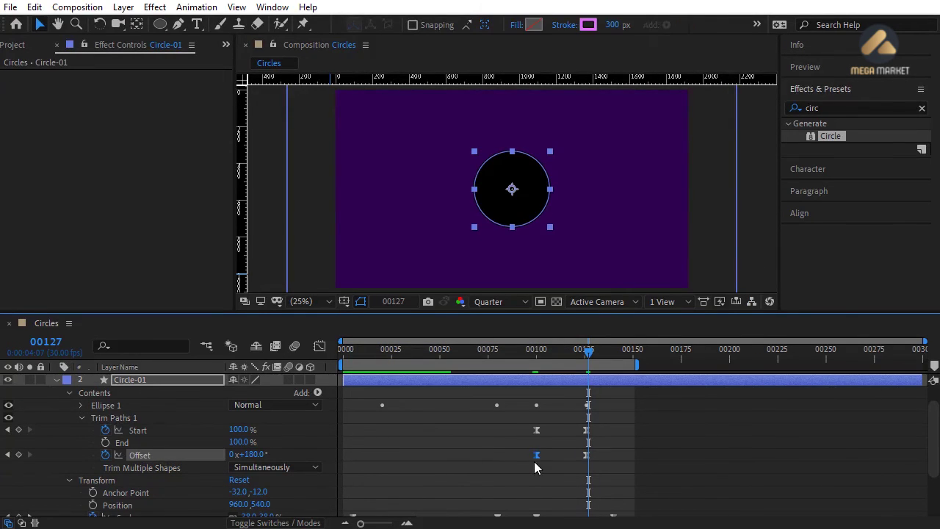
right_click(536, 456)
click(572, 429)
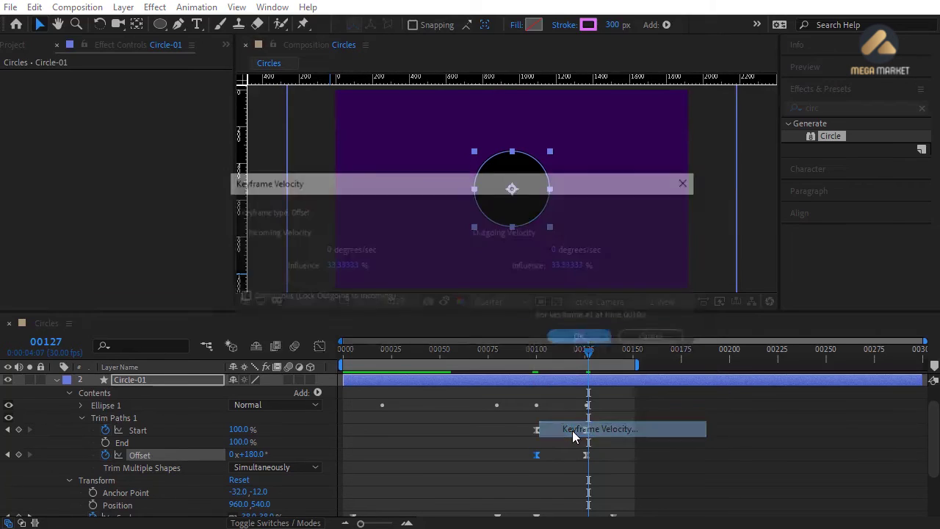
key(Return)
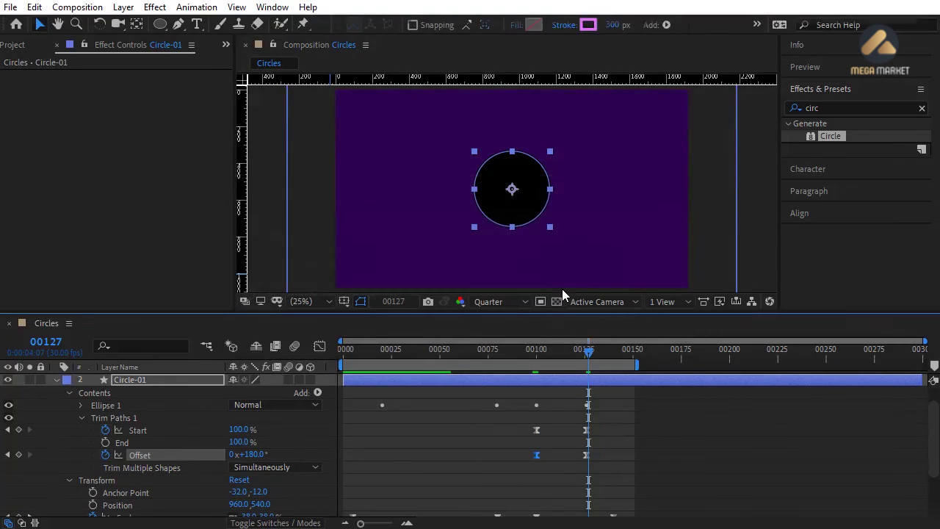
click(547, 419)
- Collapse the properties of Circle-01, Circle-02 and BG-Circle and play a preview of the whole animation
click(551, 375)
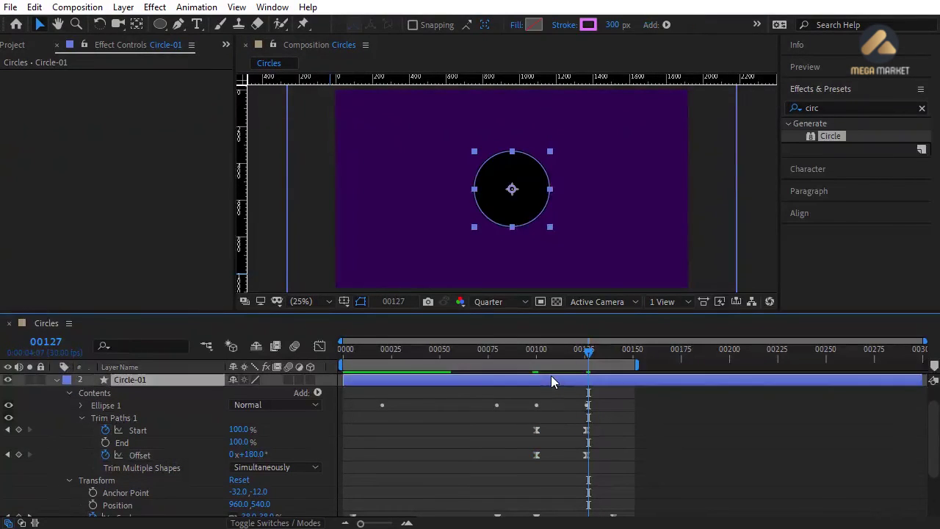
key(u)
click(56, 405)
click(56, 380)
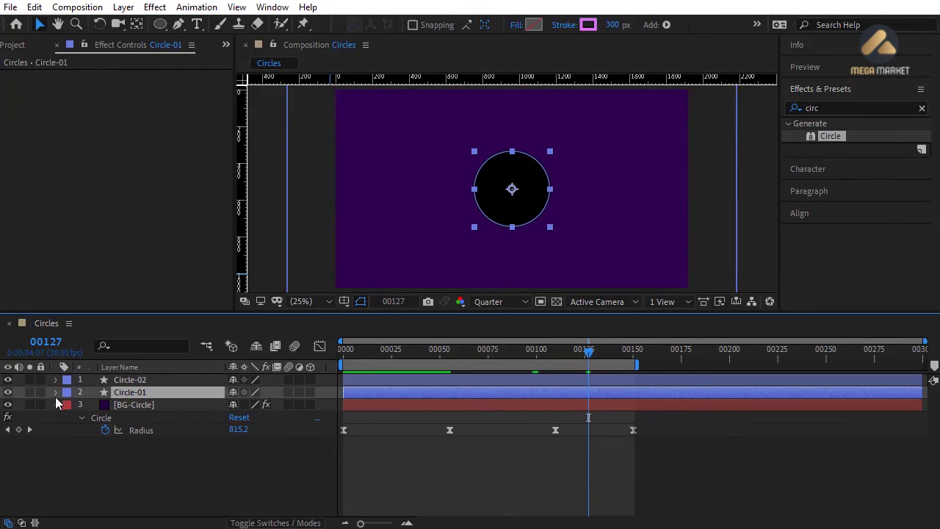
click(56, 404)
click(524, 448)
key(space)
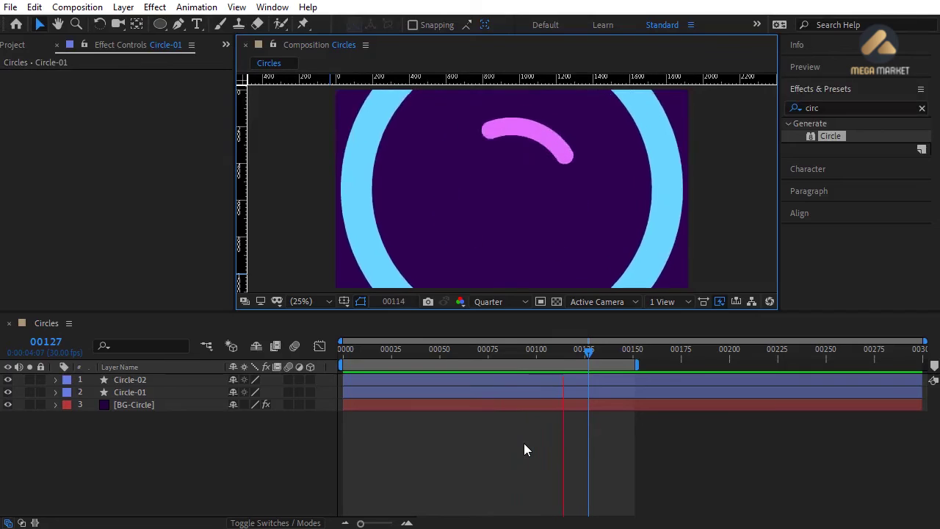
key(space)
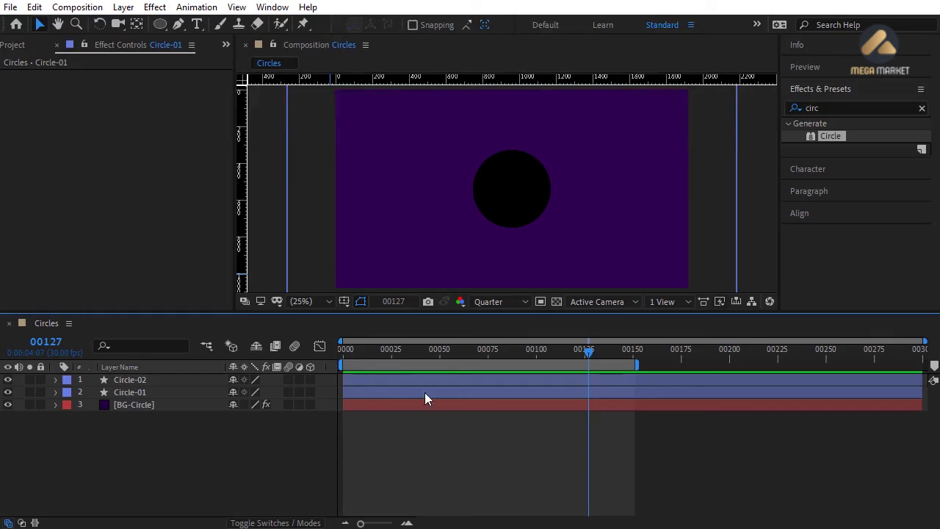
- Add a composition marker with the comment "In" at frame 0
drag(363, 348, 334, 352)
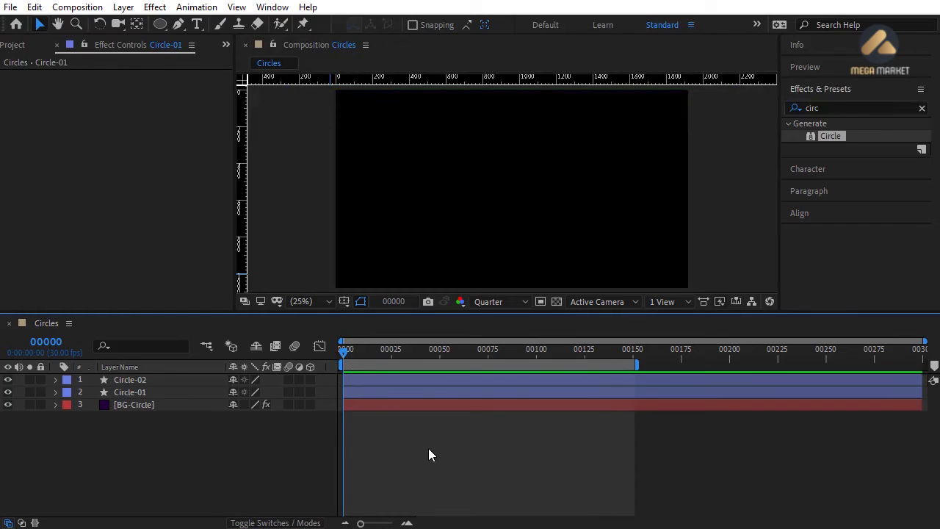
key(alt+KP_Multiply)
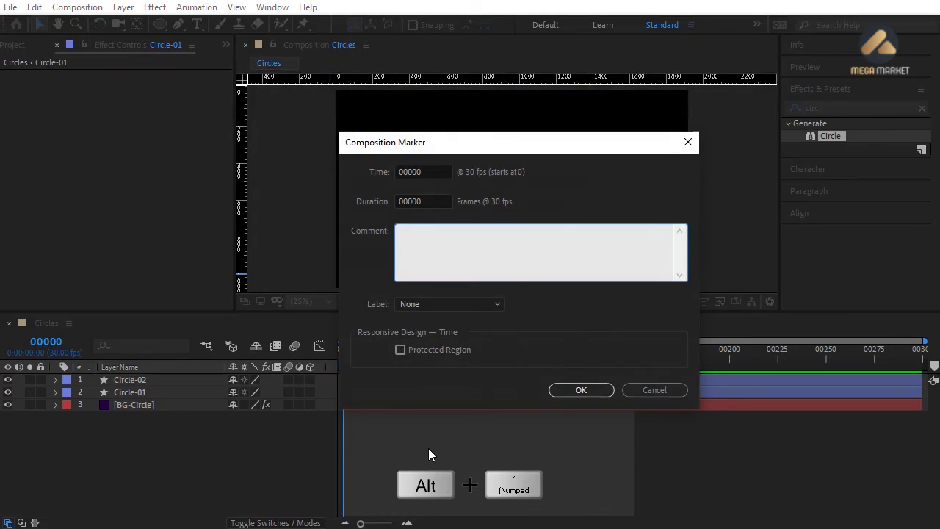
text(In)
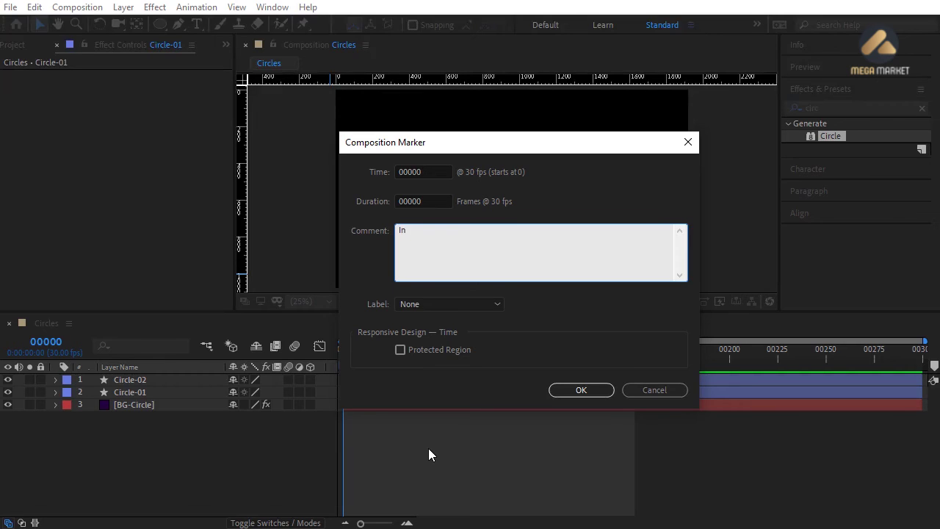
key(Return)
- Show the keyframes of all three layers and add a composition marker with the comment "Stop" at frame 80
drag(344, 351, 499, 354)
click(475, 405)
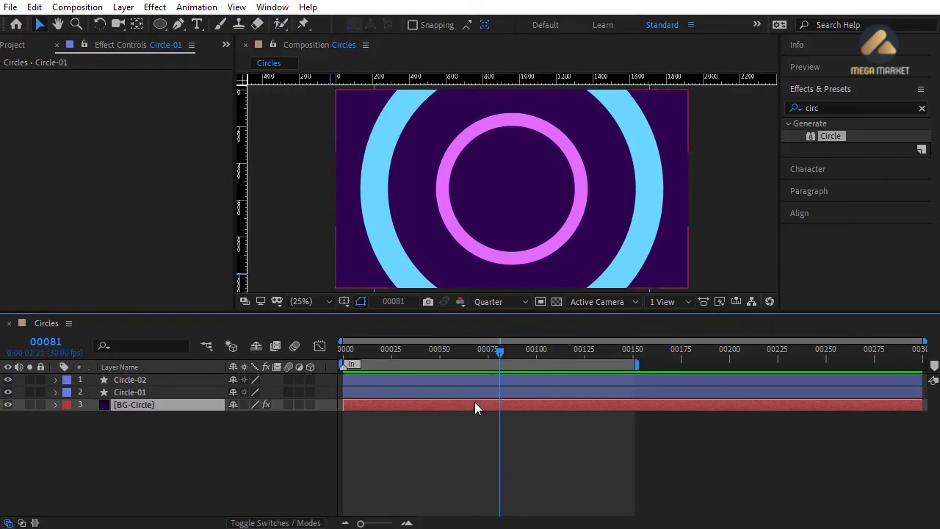
shift+click(473, 382)
key(u)
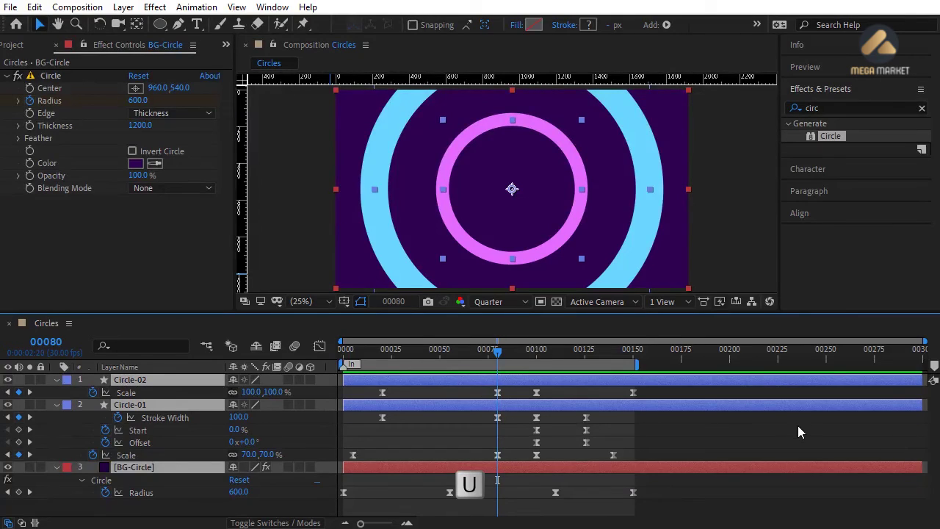
click(509, 435)
key(alt+KP_Multiply)
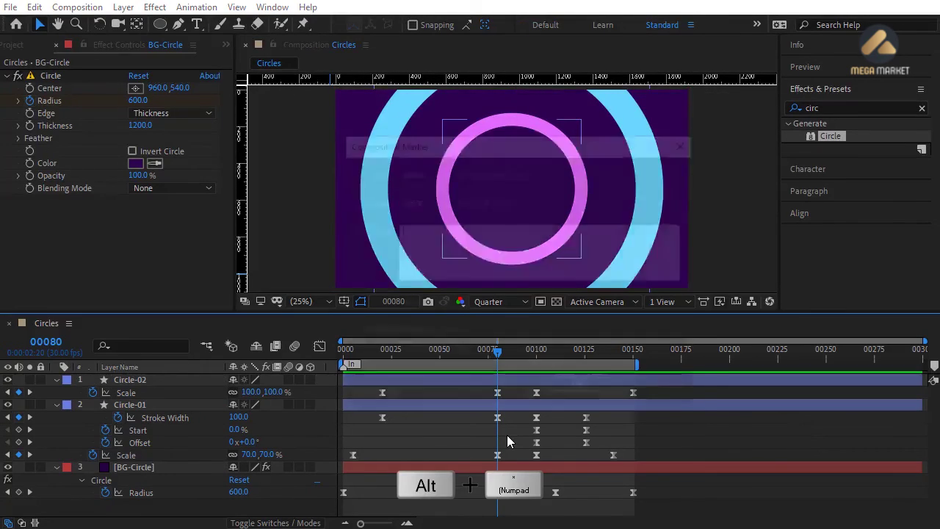
text(Stop)
key(Return)
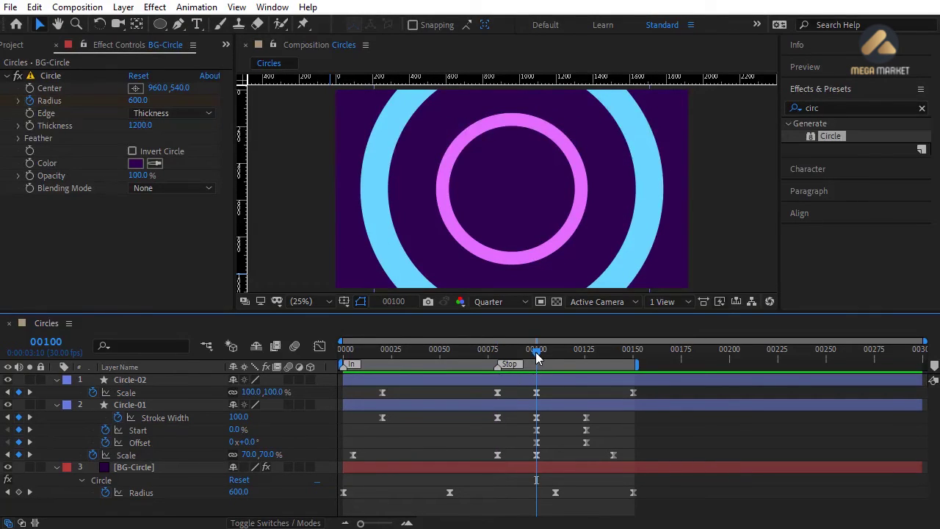
- Add composition markers with the comments "Out" at frame 100 and "End" at frame 150
key(alt+KP_Multiply)
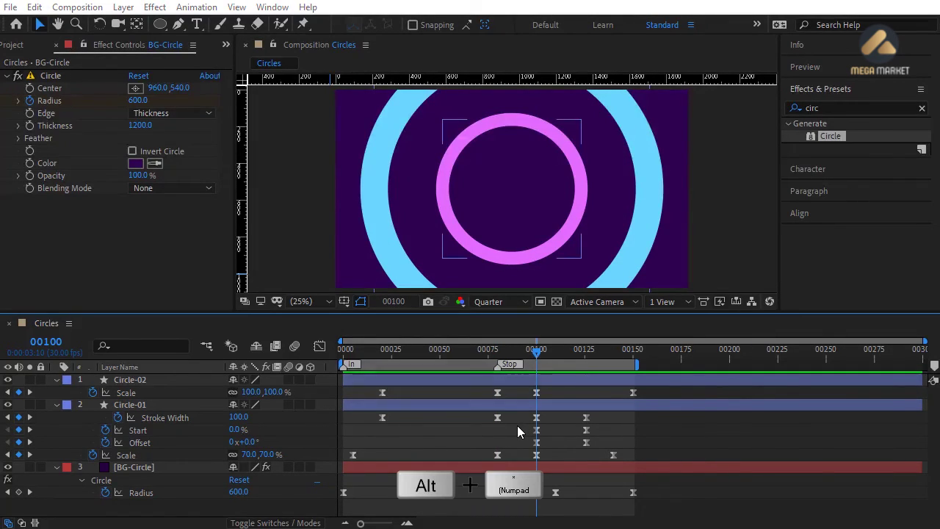
key(Return)
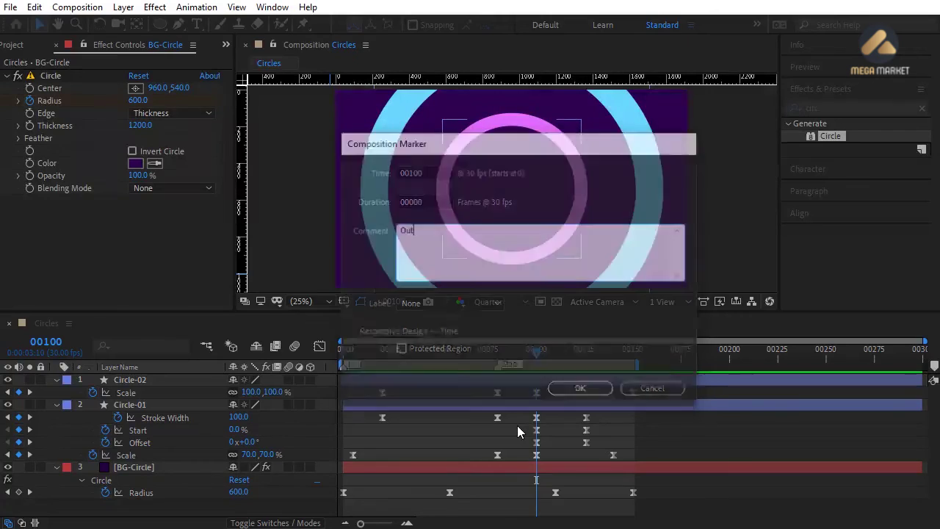
drag(627, 346, 632, 347)
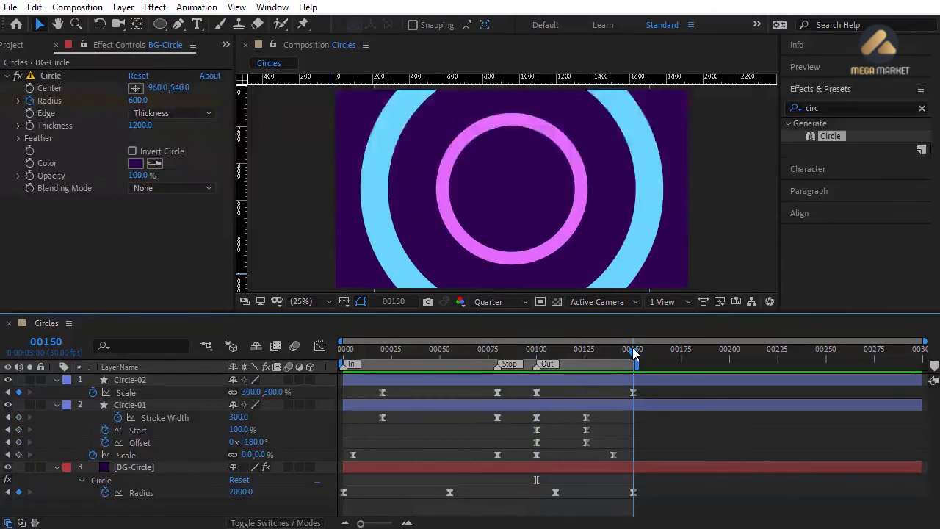
key(alt+KP_Multiply)
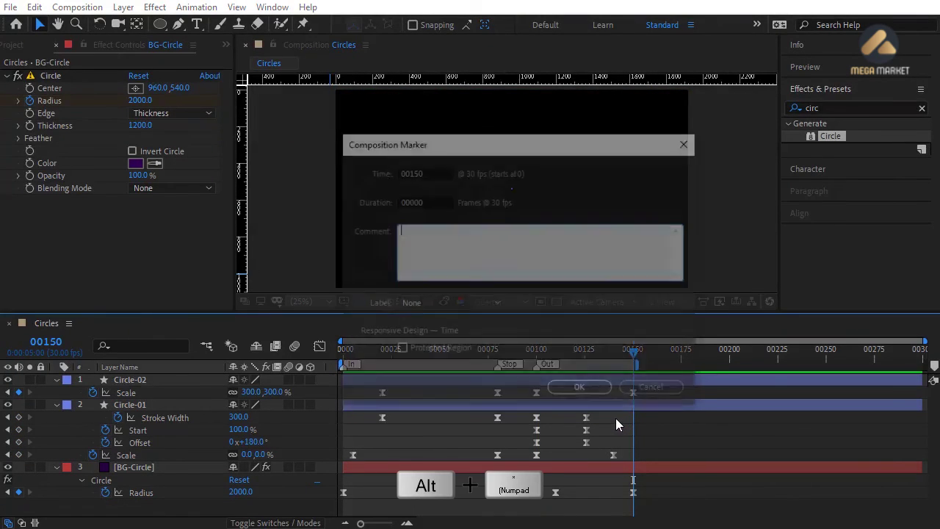
text(End)
key(Return)
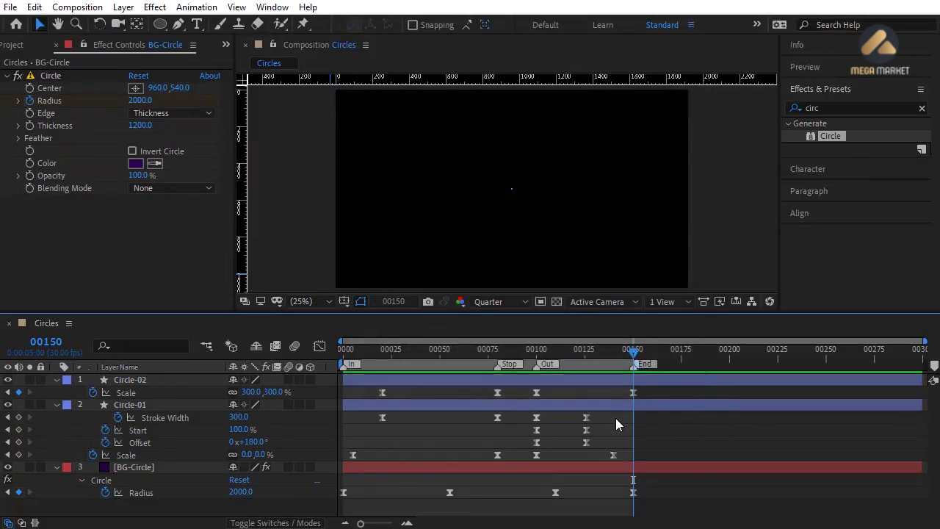
- Collapse the keyframed properties of all layers and deselect them
key(ctrl+a)
key(u)
click(590, 430)
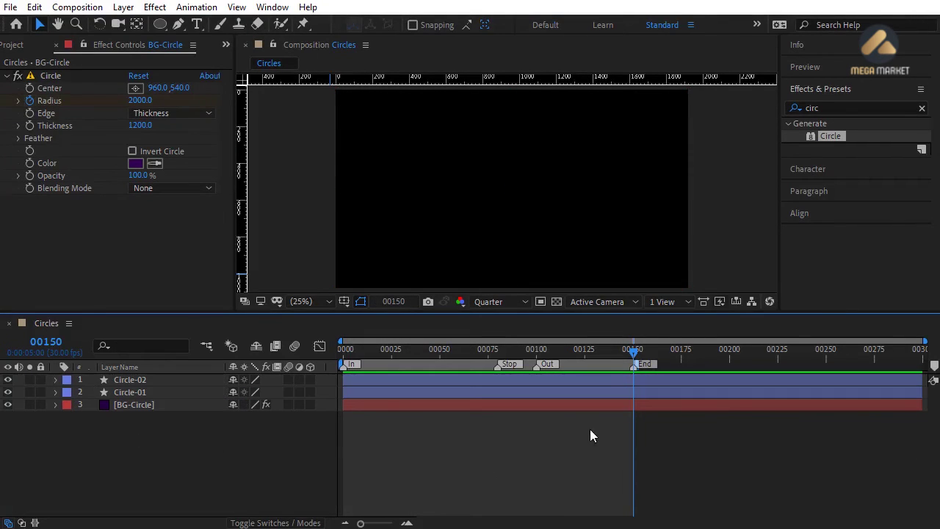
- Trim the Circles composition to its work area and add an adjustment layer named Effects
right_click(609, 362)
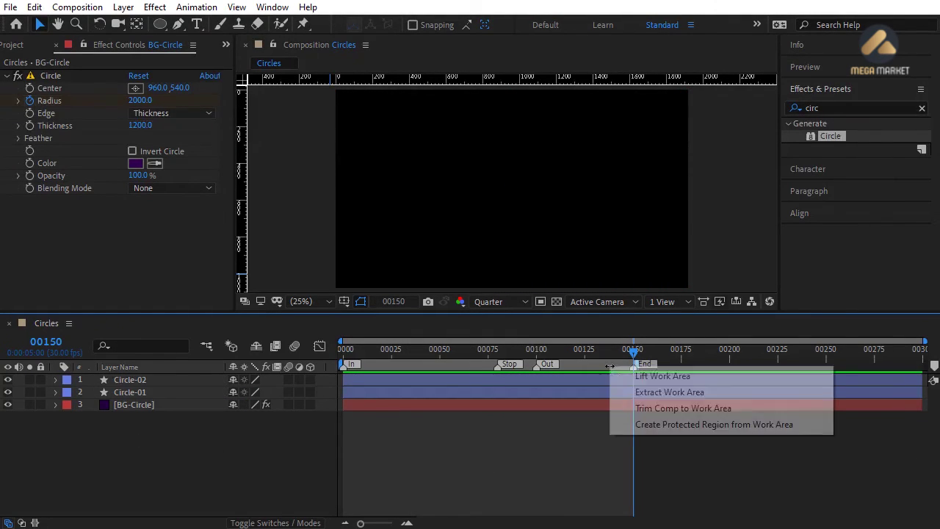
click(636, 410)
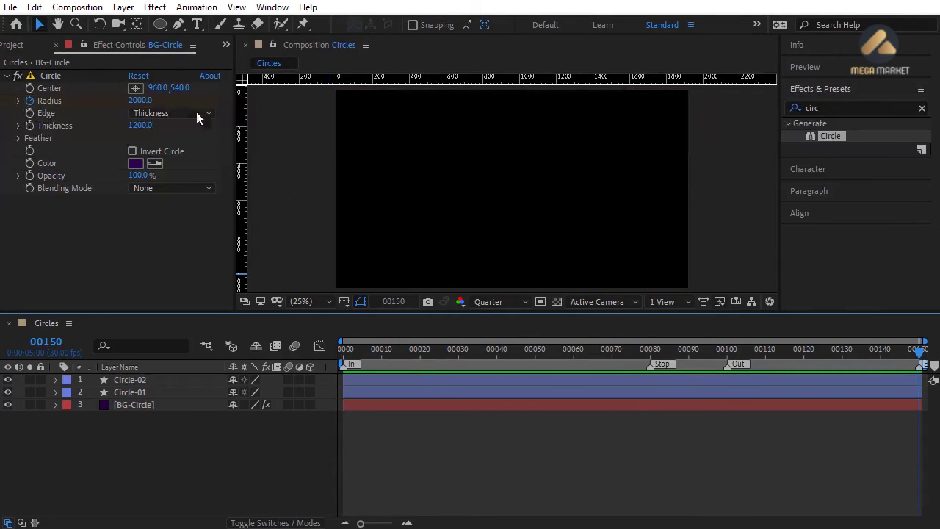
click(123, 9)
mouse_move(258, 25)
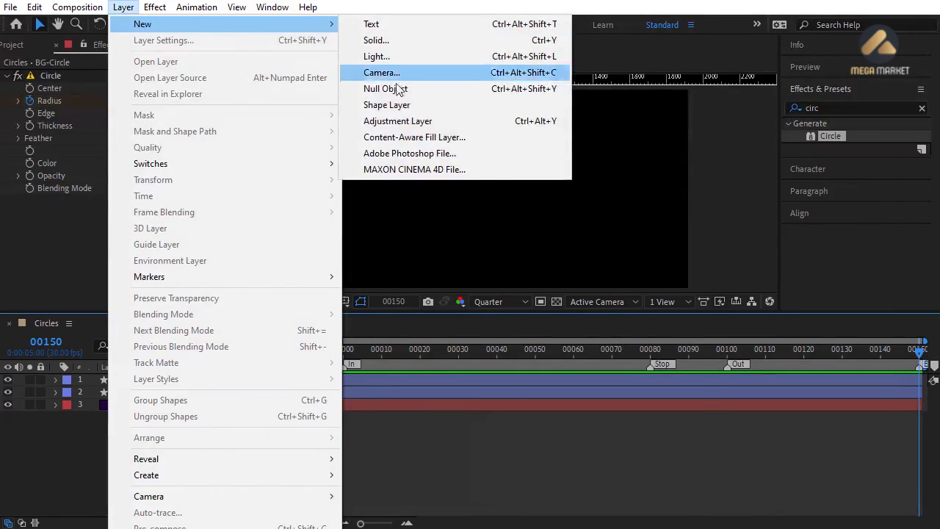
click(398, 122)
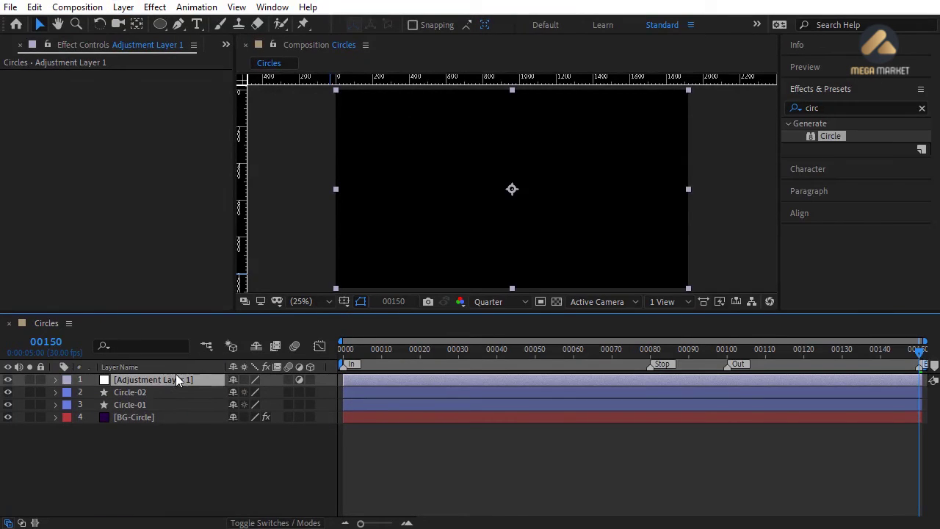
key(Return)
text(Effects)
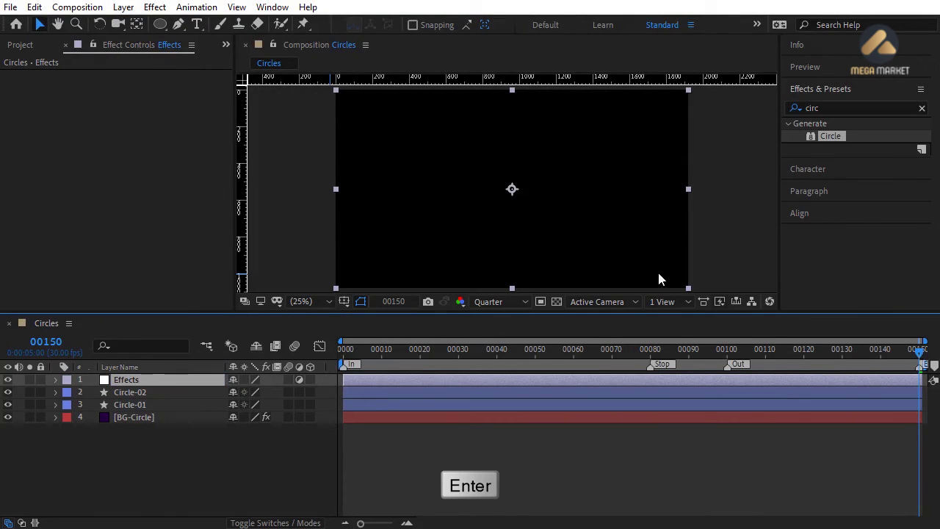
- Apply Color Balance (HLS) to the Effects layer with Hue set to +91°, and switch the effect off
click(825, 107)
text(color b)
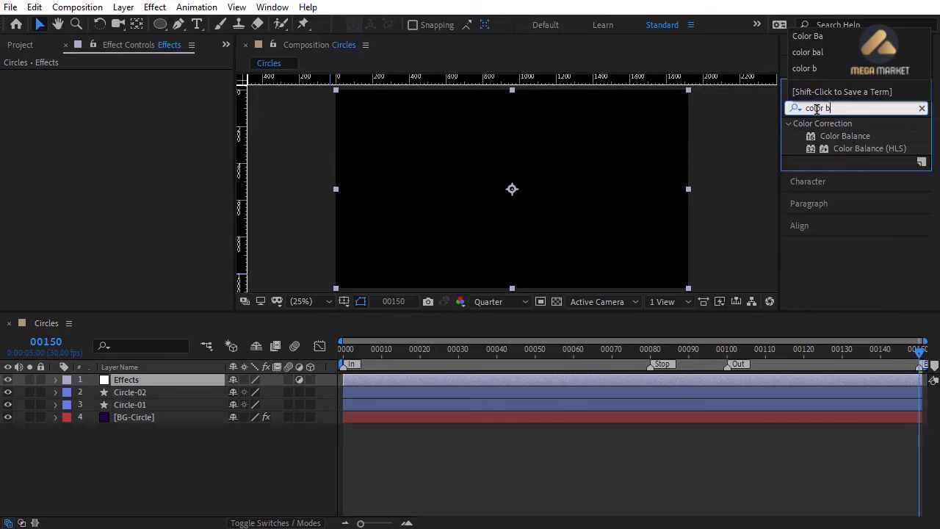
double_click(877, 149)
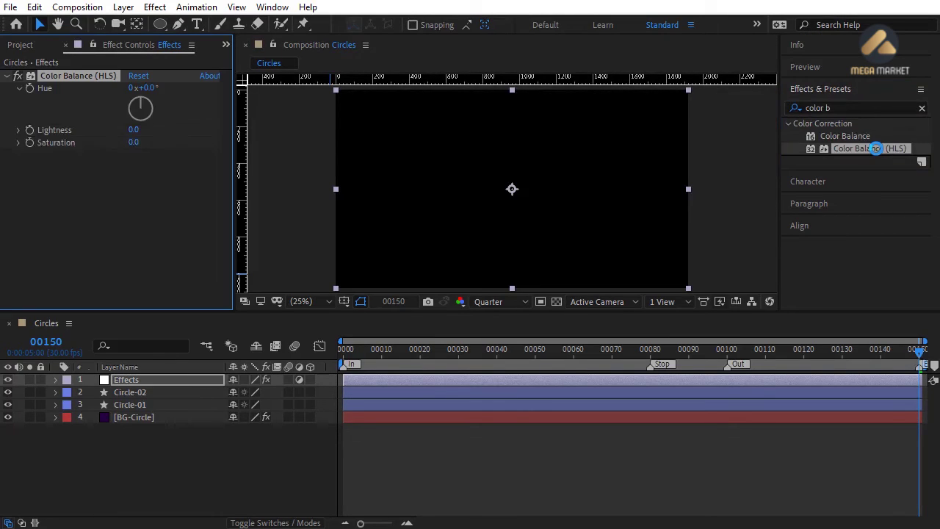
drag(394, 360, 576, 367)
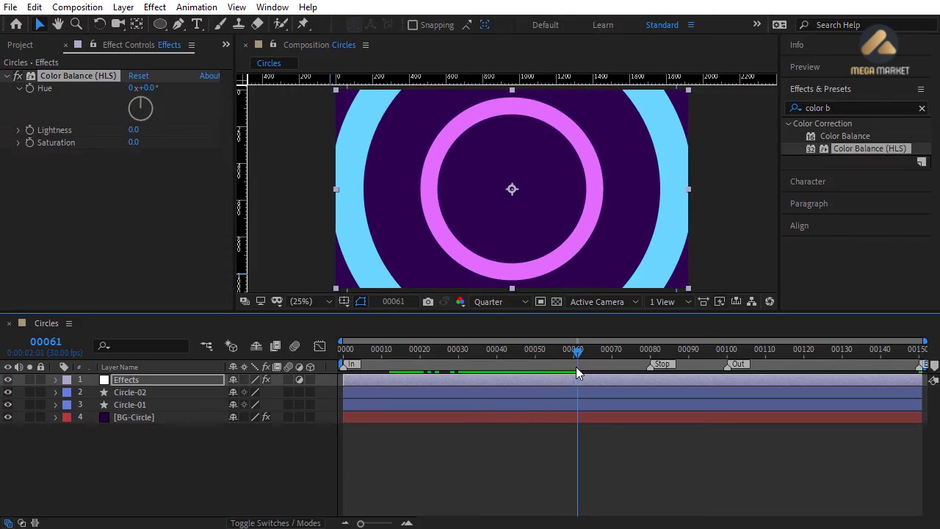
drag(150, 89, 244, 107)
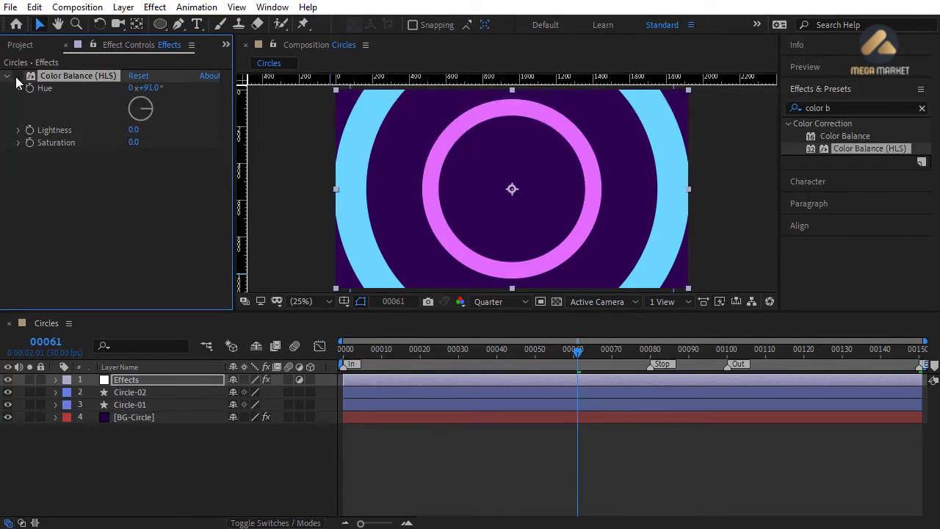
click(121, 215)
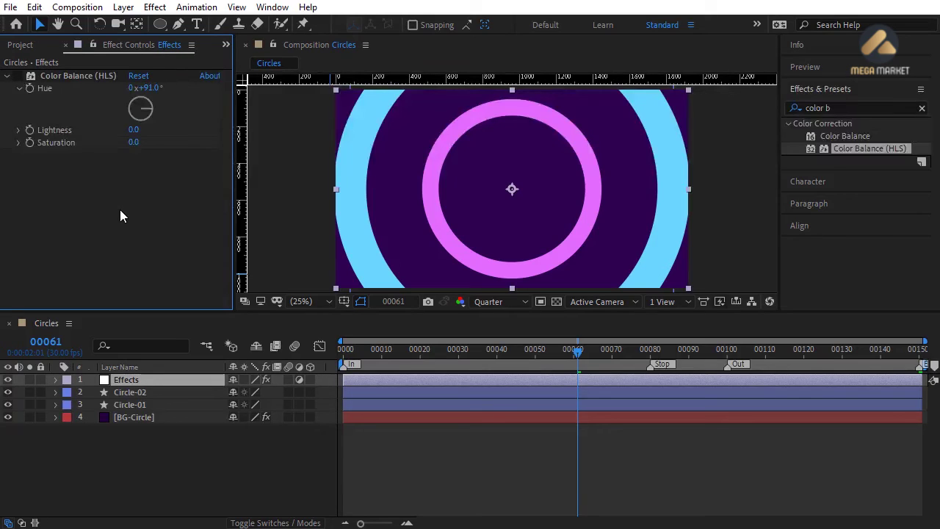
- Create a new composition named Circles-Render at 1920 × 1080, 30 fps, with a duration of 300 frames
click(22, 45)
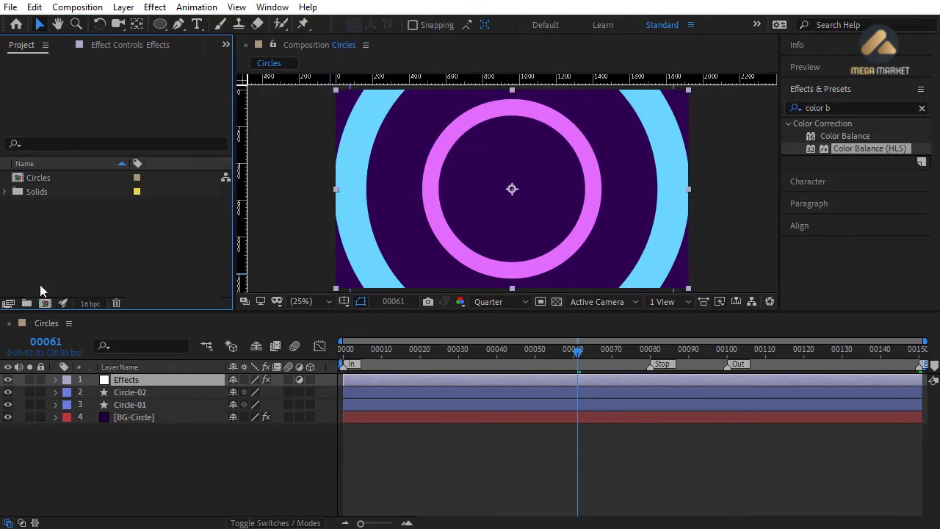
click(45, 303)
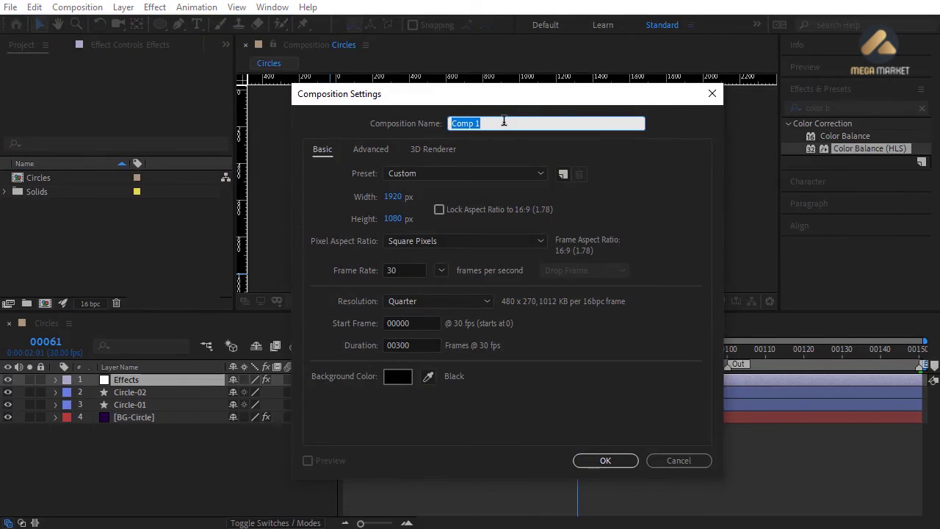
text(Circles-Rende)
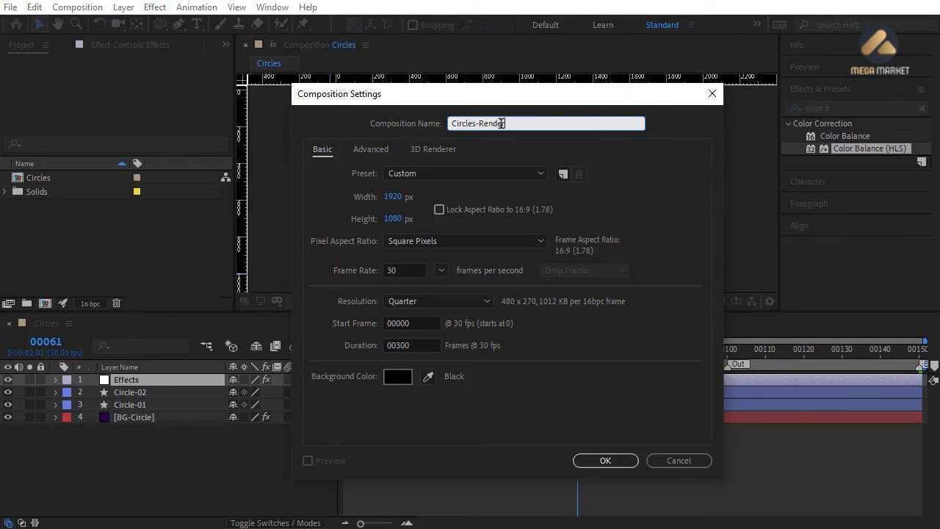
text(r)
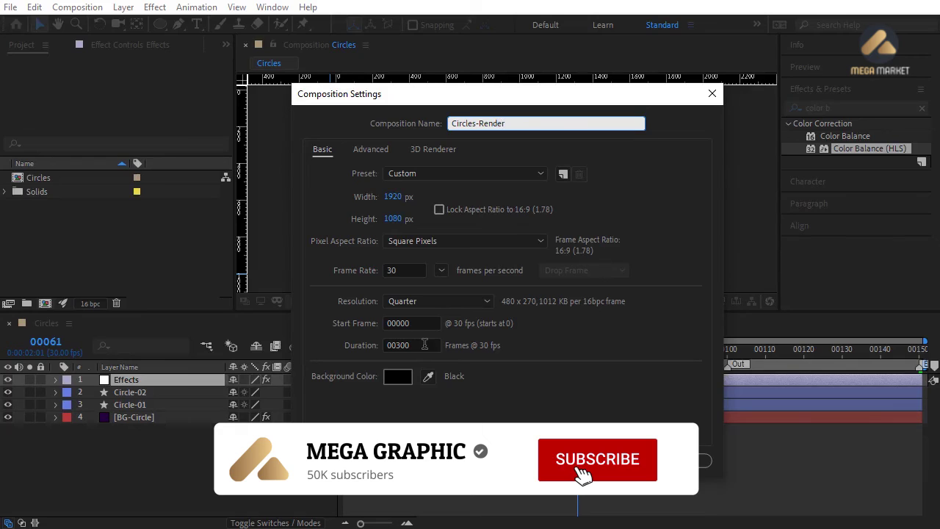
key(Return)
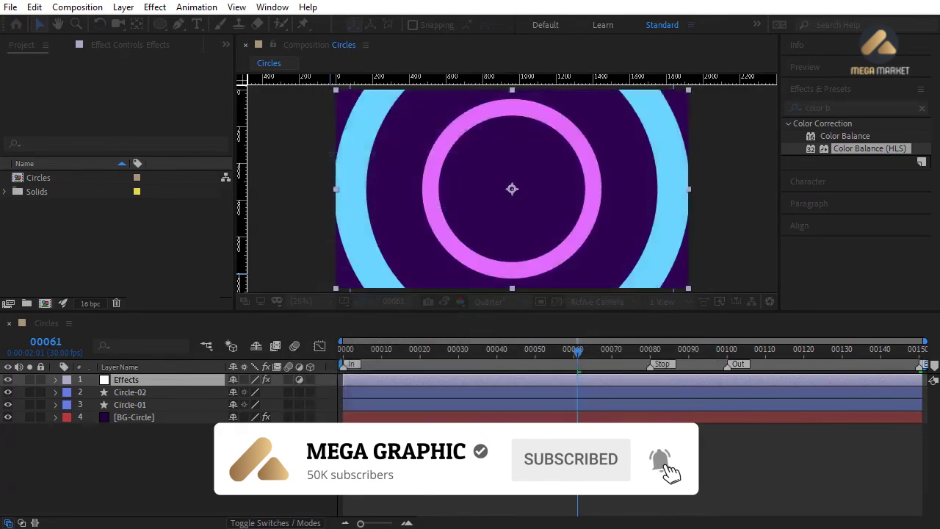
- Add the Circles composition as a layer in Circles-Render and shift it to start at about frame 76
click(39, 177)
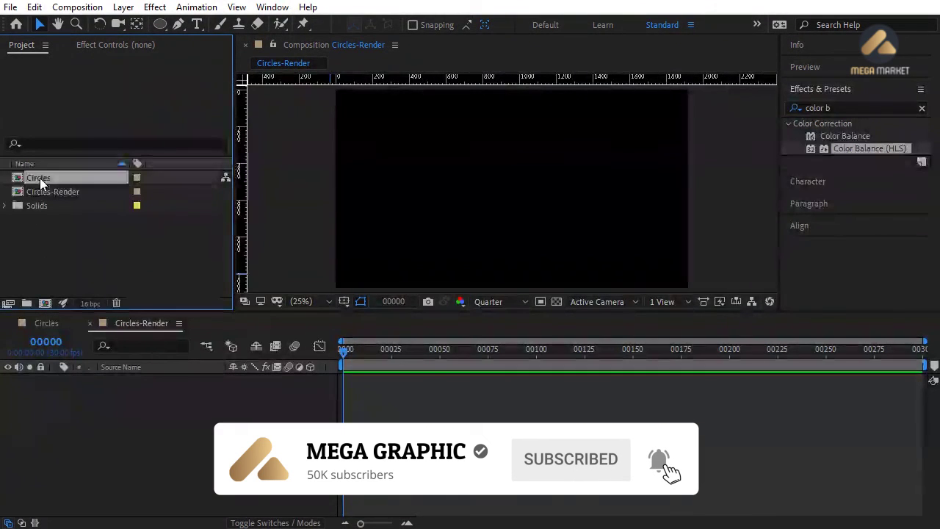
drag(40, 178, 116, 410)
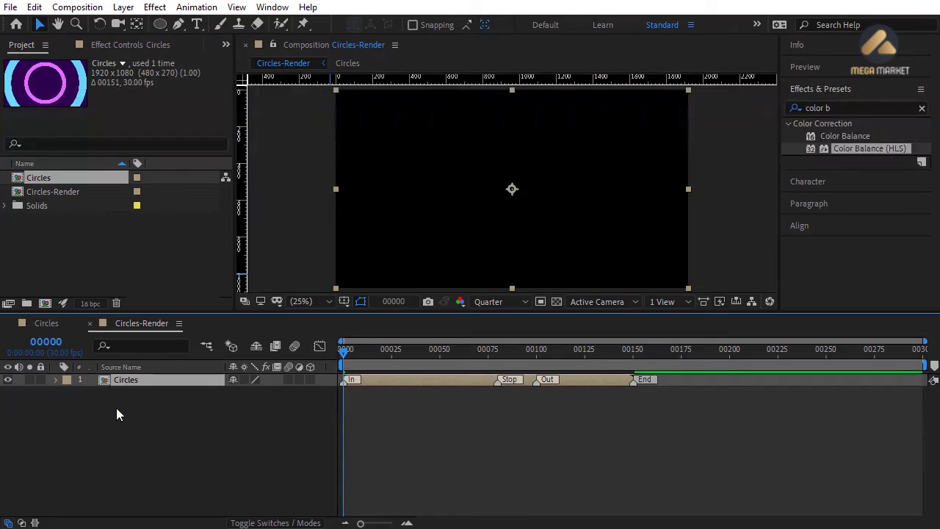
drag(385, 384, 514, 397)
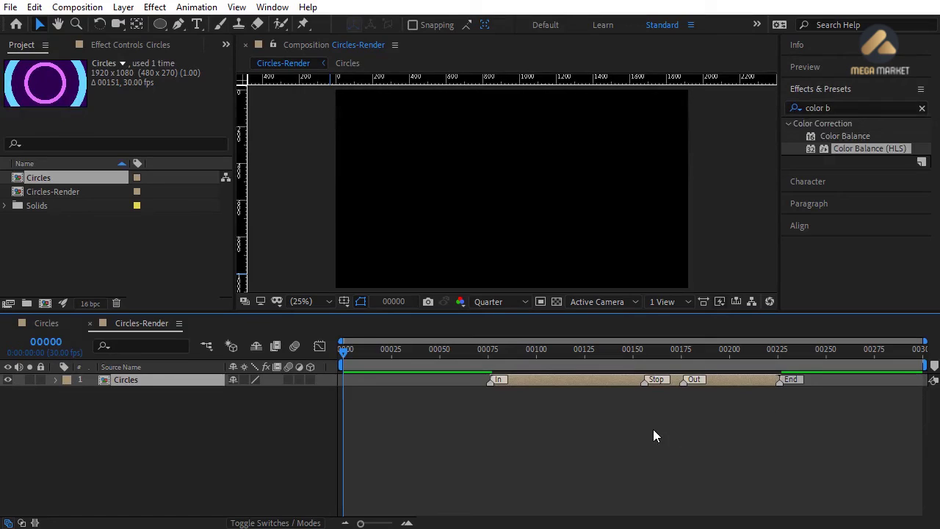
- Enable time remapping on the Circles layer and add Time Remap keyframes at its Stop marker (frame 156) and Out marker (frame 176)
right_click(149, 378)
mouse_move(249, 58)
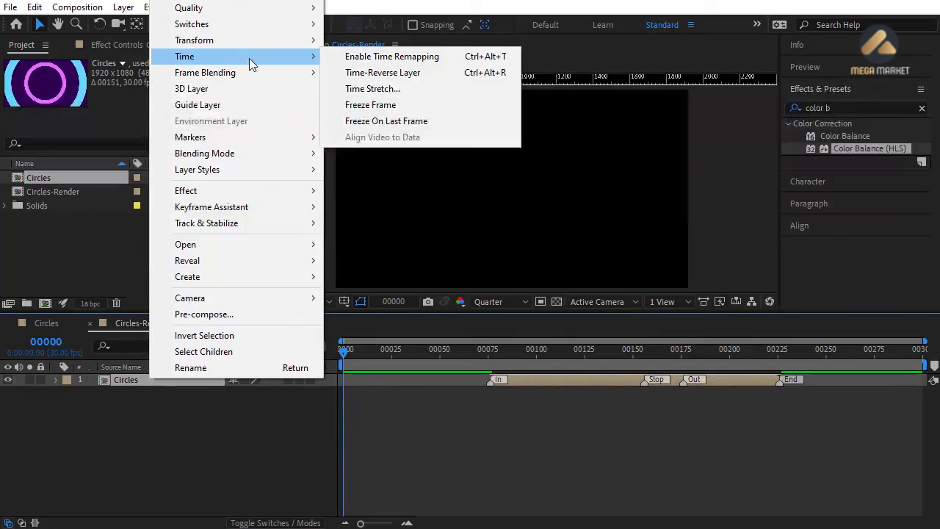
click(379, 57)
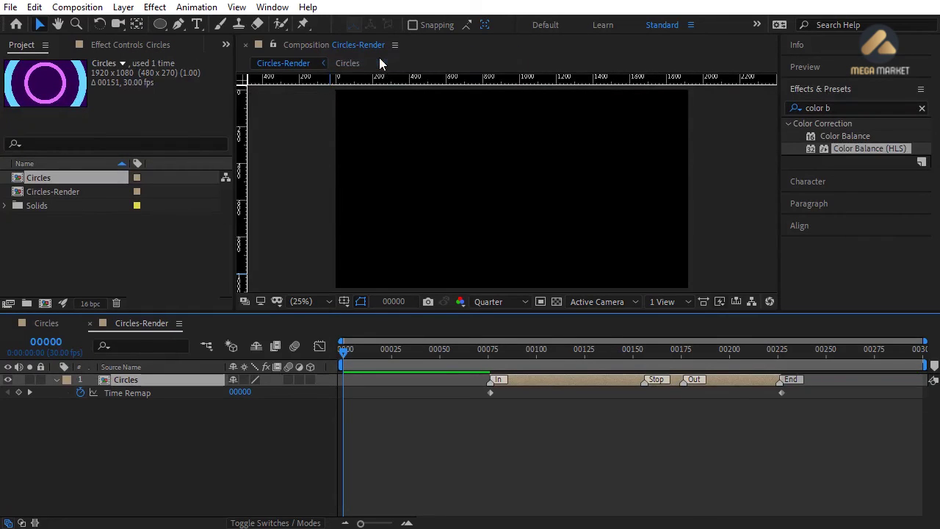
click(642, 350)
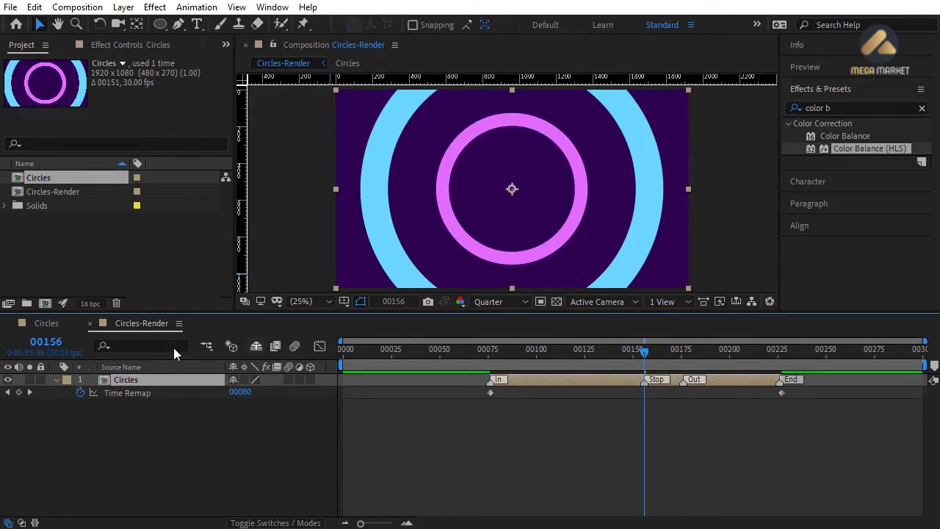
click(18, 393)
click(683, 351)
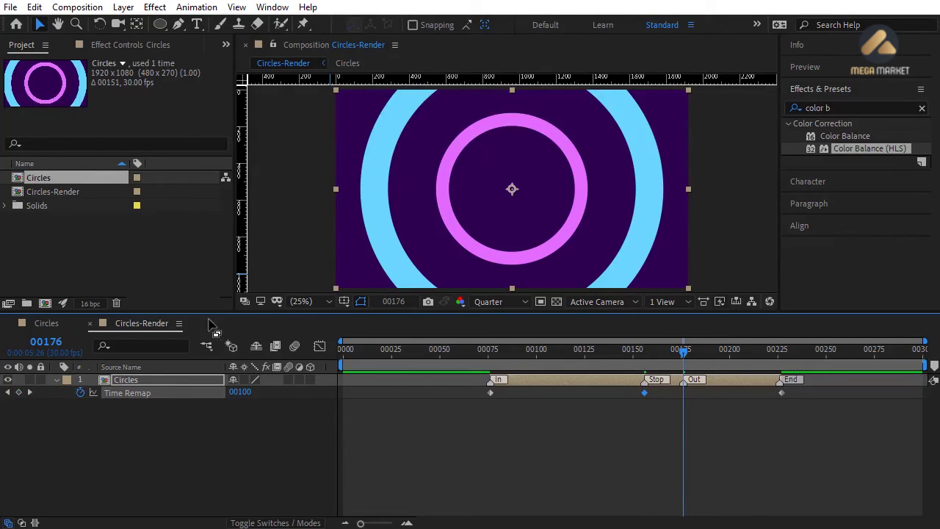
click(18, 393)
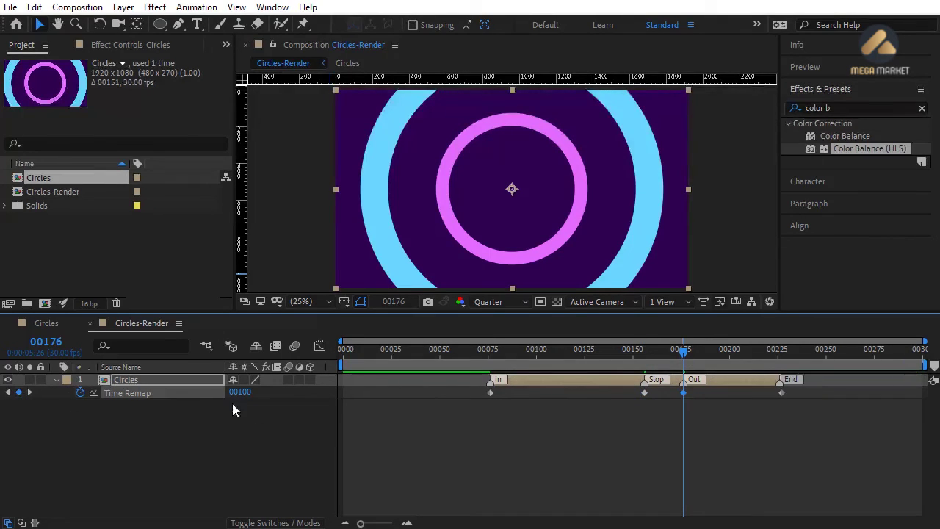
click(517, 415)
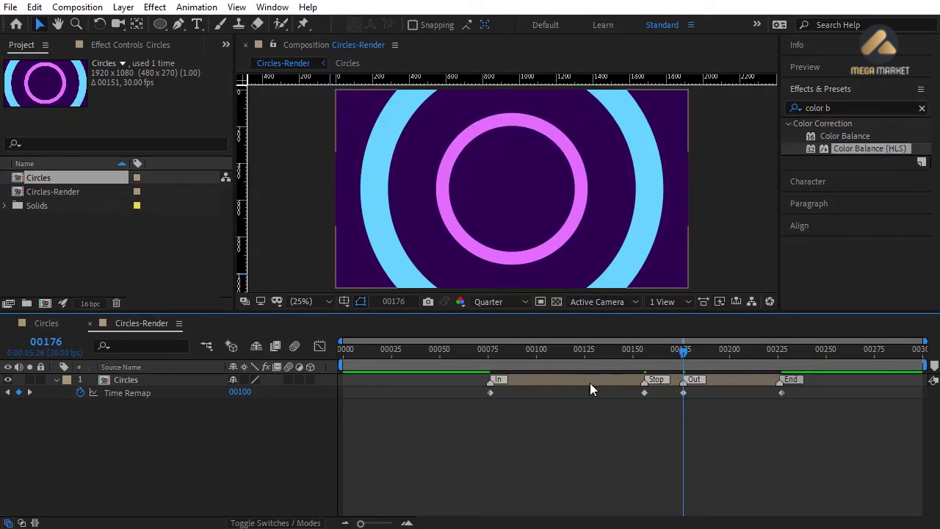
- Try moving the Time Remap keyframe at the Stop marker earlier to about frame 104, and undo the move
drag(490, 349, 645, 359)
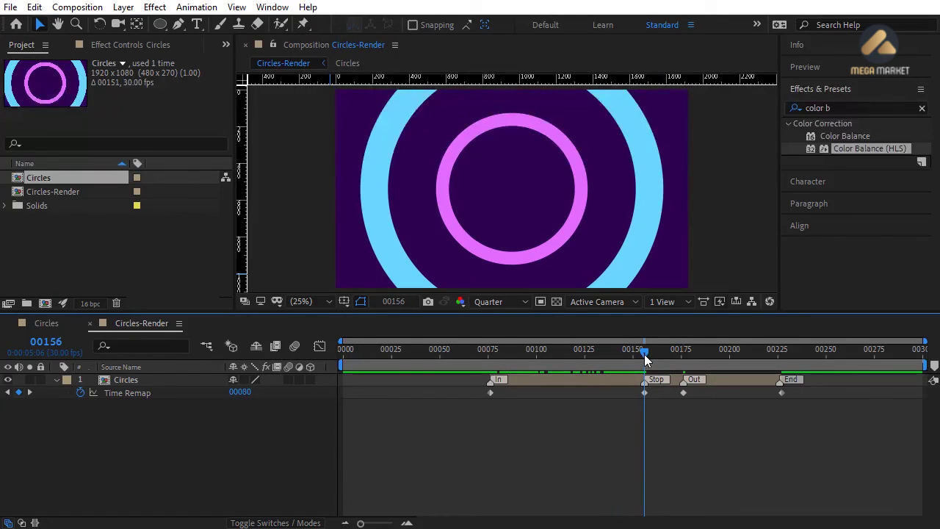
click(638, 380)
click(644, 392)
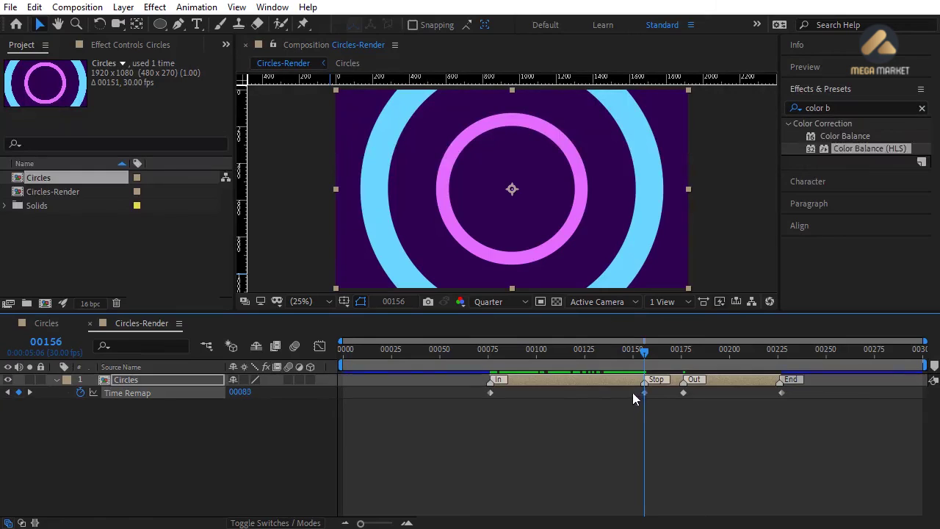
key(Delete)
drag(549, 393, 544, 393)
drag(487, 351, 543, 350)
key(ctrl+z)
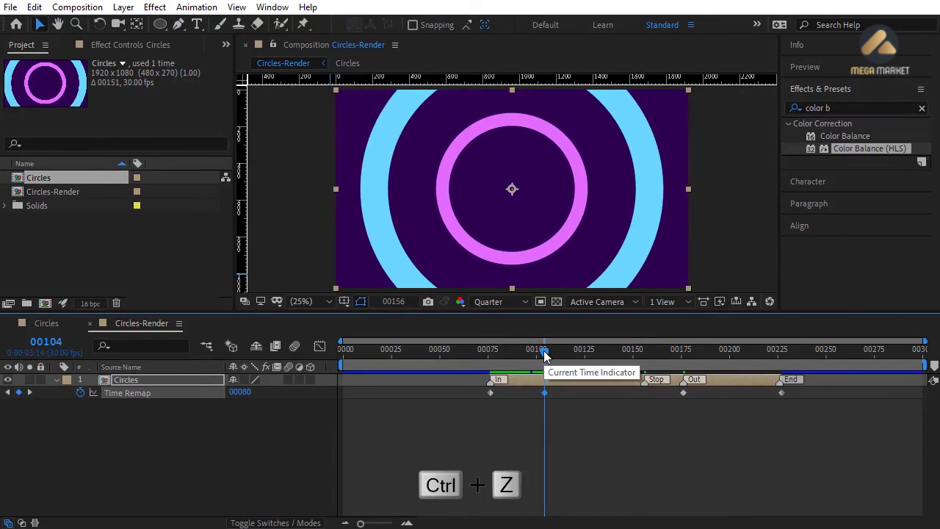
click(714, 403)
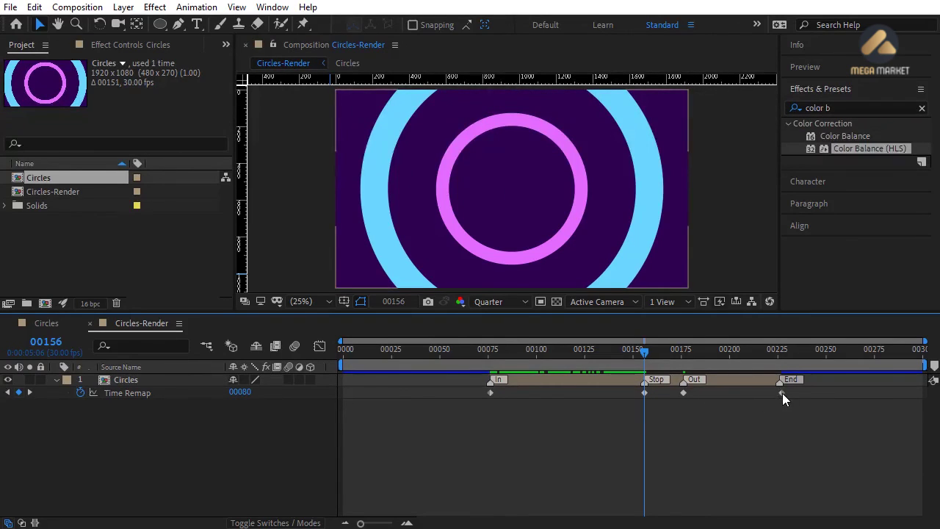
- Try moving the Time Remap keyframe at the End marker earlier to about frame 191, and undo the move
drag(781, 392, 713, 393)
drag(644, 350, 711, 351)
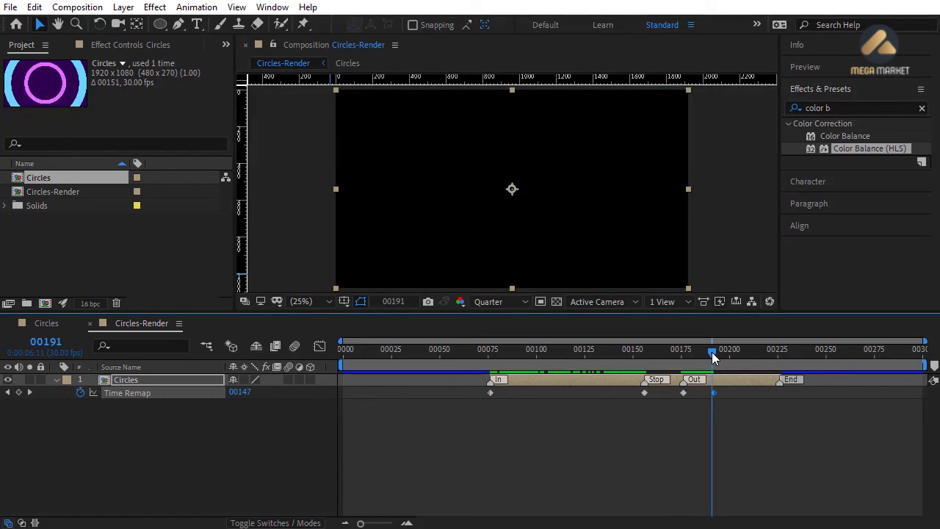
key(ctrl+z)
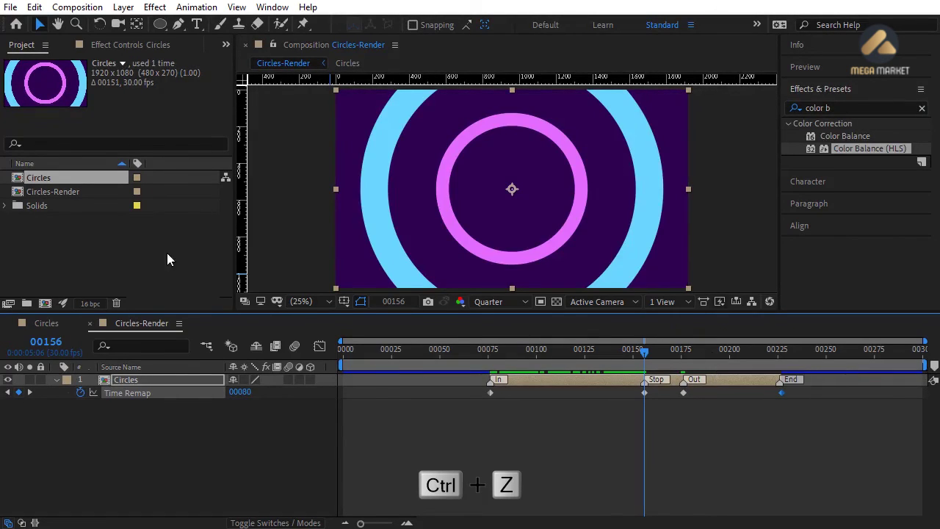
- Import Image 07 and Image 18 from the Images folder into the project as footage
double_click(57, 236)
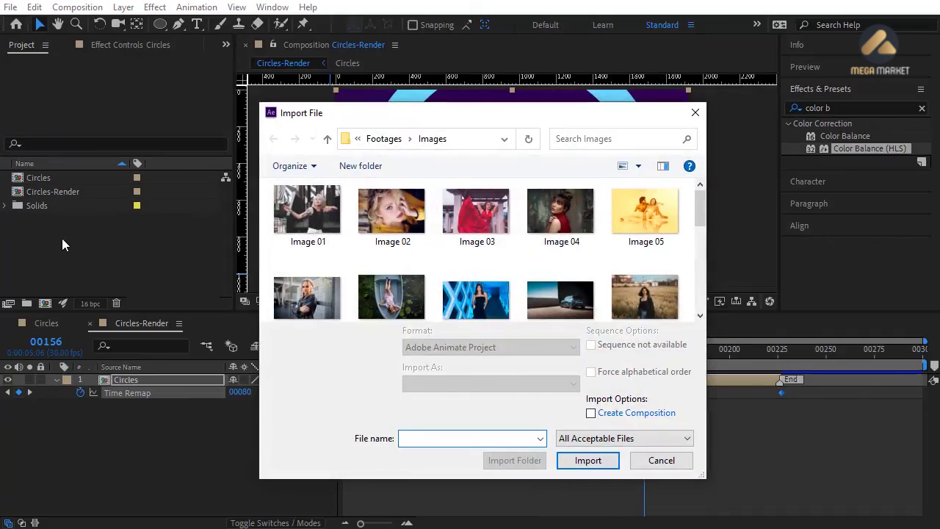
click(394, 296)
drag(700, 216, 694, 259)
ctrl+click(485, 290)
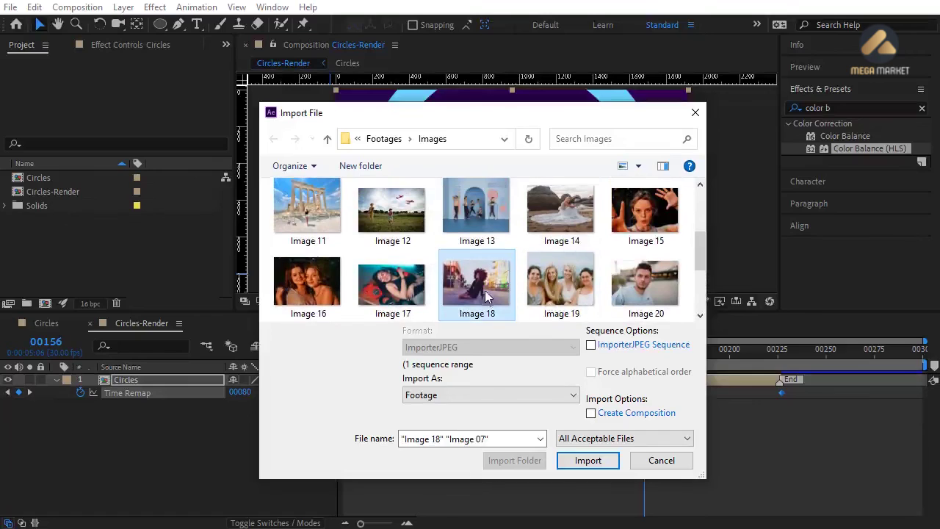
click(592, 461)
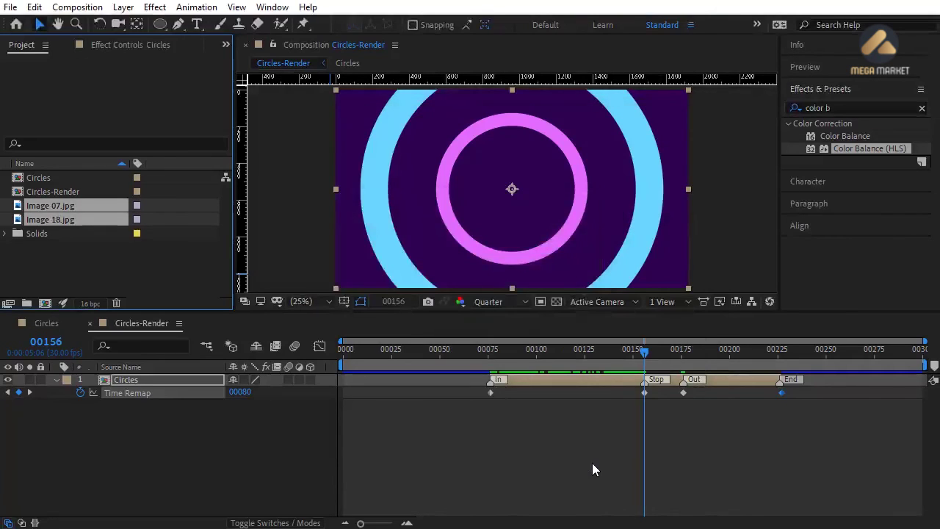
- Group Image 07 and Image 18 into a new project folder named Footages
drag(48, 219, 28, 303)
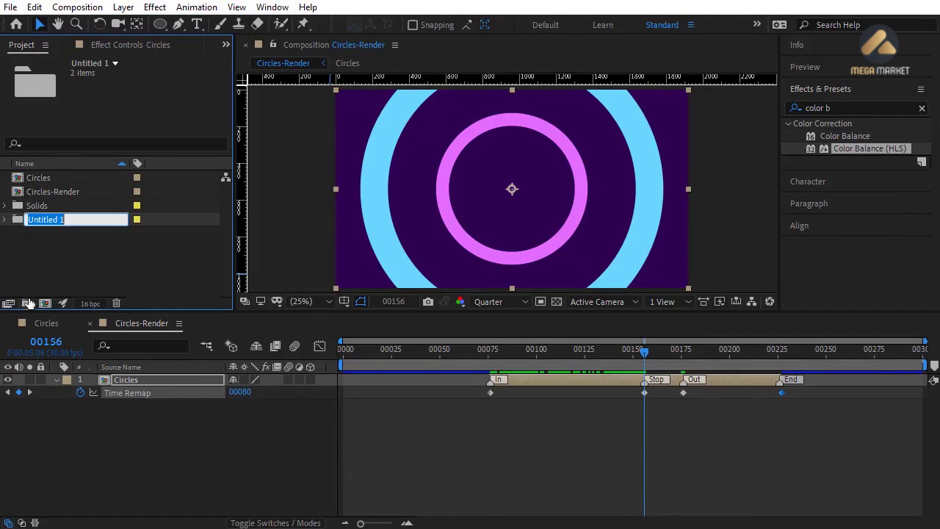
text(Footages)
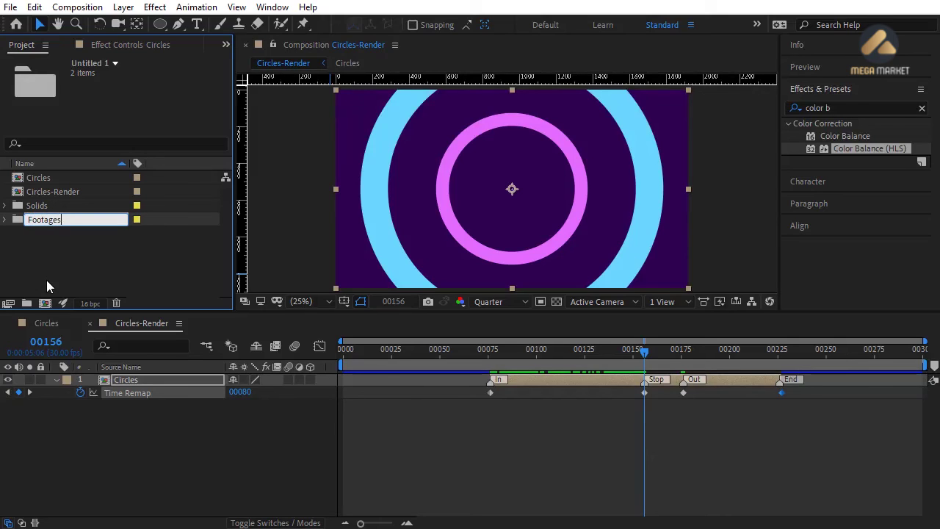
key(Return)
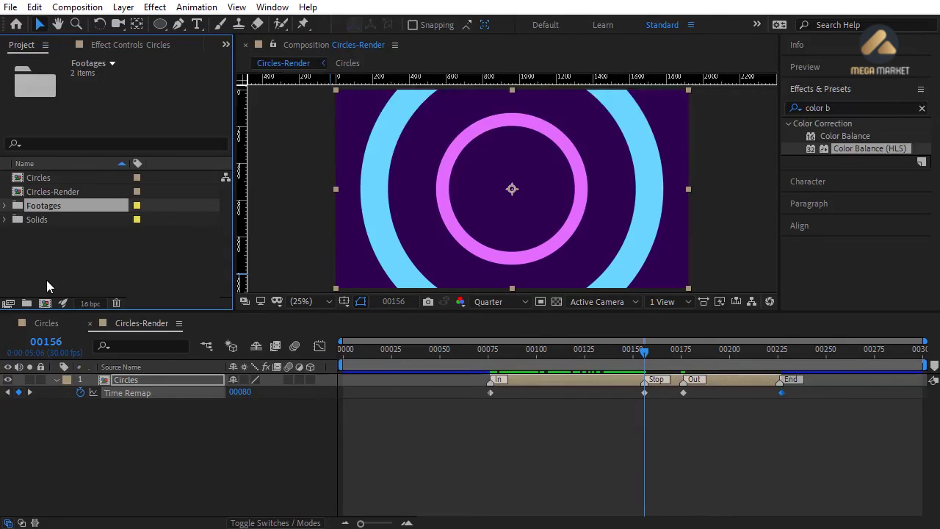
- Add Image 07 and Image 18 from the Footages folder to the Circles-Render timeline, below the Circles layer
click(6, 205)
shift+click(75, 234)
drag(75, 233, 105, 416)
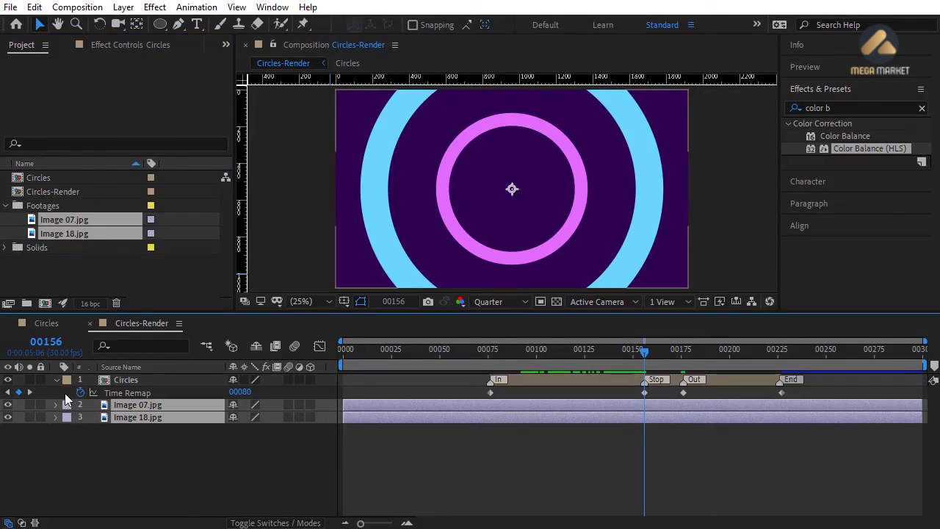
click(57, 379)
click(351, 432)
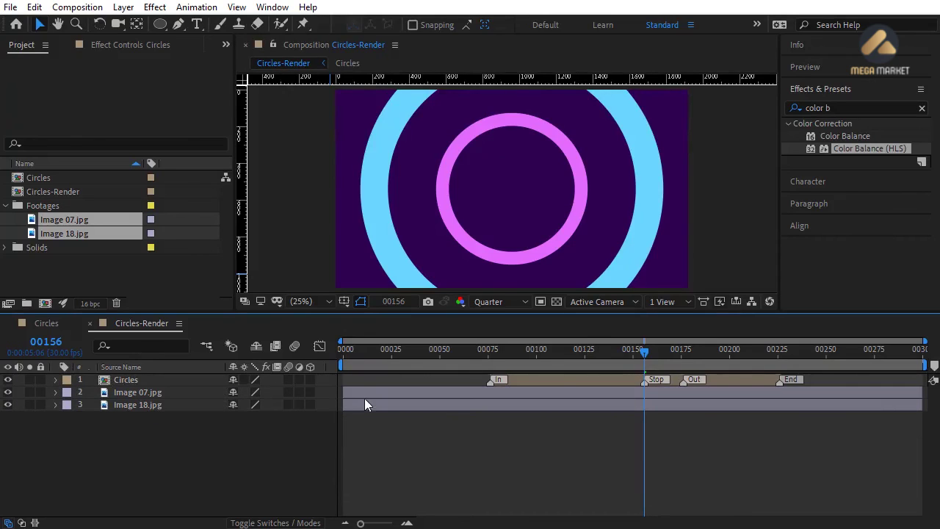
- Shift the Image 07 layer to start at the Out marker (frame 176) and trim the end of Image 18 to that frame
click(362, 392)
drag(362, 392, 701, 395)
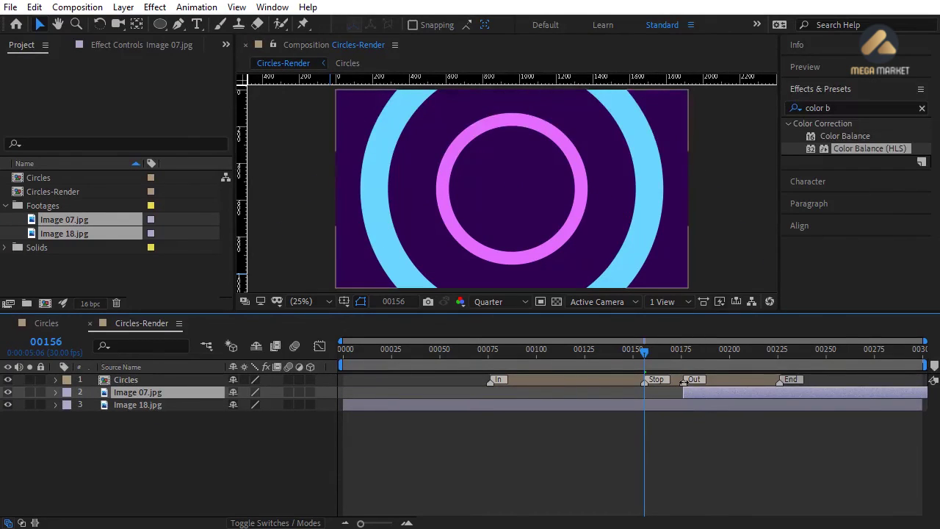
click(687, 405)
click(682, 350)
key(alt+bracketright)
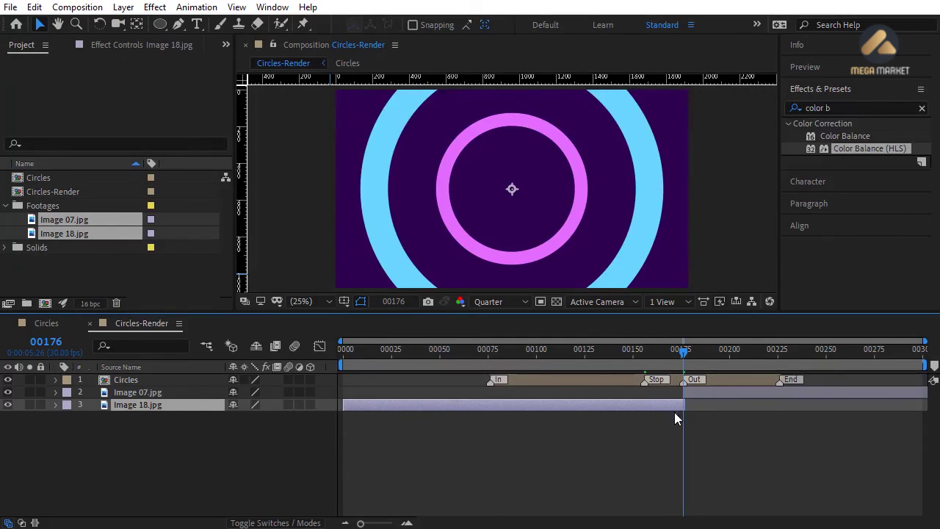
- Fit the Image 18 layer to the composition width
click(481, 348)
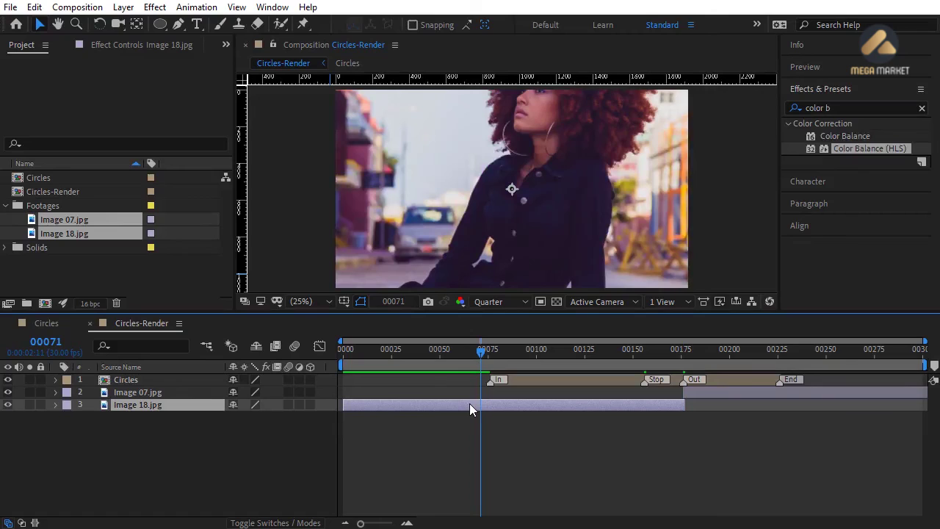
click(309, 302)
click(313, 139)
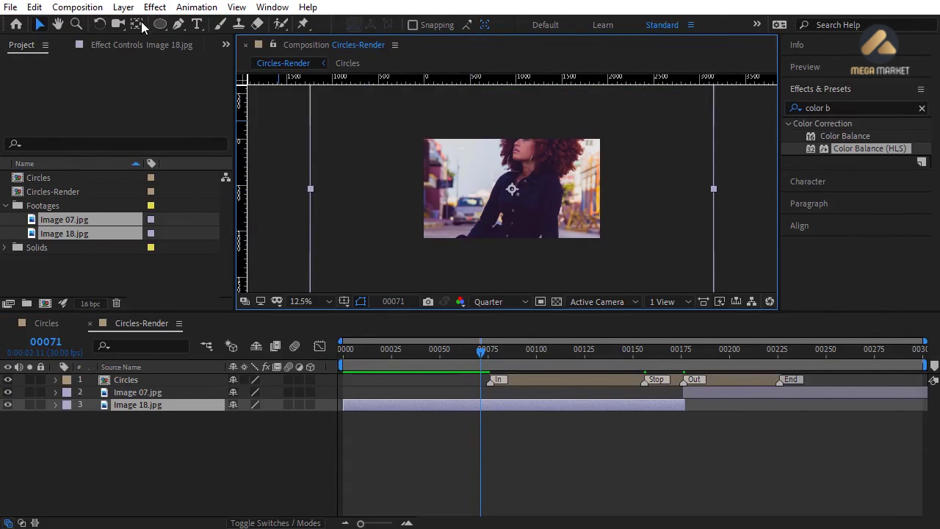
click(123, 7)
mouse_move(154, 180)
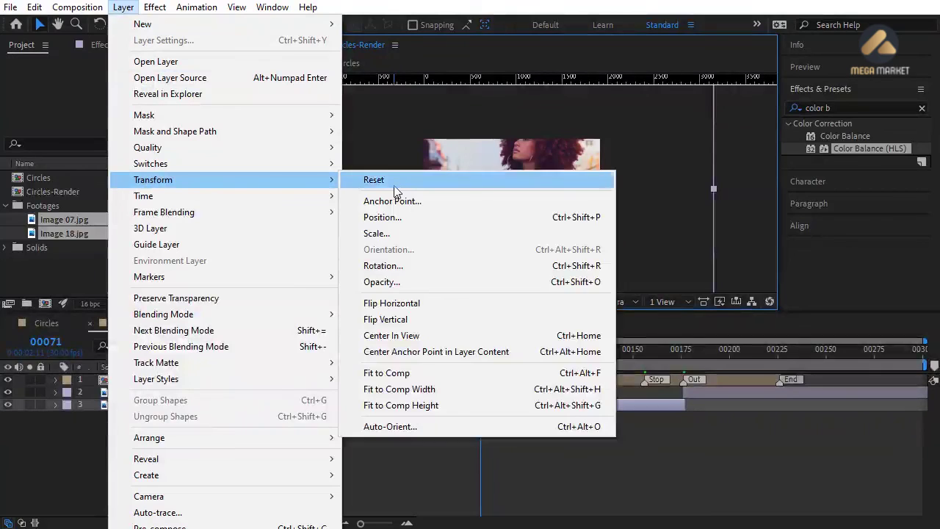
click(414, 386)
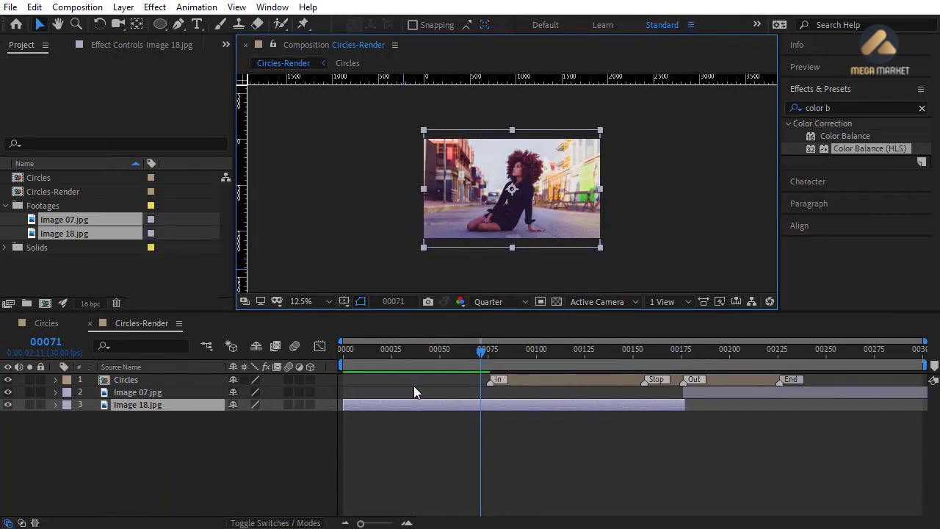
- Fit the Image 07 layer to the composition width
click(836, 351)
click(836, 393)
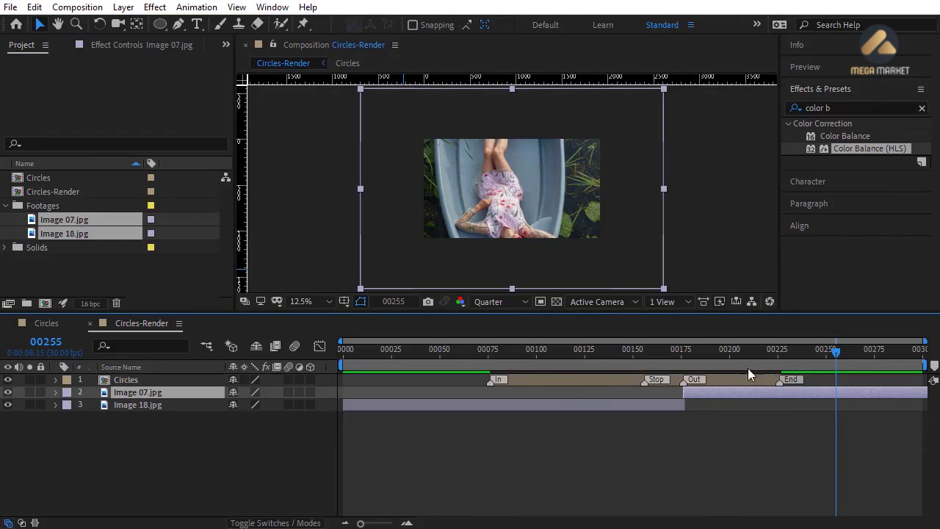
click(123, 8)
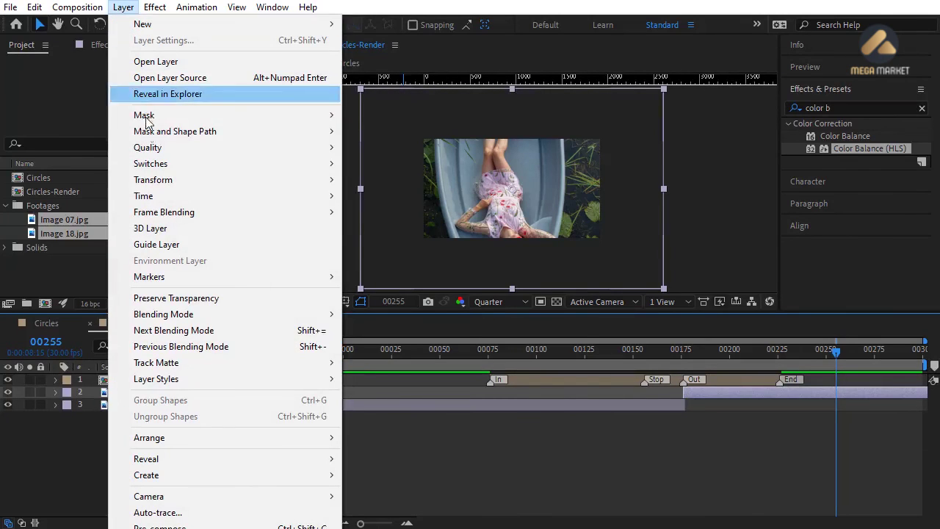
mouse_move(323, 179)
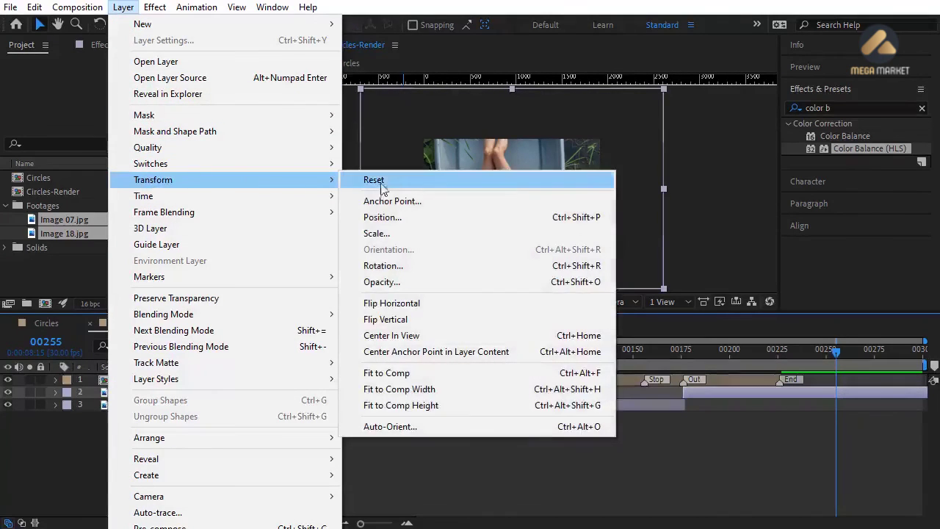
click(406, 390)
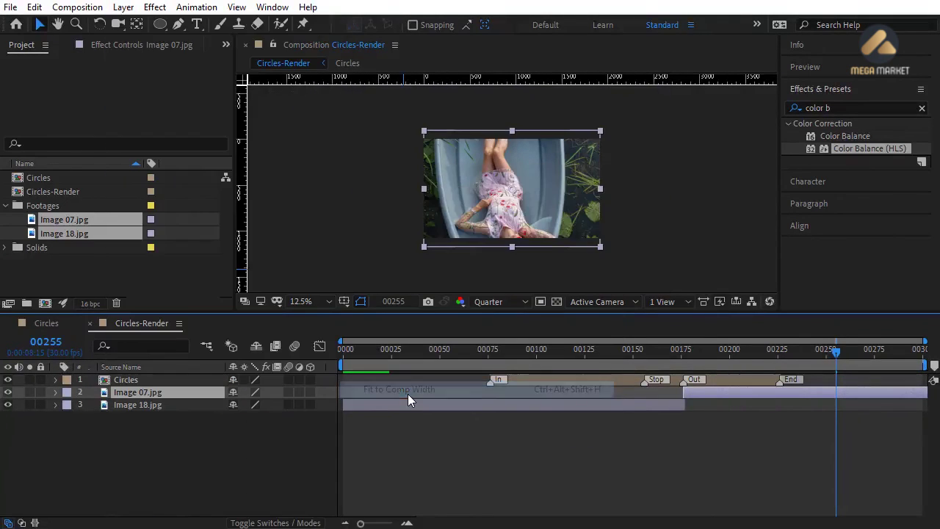
click(309, 302)
click(313, 43)
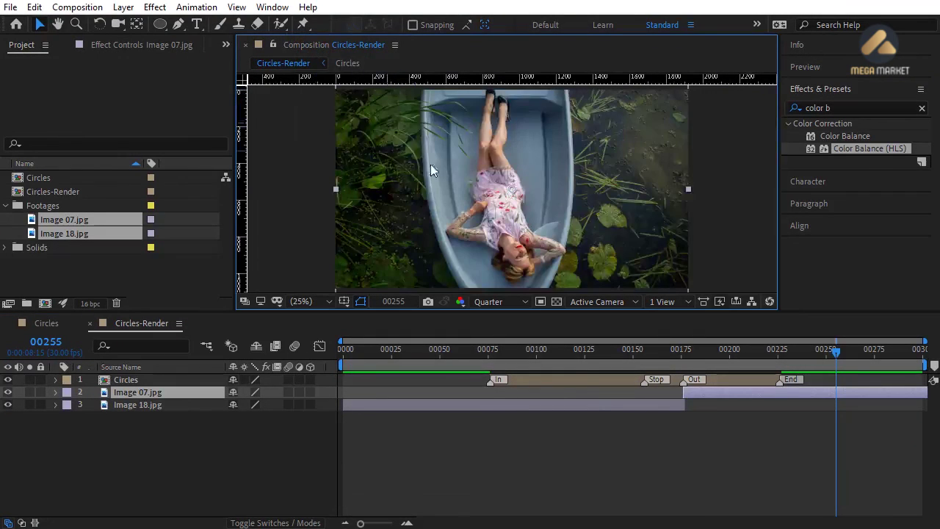
- Add Scale keyframes to Image 18 at the In marker (frame 76) and Stop marker (frame 156), with the Stop keyframe at 25%
click(597, 423)
click(487, 351)
drag(487, 350, 682, 350)
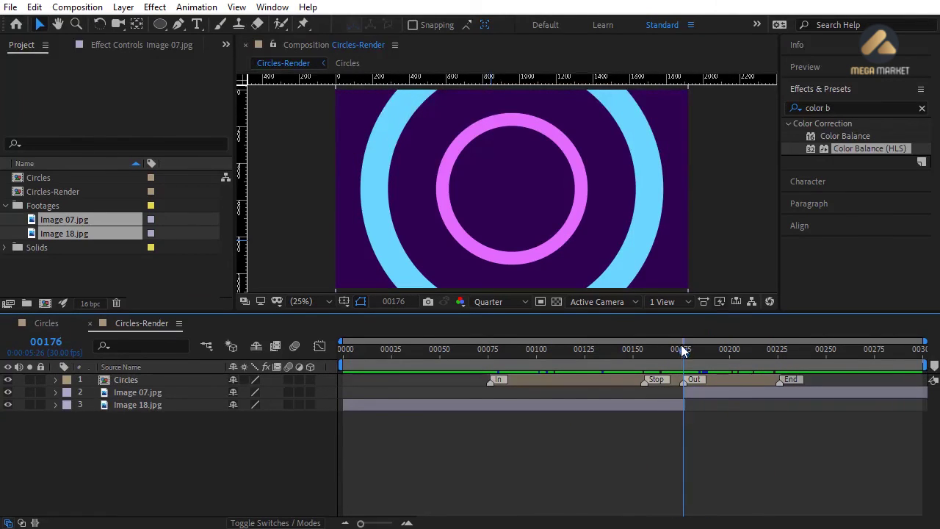
click(644, 350)
click(566, 406)
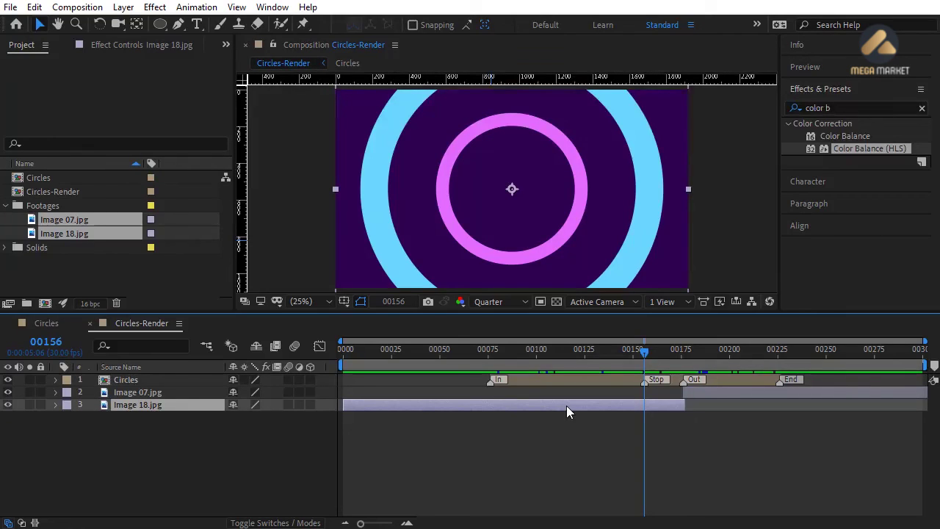
key(s)
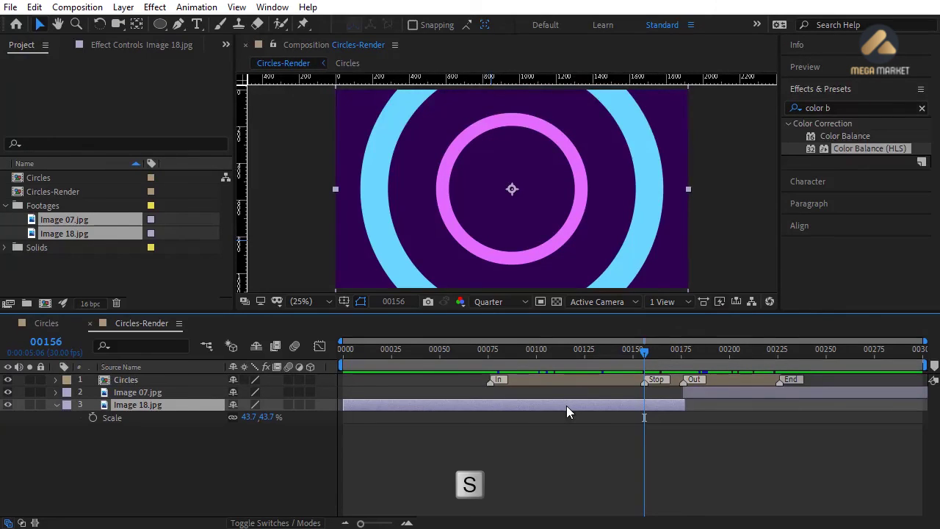
click(93, 418)
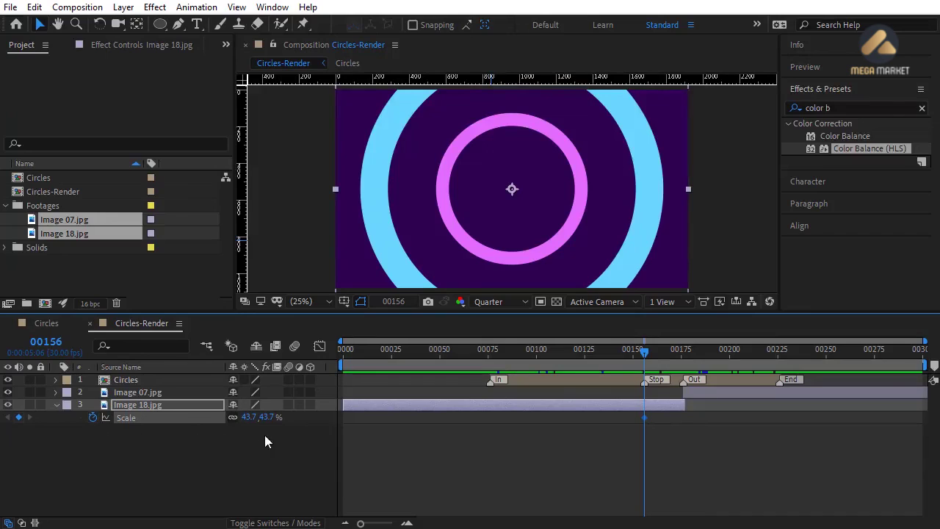
click(490, 351)
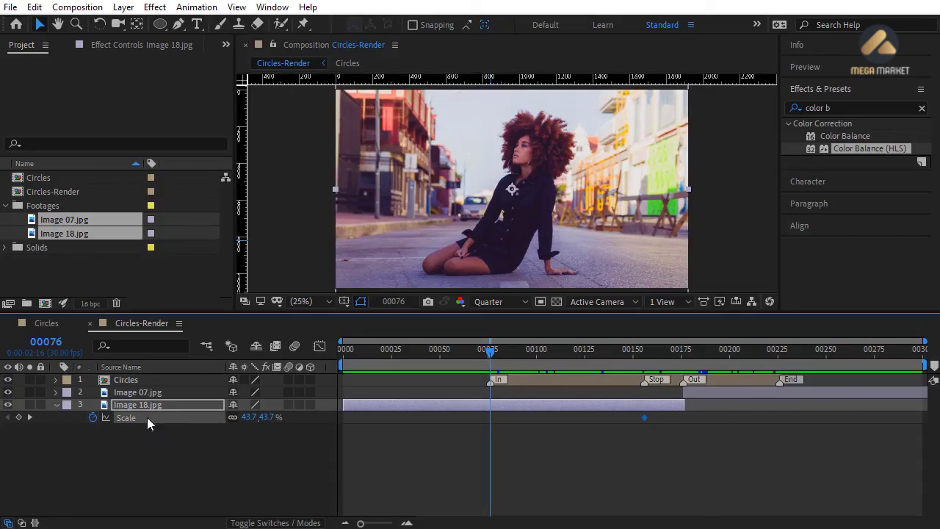
click(19, 418)
drag(497, 356, 634, 355)
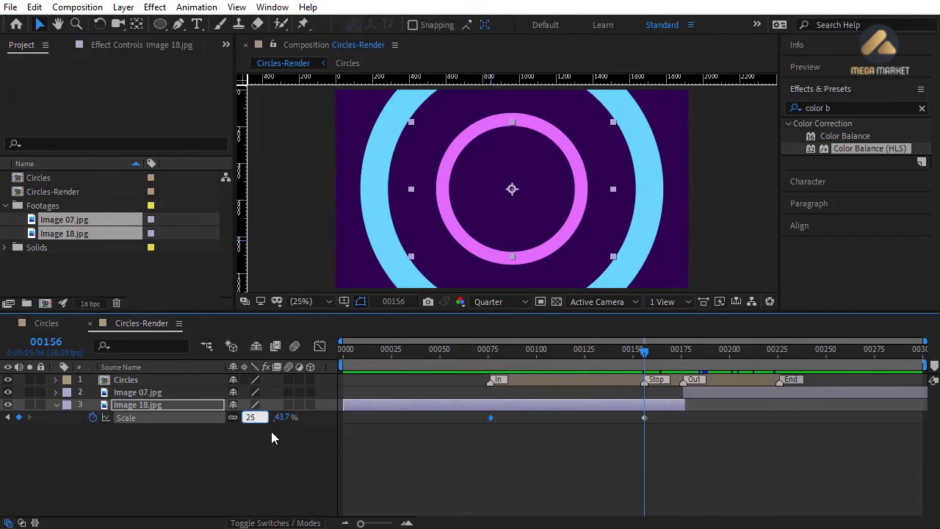
key(Return)
- Move Image 18's first Scale keyframe to frame 85 and apply Easy Ease to both Scale keyframes
click(491, 353)
mouse_move(491, 355)
mouse_down()
mouse_move(537, 355)
mouse_move(507, 356)
mouse_up()
drag(490, 417, 678, 417)
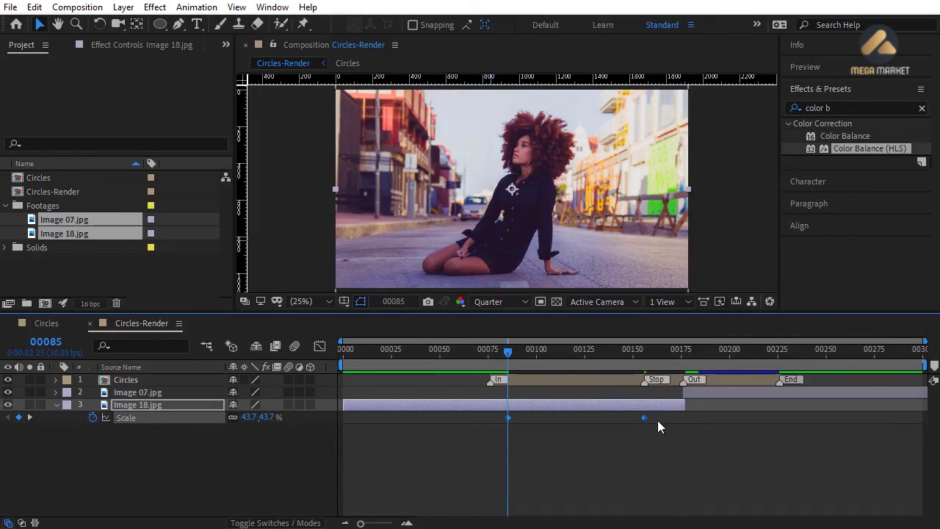
right_click(644, 419)
mouse_move(673, 412)
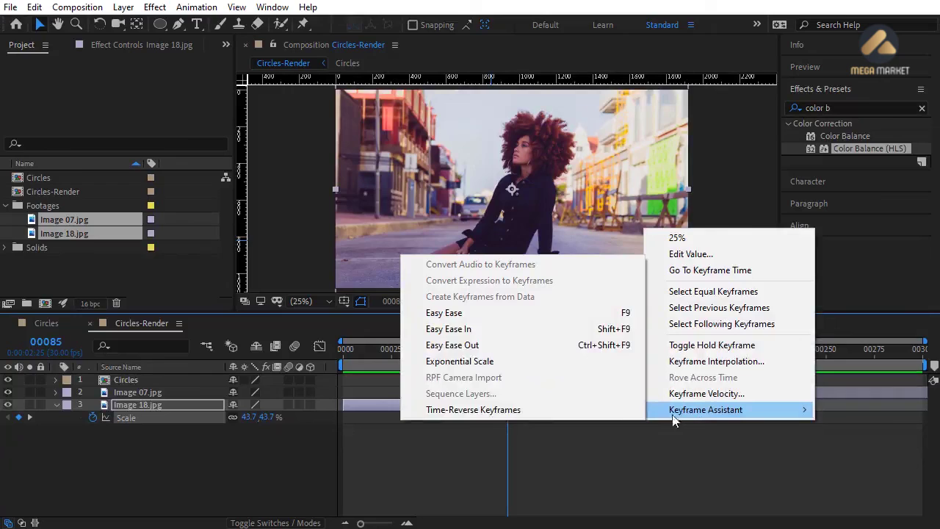
click(441, 313)
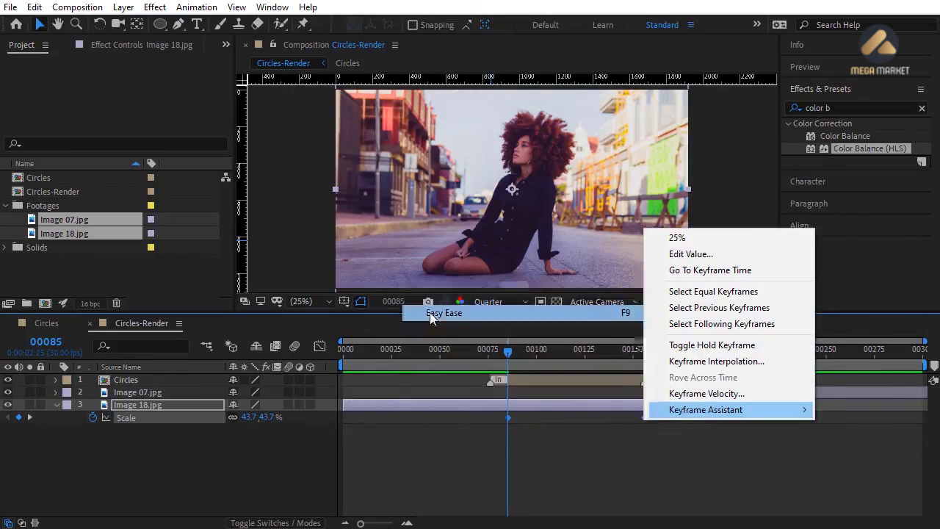
- Set the outgoing velocity influence of Image 18's first Scale keyframe to 70%
right_click(507, 418)
click(568, 392)
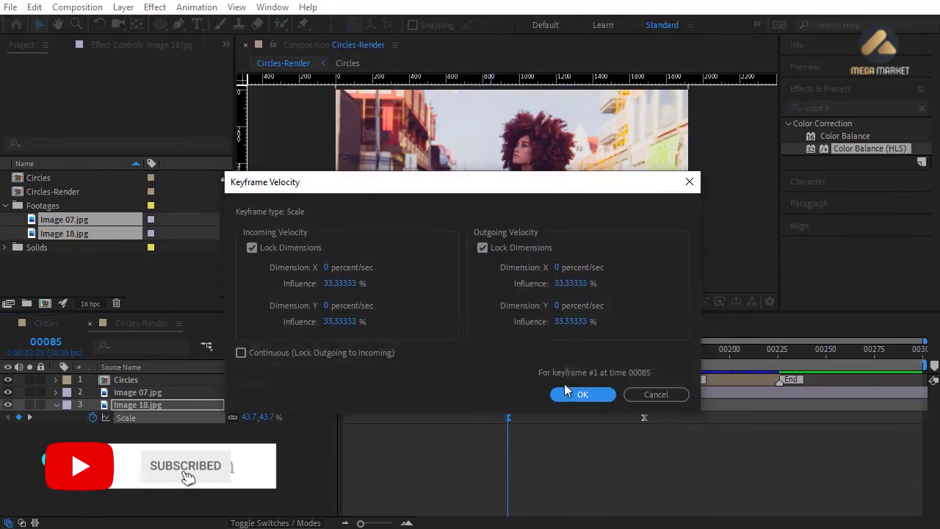
click(570, 322)
text(75)
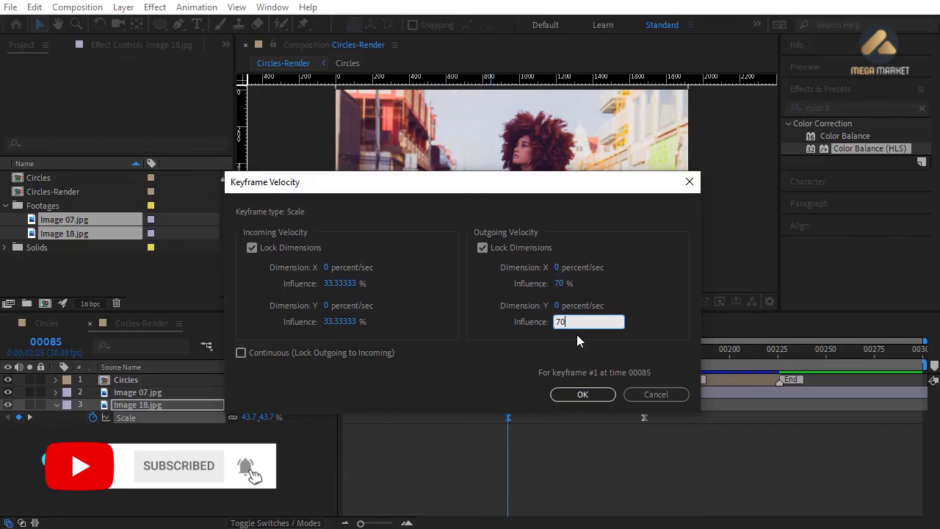
key(Return)
click(527, 395)
- Move Image 18's second Scale keyframe earlier to frame 125
drag(513, 352, 633, 357)
drag(644, 417, 633, 417)
drag(508, 351, 585, 360)
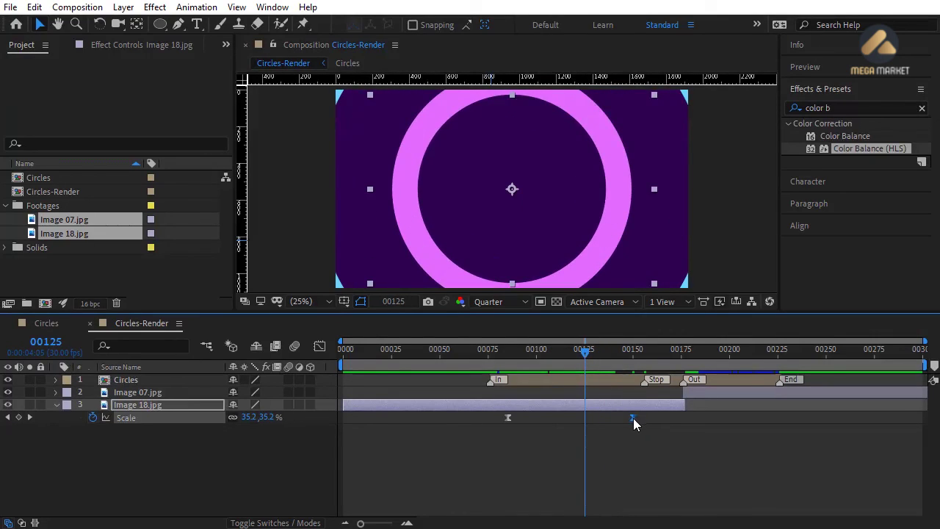
drag(633, 418, 584, 418)
- Add Scale keyframes to Image 07 at the Out marker (frame 176) and the End marker (frame 226)
drag(508, 354, 683, 358)
click(697, 392)
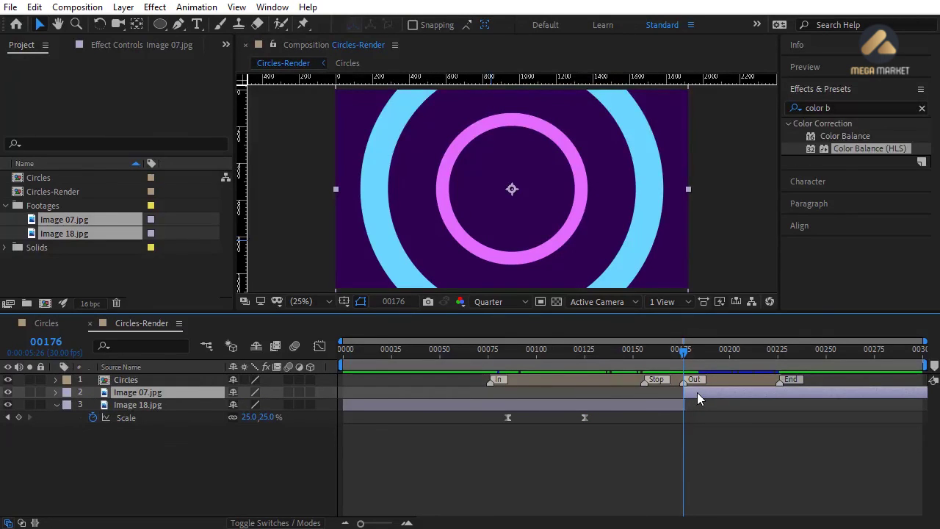
key(s)
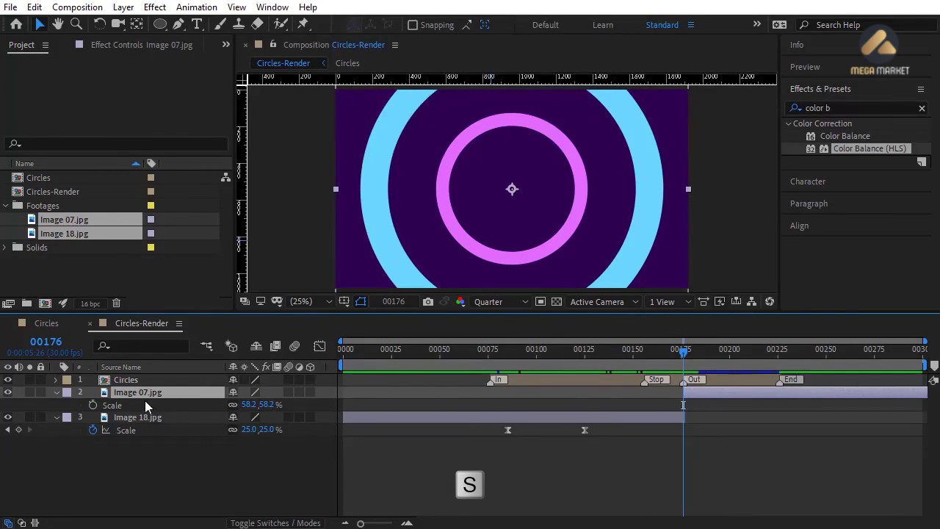
click(92, 405)
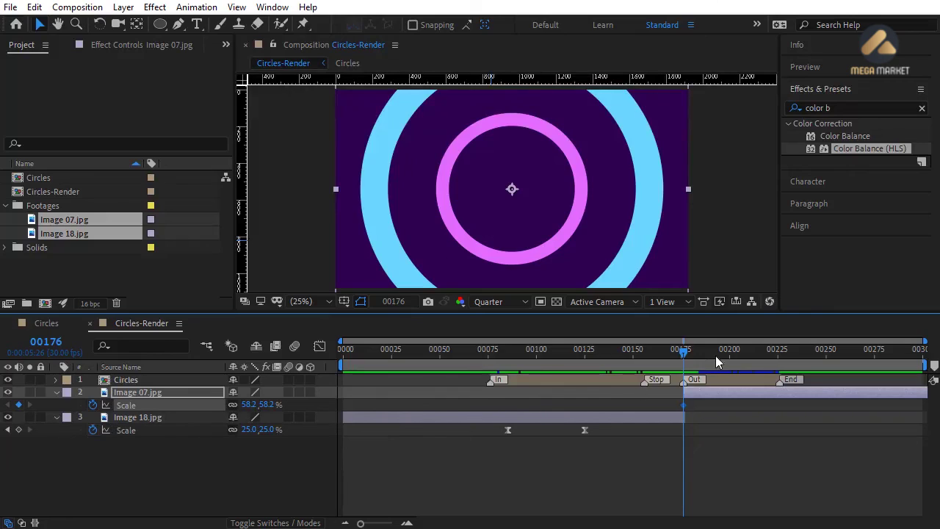
drag(715, 355, 779, 354)
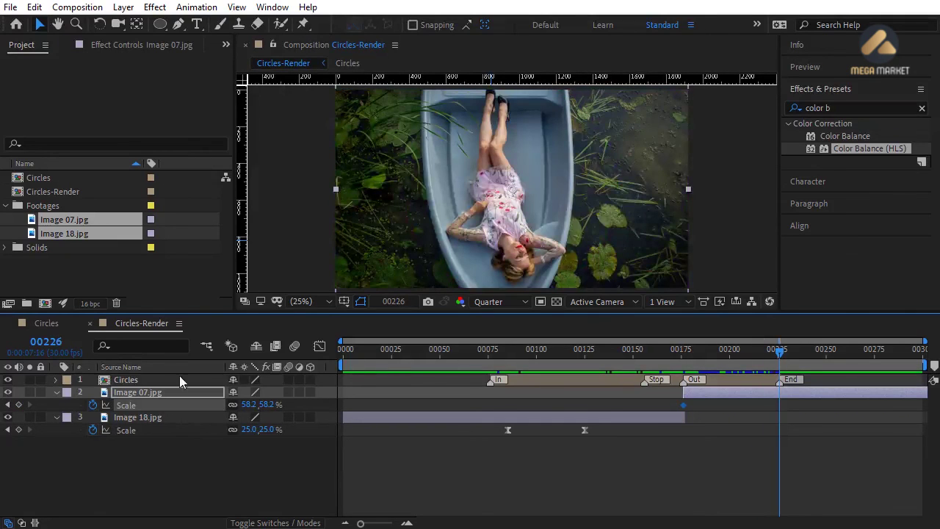
click(18, 405)
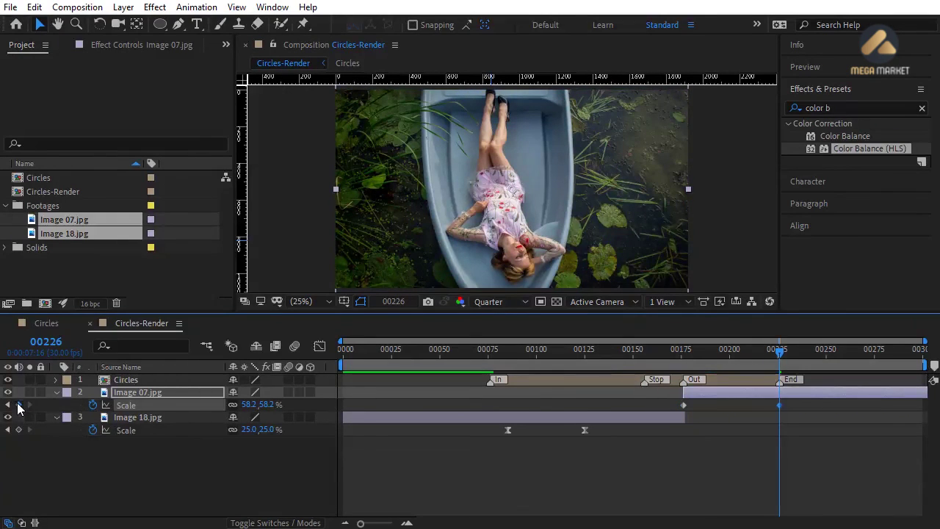
- Set Image 07's Scale to 100% at the Out marker on frame 176
click(686, 359)
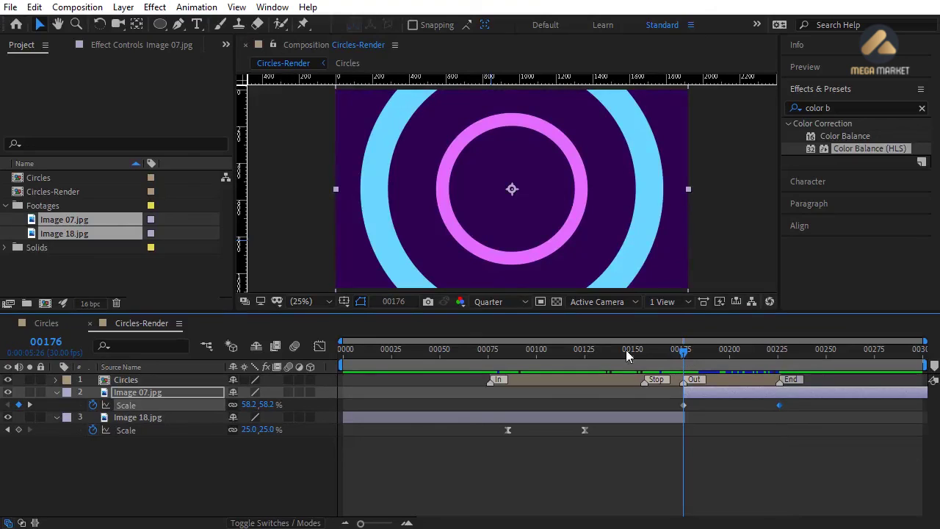
click(273, 404)
text(100)
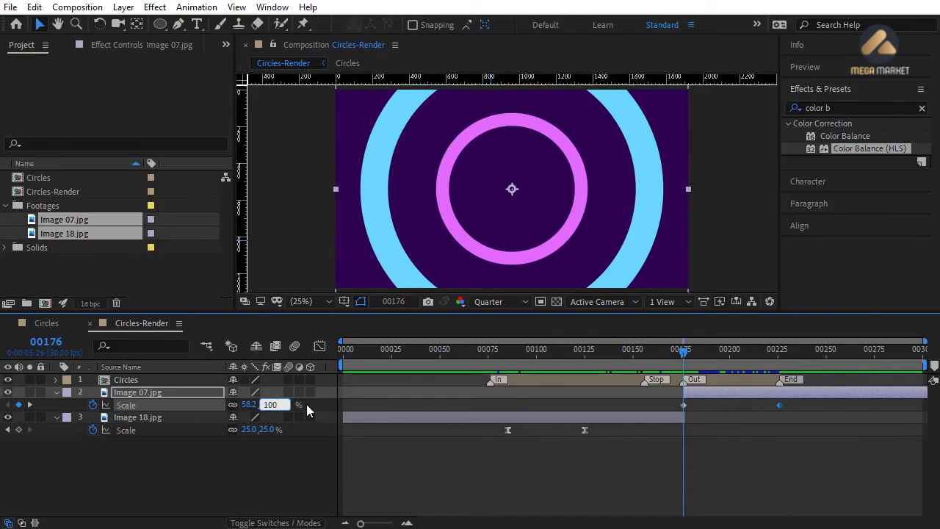
key(Return)
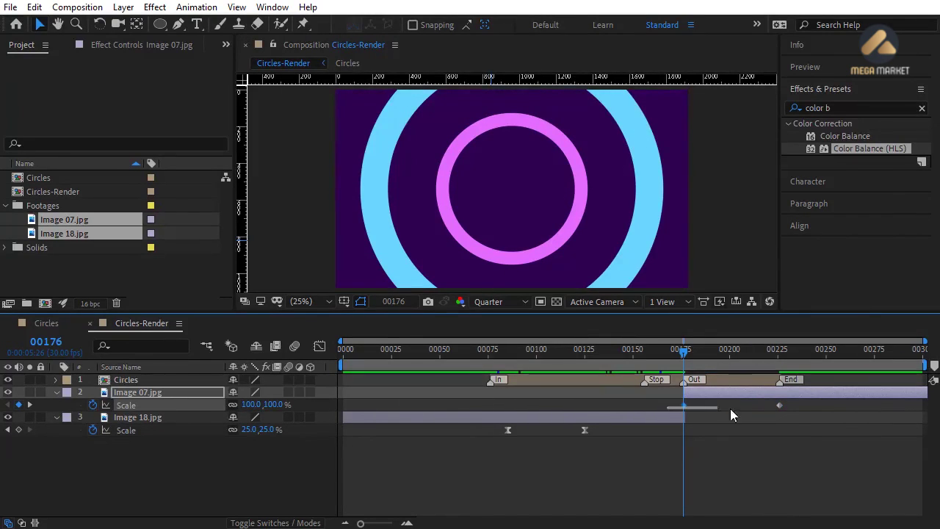
- Apply Easy Ease to both Scale keyframes of Image 07
right_click(780, 406)
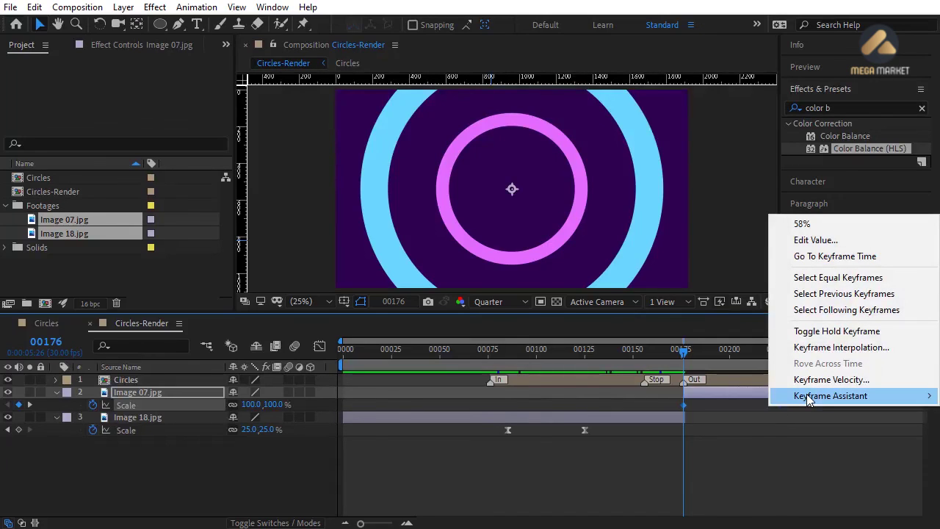
mouse_move(807, 398)
click(585, 445)
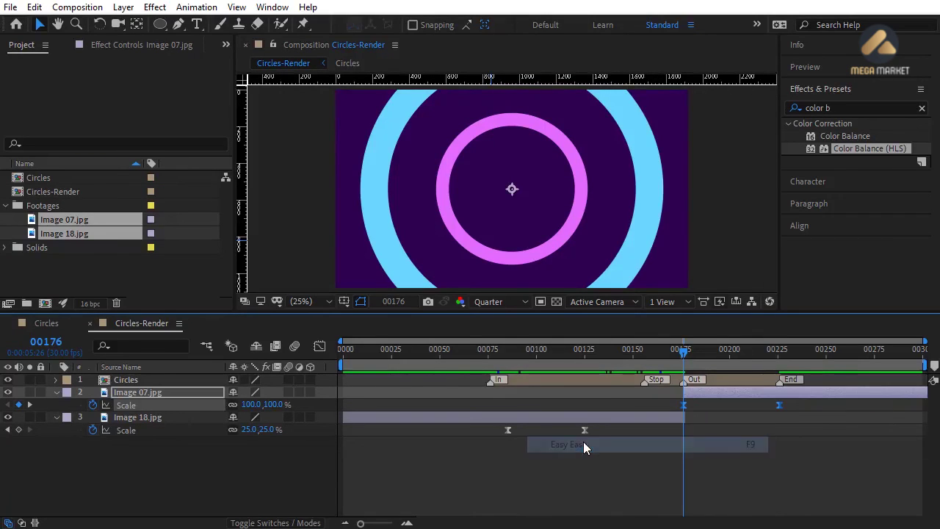
- Lengthen the incoming ease of Image 07's second Scale keyframe to about 72% influence in the speed graph
click(790, 409)
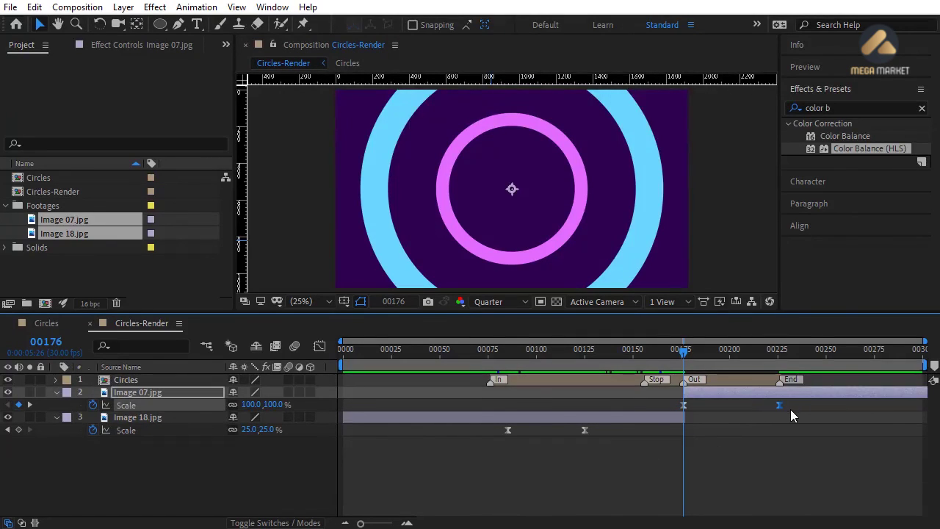
click(320, 346)
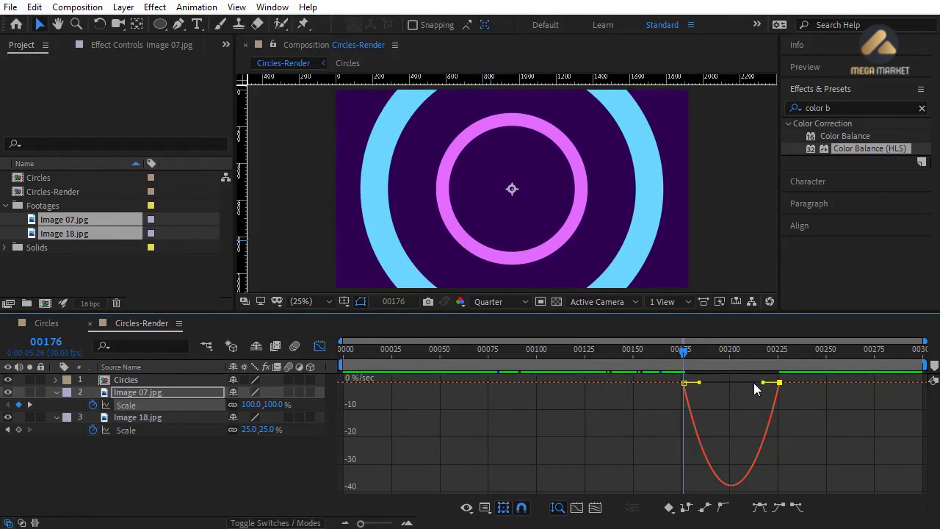
drag(754, 383, 744, 382)
click(319, 346)
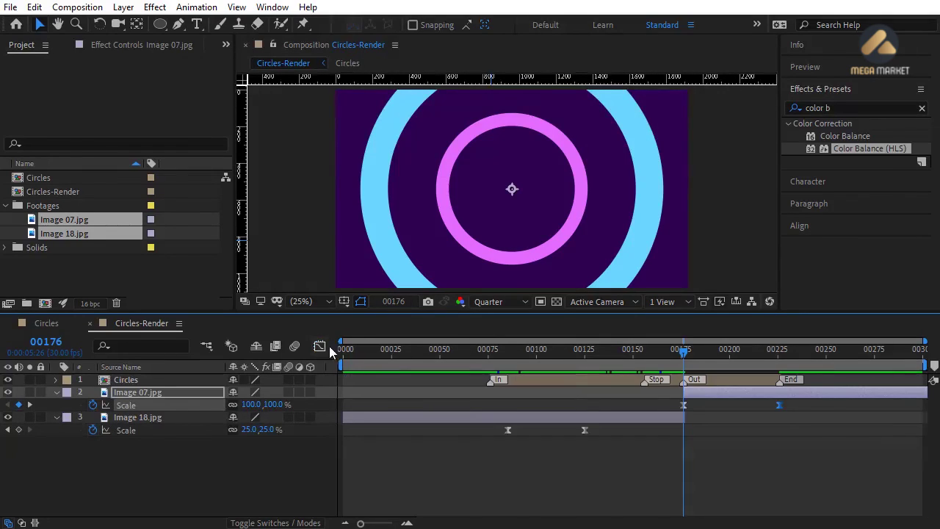
- Set the incoming velocity influence of Image 07's second Scale keyframe to 75%
right_click(779, 406)
click(808, 377)
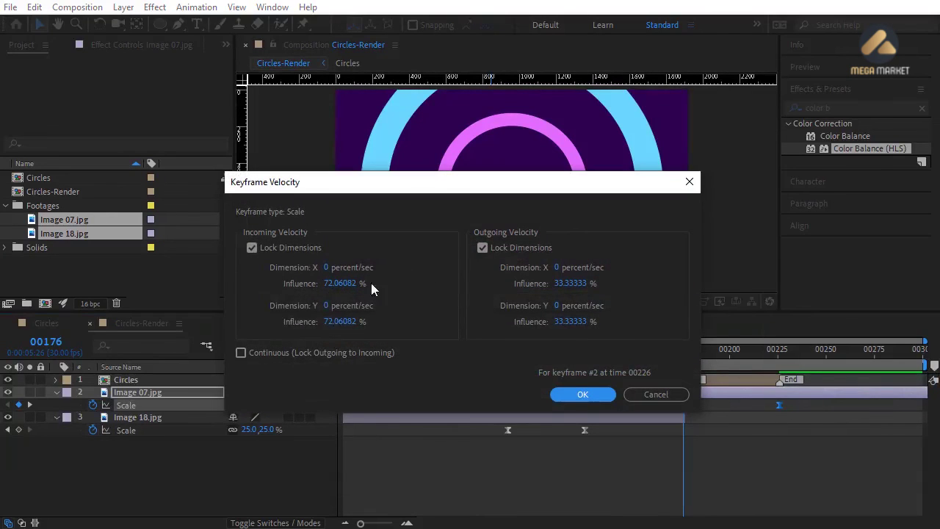
click(327, 327)
text(75)
key(Return)
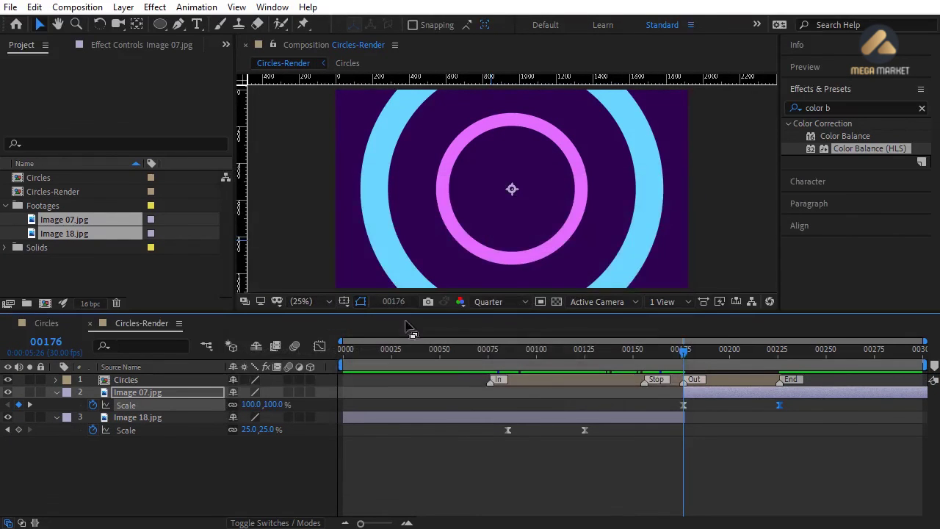
- Change Image 07's Scale keyframe at the Out marker (frame 176) to 25%
mouse_move(683, 357)
mouse_down()
mouse_move(771, 356)
mouse_move(684, 357)
mouse_up()
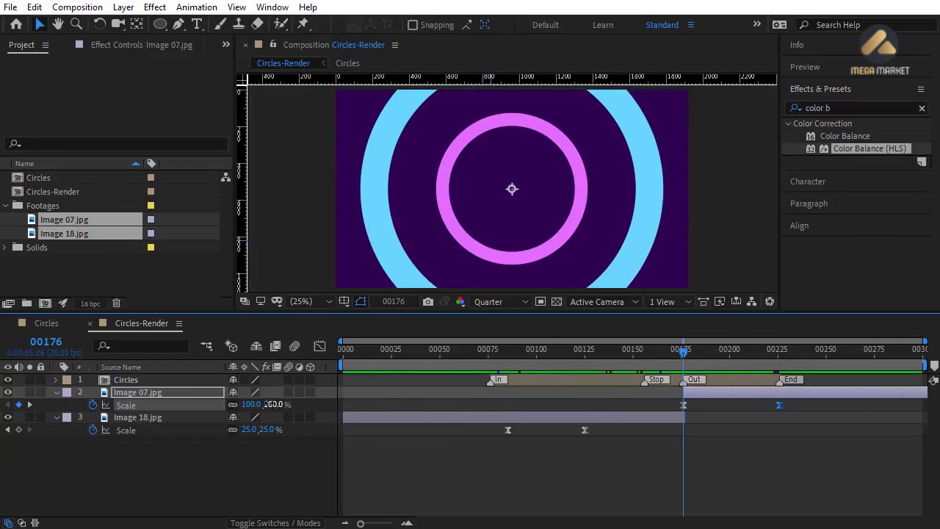
click(268, 404)
text(25)
key(Return)
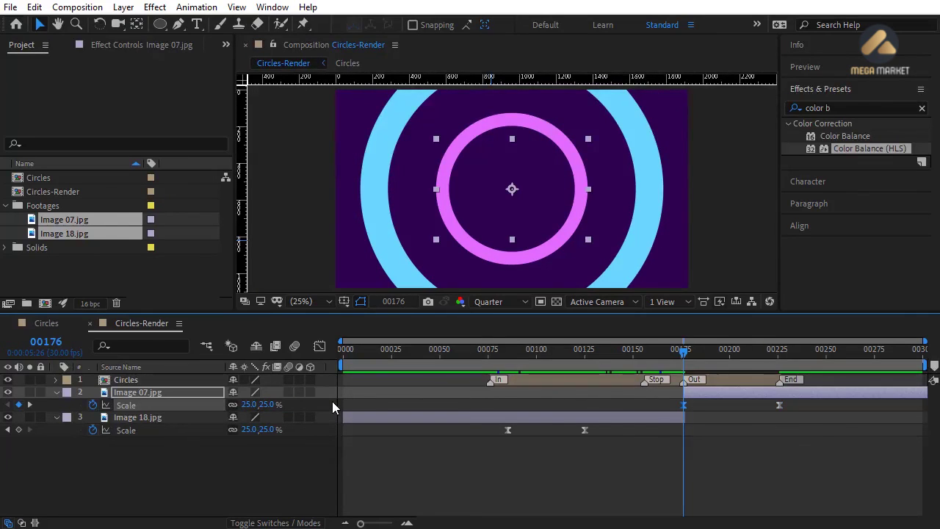
- Limit the Circles-Render work area to frames 59 through 237 and play a preview of the transition
drag(683, 354, 802, 350)
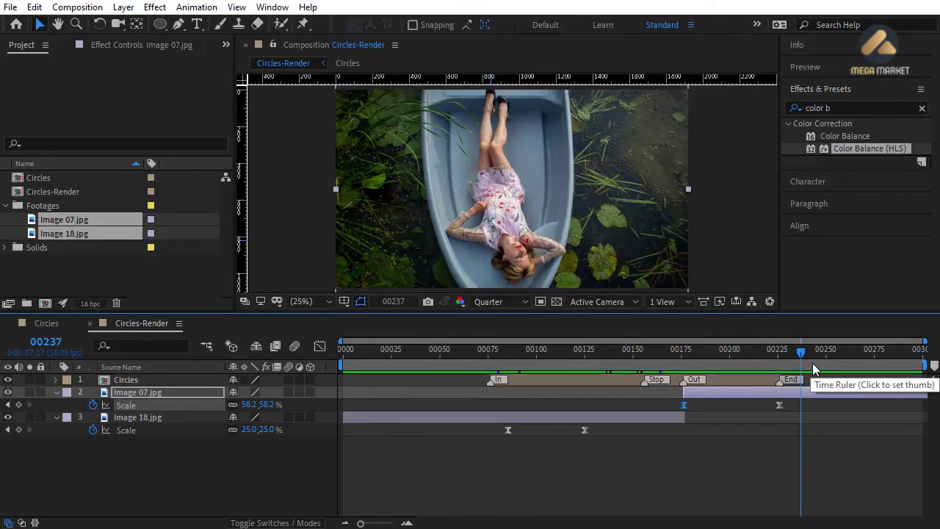
key(n)
click(660, 468)
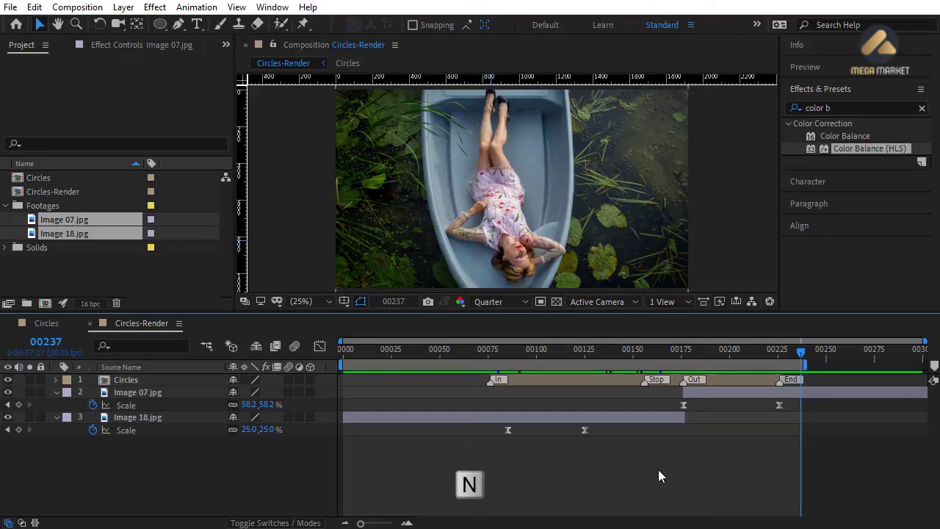
drag(469, 351, 457, 351)
key(b)
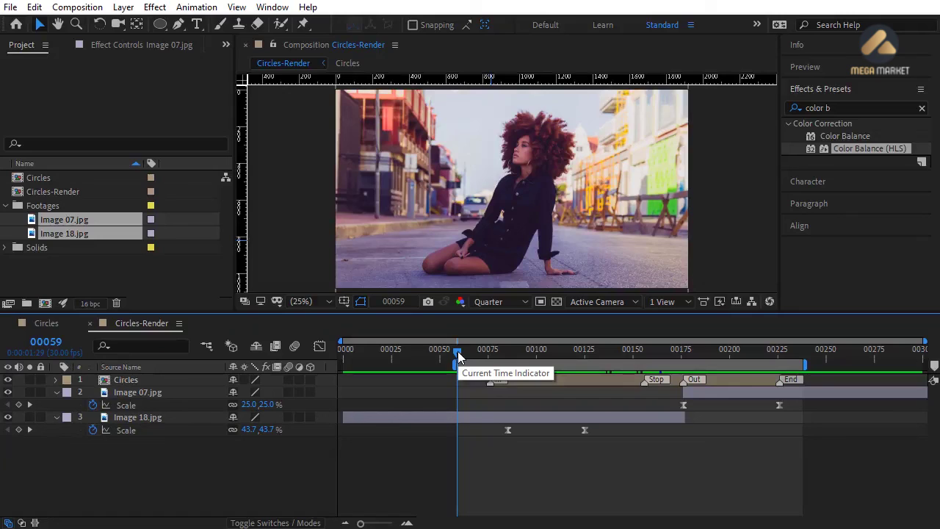
key(space)
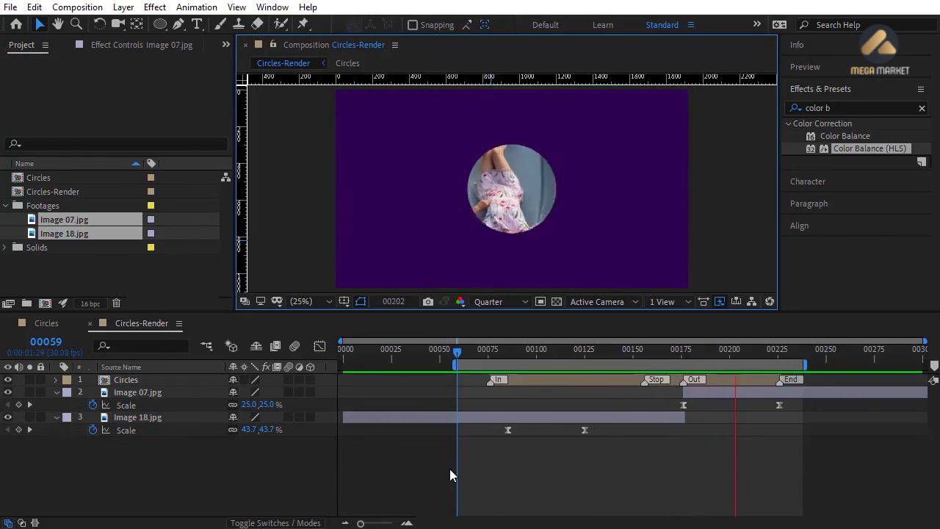
key(space)
- Collapse the revealed properties of all layers in Circles-Render and deselect the project's footage items
key(ctrl+a)
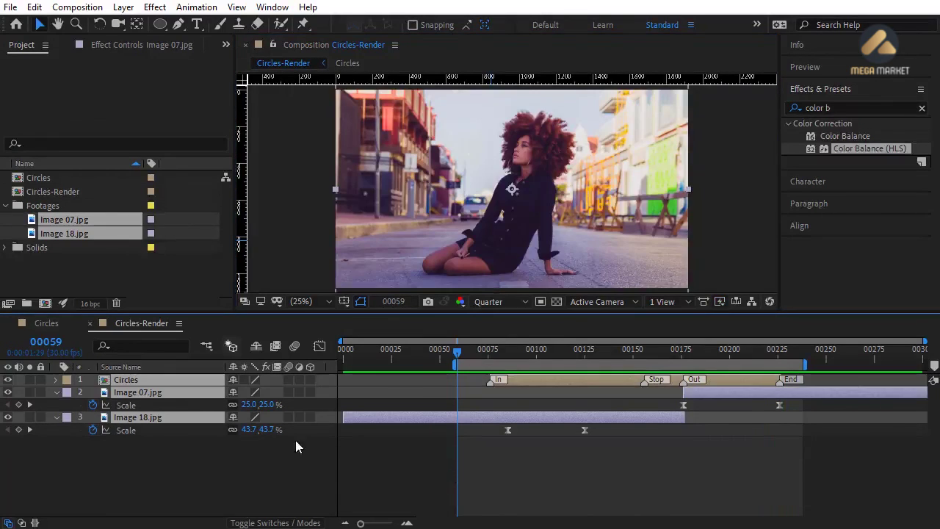
click(57, 393)
click(58, 259)
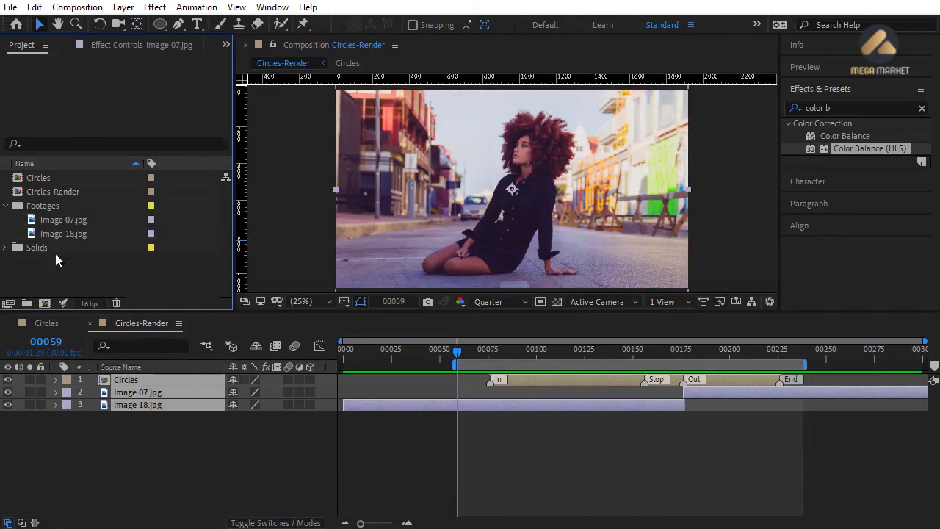
- Collapse the Footages folder and group both compositions and the Footages and Solids folders into a new project folder named Circles
click(6, 205)
click(37, 220)
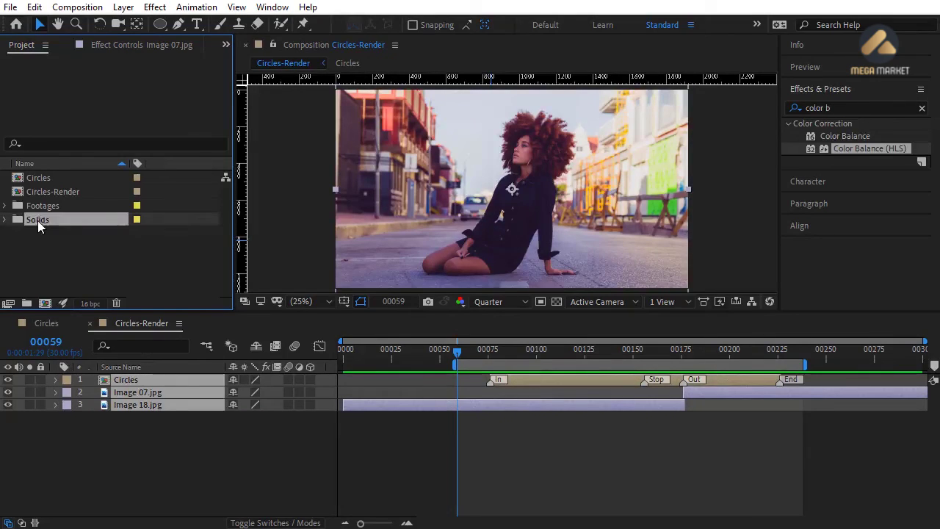
shift+click(45, 178)
drag(47, 208, 27, 302)
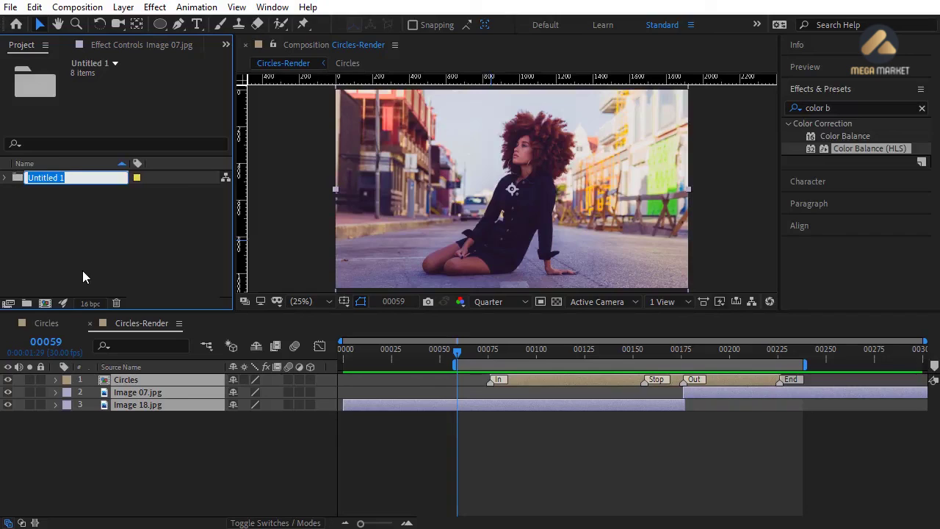
text(Circles)
key(Return)
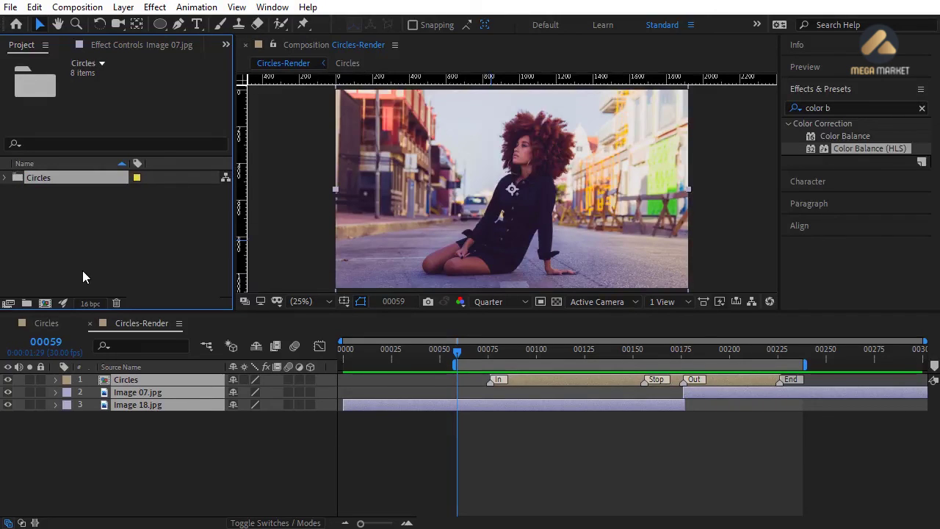
click(83, 271)
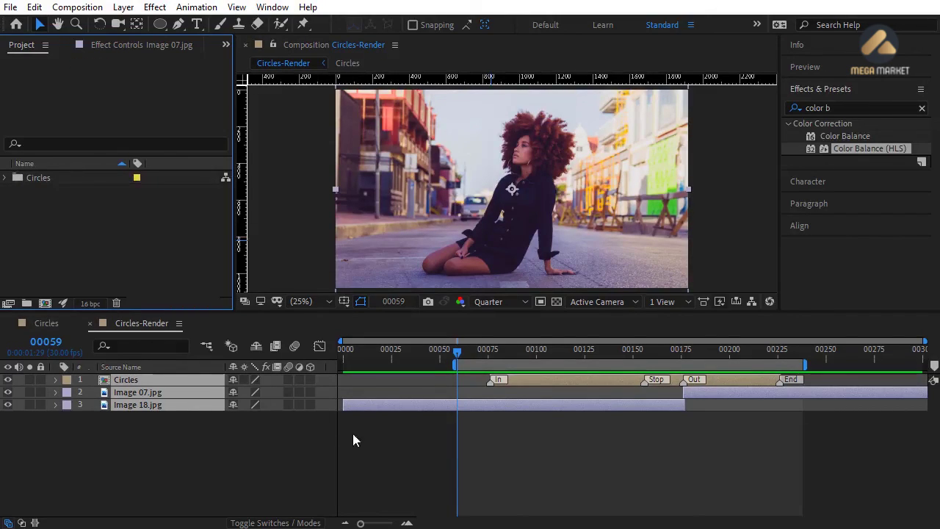
click(418, 465)
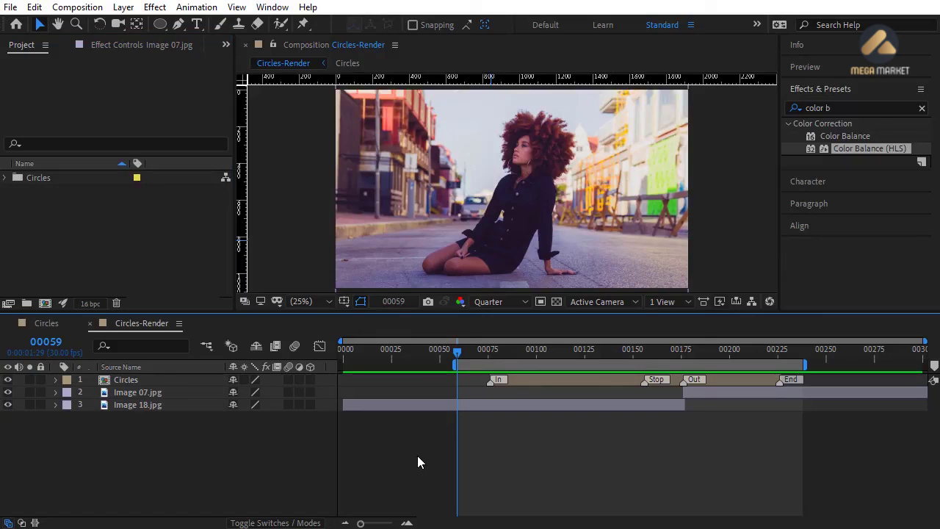